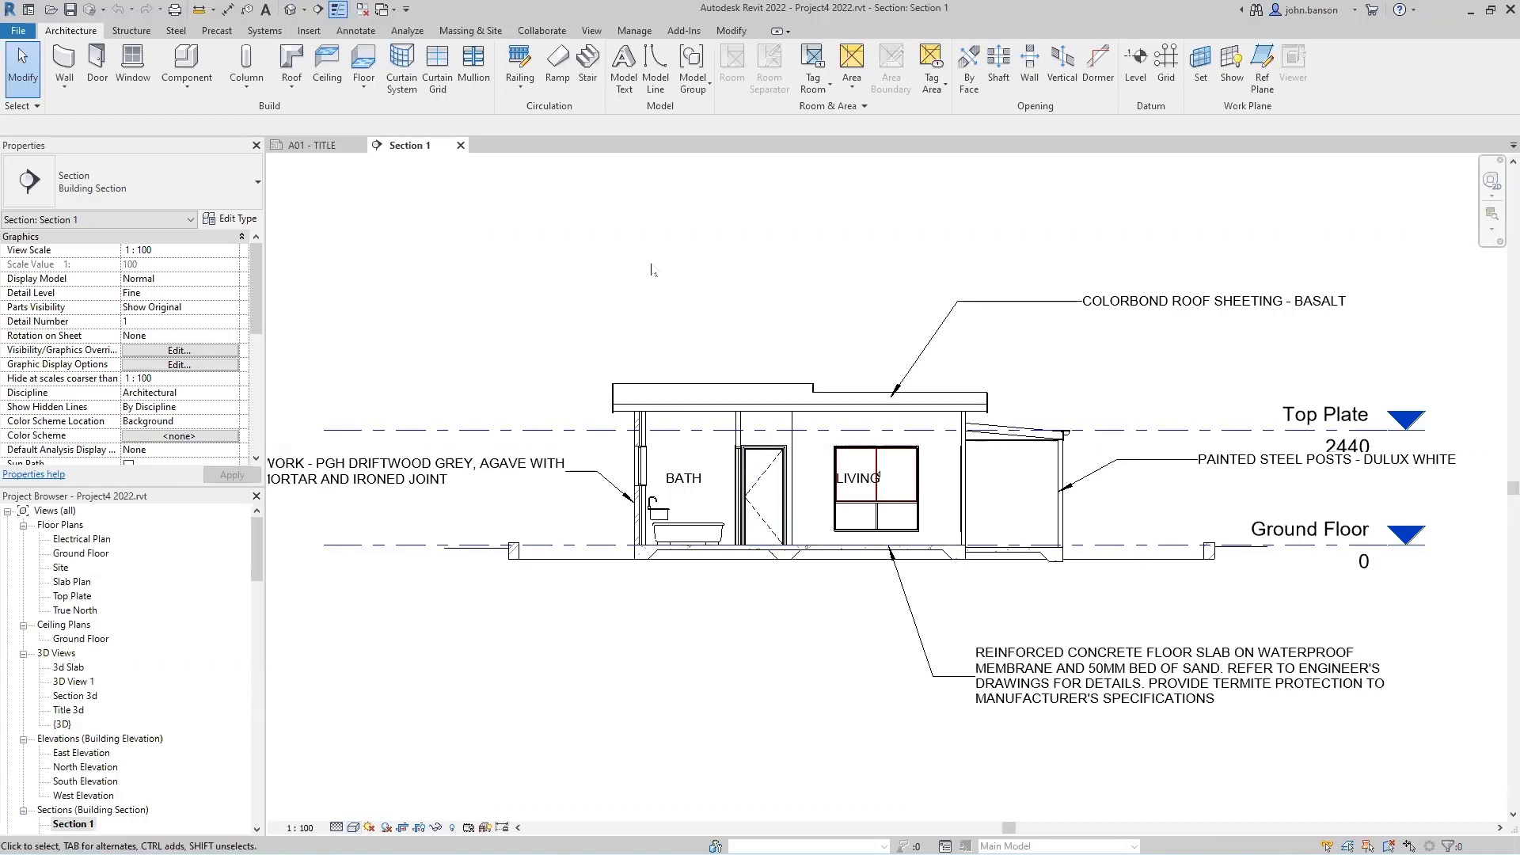
# Using Cut Profile on the slab edge beneath the bath's external wall, sketch a rectangular footing extension 200 mm deep across its full base.
pyautogui.click(596, 32)
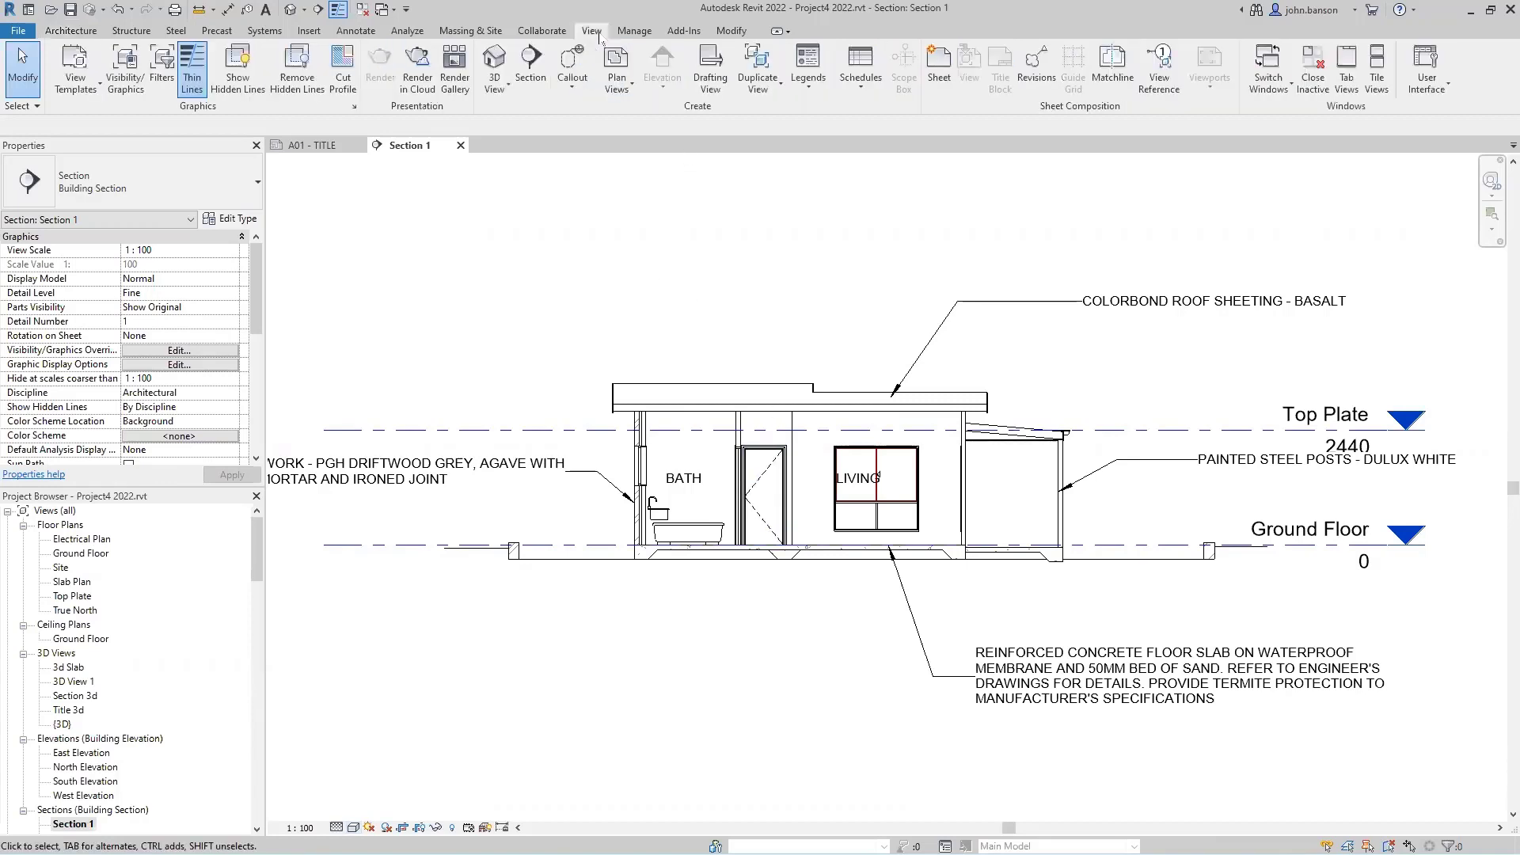
pyautogui.click(351, 68)
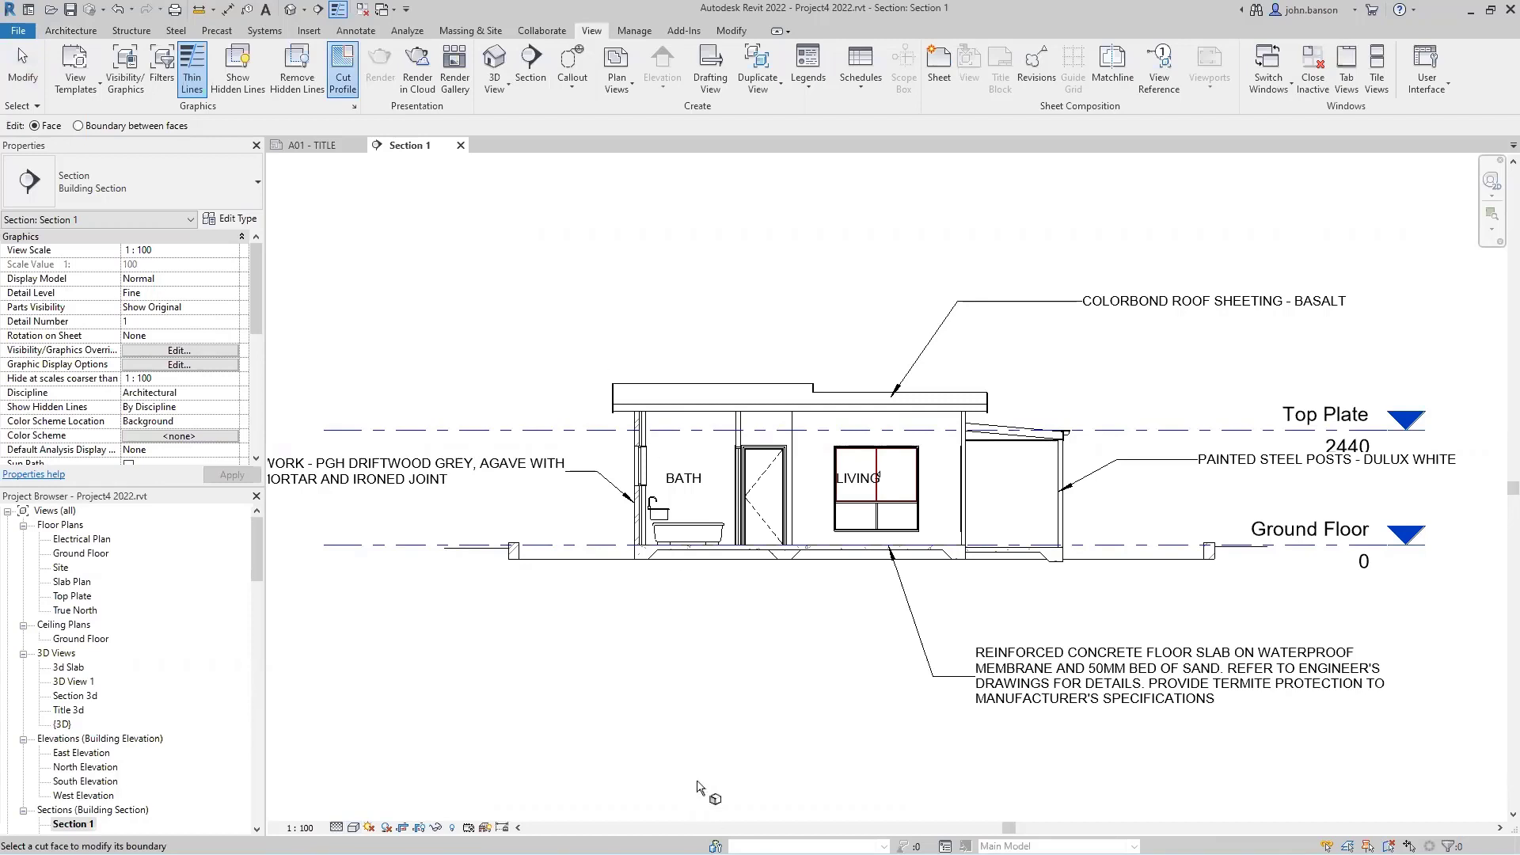
pyautogui.scroll(3, 610, 570)
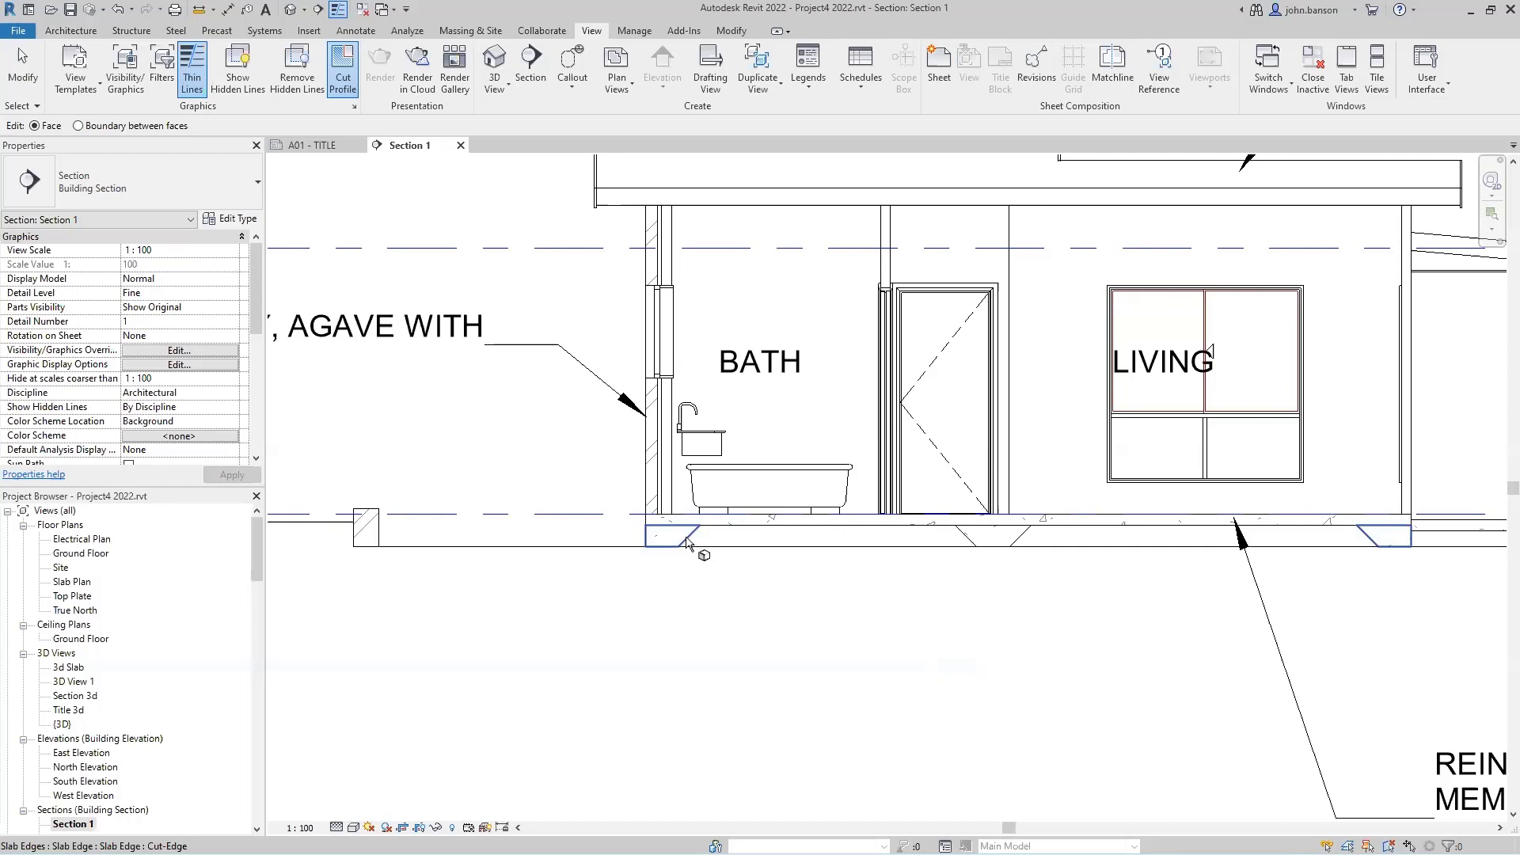
pyautogui.click(687, 543)
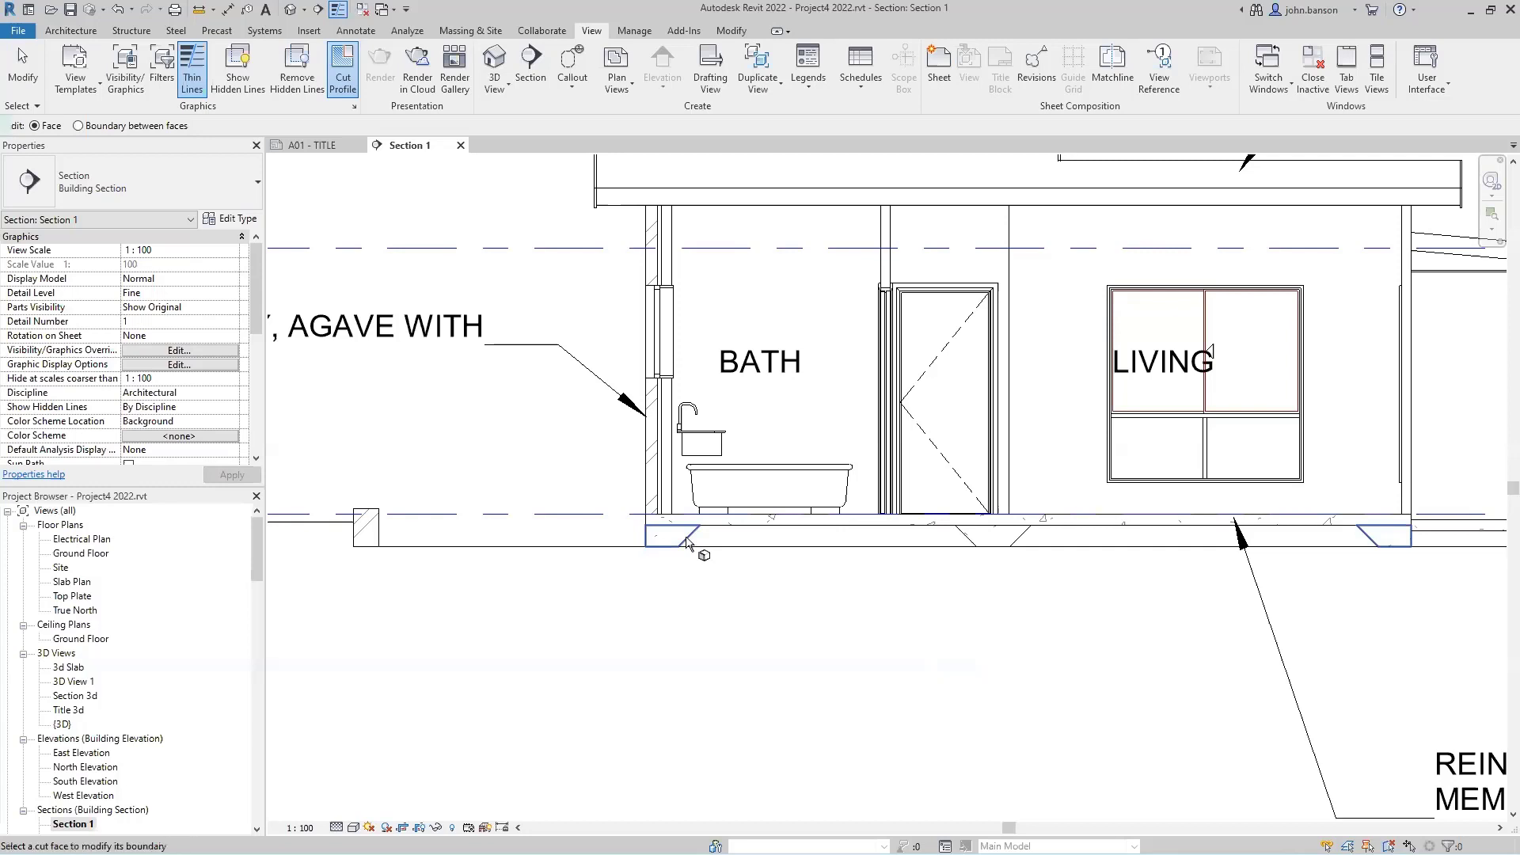
pyautogui.scroll(4, 666, 594)
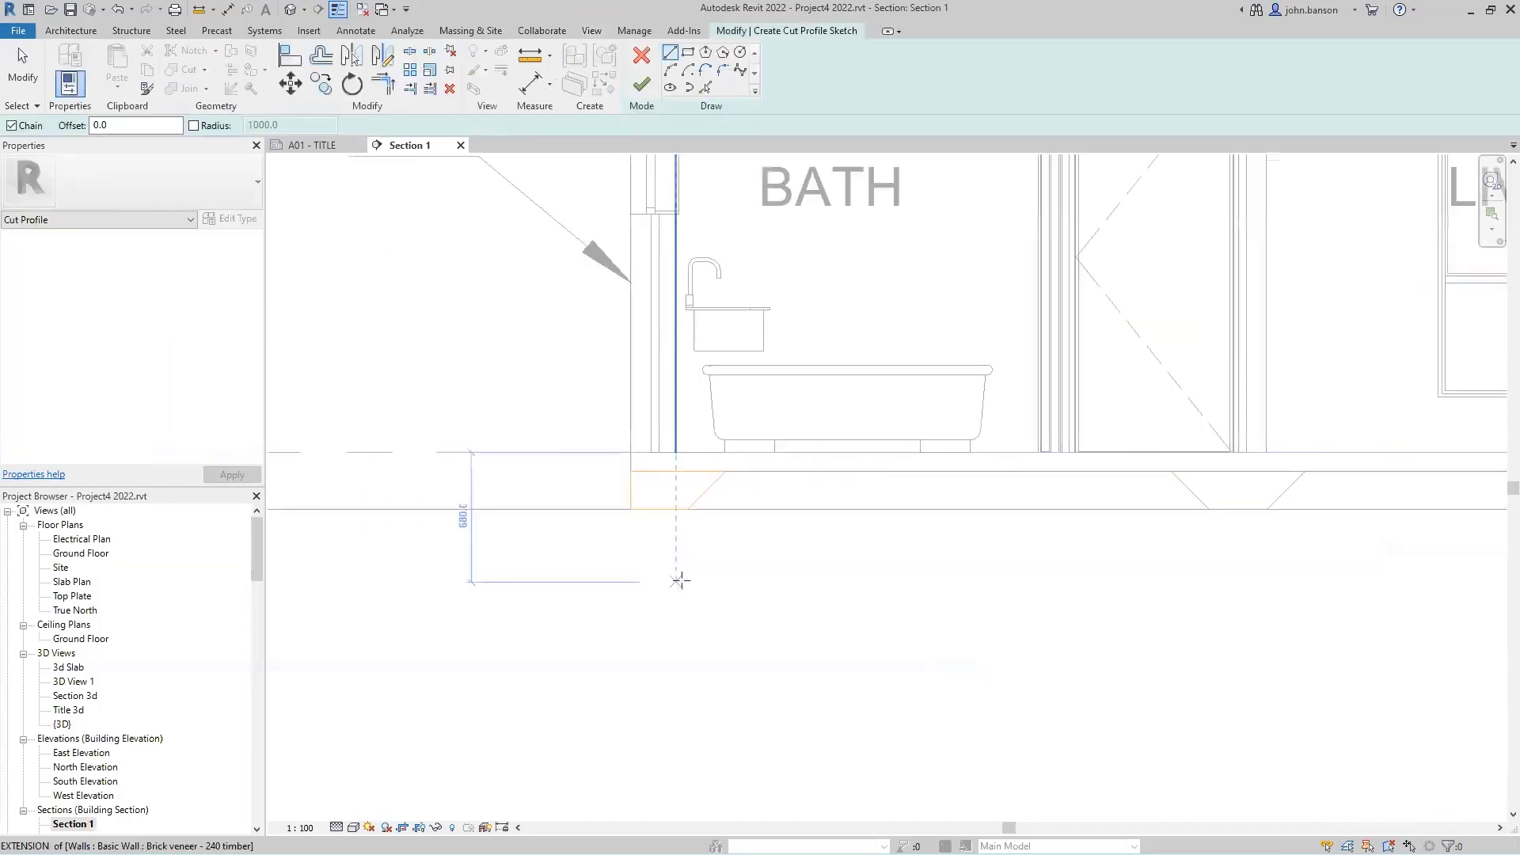
pyautogui.click(689, 490)
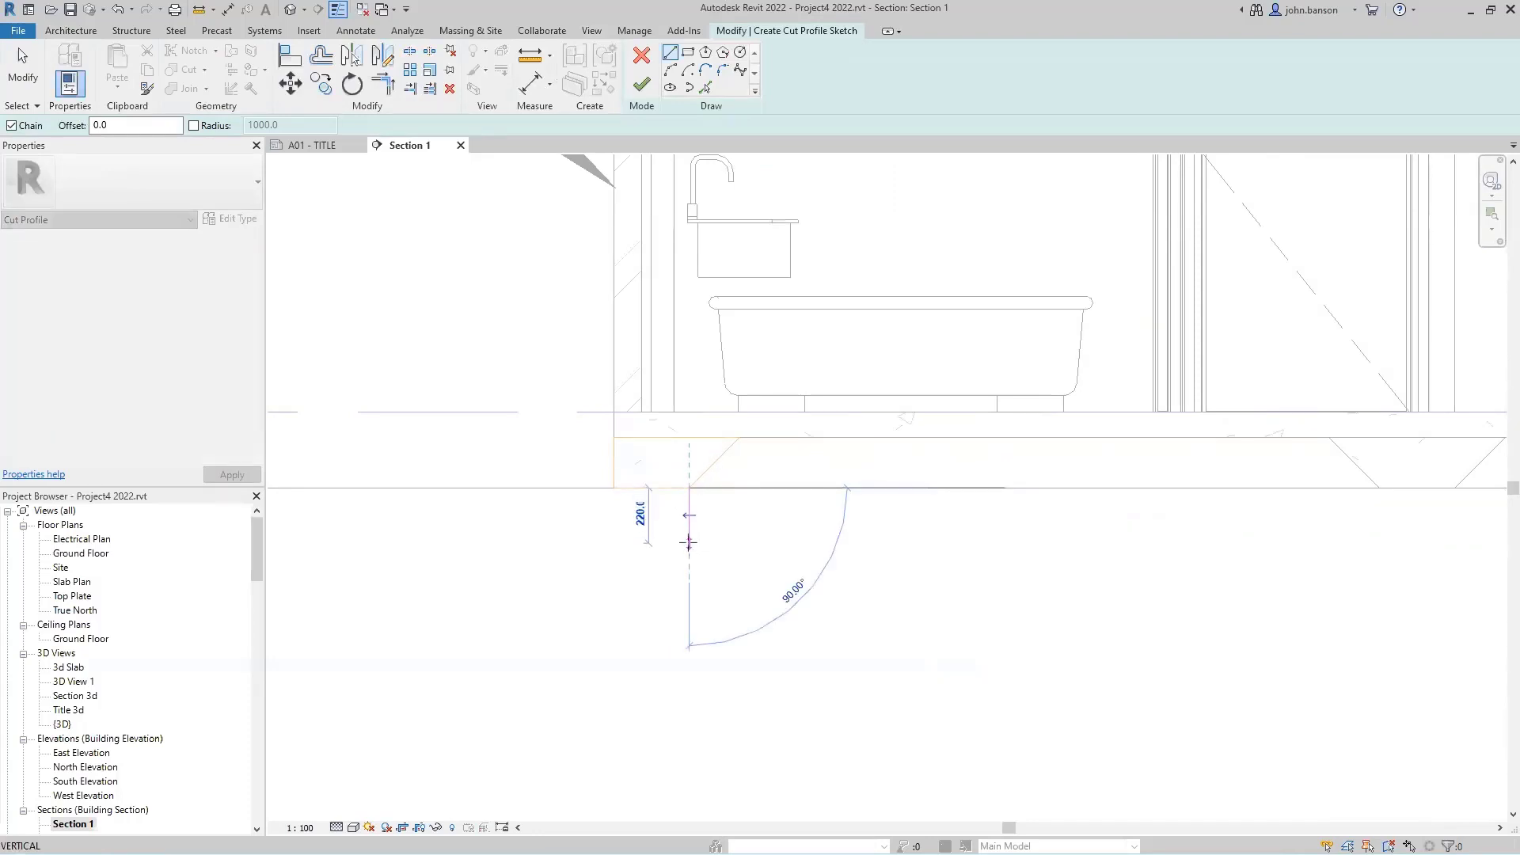
pyautogui.click(689, 538)
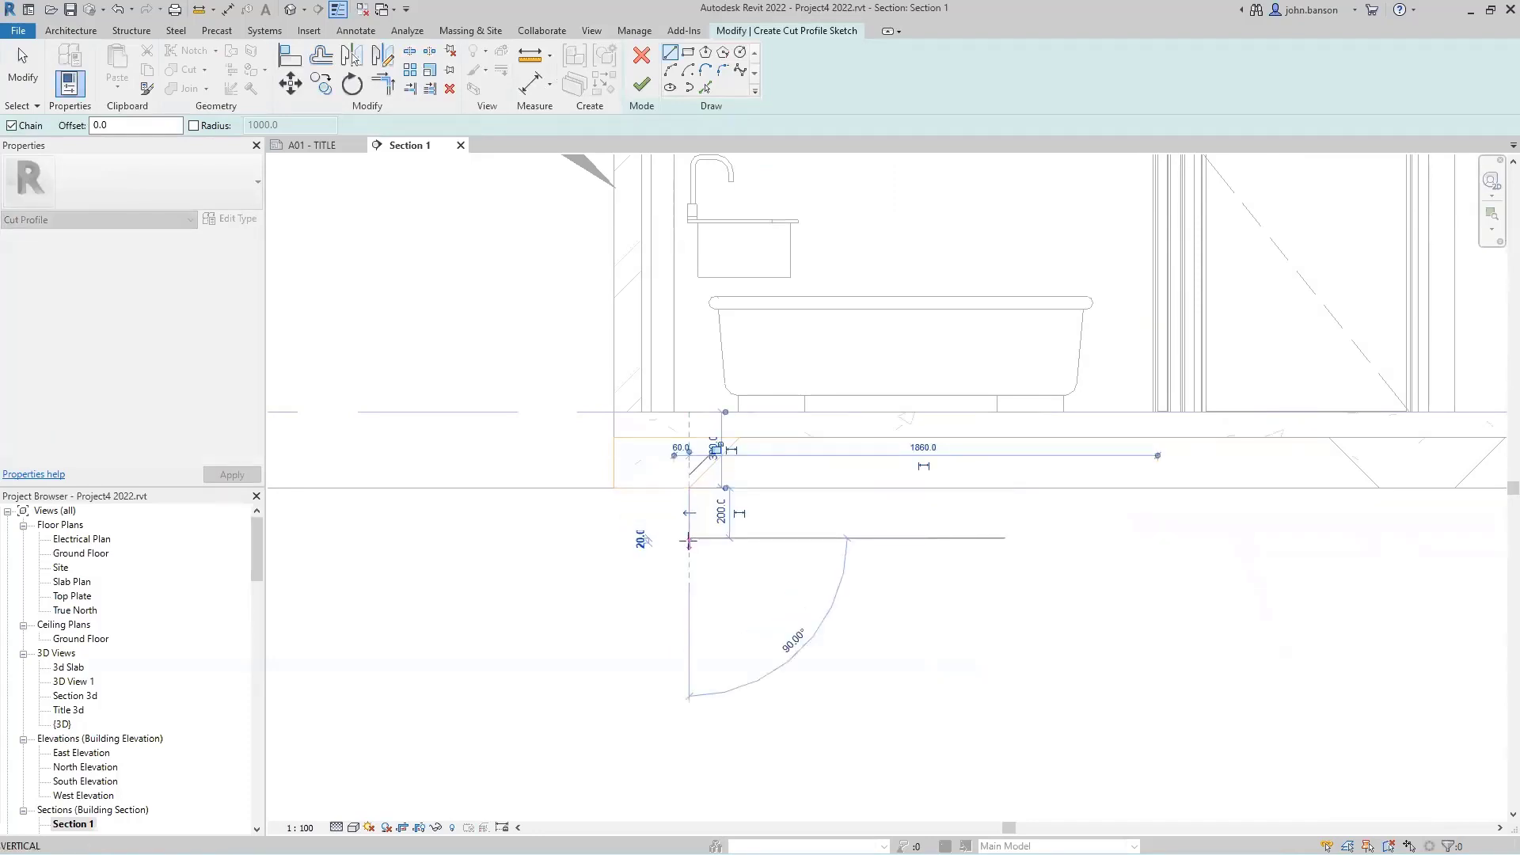
pyautogui.click(614, 539)
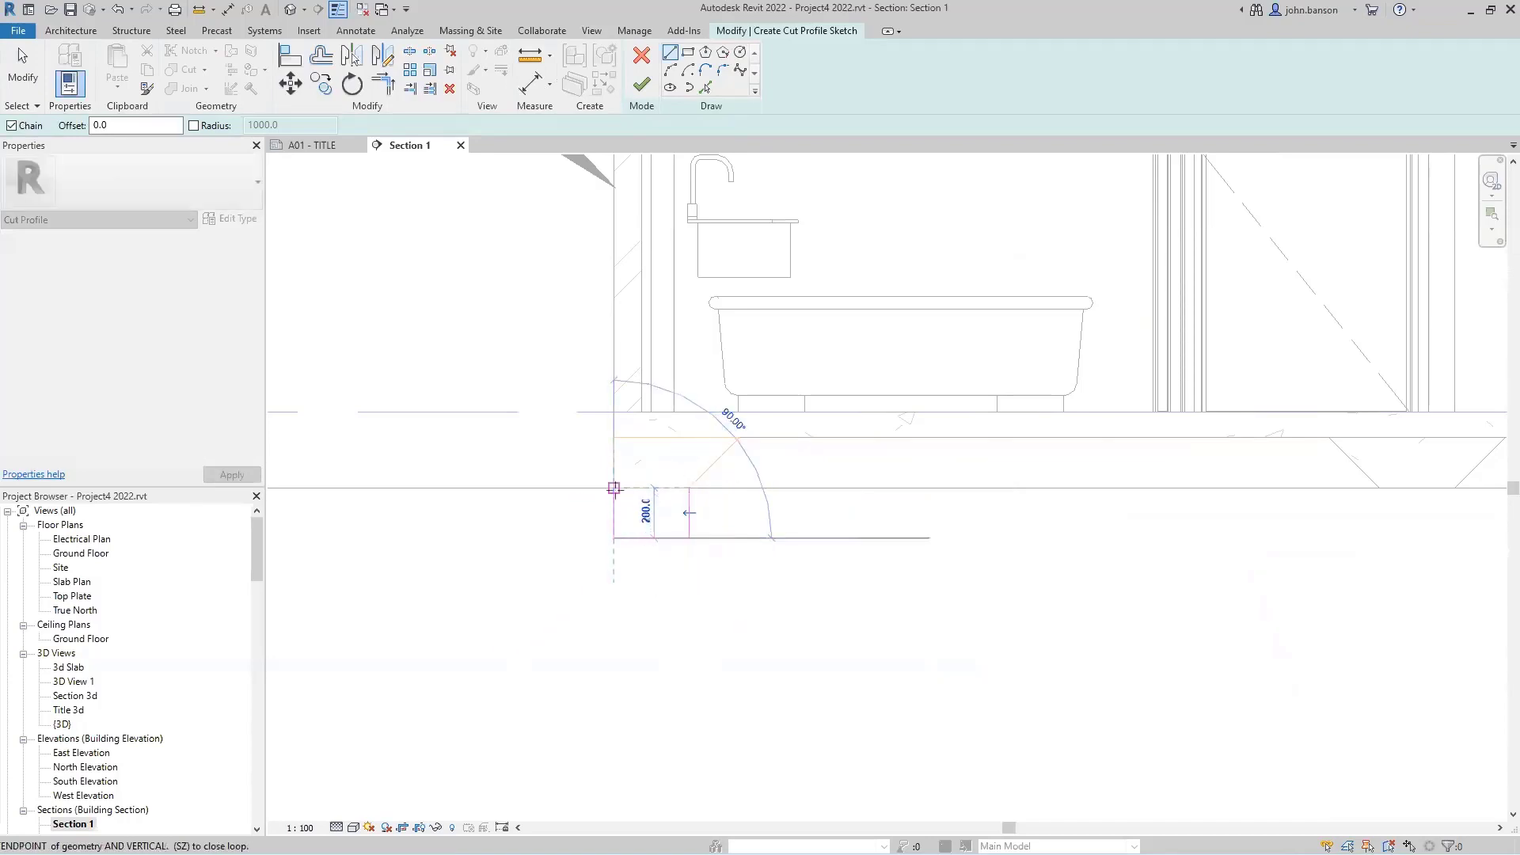
pyautogui.click(614, 488)
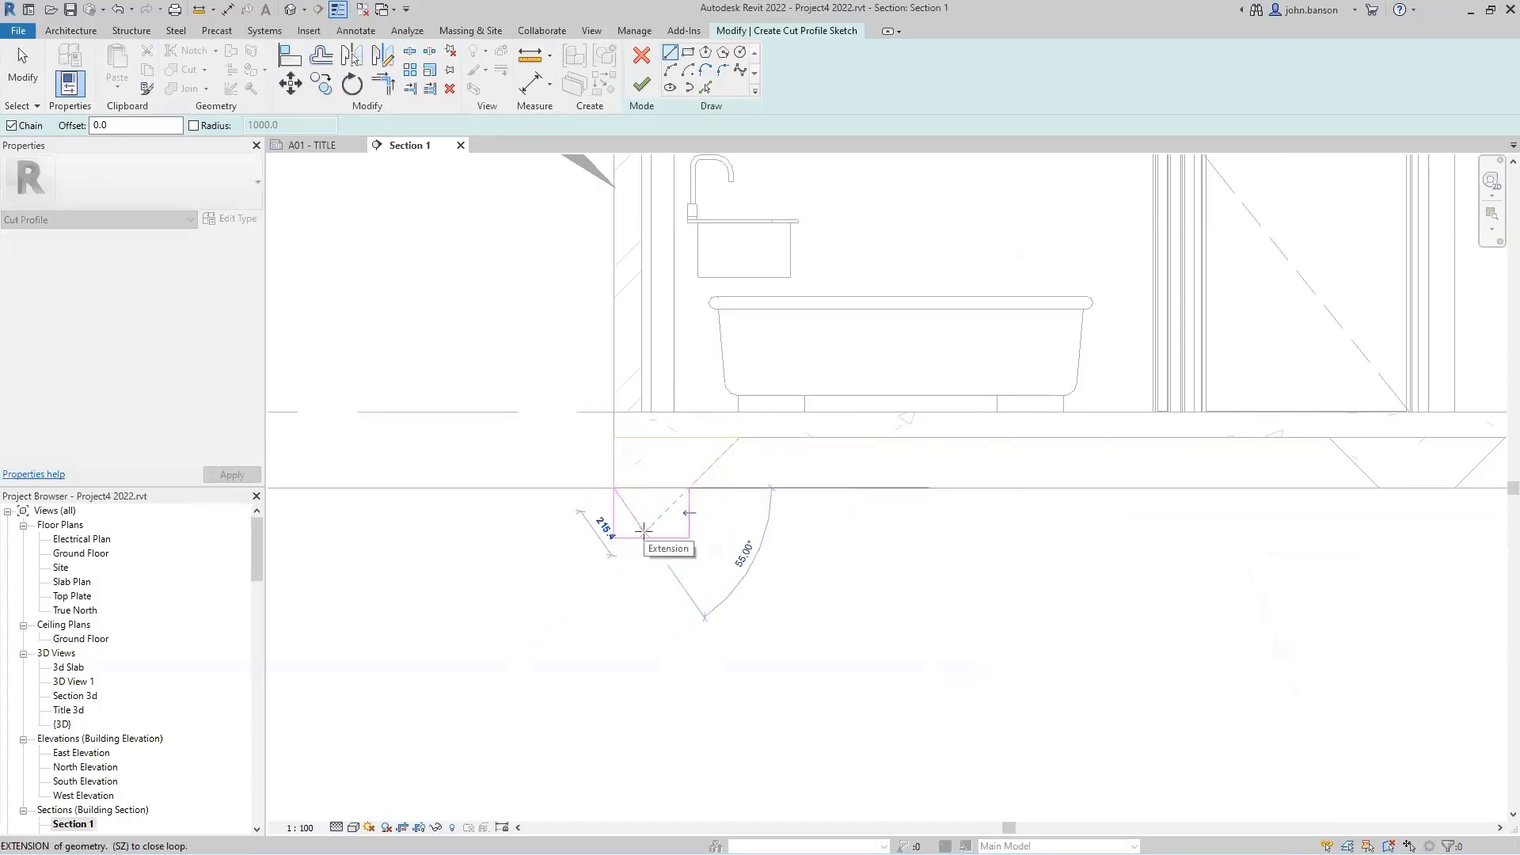
pyautogui.click(689, 488)
# Check that the kept-side arrow points into the footing outline and finish the cut profile.
pyautogui.scroll(4, 683, 519)
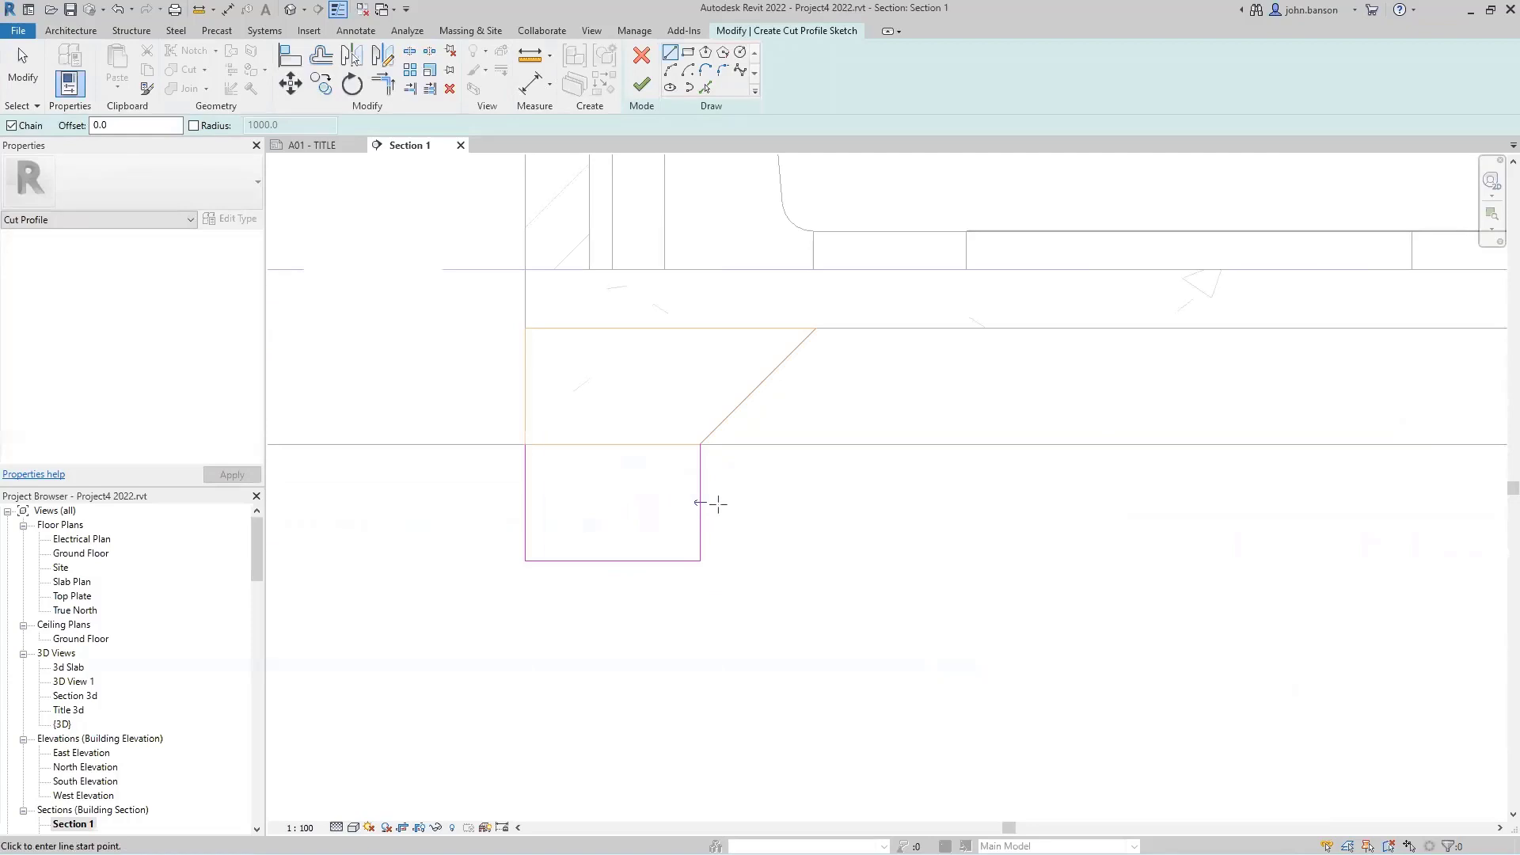
pyautogui.press('Escape')
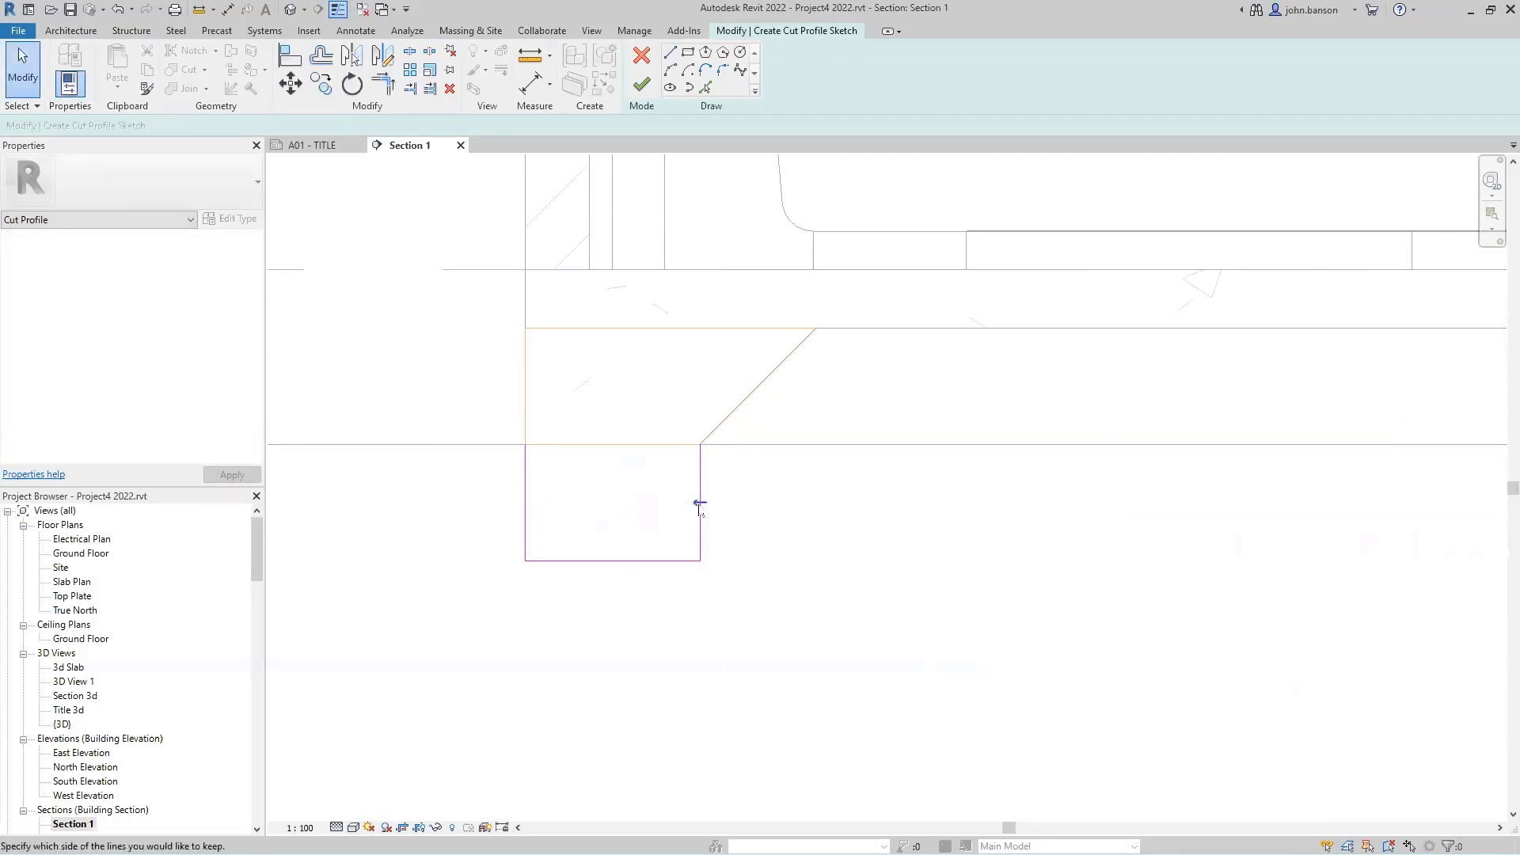
pyautogui.scroll(2, 701, 526)
pyautogui.scroll(-5, 713, 523)
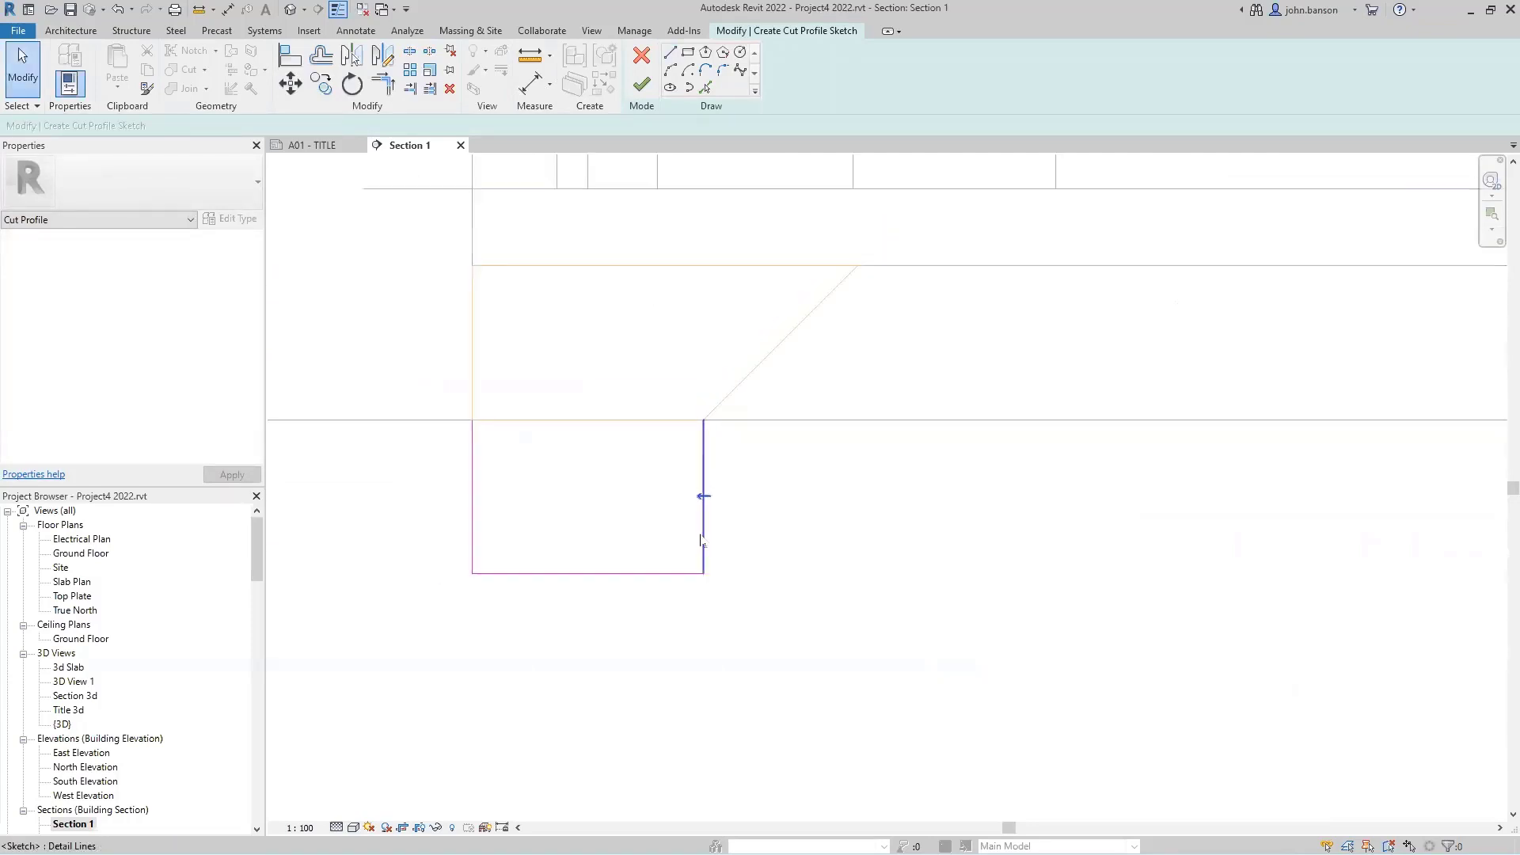
pyautogui.moveTo(755, 523); pyautogui.dragTo(775, 618, button='middle')
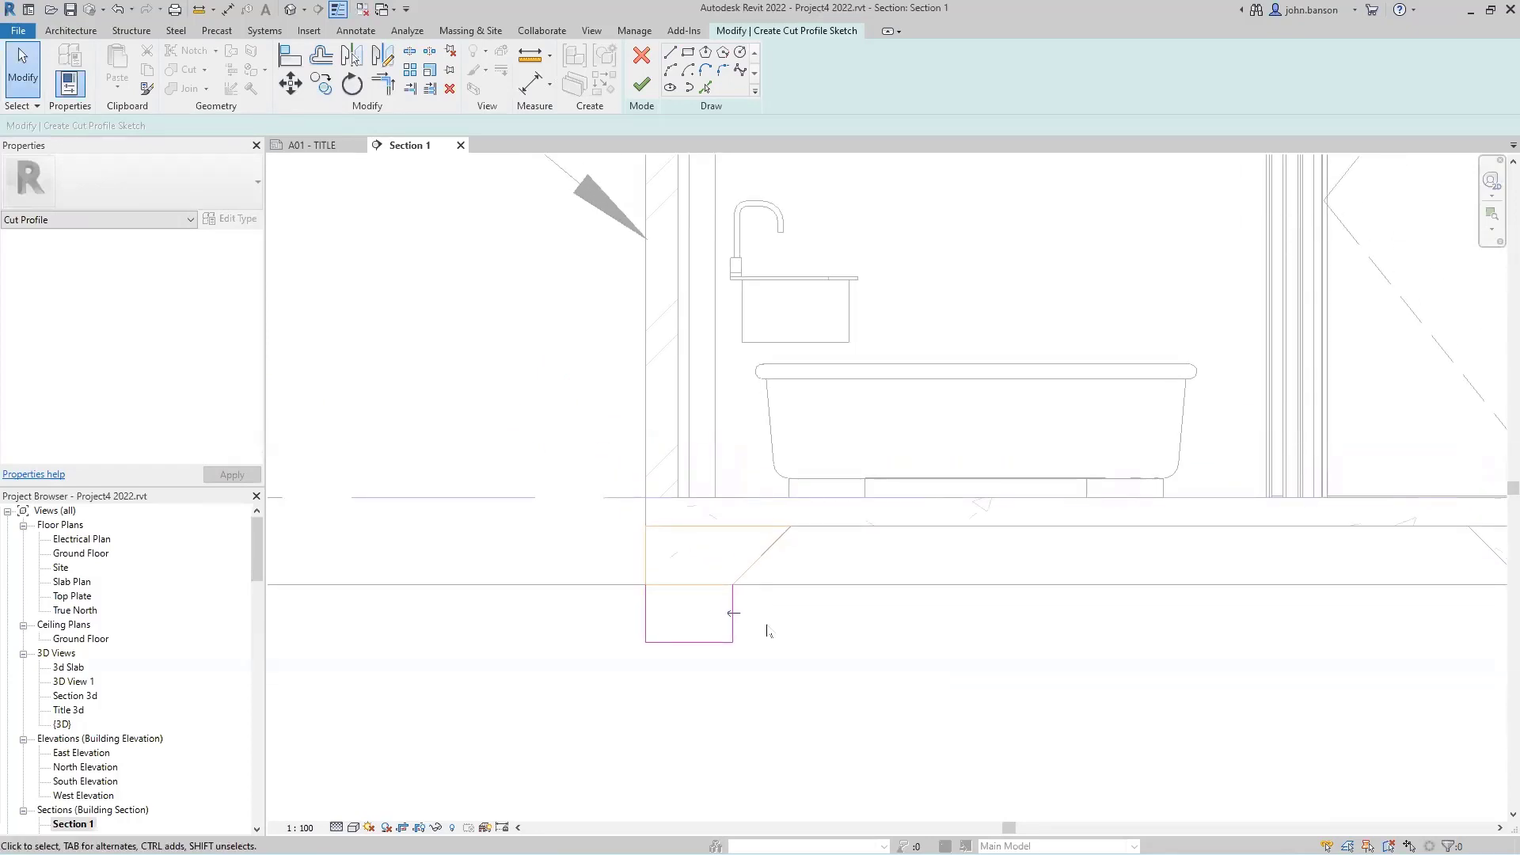
pyautogui.click(641, 84)
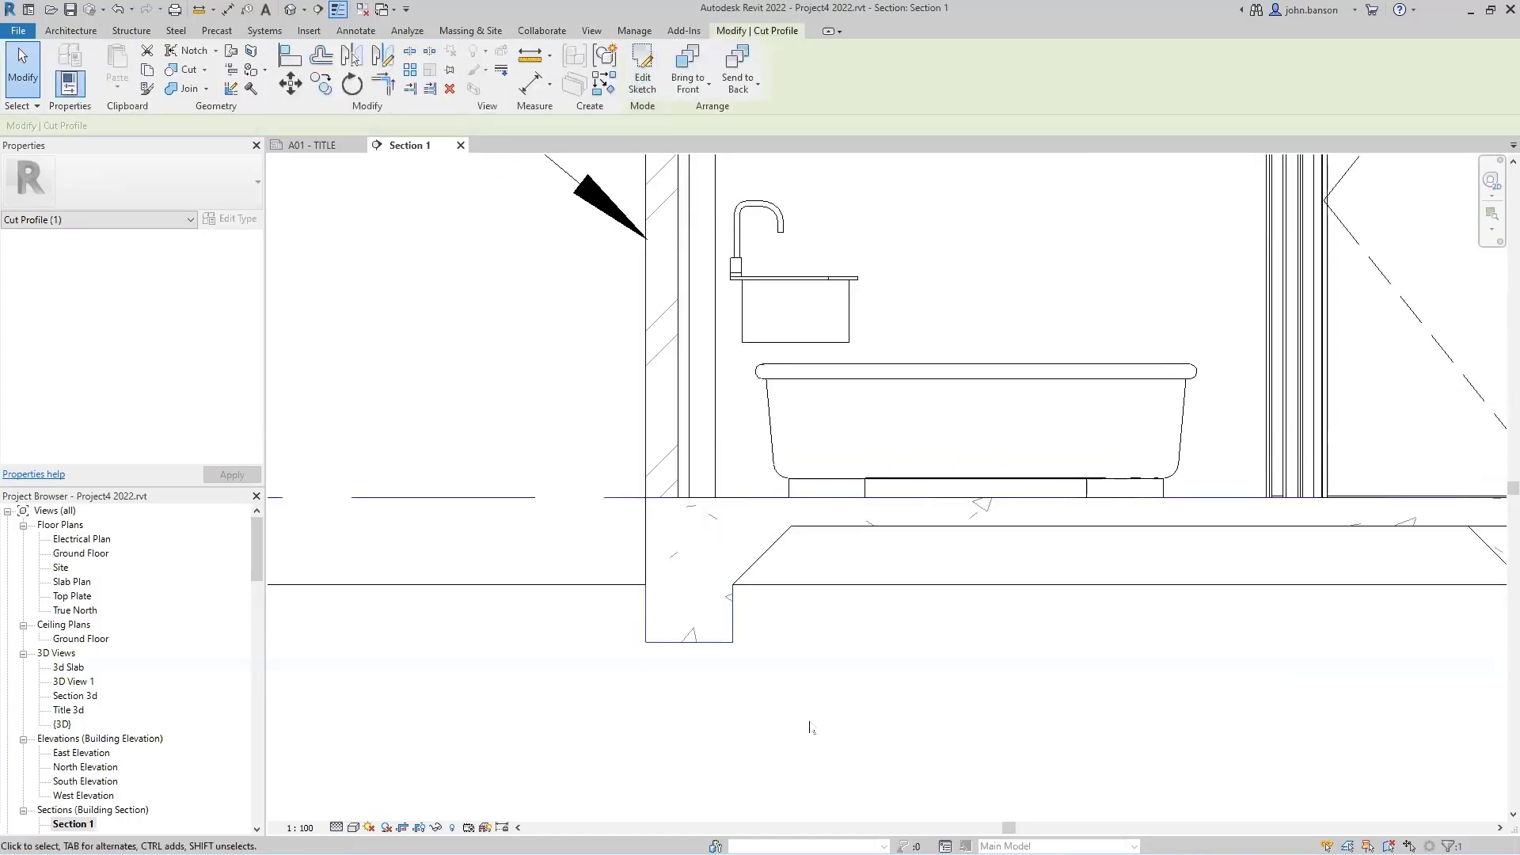
# Use Cut Profile to extend the internal beam beside the door down level with the first footing's underside, 300 mm wide, and finish it.
pyautogui.scroll(-2, 863, 665)
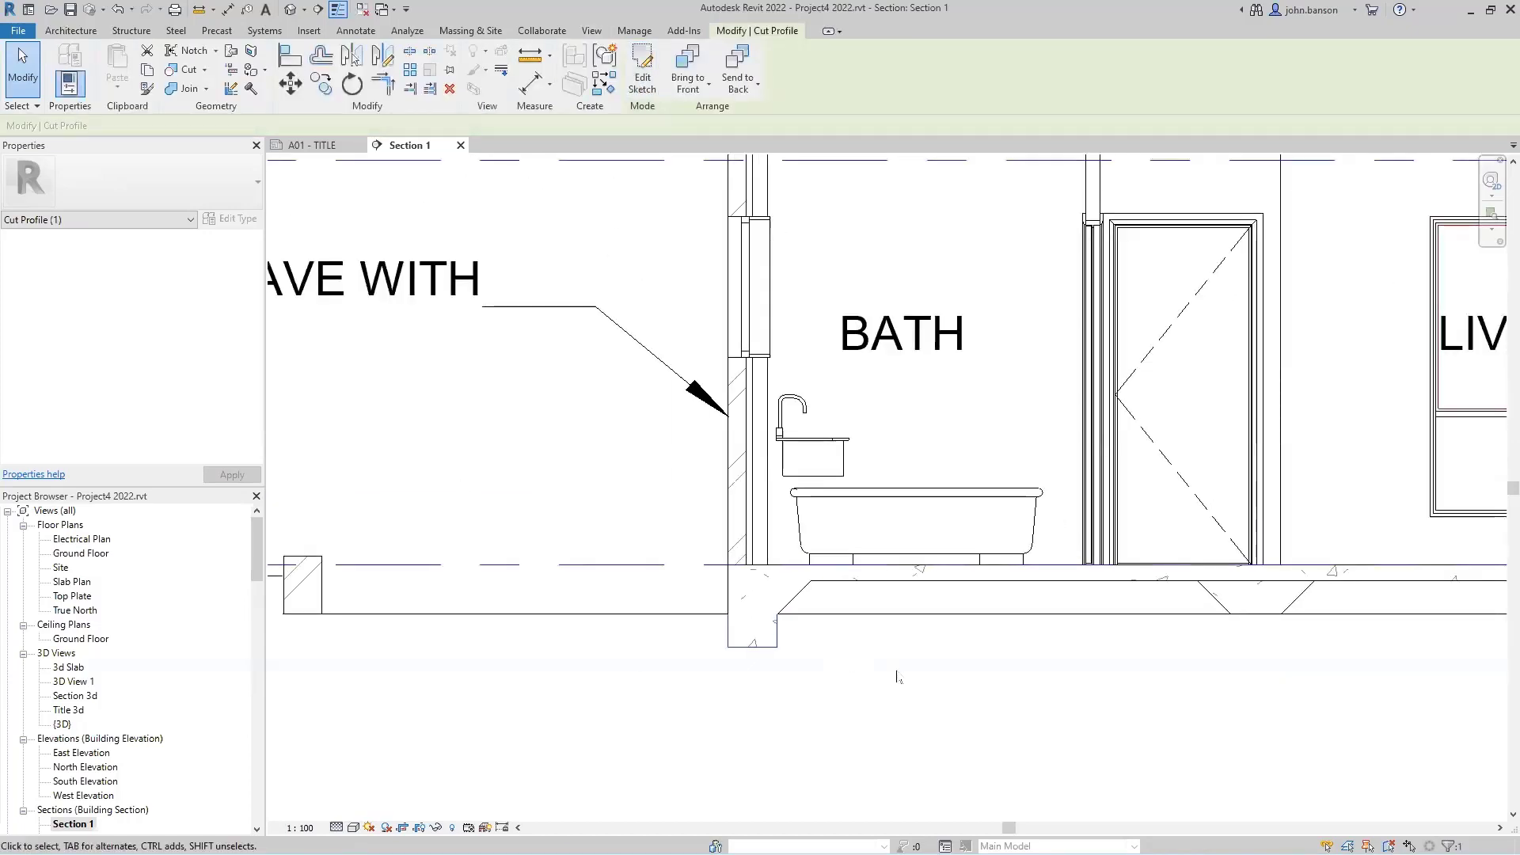
pyautogui.moveTo(1047, 719); pyautogui.dragTo(835, 707, button='middle')
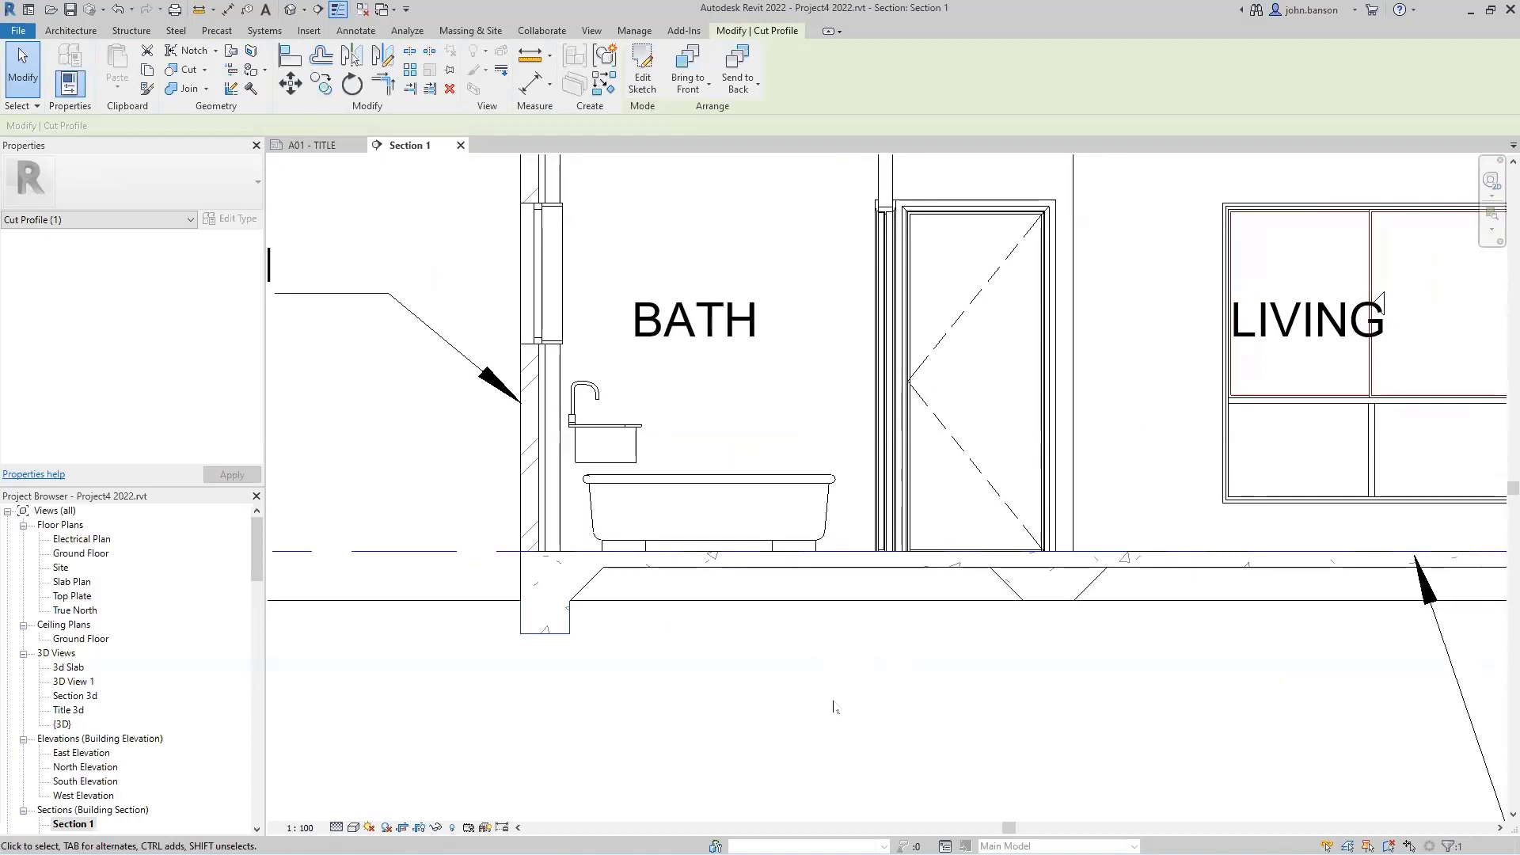
pyautogui.moveTo(943, 691); pyautogui.dragTo(783, 652, button='middle')
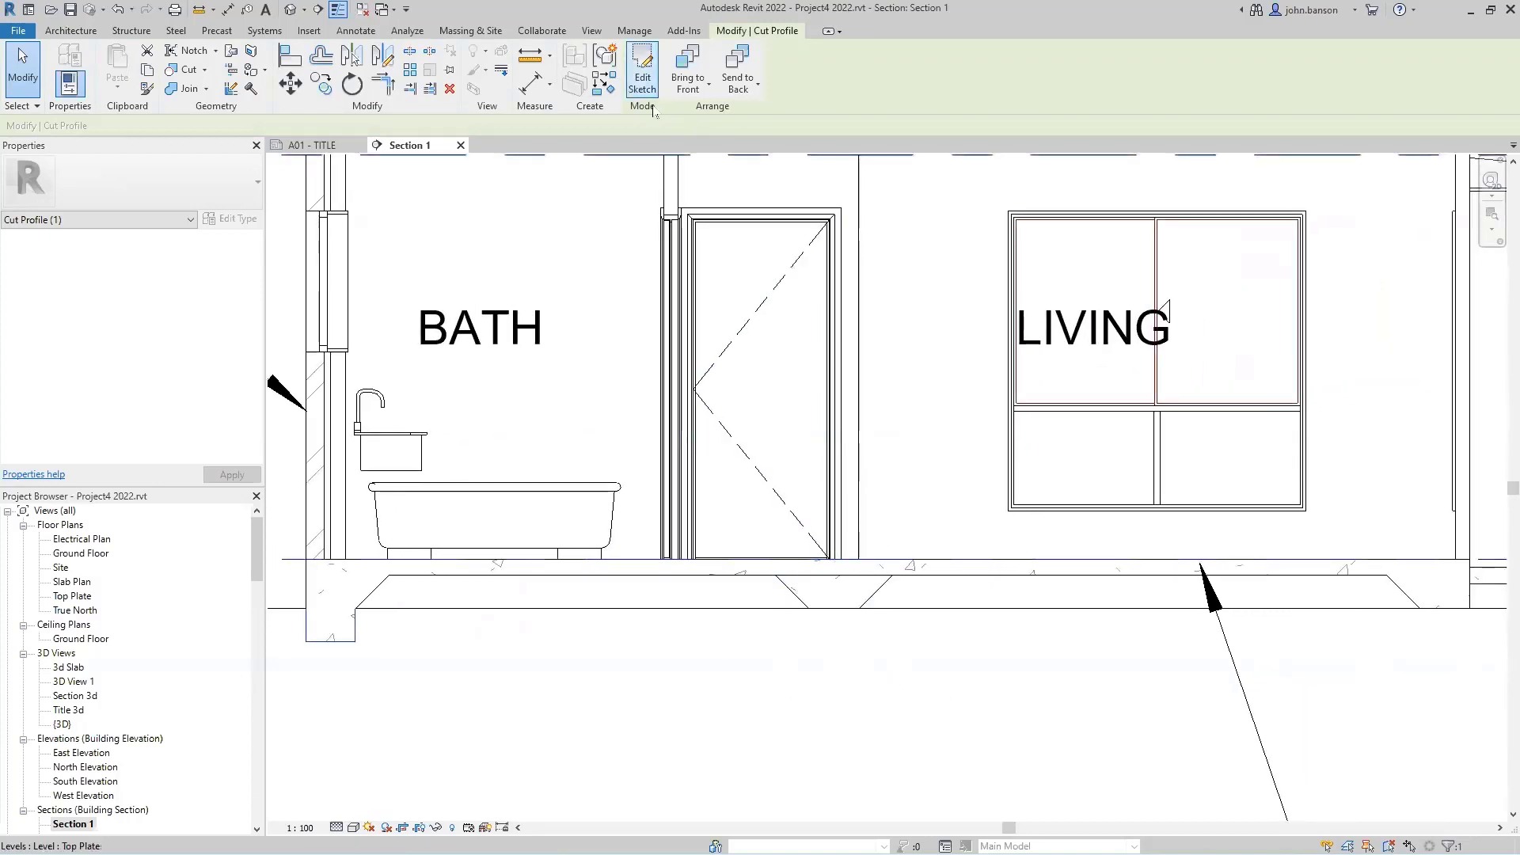
pyautogui.click(592, 30)
pyautogui.click(343, 77)
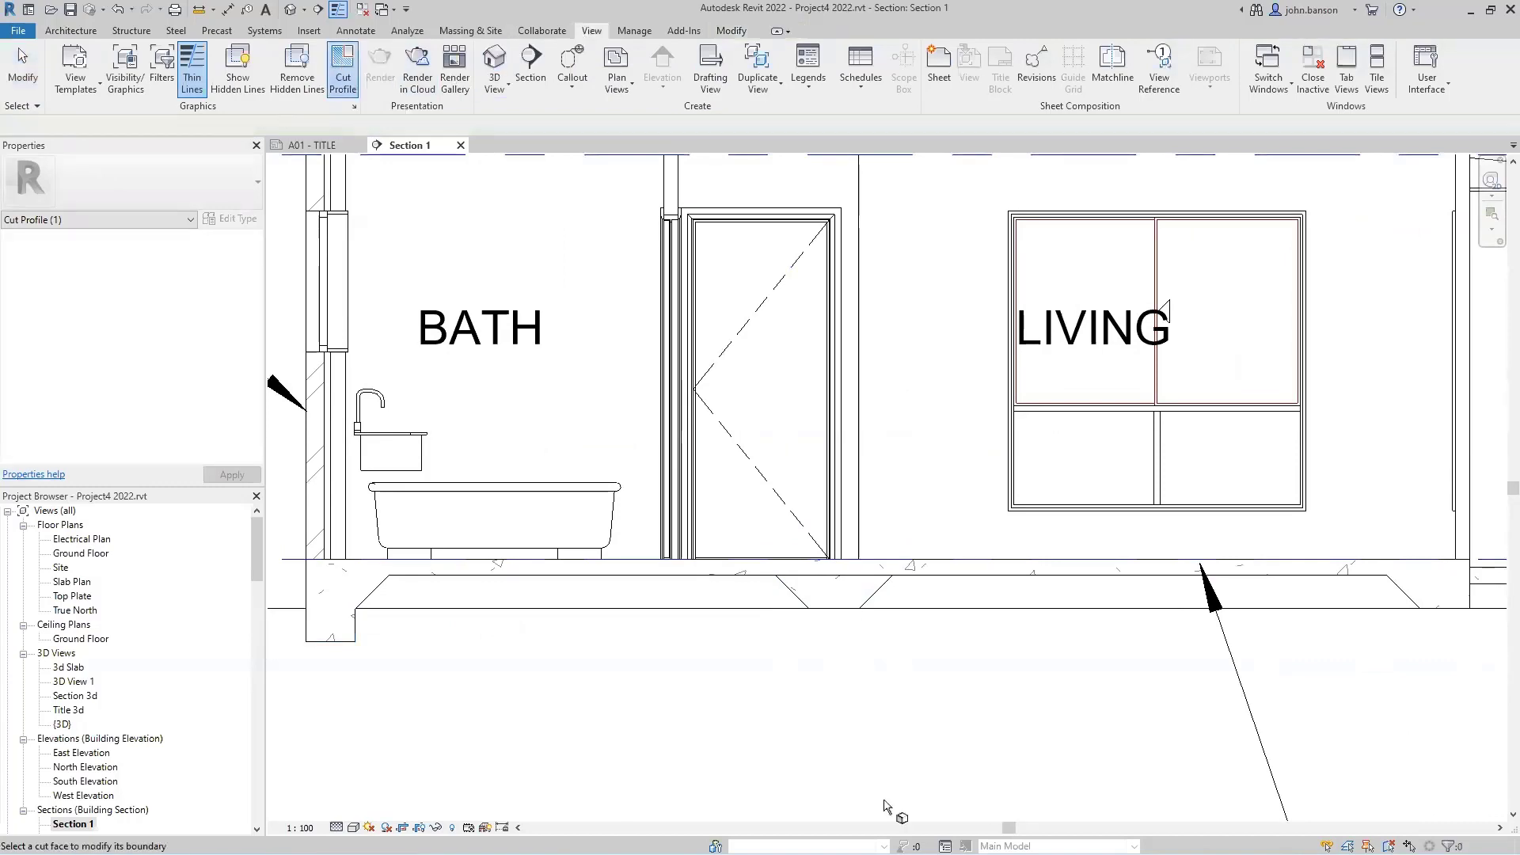
pyautogui.click(871, 606)
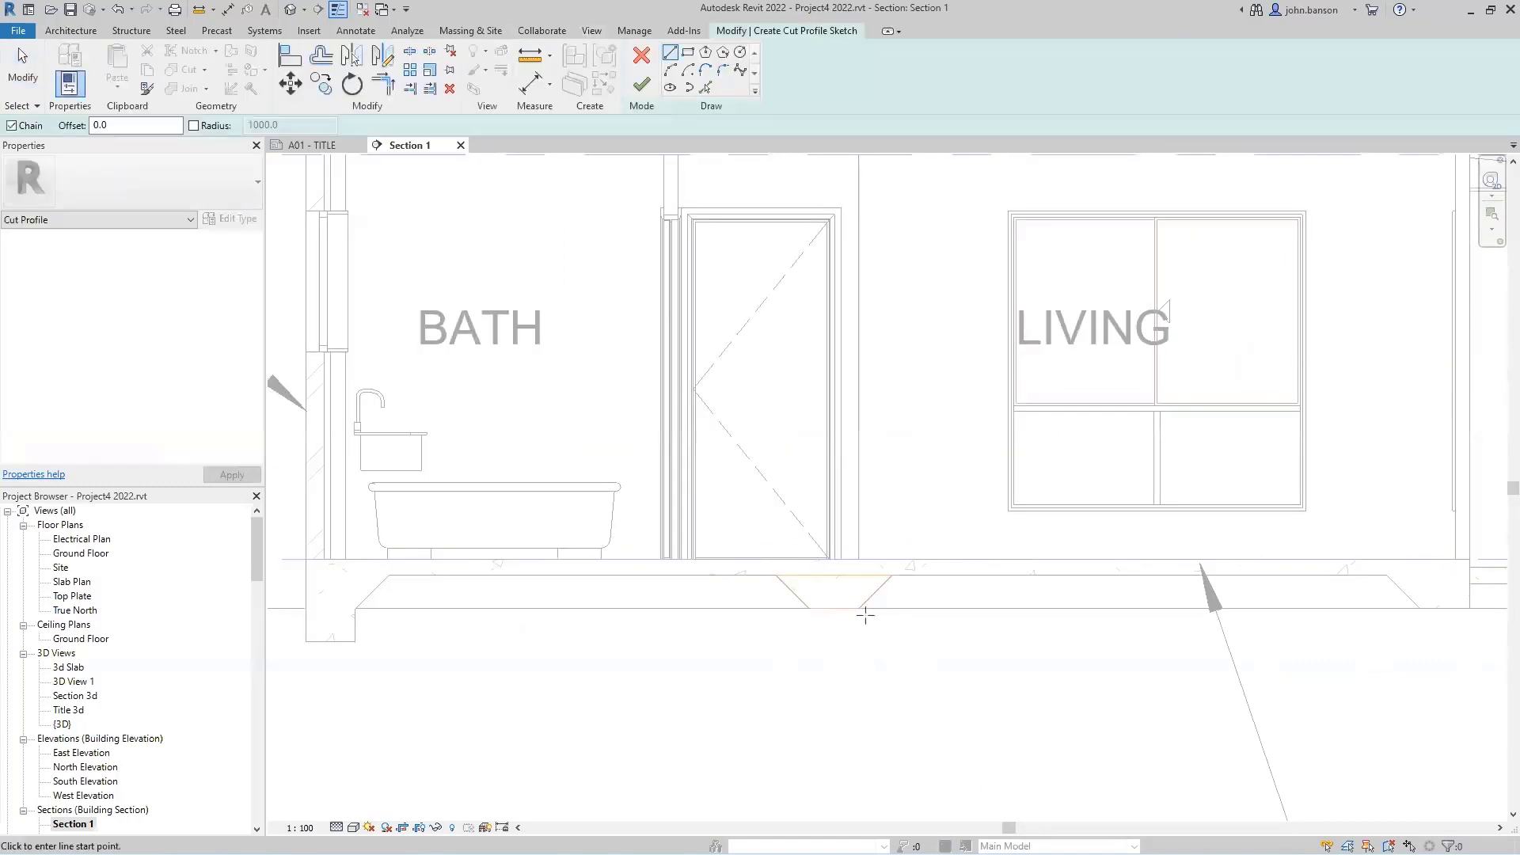
pyautogui.click(859, 610)
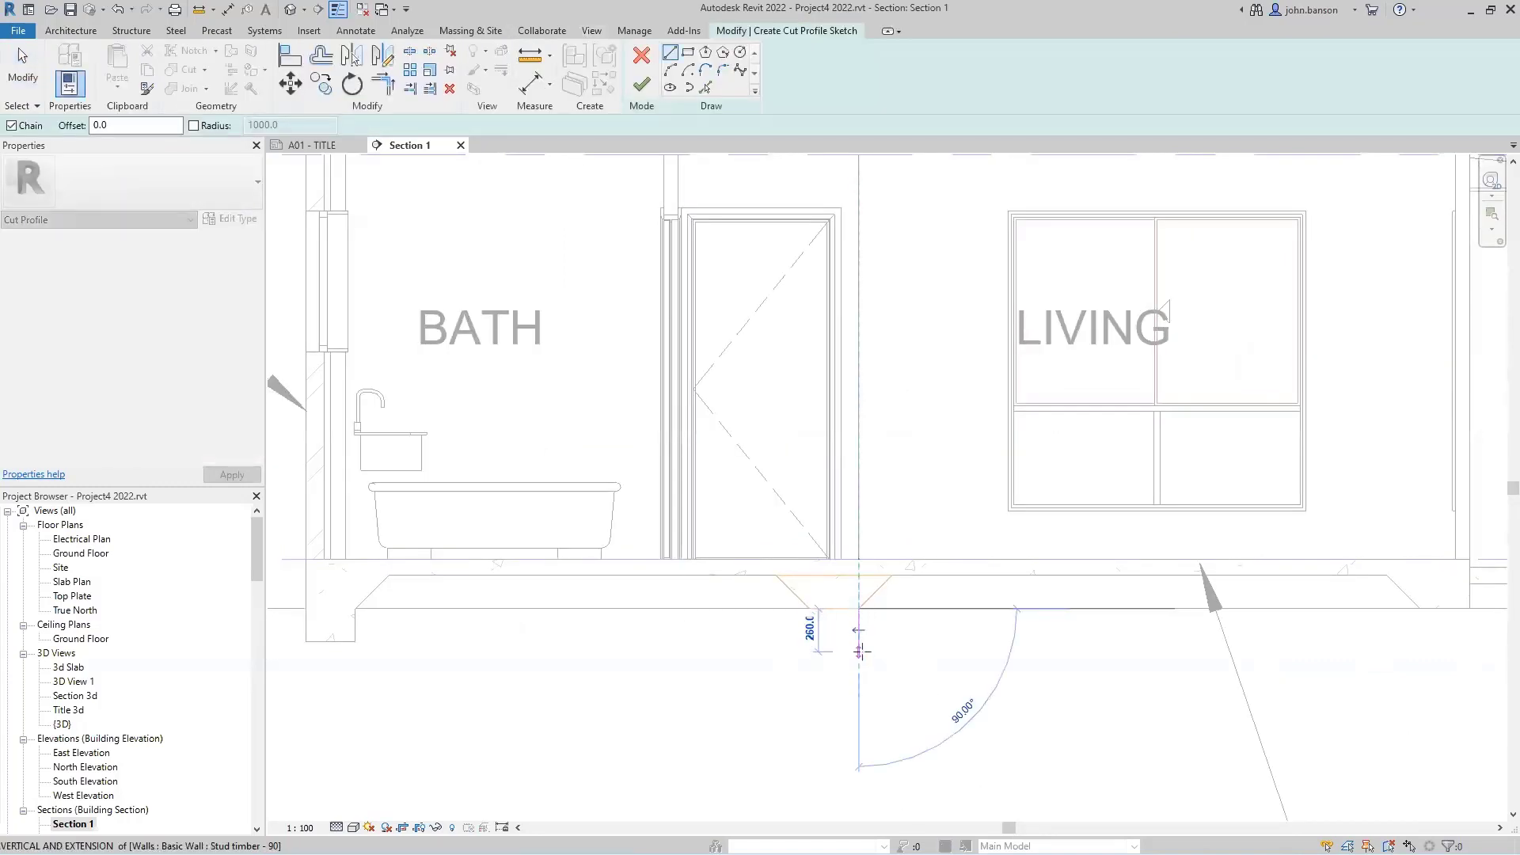
pyautogui.click(859, 641)
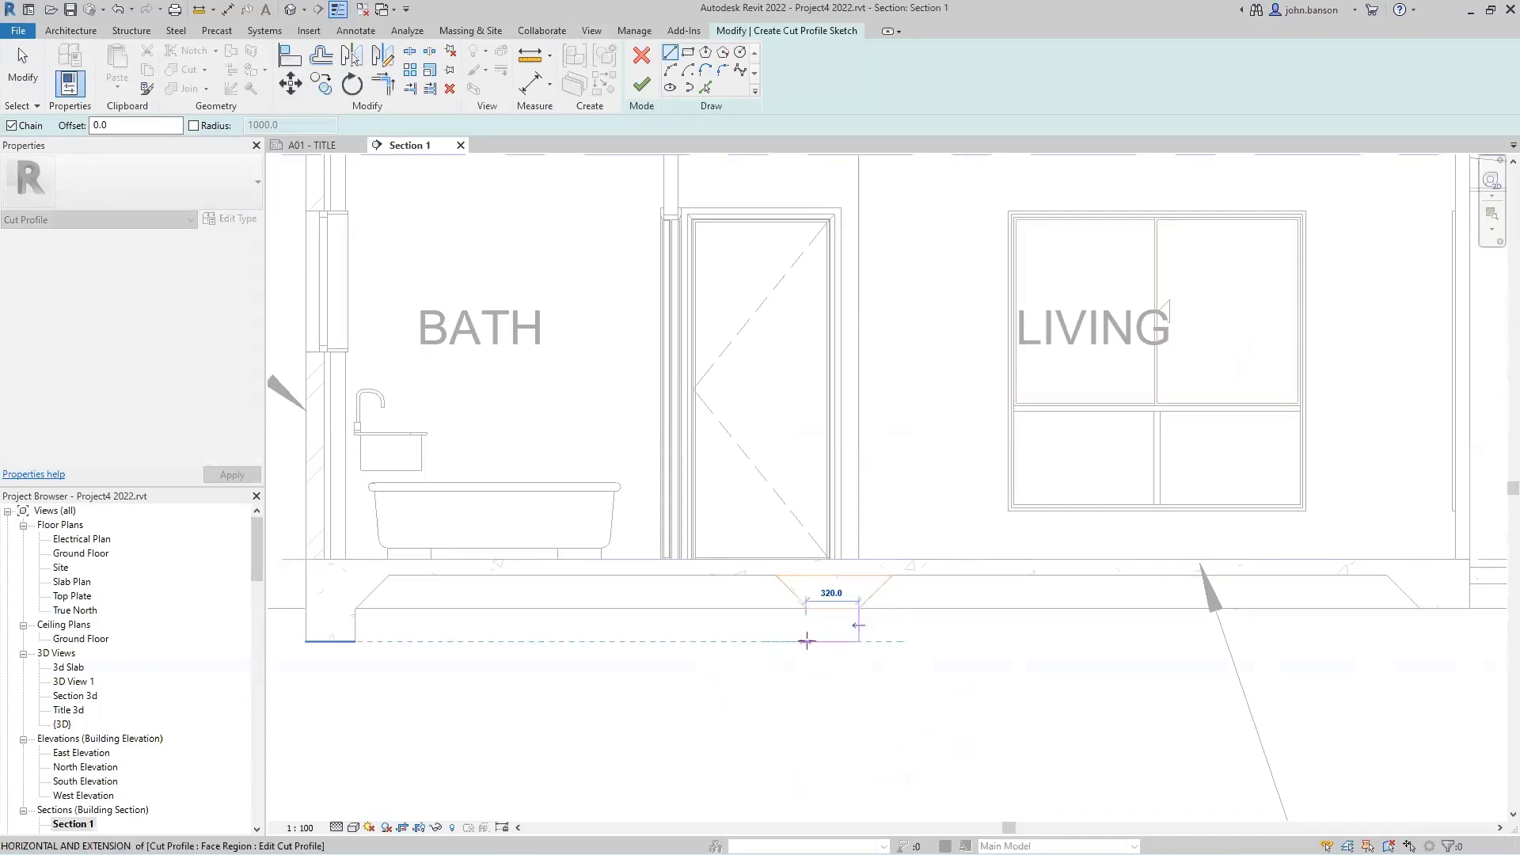
pyautogui.click(812, 642)
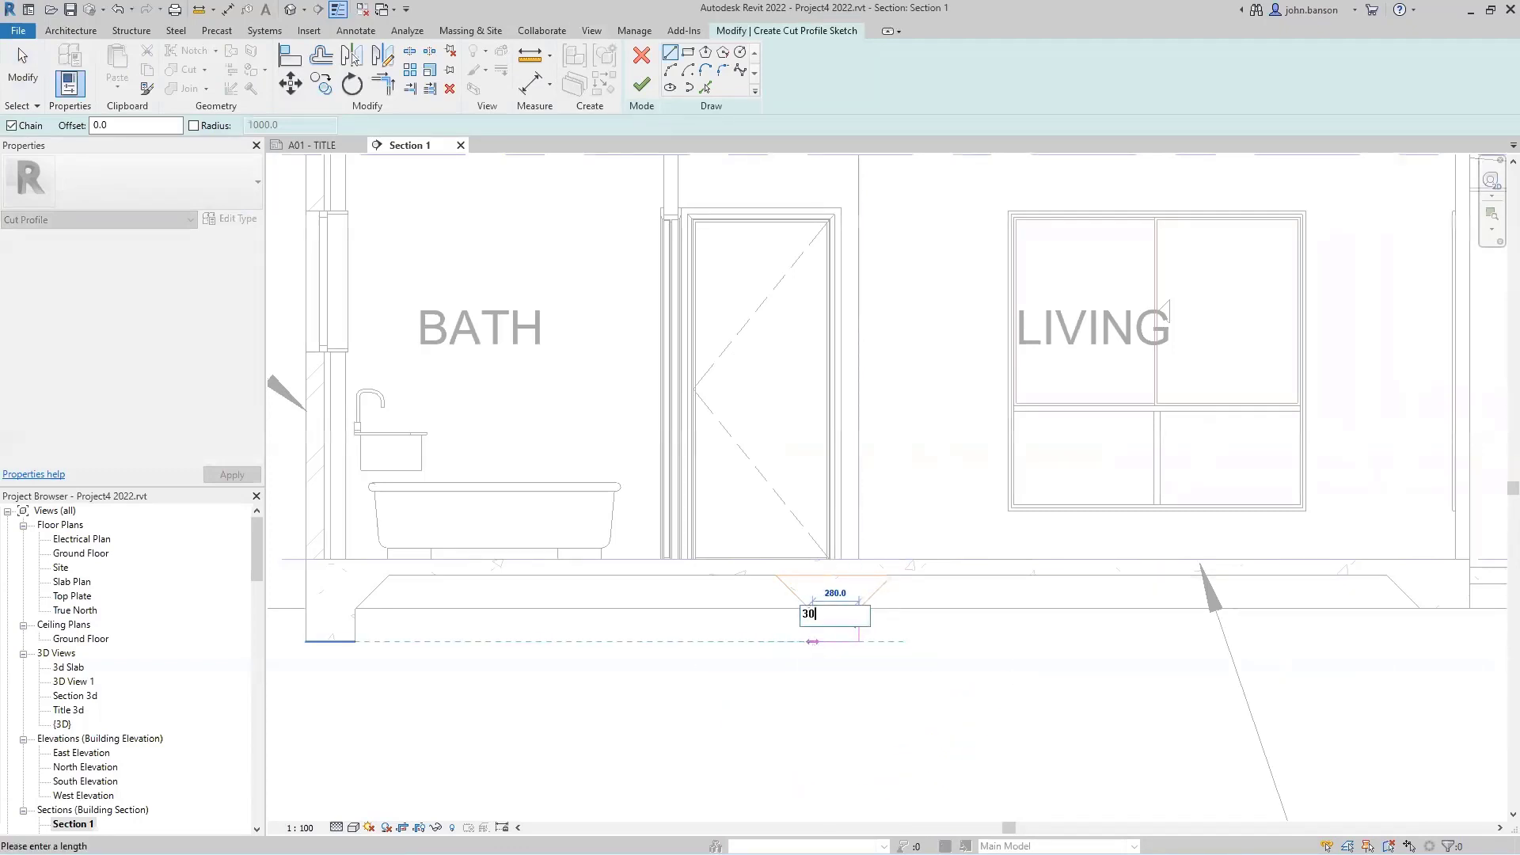
pyautogui.click(809, 609)
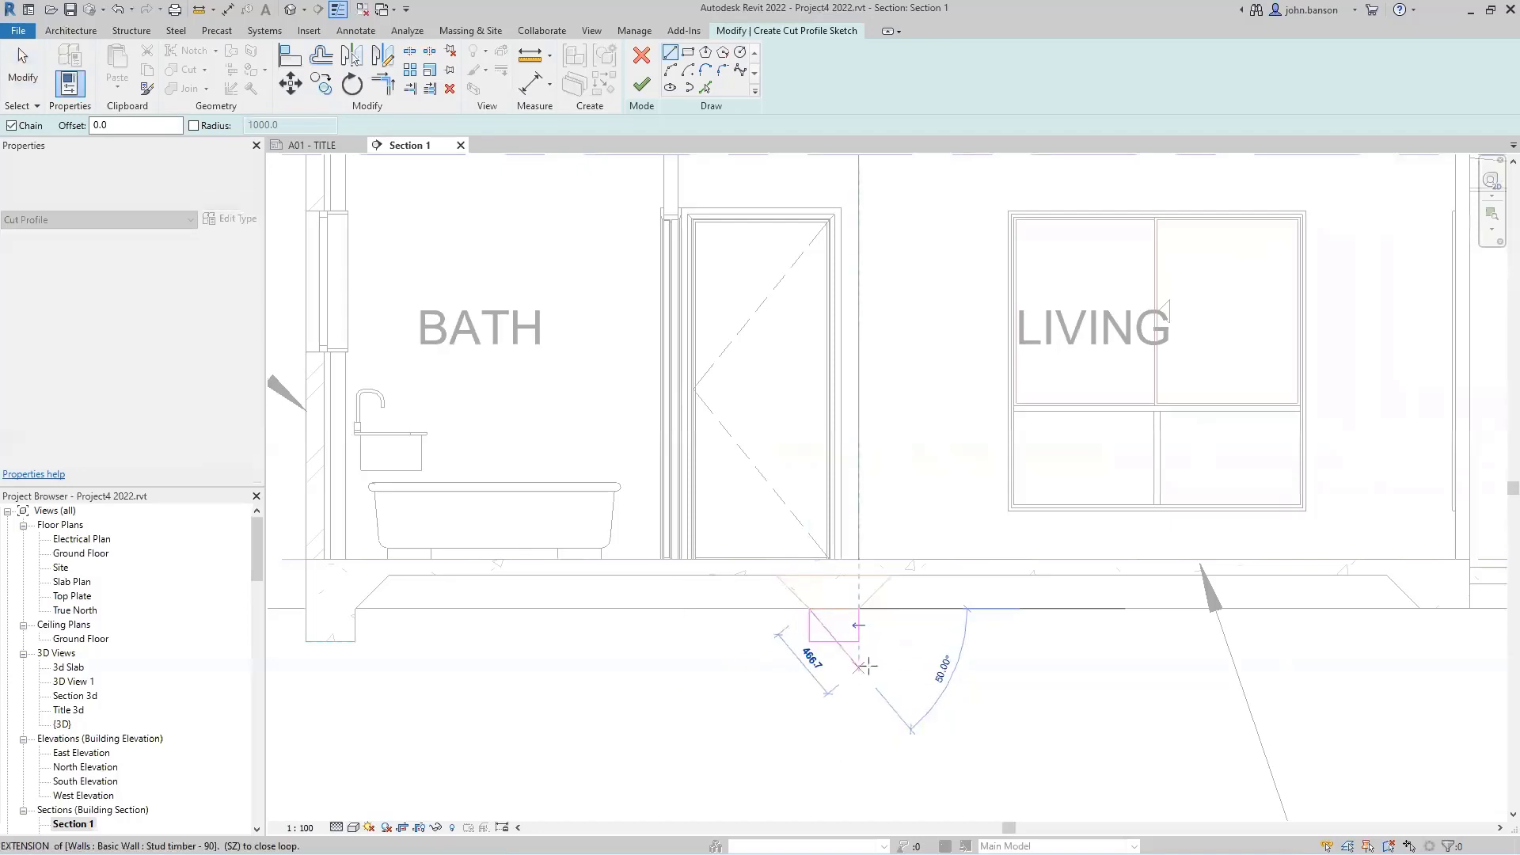
pyautogui.click(641, 83)
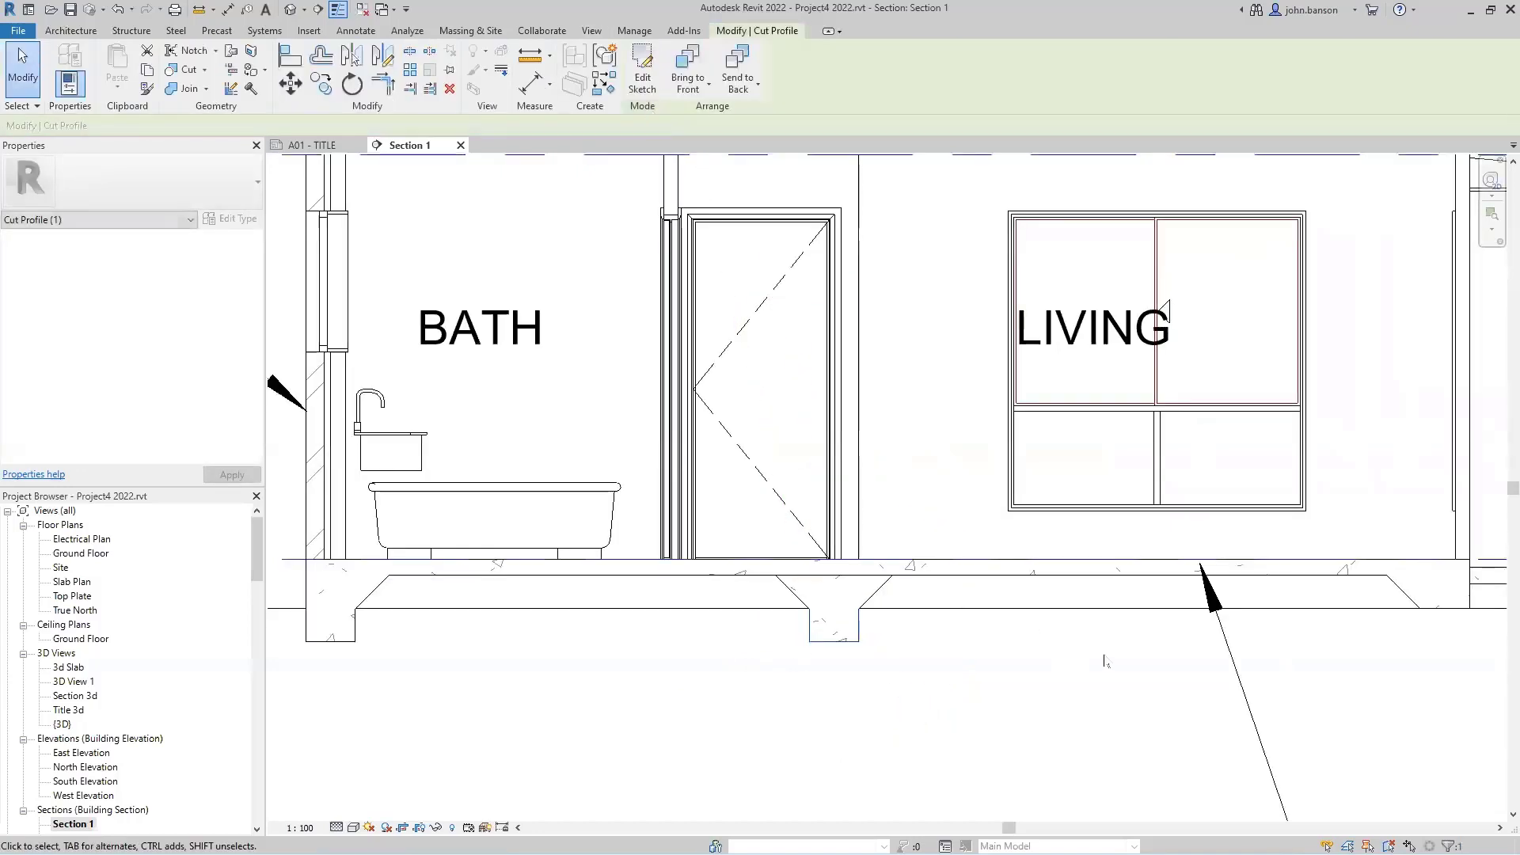
# Start a cut profile on the slab edge under the living room's outer wall, sketching along the porch slab's underside and about 212 mm back at 45°.
pyautogui.moveTo(1062, 661); pyautogui.dragTo(538, 552, button='middle')
pyautogui.moveTo(815, 528); pyautogui.dragTo(734, 605, button='middle')
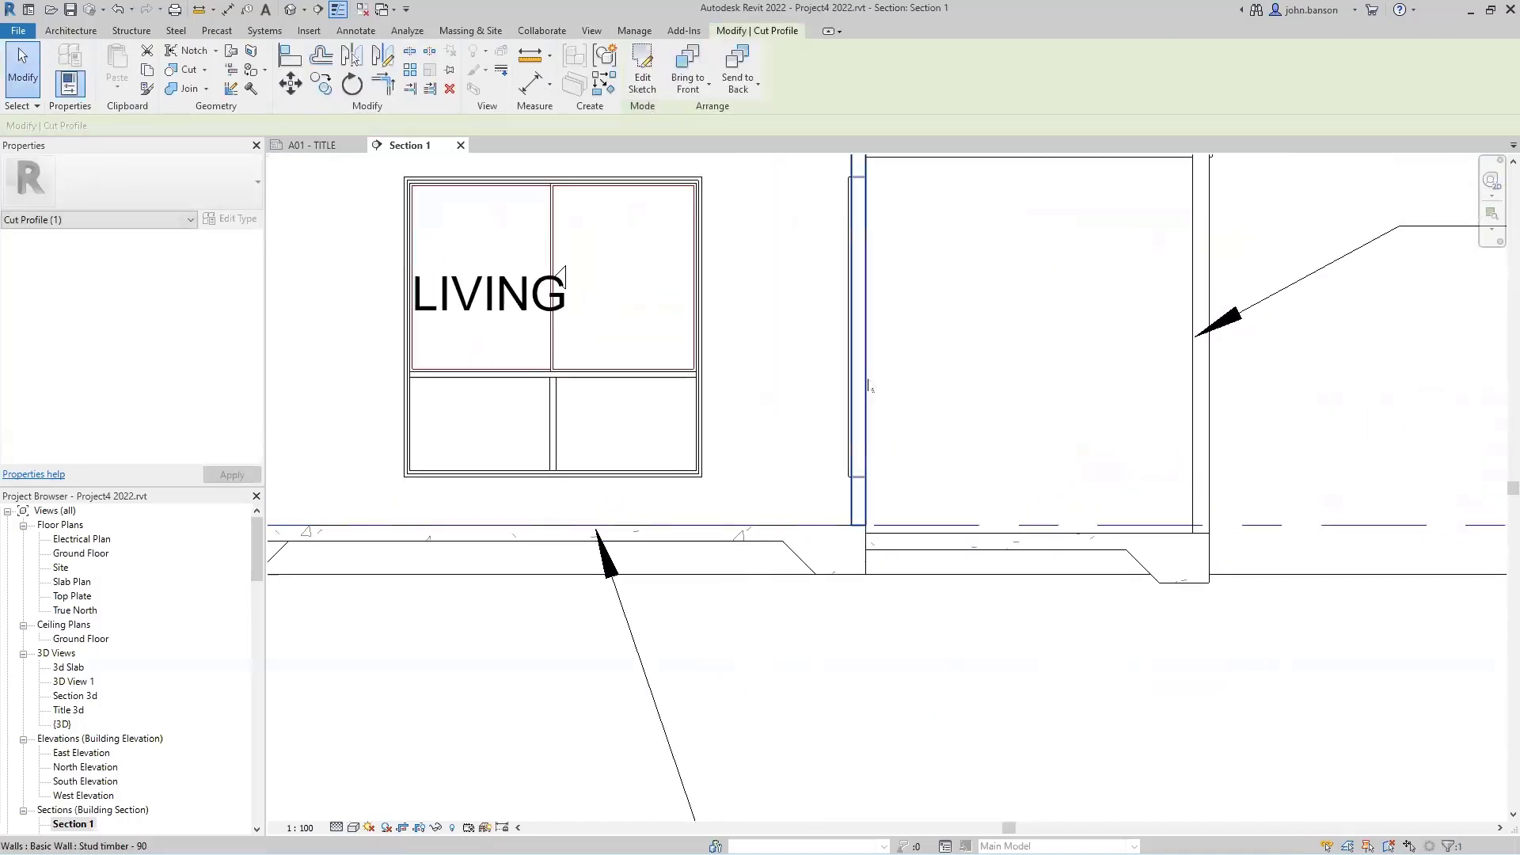
pyautogui.click(591, 30)
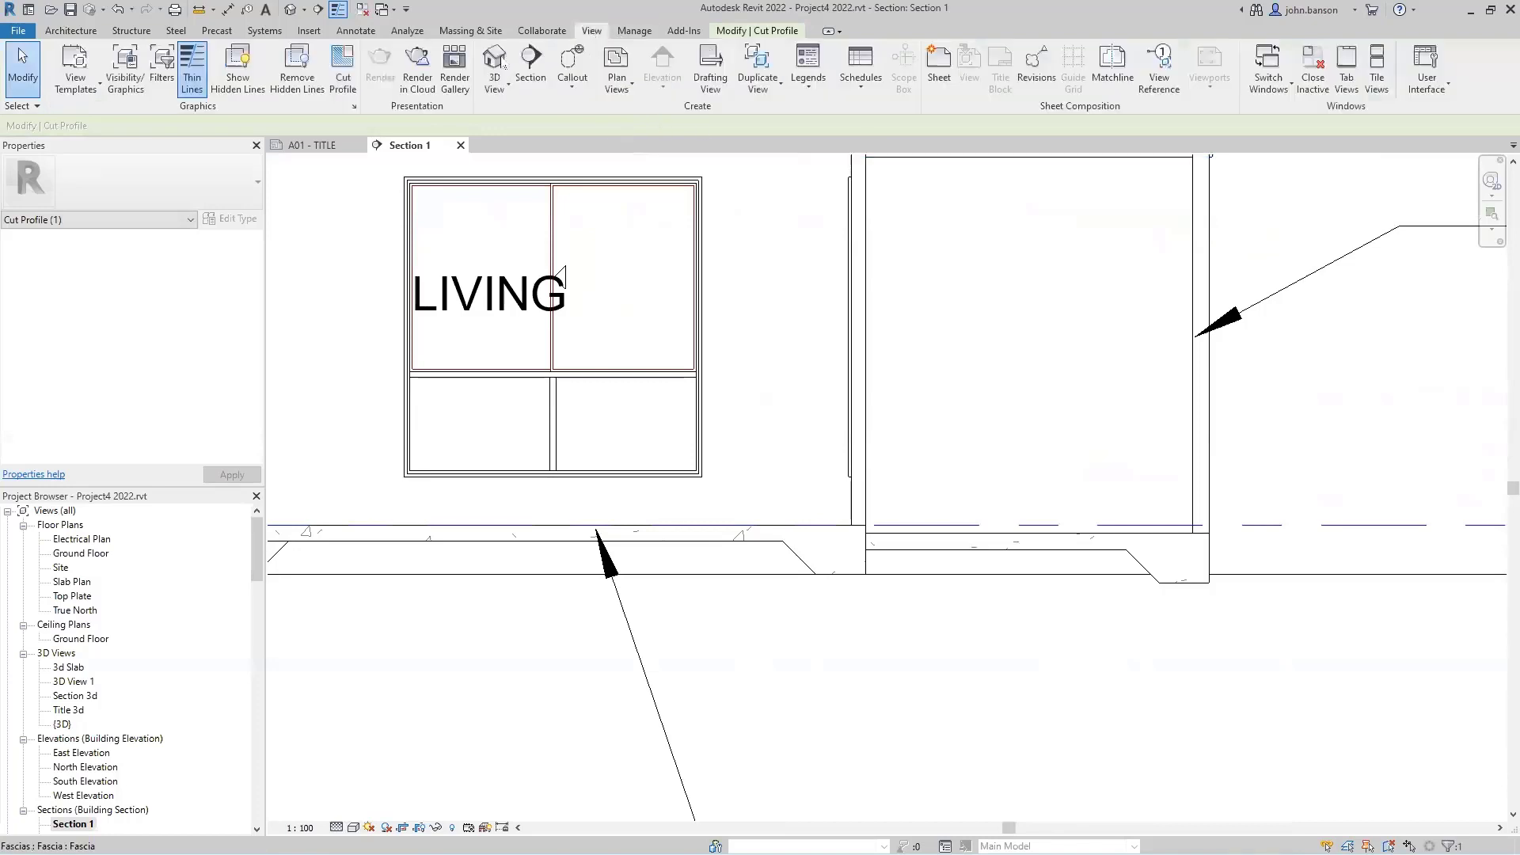
pyautogui.click(343, 71)
pyautogui.scroll(2, 831, 634)
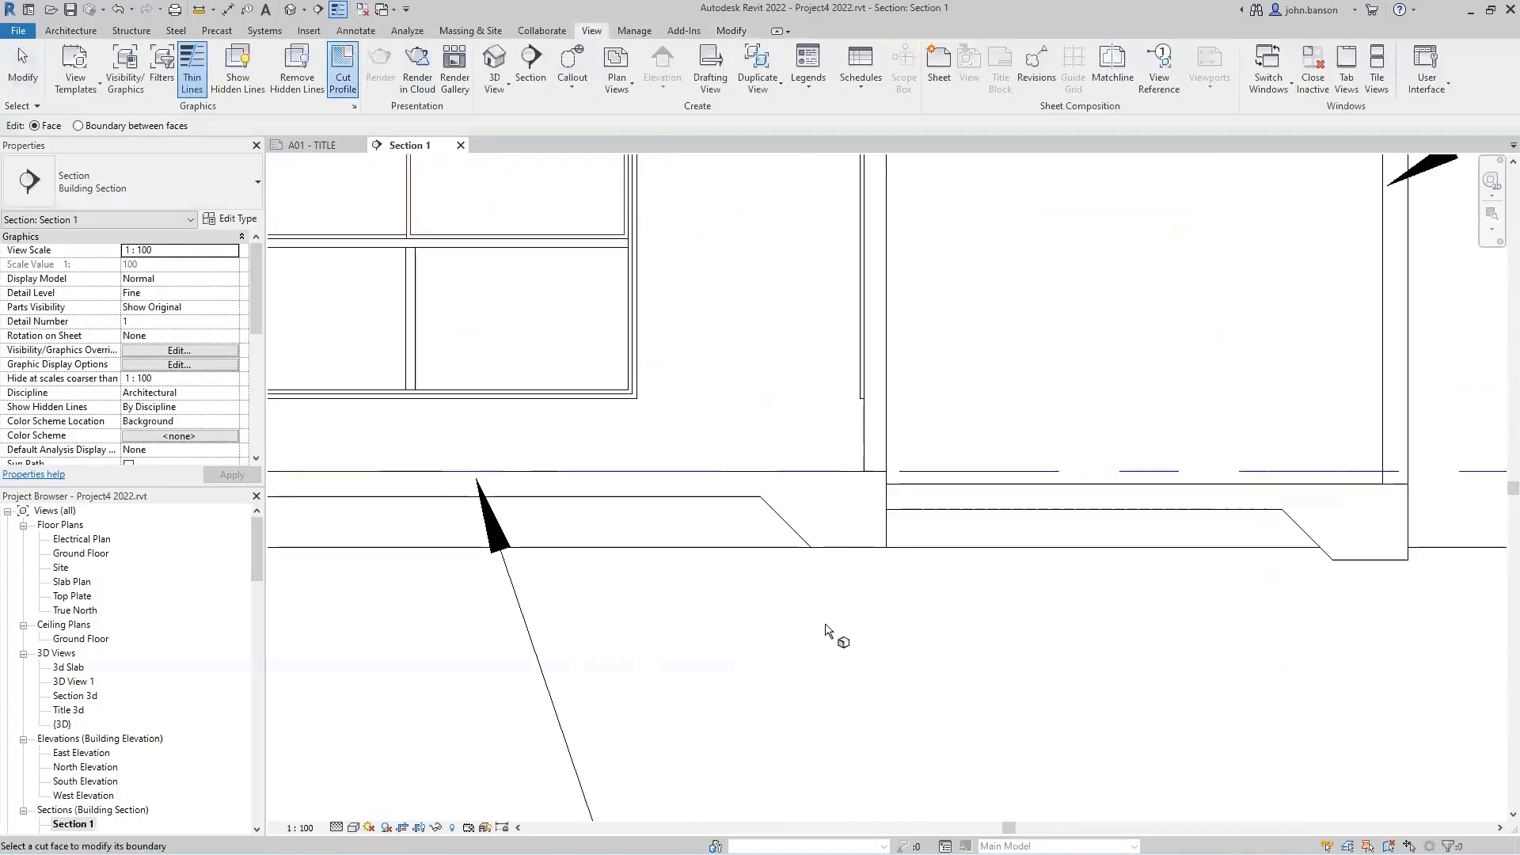
pyautogui.click(886, 539)
pyautogui.click(886, 560)
pyautogui.click(886, 509)
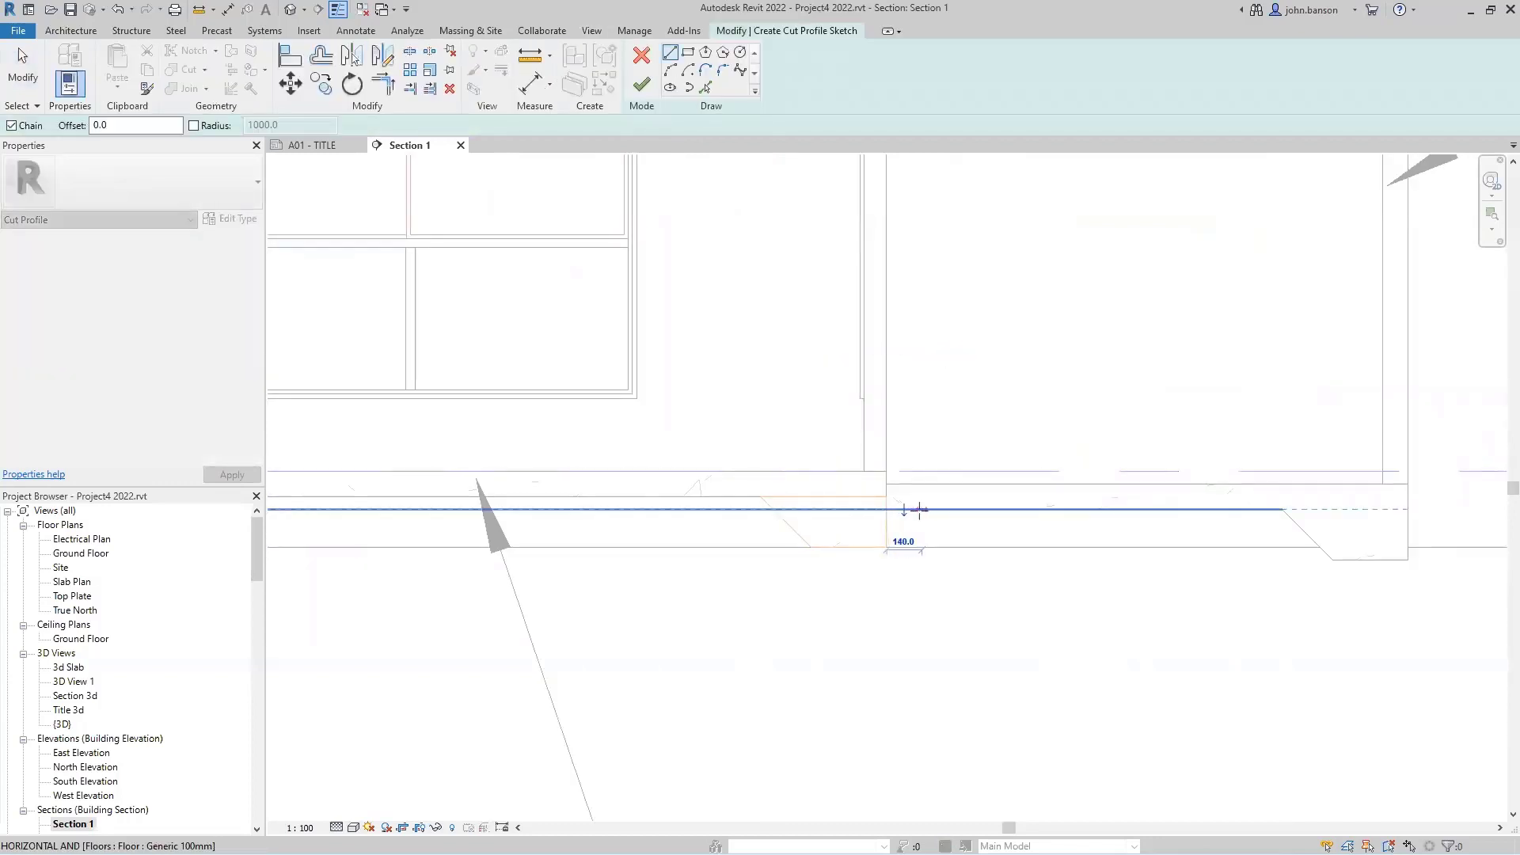
pyautogui.click(921, 509)
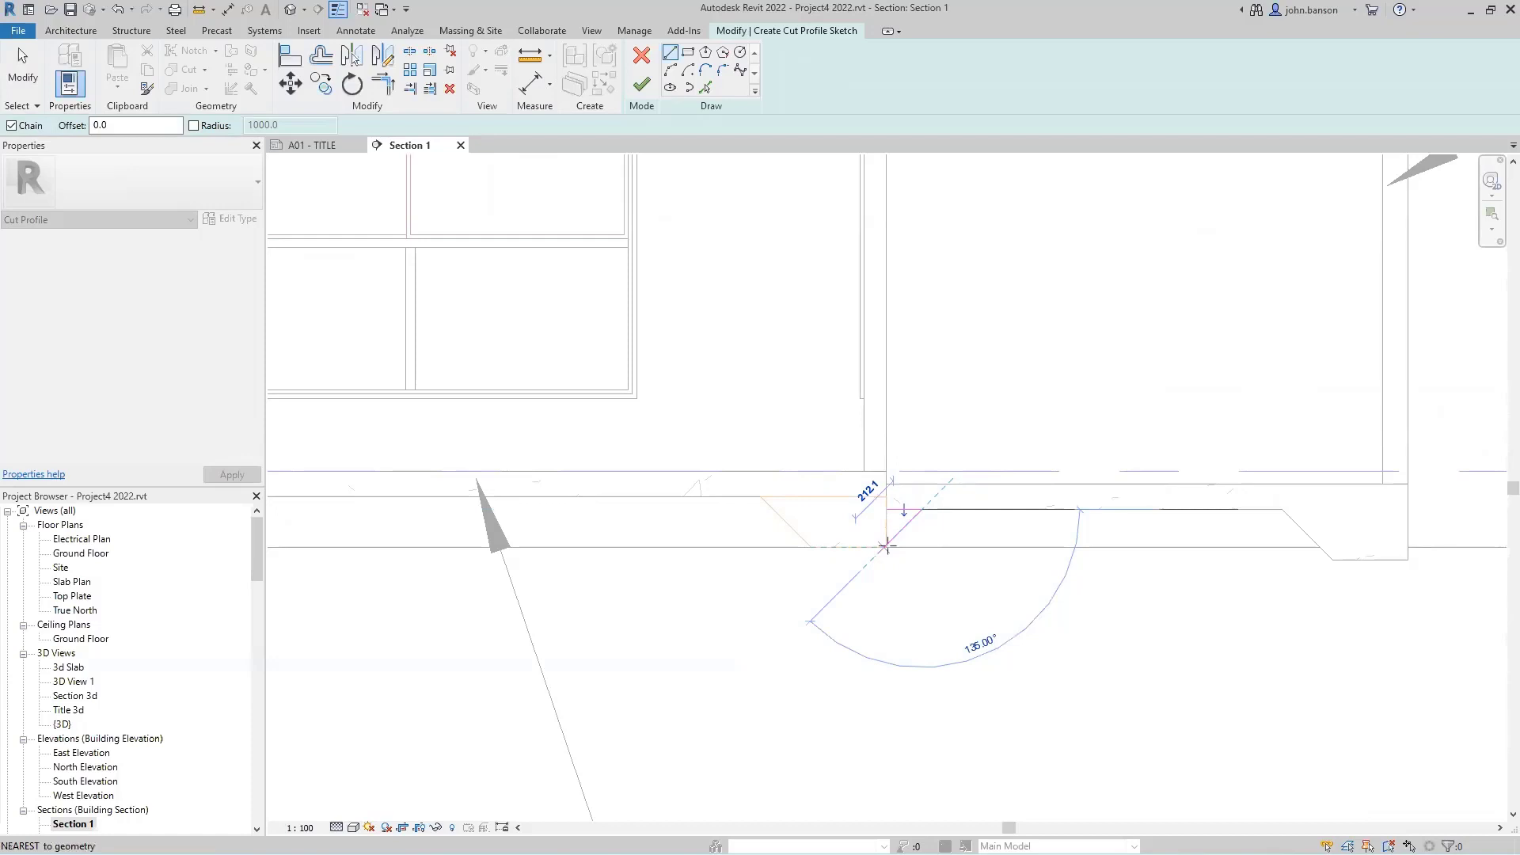
pyautogui.click(887, 546)
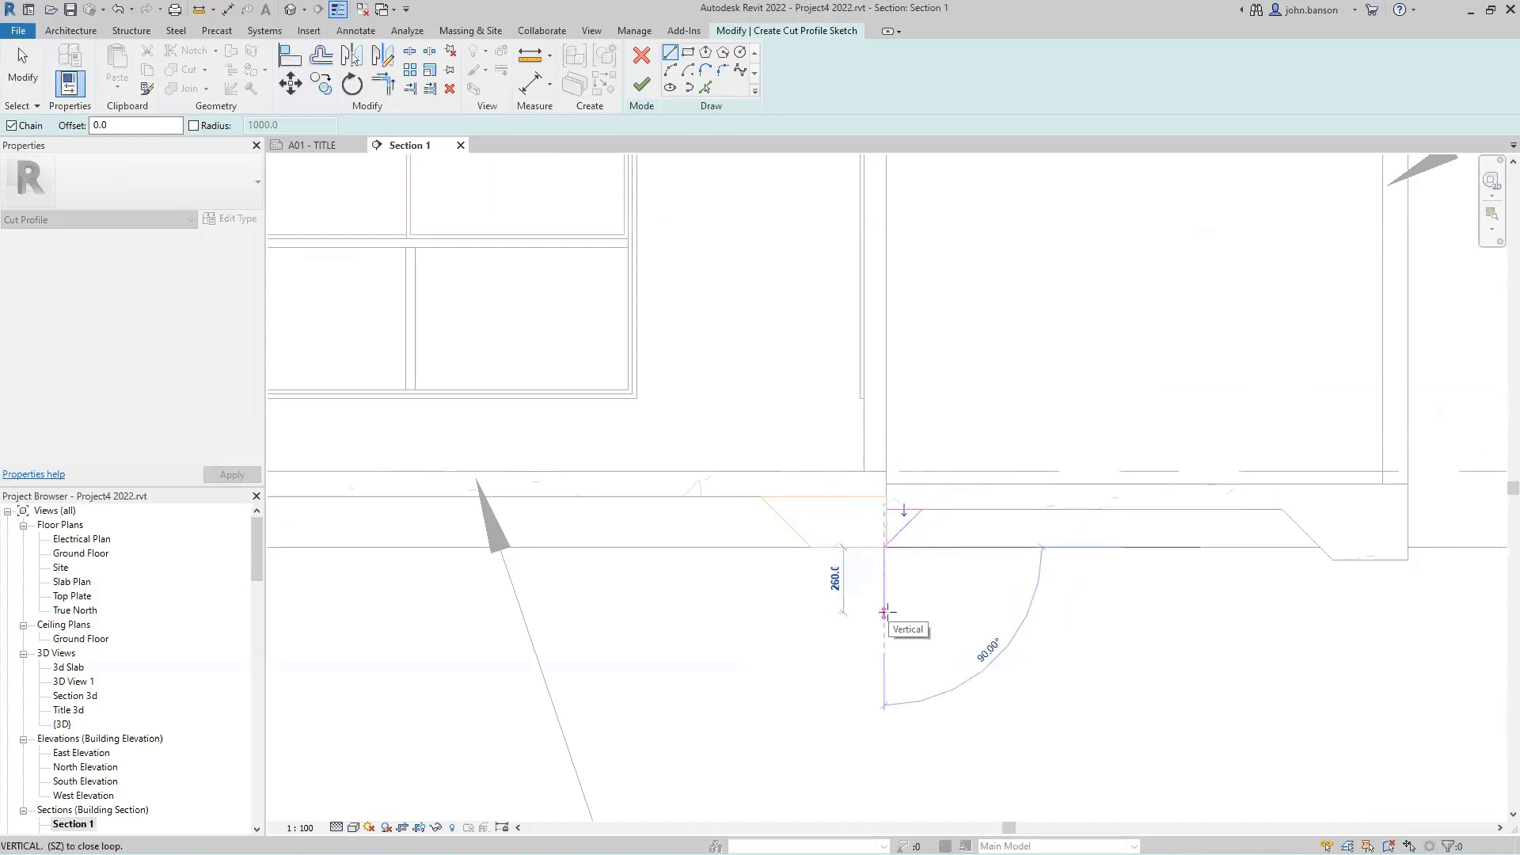
# Continue the profile 200 mm down, 300 mm across and back up to the slab edge's underside, ending the line chain.
pyautogui.click(885, 597)
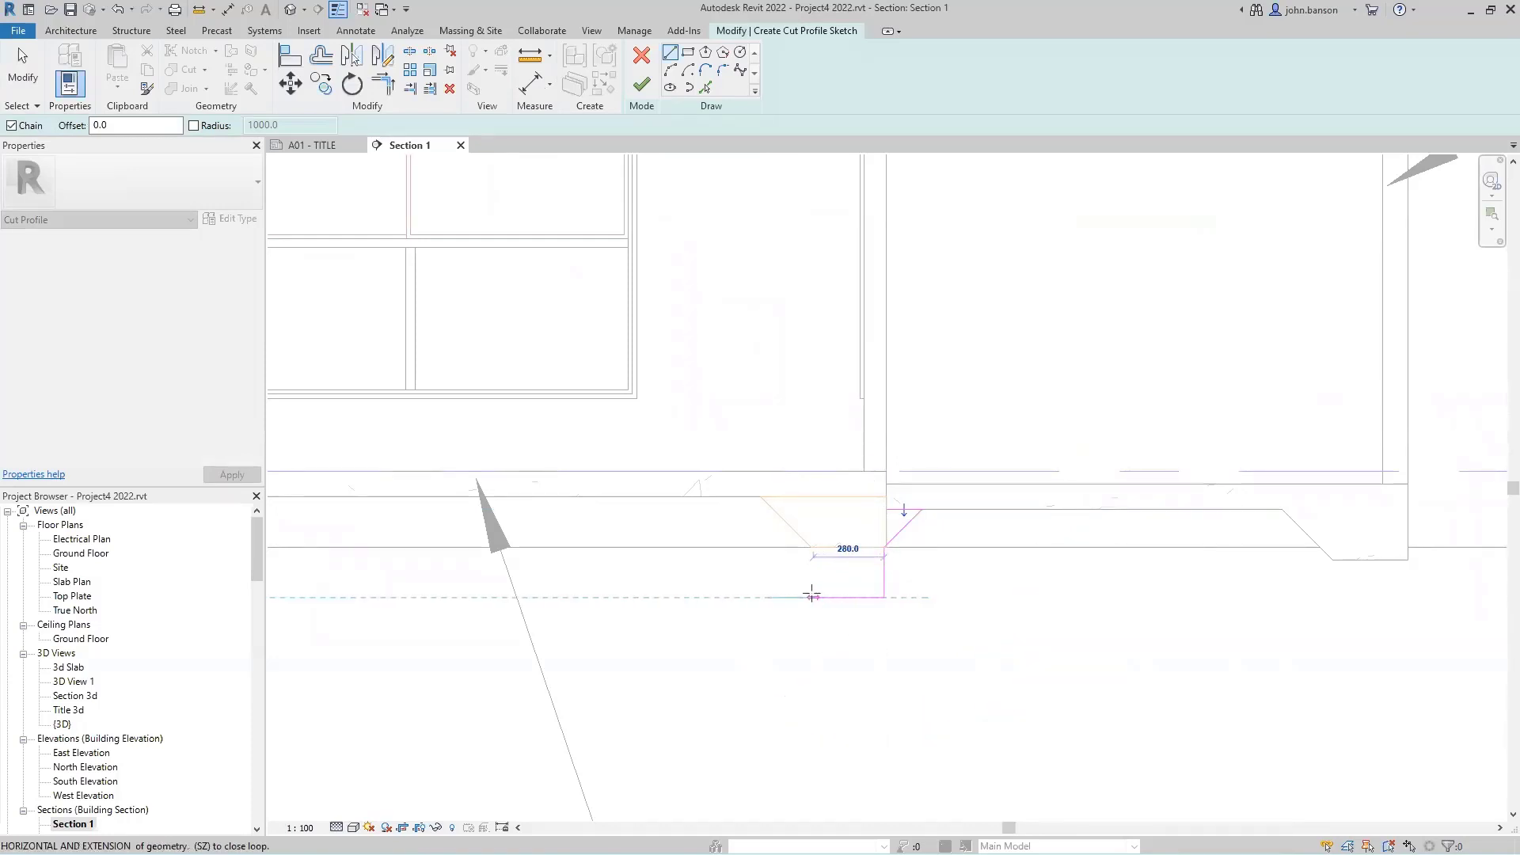
pyautogui.write('300')
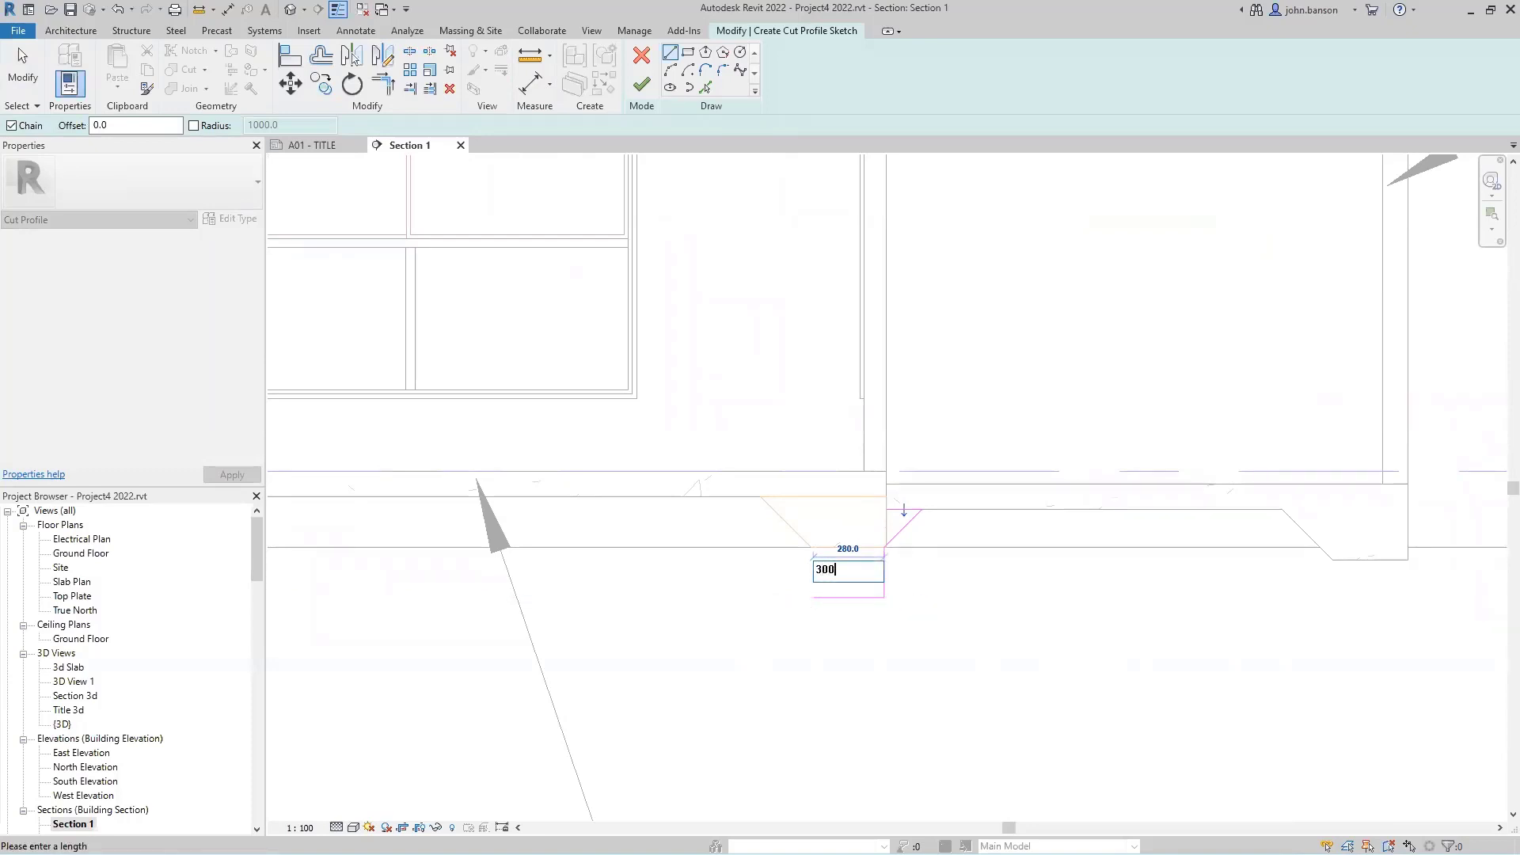
pyautogui.press('Return')
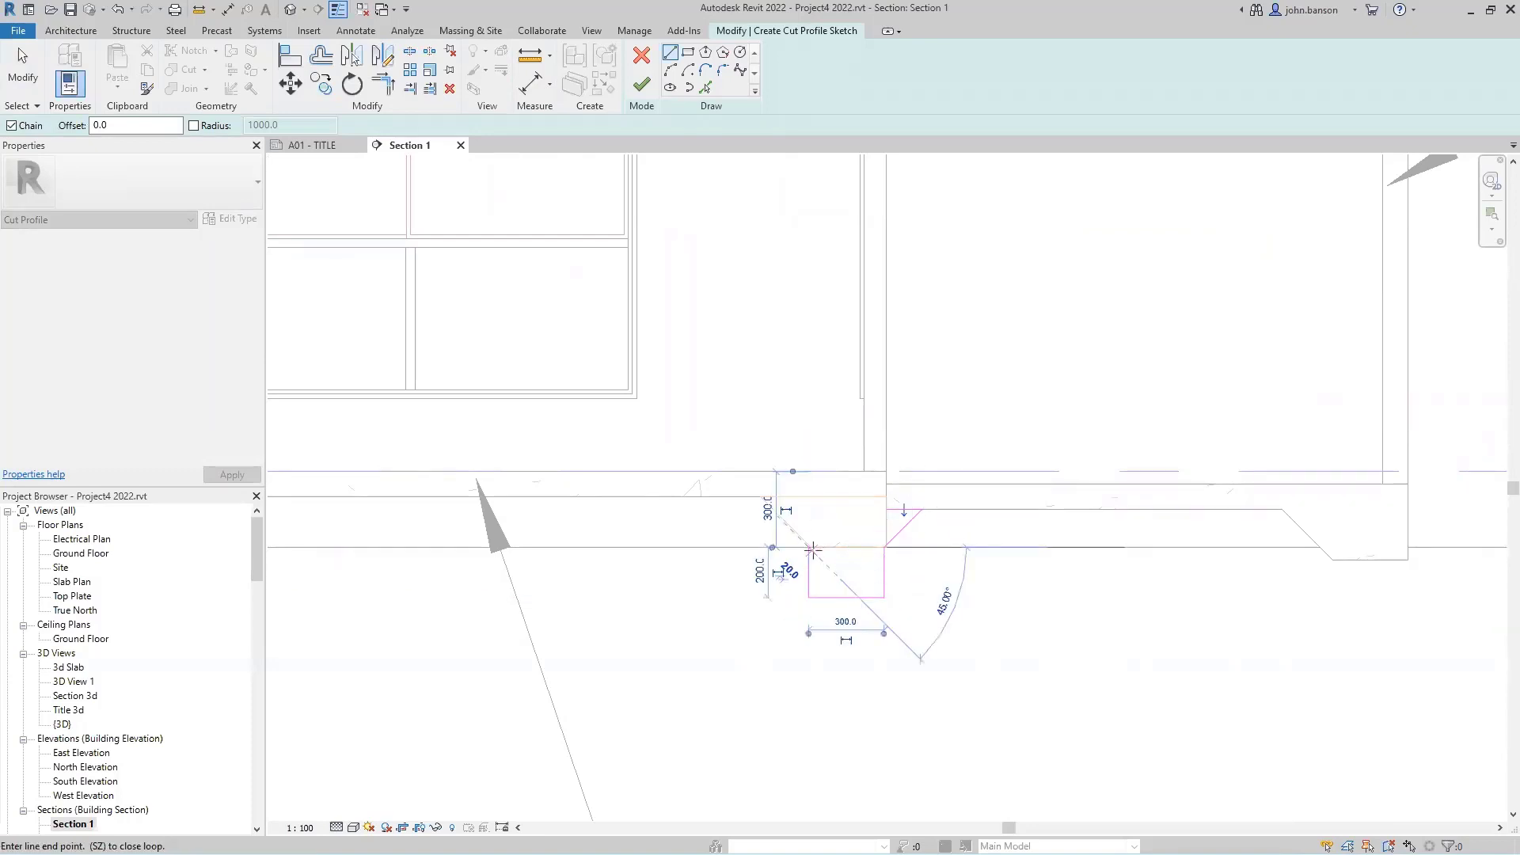
pyautogui.press('Escape')
pyautogui.press('Escape')
# Move the profile's 45° line diagonally so it passes through the slab edge's lower outer corner.
pyautogui.scroll(5, 916, 549)
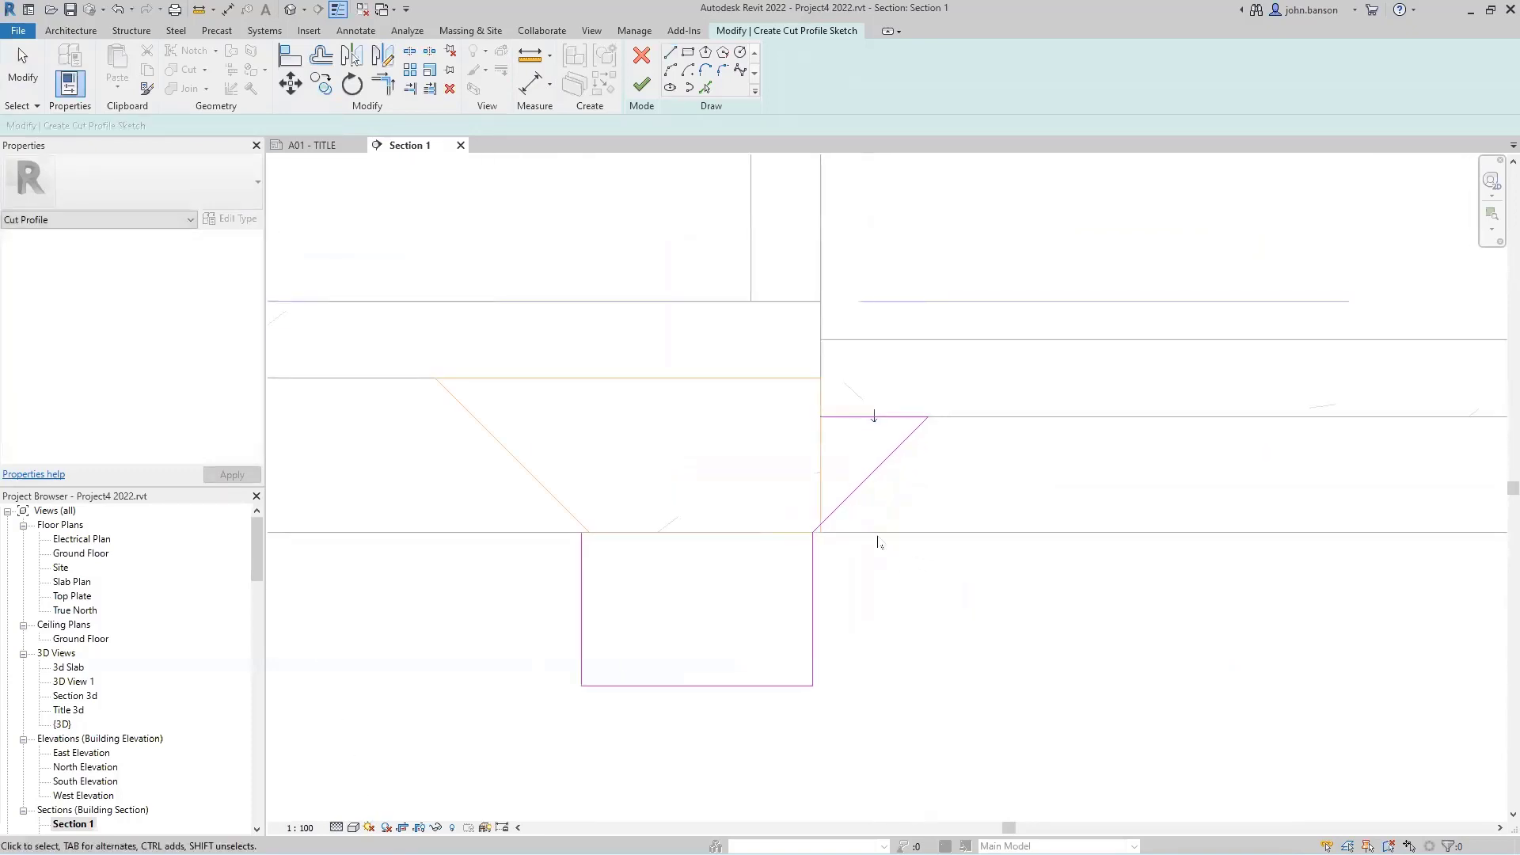
pyautogui.click(842, 502)
pyautogui.scroll(3, 877, 564)
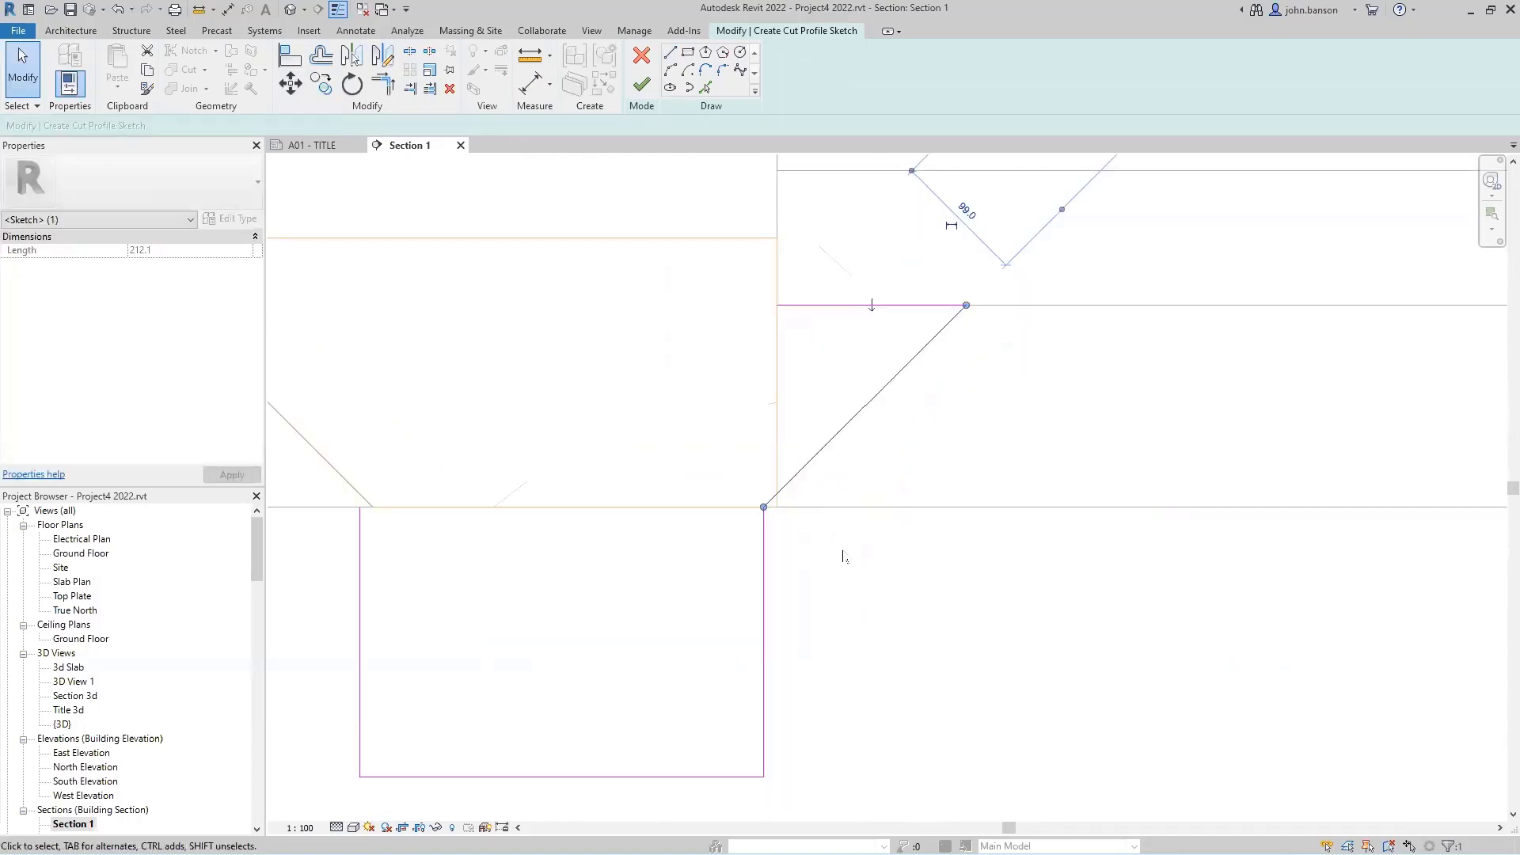
pyautogui.press('m')
pyautogui.press('v')
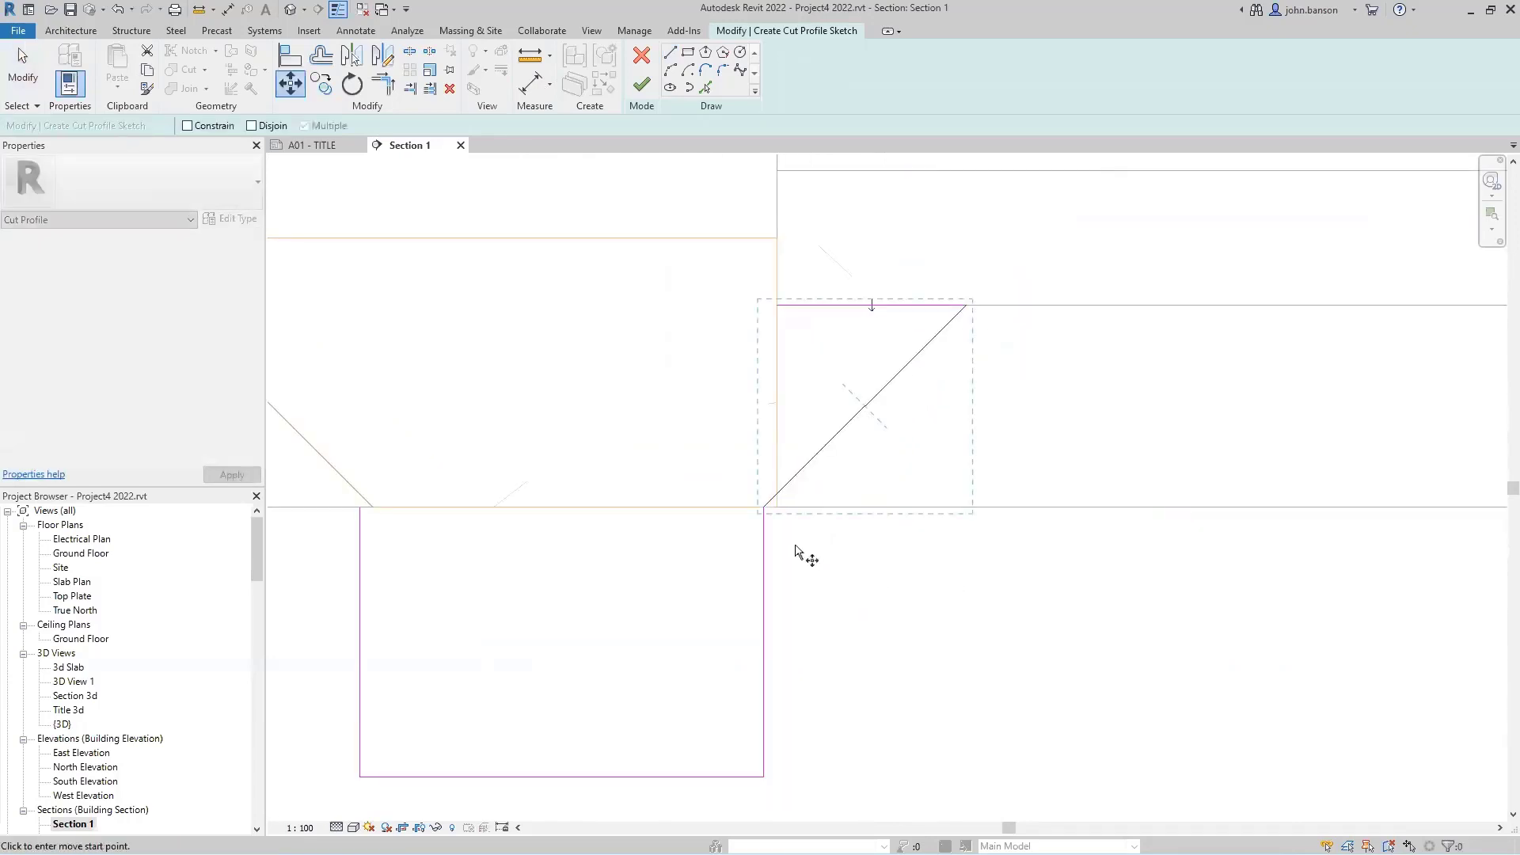
pyautogui.click(770, 508)
pyautogui.click(763, 520)
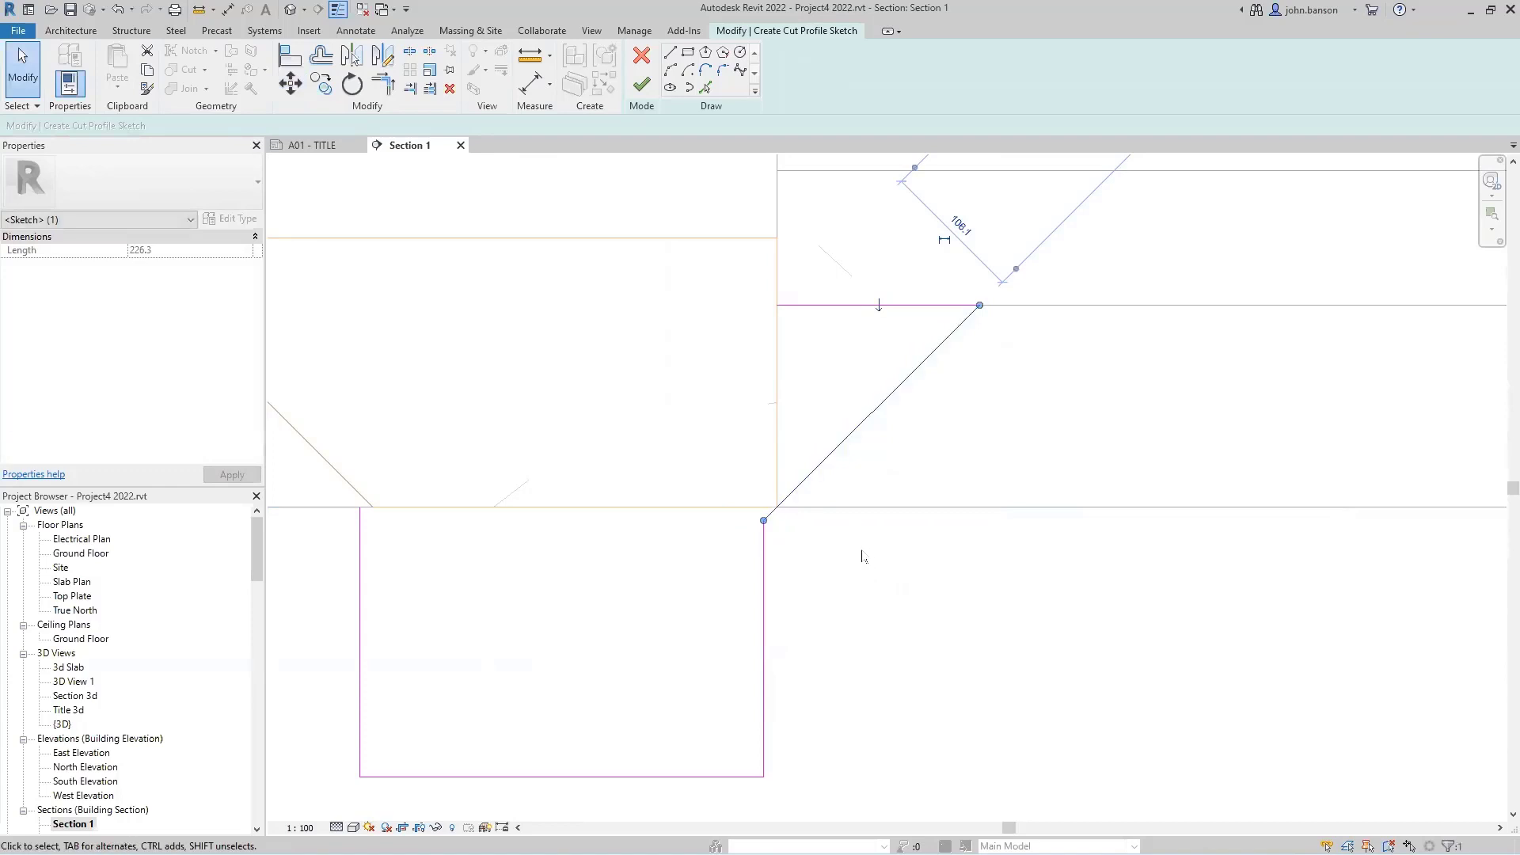
pyautogui.moveTo(763, 520); pyautogui.dragTo(777, 508)
pyautogui.click(814, 578)
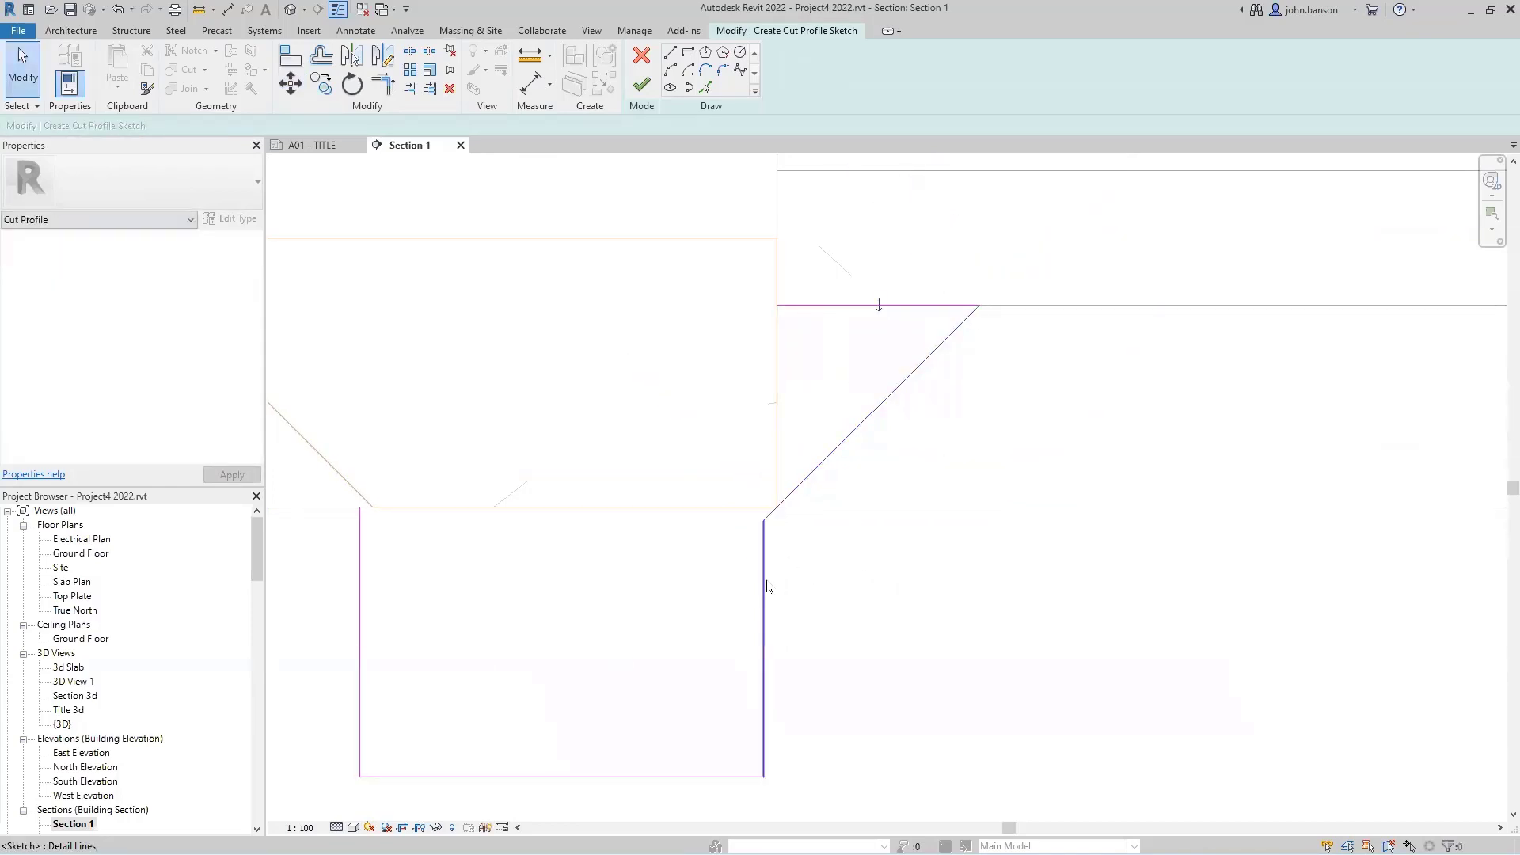
# Align the outer vertical line of the footing outline with the slab edge's outer face.
pyautogui.click(765, 581)
pyautogui.click(812, 580)
pyautogui.press('a')
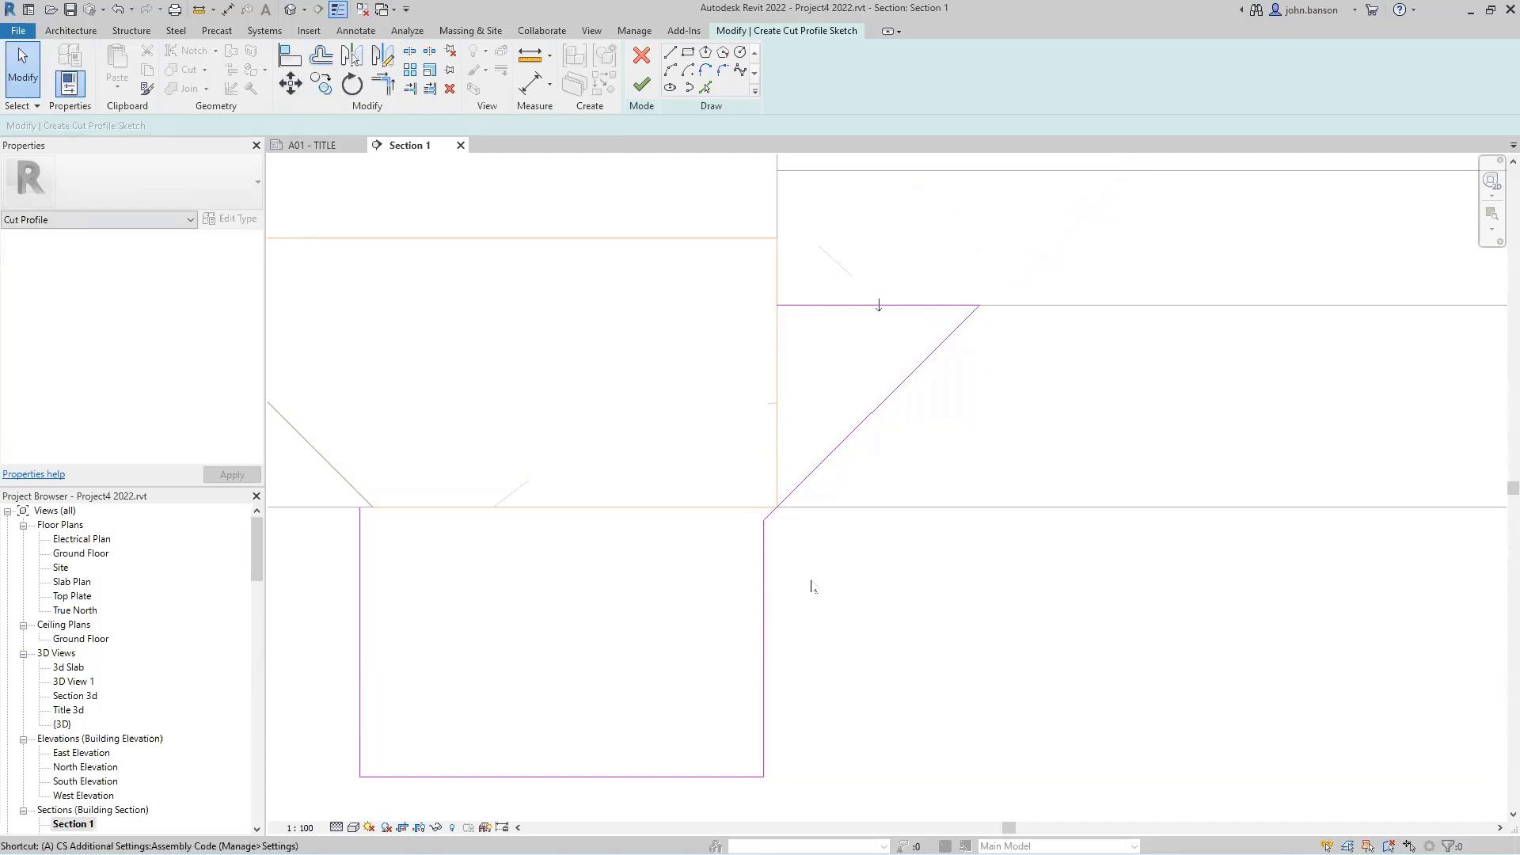
pyautogui.press('l')
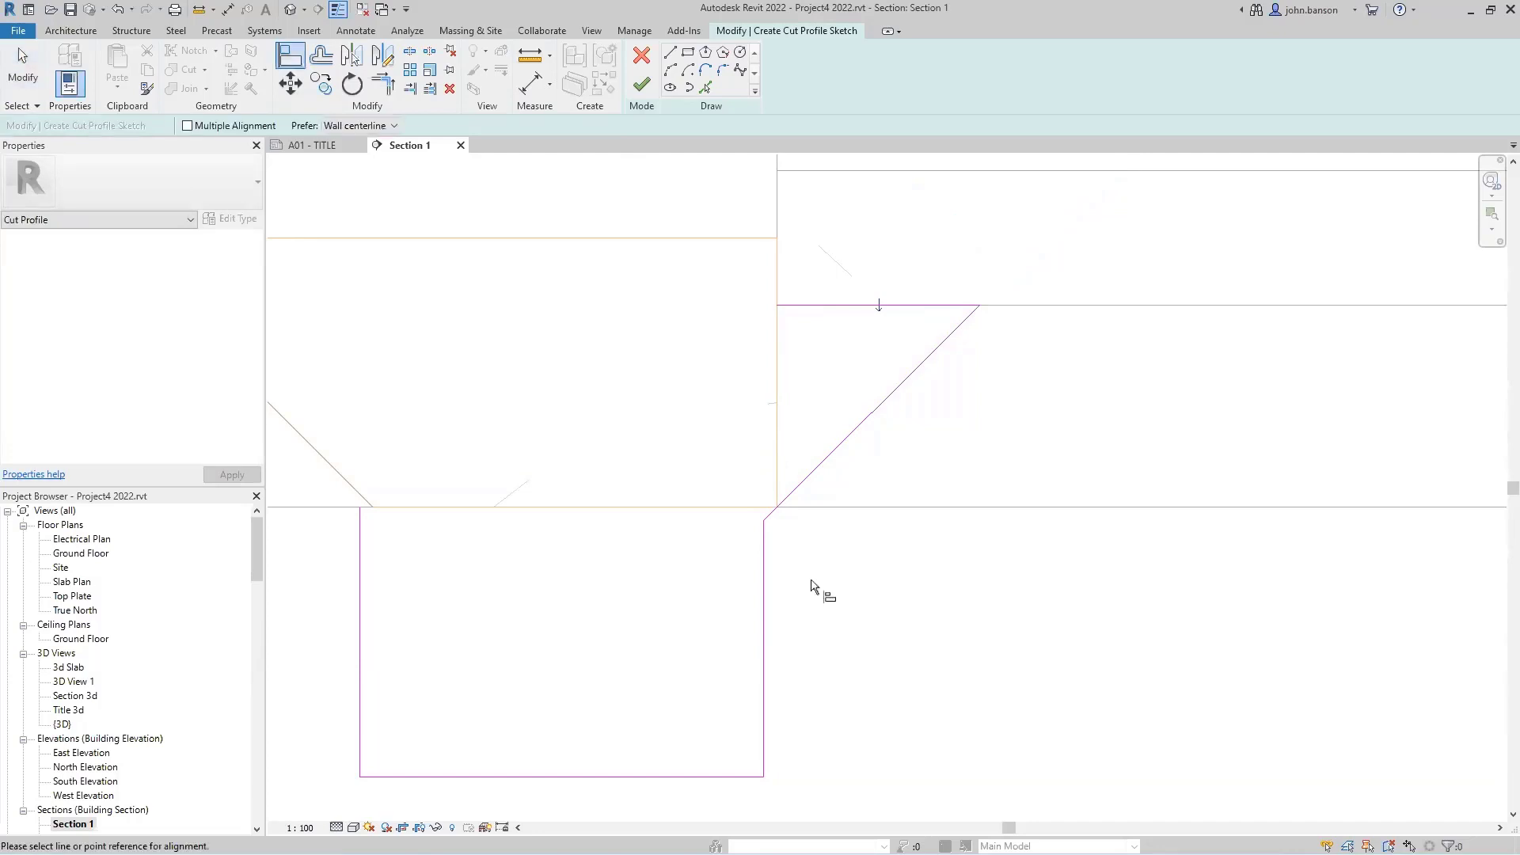
pyautogui.click(774, 432)
pyautogui.click(766, 572)
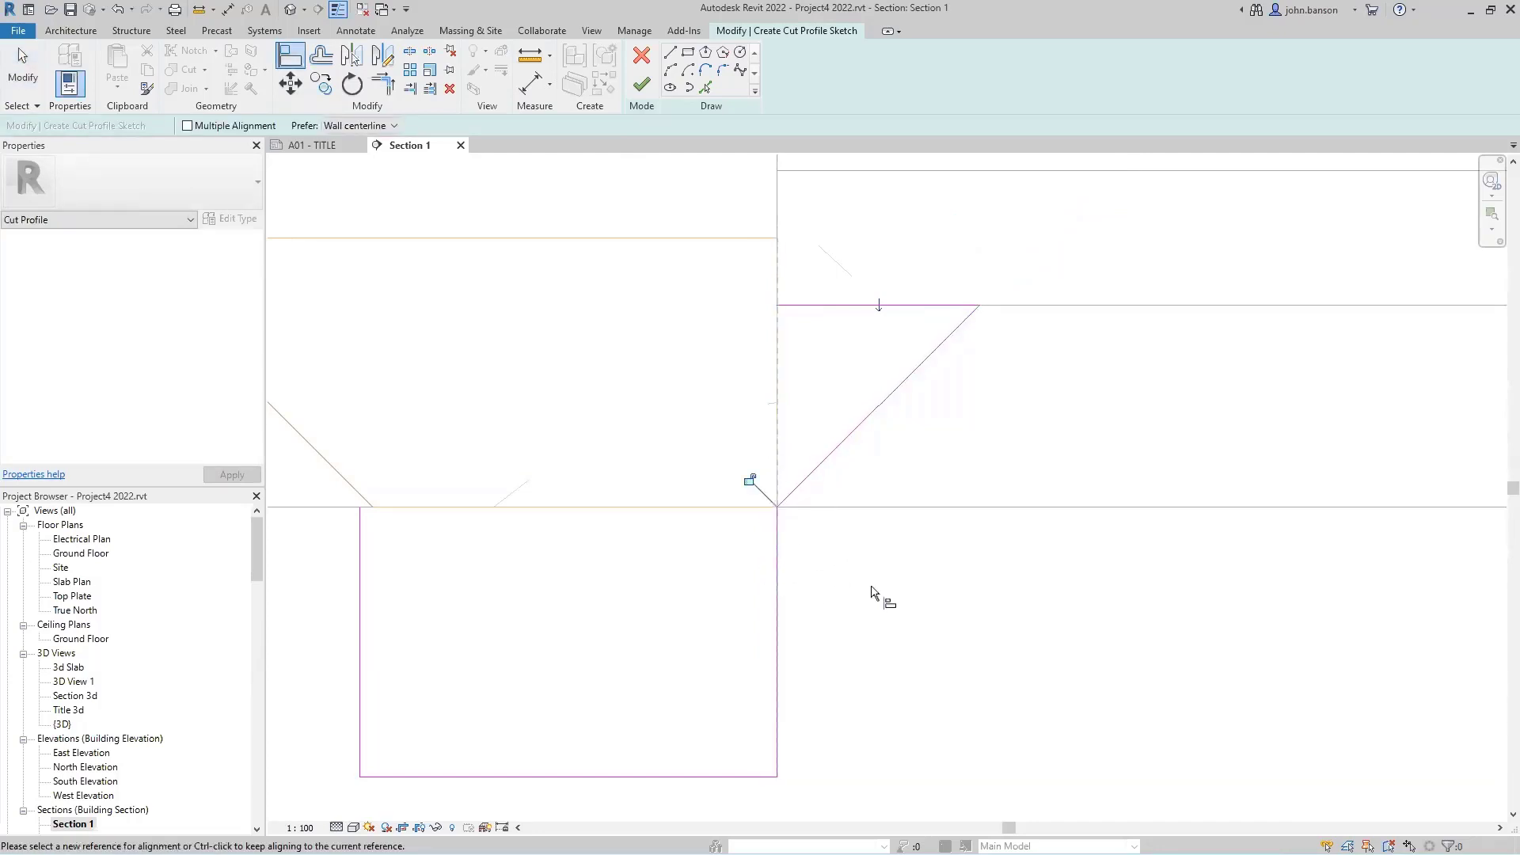
pyautogui.press('Escape')
pyautogui.press('Escape')
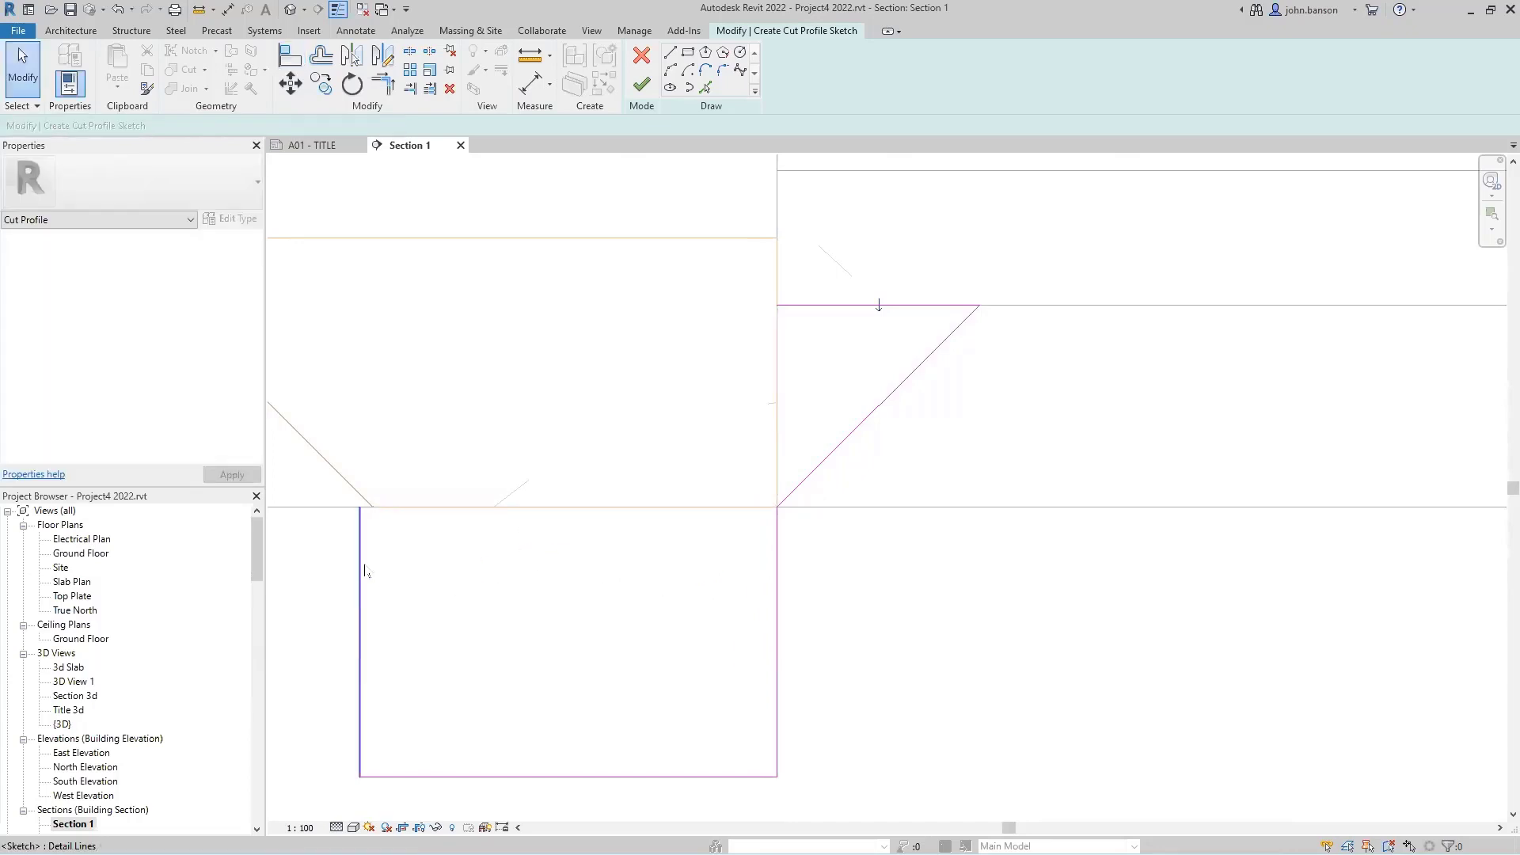
# Move the footing outline's inner vertical line to the slab edge's lower inner corner and finish the cut profile.
pyautogui.click(364, 571)
pyautogui.press('m')
pyautogui.press('v')
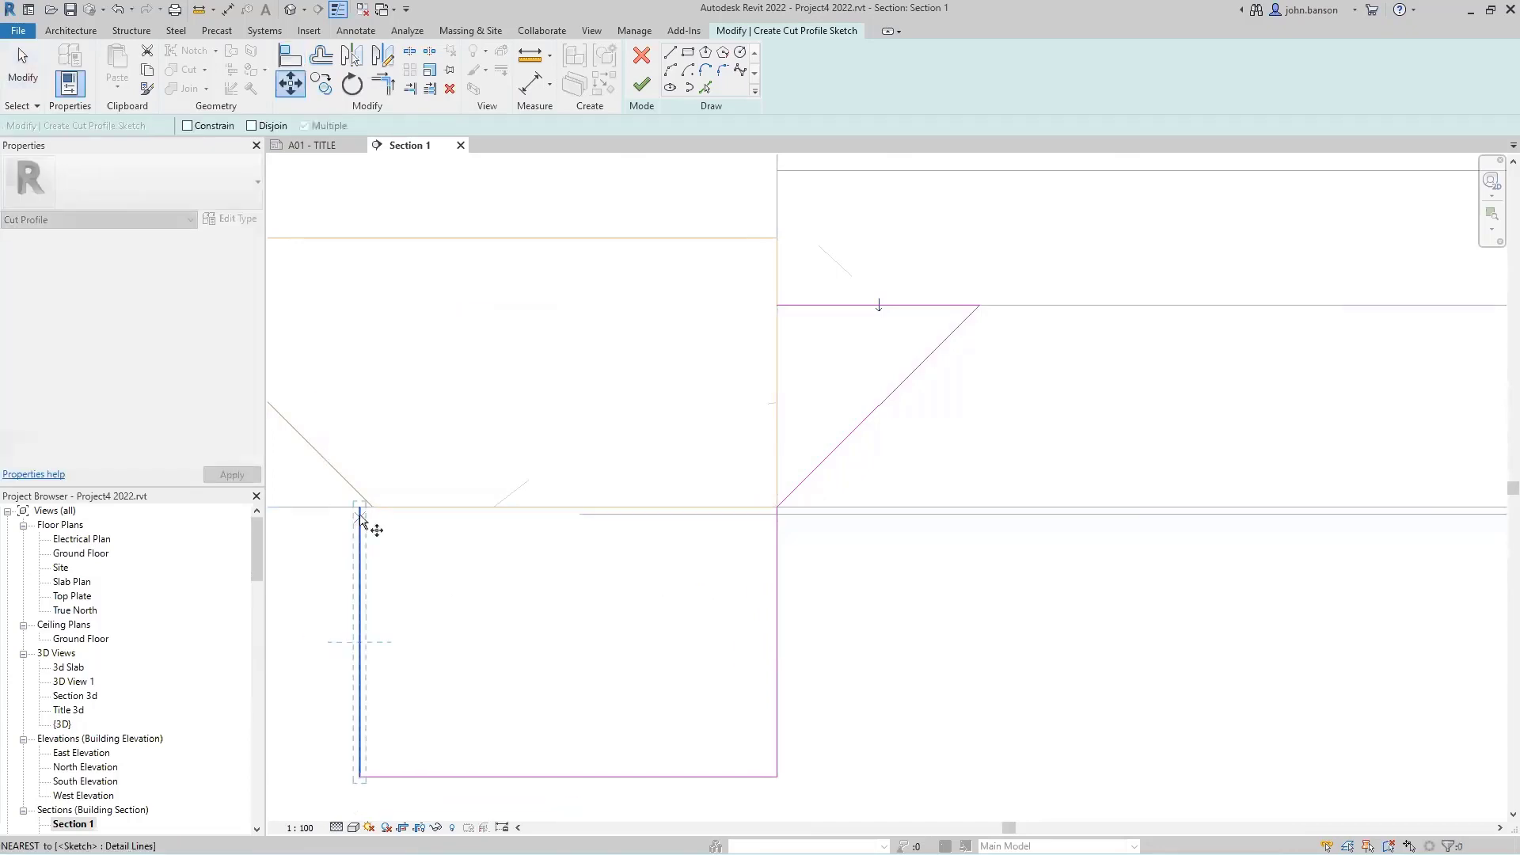
pyautogui.click(360, 506)
pyautogui.click(371, 507)
pyautogui.press('Escape')
pyautogui.scroll(-5, 514, 608)
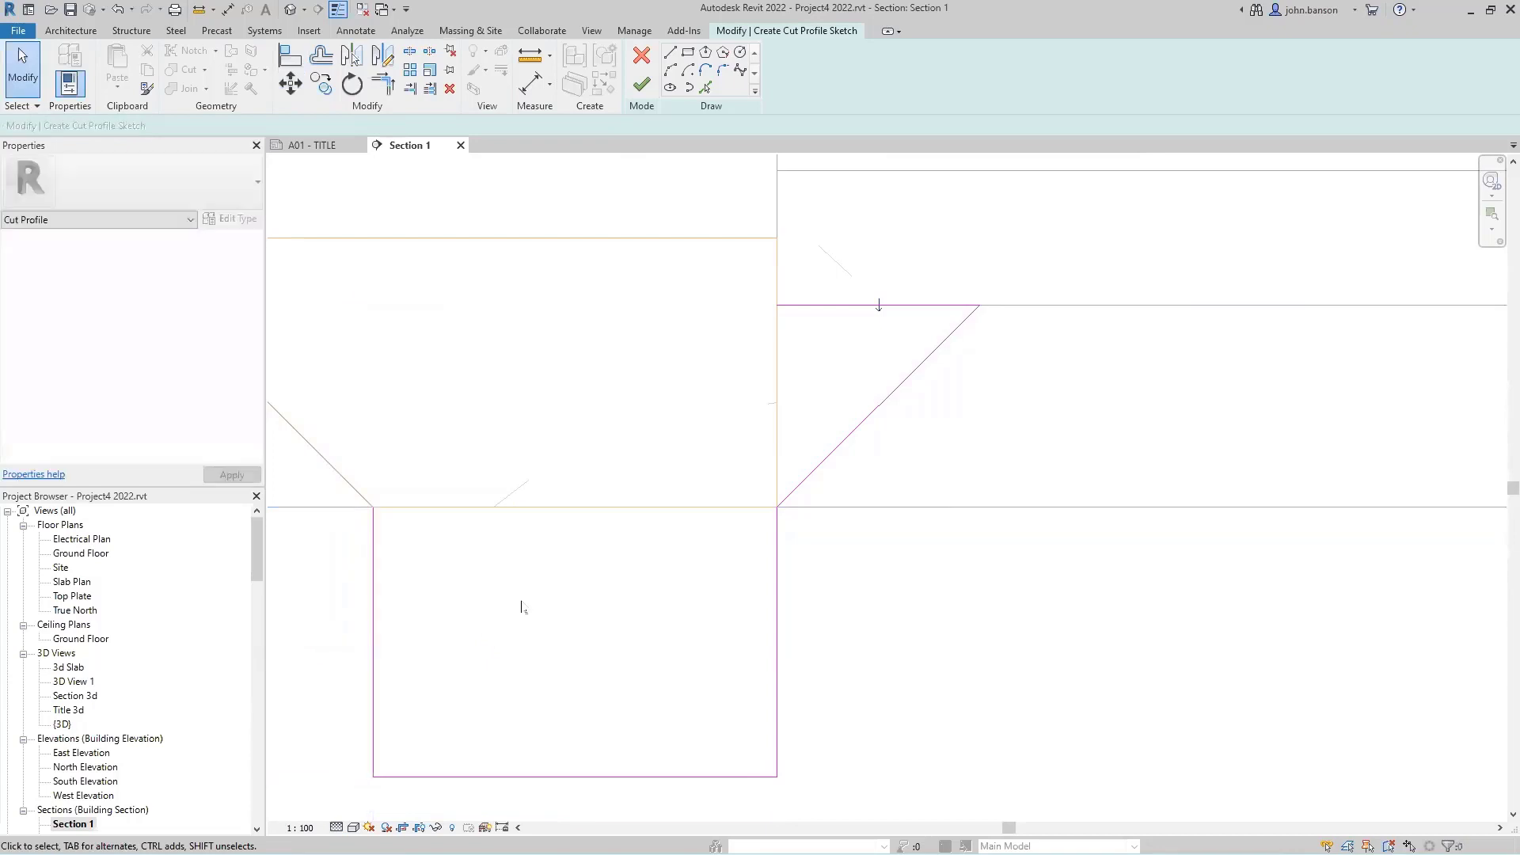
pyautogui.moveTo(716, 647); pyautogui.dragTo(753, 647, button='middle')
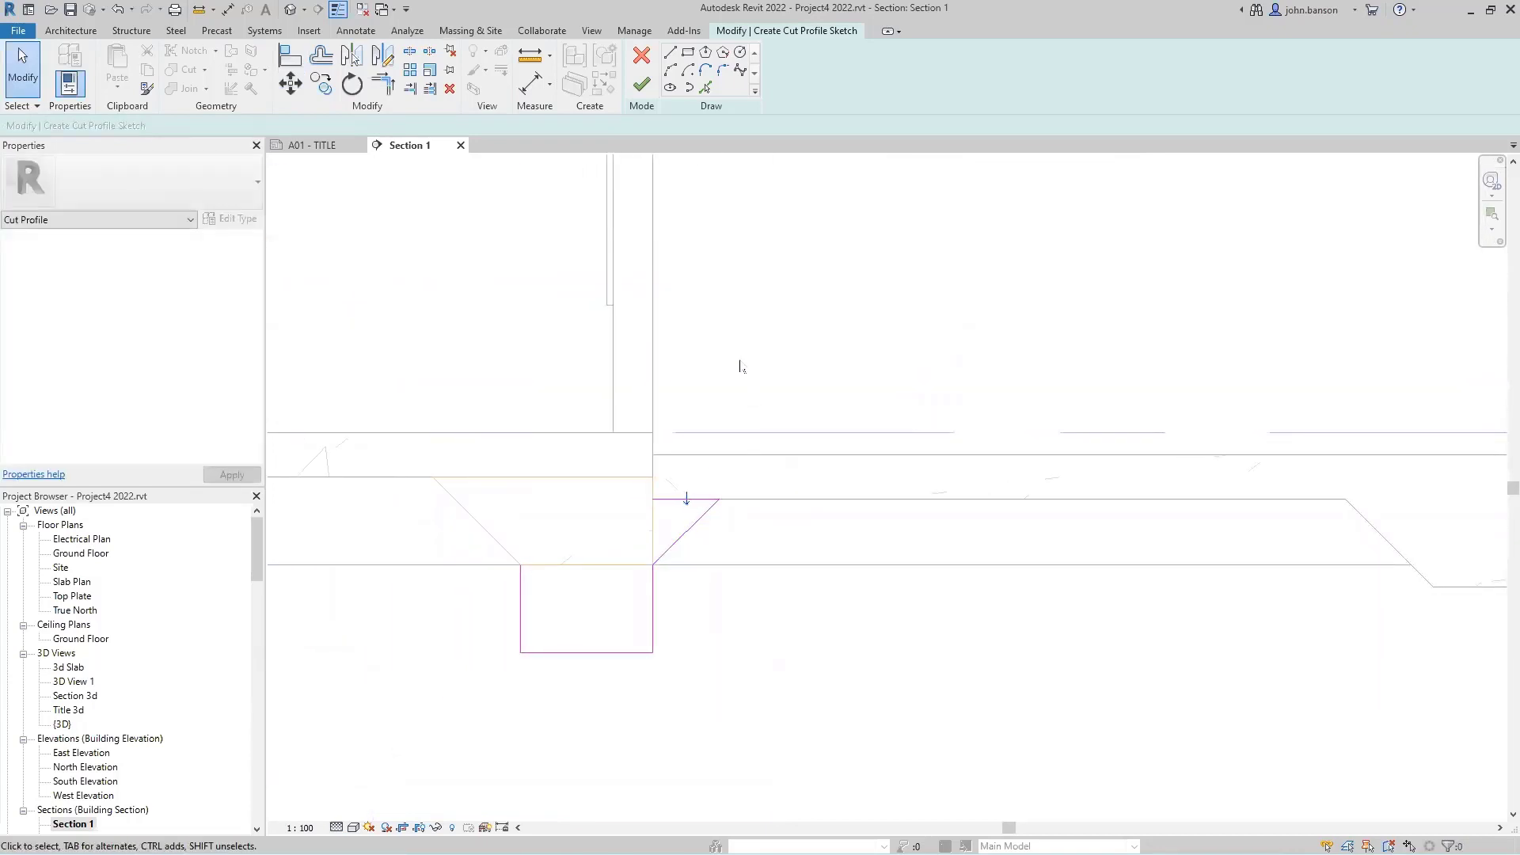
pyautogui.click(642, 84)
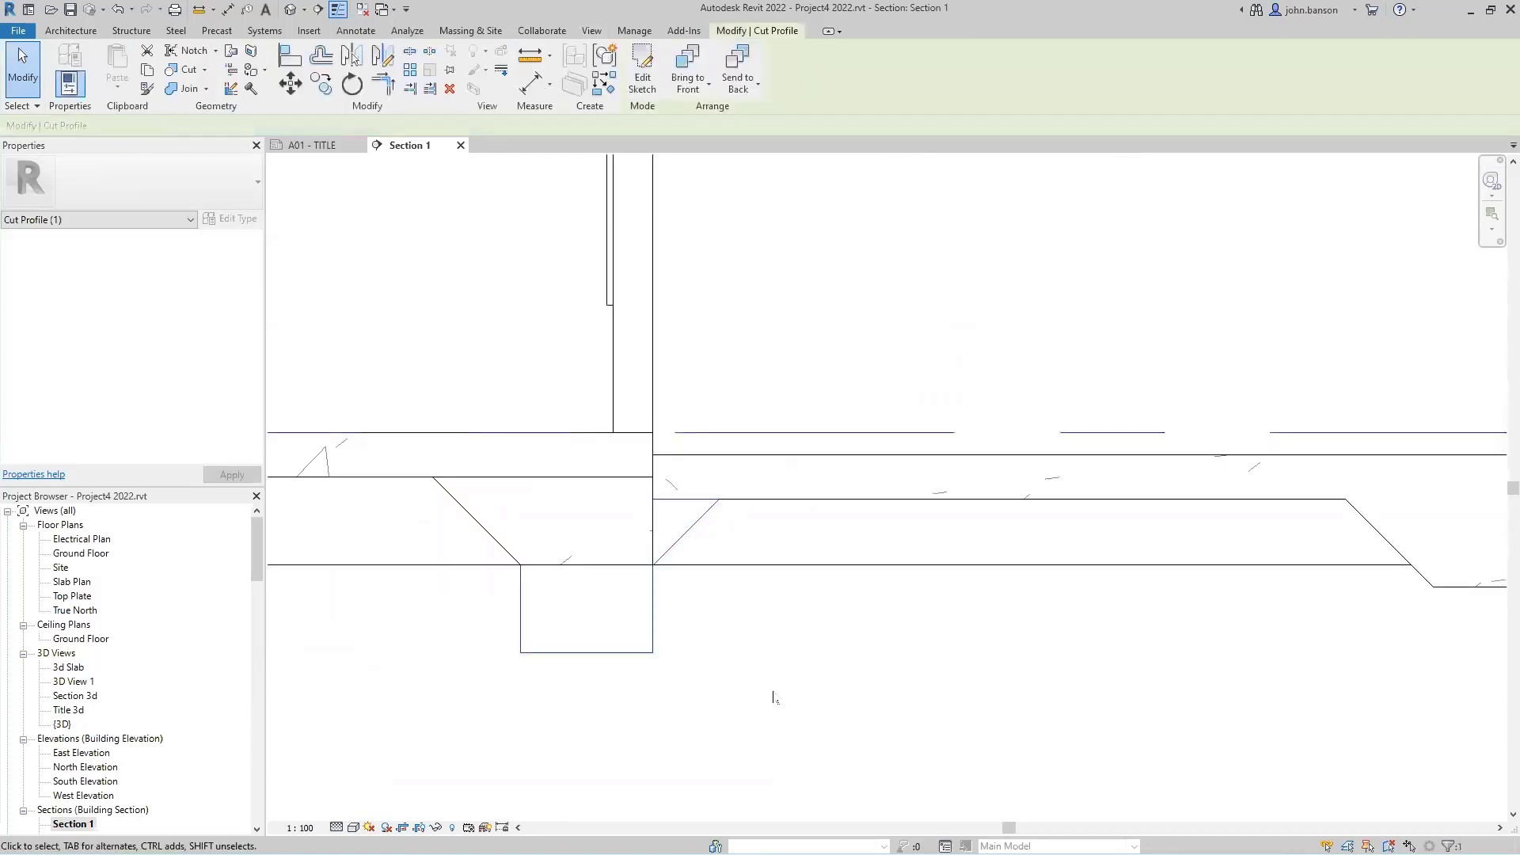
pyautogui.click(787, 664)
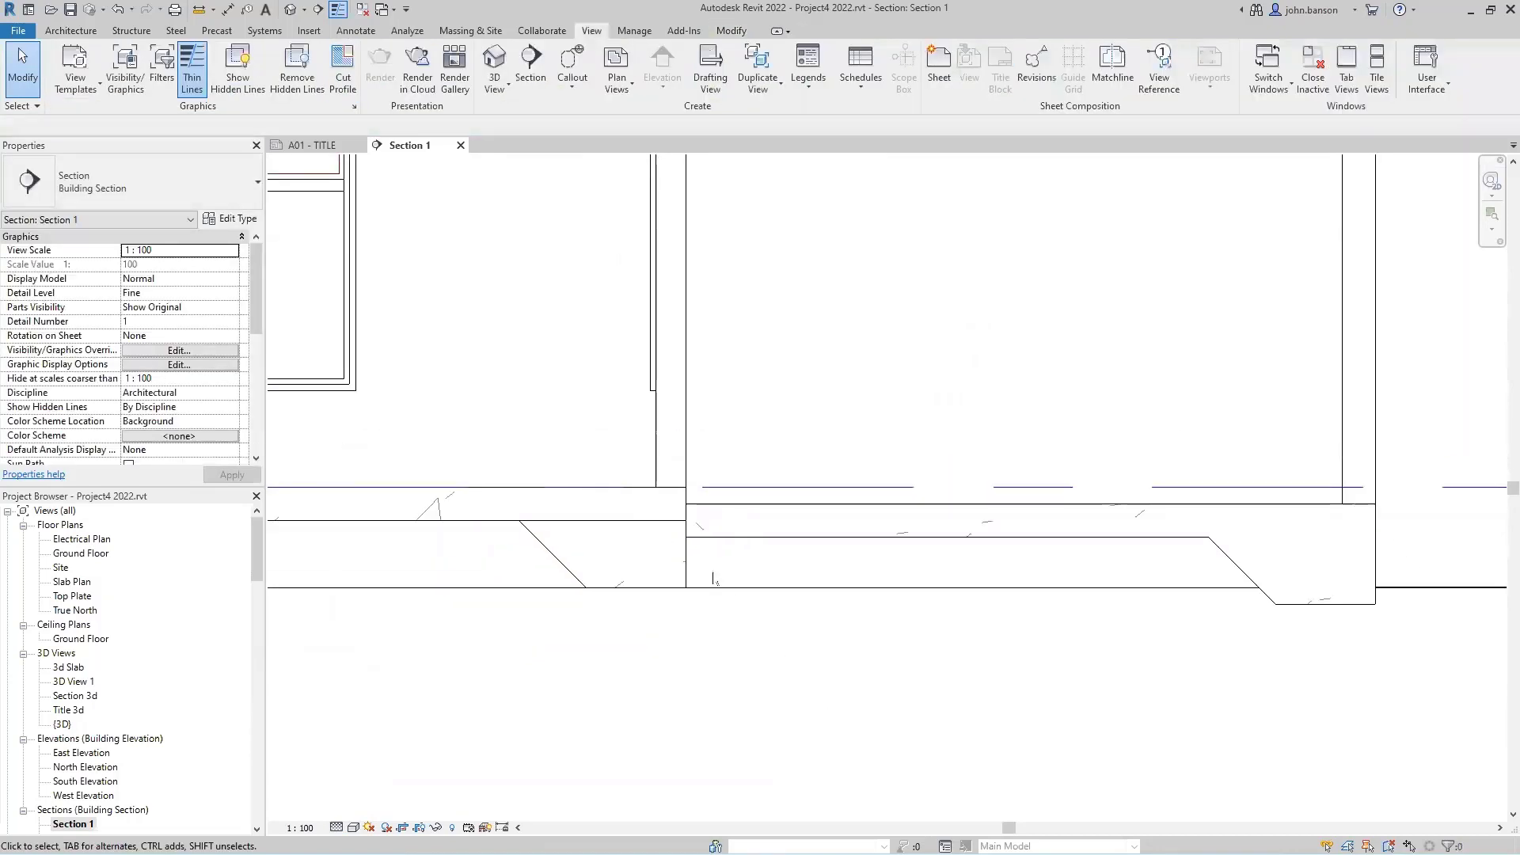
# Reopen the slab edge's cut profile sketch to check its lines and arrow, and finish it again.
pyautogui.click(575, 570)
pyautogui.doubleClick(684, 655)
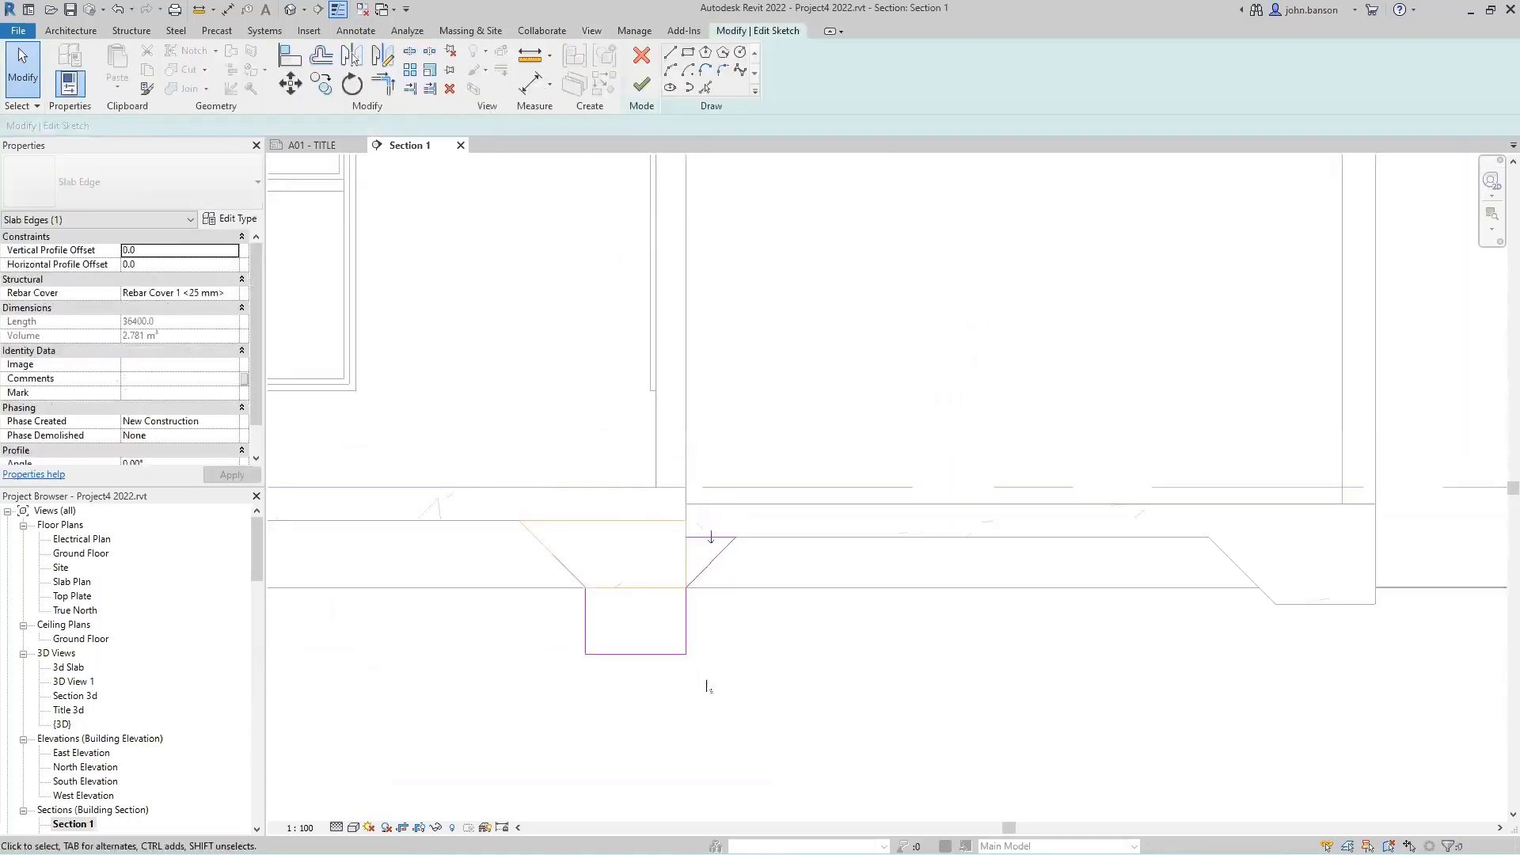
pyautogui.moveTo(861, 705); pyautogui.dragTo(1146, 702, button='middle')
pyautogui.scroll(-1, 876, 689)
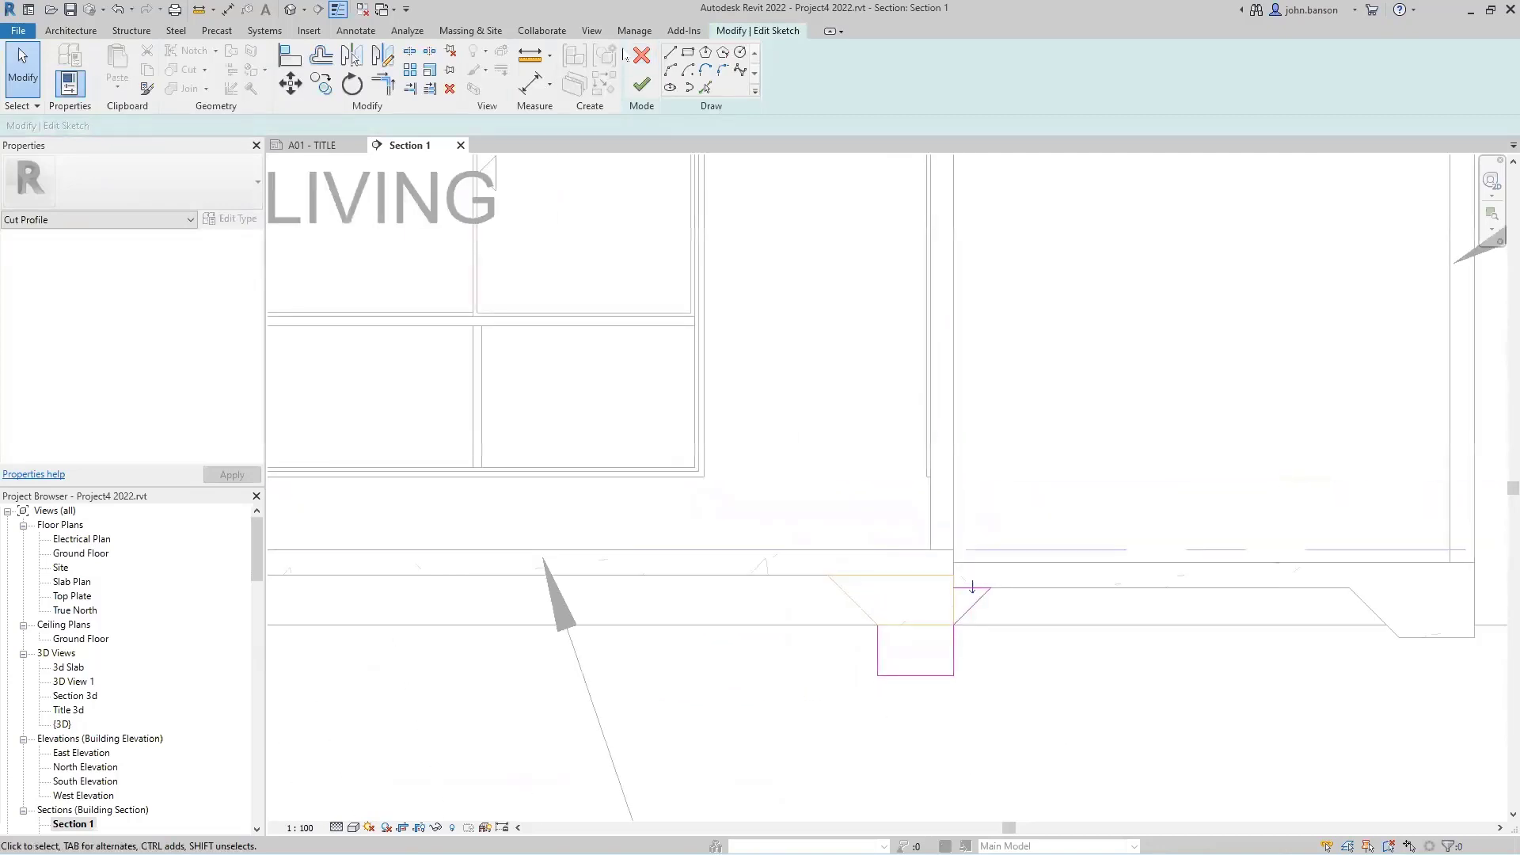
pyautogui.click(641, 84)
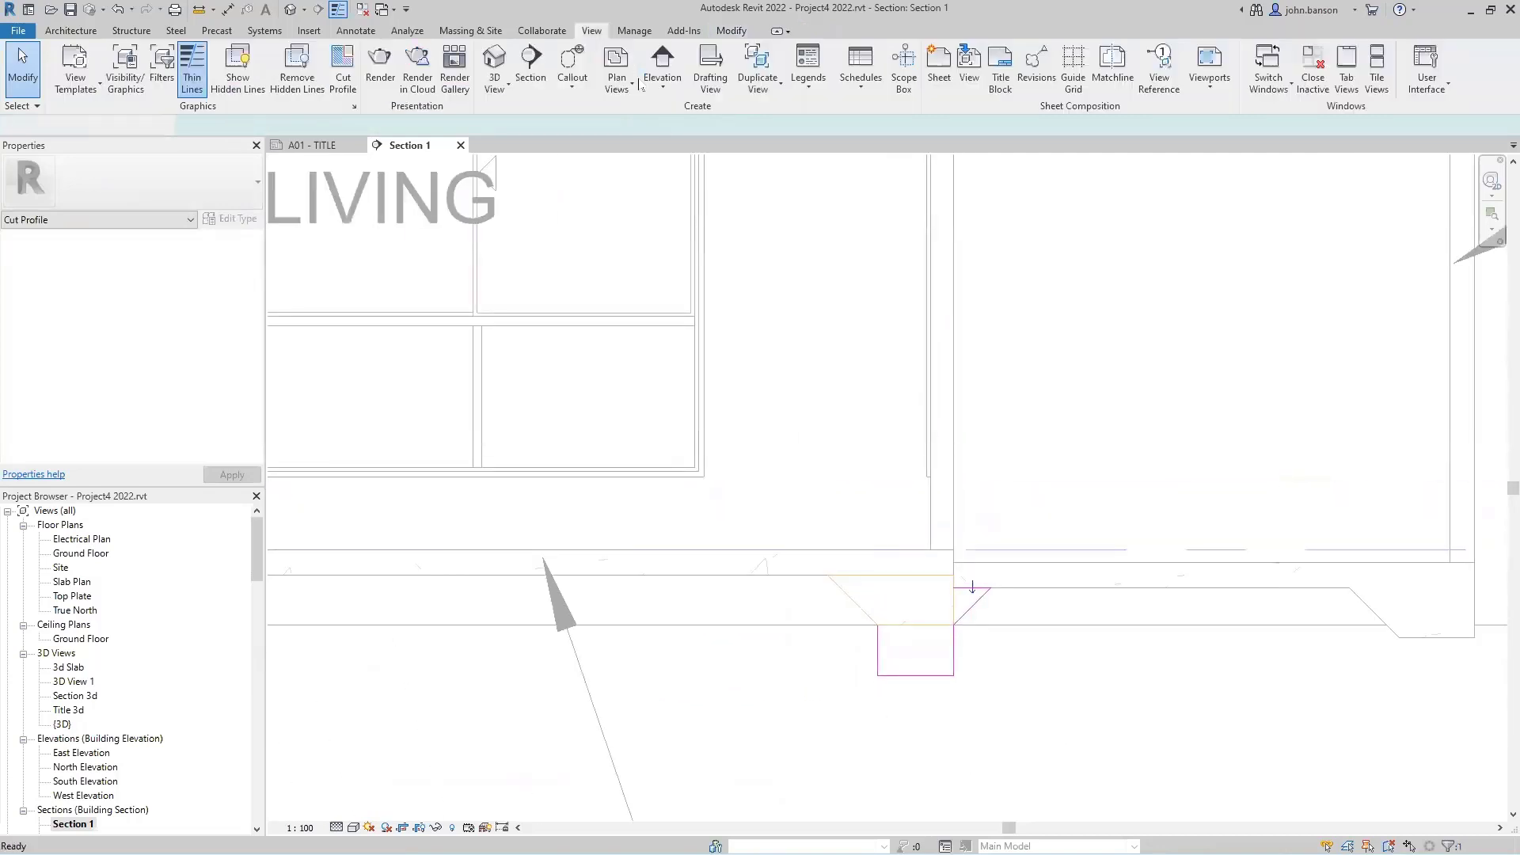
pyautogui.click(799, 693)
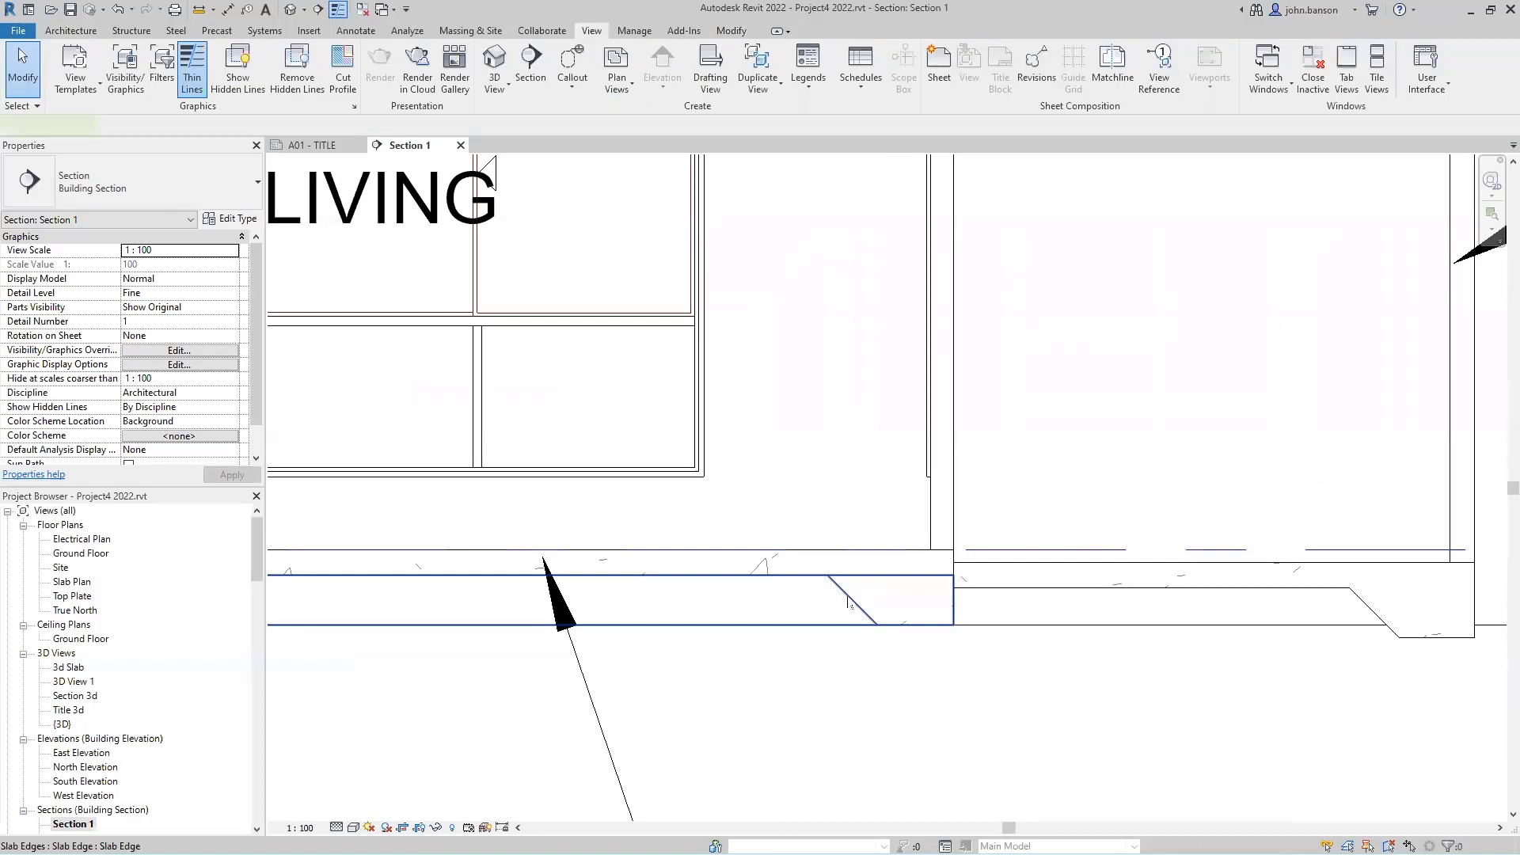
# Edit the slab edge's cut profile sketch, delete the 45° line and the line along the porch slab's underside, and finish it.
pyautogui.click(848, 602)
pyautogui.click(953, 651)
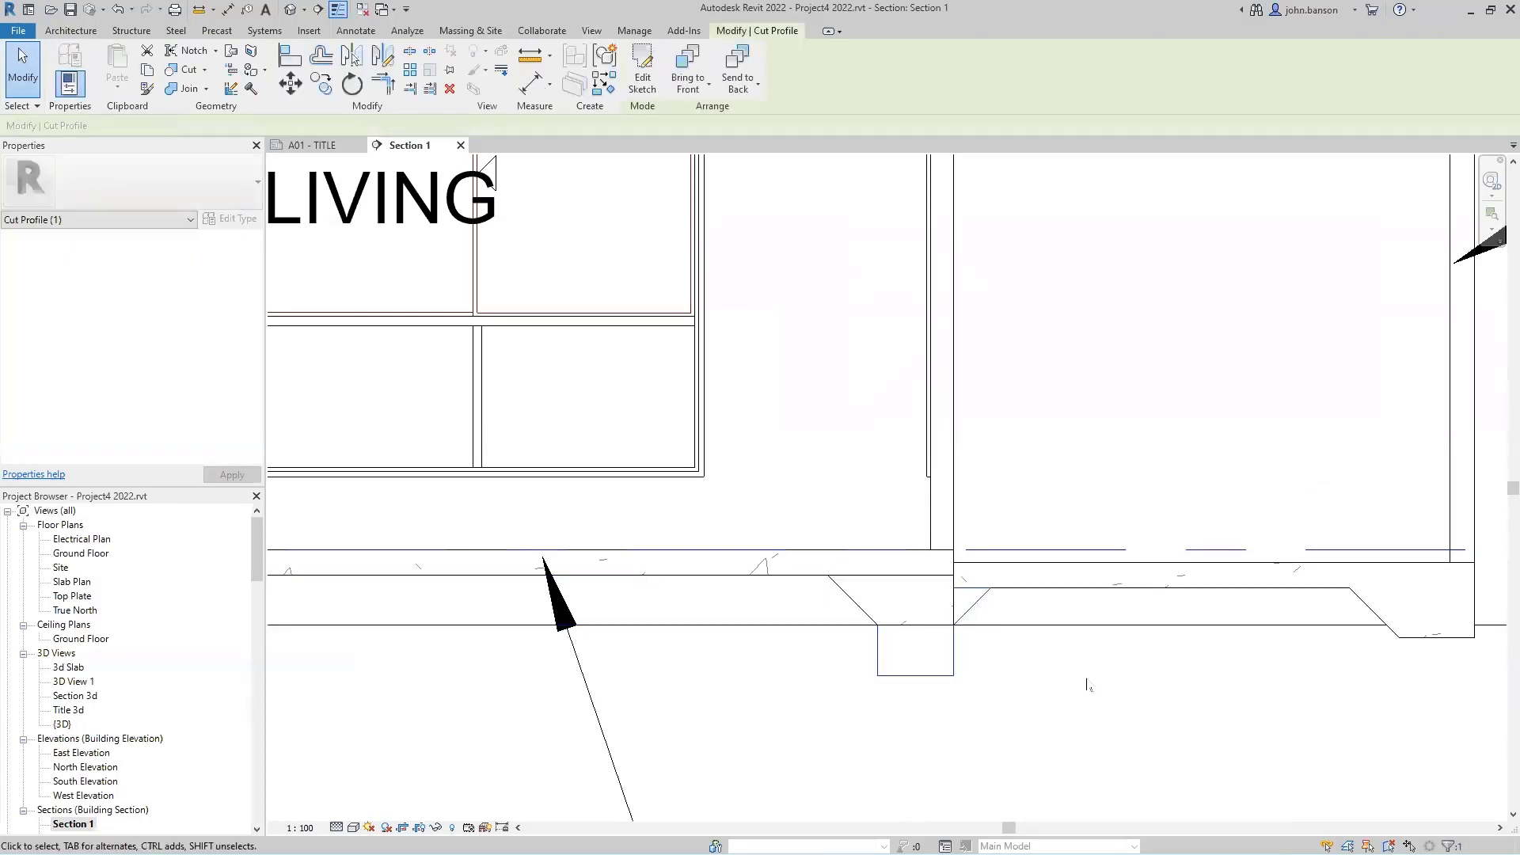
pyautogui.scroll(-2, 1087, 685)
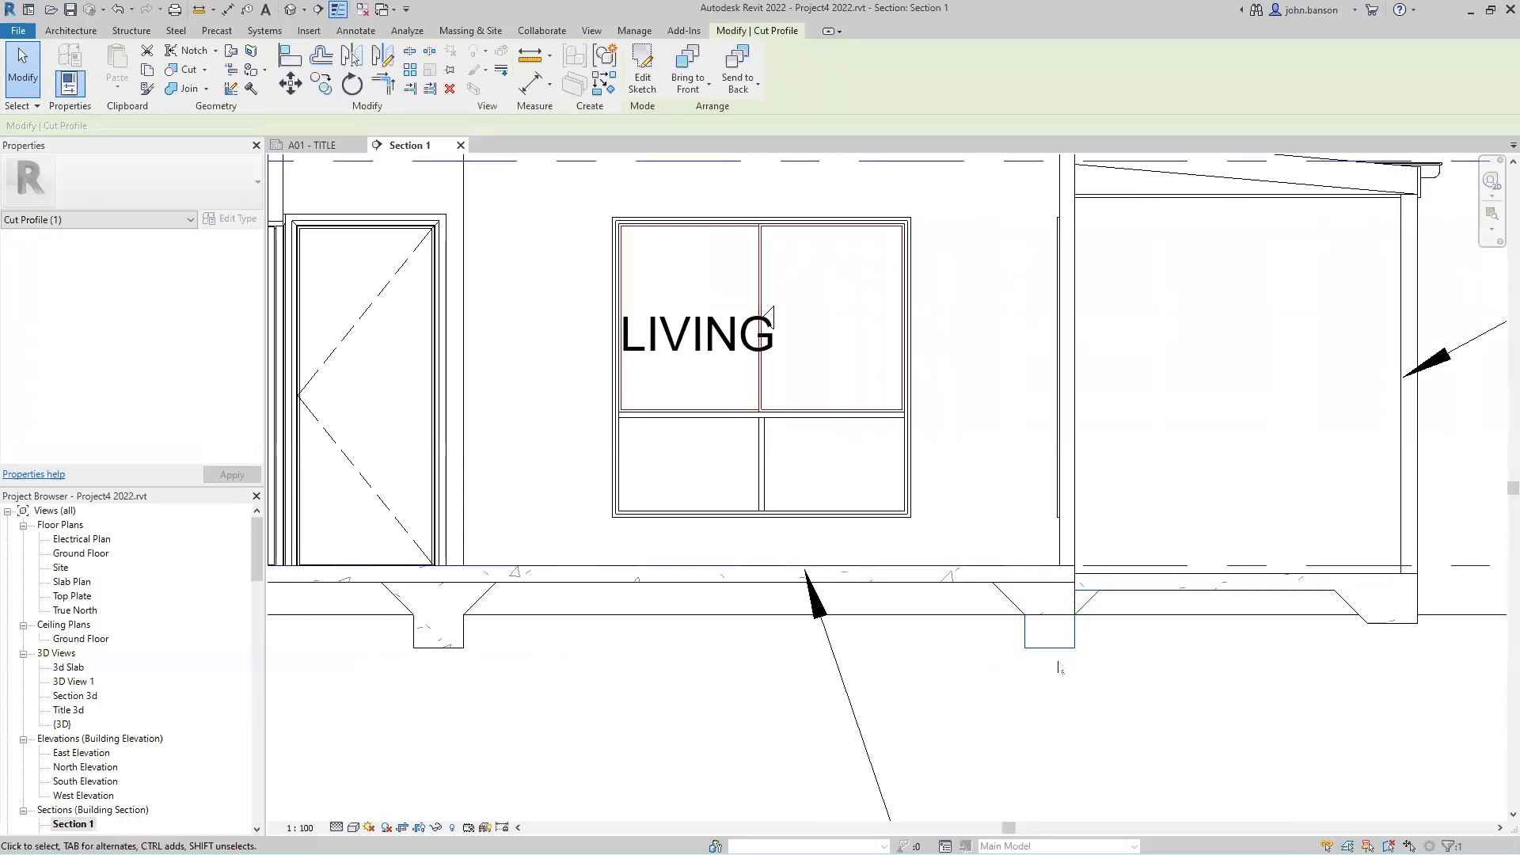
pyautogui.click(1077, 662)
pyautogui.click(1080, 613)
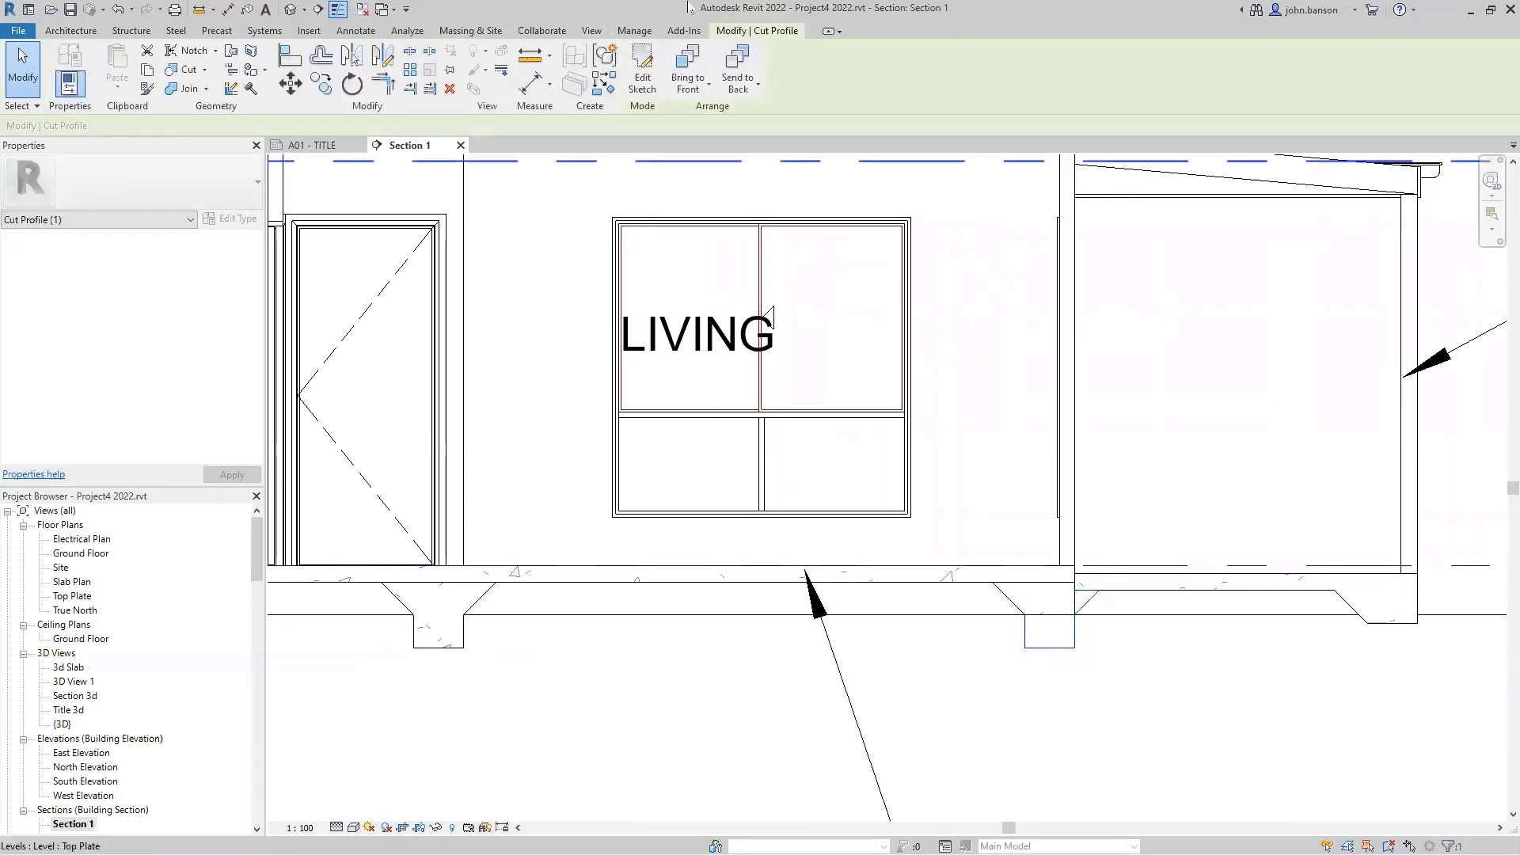
pyautogui.click(642, 72)
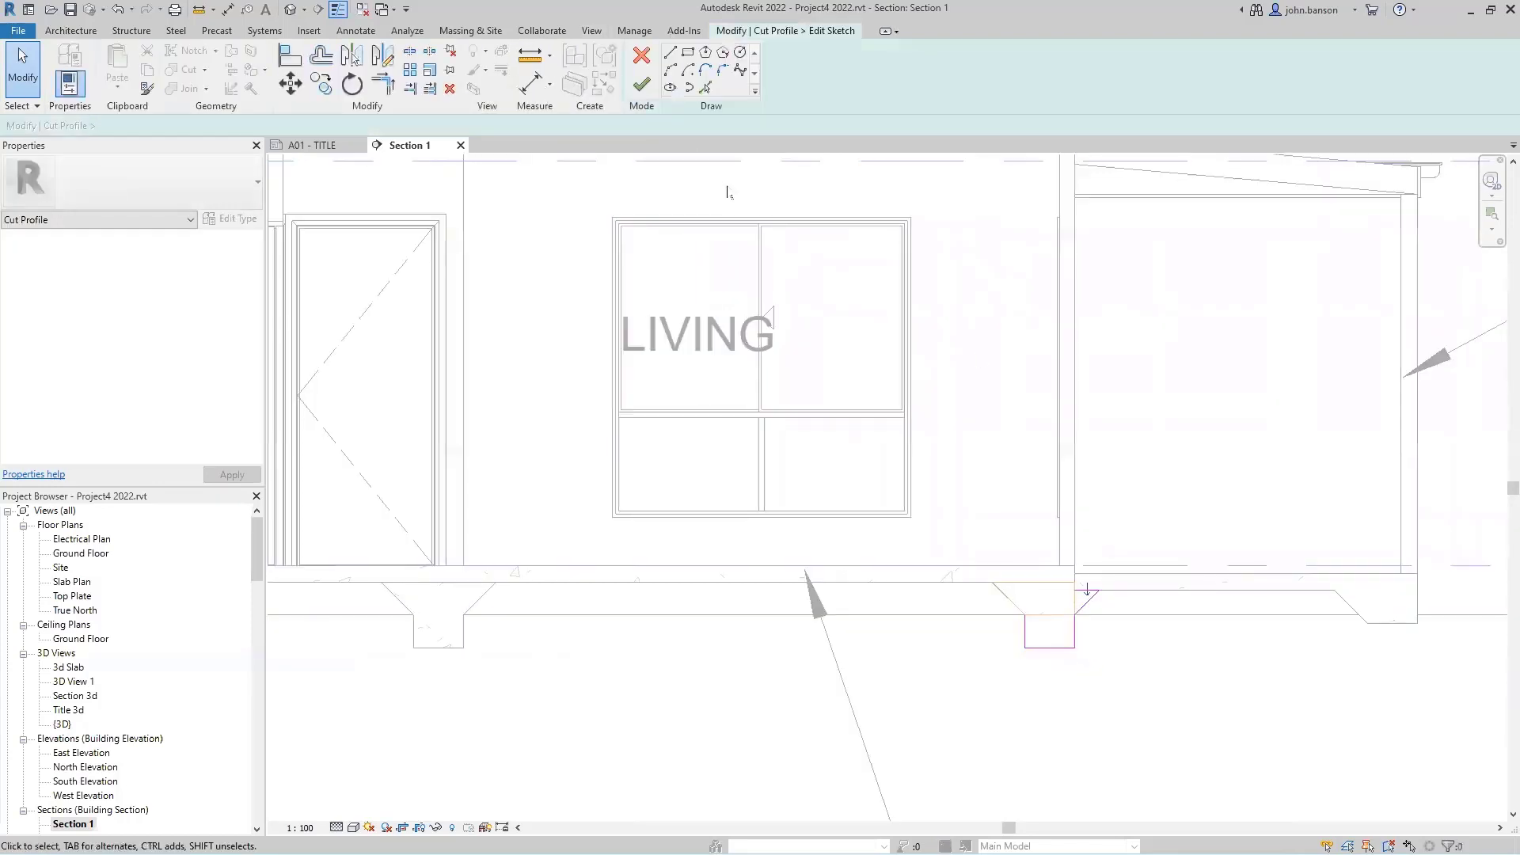
pyautogui.scroll(2, 1077, 682)
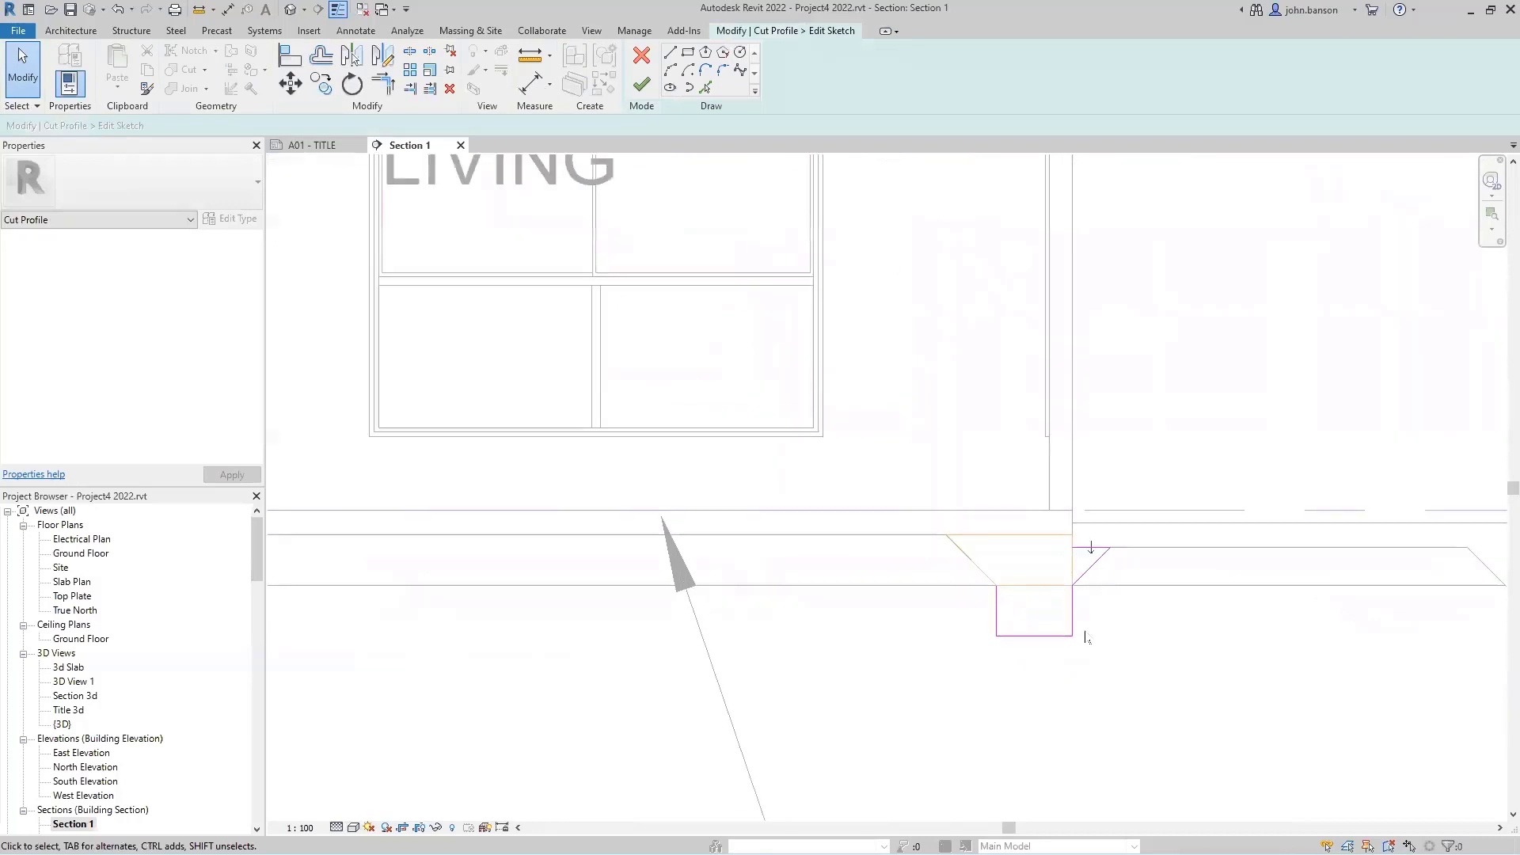
pyautogui.click(1091, 567)
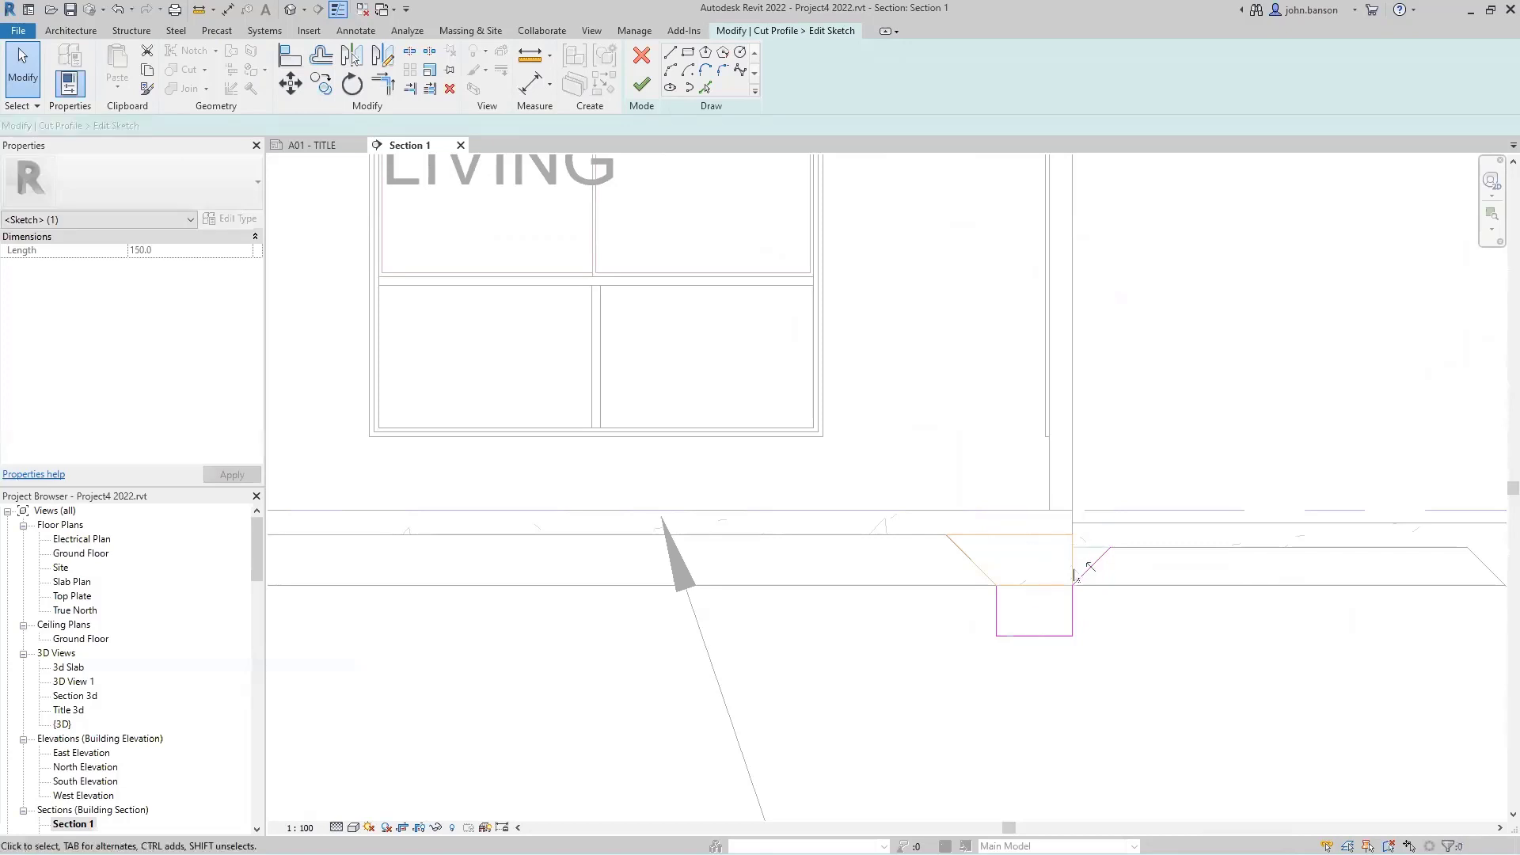
pyautogui.click(1081, 576)
pyautogui.press('Delete')
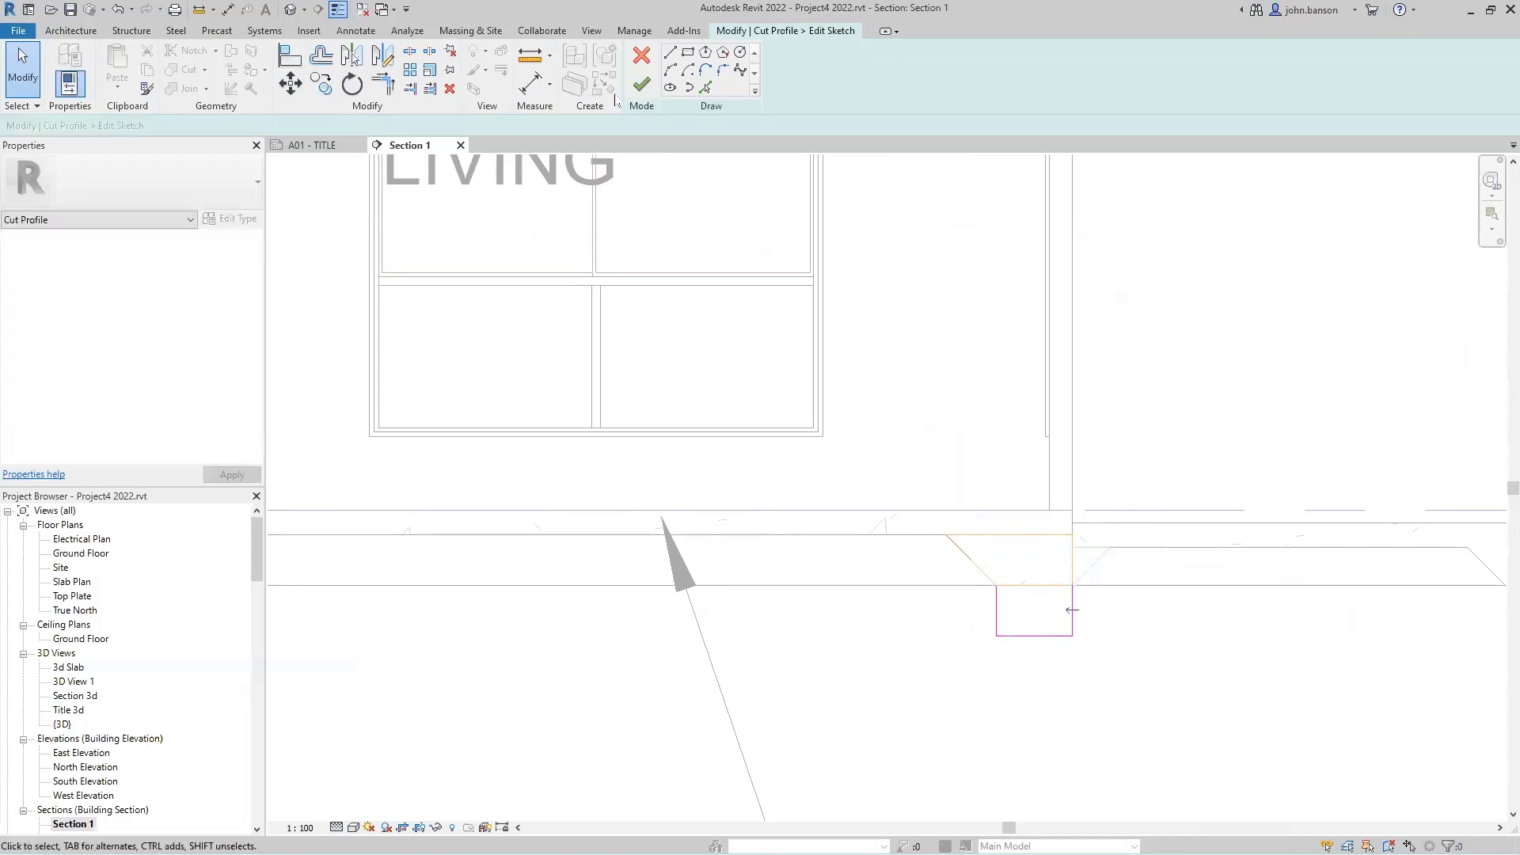
pyautogui.click(641, 83)
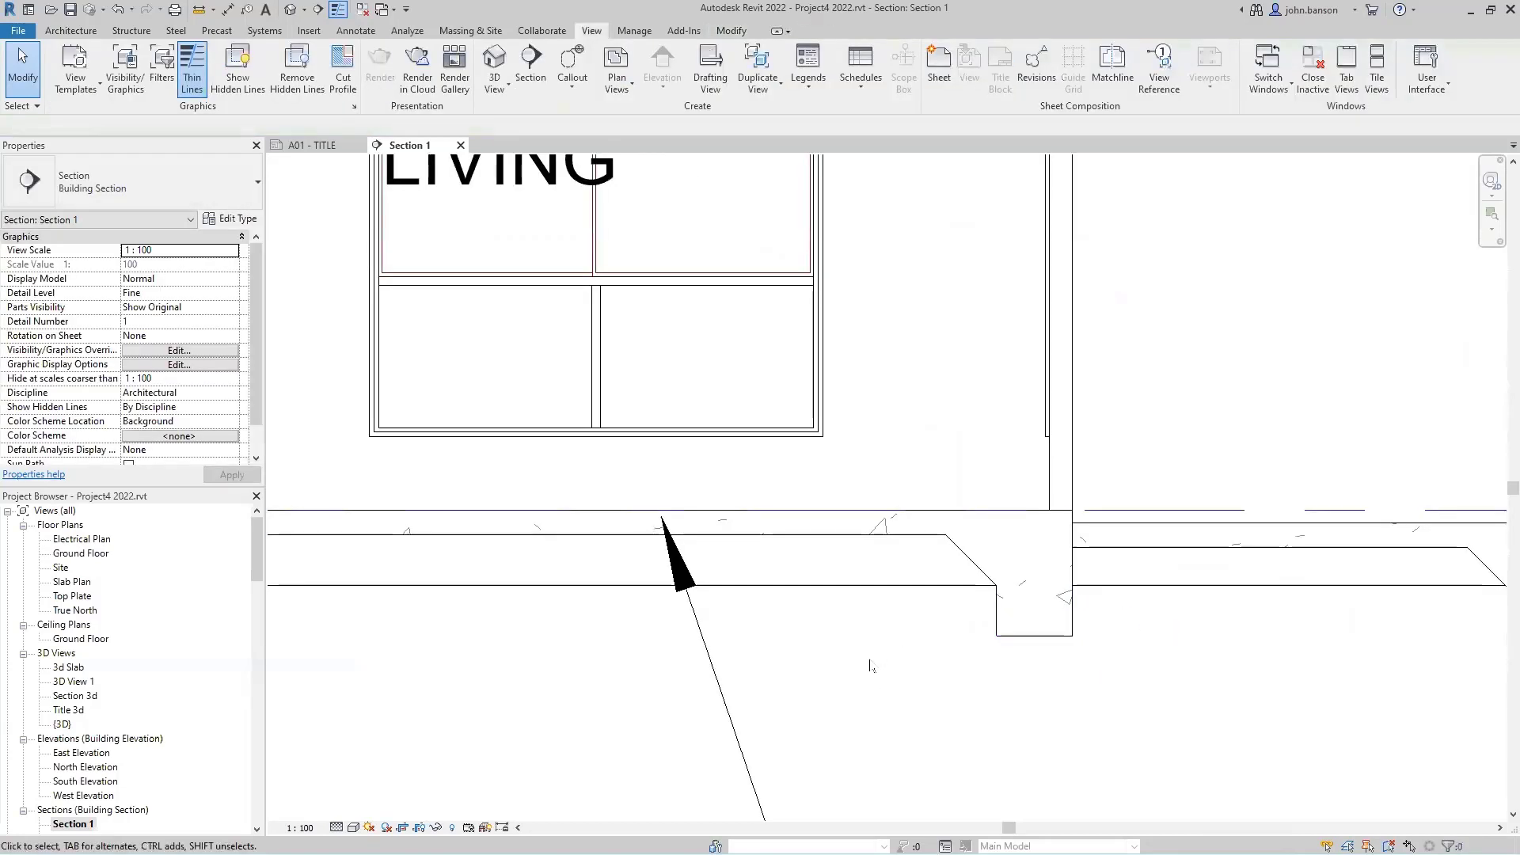
# Use Cut Profile to add an outward projection about 80 mm deep and 200 mm high to the bath's outer brick wall, and finish it.
pyautogui.scroll(-5, 973, 694)
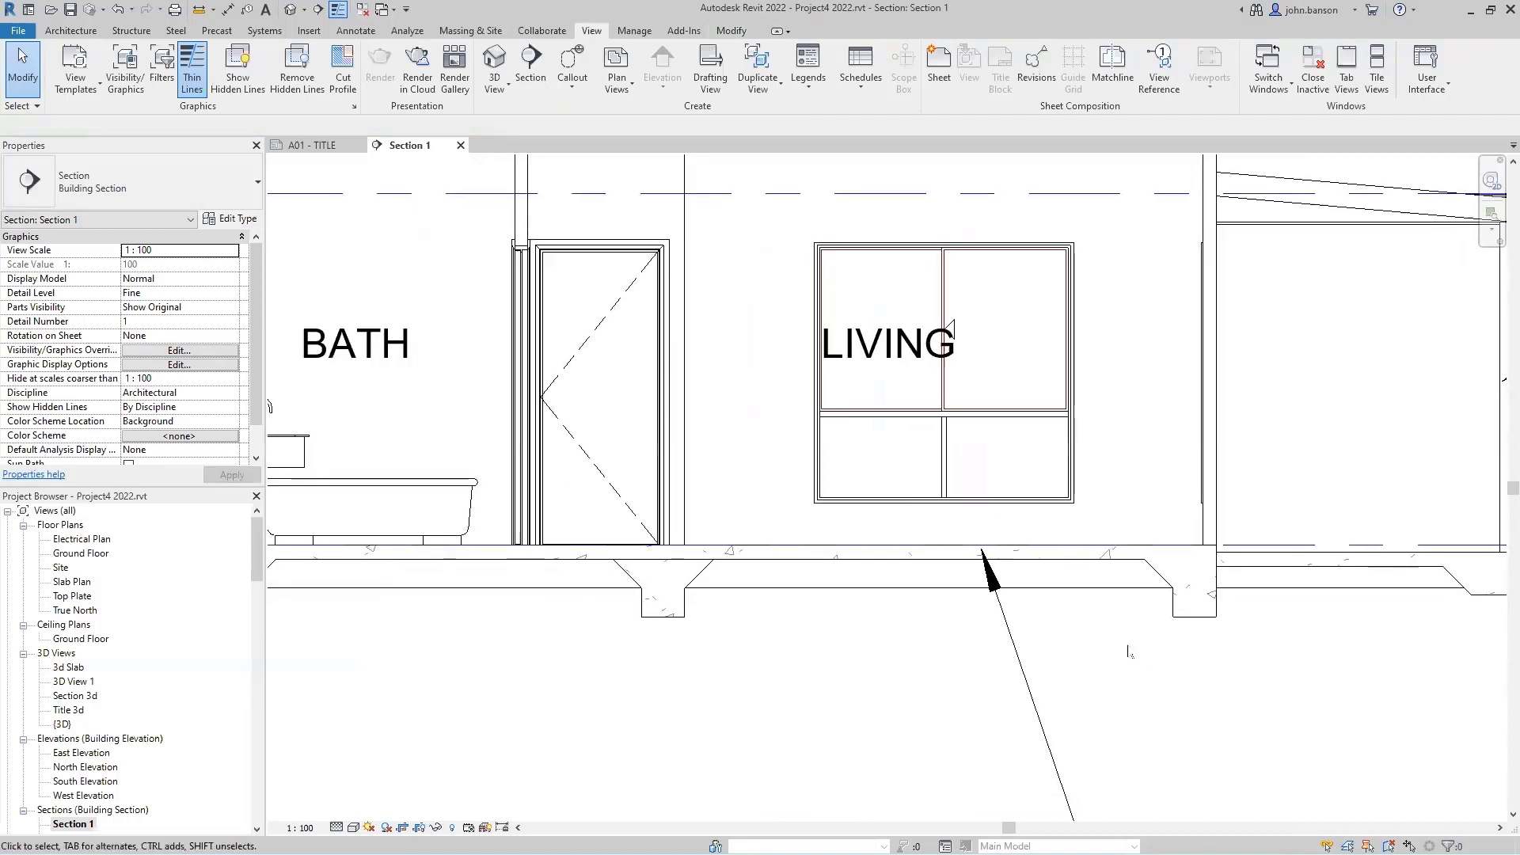
pyautogui.moveTo(890, 680); pyautogui.dragTo(1070, 658, button='middle')
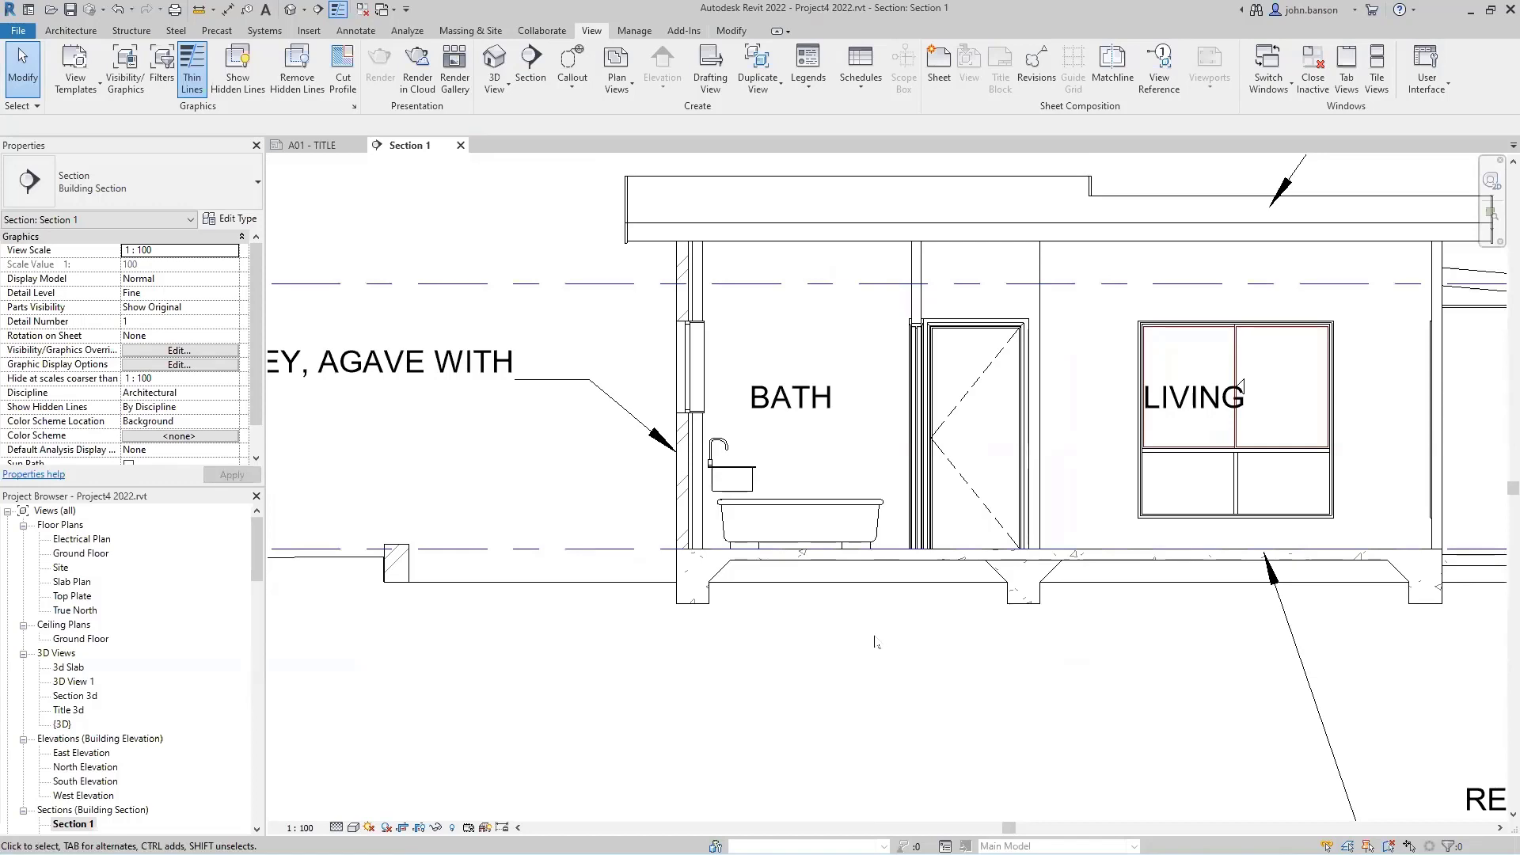
pyautogui.moveTo(875, 642); pyautogui.dragTo(740, 626, button='middle')
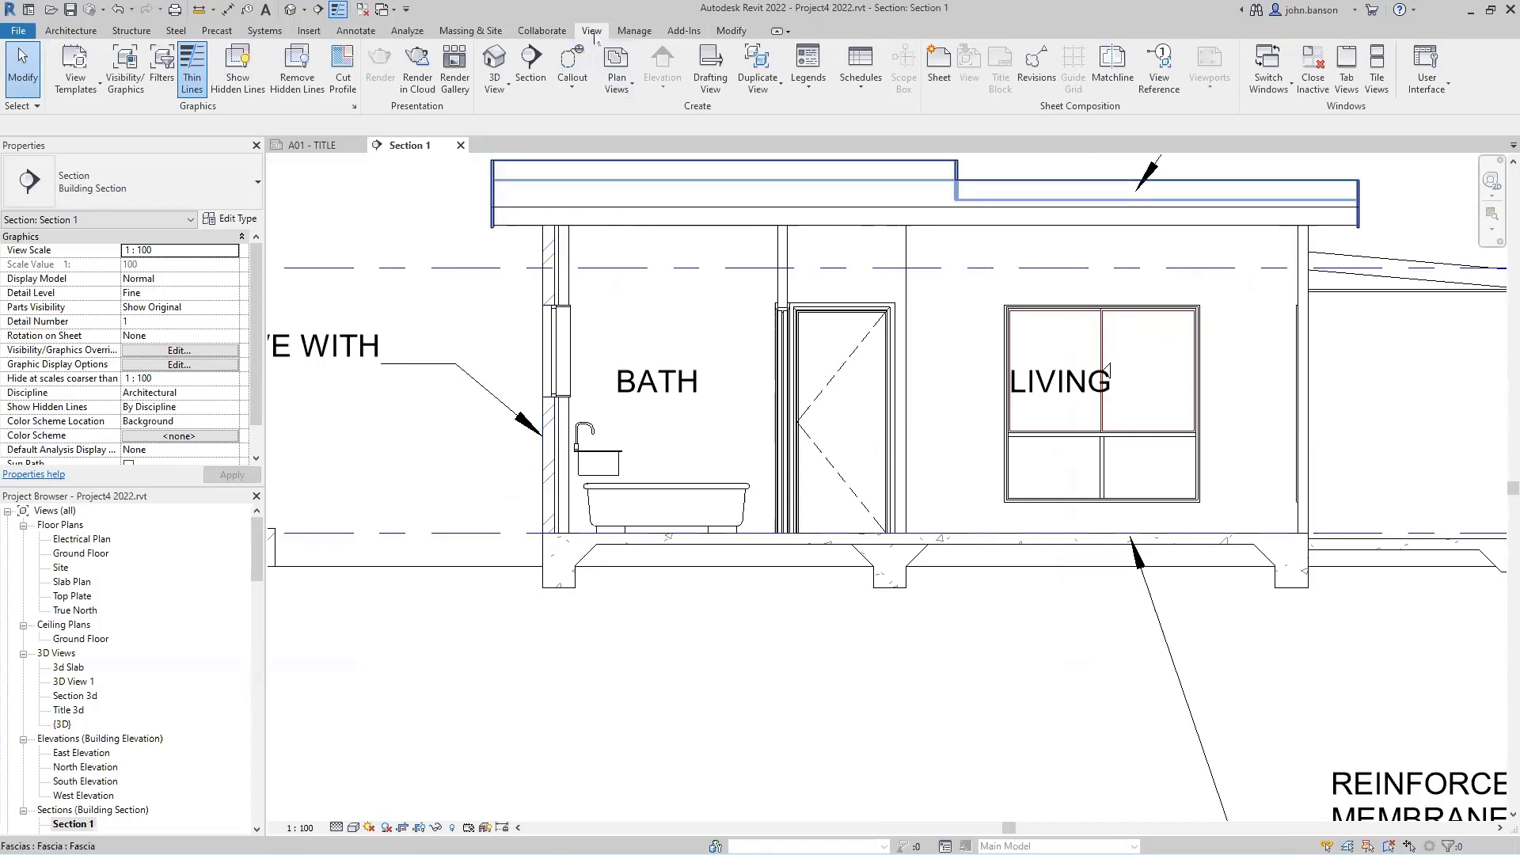
pyautogui.click(343, 67)
pyautogui.scroll(3, 531, 503)
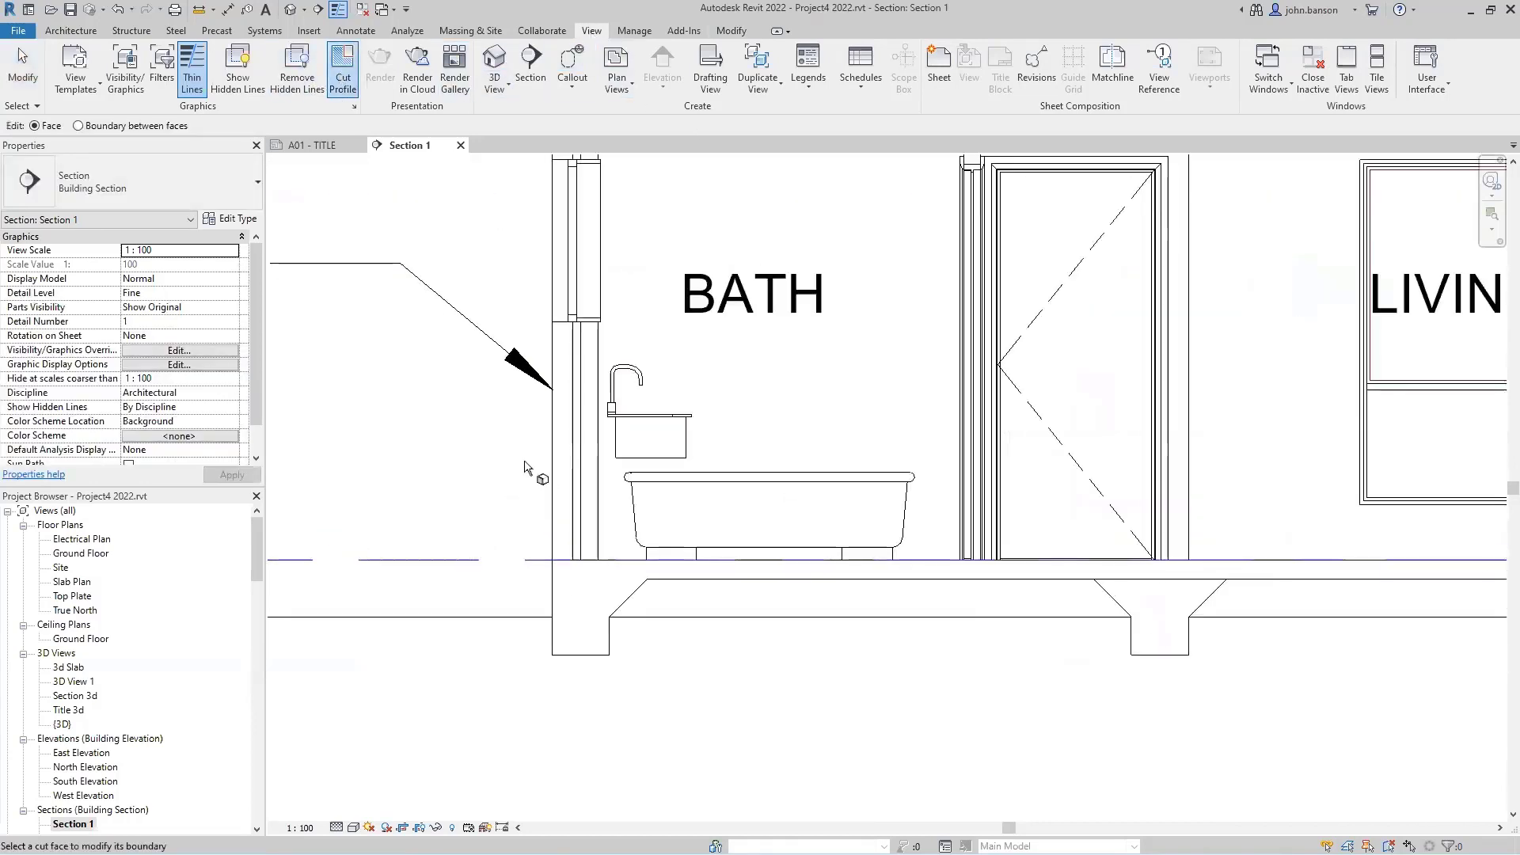
pyautogui.click(552, 441)
pyautogui.click(552, 441)
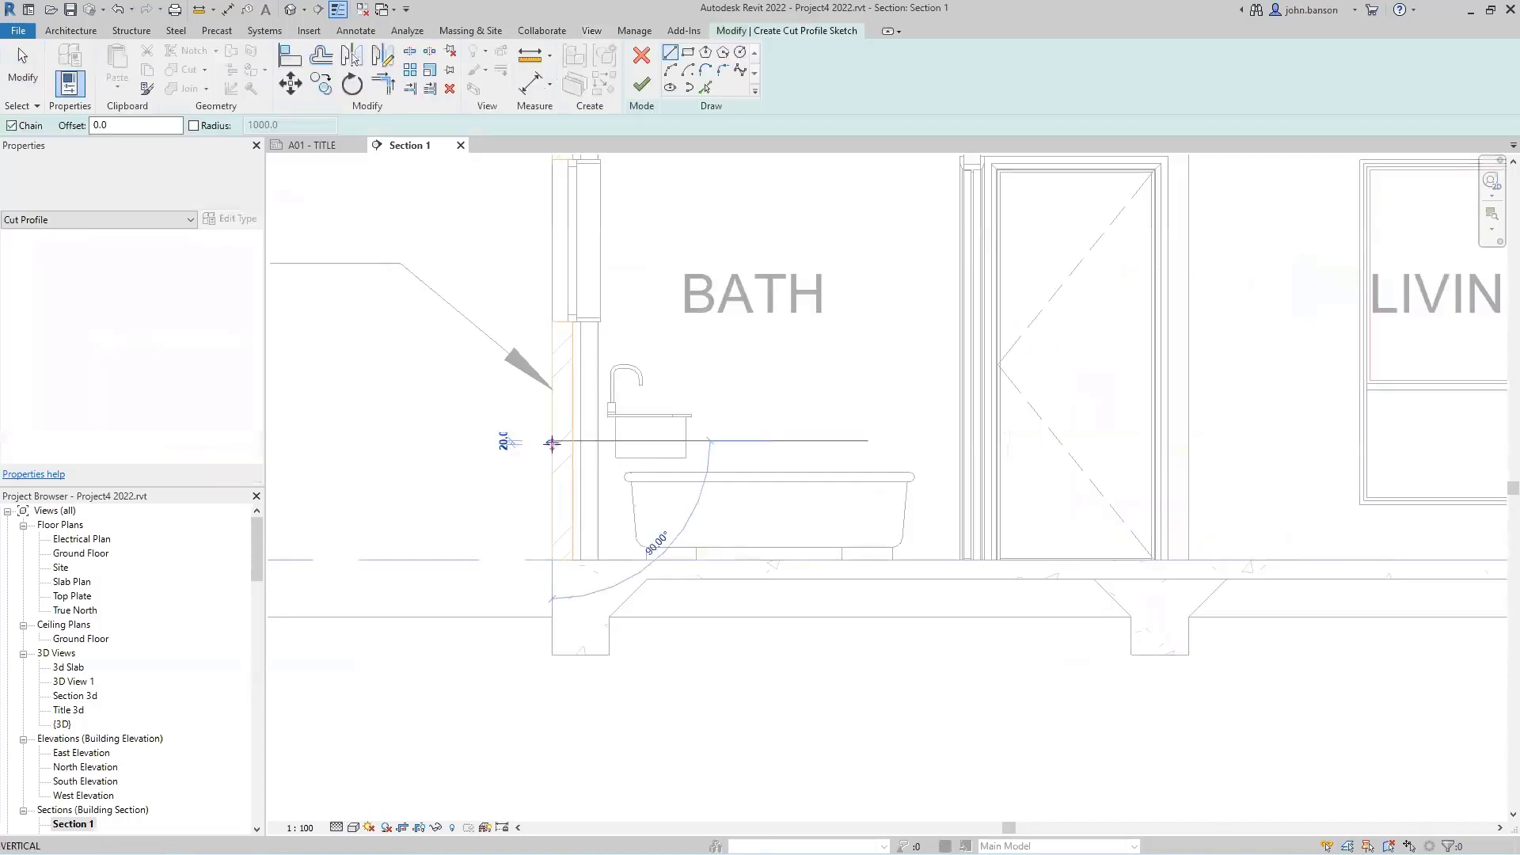
pyautogui.click(537, 441)
pyautogui.click(537, 479)
pyautogui.click(551, 479)
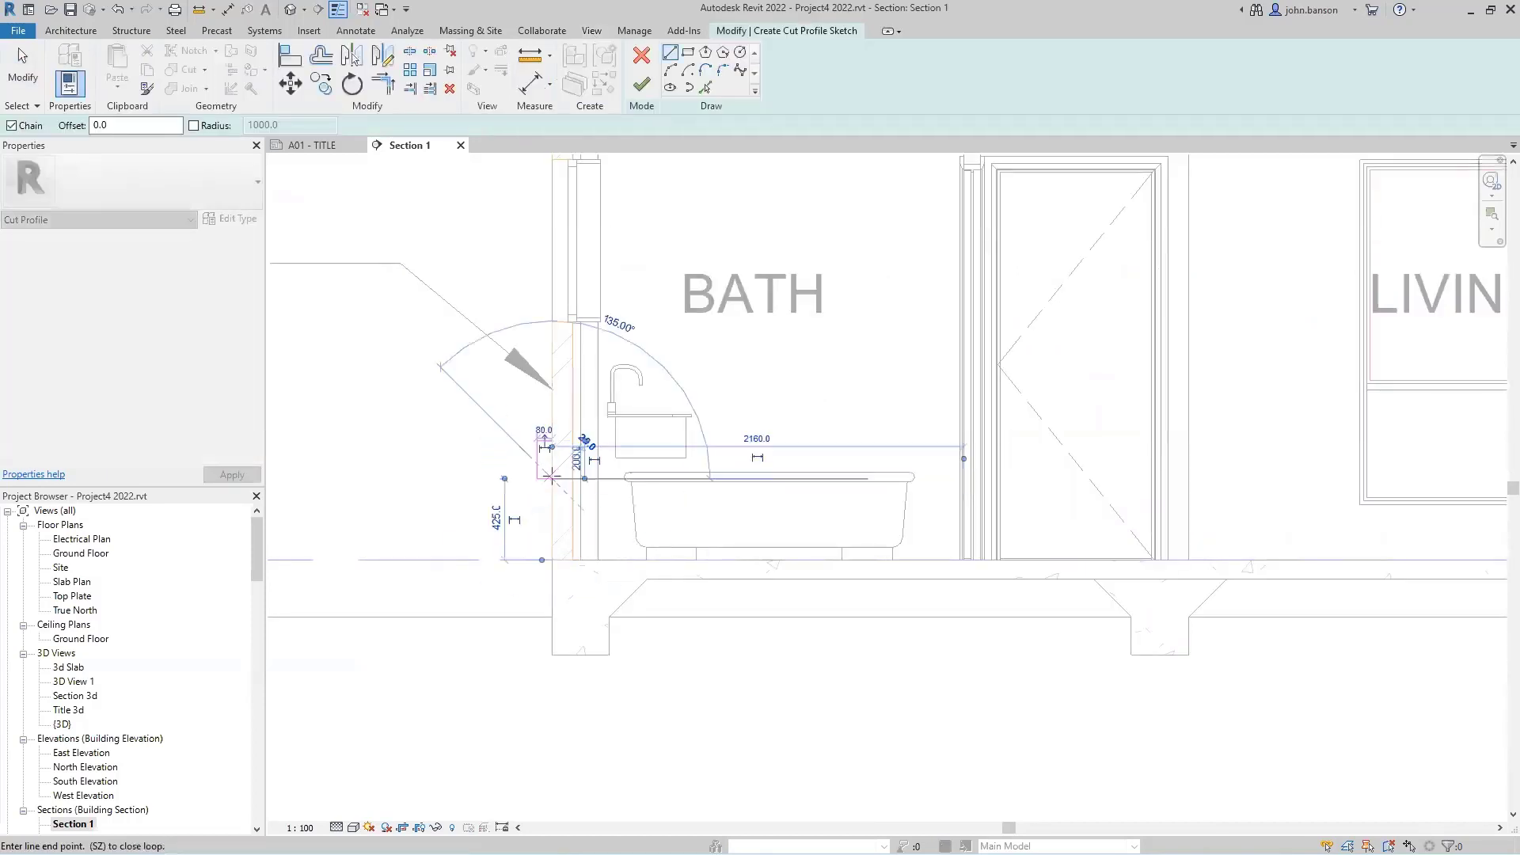
pyautogui.press('Escape')
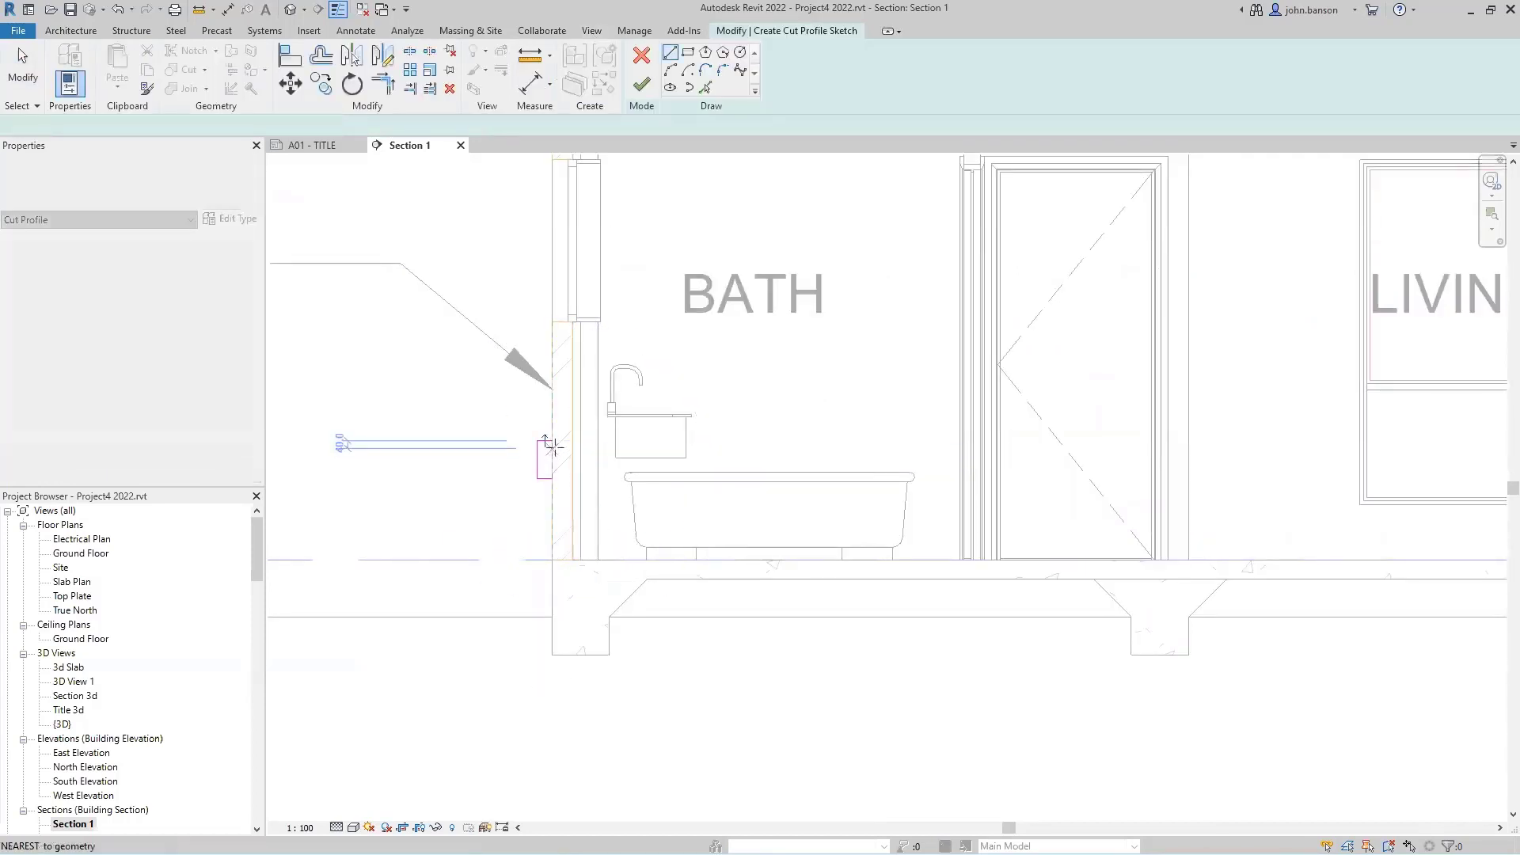
pyautogui.press('Escape')
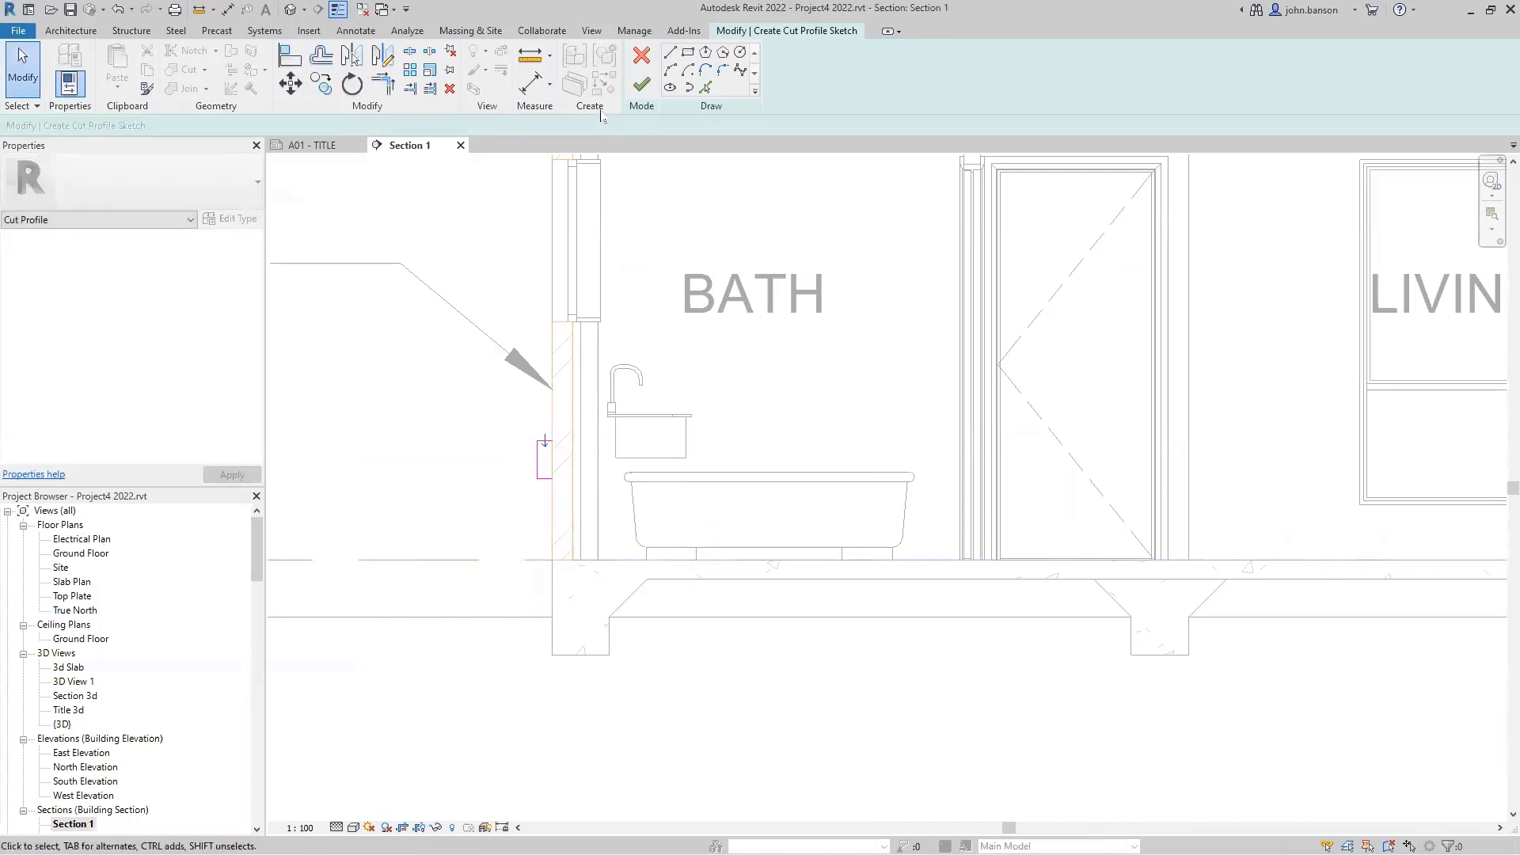
pyautogui.click(641, 84)
pyautogui.click(459, 543)
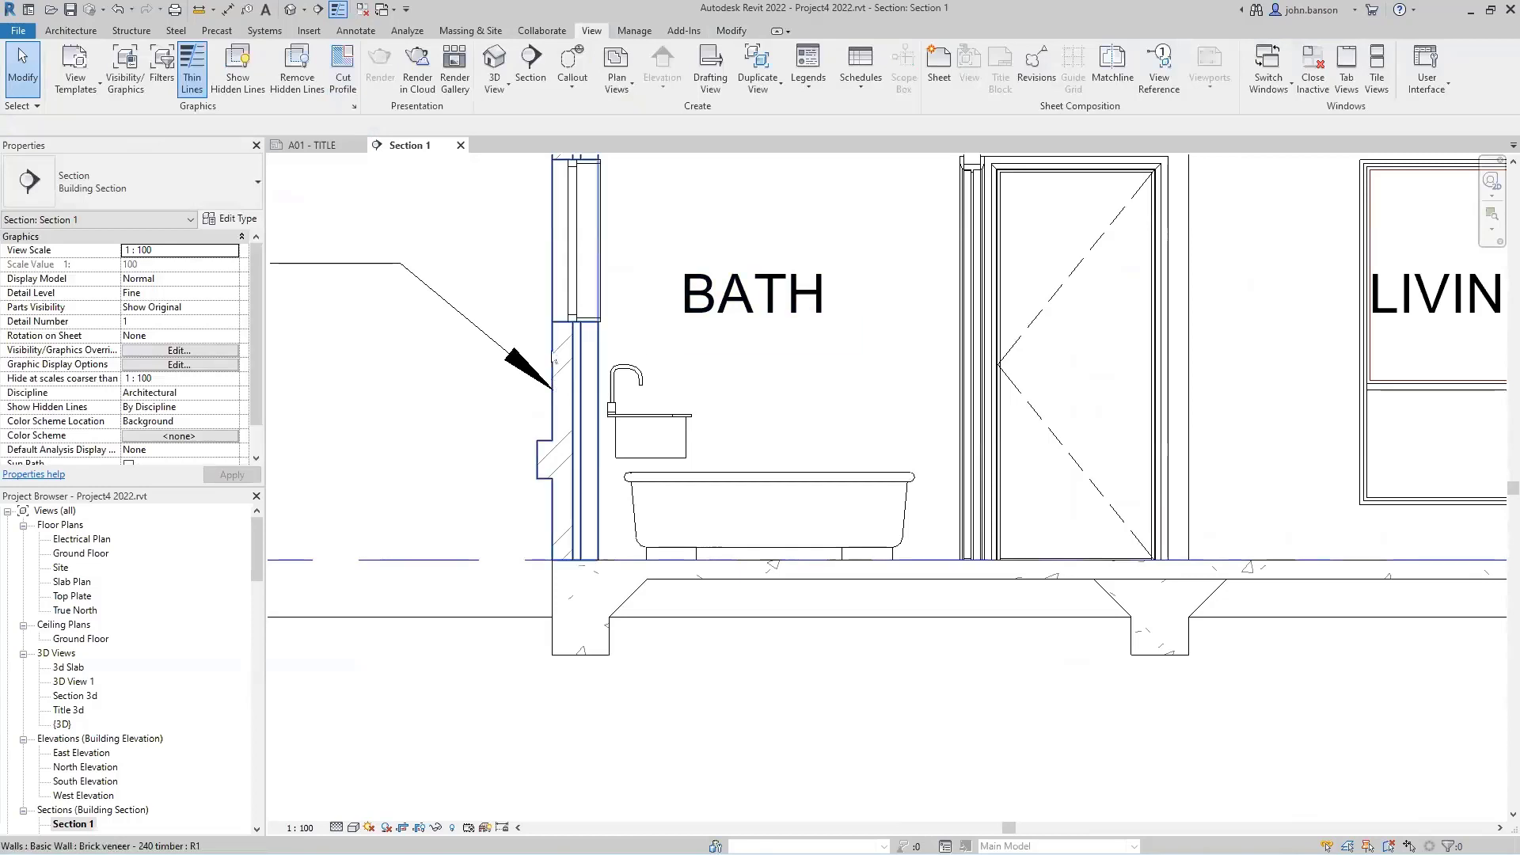
# Undo the cut profile projection added to the bath's outer brick wall.
pyautogui.hotkey('ctrl', 'z')
pyautogui.hotkey('ctrl', 'z')
pyautogui.hotkey('ctrl', 'z')
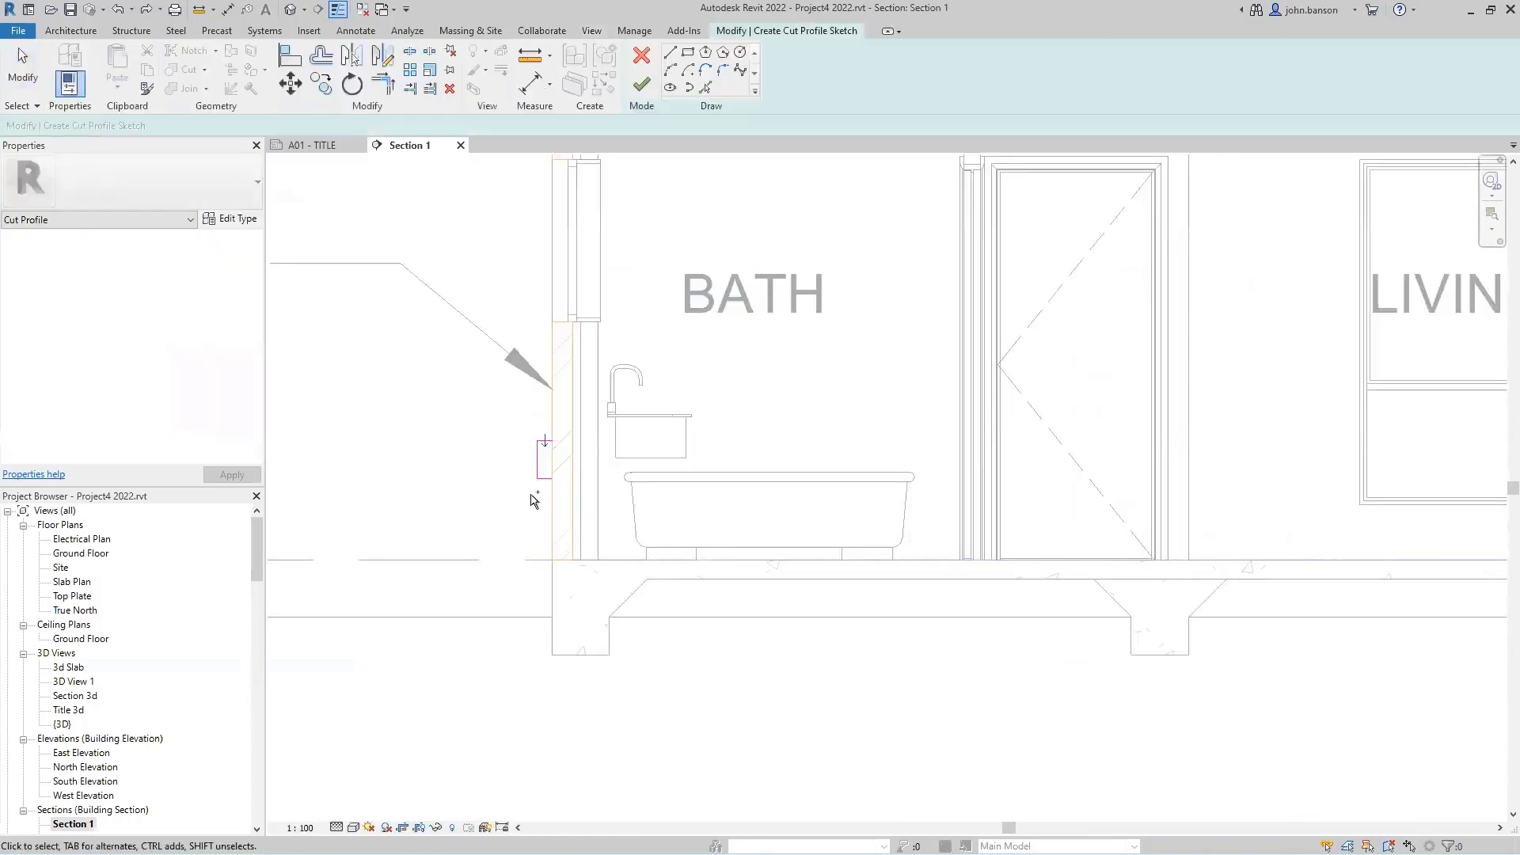
pyautogui.hotkey('ctrl', 'z')
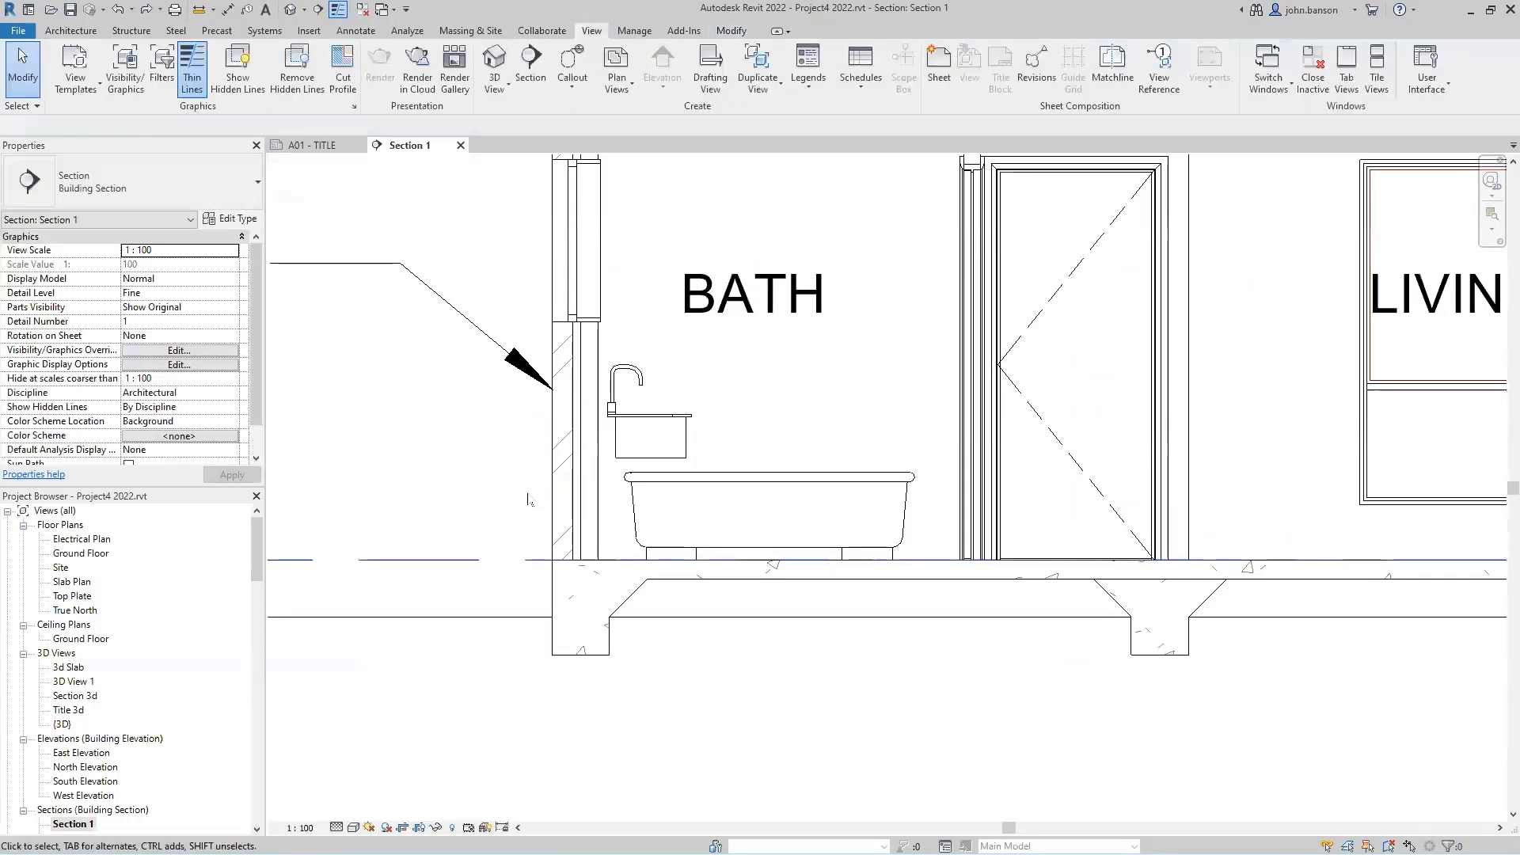
# Start a filled region and draw its upper boundary in 1.0 pen, about 13700 mm along the ground line from the bath-side retaining wall.
pyautogui.scroll(-2, 476, 463)
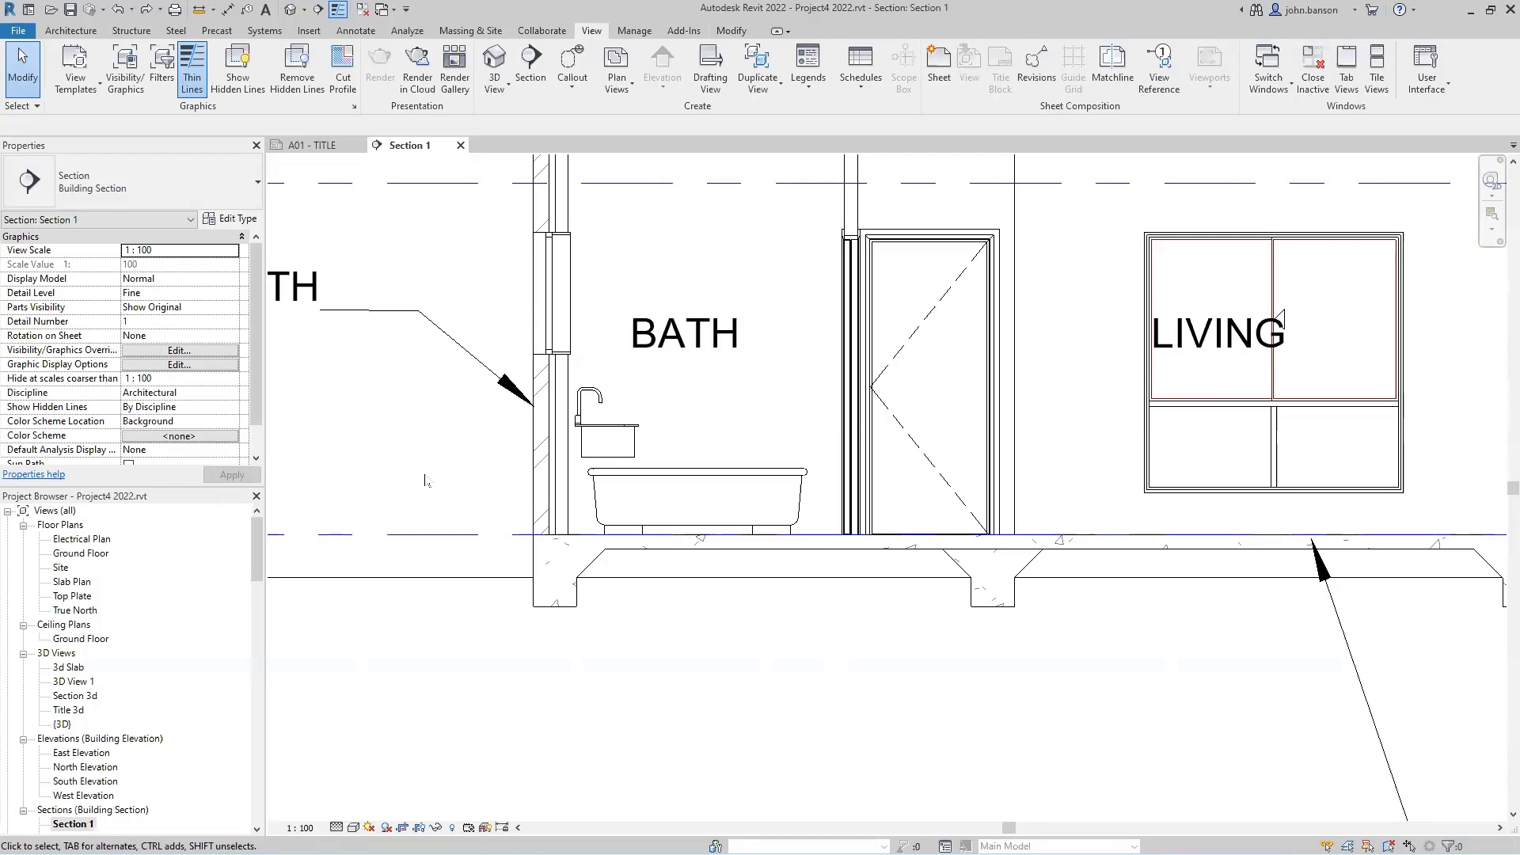
pyautogui.scroll(-3, 462, 493)
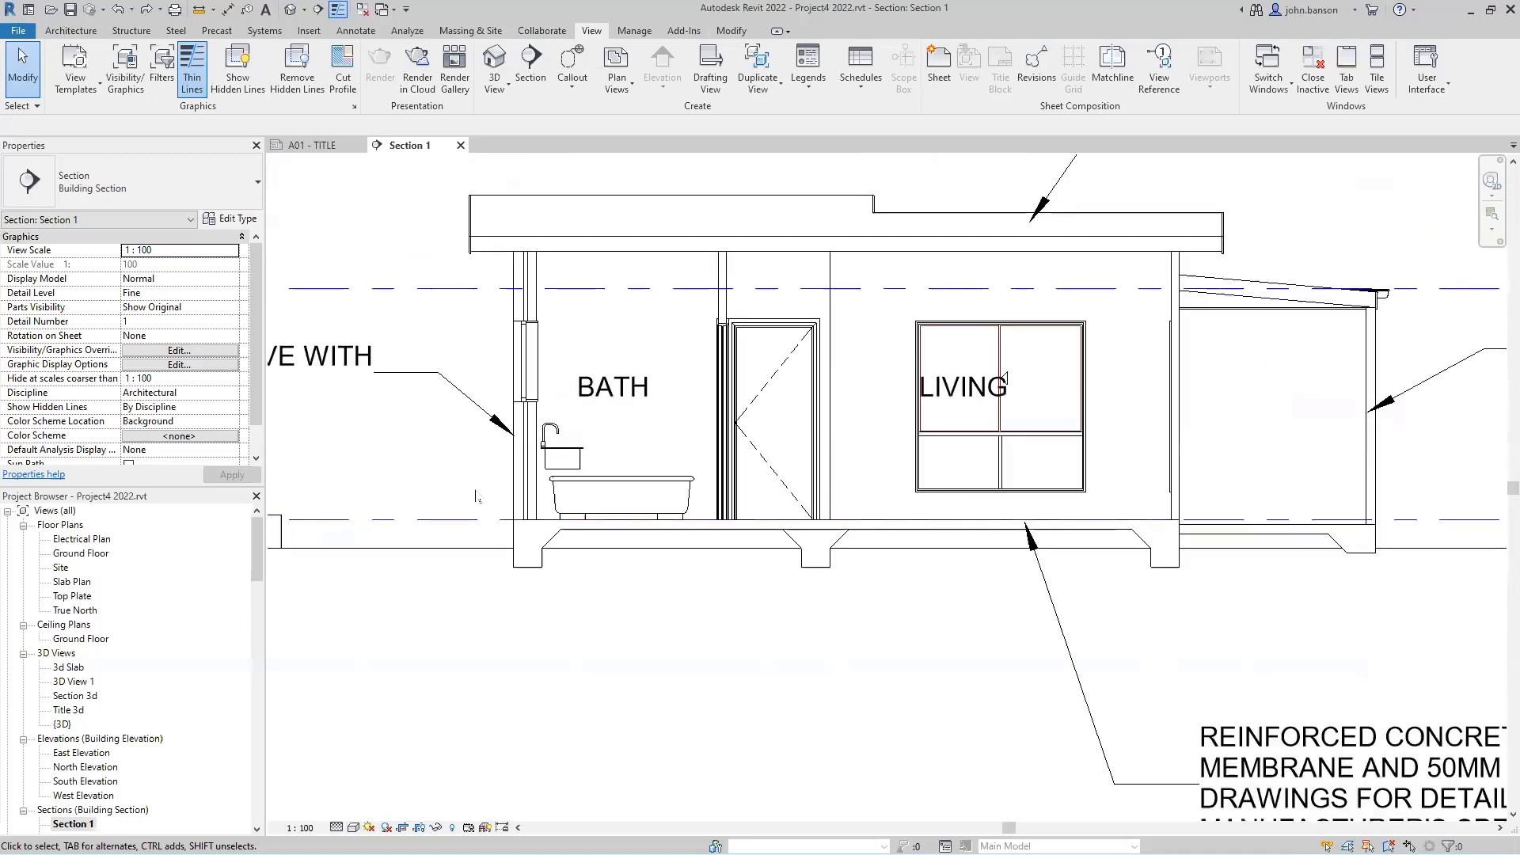
pyautogui.scroll(2, 497, 380)
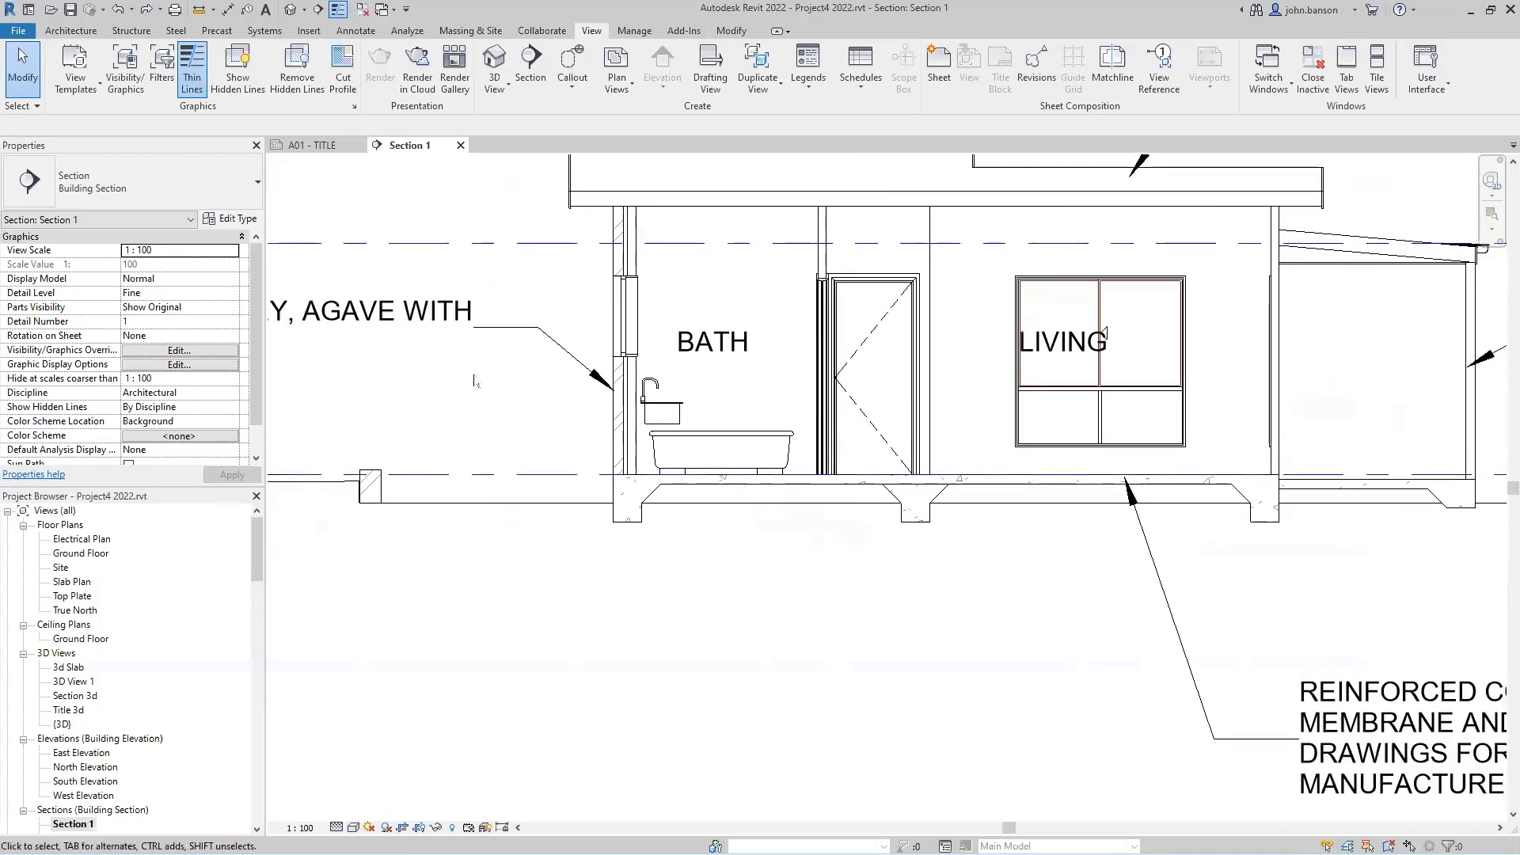
pyautogui.click(363, 32)
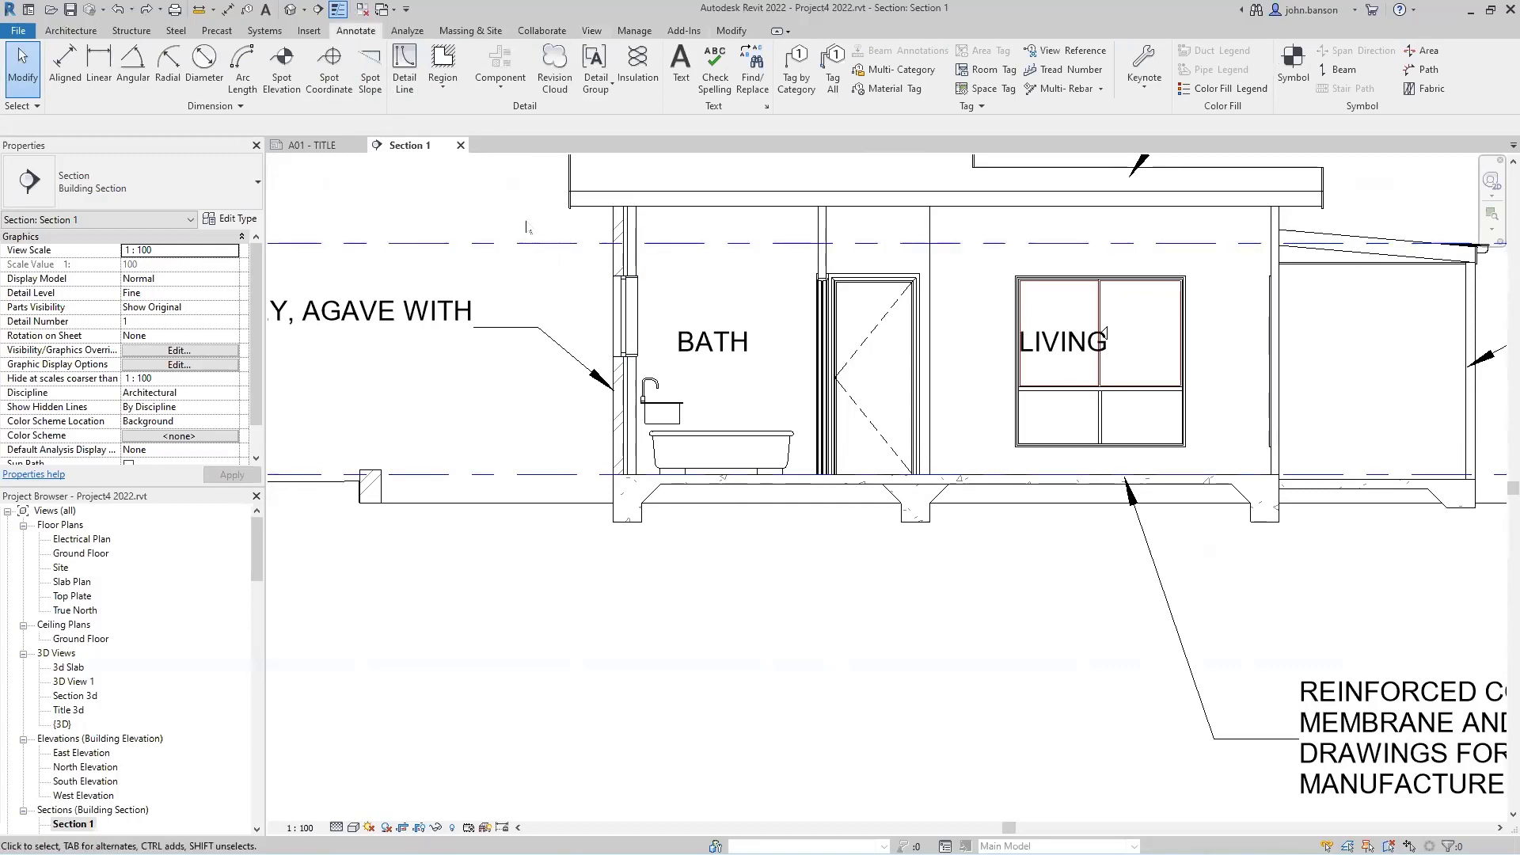
pyautogui.click(444, 87)
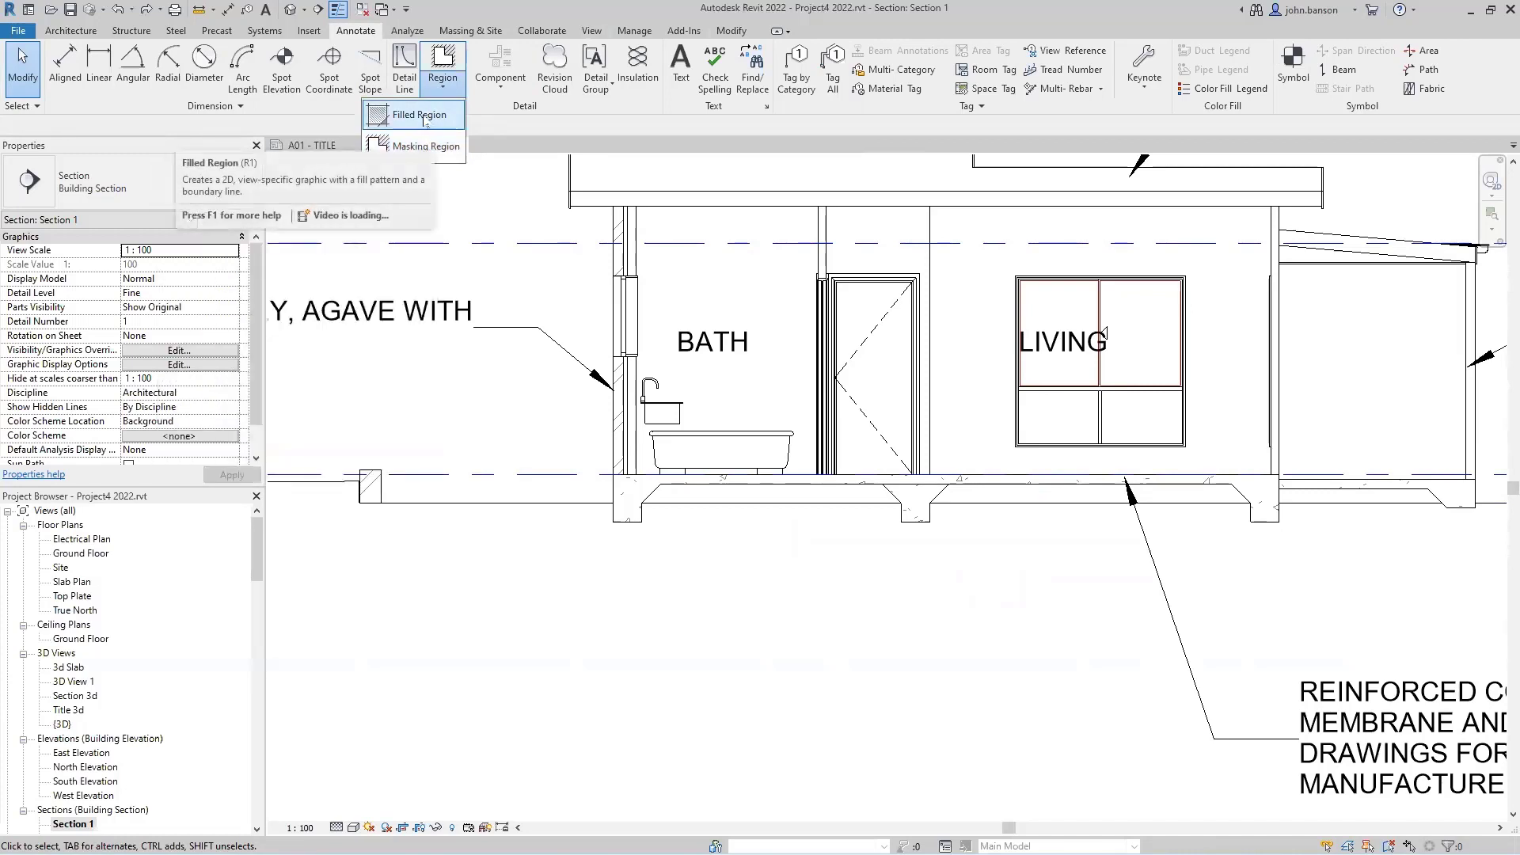
pyautogui.click(425, 117)
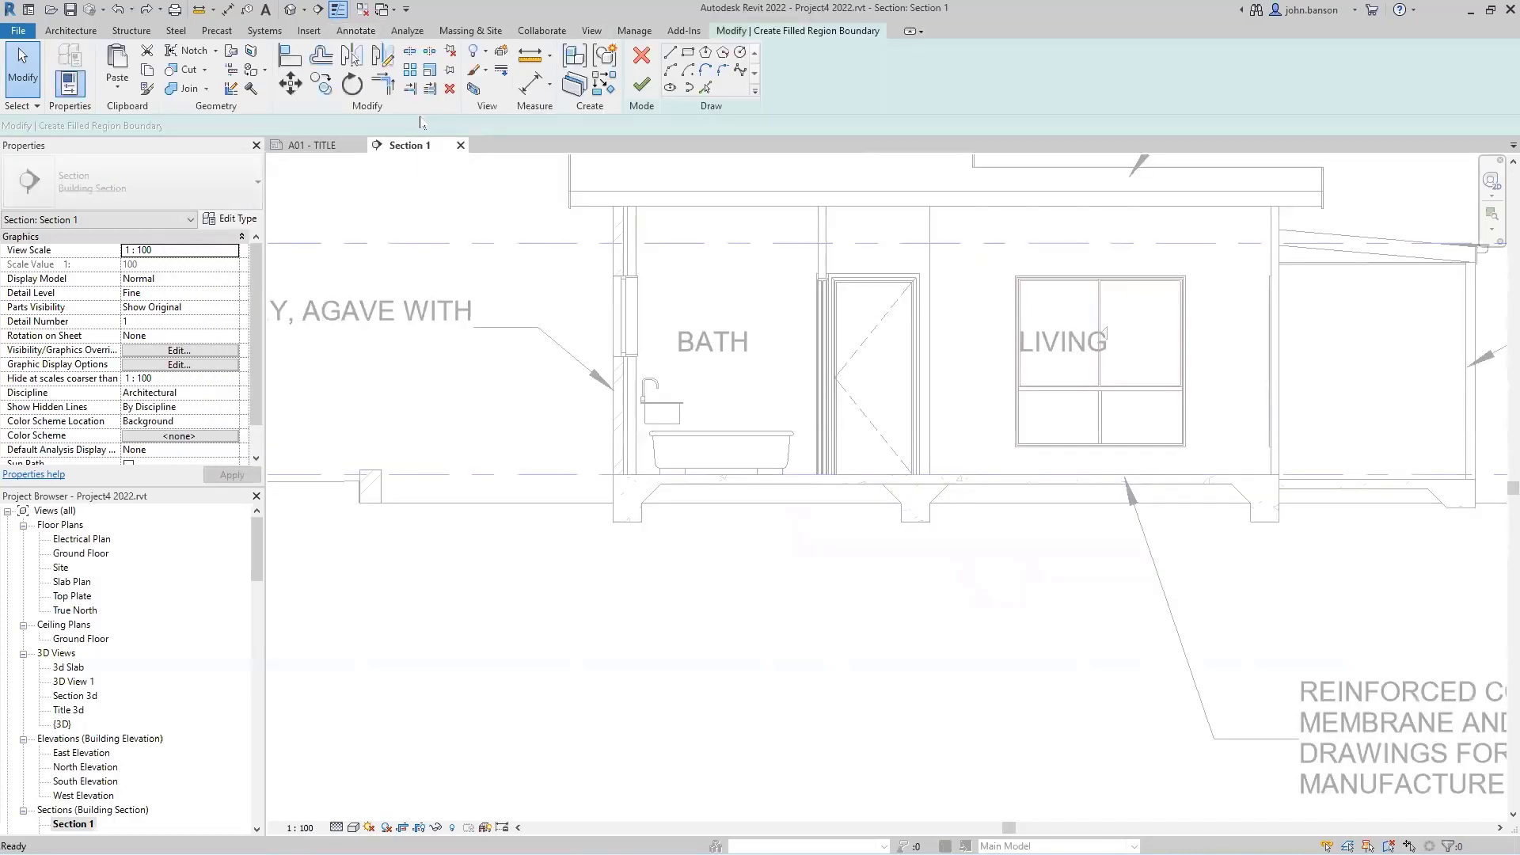
pyautogui.scroll(-2, 543, 546)
pyautogui.moveTo(543, 554)
pyautogui.mouseDown(button='middle')
pyautogui.moveTo(496, 526)
pyautogui.moveTo(575, 525)
pyautogui.mouseUp(button='middle')
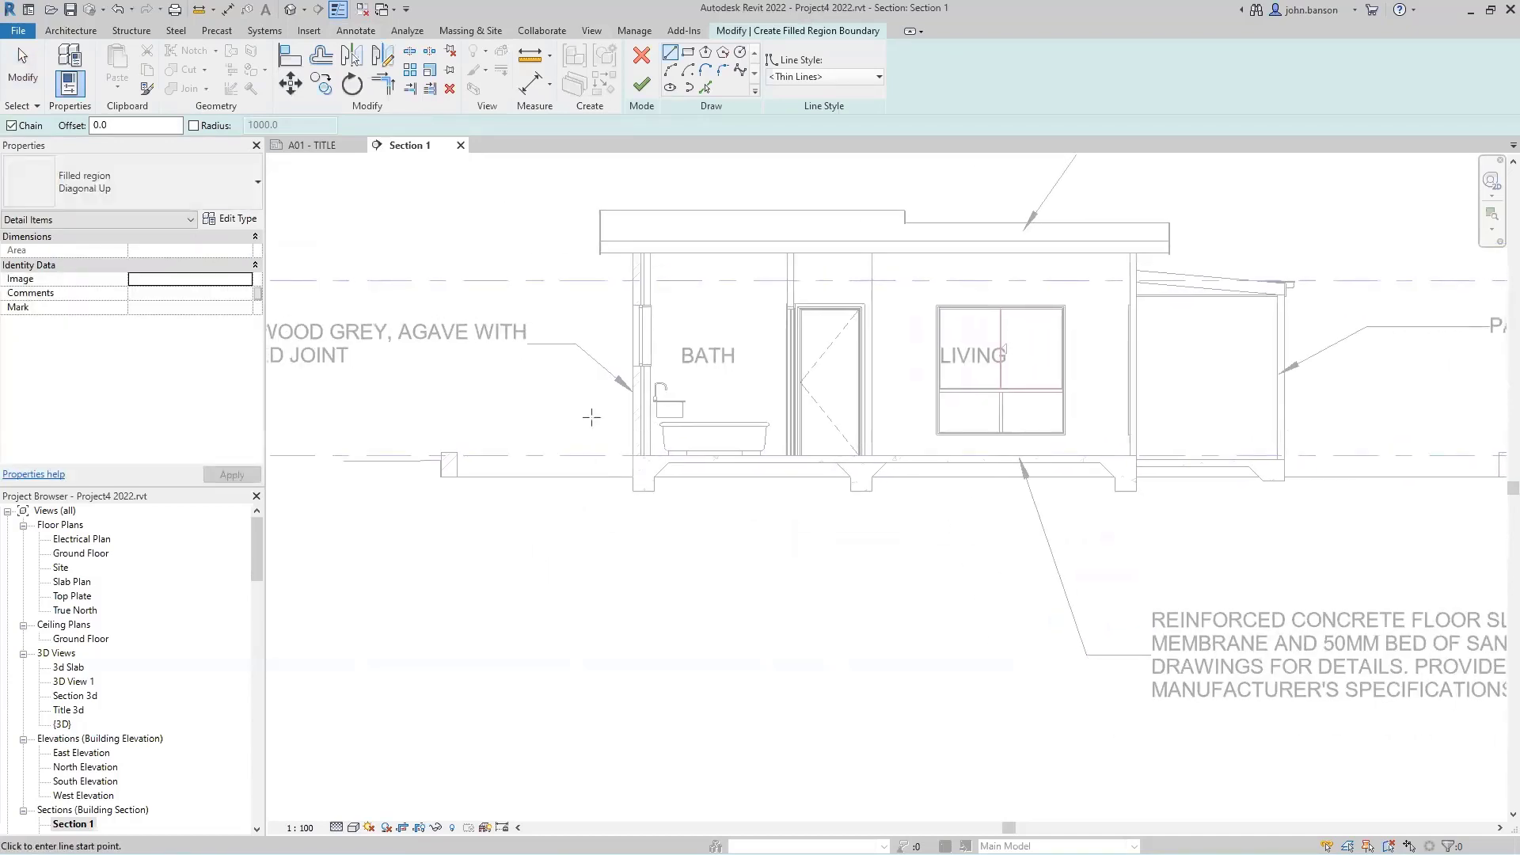
pyautogui.click(824, 76)
pyautogui.scroll(1, 802, 158)
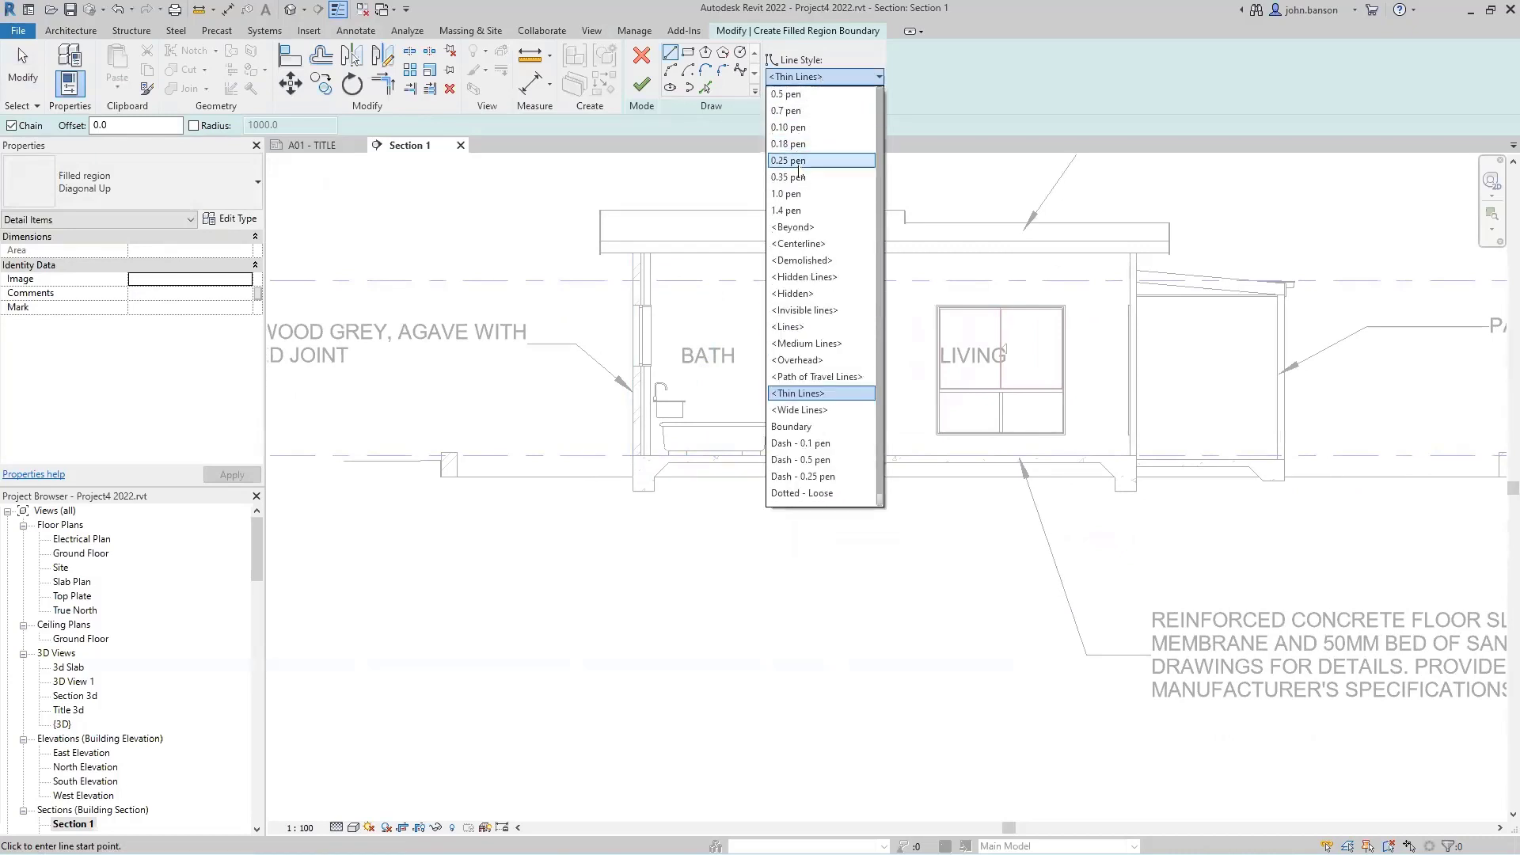
pyautogui.click(800, 198)
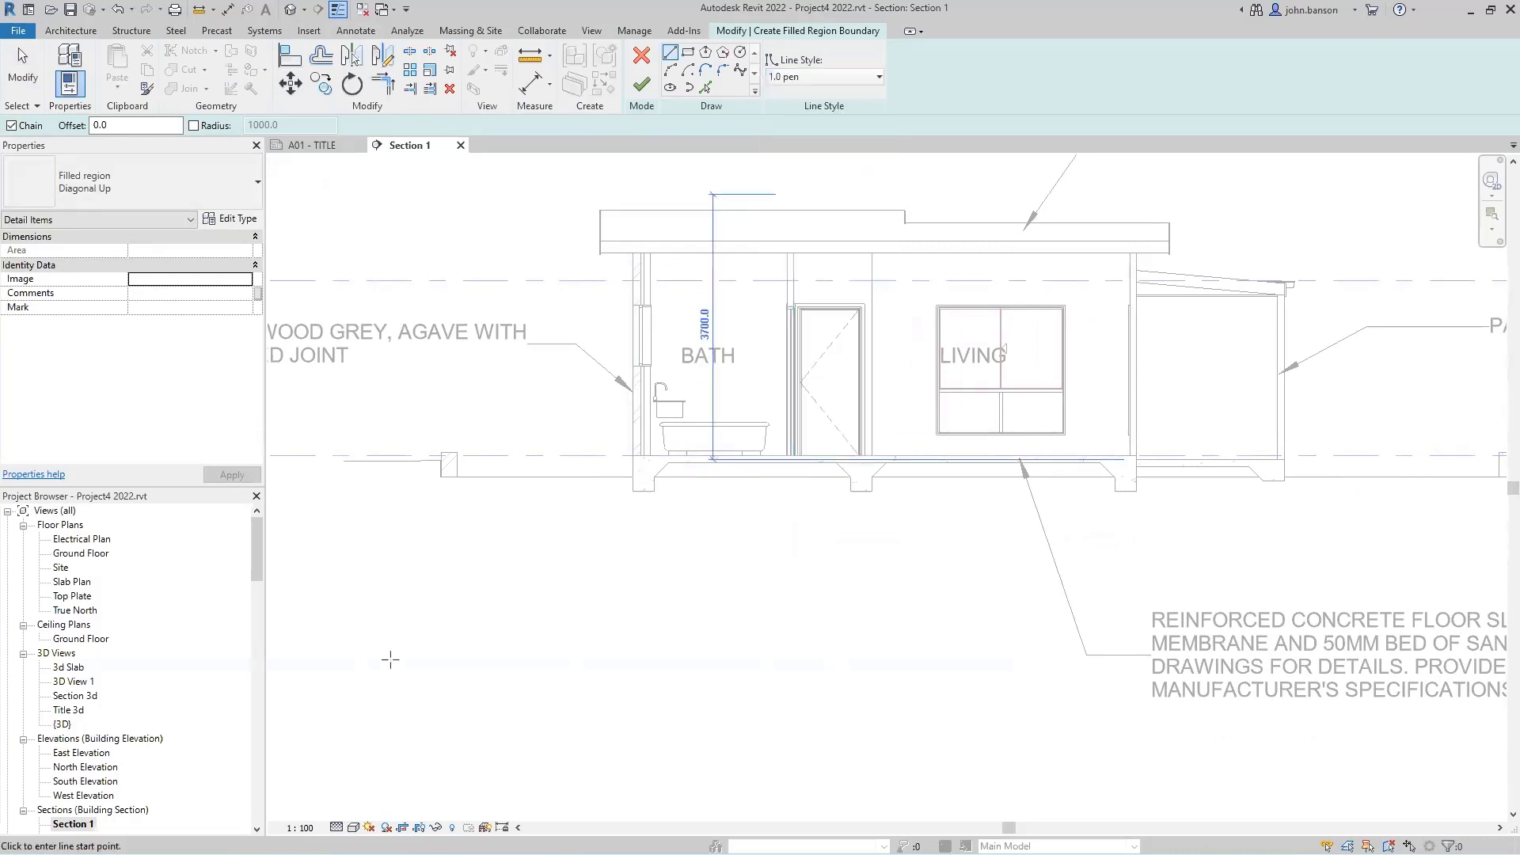
pyautogui.scroll(1, 534, 577)
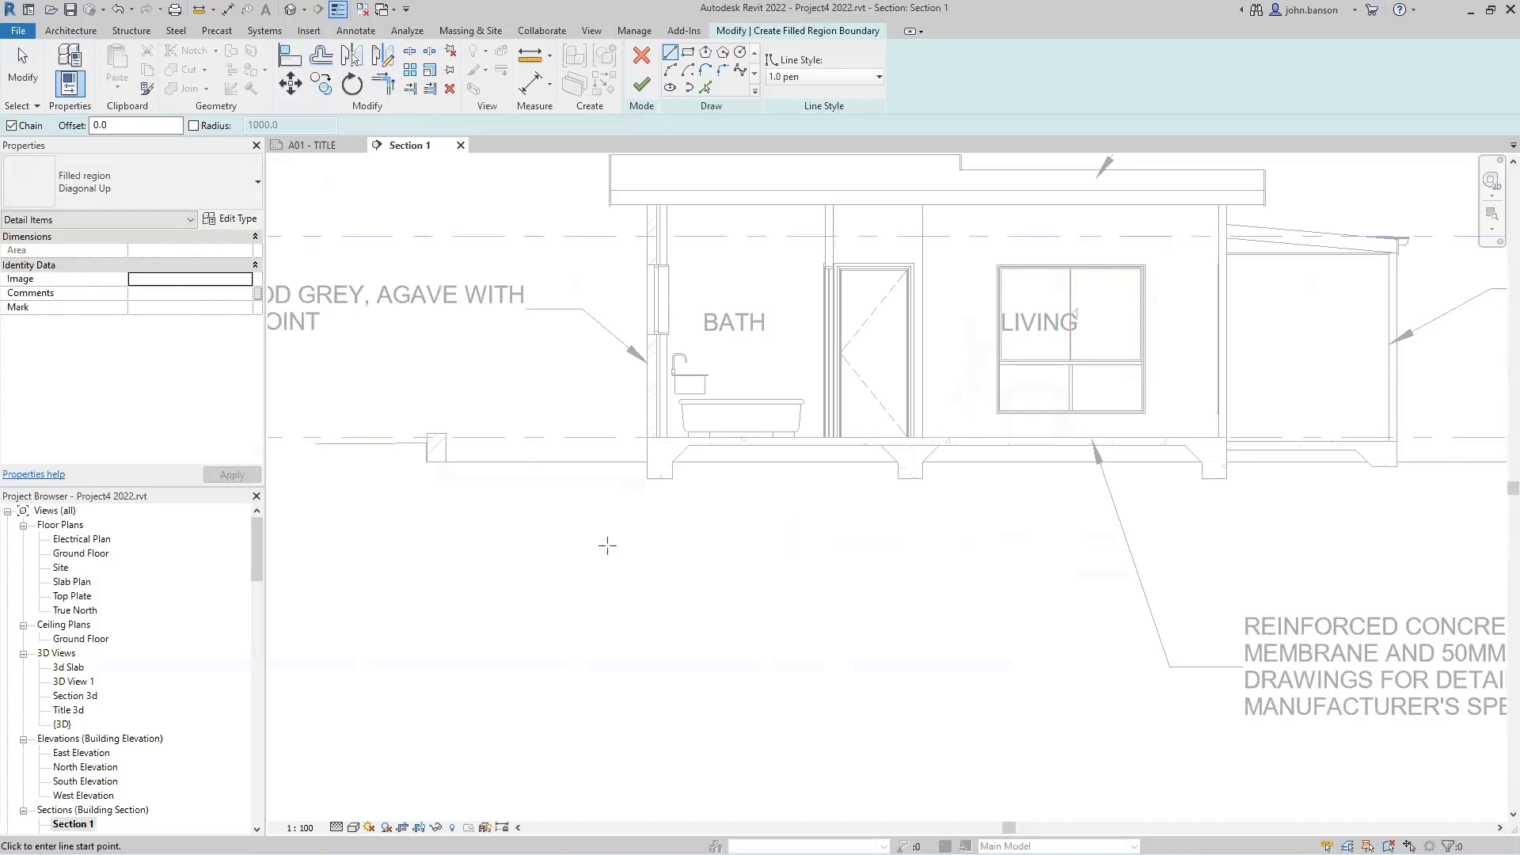
pyautogui.click(446, 462)
pyautogui.moveTo(1338, 532); pyautogui.dragTo(1053, 484, button='middle')
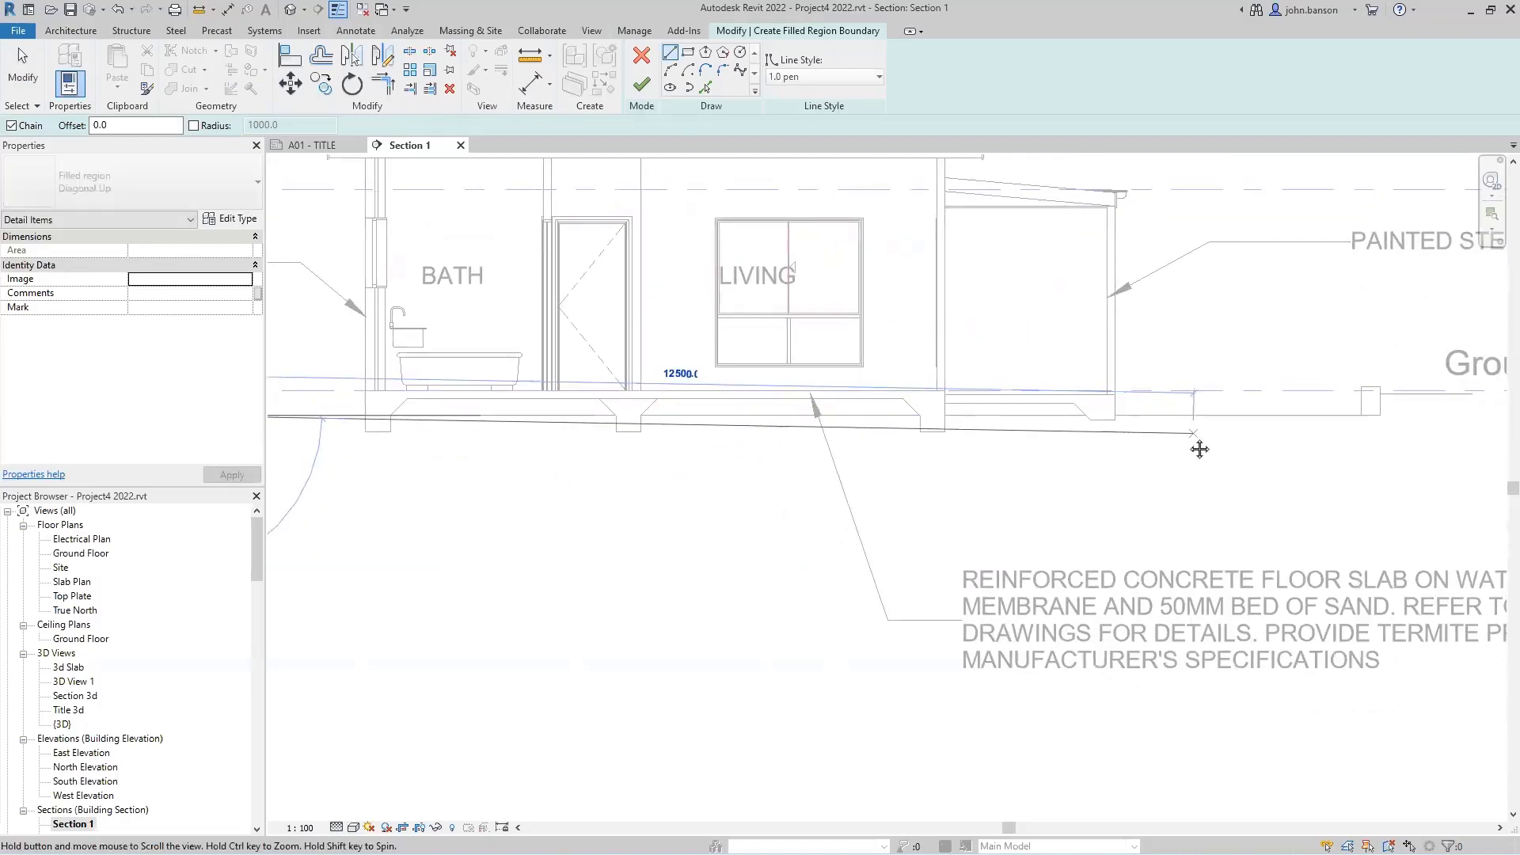
pyautogui.click(1293, 413)
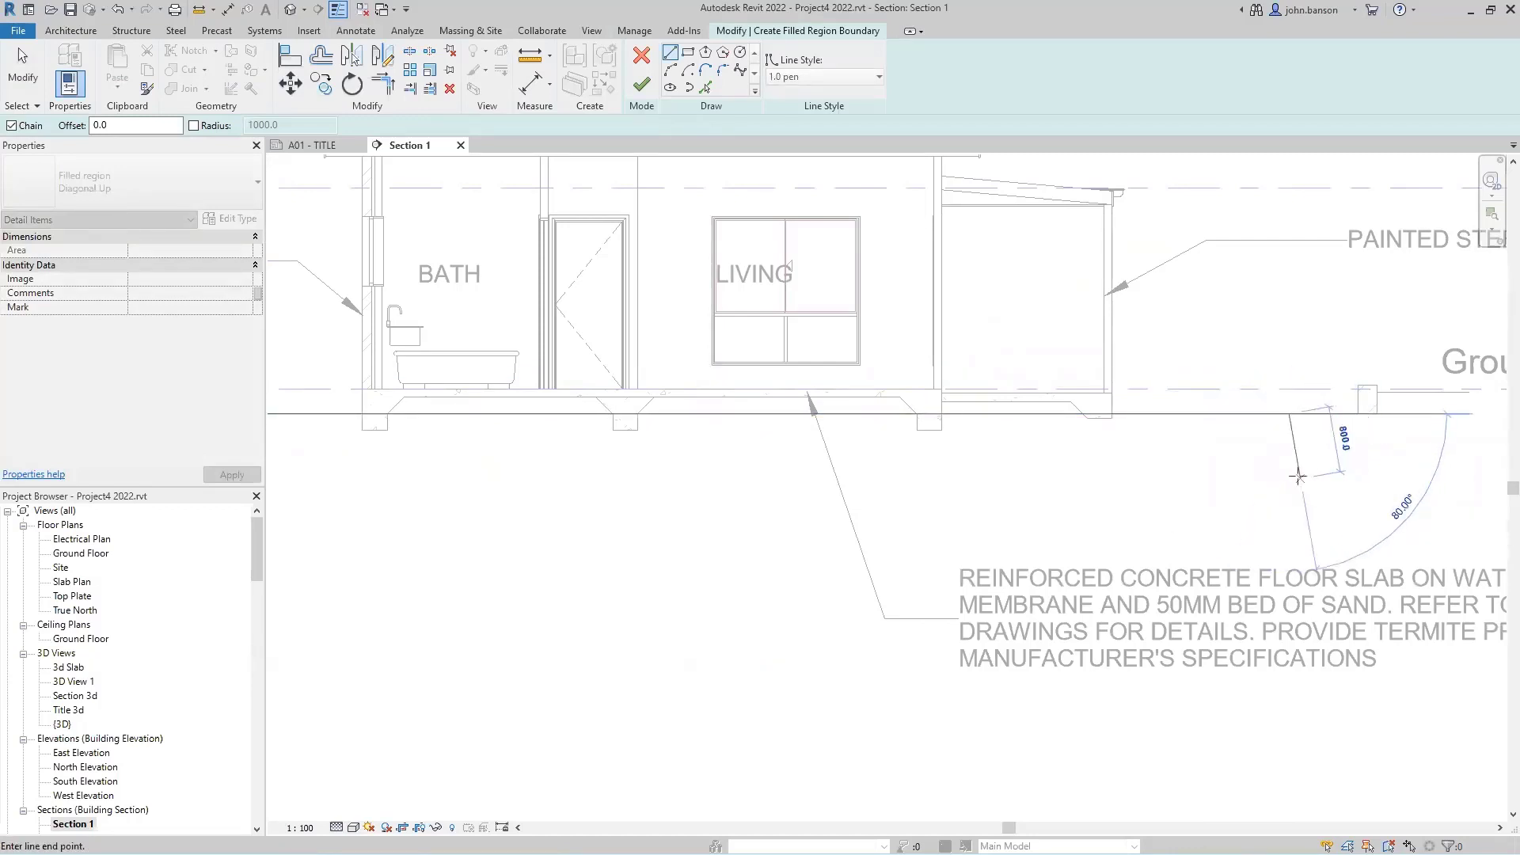
pyautogui.press('Escape')
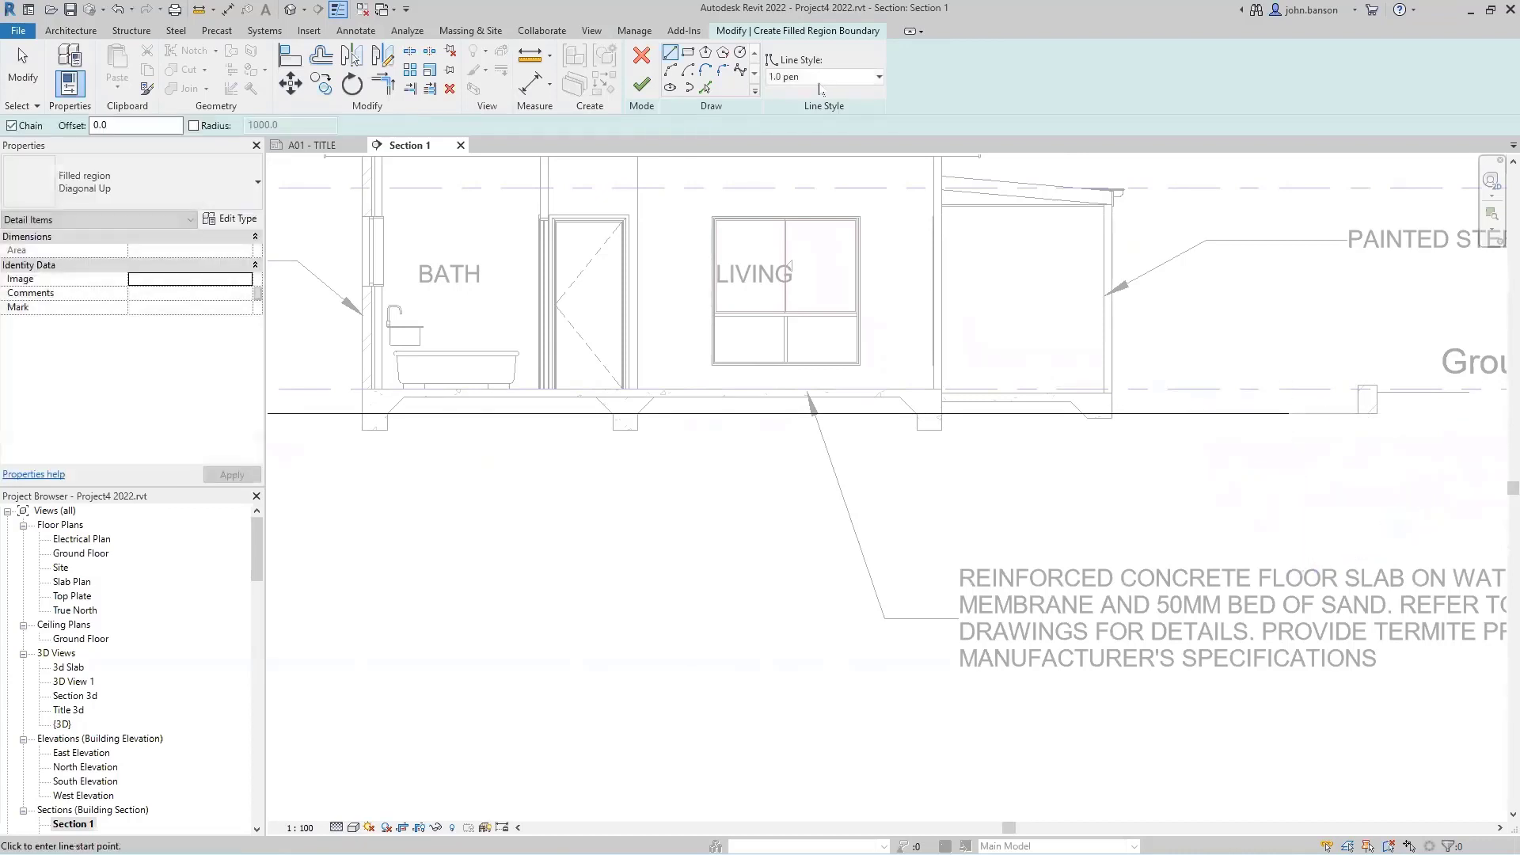
# Close the region boundary below the ground line with <Invisible lines>, making it about 600 mm deep and 13700 mm long.
pyautogui.click(821, 78)
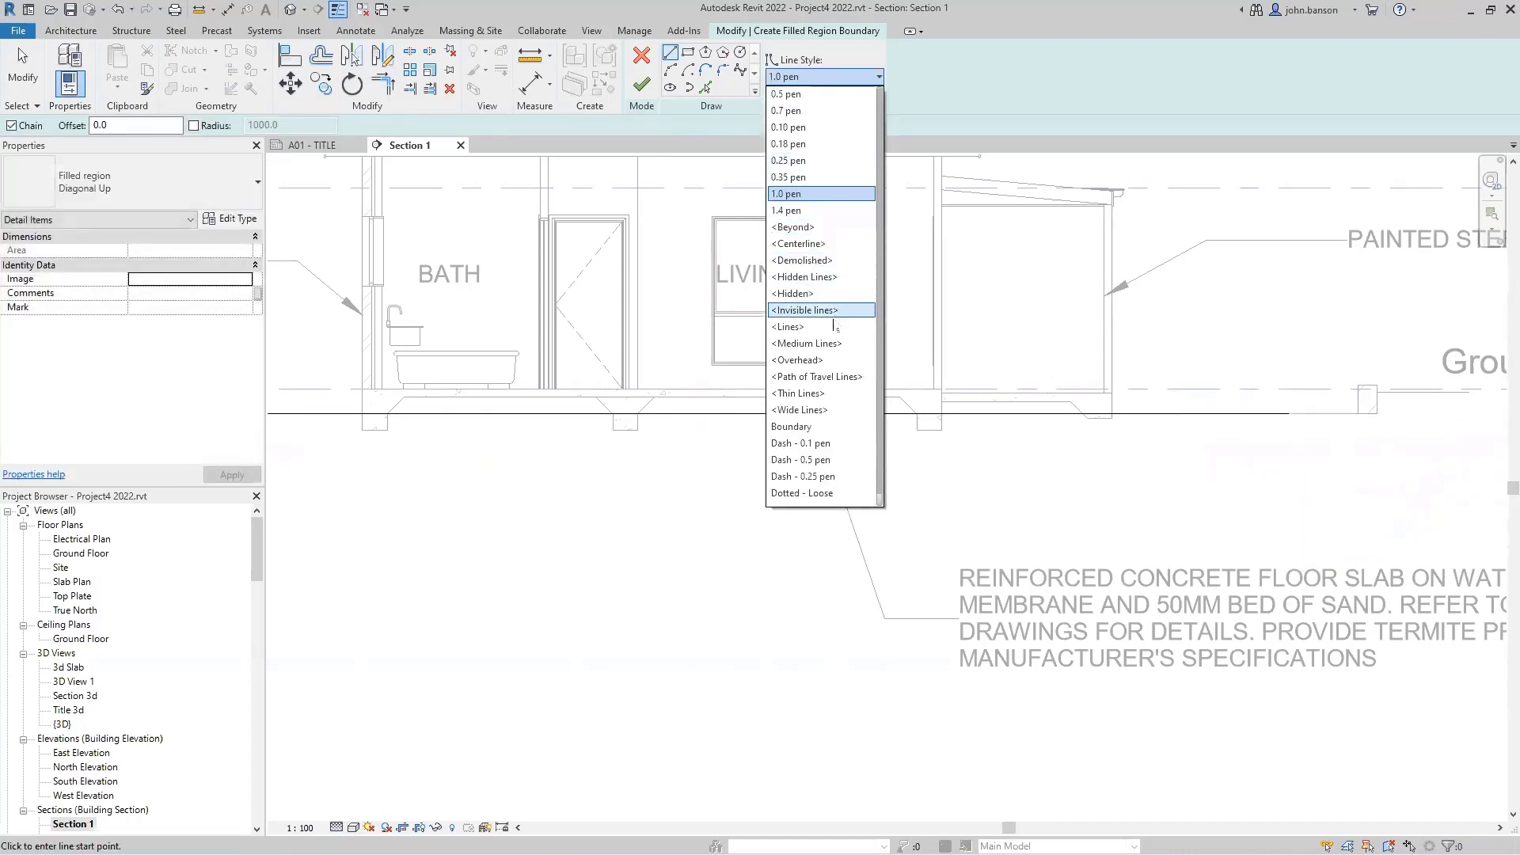
pyautogui.click(836, 311)
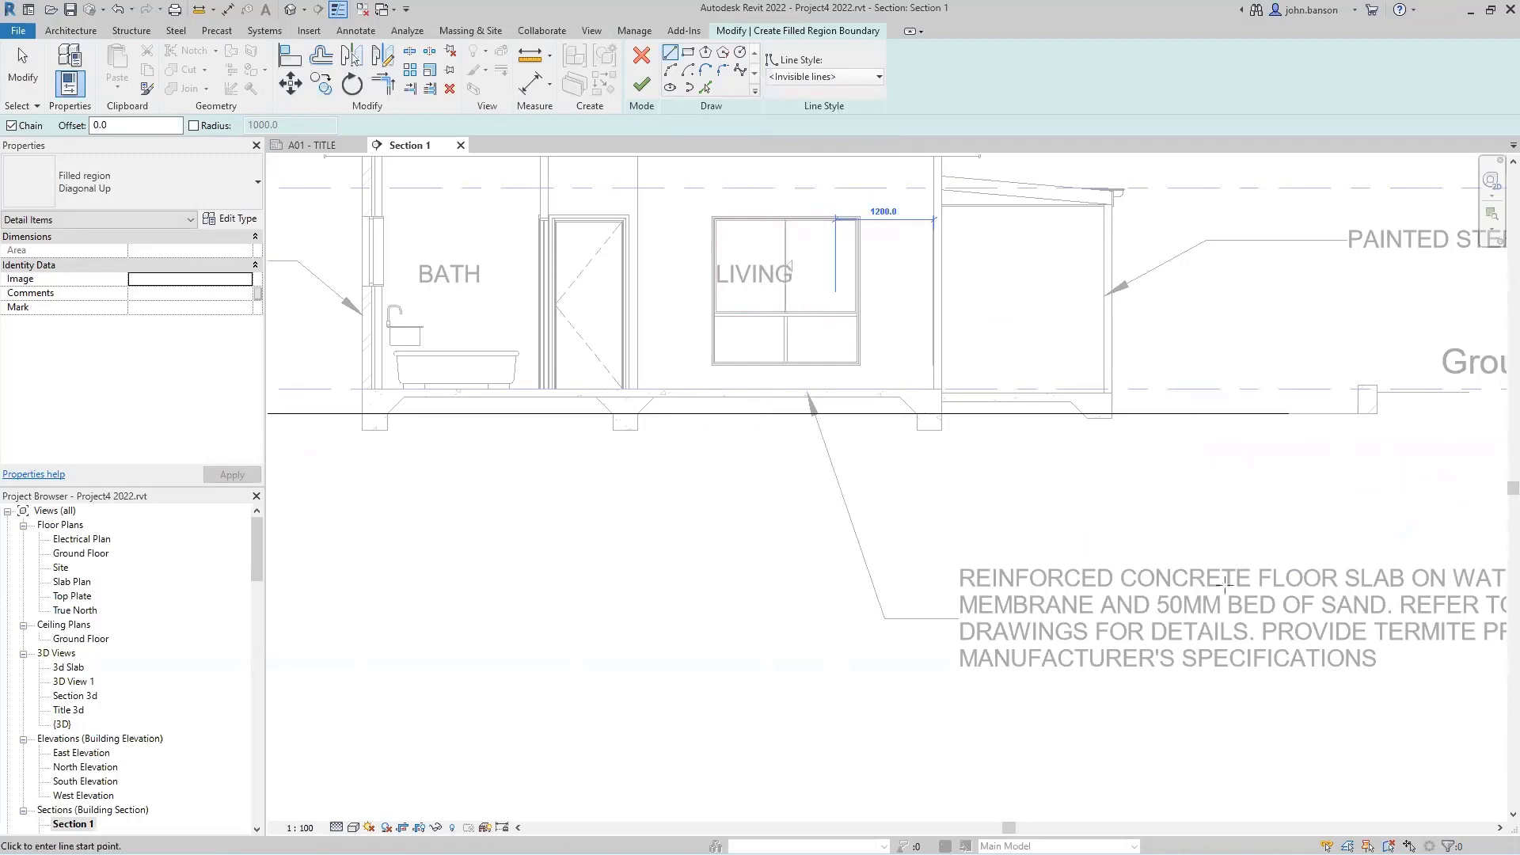
pyautogui.click(1289, 412)
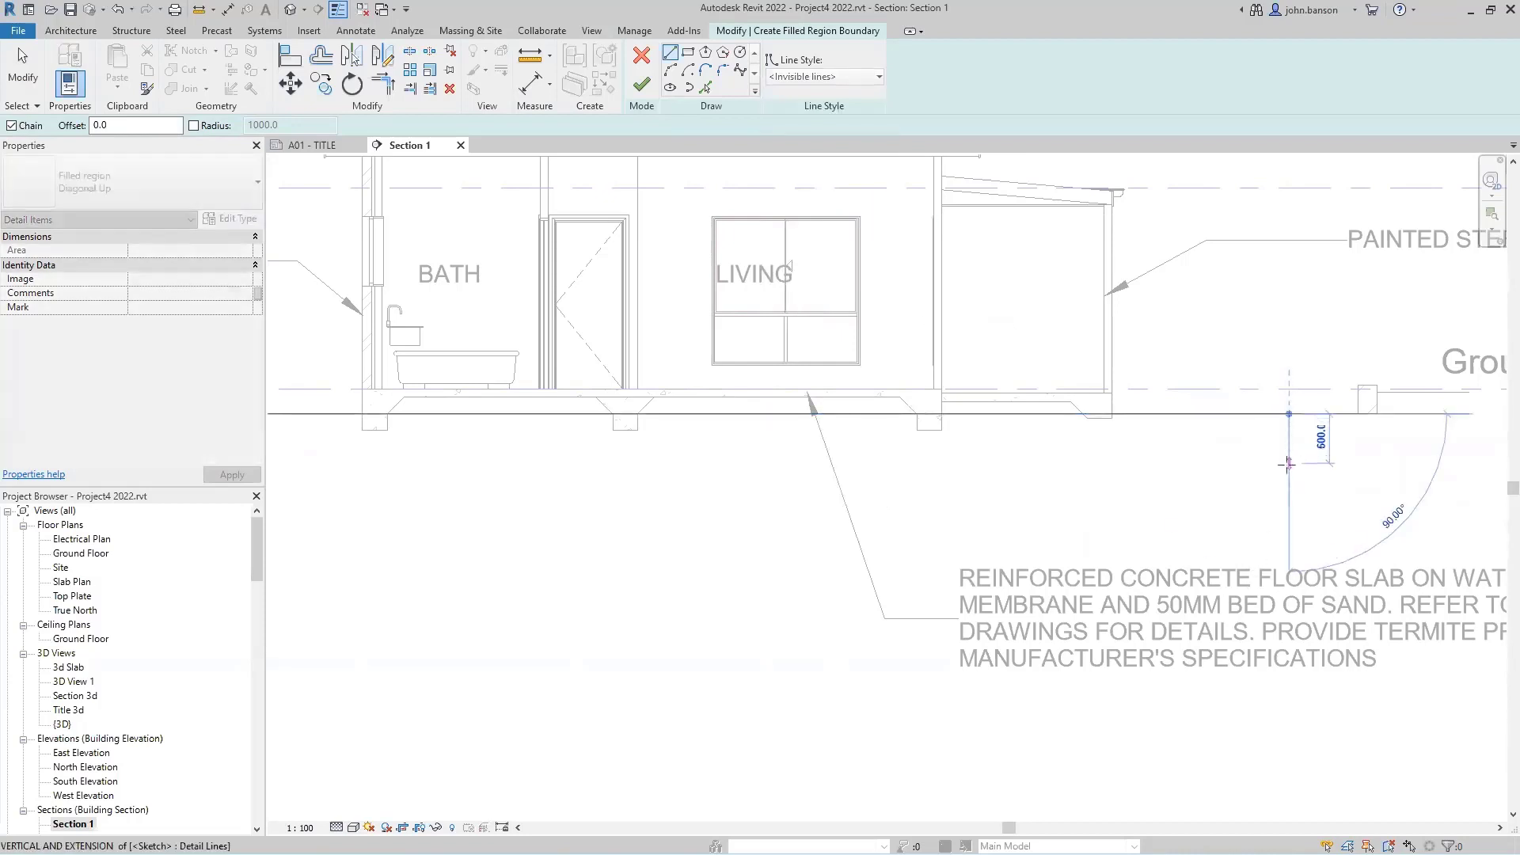
pyautogui.click(1291, 463)
pyautogui.moveTo(809, 468); pyautogui.dragTo(1232, 493, button='middle')
pyautogui.moveTo(573, 520); pyautogui.dragTo(557, 524, button='middle')
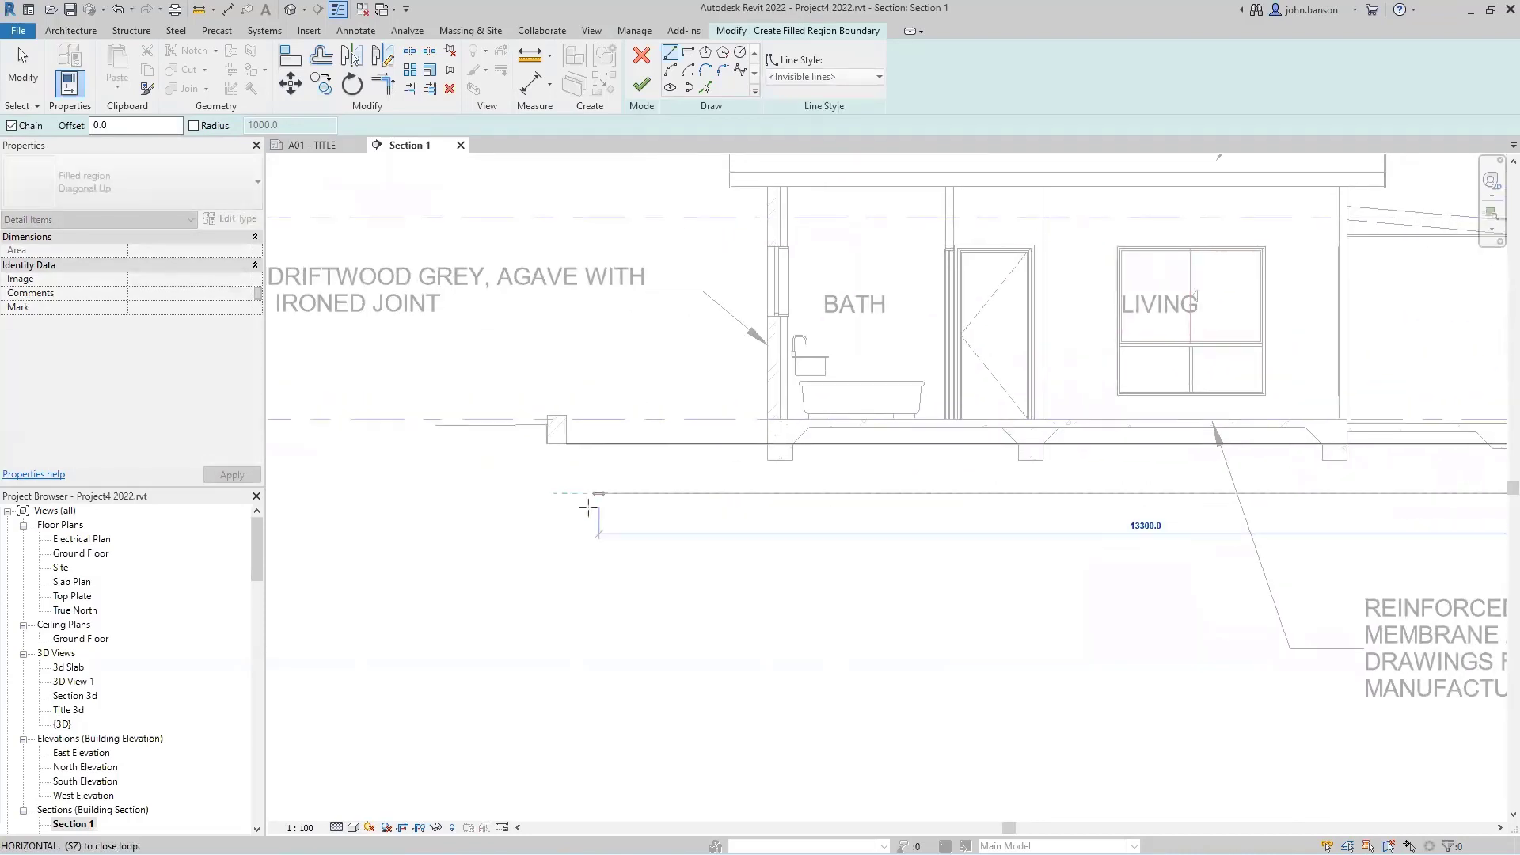
pyautogui.click(571, 498)
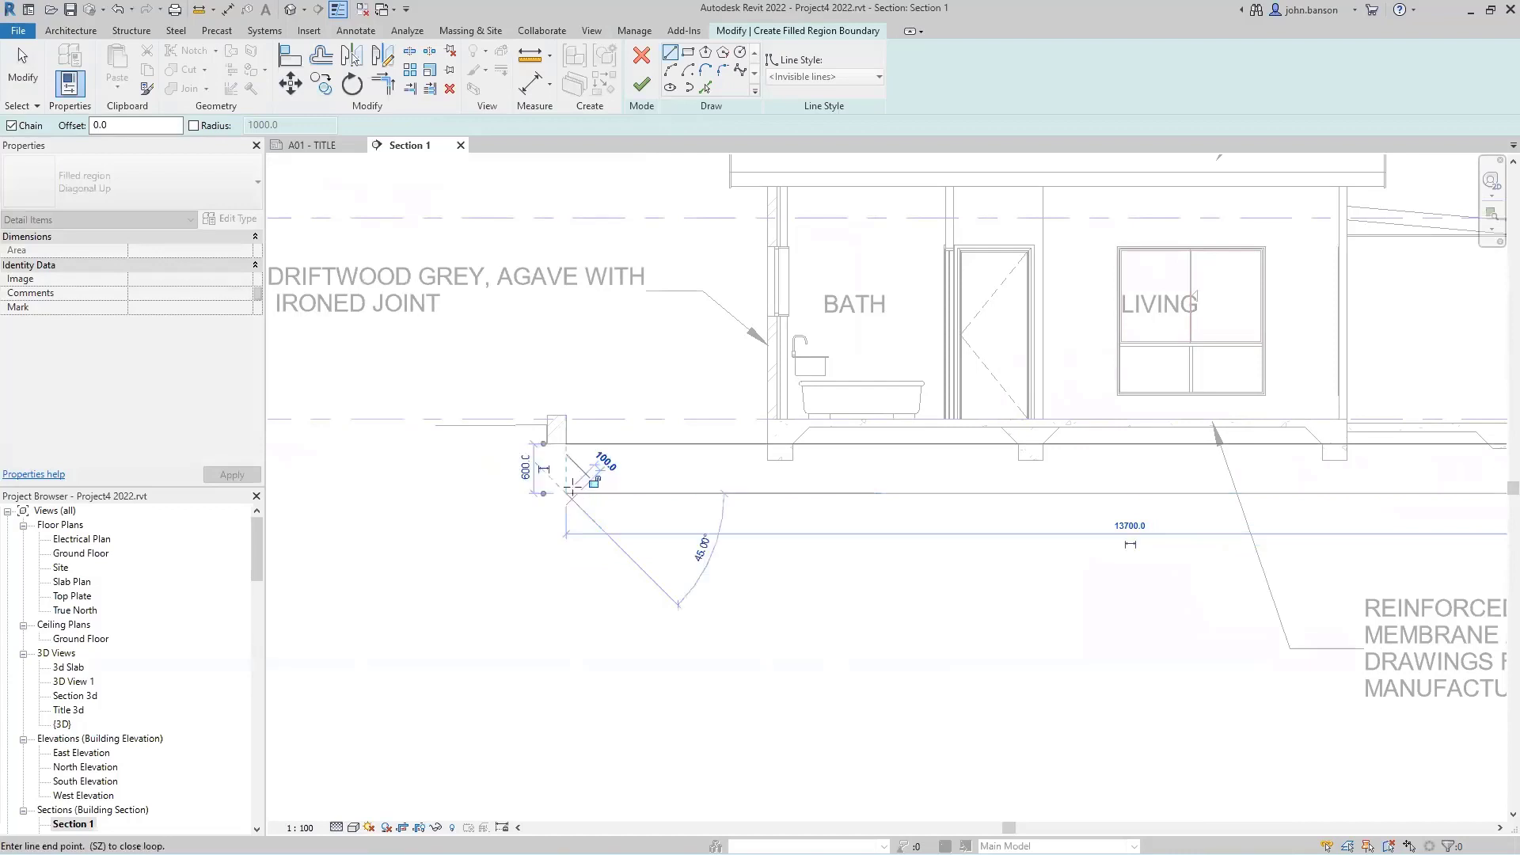
pyautogui.click(567, 444)
pyautogui.press('Escape')
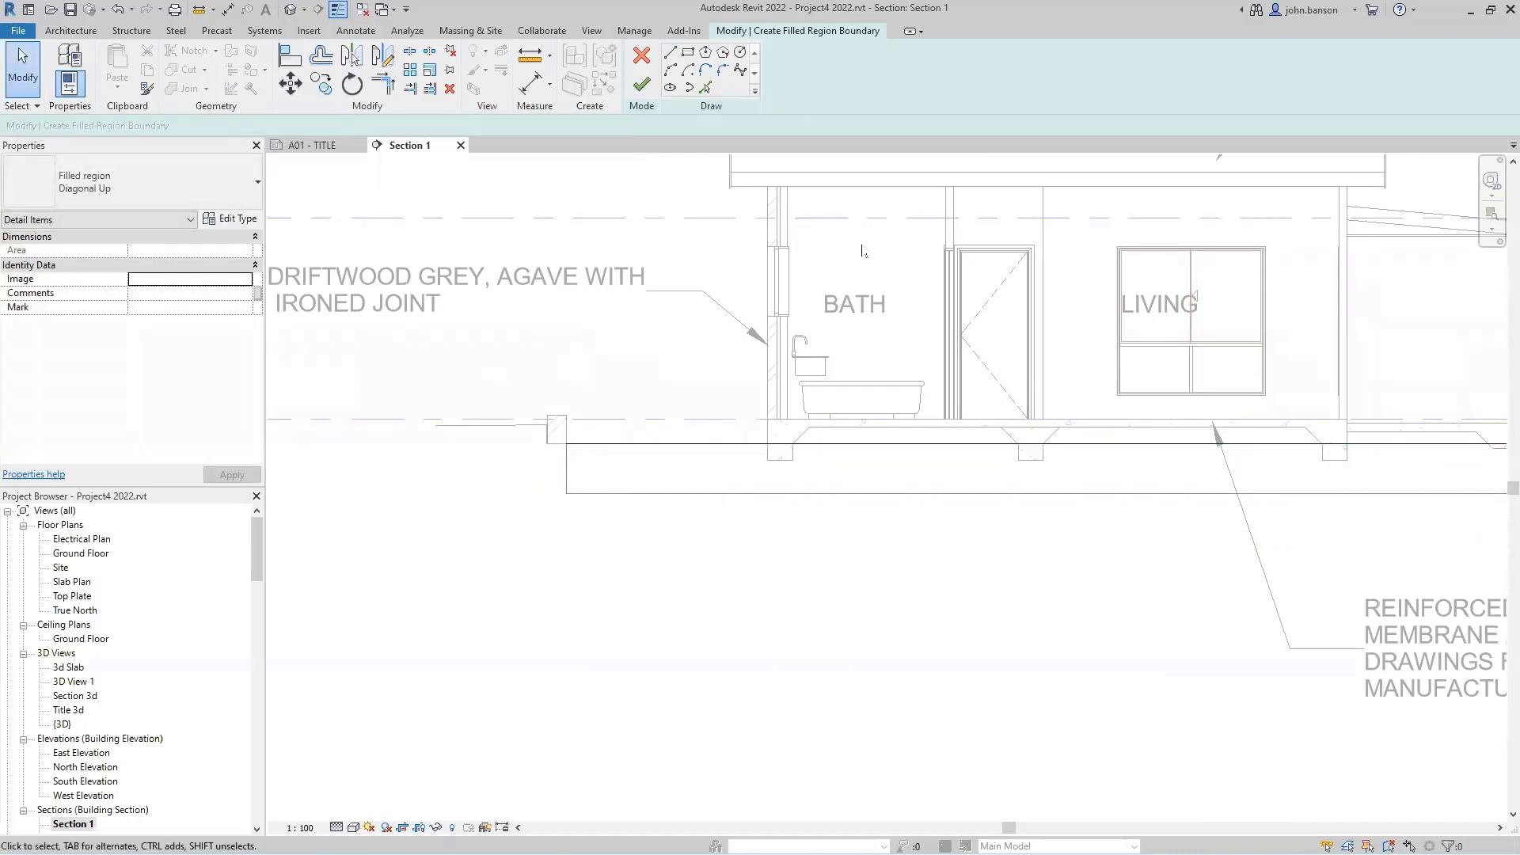
# Set the filled region type to EARTH, finish the sketch and check the hatch along its length.
pyautogui.click(198, 200)
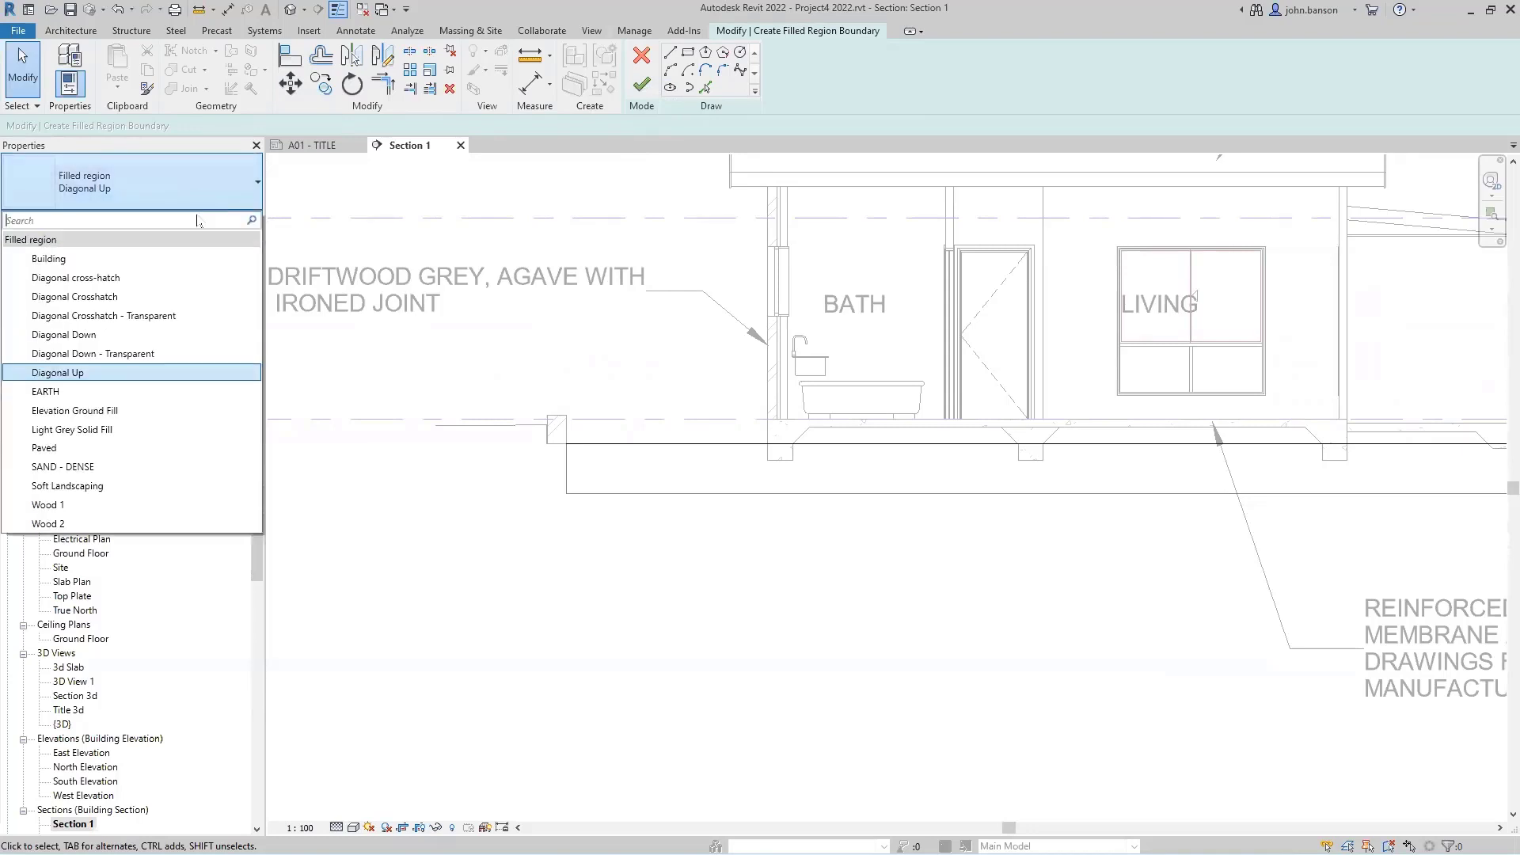
pyautogui.click(112, 392)
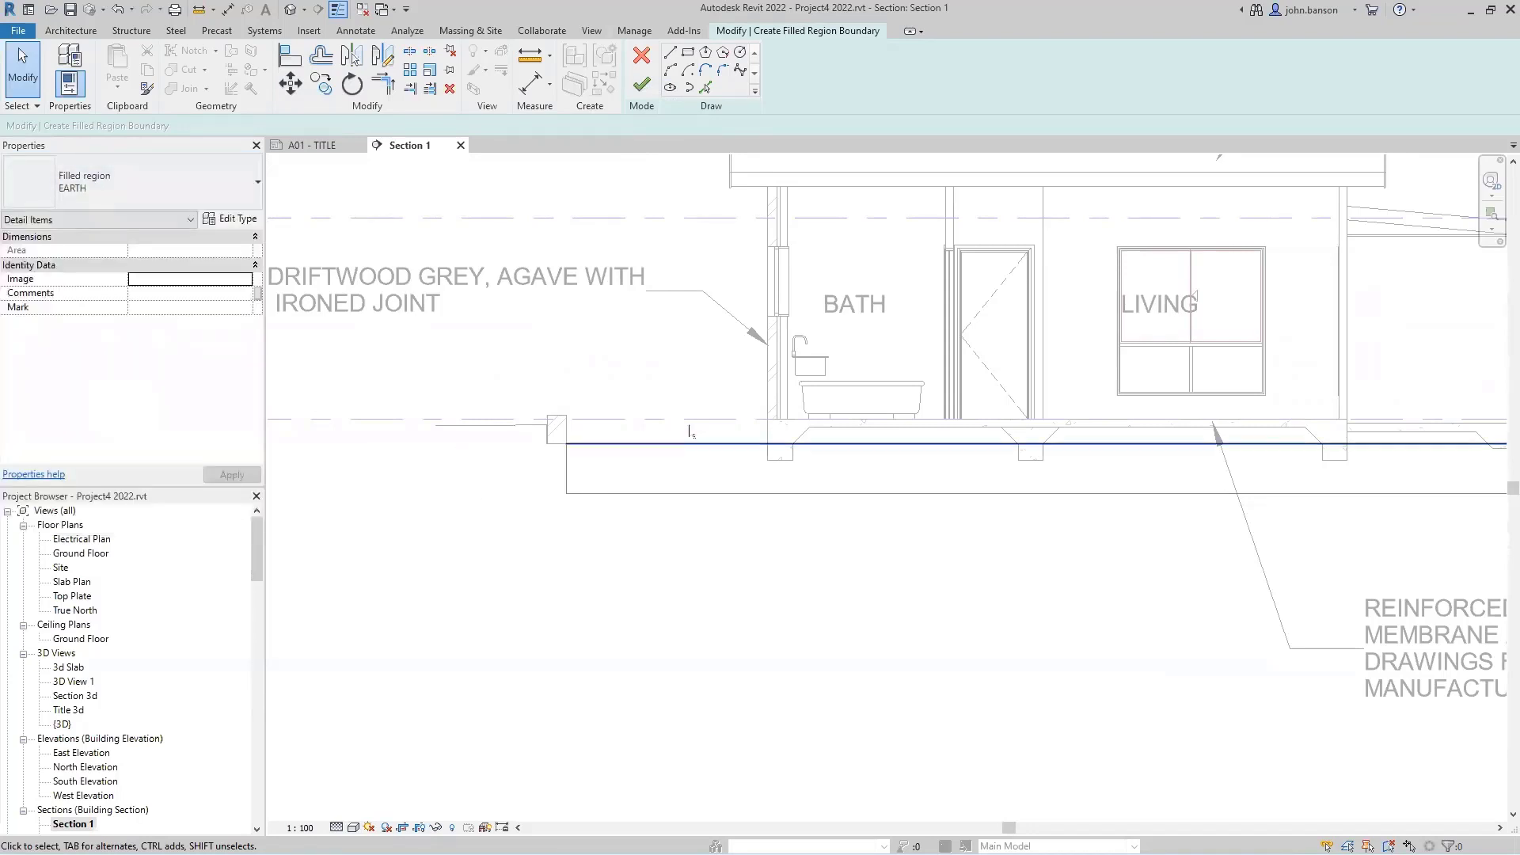
pyautogui.click(645, 85)
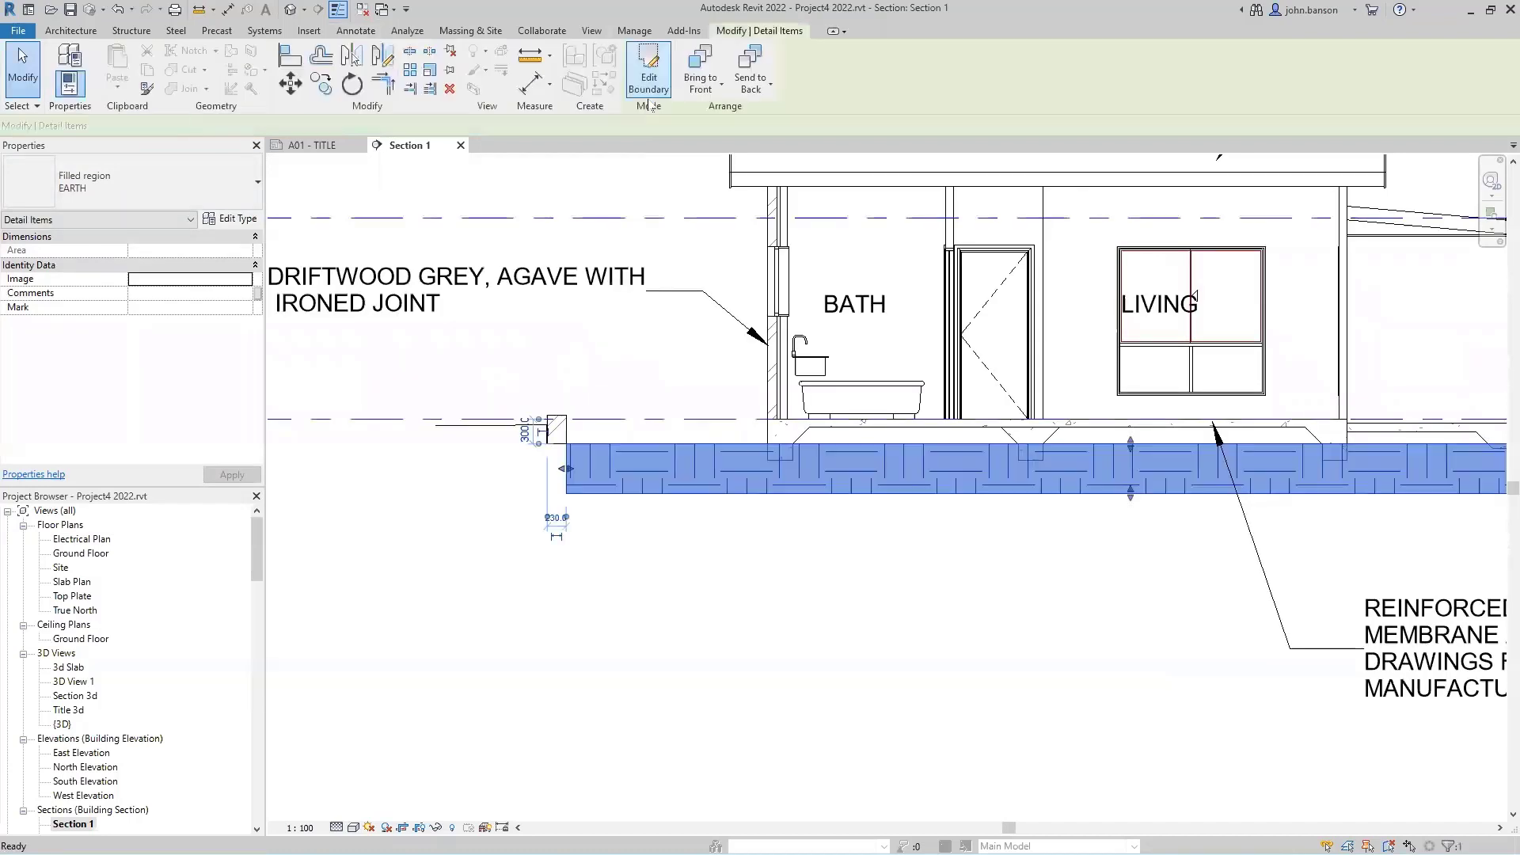
pyautogui.click(838, 620)
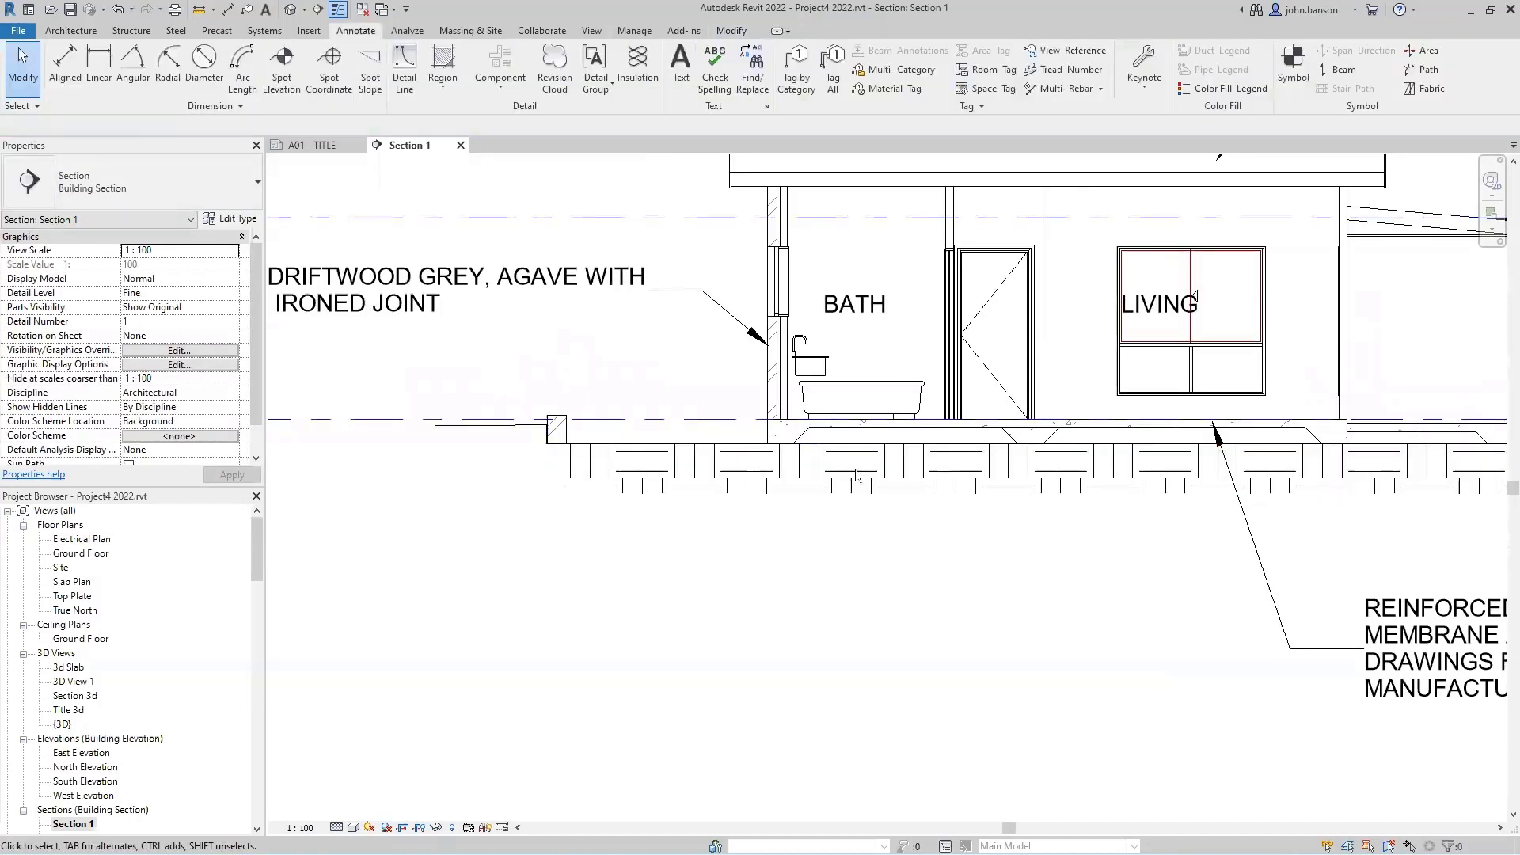
pyautogui.moveTo(910, 651); pyautogui.dragTo(475, 669, button='middle')
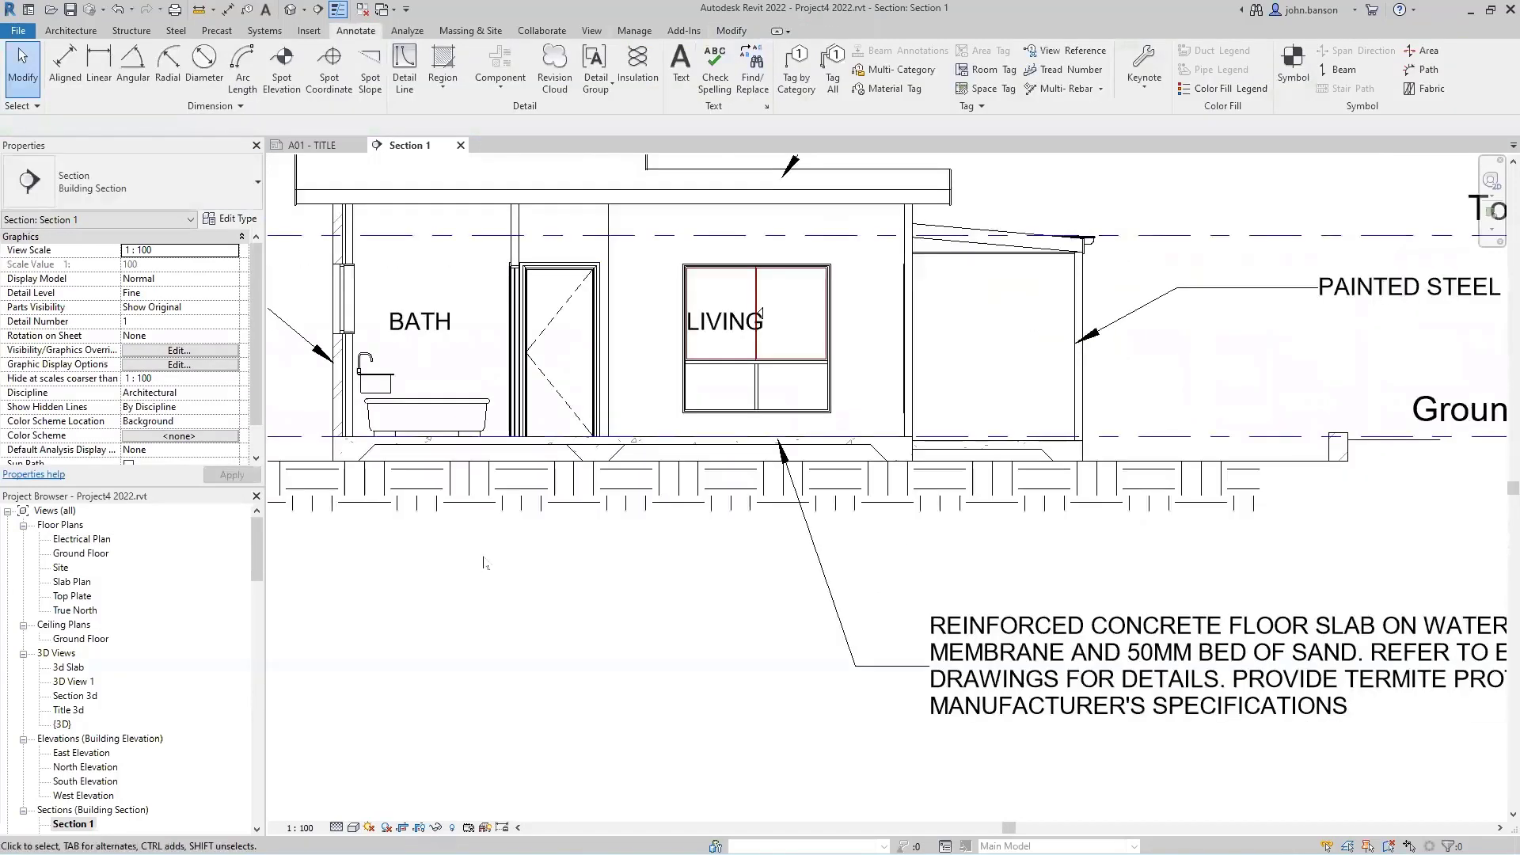
pyautogui.moveTo(485, 564); pyautogui.dragTo(809, 567, button='middle')
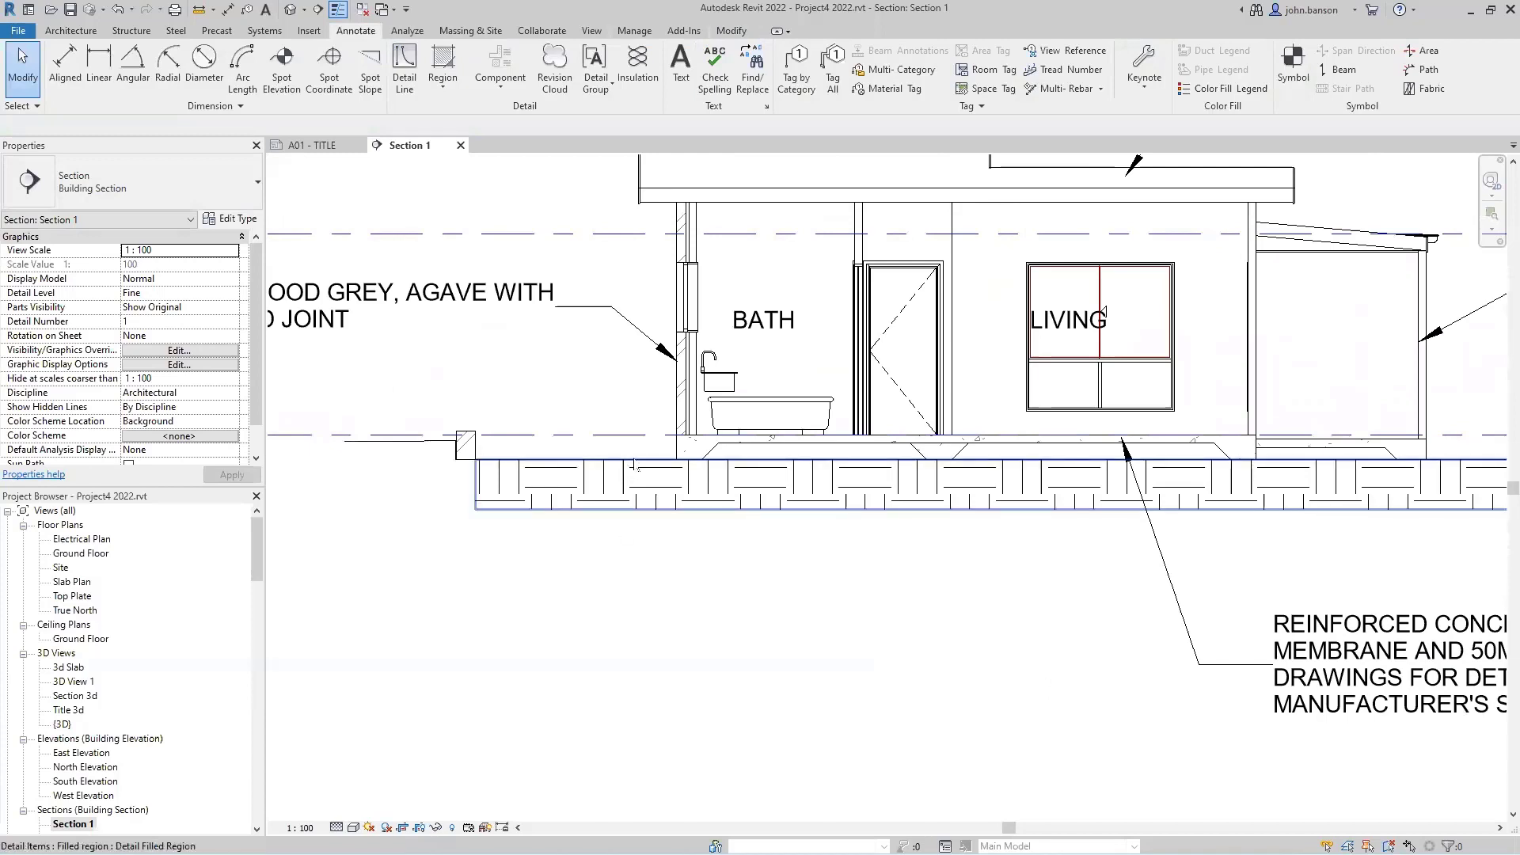
# Edit the EARTH region's boundary and shorten its upper line to end at the outer face of the bath's brick wall.
pyautogui.click(616, 485)
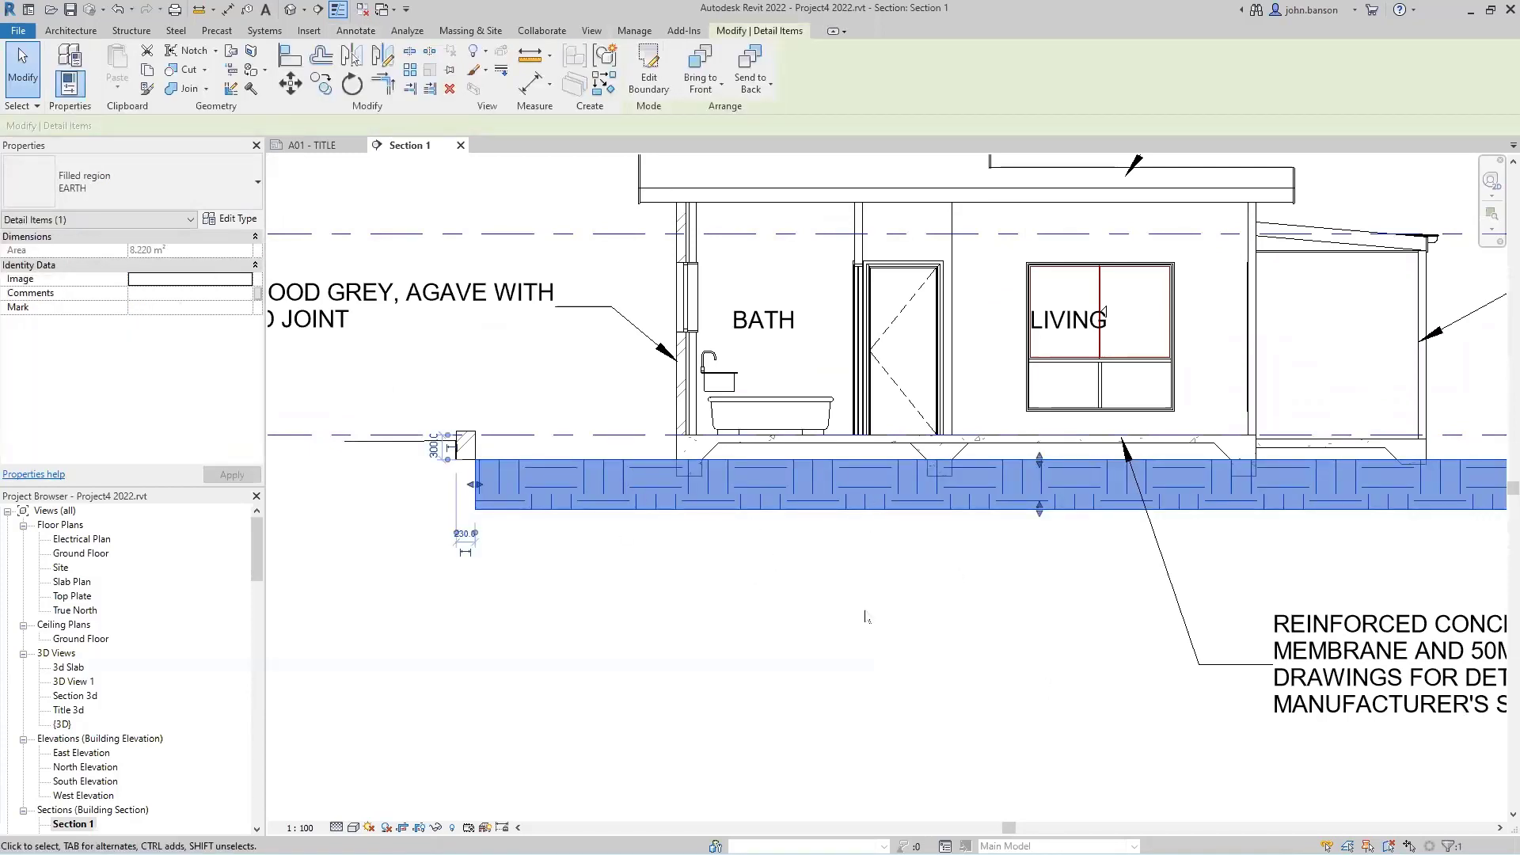
pyautogui.click(649, 75)
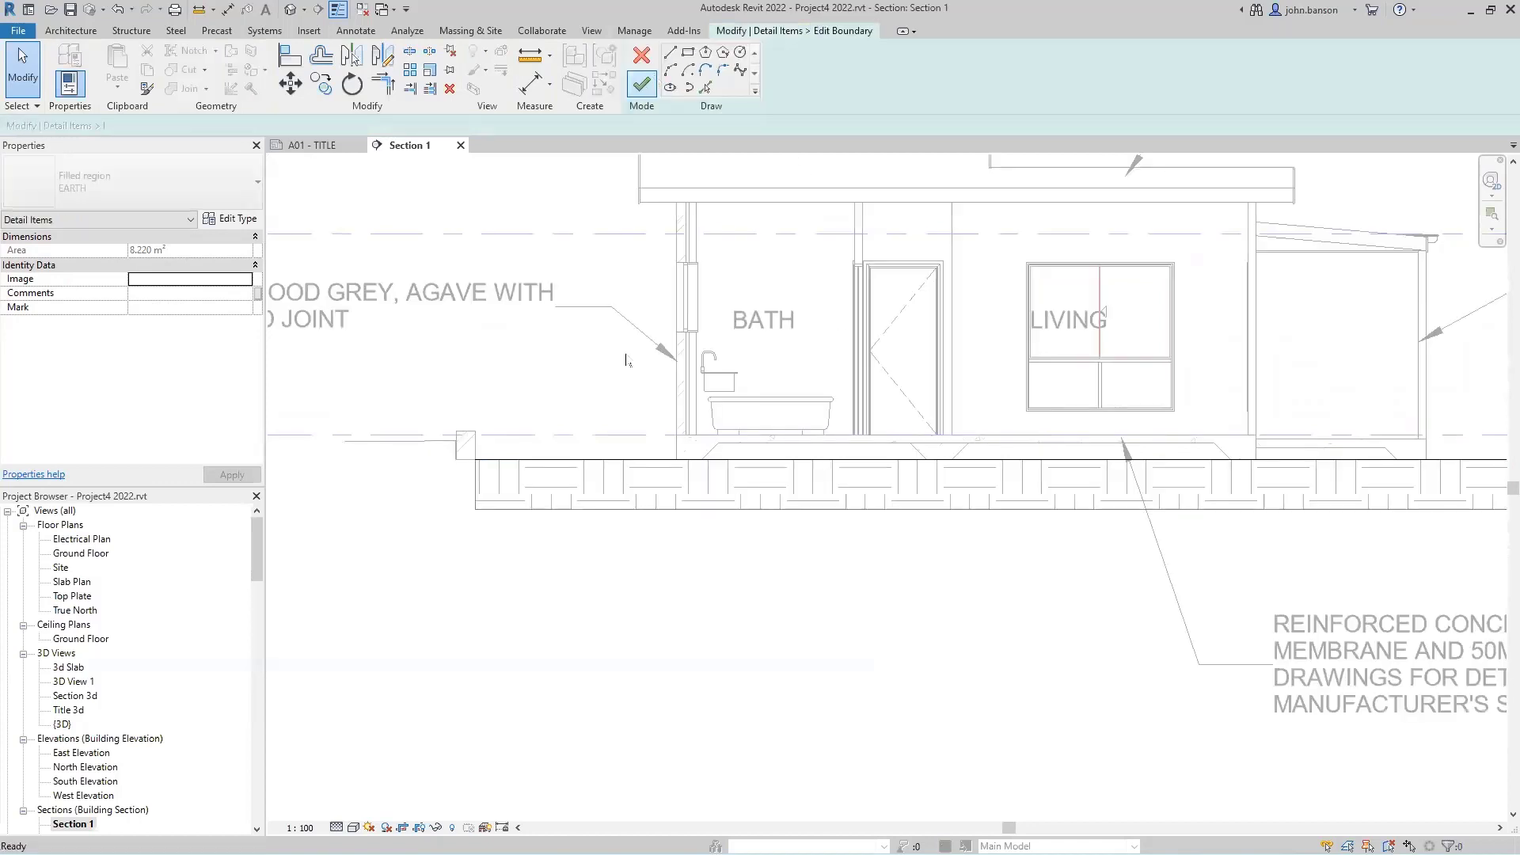
pyautogui.click(654, 460)
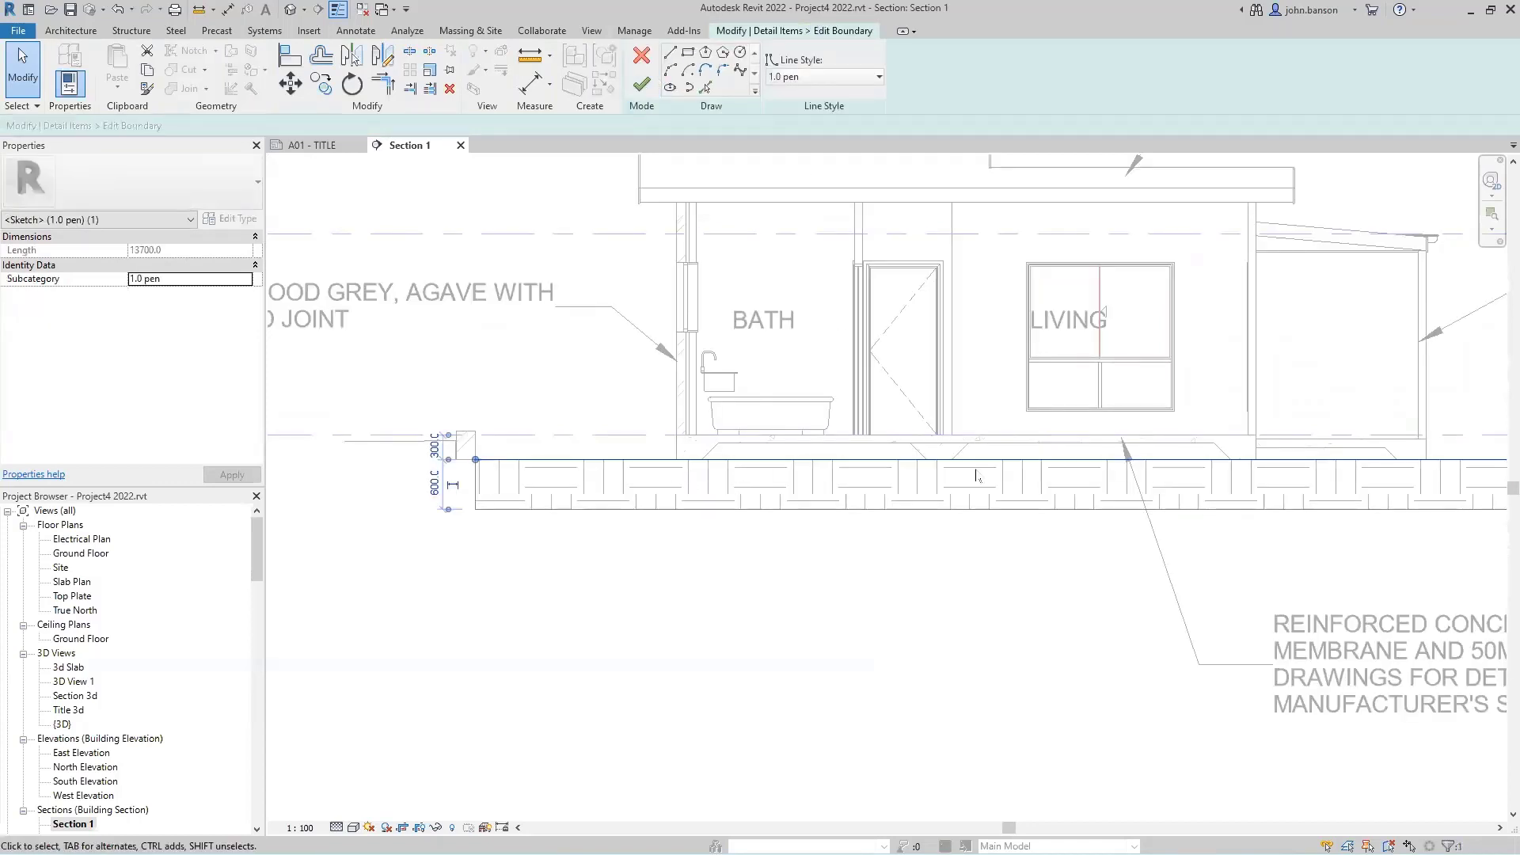
pyautogui.scroll(-1, 1072, 511)
pyautogui.moveTo(1072, 511); pyautogui.dragTo(937, 548, button='middle')
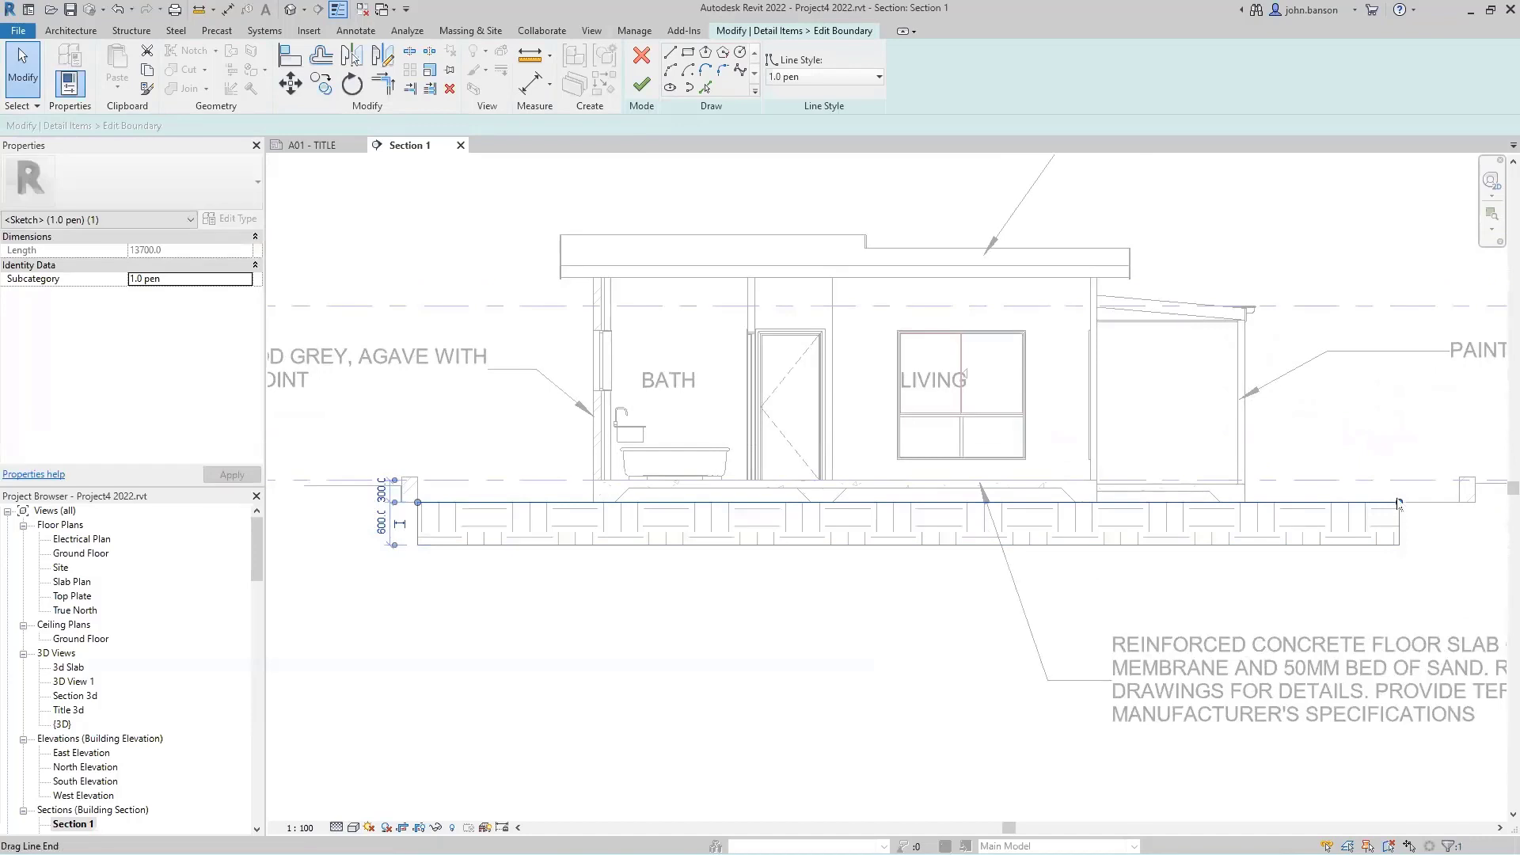
pyautogui.moveTo(1399, 502); pyautogui.dragTo(594, 502)
pyautogui.click(651, 587)
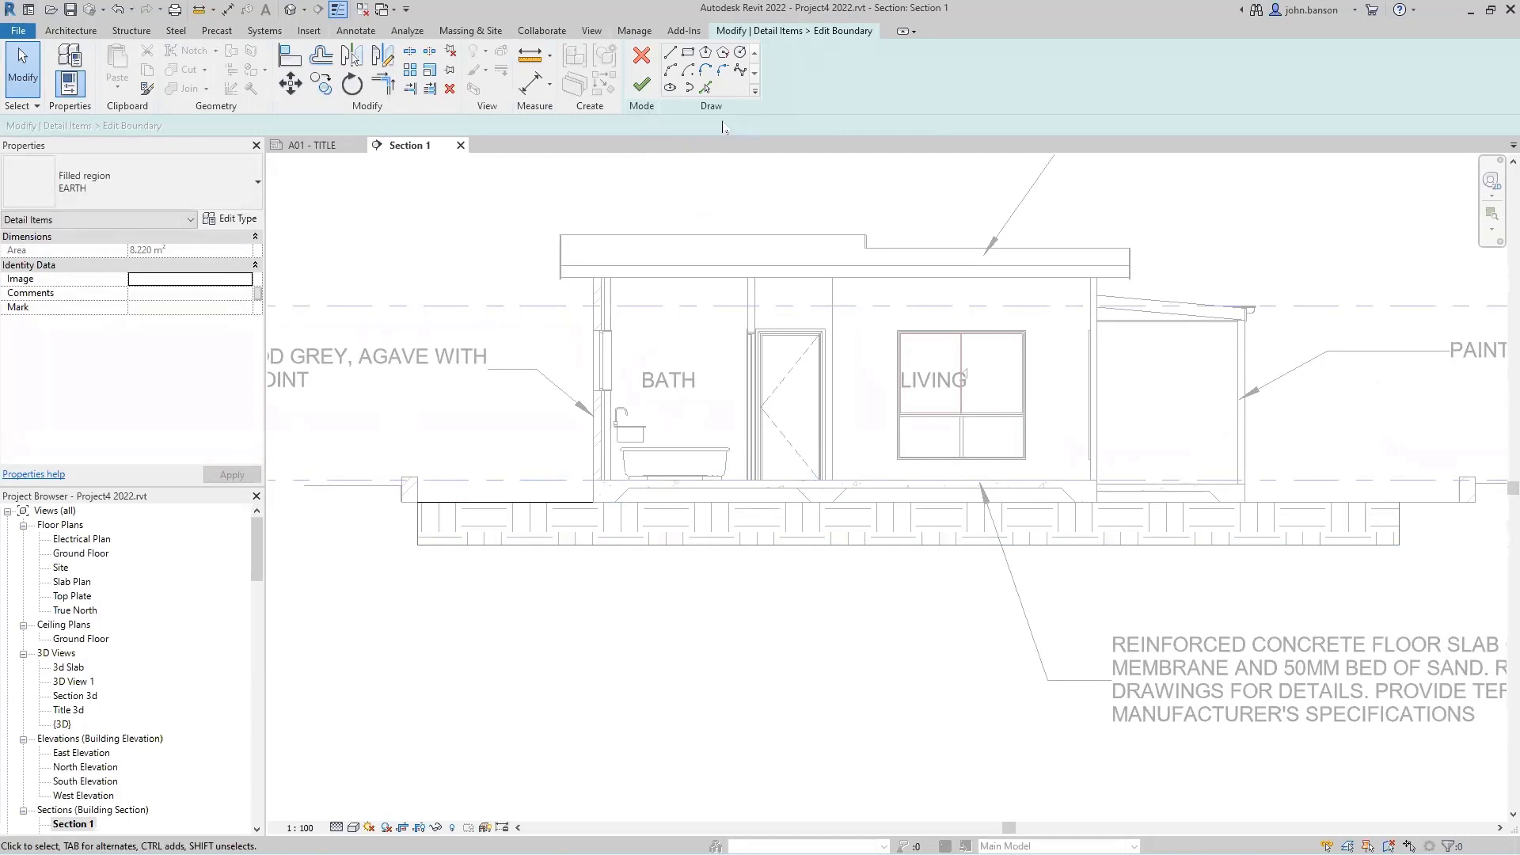
pyautogui.click(705, 87)
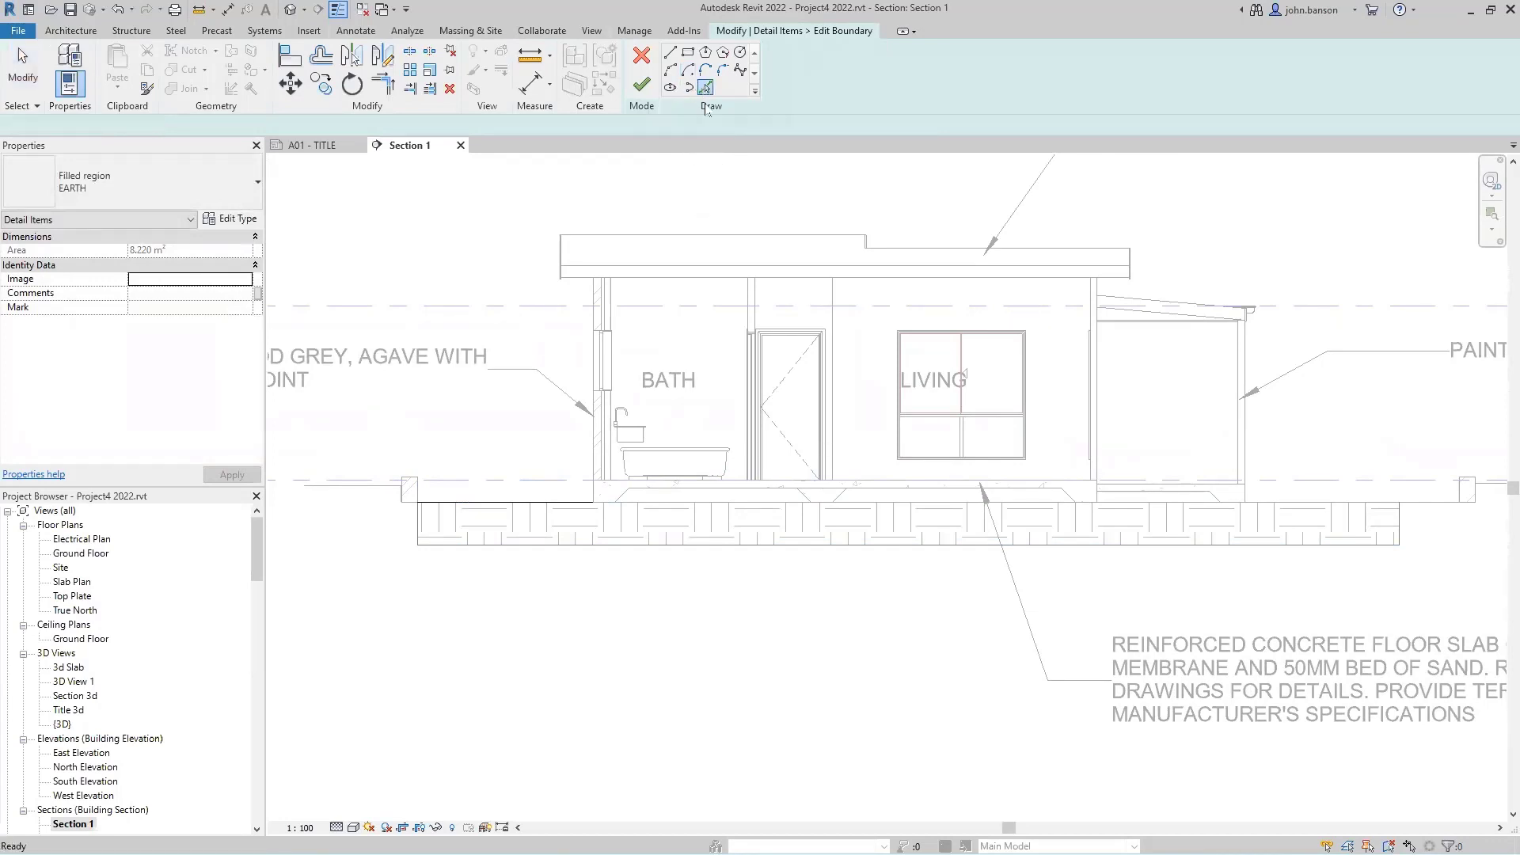
pyautogui.click(803, 77)
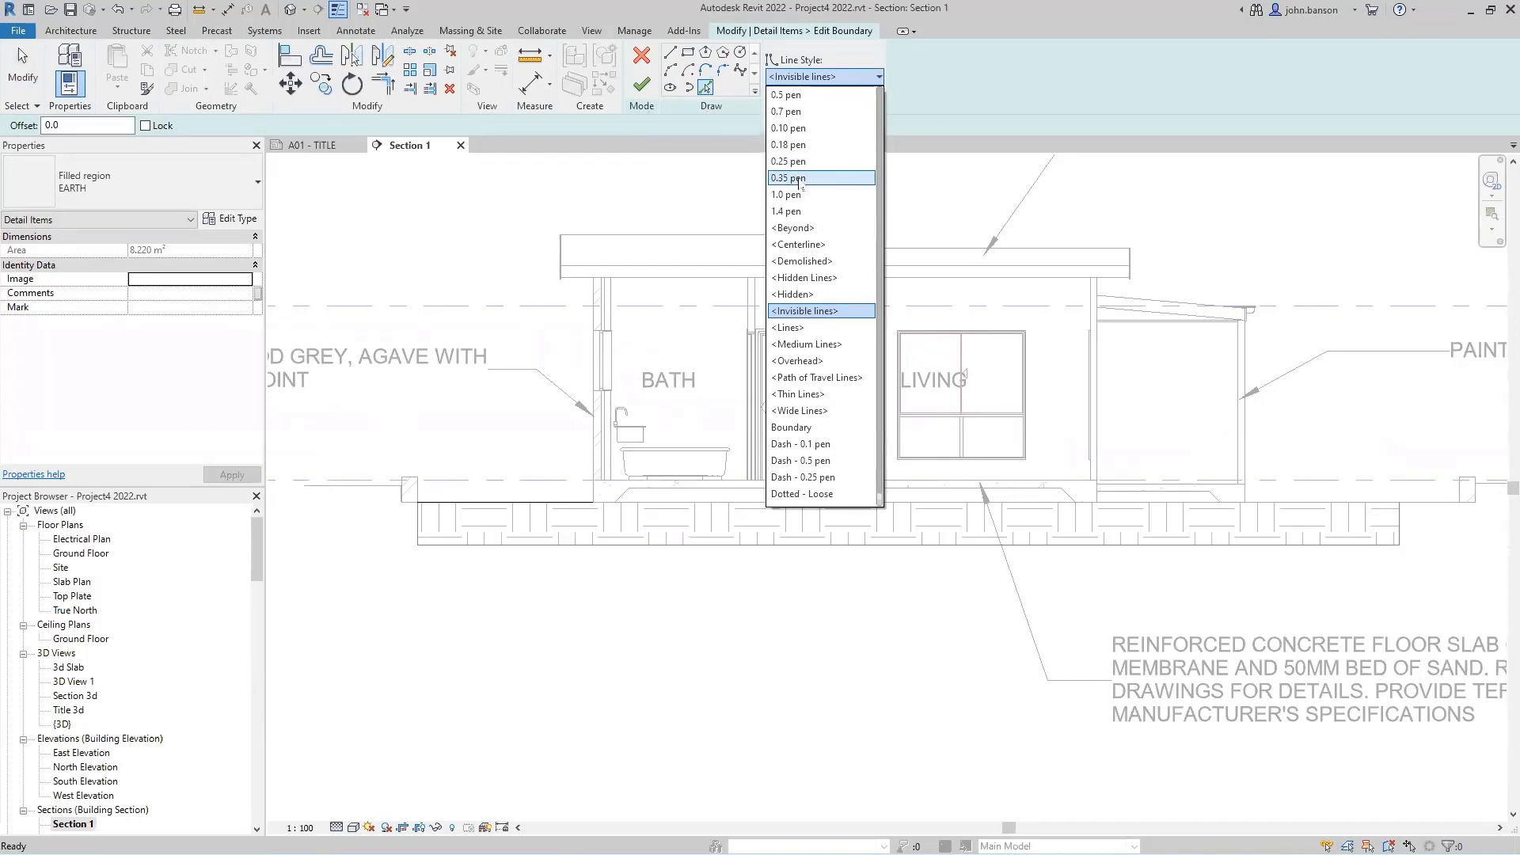
pyautogui.click(798, 177)
pyautogui.scroll(3, 635, 591)
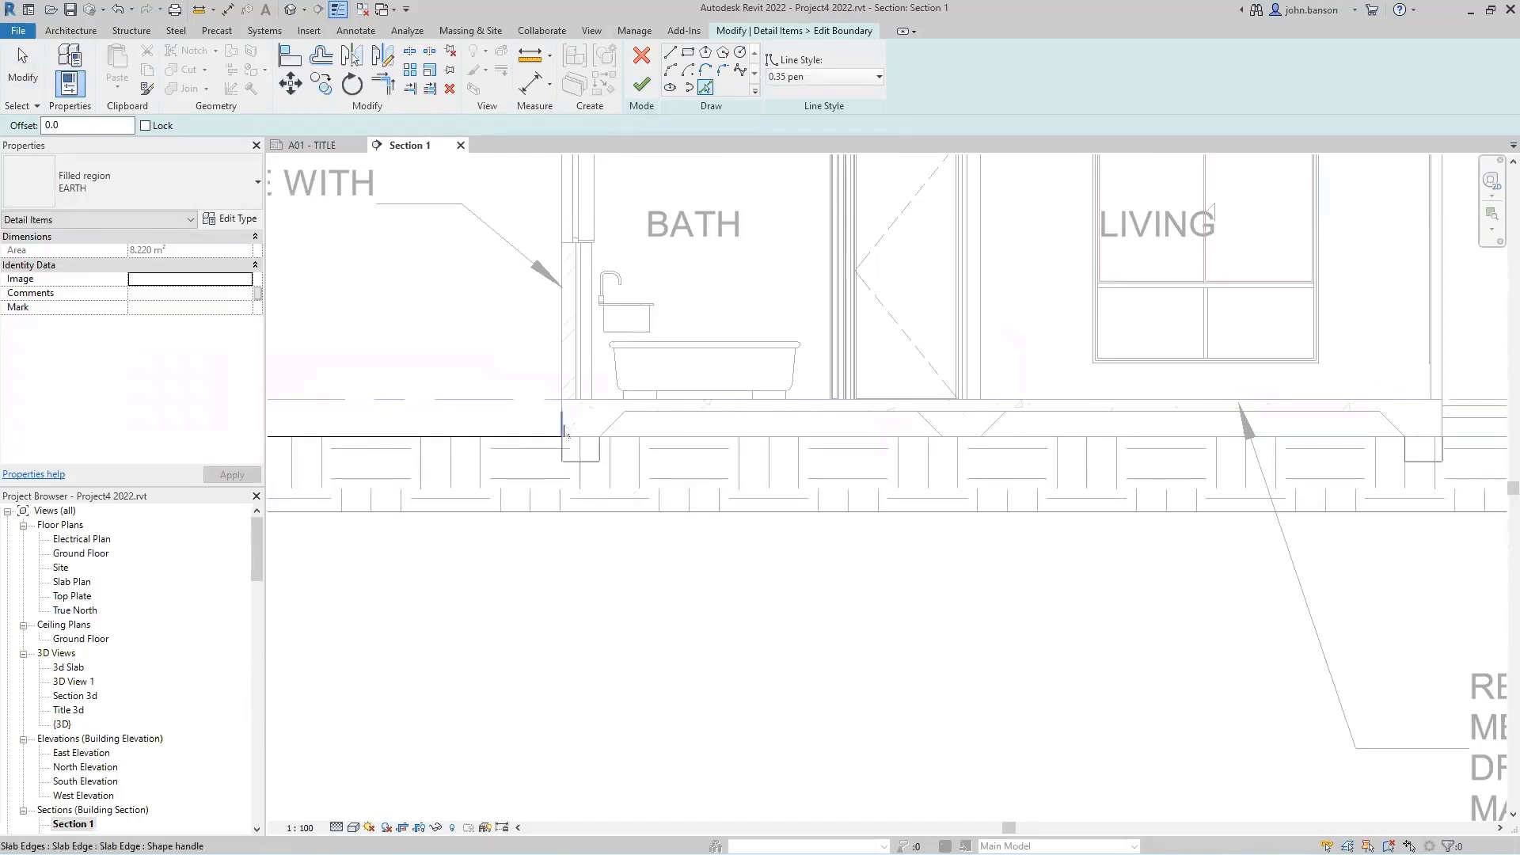
pyautogui.press('Escape')
pyautogui.press('Escape')
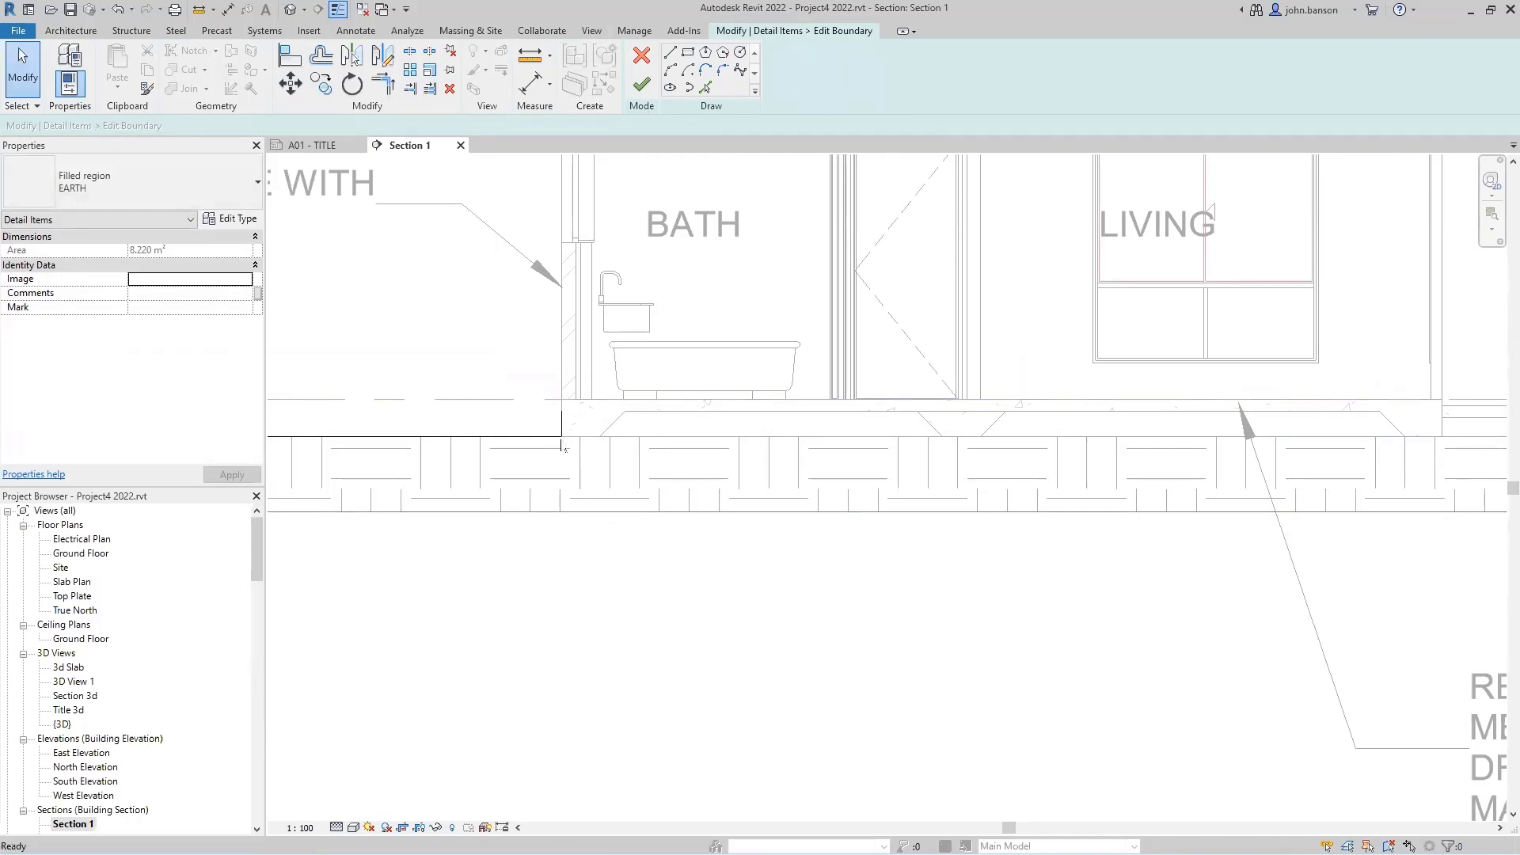
pyautogui.click(540, 438)
pyautogui.scroll(-2, 678, 232)
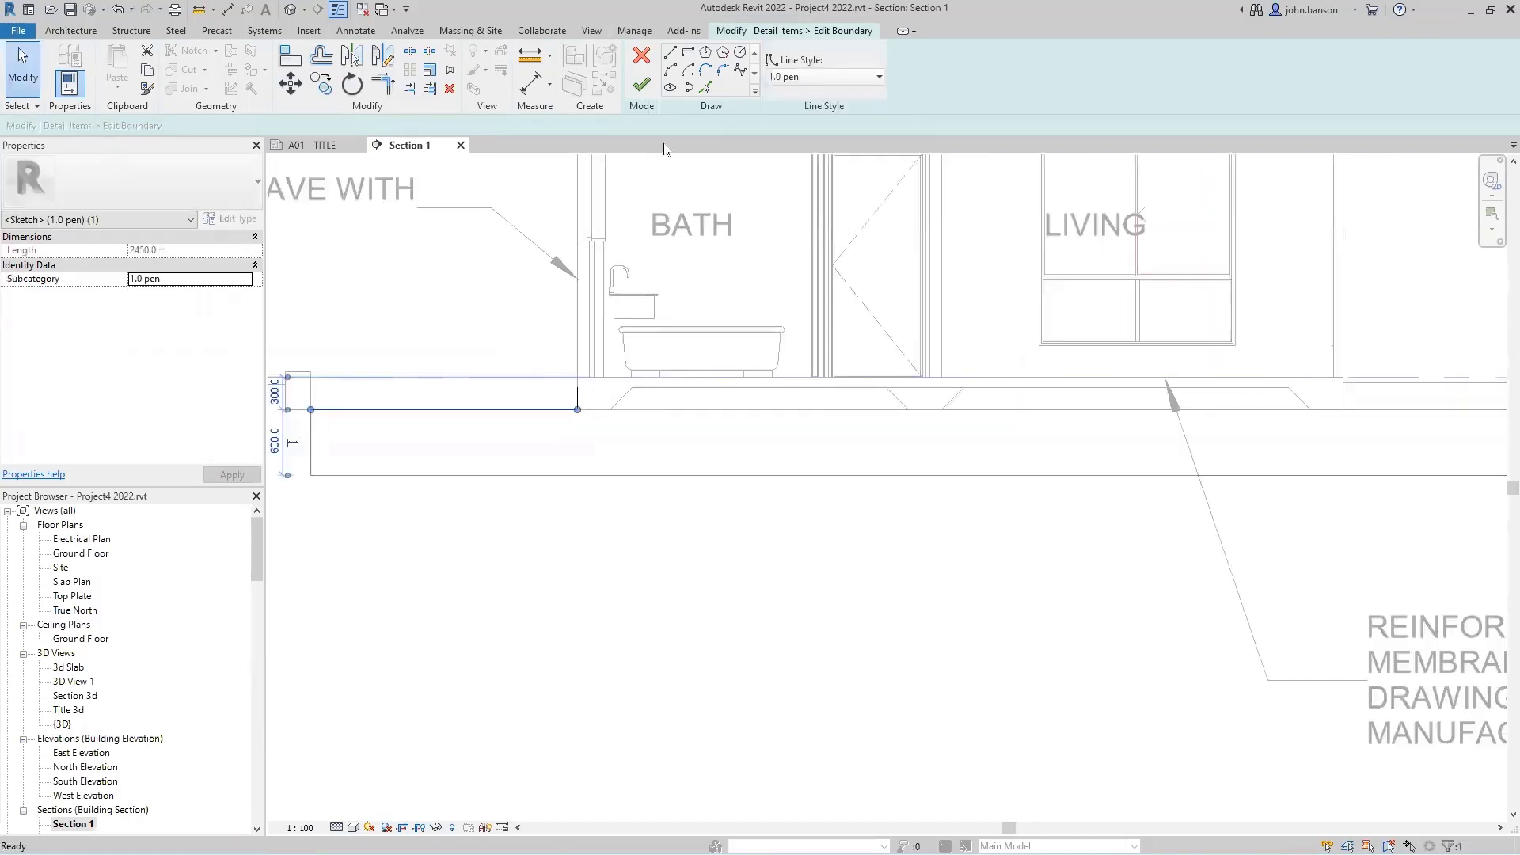
# Discard the boundary edits and delete the EARTH filled region below the house.
pyautogui.click(640, 64)
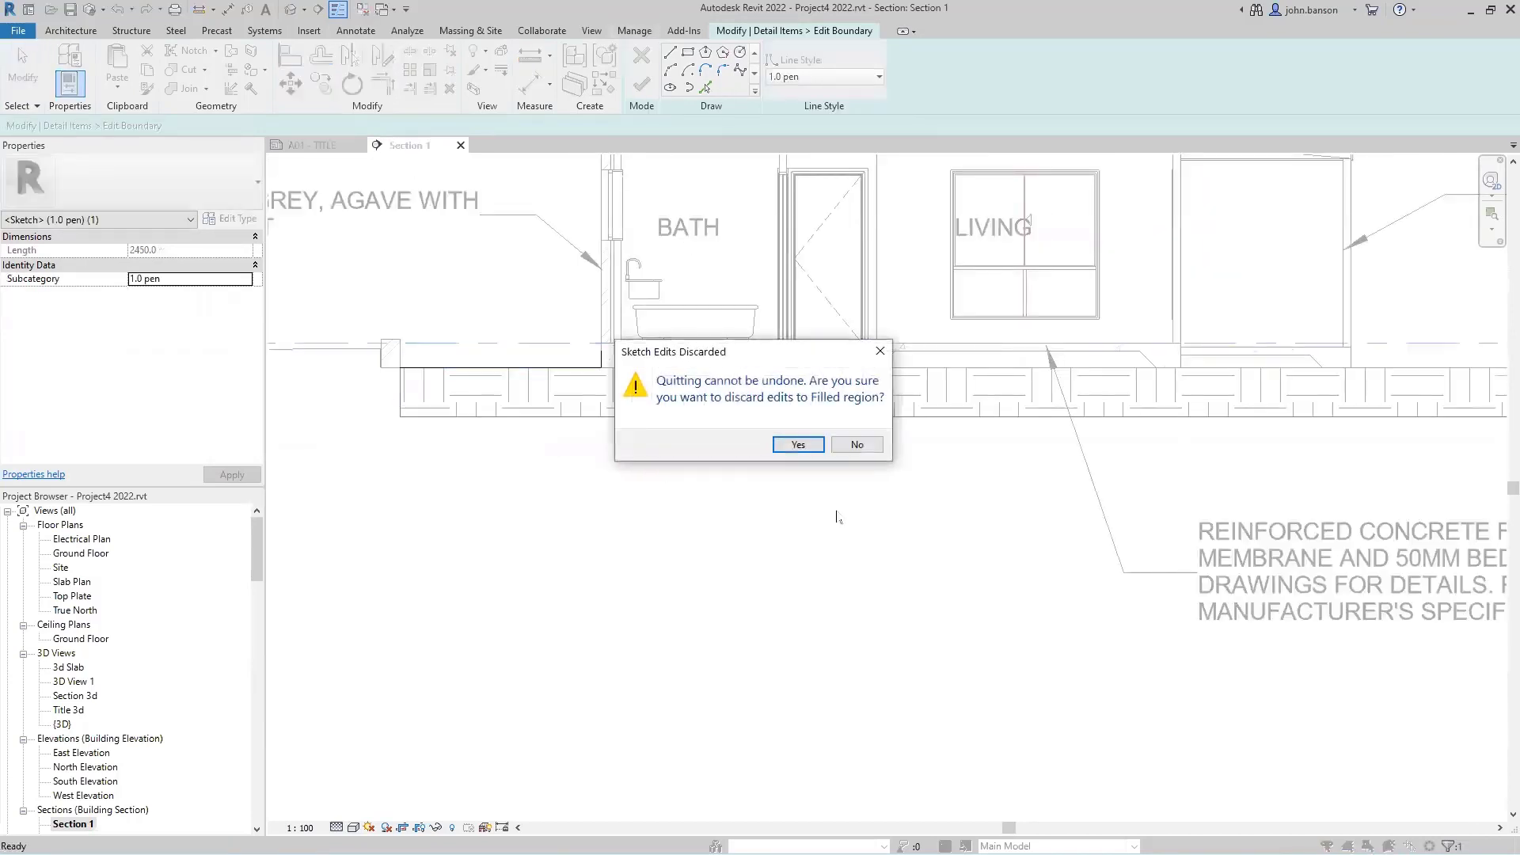
pyautogui.click(798, 445)
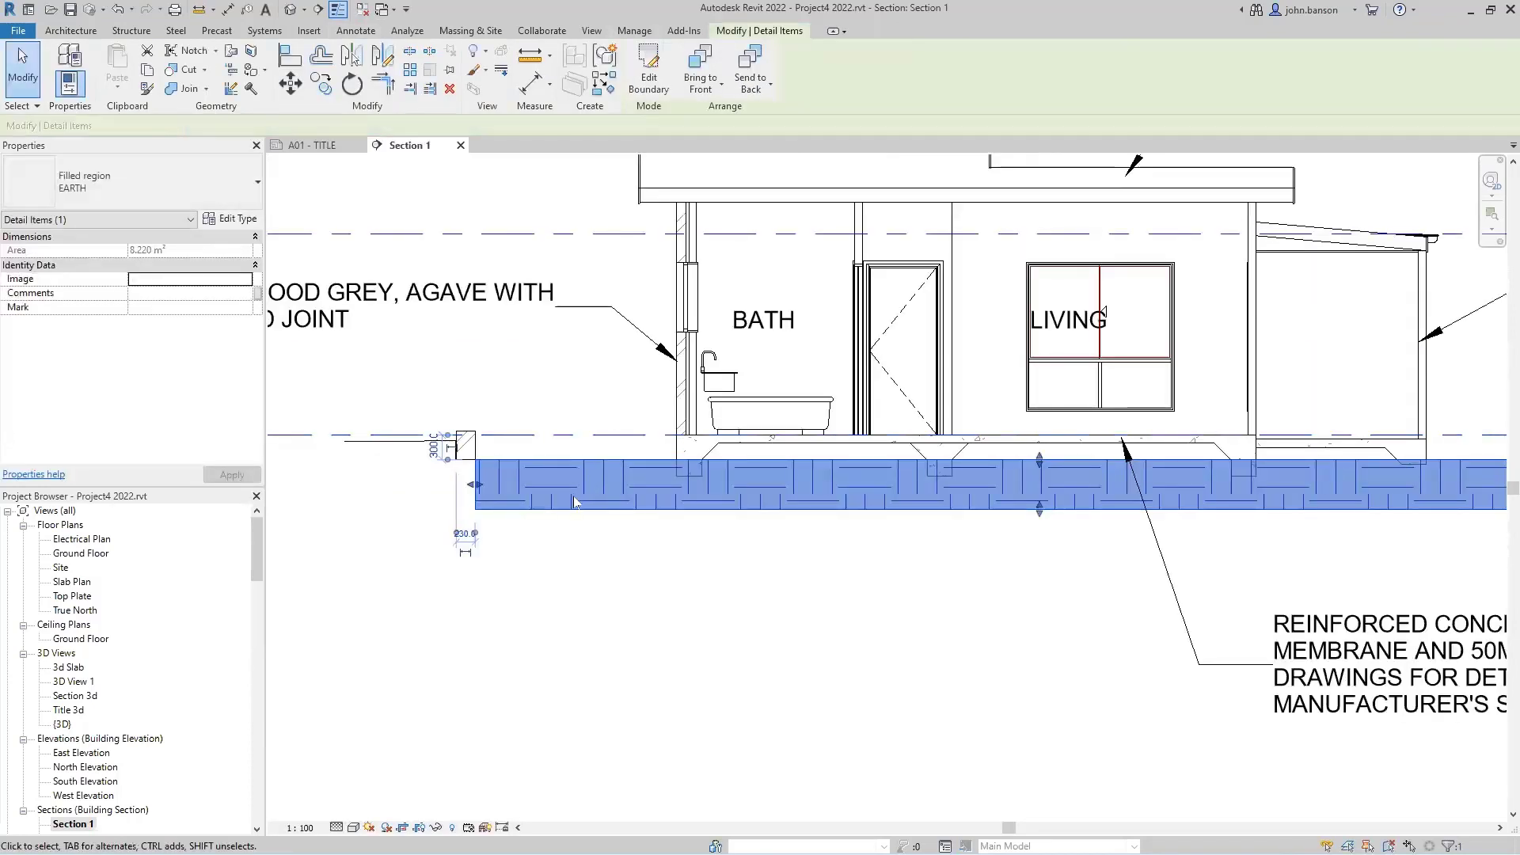
pyautogui.press('Delete')
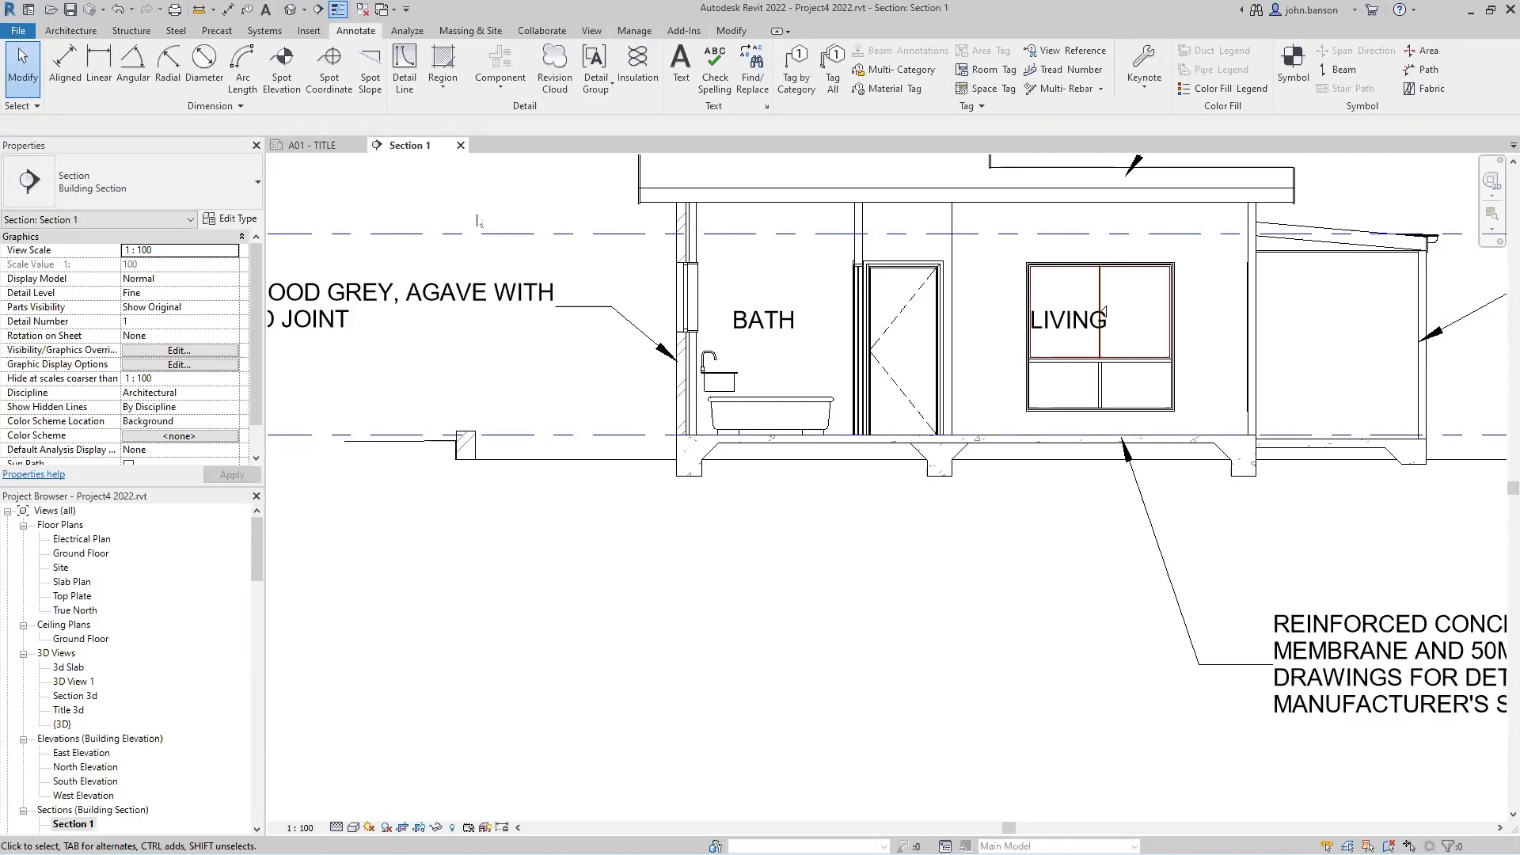
# Start a new EARTH filled region and draw a 0.10 pen line along the ground from the bath-side footing past the retaining wall.
pyautogui.click(443, 93)
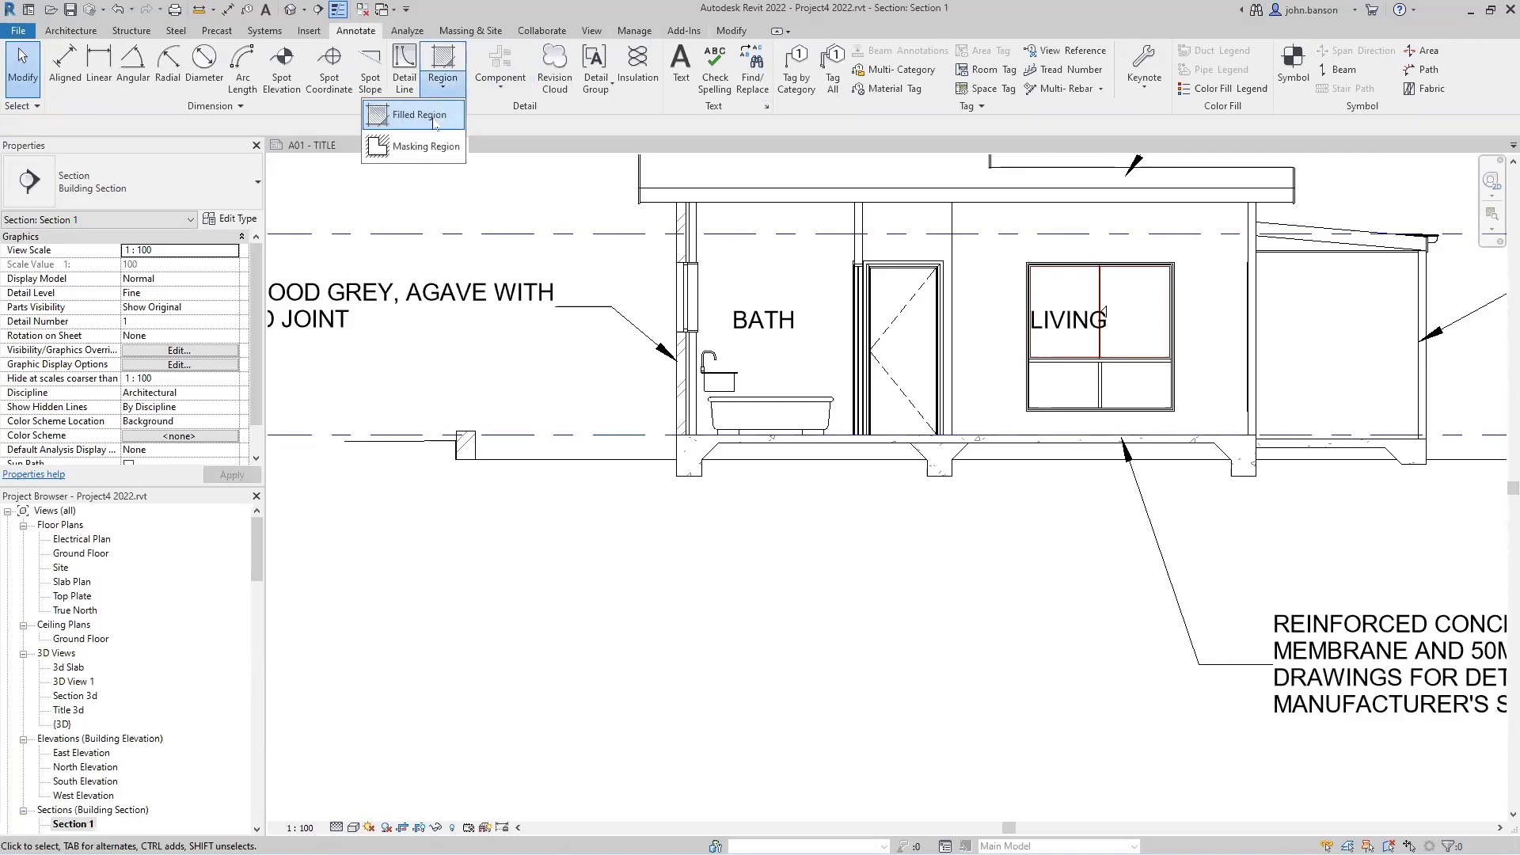
pyautogui.click(435, 117)
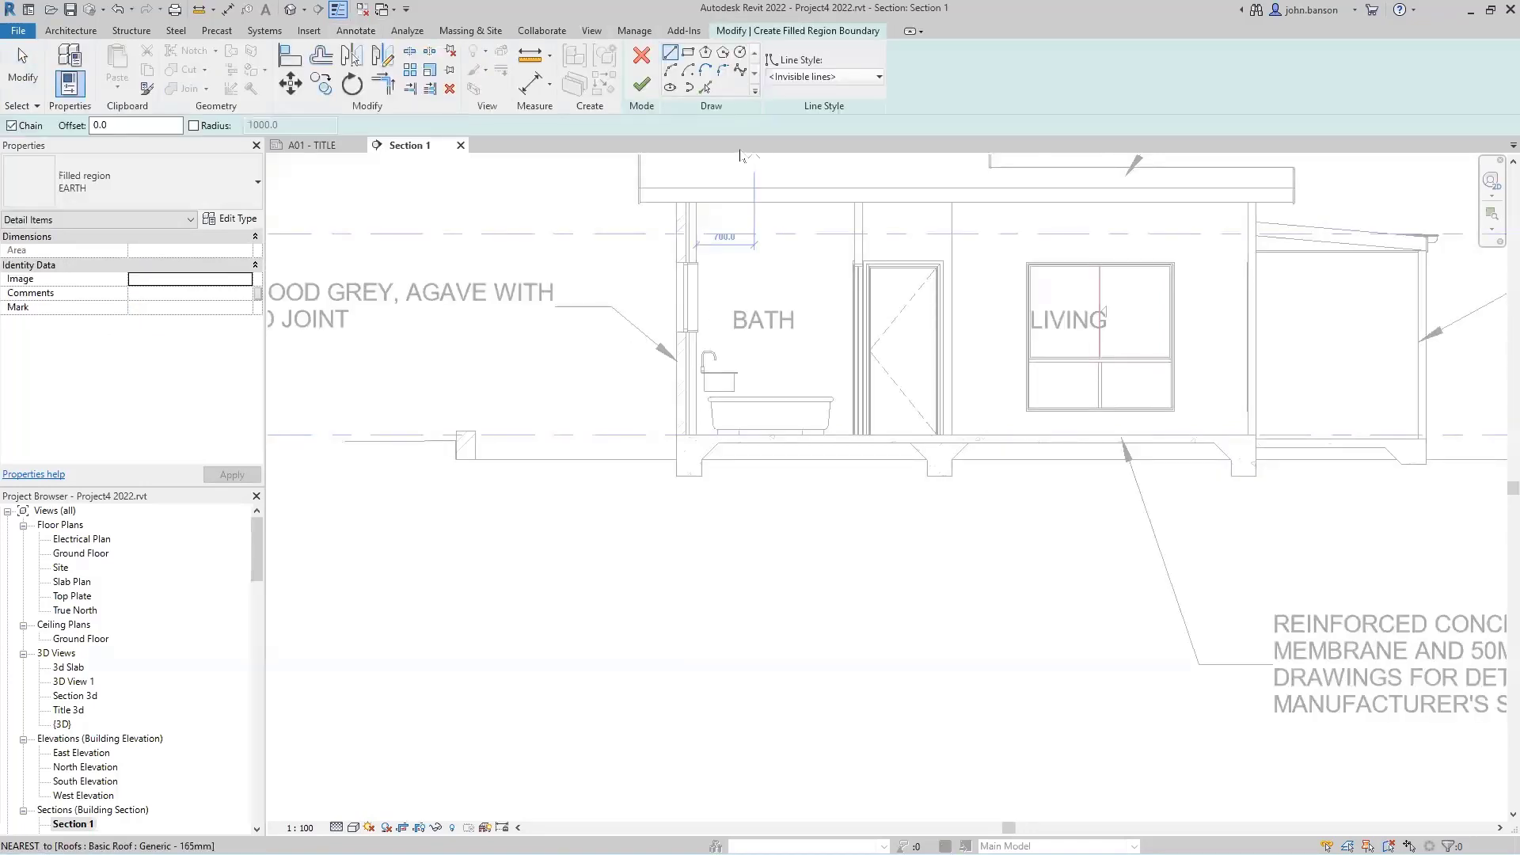
pyautogui.click(815, 77)
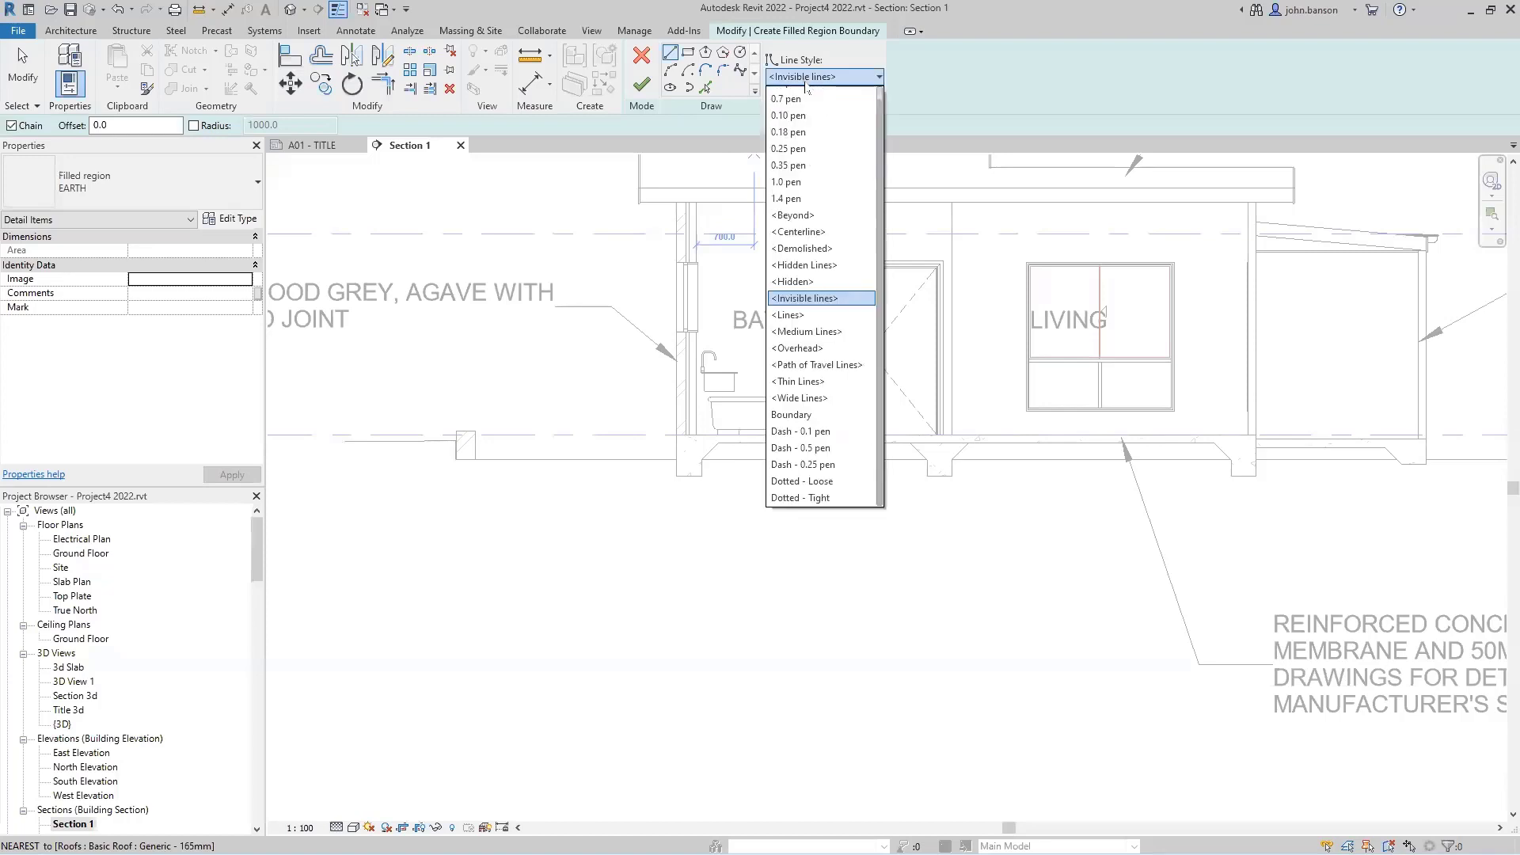
pyautogui.click(792, 128)
pyautogui.scroll(2, 679, 463)
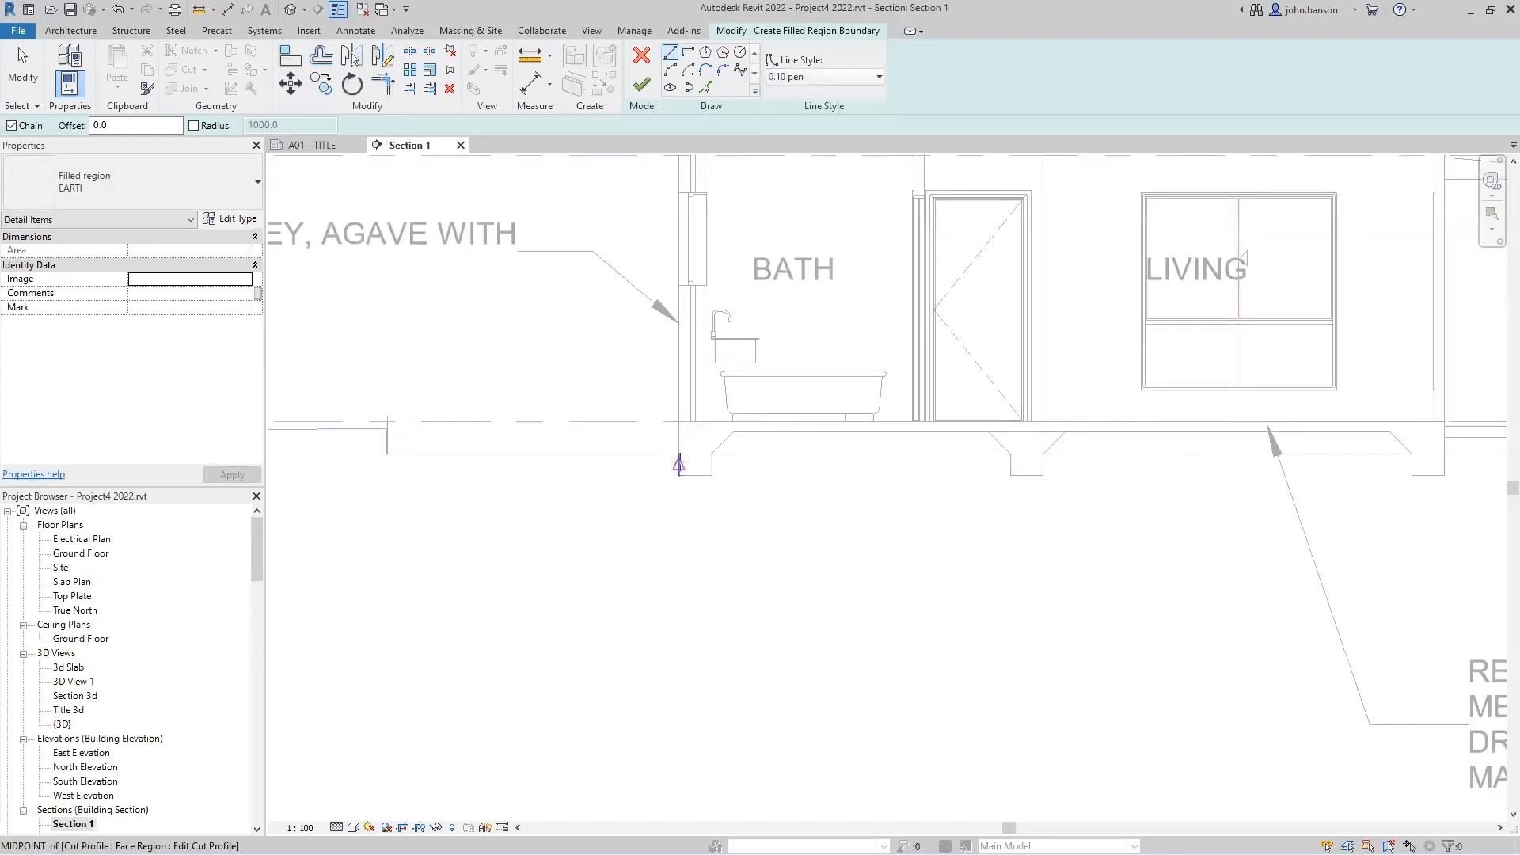
pyautogui.click(678, 456)
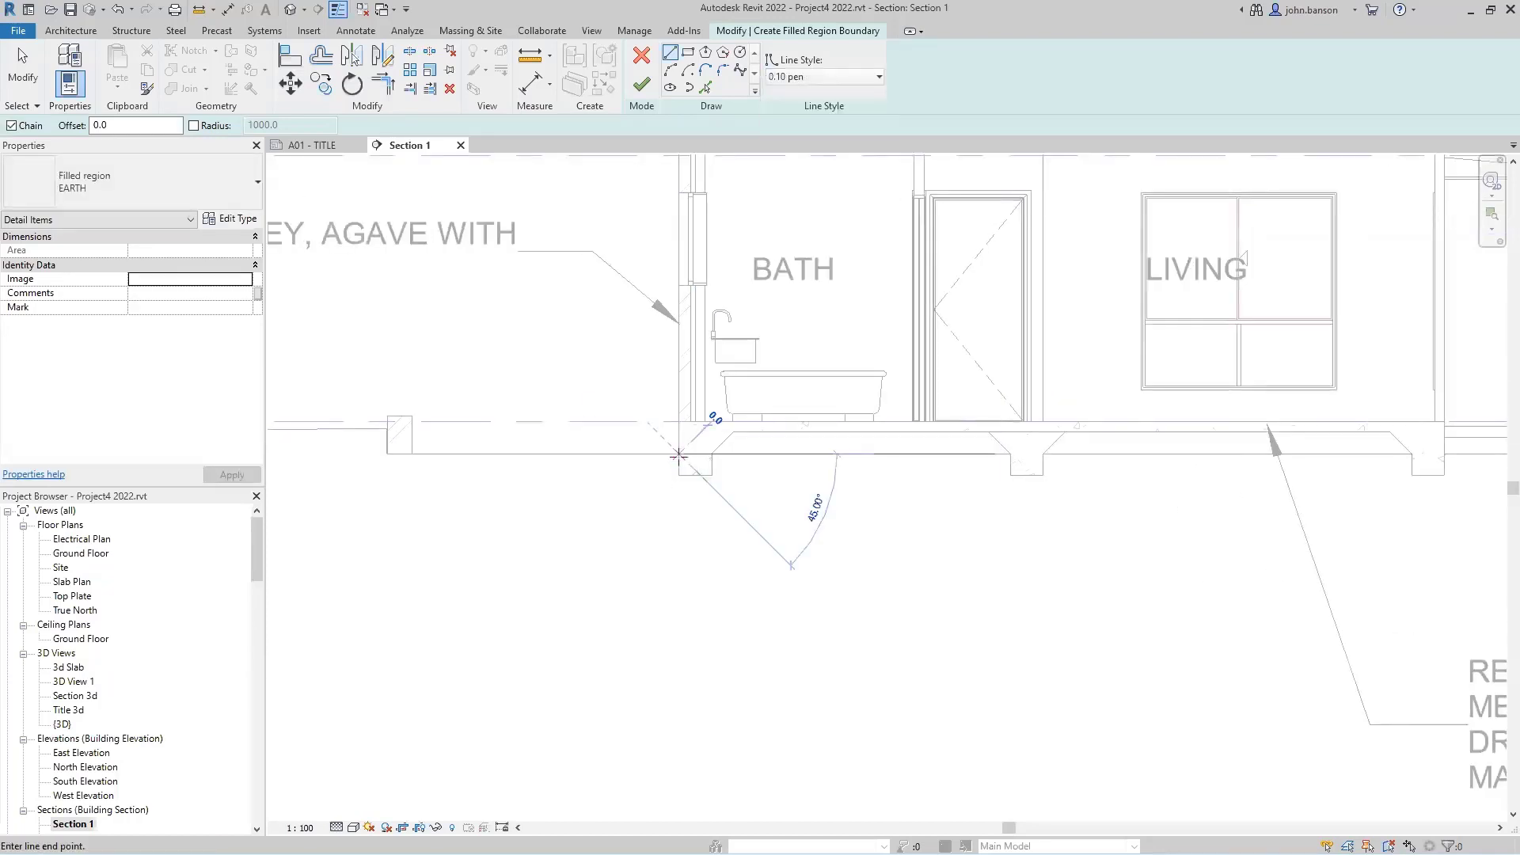
pyautogui.click(362, 453)
pyautogui.press('Escape')
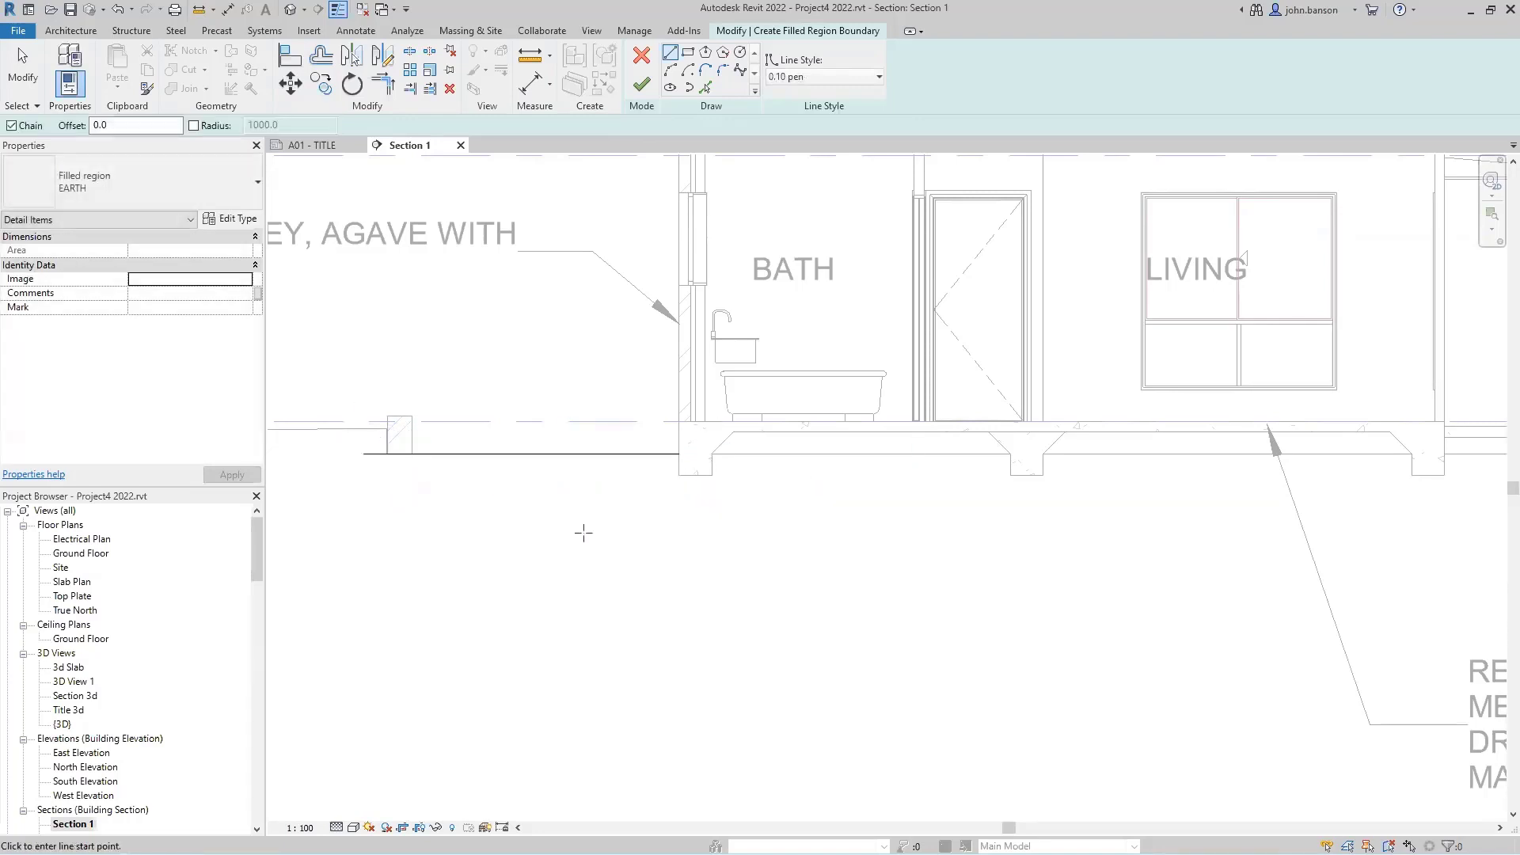
# Draw a short 0.10 pen boundary line along the ground line, running outward from the patio slab's outer edge.
pyautogui.moveTo(1142, 553); pyautogui.dragTo(655, 530, button='middle')
pyautogui.scroll(-2, 660, 531)
pyautogui.scroll(3, 1100, 472)
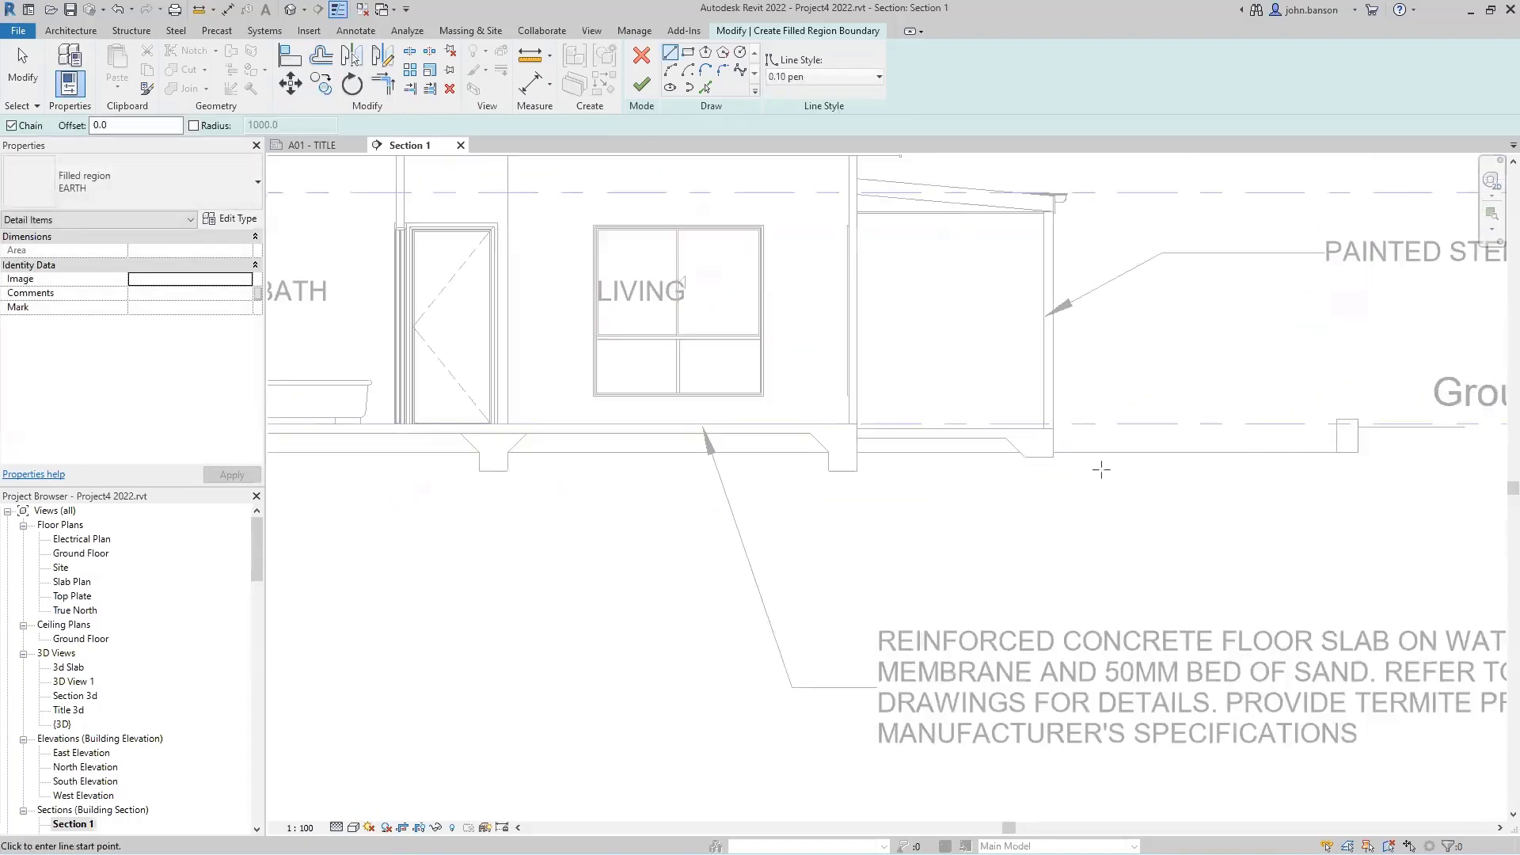
pyautogui.click(1038, 442)
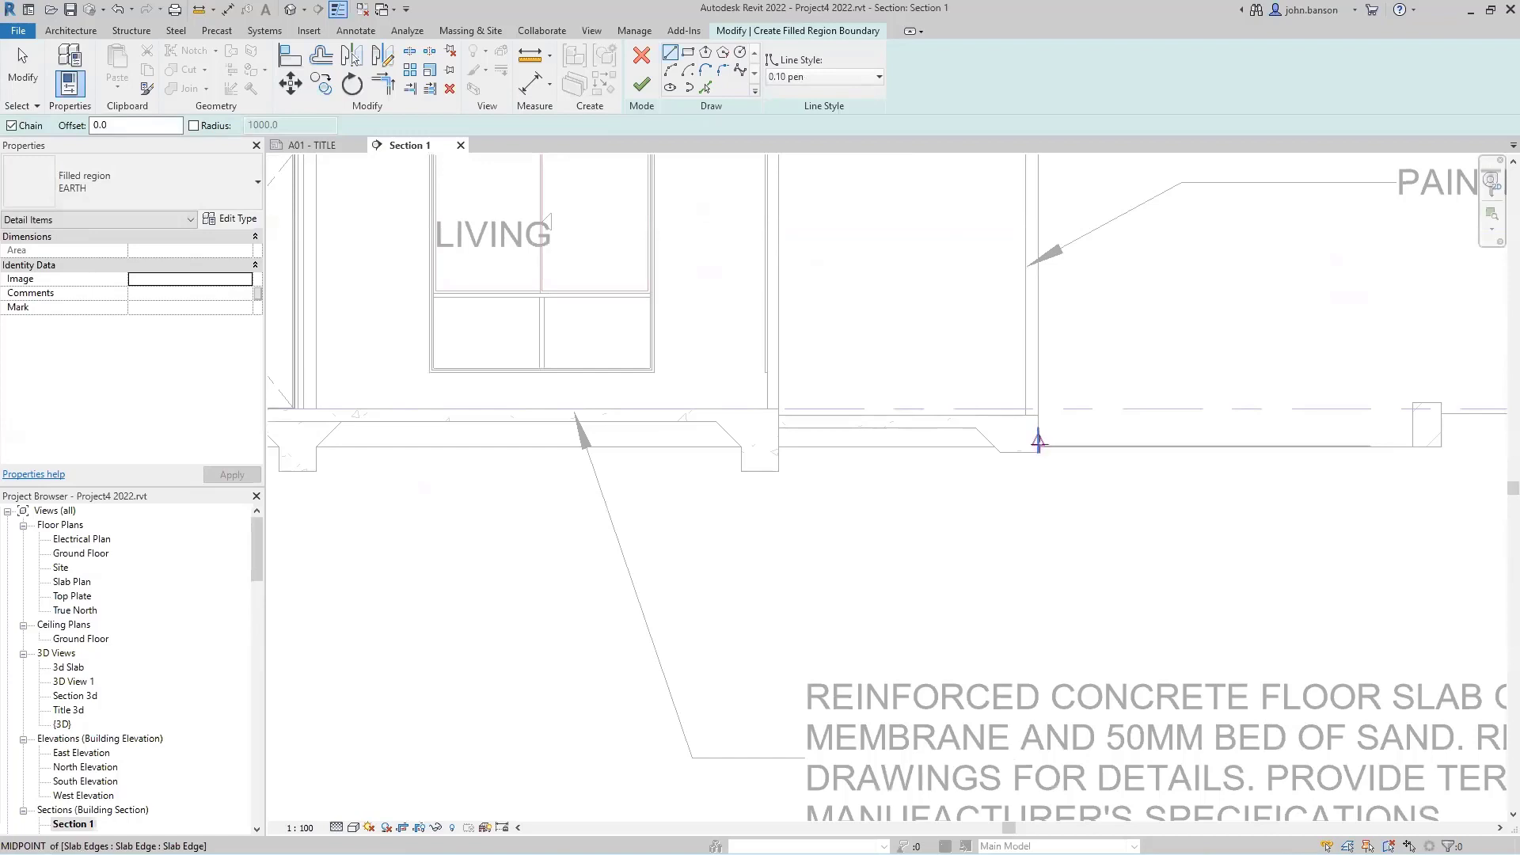
pyautogui.press('Escape')
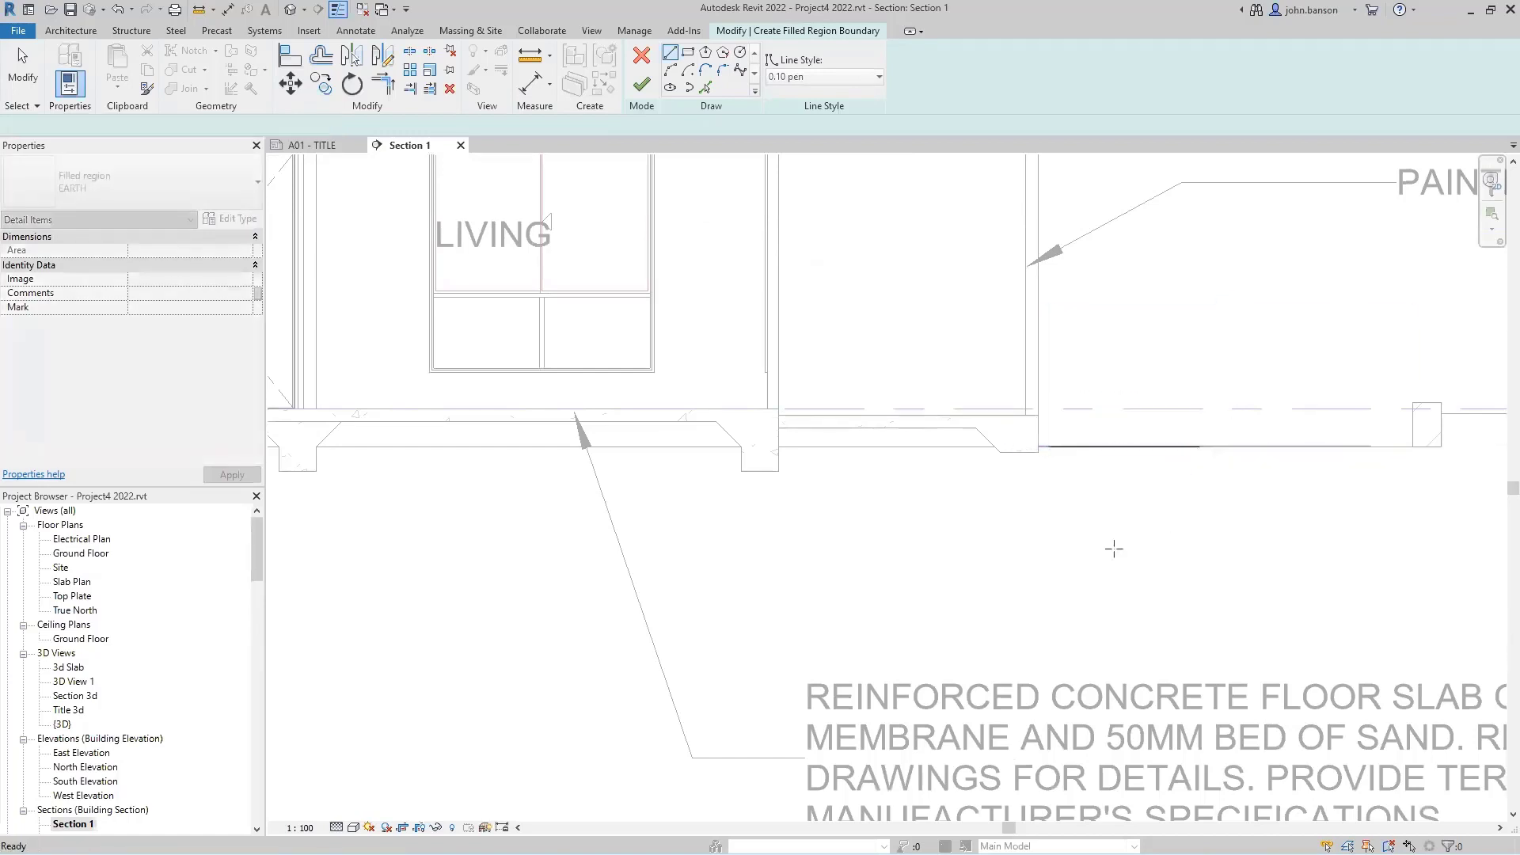
pyautogui.scroll(-1, 1113, 543)
pyautogui.press('Escape')
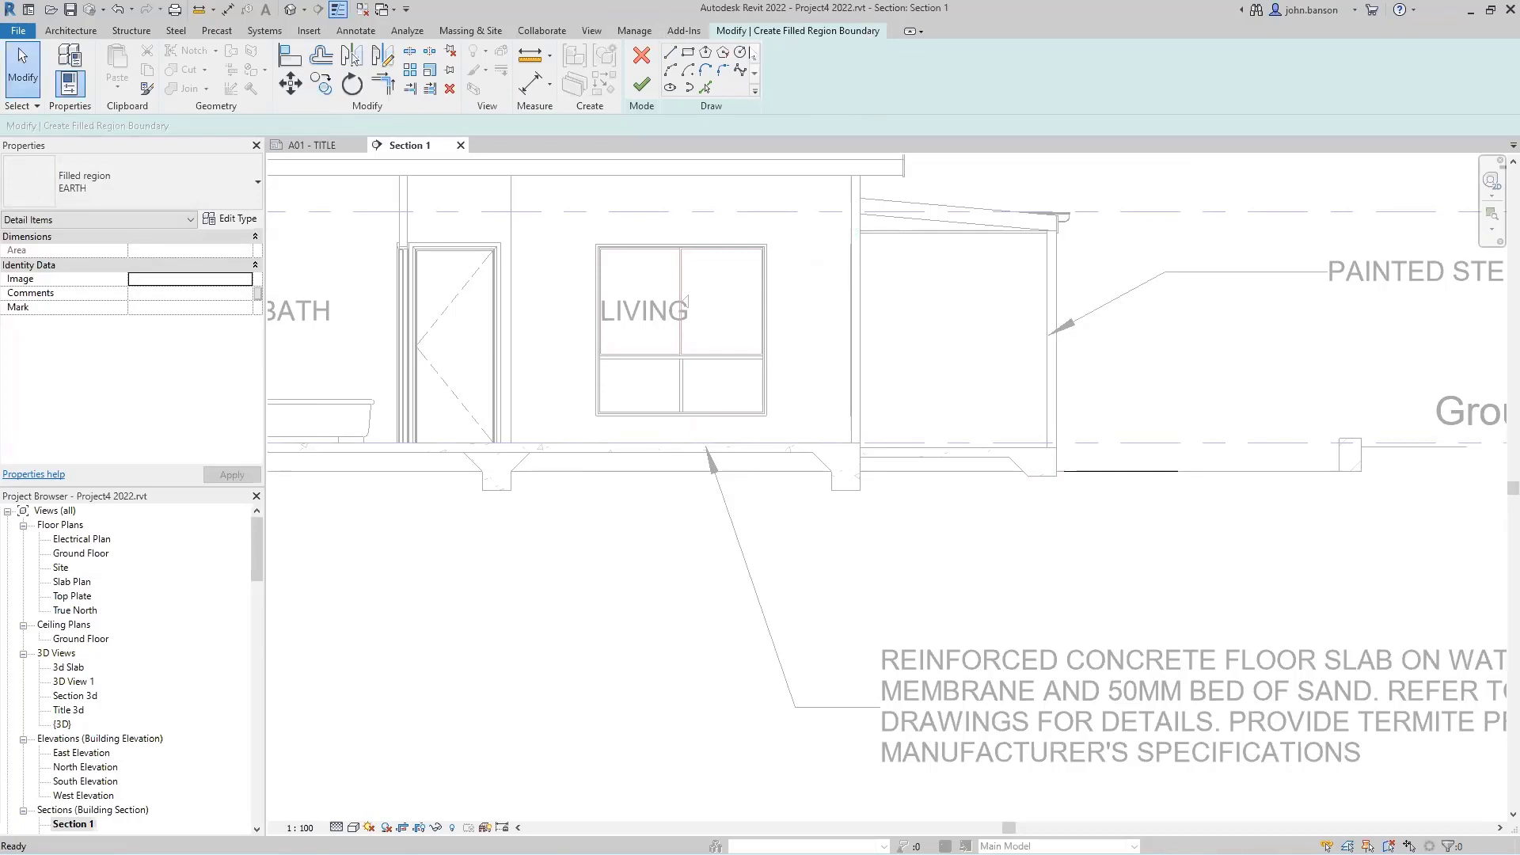
# Display the true line weights to examine the ground, slab and footing outlines, and restore Thin Lines.
pyautogui.click(649, 33)
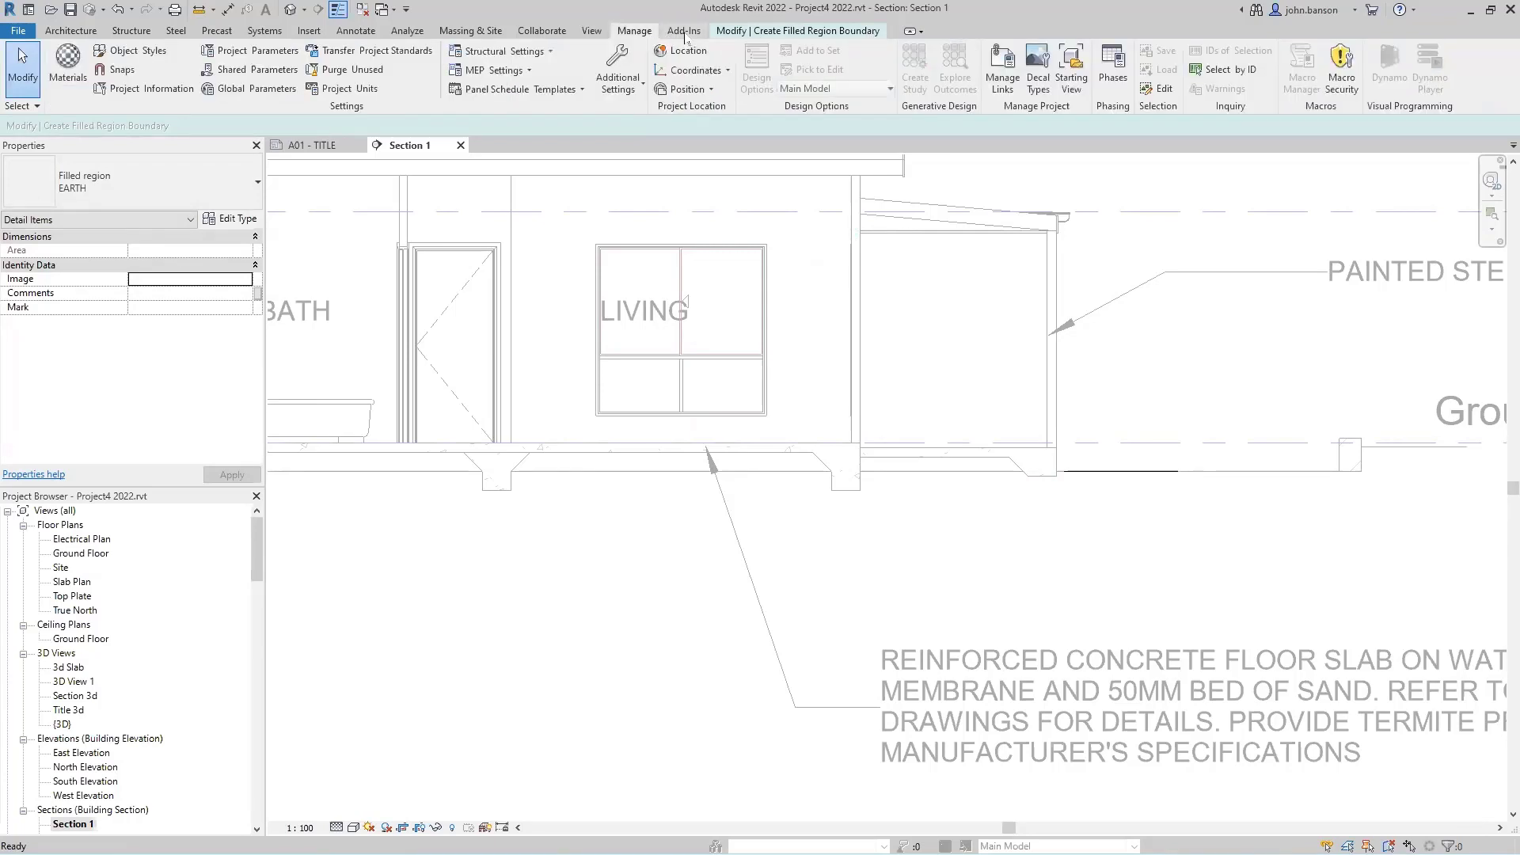
pyautogui.click(756, 34)
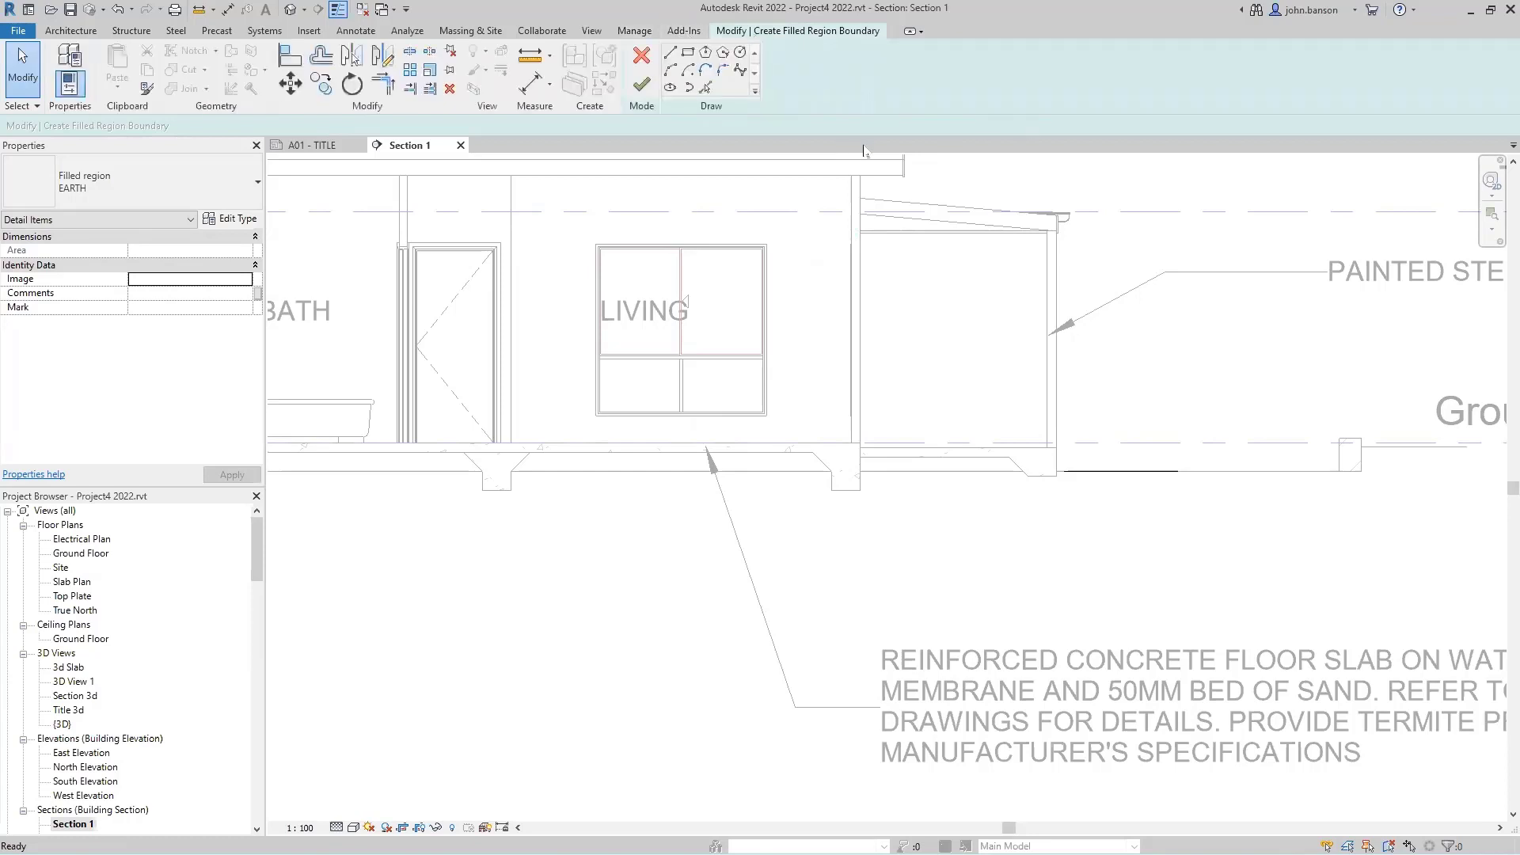
pyautogui.click(630, 32)
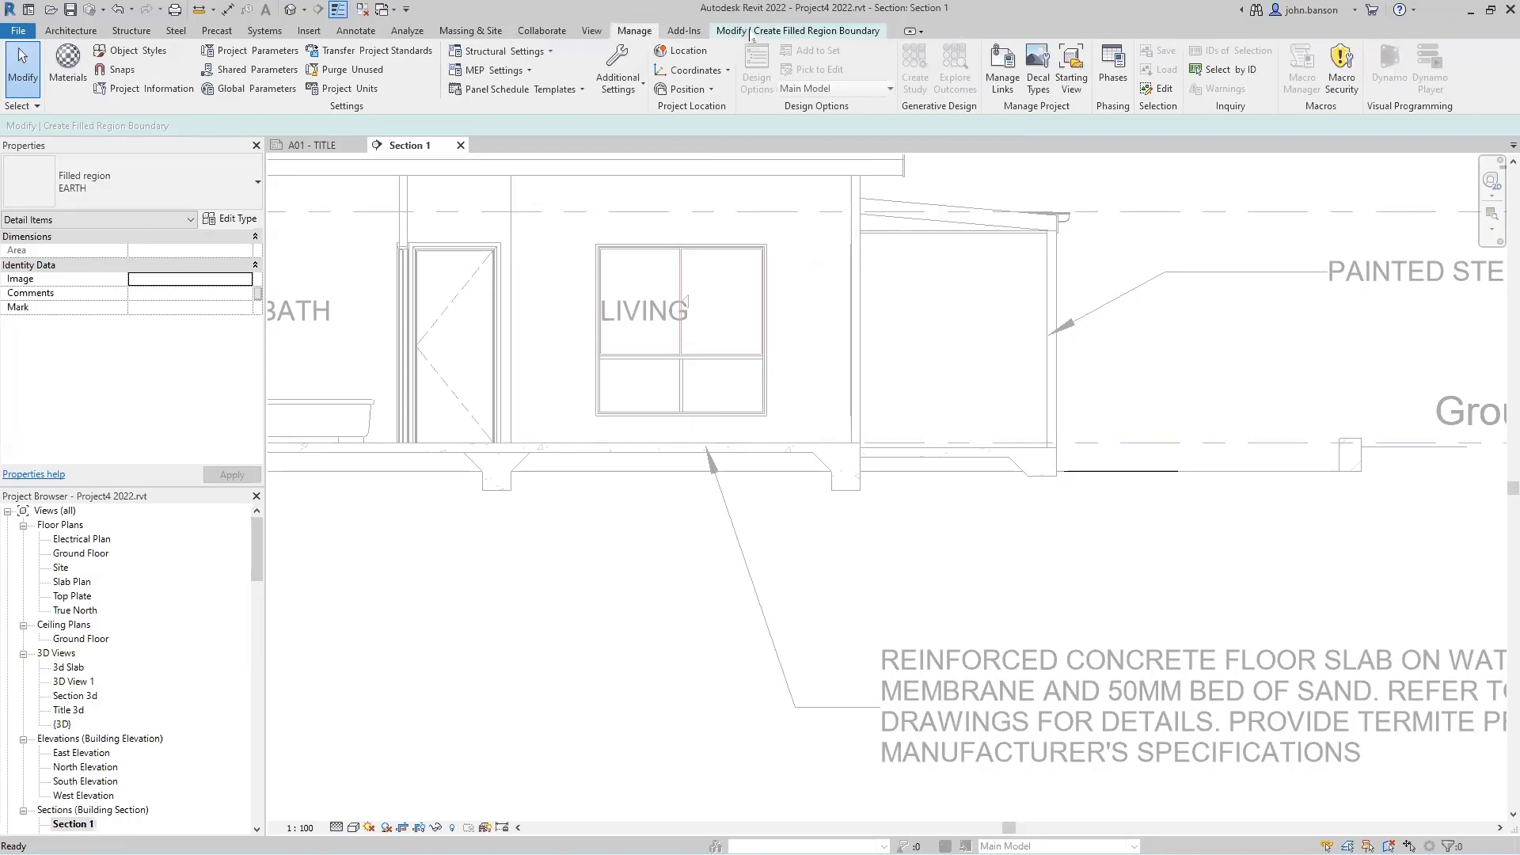
pyautogui.click(592, 31)
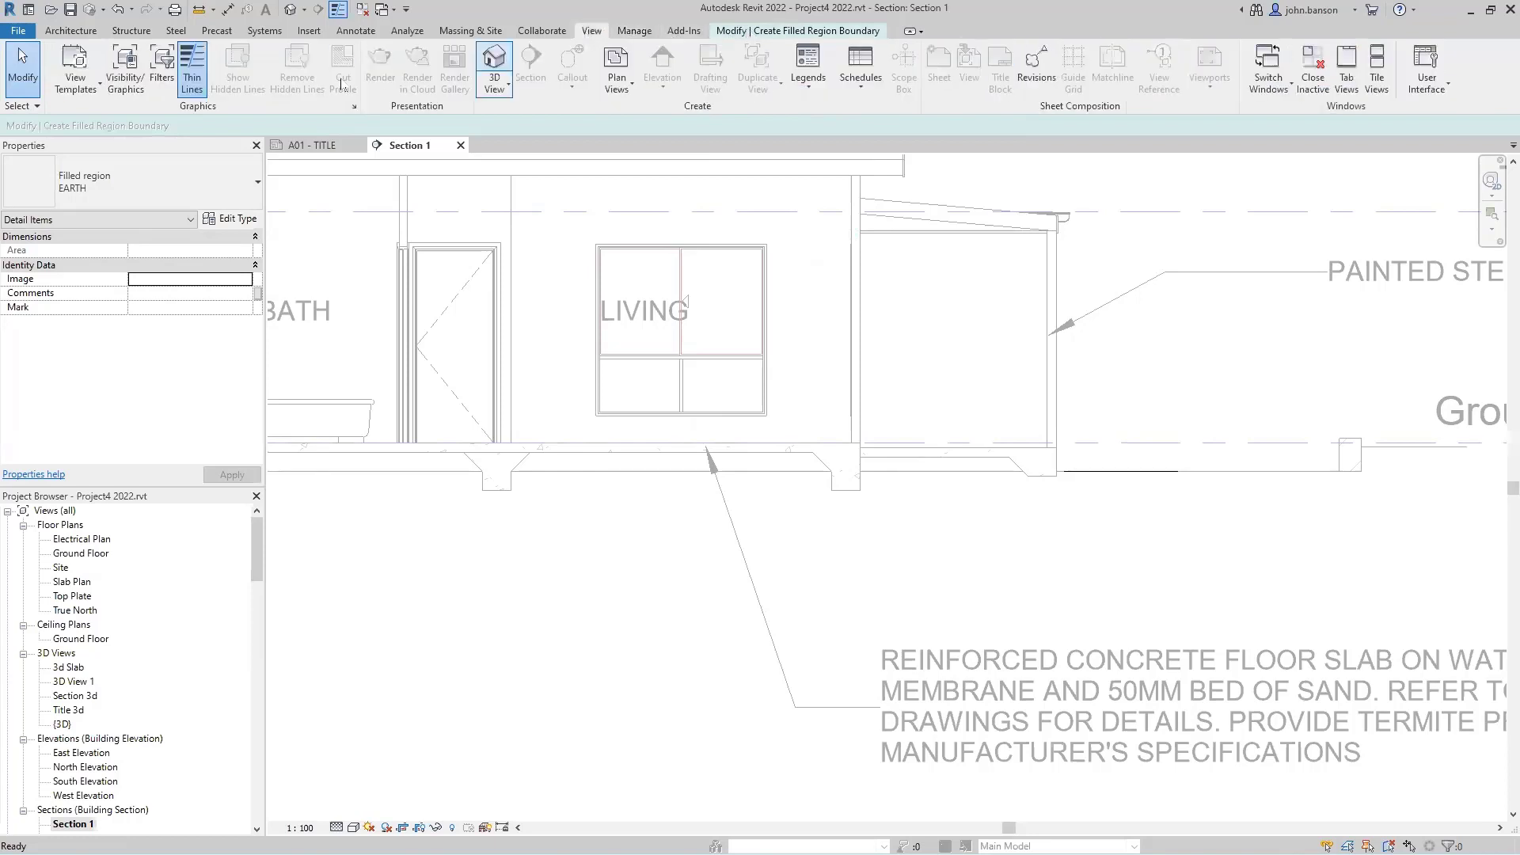
pyautogui.click(192, 67)
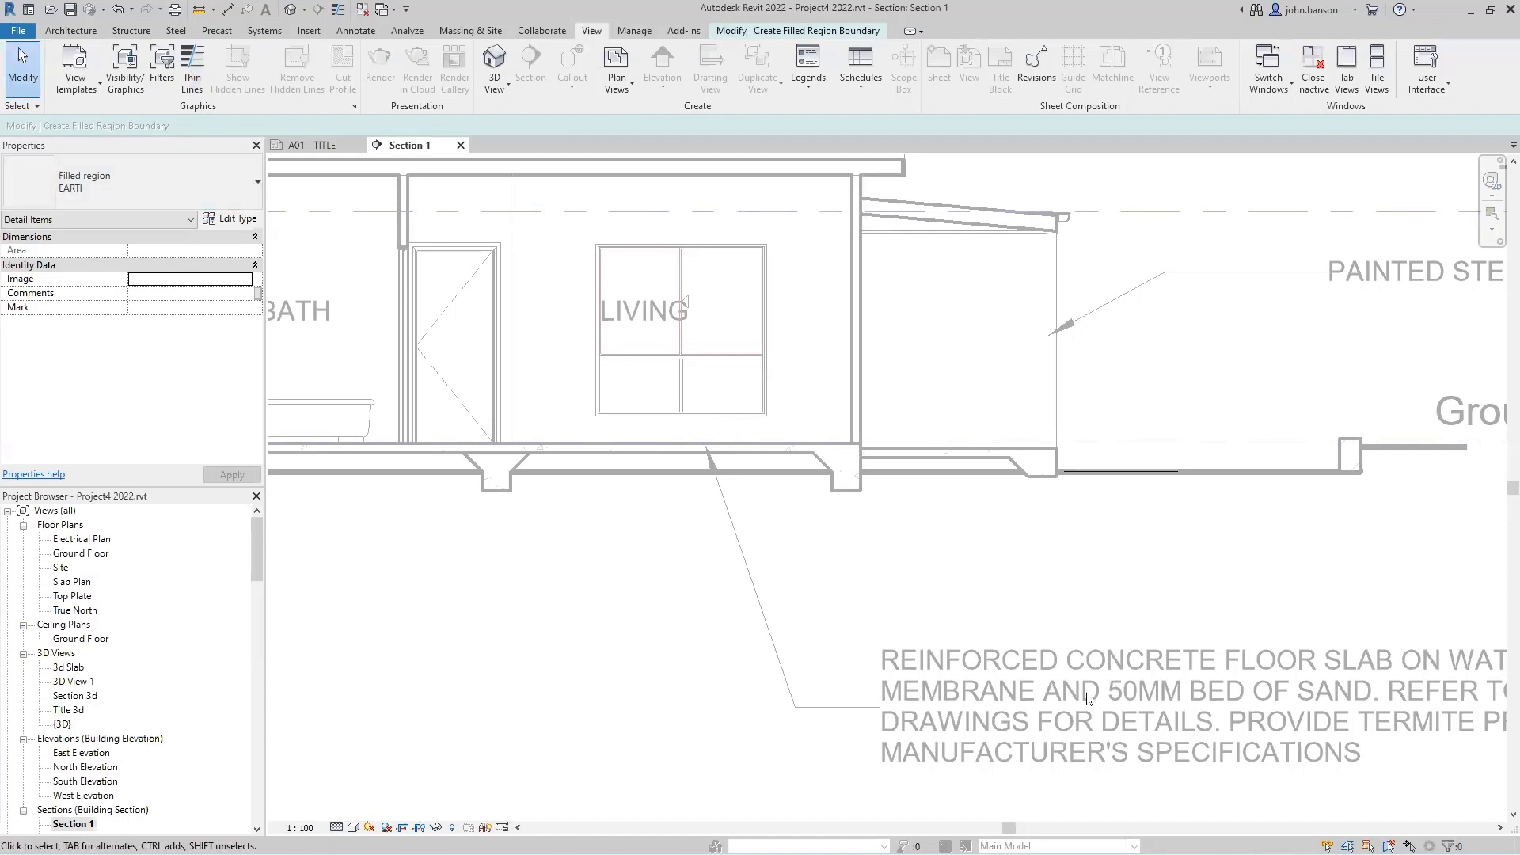
pyautogui.scroll(1, 874, 478)
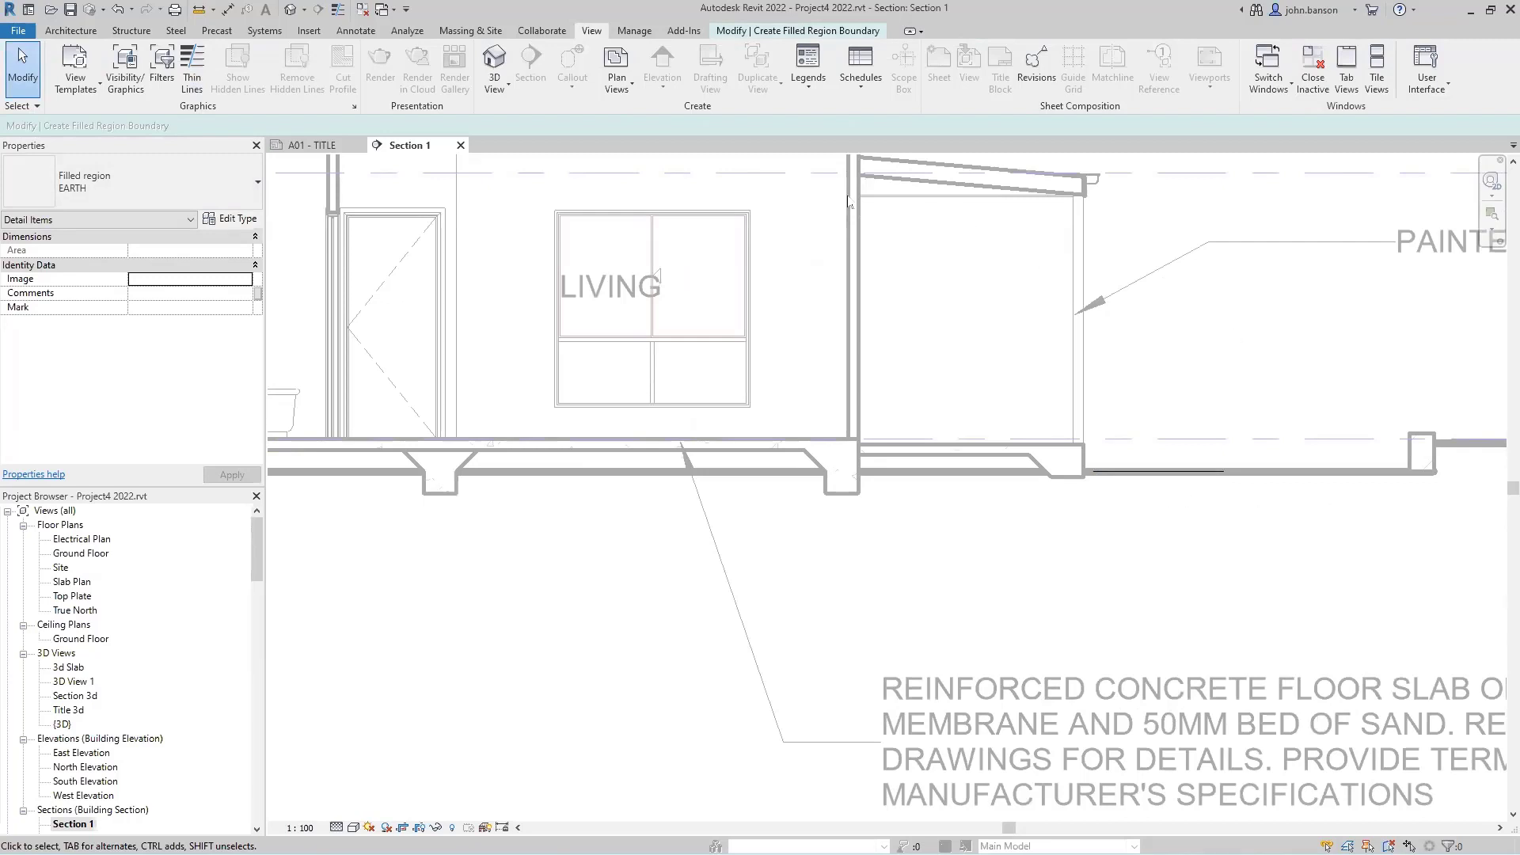
pyautogui.click(191, 68)
pyautogui.click(796, 33)
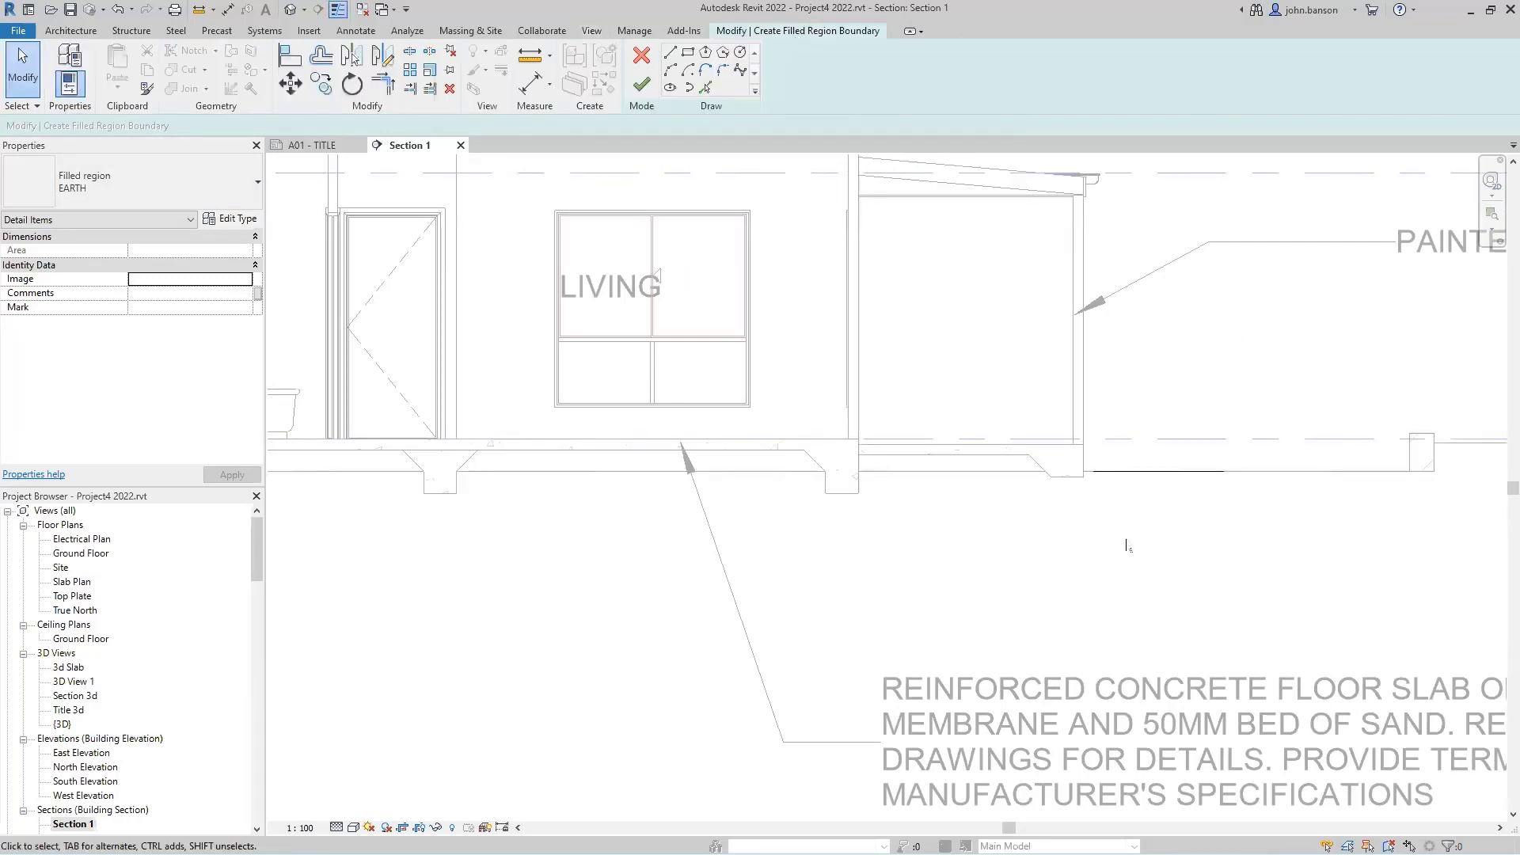
# Pick the edges of the footing under the living room's outer wall and the slab underside as 0.25 pen boundary lines.
pyautogui.moveTo(1076, 505); pyautogui.dragTo(1216, 519, button='middle')
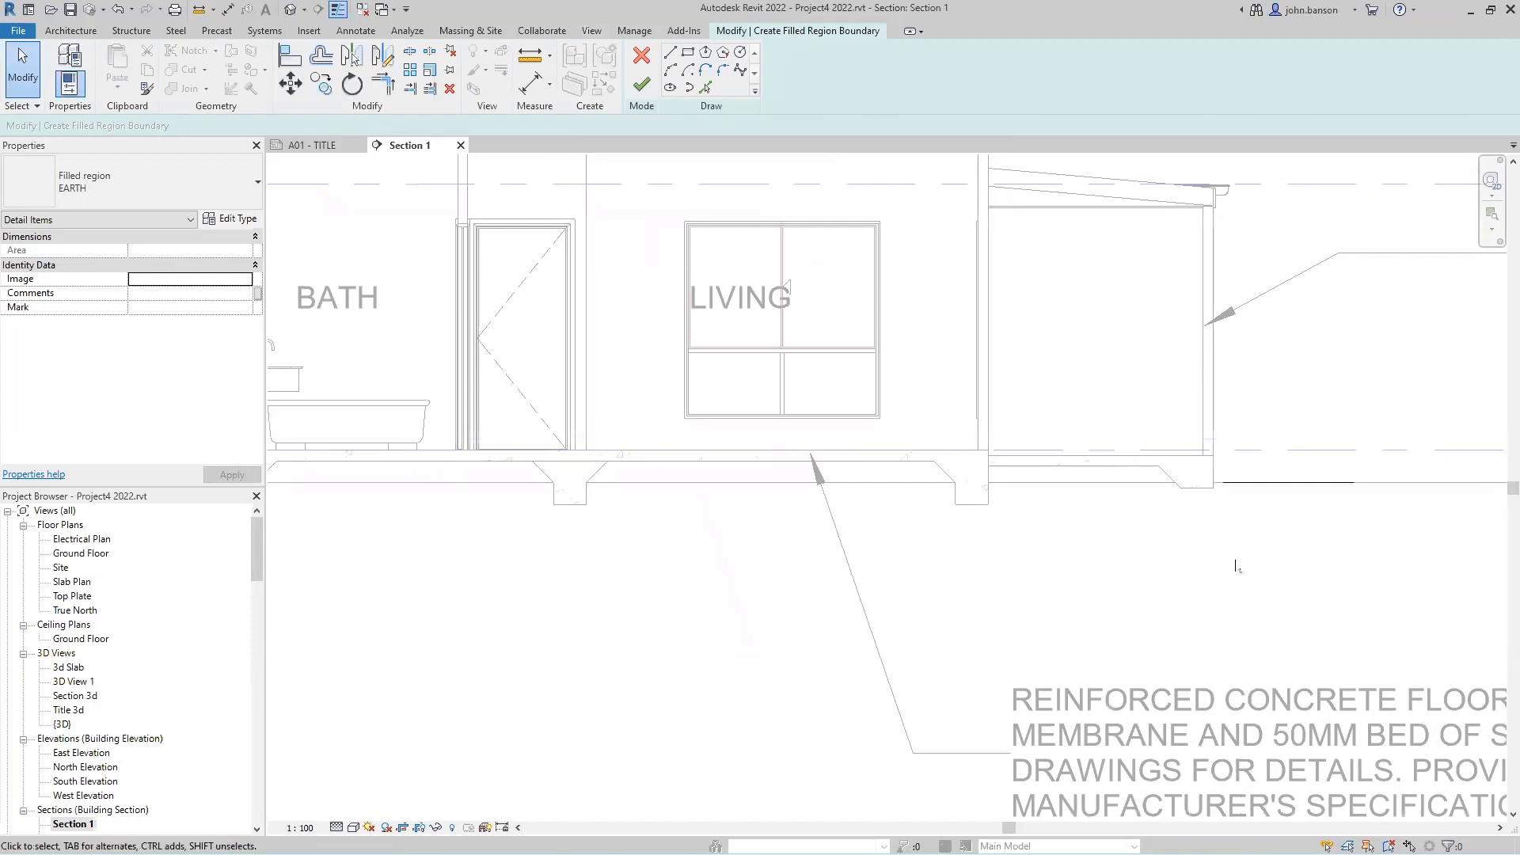
pyautogui.click(707, 89)
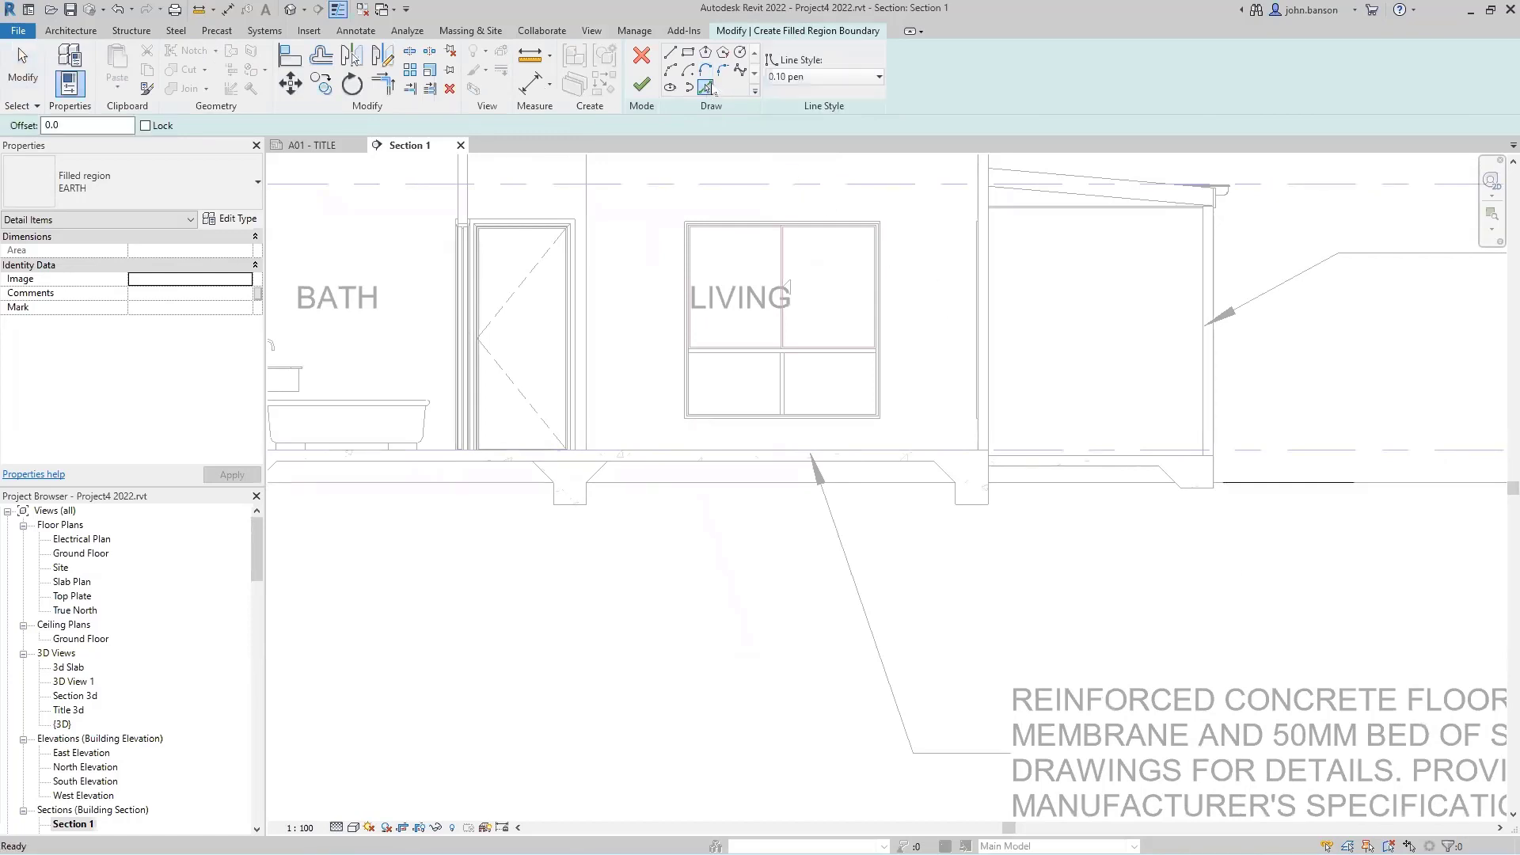
pyautogui.click(800, 77)
pyautogui.click(812, 162)
pyautogui.scroll(3, 977, 502)
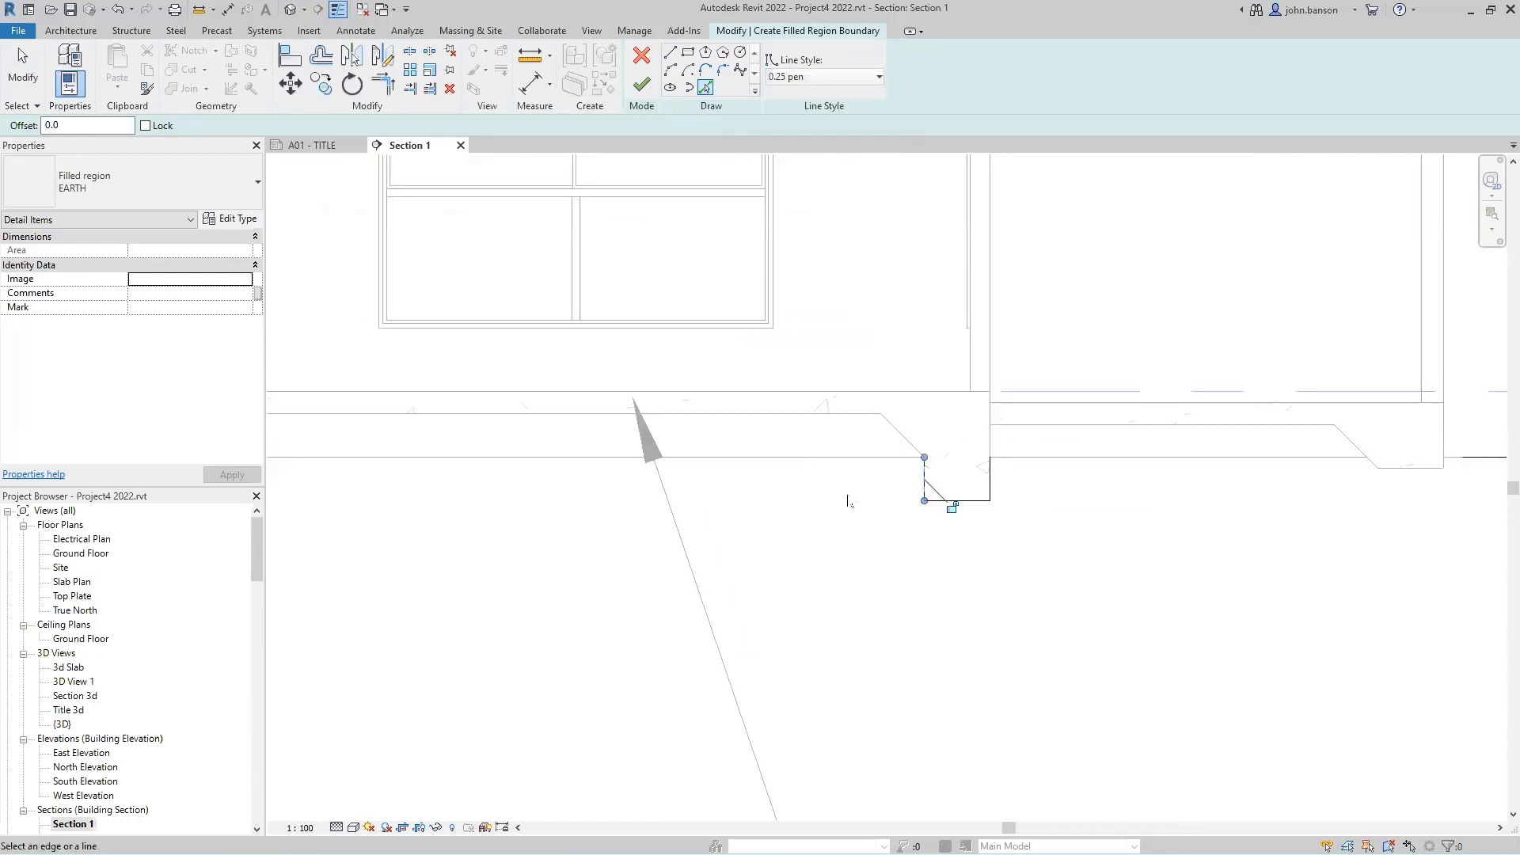
pyautogui.moveTo(957, 502); pyautogui.dragTo(1085, 518, button='middle')
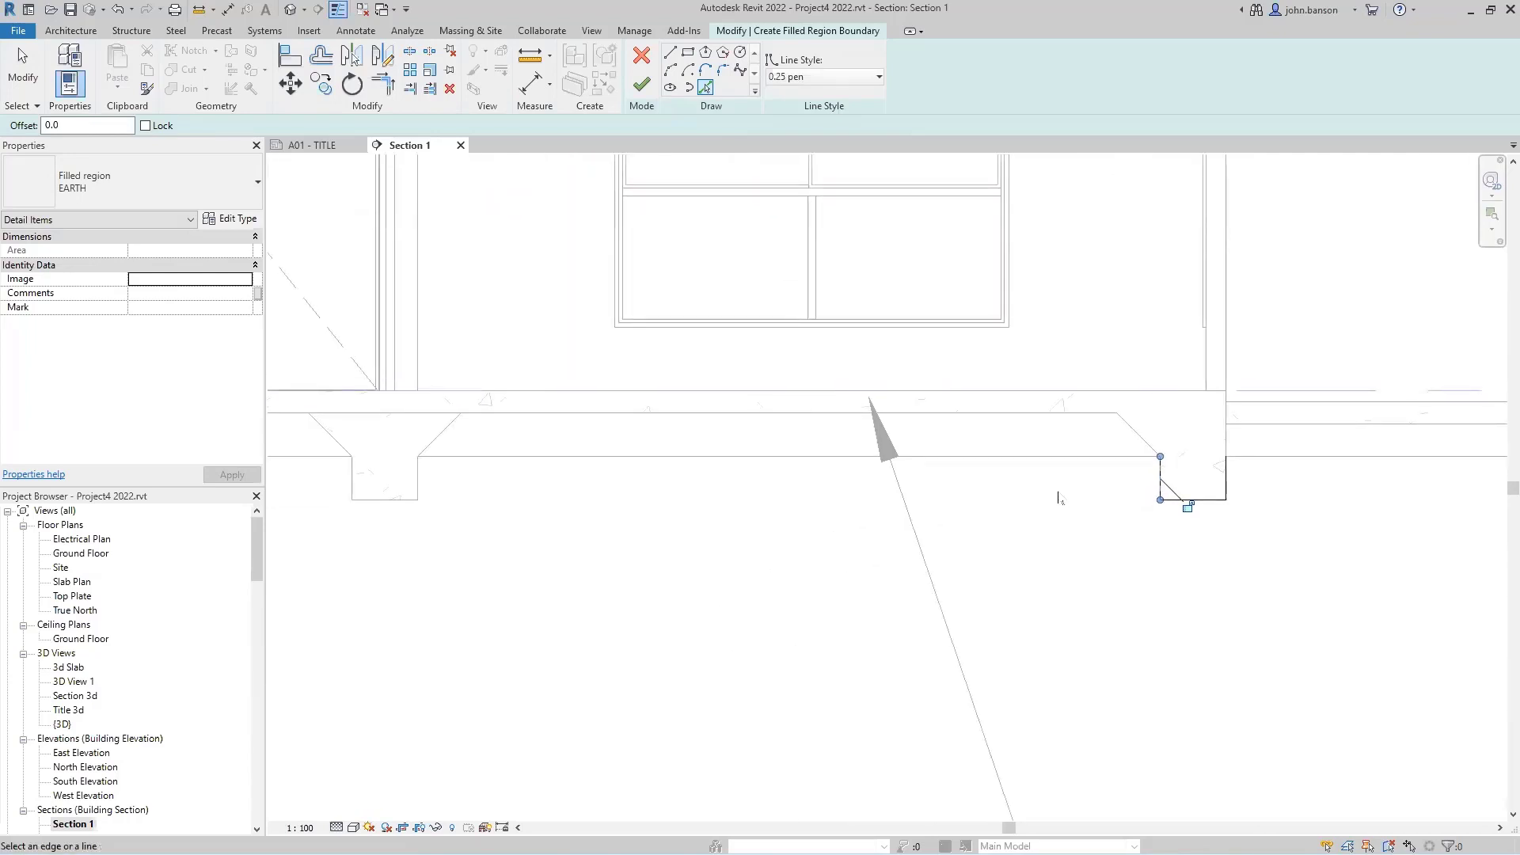
pyautogui.click(1134, 430)
pyautogui.click(1062, 419)
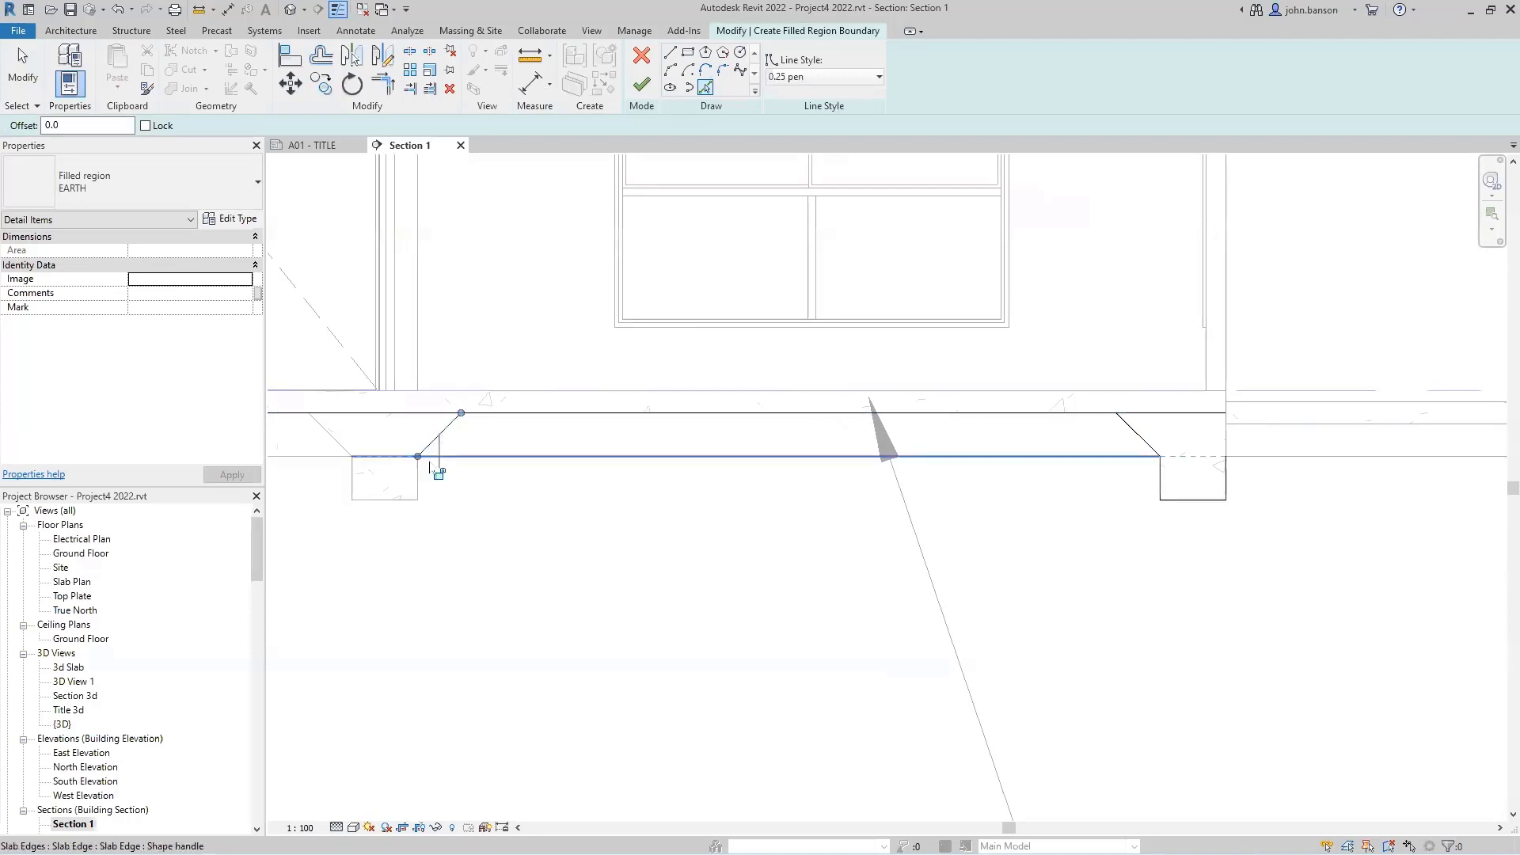
# Pick the vertical, bottom and sloped edges of the middle and bath-side footings as 0.25 pen boundary lines.
pyautogui.click(416, 484)
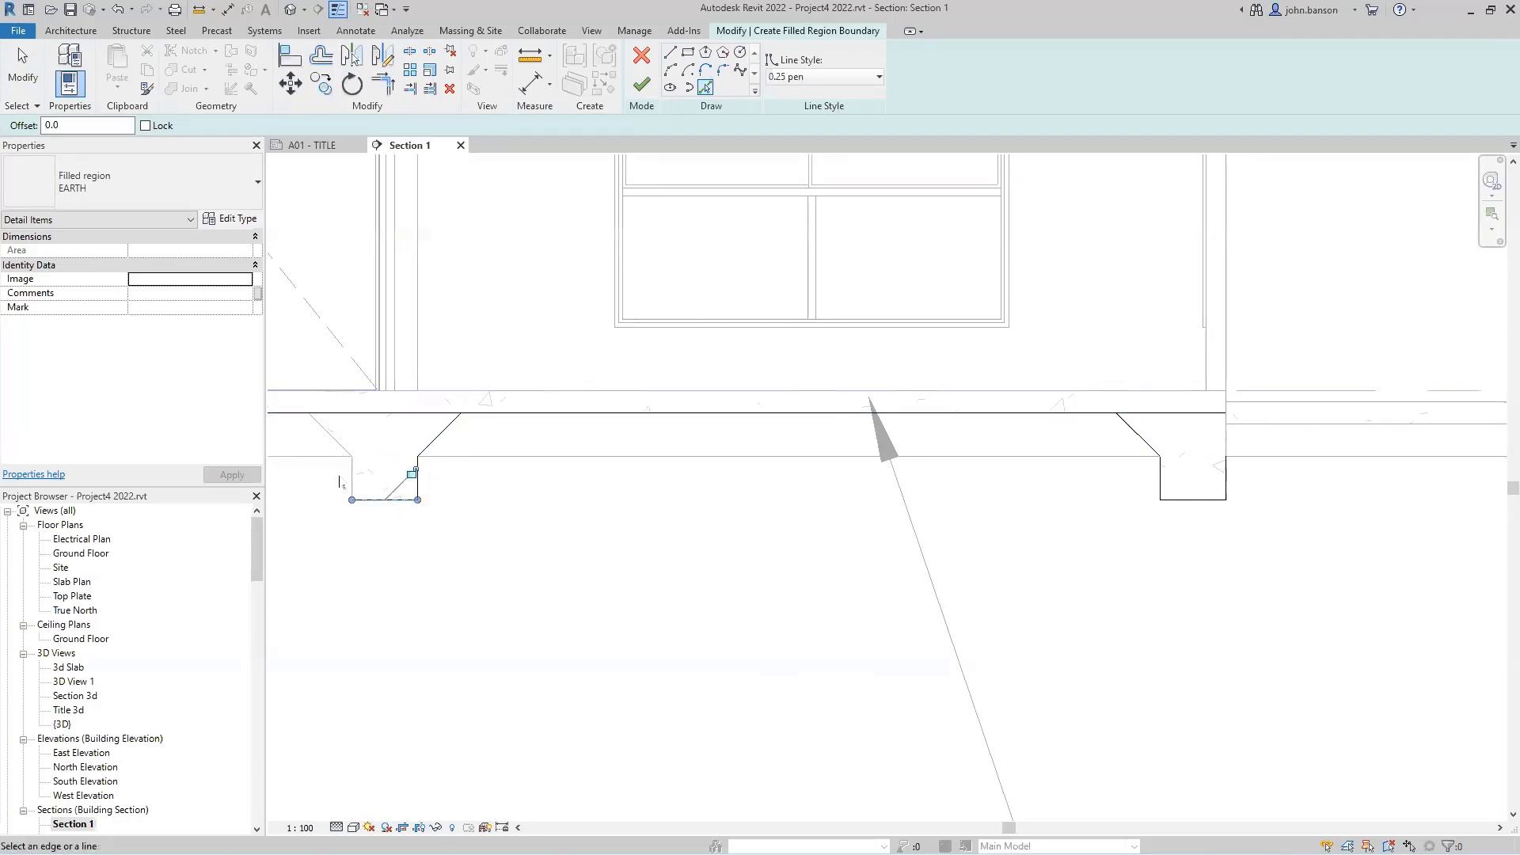
pyautogui.click(331, 435)
pyautogui.moveTo(695, 617)
pyautogui.mouseDown(button='middle')
pyautogui.moveTo(731, 617)
pyautogui.moveTo(795, 678)
pyautogui.mouseUp(button='middle')
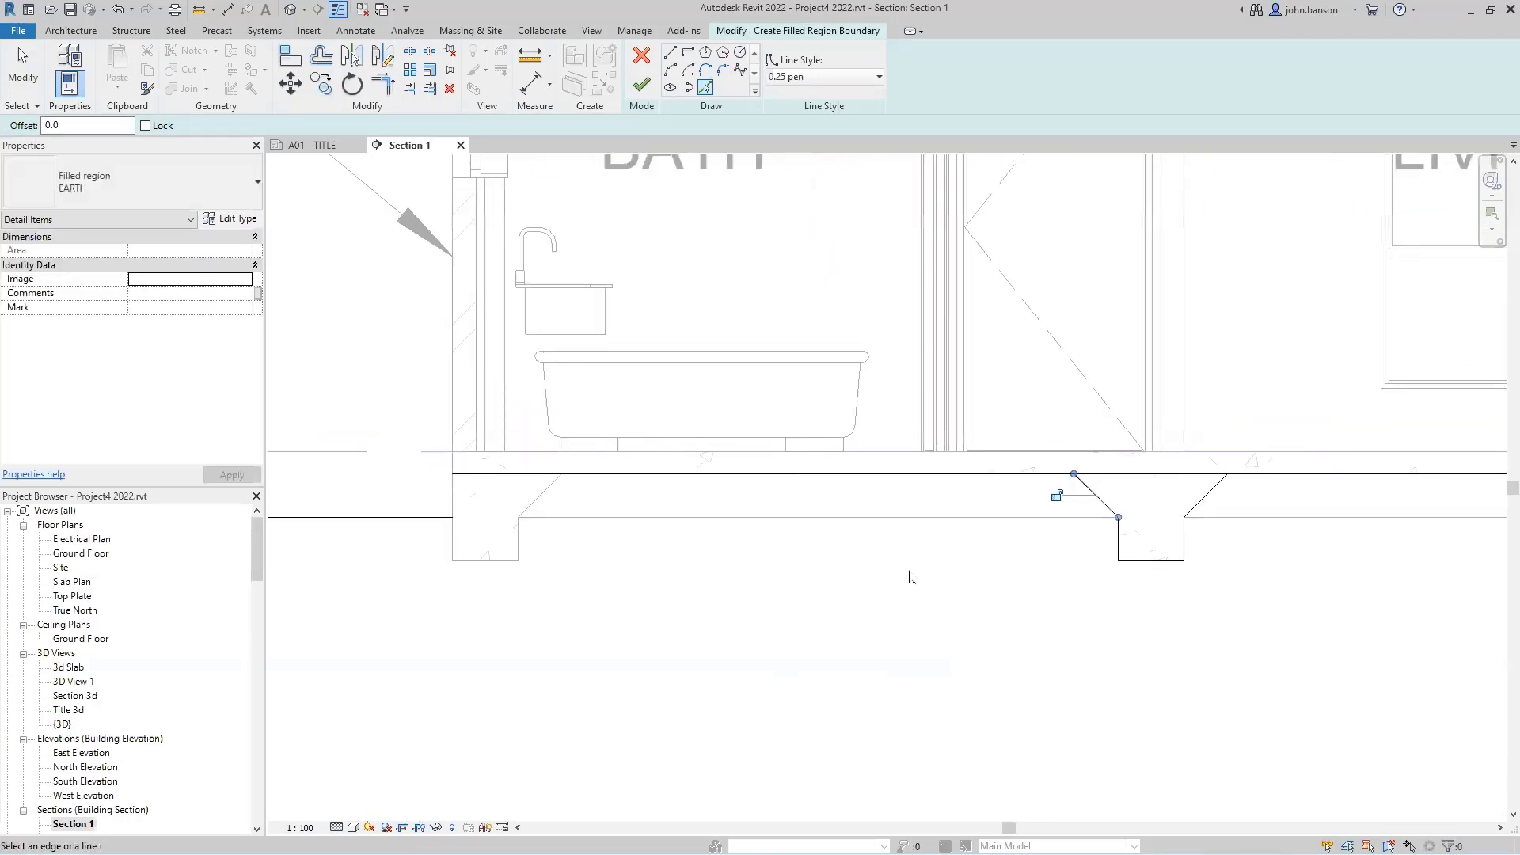
pyautogui.click(520, 545)
pyautogui.click(466, 563)
# Trim the bath-side footing, ground and slab underside boundary lines so their corners meet cleanly.
pyautogui.press('t')
pyautogui.press('r')
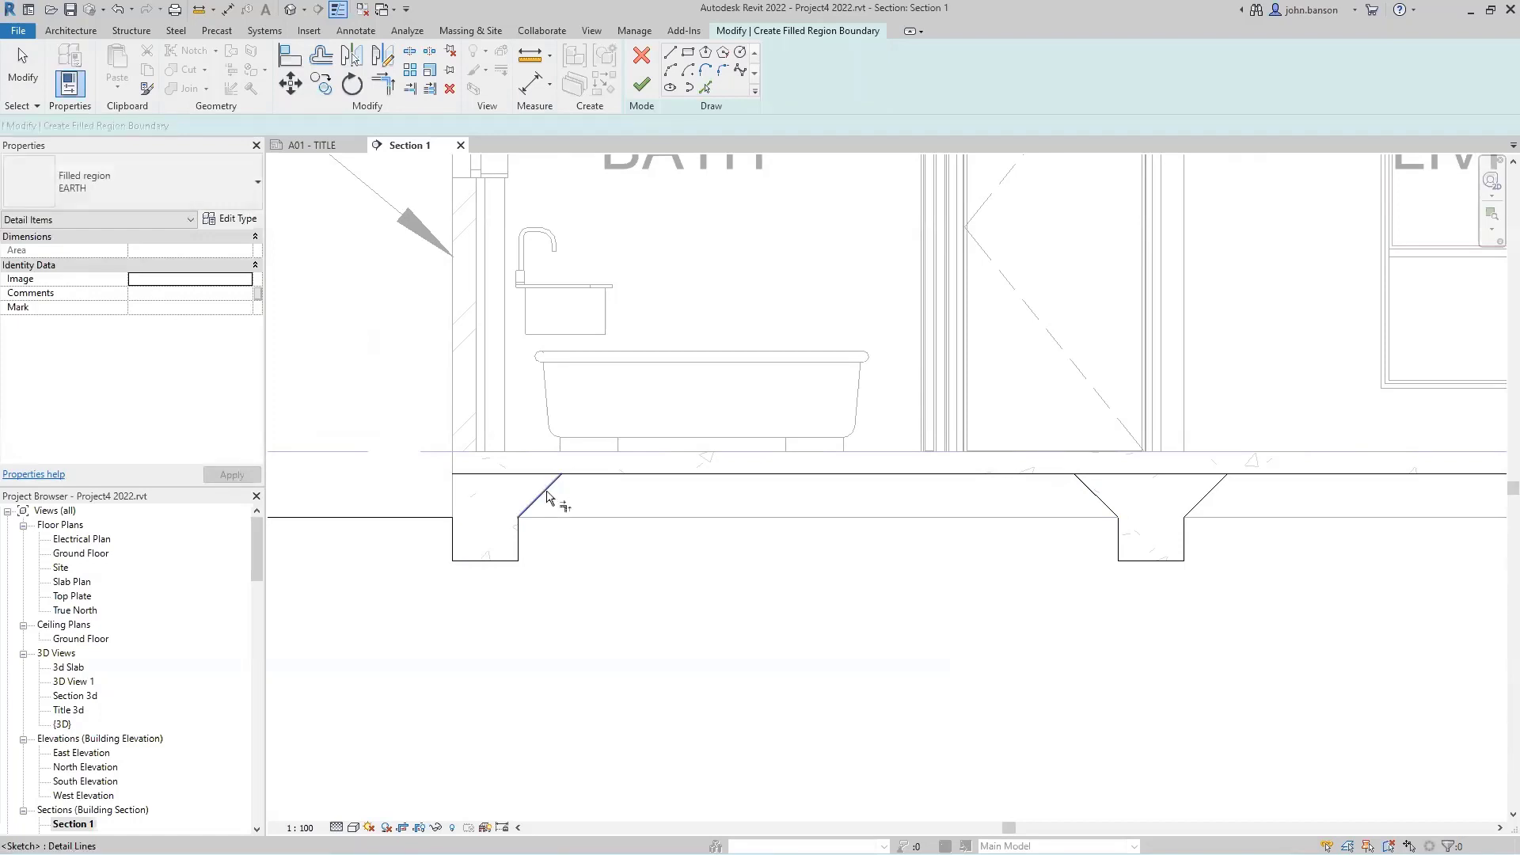
pyautogui.scroll(-2, 728, 554)
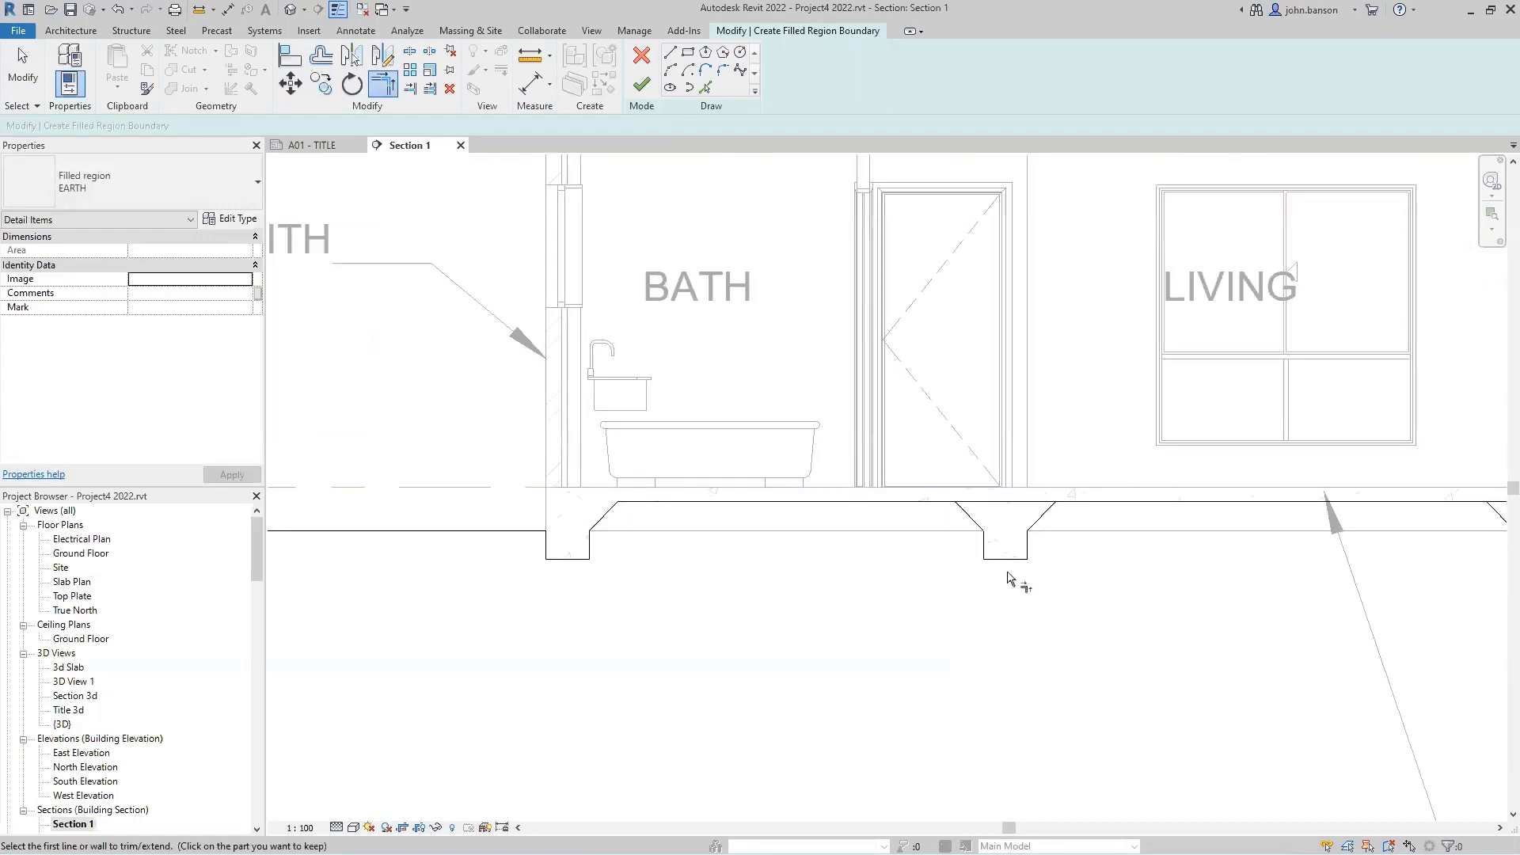
pyautogui.moveTo(1062, 597); pyautogui.dragTo(440, 536, button='middle')
pyautogui.press('Escape')
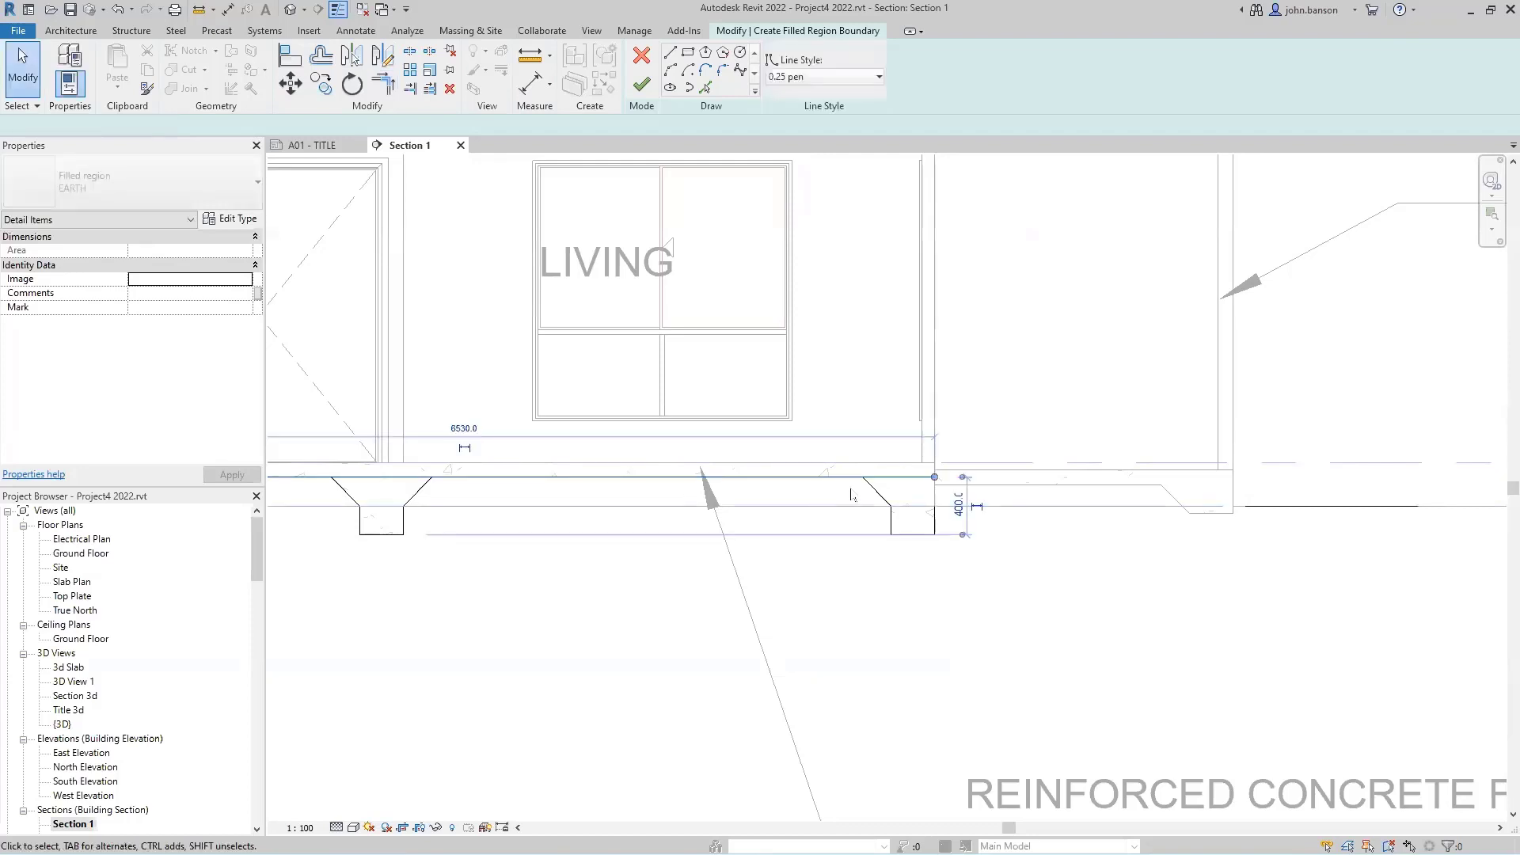
# Shorten the slab underside boundary line to the middle footing's bath-side slope, unjoining the conflicting elements.
pyautogui.moveTo(934, 477); pyautogui.dragTo(331, 476)
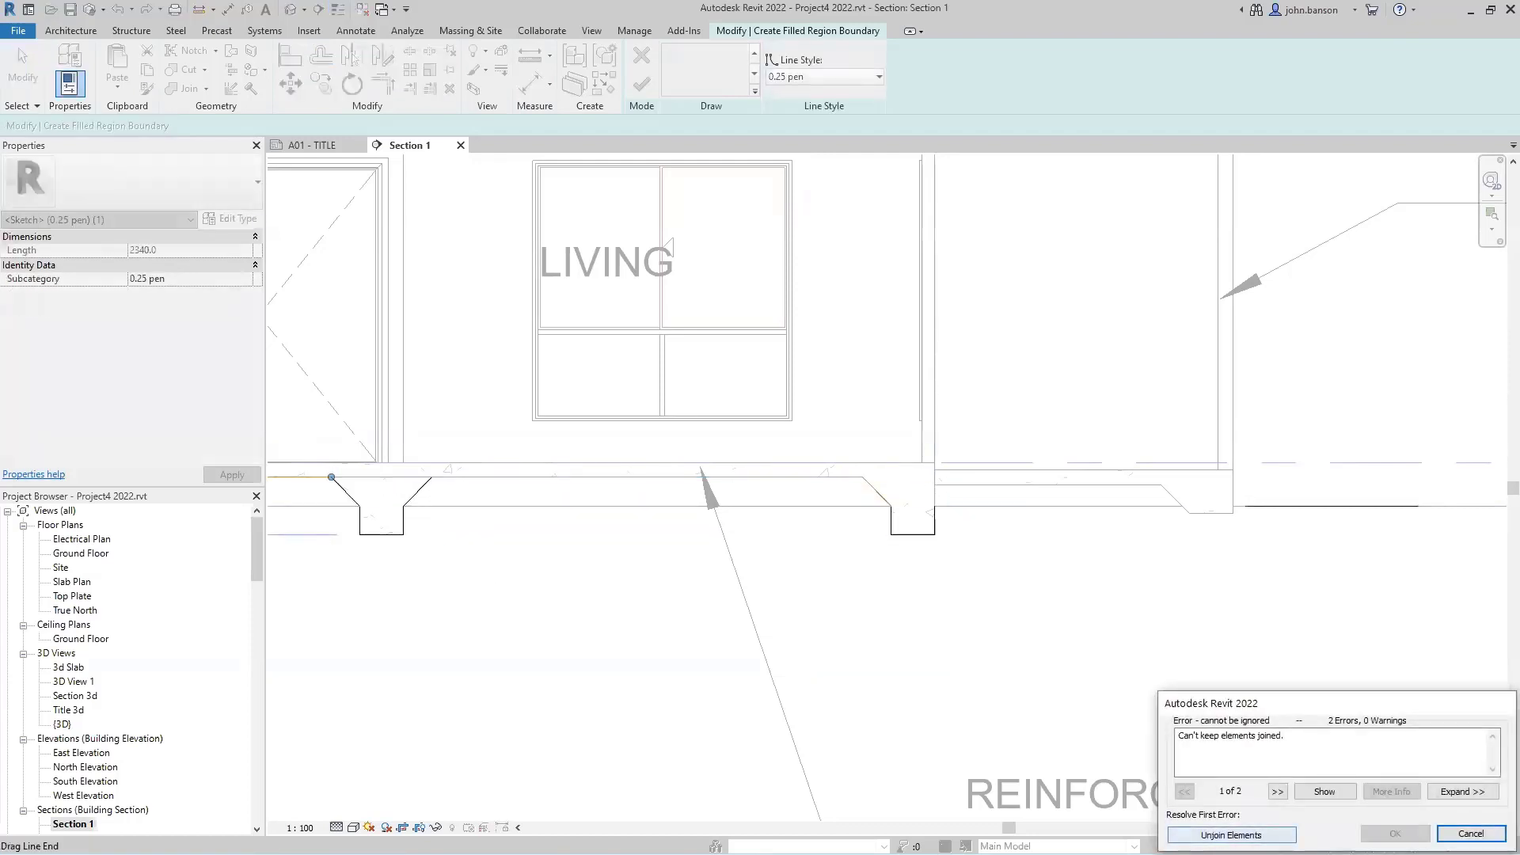
pyautogui.press('Return')
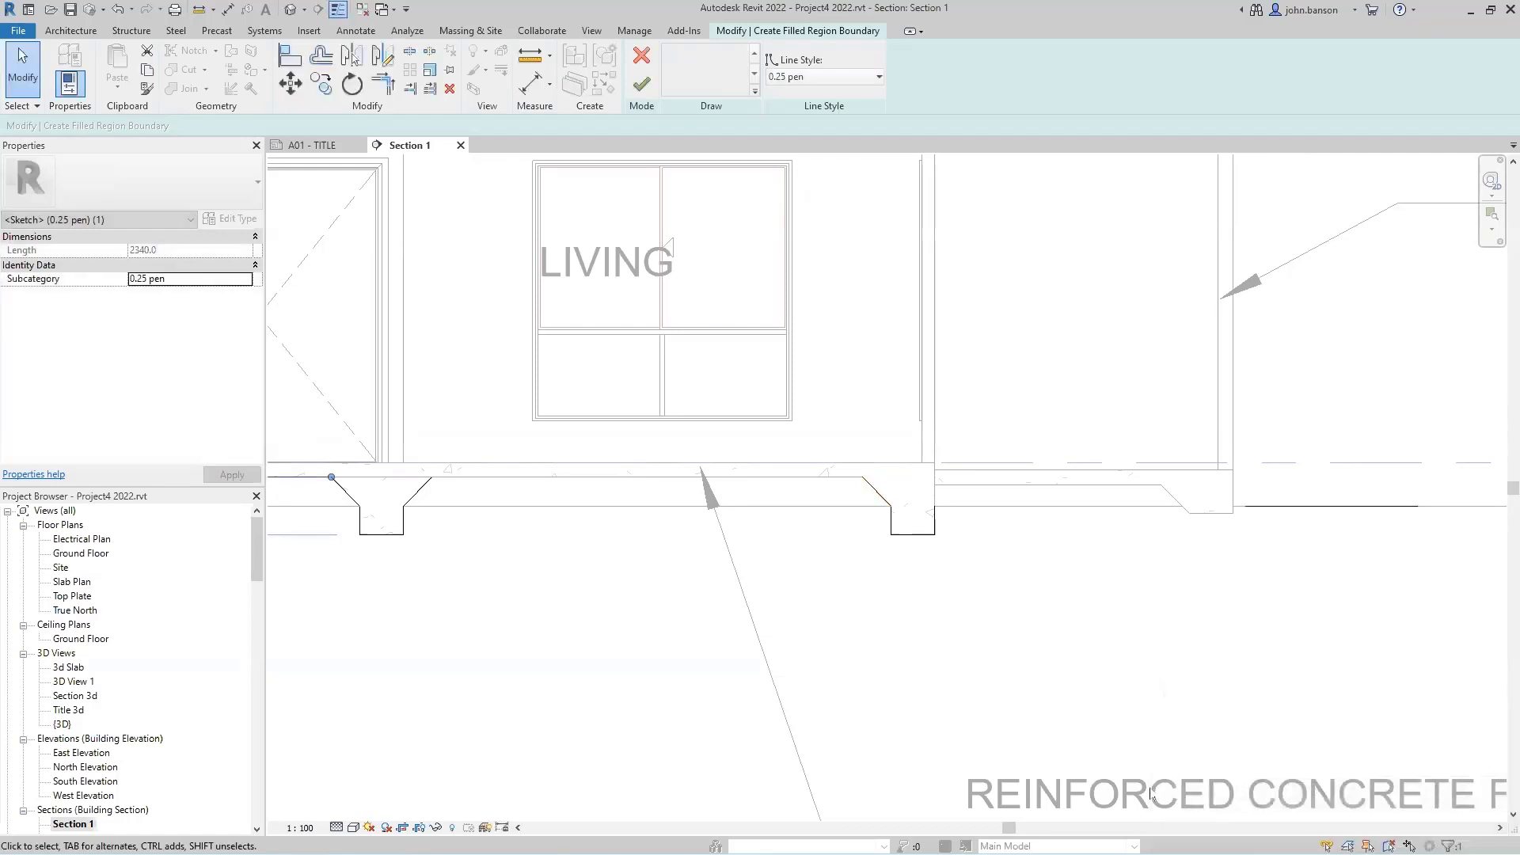
pyautogui.press('Escape')
pyautogui.moveTo(588, 644); pyautogui.dragTo(855, 651, button='middle')
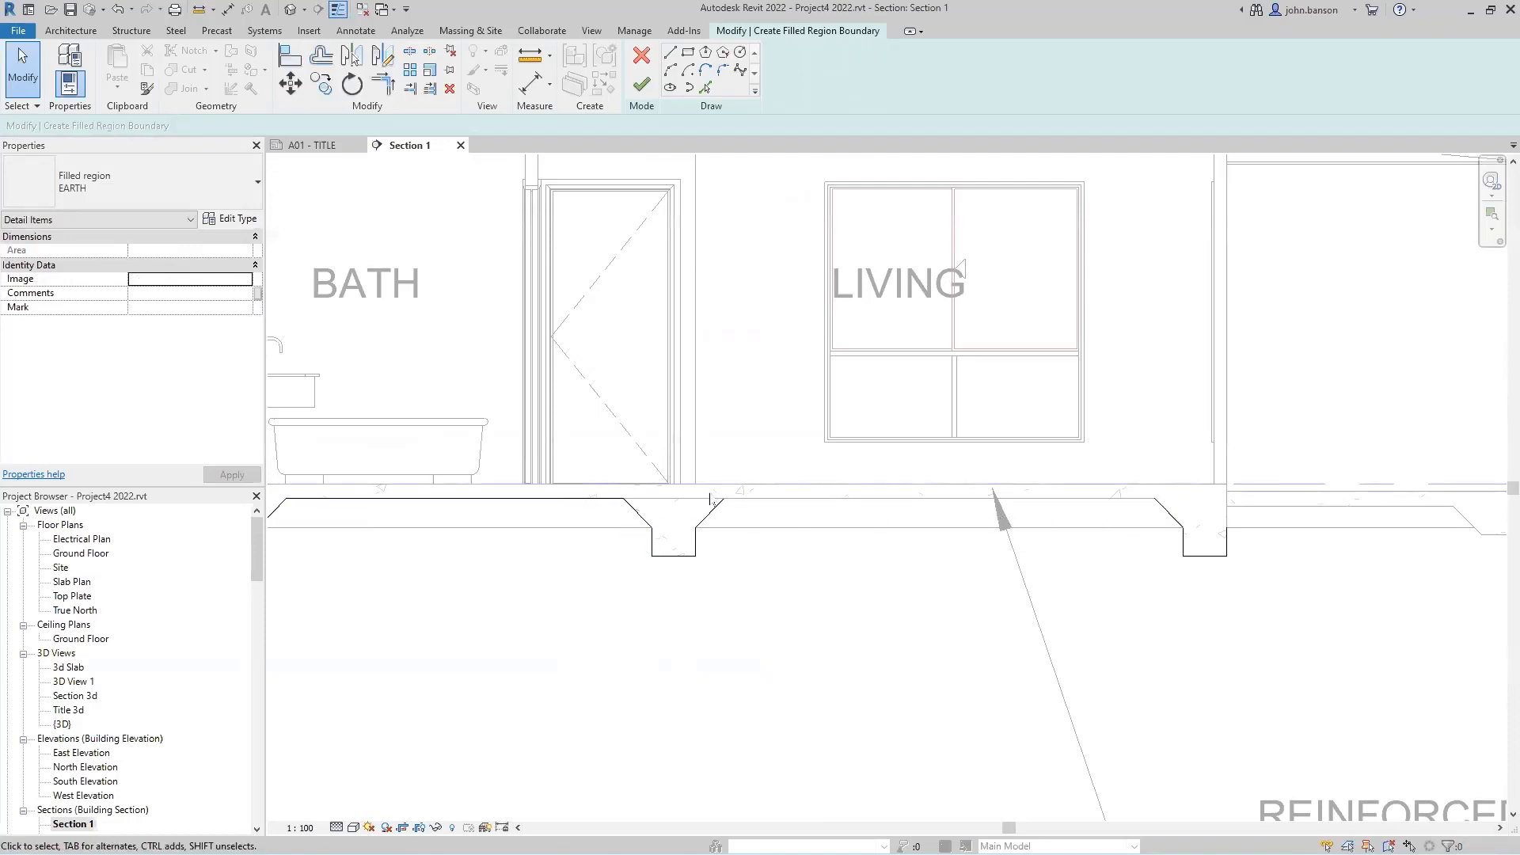
pyautogui.moveTo(859, 509); pyautogui.dragTo(780, 578, button='middle')
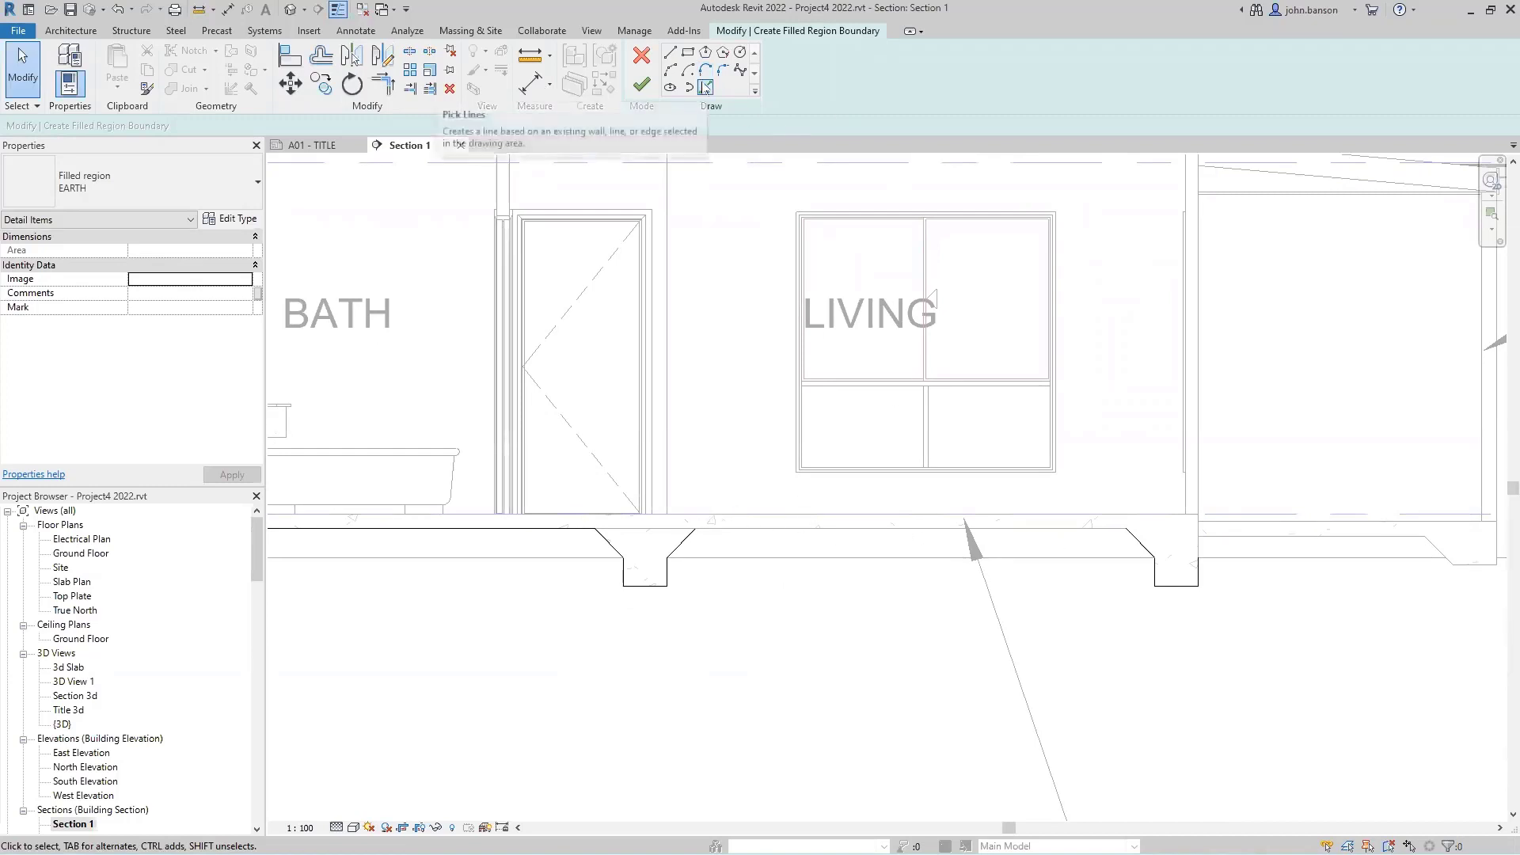
# Draw 0.25 pen boundary lines up the middle footing's living-side slope and along the slab underside to the outer wall footing.
pyautogui.click(705, 87)
pyautogui.click(670, 53)
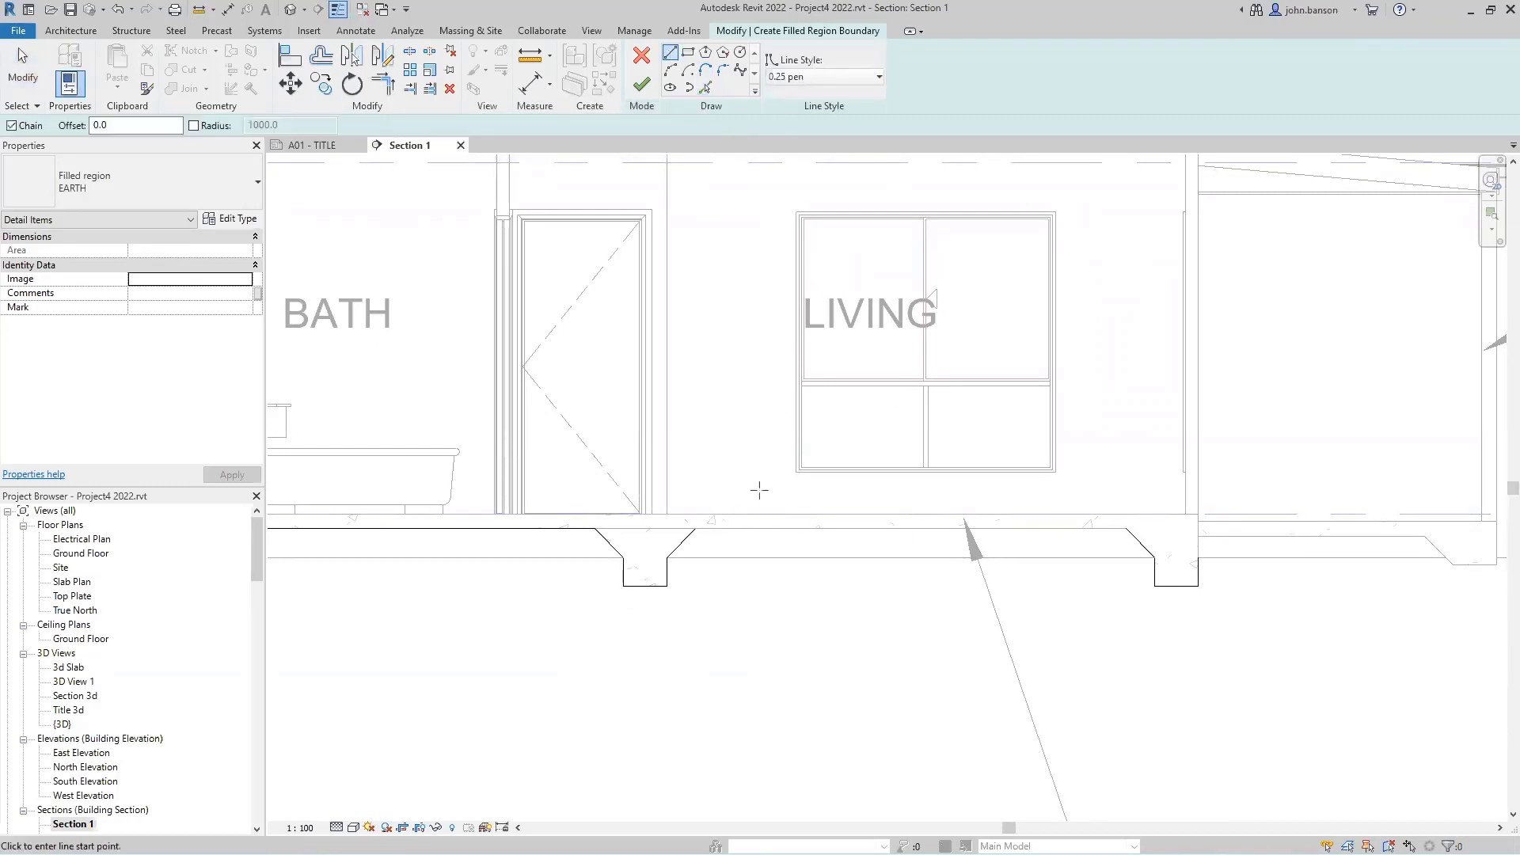
pyautogui.click(668, 558)
pyautogui.click(696, 528)
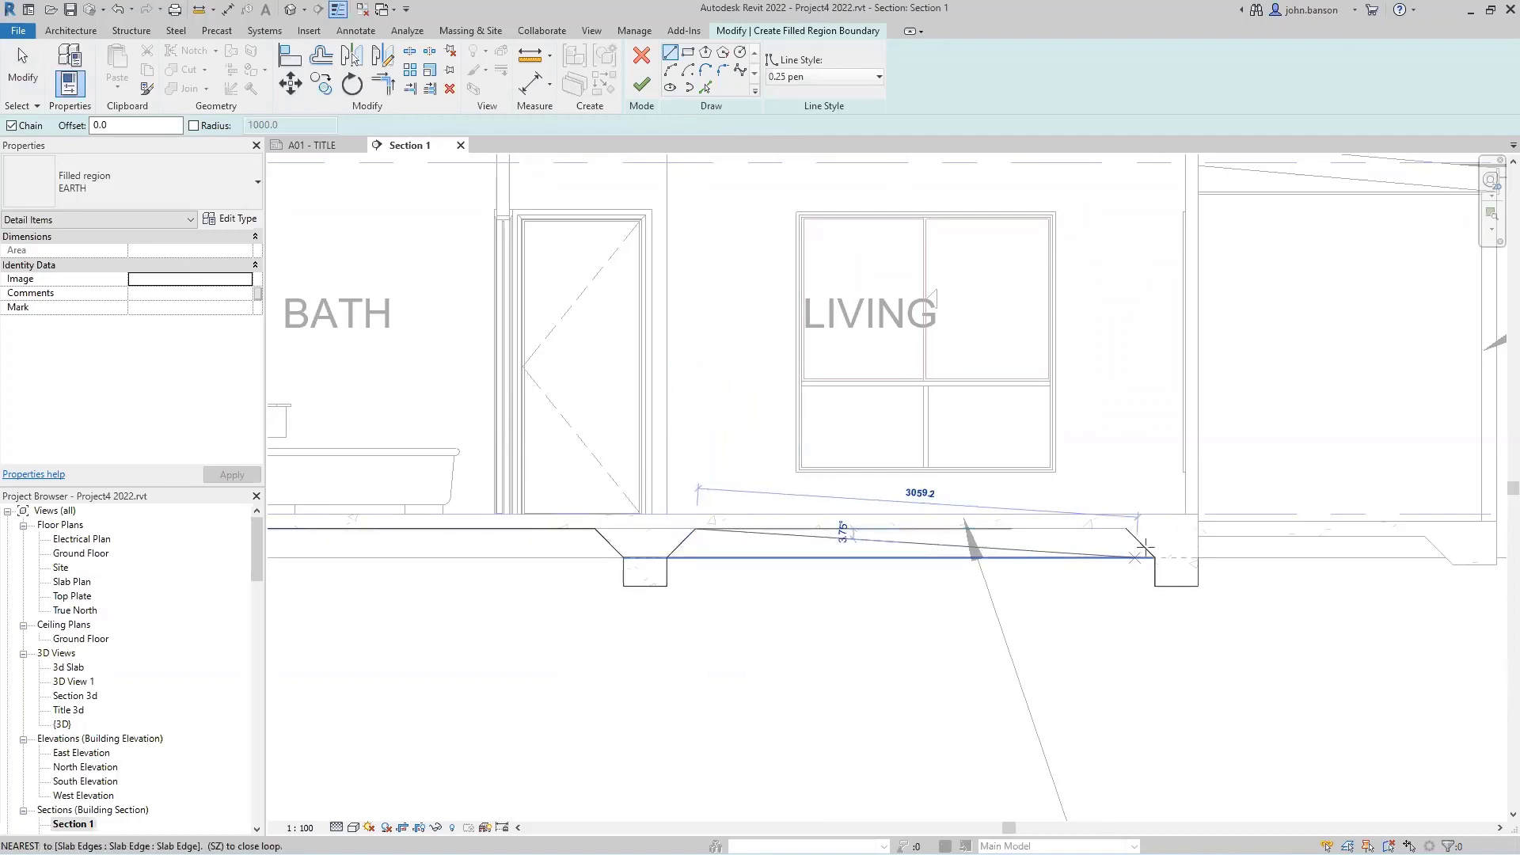
pyautogui.click(1126, 528)
pyautogui.scroll(-5, 1157, 646)
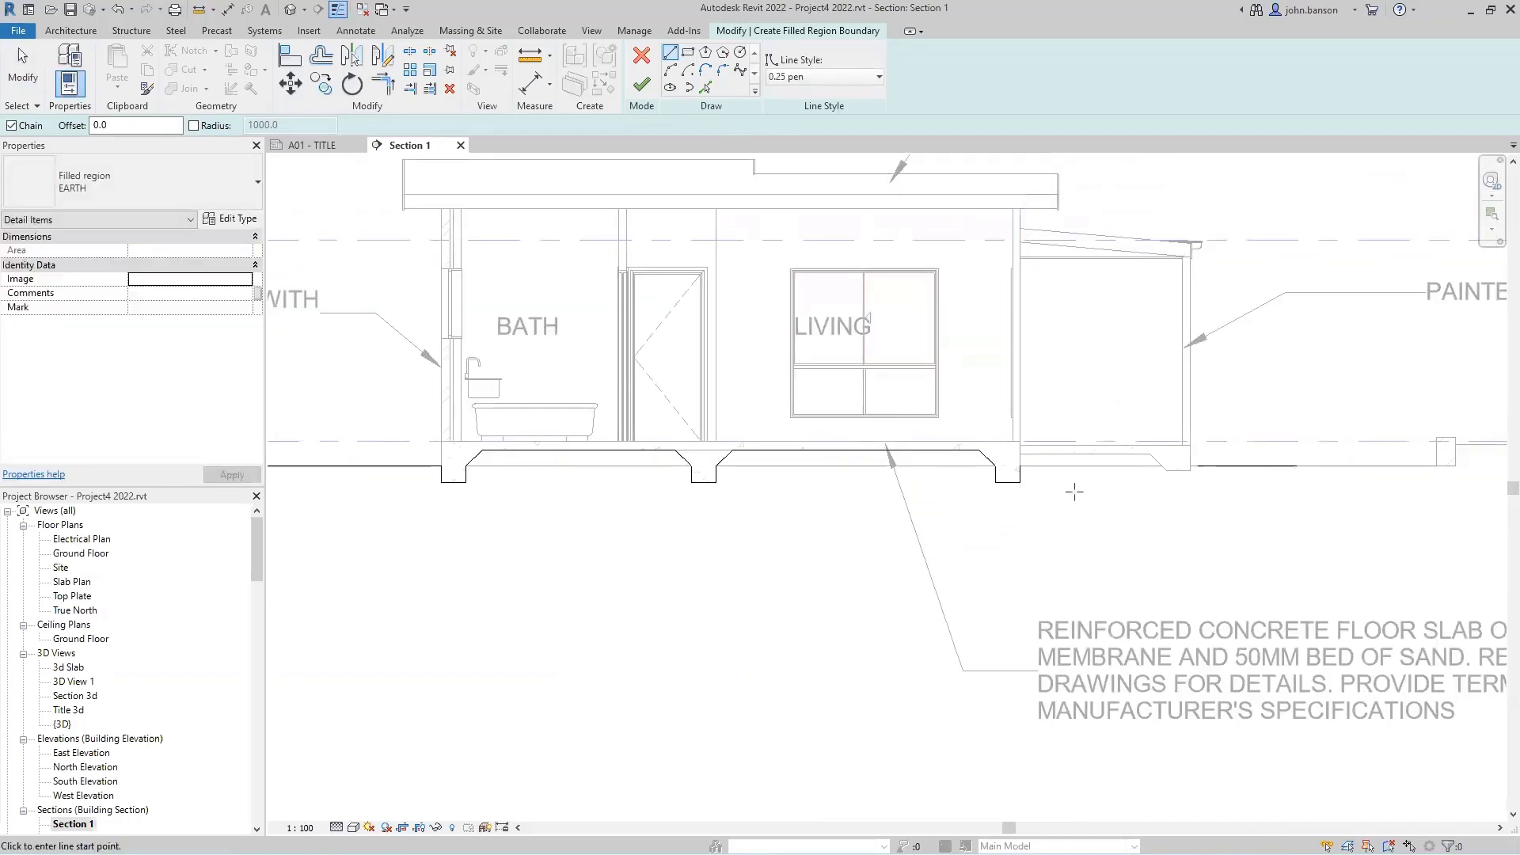
# Pick the patio slab's underside and its edge thickening's sloped, bottom and outer edges as 0.25 pen boundary lines.
pyautogui.scroll(2, 1072, 483)
pyautogui.click(705, 87)
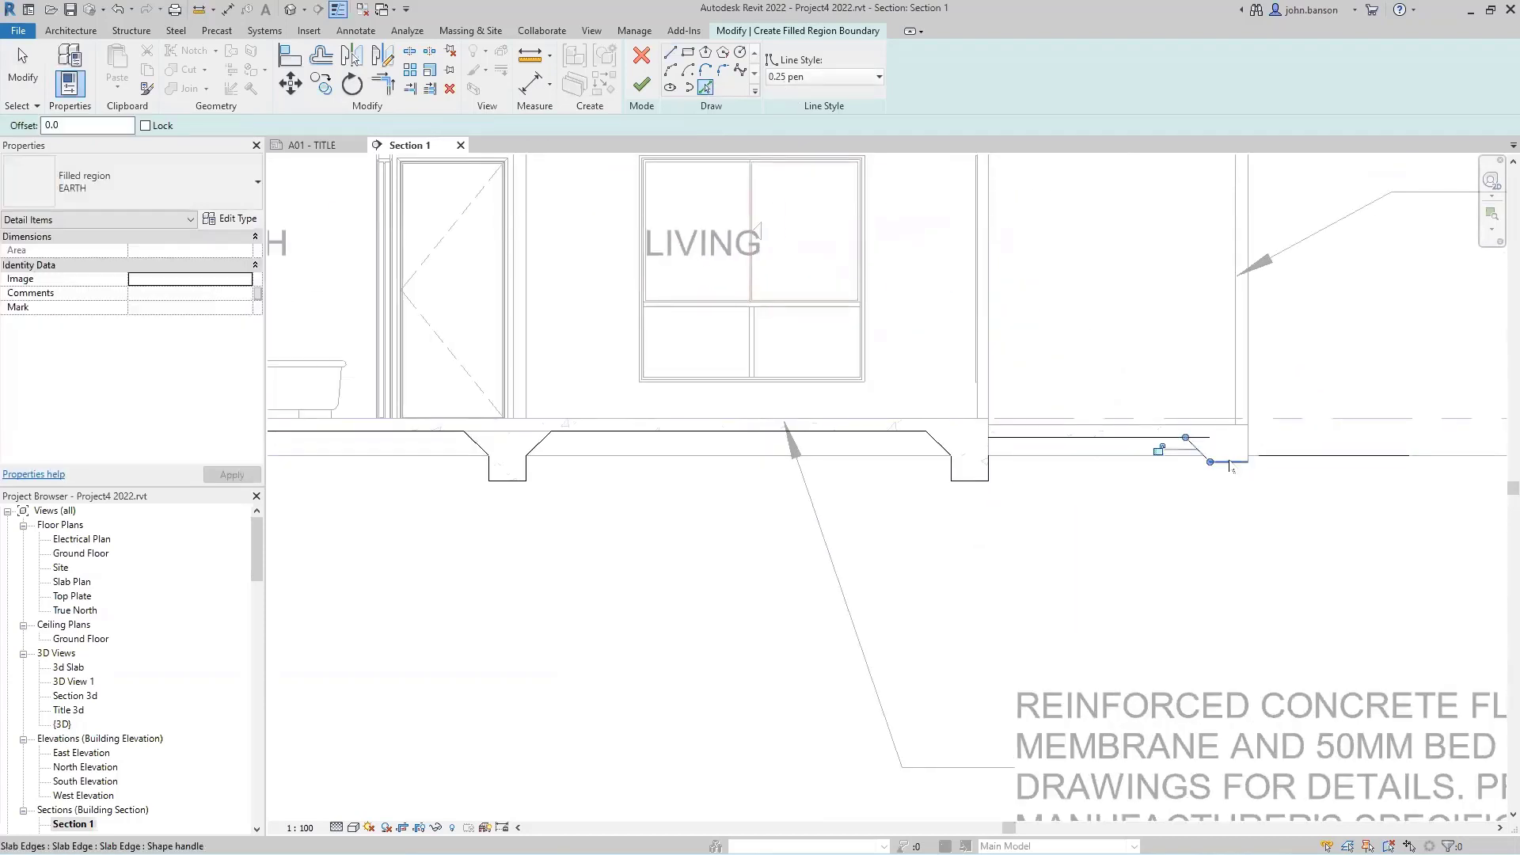
pyautogui.scroll(3, 1251, 471)
pyautogui.click(1242, 435)
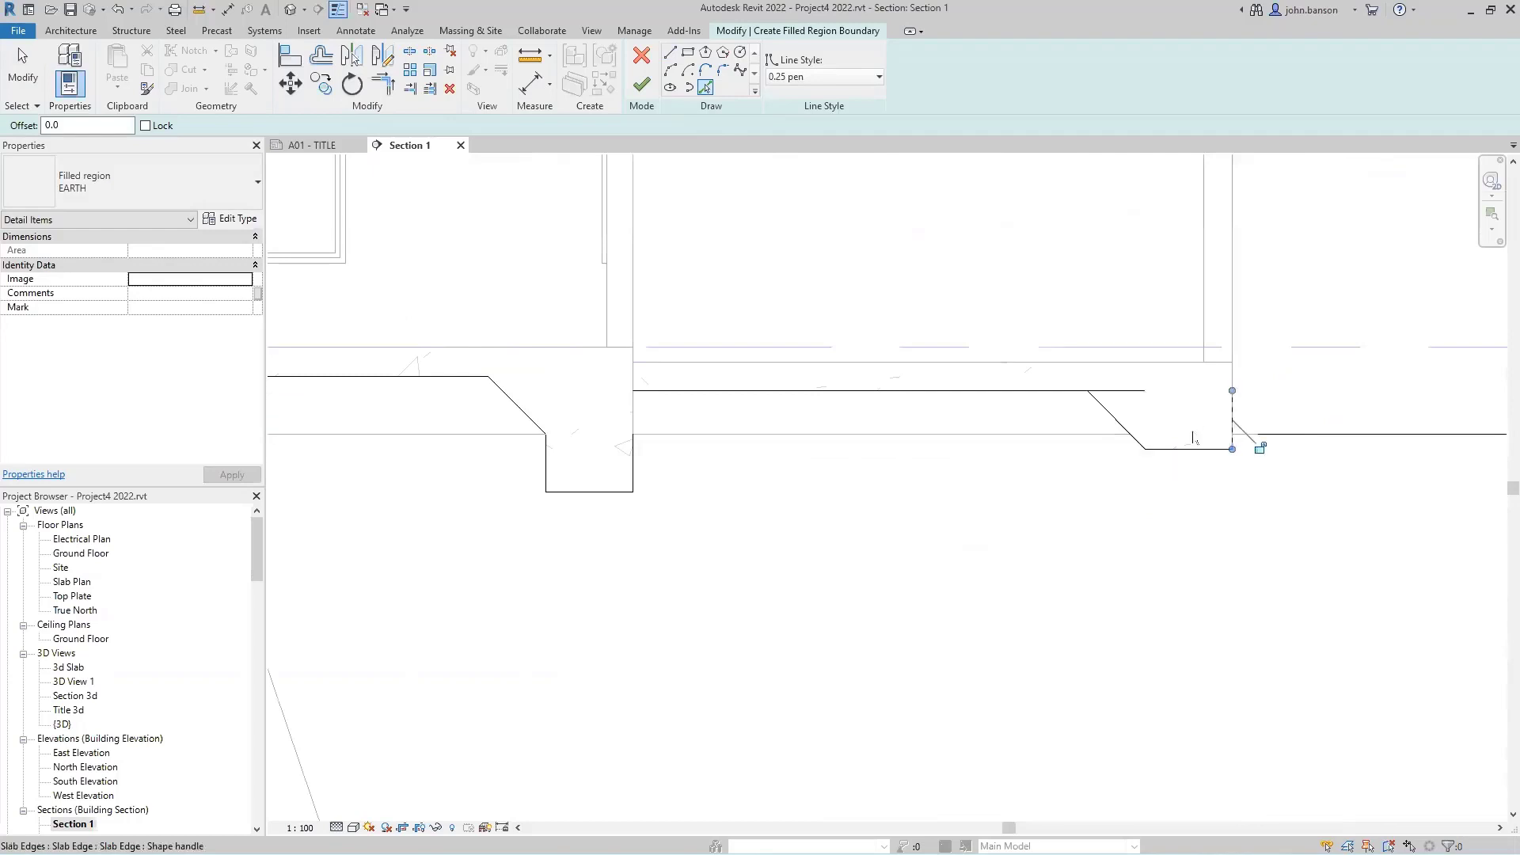
# Trim the patio underside boundary to the outer wall footing and the patio's sloped edge, and the patio's outer edge to the ground line.
pyautogui.press('t')
pyautogui.press('r')
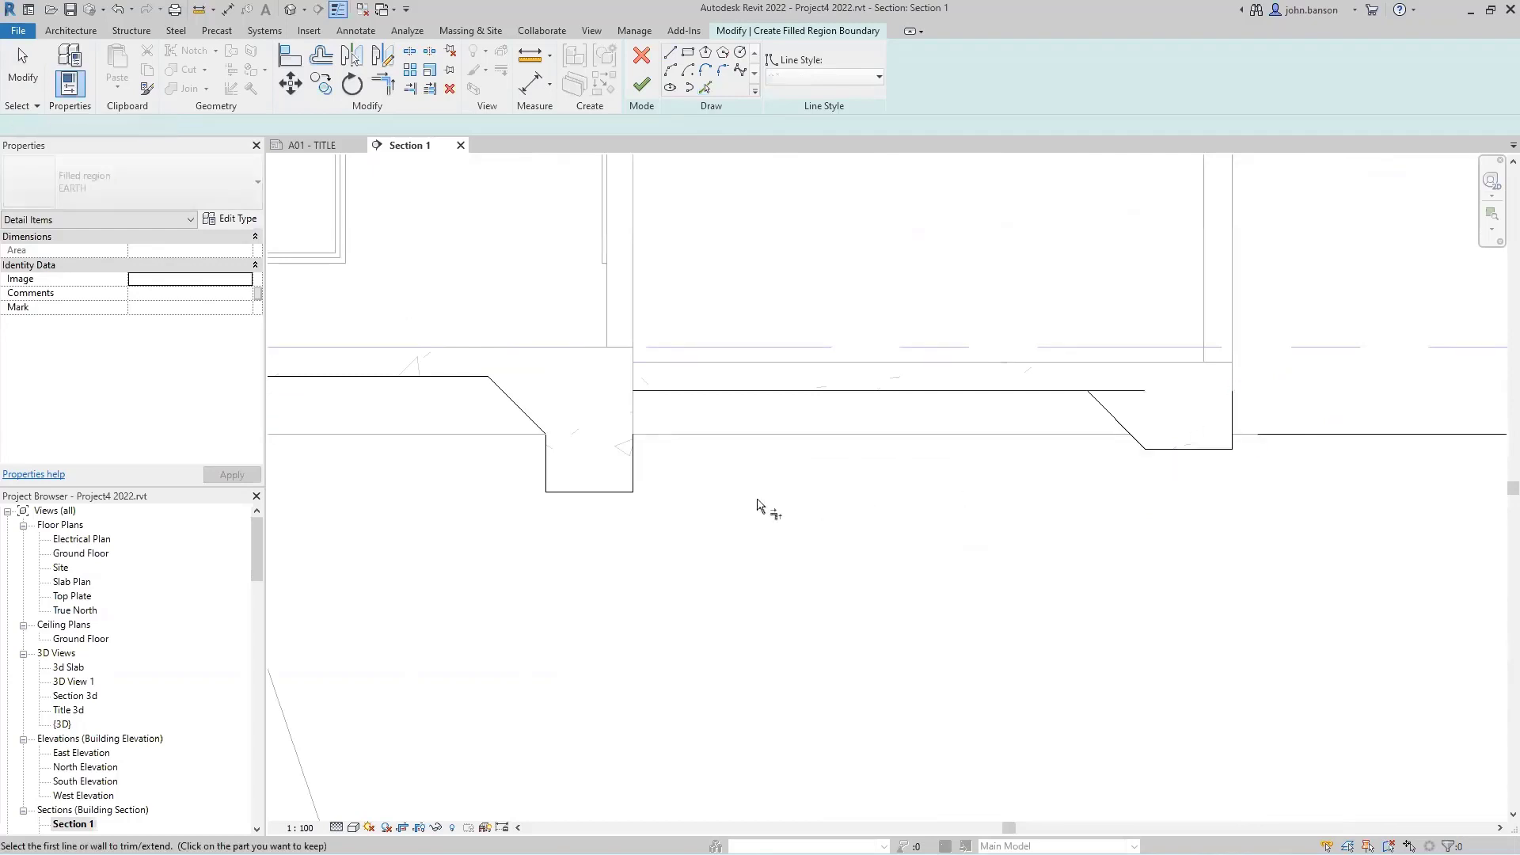
pyautogui.click(636, 456)
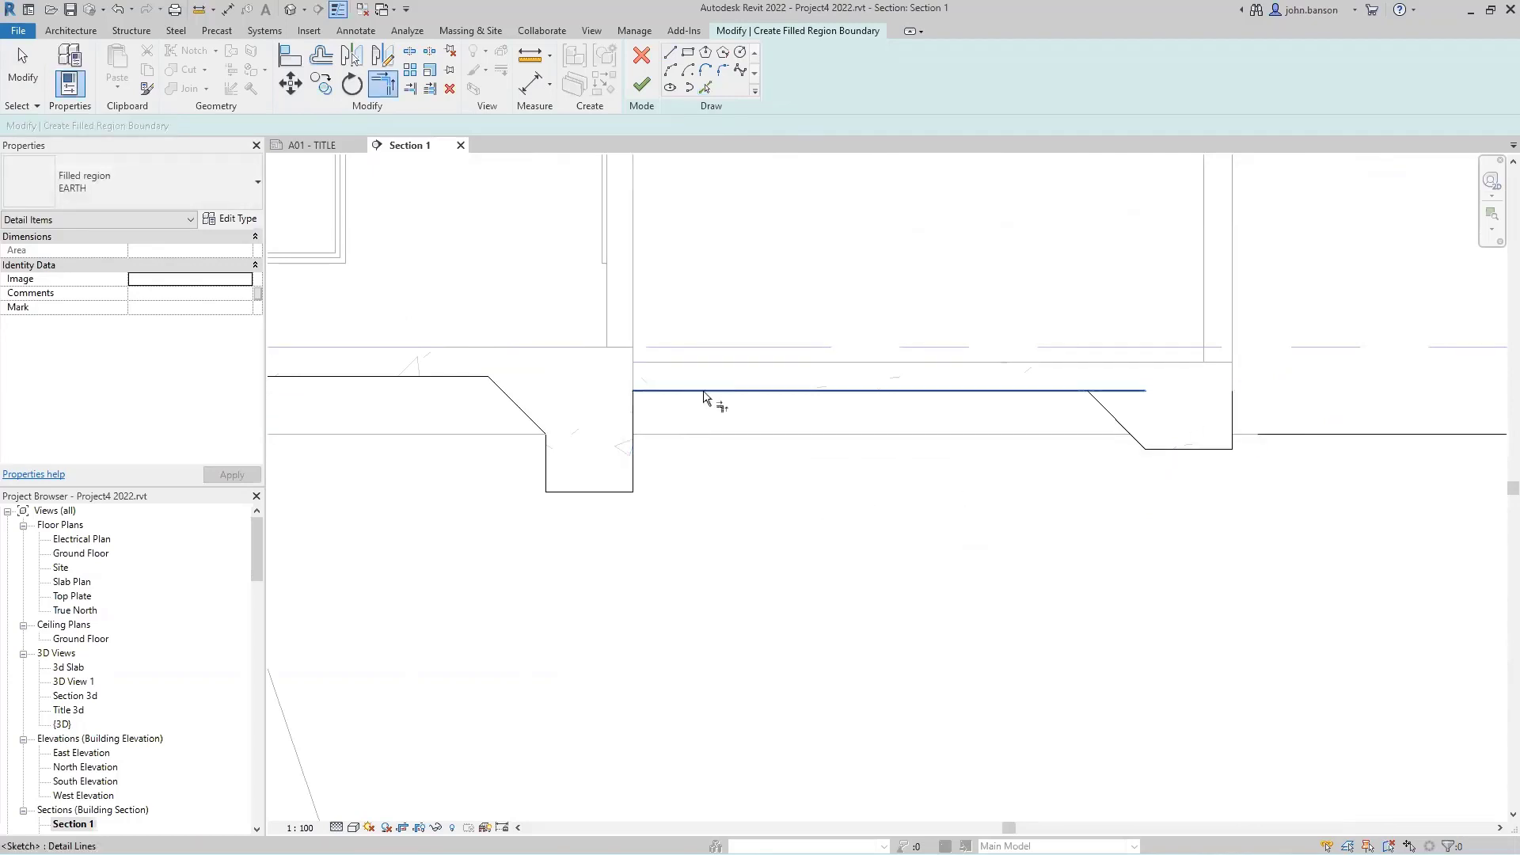
pyautogui.click(1100, 411)
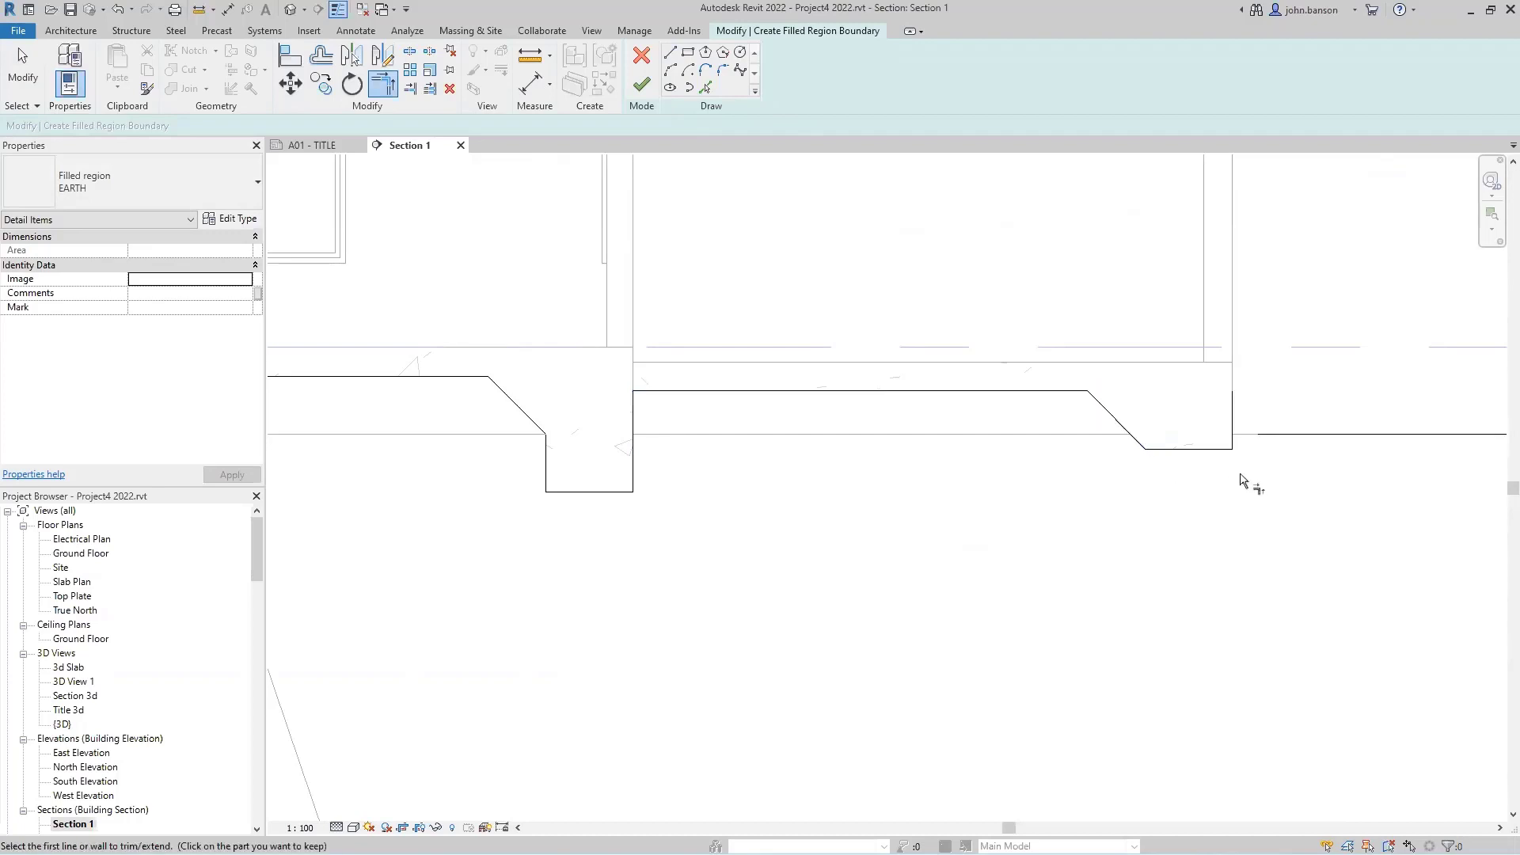
pyautogui.scroll(-2, 1267, 515)
pyautogui.scroll(-4, 1267, 518)
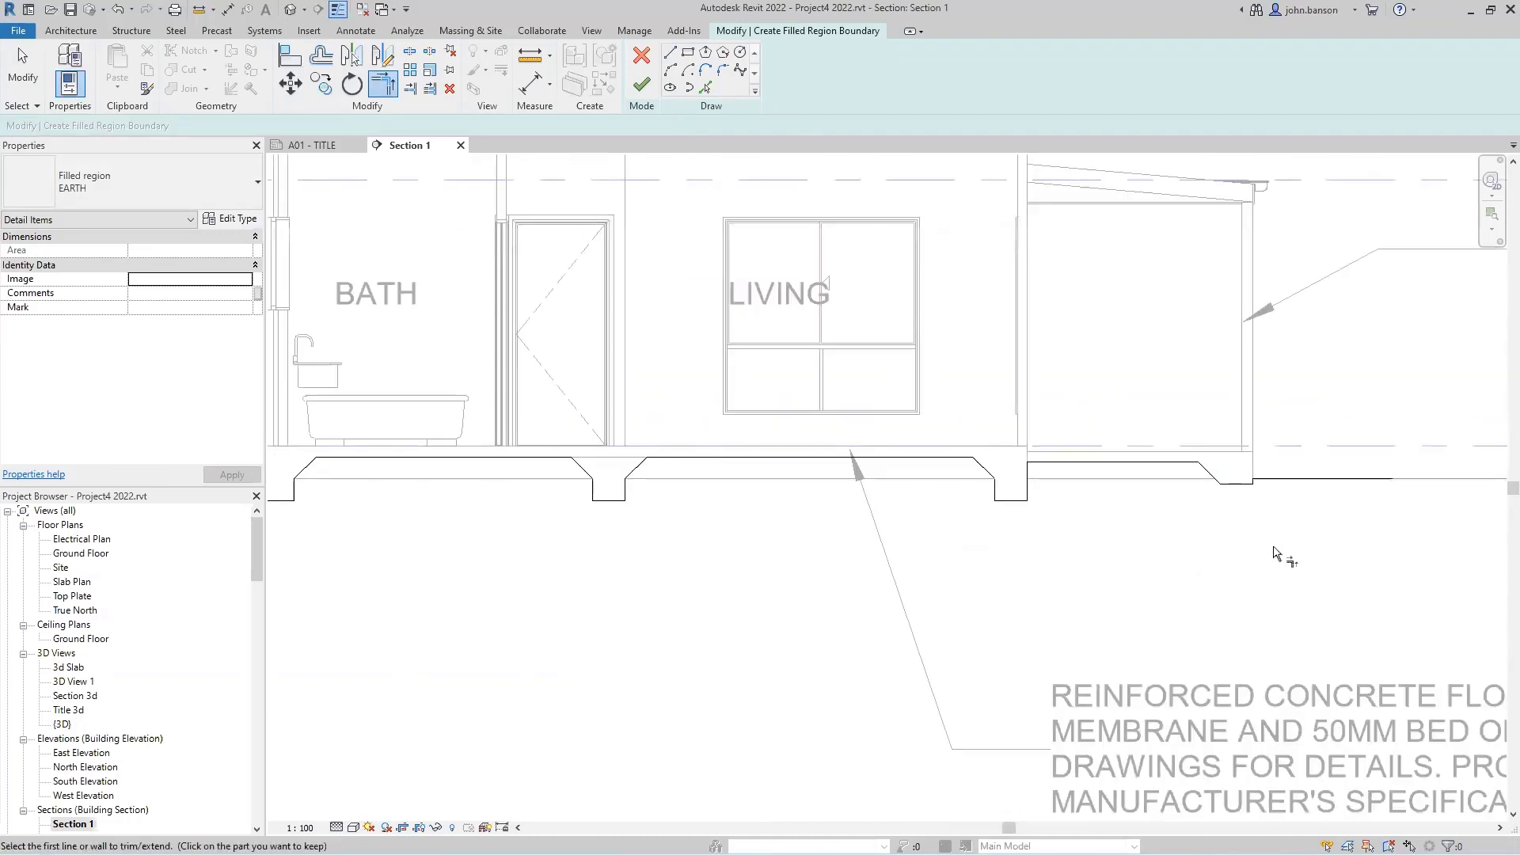
# Close the boundary below the footings with <Invisible lines> across a width of about 13290 mm and finish the EARTH filled region.
pyautogui.click(671, 56)
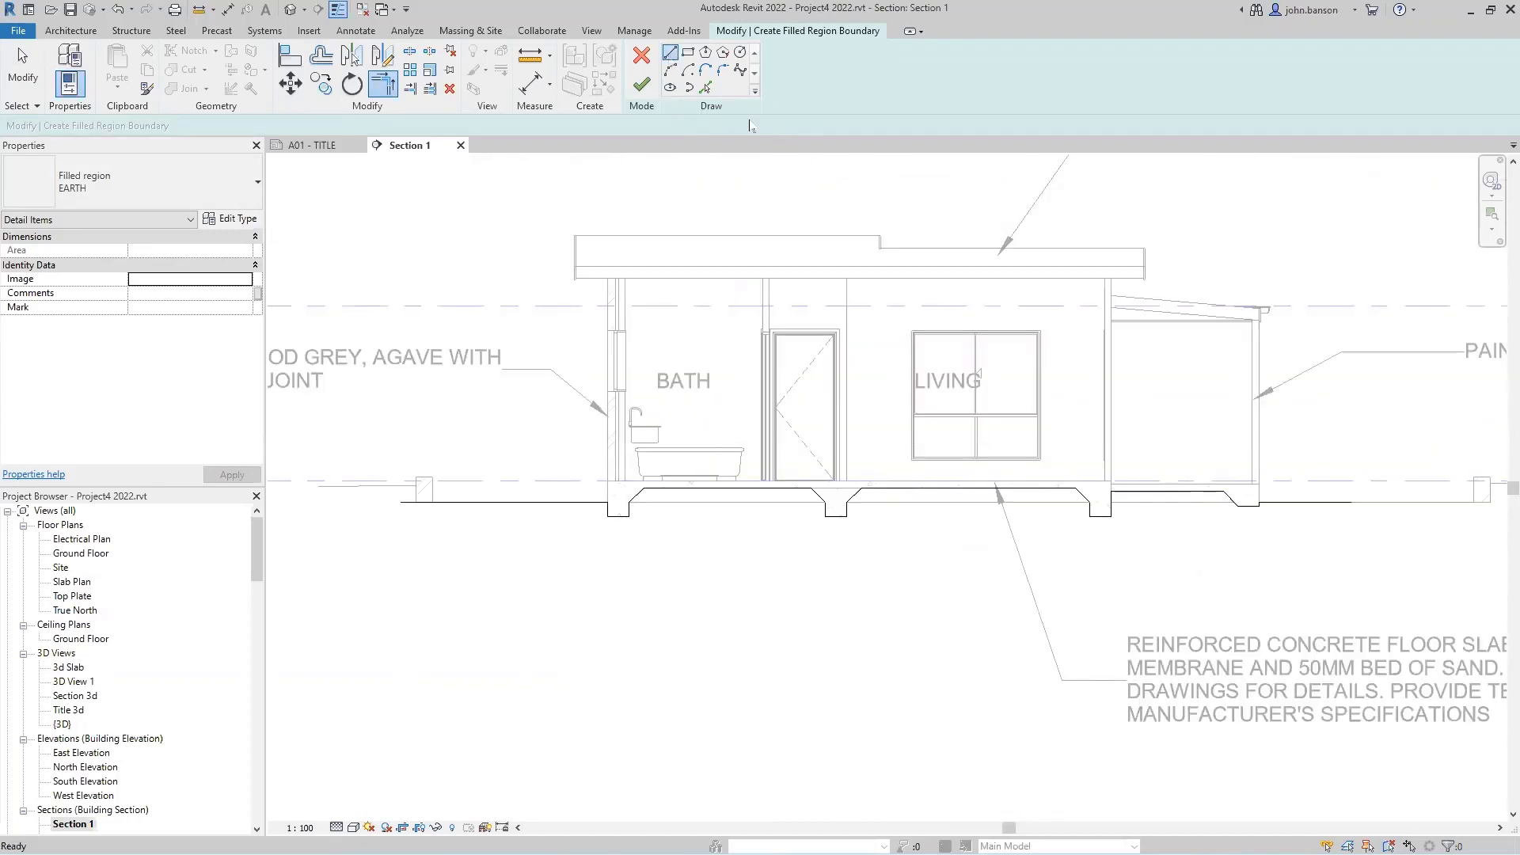
pyautogui.click(794, 79)
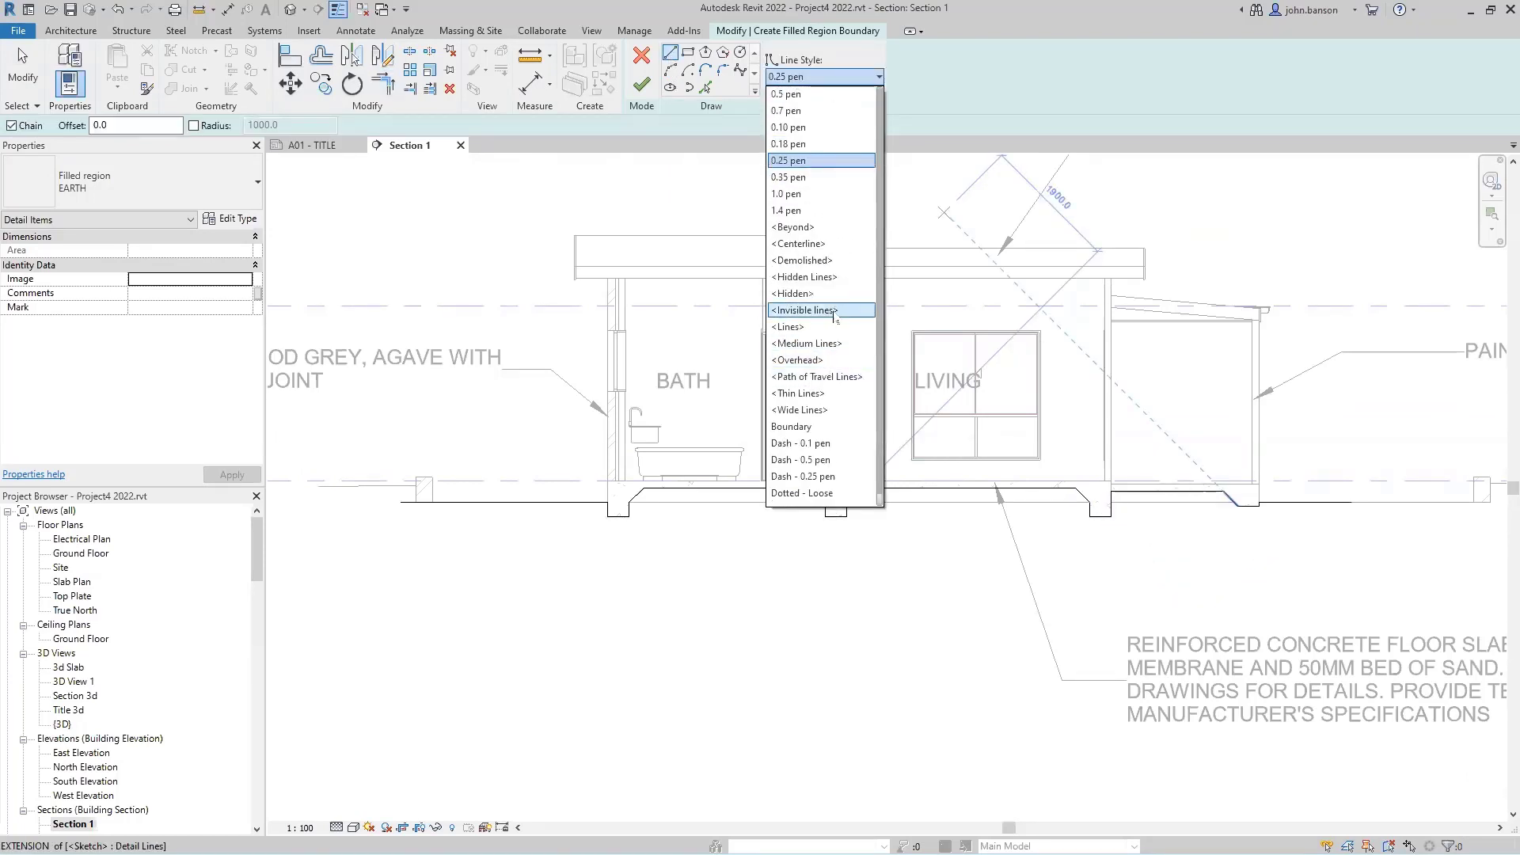
pyautogui.click(835, 311)
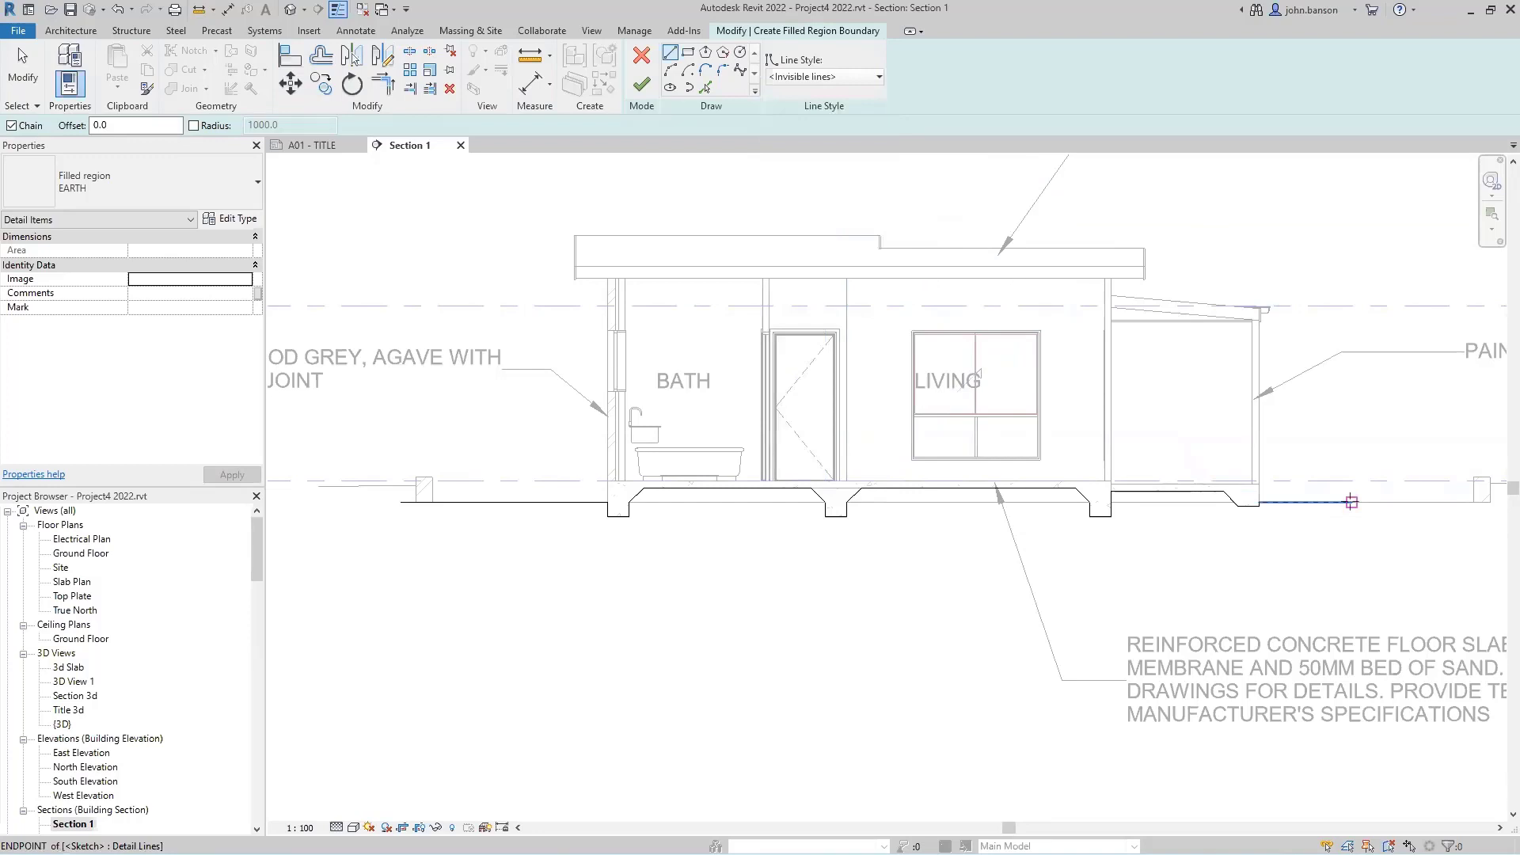
pyautogui.click(1352, 502)
pyautogui.click(1351, 559)
pyautogui.moveTo(326, 663); pyautogui.dragTo(600, 624, button='middle')
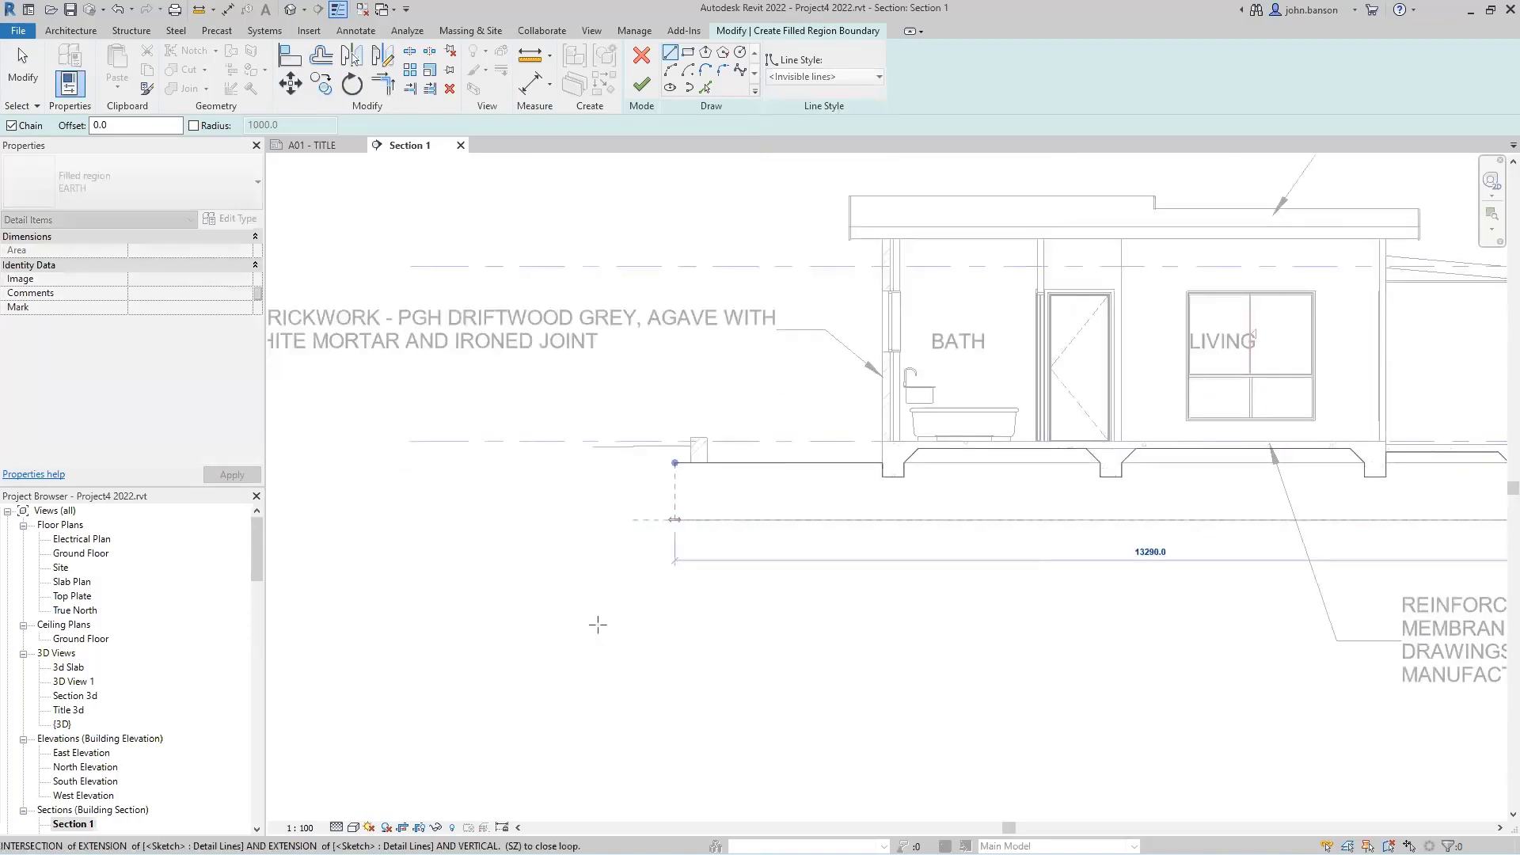
pyautogui.click(675, 519)
pyautogui.click(675, 463)
pyautogui.click(643, 84)
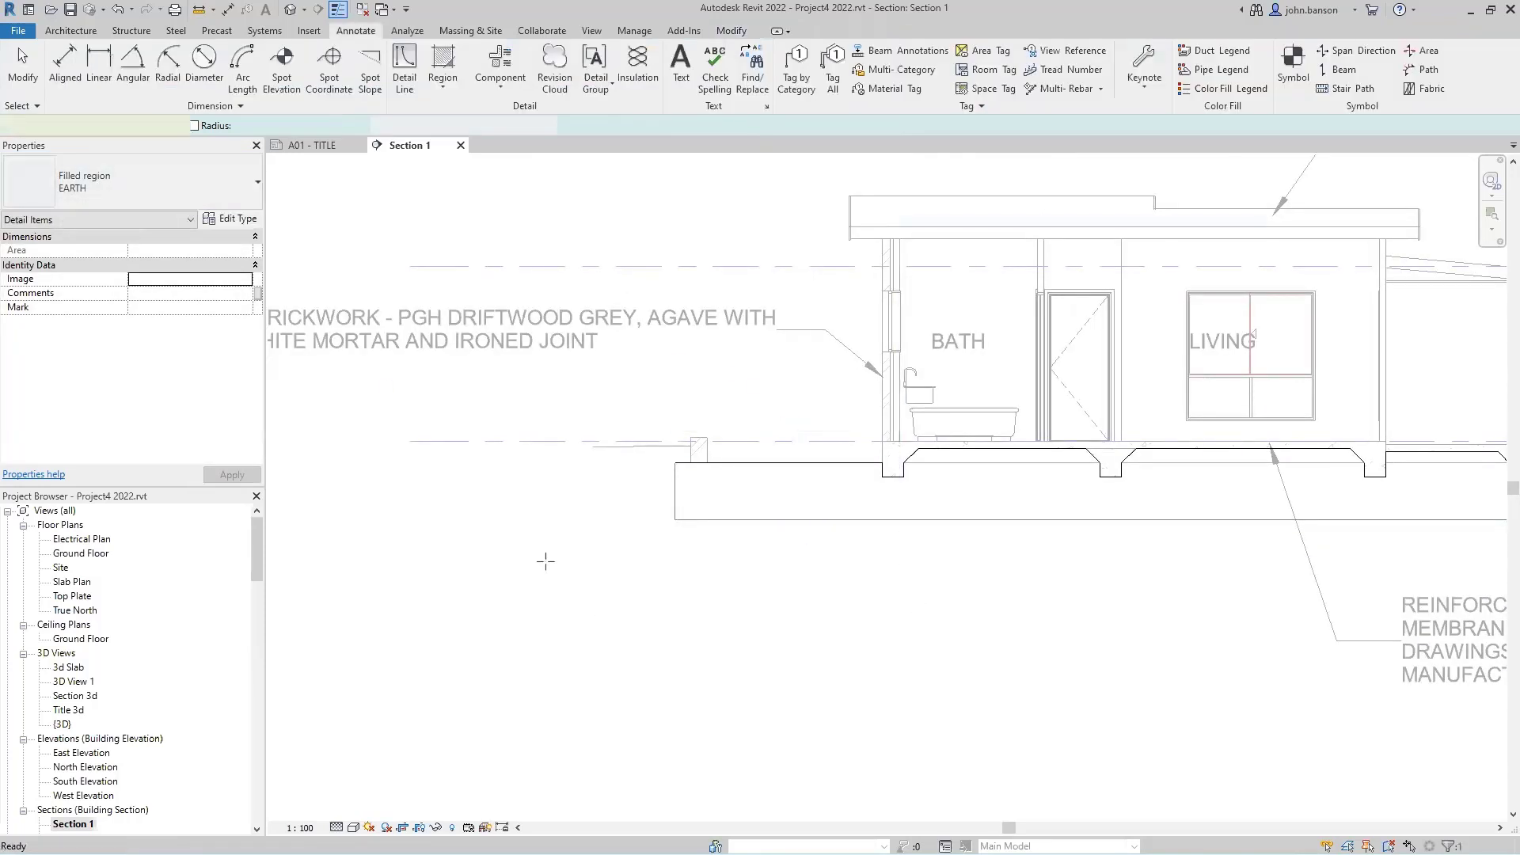
pyautogui.moveTo(1075, 460); pyautogui.dragTo(585, 370, button='middle')
pyautogui.scroll(-2, 521, 544)
pyautogui.moveTo(764, 523); pyautogui.dragTo(859, 643, button='middle')
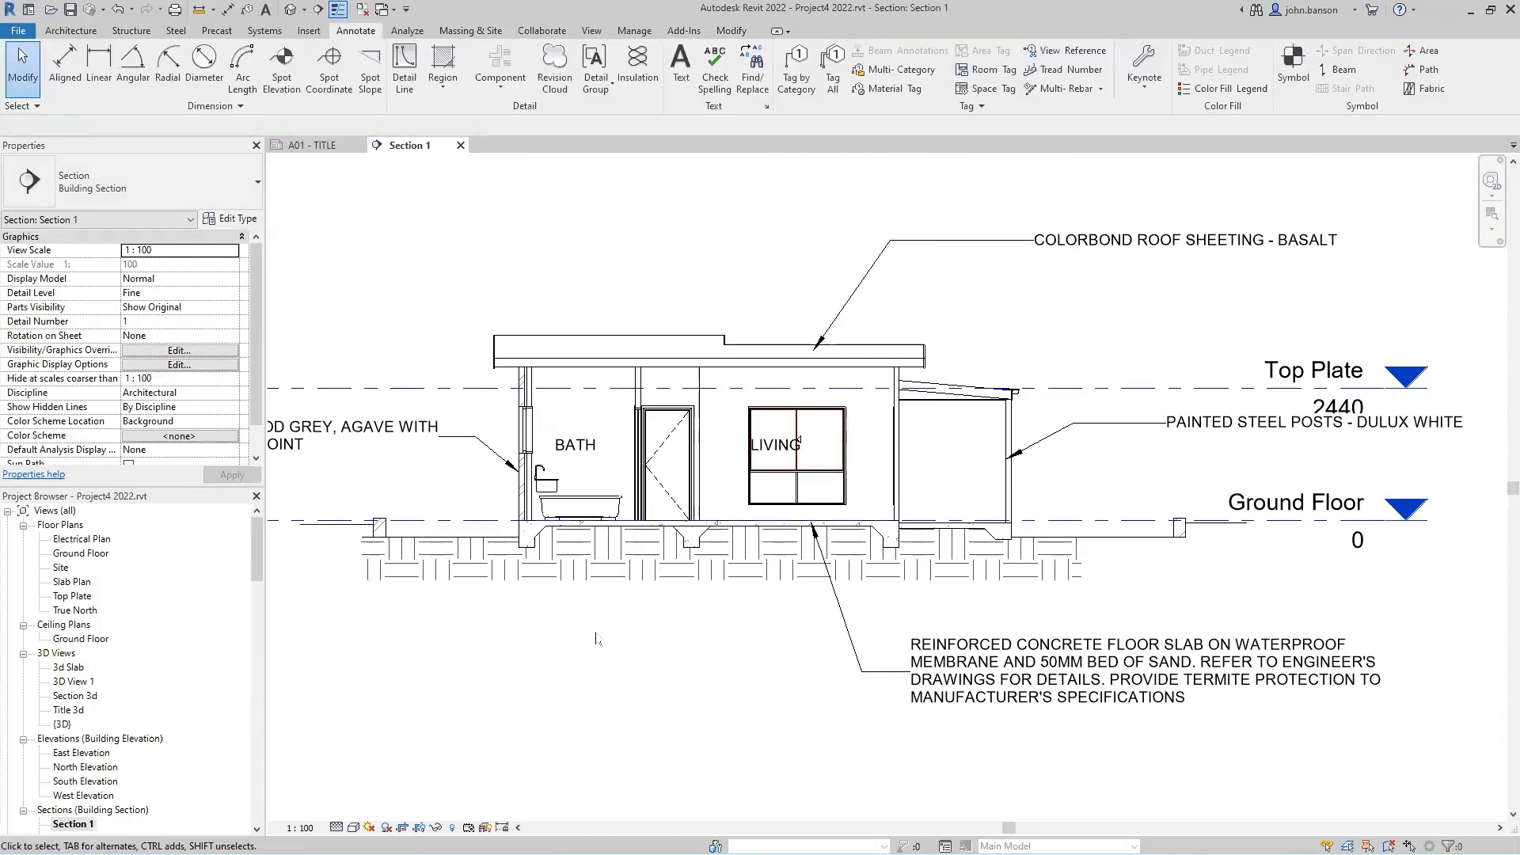
# Start a repeating detail component and choose the Single Brick (AUS) type.
pyautogui.moveTo(594, 628); pyautogui.dragTo(669, 651, button='middle')
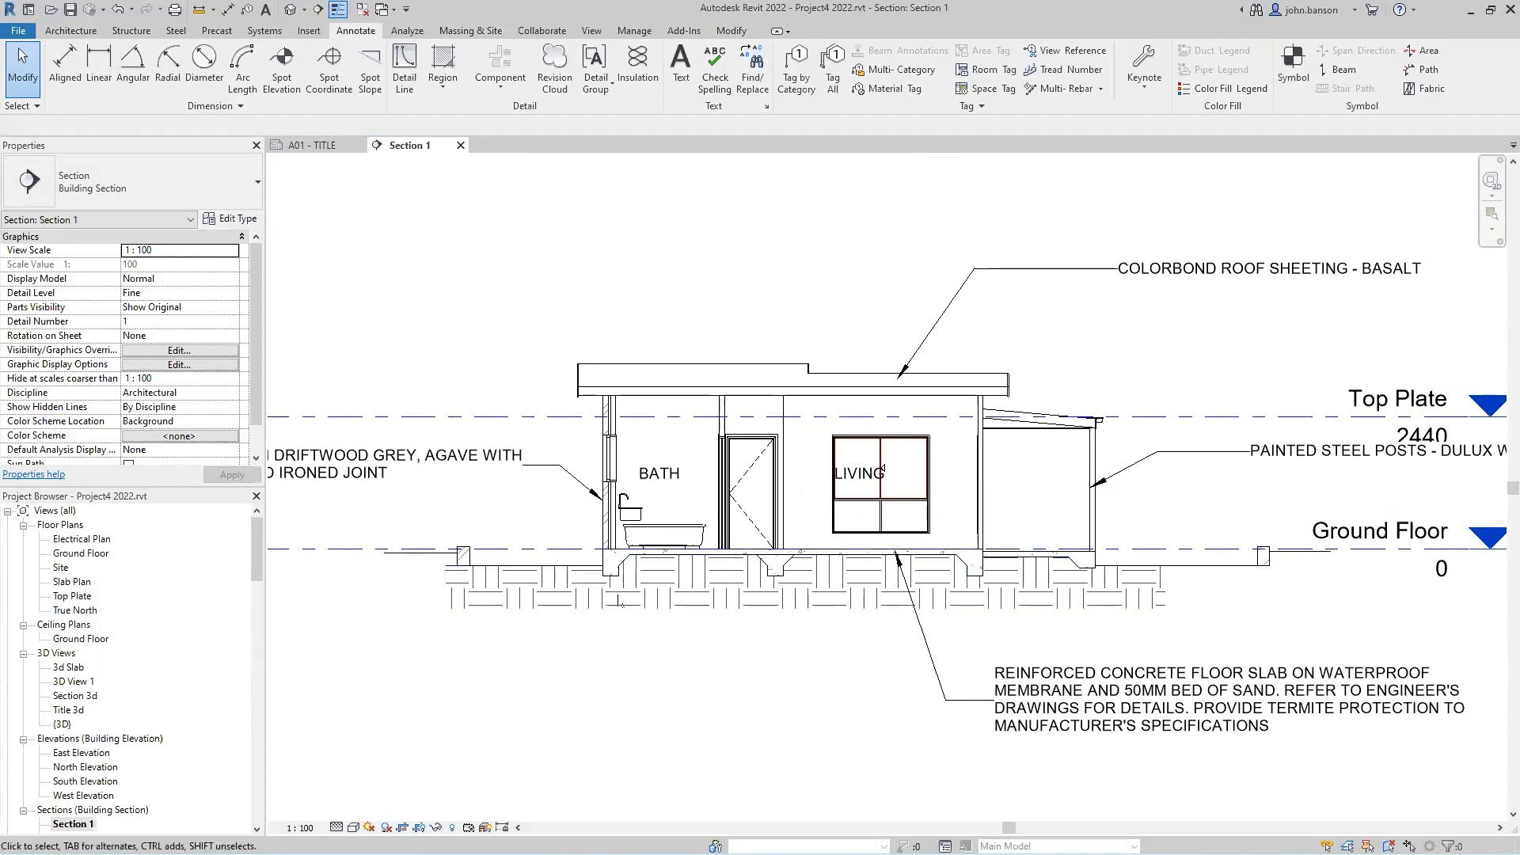
pyautogui.scroll(2, 651, 528)
pyautogui.scroll(2, 613, 524)
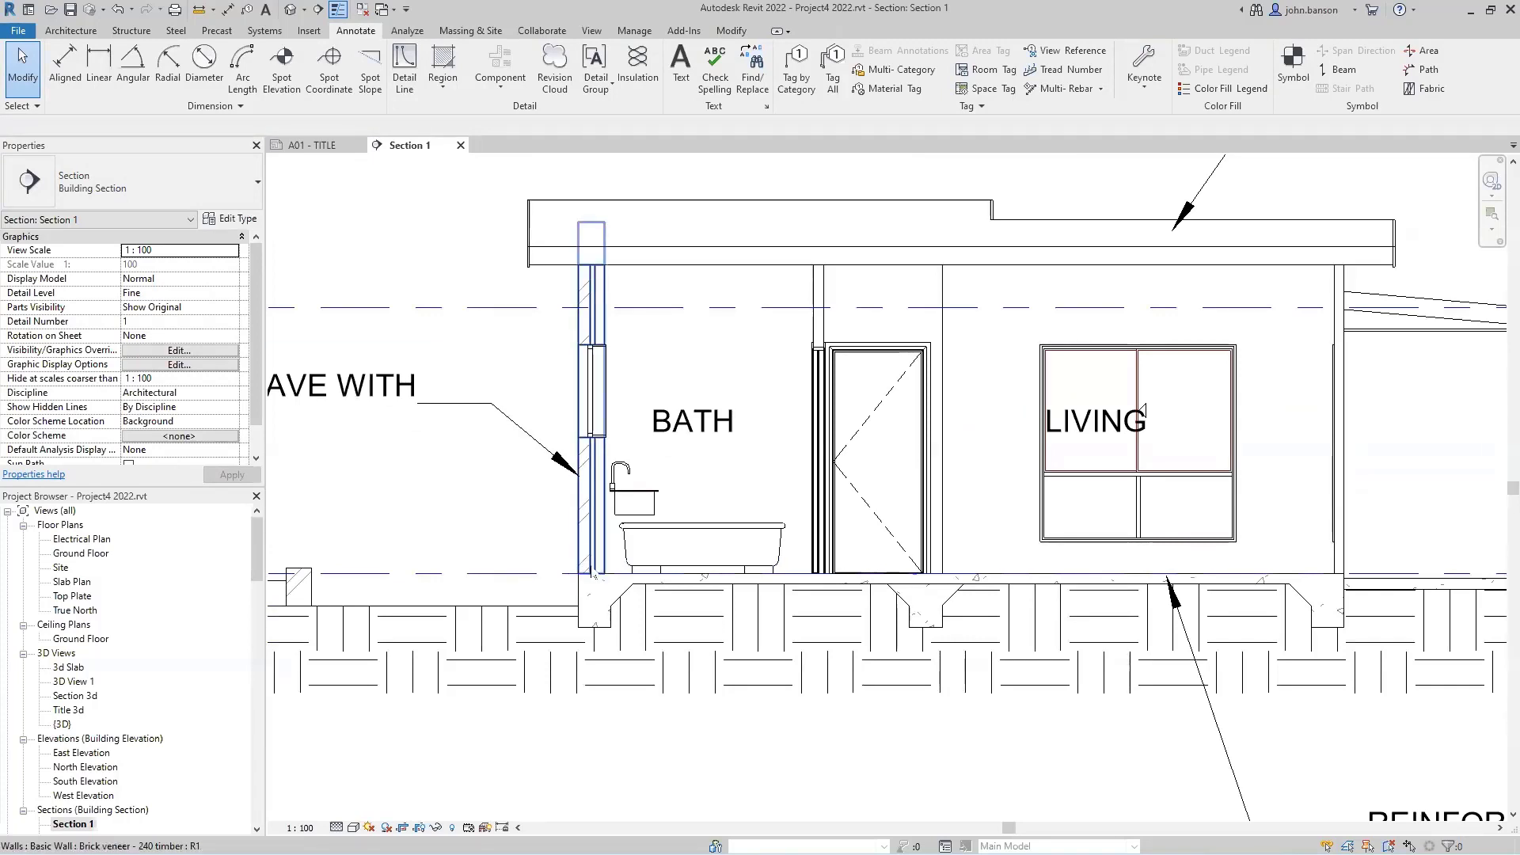
pyautogui.click(497, 87)
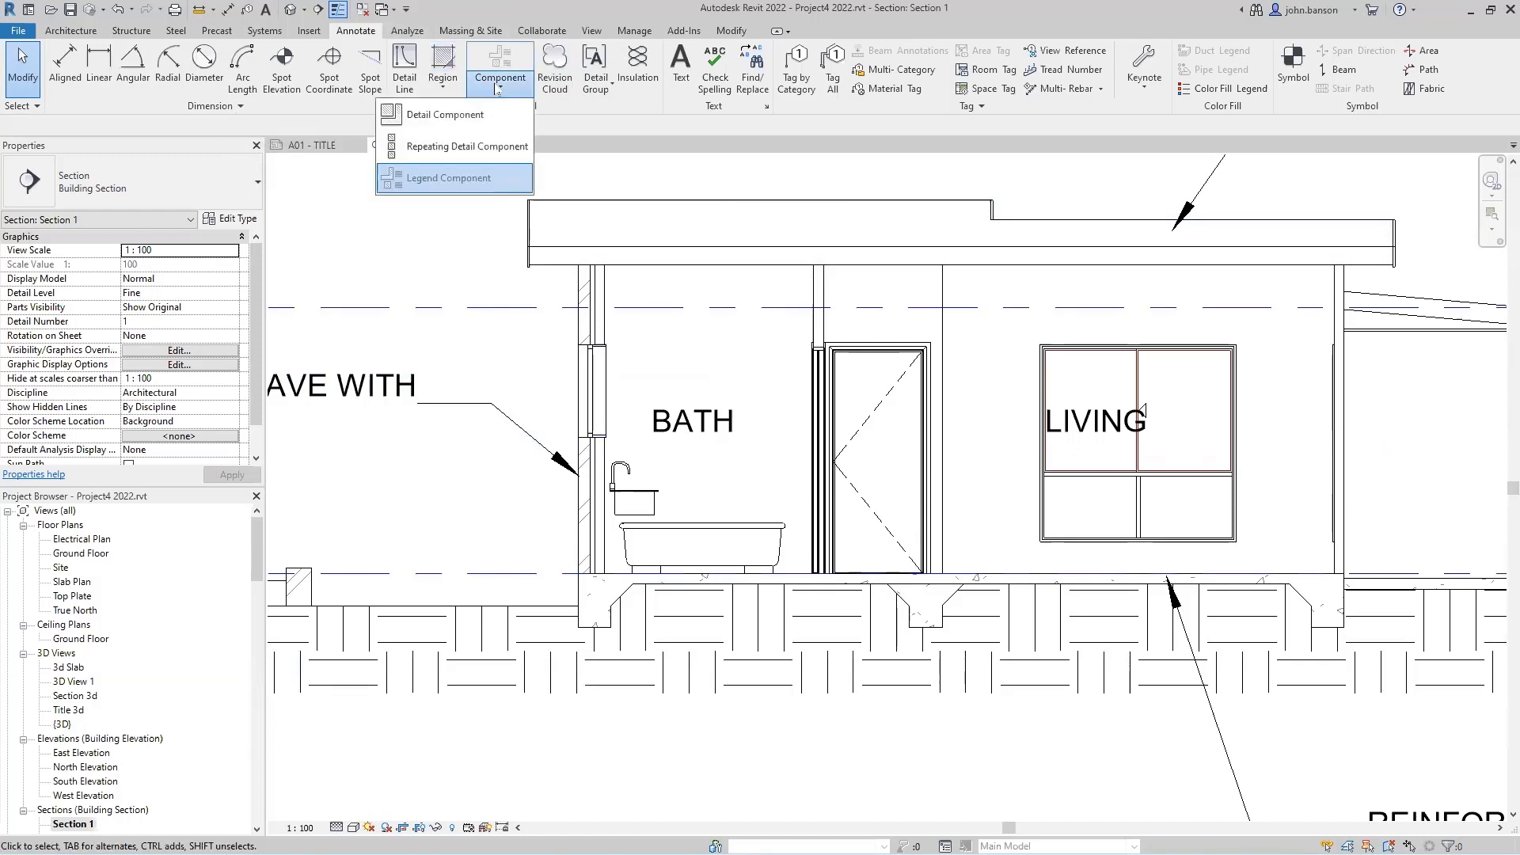
pyautogui.click(448, 147)
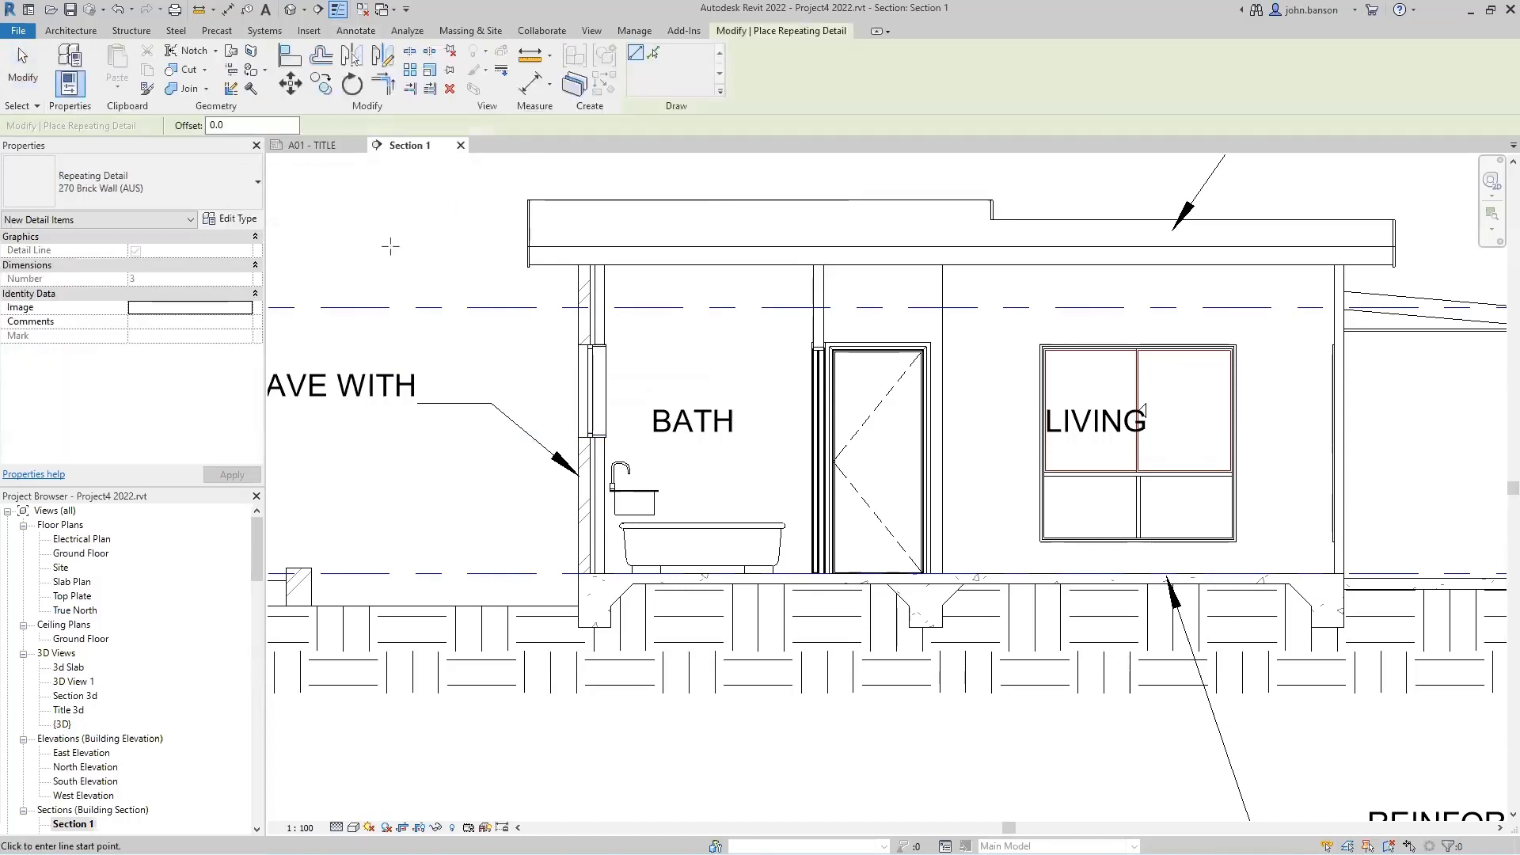
pyautogui.click(165, 197)
pyautogui.click(89, 281)
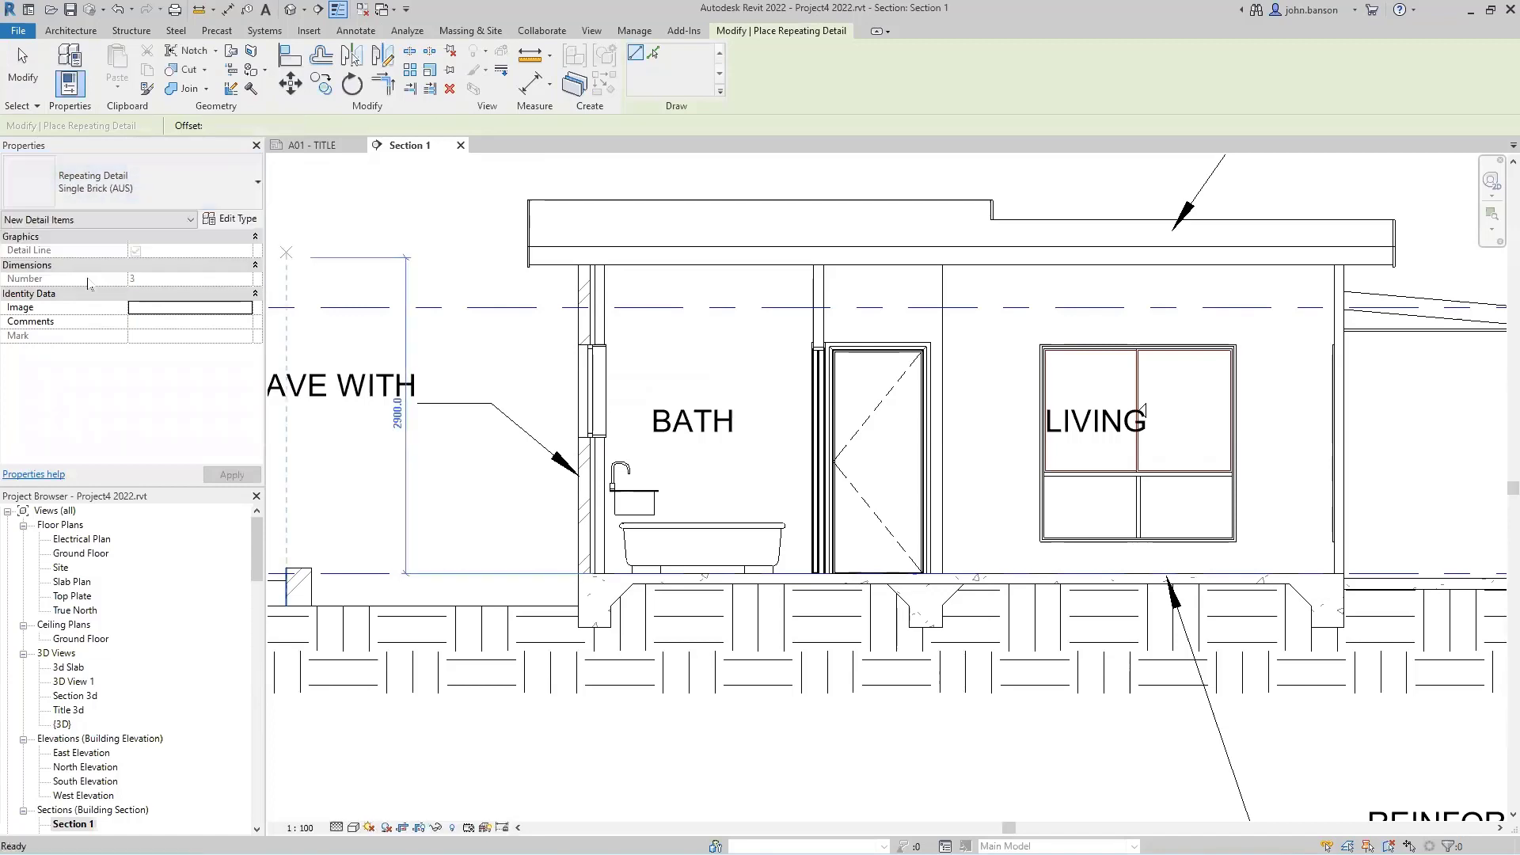
# Place the brick repeating detail up the bath's external wall face from floor level to the window sill, about 1250 mm long.
pyautogui.scroll(5, 606, 646)
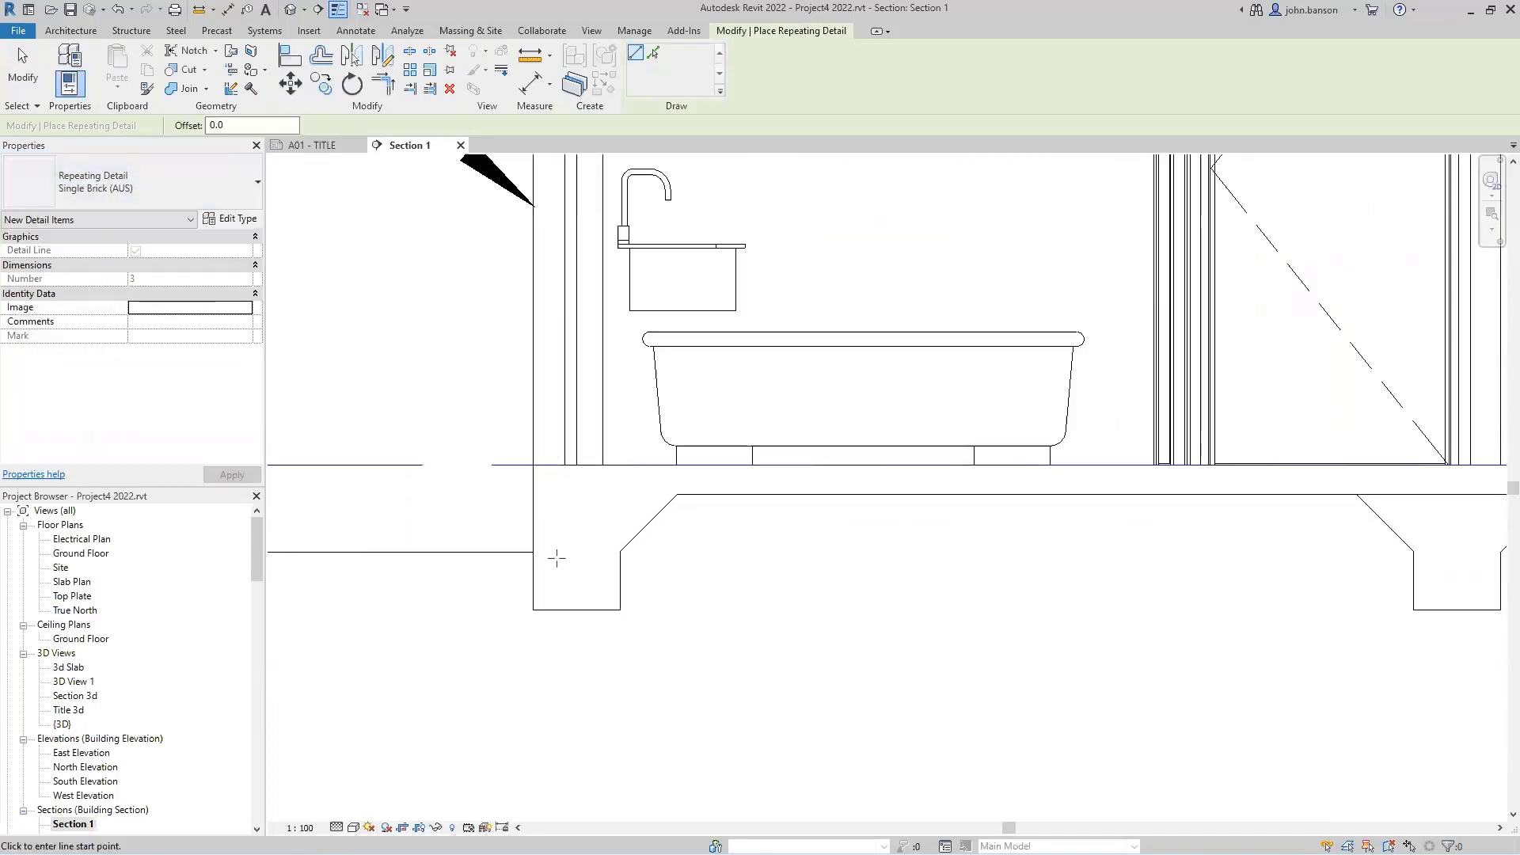
pyautogui.scroll(1, 557, 559)
pyautogui.moveTo(586, 543); pyautogui.dragTo(715, 784, button='middle')
pyautogui.scroll(1, 716, 784)
pyautogui.click(650, 678)
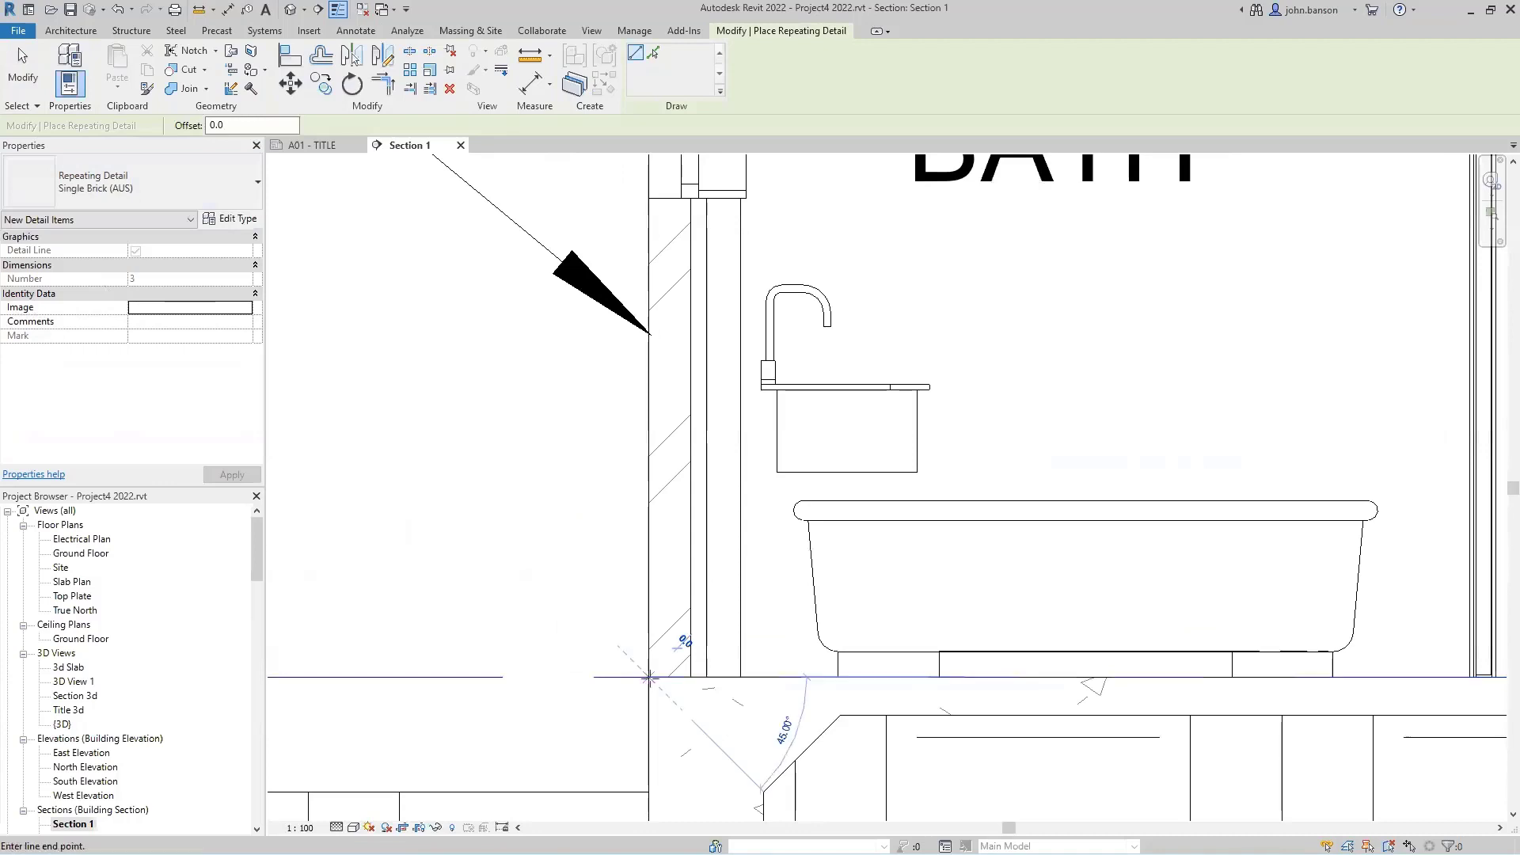
pyautogui.scroll(-1, 651, 577)
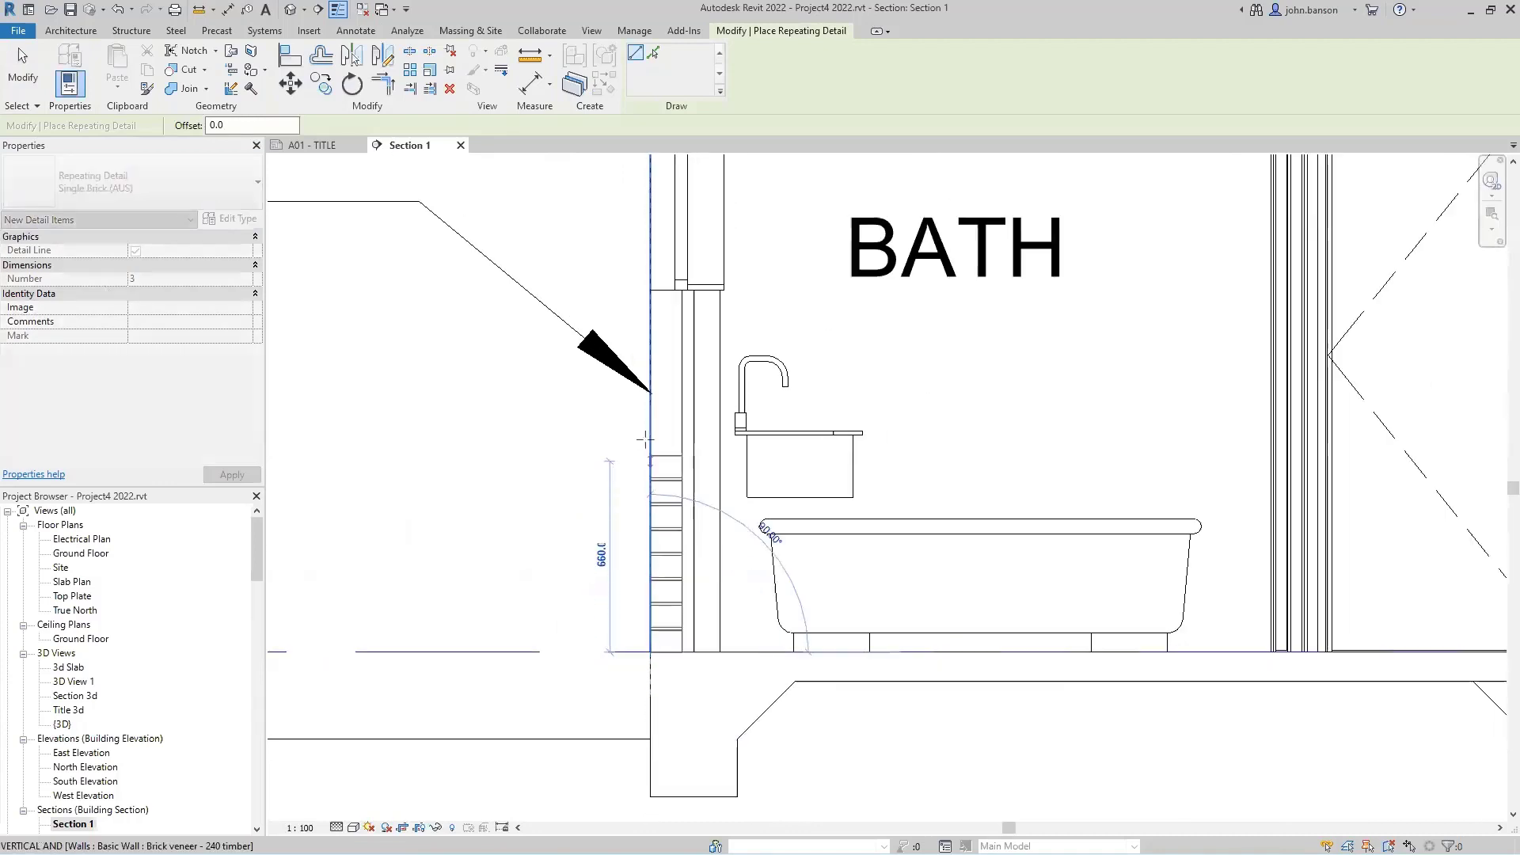
pyautogui.scroll(1, 649, 299)
pyautogui.click(650, 288)
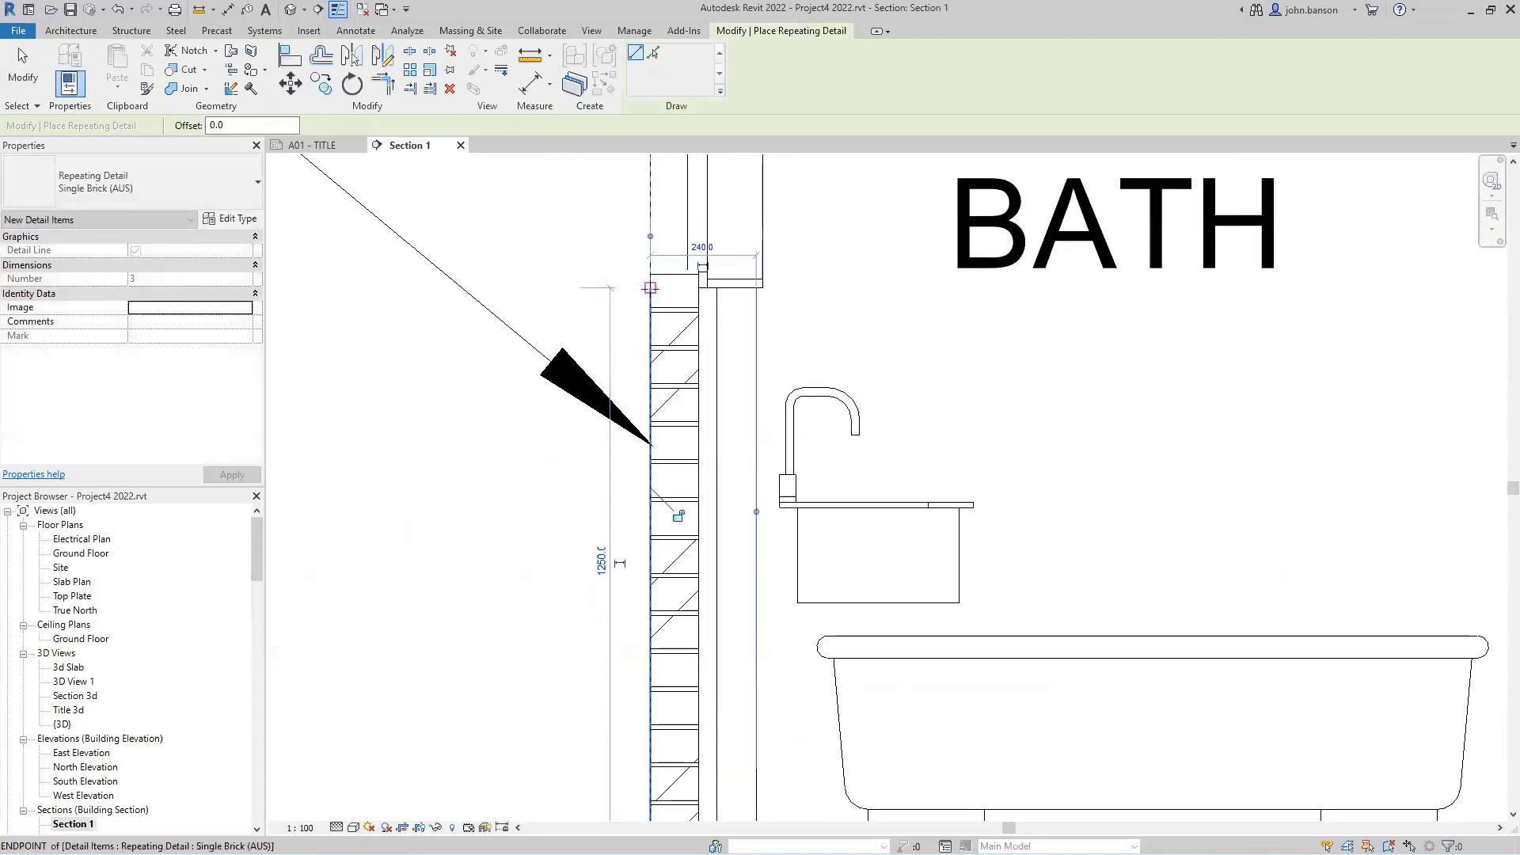
pyautogui.scroll(-3, 842, 428)
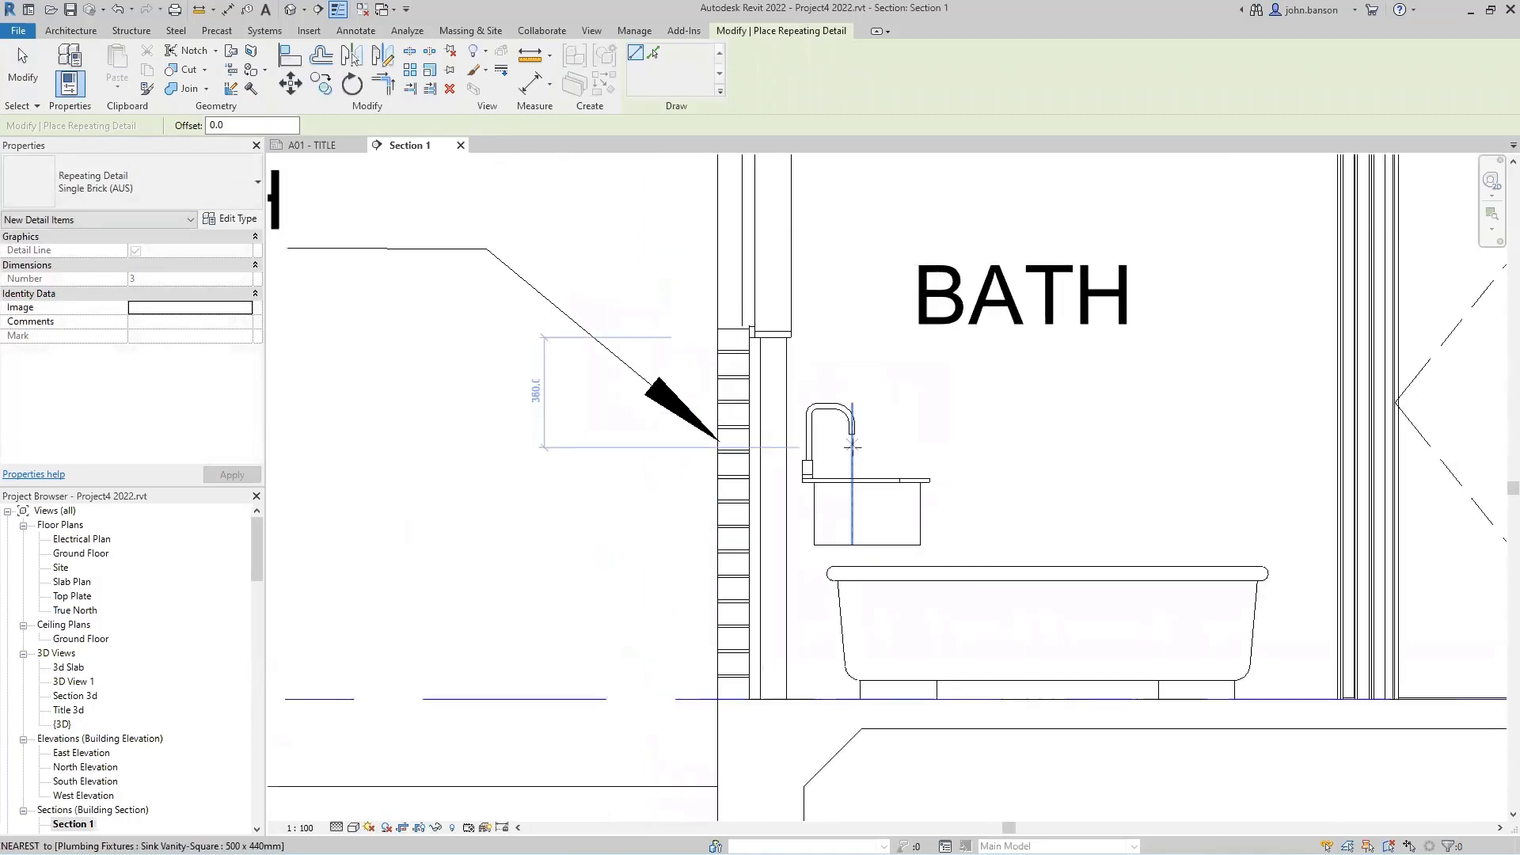
pyautogui.press('Escape')
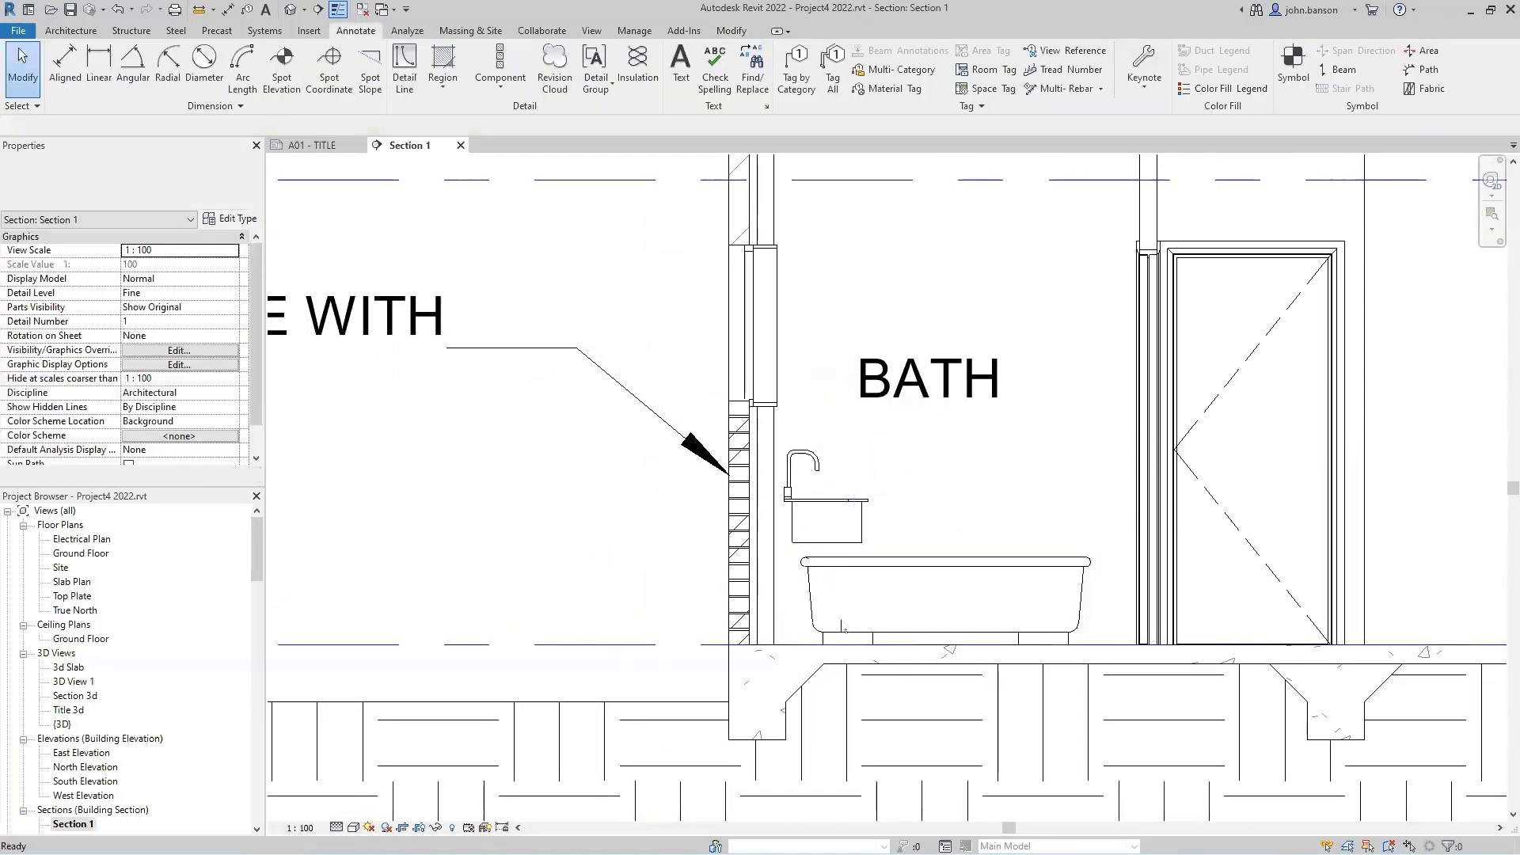
pyautogui.scroll(4, 785, 628)
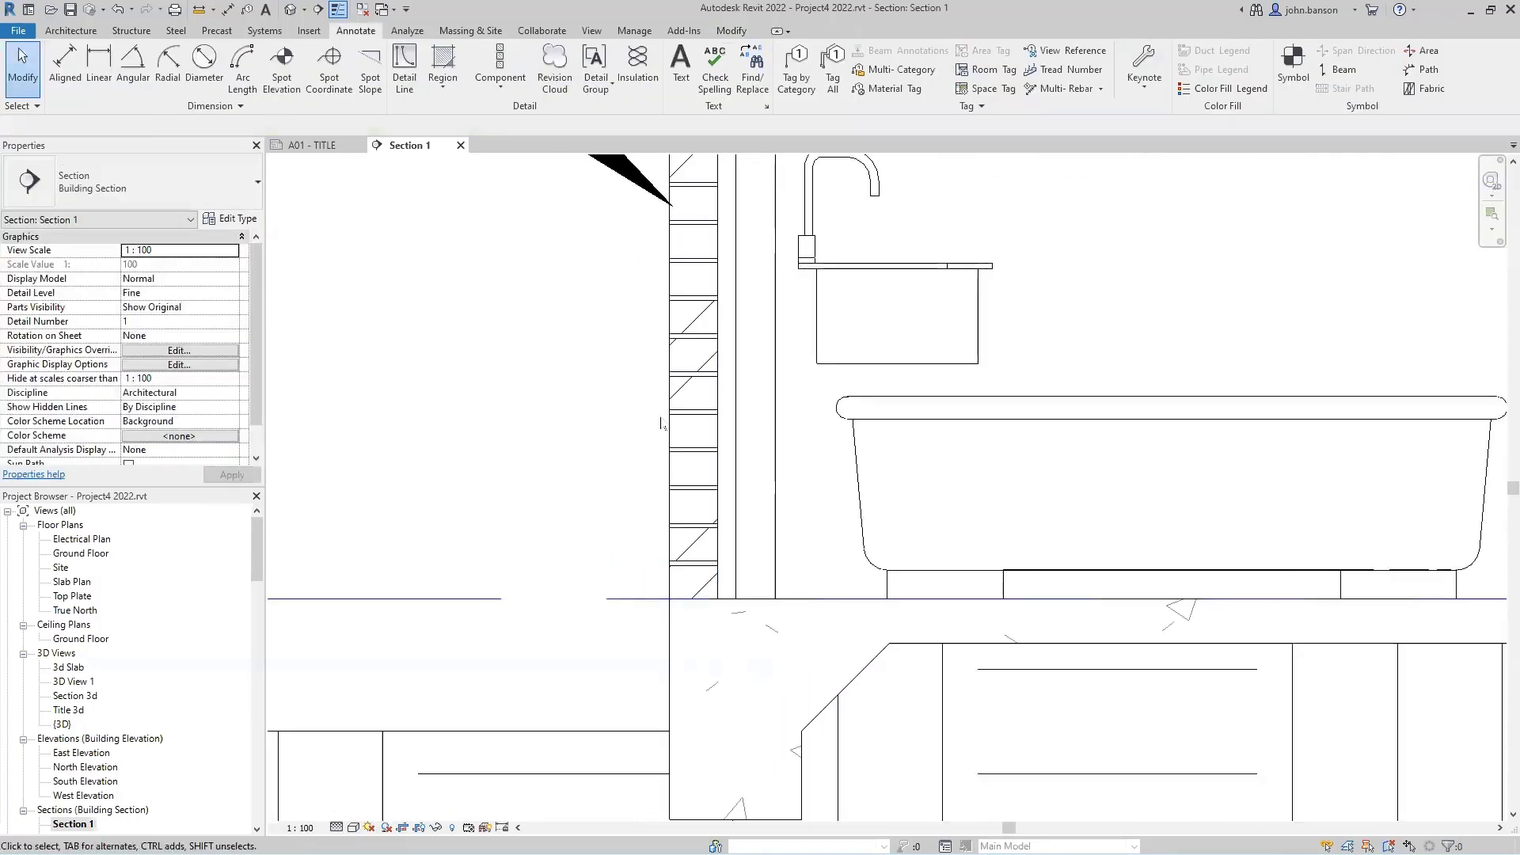
pyautogui.moveTo(689, 543); pyautogui.dragTo(689, 579, button='middle')
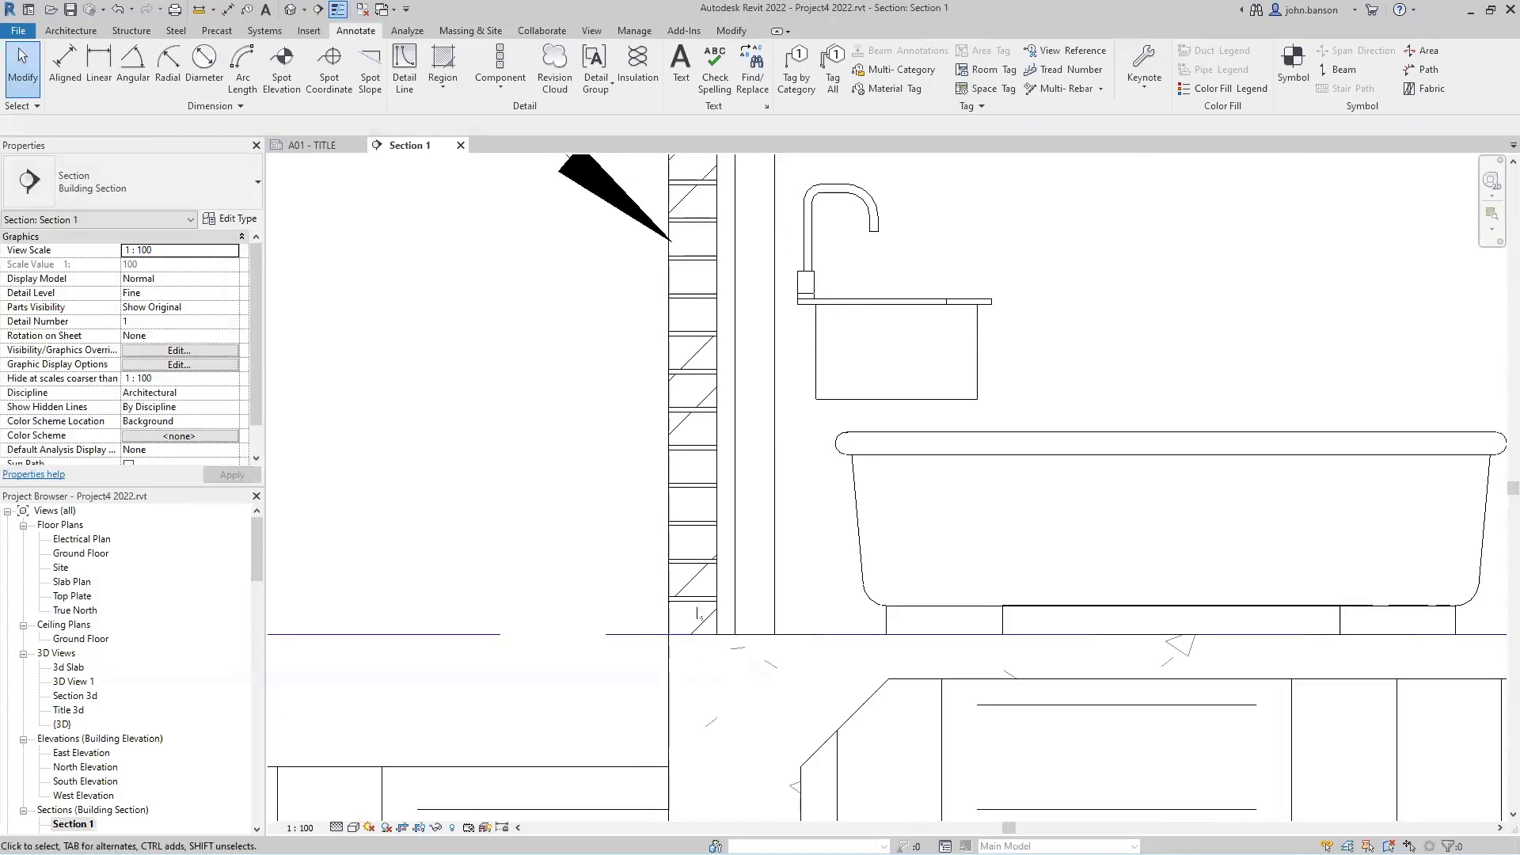
# Move the brick repeating detail down so its top aligns with the underside of the bath window sill.
pyautogui.click(719, 606)
pyautogui.scroll(-3, 749, 622)
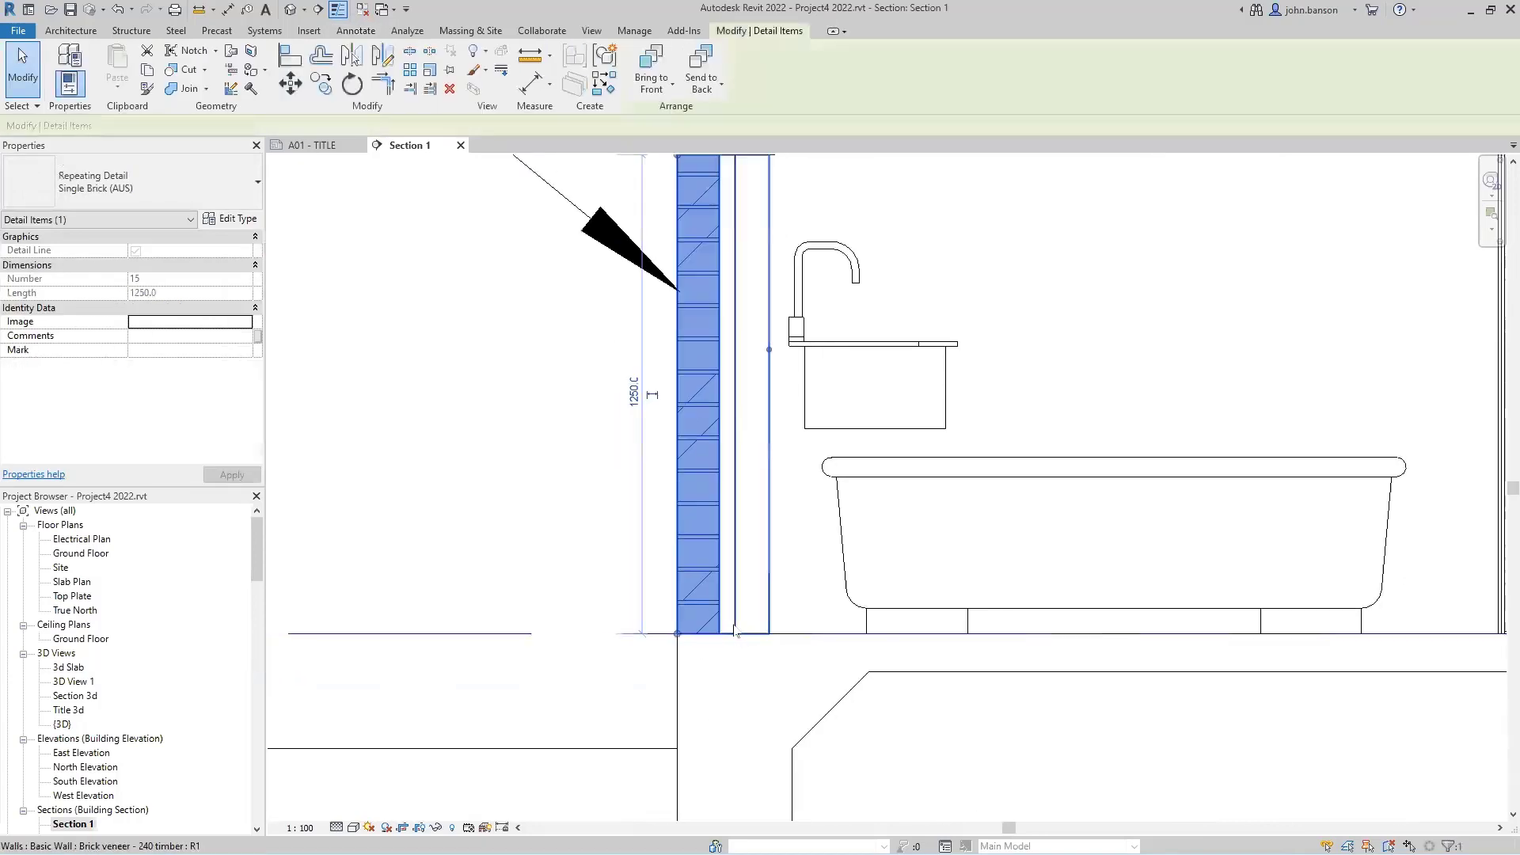
pyautogui.moveTo(785, 398); pyautogui.dragTo(776, 538, button='middle')
pyautogui.scroll(4, 746, 340)
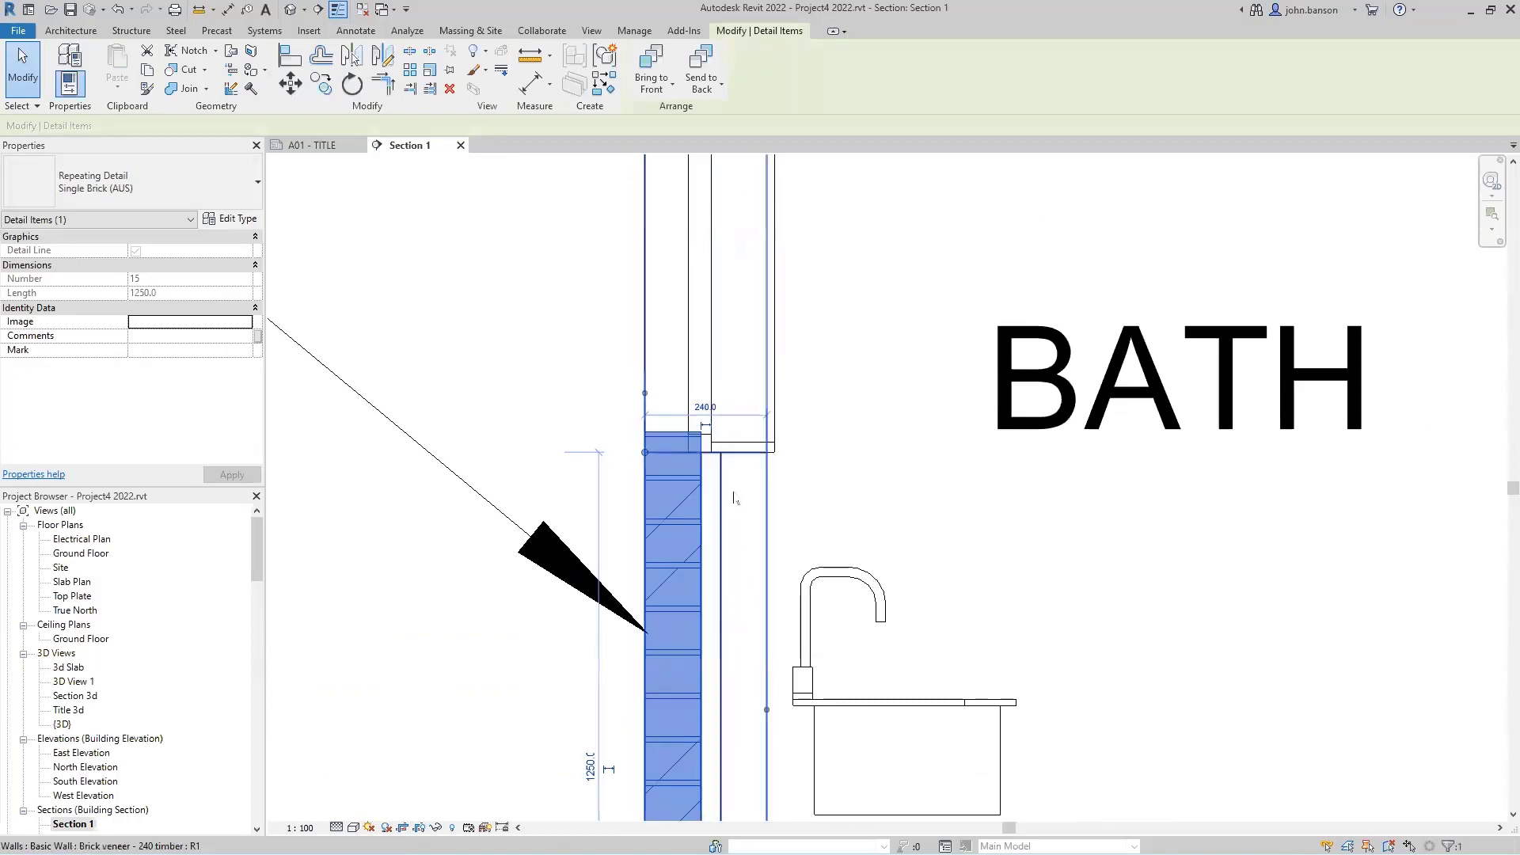
pyautogui.scroll(1, 648, 439)
pyautogui.press('m')
pyautogui.press('v')
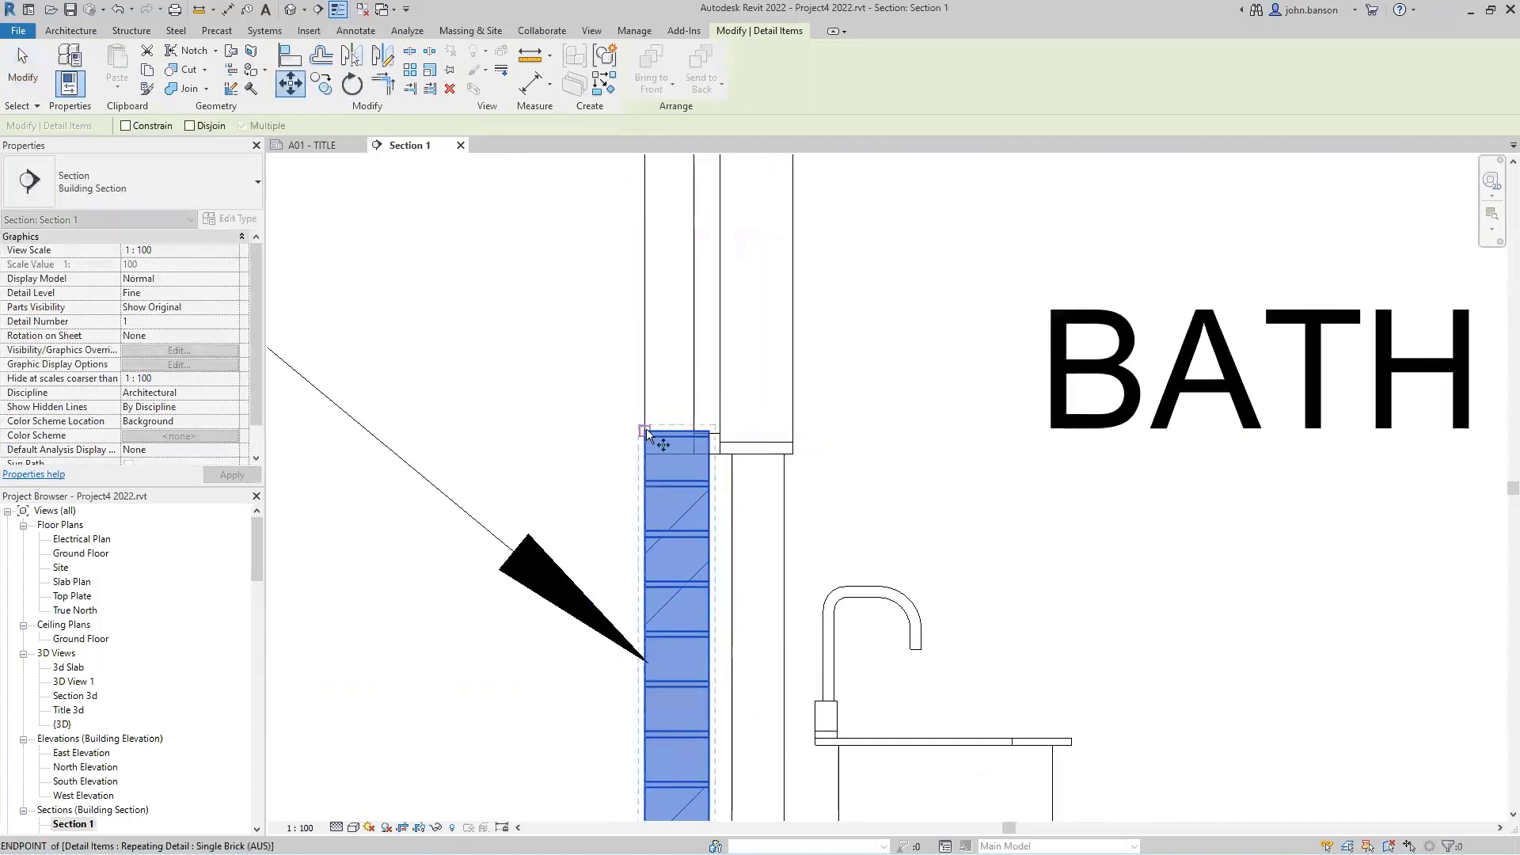
pyautogui.click(645, 431)
pyautogui.click(644, 456)
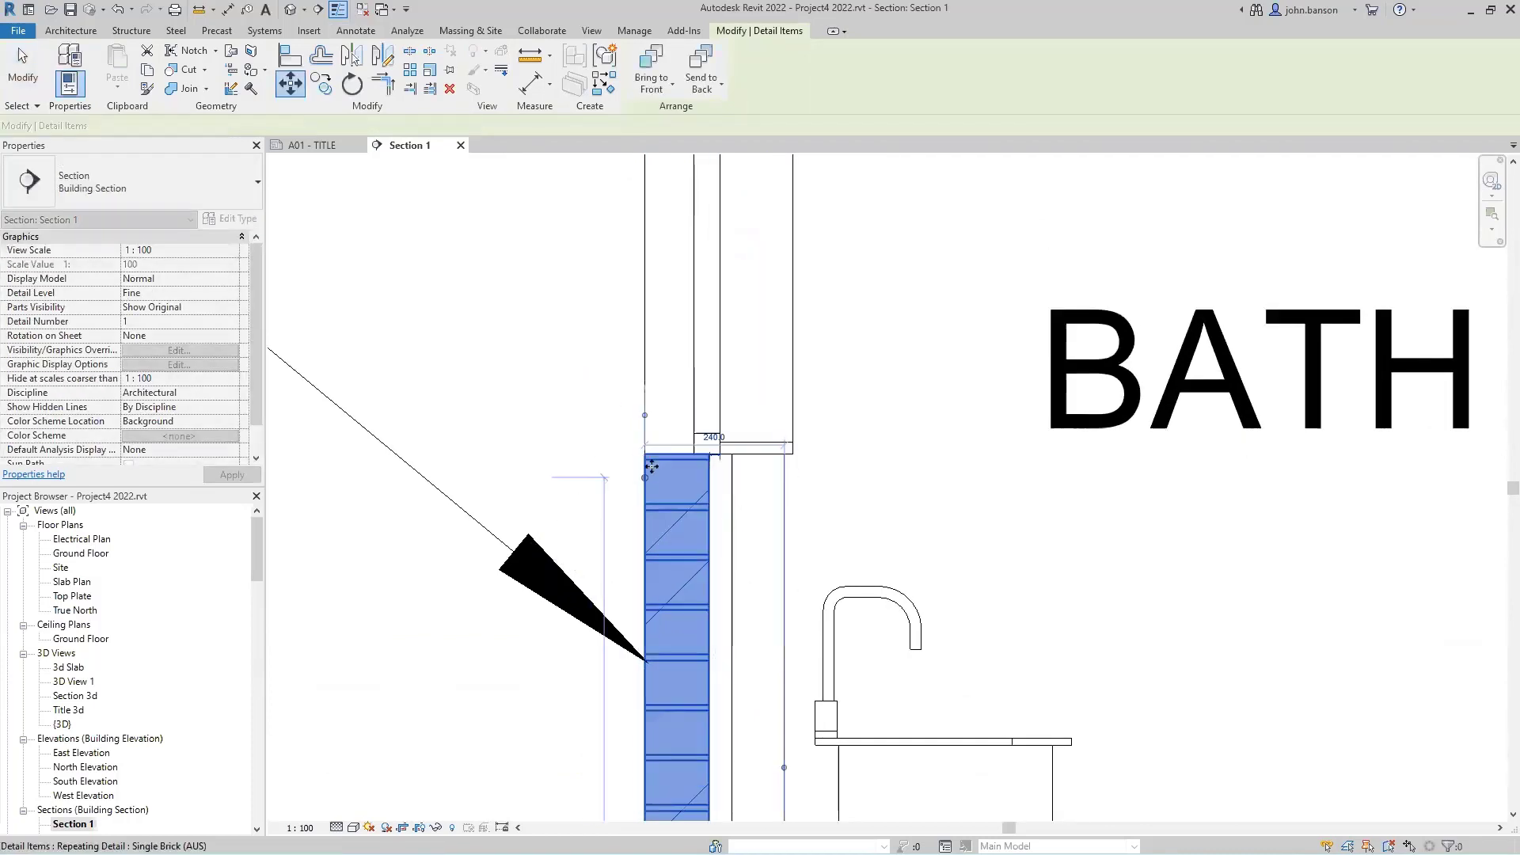
pyautogui.scroll(-4, 855, 586)
pyautogui.scroll(-1, 875, 630)
pyautogui.moveTo(882, 643); pyautogui.dragTo(825, 278, button='middle')
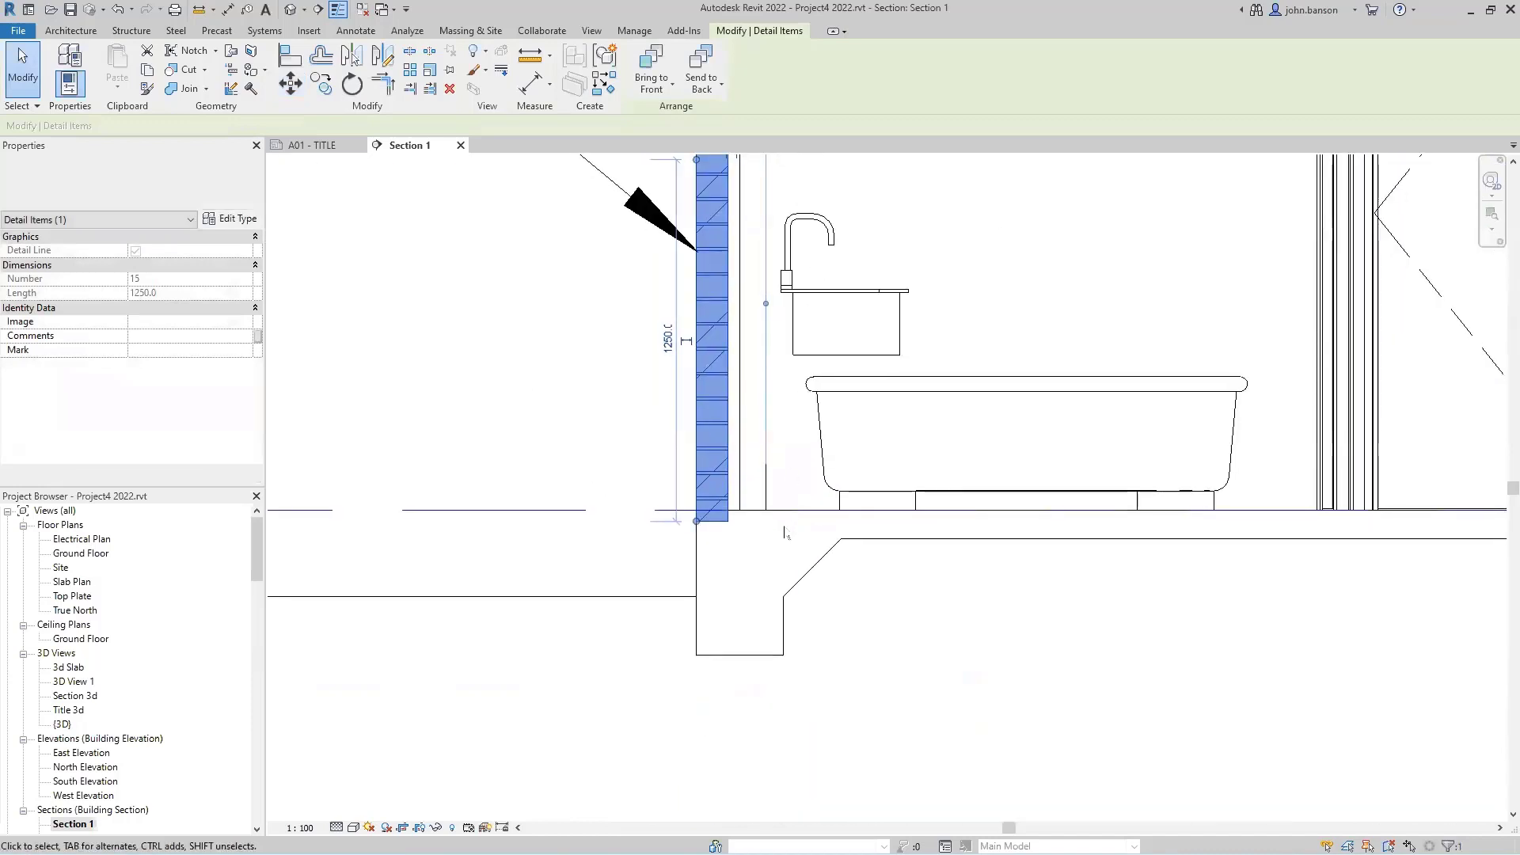
pyautogui.press('Escape')
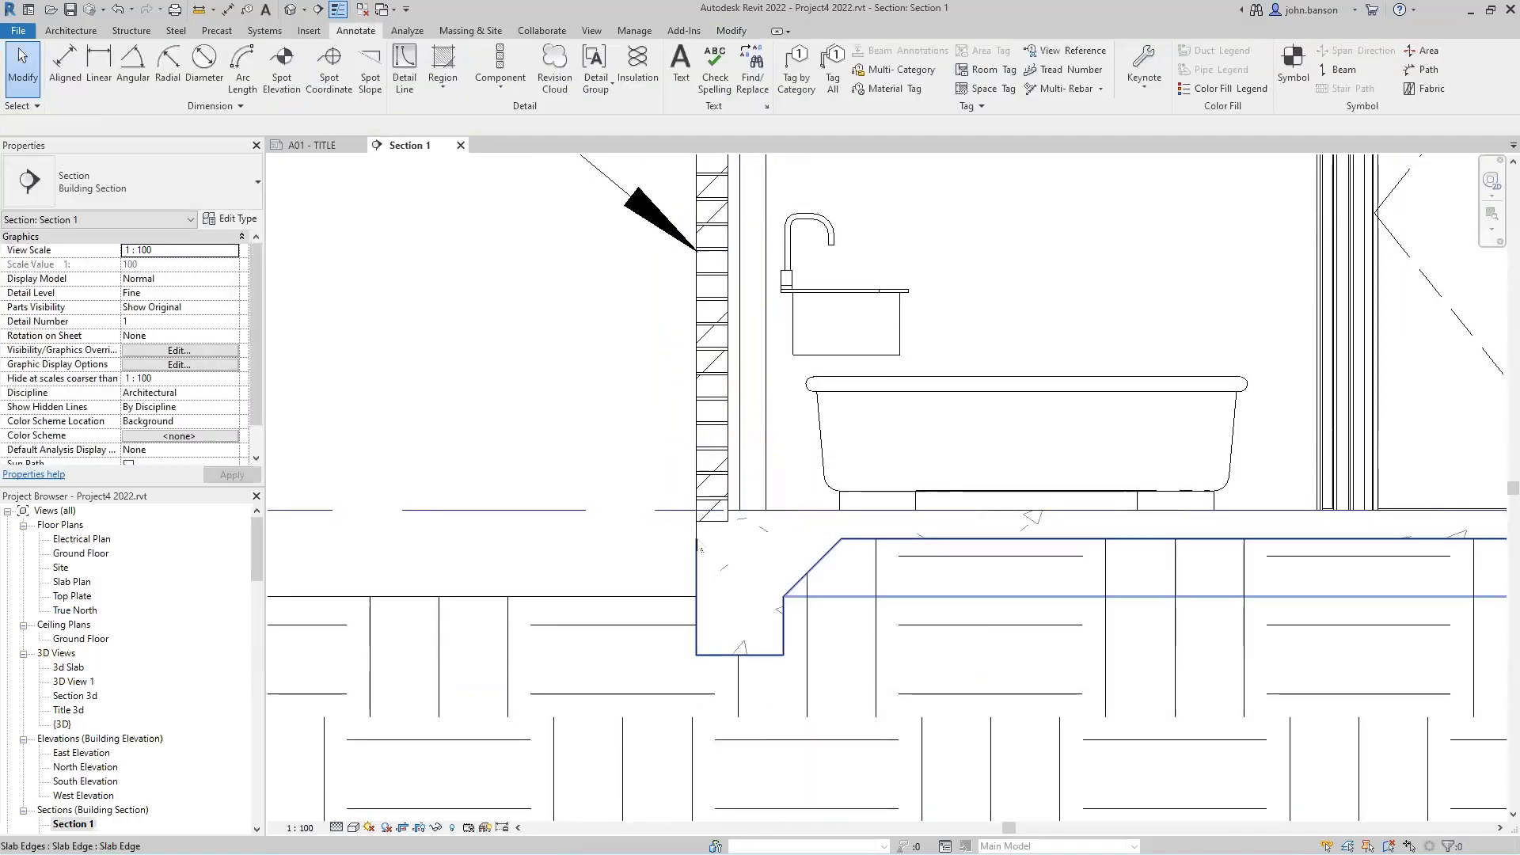
# Start a Cut Profile edit on a cut face in the section.
pyautogui.click(695, 533)
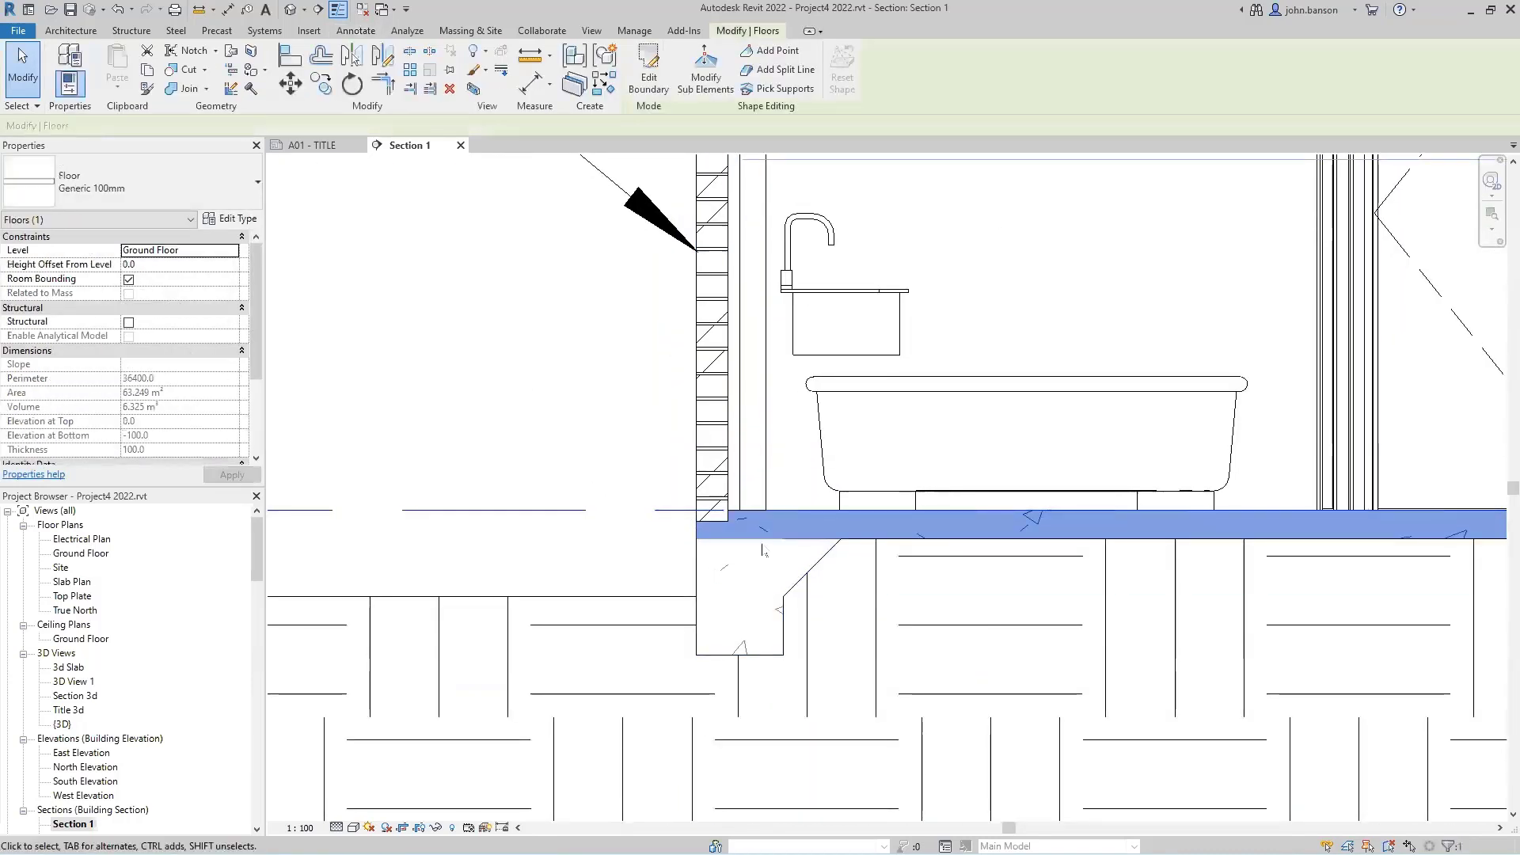
pyautogui.click(664, 552)
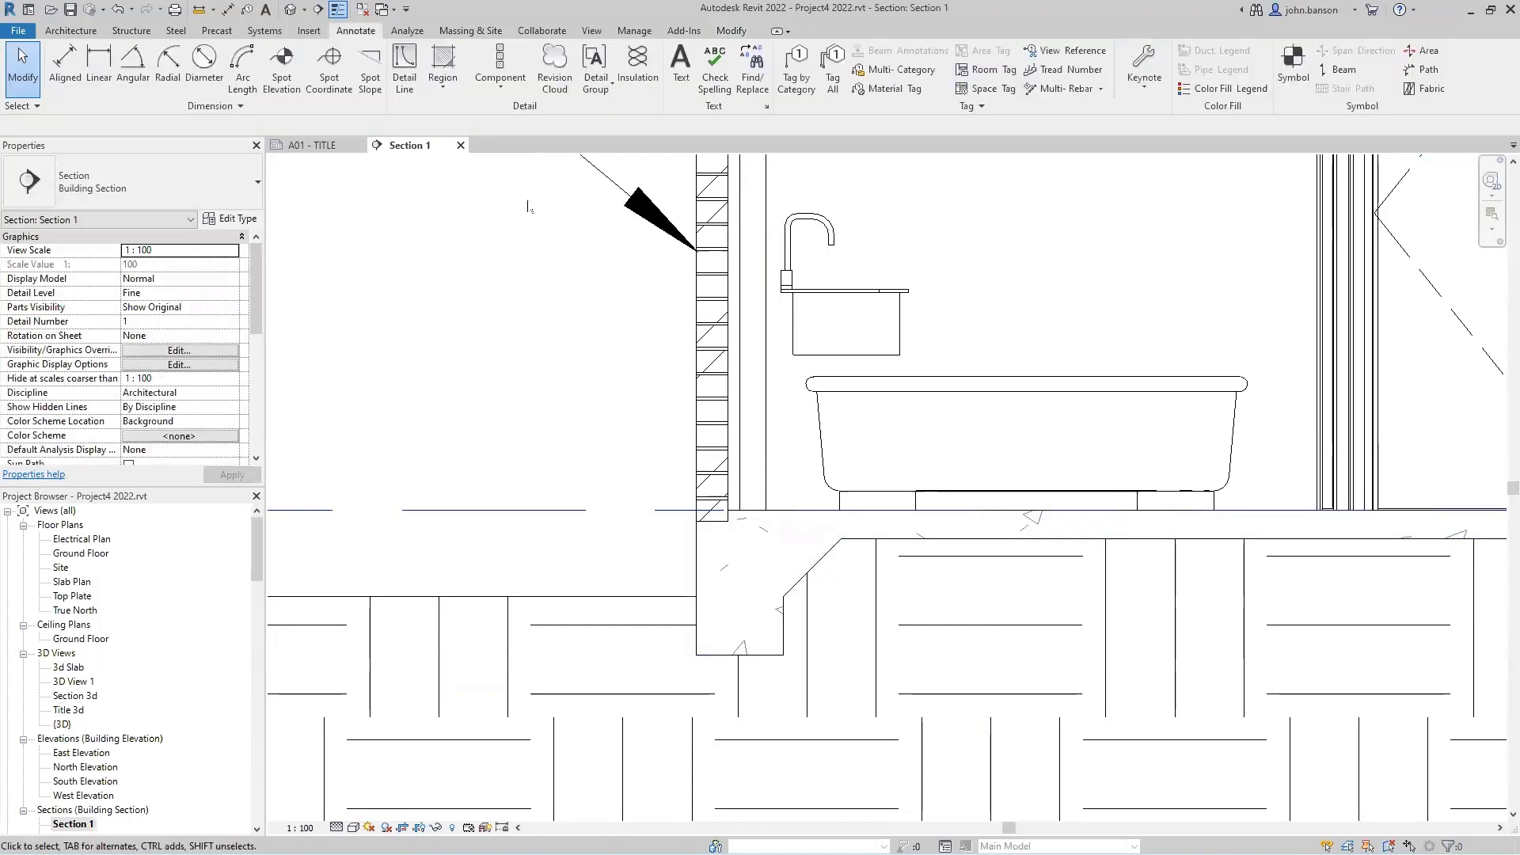
pyautogui.click(592, 30)
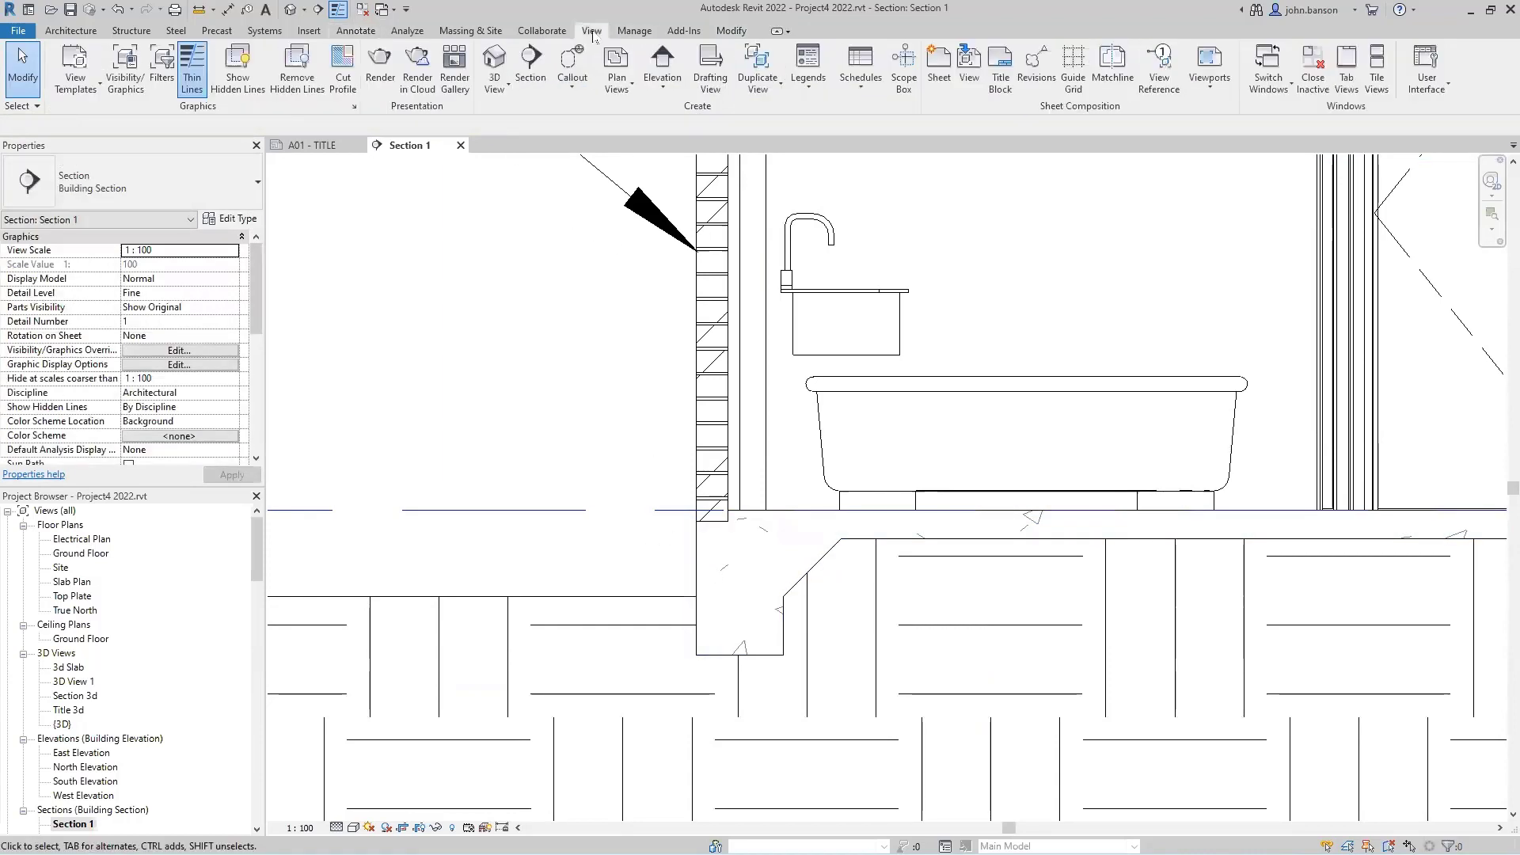
pyautogui.click(339, 65)
pyautogui.click(683, 539)
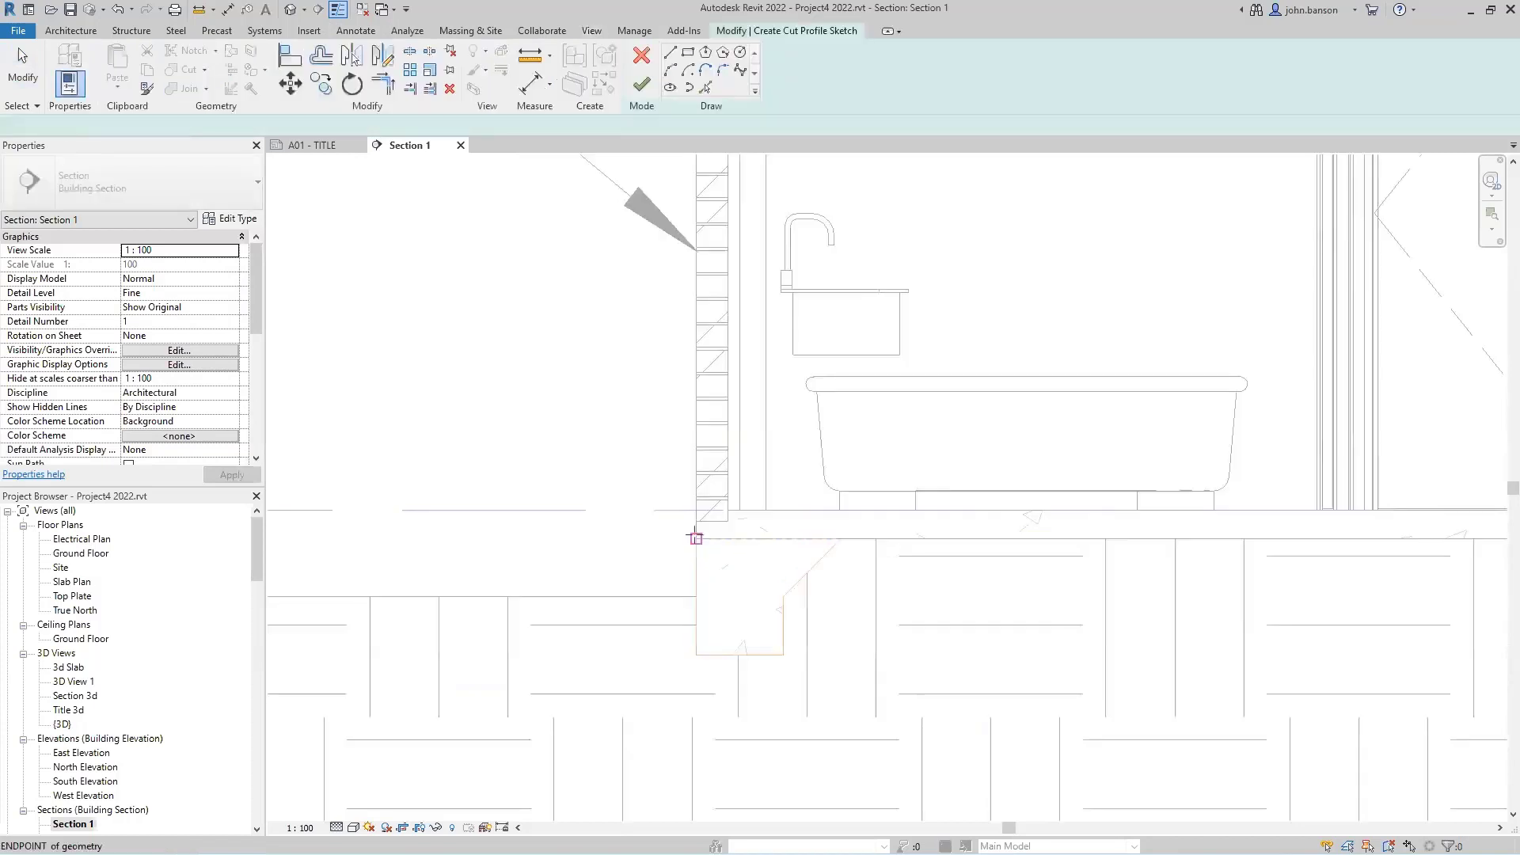
pyautogui.click(641, 82)
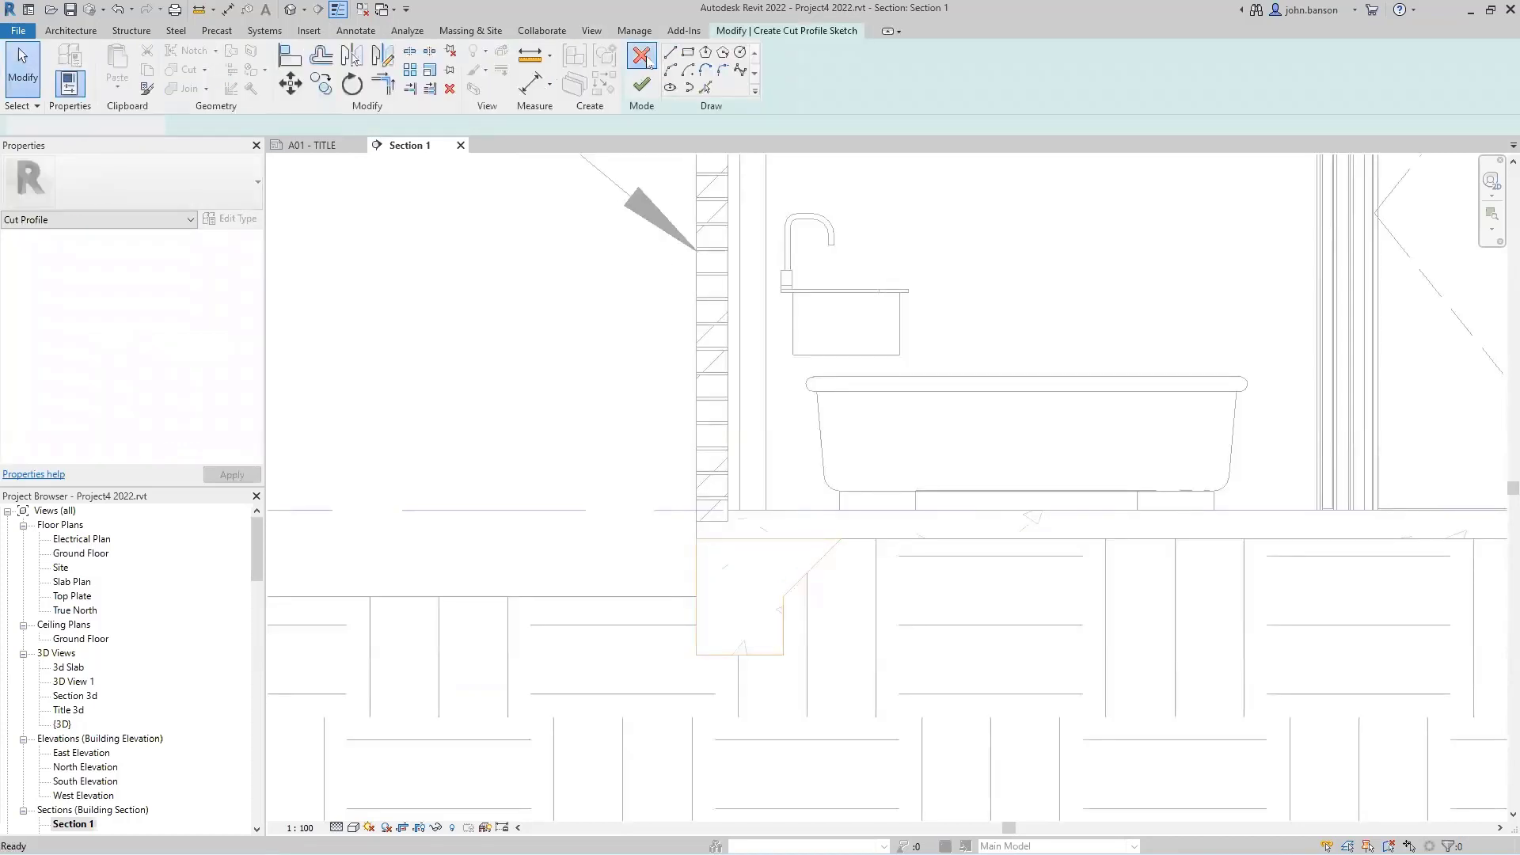
pyautogui.press('Return')
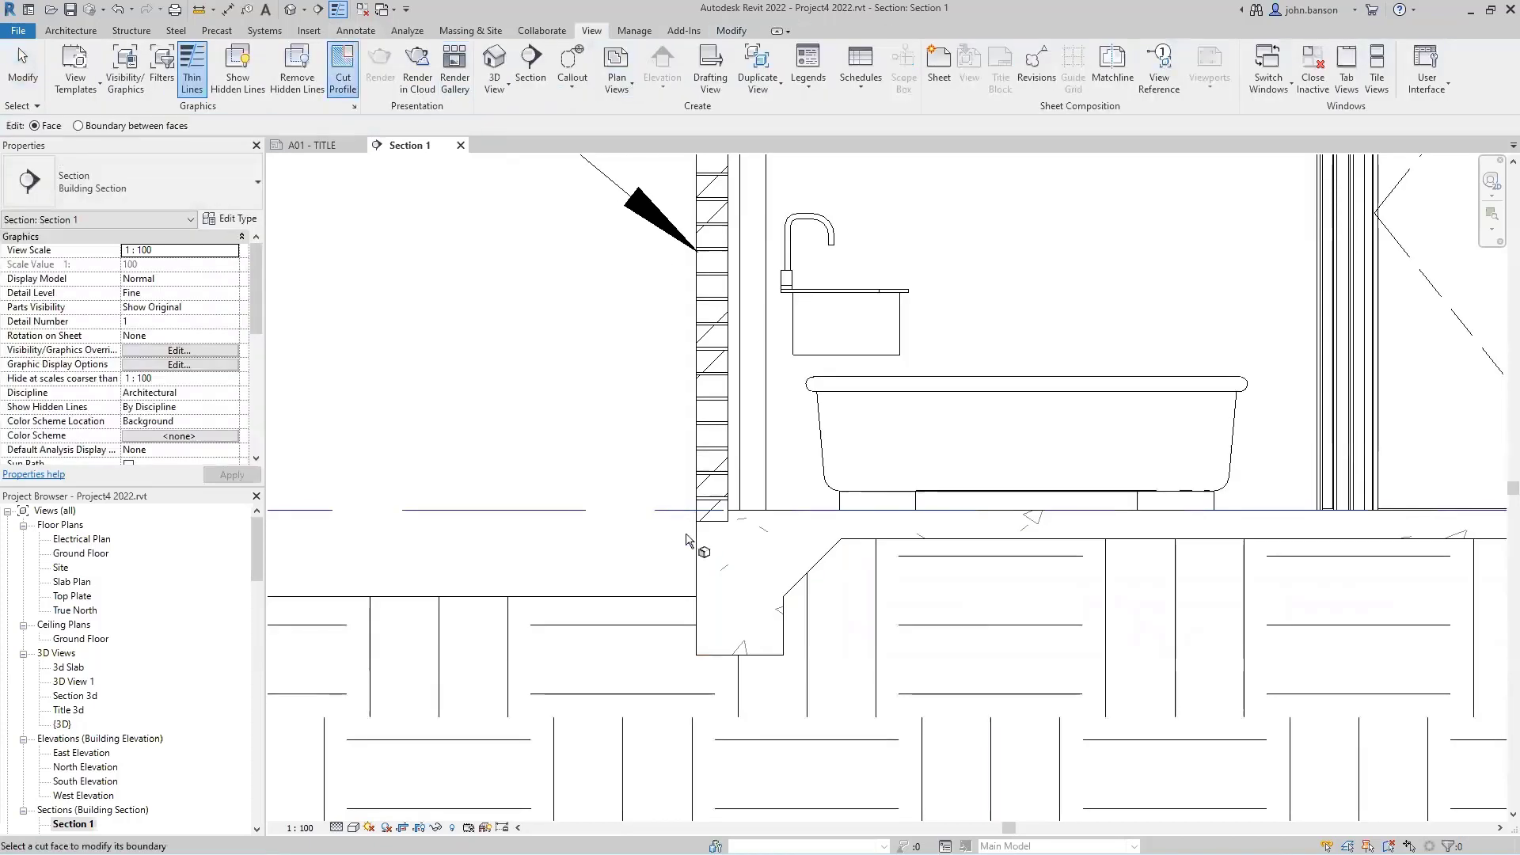
# Edit the floor slab's cut profile with a 40 mm deep step beneath the brick and cavity at the bath's external wall.
pyautogui.click(704, 528)
pyautogui.scroll(3, 728, 521)
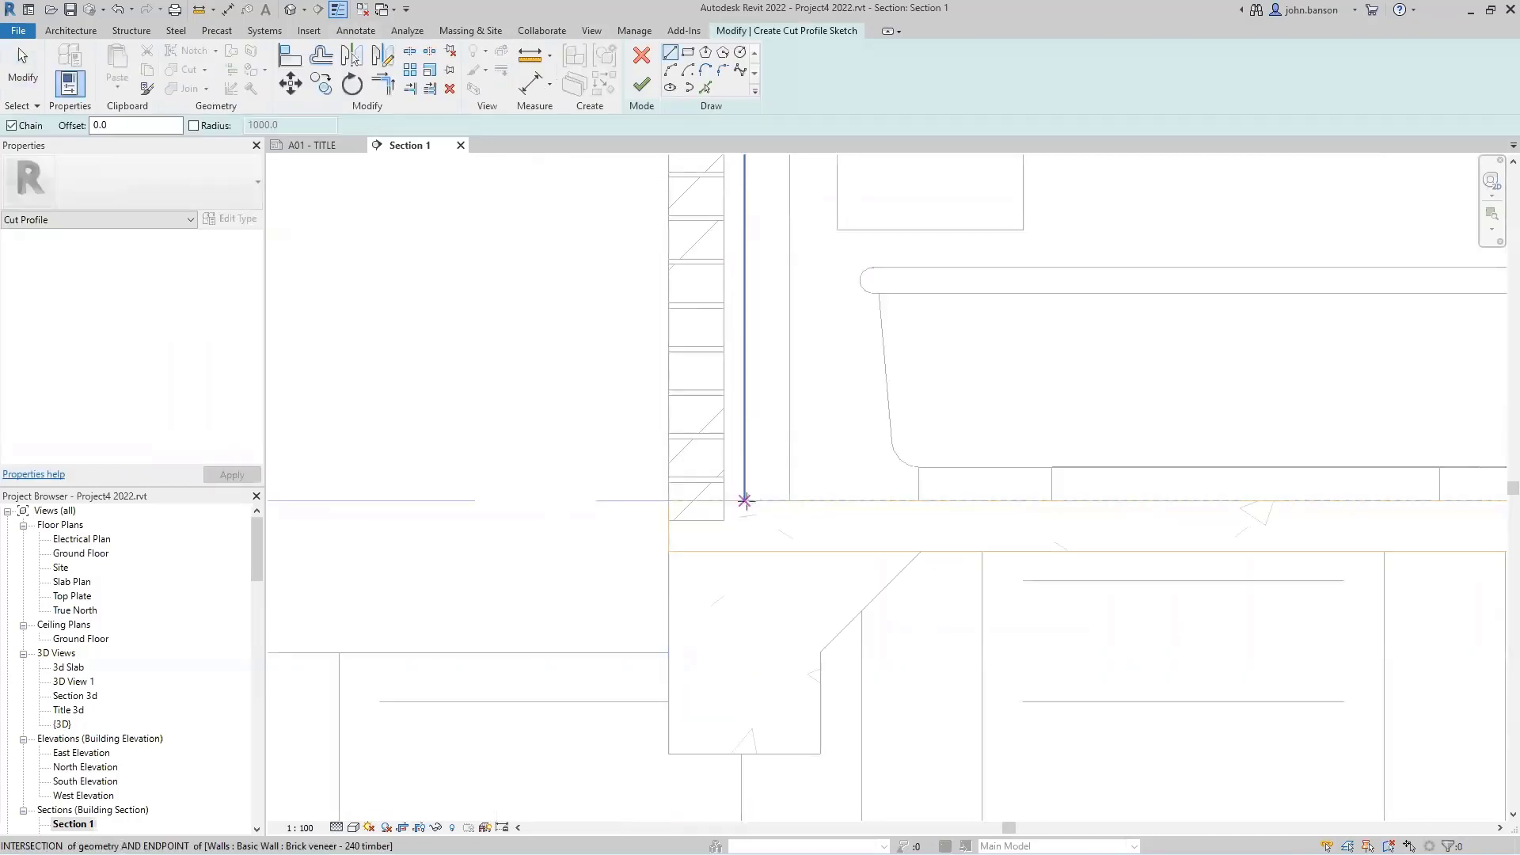
pyautogui.click(744, 503)
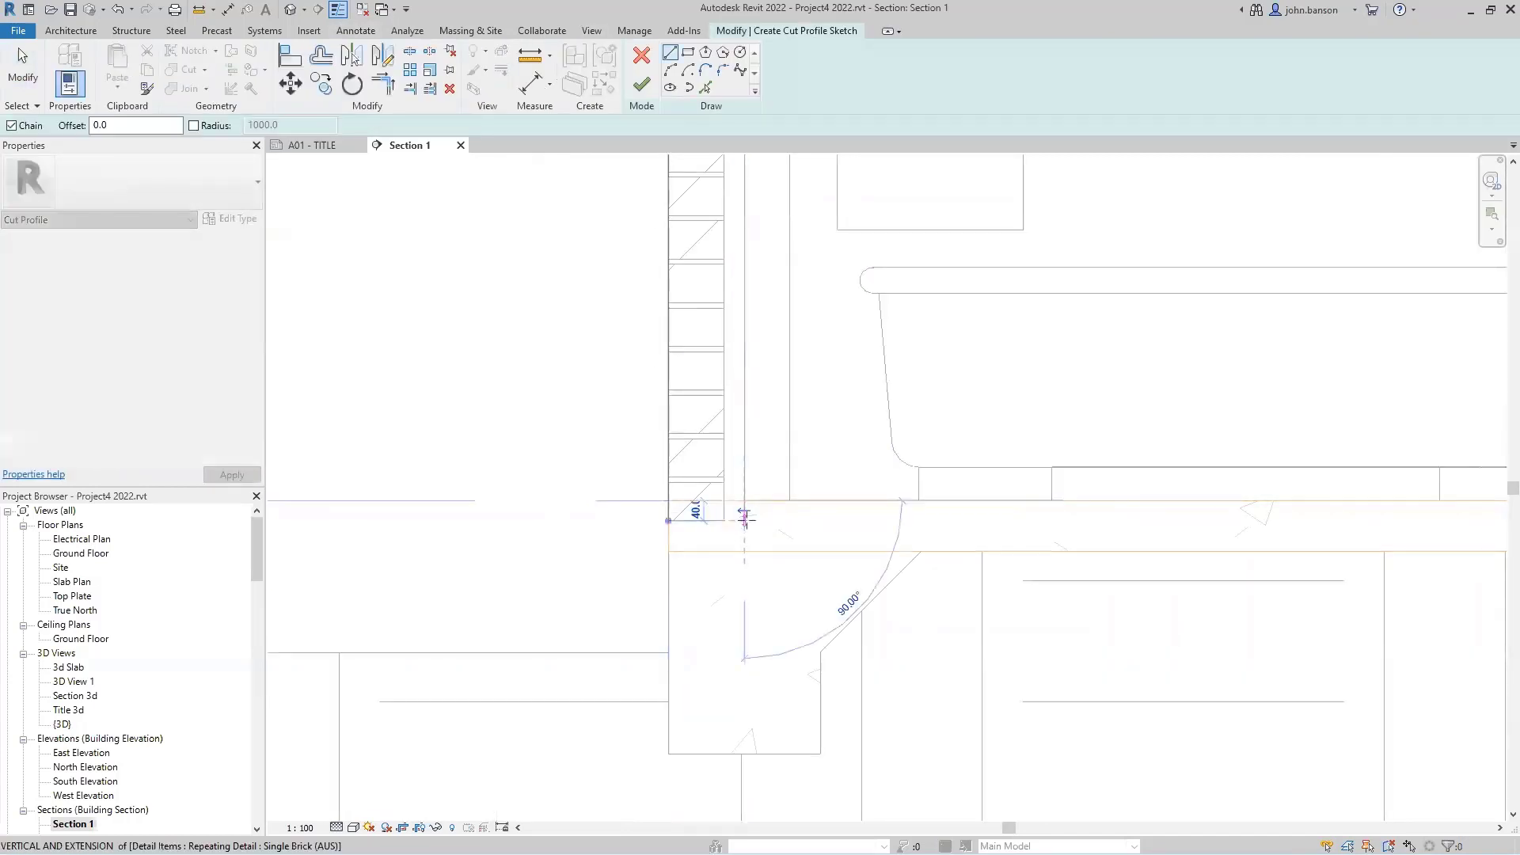
pyautogui.click(668, 520)
pyautogui.press('Escape')
pyautogui.press('Escape')
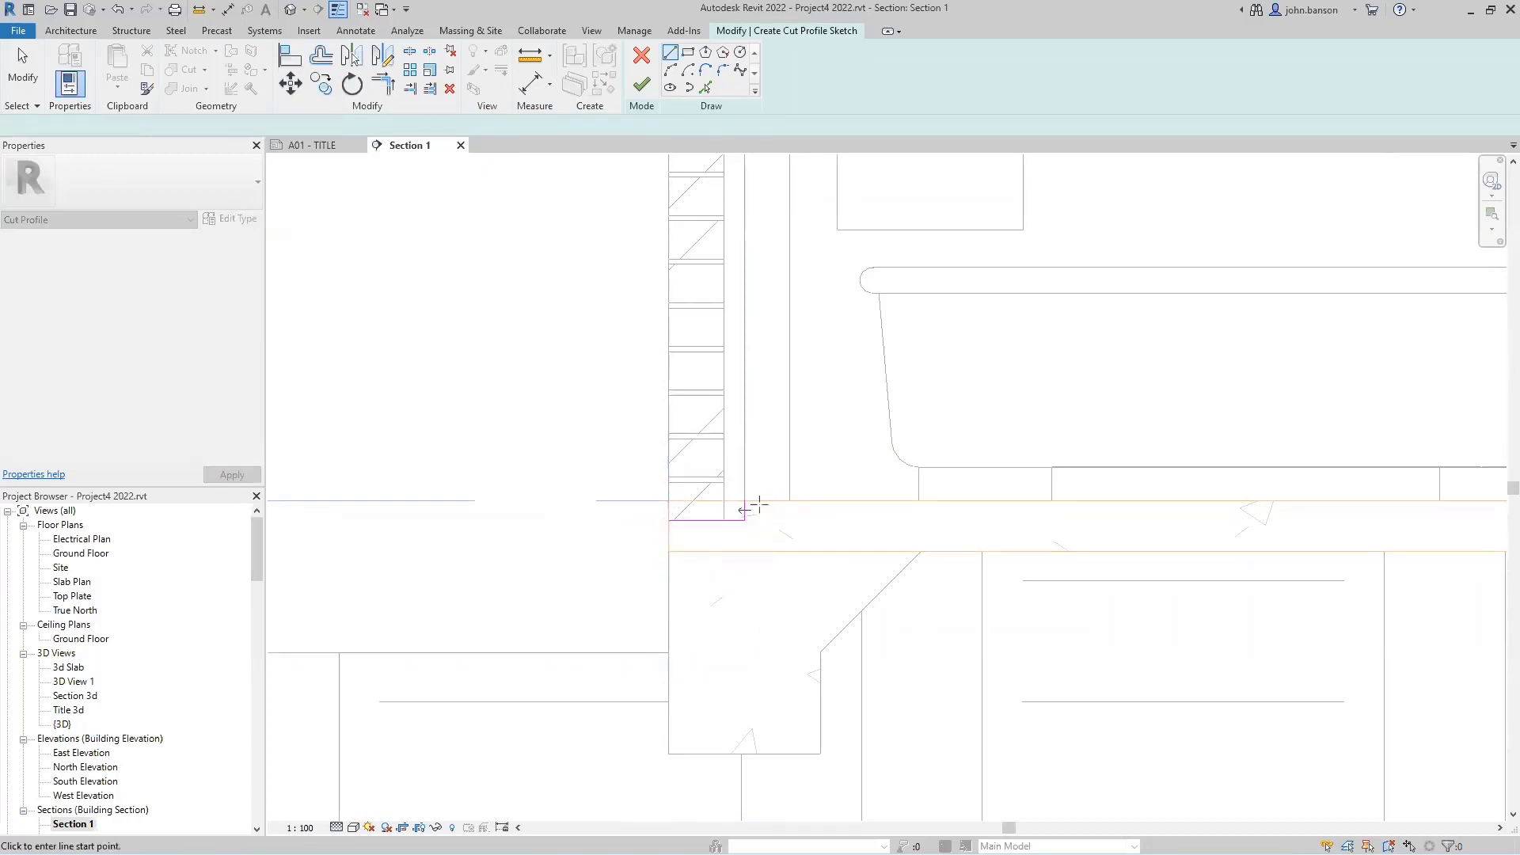
pyautogui.click(640, 85)
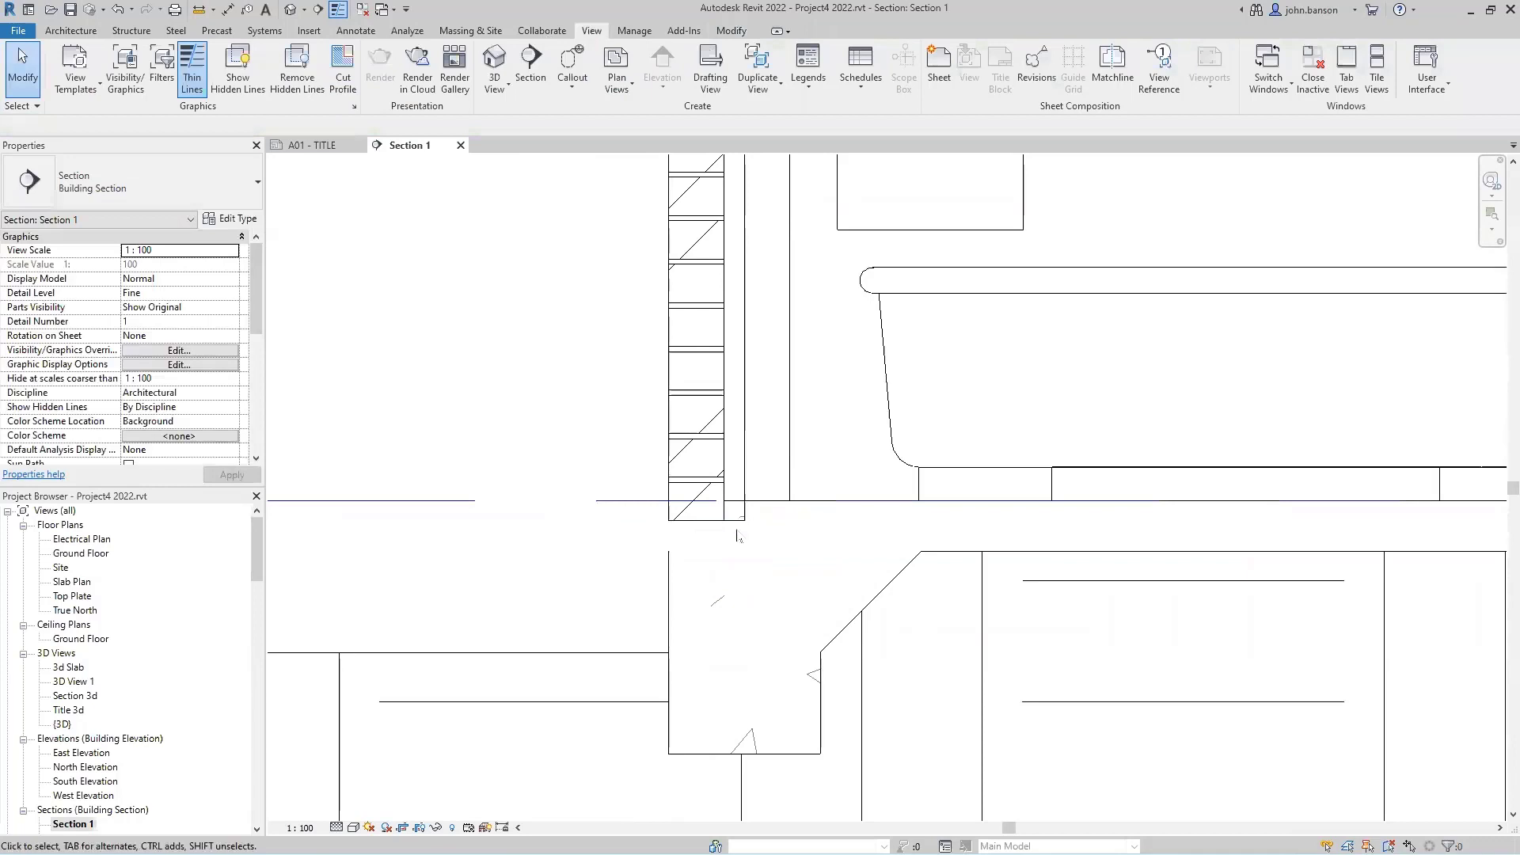
# Place 80 mm wide insulation in the stud layer of the bath's external wall from floor level to the window sill, about 1250 mm long.
pyautogui.scroll(-5, 741, 524)
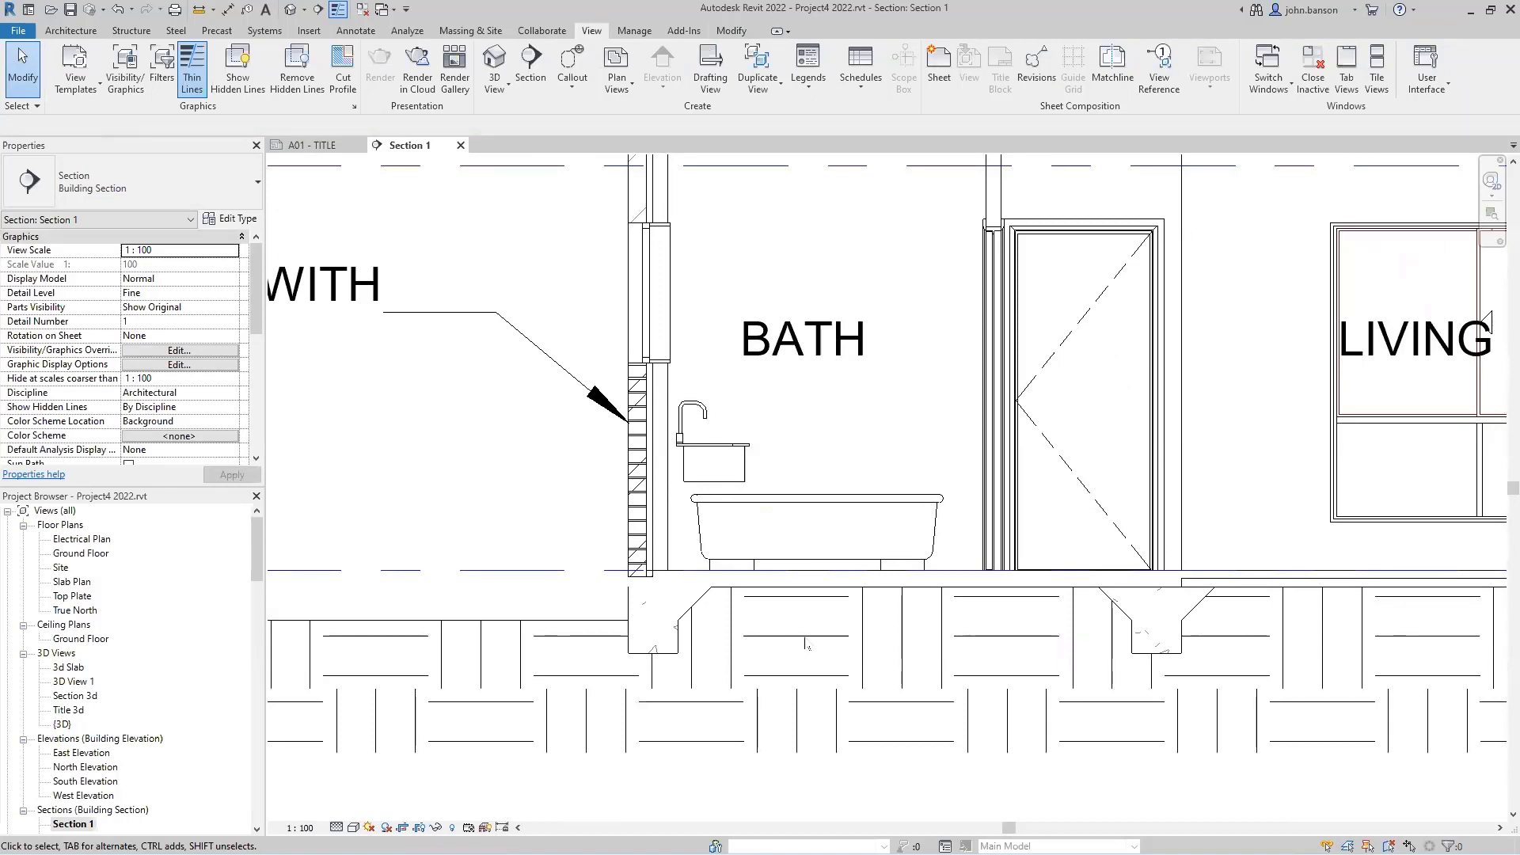
pyautogui.scroll(-4, 784, 514)
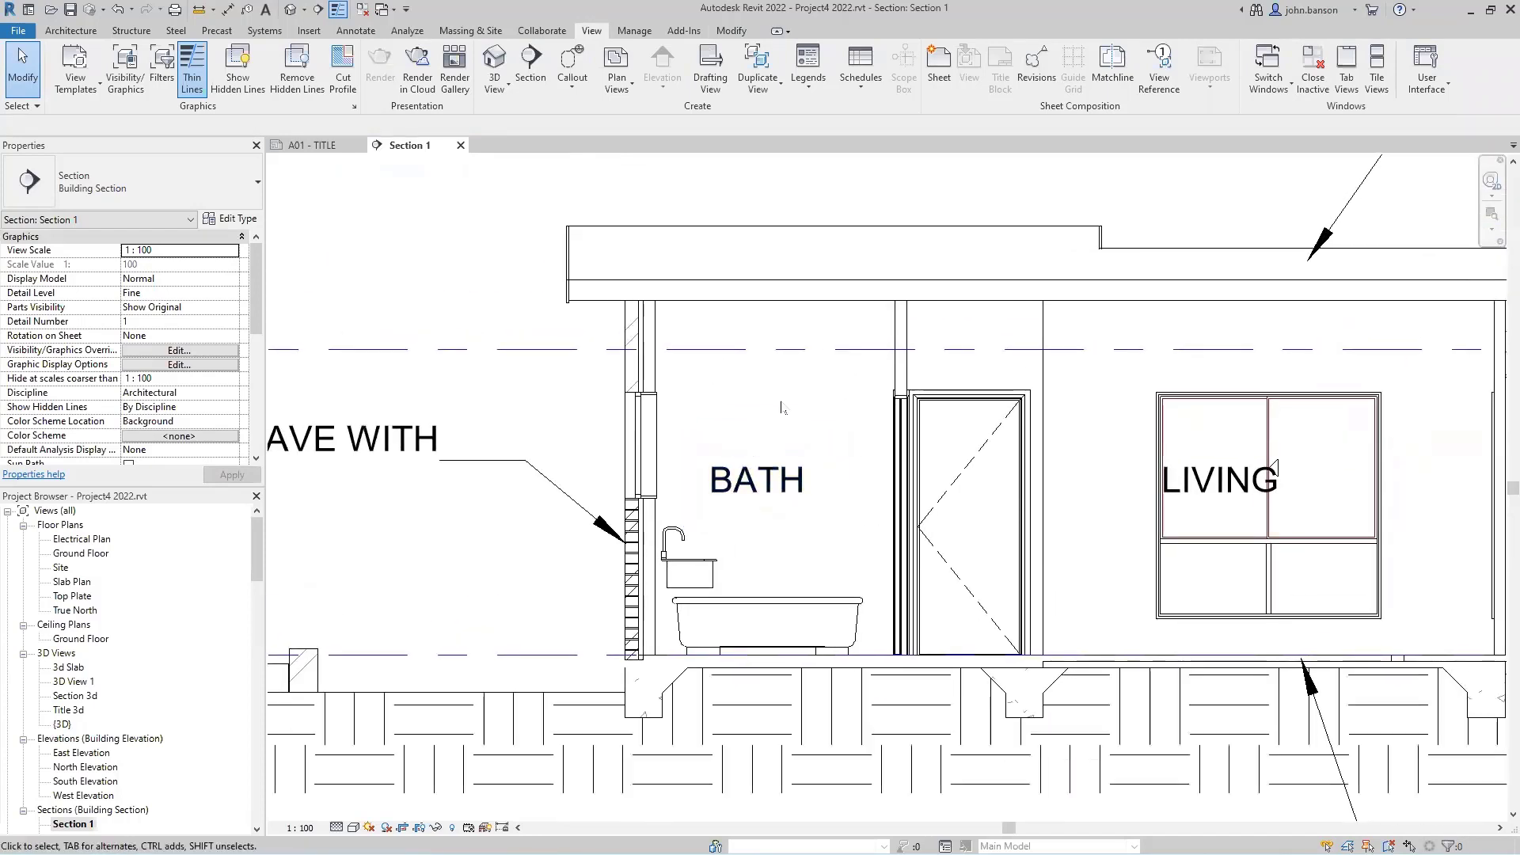
pyautogui.click(356, 31)
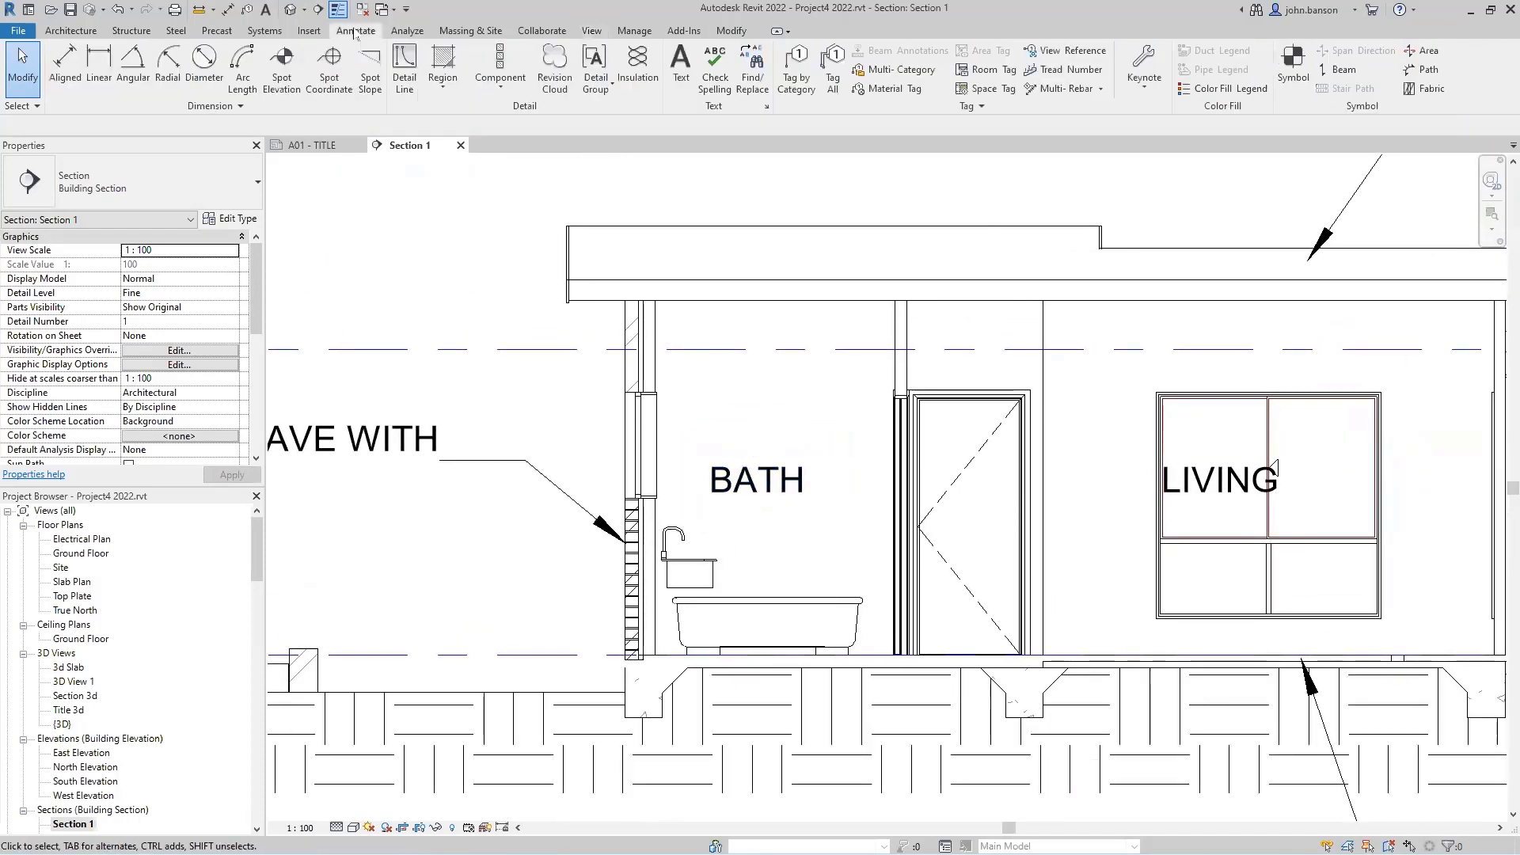
pyautogui.click(656, 81)
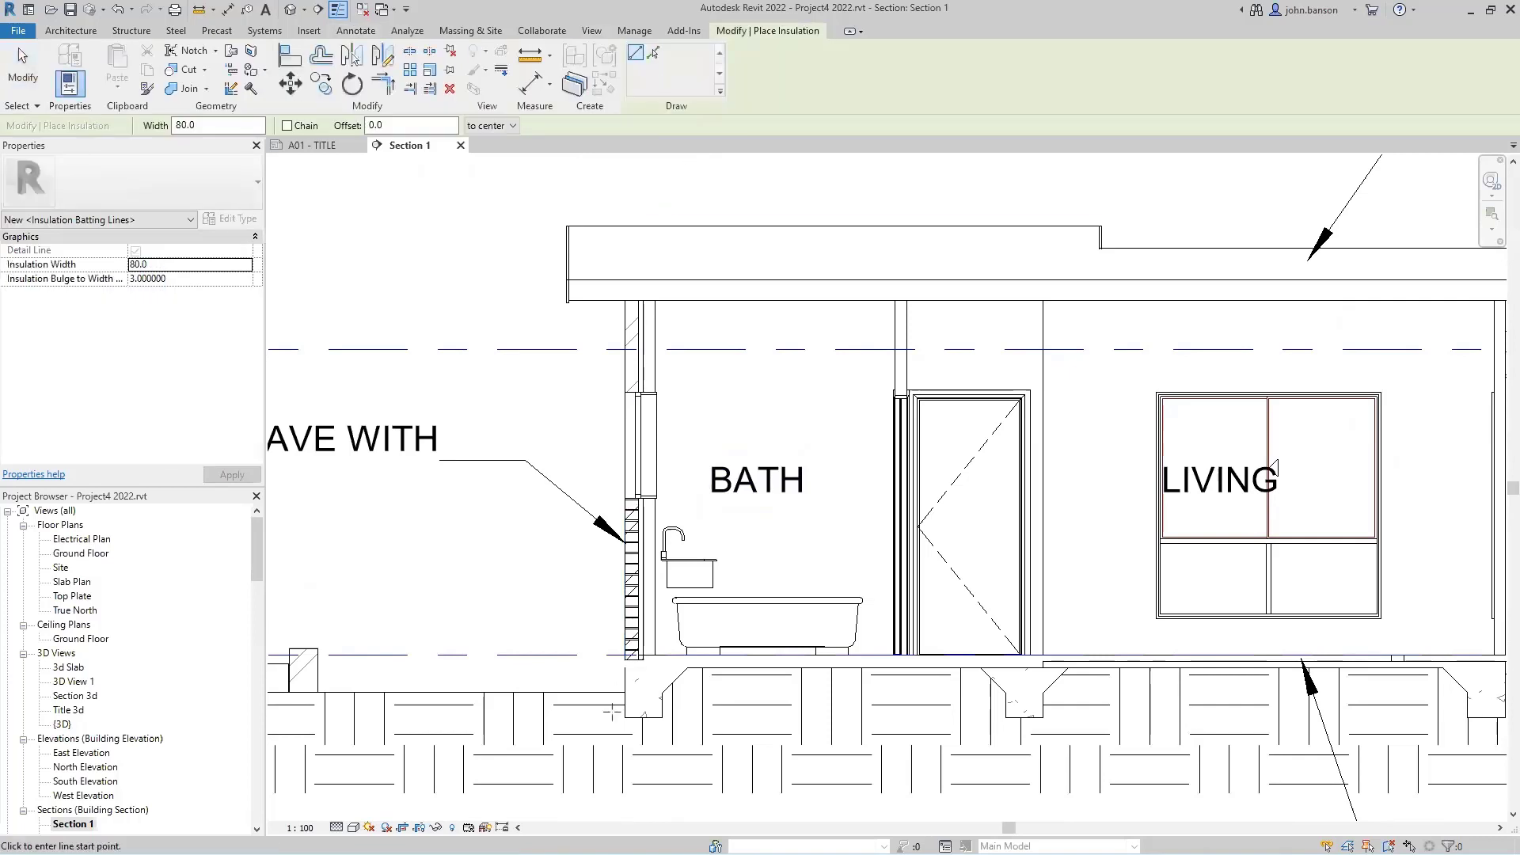
pyautogui.scroll(5, 618, 657)
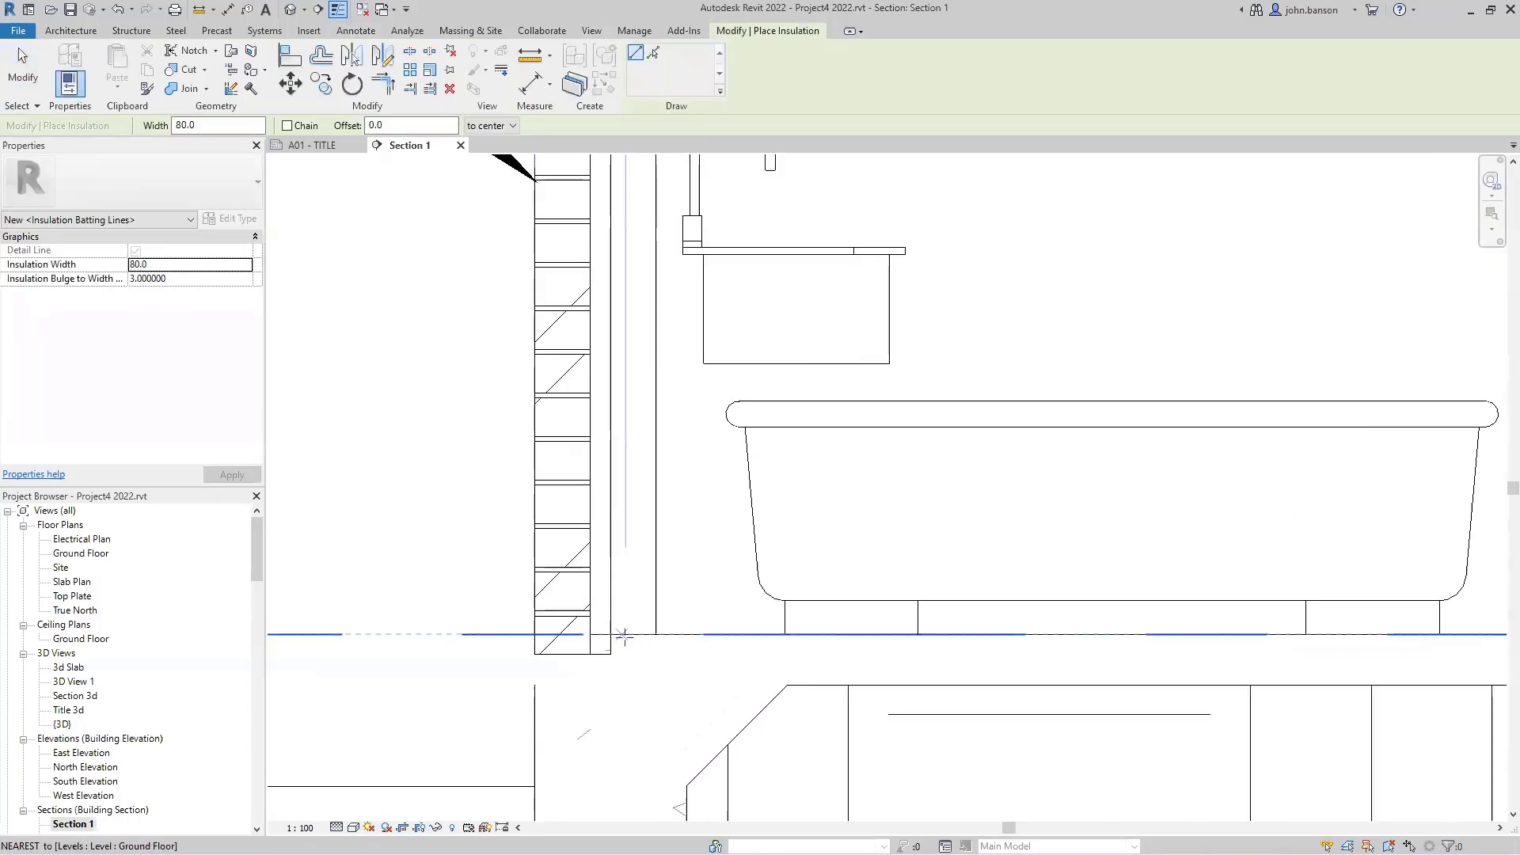
pyautogui.click(631, 634)
pyautogui.scroll(-3, 712, 499)
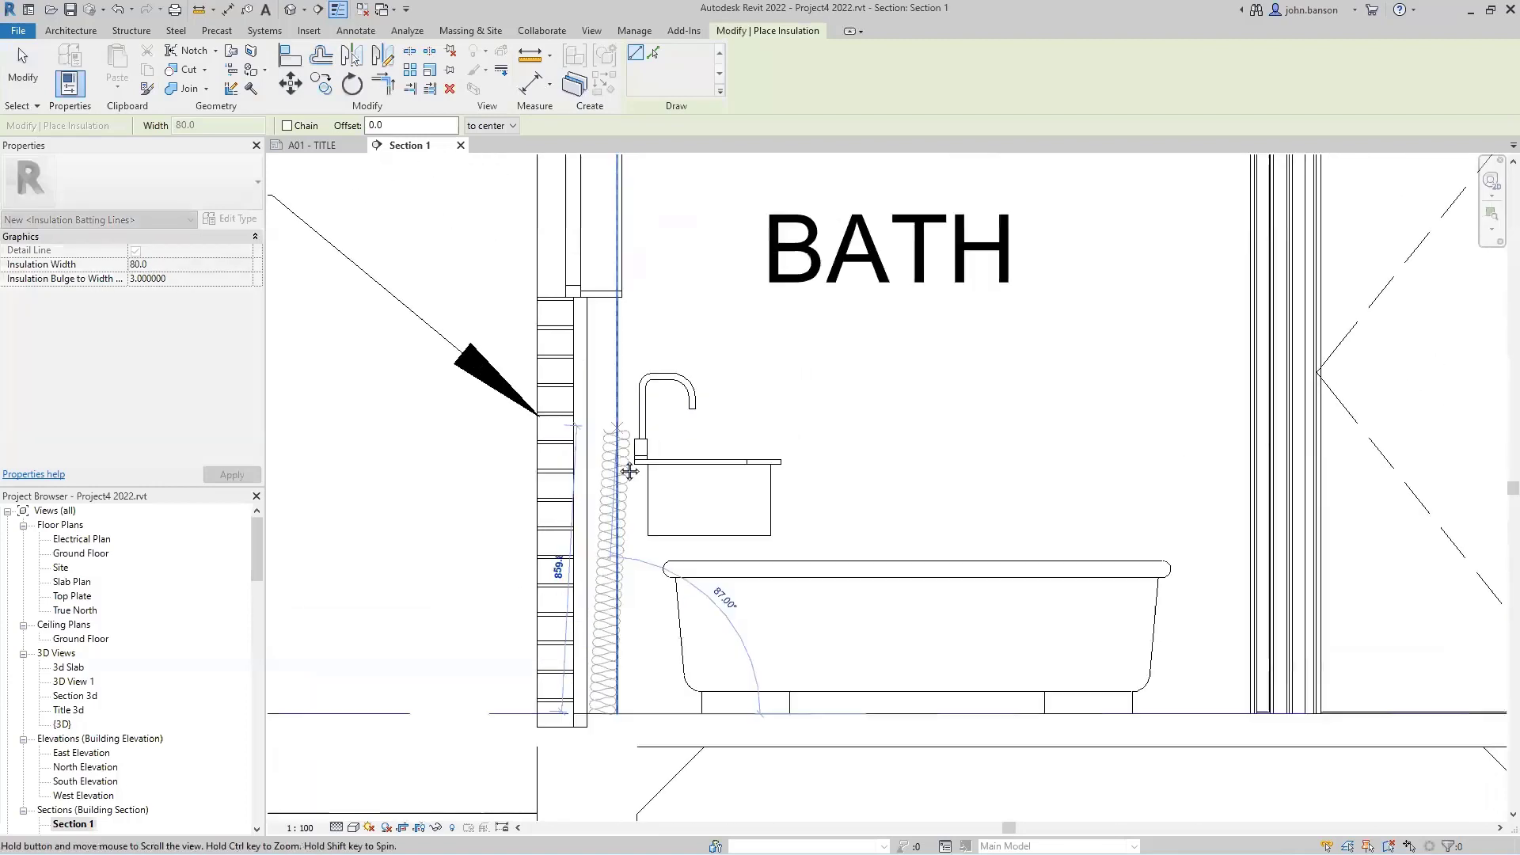
pyautogui.click(601, 298)
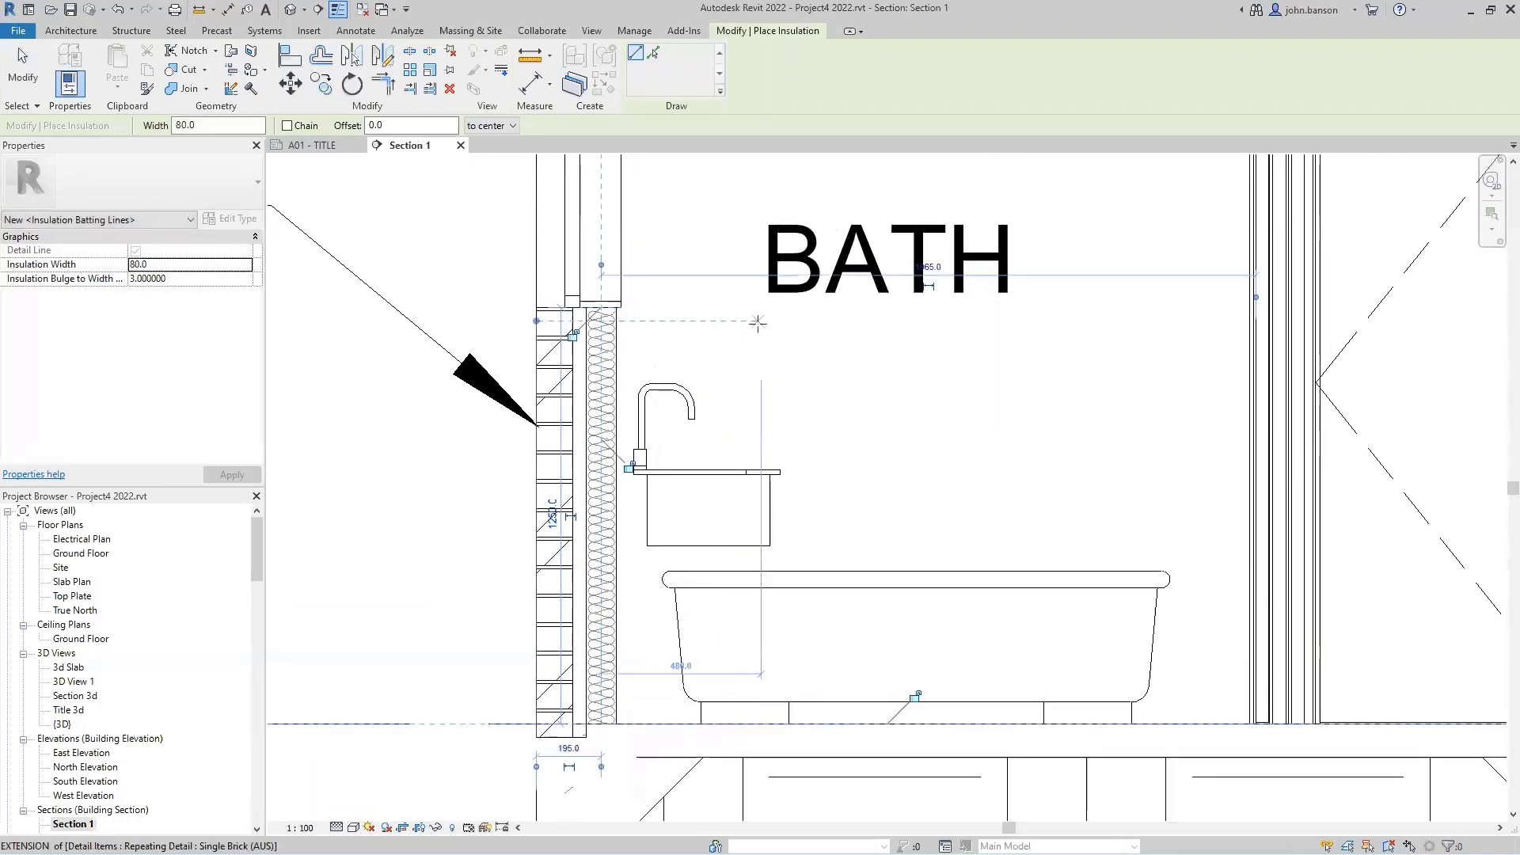
pyautogui.press('Escape')
pyautogui.press('Escape')
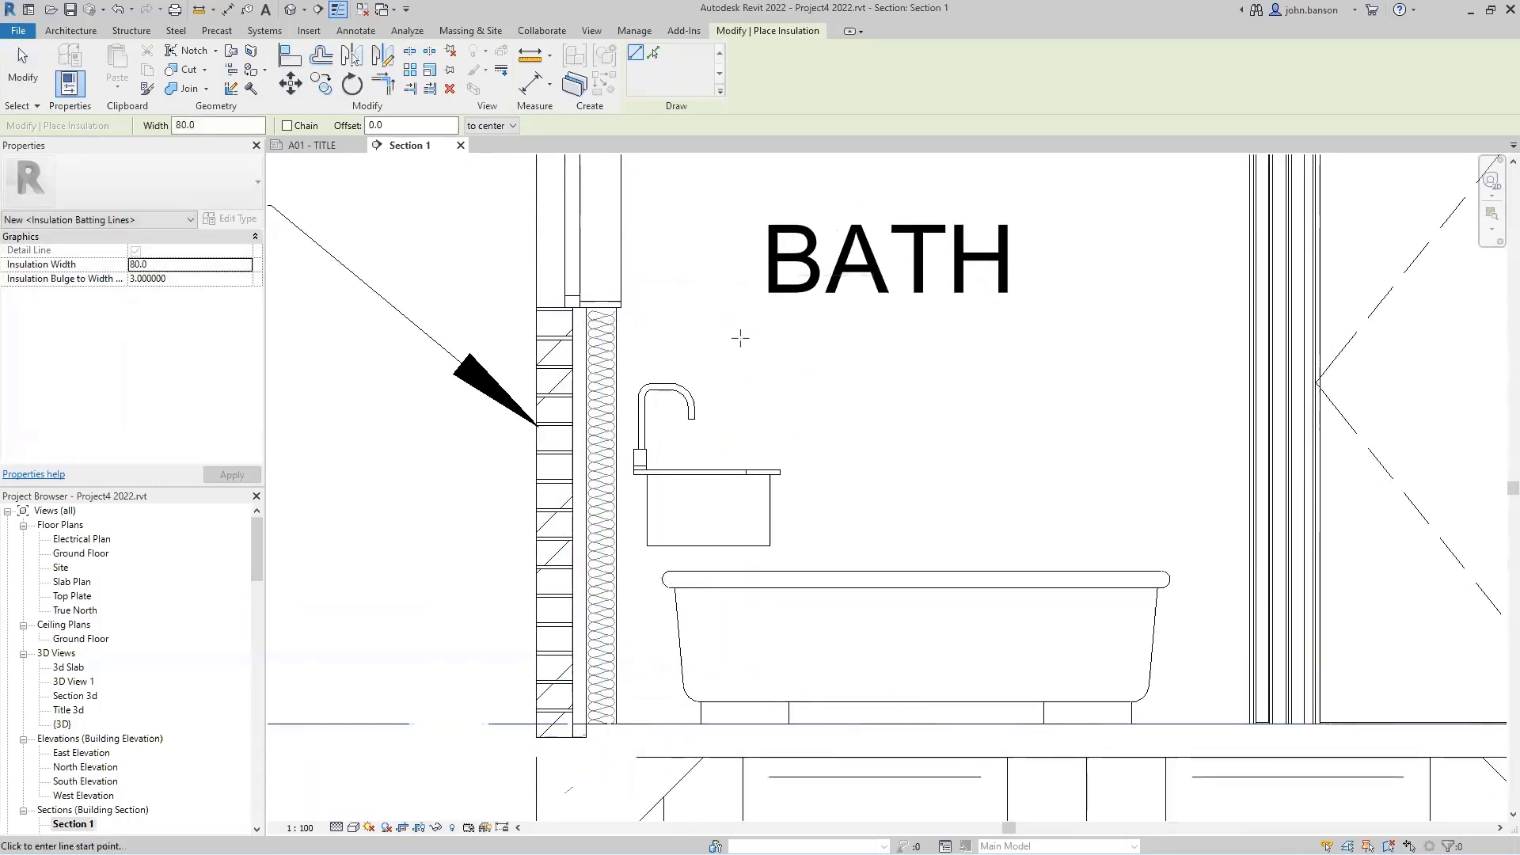
# Set the wall insulation's bulge-to-width ratio to 1.5.
pyautogui.click(607, 438)
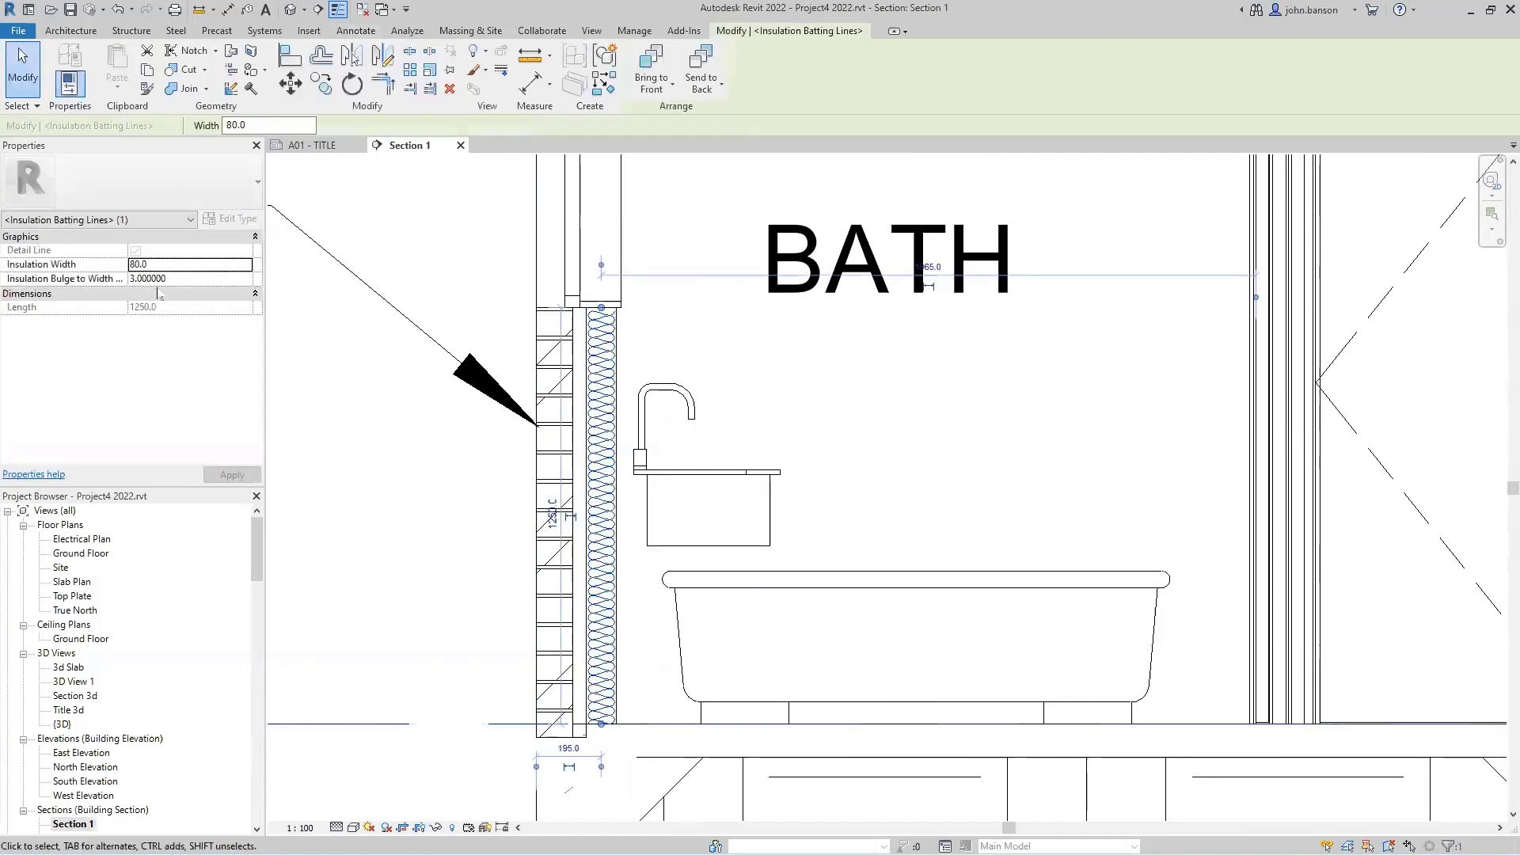
pyautogui.click(187, 278)
pyautogui.write('1.')
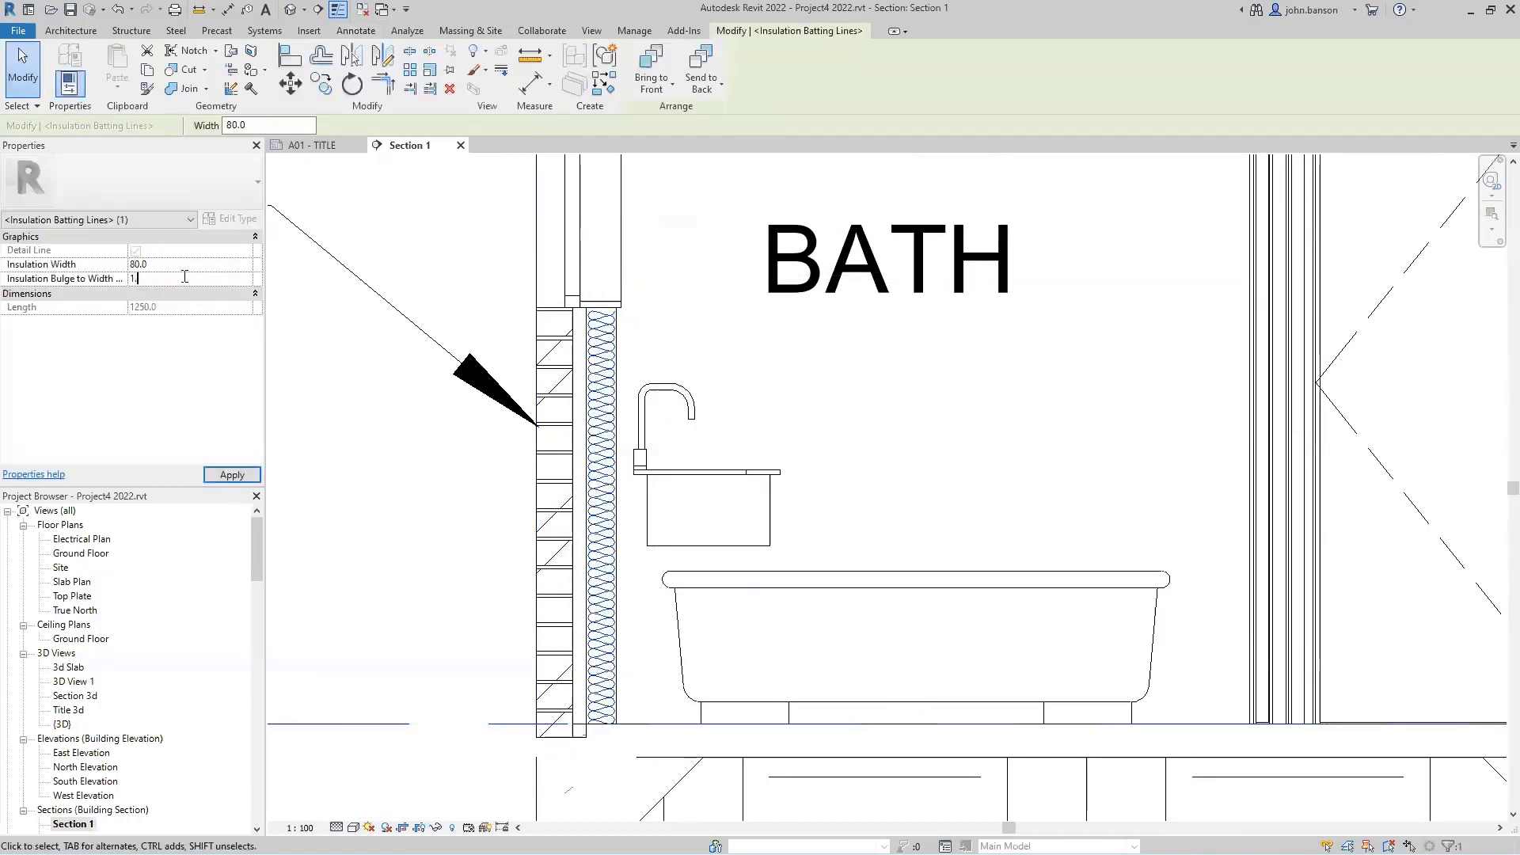
pyautogui.write('500000')
pyautogui.click(414, 507)
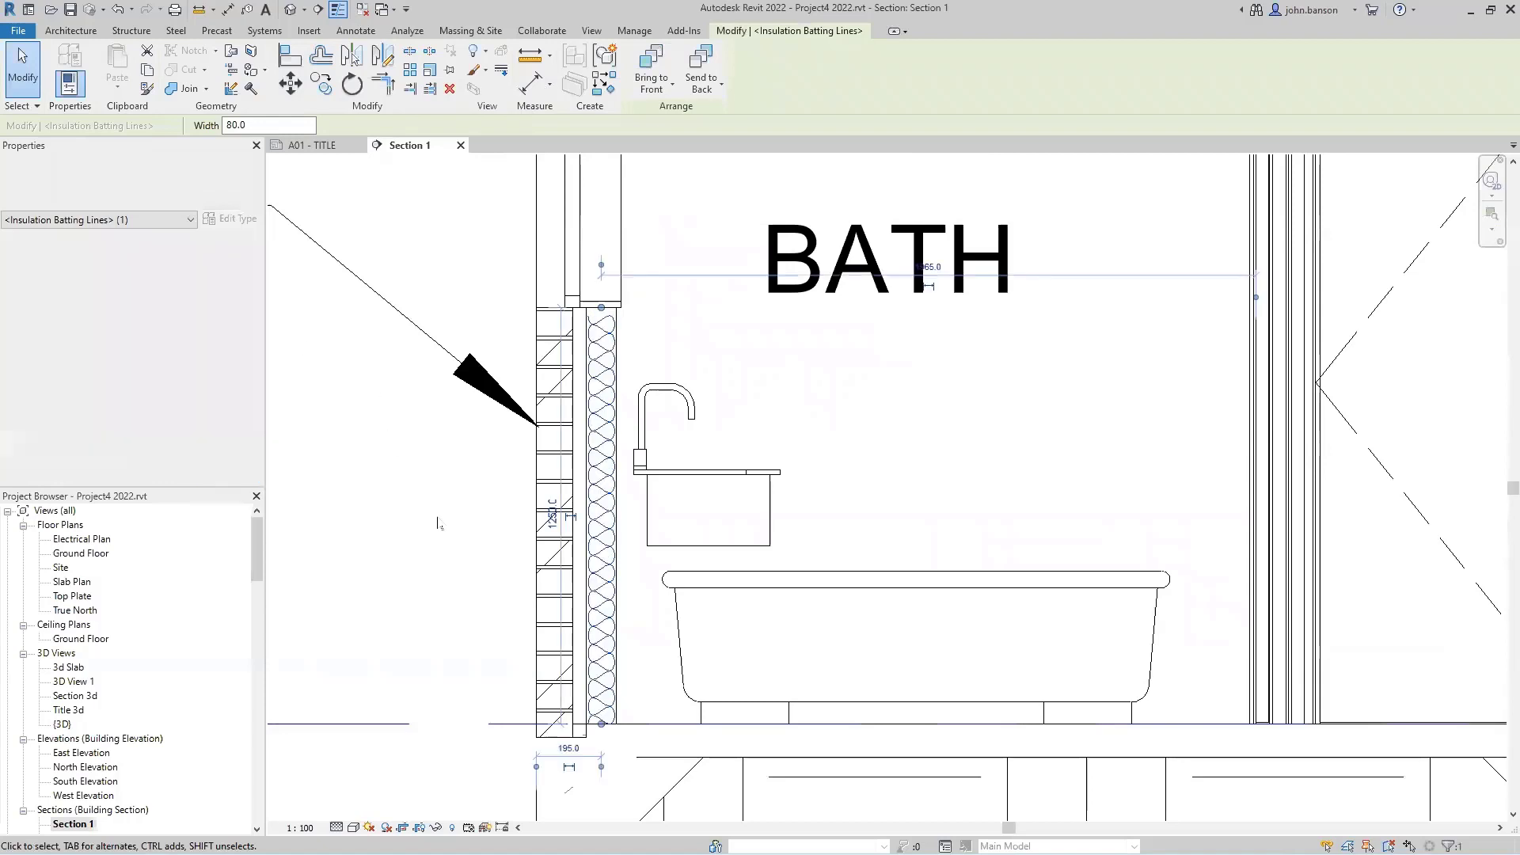
# Start a masking region for the roof area and set its boundary line style to 0.35 pen.
pyautogui.scroll(-2, 673, 483)
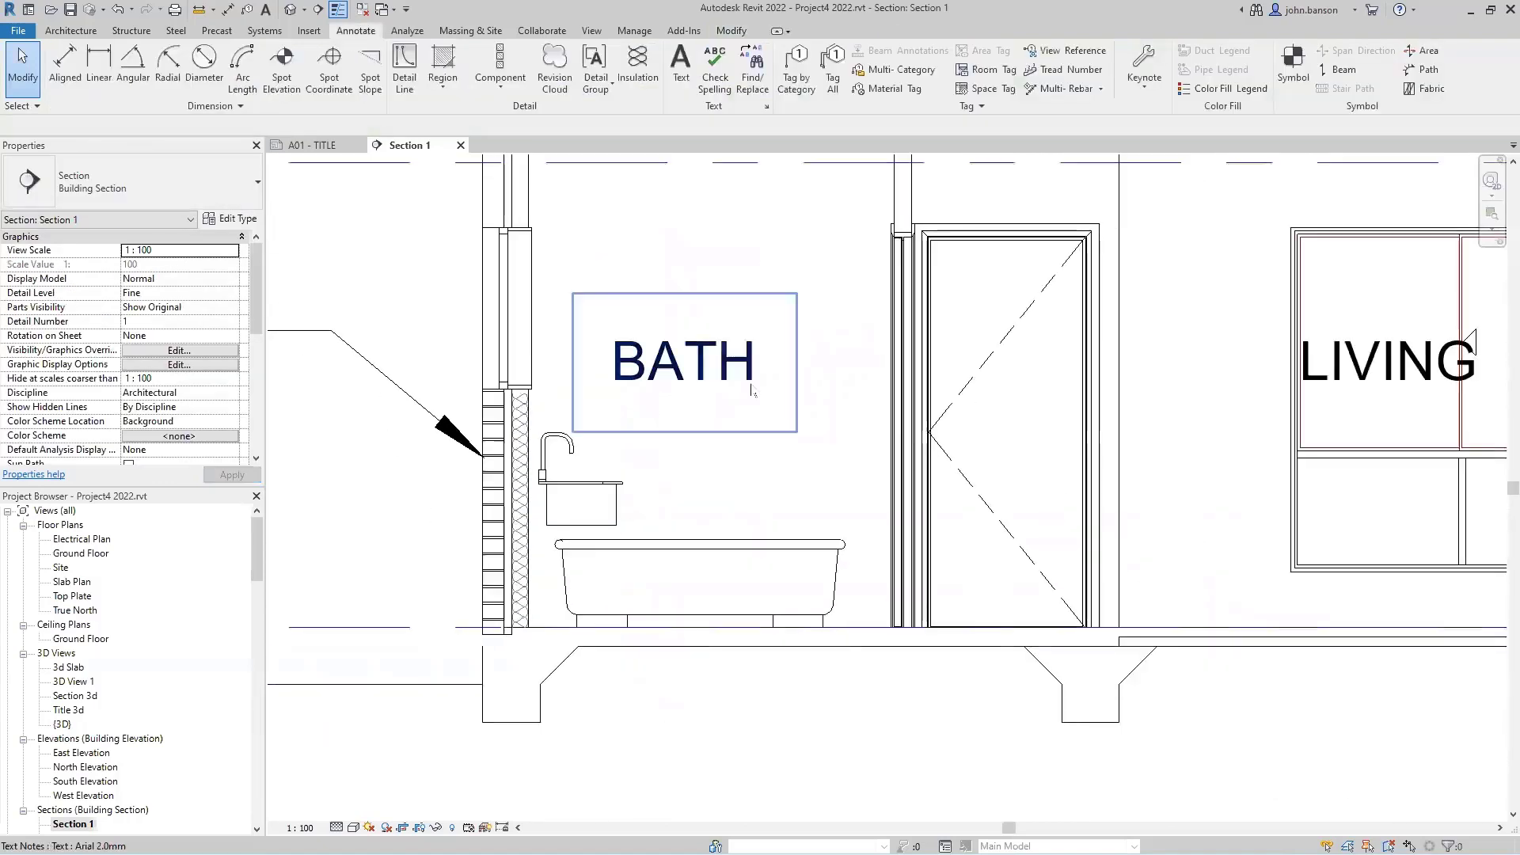
pyautogui.scroll(-2, 909, 425)
pyautogui.moveTo(711, 385); pyautogui.dragTo(726, 505, button='middle')
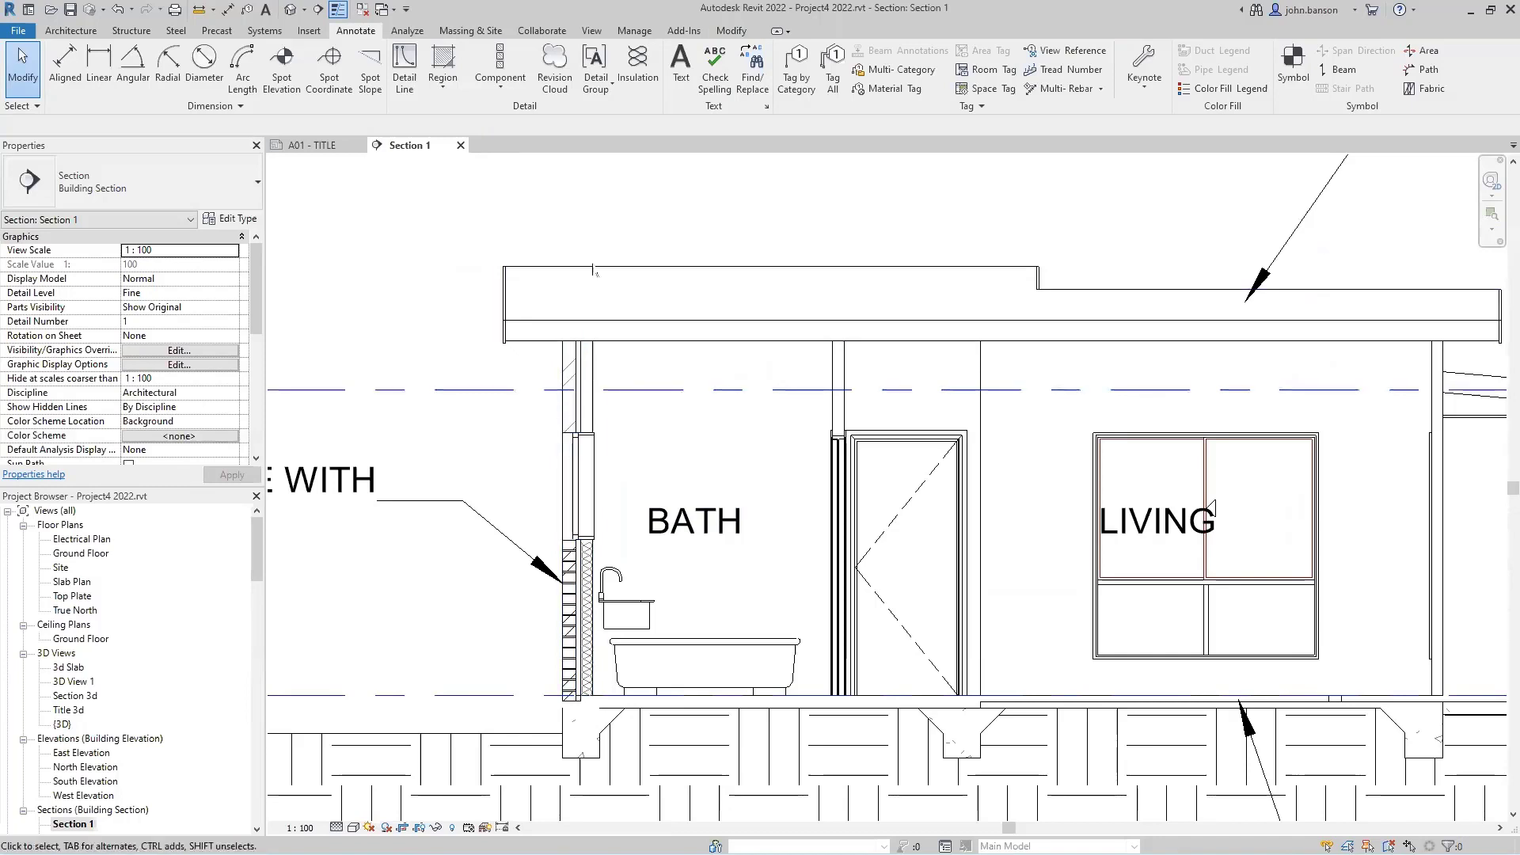
pyautogui.click(448, 90)
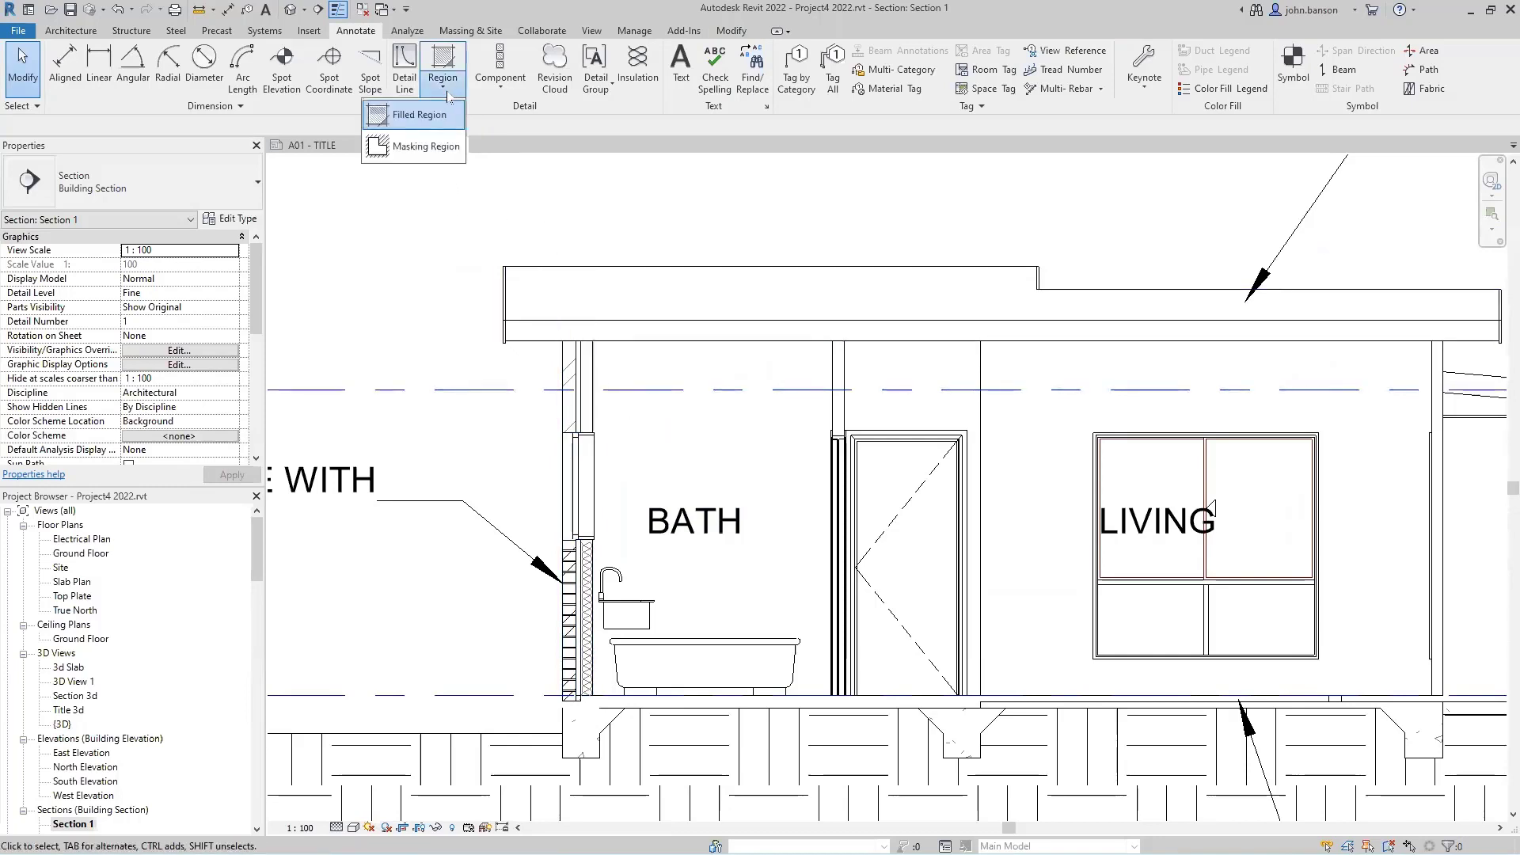
pyautogui.click(427, 147)
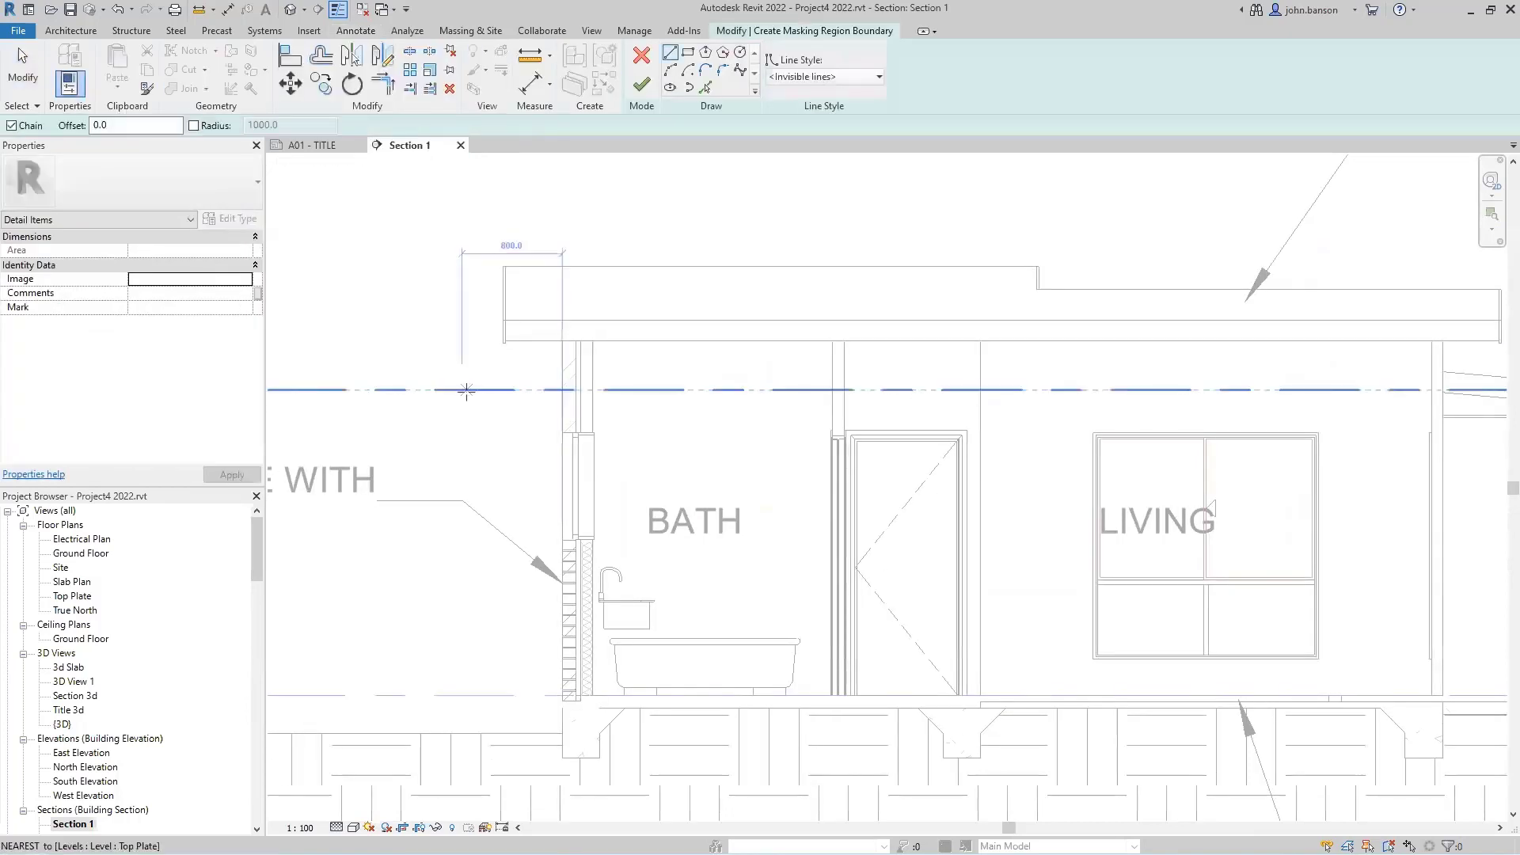
pyautogui.moveTo(487, 326); pyautogui.dragTo(427, 359, button='middle')
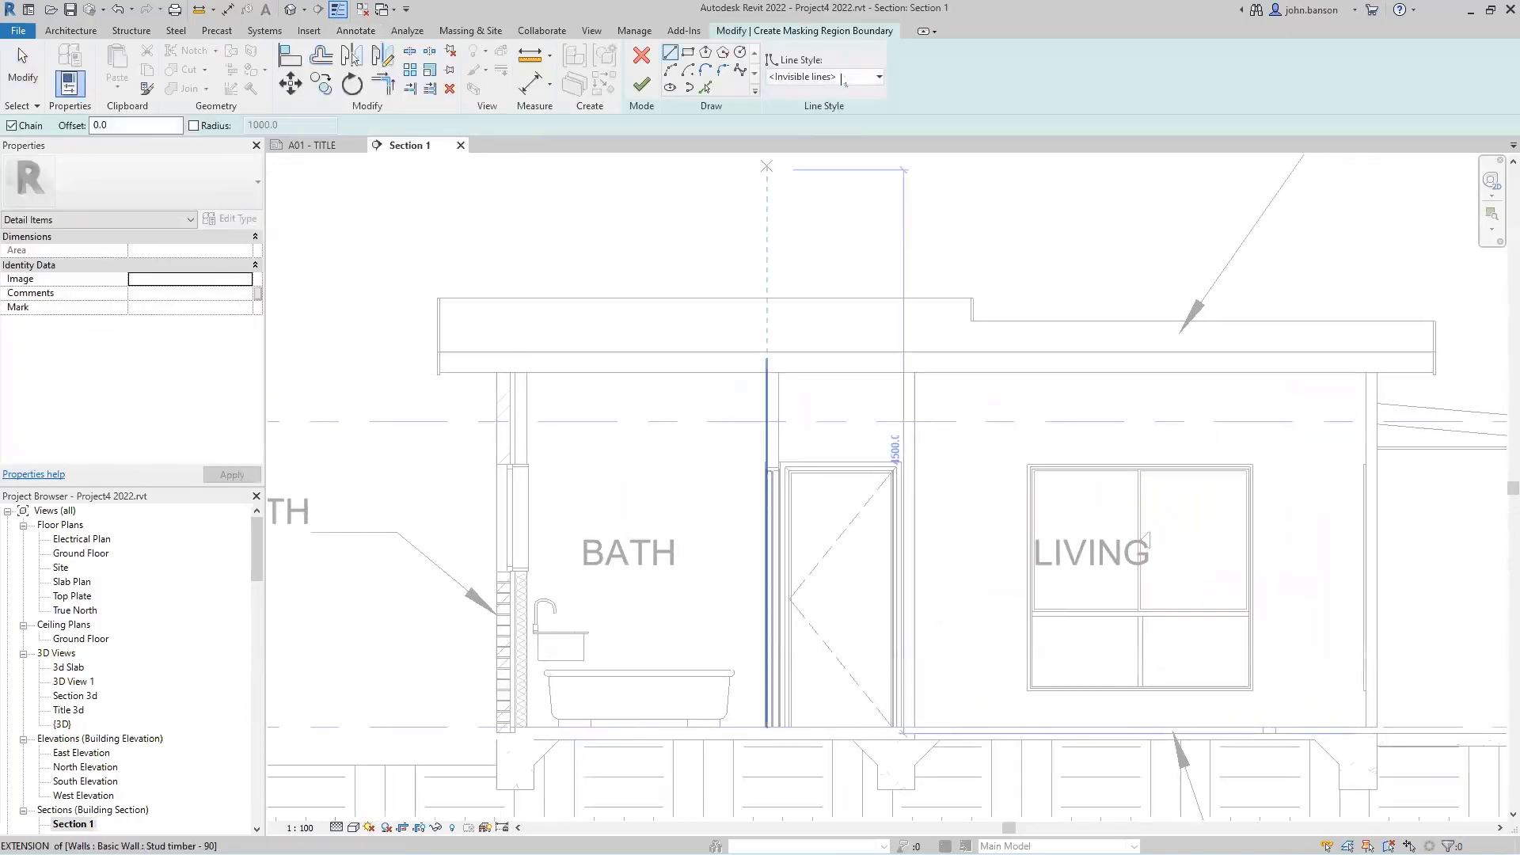
pyautogui.click(820, 77)
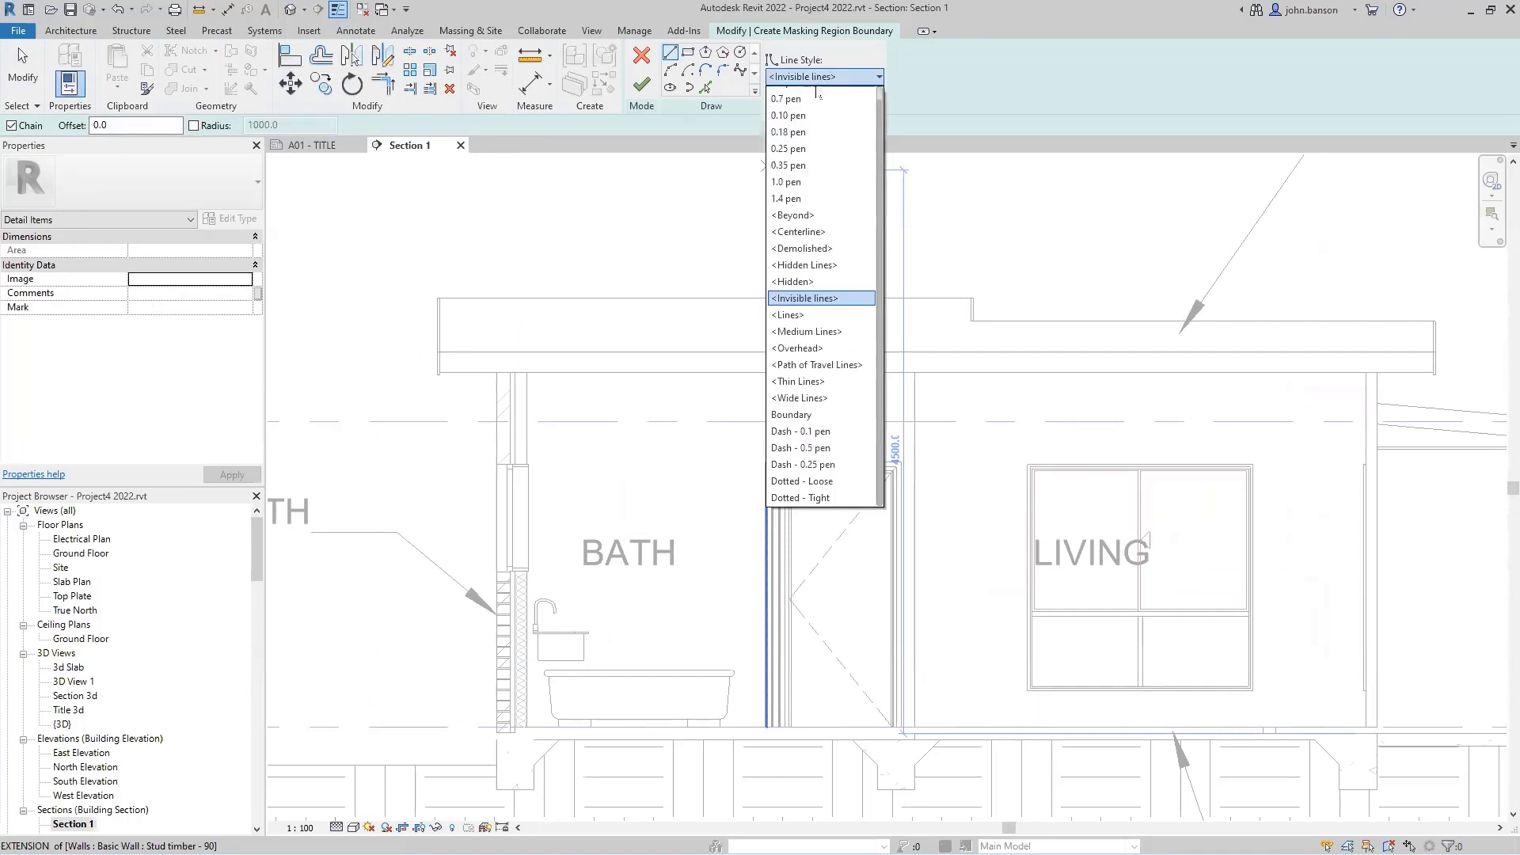
pyautogui.click(798, 165)
# Sketch a closed ceiling strip along the Top Plate level between the bath's and living room's external walls, about 6880 mm long and 85 mm high.
pyautogui.scroll(3, 568, 458)
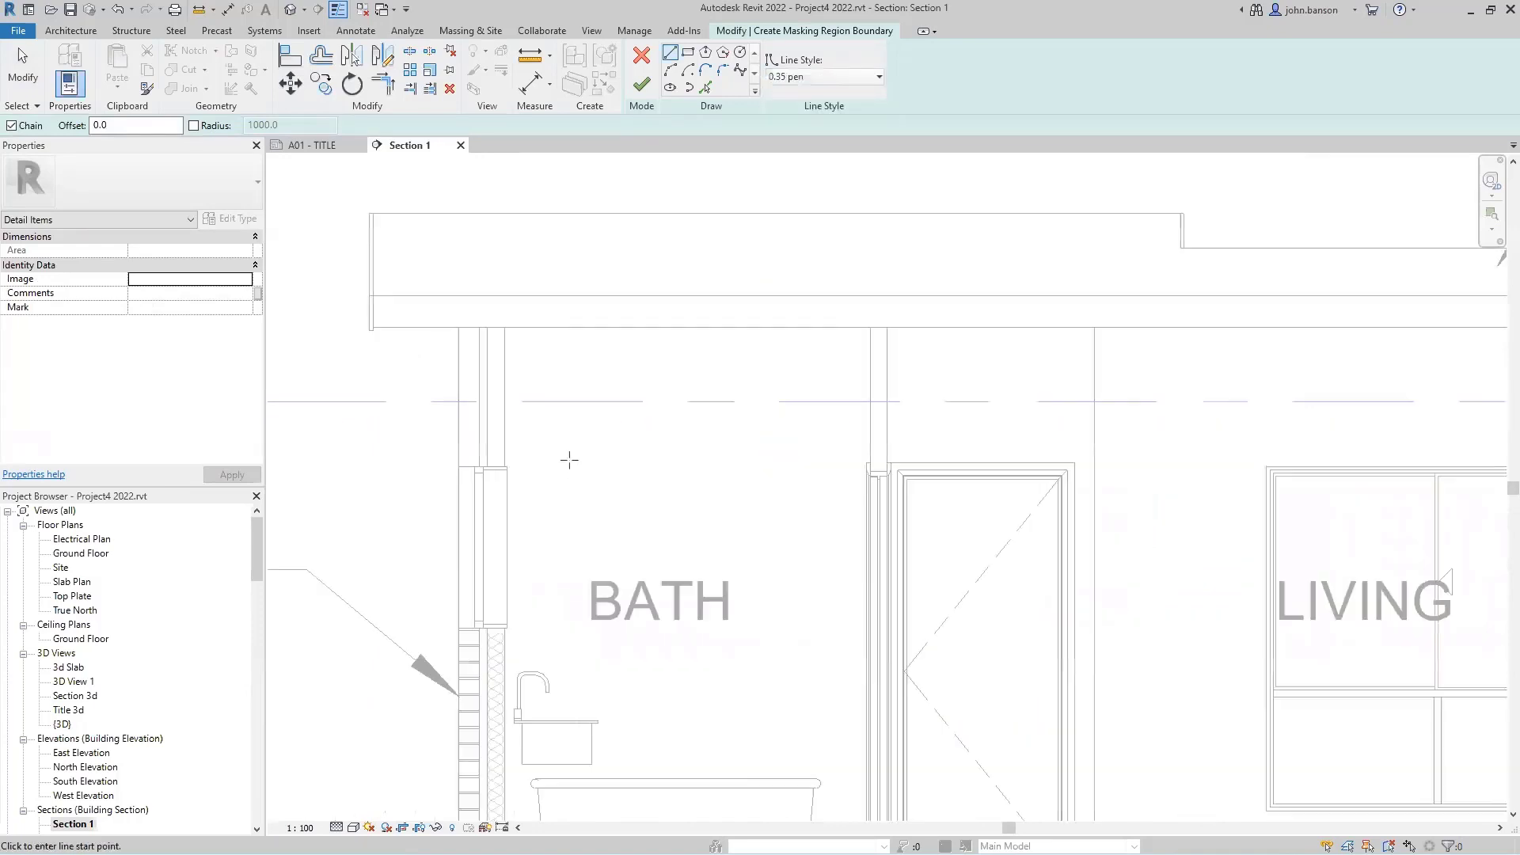
pyautogui.click(475, 392)
pyautogui.scroll(-3, 813, 391)
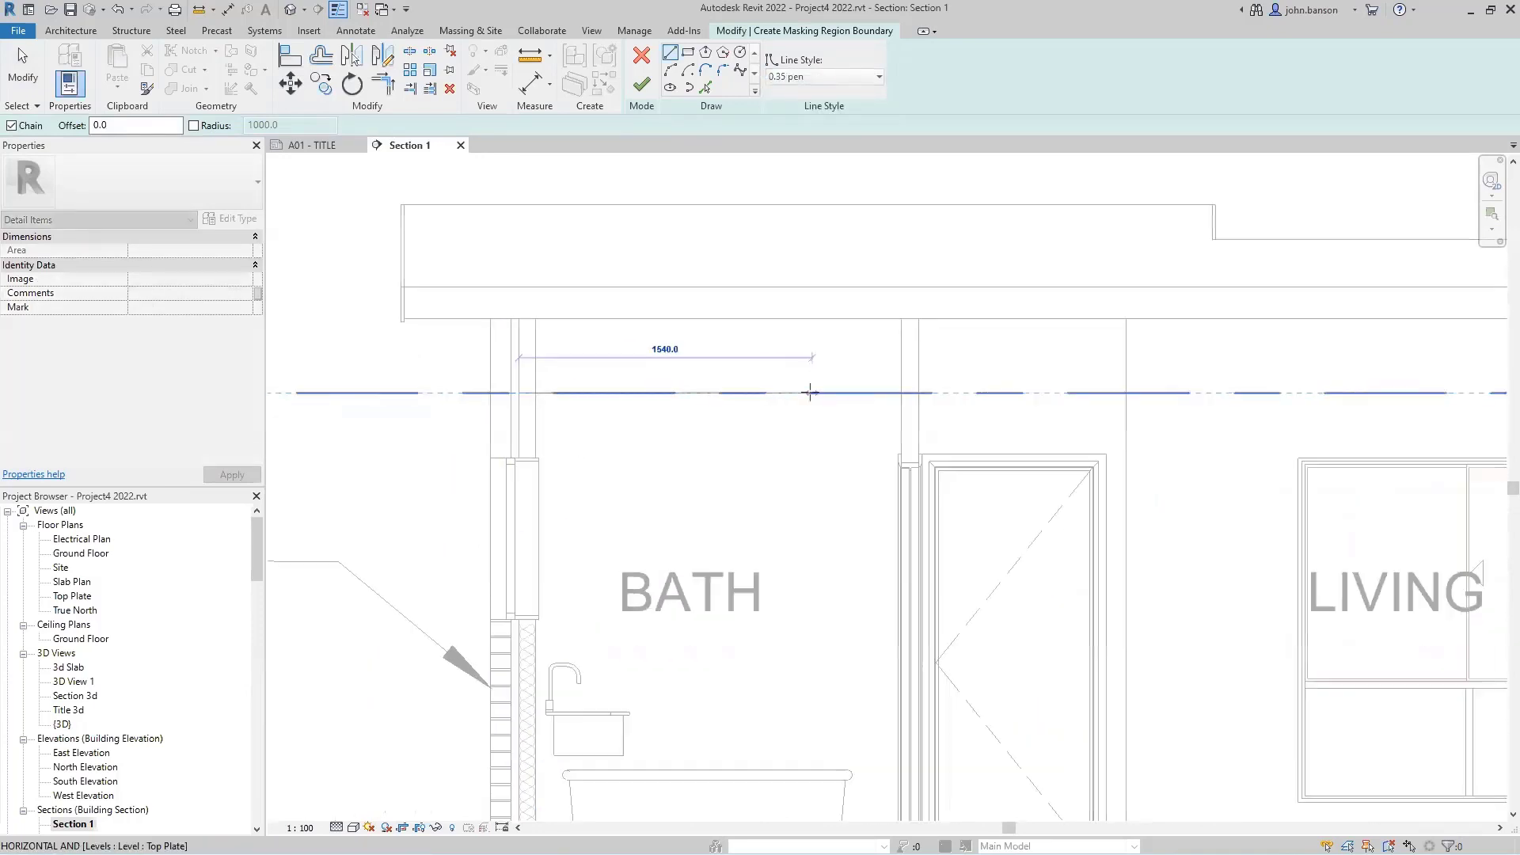
pyautogui.moveTo(1346, 451); pyautogui.dragTo(641, 399, button='middle')
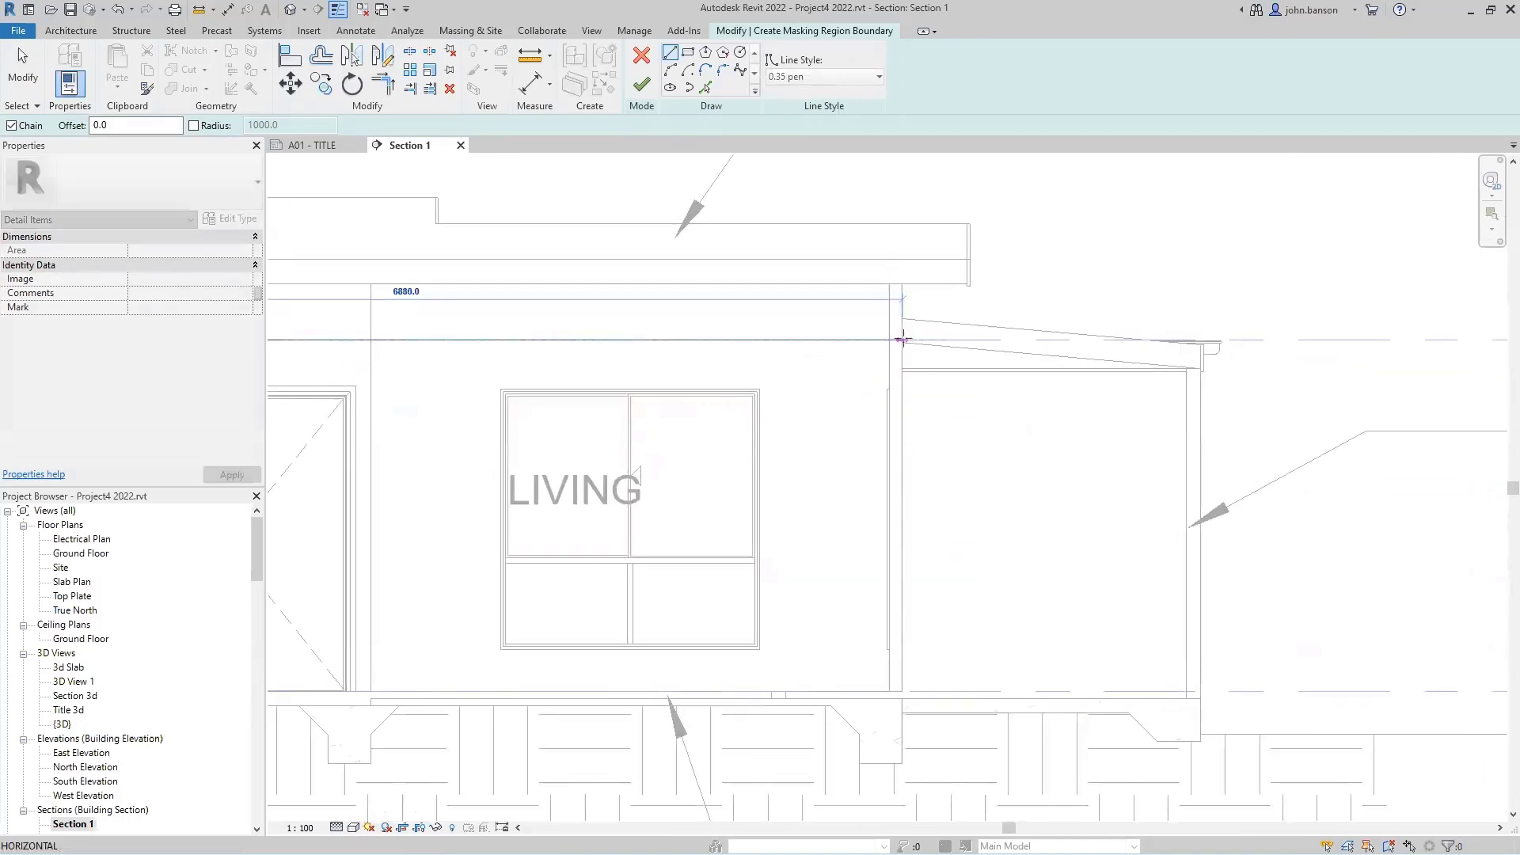
pyautogui.click(902, 340)
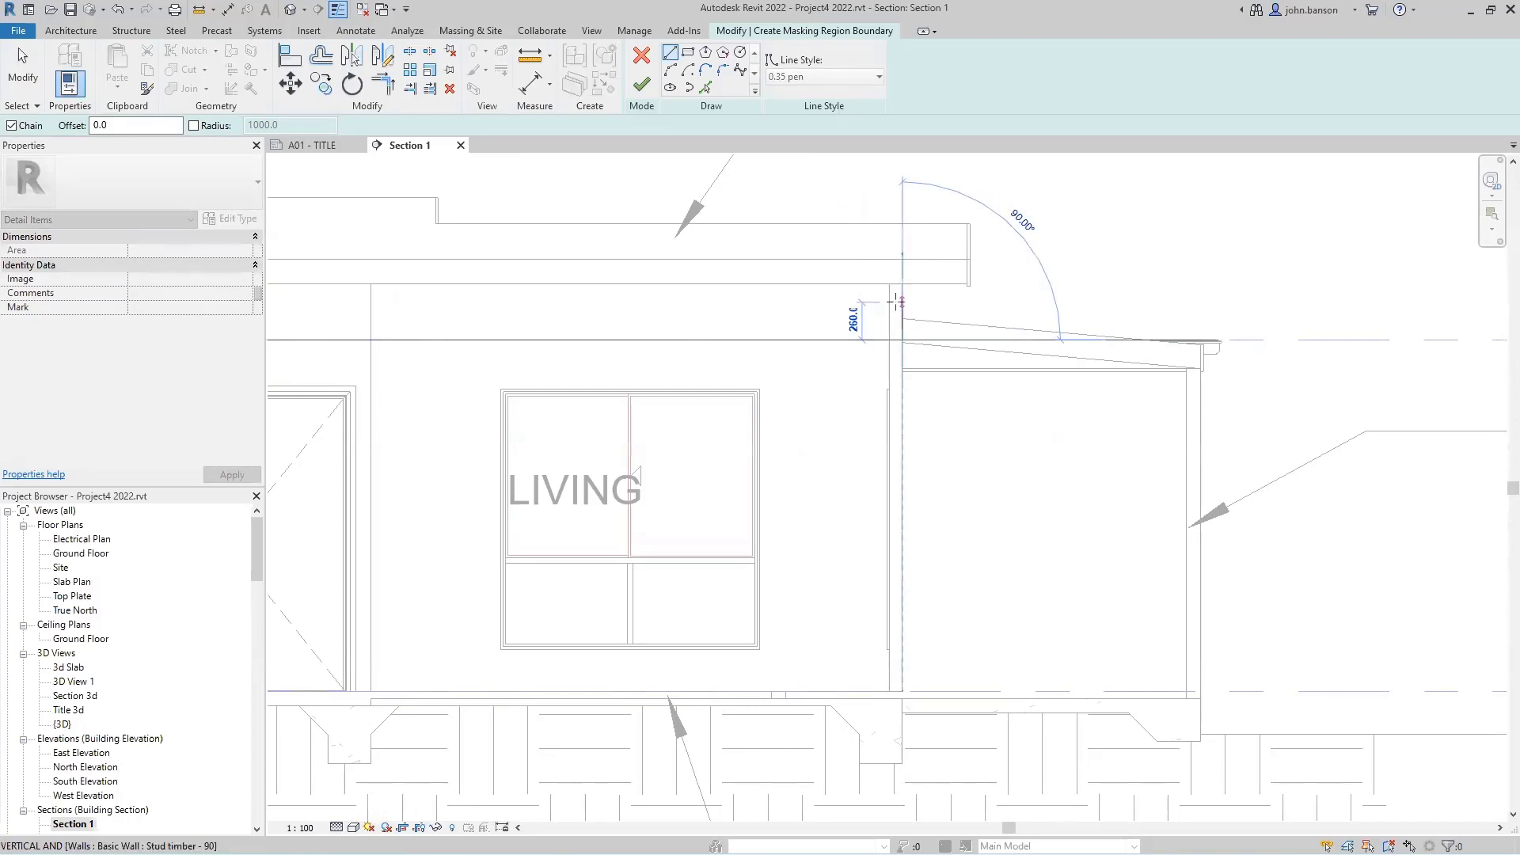
pyautogui.click(899, 327)
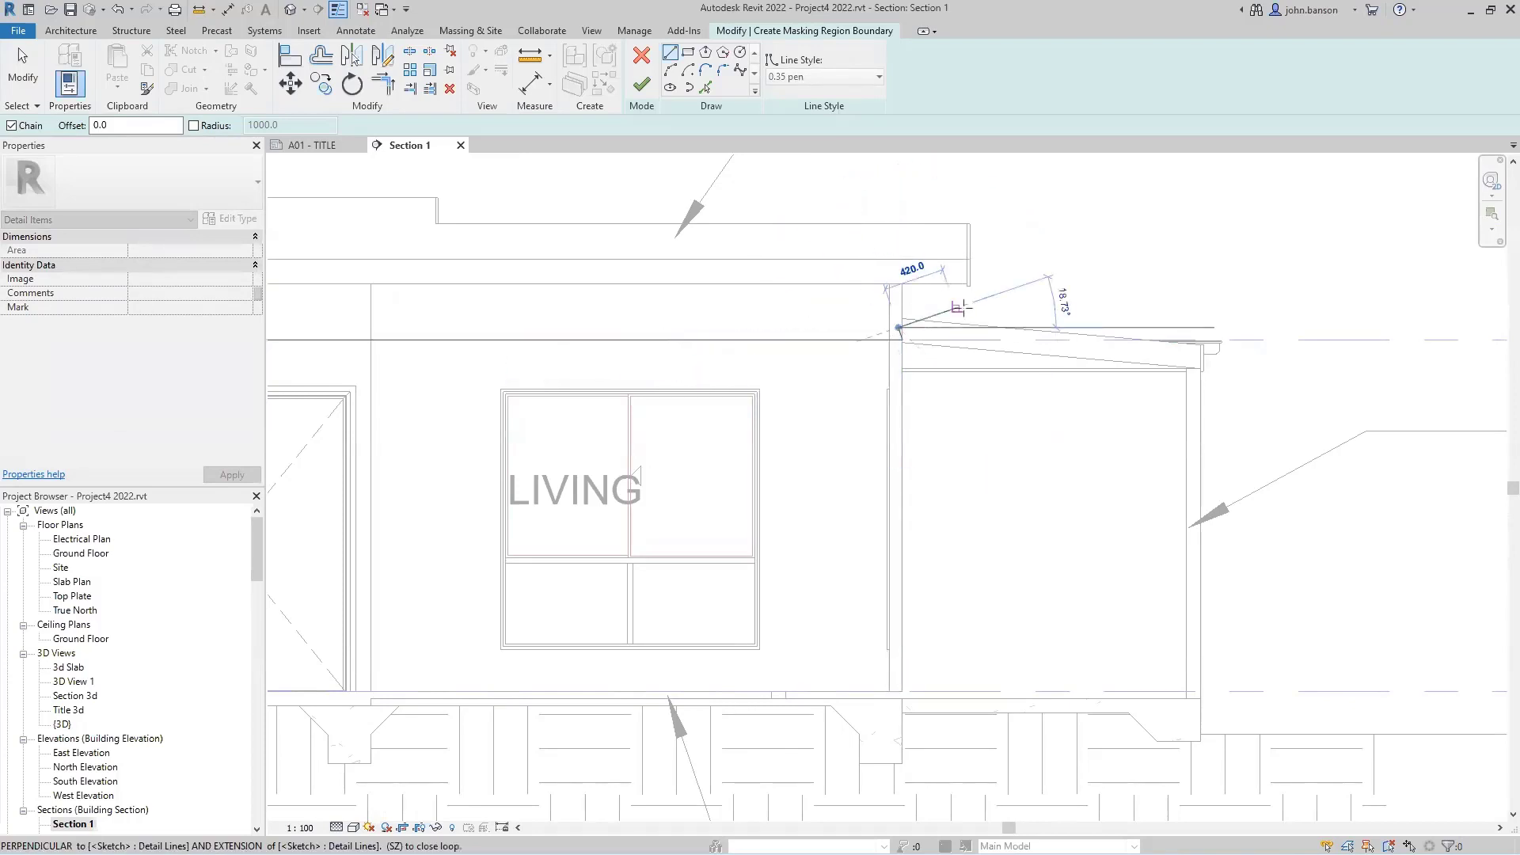
pyautogui.moveTo(866, 329); pyautogui.dragTo(1418, 373, button='middle')
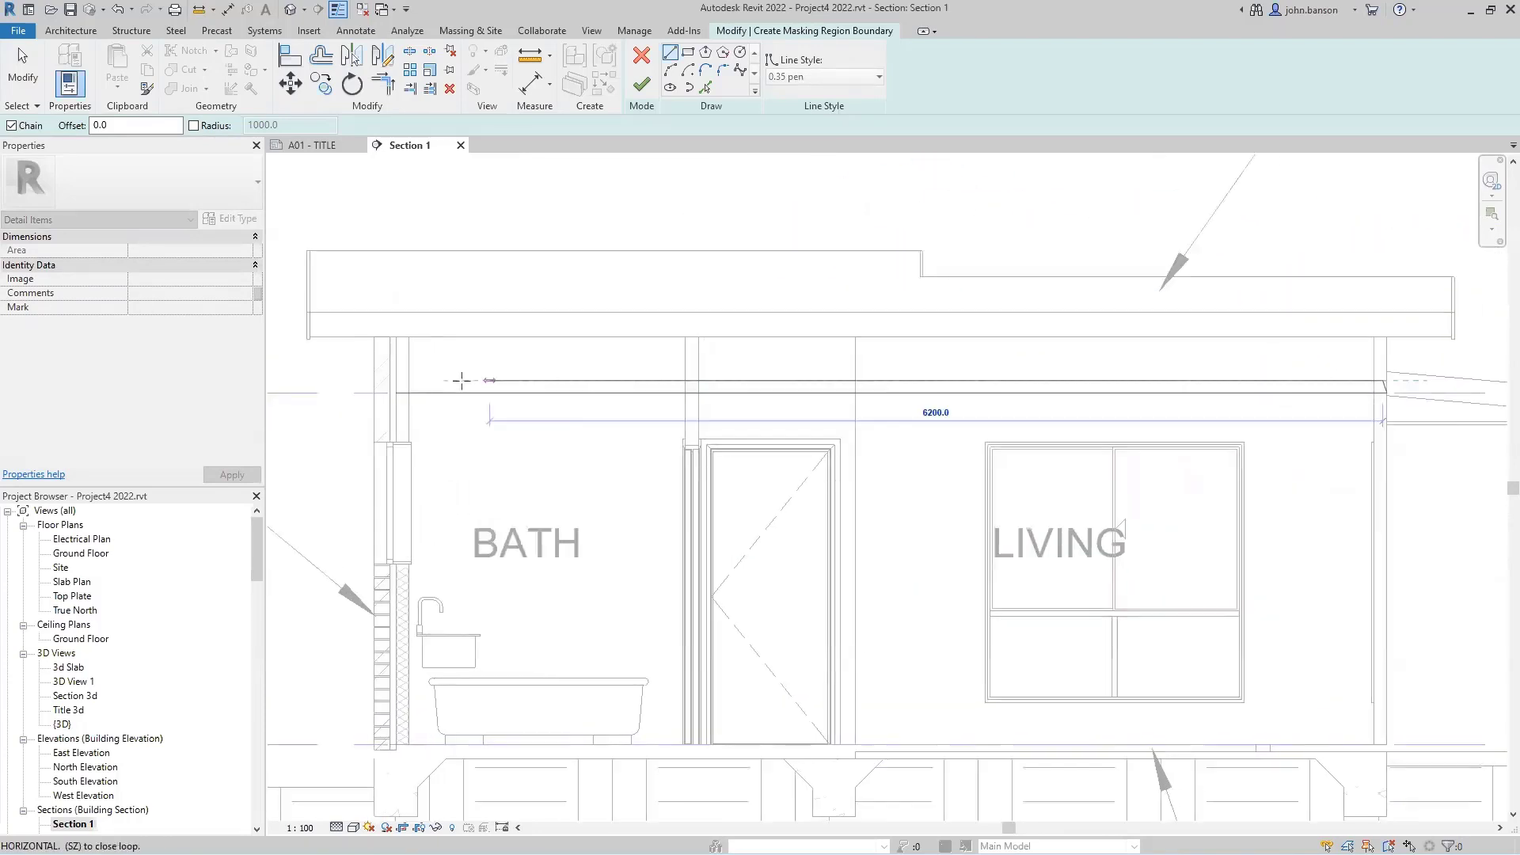
pyautogui.click(395, 381)
pyautogui.click(396, 393)
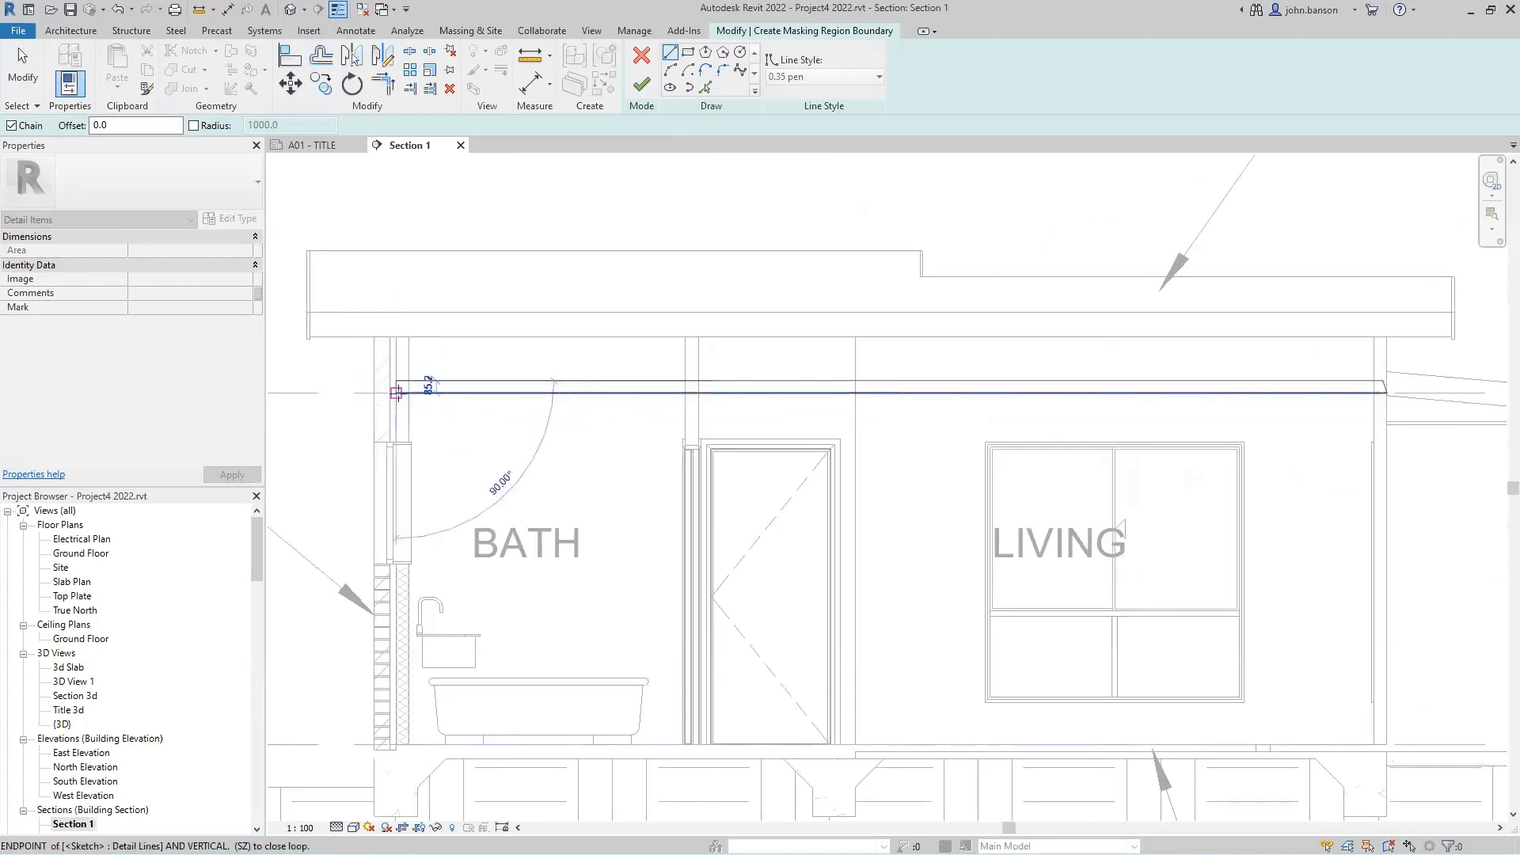
# Square up the strip's slanted end at the living room's external wall by extending its upper edge and end line to the wall's outer face.
pyautogui.moveTo(1345, 487); pyautogui.dragTo(824, 483, button='middle')
pyautogui.scroll(-1, 912, 476)
pyautogui.scroll(2, 901, 429)
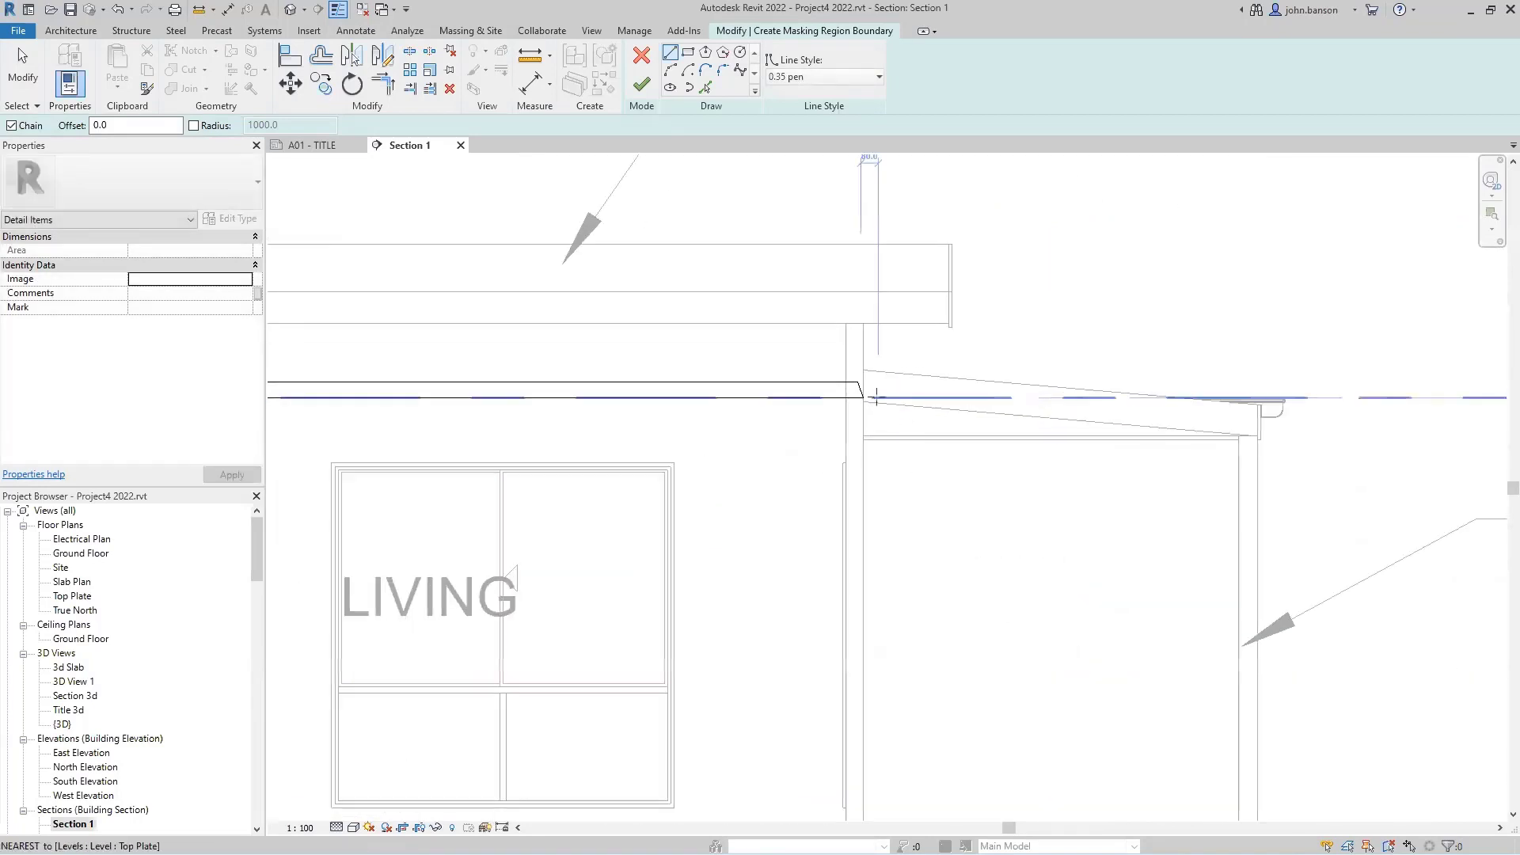
pyautogui.scroll(2, 875, 398)
pyautogui.click(853, 398)
pyautogui.press('Escape')
pyautogui.press('Escape')
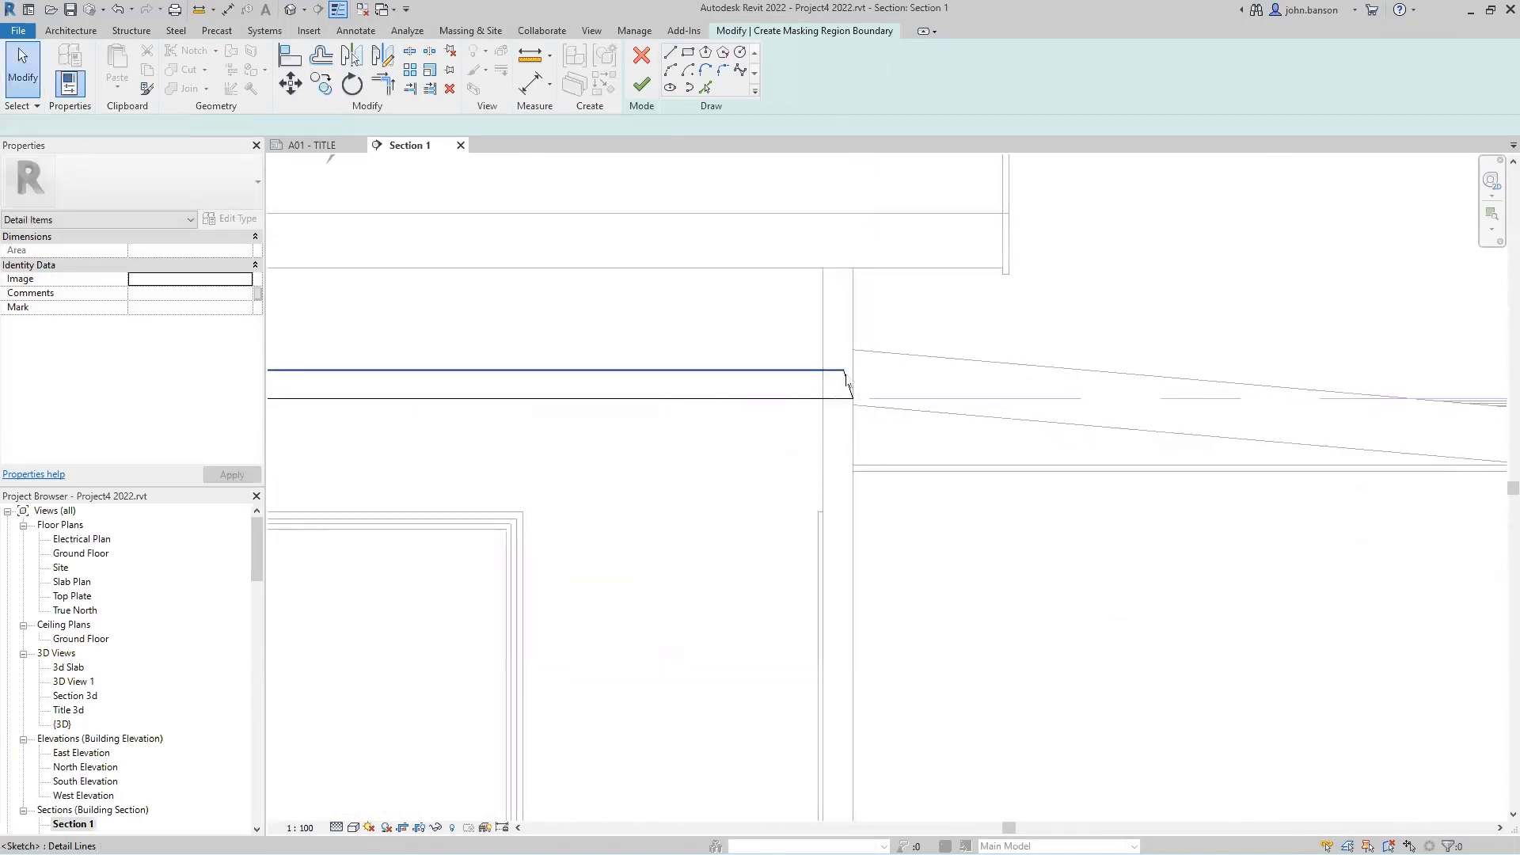
pyautogui.click(846, 373)
pyautogui.moveTo(844, 370); pyautogui.dragTo(853, 370)
pyautogui.scroll(2, 881, 369)
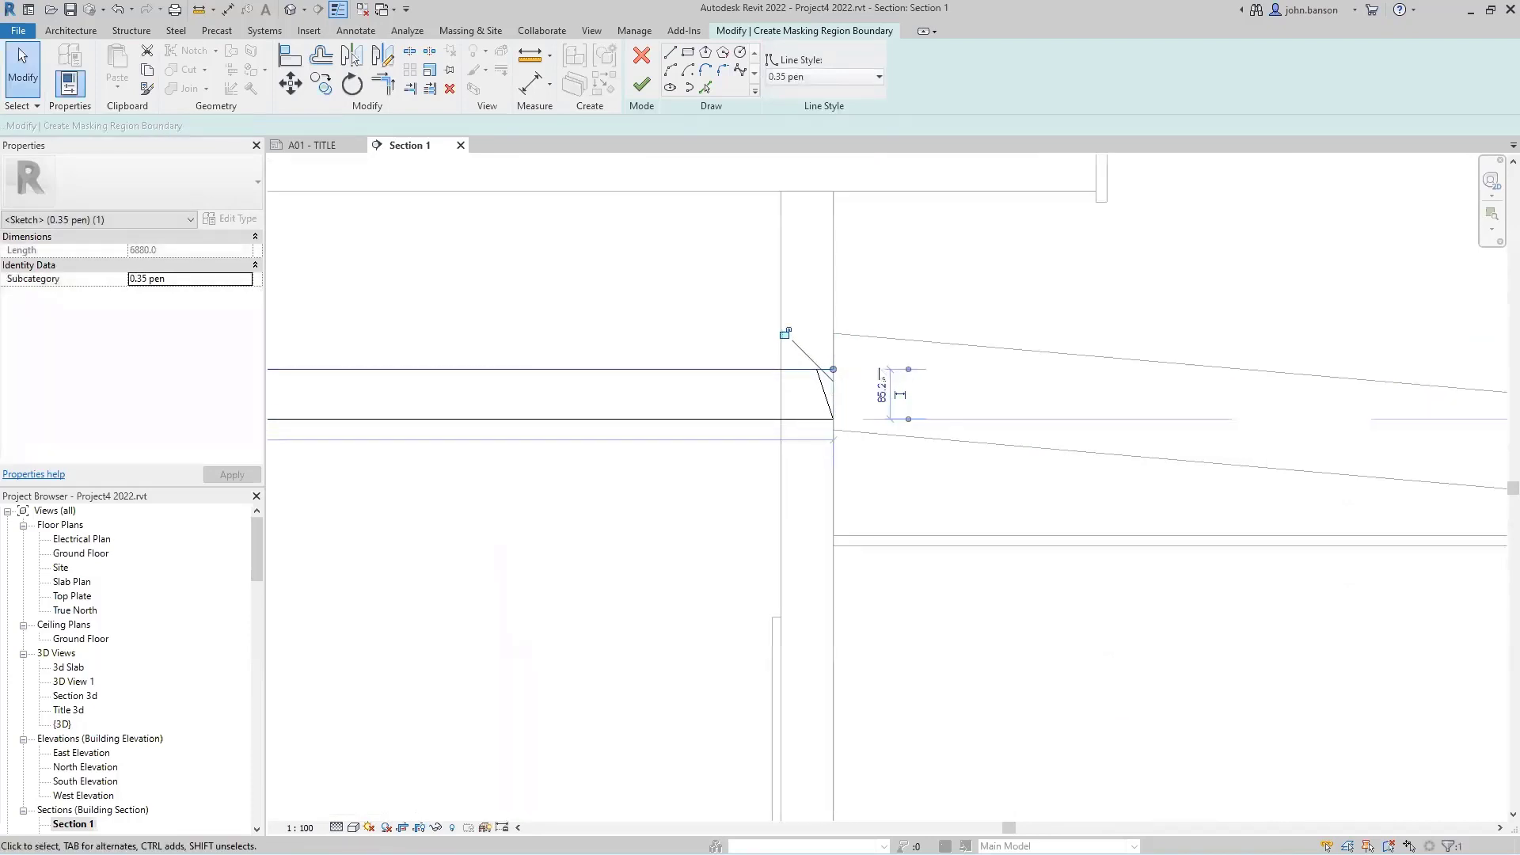
pyautogui.click(824, 408)
pyautogui.moveTo(817, 370); pyautogui.dragTo(831, 367)
# Finish the masking region for the ceiling strip.
pyautogui.scroll(-3, 672, 549)
pyautogui.moveTo(643, 589); pyautogui.dragTo(1275, 425, button='middle')
pyautogui.scroll(-1, 1247, 413)
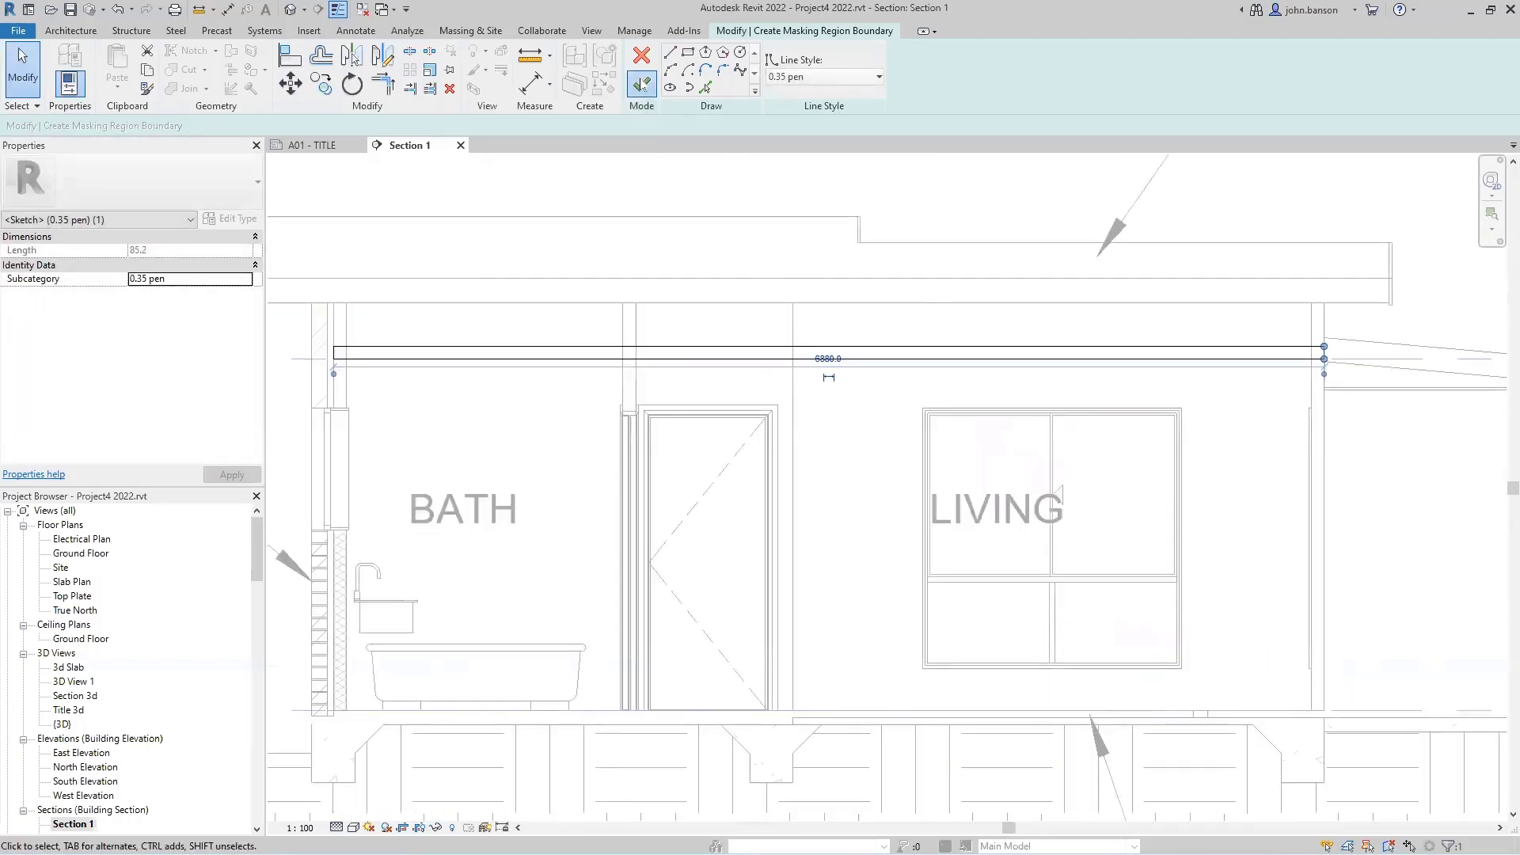
pyautogui.click(641, 83)
pyautogui.click(521, 408)
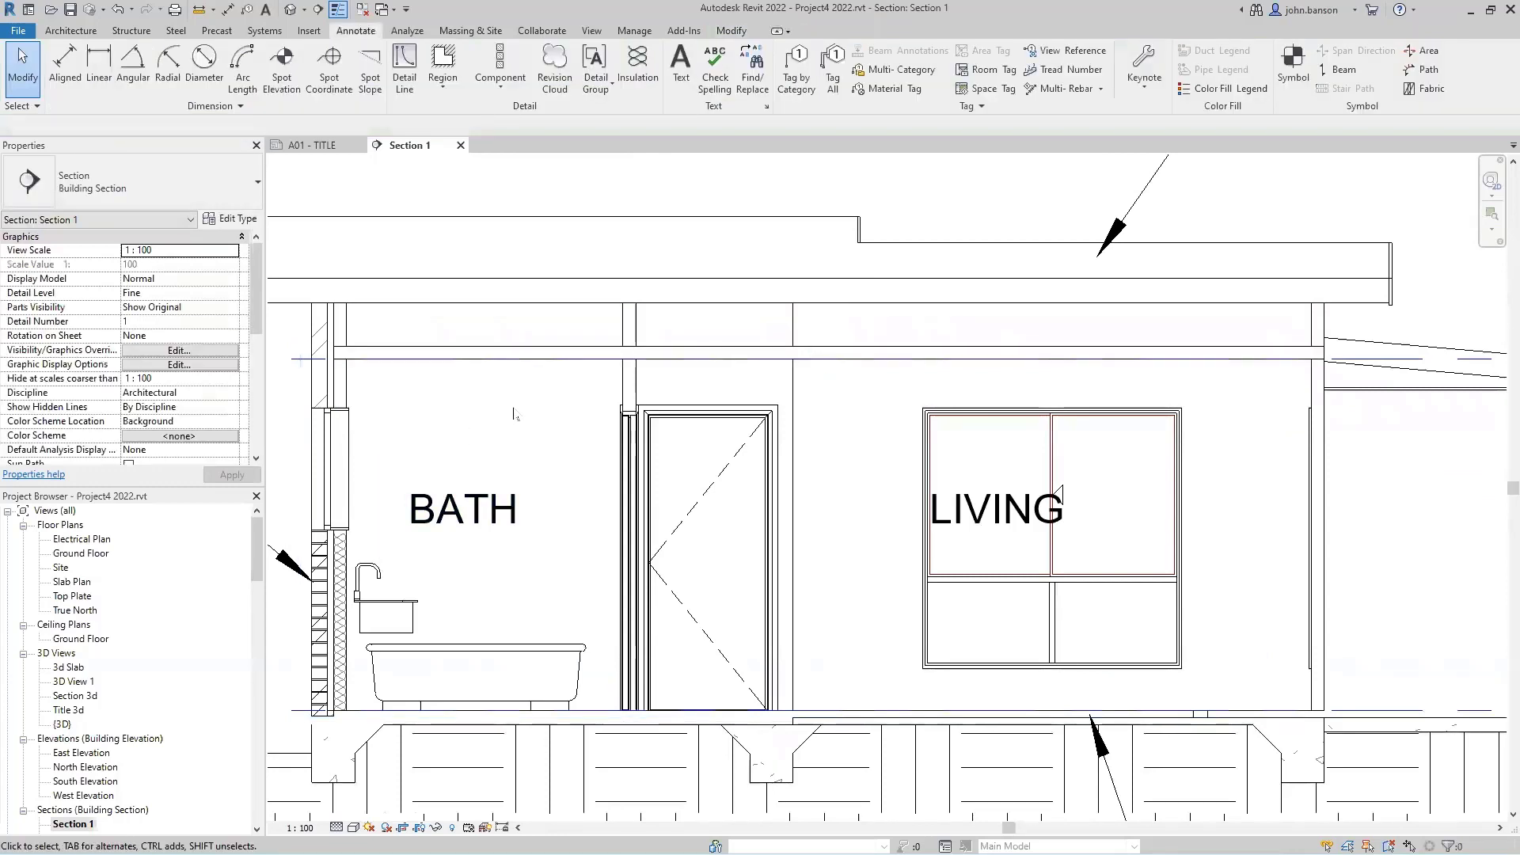
pyautogui.moveTo(516, 410); pyautogui.dragTo(565, 406, button='middle')
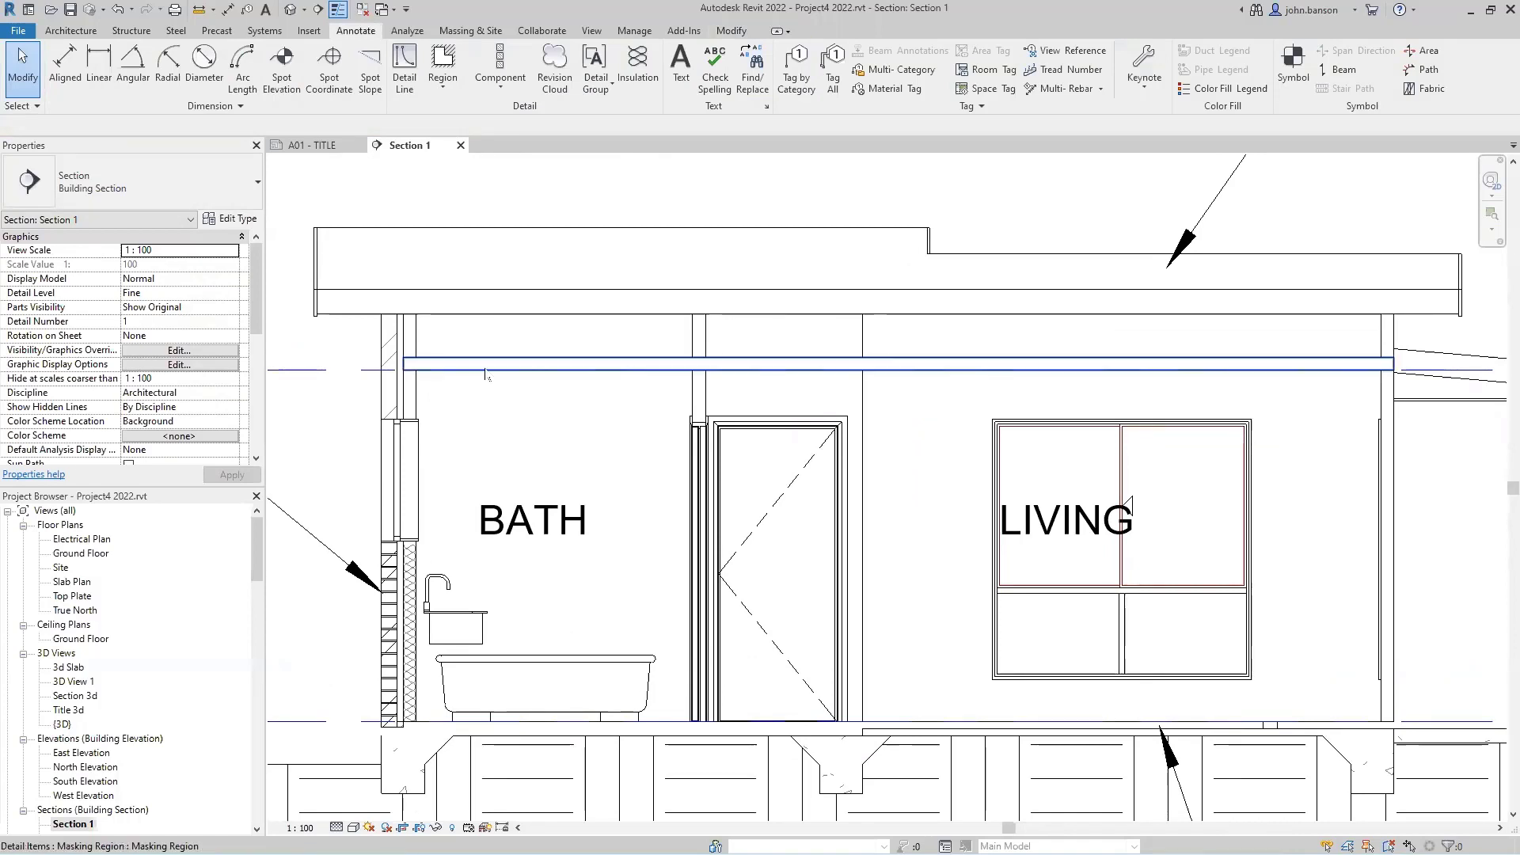
# Place 80 mm wide insulation along the centre of the ceiling strip, from the bath's external wall to the living room's external wall.
pyautogui.click(586, 32)
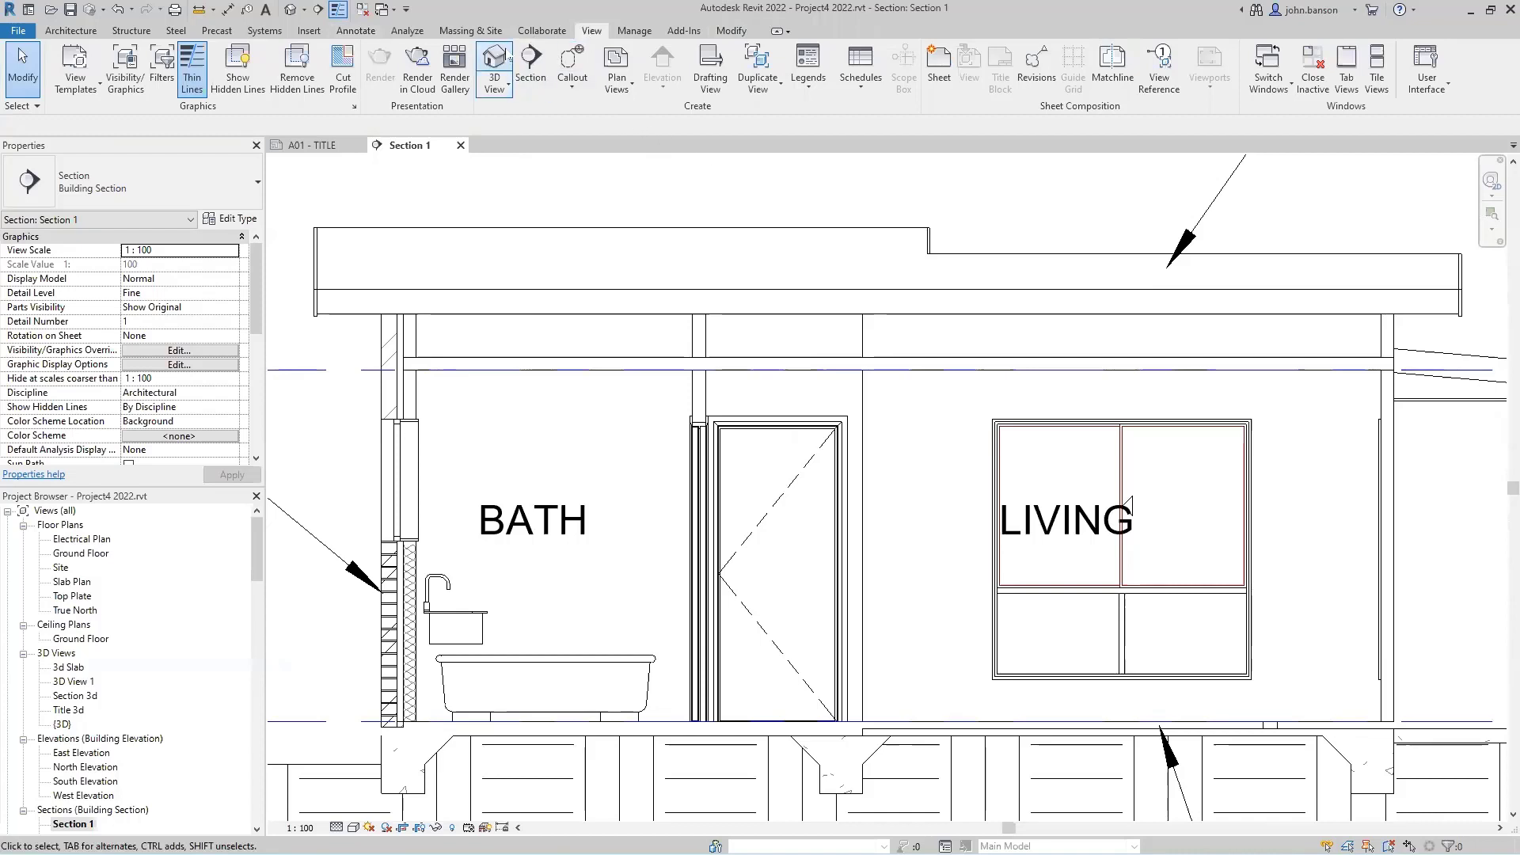
pyautogui.click(356, 31)
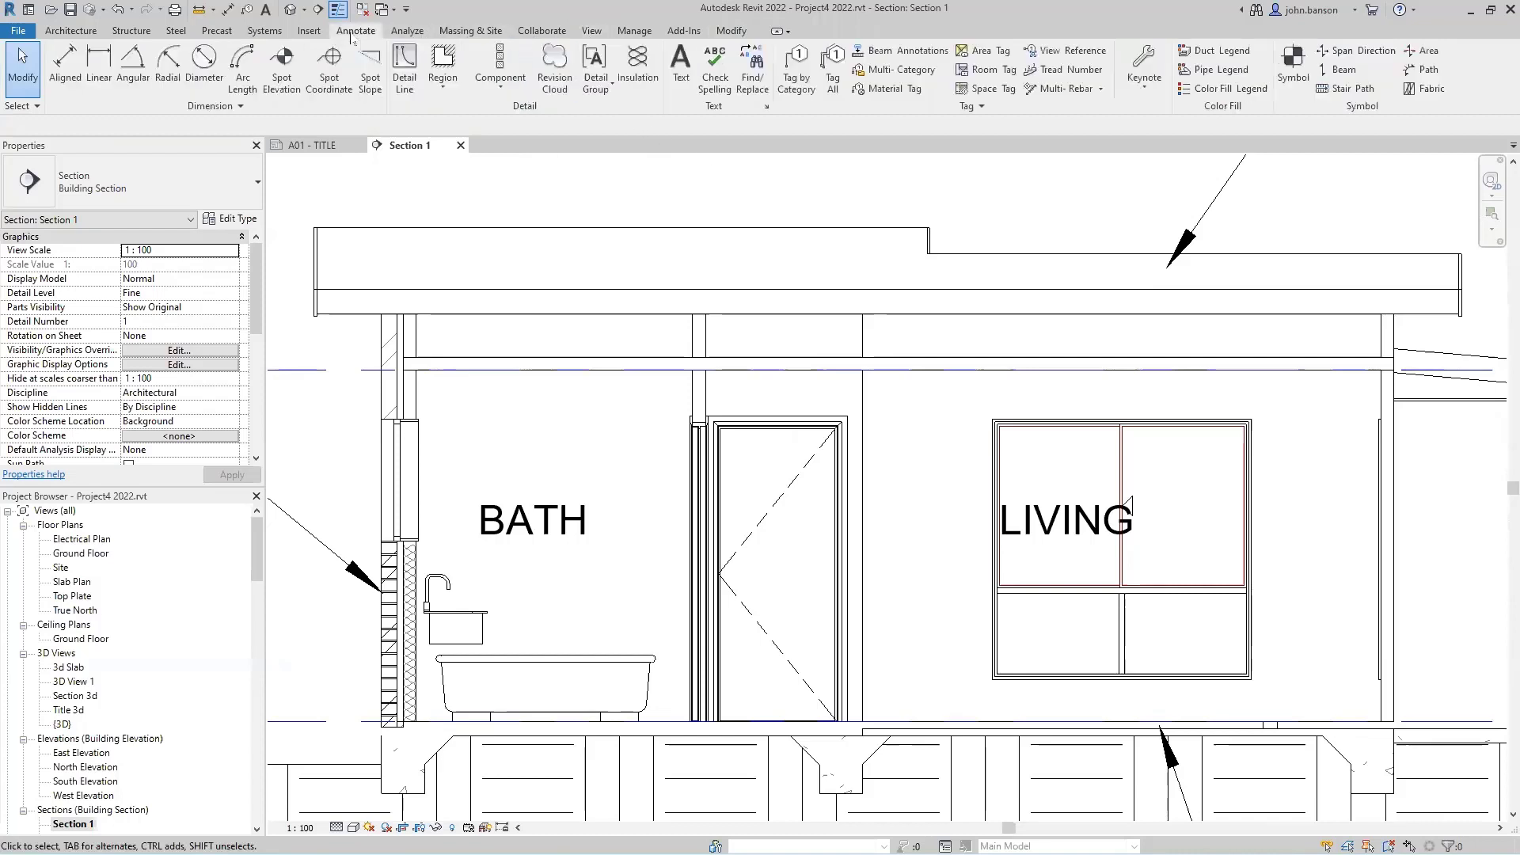
pyautogui.click(638, 70)
pyautogui.scroll(3, 418, 368)
pyautogui.click(392, 360)
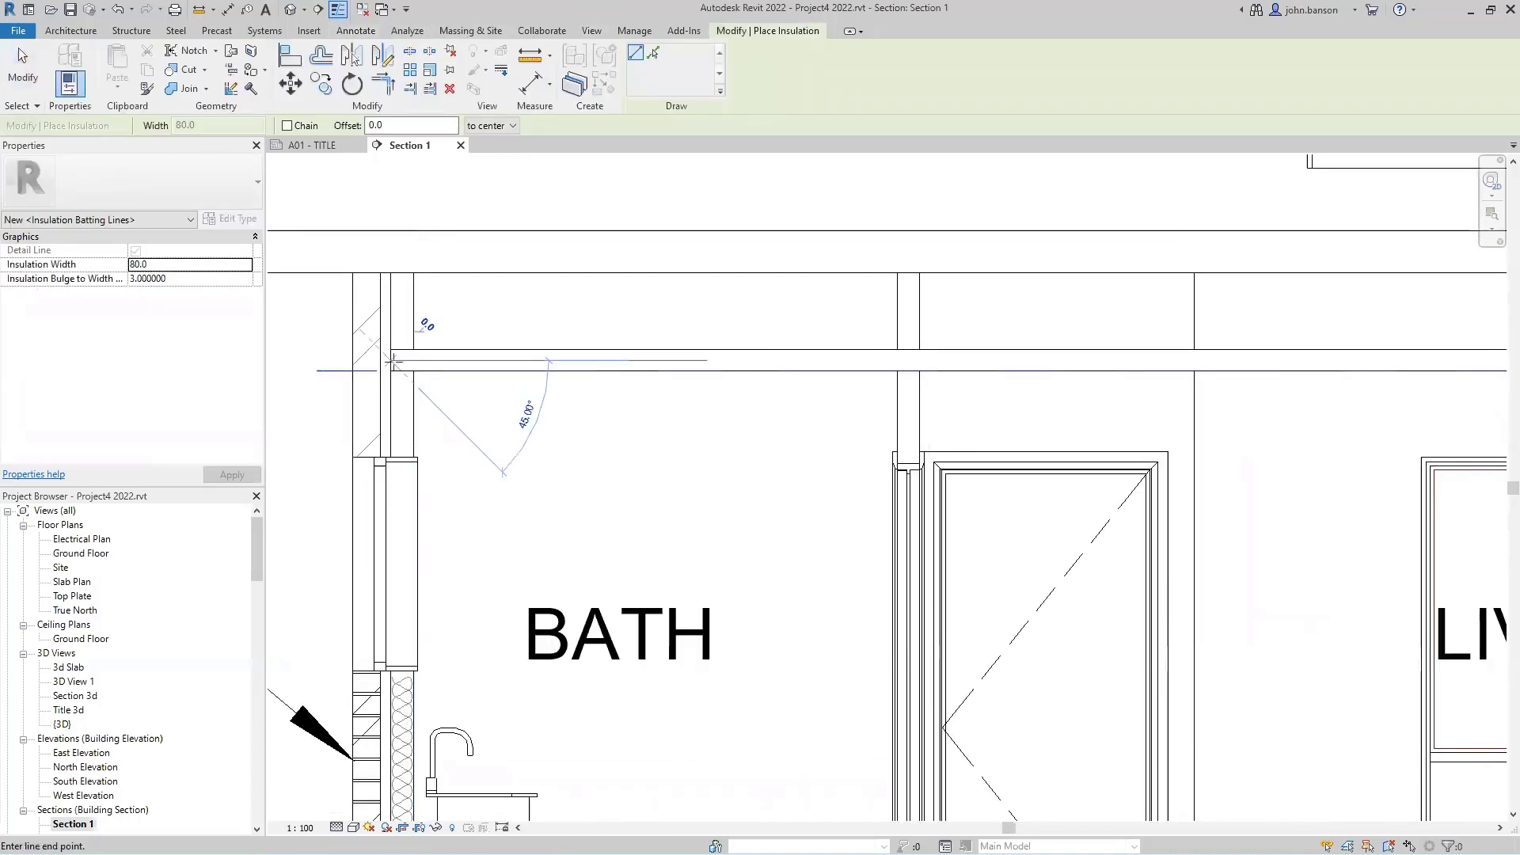
pyautogui.moveTo(1273, 360); pyautogui.dragTo(435, 364, button='middle')
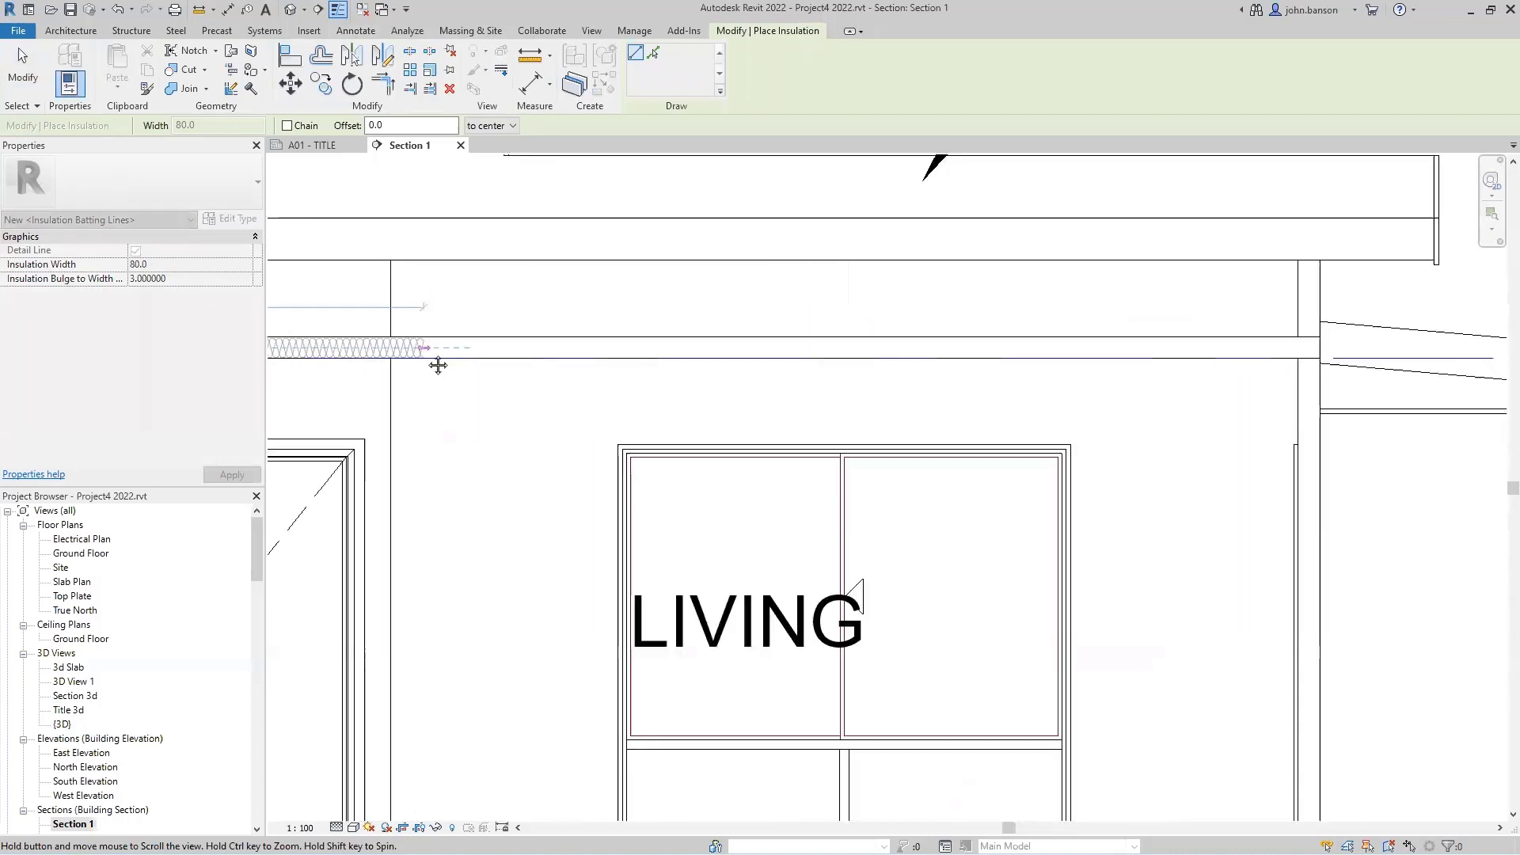
pyautogui.click(1327, 346)
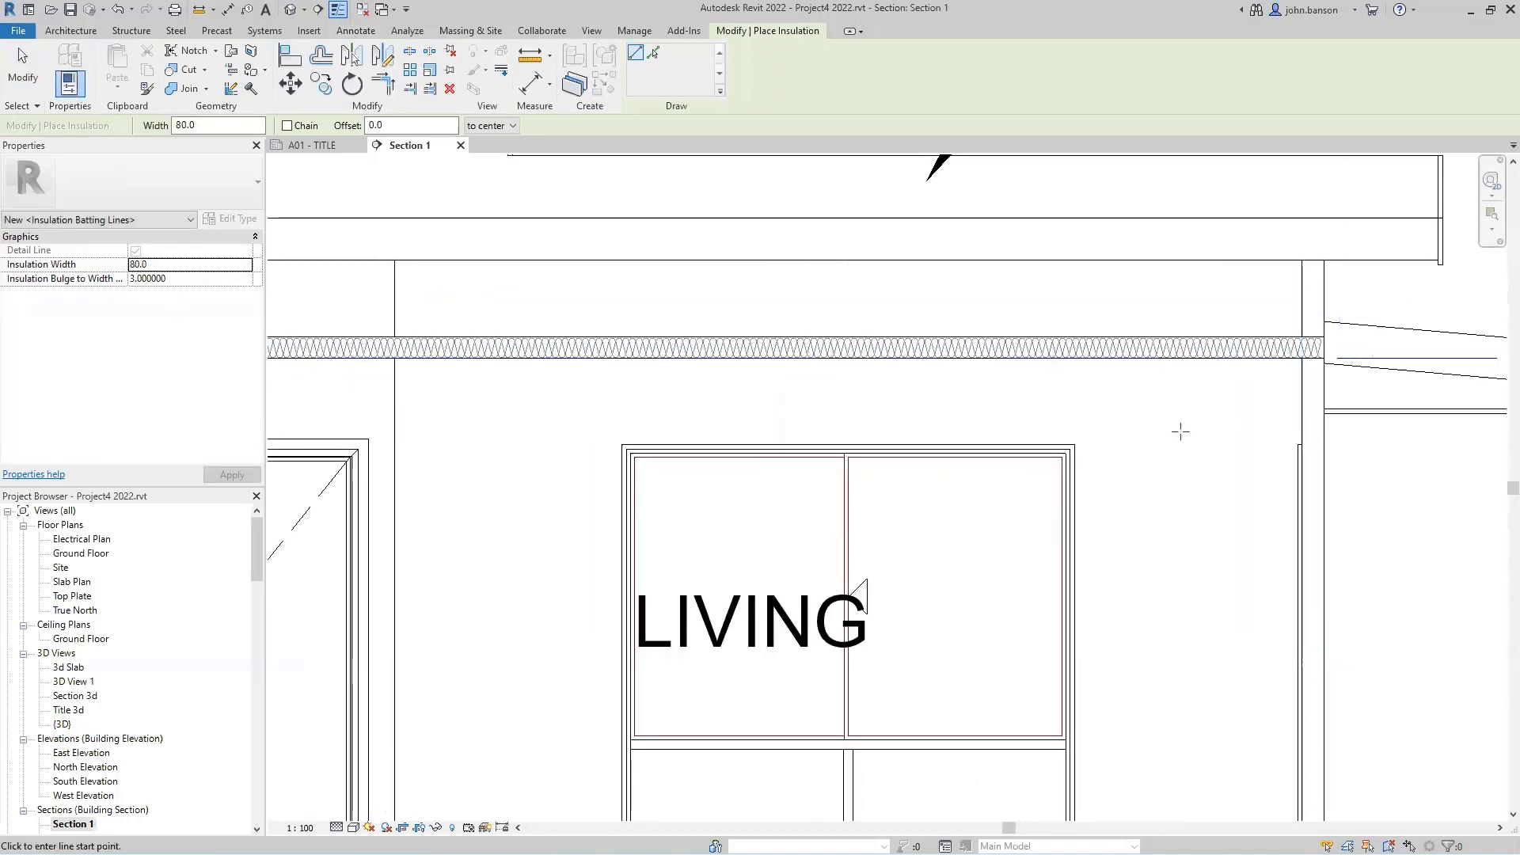
pyautogui.scroll(-3, 1127, 434)
pyautogui.moveTo(533, 478); pyautogui.dragTo(790, 472, button='middle')
pyautogui.press('Escape')
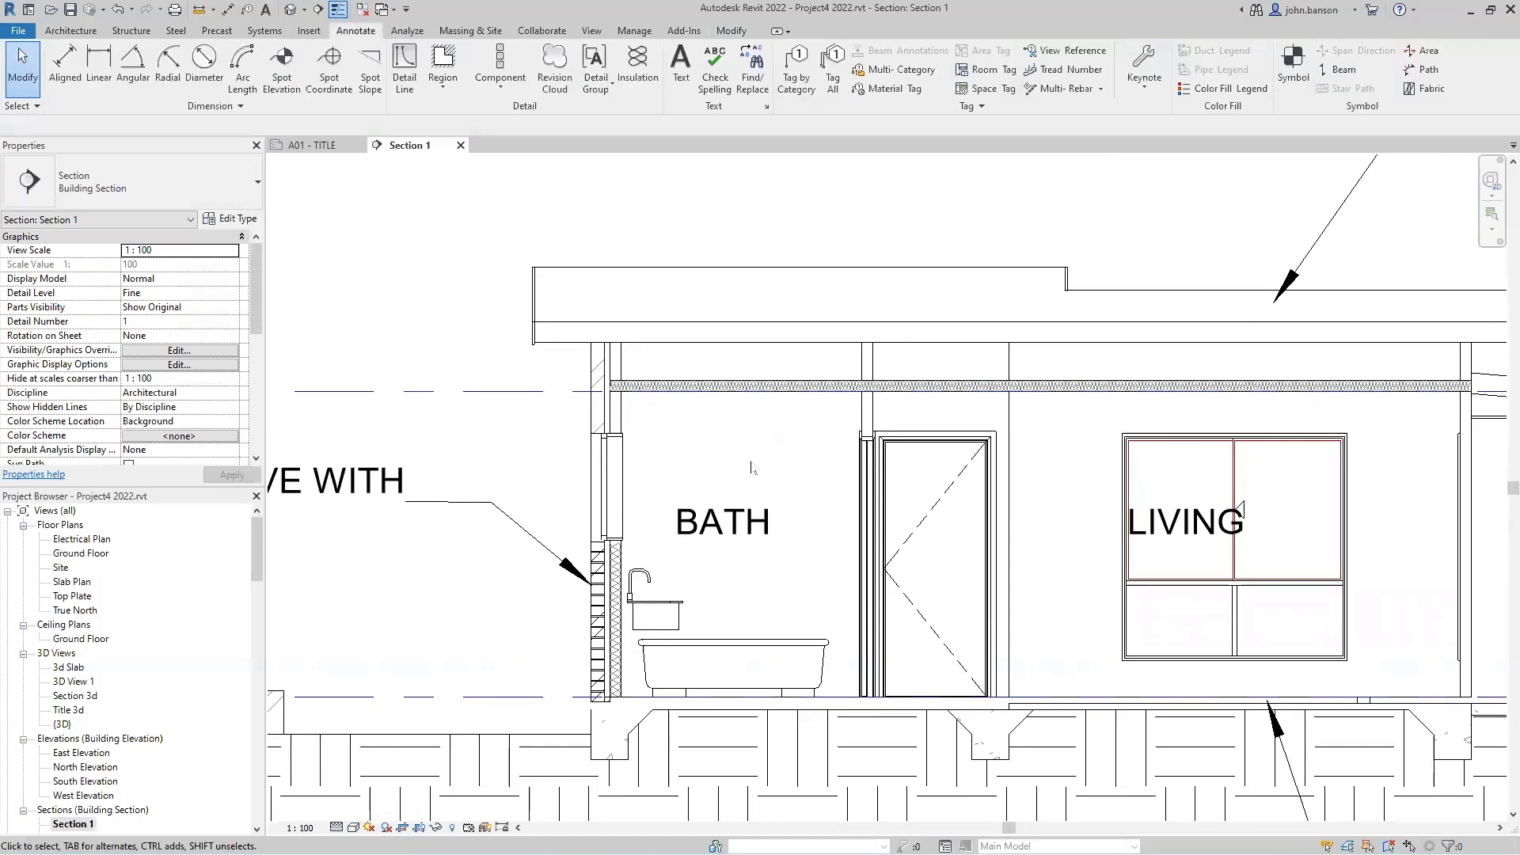
# Place a Cornice (1) (AUS) detail component under the ceiling strip at the bath's external wall, where the stud wall meets the Top Plate level.
pyautogui.click(501, 89)
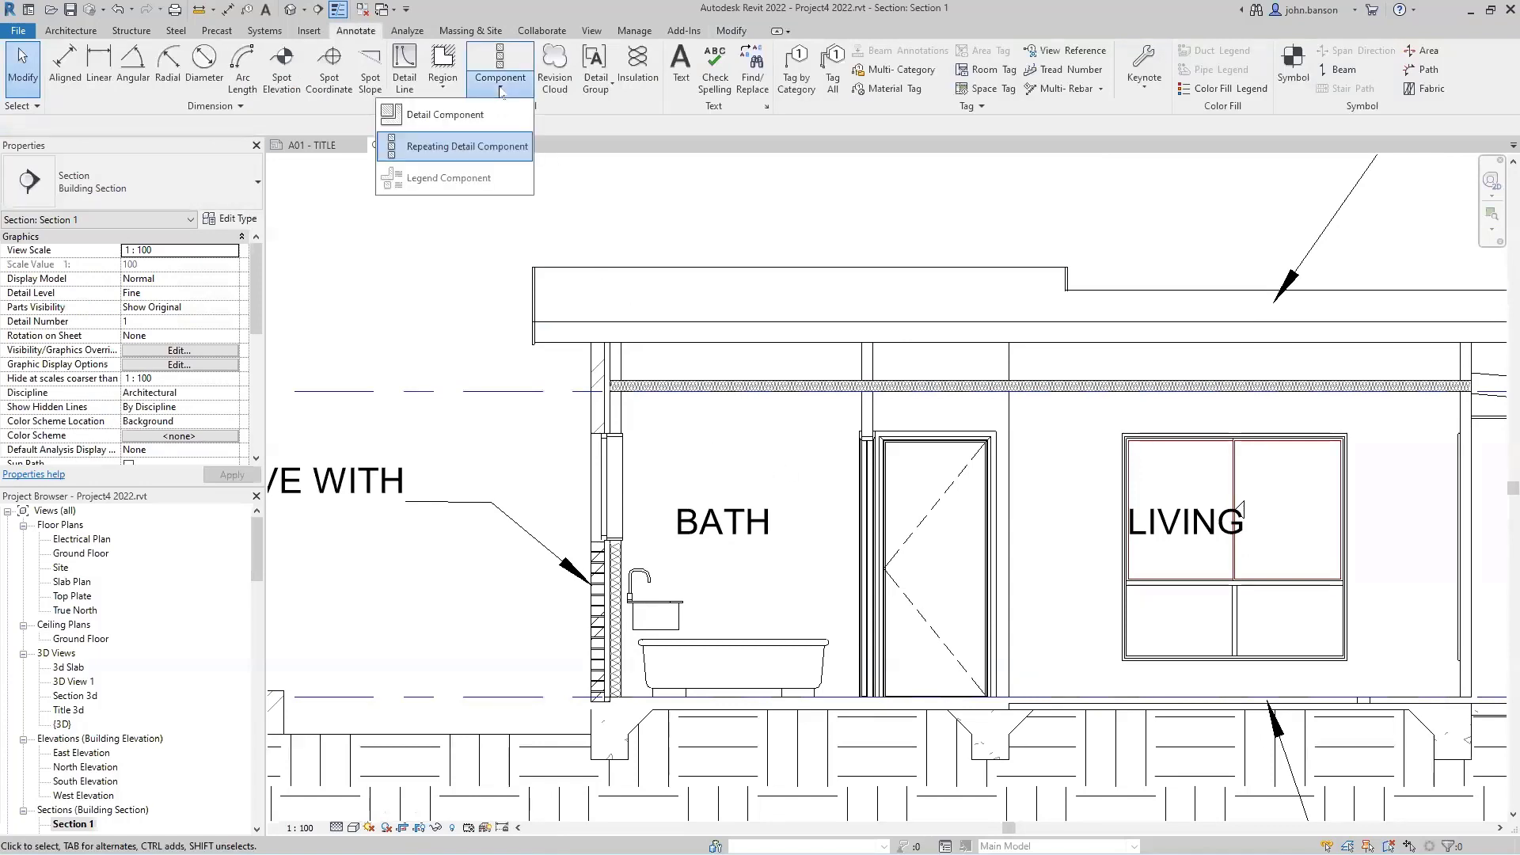
pyautogui.click(475, 116)
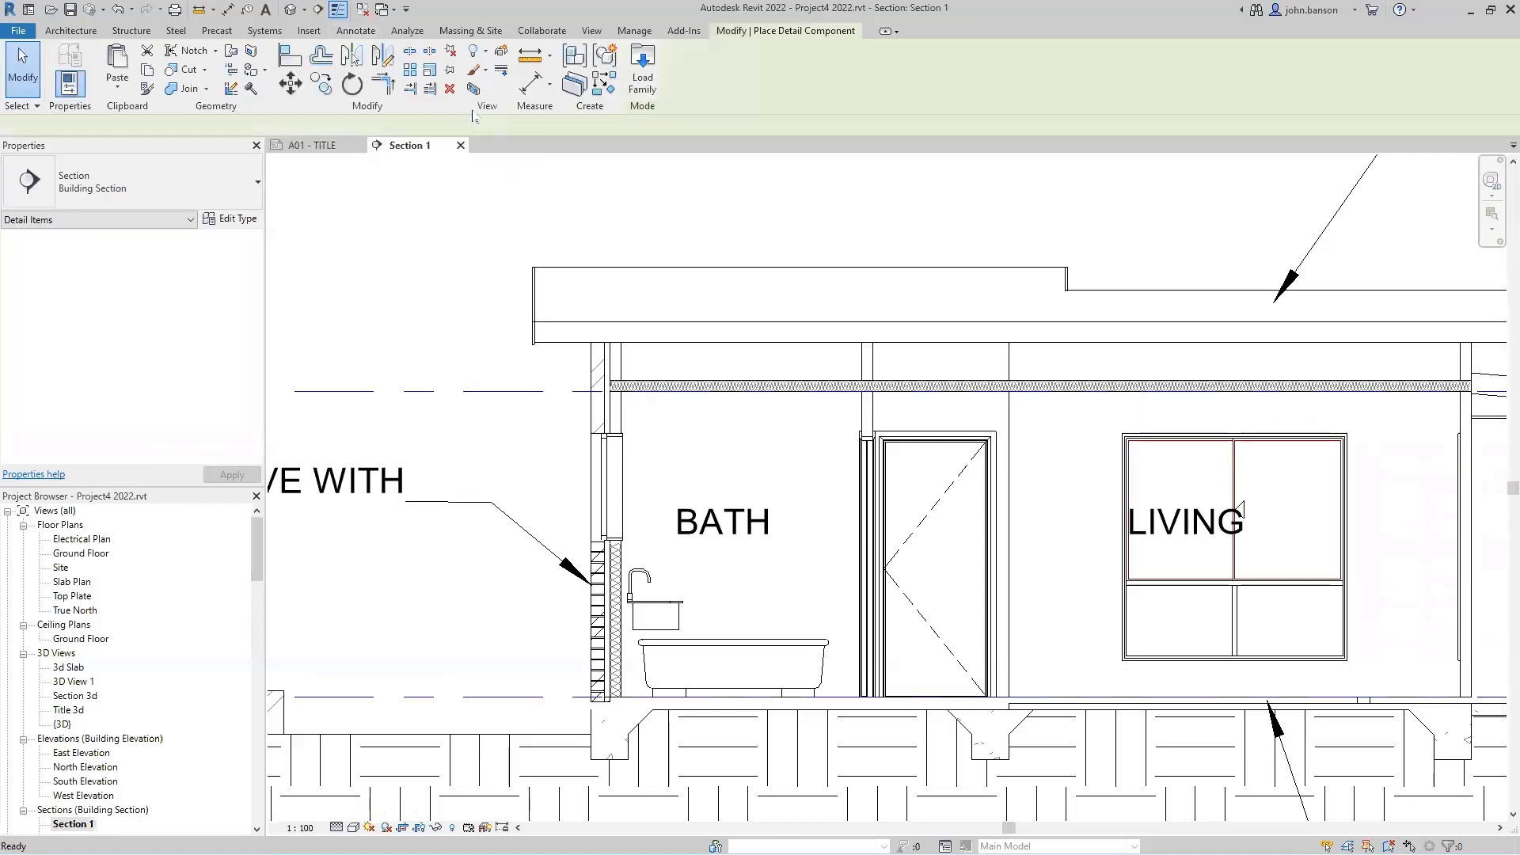
pyautogui.click(124, 202)
pyautogui.scroll(2, 115, 298)
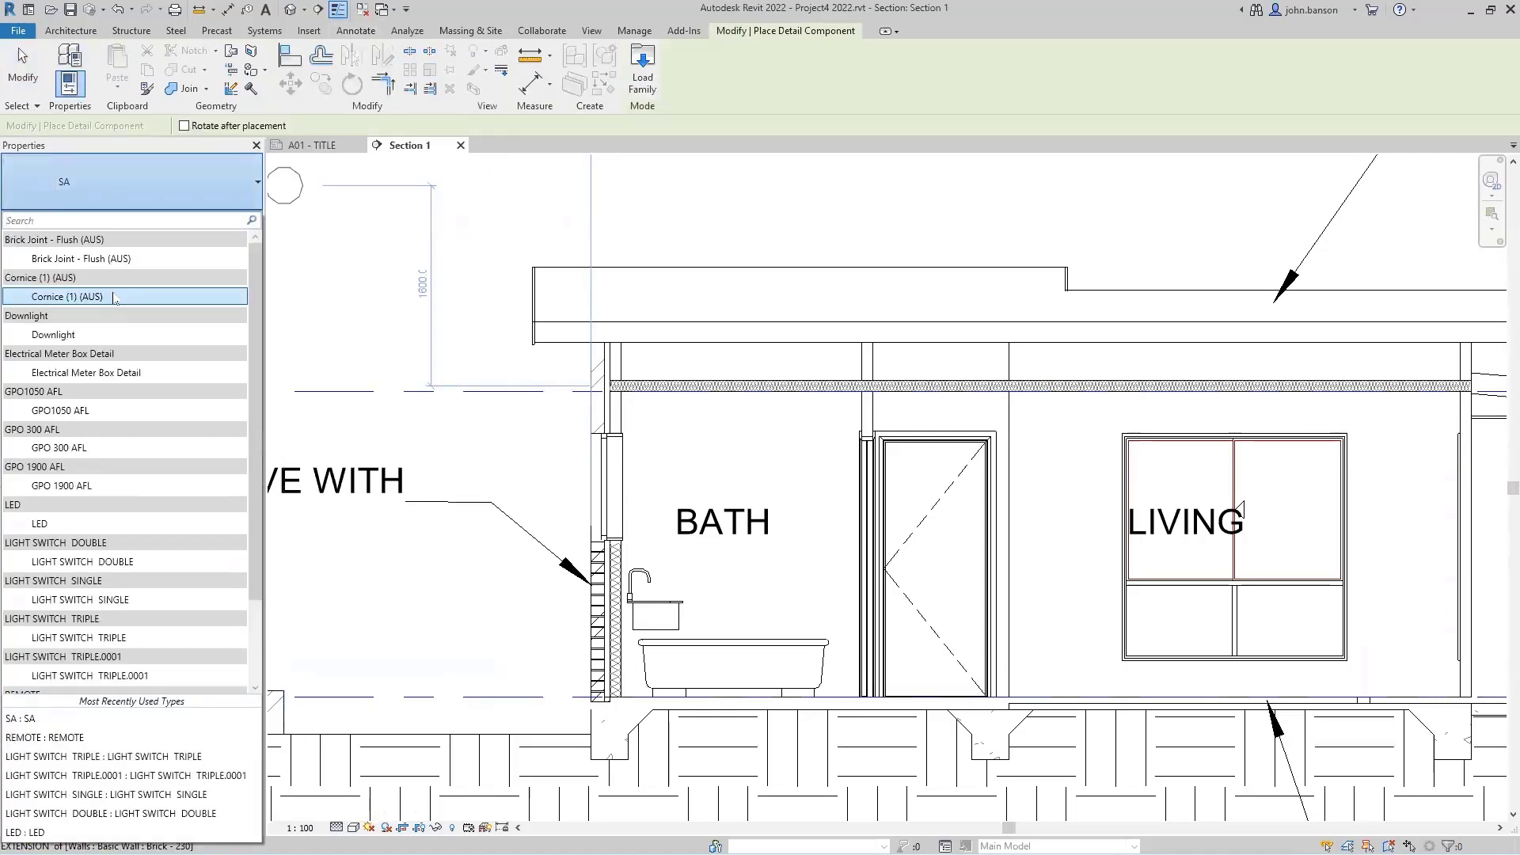
pyautogui.click(113, 298)
pyautogui.scroll(4, 618, 412)
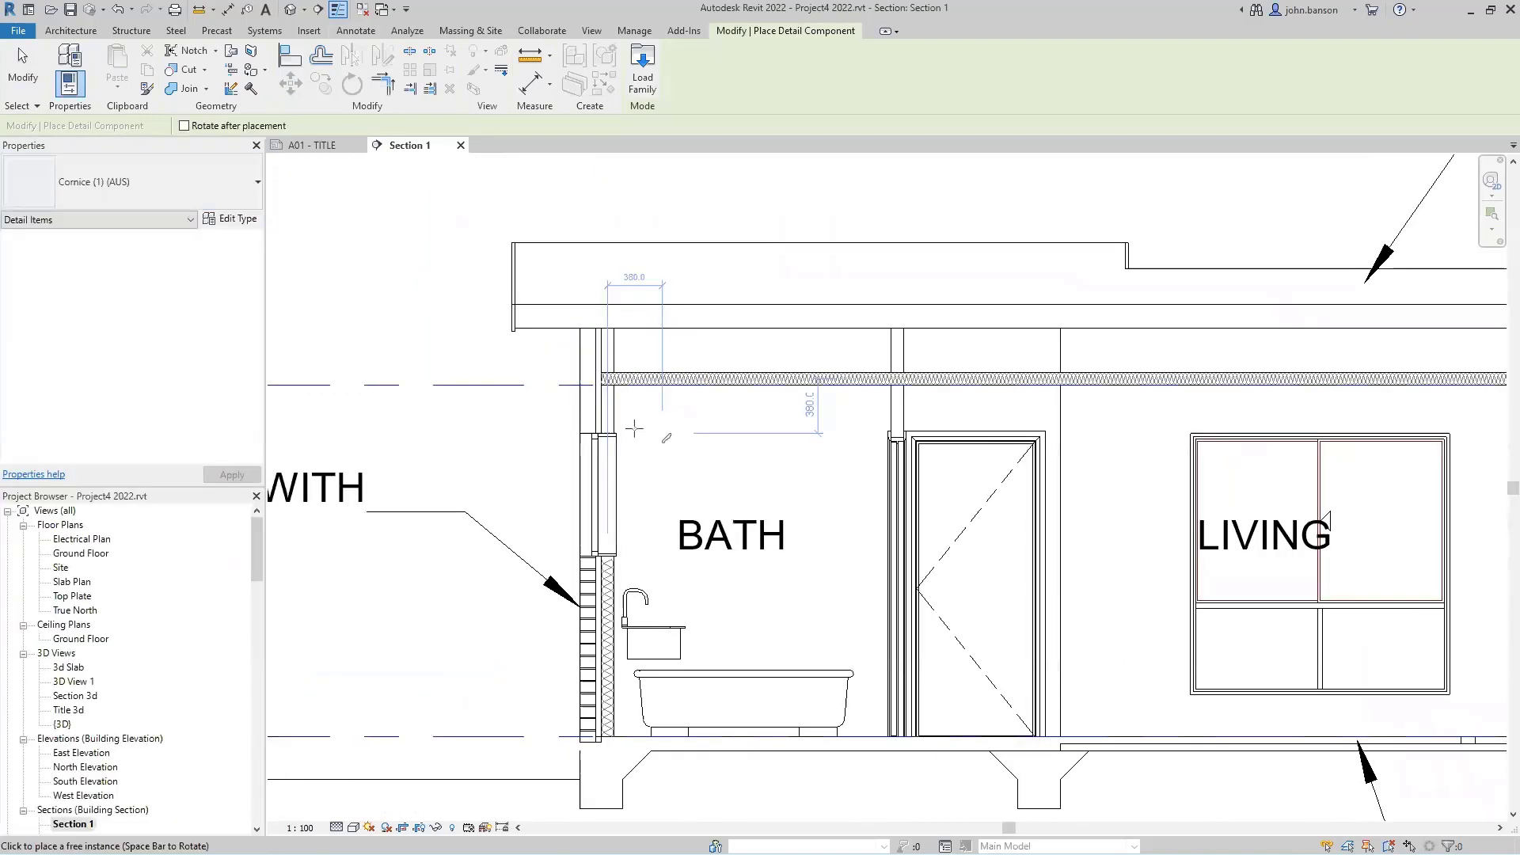
pyautogui.scroll(1, 595, 392)
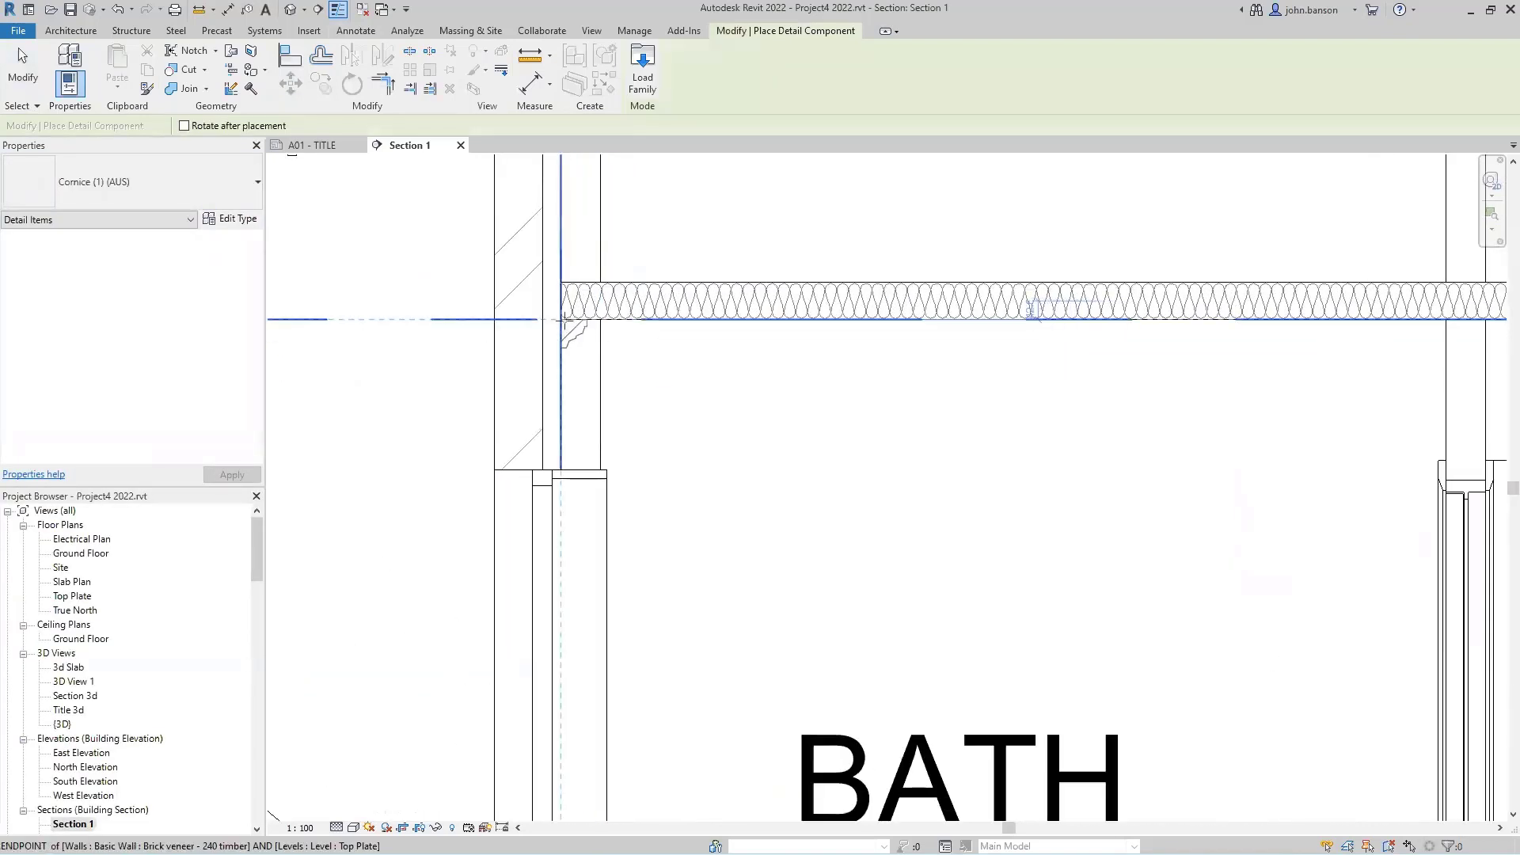
pyautogui.click(561, 320)
# Place a second Cornice (1) (AUS), rotated for the opposite corner, under the ceiling strip at the living room's external wall.
pyautogui.scroll(-3, 770, 455)
pyautogui.moveTo(1180, 491); pyautogui.dragTo(333, 482, button='middle')
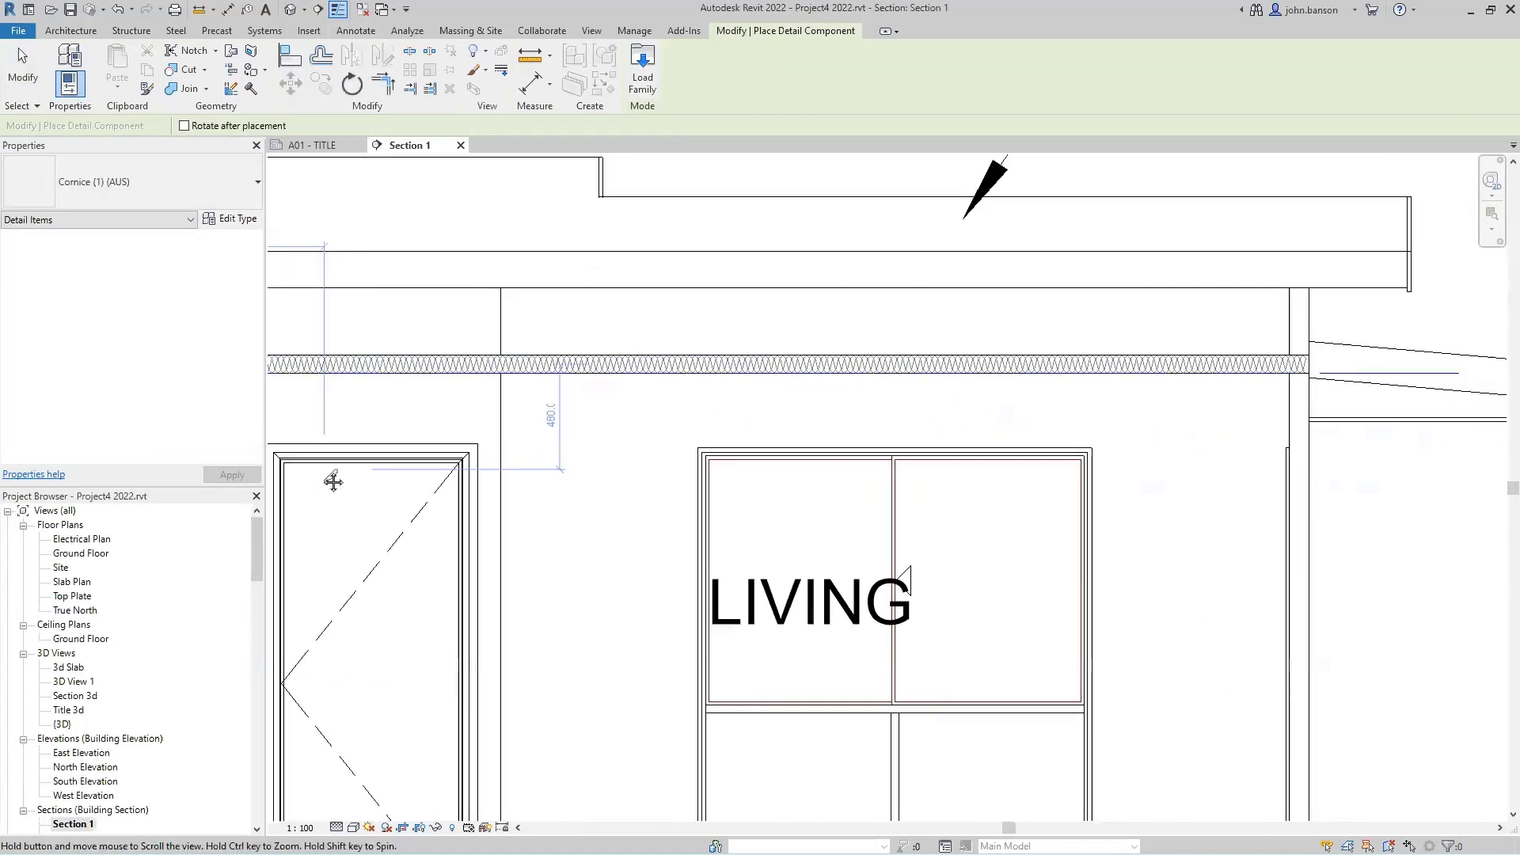
pyautogui.moveTo(1073, 468); pyautogui.dragTo(523, 495, button='middle')
pyautogui.moveTo(1041, 418); pyautogui.dragTo(621, 418, button='middle')
pyautogui.scroll(3, 633, 418)
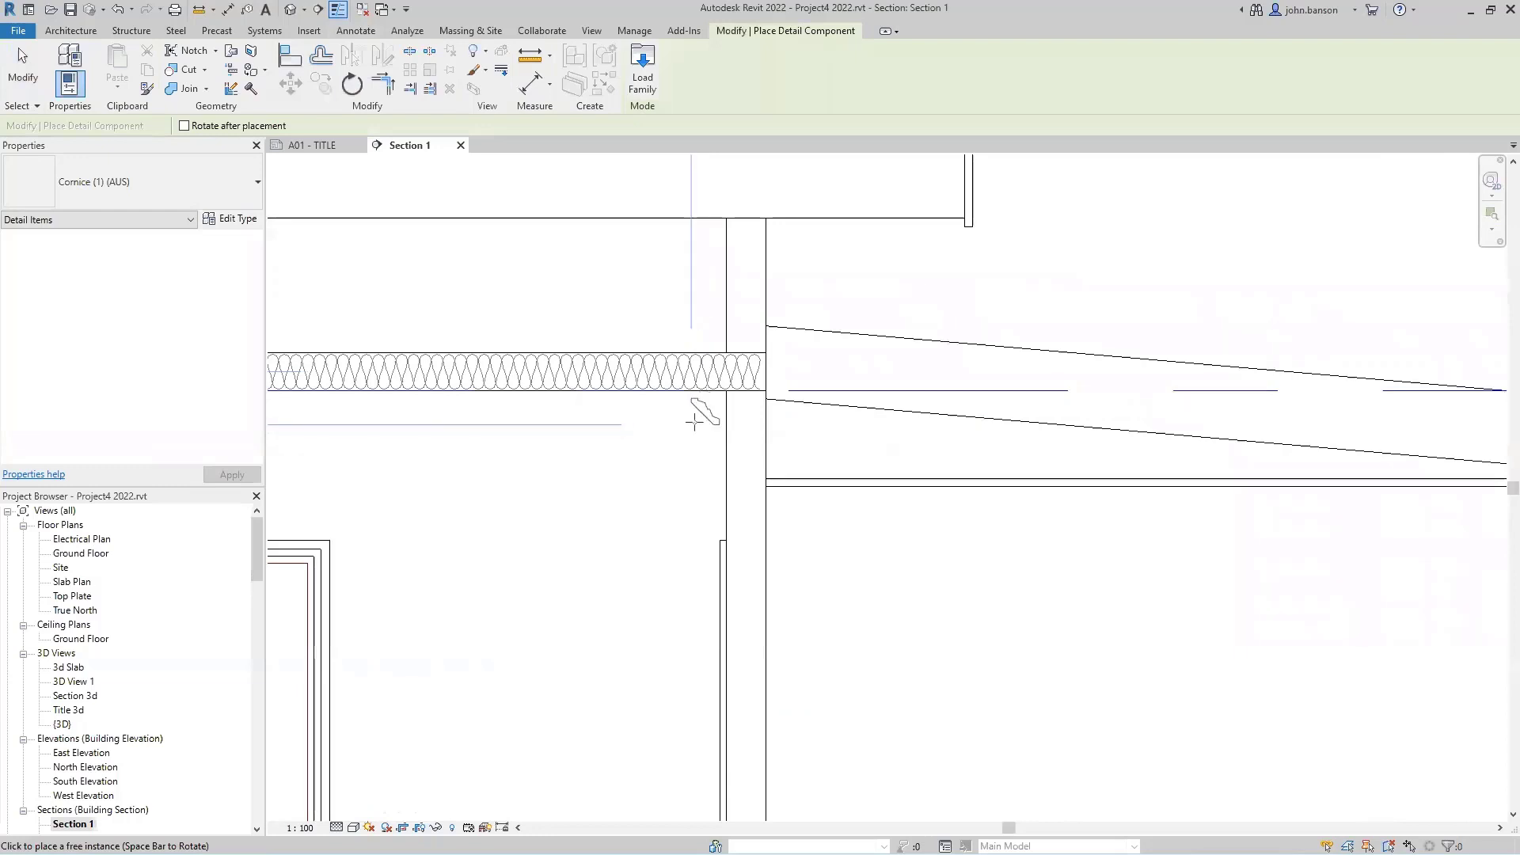
pyautogui.scroll(2, 699, 417)
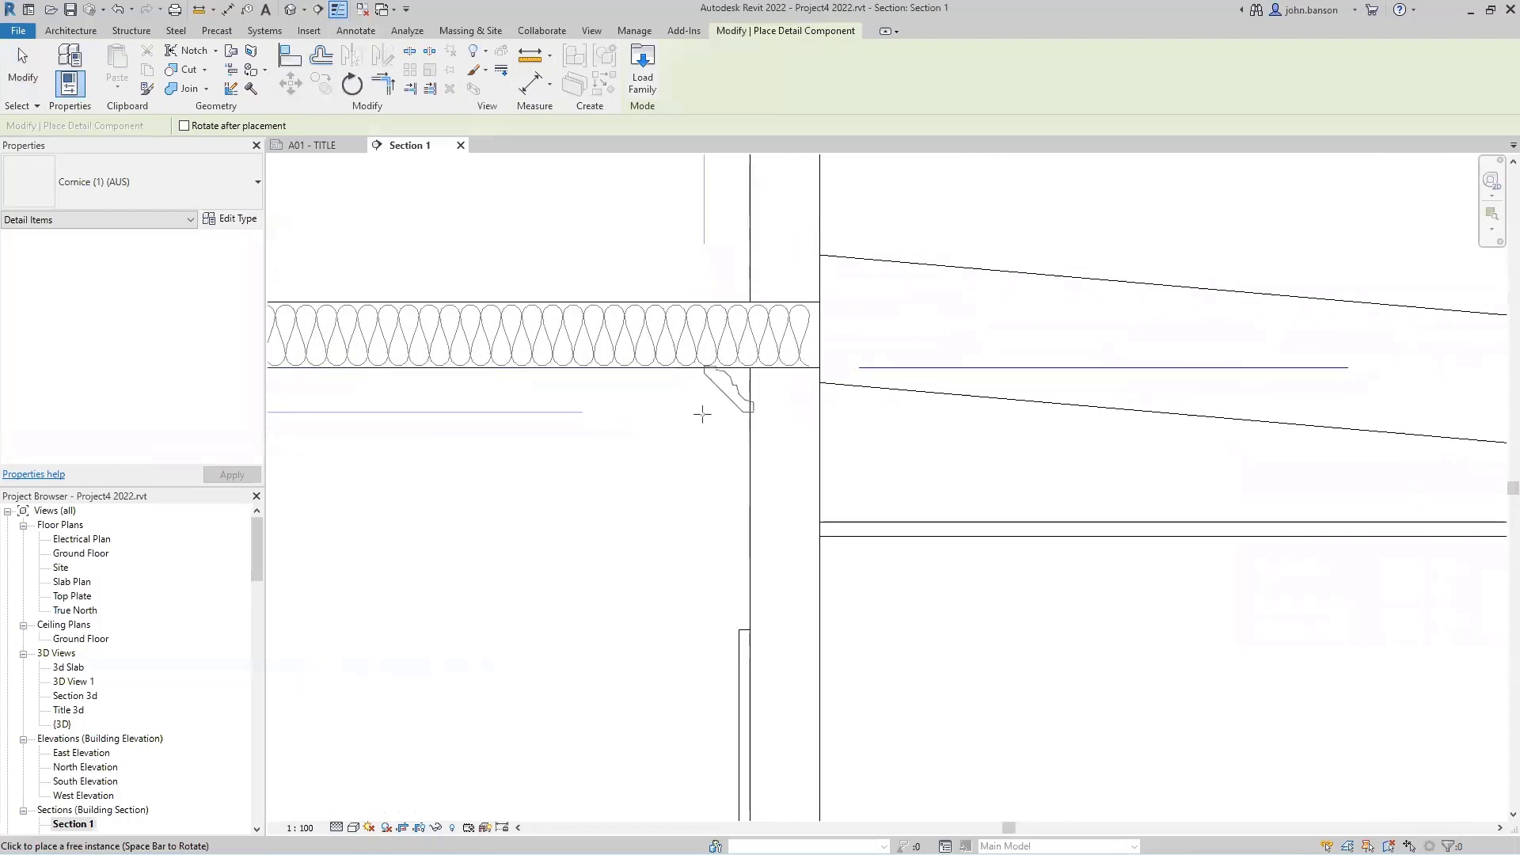
pyautogui.press('Escape')
pyautogui.press('Escape')
pyautogui.scroll(2, 738, 400)
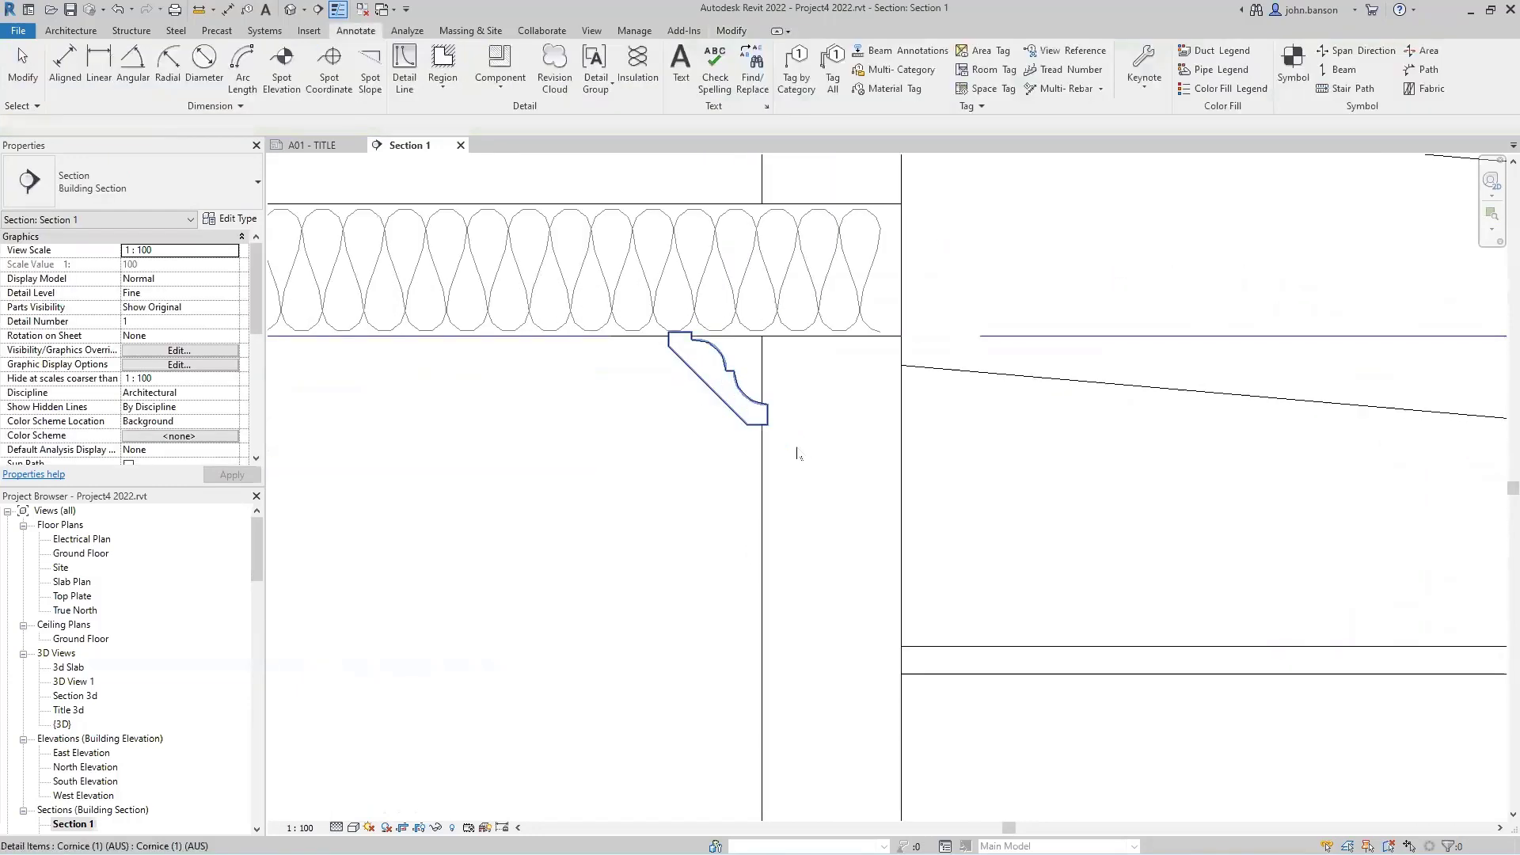
# Align the living room cornice with the stud wall's inner face and the Top Plate level.
pyautogui.press('a')
pyautogui.press('l')
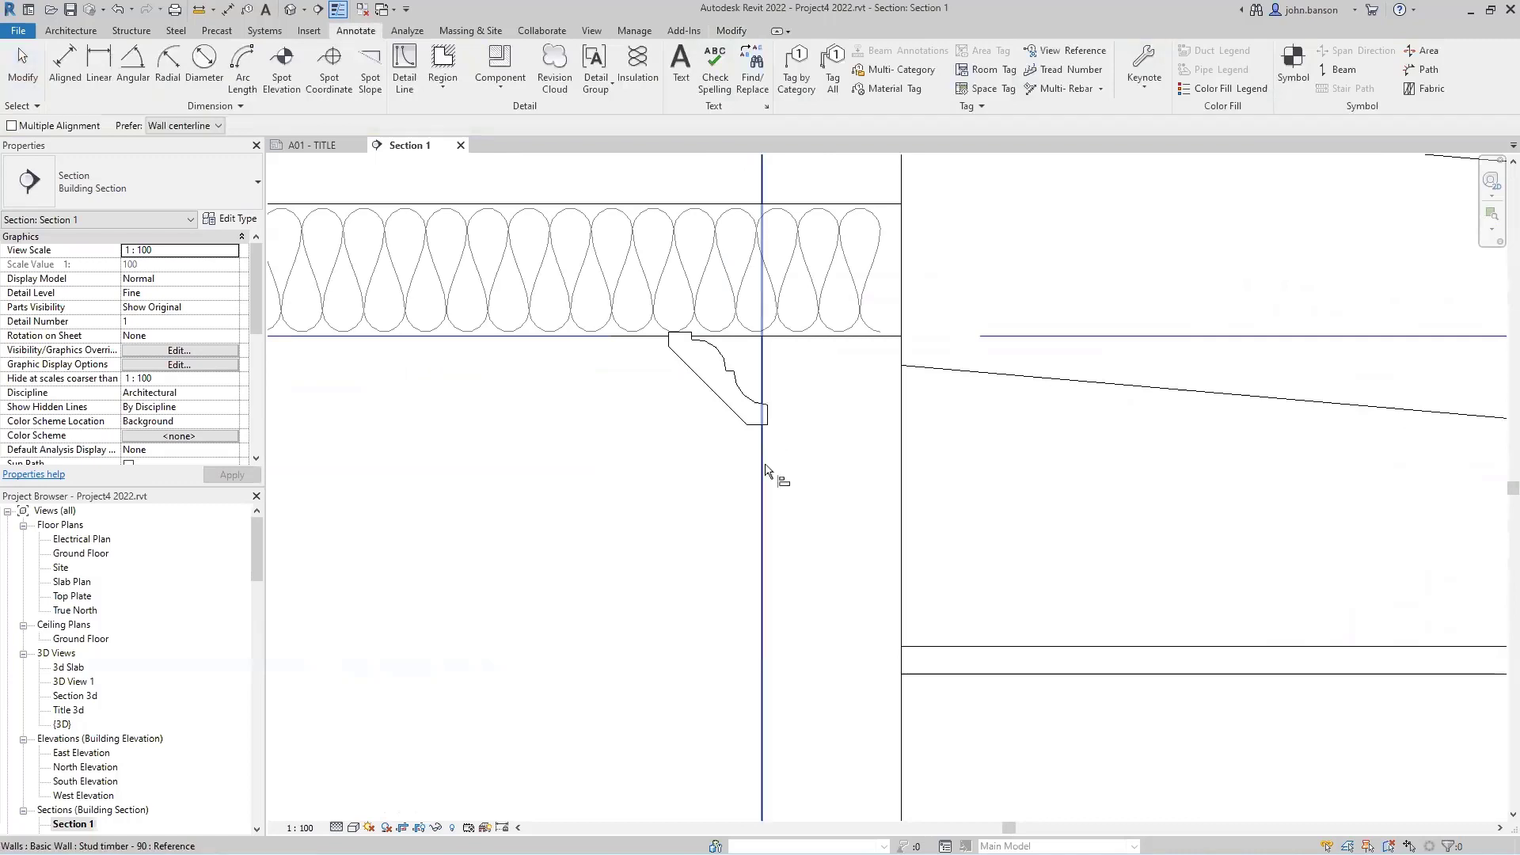
pyautogui.click(773, 470)
pyautogui.click(772, 430)
pyautogui.click(618, 337)
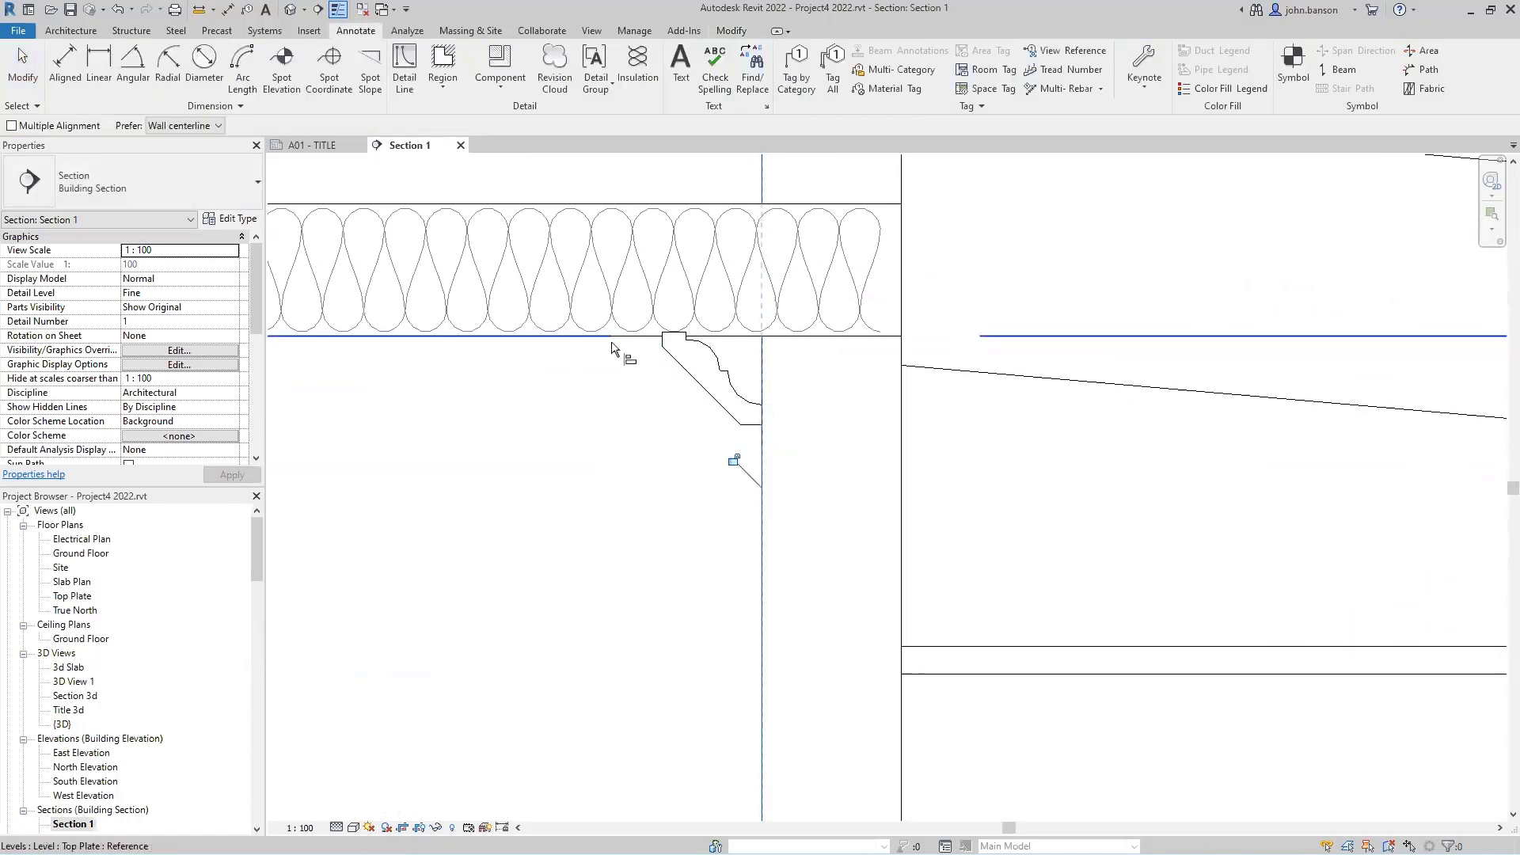
pyautogui.click(674, 334)
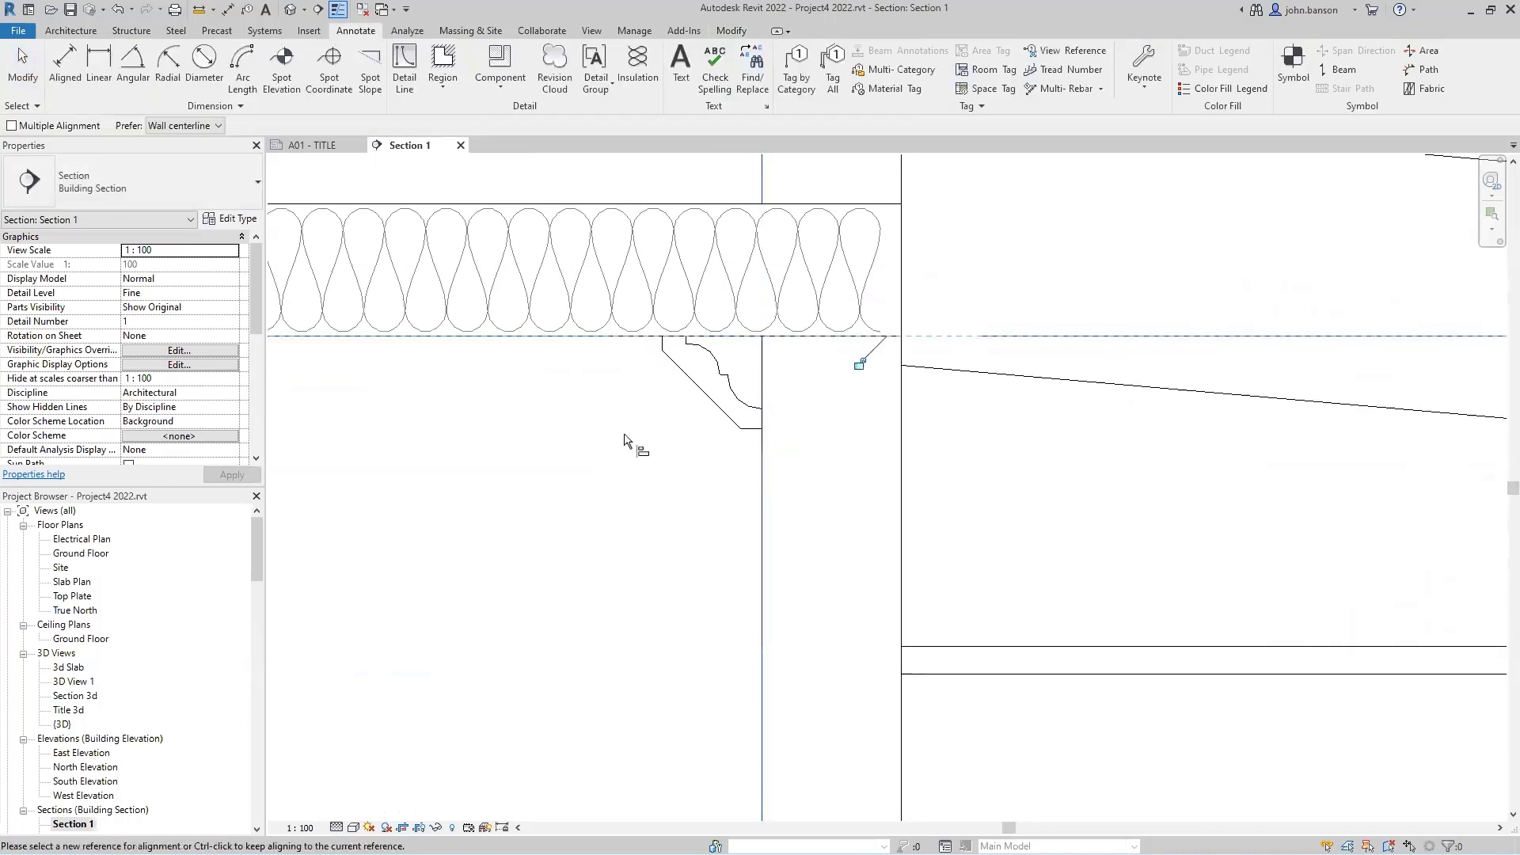
pyautogui.scroll(-2, 628, 441)
pyautogui.scroll(-5, 615, 506)
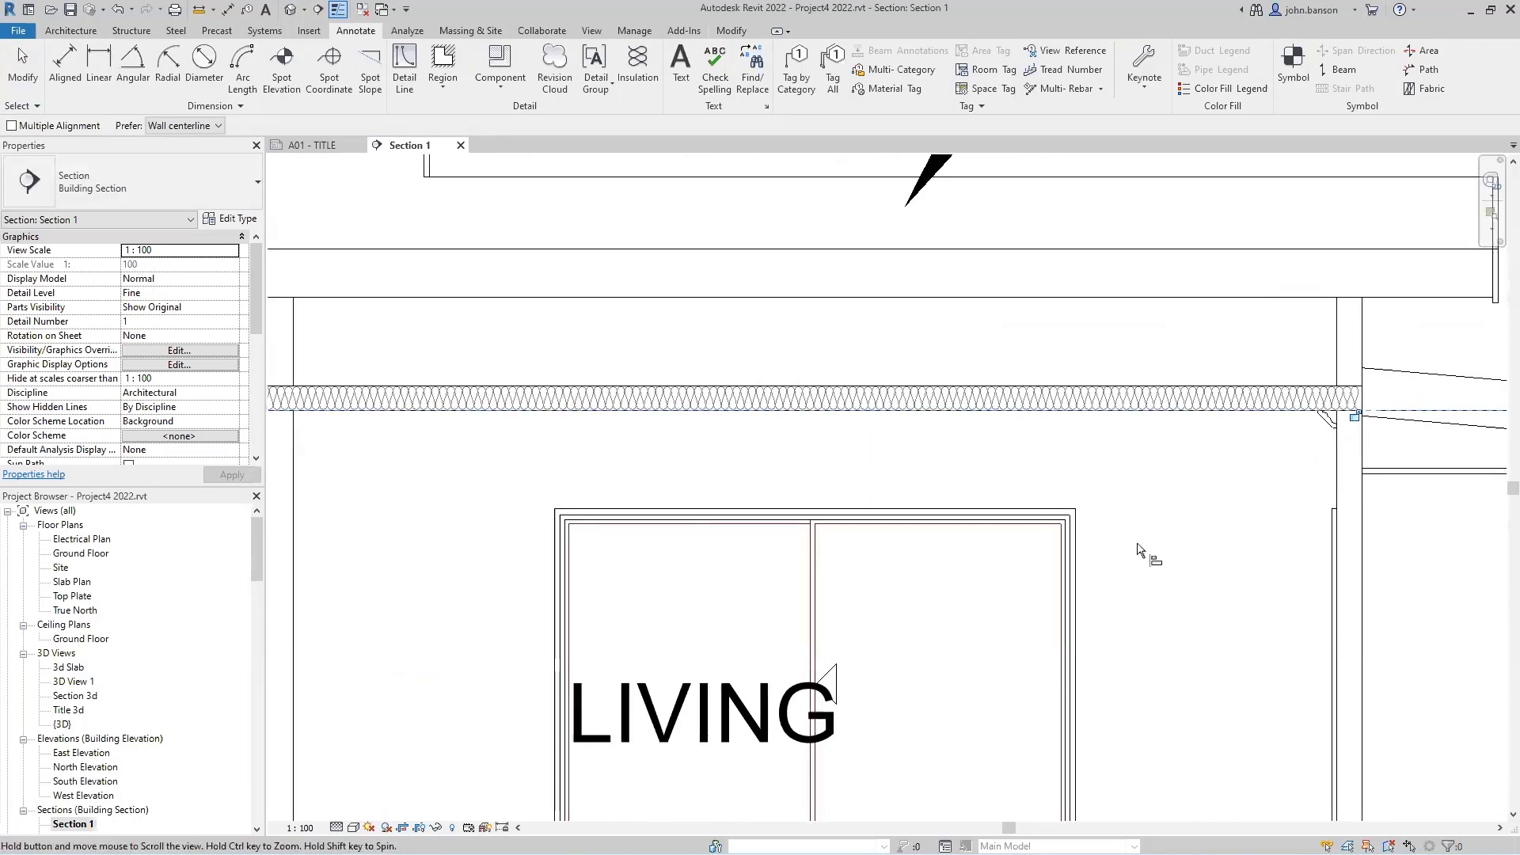
pyautogui.moveTo(807, 516); pyautogui.dragTo(1210, 465, button='middle')
pyautogui.scroll(-2, 1089, 477)
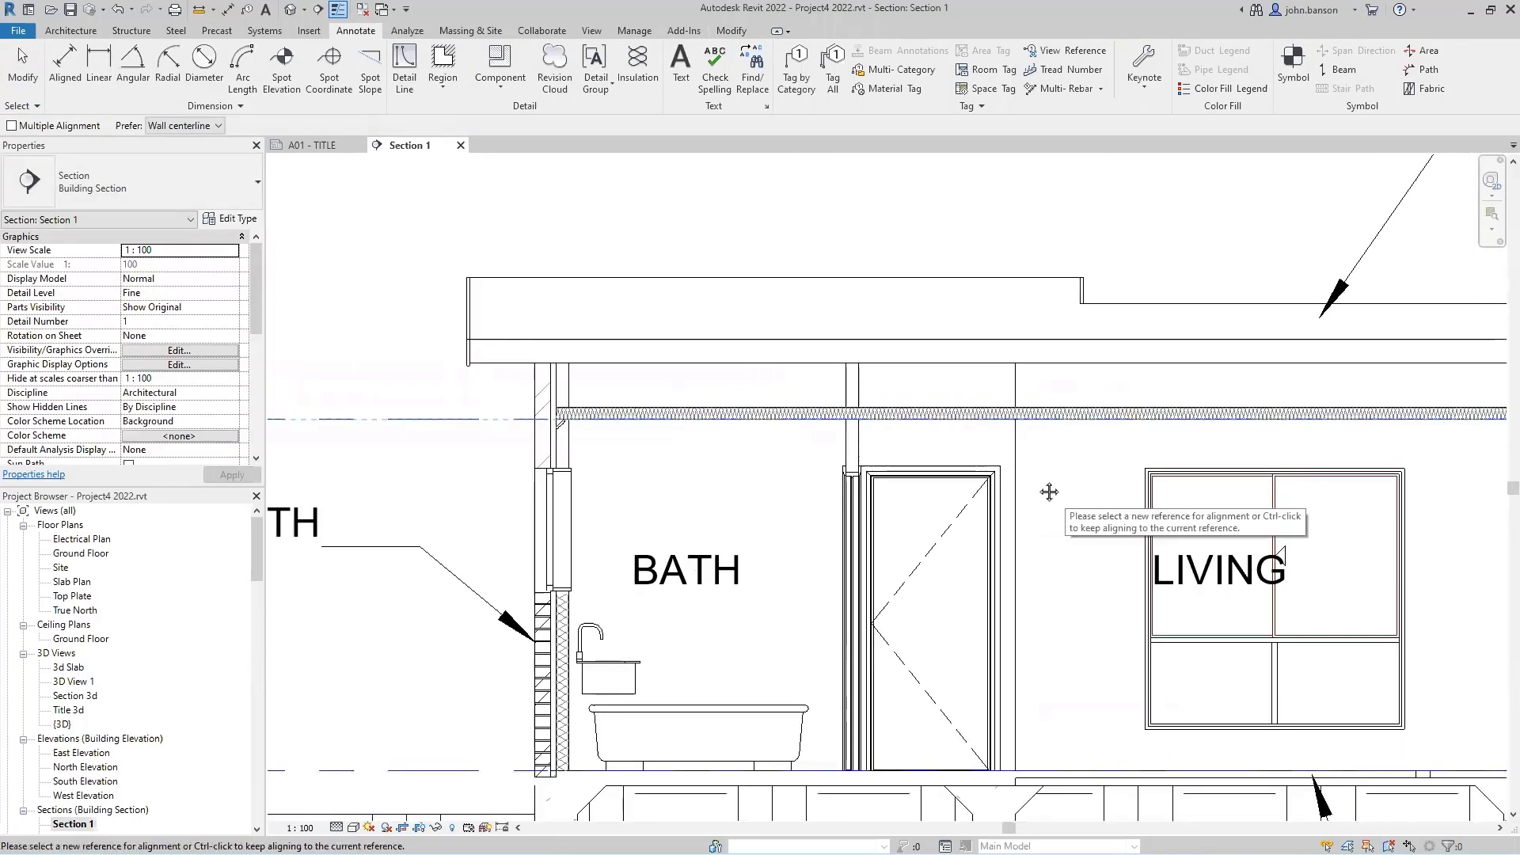
pyautogui.moveTo(1049, 491); pyautogui.dragTo(881, 485, button='middle')
pyautogui.click(825, 476)
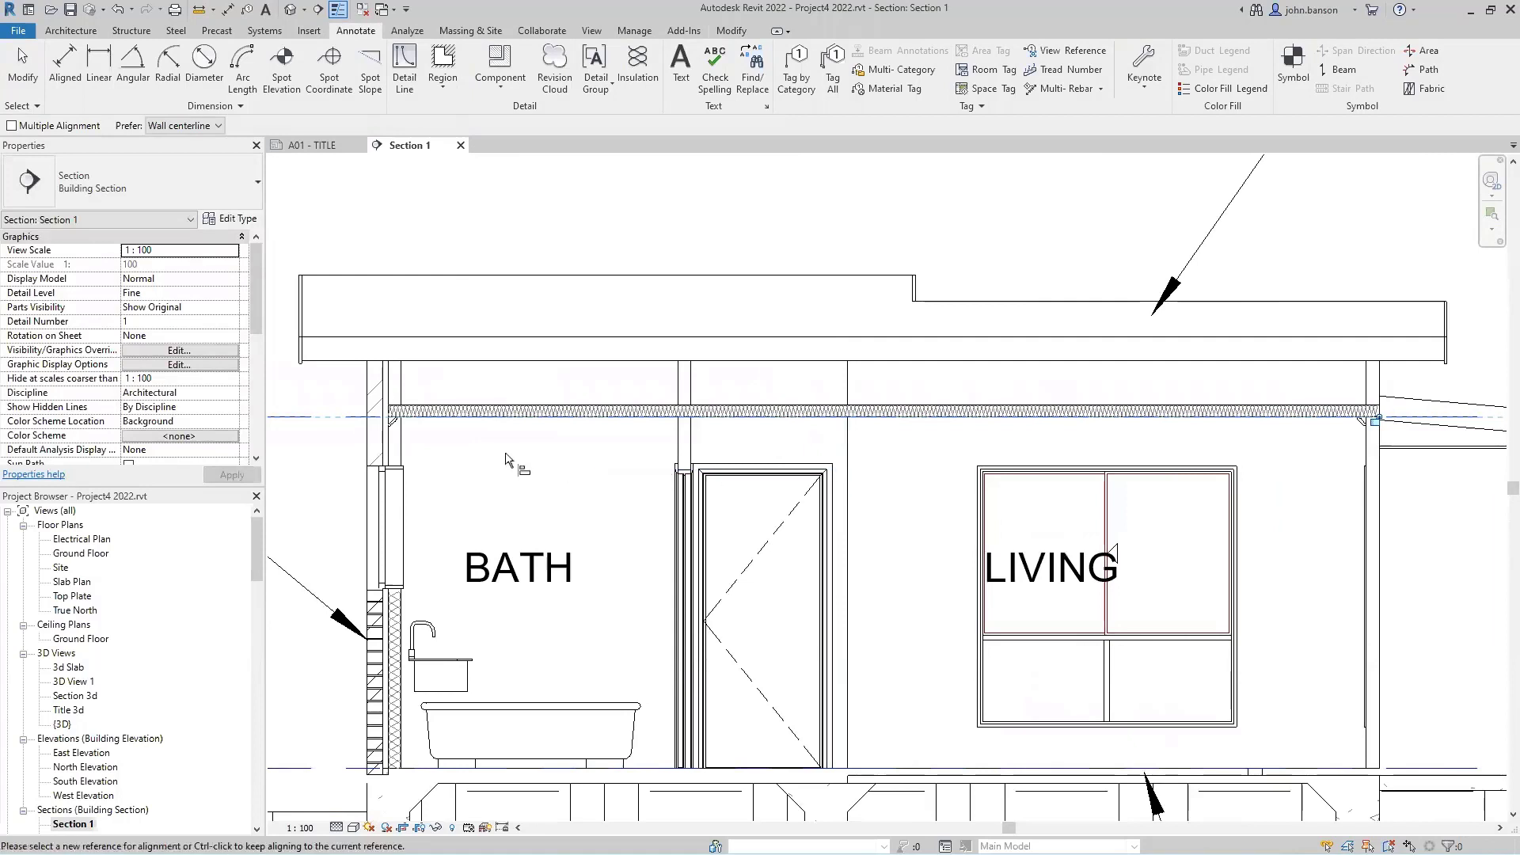
pyautogui.press('Escape')
pyautogui.press('Escape')
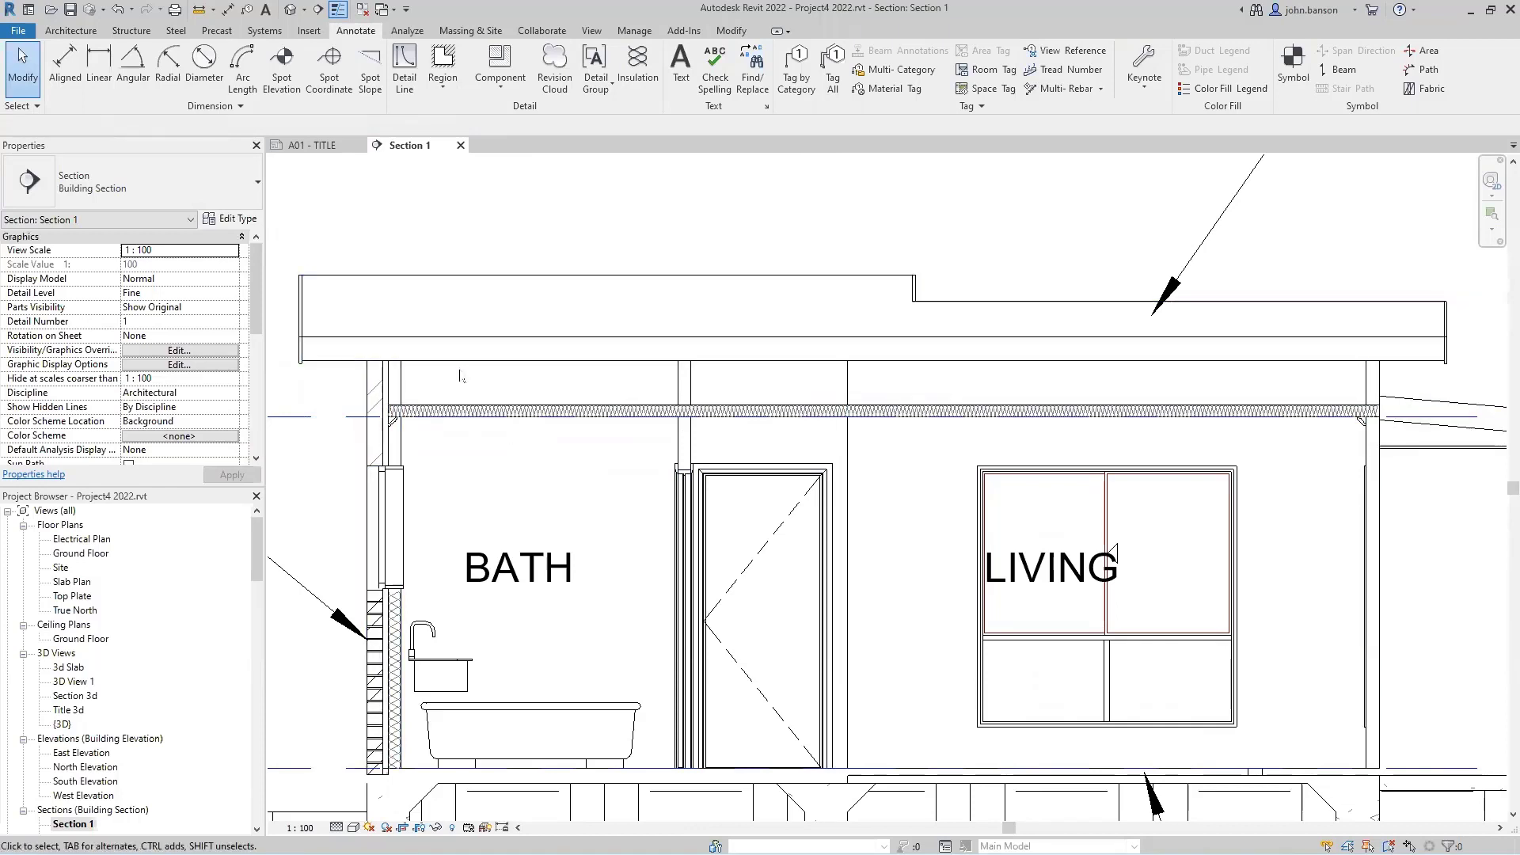
# Draw a 40 mm wide upright rectangle in 0.35 pen detail lines beside the bath's external wall, from the roof underside to the ceiling strip.
pyautogui.moveTo(438, 388); pyautogui.dragTo(630, 384, button='middle')
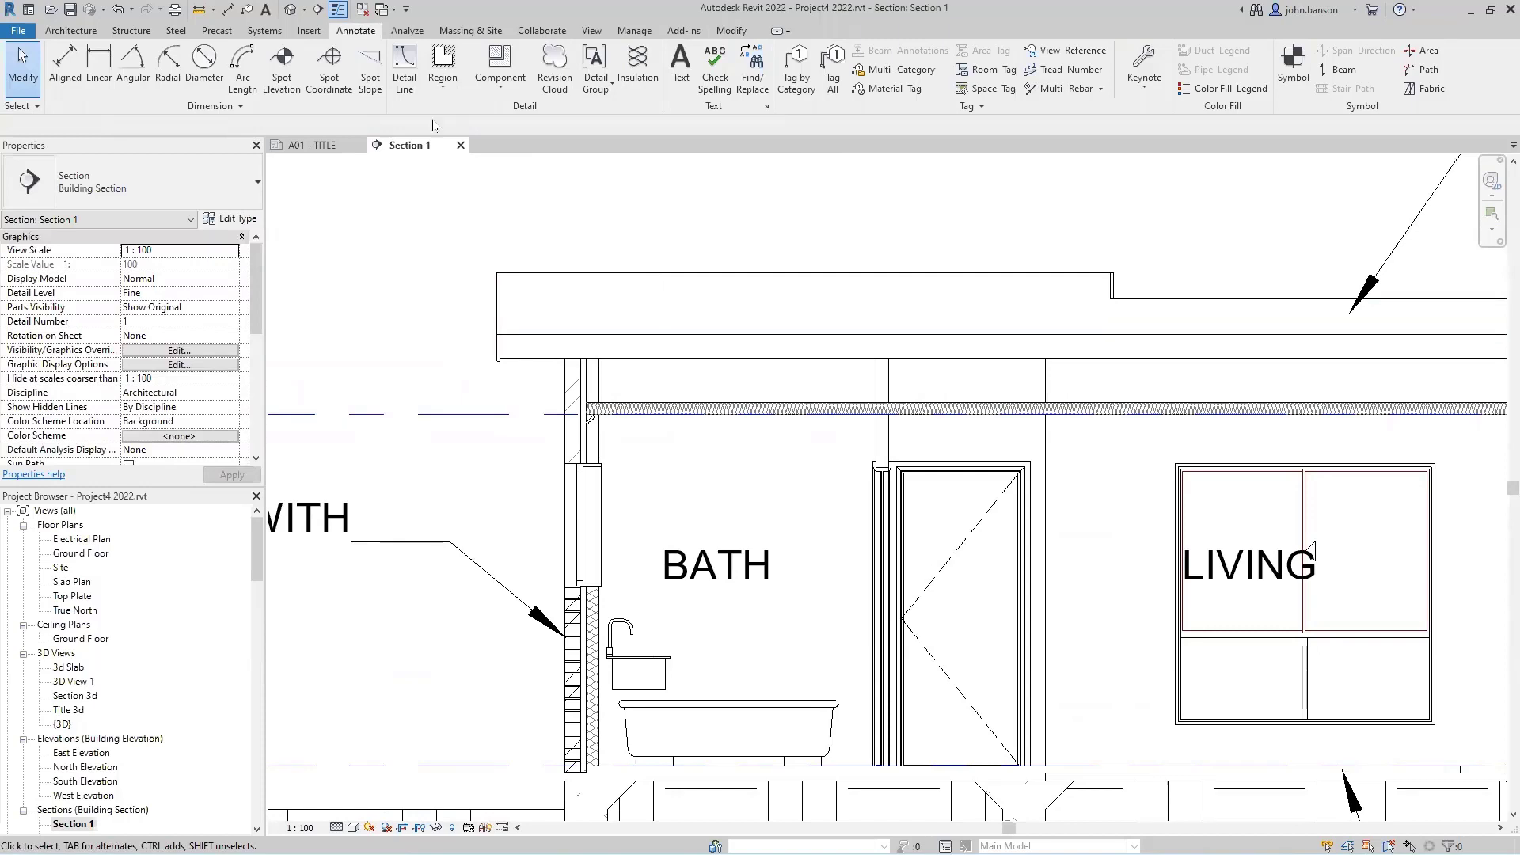
pyautogui.click(403, 65)
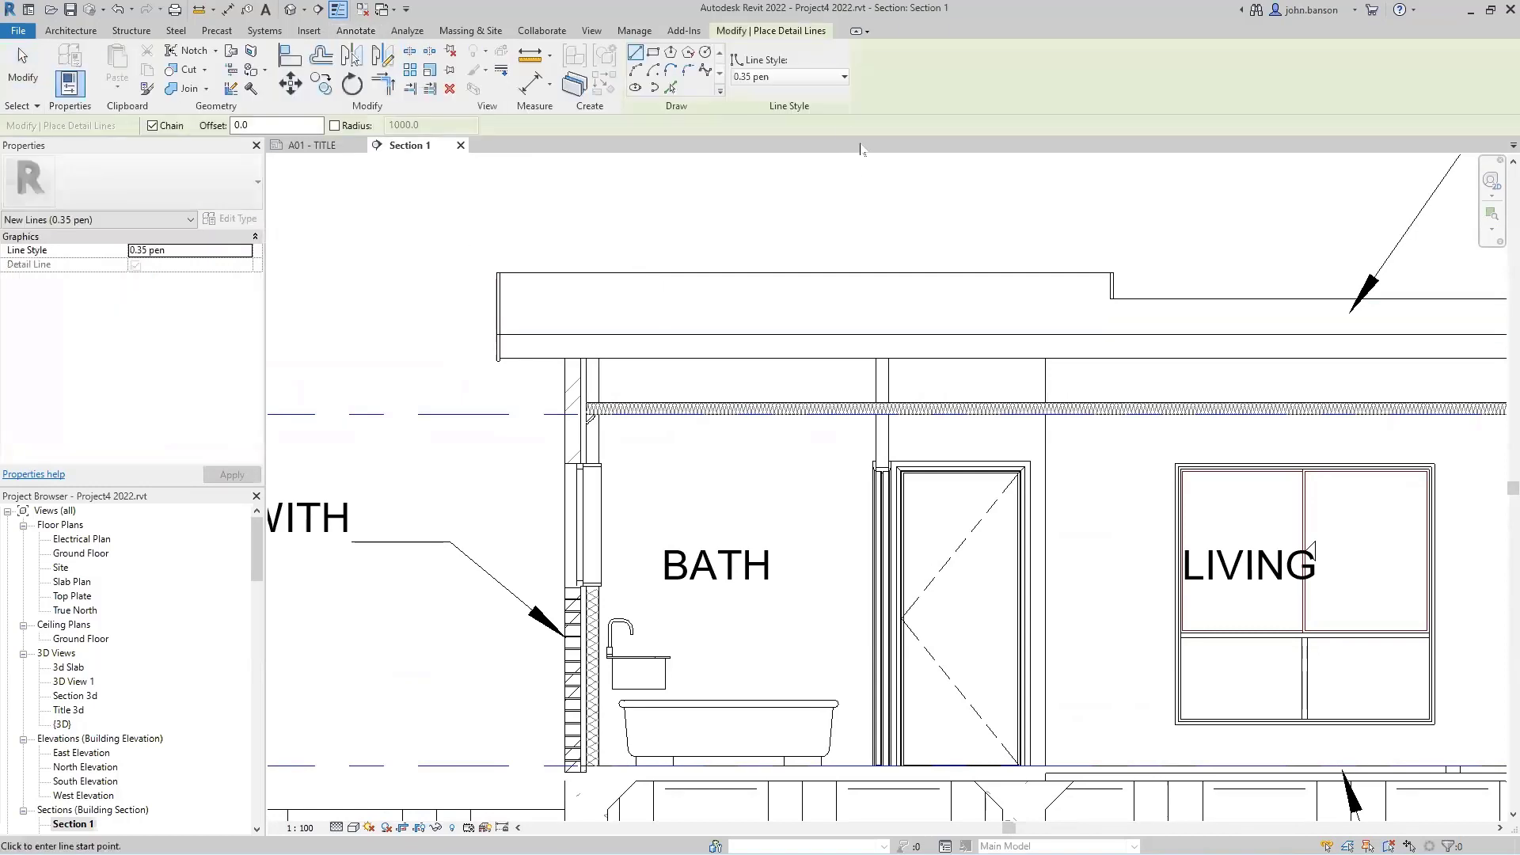
pyautogui.scroll(5, 589, 430)
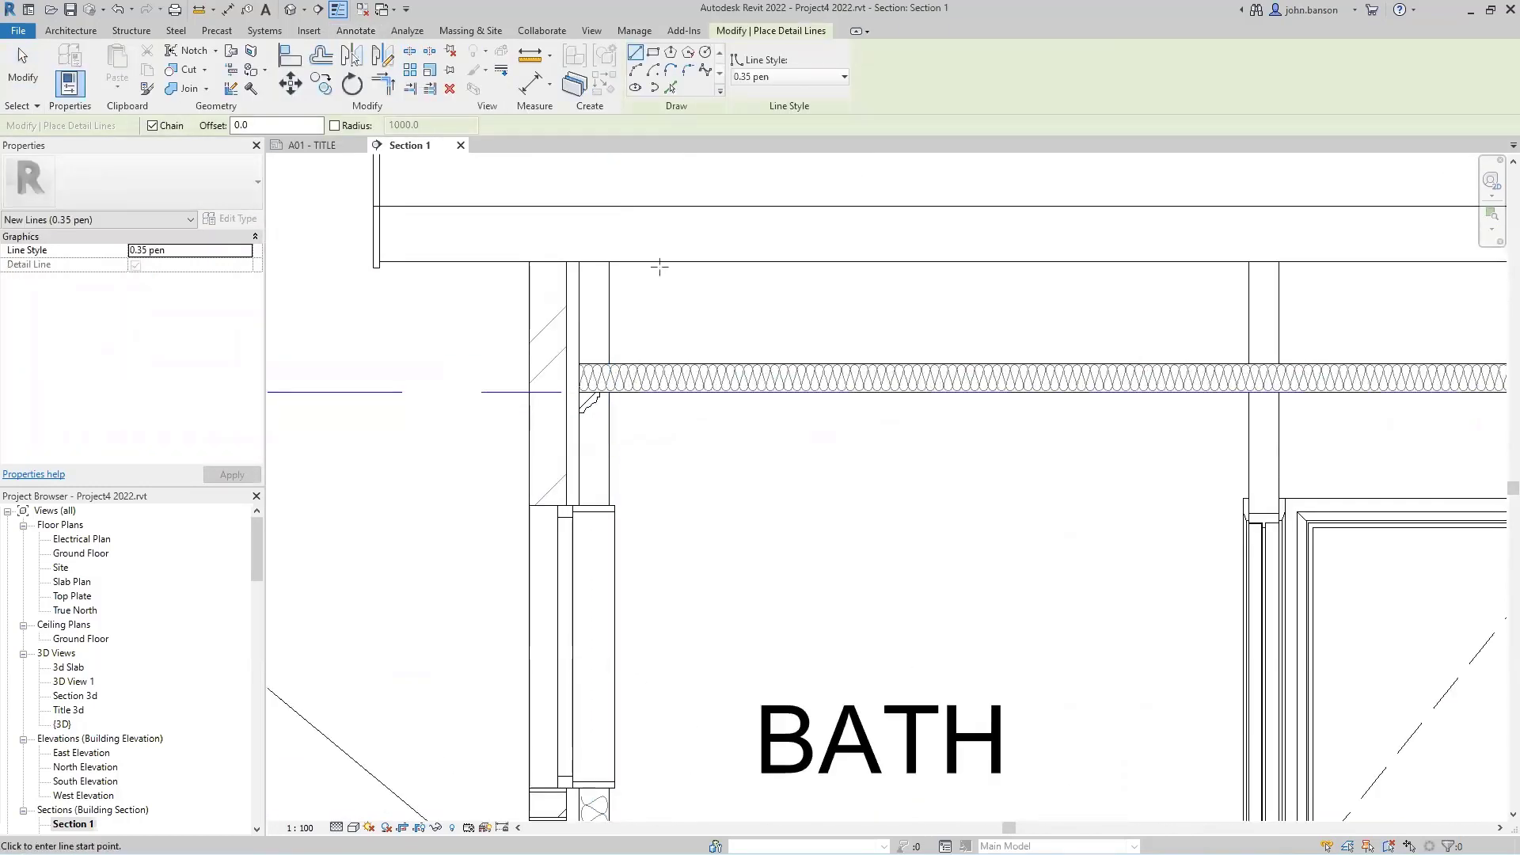
pyautogui.scroll(1, 629, 308)
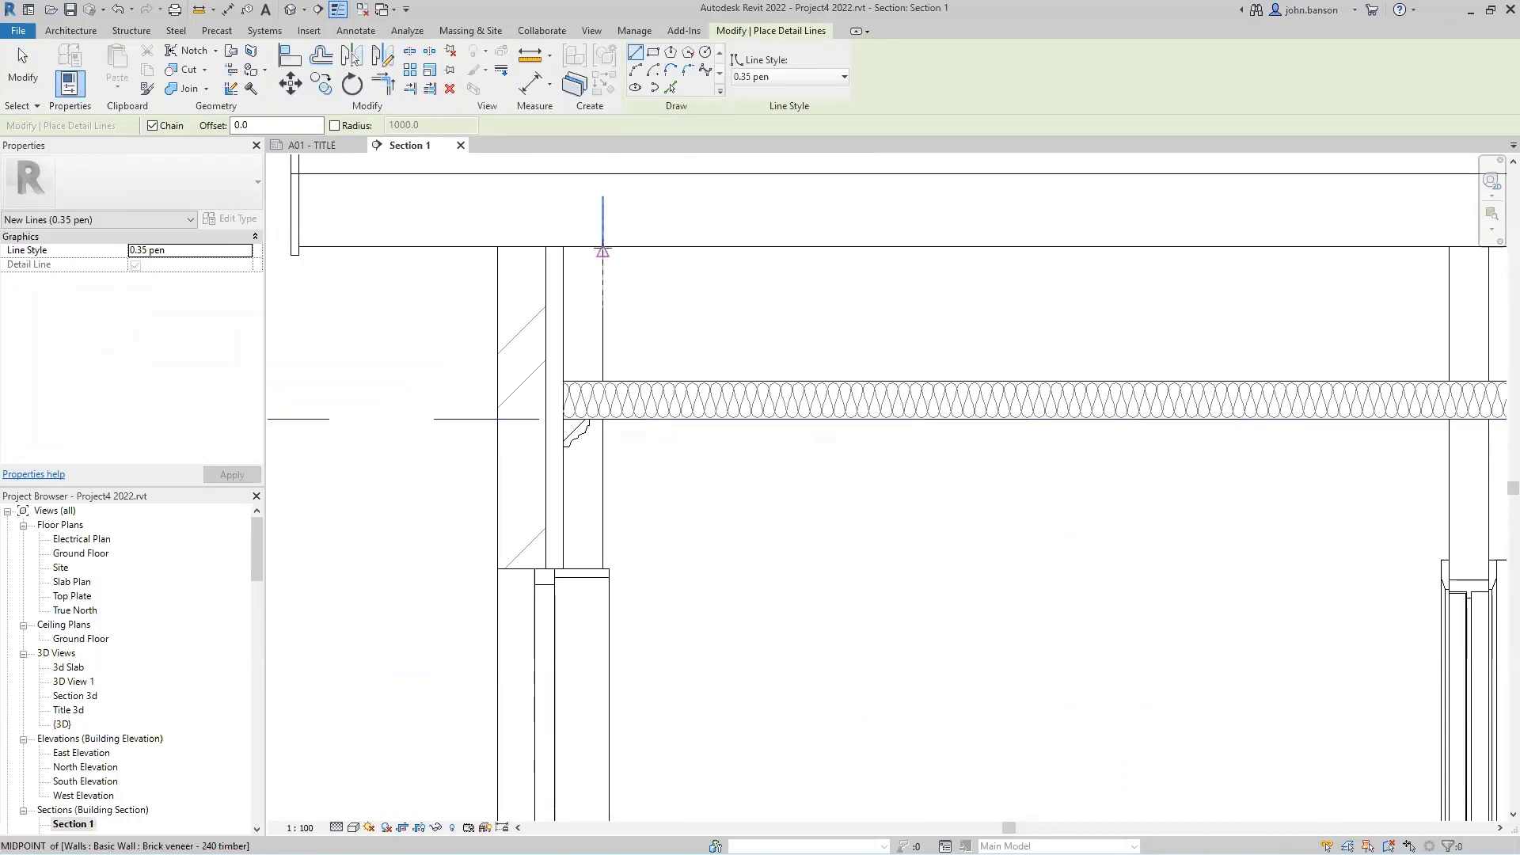
pyautogui.click(634, 246)
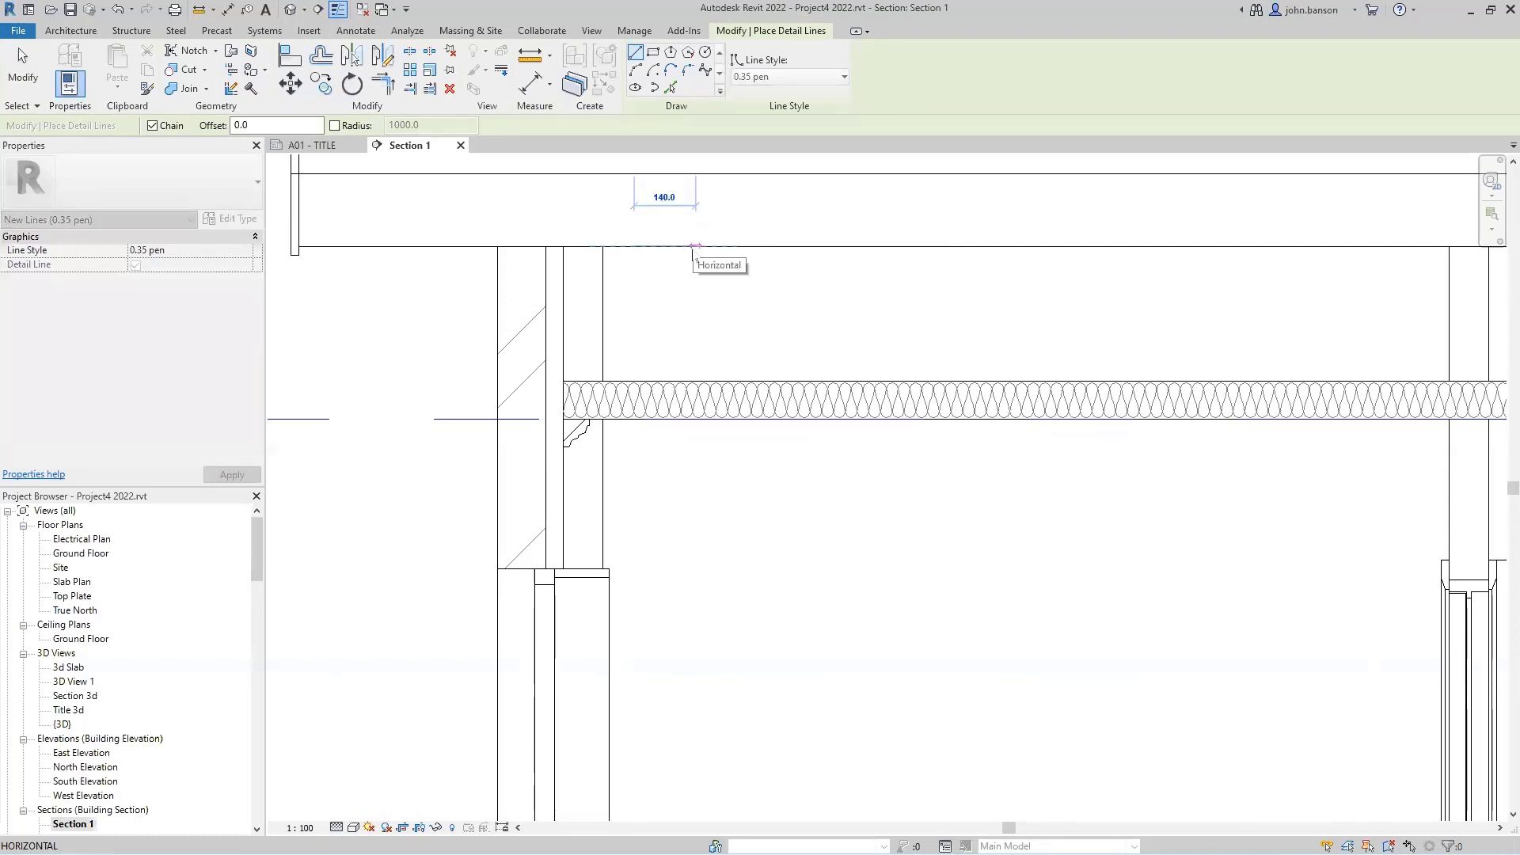
pyautogui.write('40')
pyautogui.press('Return')
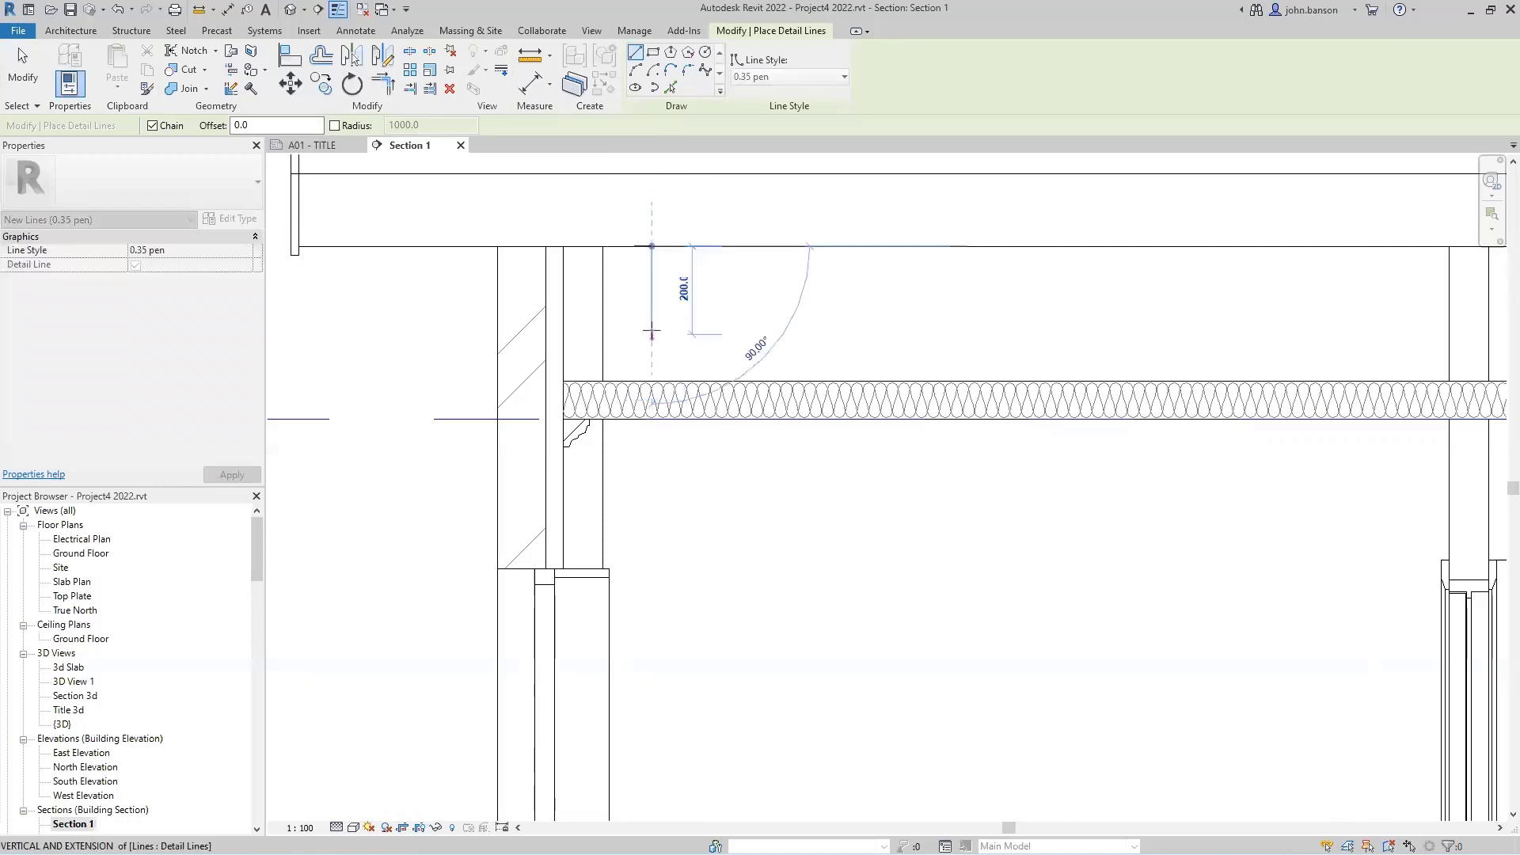
pyautogui.click(652, 381)
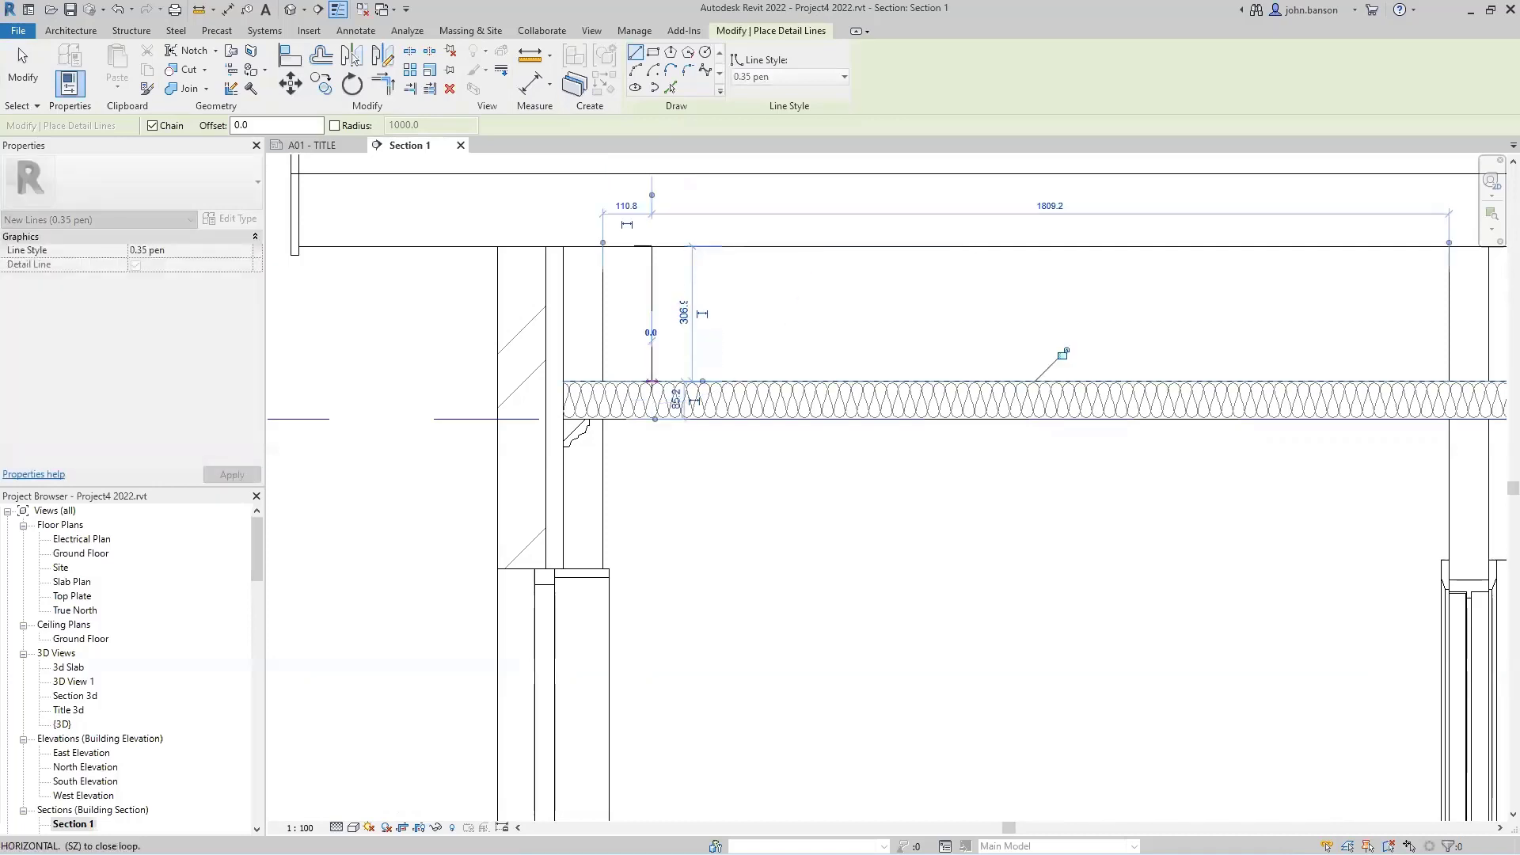
pyautogui.click(633, 381)
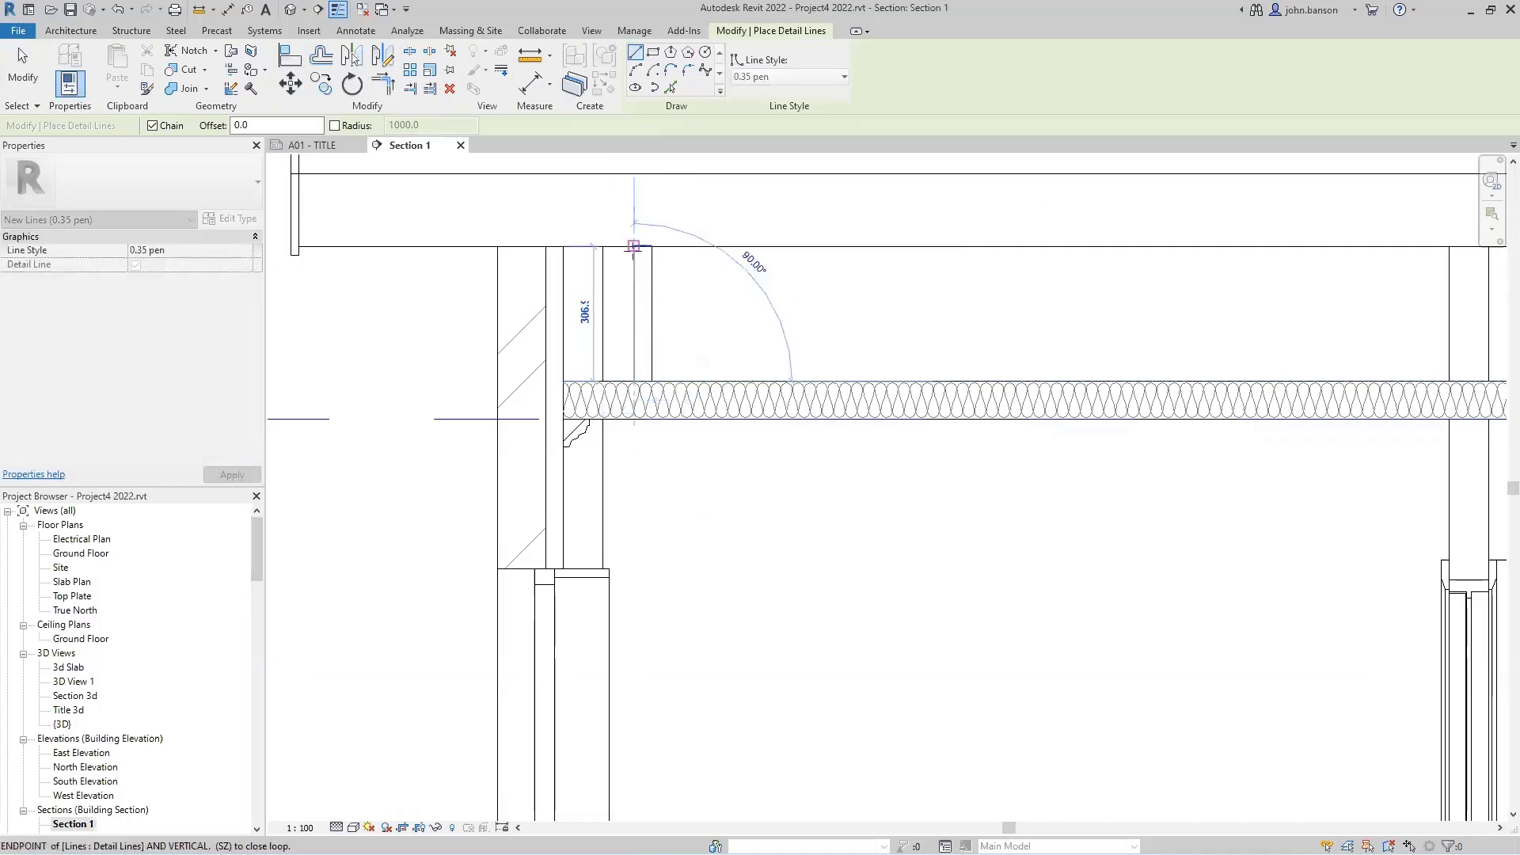
pyautogui.click(634, 246)
pyautogui.scroll(5, 651, 247)
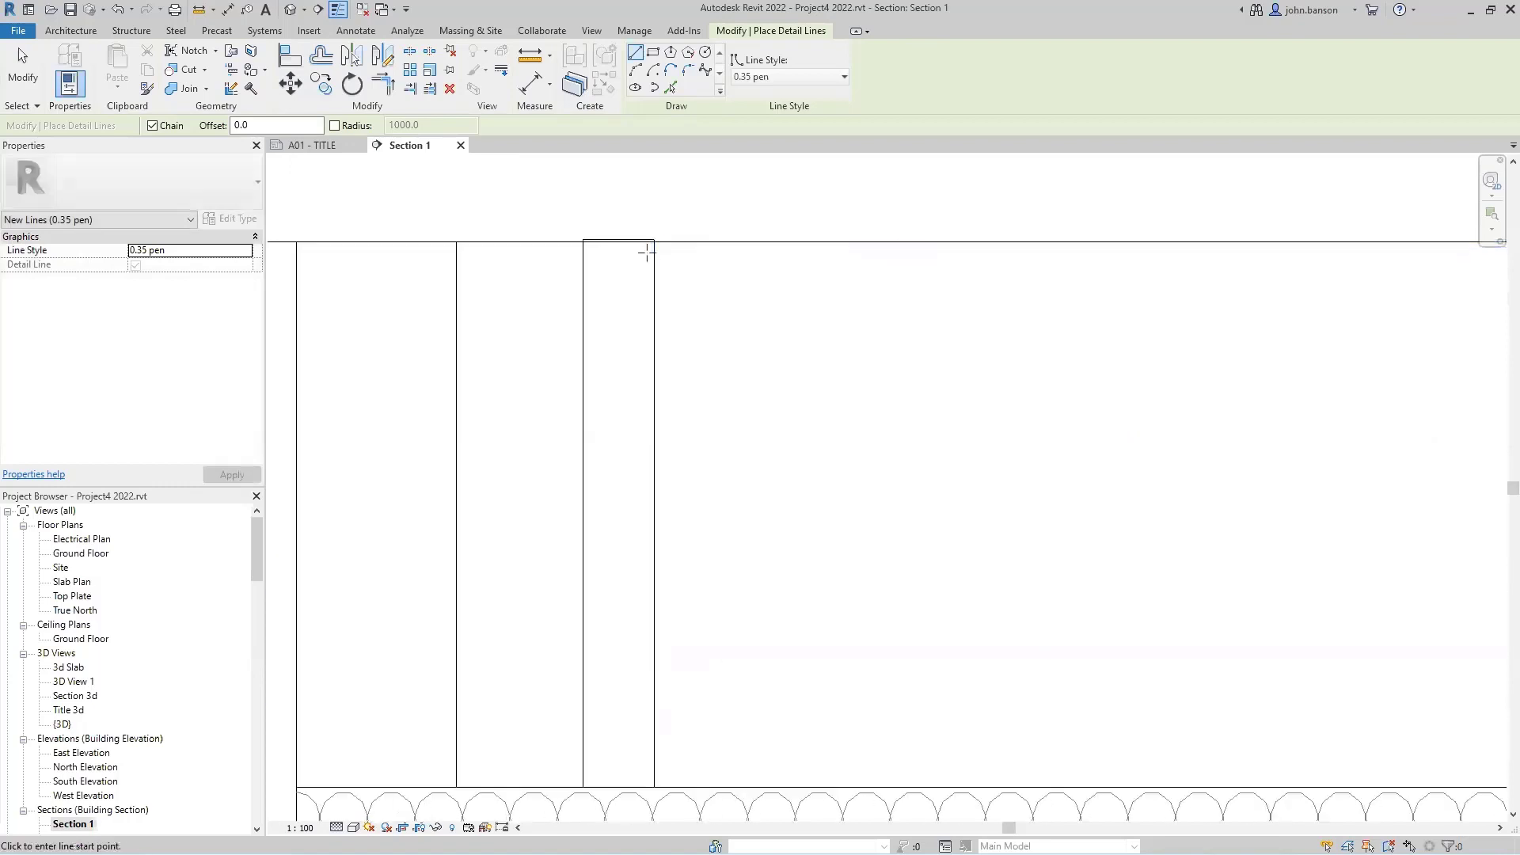
pyautogui.press('Escape')
pyautogui.press('Escape')
pyautogui.click(633, 235)
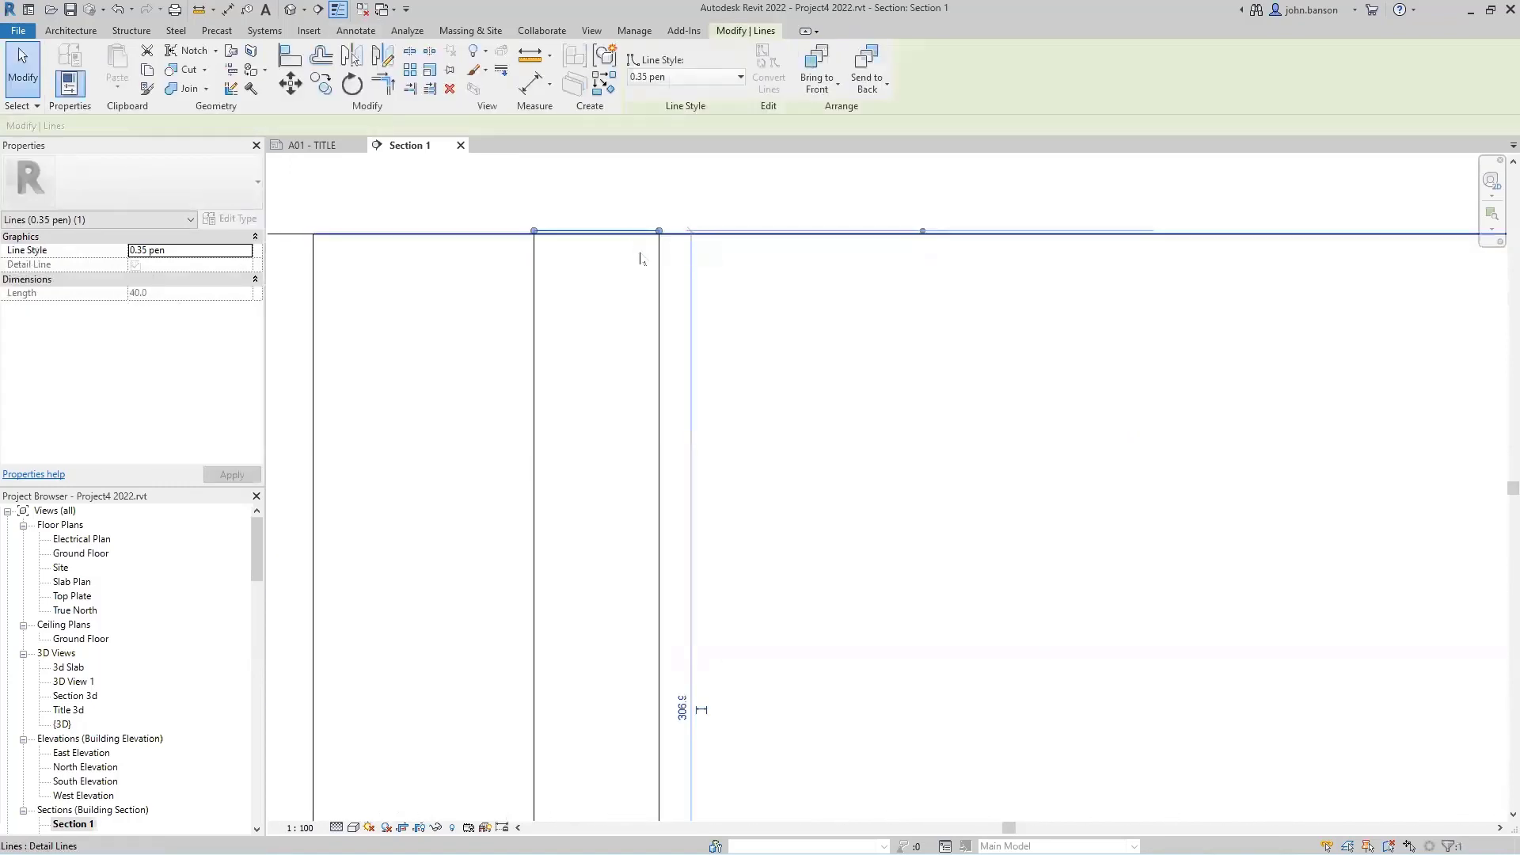
pyautogui.click(768, 309)
# Copy the 40 mm rectangle's top line 70 mm downward to form the truss's top chord.
pyautogui.scroll(-3, 768, 308)
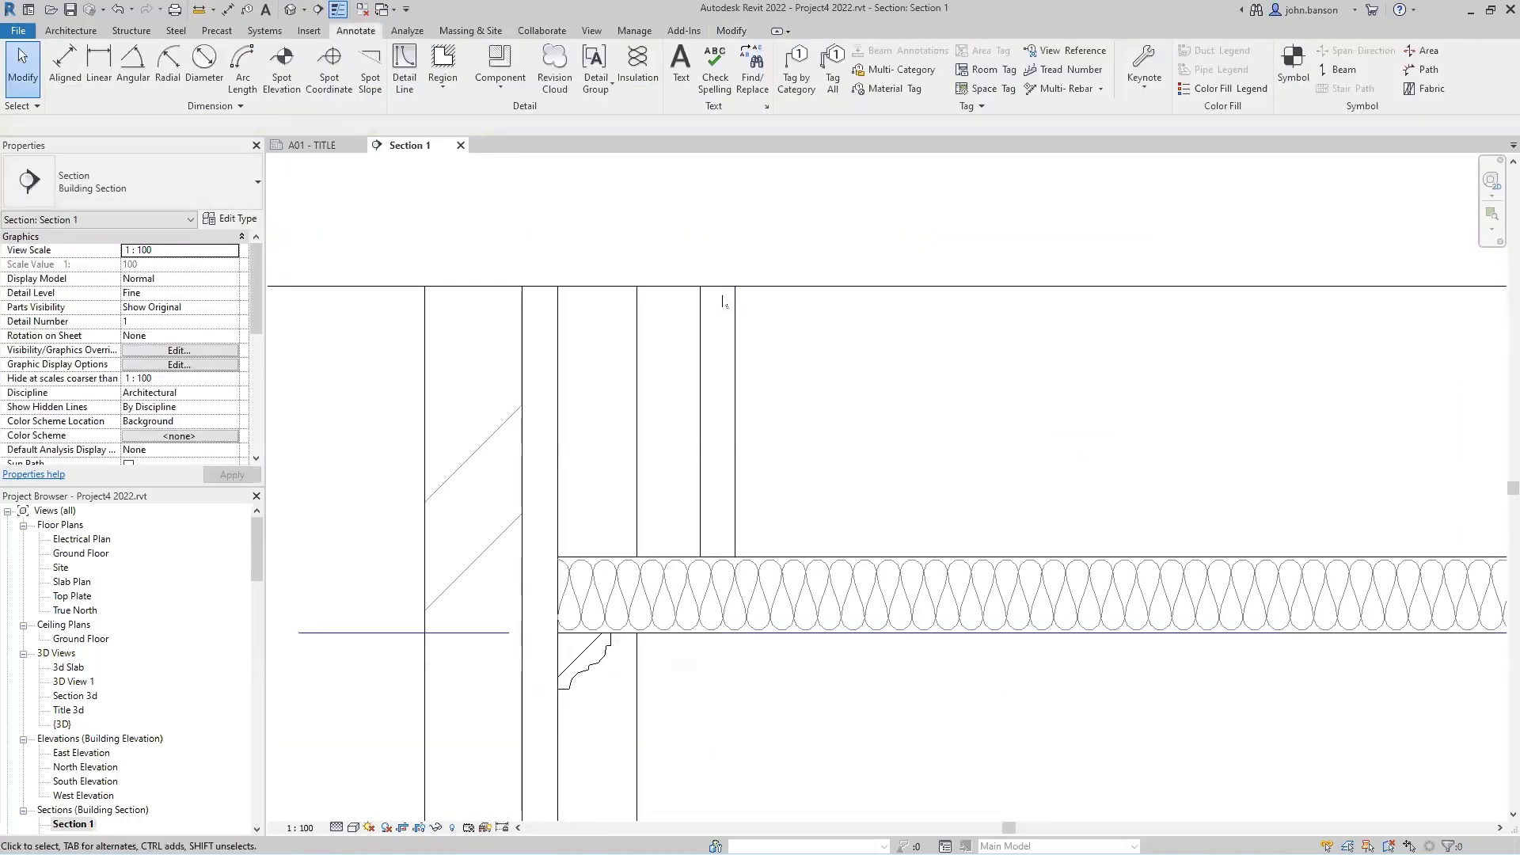
pyautogui.click(719, 296)
pyautogui.click(869, 351)
pyautogui.click(711, 286)
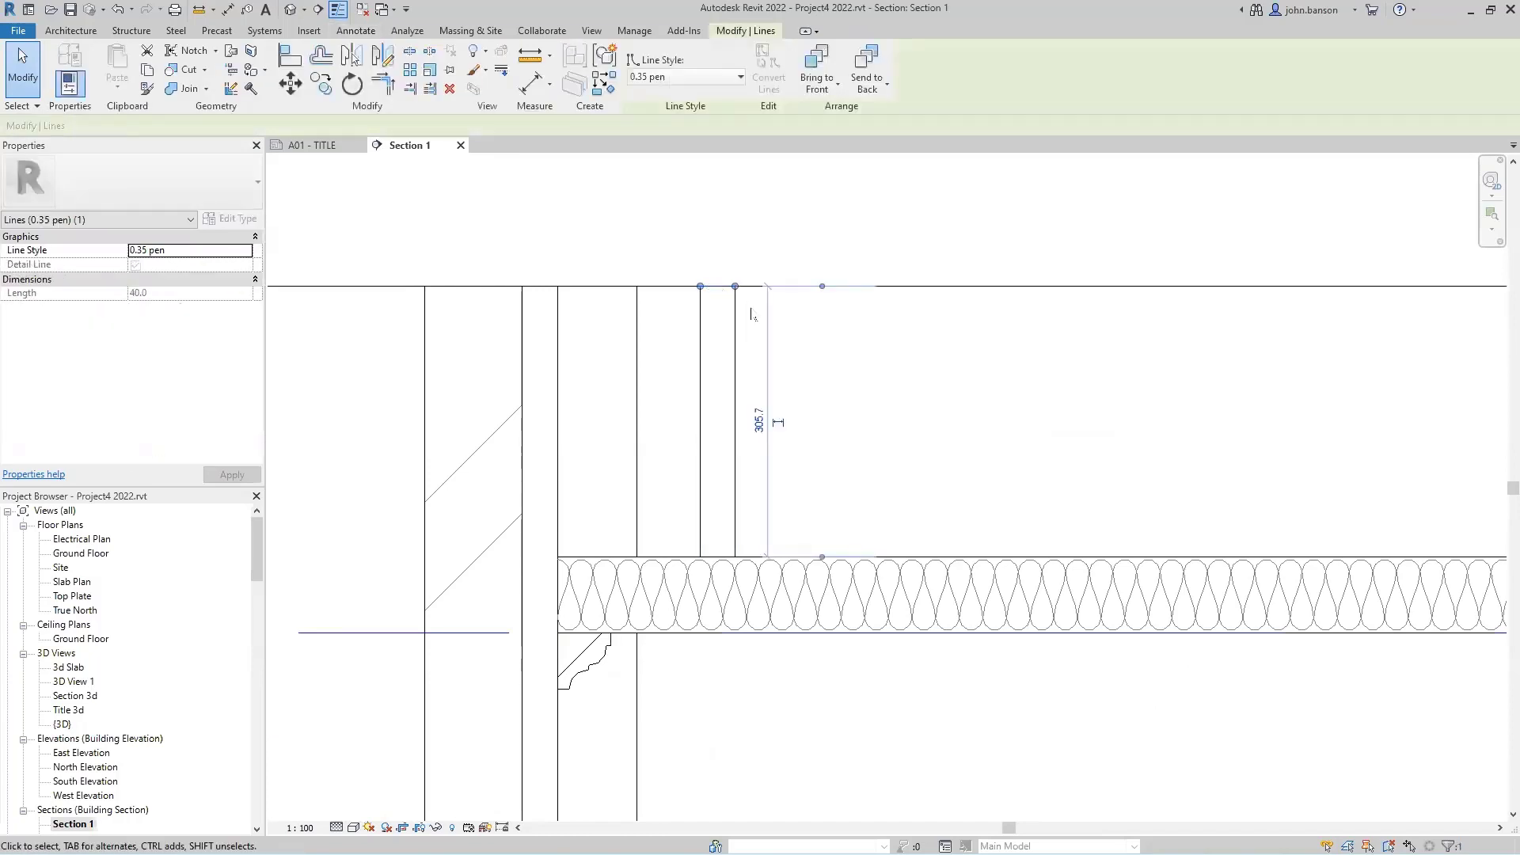
pyautogui.press('r')
pyautogui.press('o')
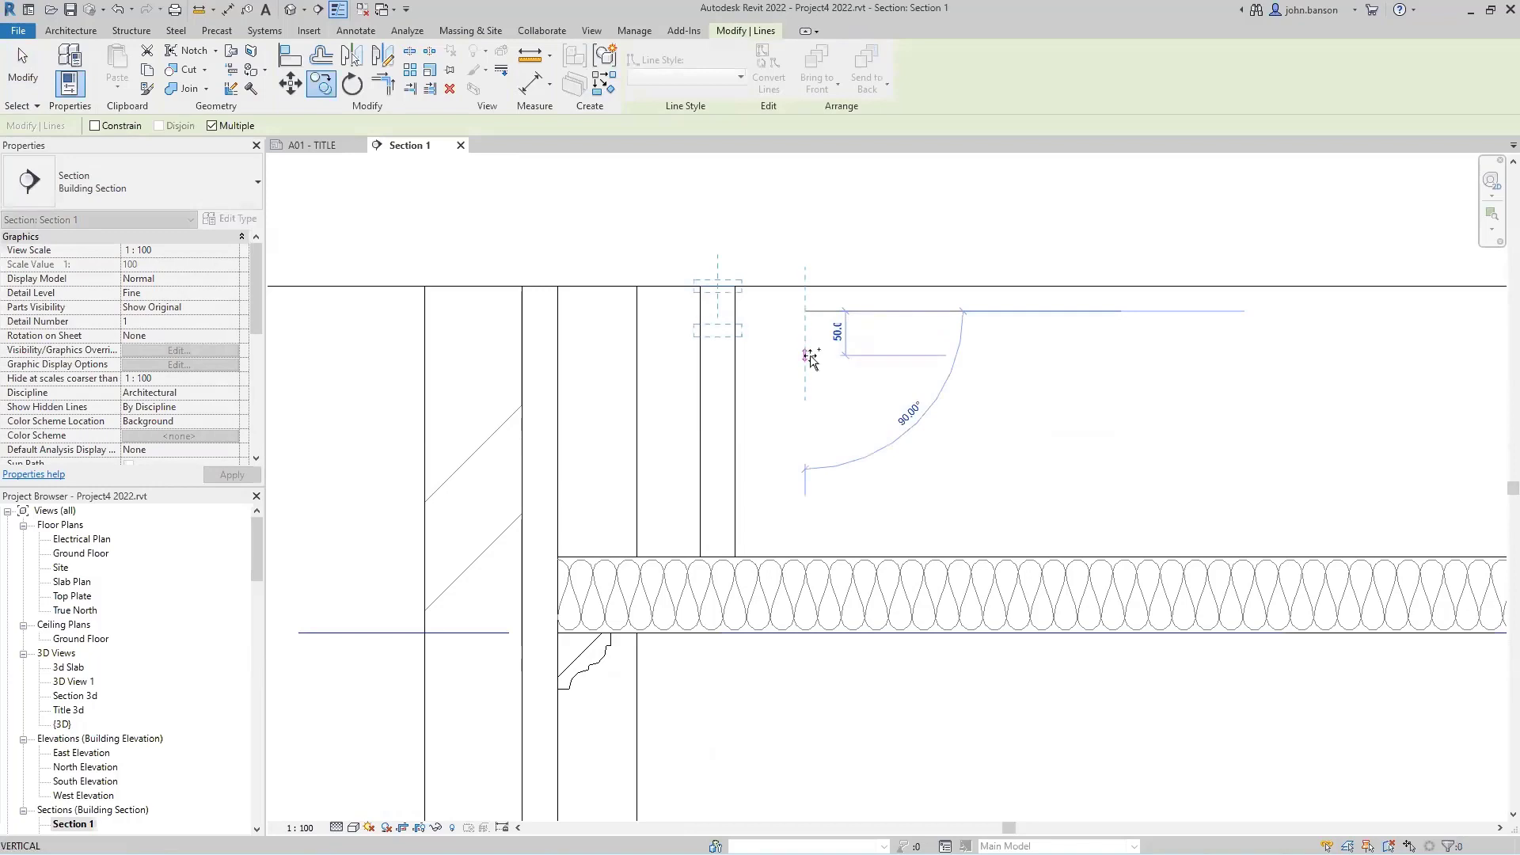
pyautogui.write('70')
pyautogui.press('Return')
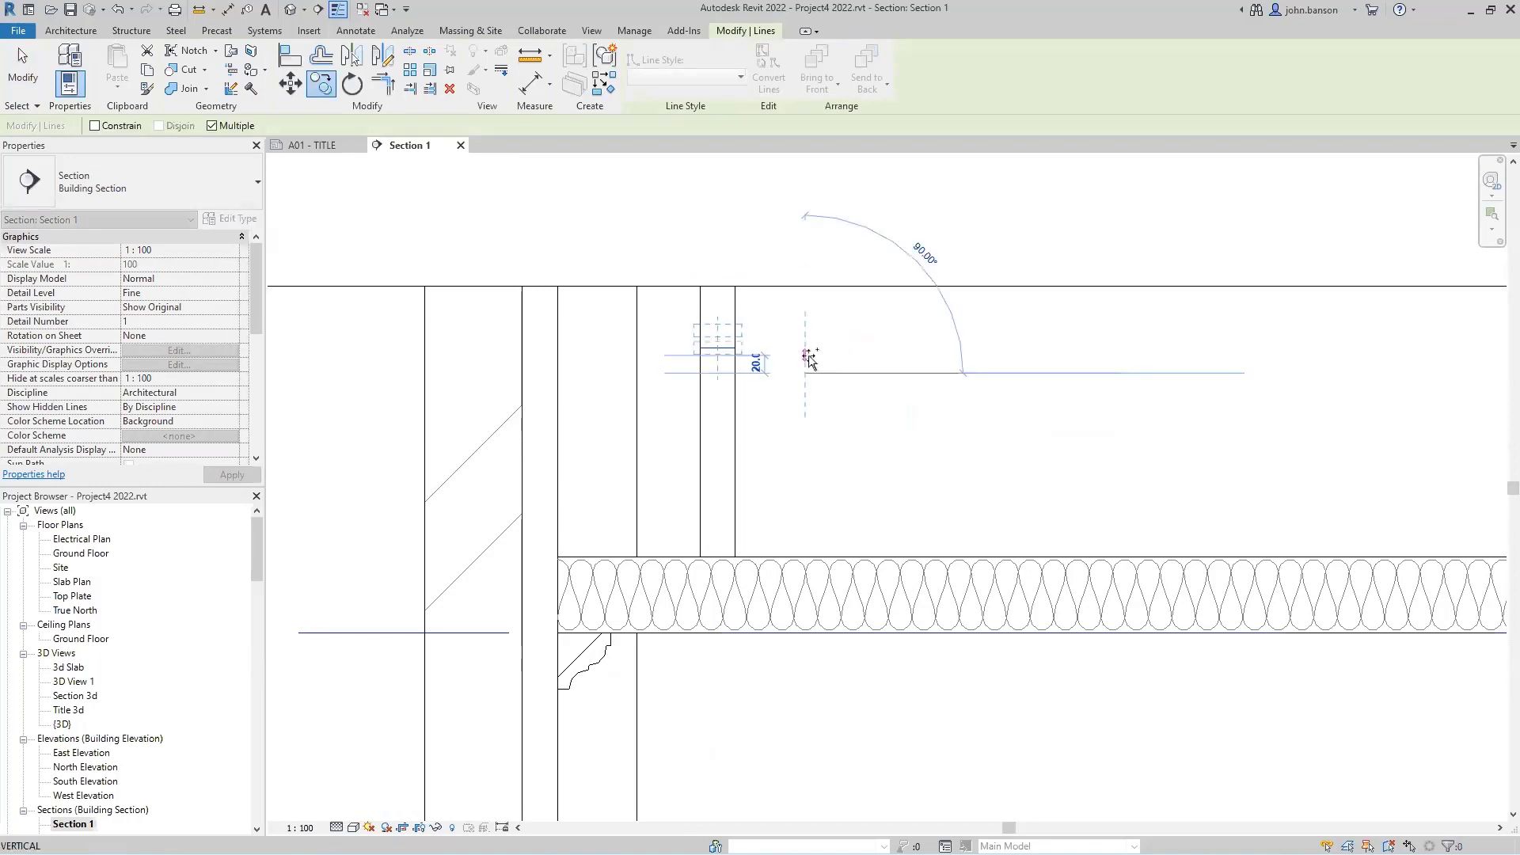
pyautogui.press('Escape')
pyautogui.press('Escape')
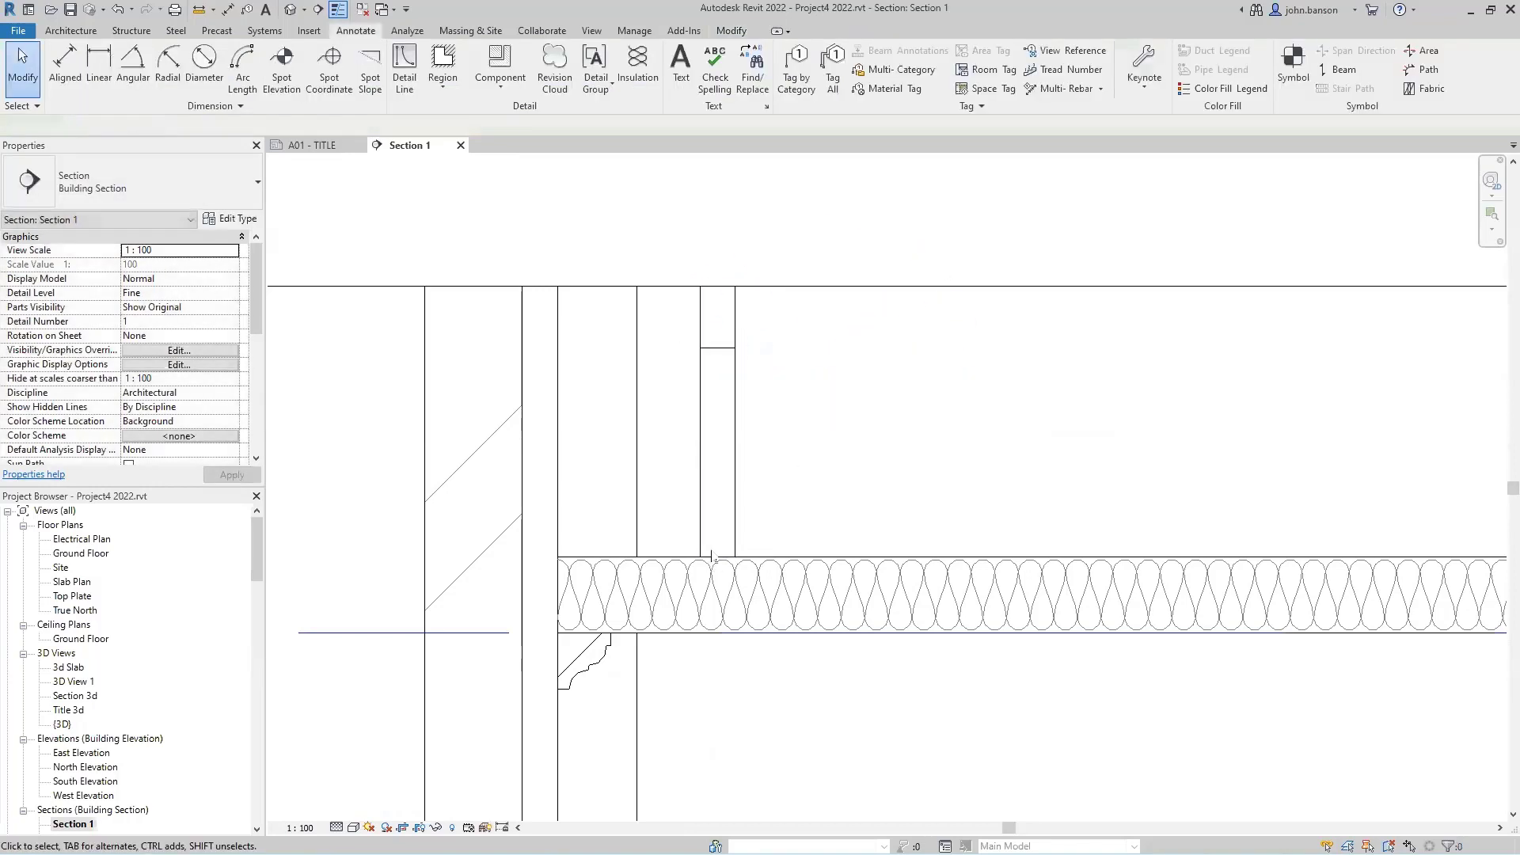
# Copy the rectangle's bottom line 70 mm upward to form the truss's bottom chord.
pyautogui.click(714, 558)
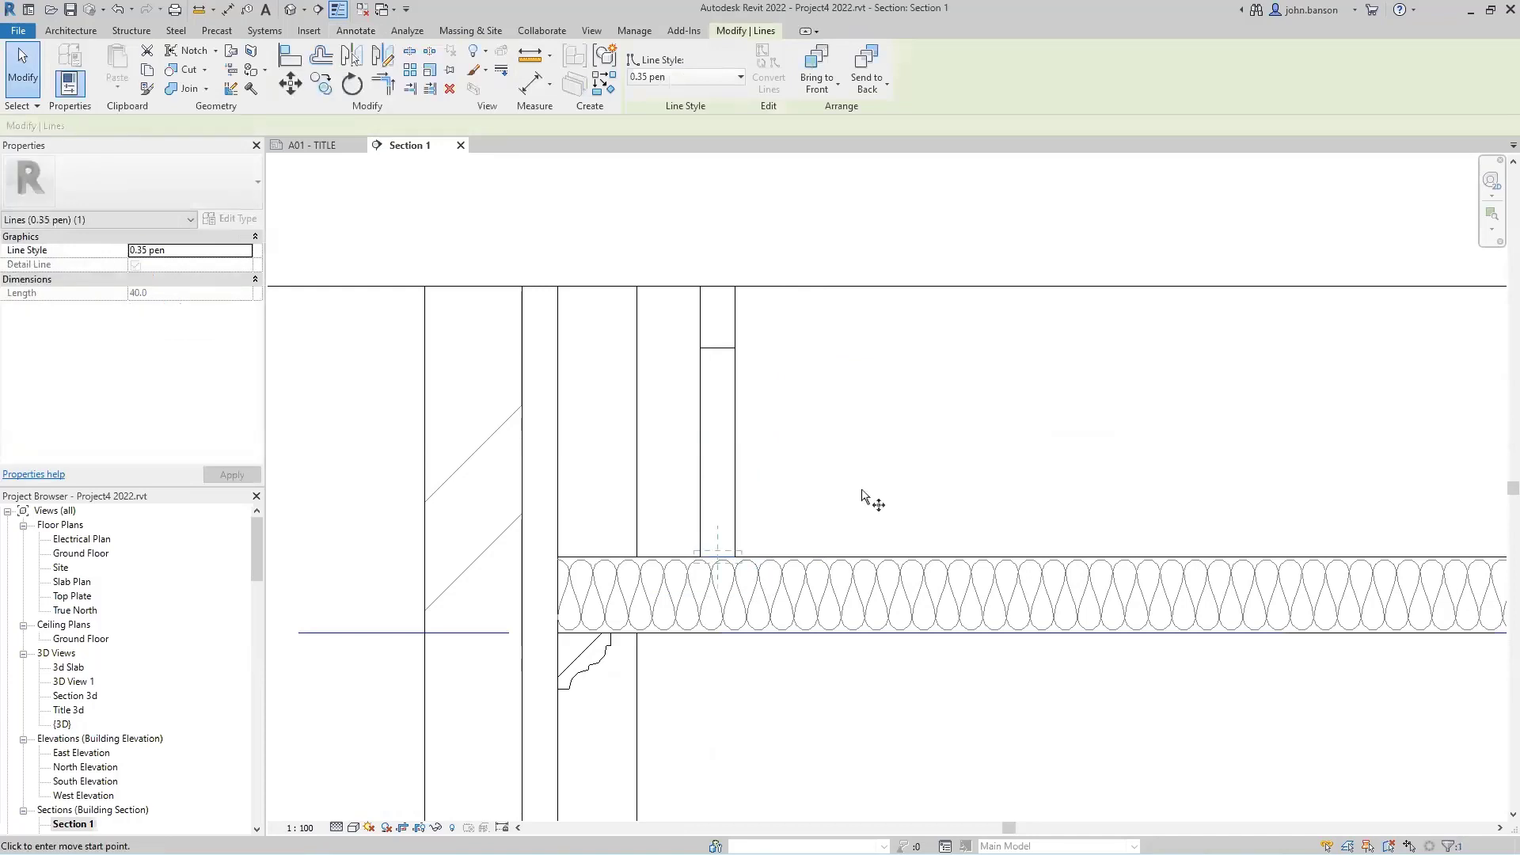
pyautogui.write('ro')
pyautogui.write('7')
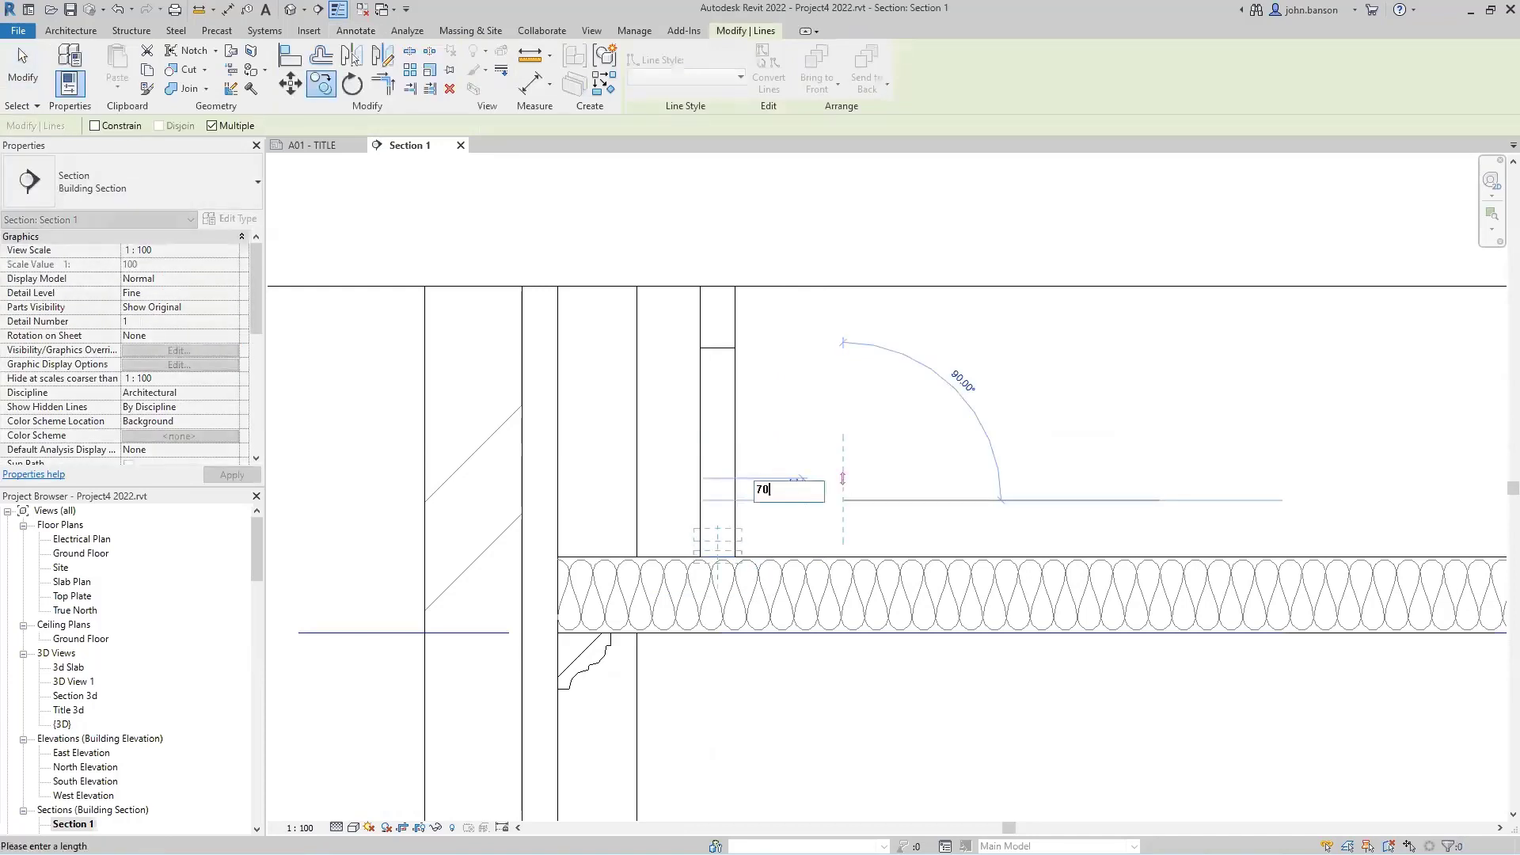
pyautogui.write('0')
pyautogui.press('Return')
pyautogui.press('Escape')
pyautogui.press('Escape')
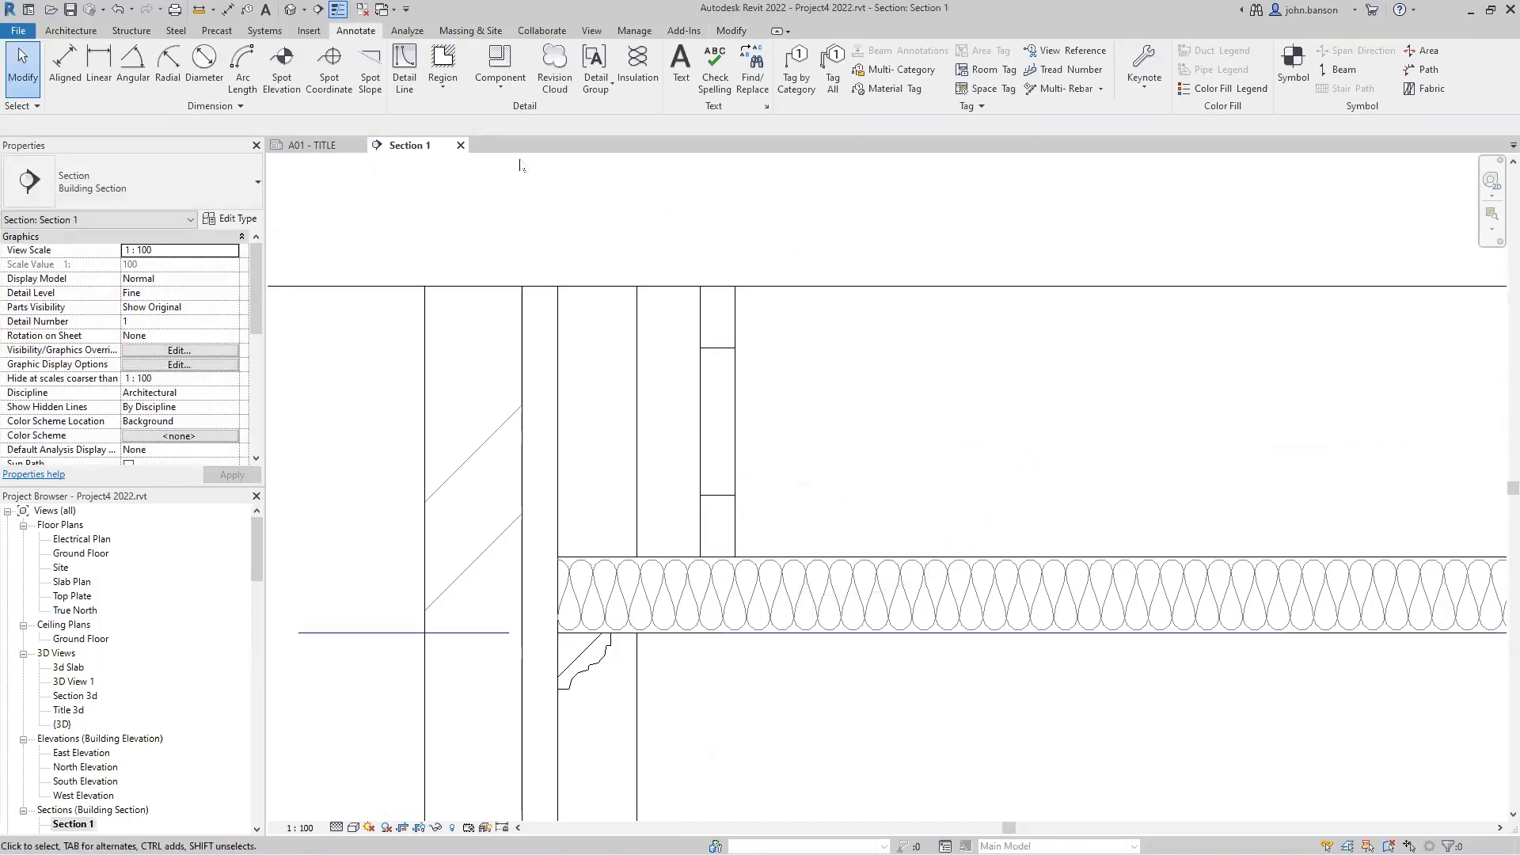
# Draw two crossing diagonals corner to corner in the top chord with 0.10 pen detail lines.
pyautogui.click(405, 75)
pyautogui.click(775, 80)
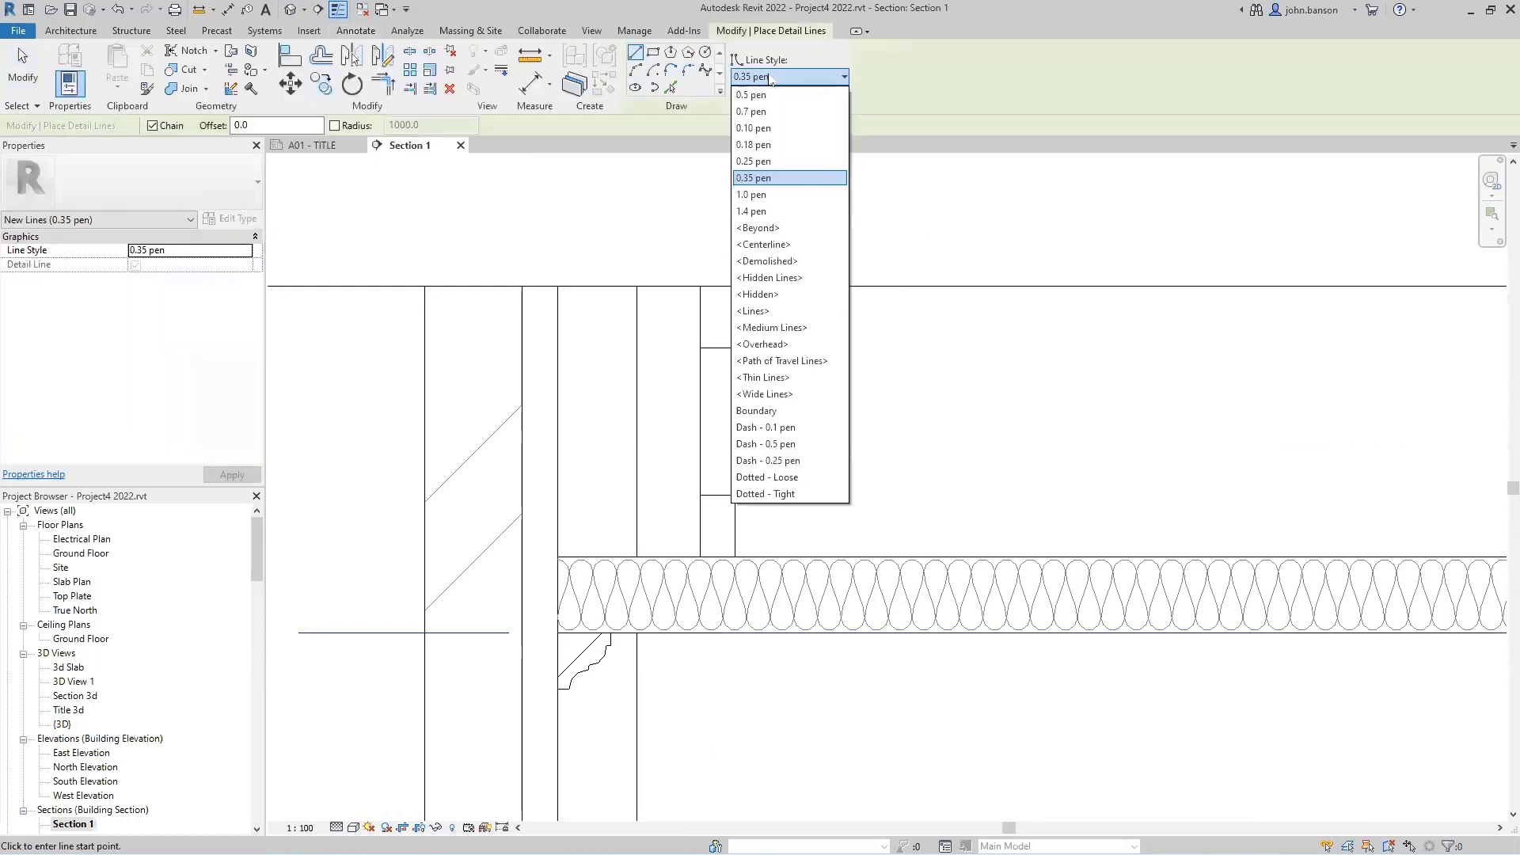
pyautogui.click(758, 127)
pyautogui.scroll(3, 692, 360)
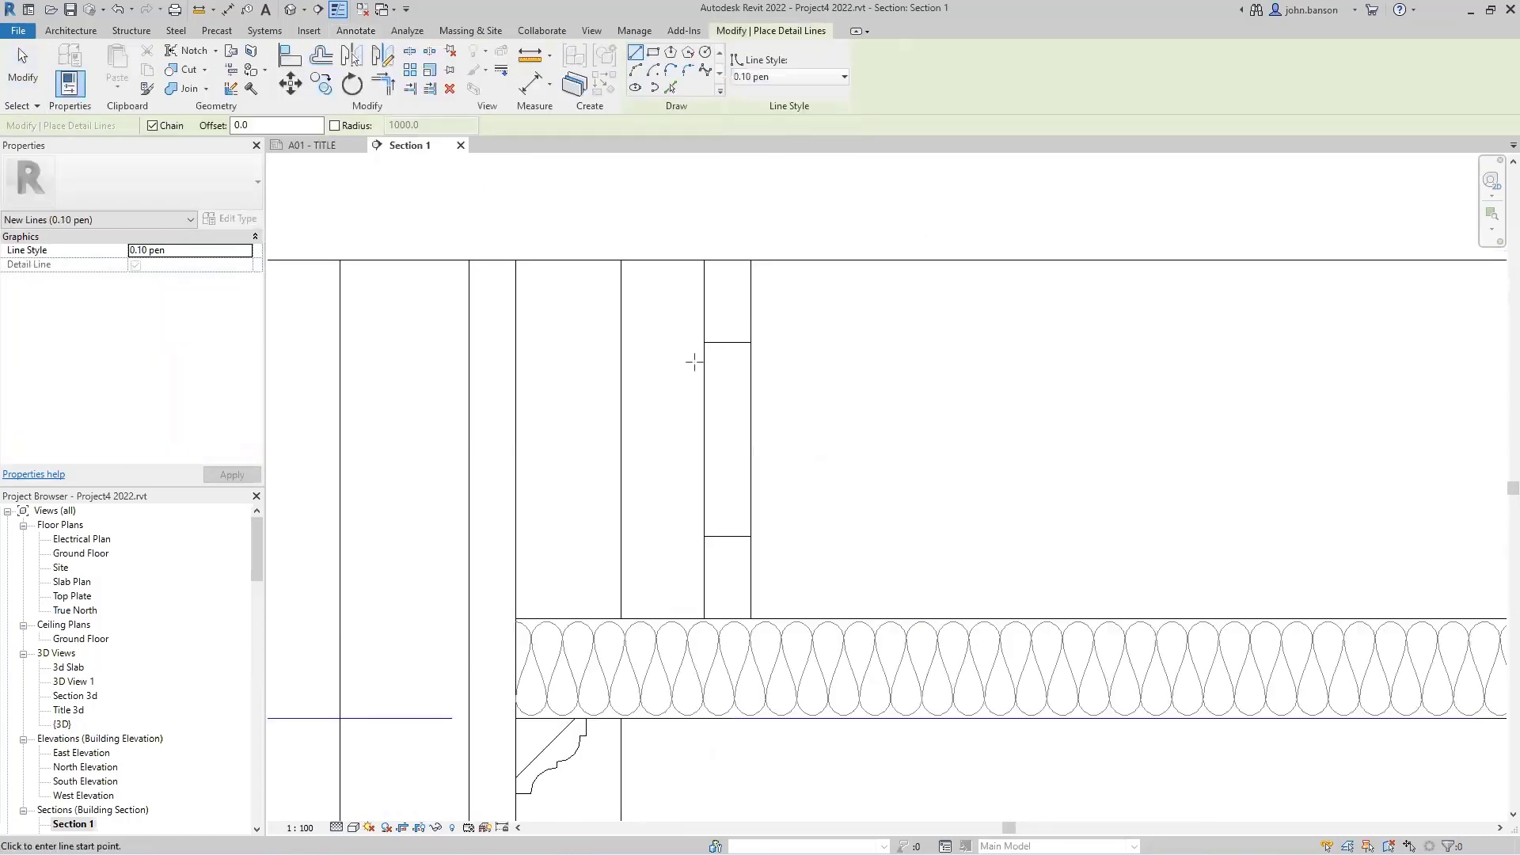
pyautogui.click(706, 339)
pyautogui.click(759, 246)
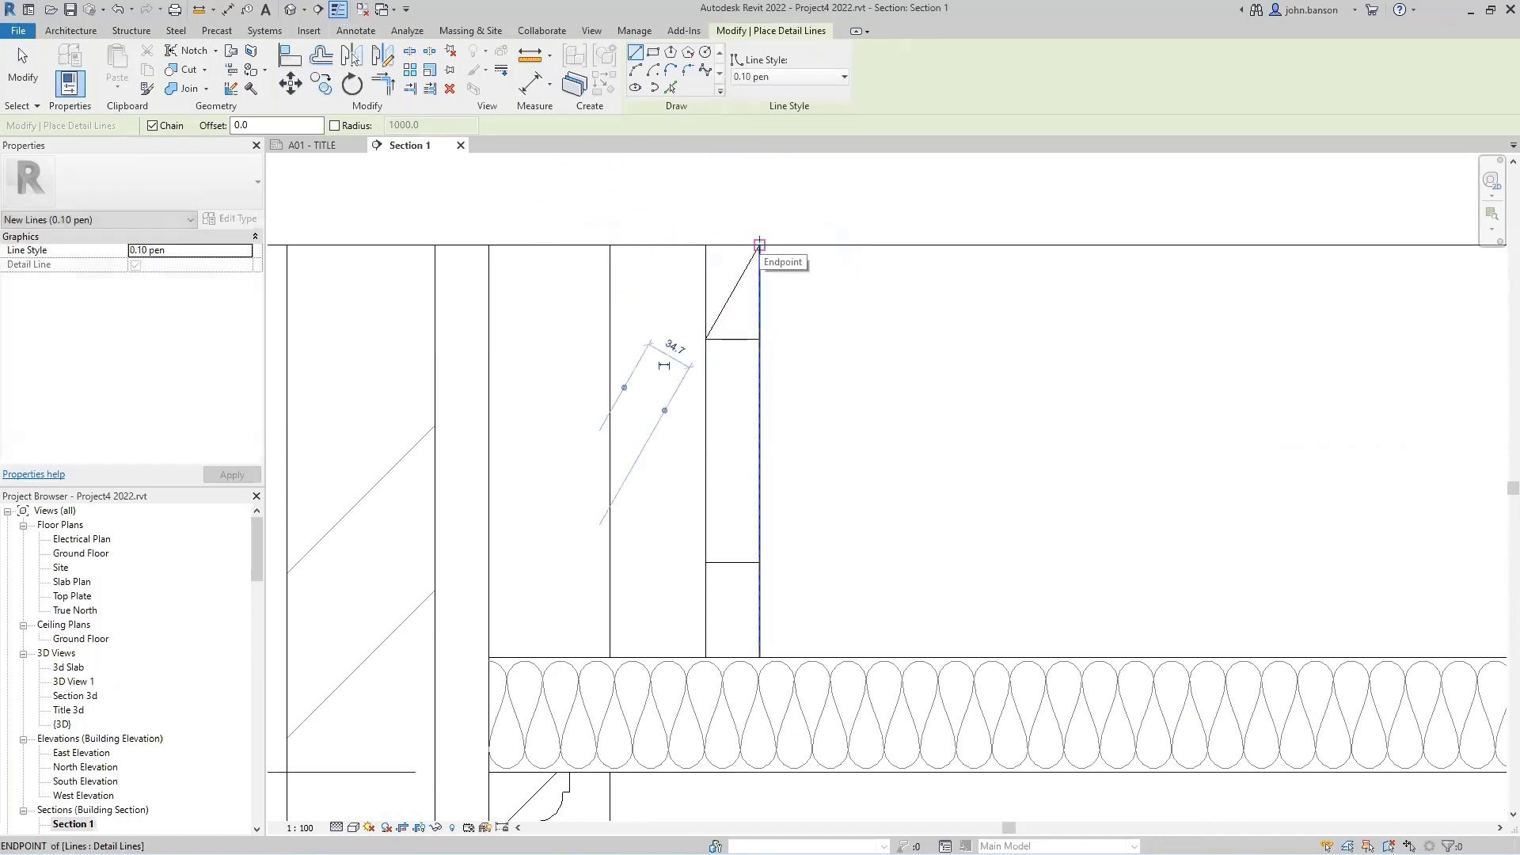
pyautogui.press('Escape')
pyautogui.click(706, 245)
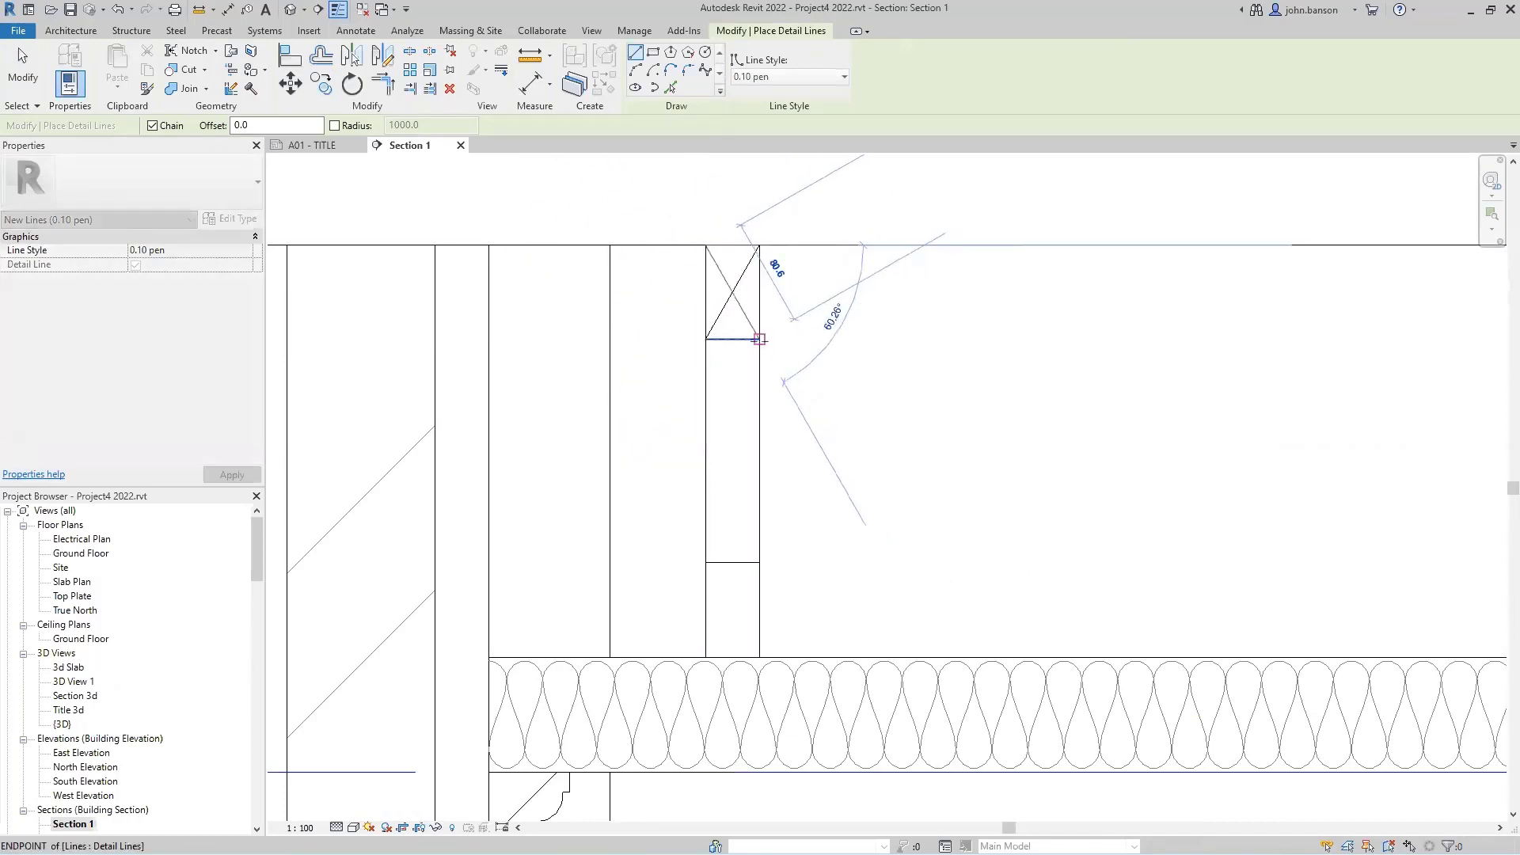
pyautogui.click(759, 339)
pyautogui.press('Escape')
# Draw two crossing diagonals corner to corner in the bottom chord with 0.10 pen detail lines.
pyautogui.click(706, 562)
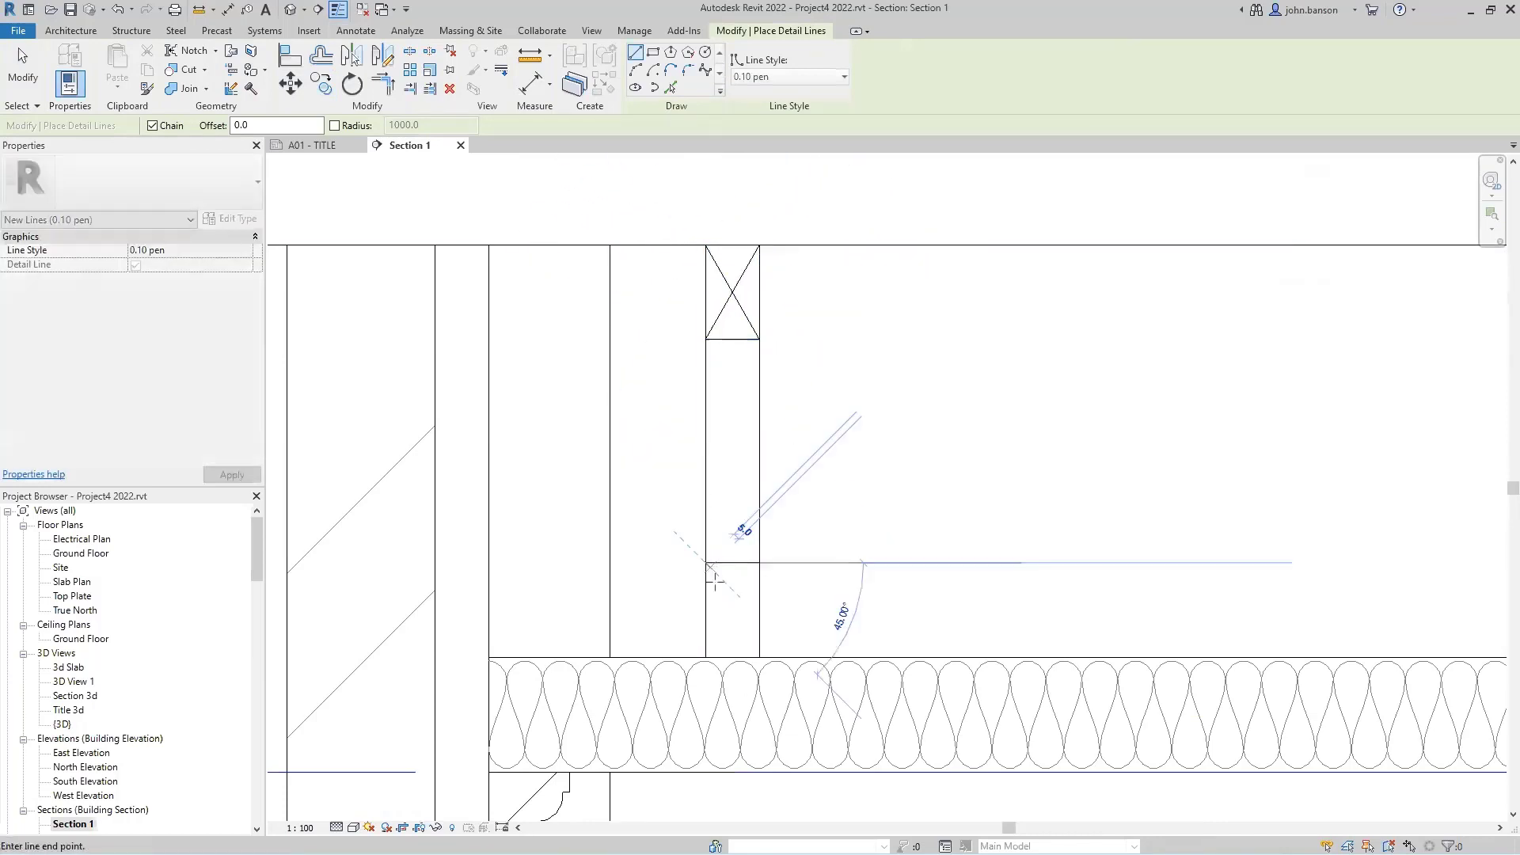
pyautogui.click(760, 657)
pyautogui.press('Escape')
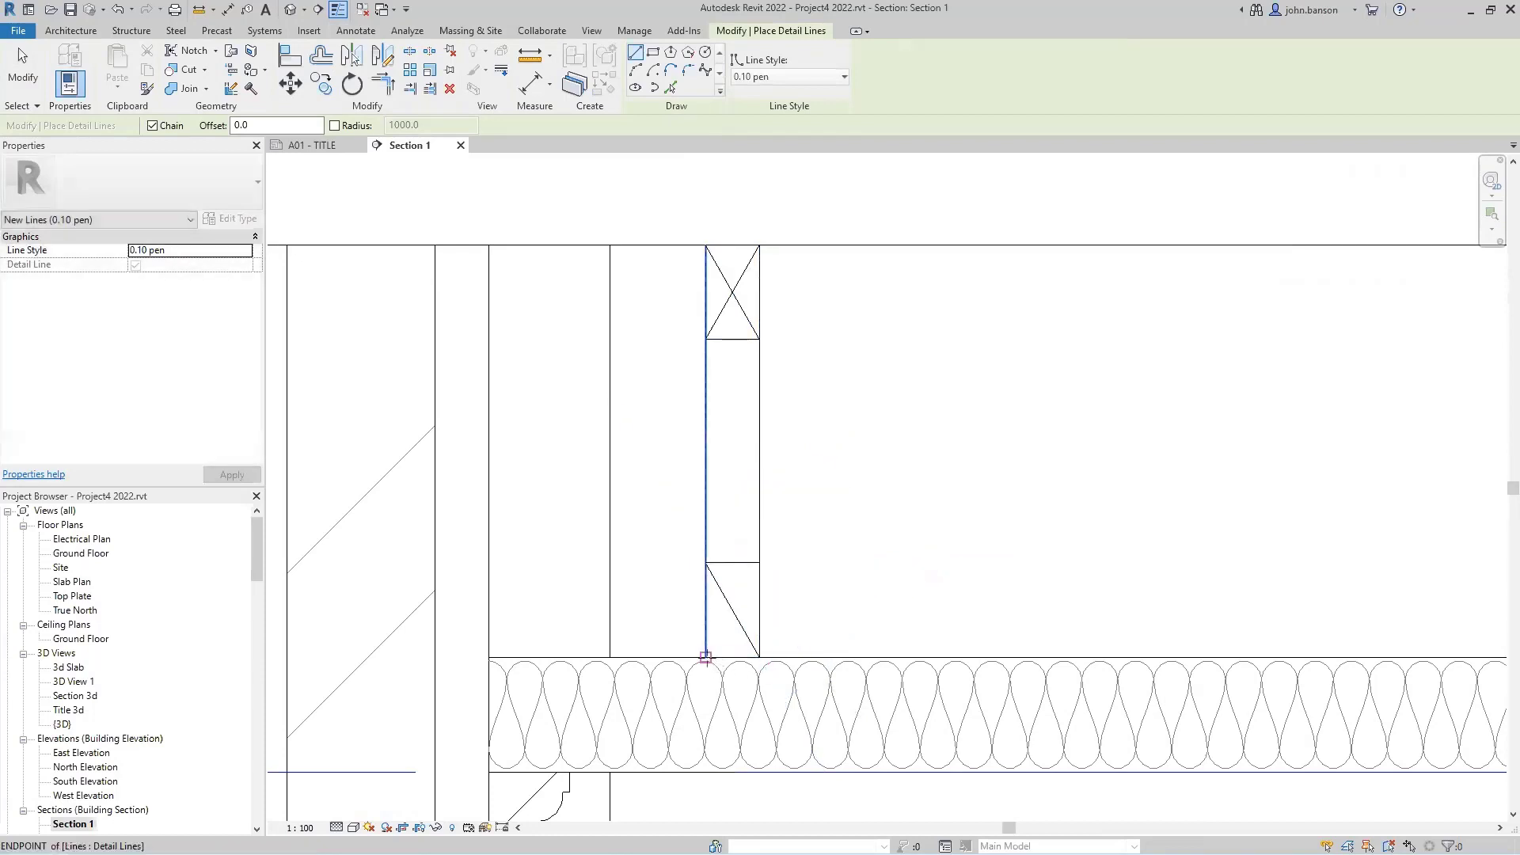
pyautogui.click(706, 657)
pyautogui.click(759, 562)
pyautogui.scroll(-3, 877, 384)
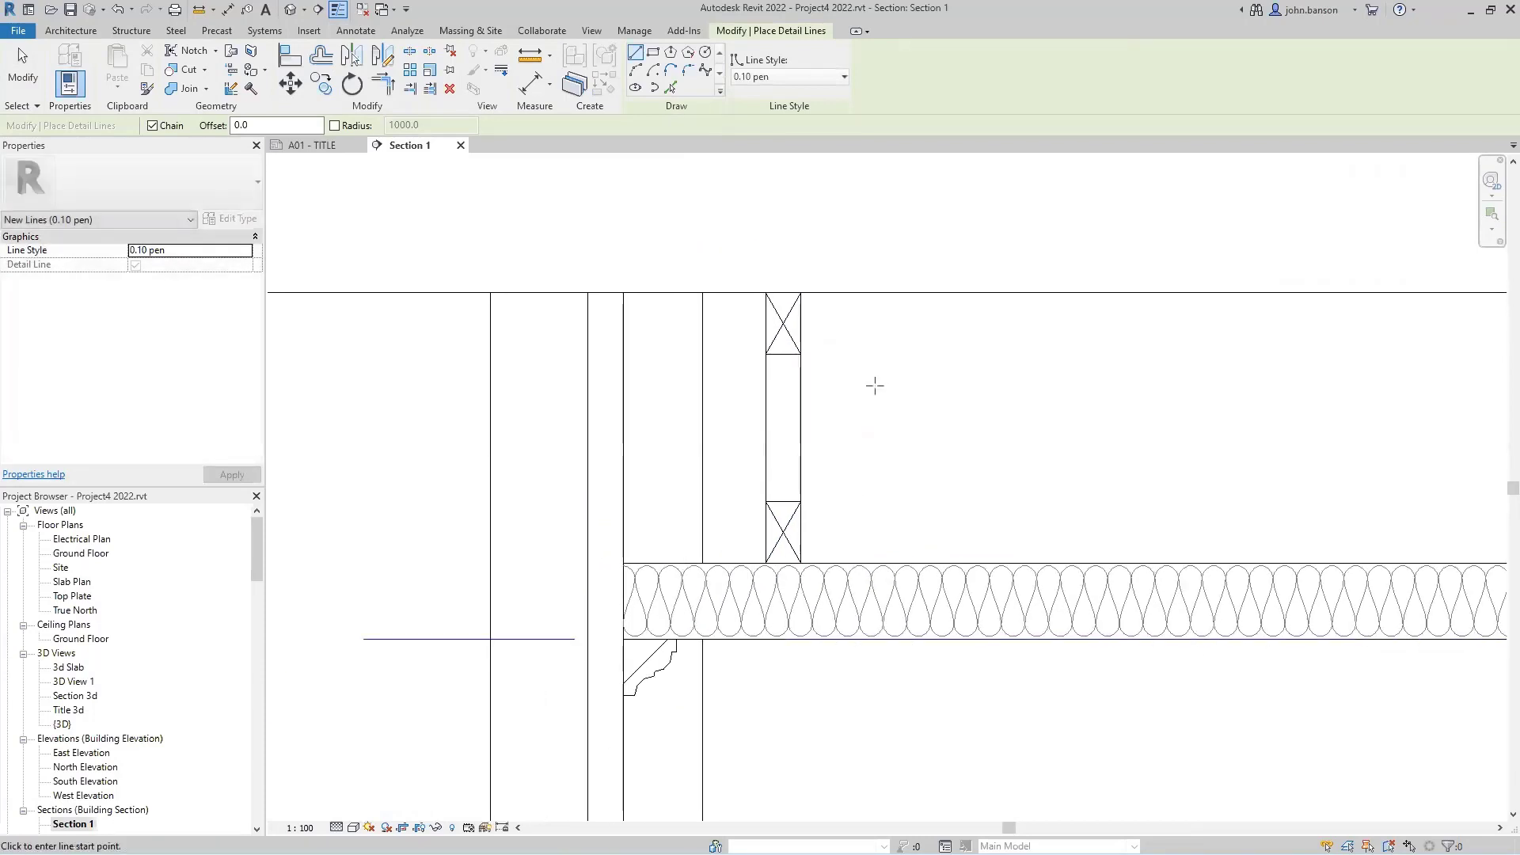
pyautogui.press('Escape')
pyautogui.press('Escape')
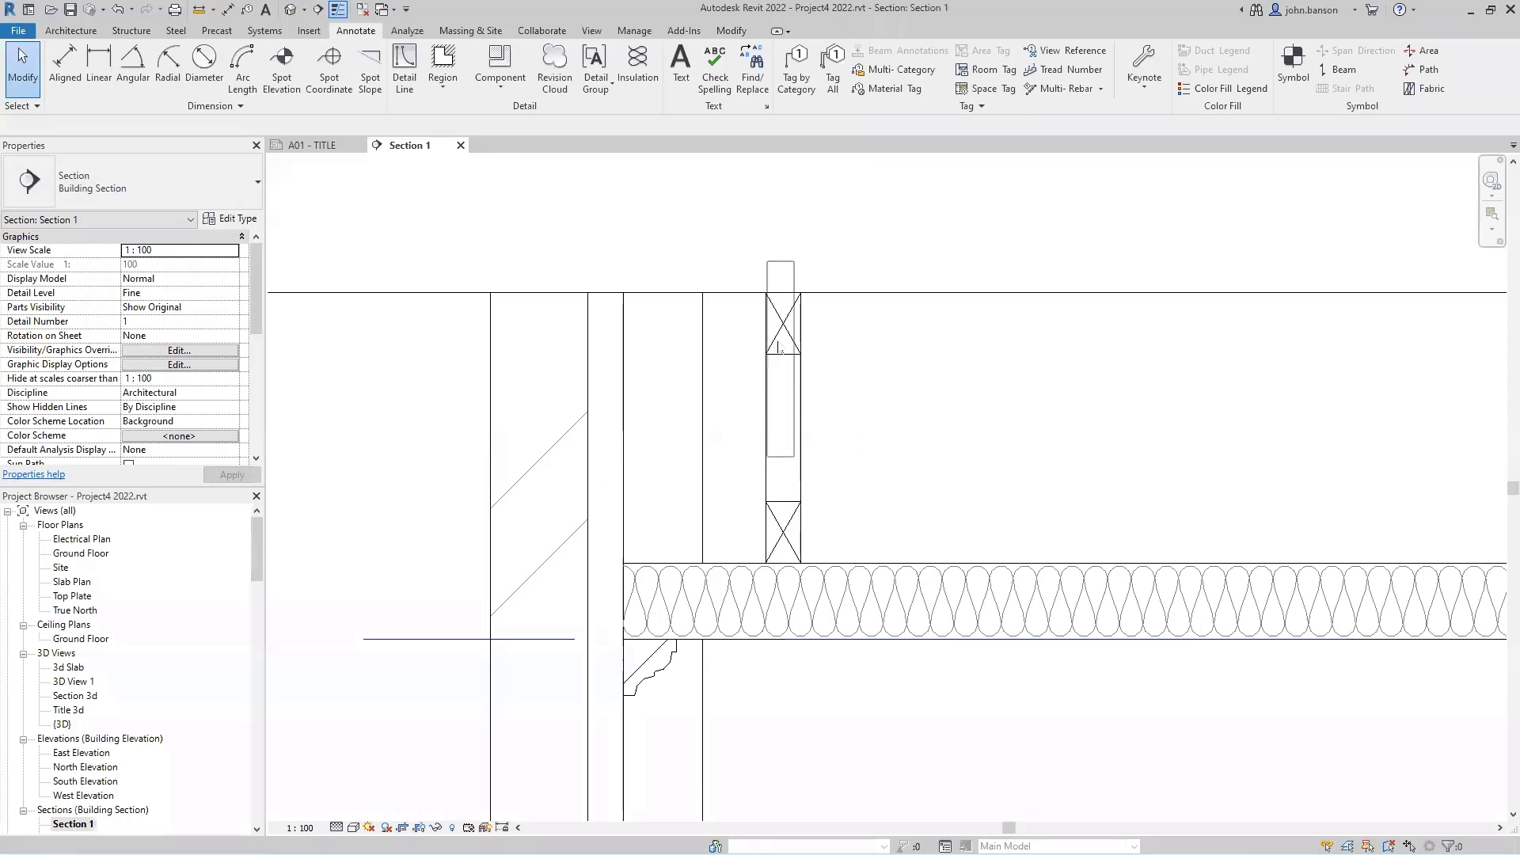
# Move all of the truss's detail lines horizontally against the inner face of the bath's external stud wall.
pyautogui.moveTo(734, 231); pyautogui.dragTo(838, 586)
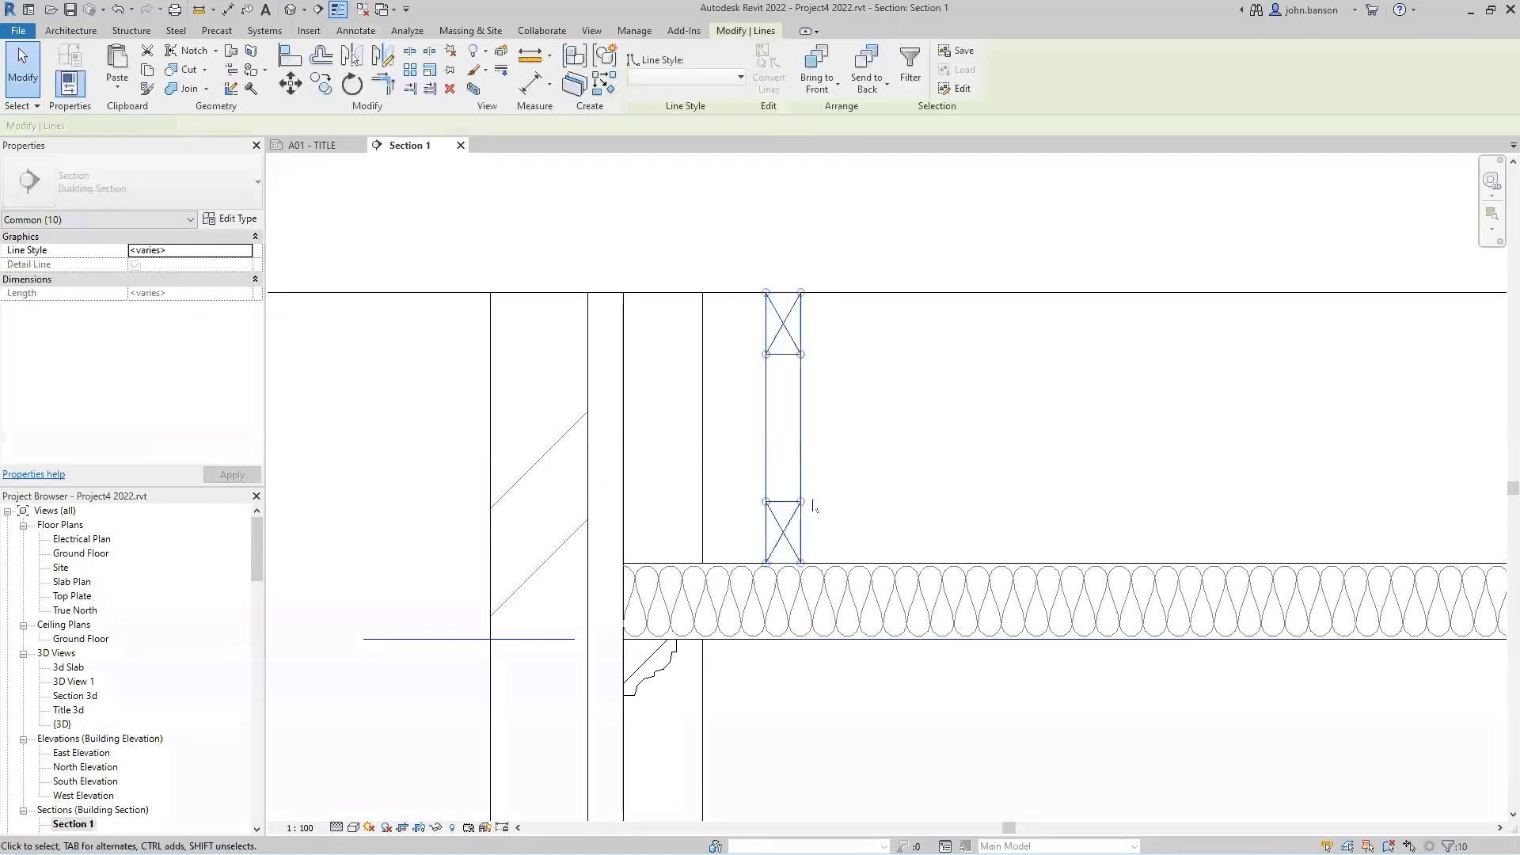
pyautogui.click(766, 294)
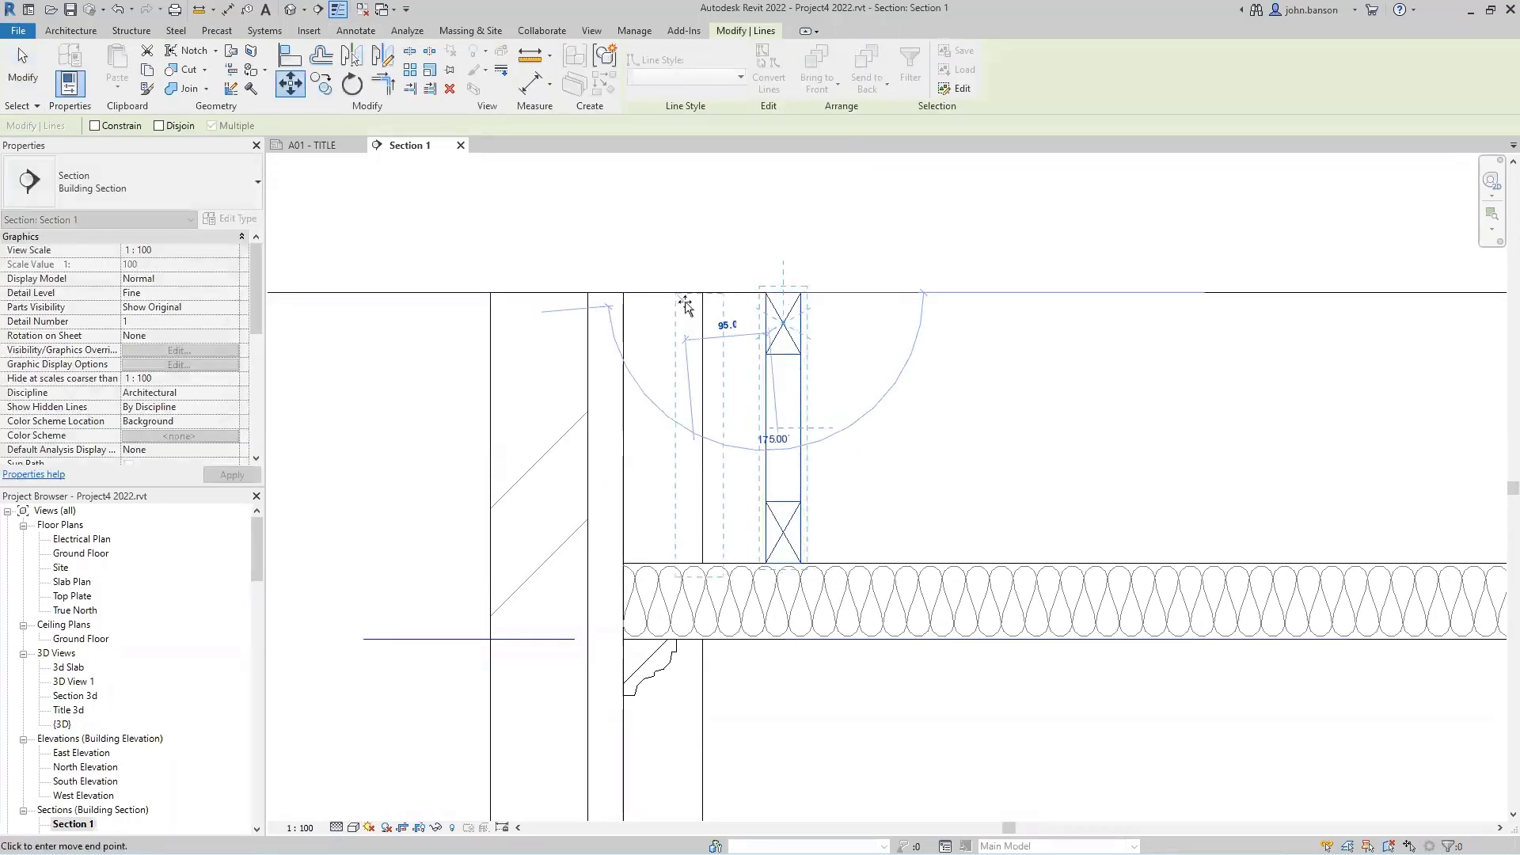
pyautogui.click(698, 294)
pyautogui.click(760, 261)
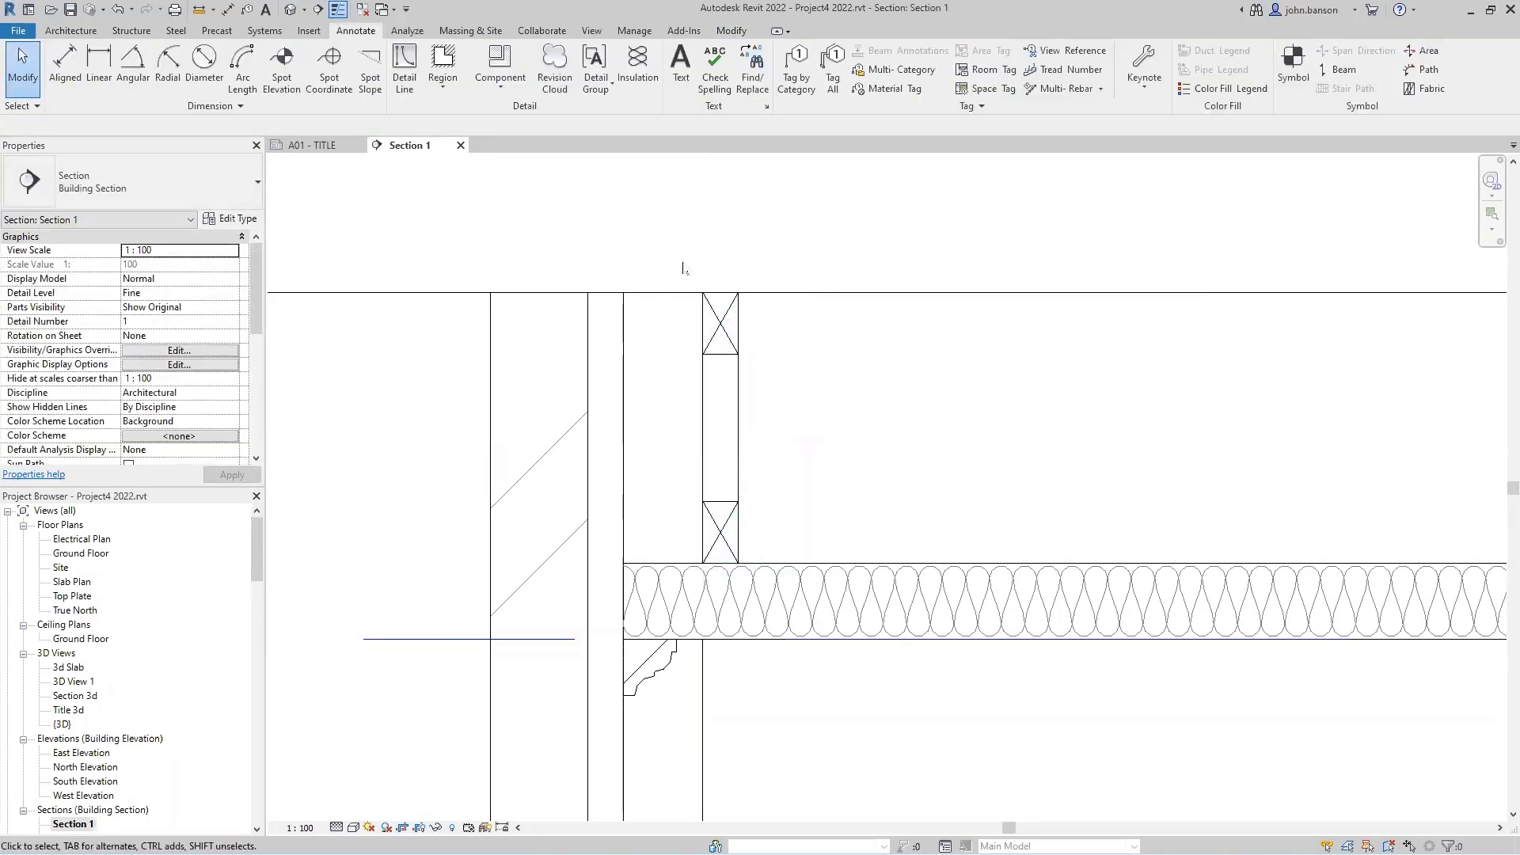
# Array the truss lines as 12 grouped and associated items, with the last one at the inner face of the living room's external wall.
pyautogui.moveTo(683, 268); pyautogui.dragTo(792, 600)
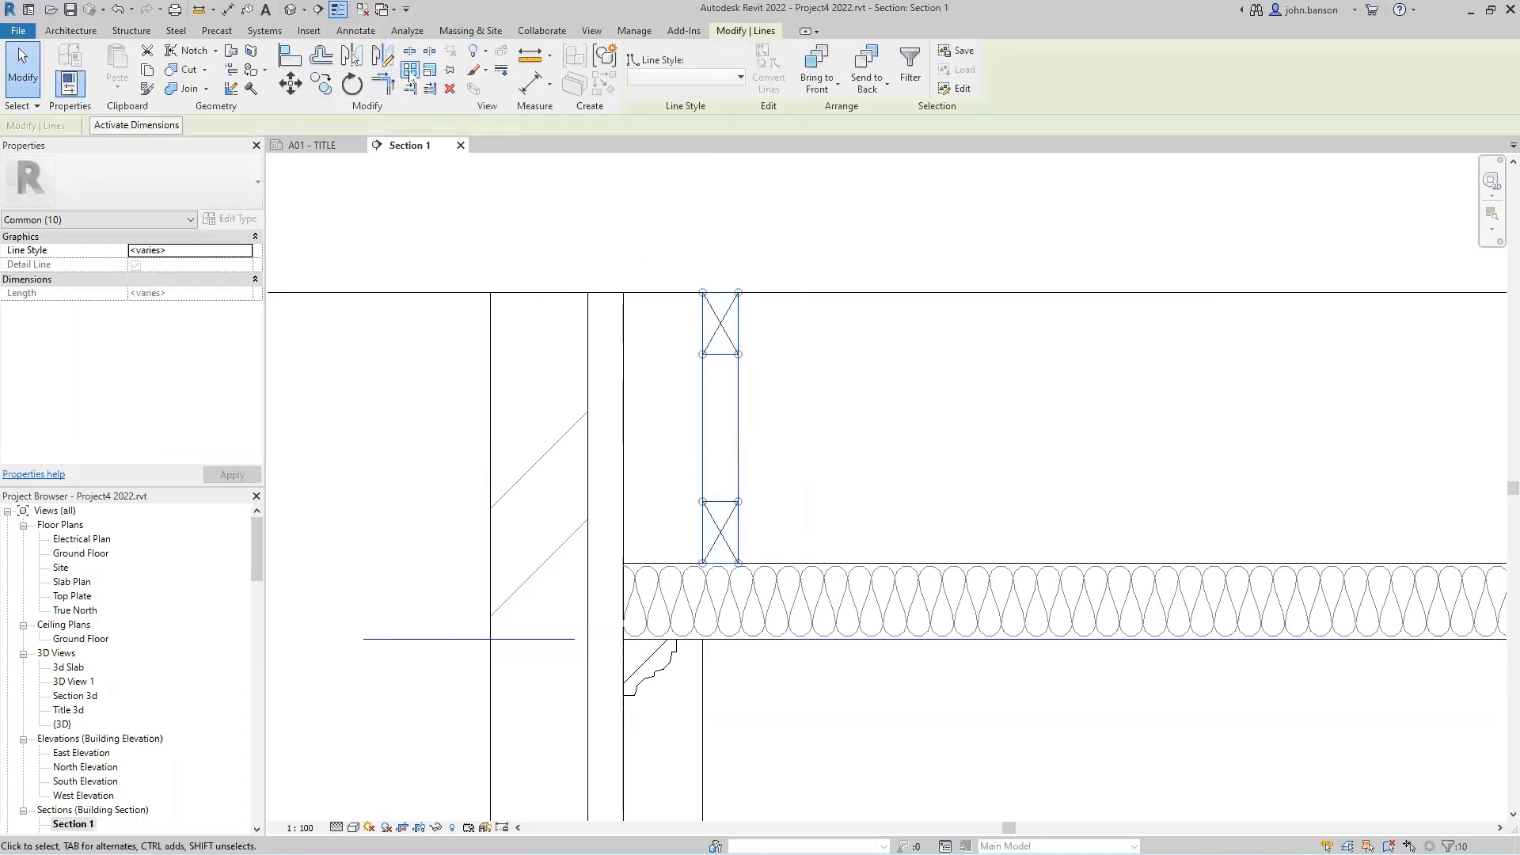
pyautogui.click(409, 71)
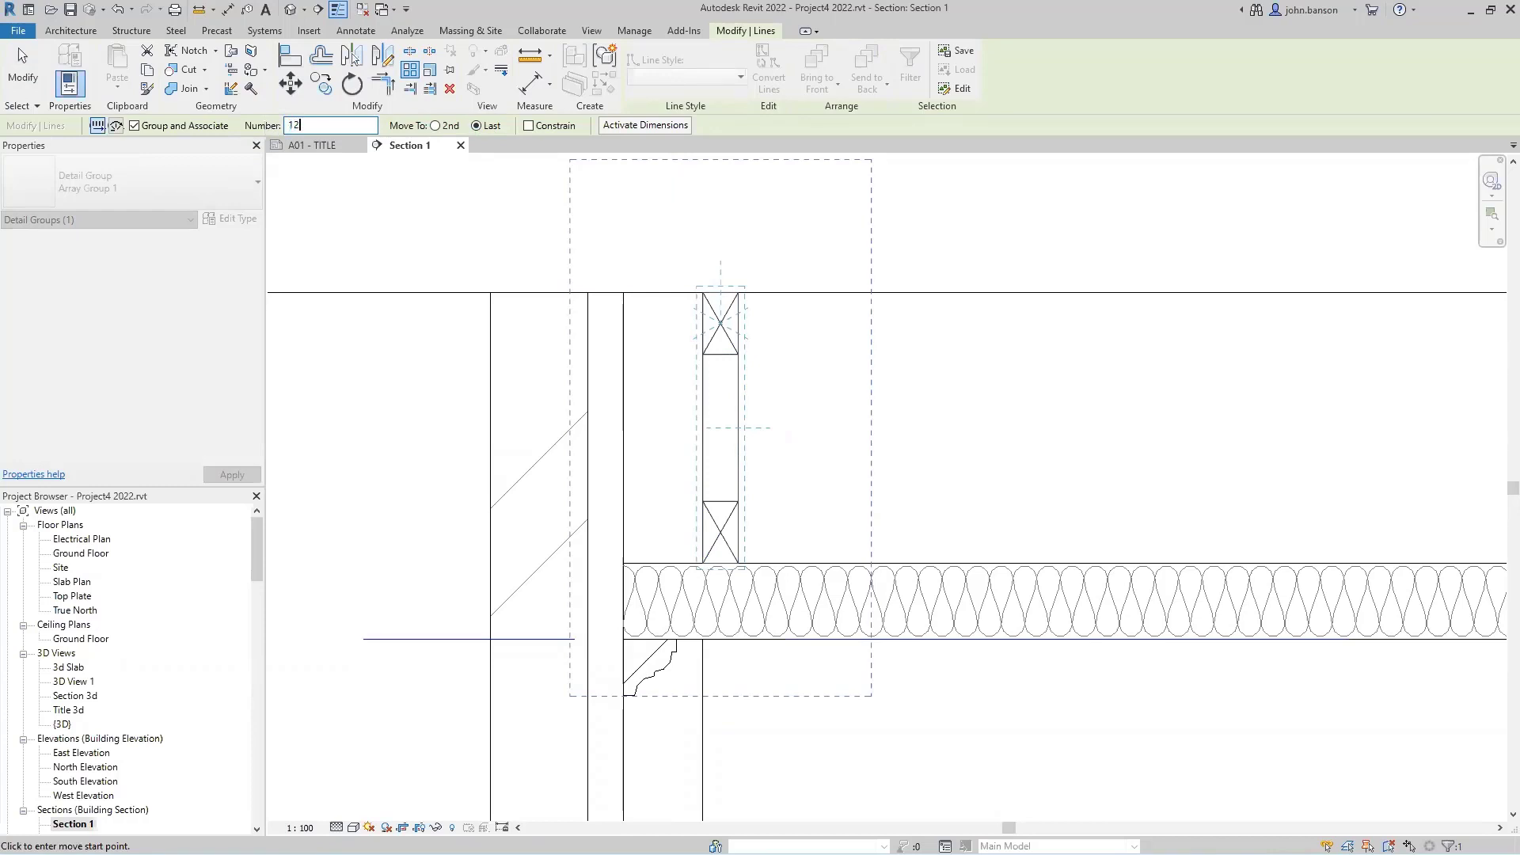
pyautogui.scroll(-2, 804, 376)
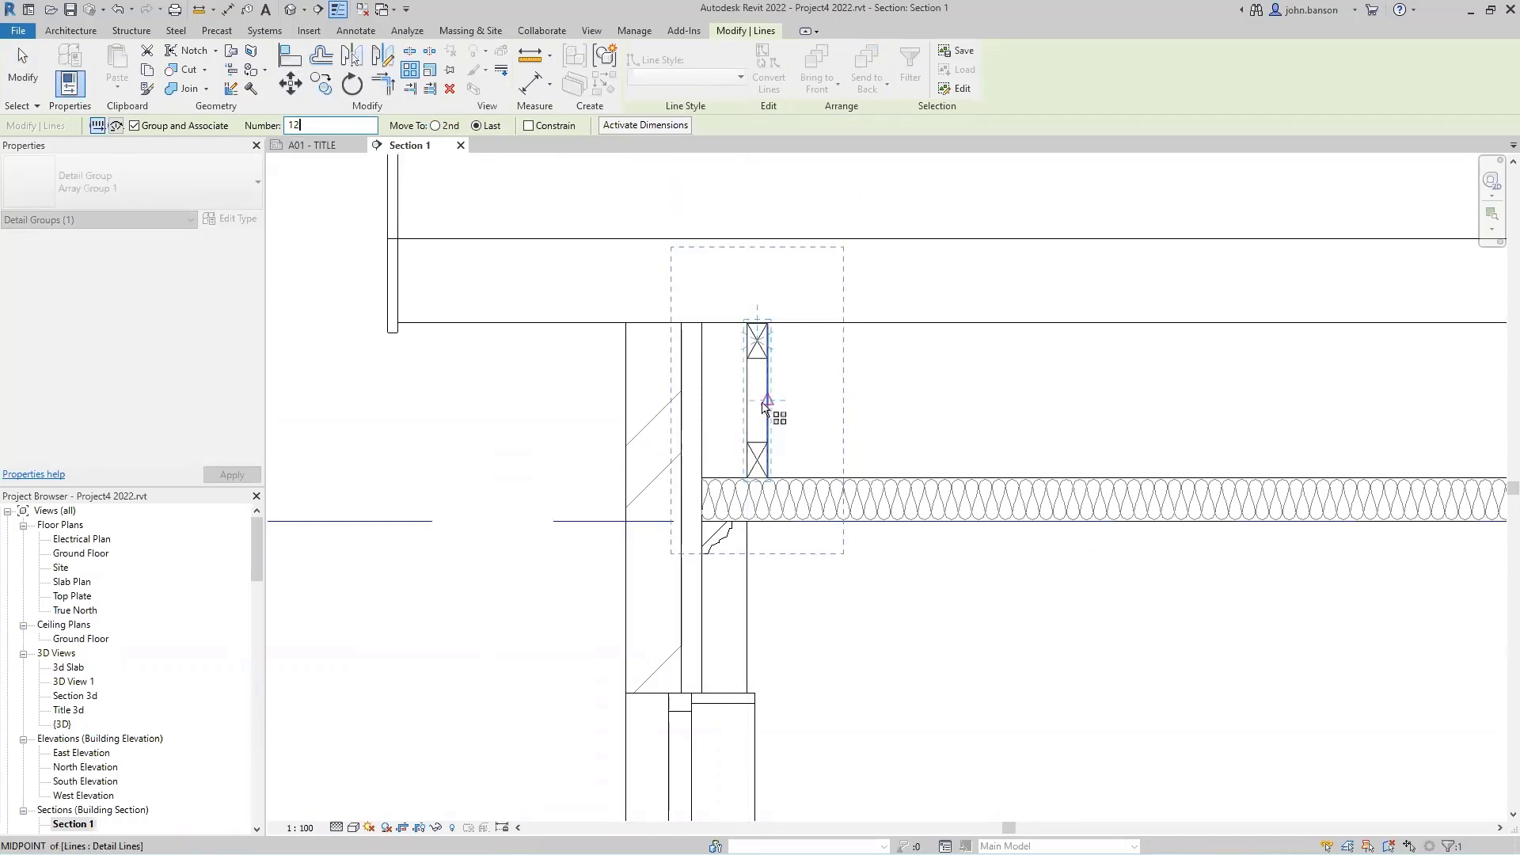
pyautogui.click(763, 402)
pyautogui.scroll(-3, 942, 412)
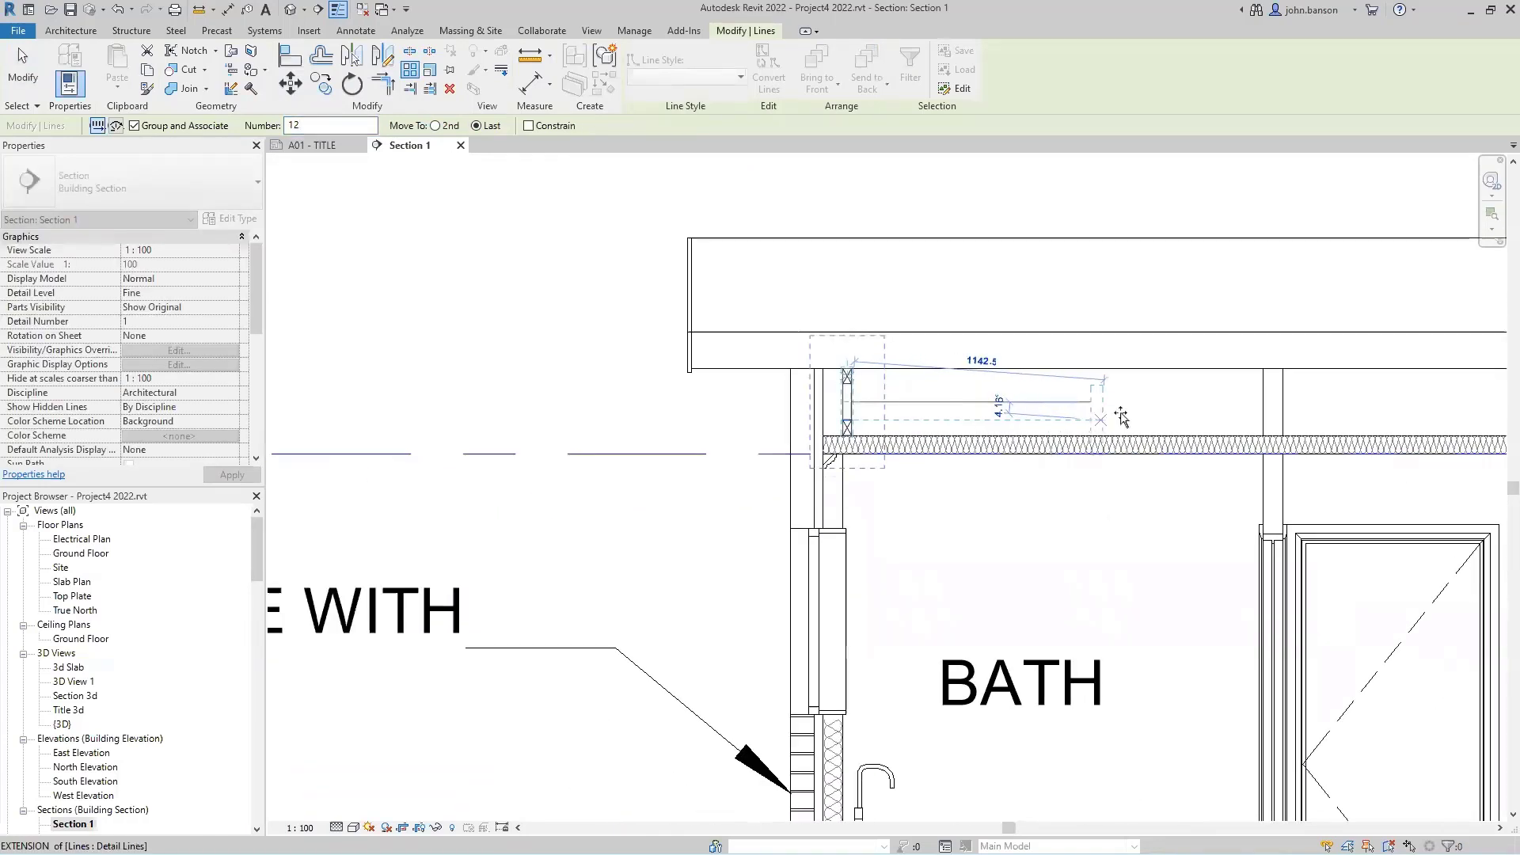
pyautogui.moveTo(1127, 418); pyautogui.dragTo(351, 369, button='middle')
pyautogui.moveTo(1391, 364); pyautogui.dragTo(1164, 373, button='middle')
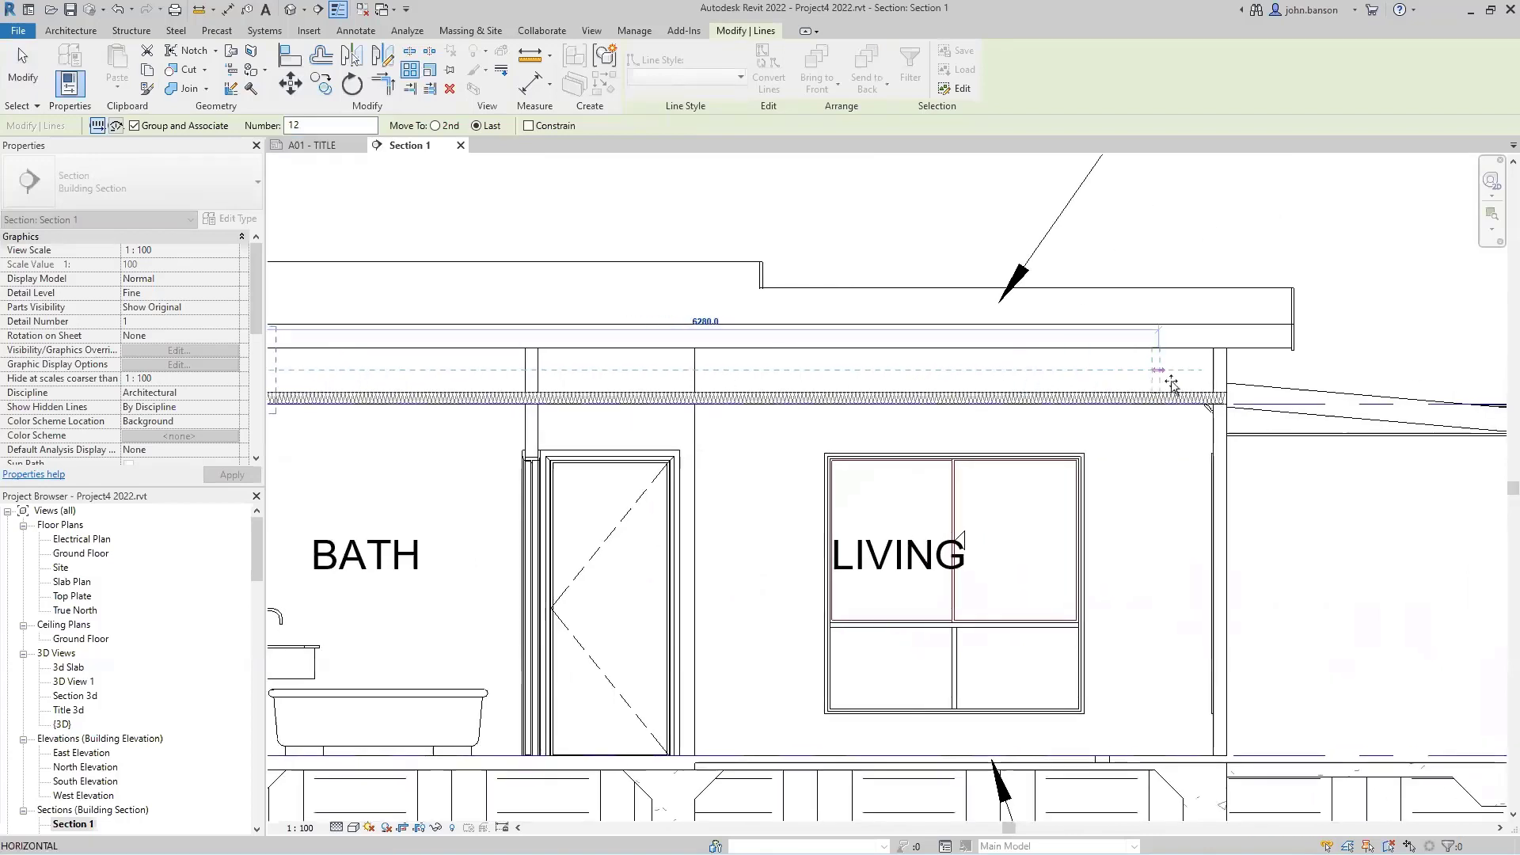
pyautogui.scroll(3, 1227, 372)
pyautogui.click(1204, 368)
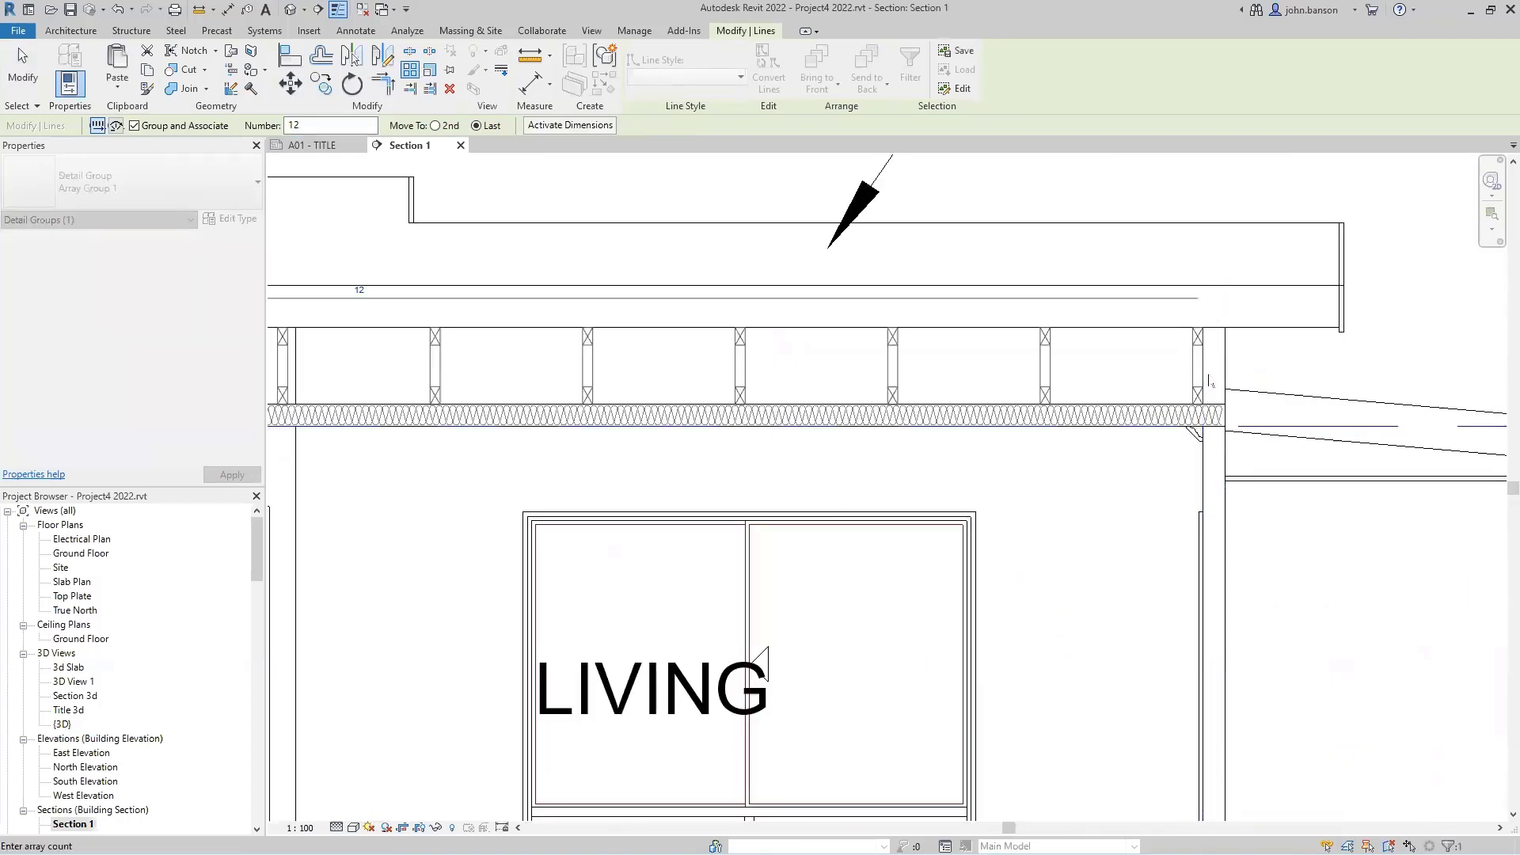
# Try 11 and 13 as the item count of the roof truss array.
pyautogui.click(1113, 500)
pyautogui.scroll(-2, 1114, 500)
pyautogui.moveTo(463, 499)
pyautogui.mouseDown(button='middle')
pyautogui.moveTo(826, 495)
pyautogui.moveTo(588, 507)
pyautogui.mouseUp(button='middle')
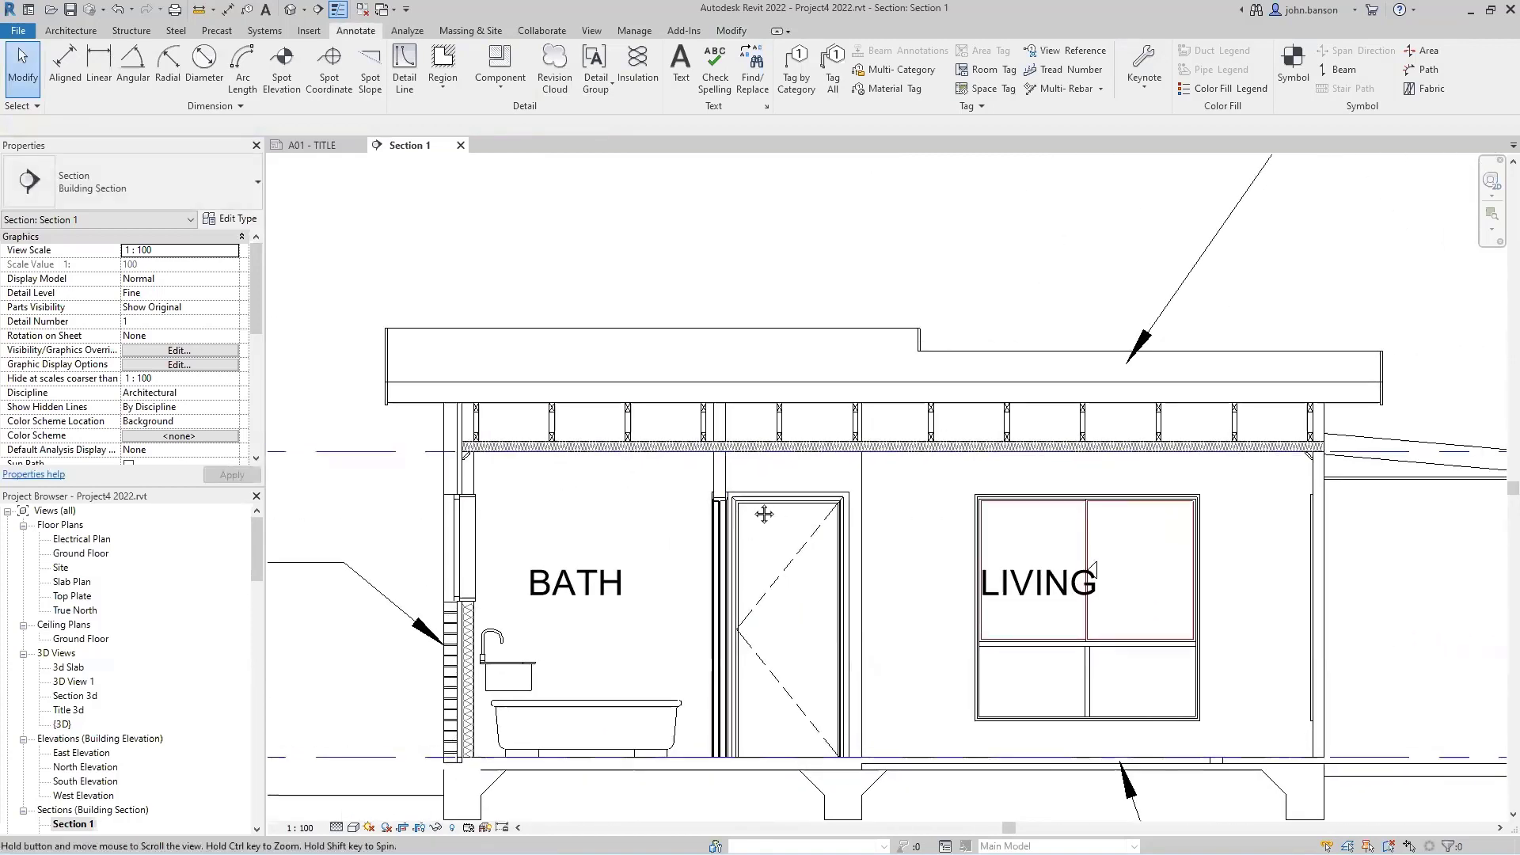
pyautogui.scroll(3, 1109, 456)
pyautogui.click(867, 420)
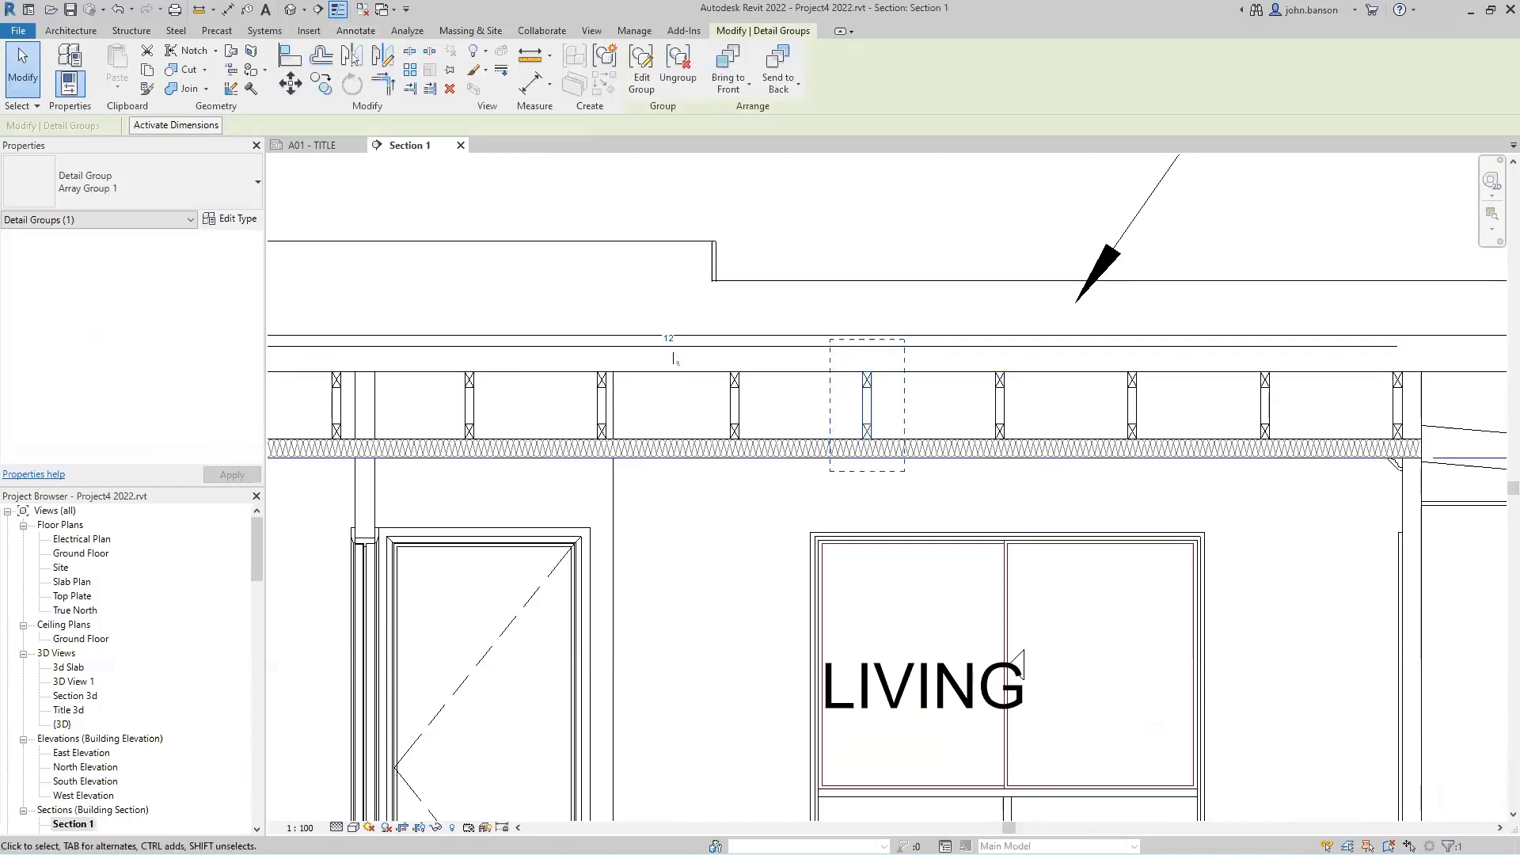
pyautogui.click(670, 338)
pyautogui.write('11')
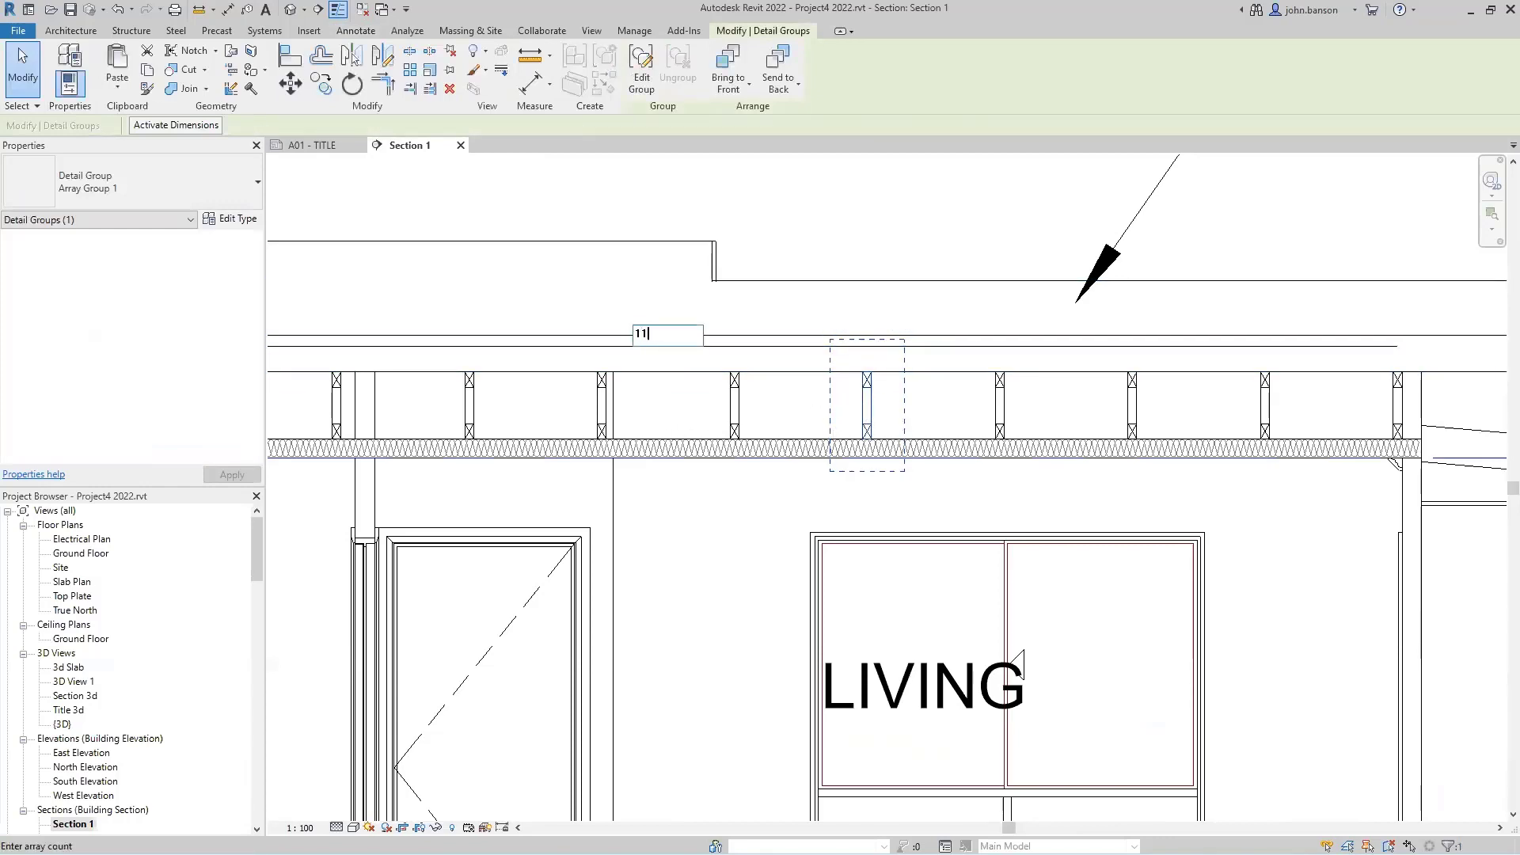
pyautogui.press('Return')
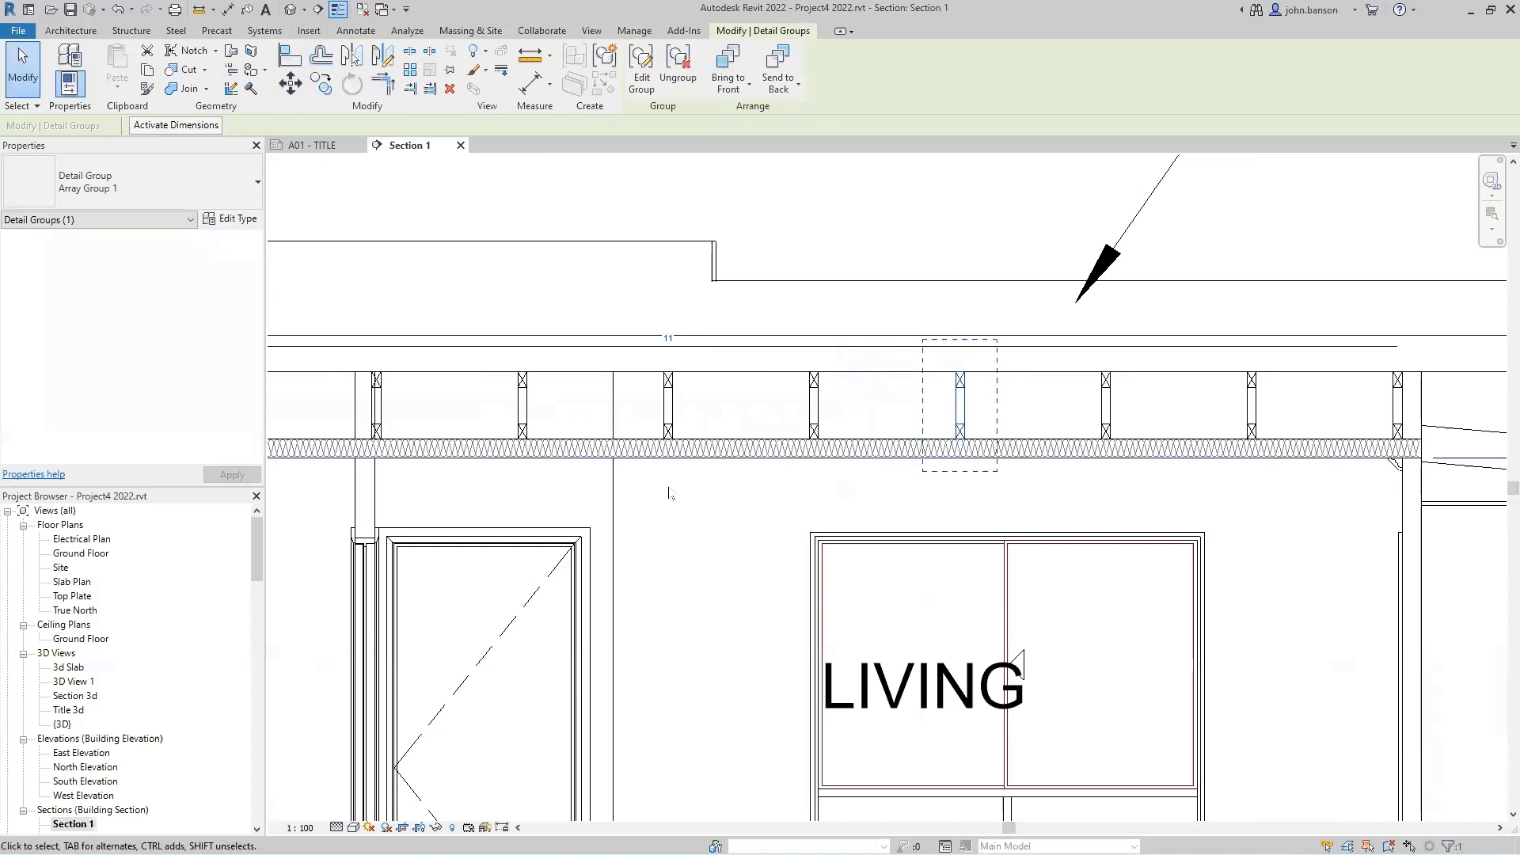
pyautogui.click(669, 337)
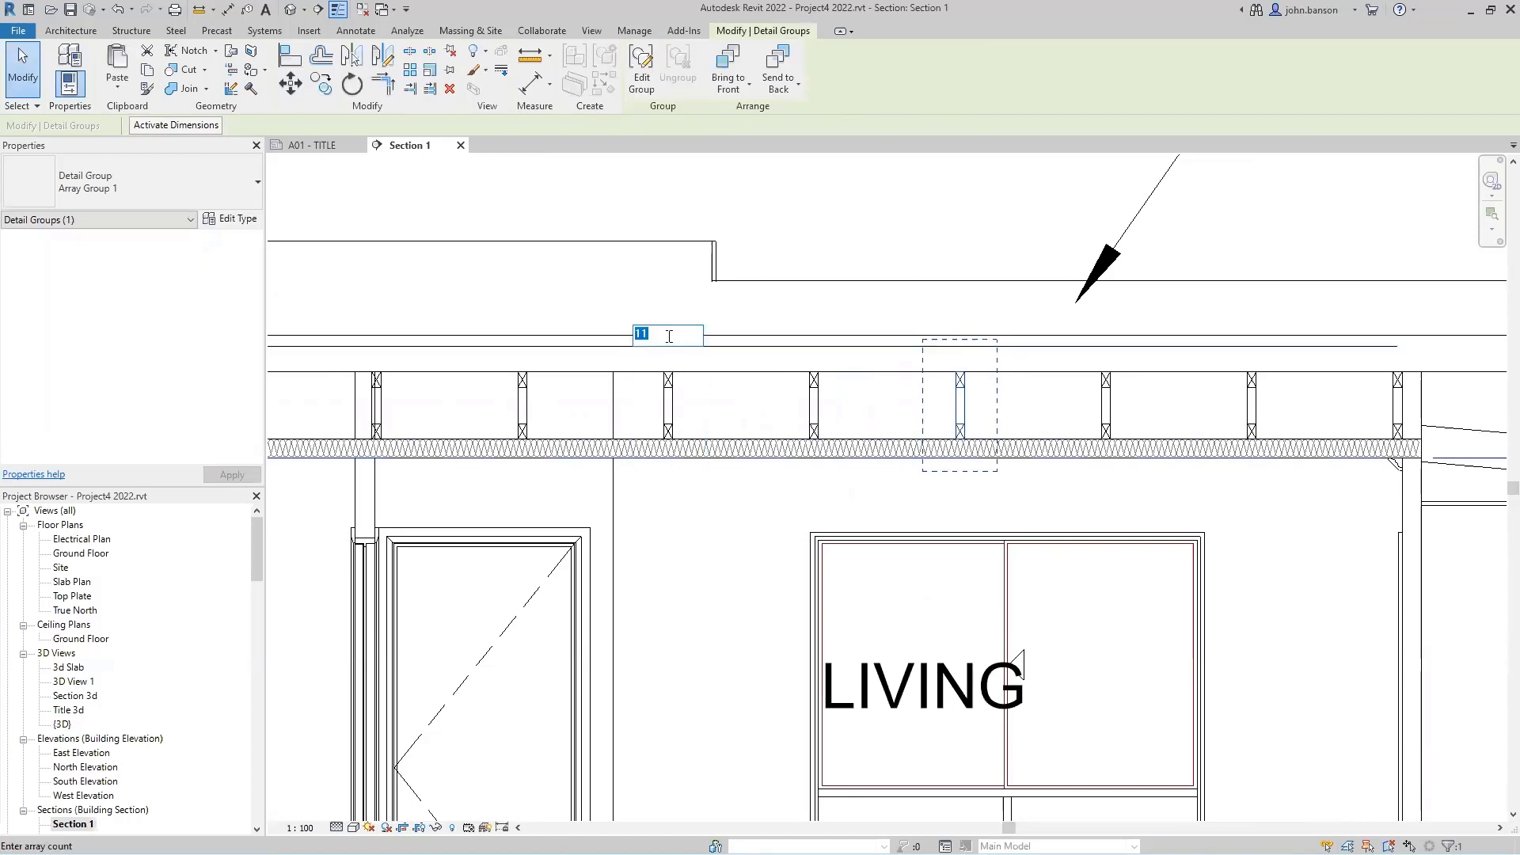
pyautogui.write('13')
pyautogui.press('Return')
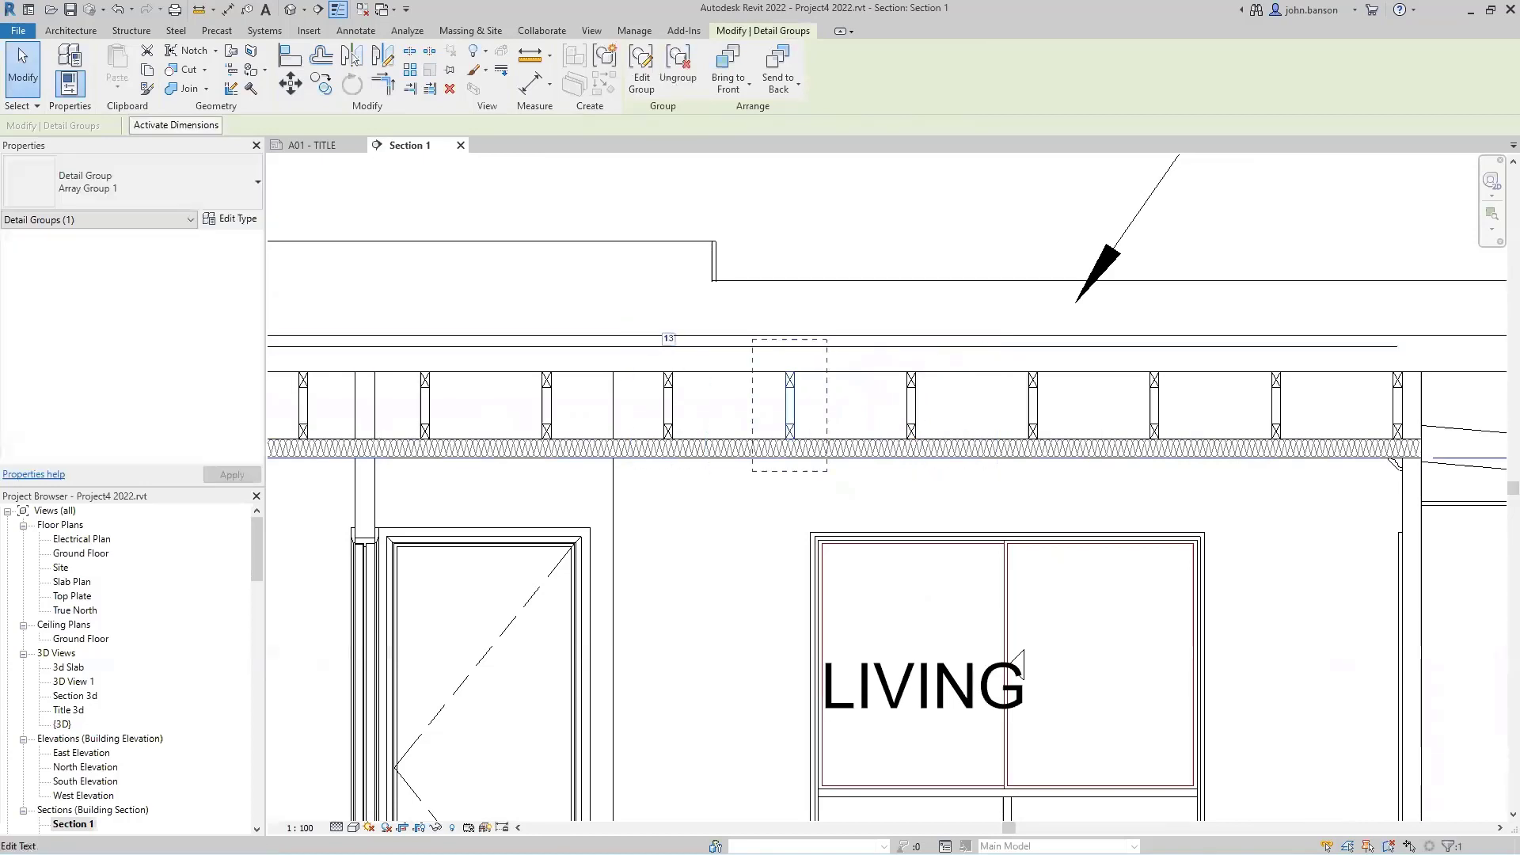
# Set the item count of the roof truss array to 10.
pyautogui.click(670, 338)
pyautogui.write('7')
pyautogui.press('Return')
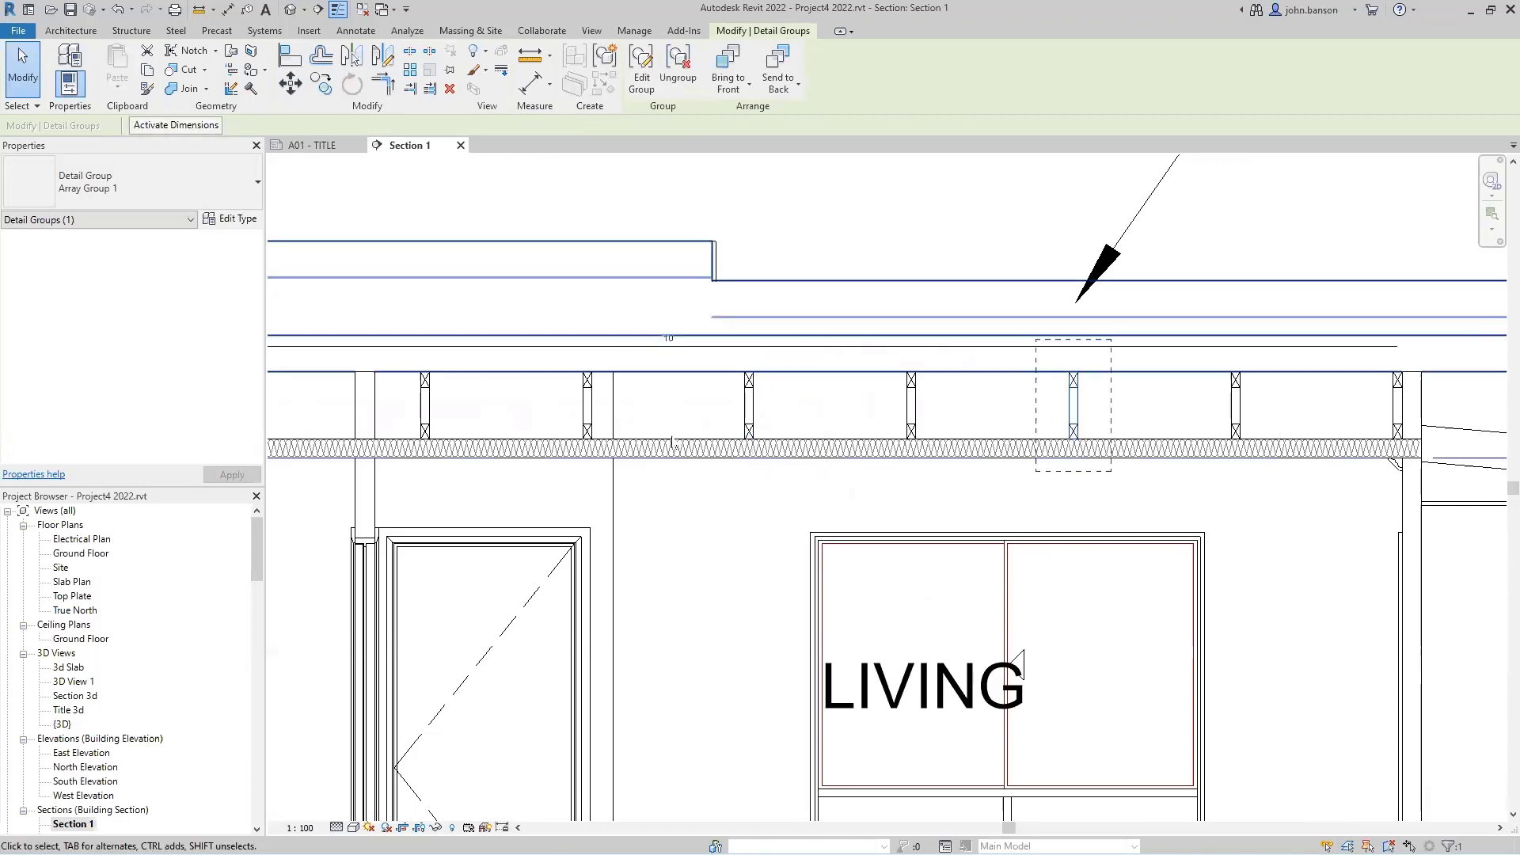
pyautogui.click(700, 517)
pyautogui.scroll(-5, 700, 516)
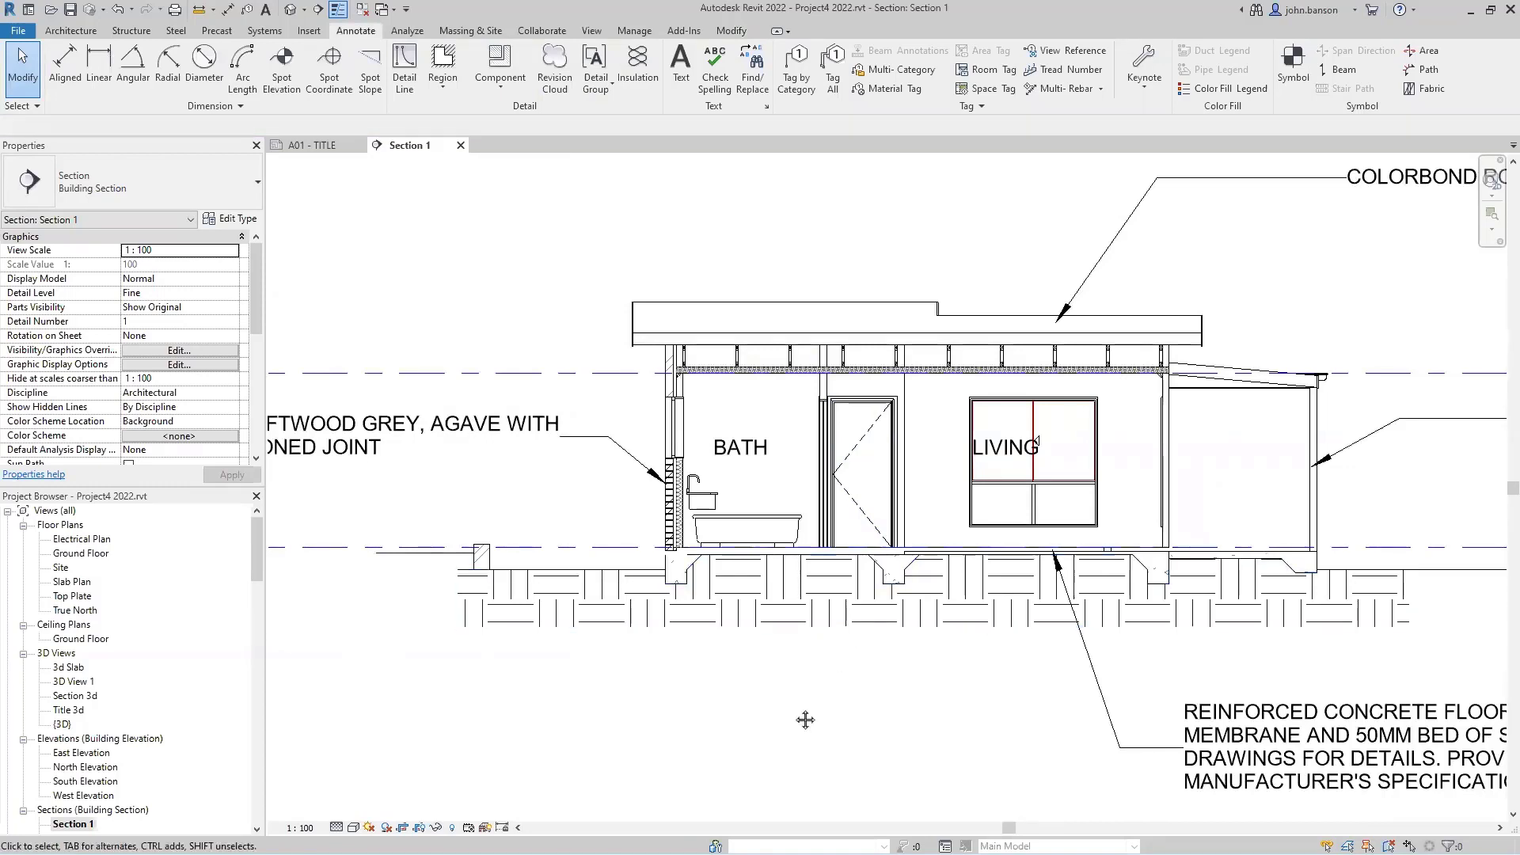
pyautogui.moveTo(805, 720); pyautogui.dragTo(766, 669, button='middle')
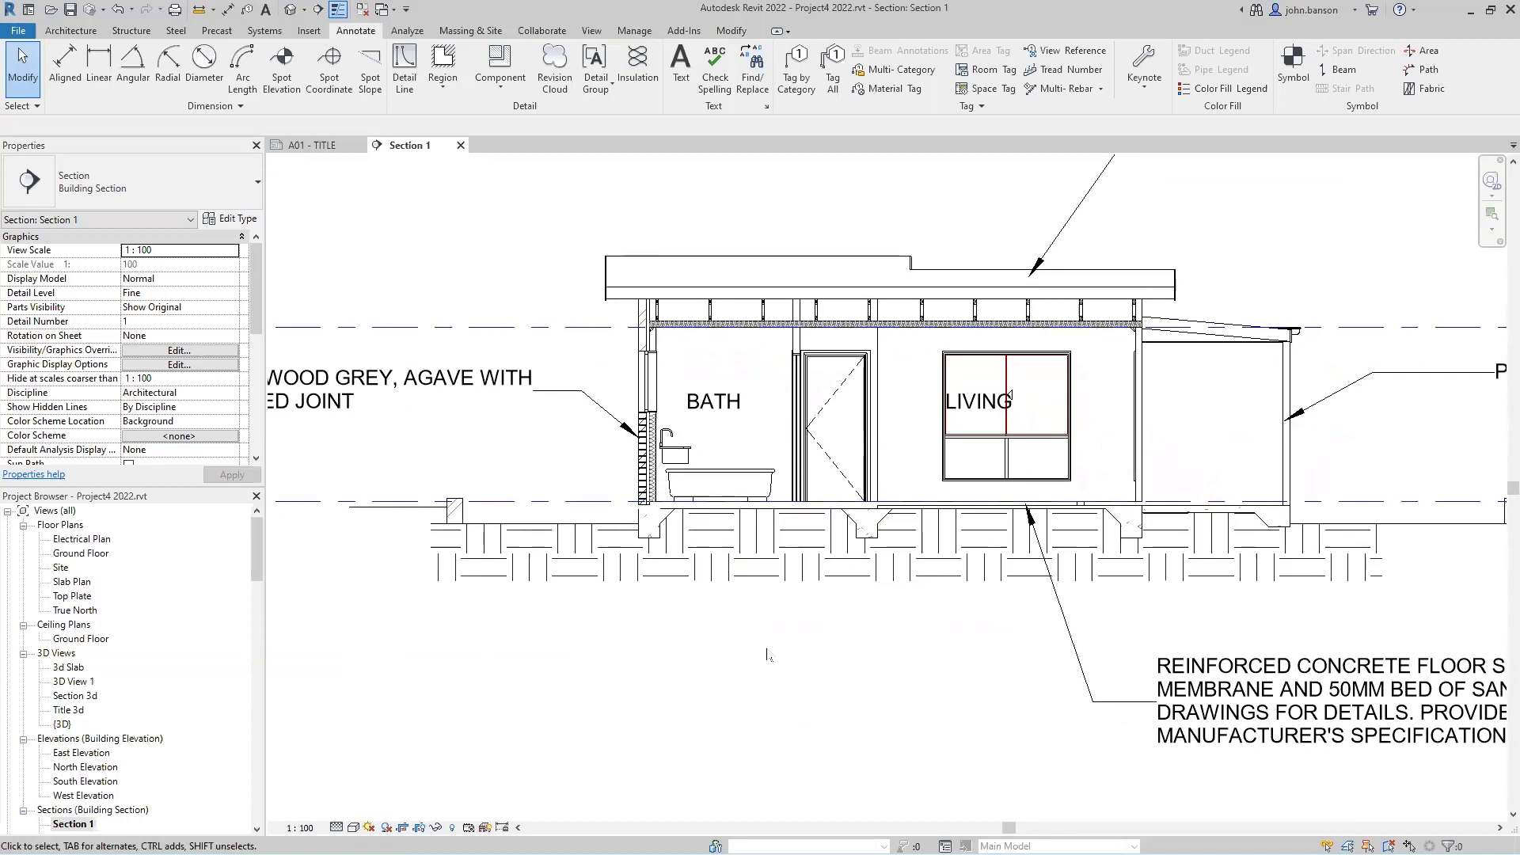
pyautogui.scroll(-4, 832, 634)
pyautogui.scroll(1, 911, 608)
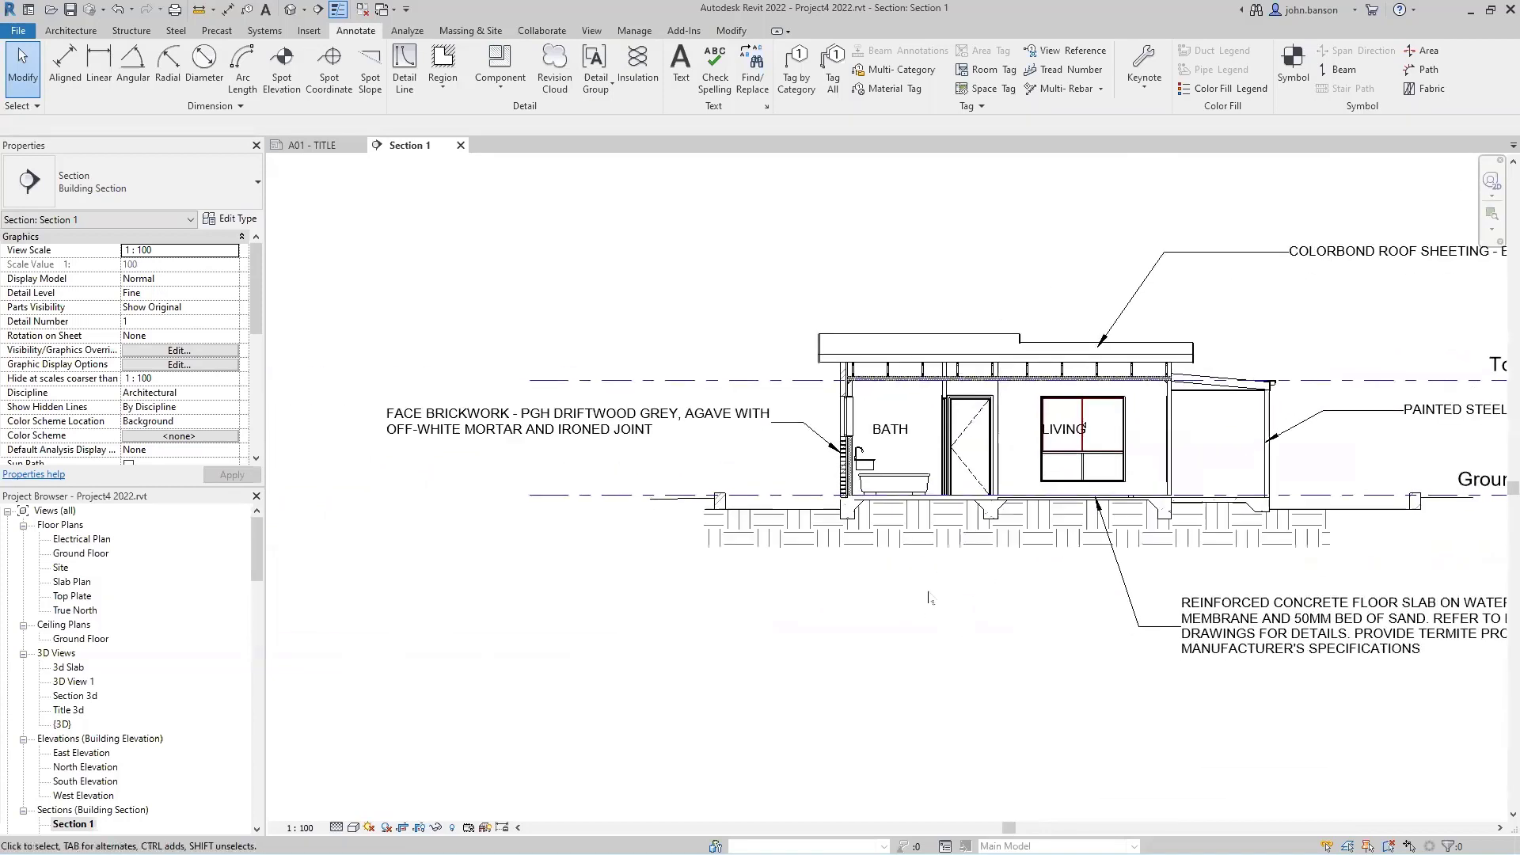
pyautogui.scroll(-1, 922, 600)
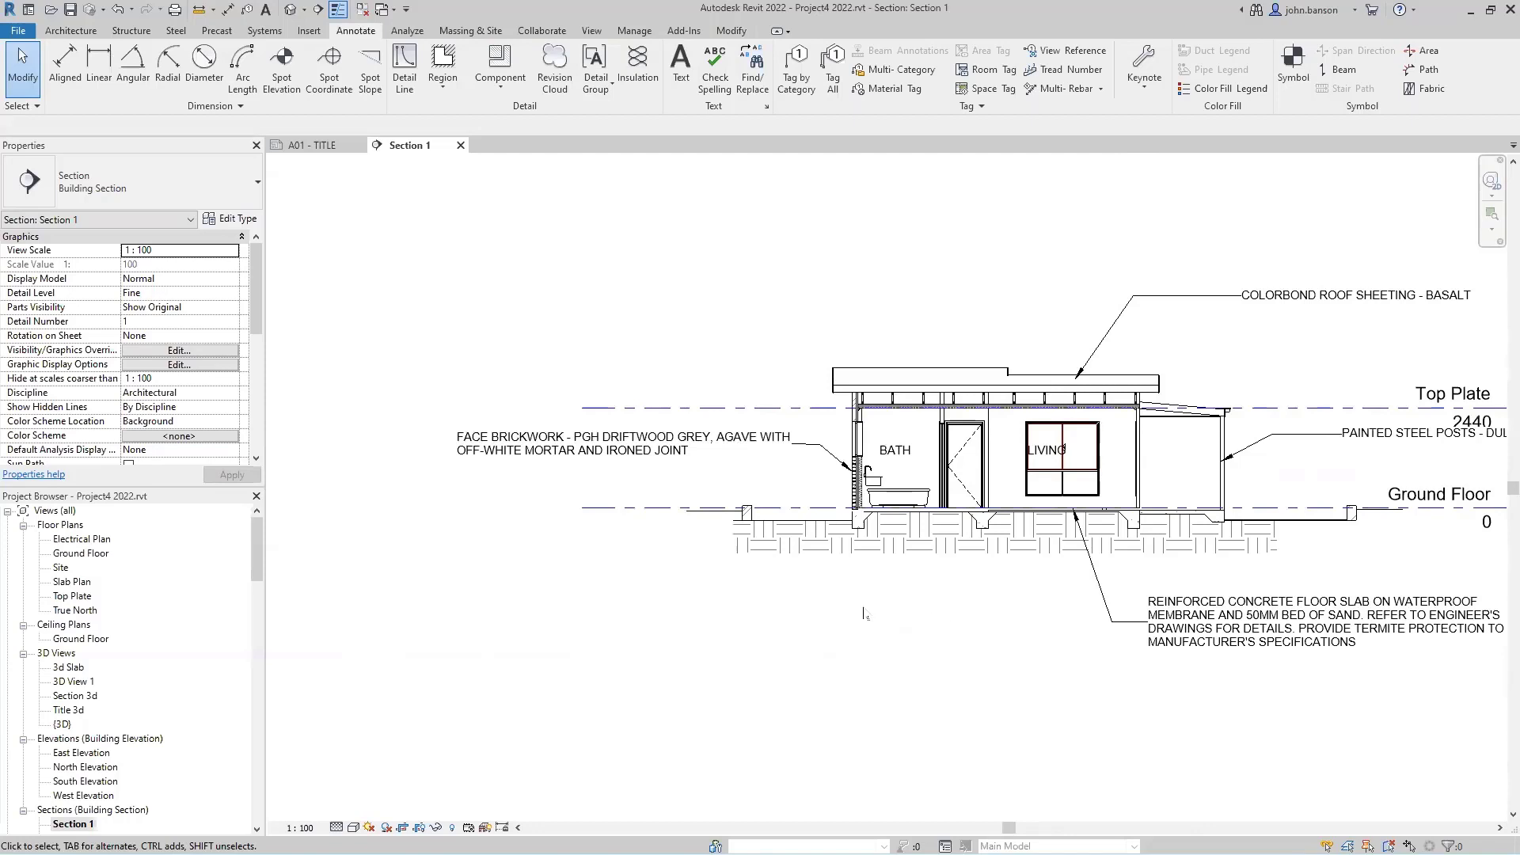
pyautogui.moveTo(869, 618); pyautogui.dragTo(760, 617, button='middle')
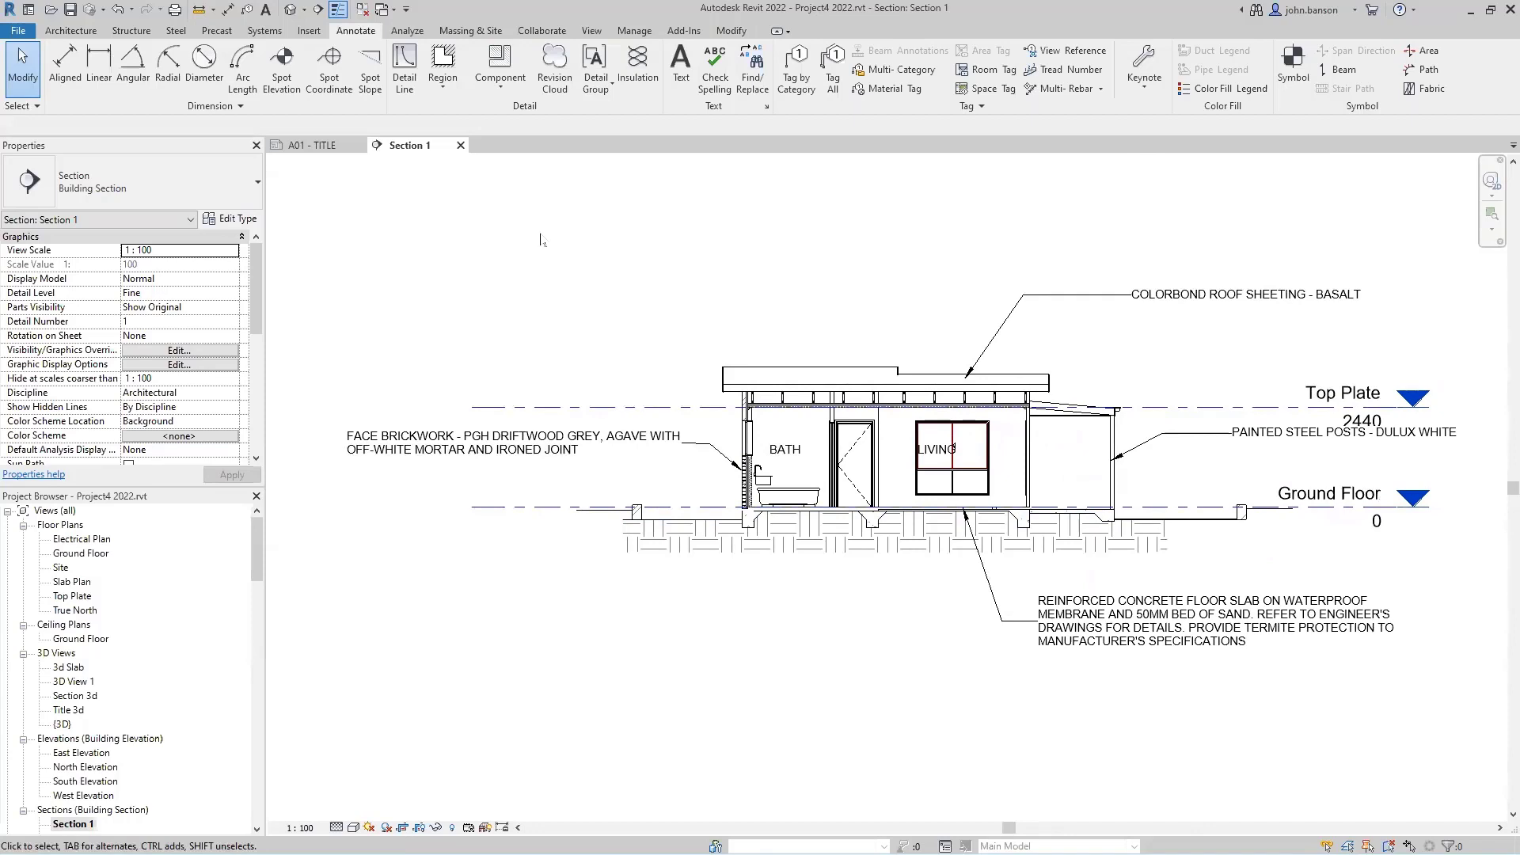
# Create a new legend view named Wall Legend at a scale of 1:20.
pyautogui.click(592, 30)
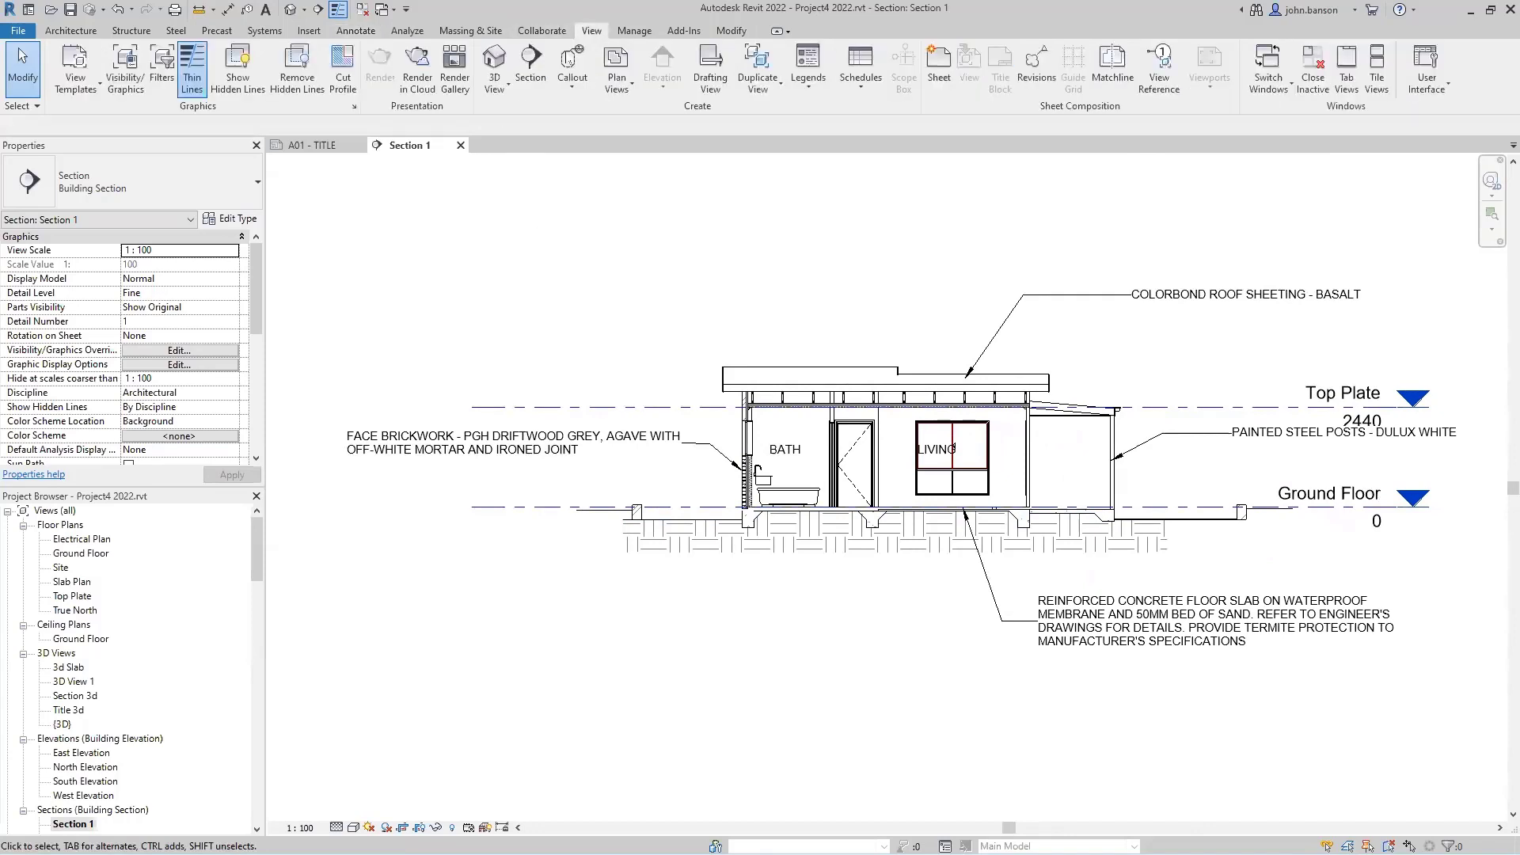
pyautogui.click(813, 85)
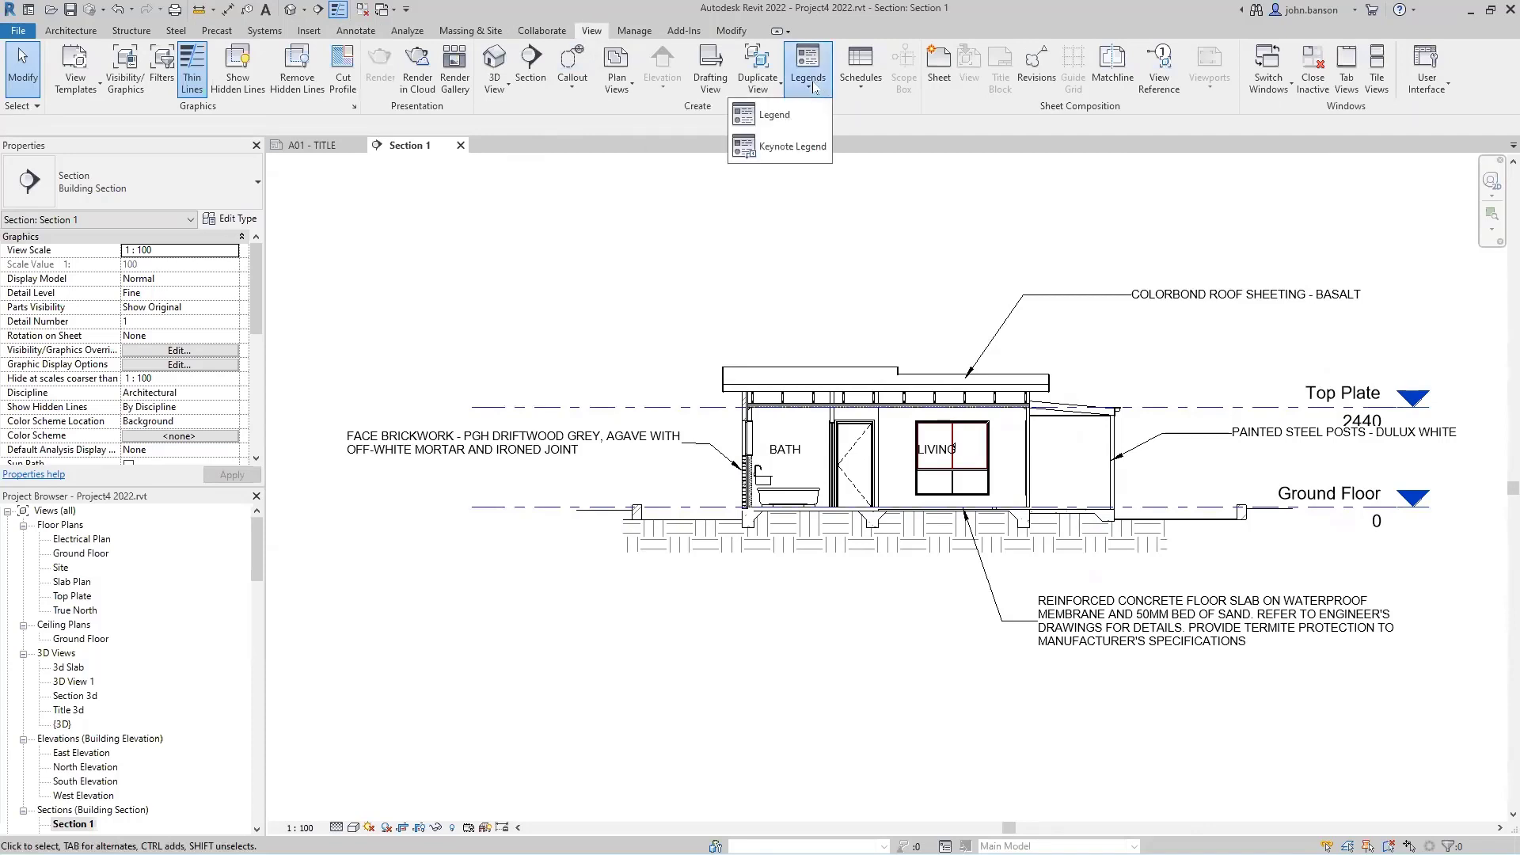
pyautogui.click(780, 115)
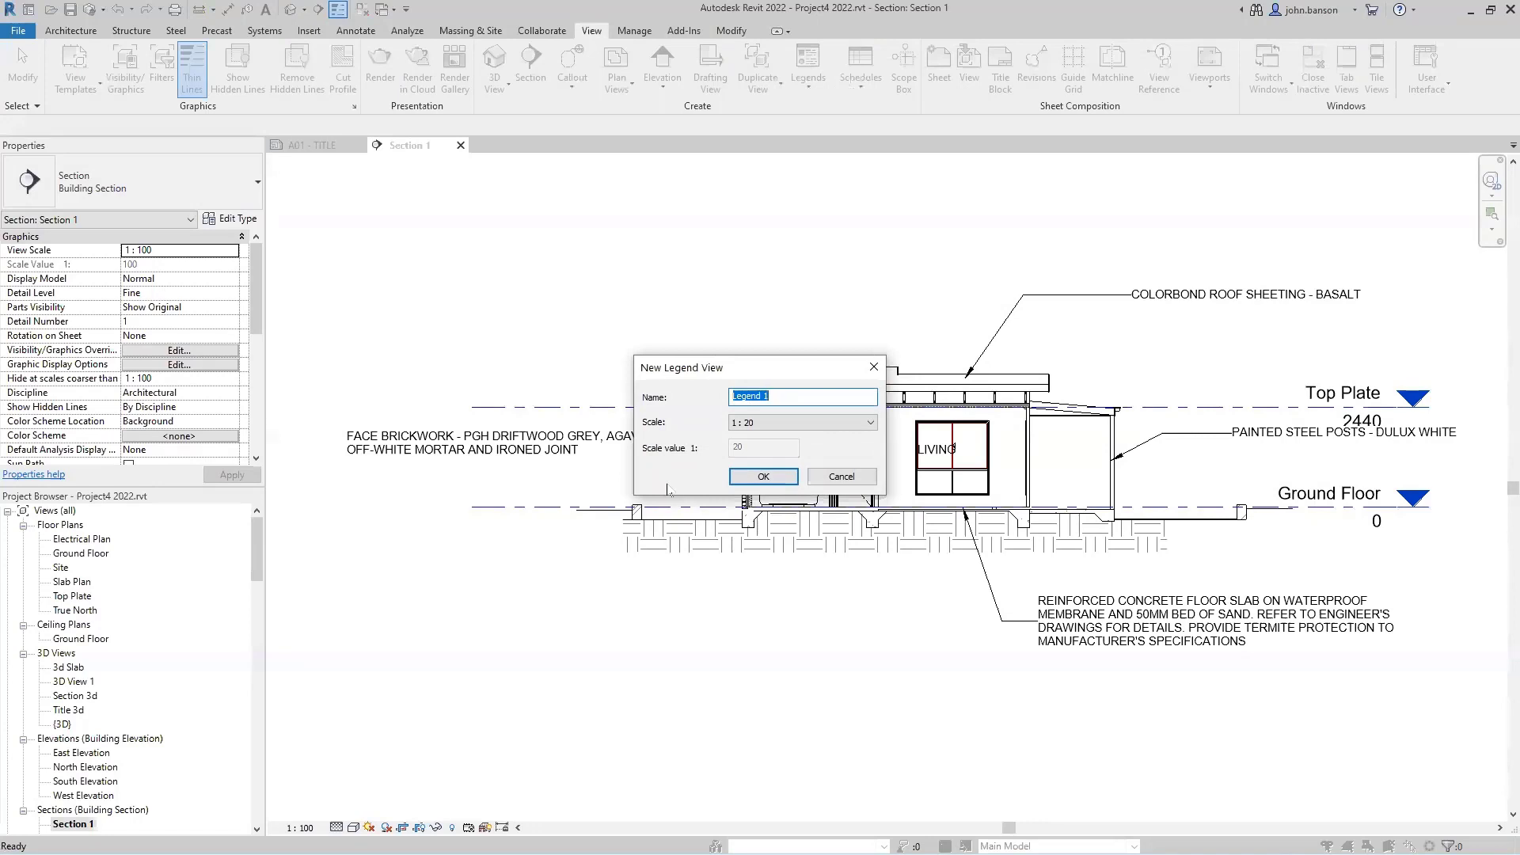
pyautogui.press('Right')
pyautogui.write('Wall')
pyautogui.click(764, 477)
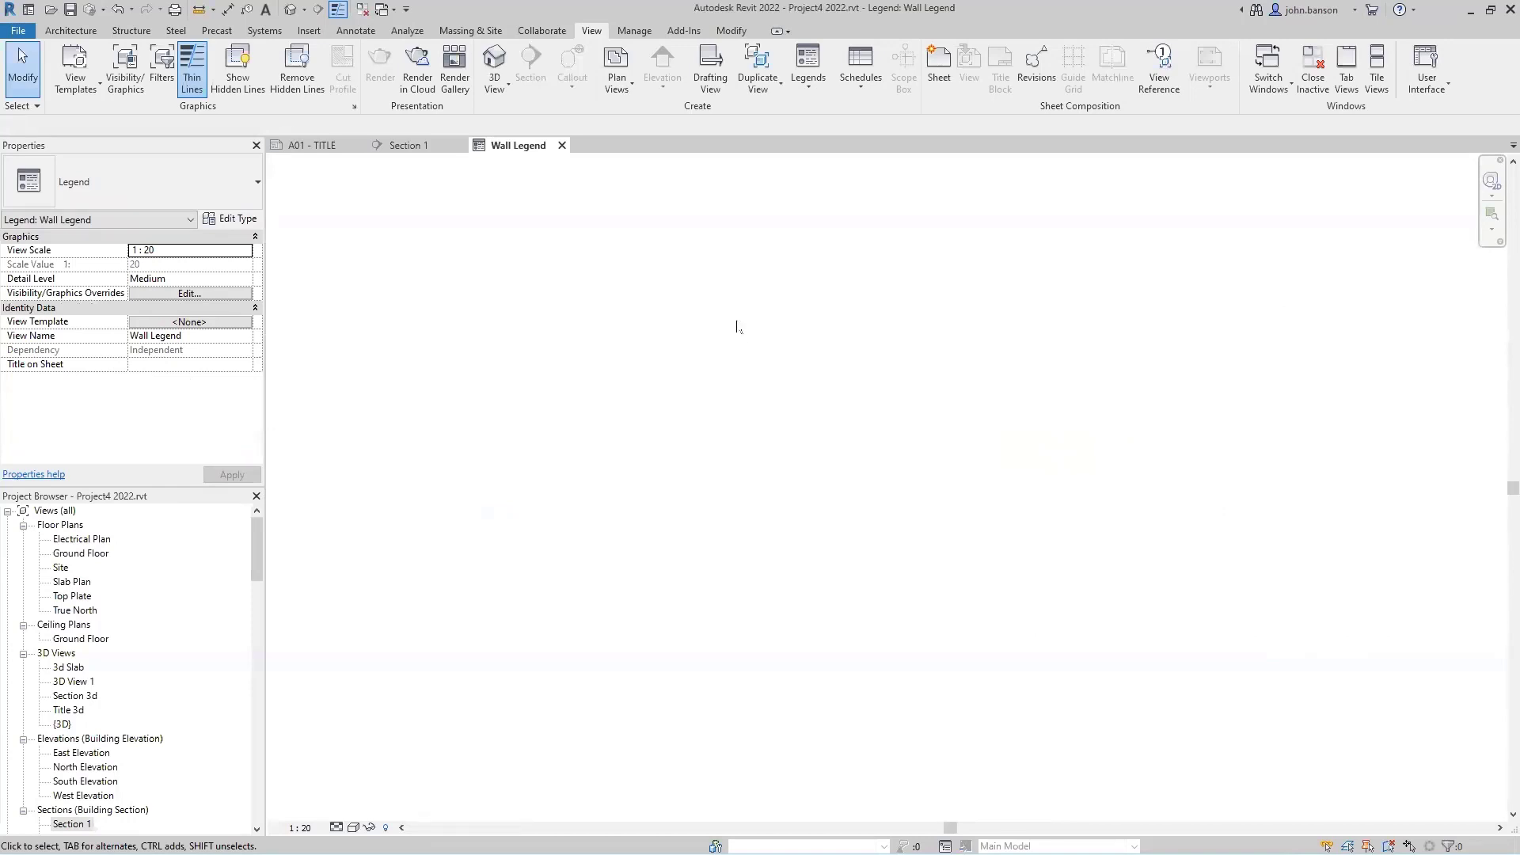
# Place a floor plan legend component of the basic wall Brick veneer - 250 timber in the Wall Legend.
pyautogui.click(356, 34)
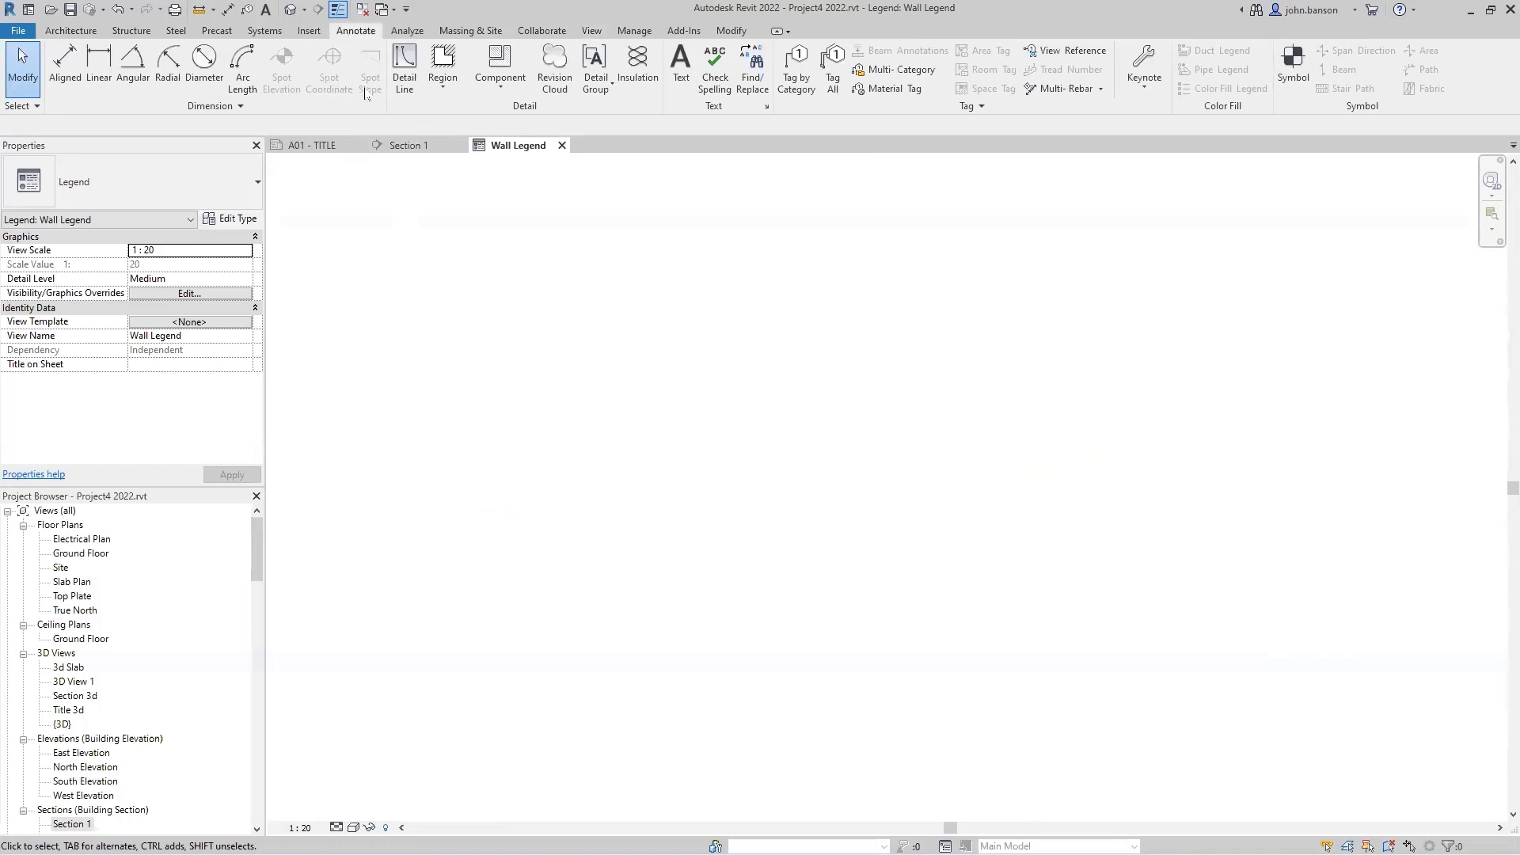
pyautogui.click(508, 92)
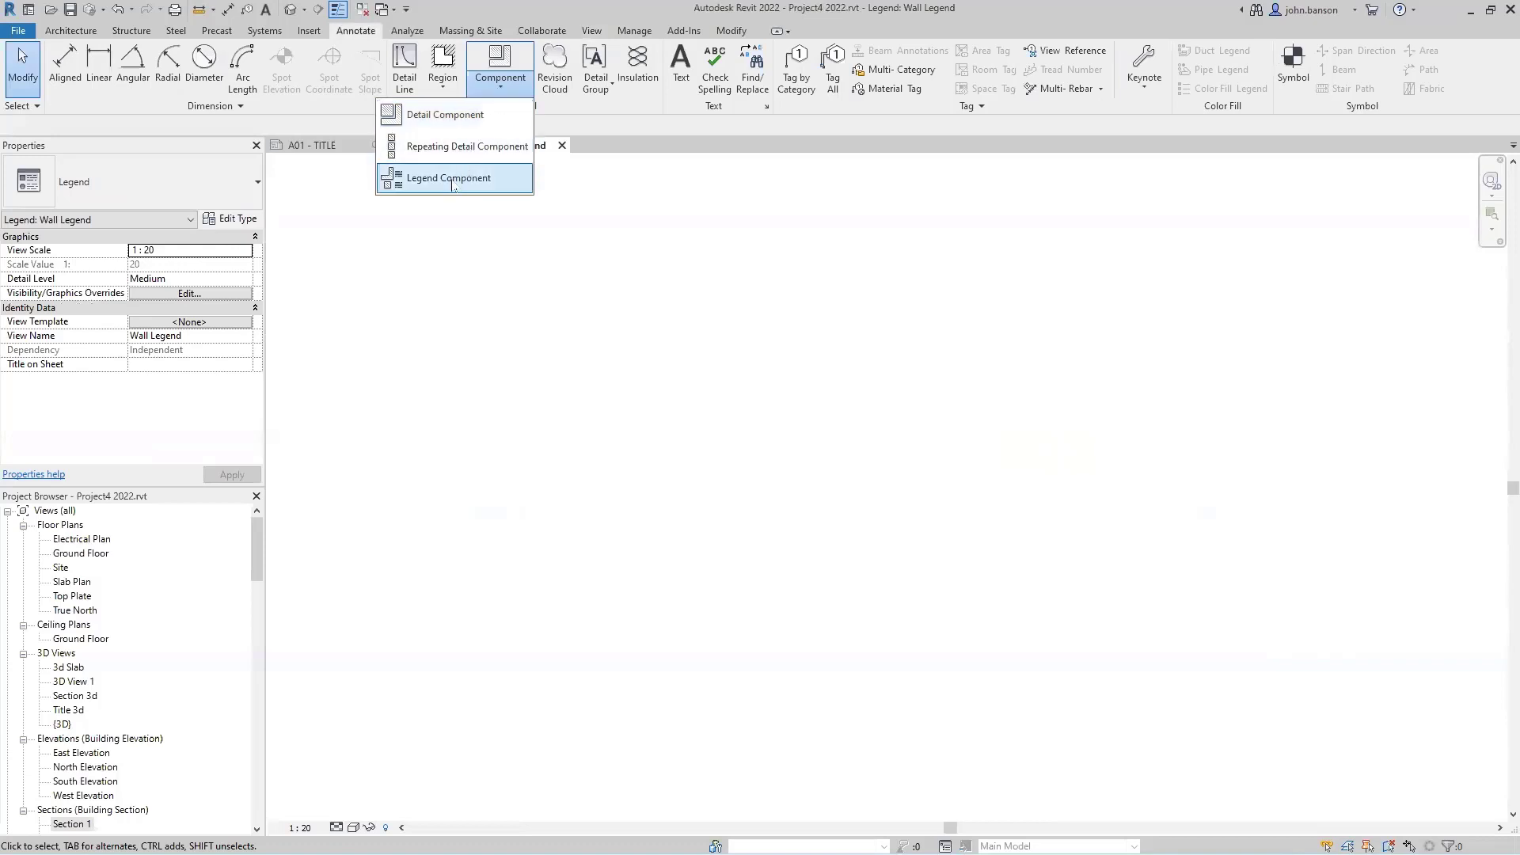
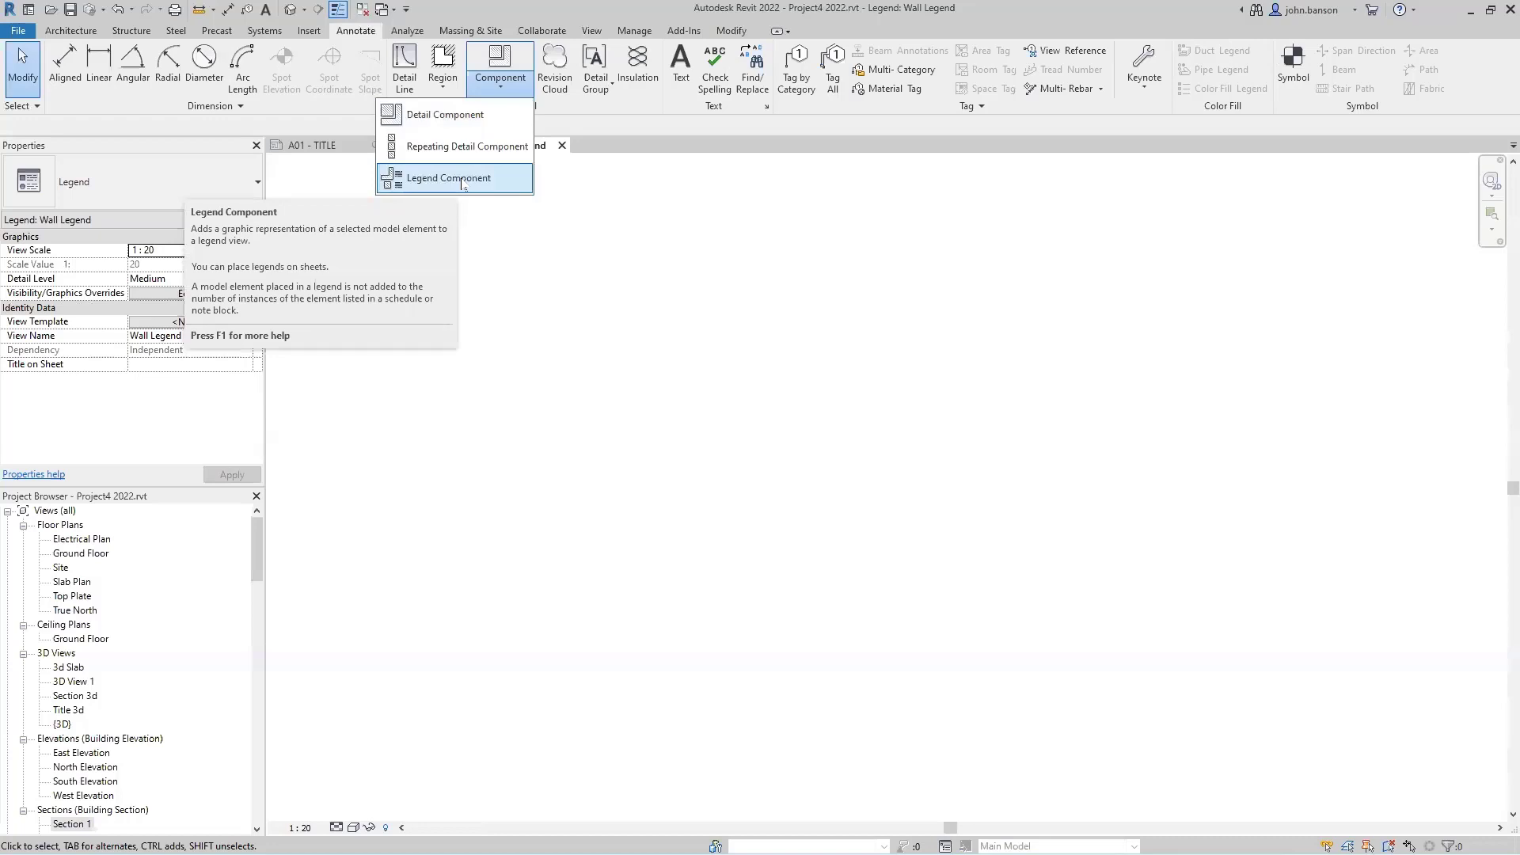
pyautogui.click(463, 184)
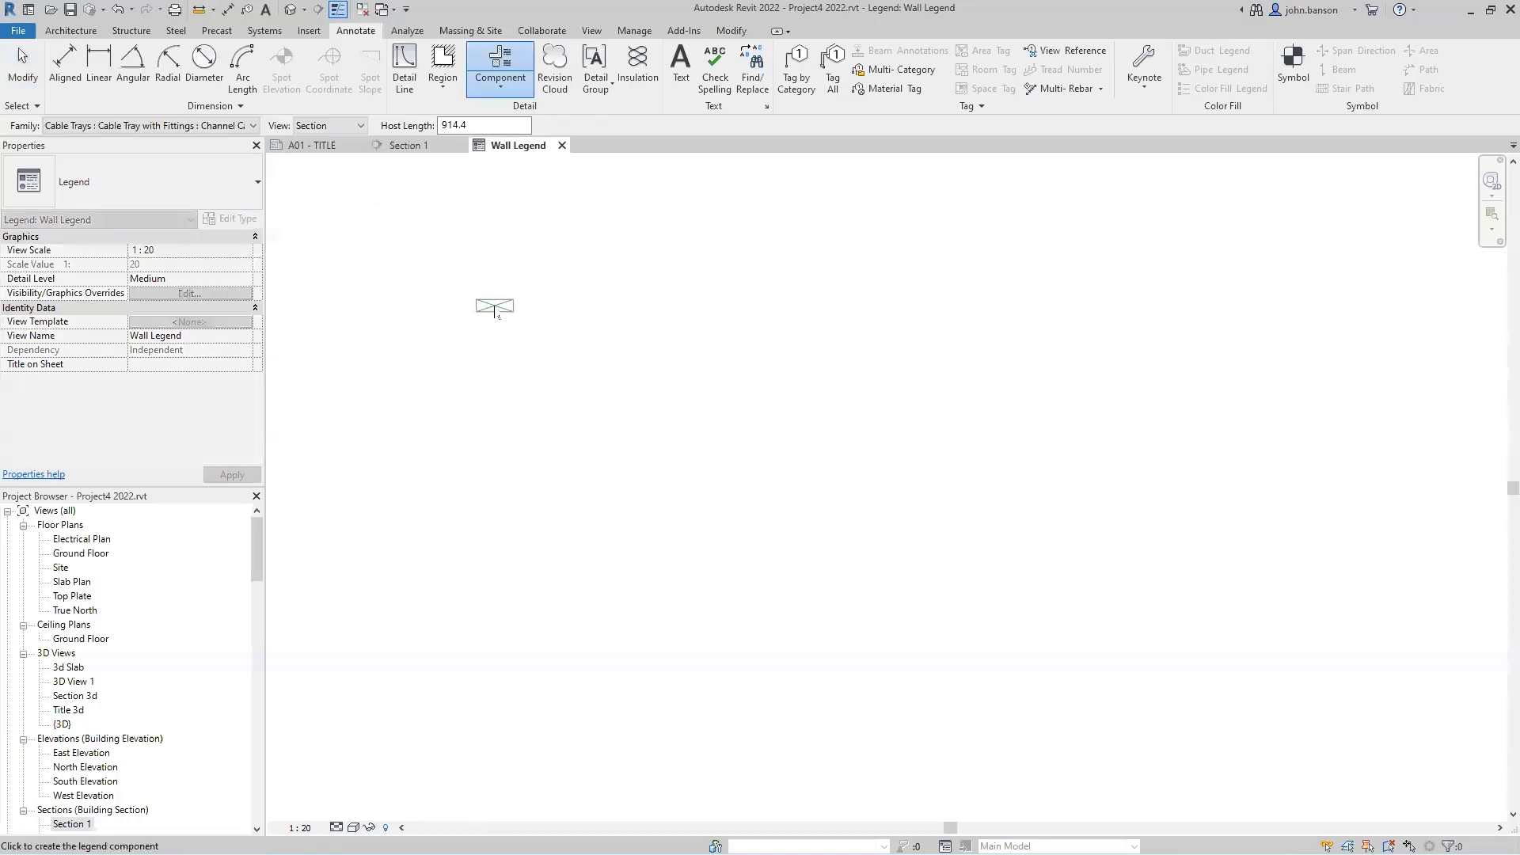
pyautogui.click(253, 127)
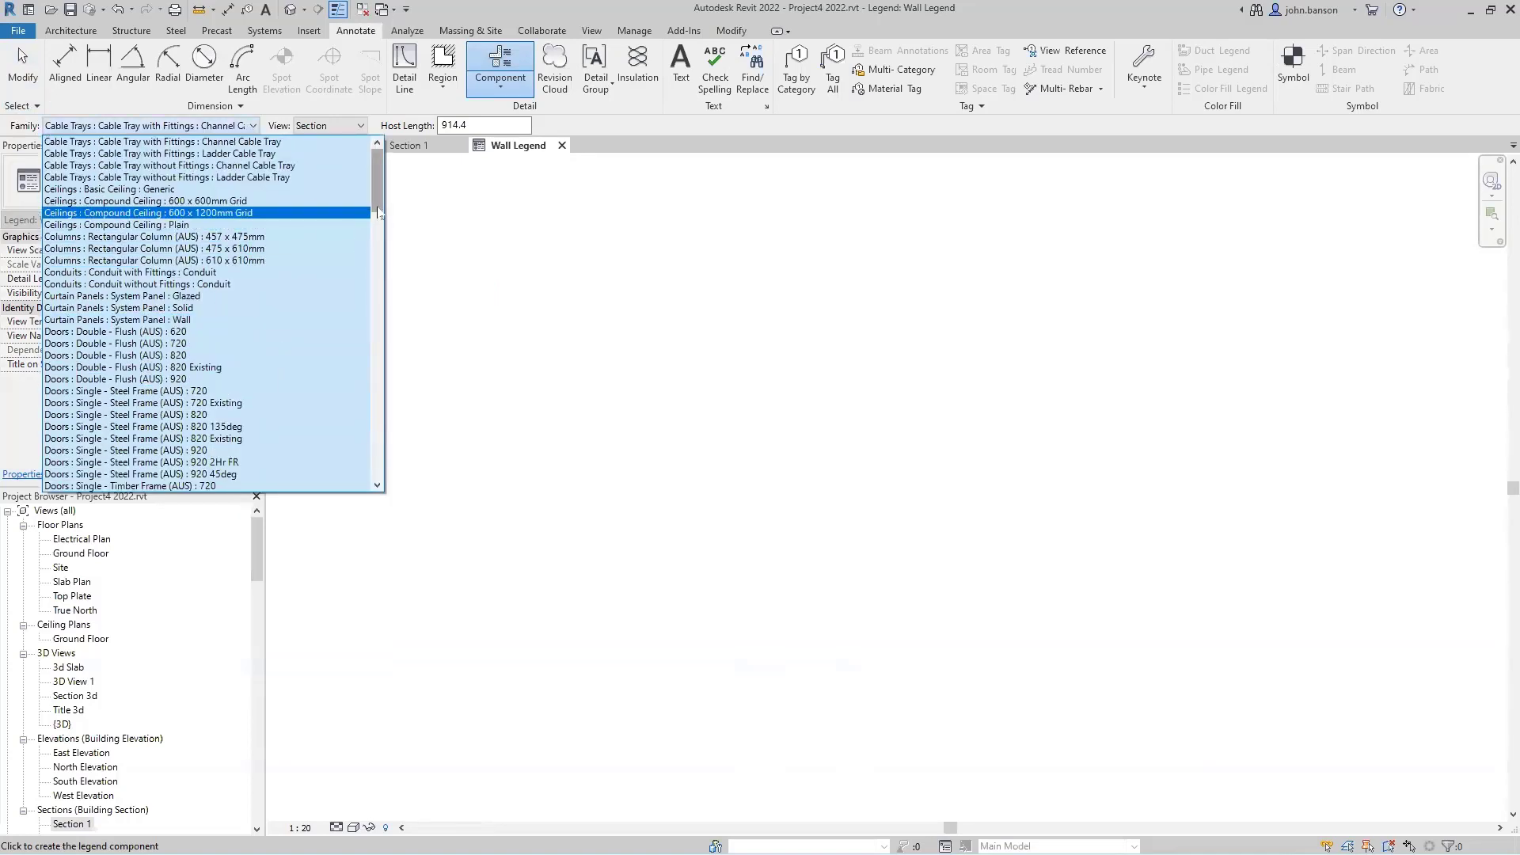
pyautogui.moveTo(378, 213); pyautogui.dragTo(377, 478)
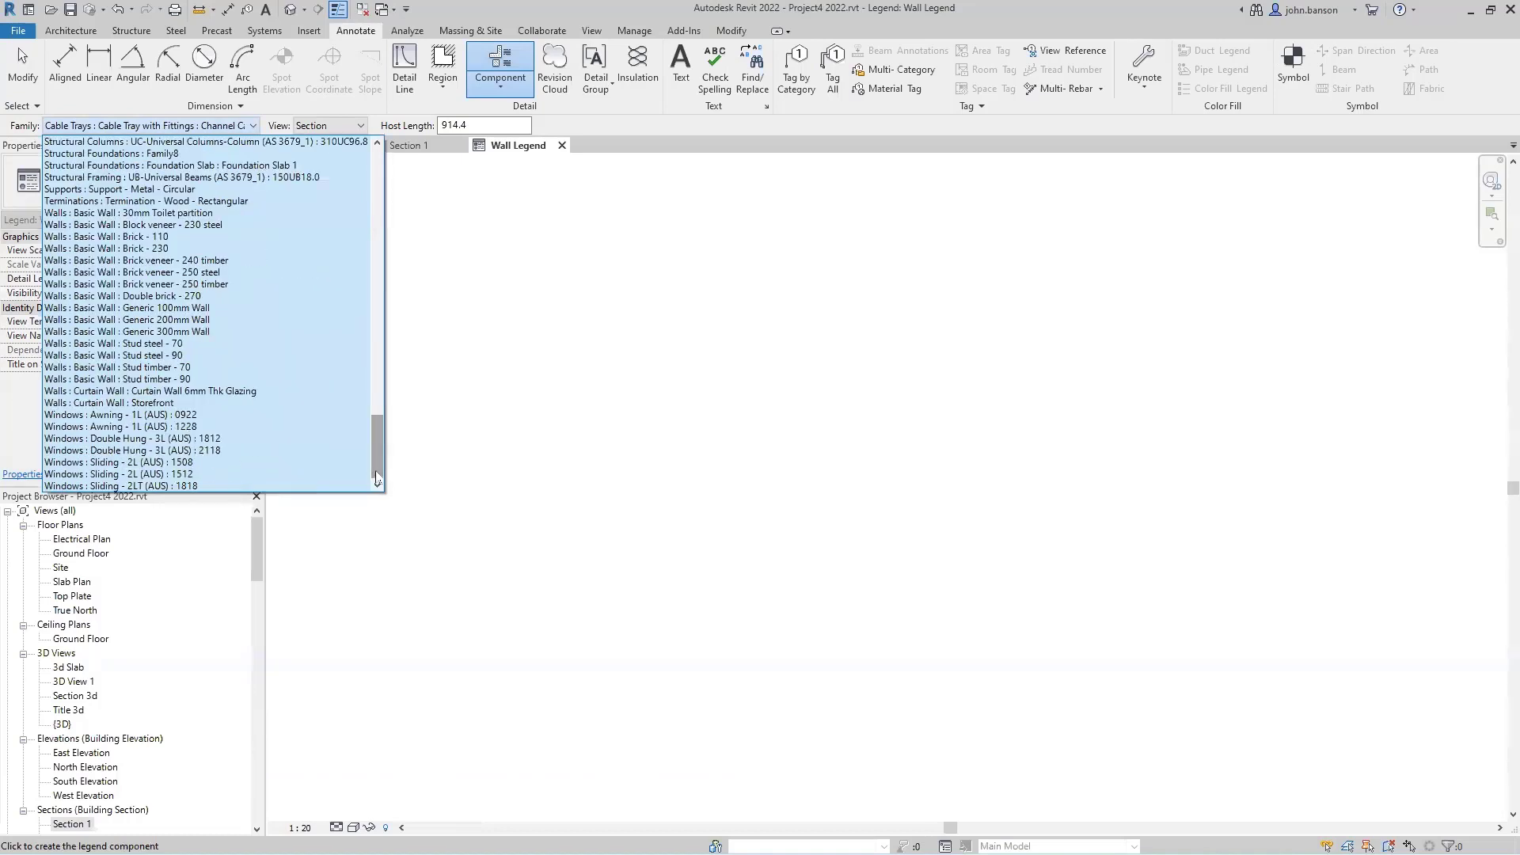
pyautogui.click(194, 285)
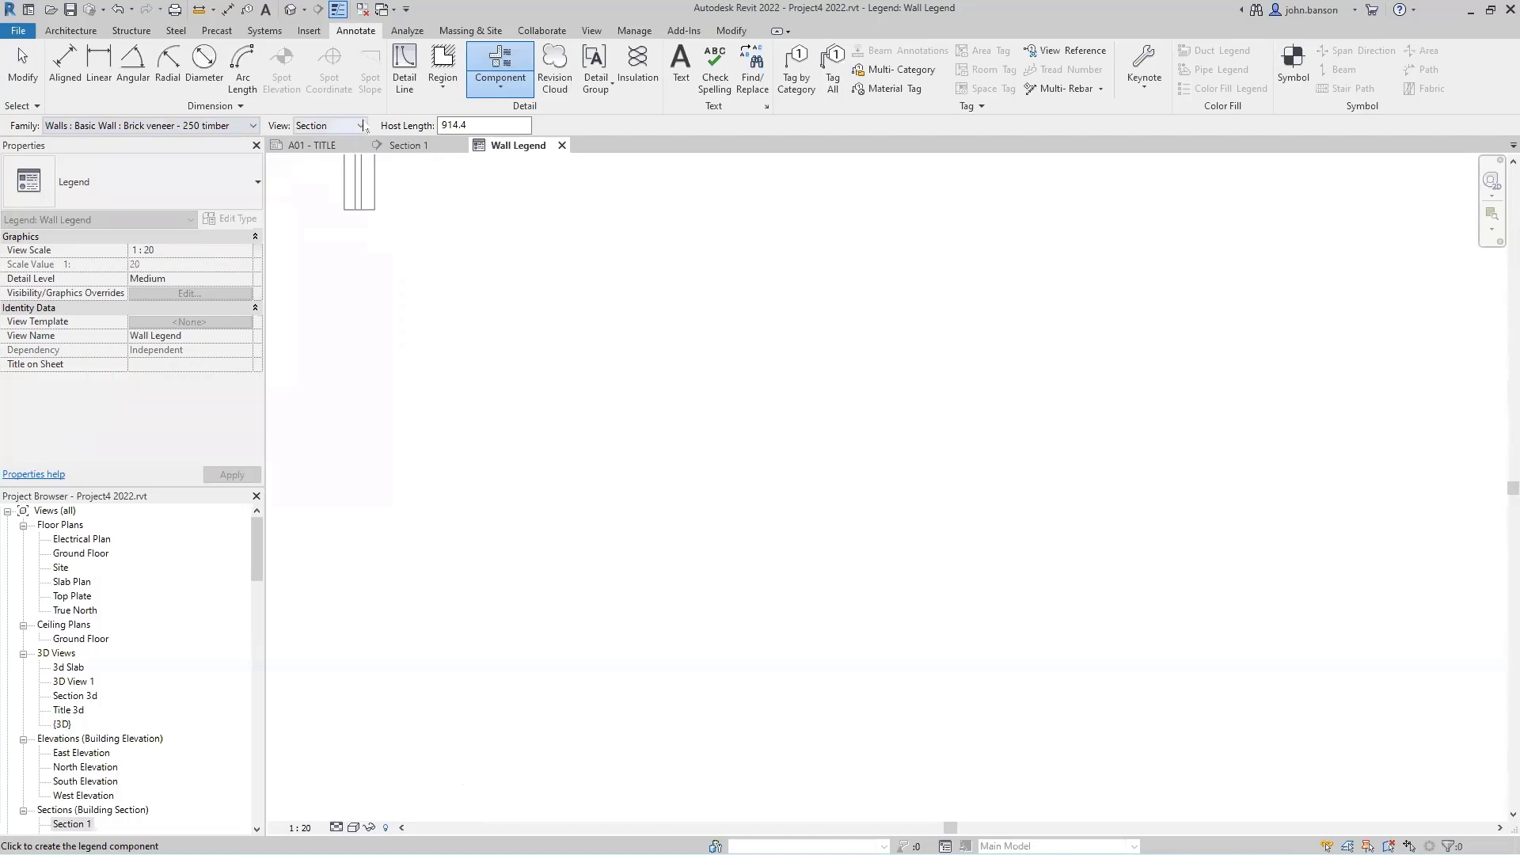
pyautogui.click(343, 126)
pyautogui.click(339, 150)
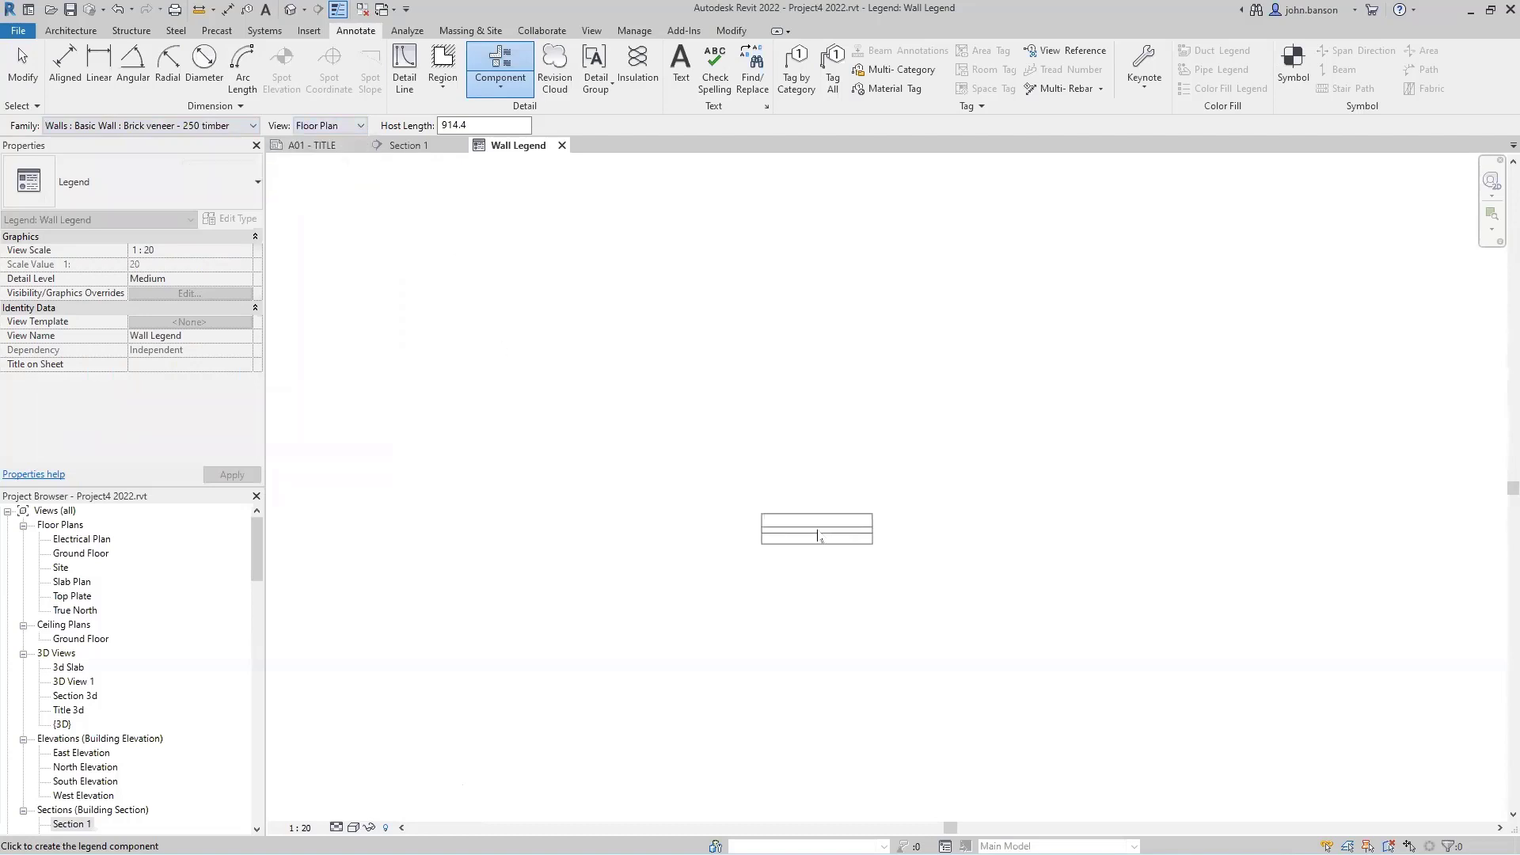
pyautogui.click(700, 476)
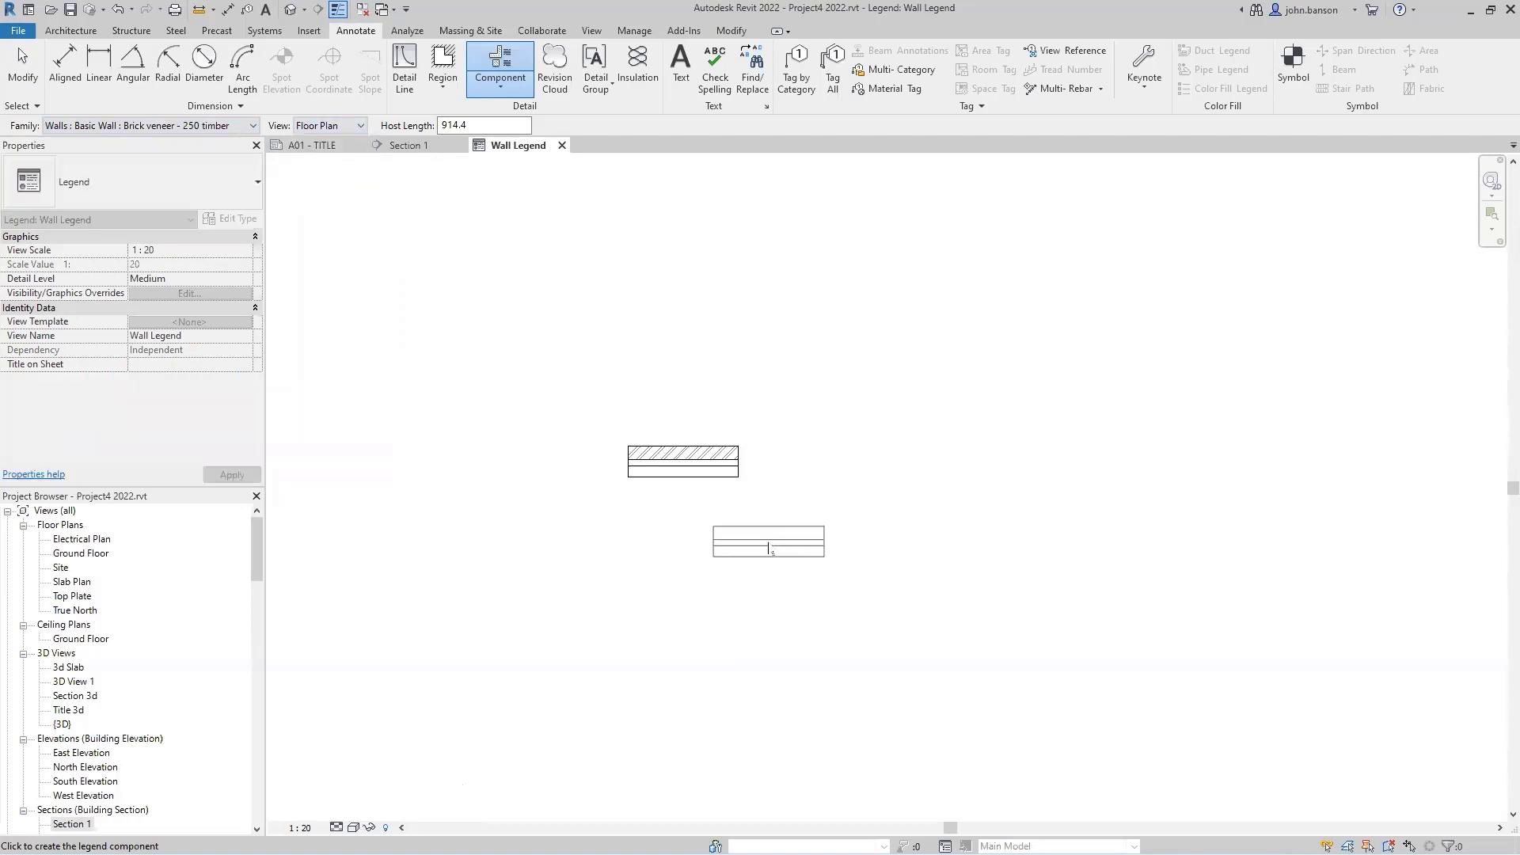
# Place a floor plan legend component of the basic wall Stud timber - 90 below the brick veneer wall and align it with that wall's ends.
pyautogui.click(254, 127)
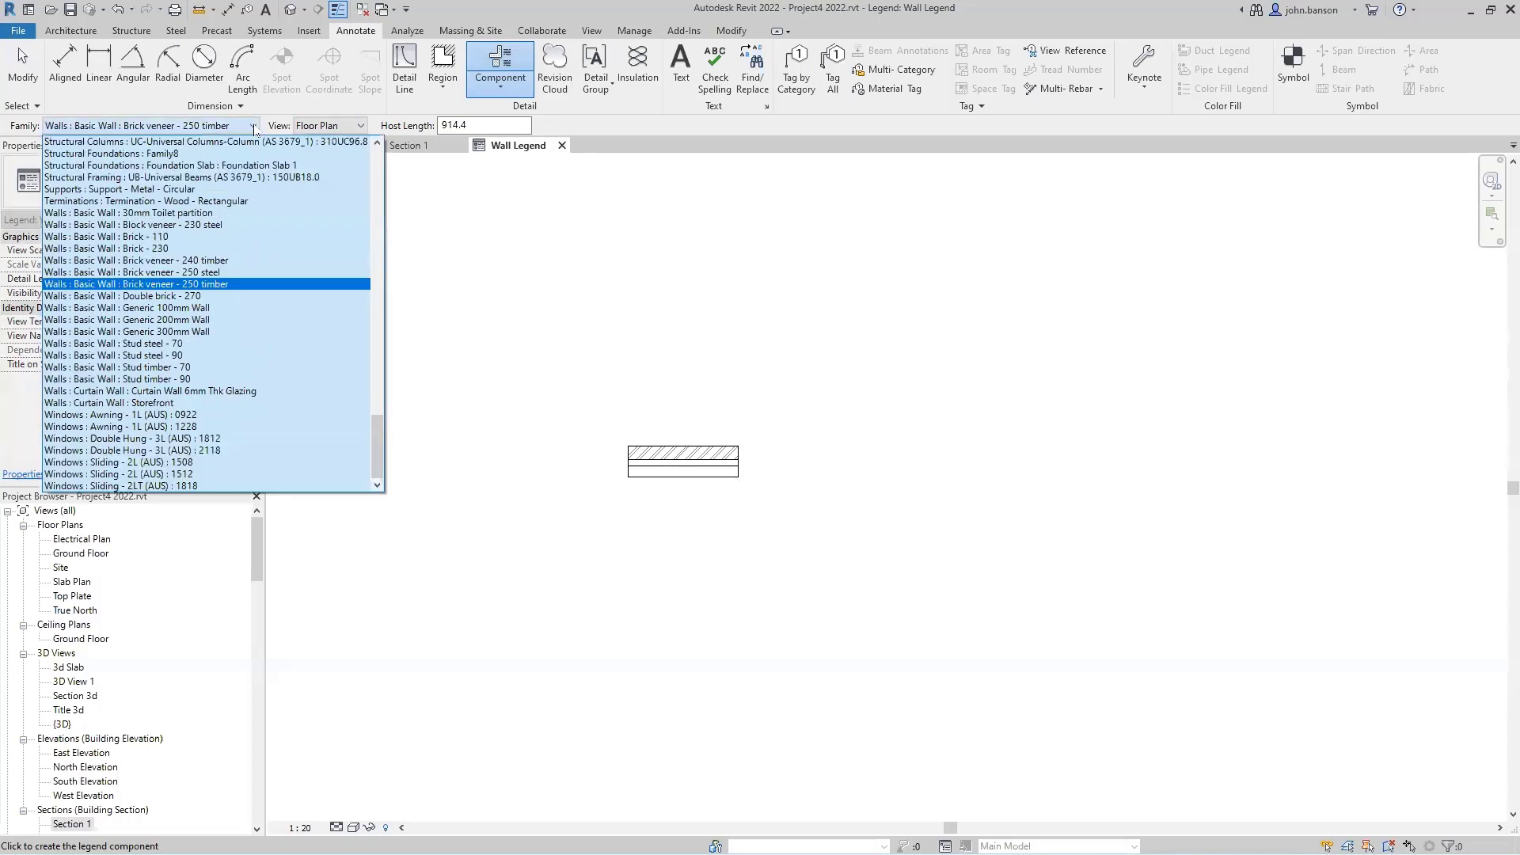
pyautogui.click(175, 382)
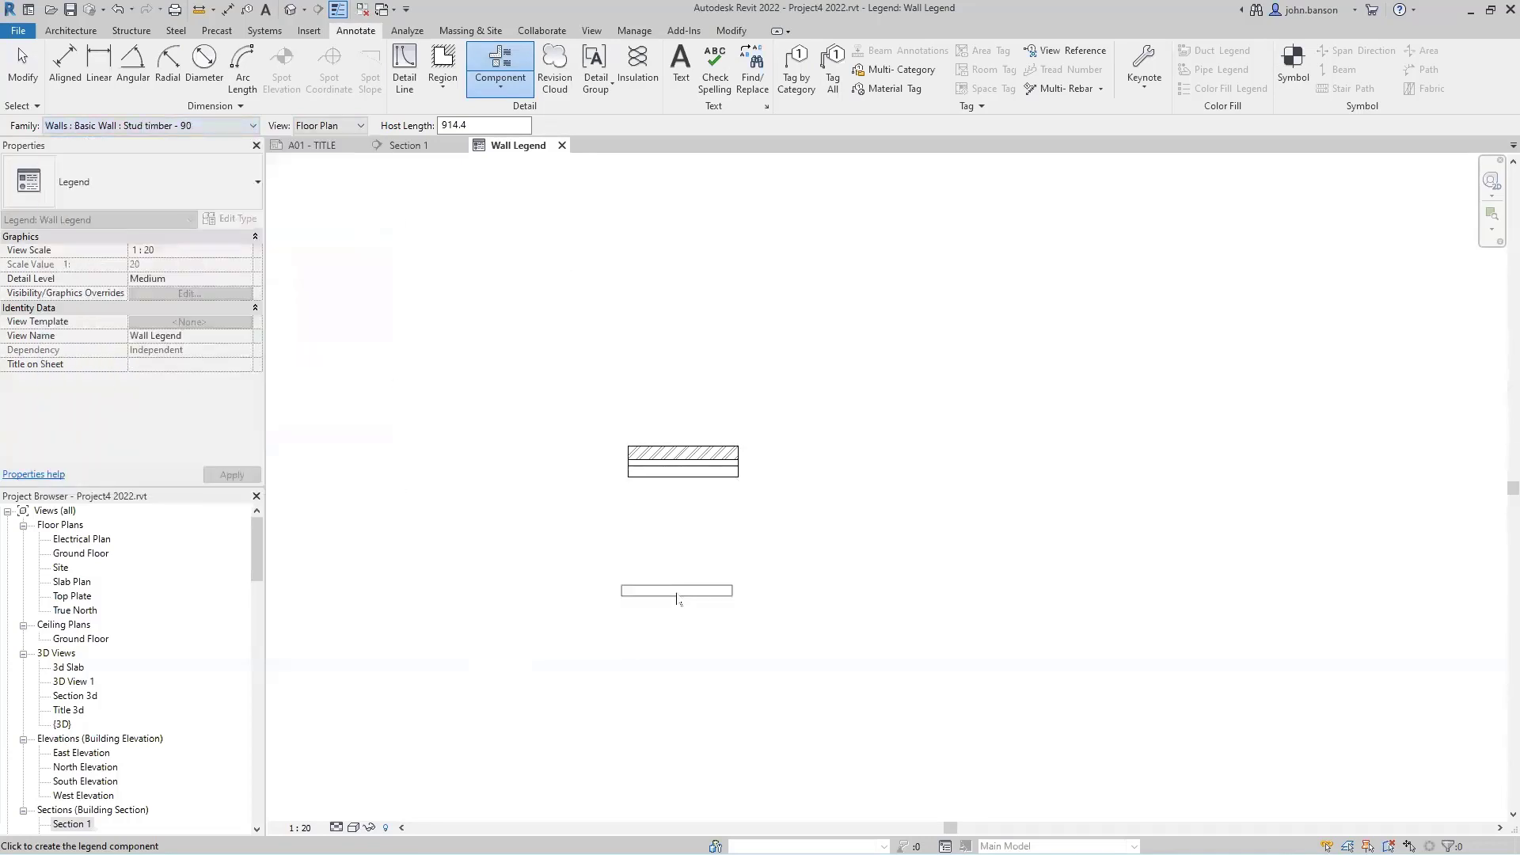
pyautogui.click(678, 563)
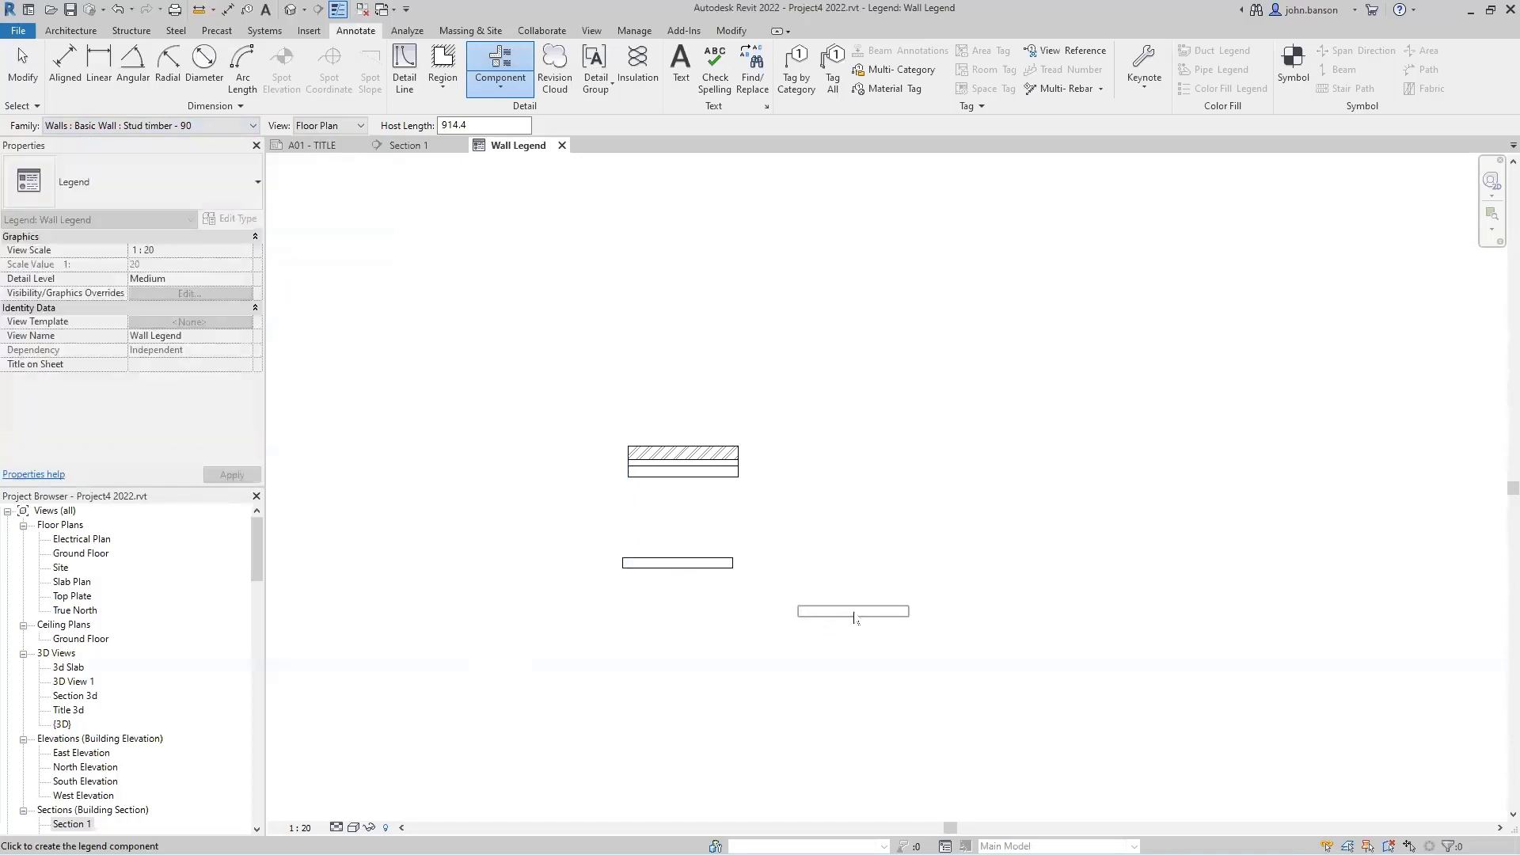
pyautogui.press('Escape')
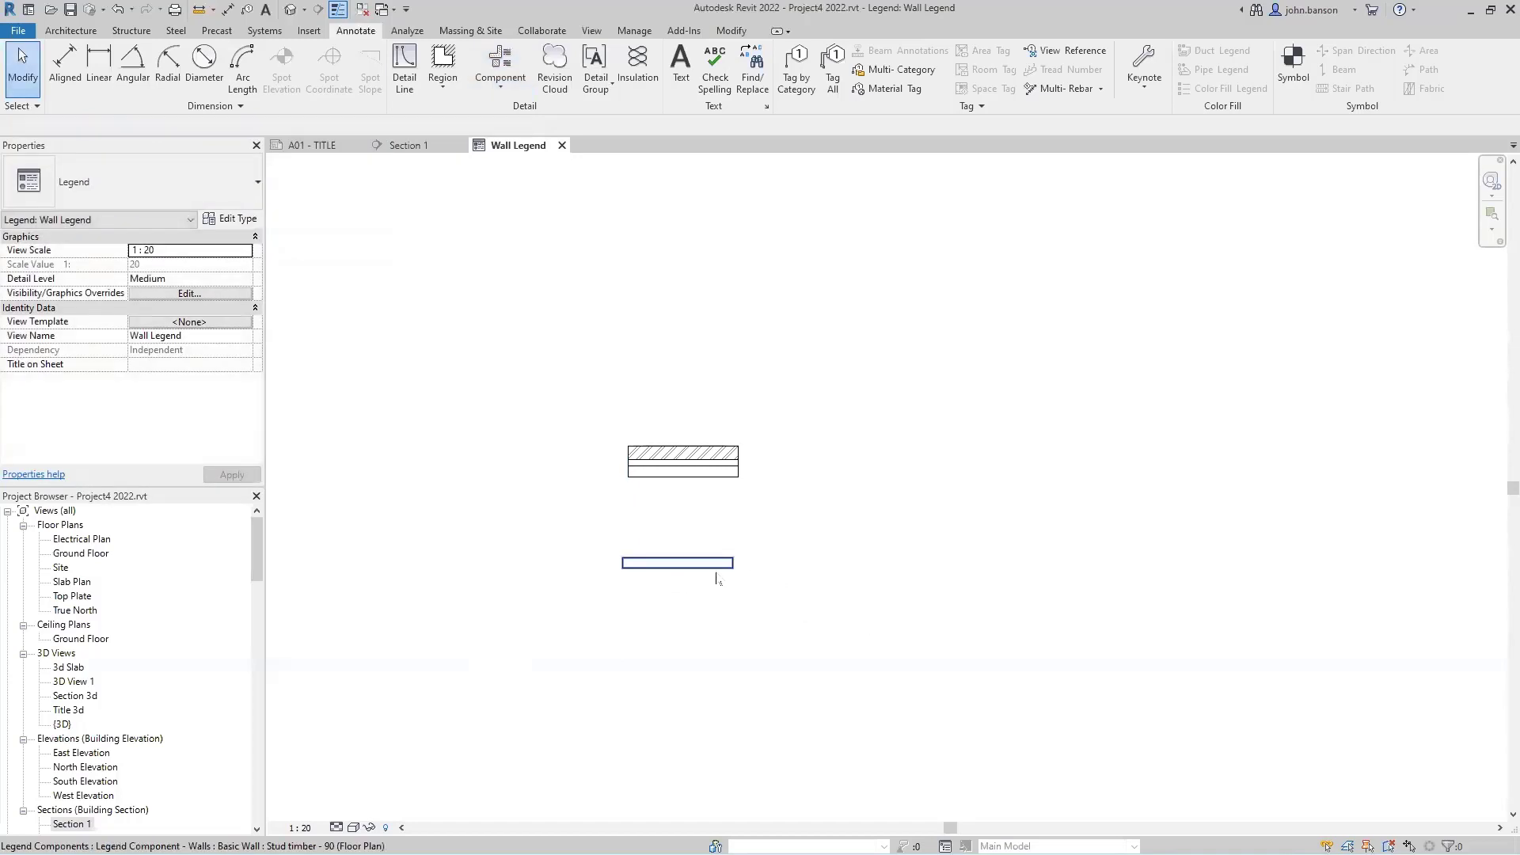
pyautogui.click(730, 568)
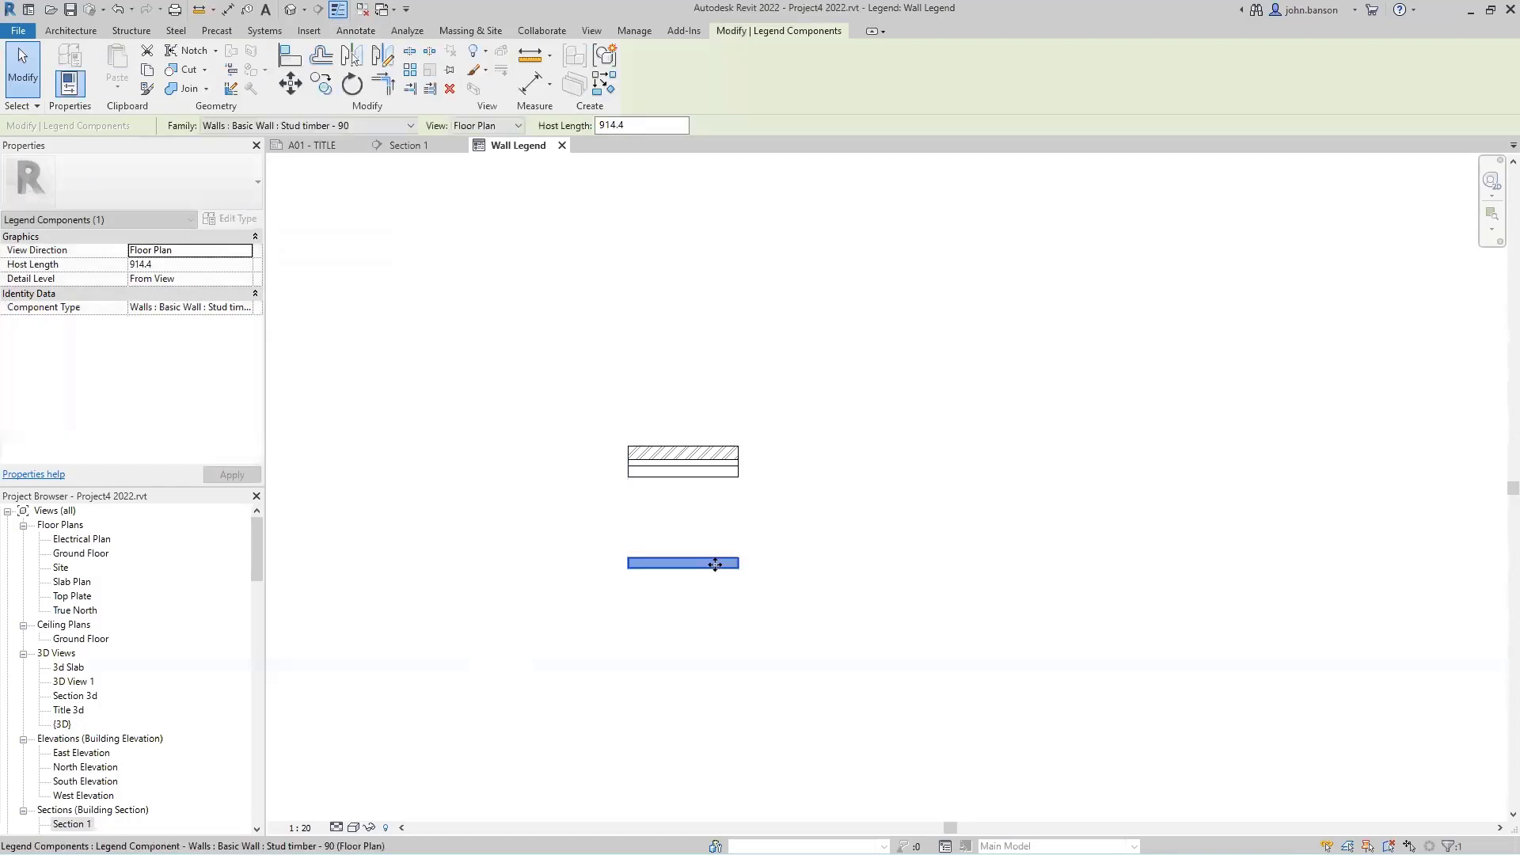
pyautogui.click(739, 635)
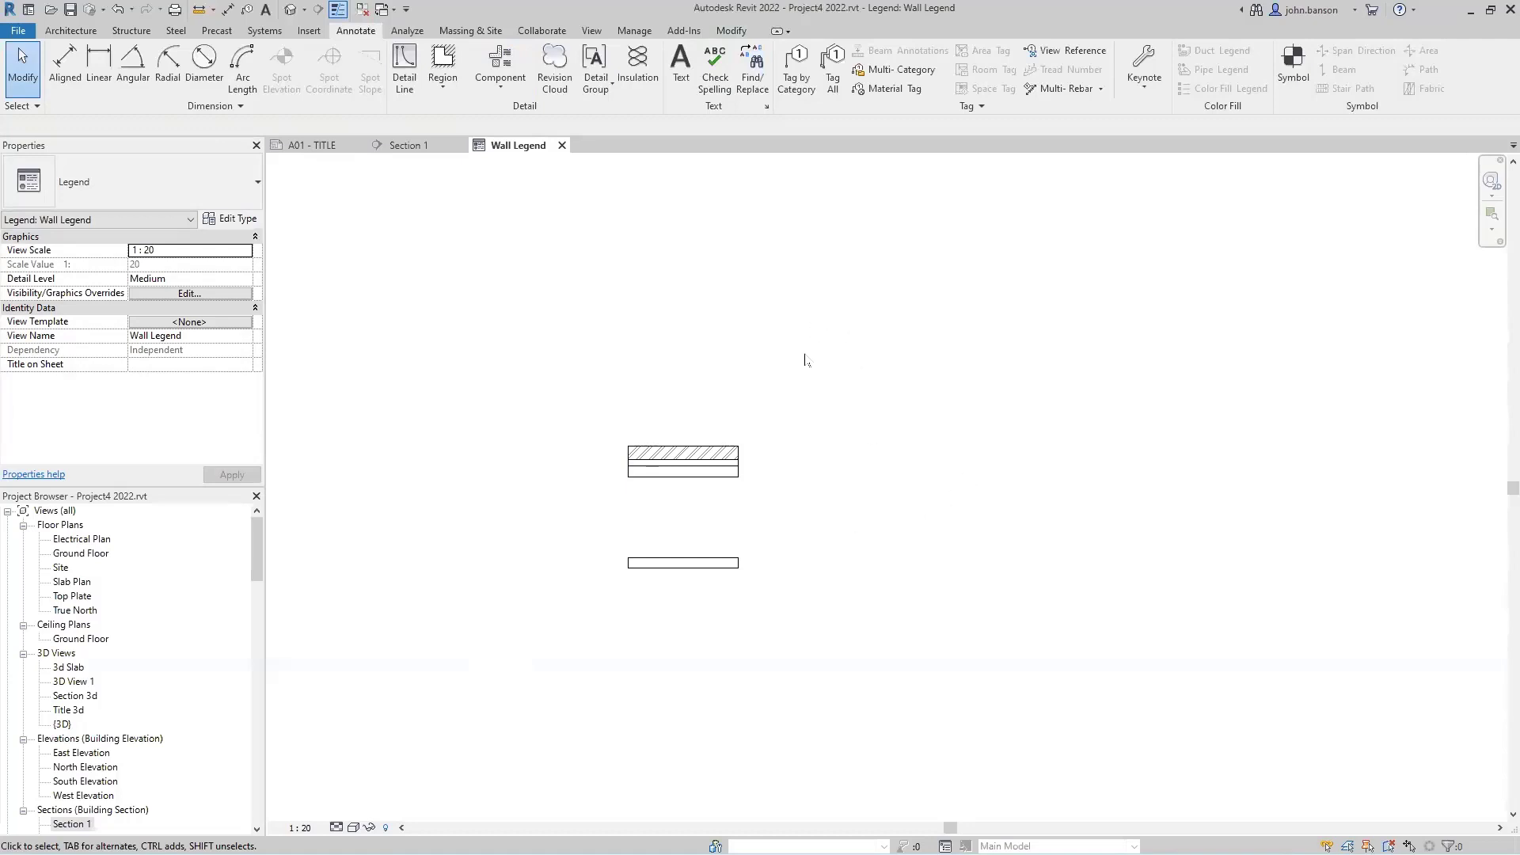
# Draw a rectangular detail-line frame about 500 mm high around the brick veneer wall using the 0.25 pen line style.
pyautogui.click(404, 71)
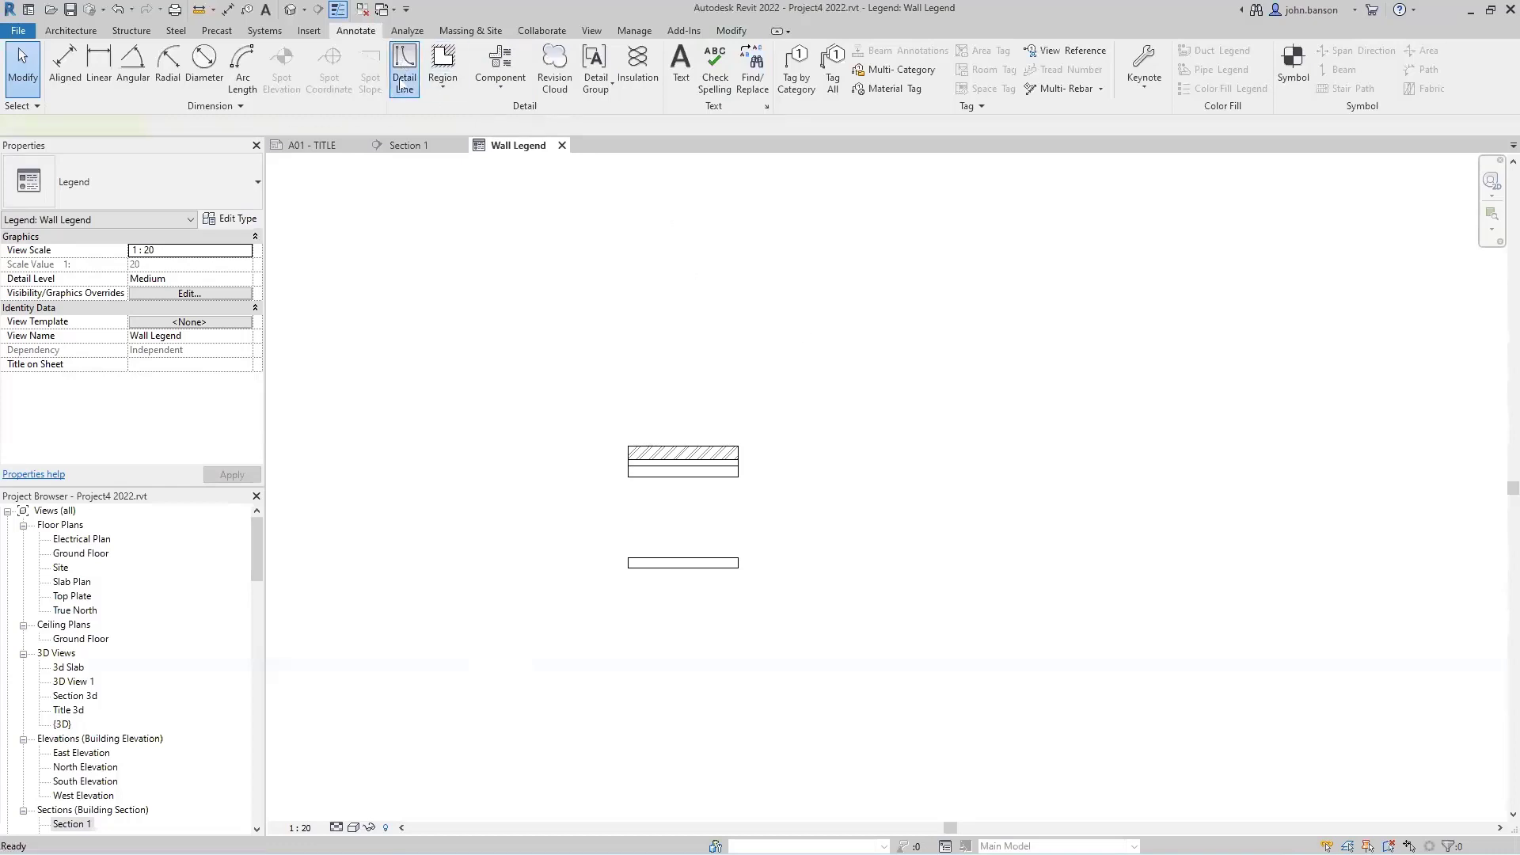
pyautogui.click(764, 79)
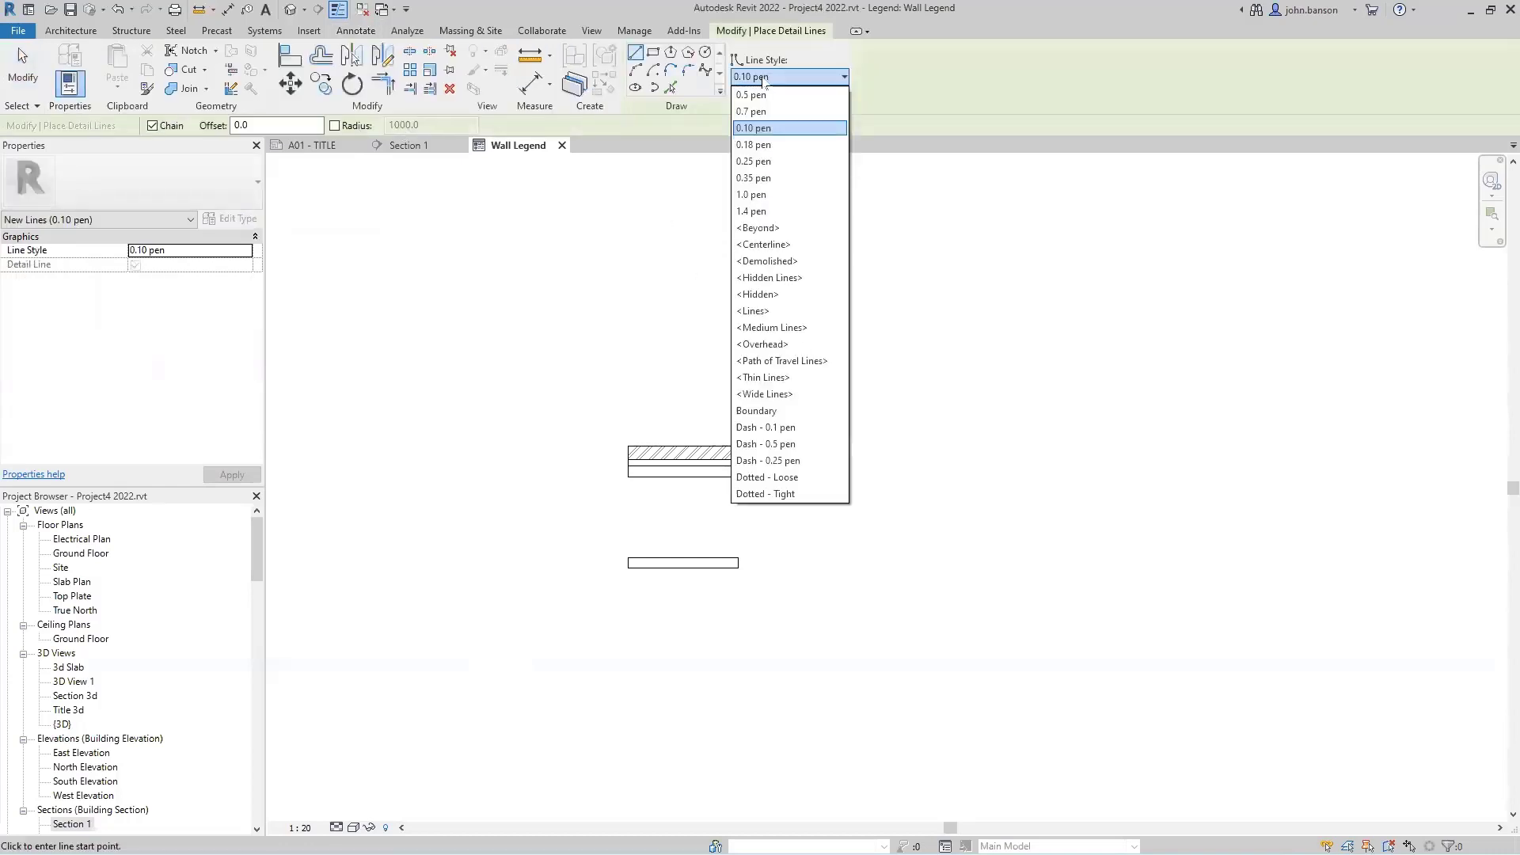
pyautogui.click(762, 164)
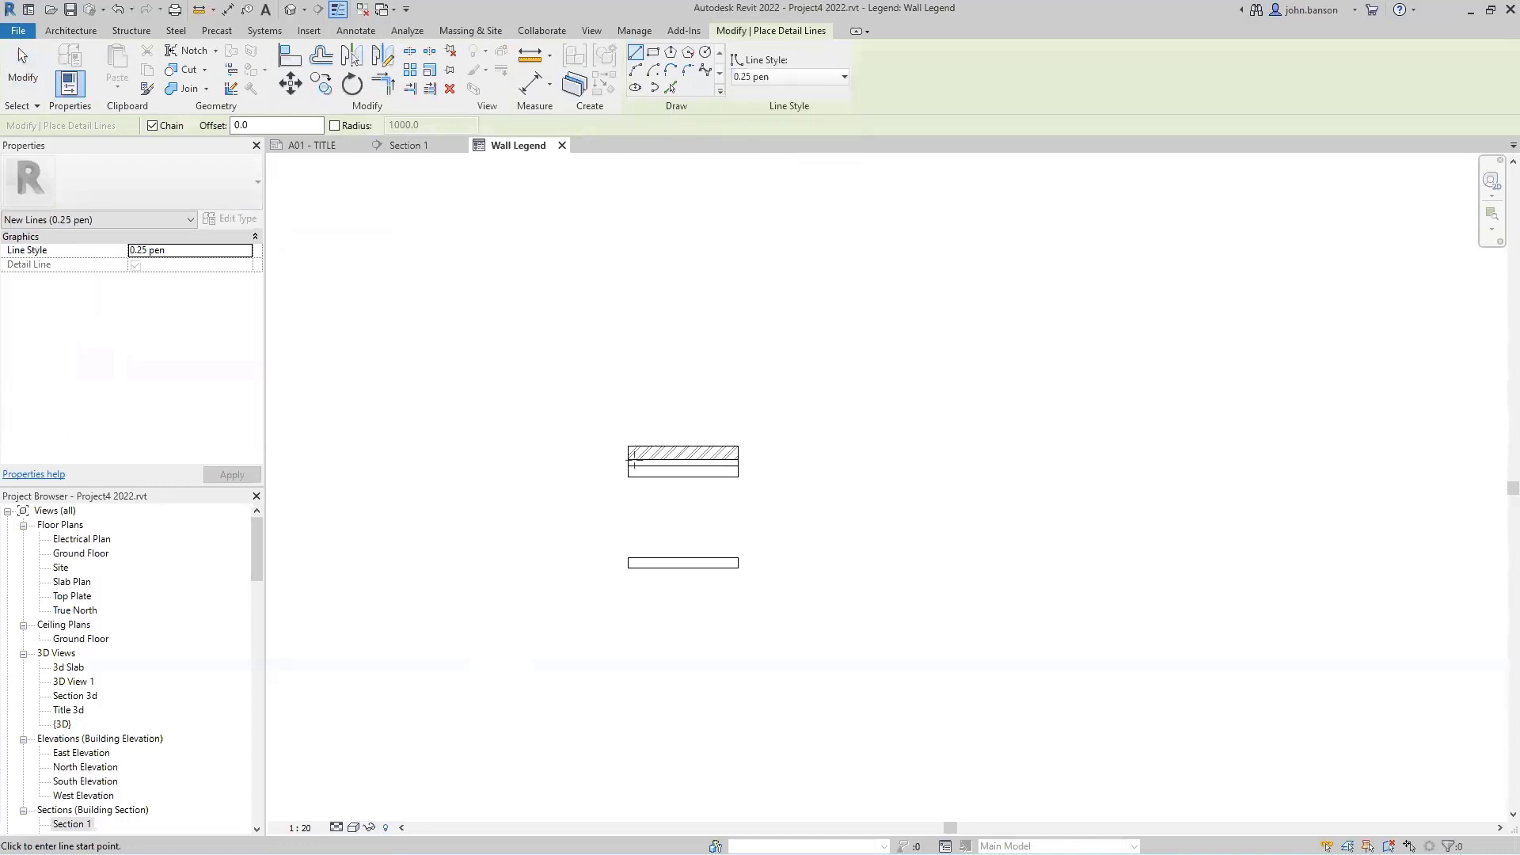
pyautogui.click(652, 52)
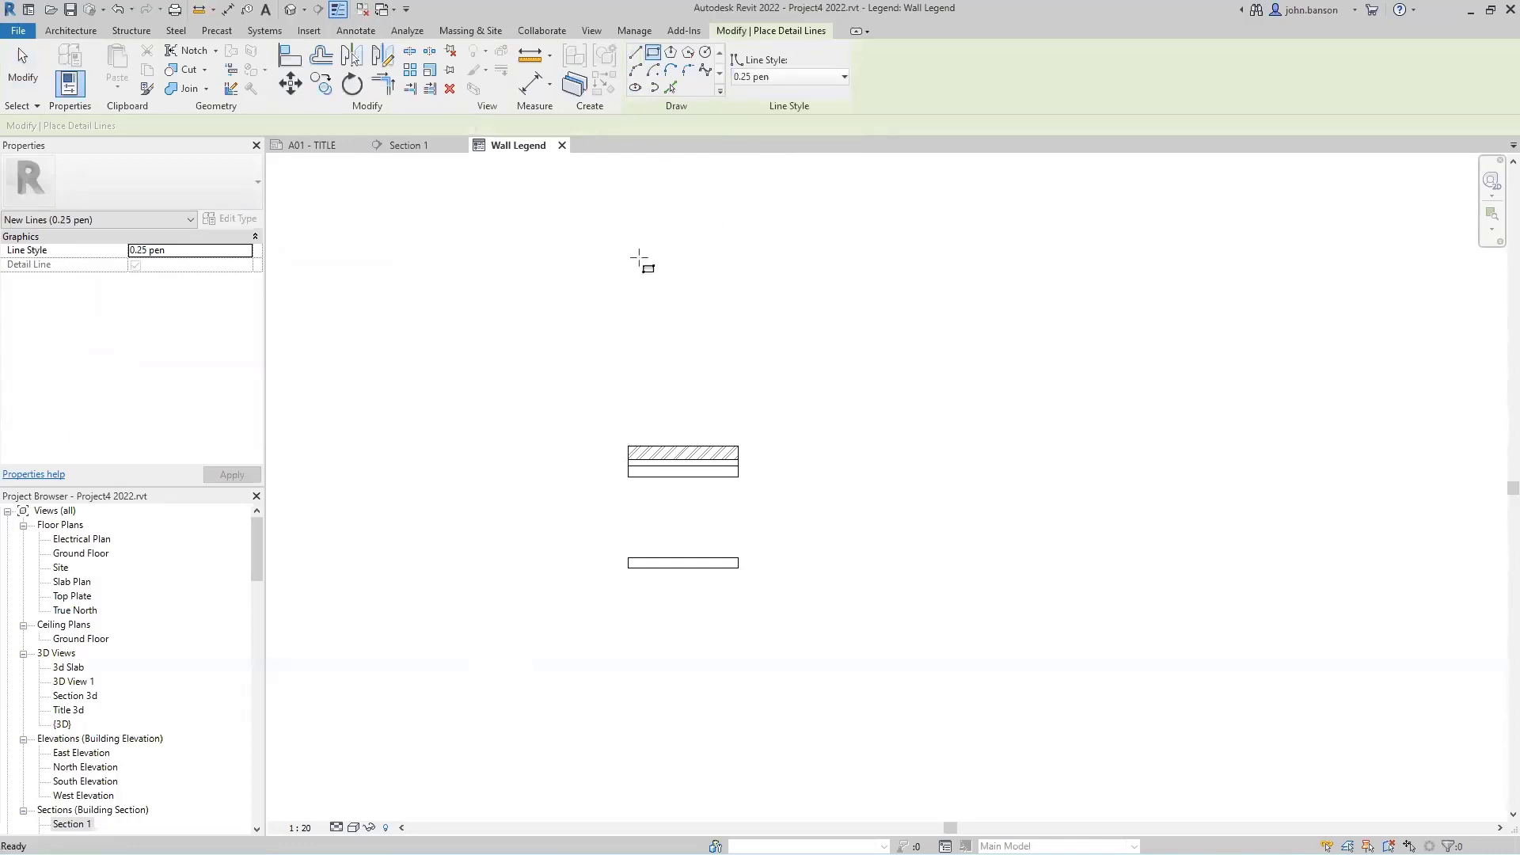
pyautogui.click(588, 429)
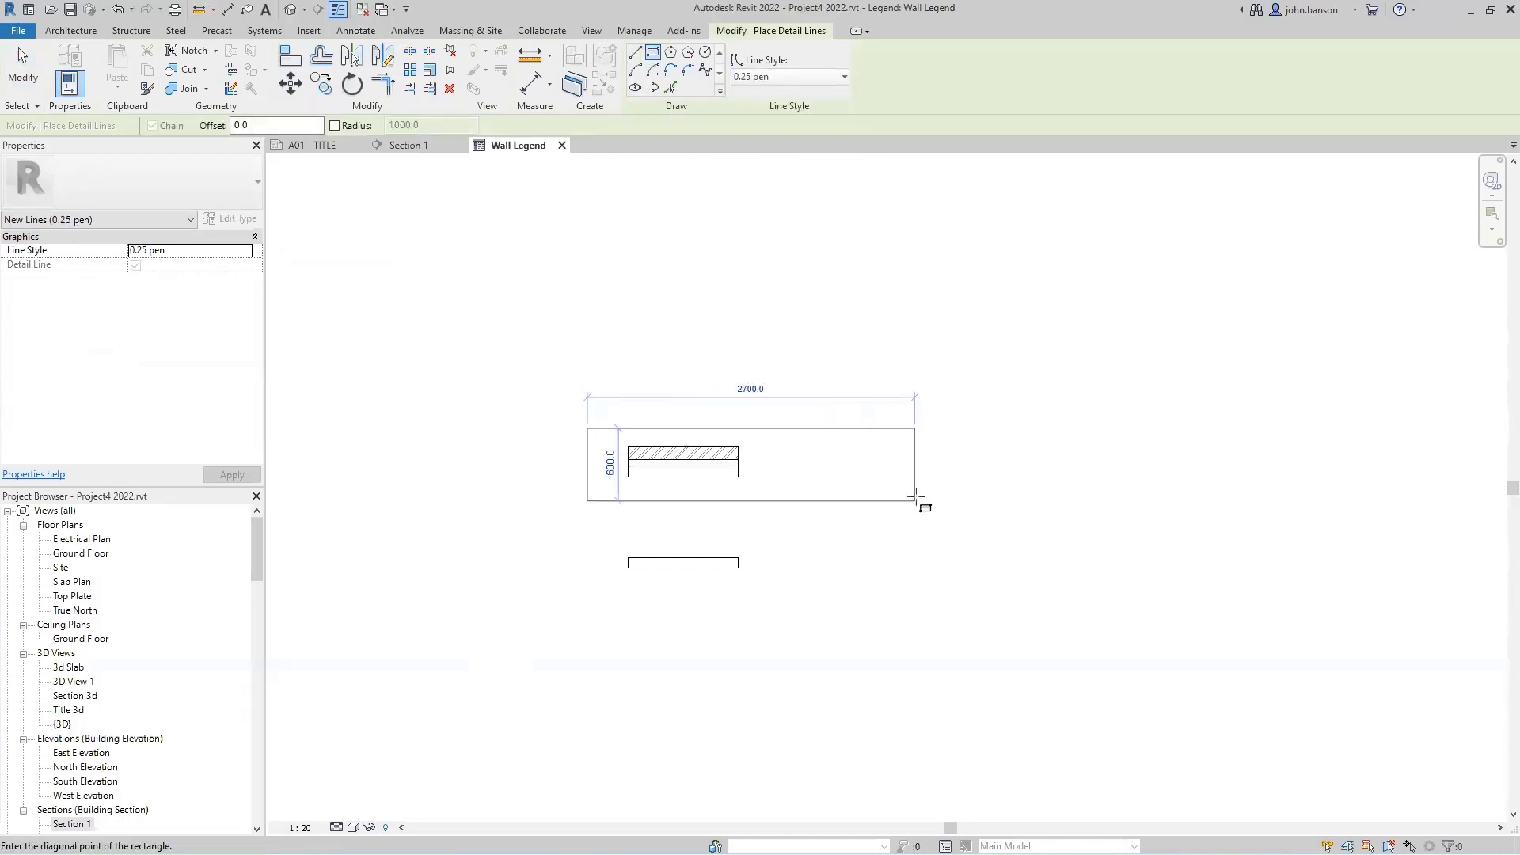
pyautogui.click(1084, 489)
pyautogui.press('Escape')
pyautogui.press('Escape')
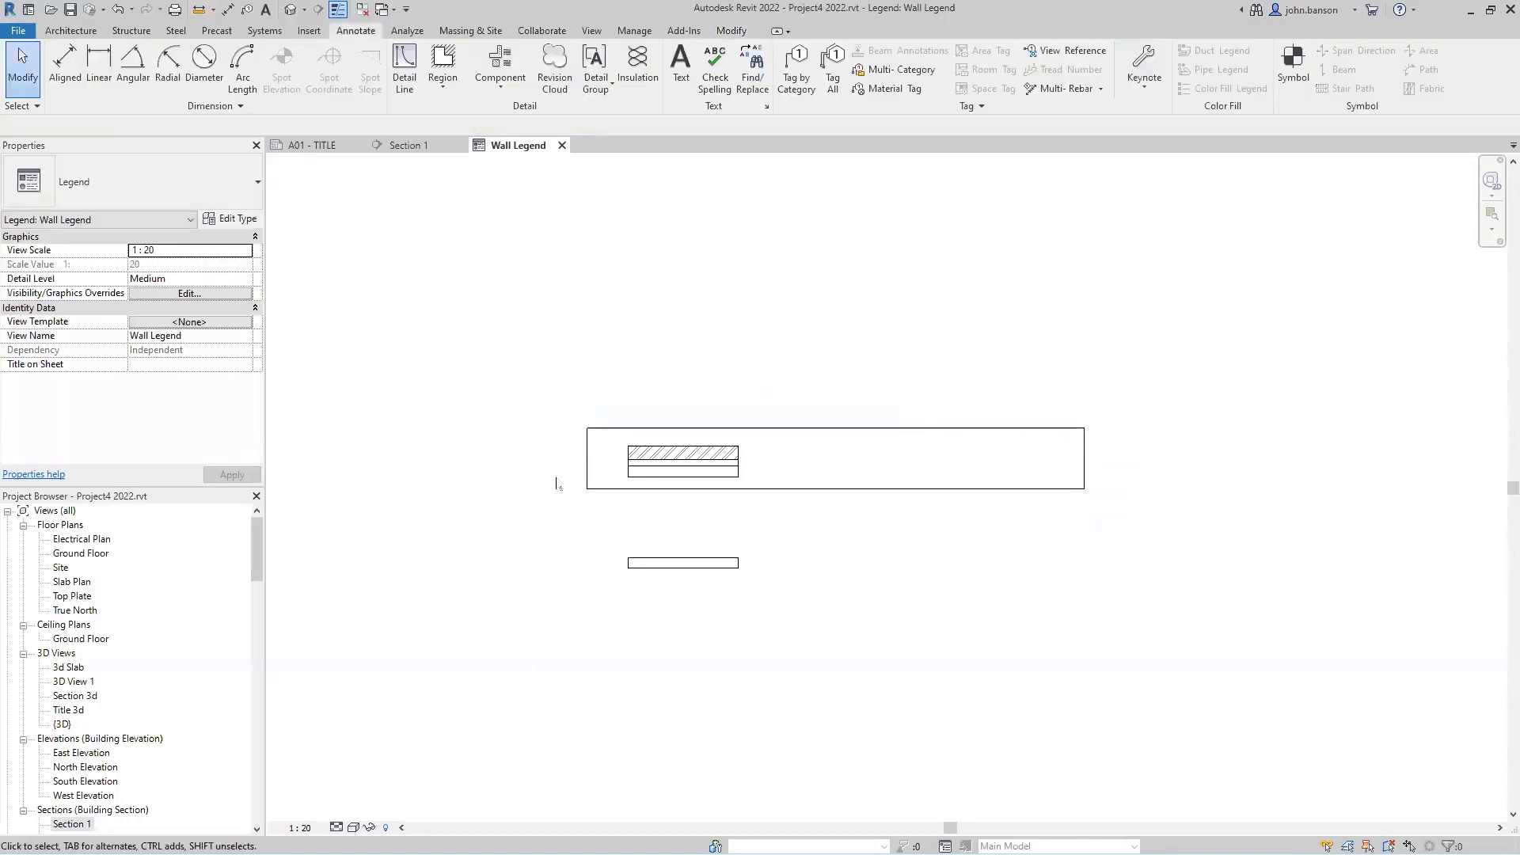
# Copy the whole rectangular frame directly below itself so the two boxes share an edge.
pyautogui.press('Tab')
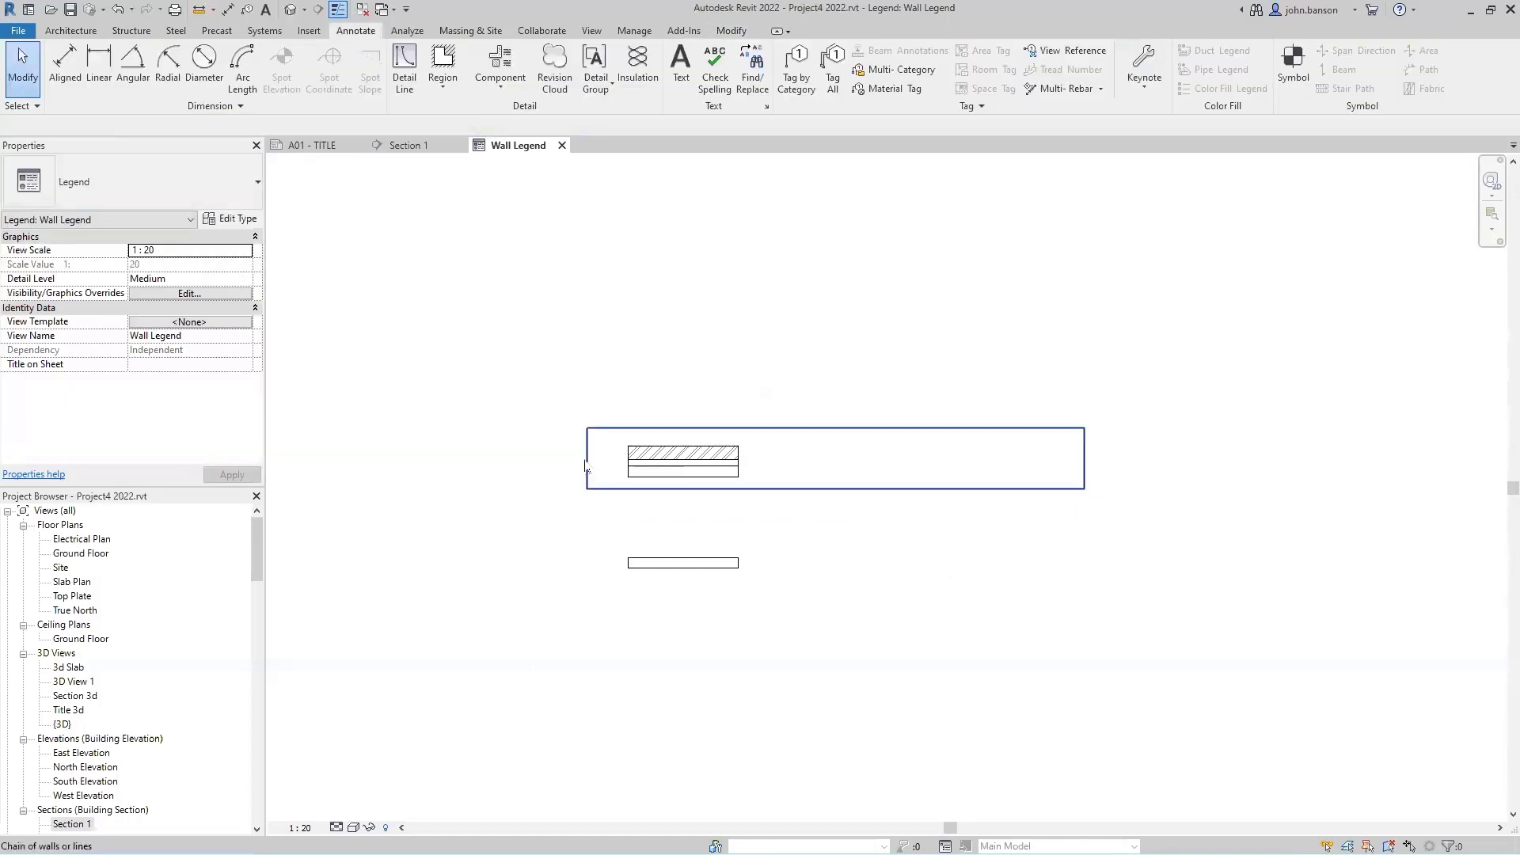
pyautogui.click(586, 466)
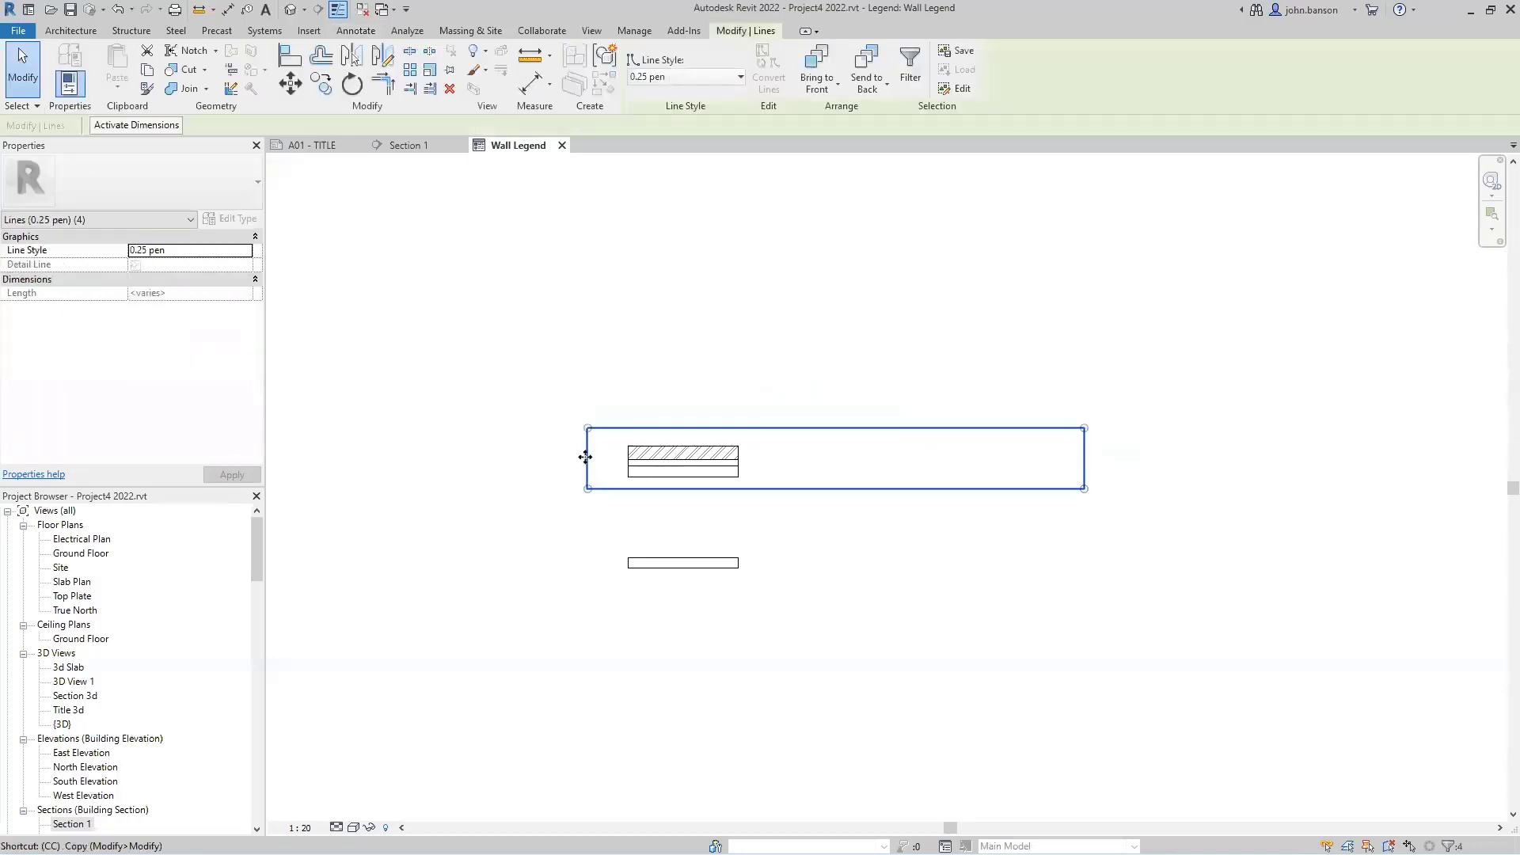
pyautogui.press('c')
pyautogui.press('o')
pyautogui.click(587, 429)
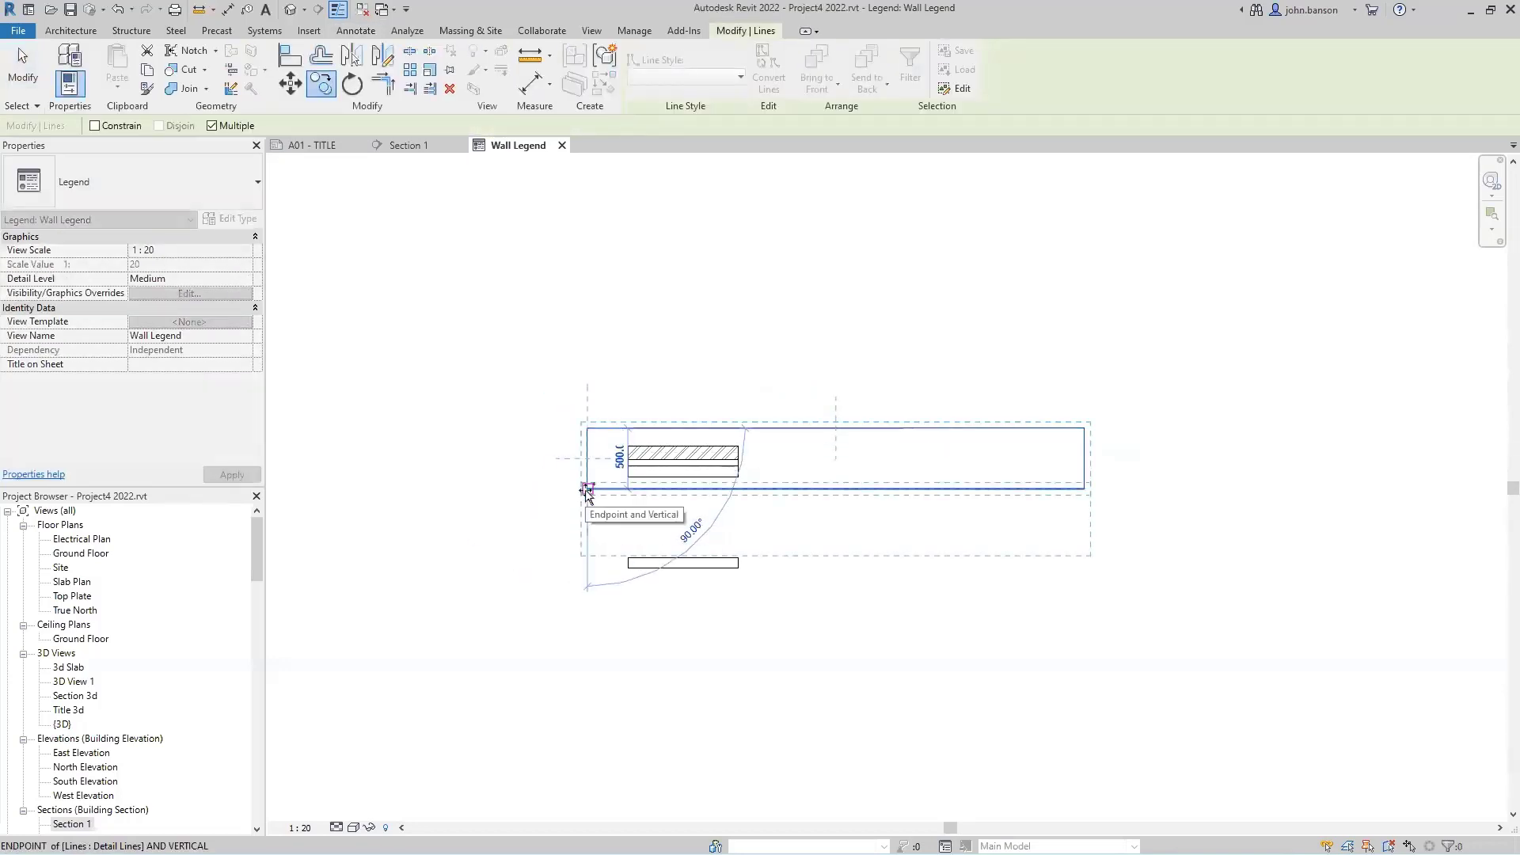
pyautogui.click(586, 491)
pyautogui.press('Escape')
# Move the timber stud wall into the lower box and nudge the brick veneer wall up to centre it in the upper box.
pyautogui.moveTo(691, 563); pyautogui.dragTo(689, 527)
pyautogui.click(717, 467)
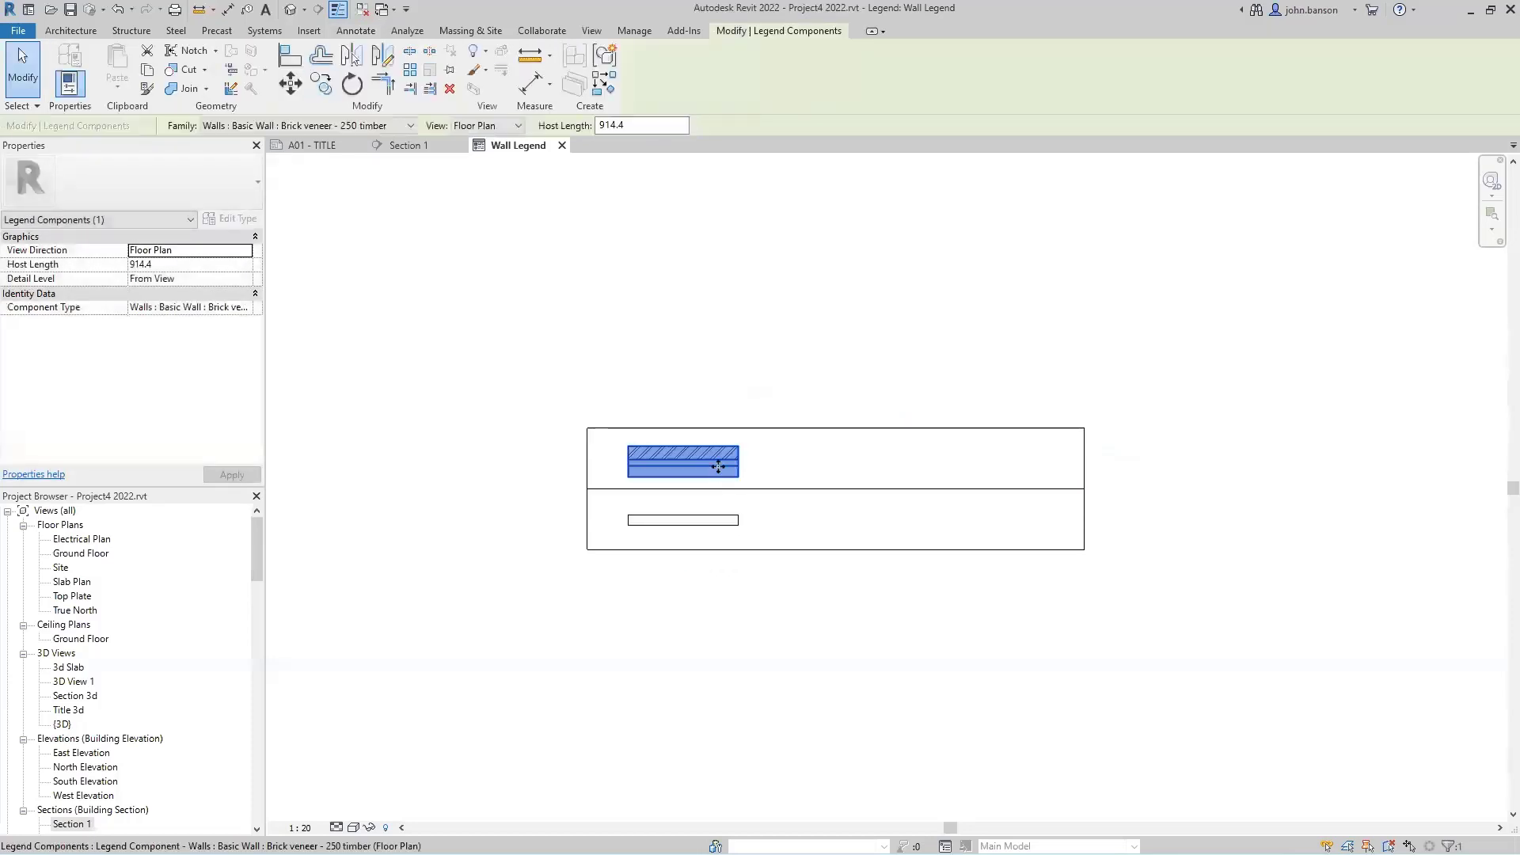
pyautogui.click(827, 456)
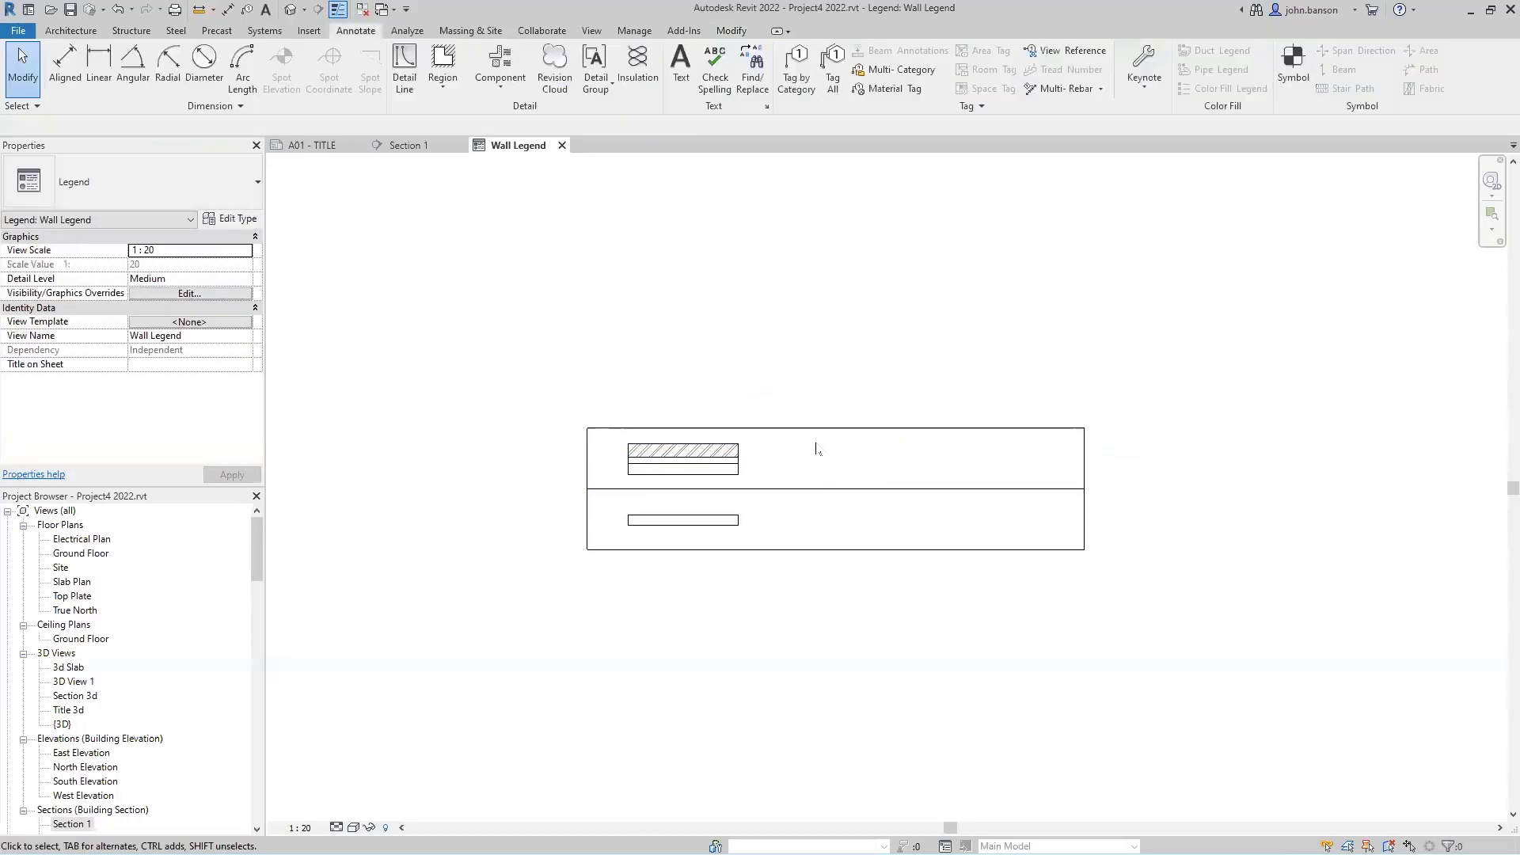
# Add the Arial 2.0mm text note "250mm Brick veneer" beside the brick veneer wall in the upper box.
pyautogui.click(681, 67)
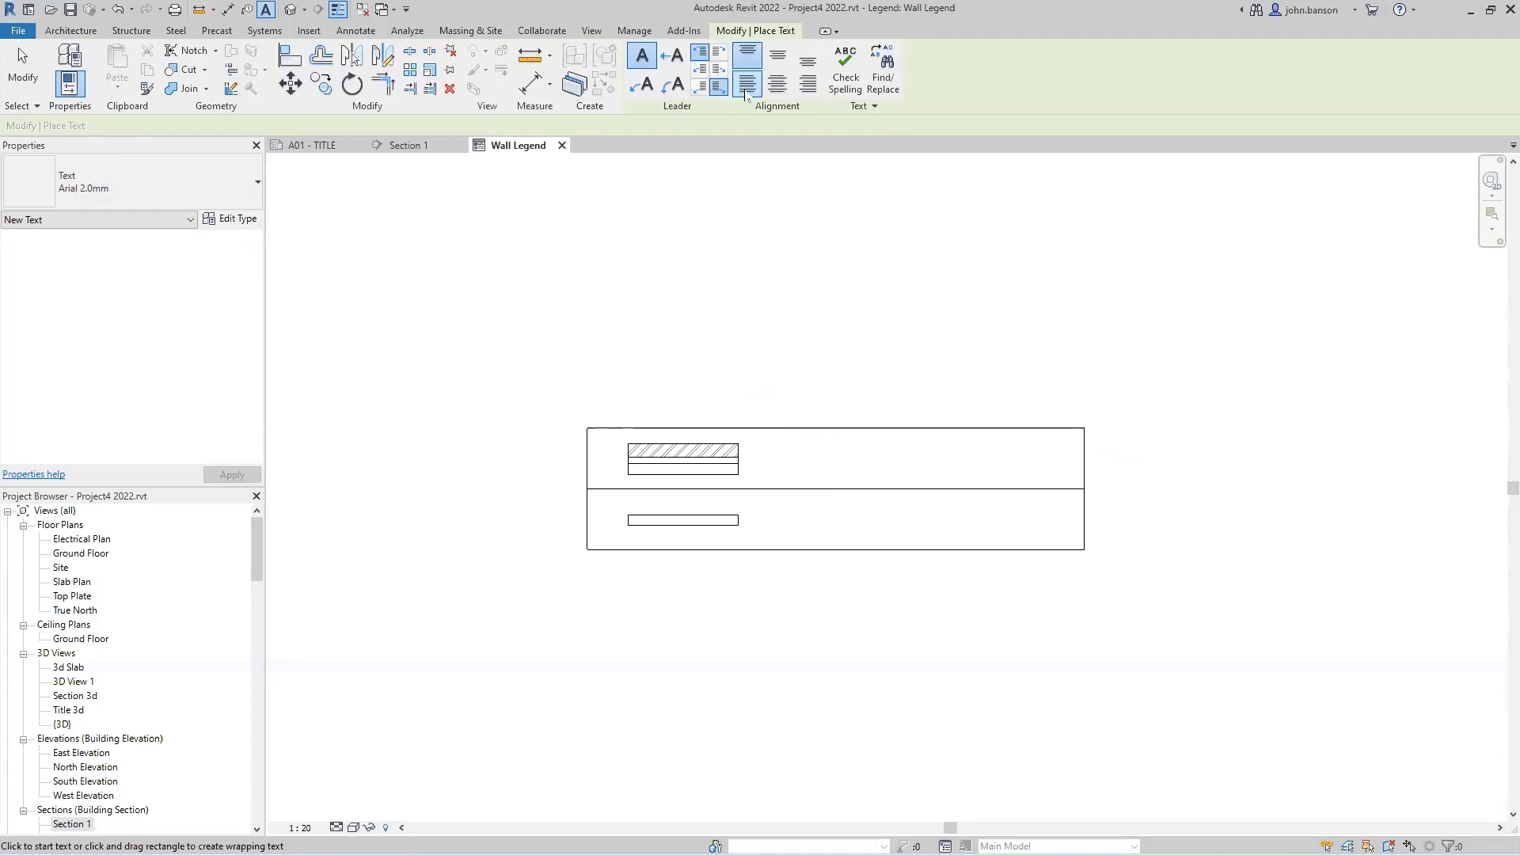
pyautogui.click(793, 458)
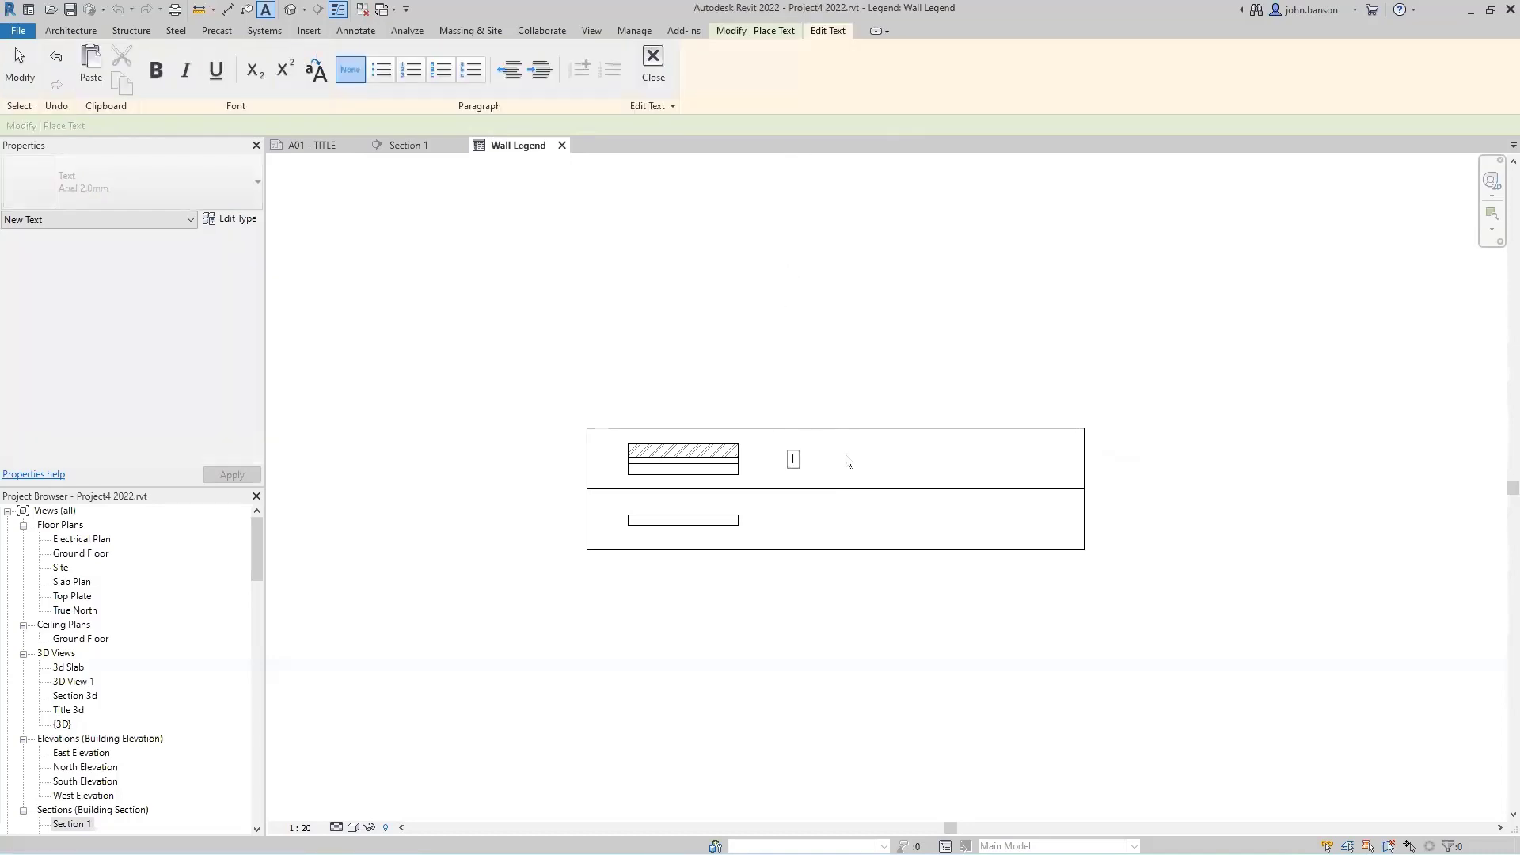
pyautogui.write('2500')
pyautogui.write('mm')
pyautogui.write(' B')
pyautogui.write('rick veneer')
pyautogui.click(1016, 615)
pyautogui.click(845, 533)
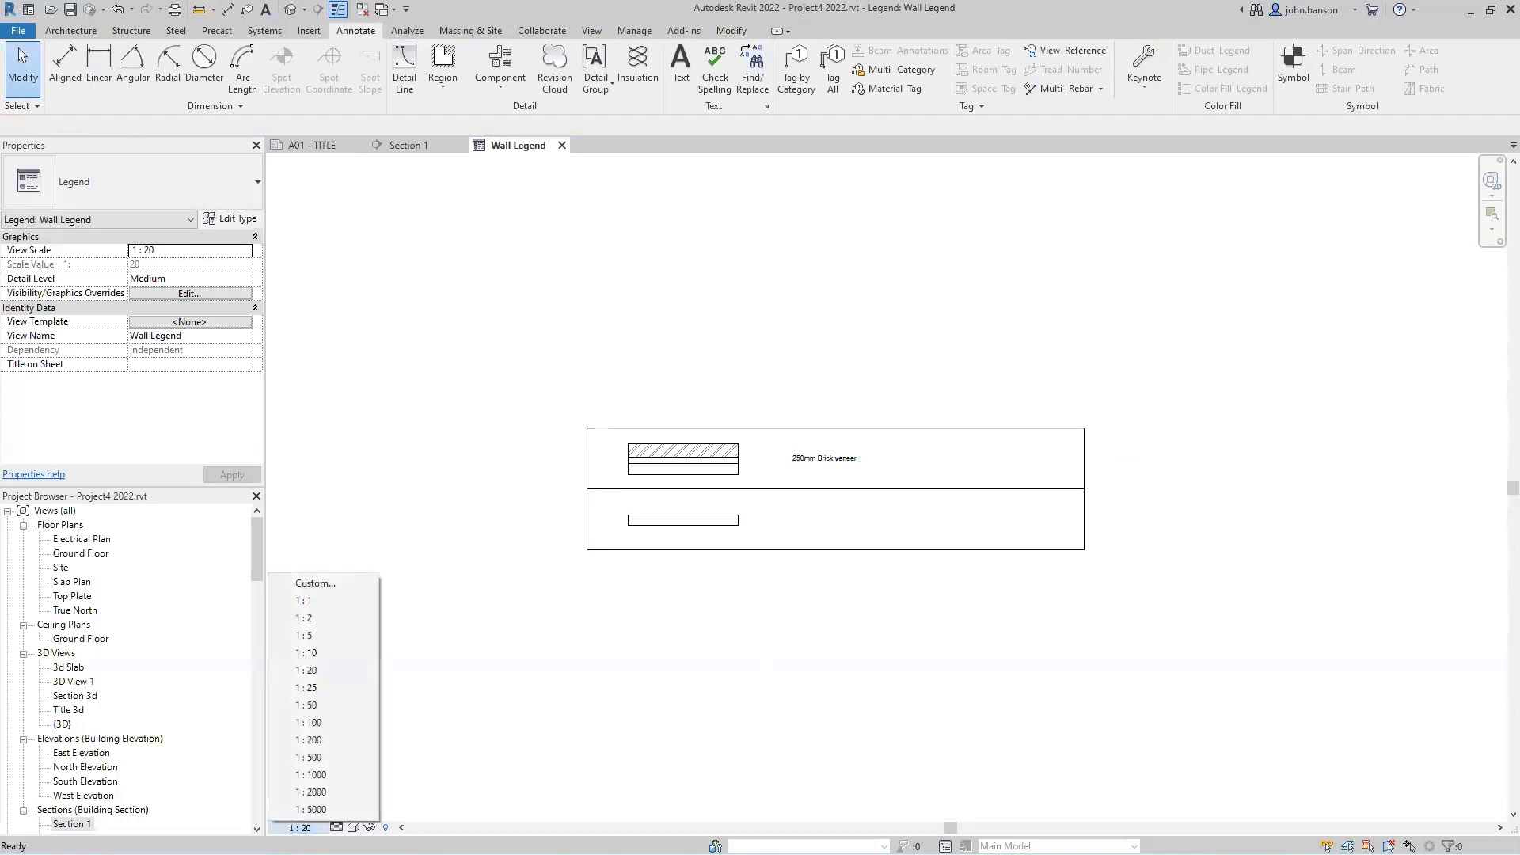
# Set the Wall Legend's view scale to 1:50, trying 1:100 first.
pyautogui.click(300, 828)
pyautogui.click(341, 723)
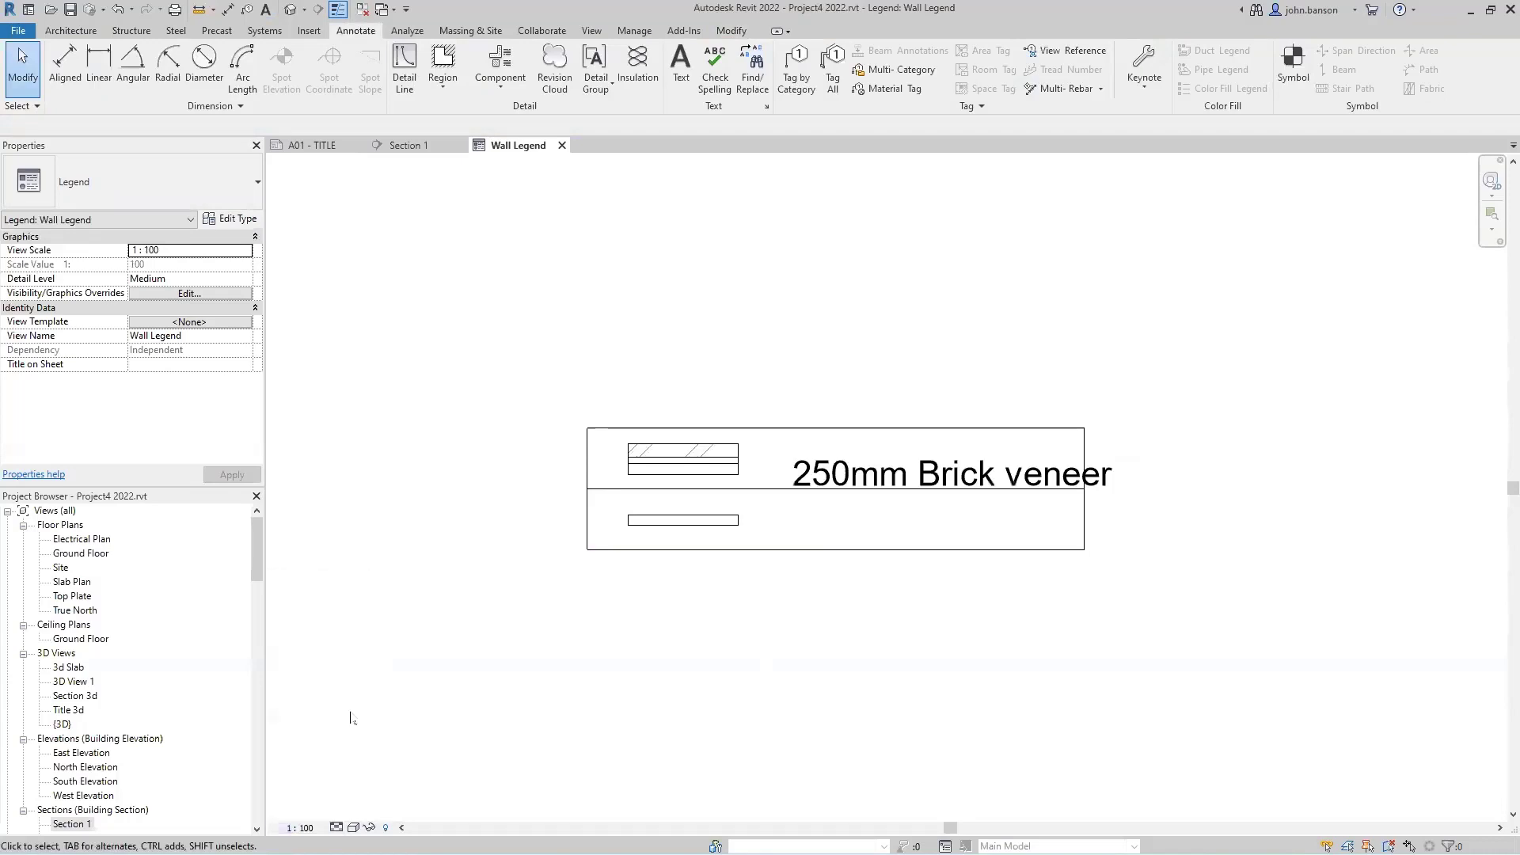
pyautogui.click(300, 827)
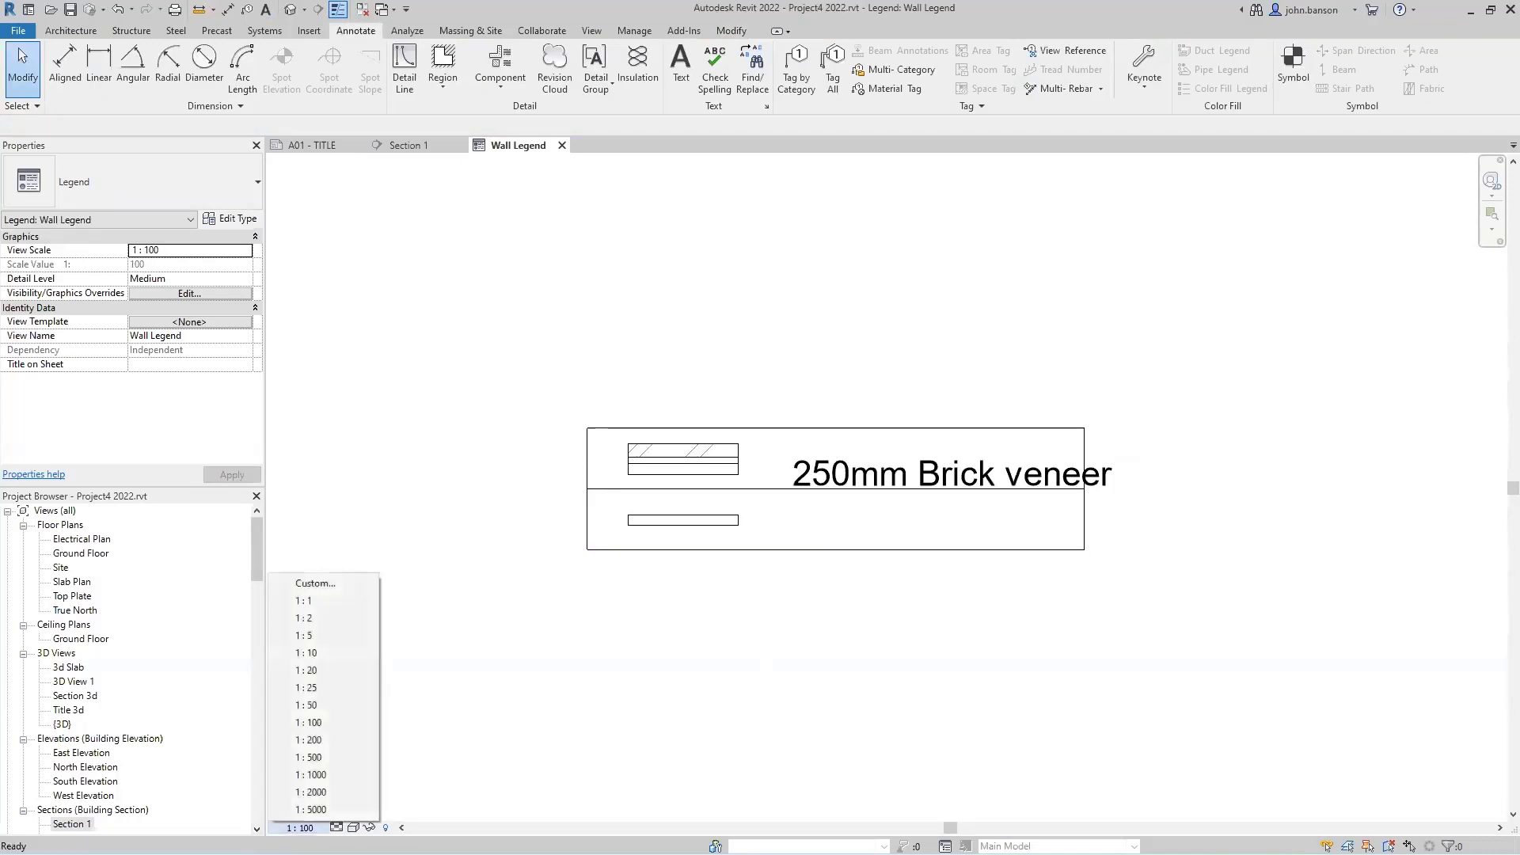
pyautogui.click(340, 709)
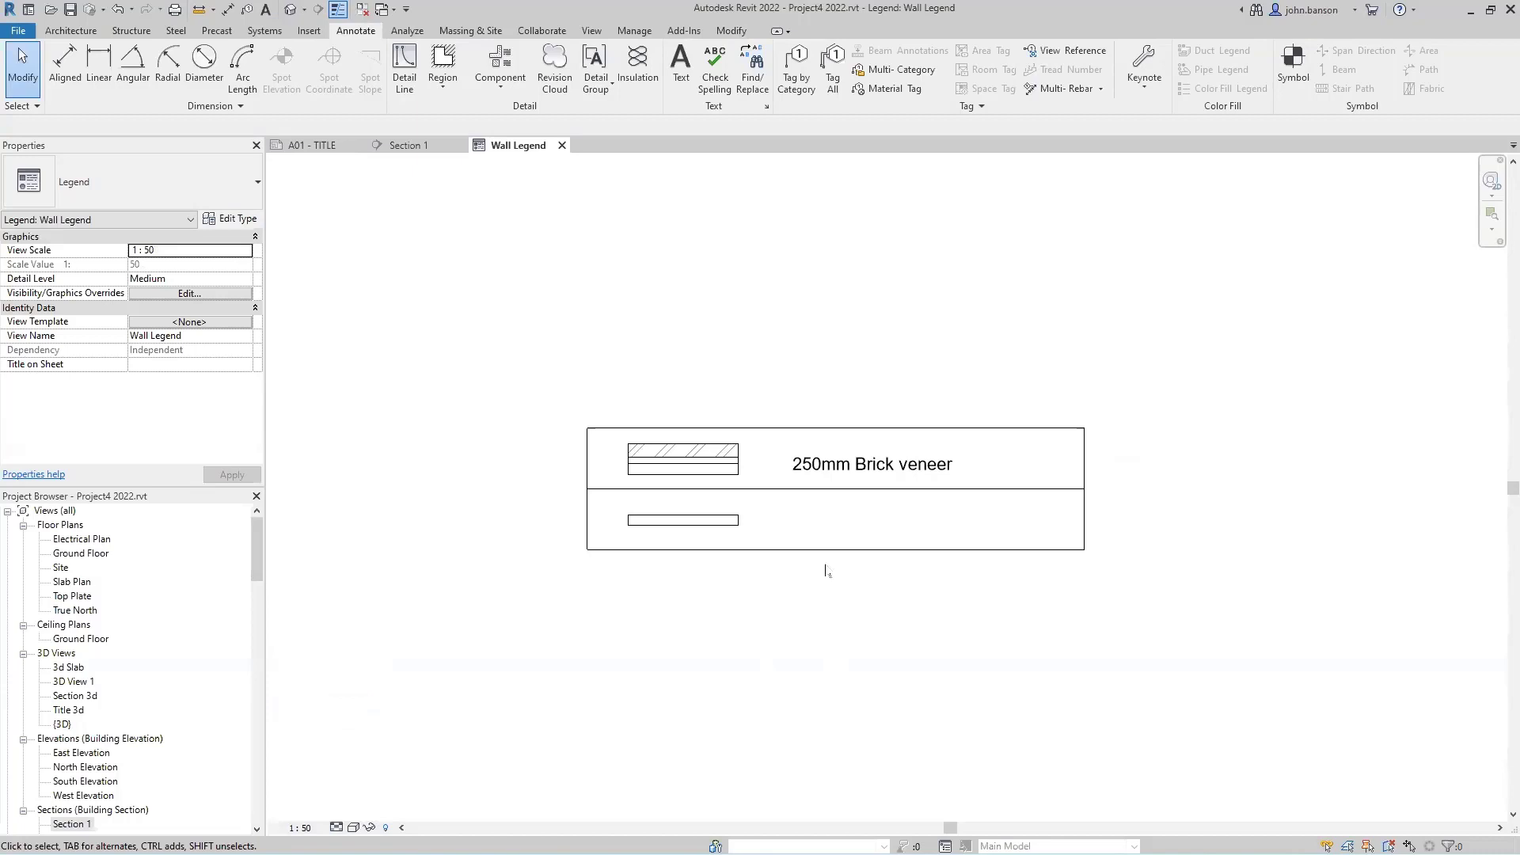
# Add the text note "90mm Timber stud" beside the stud wall in the lower box, in line with the note above.
pyautogui.click(681, 67)
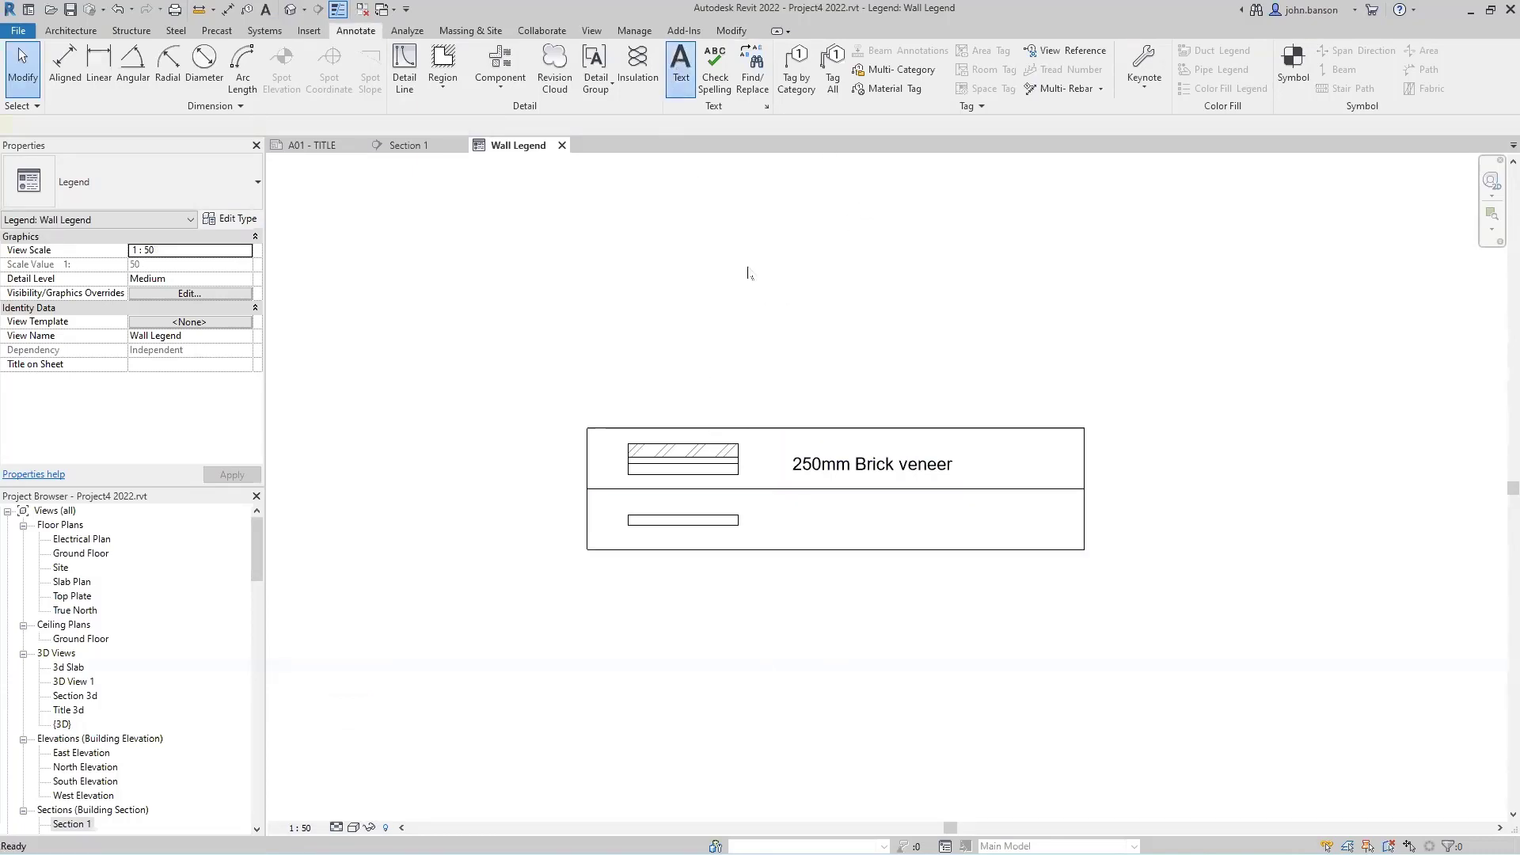
pyautogui.click(794, 516)
pyautogui.write('90')
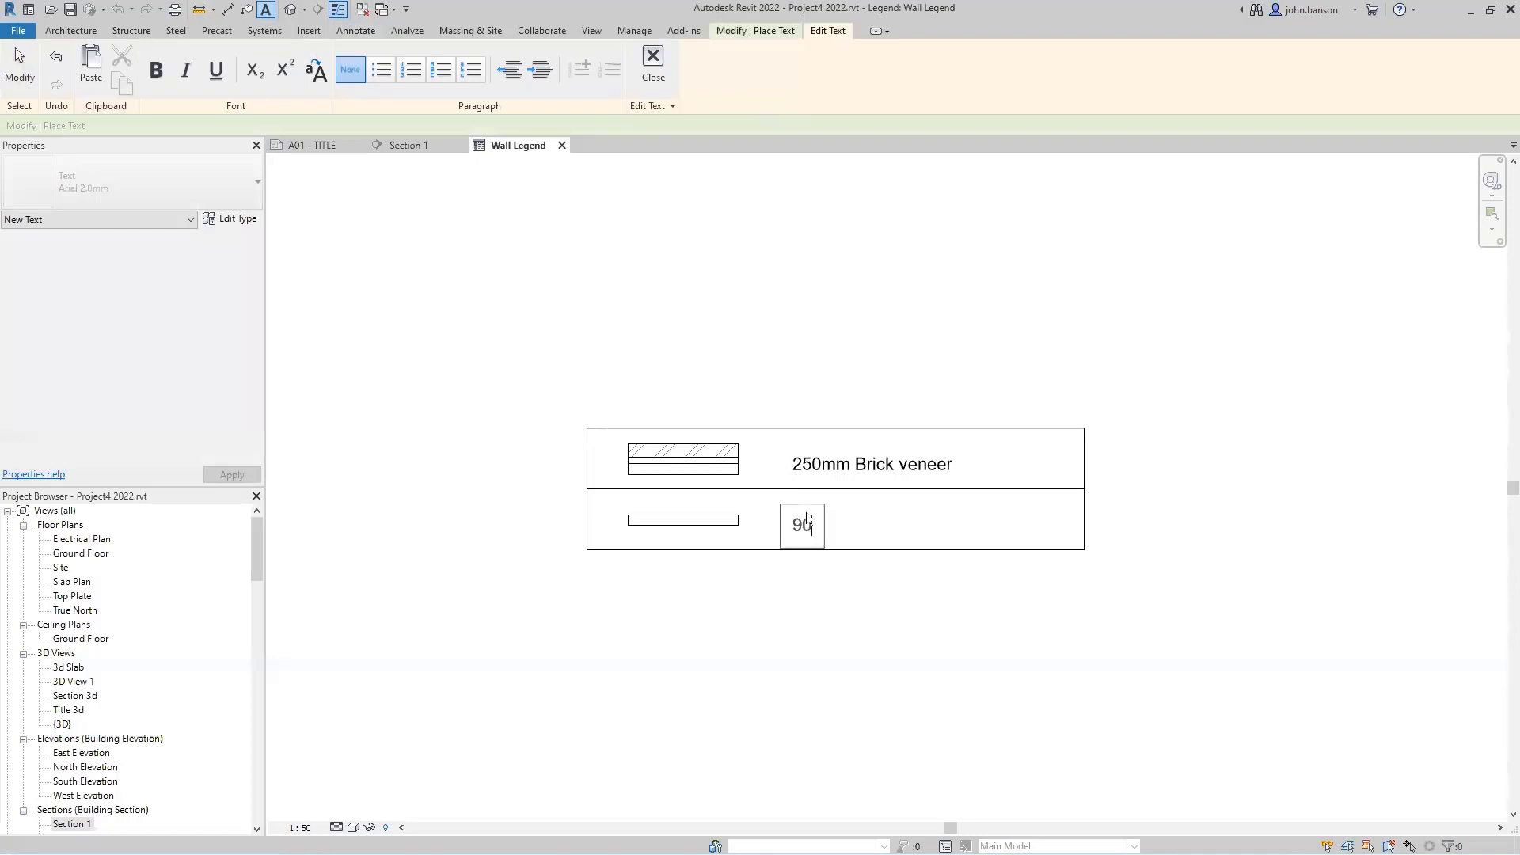
pyautogui.write('mm Timber stud')
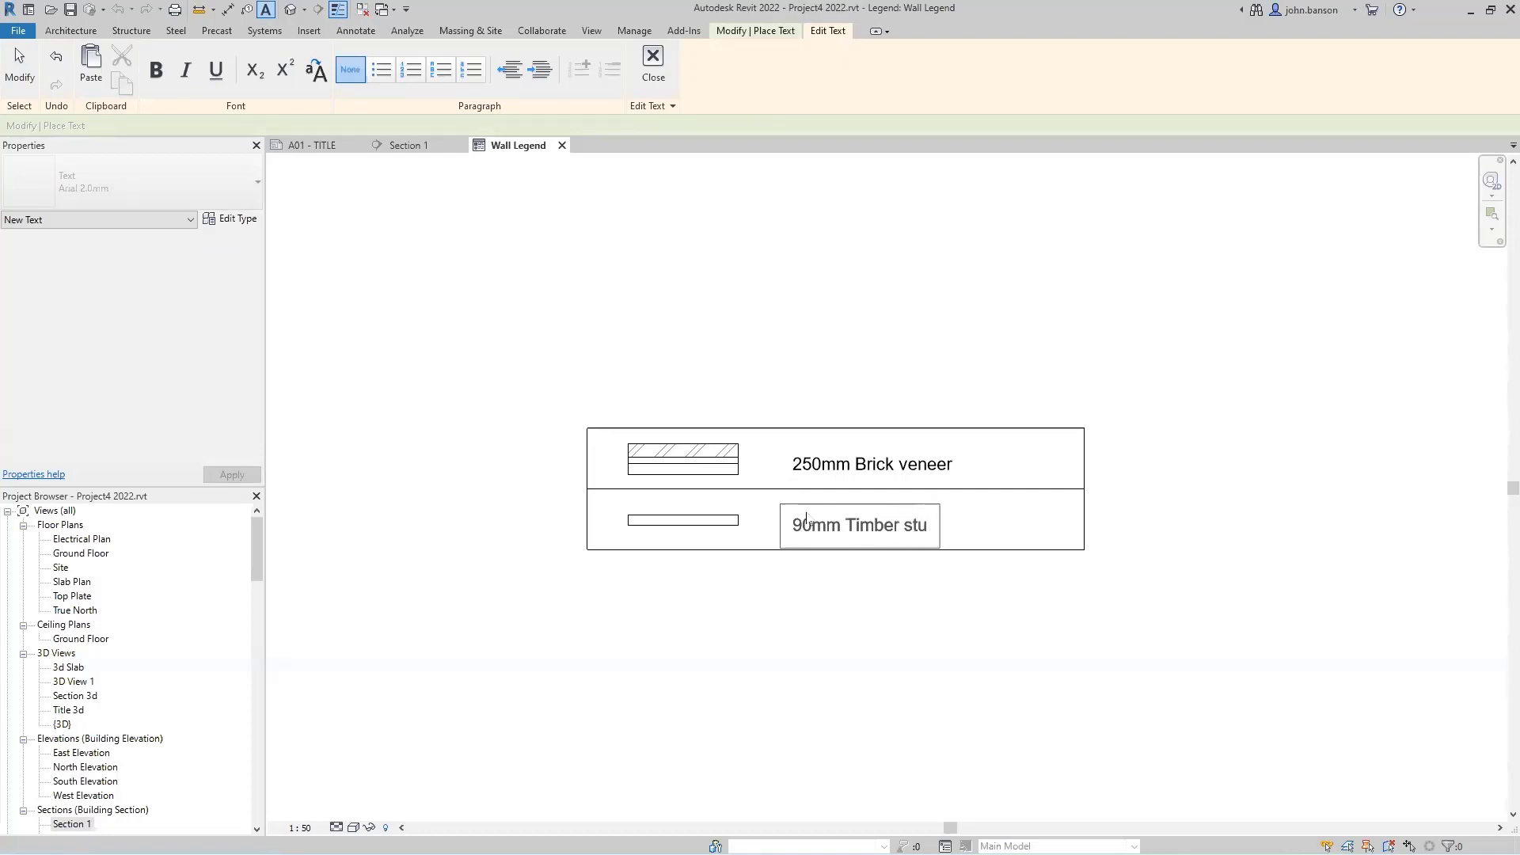
pyautogui.click(1009, 624)
pyautogui.click(978, 621)
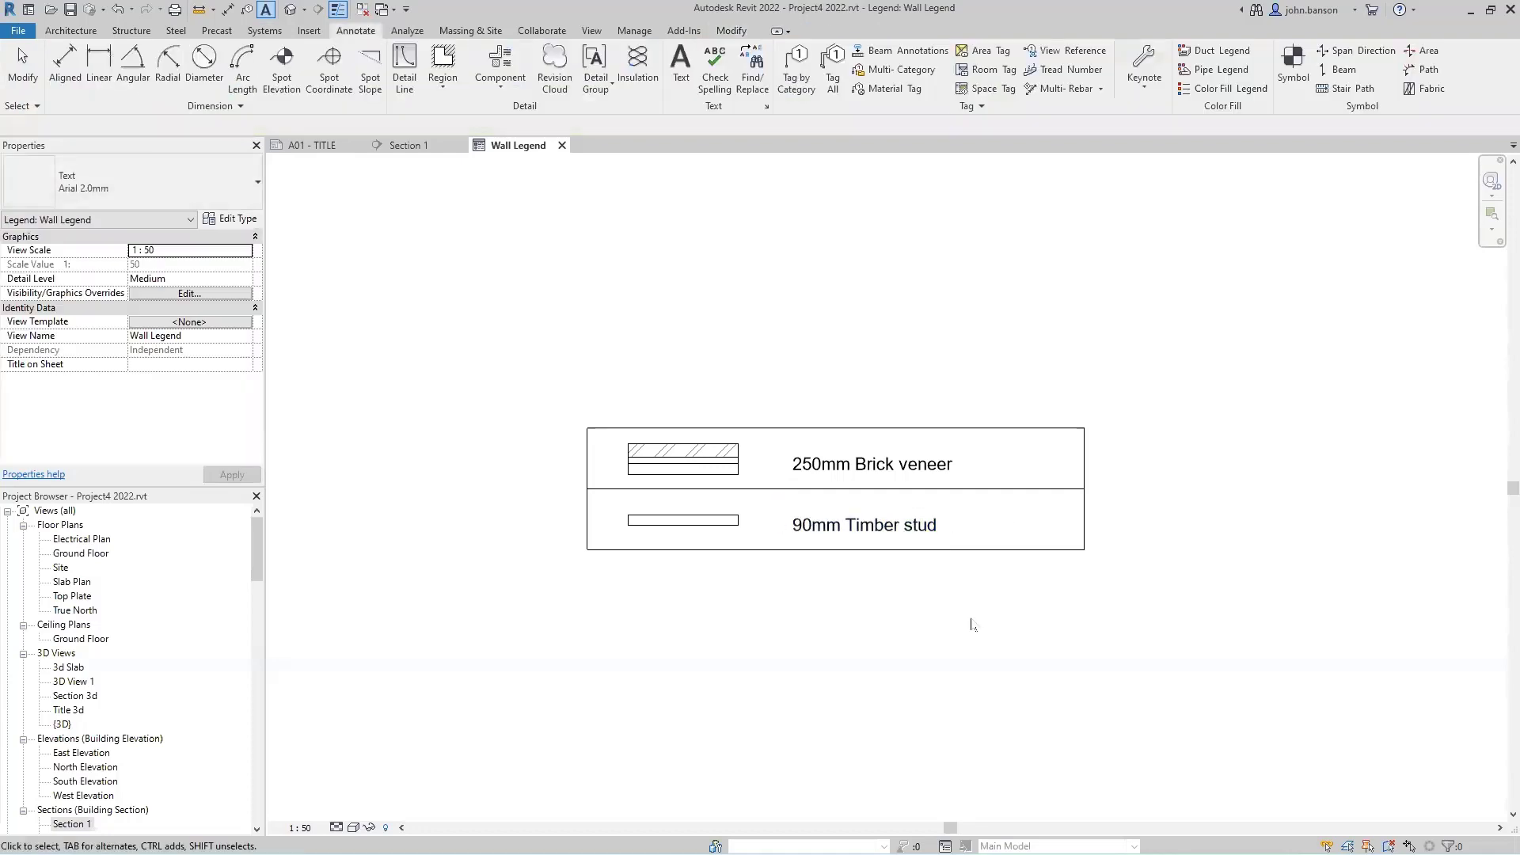
# Add the title "Wall Legend" in Arial 3.5mm text above the boxes and move it clear of the frame.
pyautogui.click(681, 68)
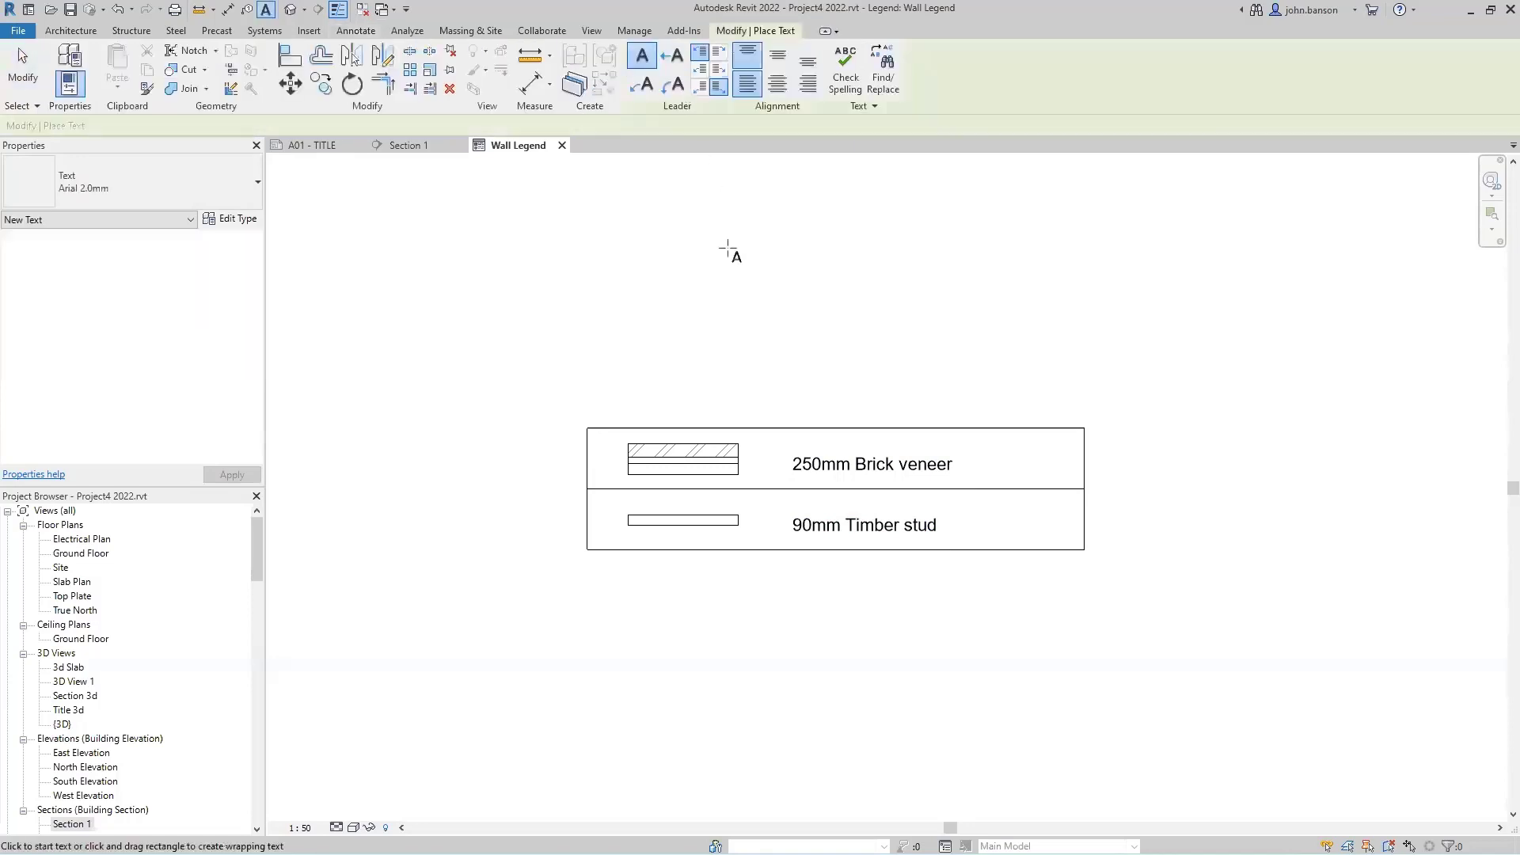
pyautogui.click(109, 188)
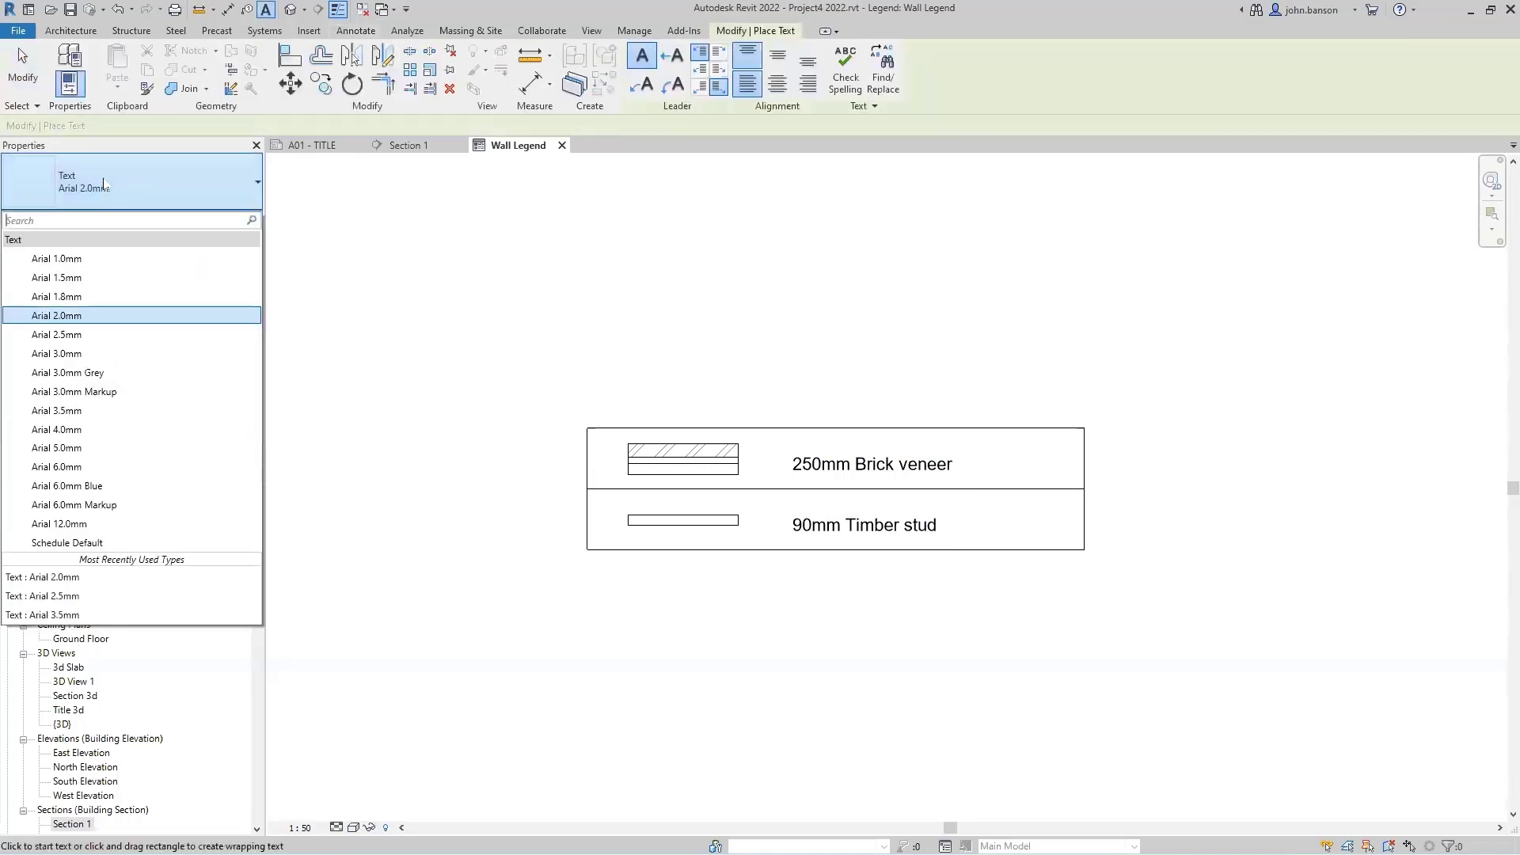
pyautogui.click(79, 410)
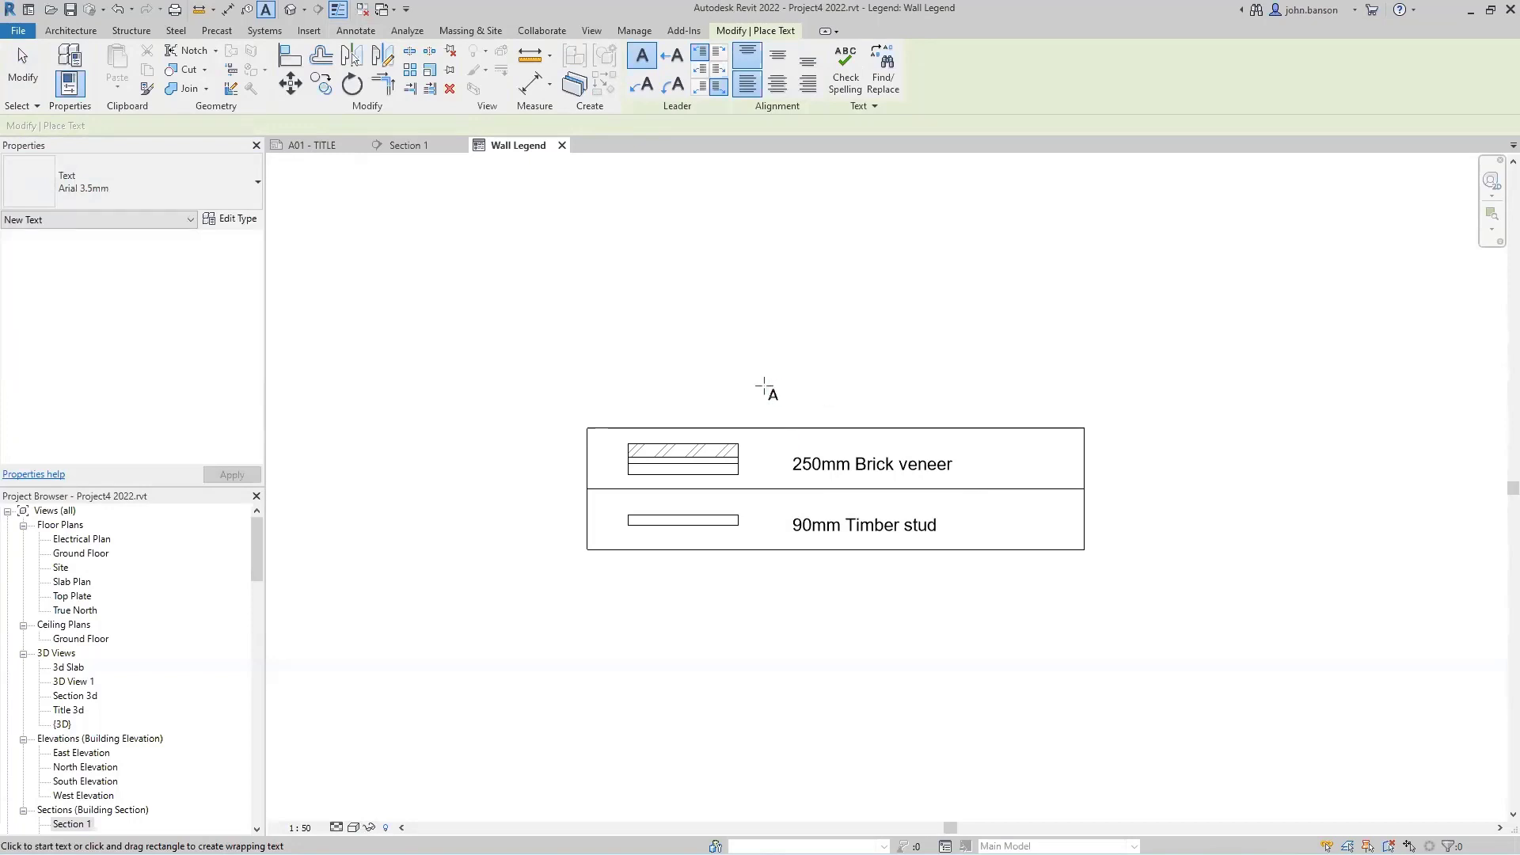
pyautogui.click(766, 380)
pyautogui.write('Wa')
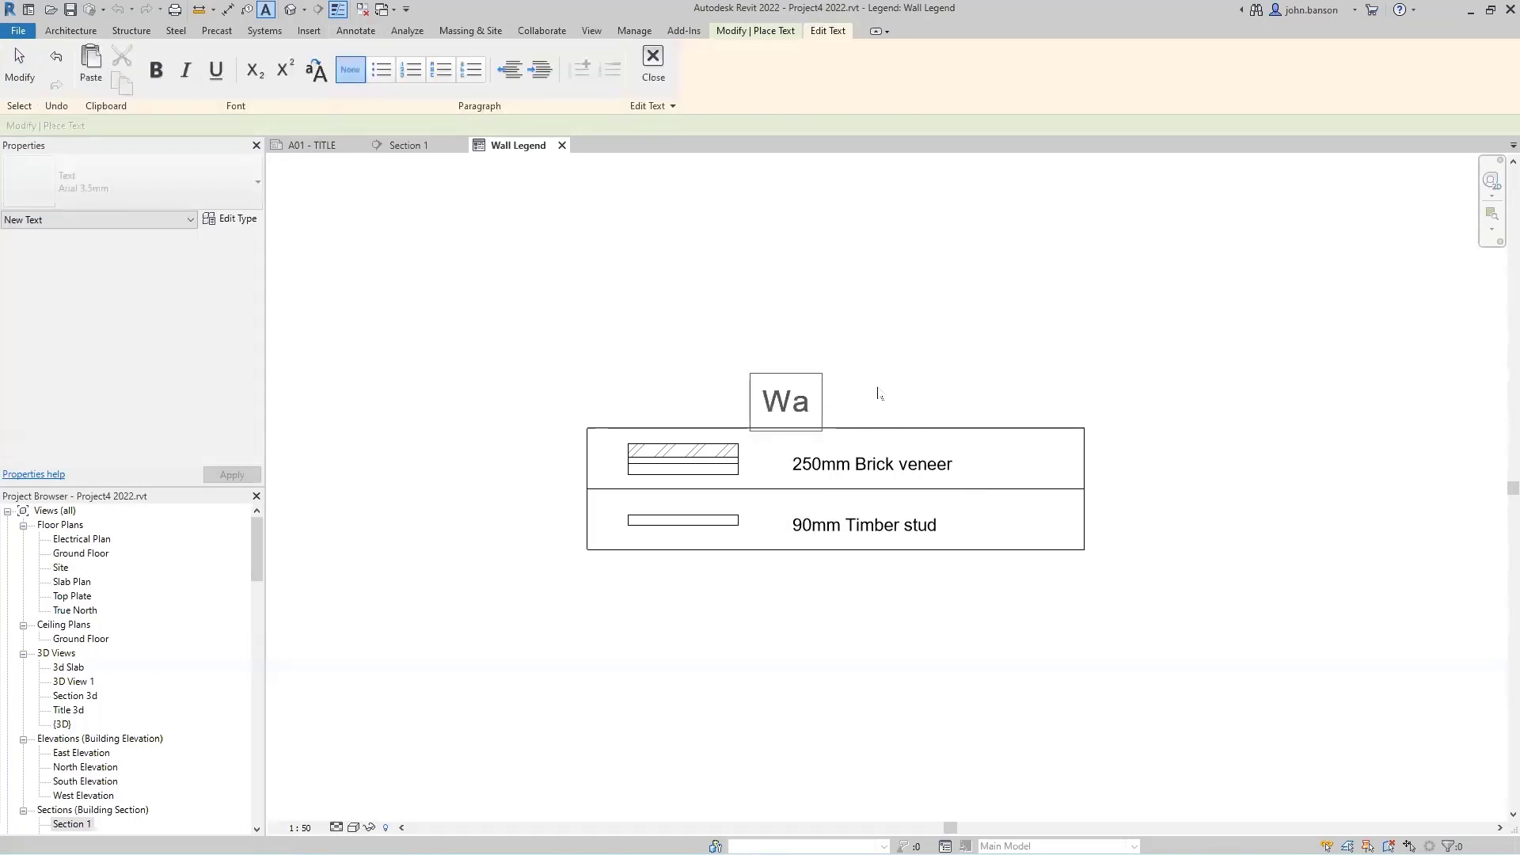
pyautogui.write('ll Legend')
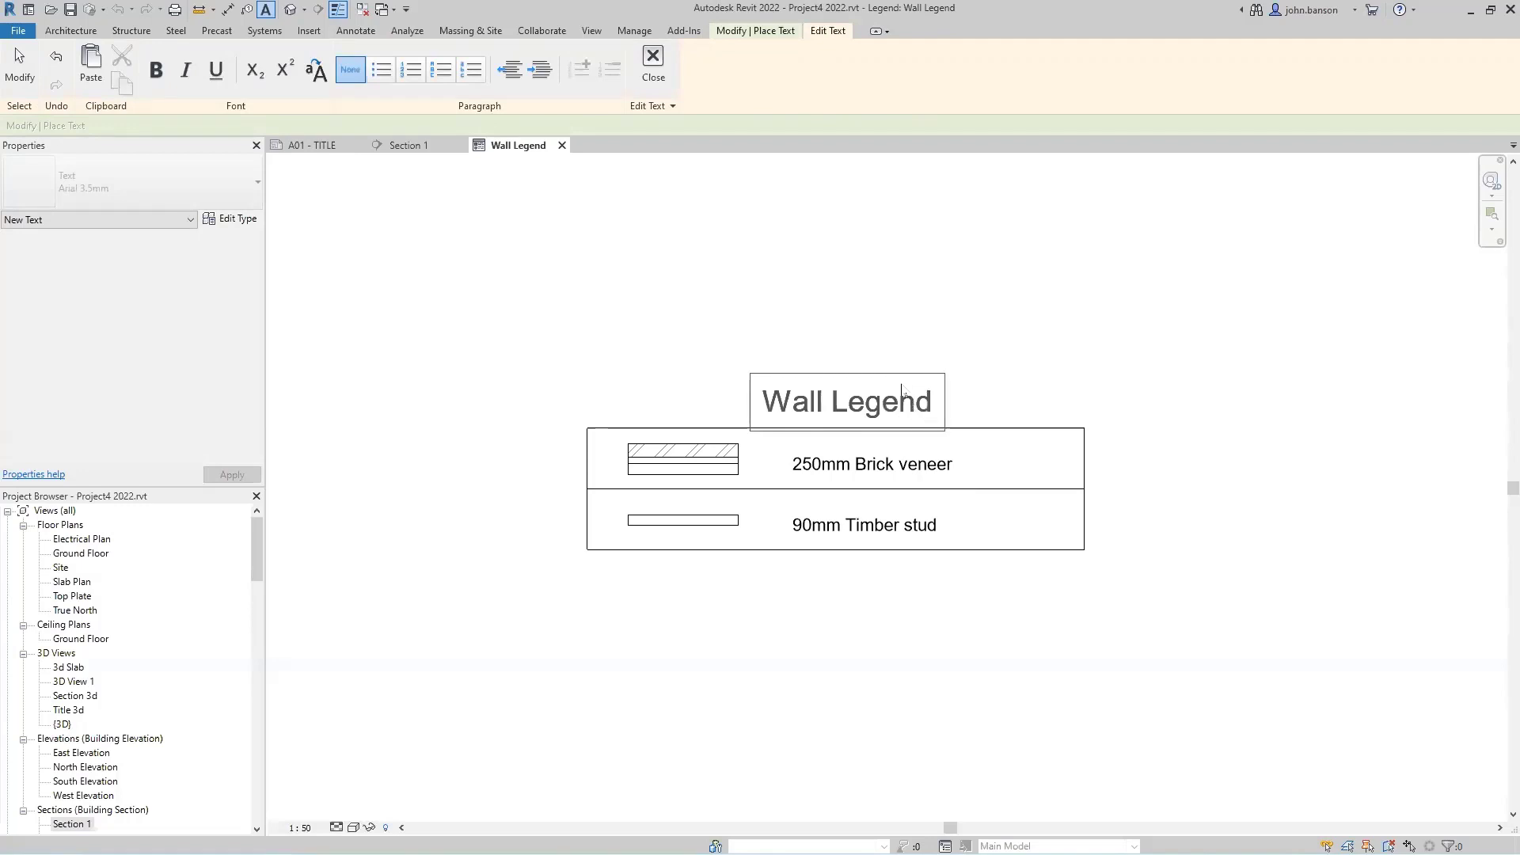
pyautogui.click(963, 361)
pyautogui.press('Escape')
pyautogui.press('Escape')
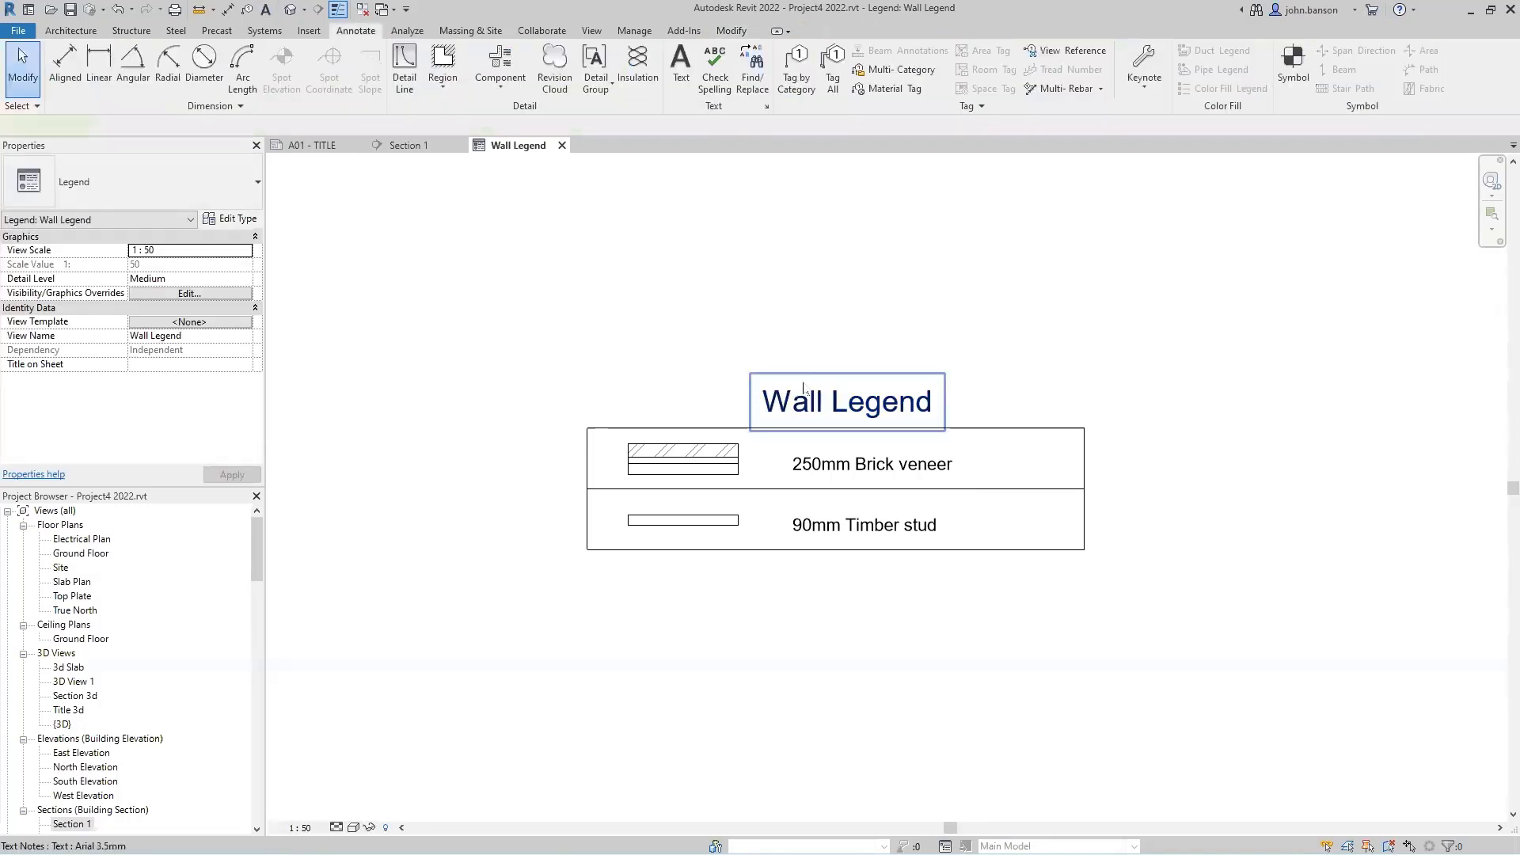
pyautogui.moveTo(804, 388); pyautogui.dragTo(790, 374)
pyautogui.click(674, 338)
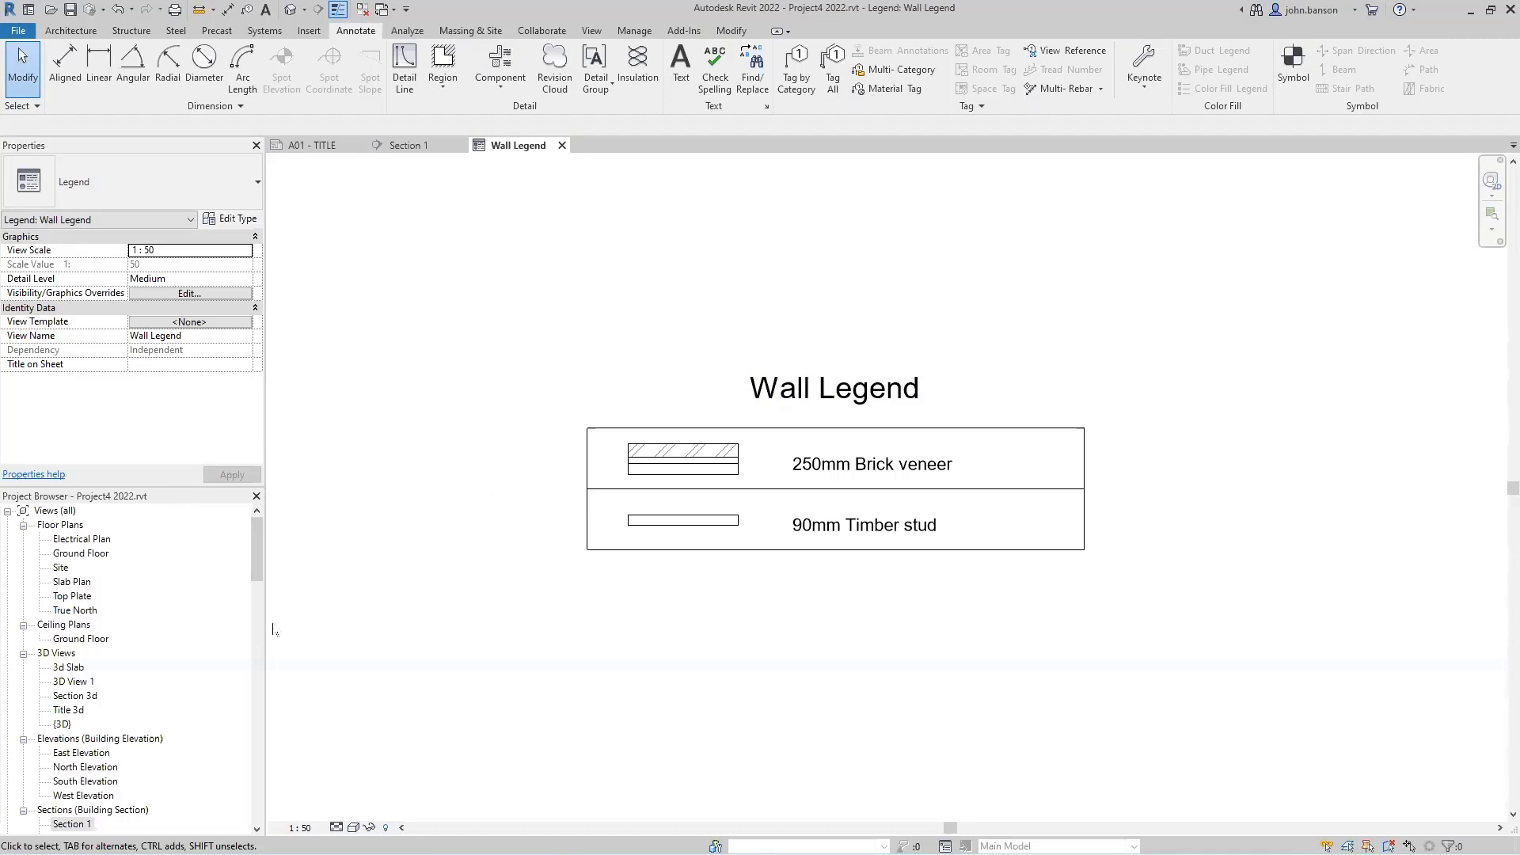
# Open sheet A03 - PLAN and place the Wall Legend near the sheet's upper-right corner, beside the floor plan.
pyautogui.moveTo(256, 564); pyautogui.dragTo(268, 656)
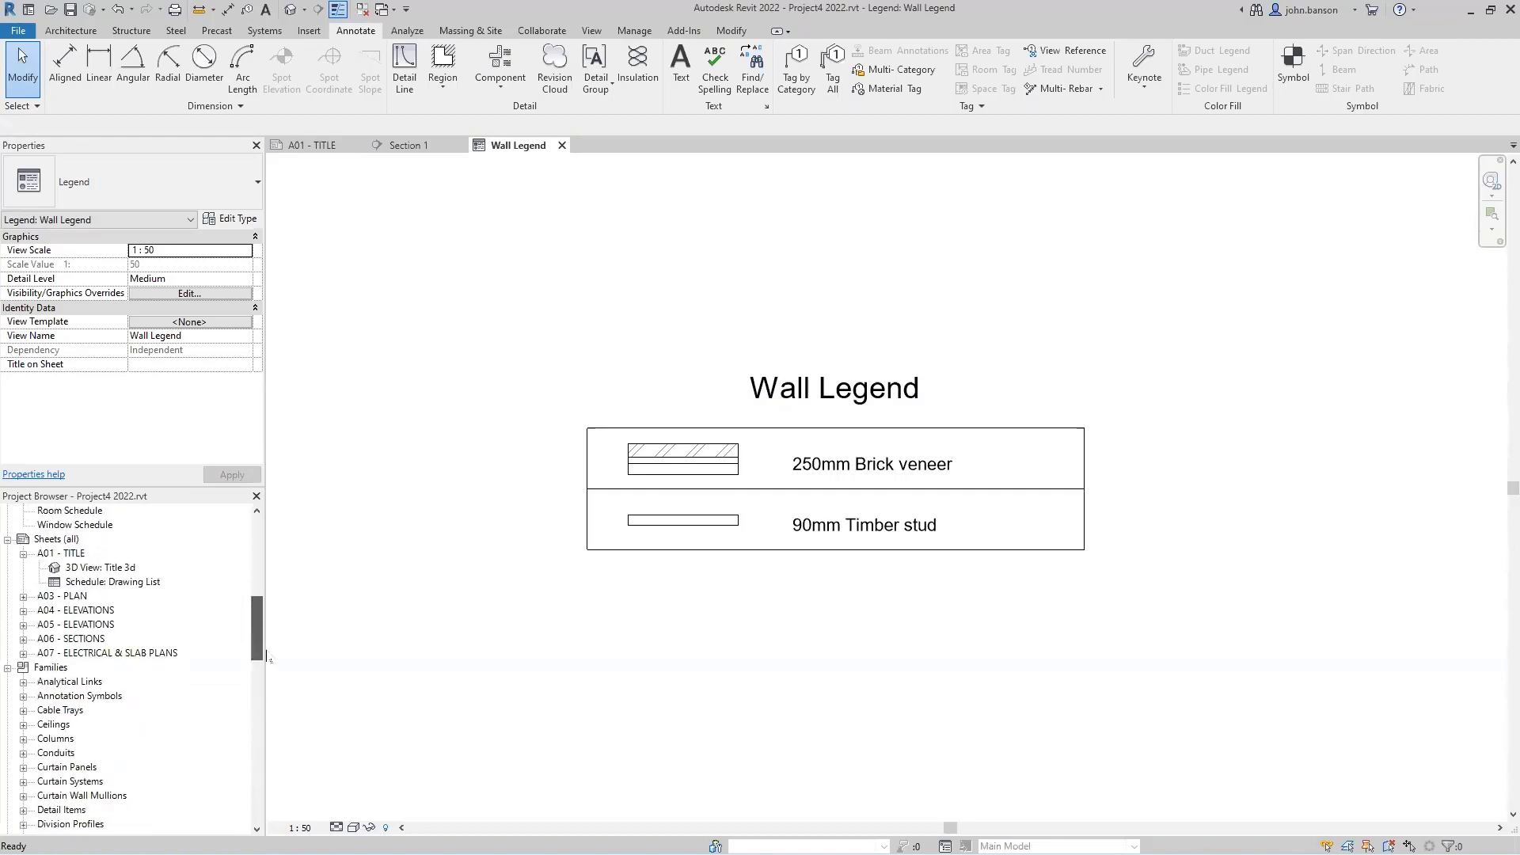
pyautogui.doubleClick(79, 597)
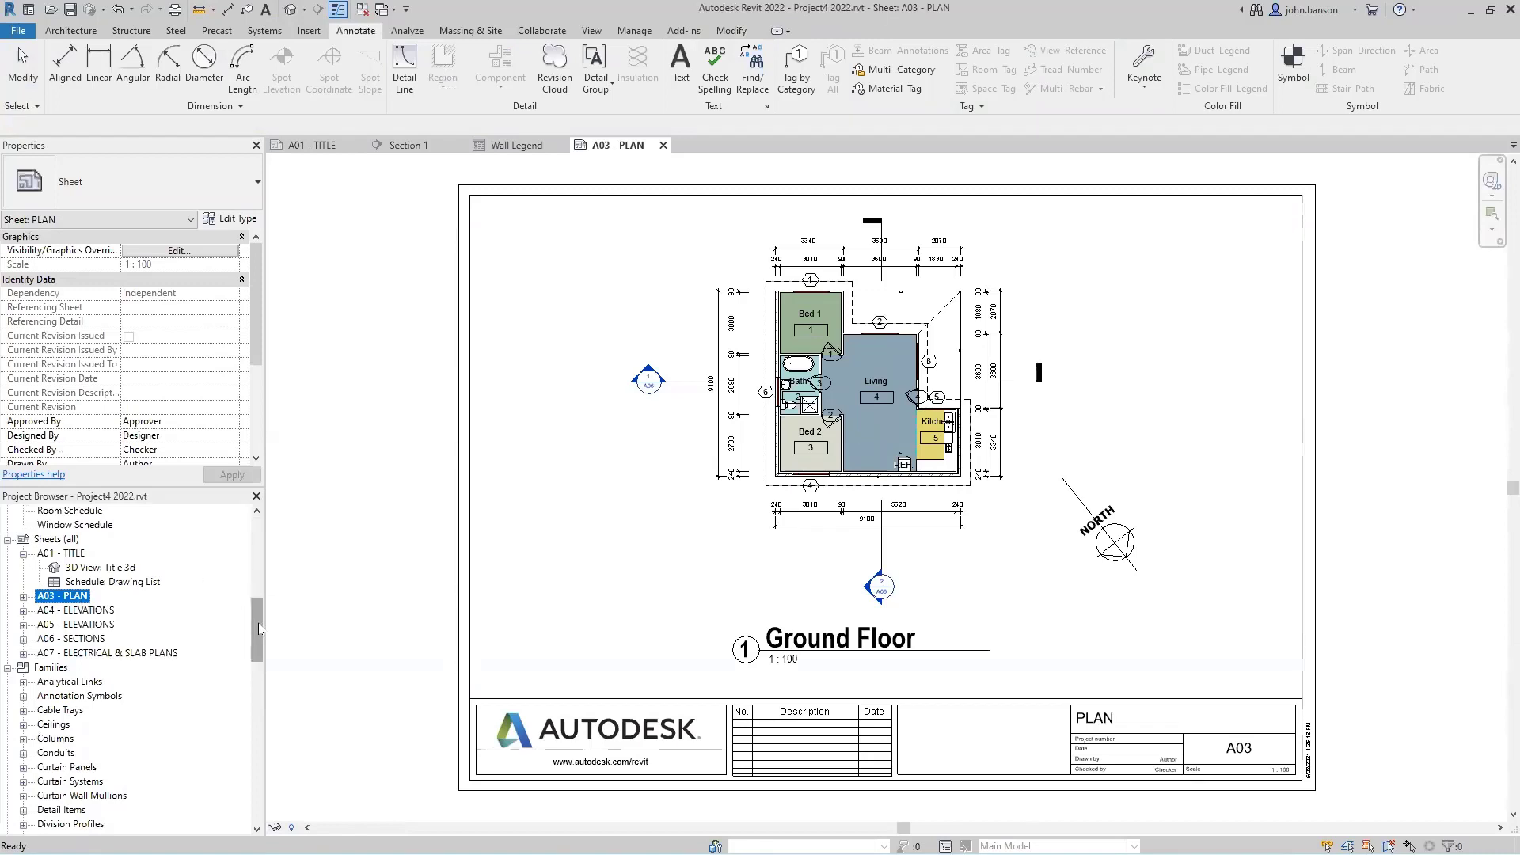
pyautogui.moveTo(259, 628); pyautogui.dragTo(260, 585)
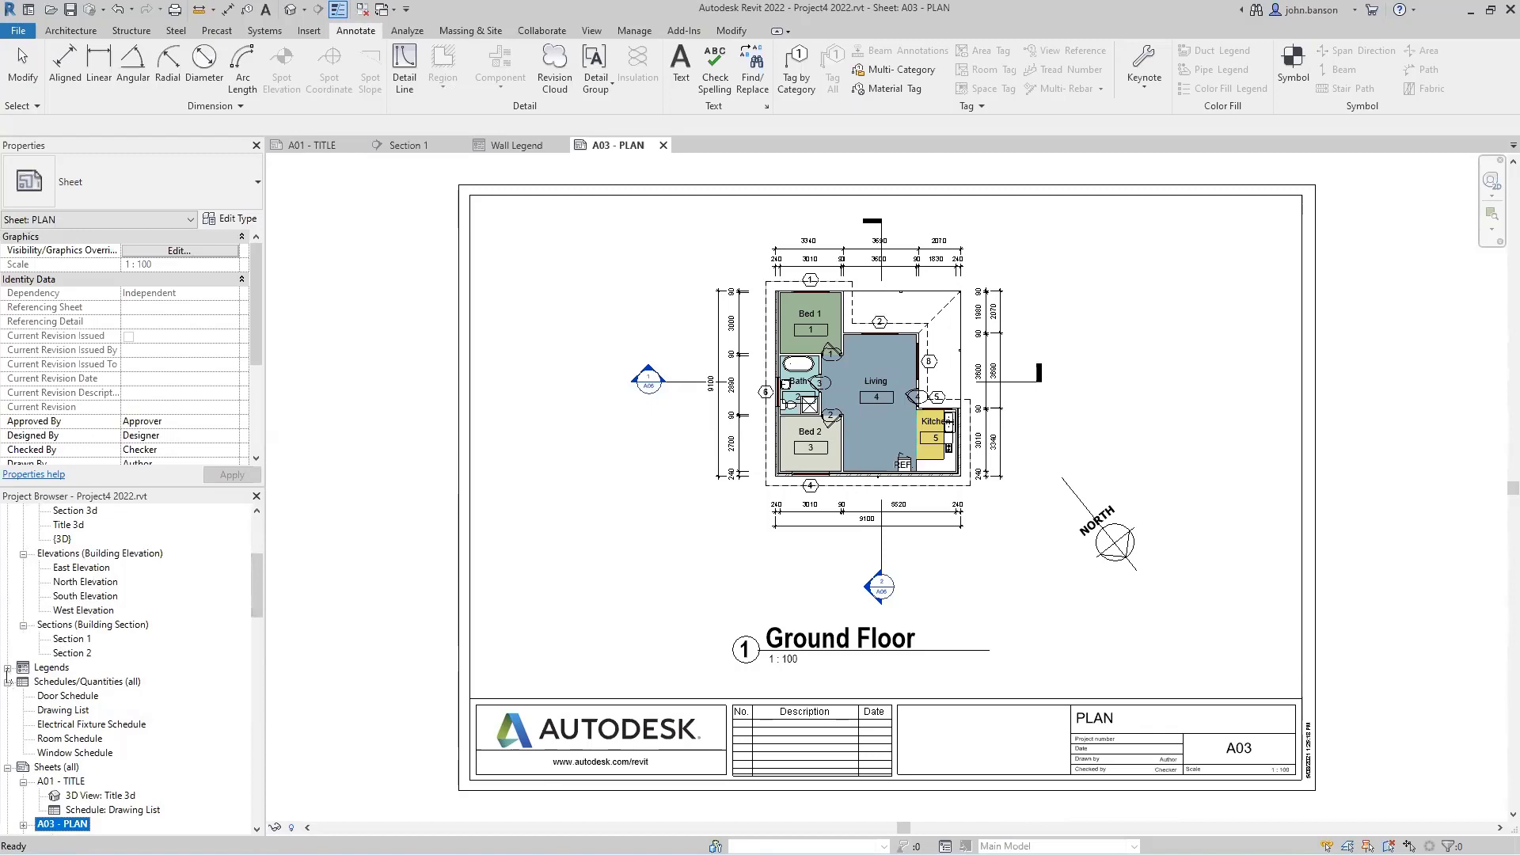
pyautogui.click(7, 668)
pyautogui.click(68, 682)
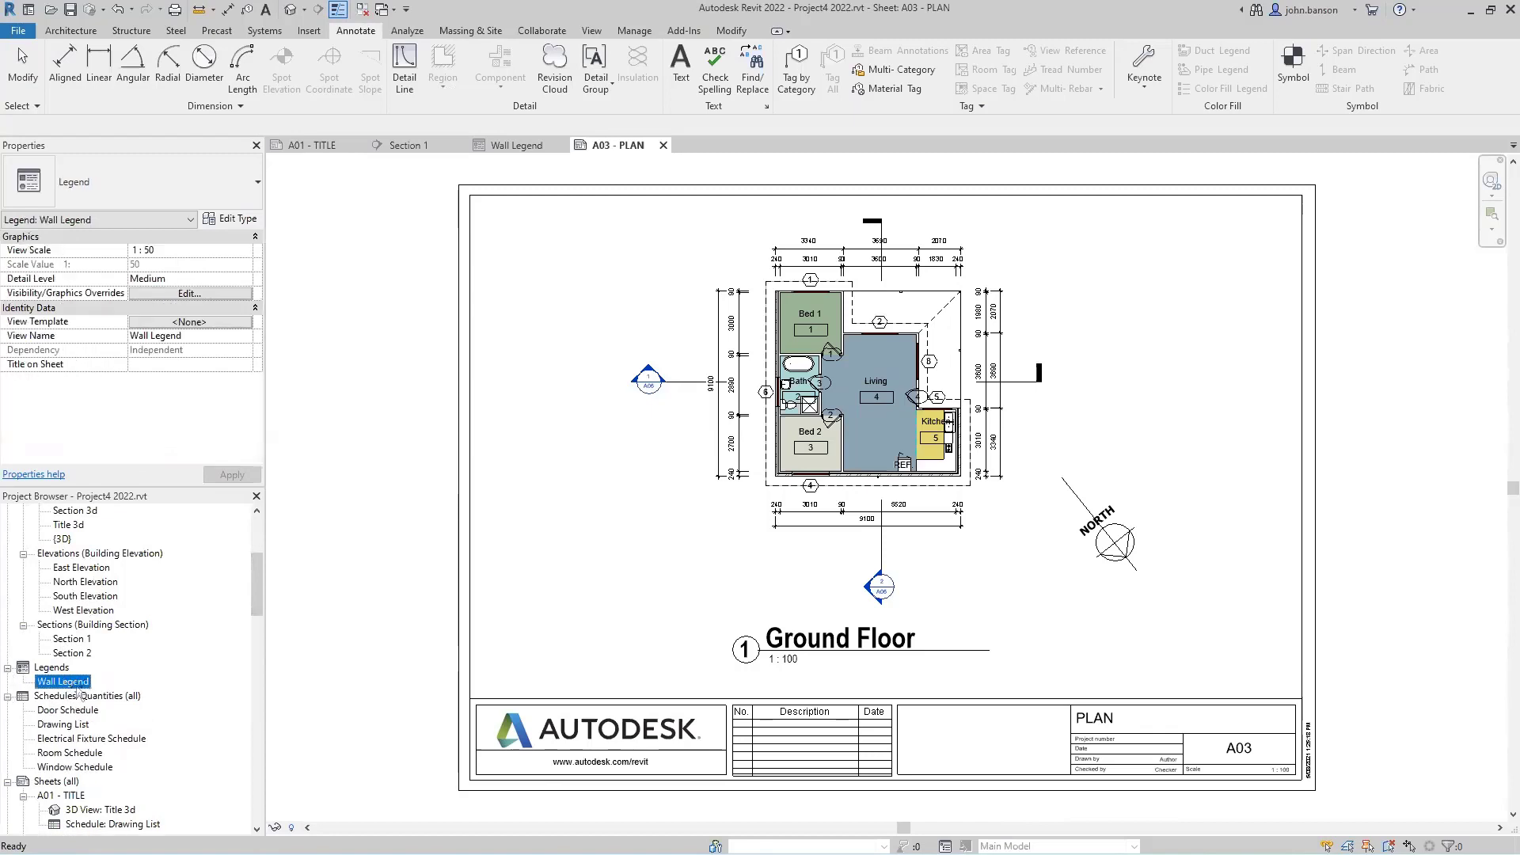
pyautogui.moveTo(77, 687); pyautogui.dragTo(1172, 269)
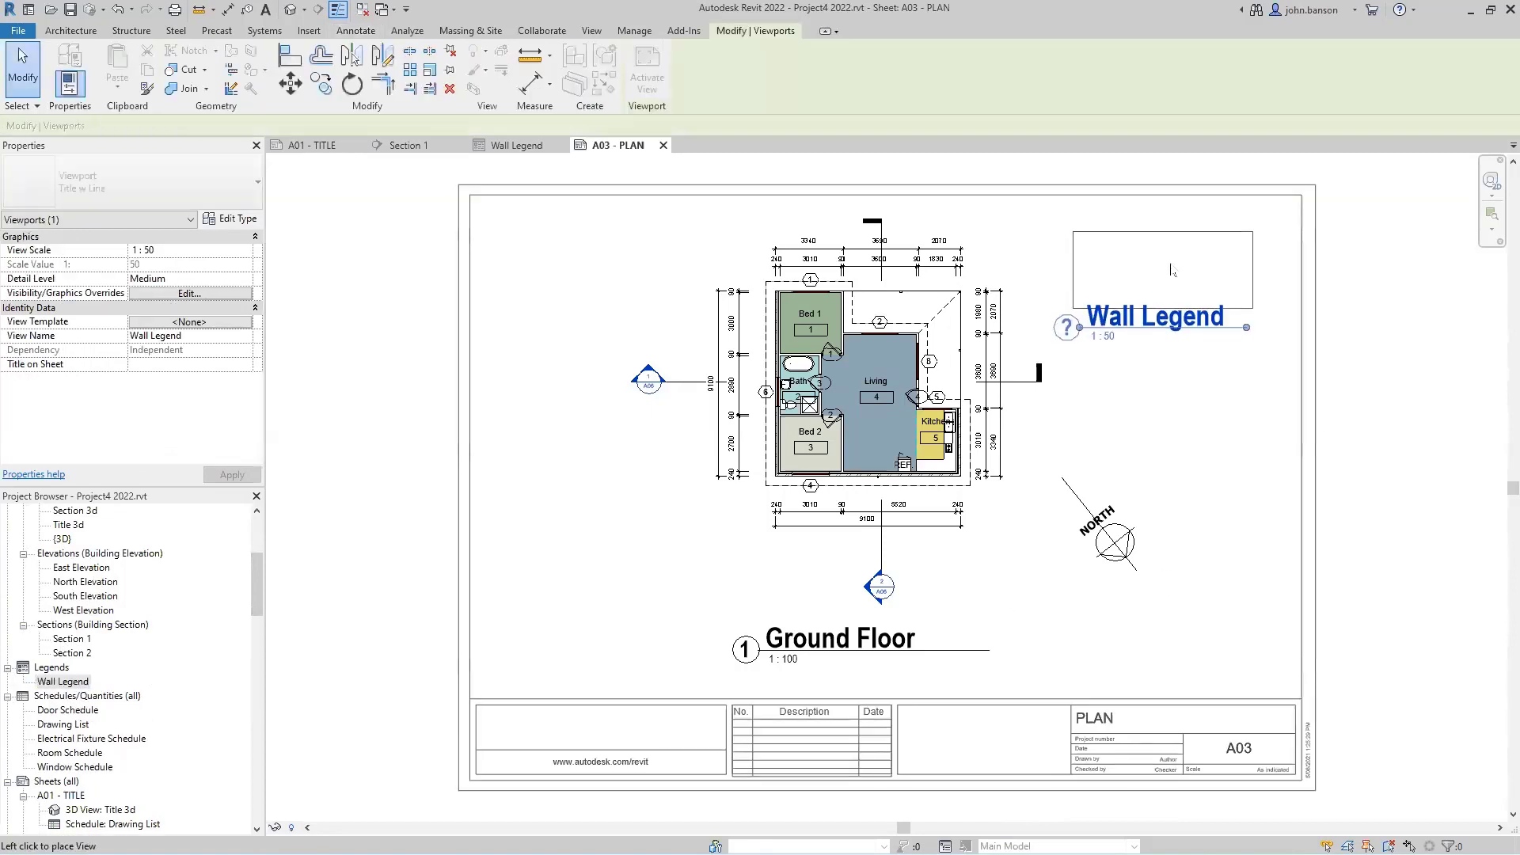
pyautogui.click(1188, 255)
pyautogui.click(1188, 398)
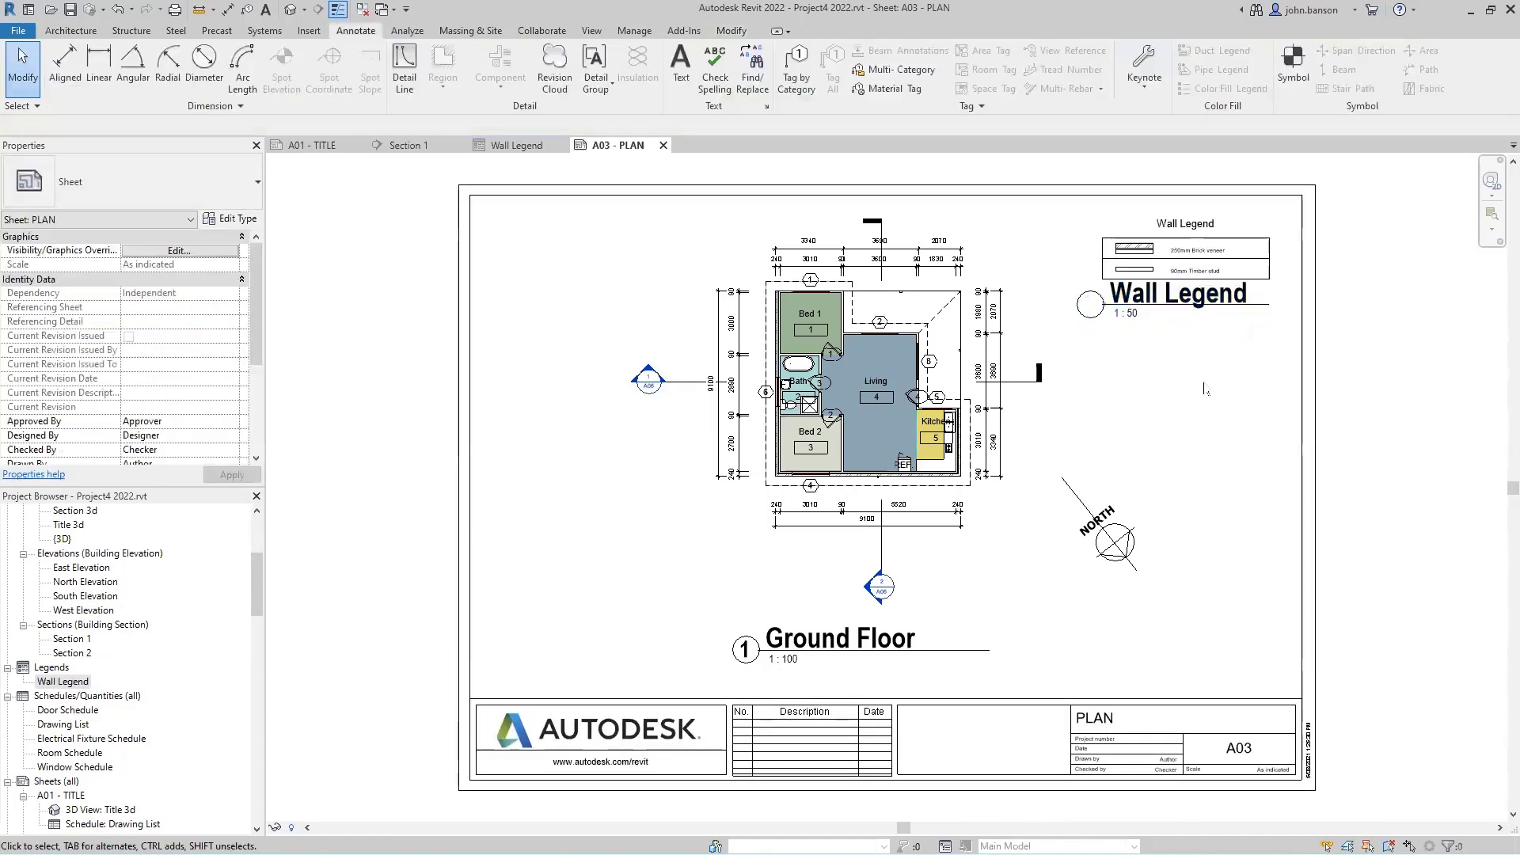
# Move the Wall Legend's viewport title slightly down and to the right, clear of the legend boxes.
pyautogui.moveTo(1183, 315); pyautogui.dragTo(1200, 333)
pyautogui.click(1223, 417)
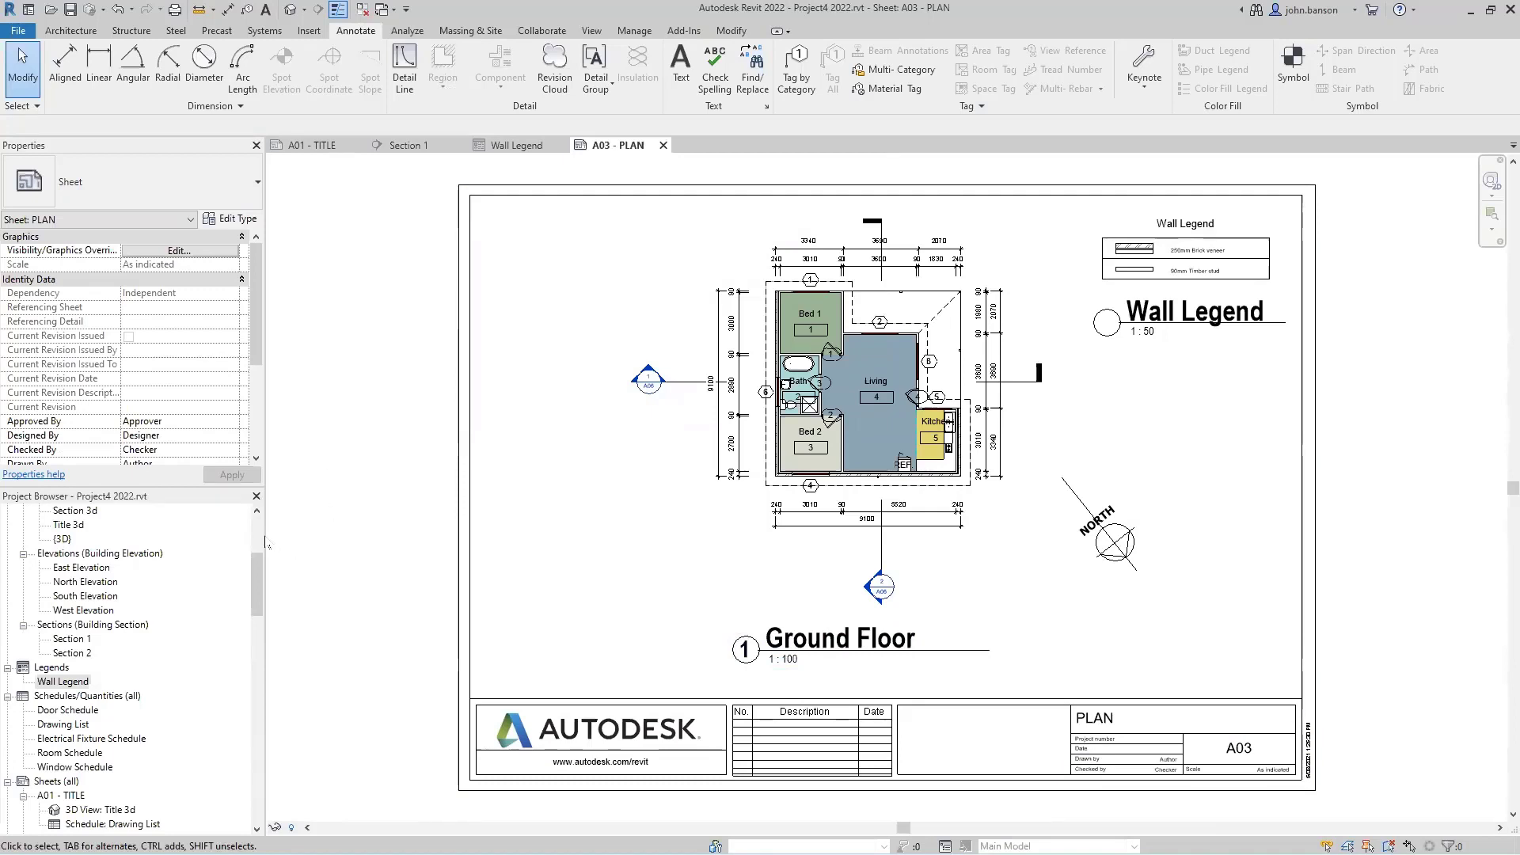
# Duplicate the Ground Floor floor plan without its annotations and rename the copy as Roof Plan.
pyautogui.moveTo(259, 571); pyautogui.dragTo(261, 533)
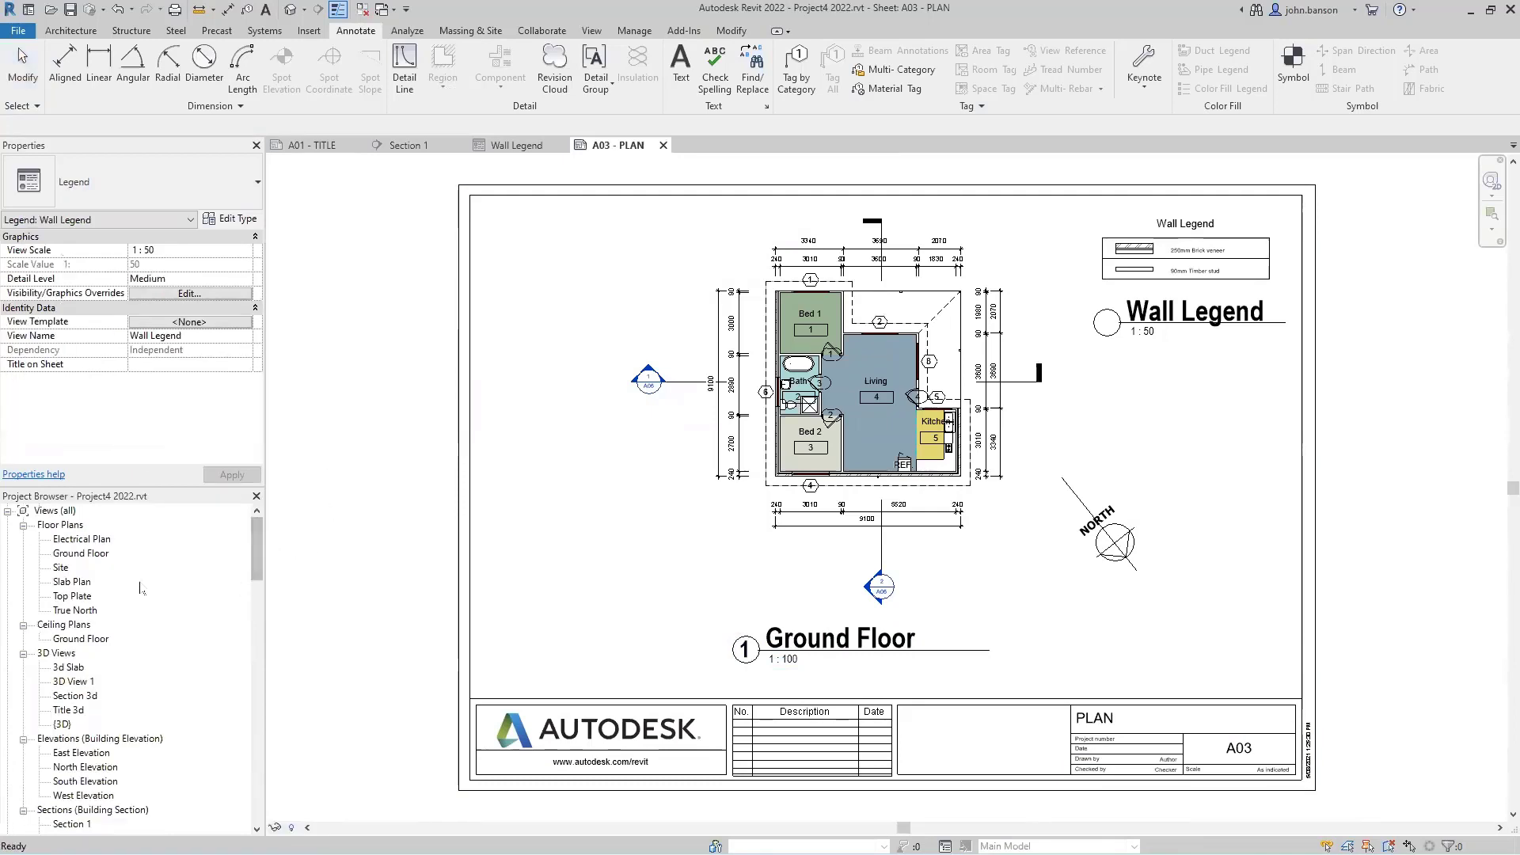
pyautogui.click(87, 556)
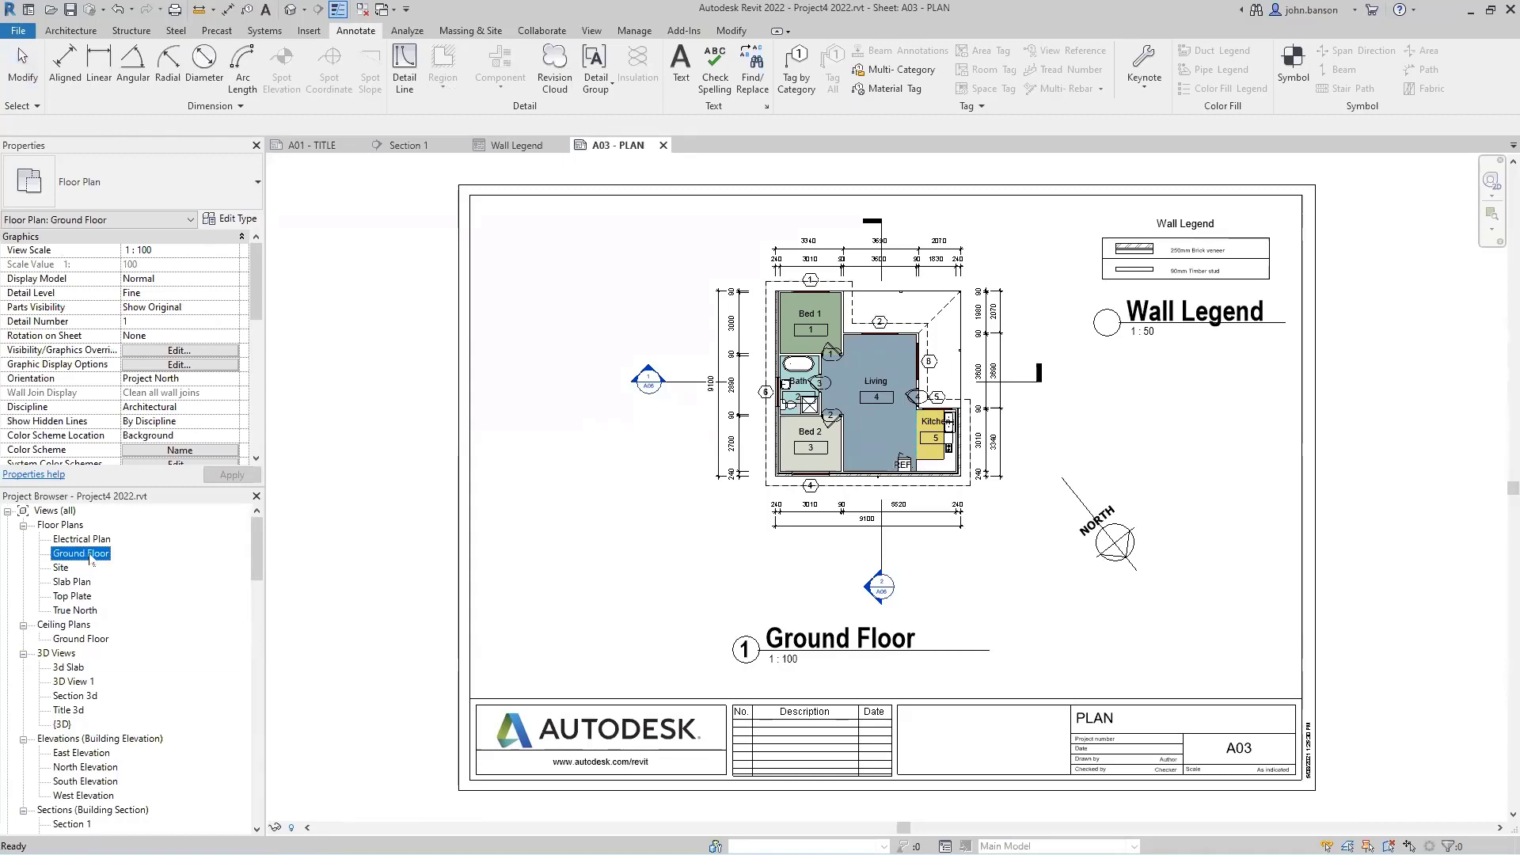
pyautogui.rightClick(97, 564)
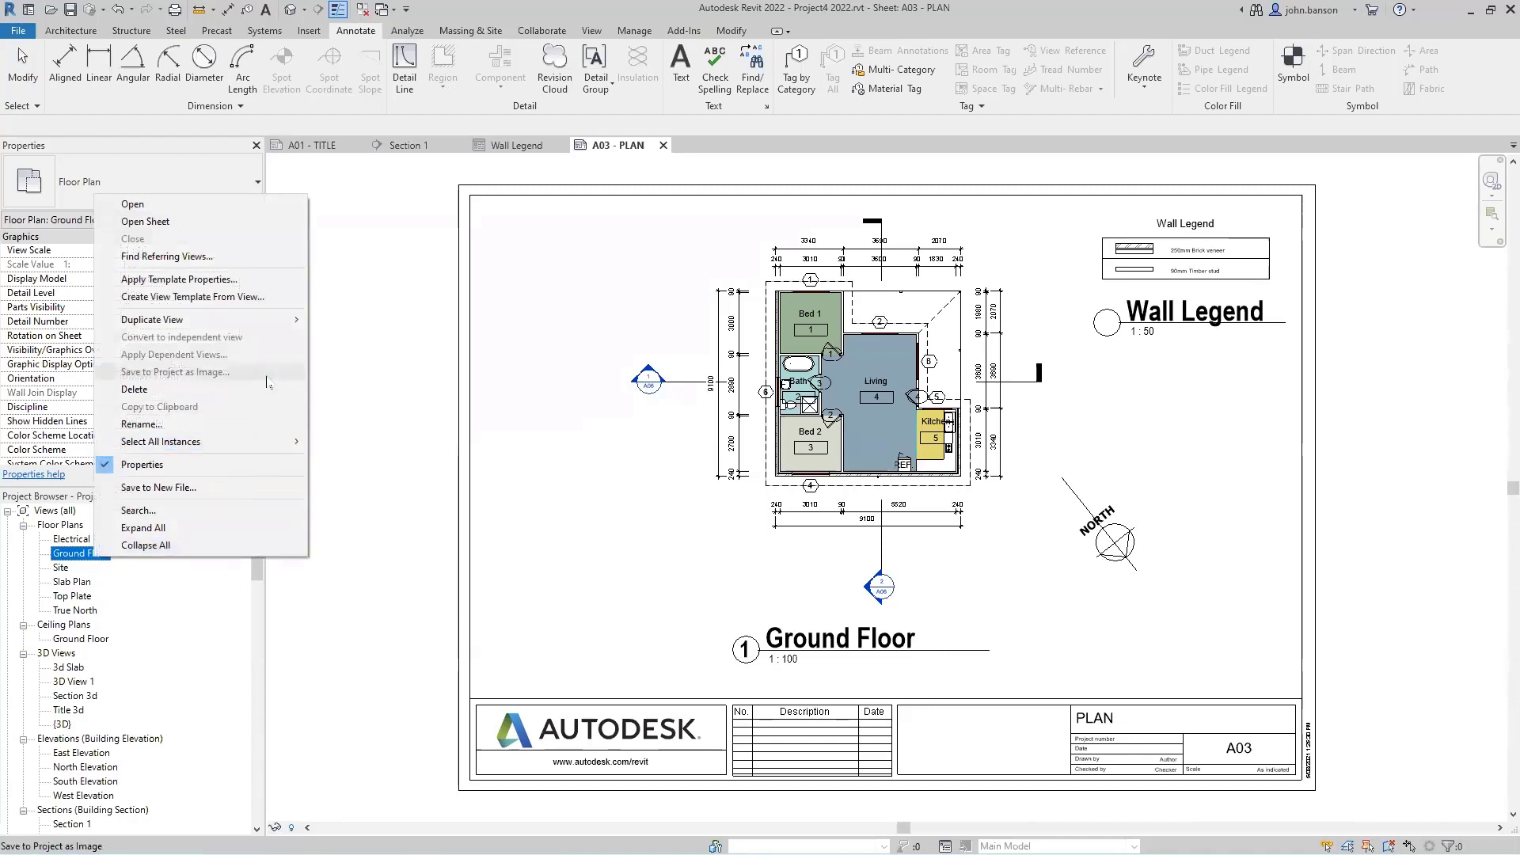
pyautogui.moveTo(254, 322)
pyautogui.click(353, 321)
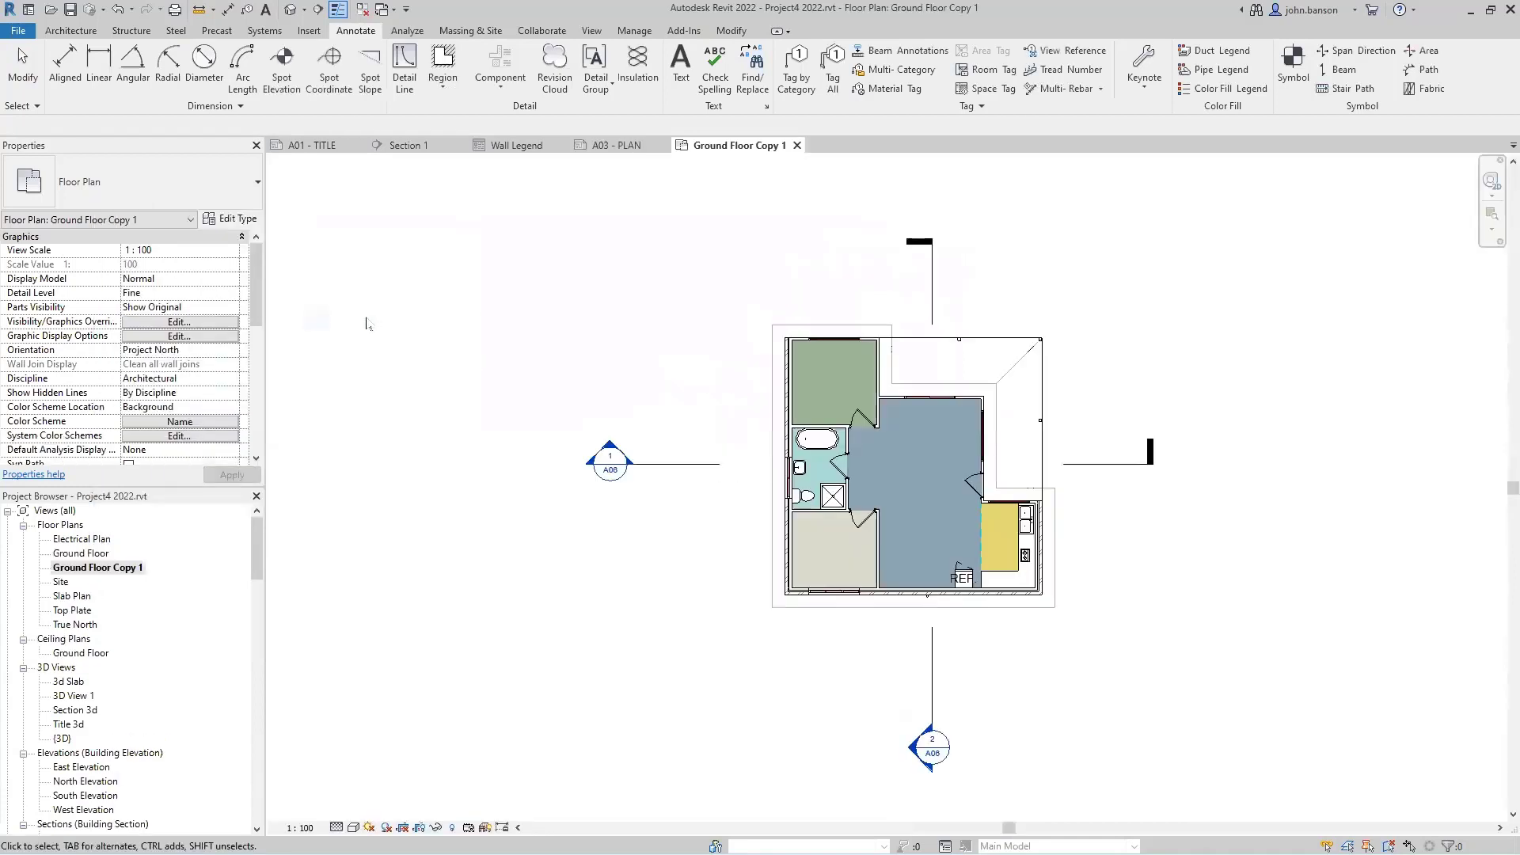
pyautogui.click(112, 567)
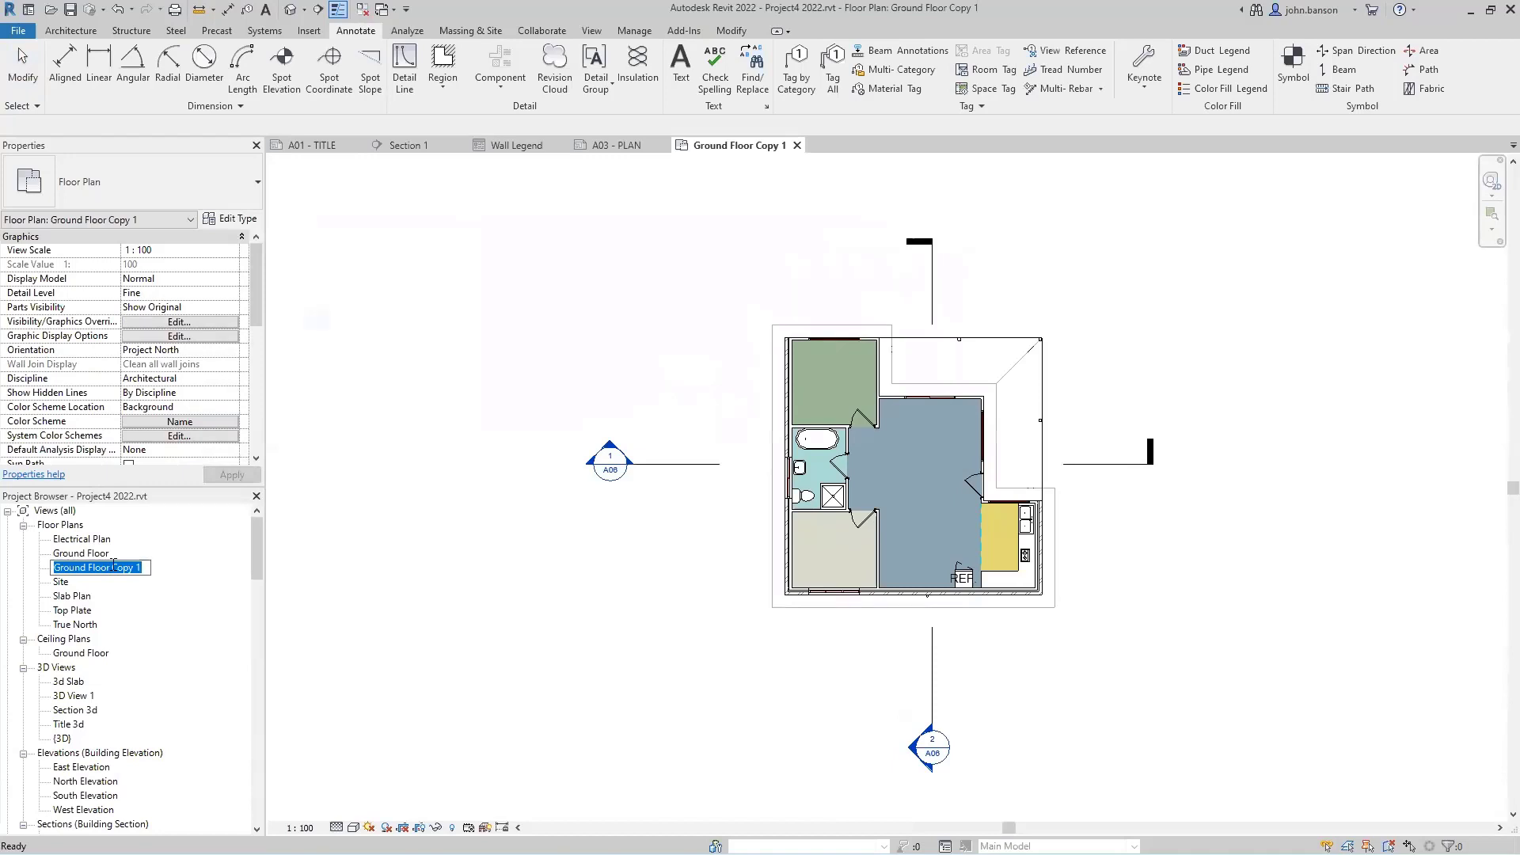
pyautogui.write('Roof Plan')
pyautogui.press('Return')
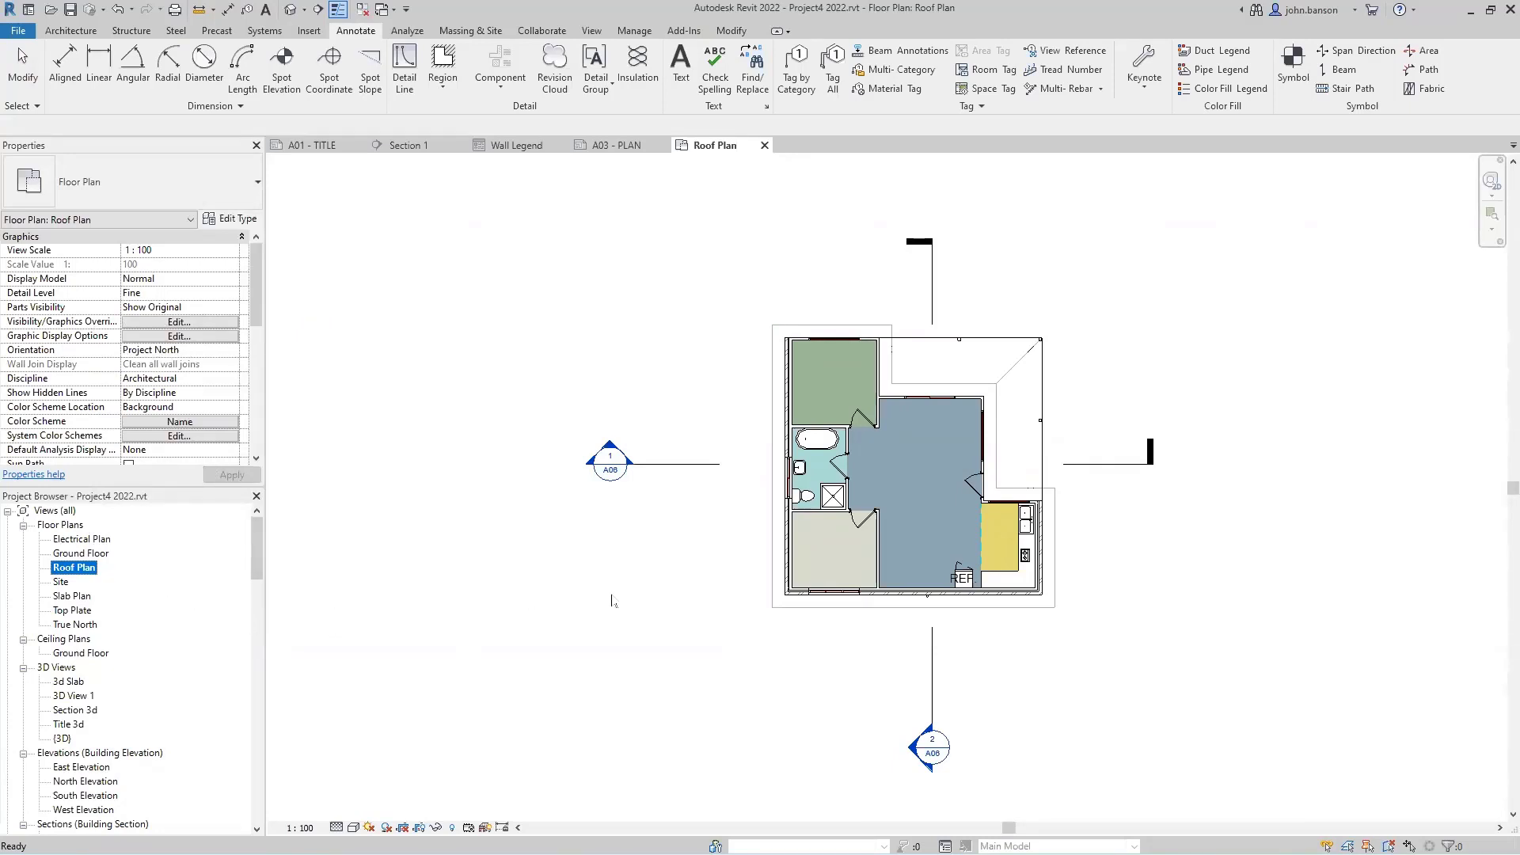
# Switch off the visibility of all model categories in the Roof Plan's Visibility/Graphic Overrides.
pyautogui.click(686, 608)
pyautogui.press('v')
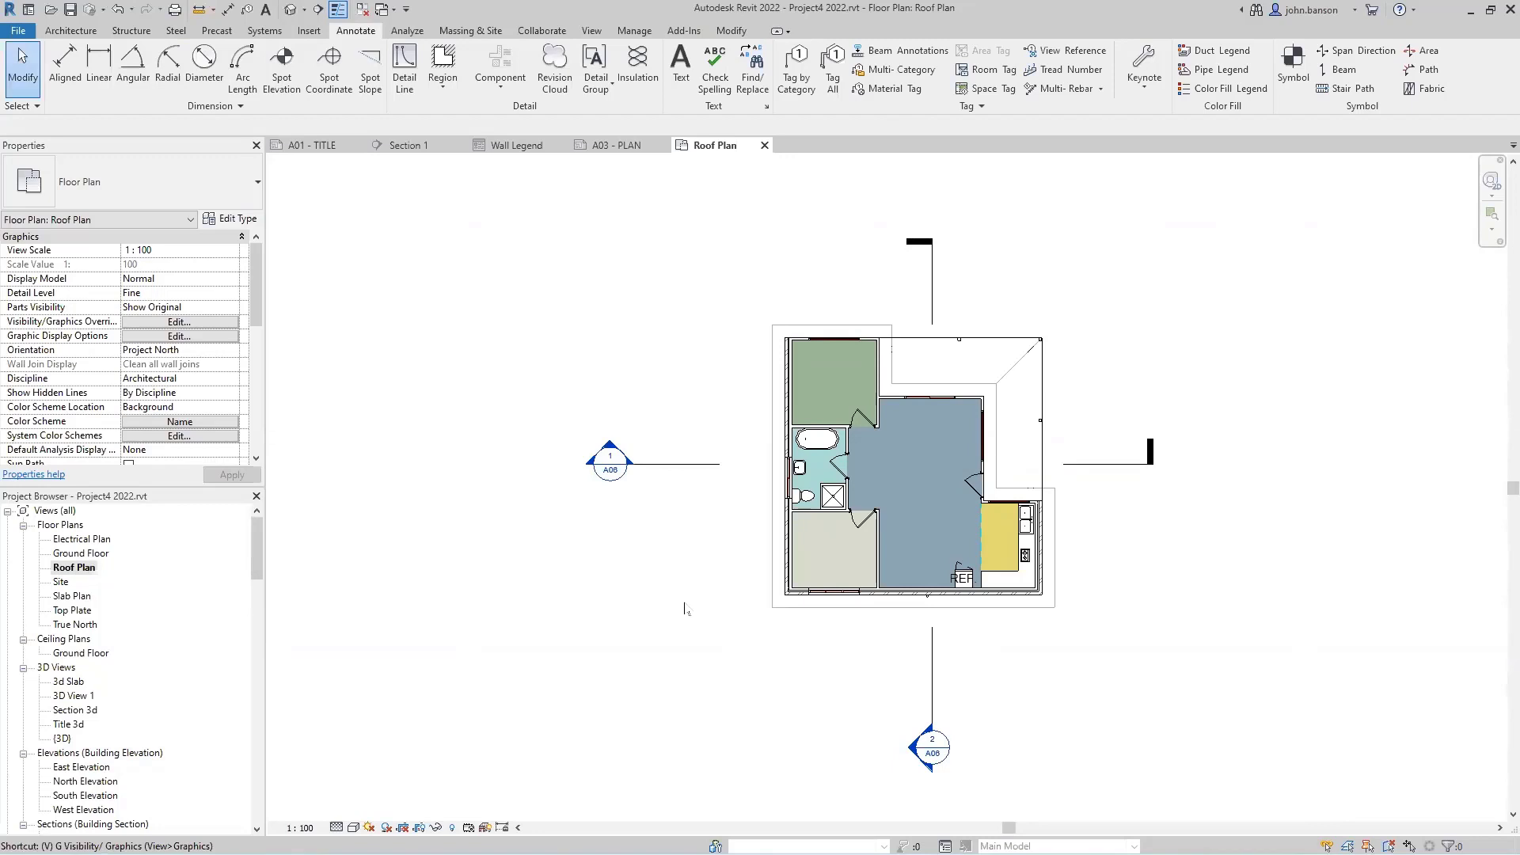
pyautogui.press('g')
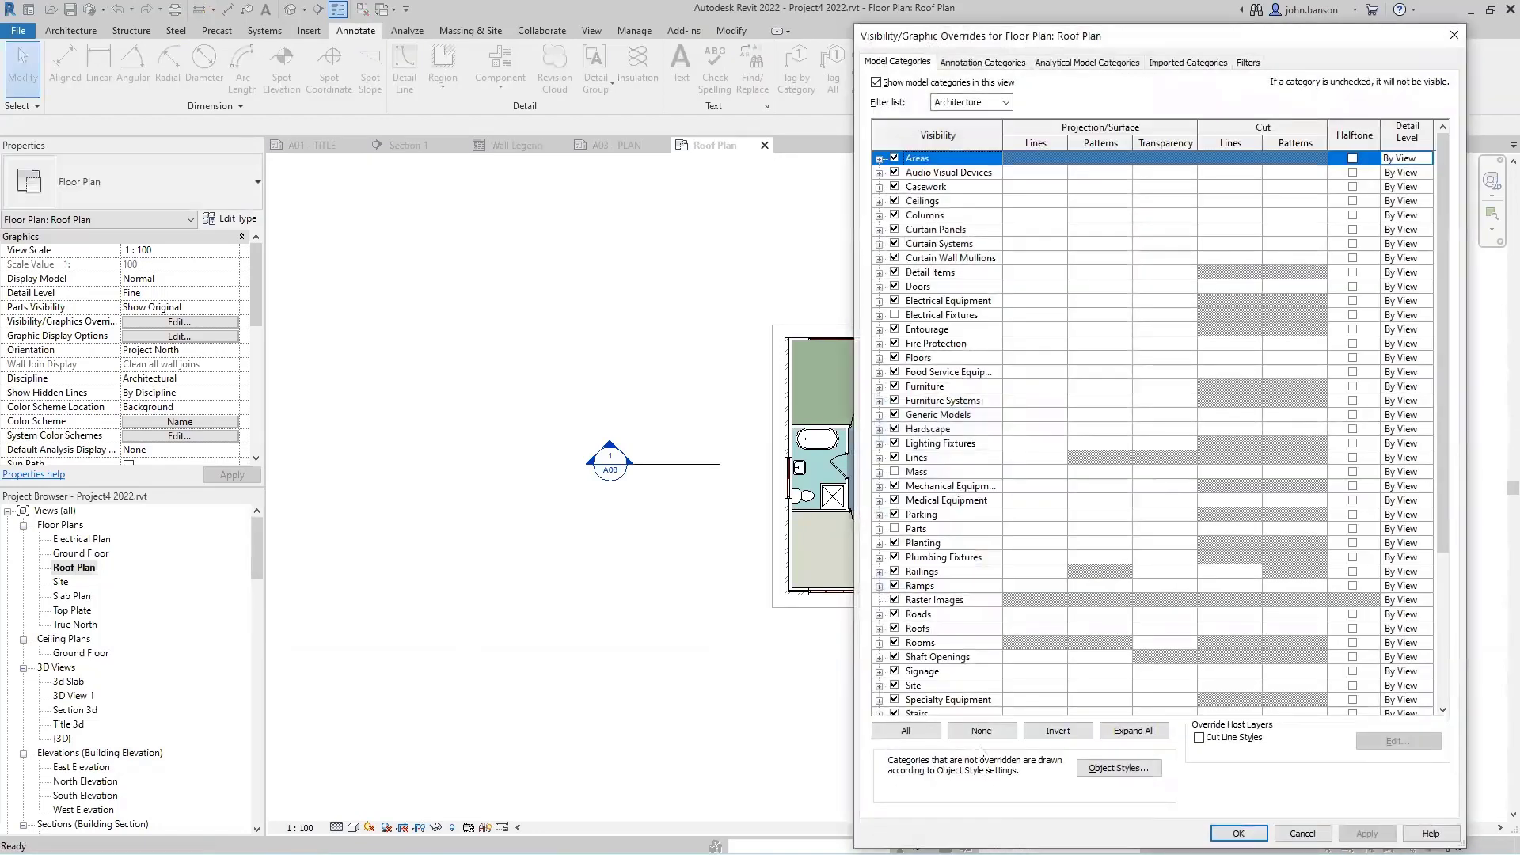
pyautogui.click(907, 730)
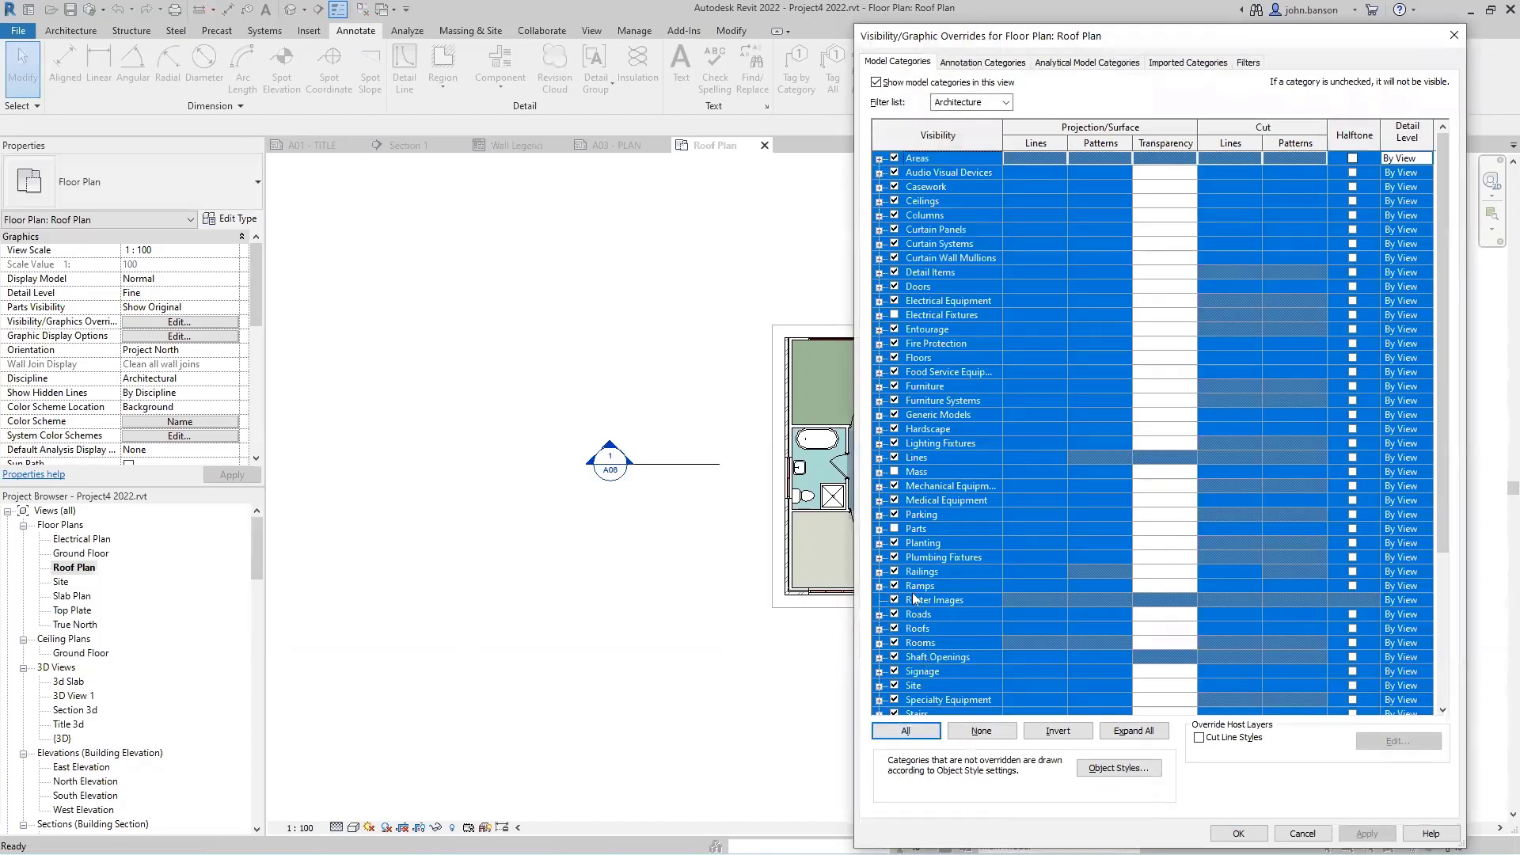
pyautogui.click(895, 544)
pyautogui.click(981, 730)
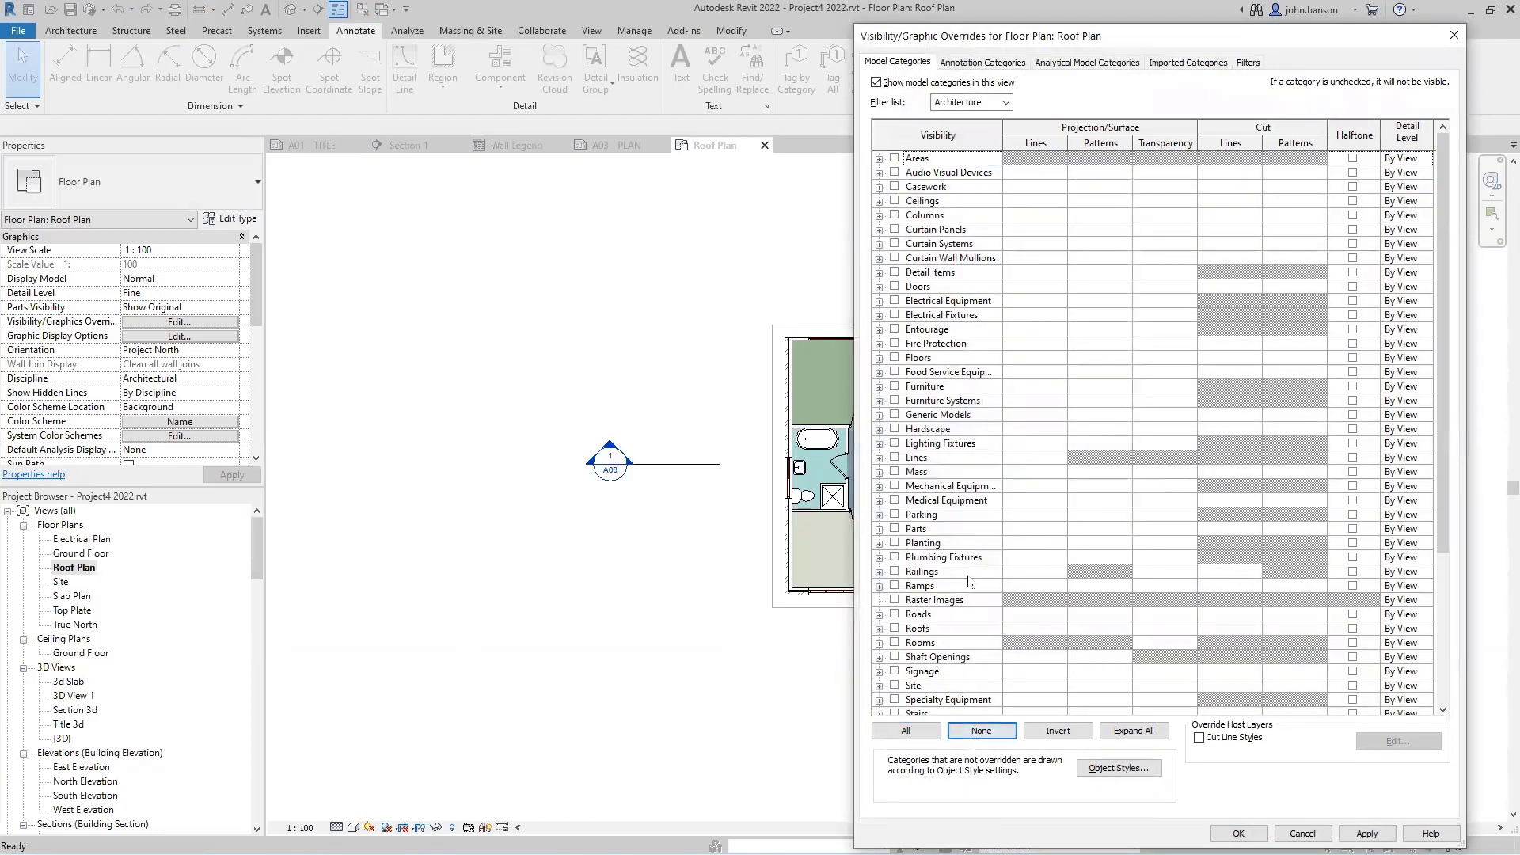
# Turn on the Roofs category with its Gutters and Fascias subcategories for the Roof Plan and apply the overrides.
pyautogui.click(879, 629)
pyautogui.click(895, 615)
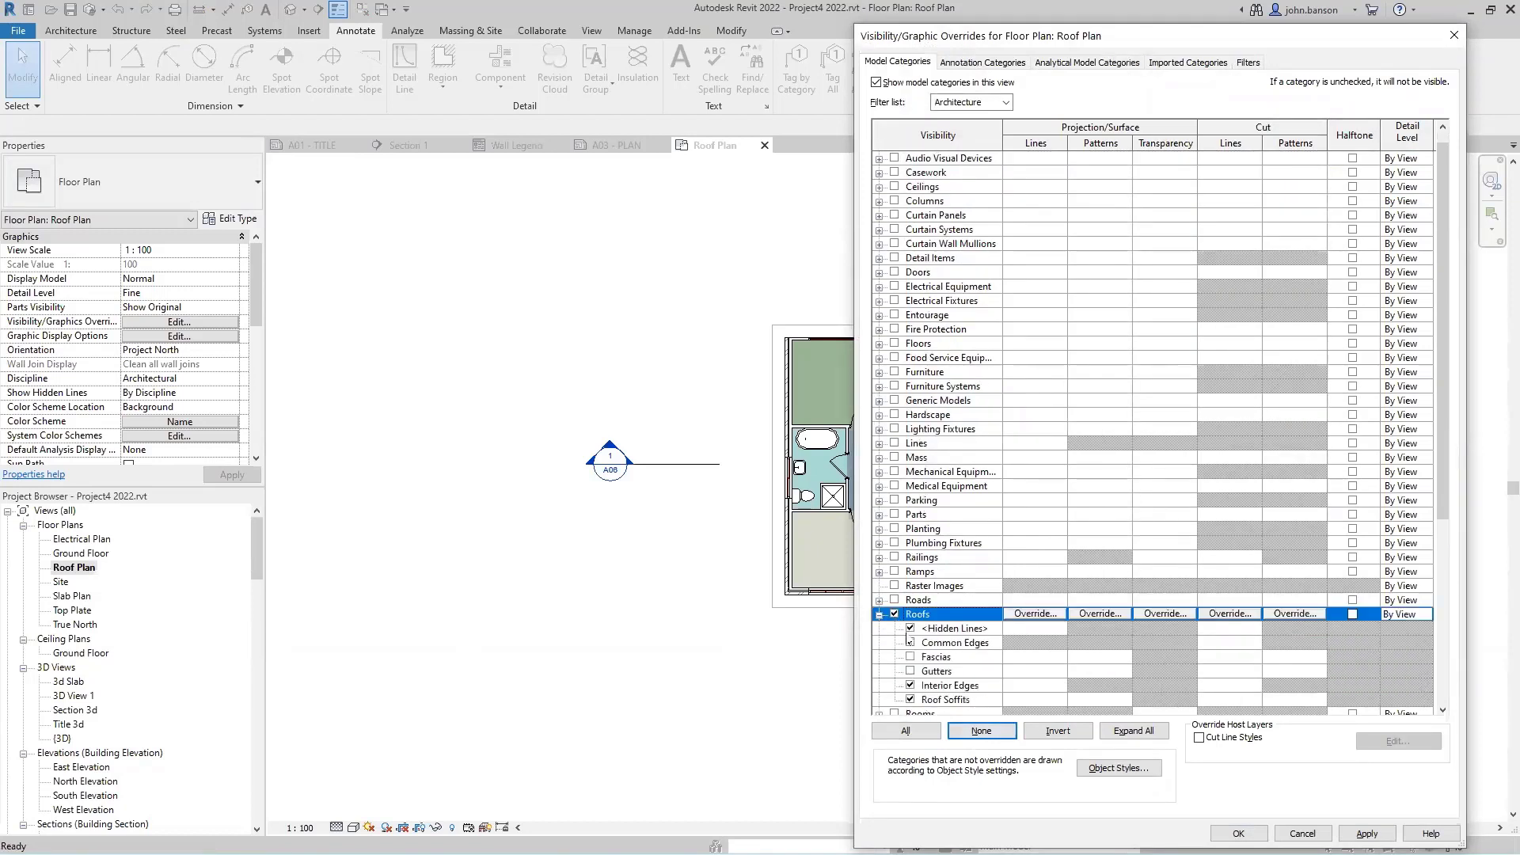
pyautogui.click(910, 657)
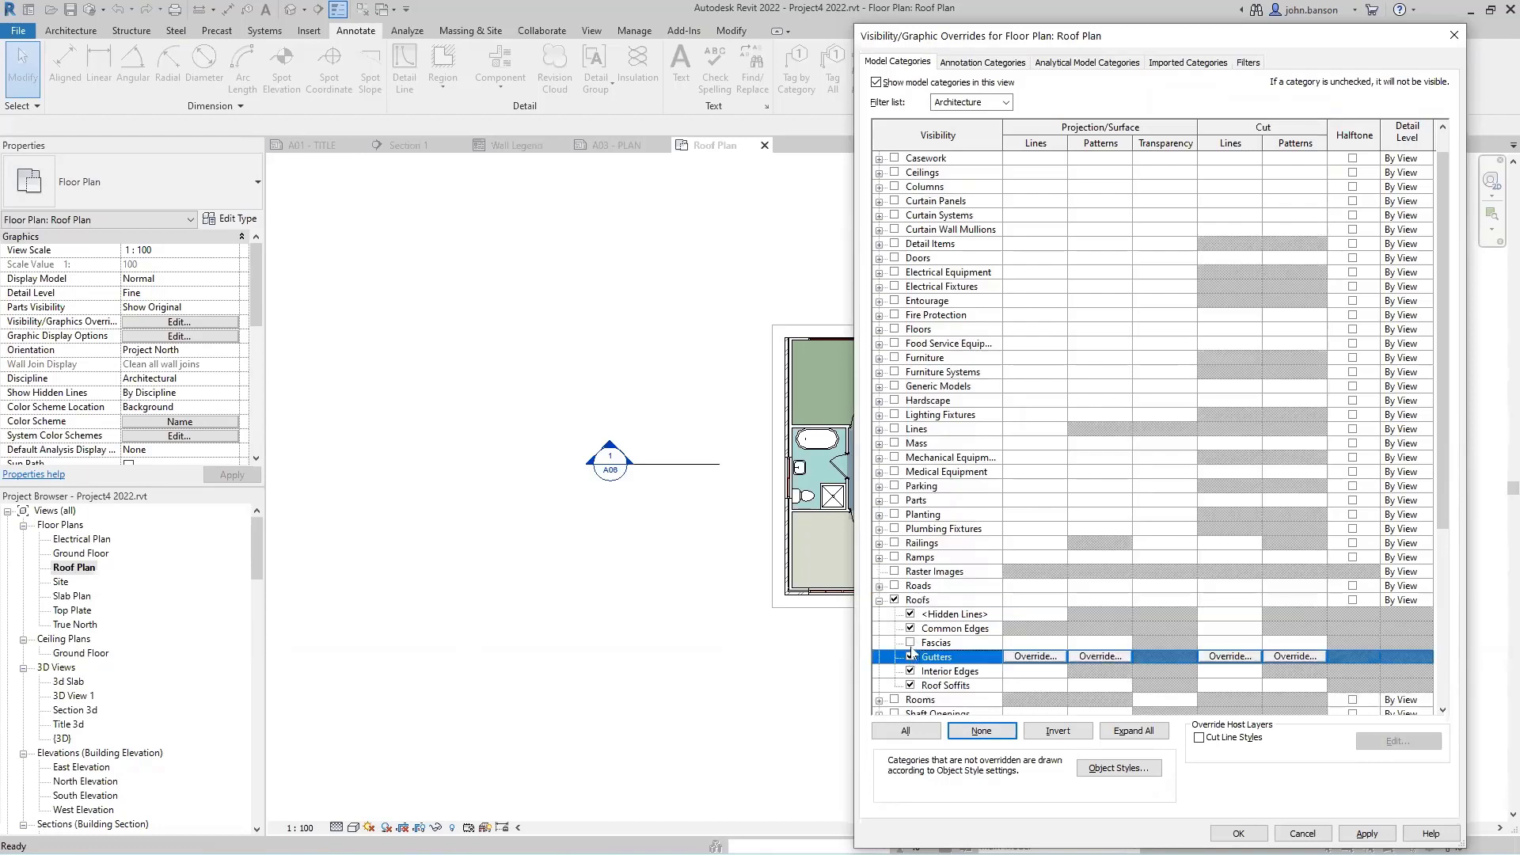
pyautogui.click(911, 643)
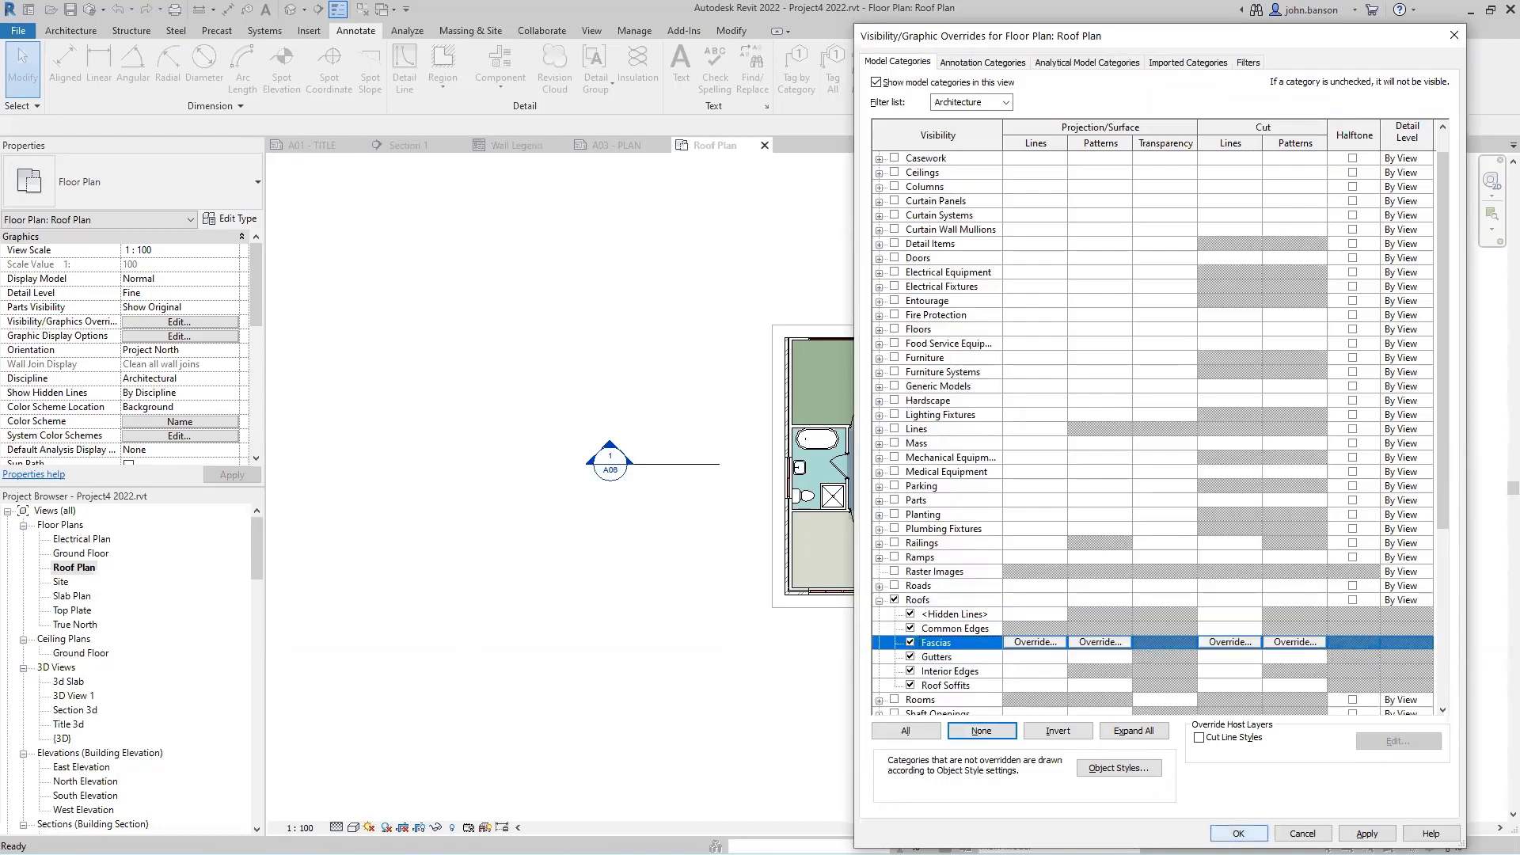
pyautogui.click(1239, 834)
# Hide the whole section-mark category in the Roof Plan view, starting from the horizontal section line.
pyautogui.scroll(4, 889, 487)
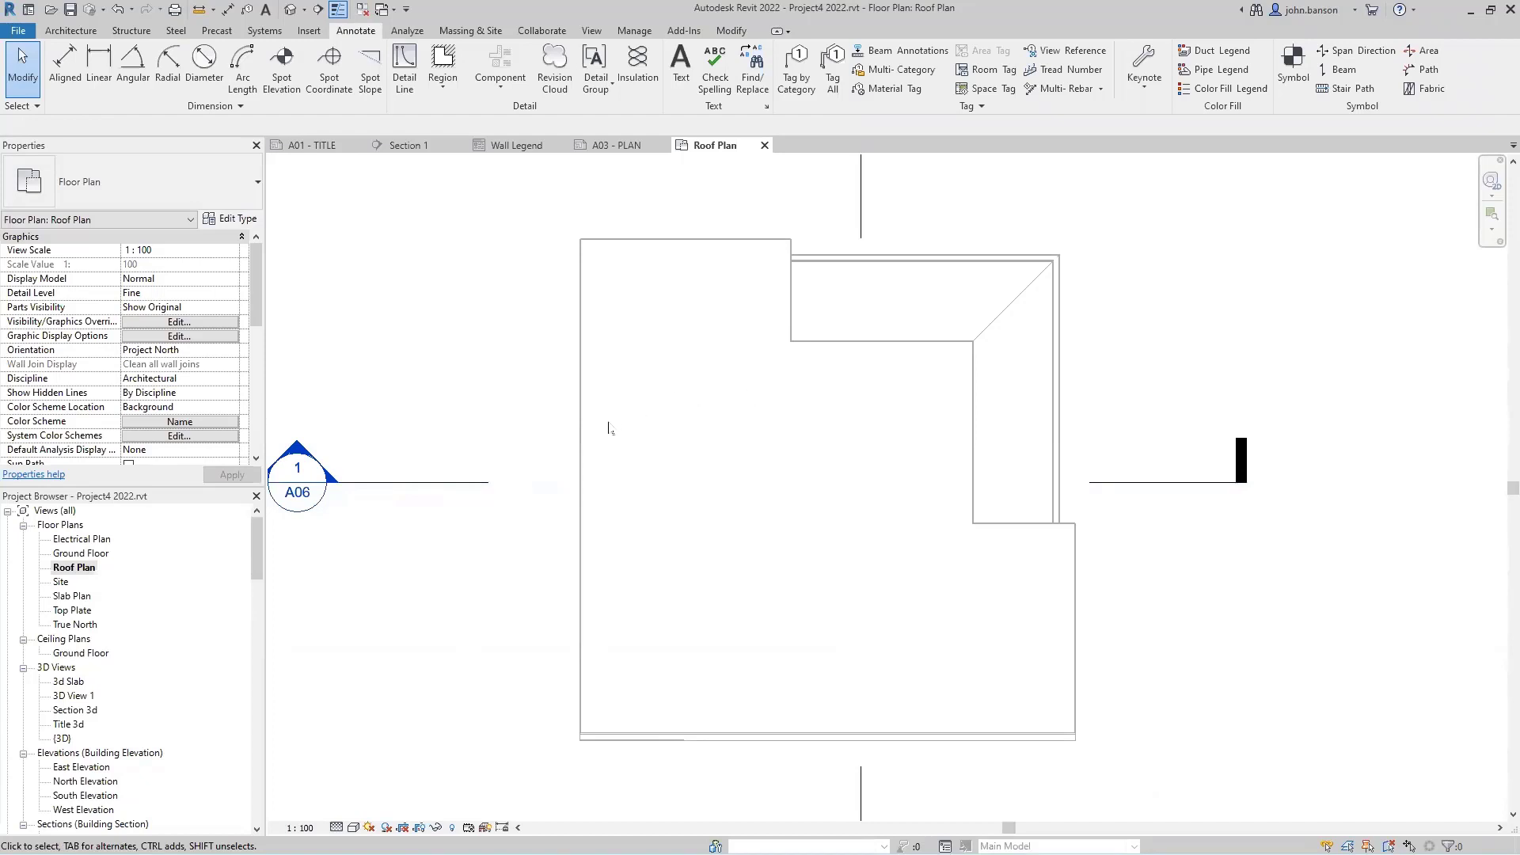
pyautogui.scroll(-1, 608, 429)
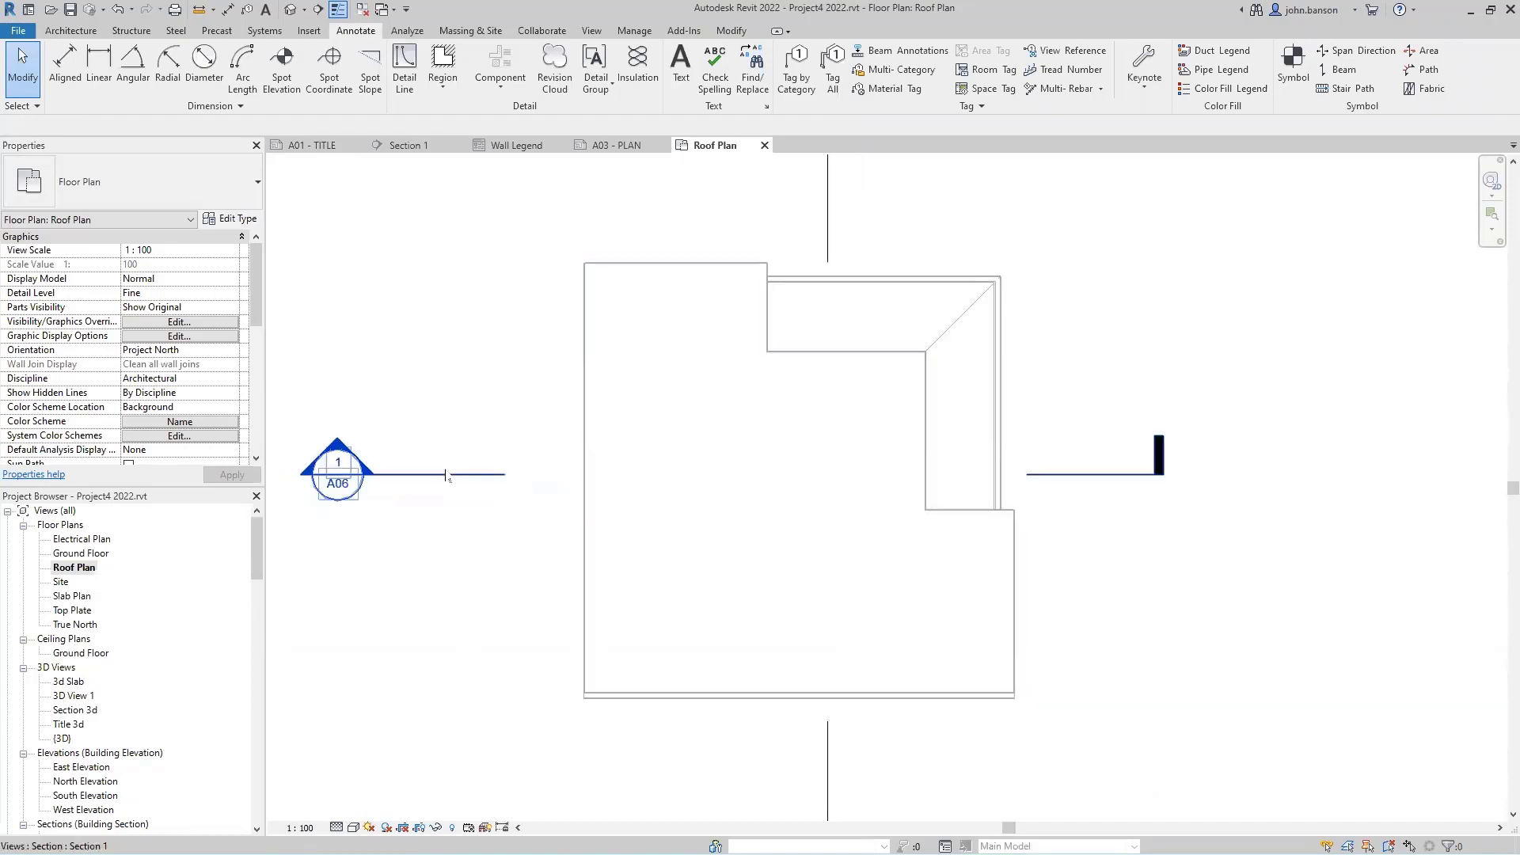
pyautogui.click(445, 469)
pyautogui.rightClick(462, 512)
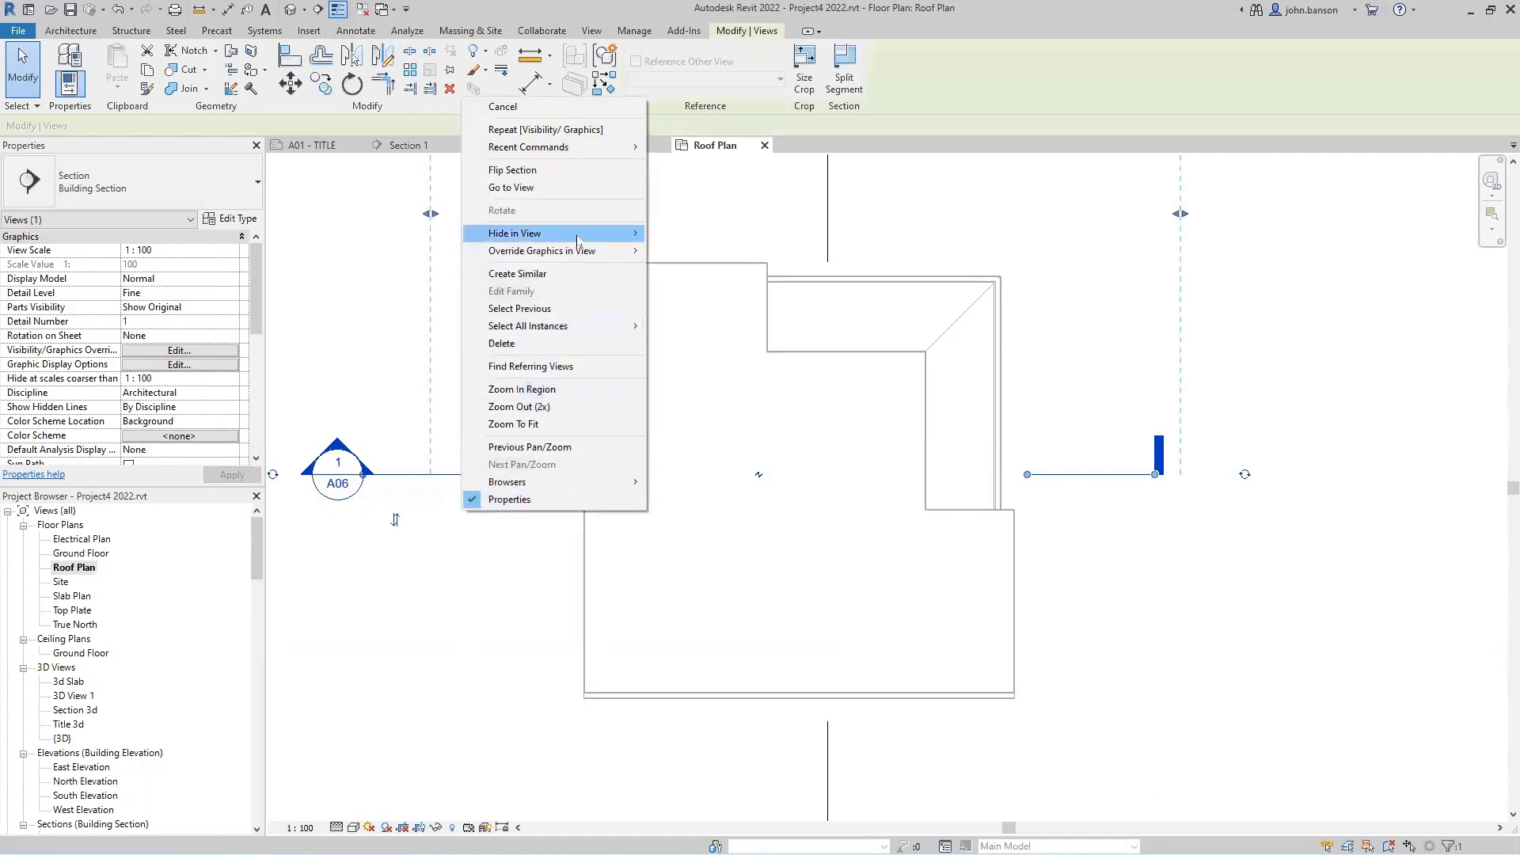
pyautogui.moveTo(587, 240)
pyautogui.click(688, 250)
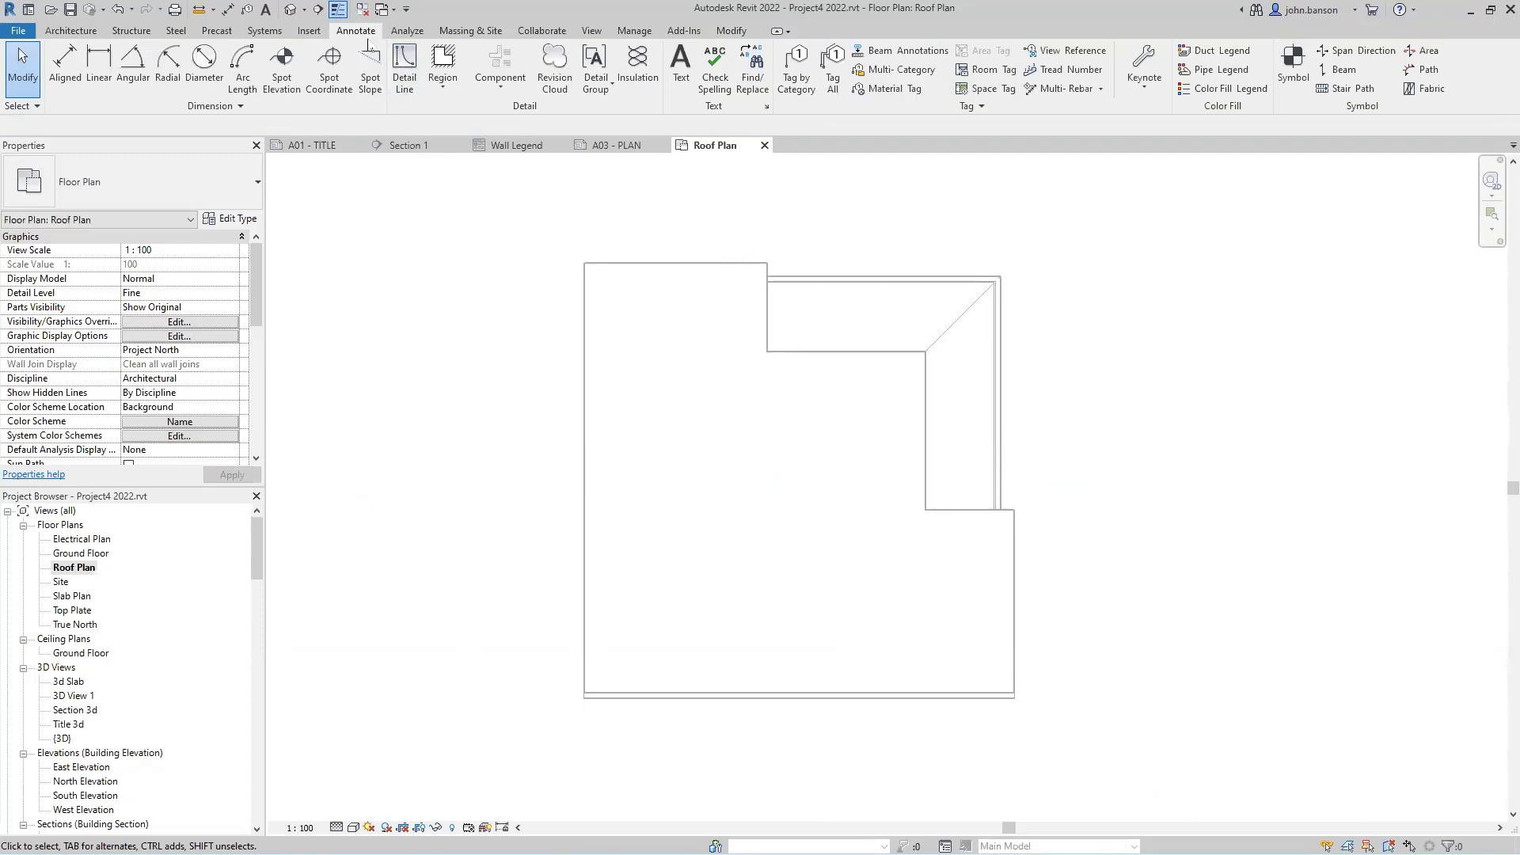
# Place a Spot Slope annotation on the left part of the main roof.
pyautogui.click(369, 67)
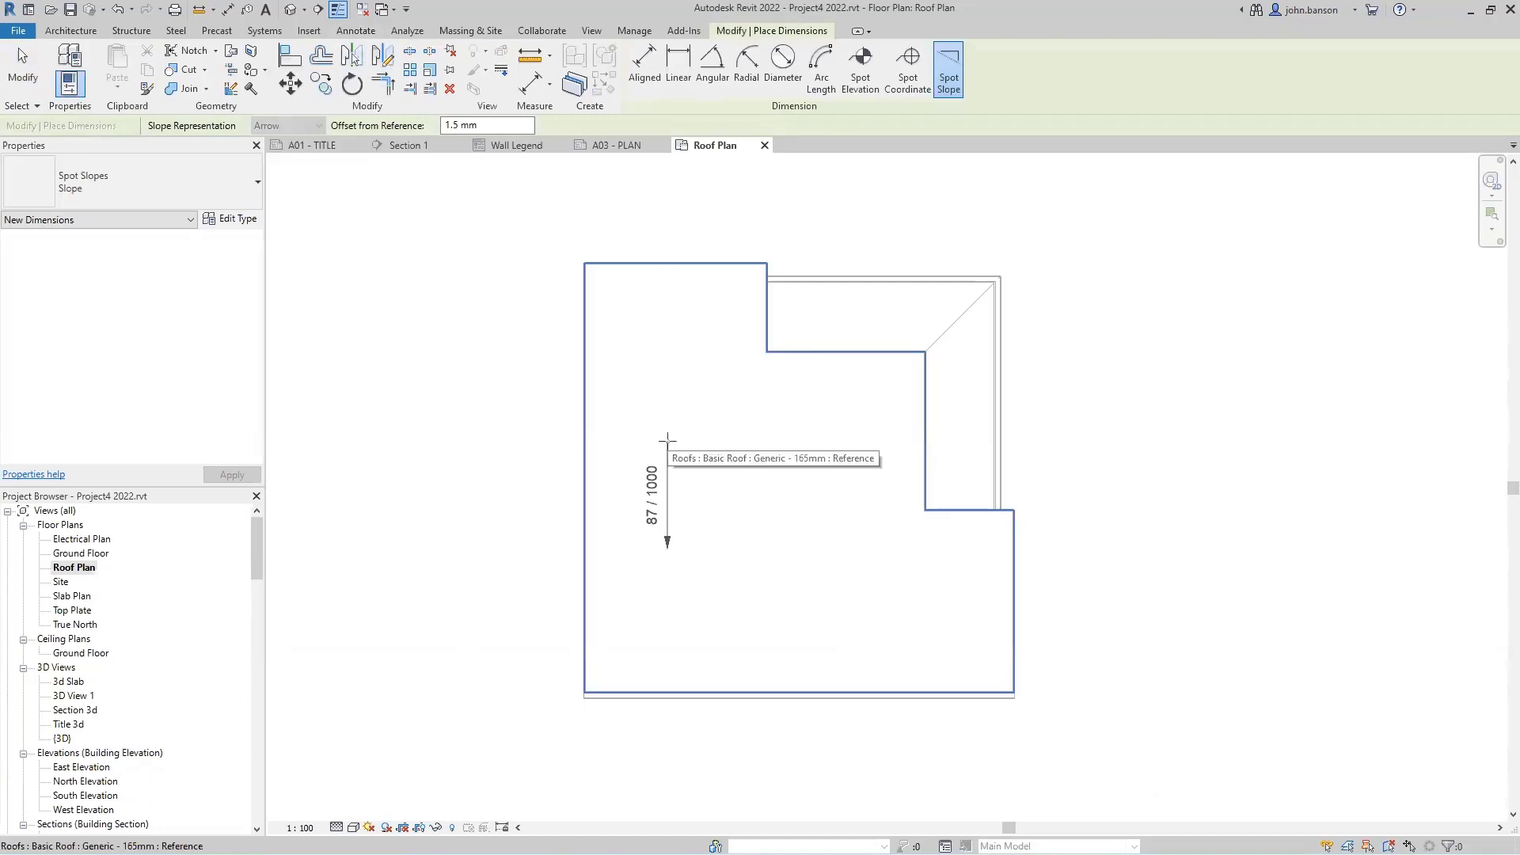
pyautogui.click(669, 441)
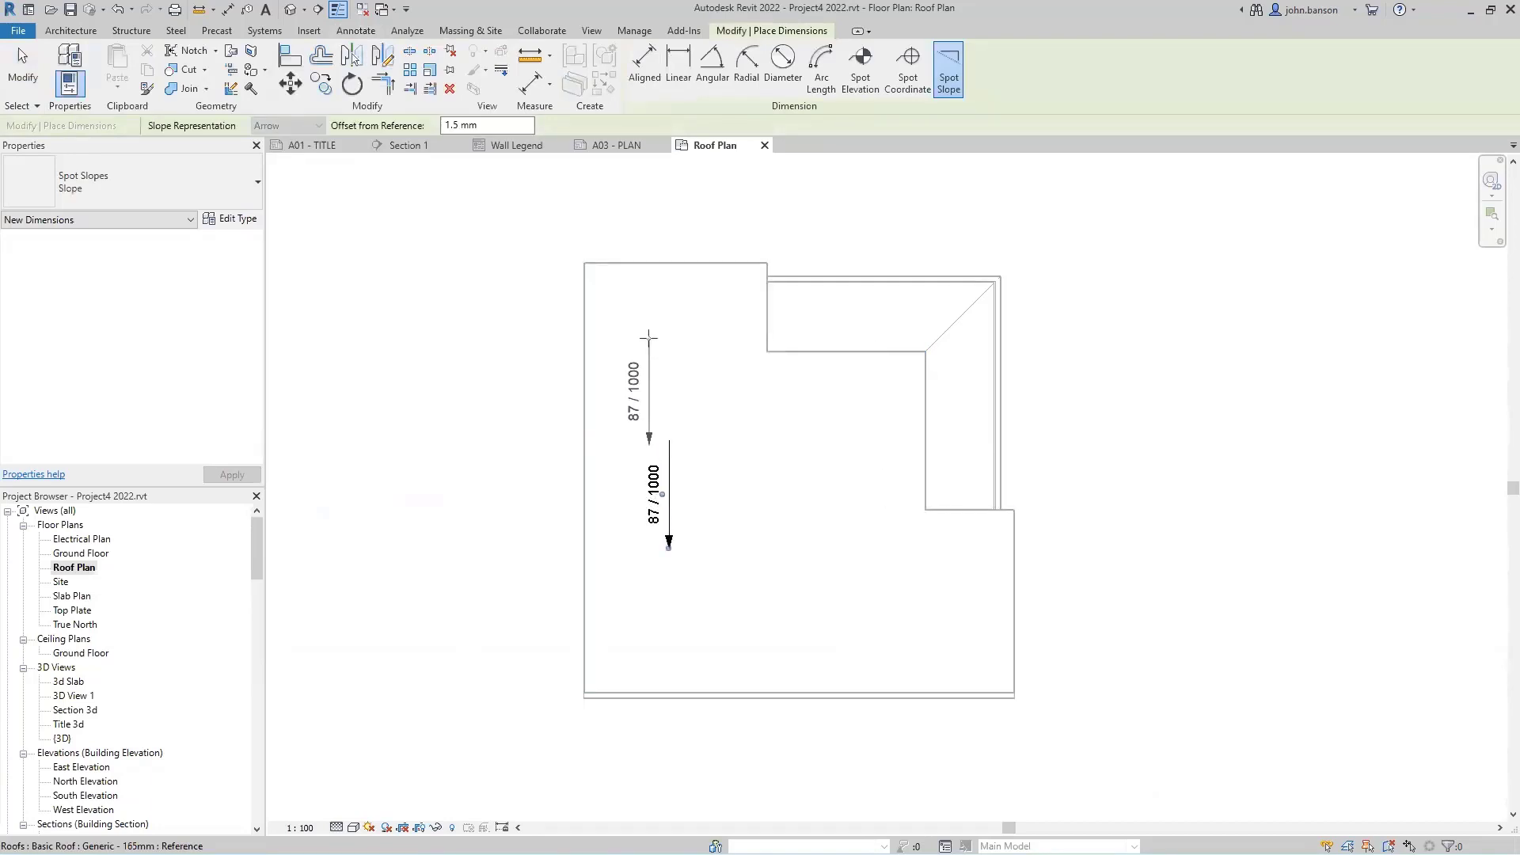
pyautogui.press('Escape')
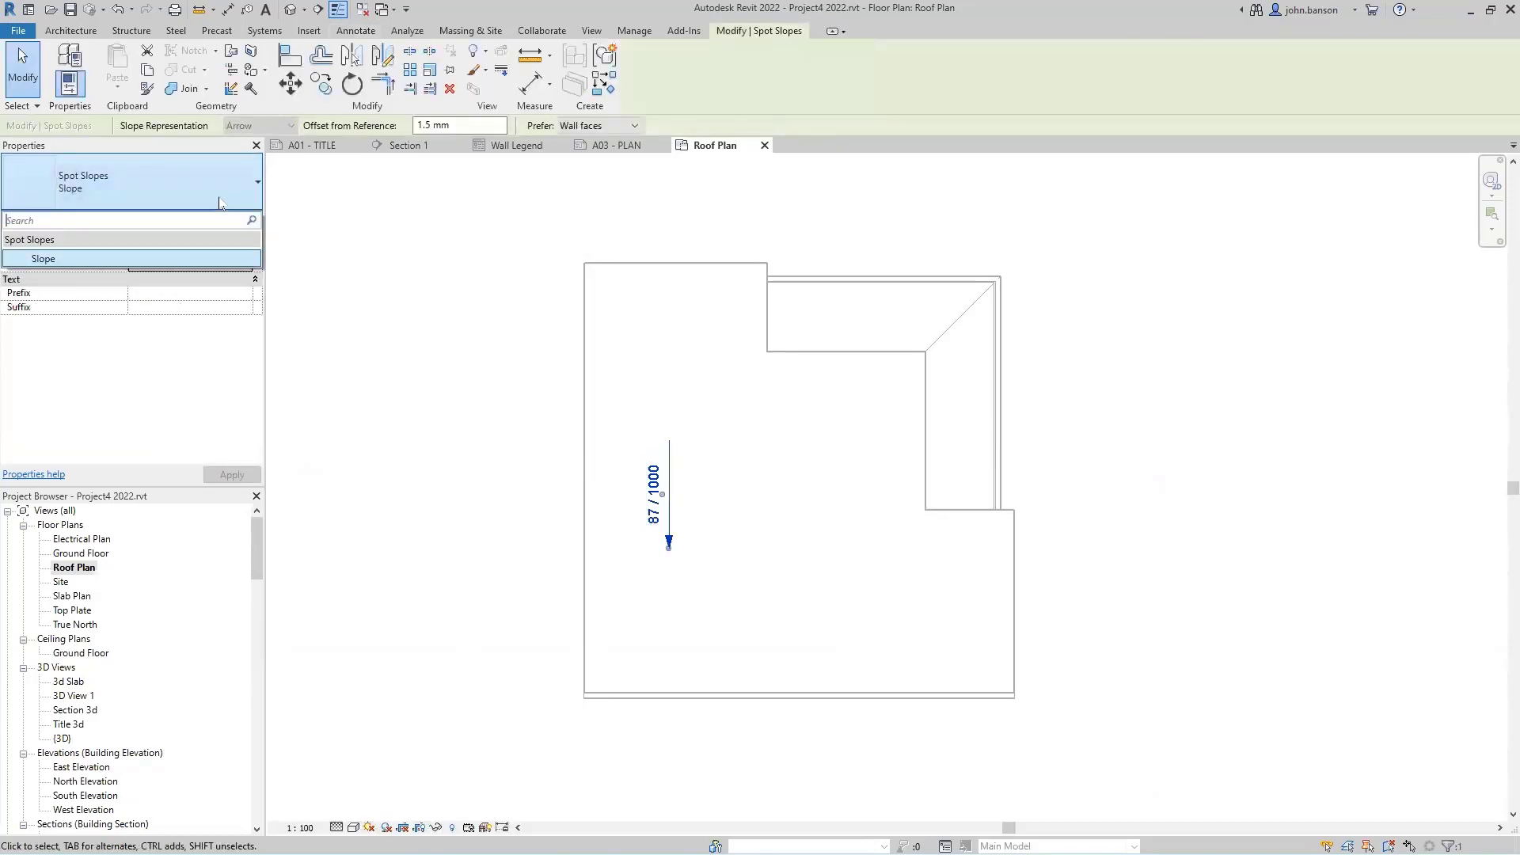
# Set the spot slope type's primary units format to use the project settings so slopes read in degrees.
pyautogui.click(230, 218)
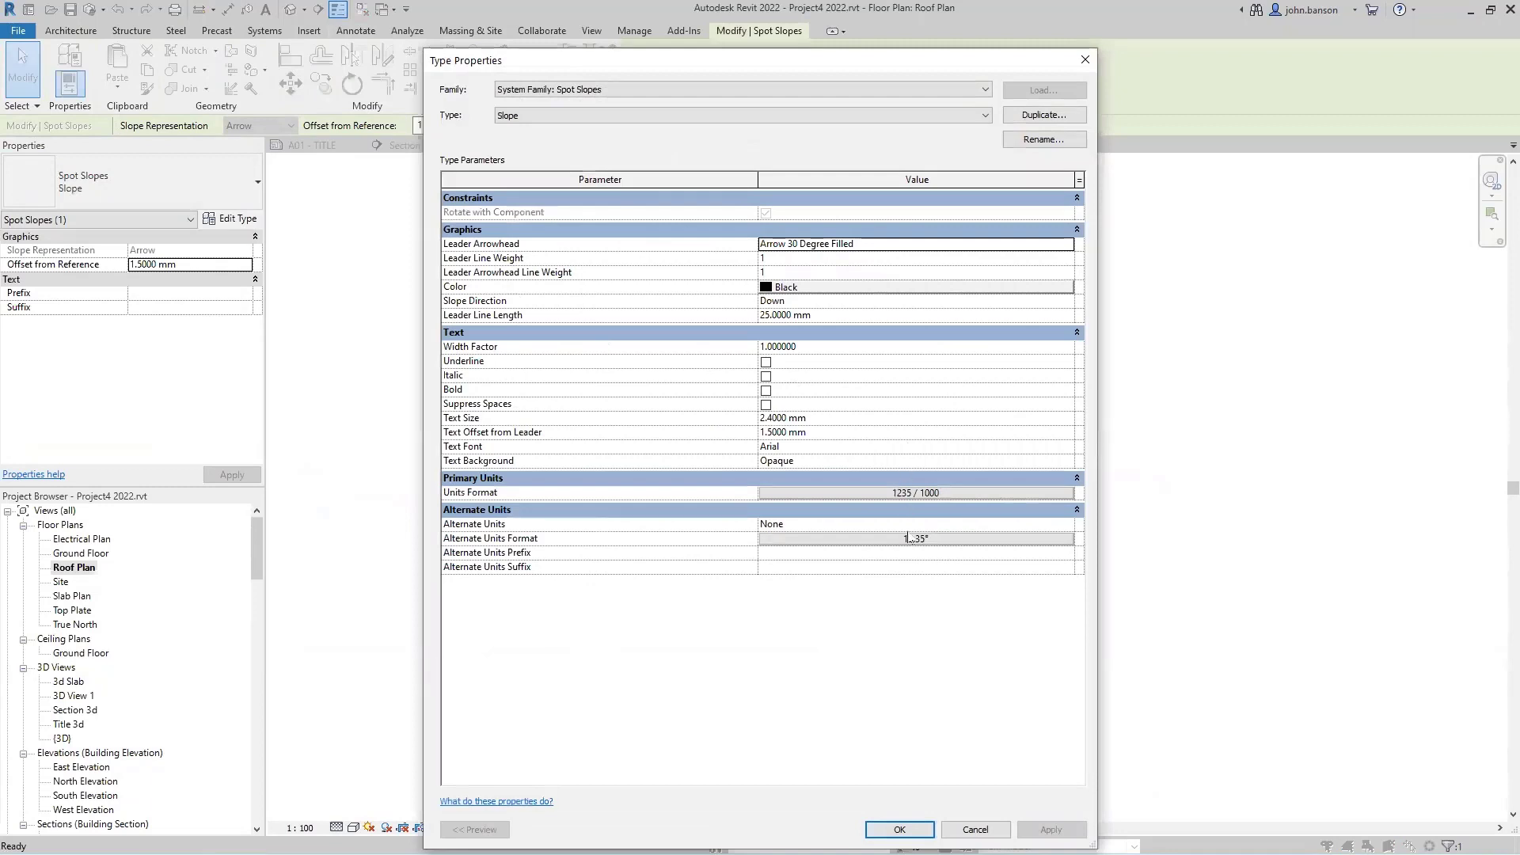
pyautogui.click(922, 492)
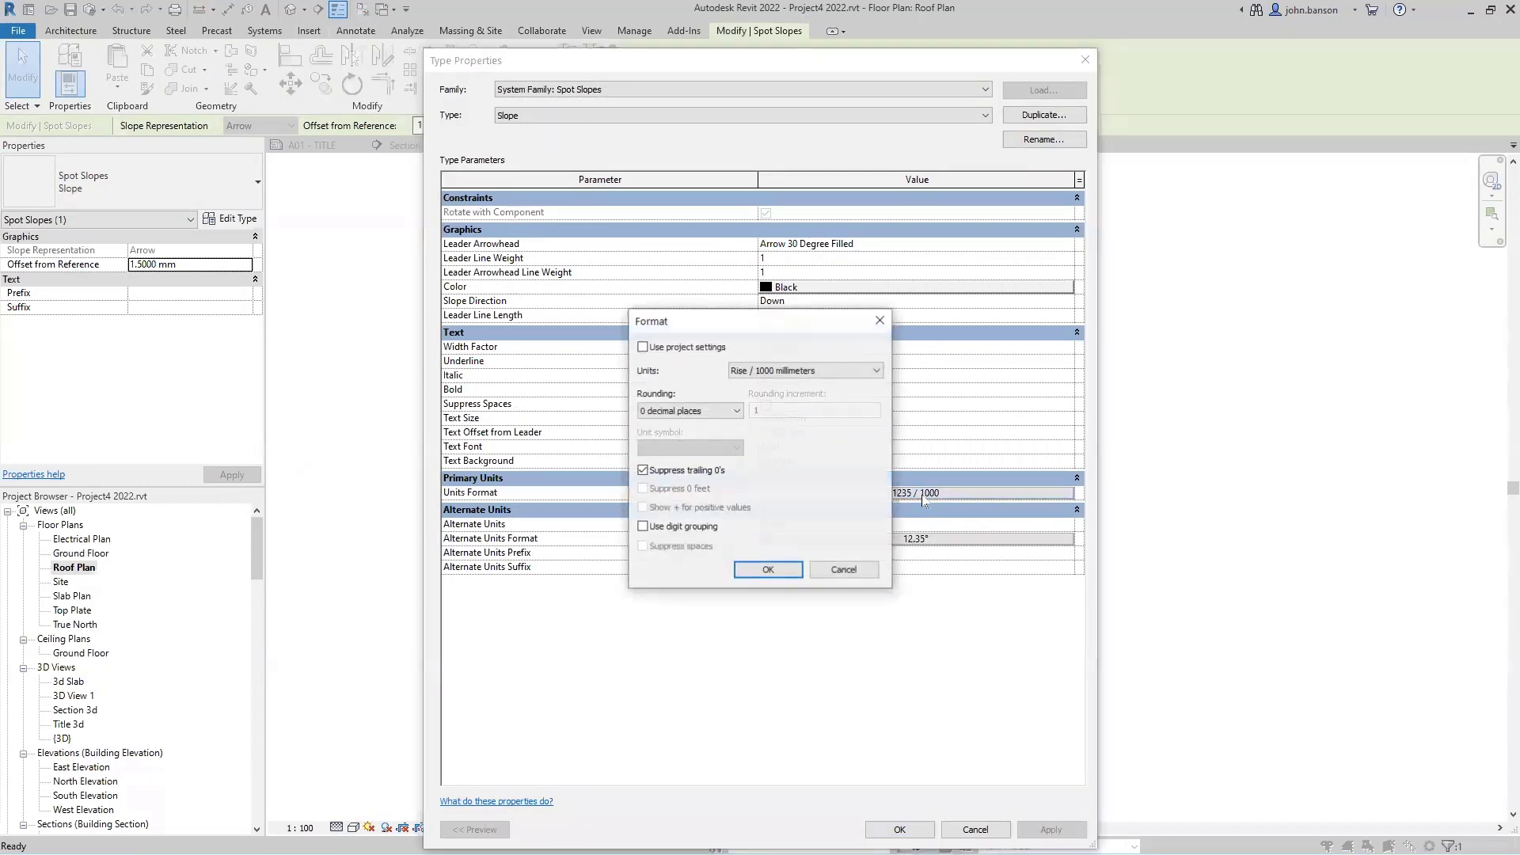
pyautogui.click(642, 349)
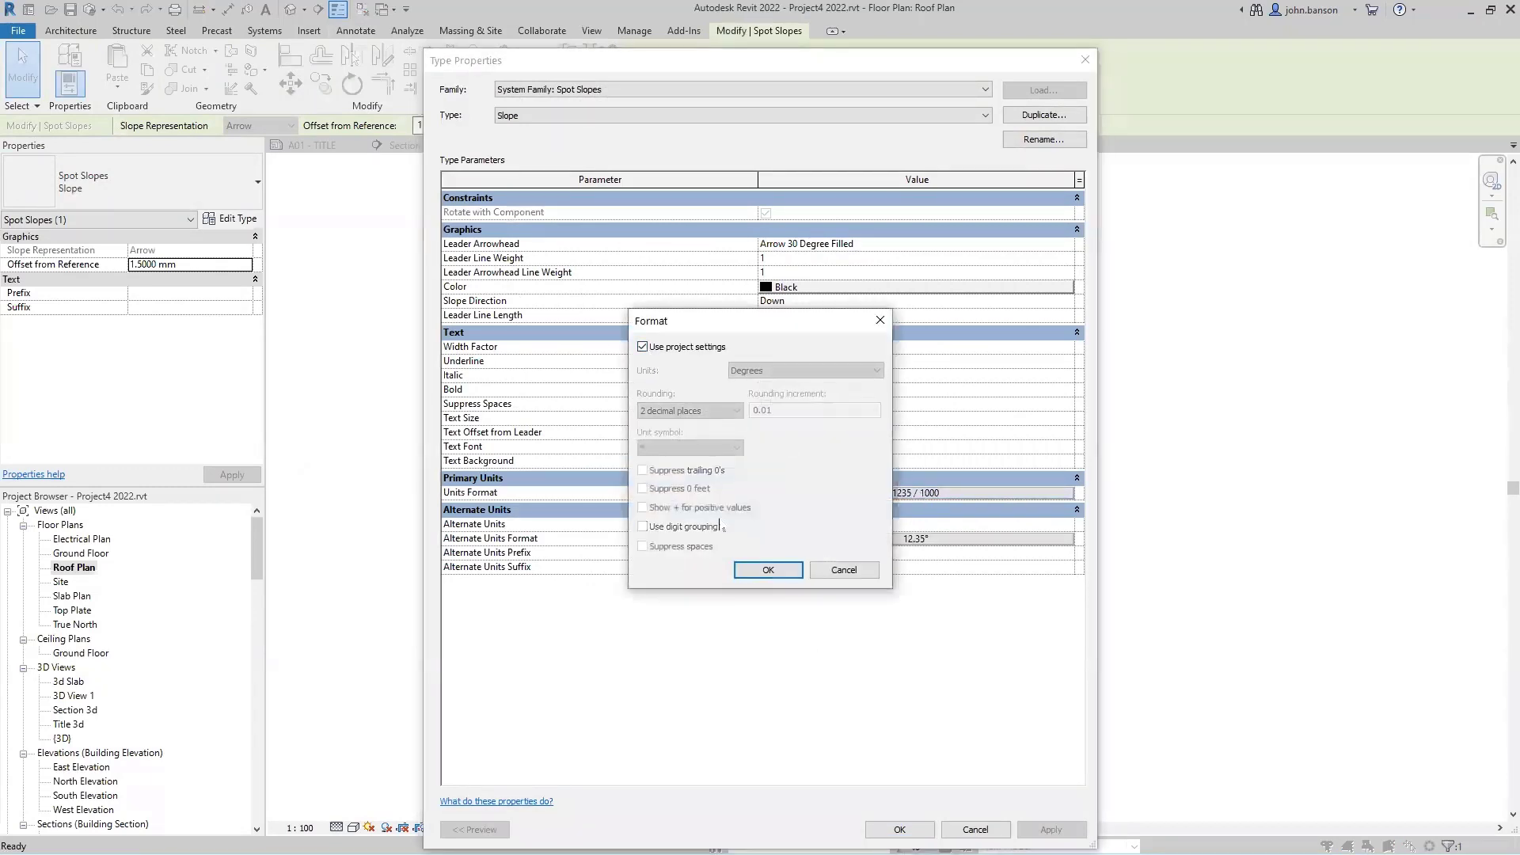
pyautogui.click(777, 572)
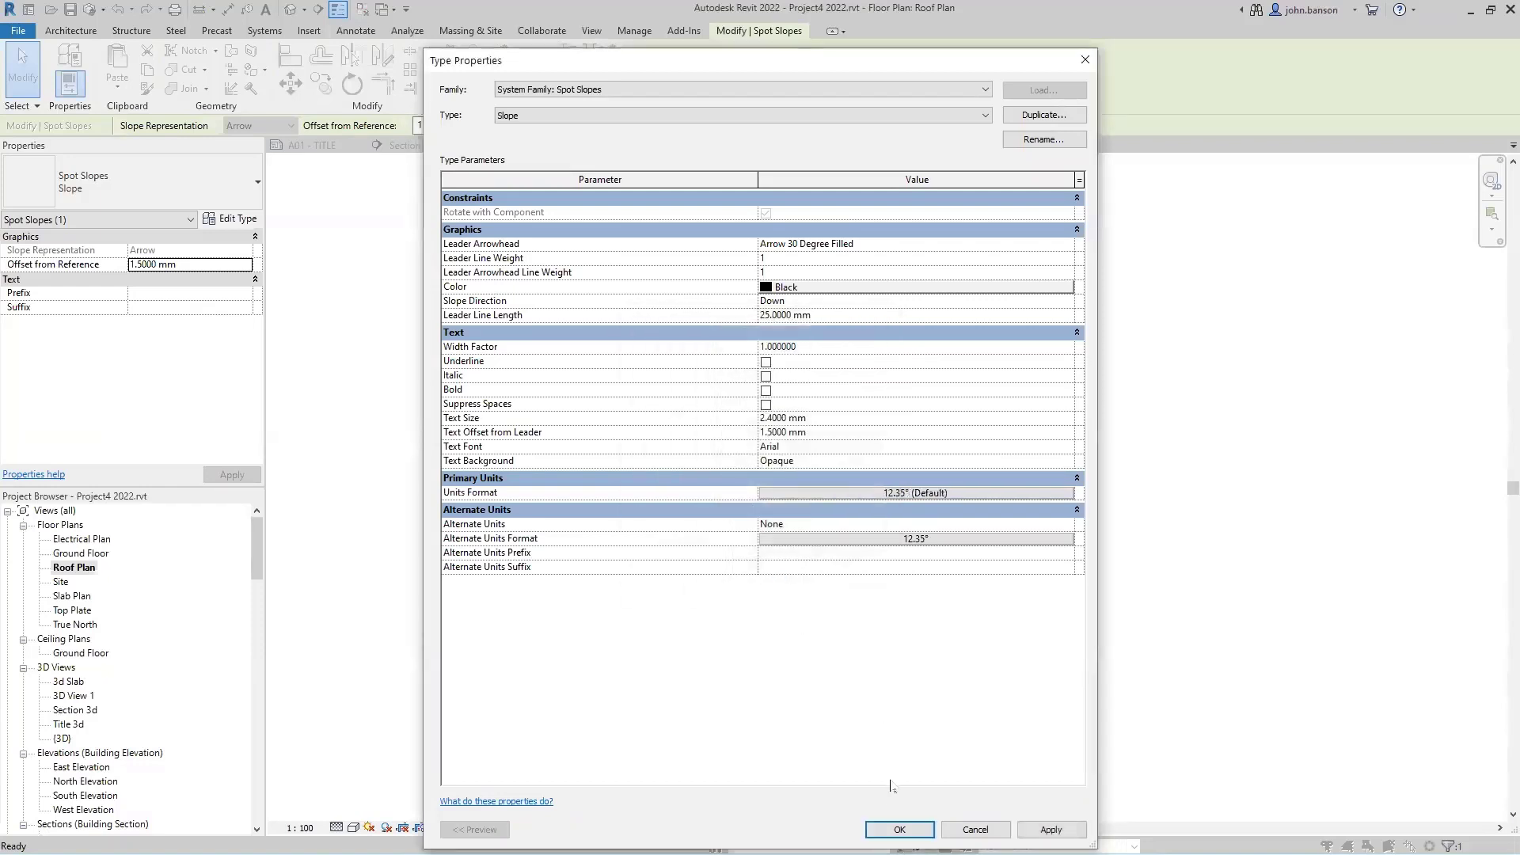
pyautogui.click(899, 829)
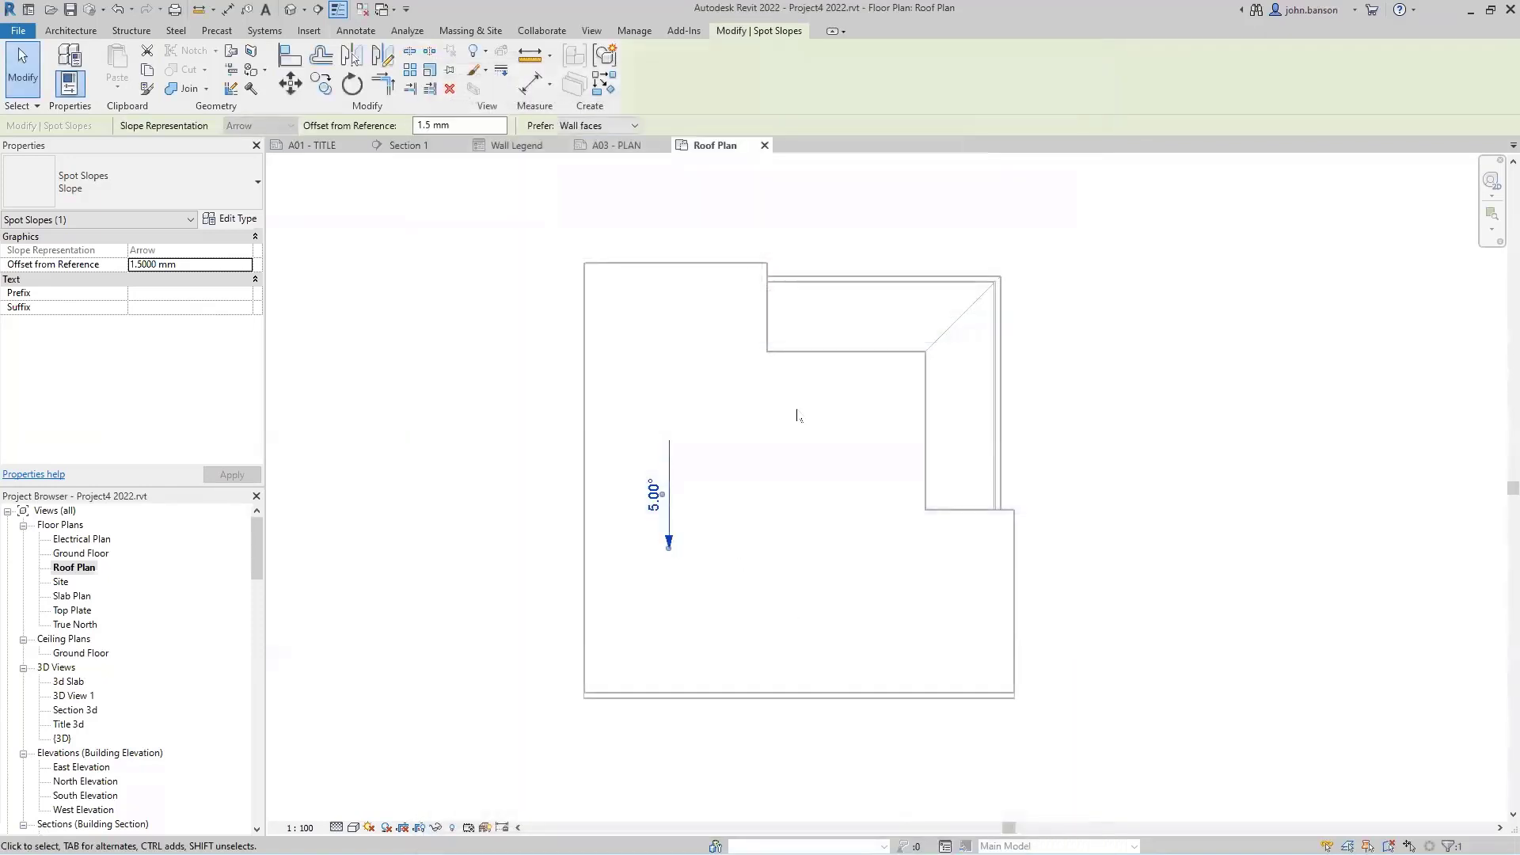
pyautogui.click(729, 517)
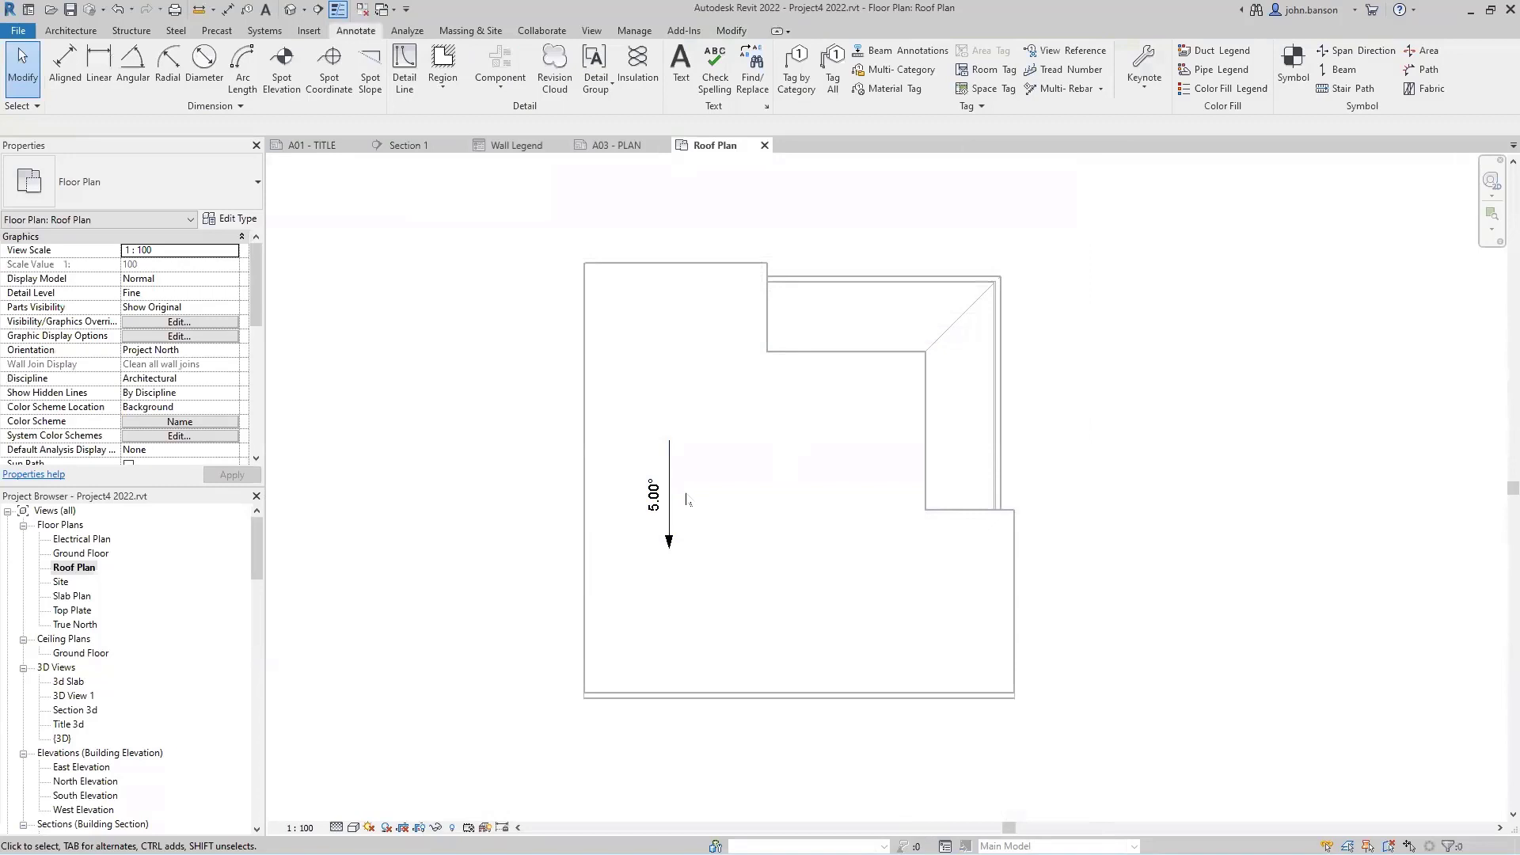
# Place spot slopes on the upper and right-hand strips of the L-shaped lower roof.
pyautogui.click(370, 71)
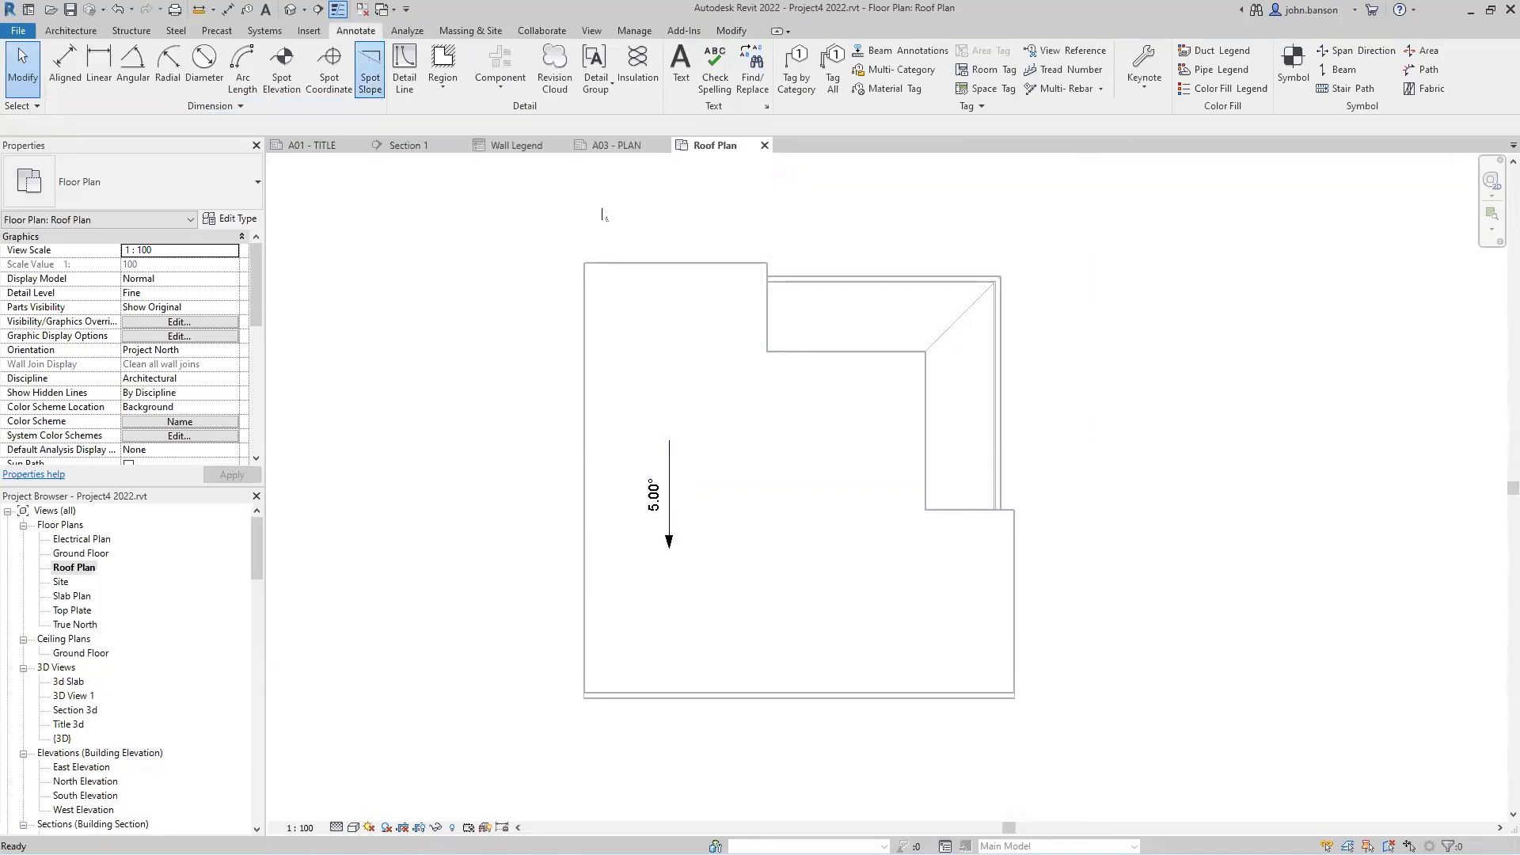
pyautogui.click(850, 346)
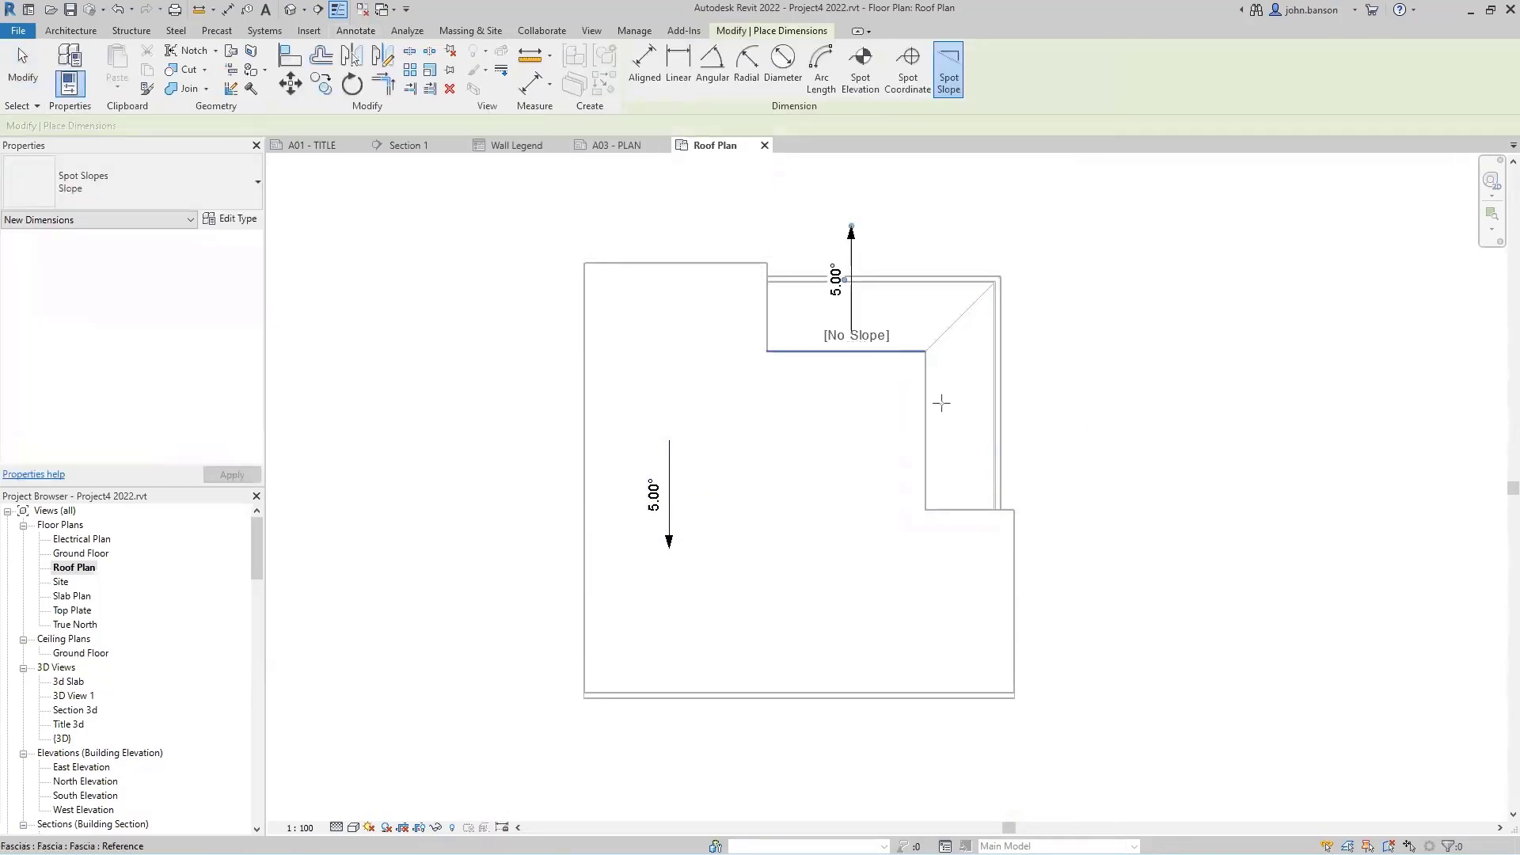
pyautogui.press('Escape')
pyautogui.press('Escape')
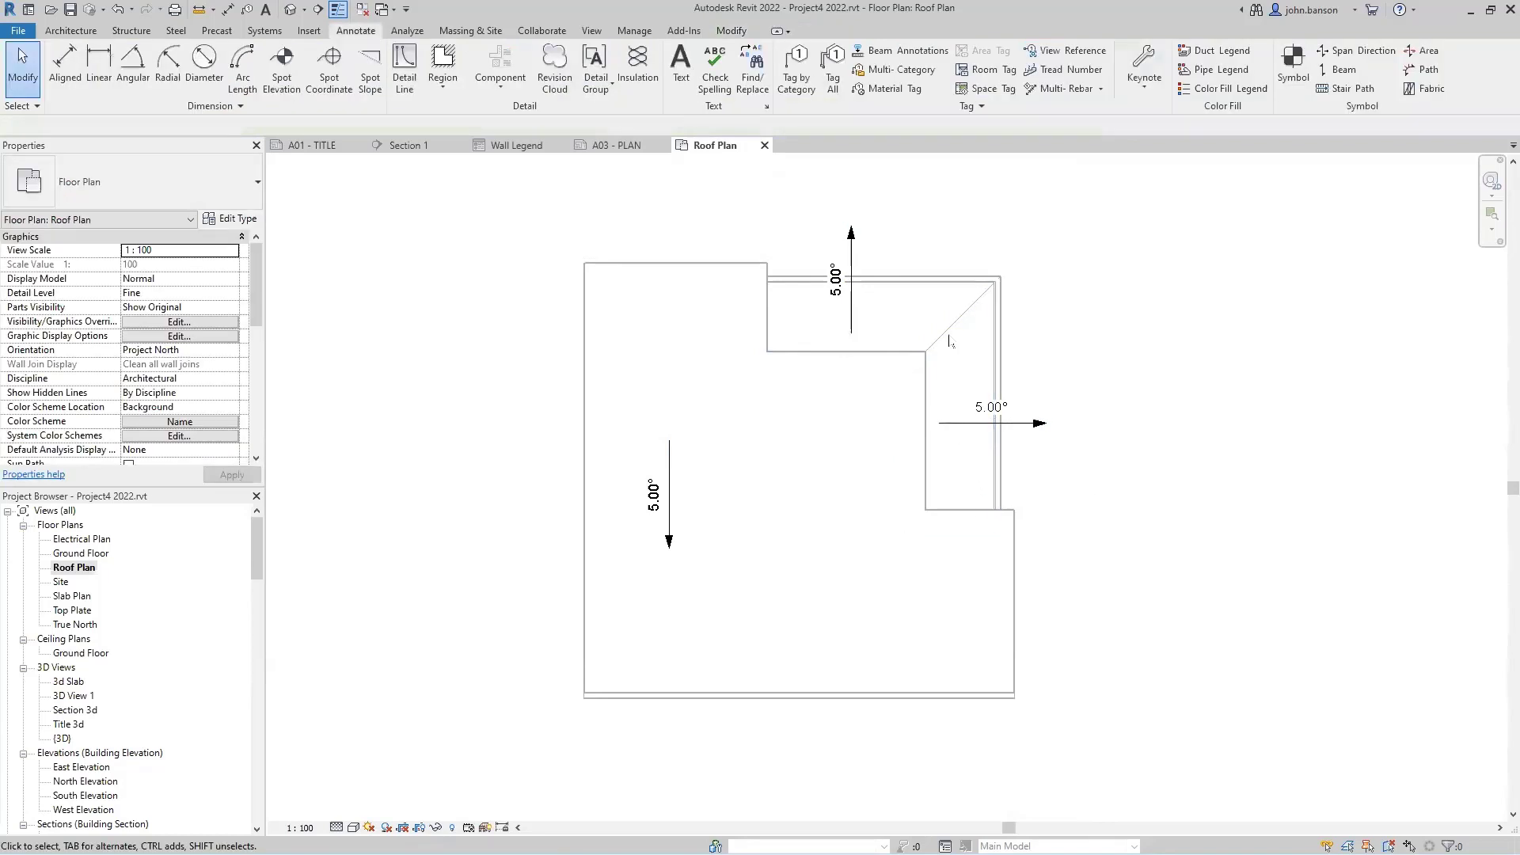
# Shorten the leader arrows of the two lower-roof spot slopes so they stay inside the roof edges.
pyautogui.click(853, 250)
pyautogui.moveTo(851, 227); pyautogui.dragTo(851, 284)
pyautogui.click(1023, 442)
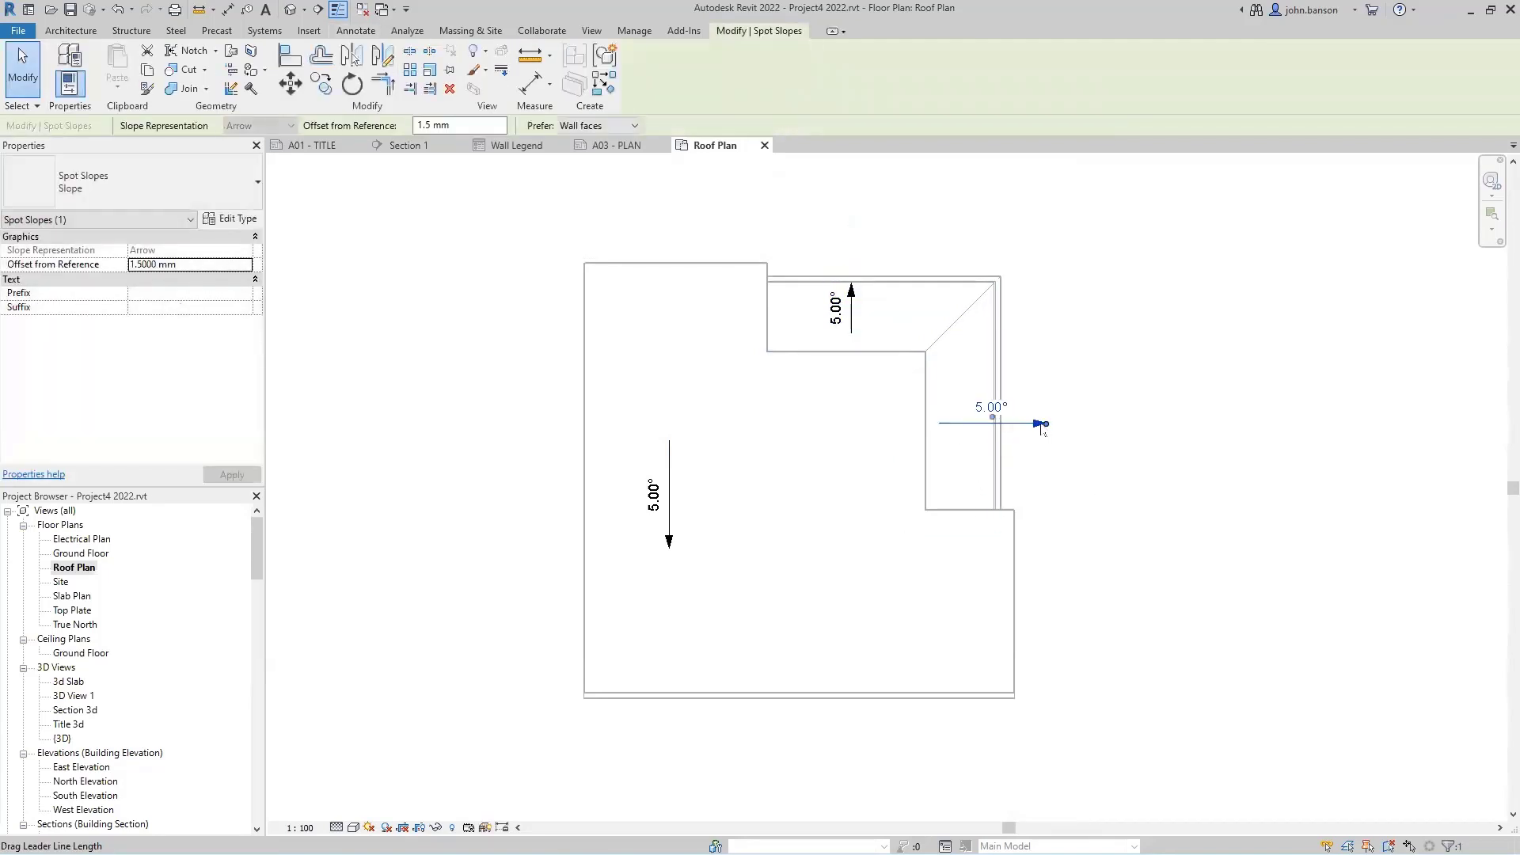
pyautogui.moveTo(1045, 424); pyautogui.dragTo(985, 438)
pyautogui.click(1048, 586)
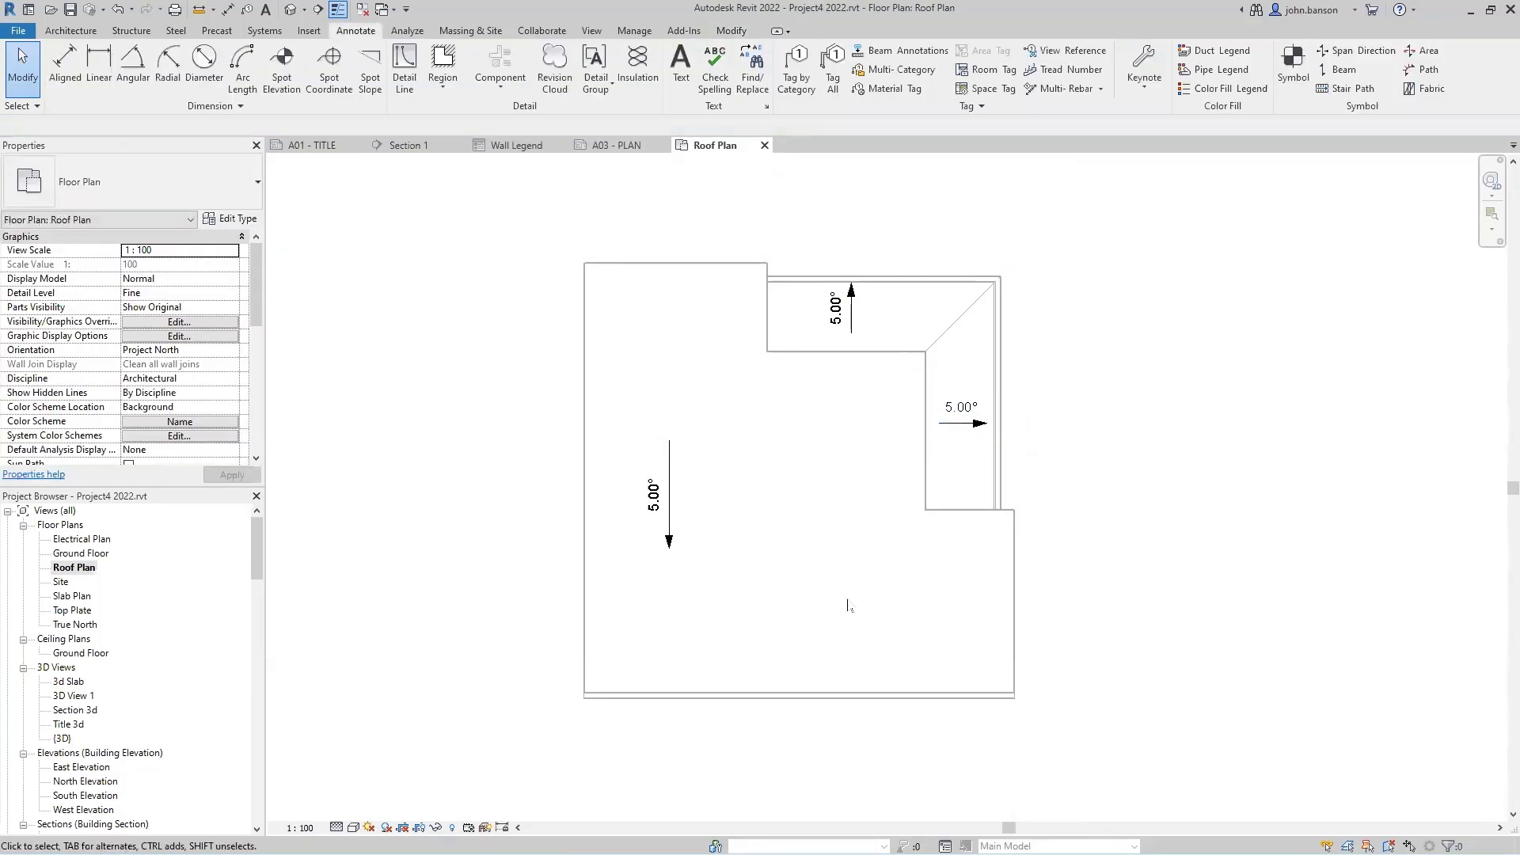
# Place a horizontal element keynote on the gutter along the main roof's lower edge, with its text below the roof.
pyautogui.scroll(-1, 847, 599)
pyautogui.moveTo(841, 589); pyautogui.dragTo(822, 573, button='middle')
pyautogui.press('k')
pyautogui.press('e')
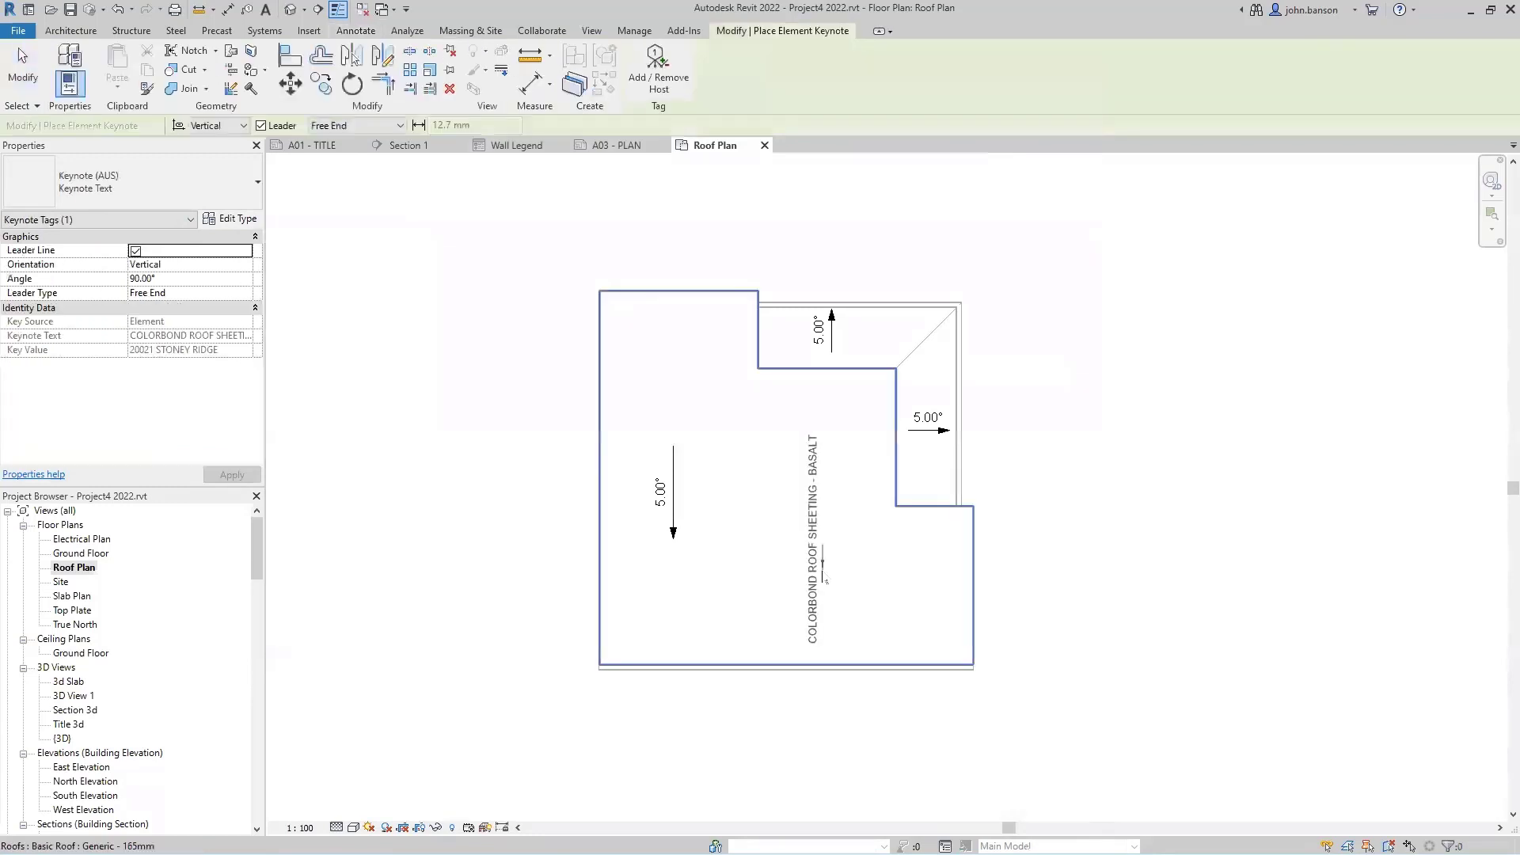
pyautogui.press('space')
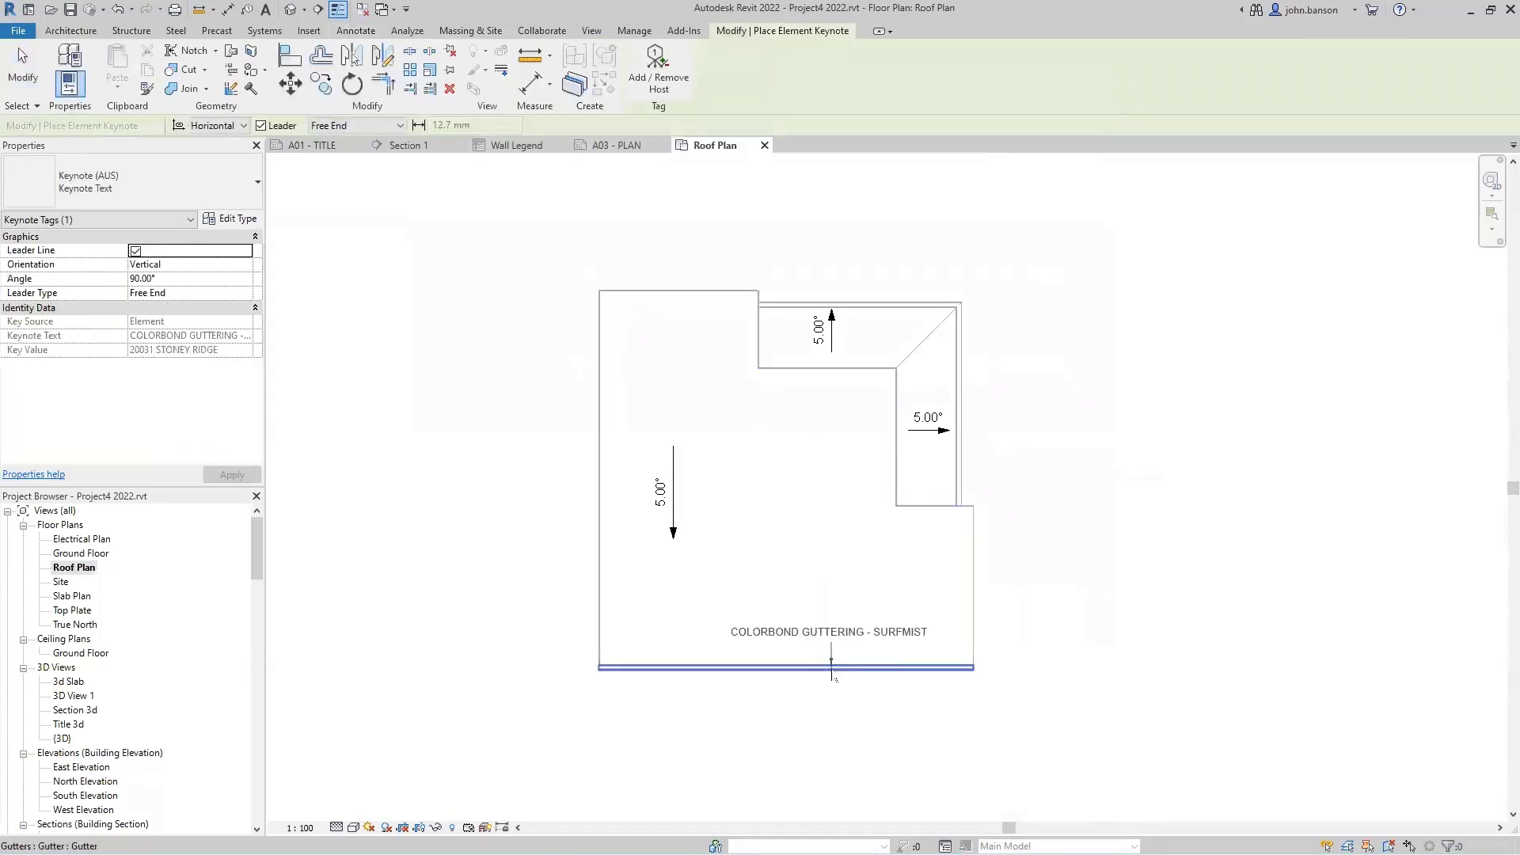
pyautogui.click(833, 675)
pyautogui.click(853, 713)
pyautogui.click(851, 719)
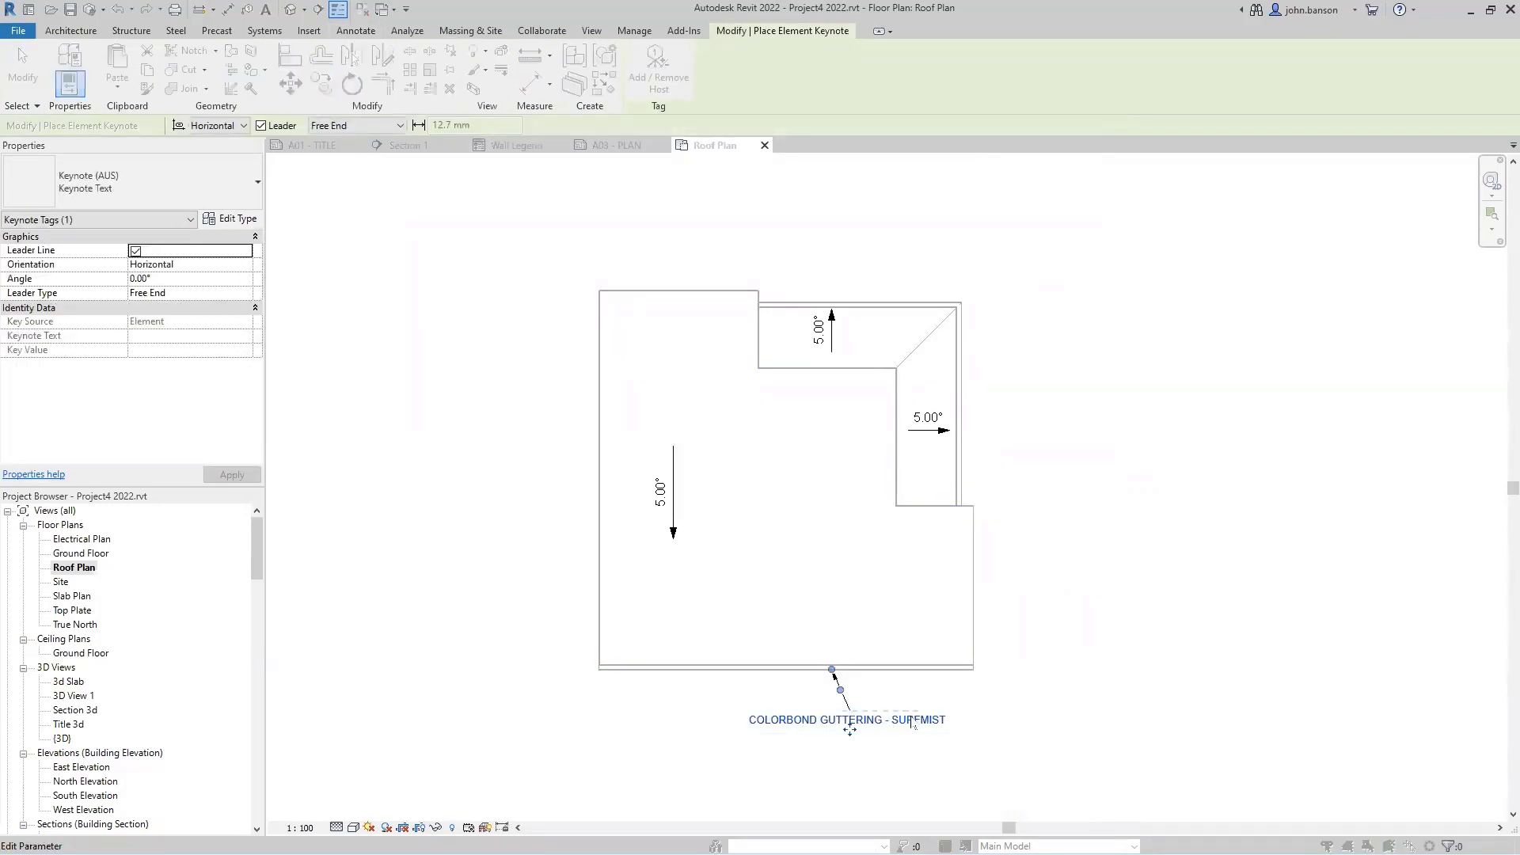
pyautogui.click(847, 633)
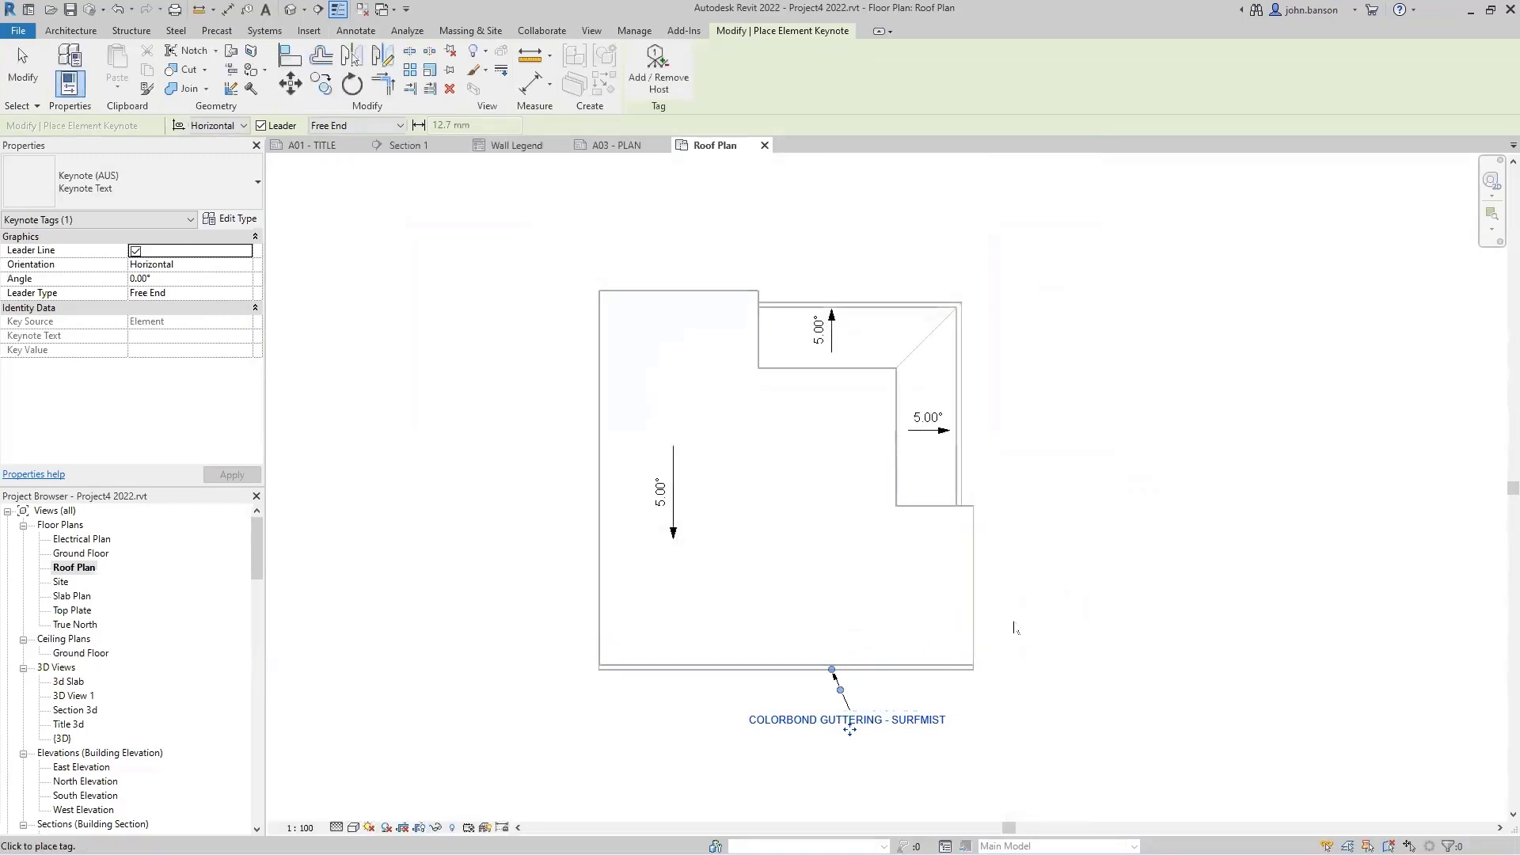
# Add an element keynote for the main roof sheeting, with its text to the right of the roof.
pyautogui.click(909, 611)
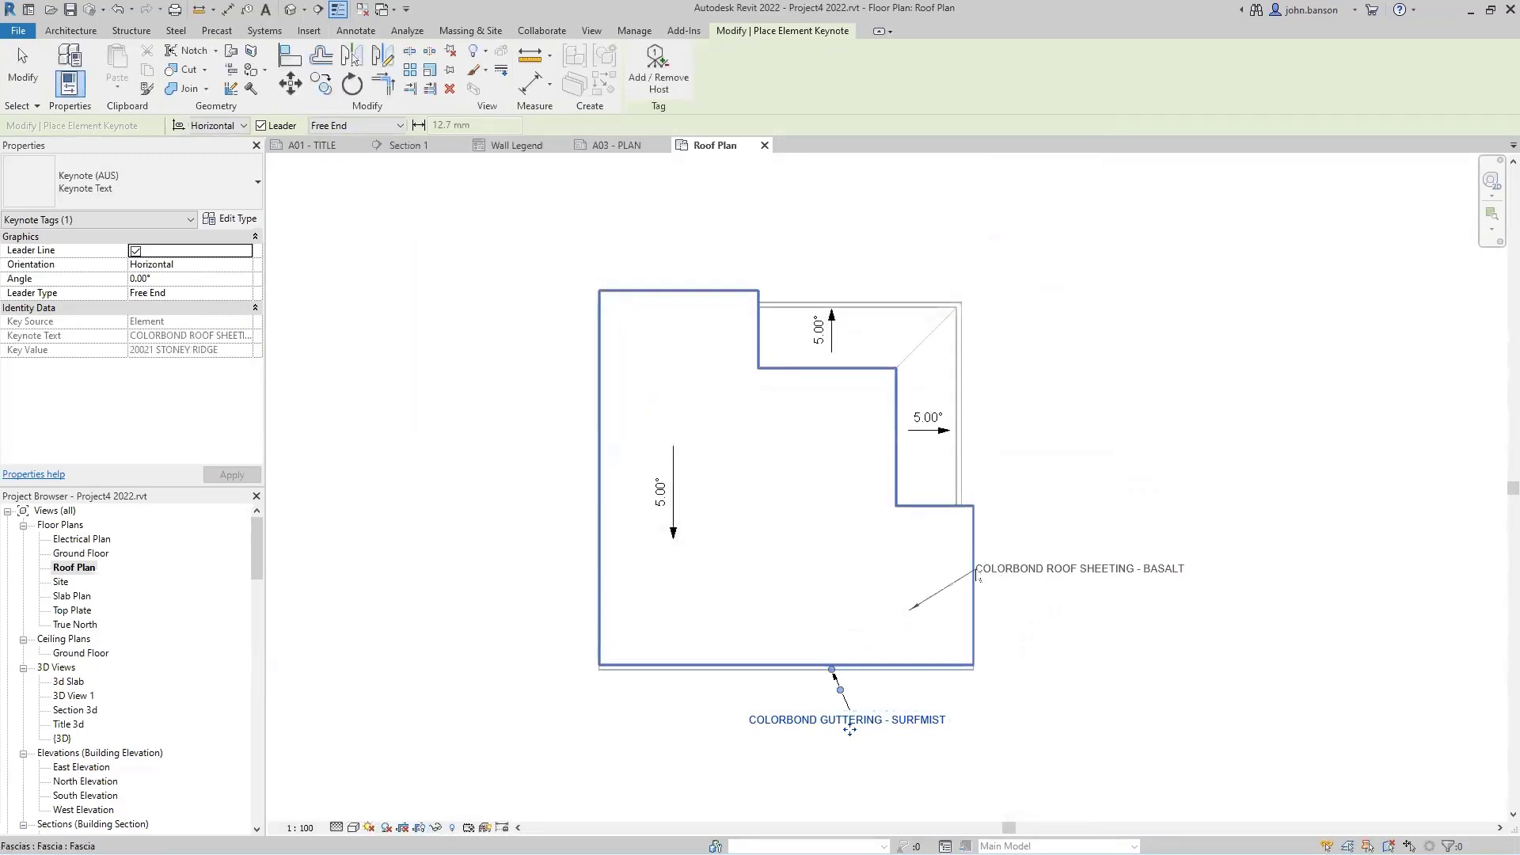
pyautogui.click(950, 567)
pyautogui.click(1050, 570)
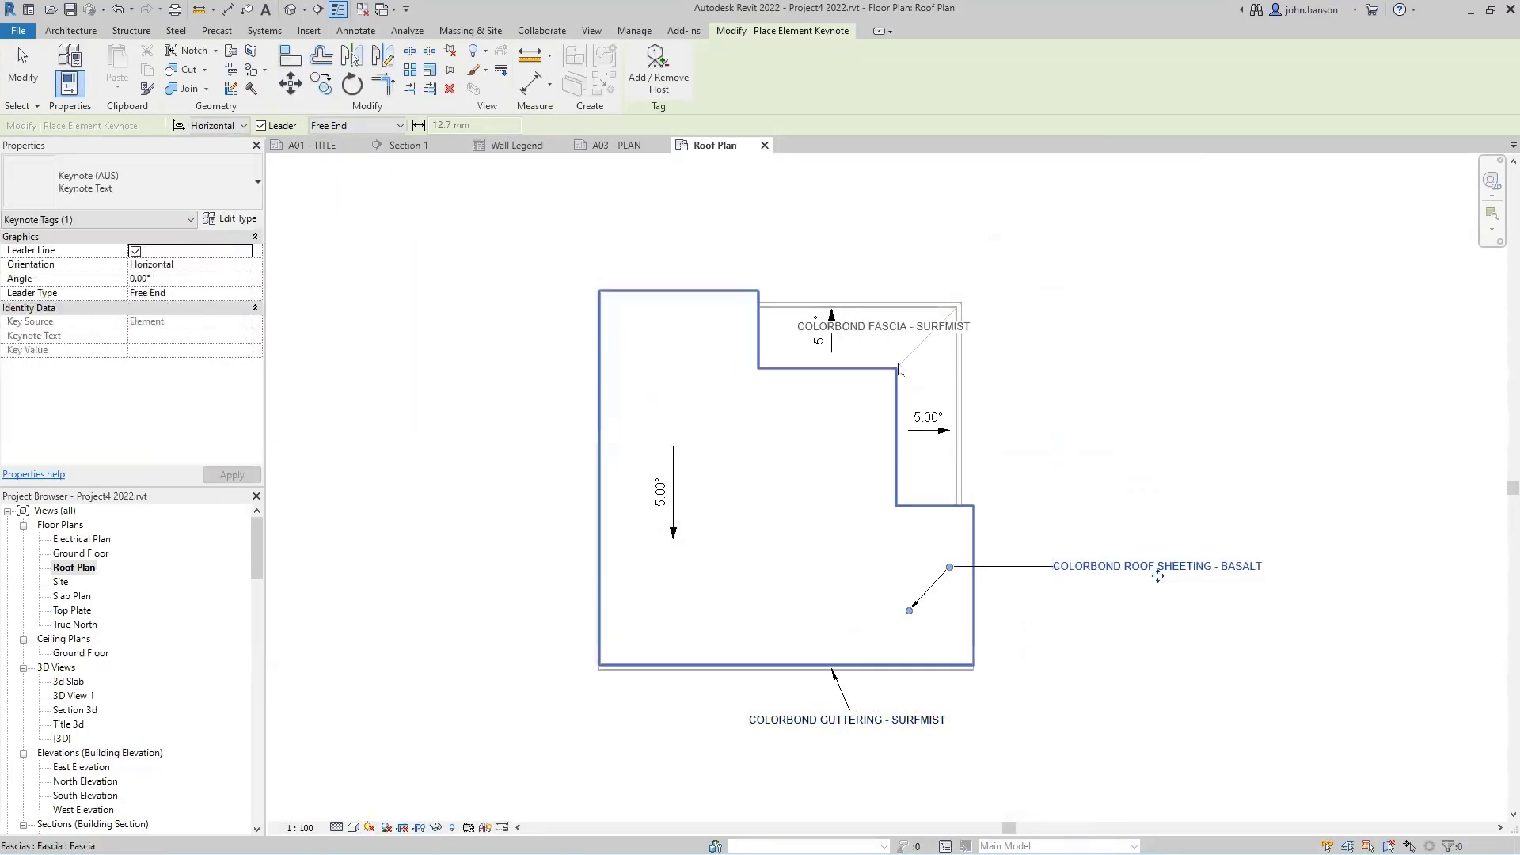
# Add element keynotes for the fascia at the main roof's top edge and the gutter along the lower roof's right edge.
pyautogui.click(737, 286)
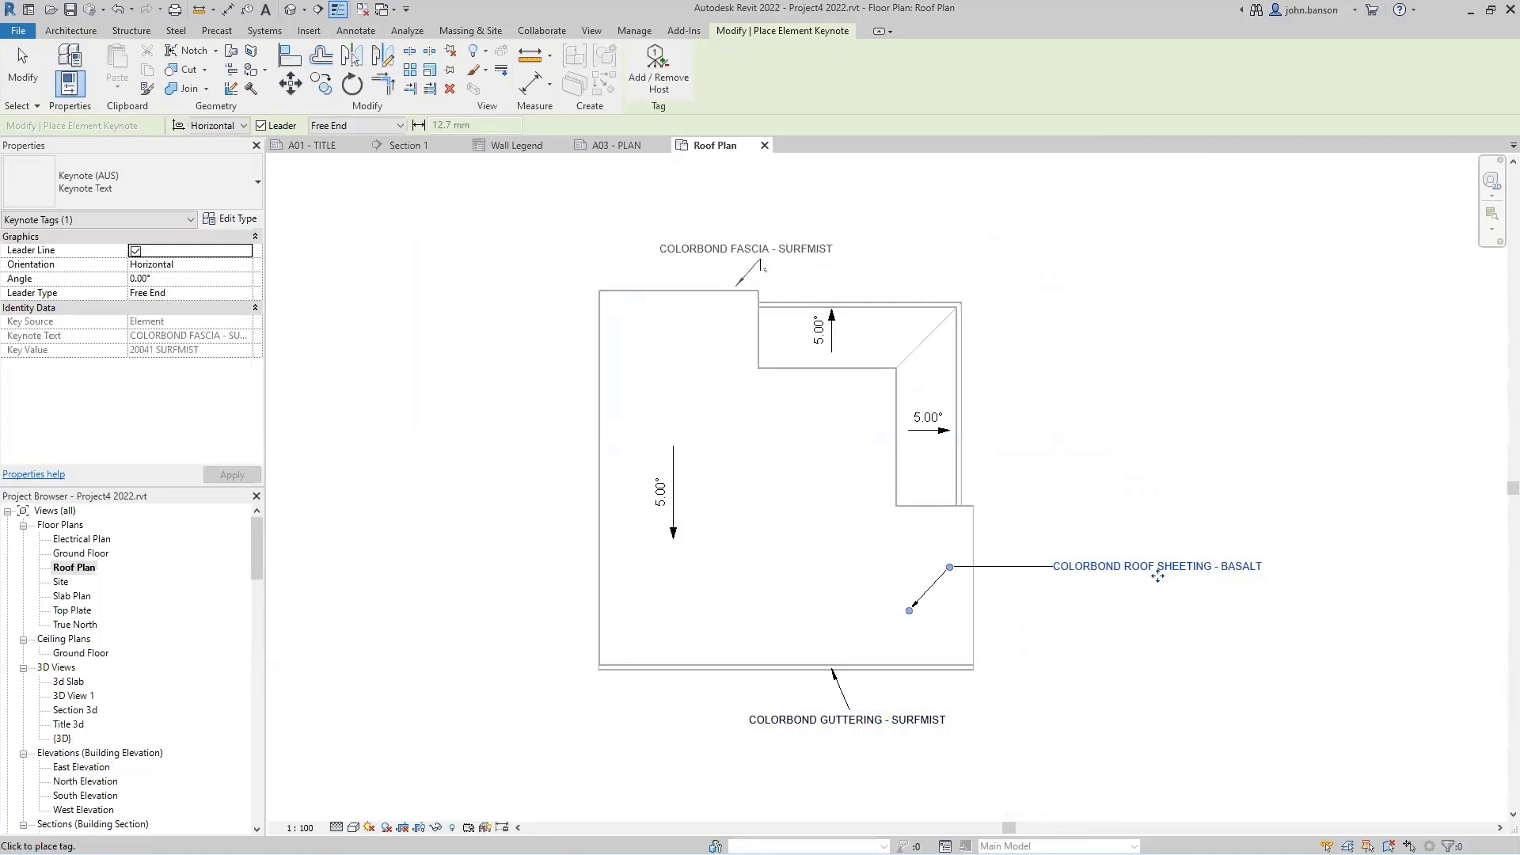
pyautogui.click(760, 258)
pyautogui.click(792, 259)
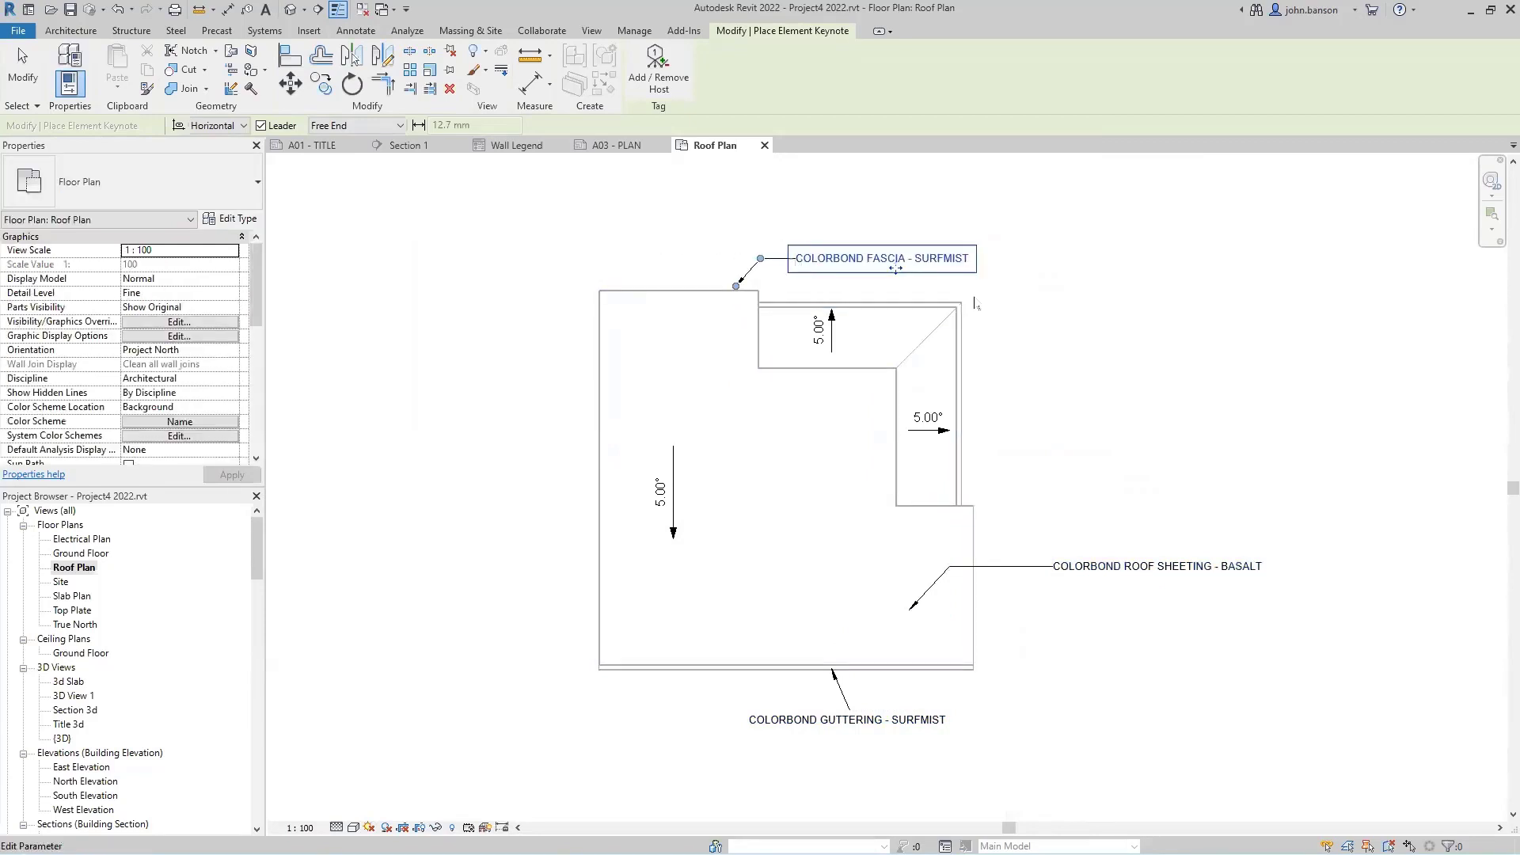
pyautogui.click(964, 353)
pyautogui.click(984, 385)
pyautogui.click(1110, 394)
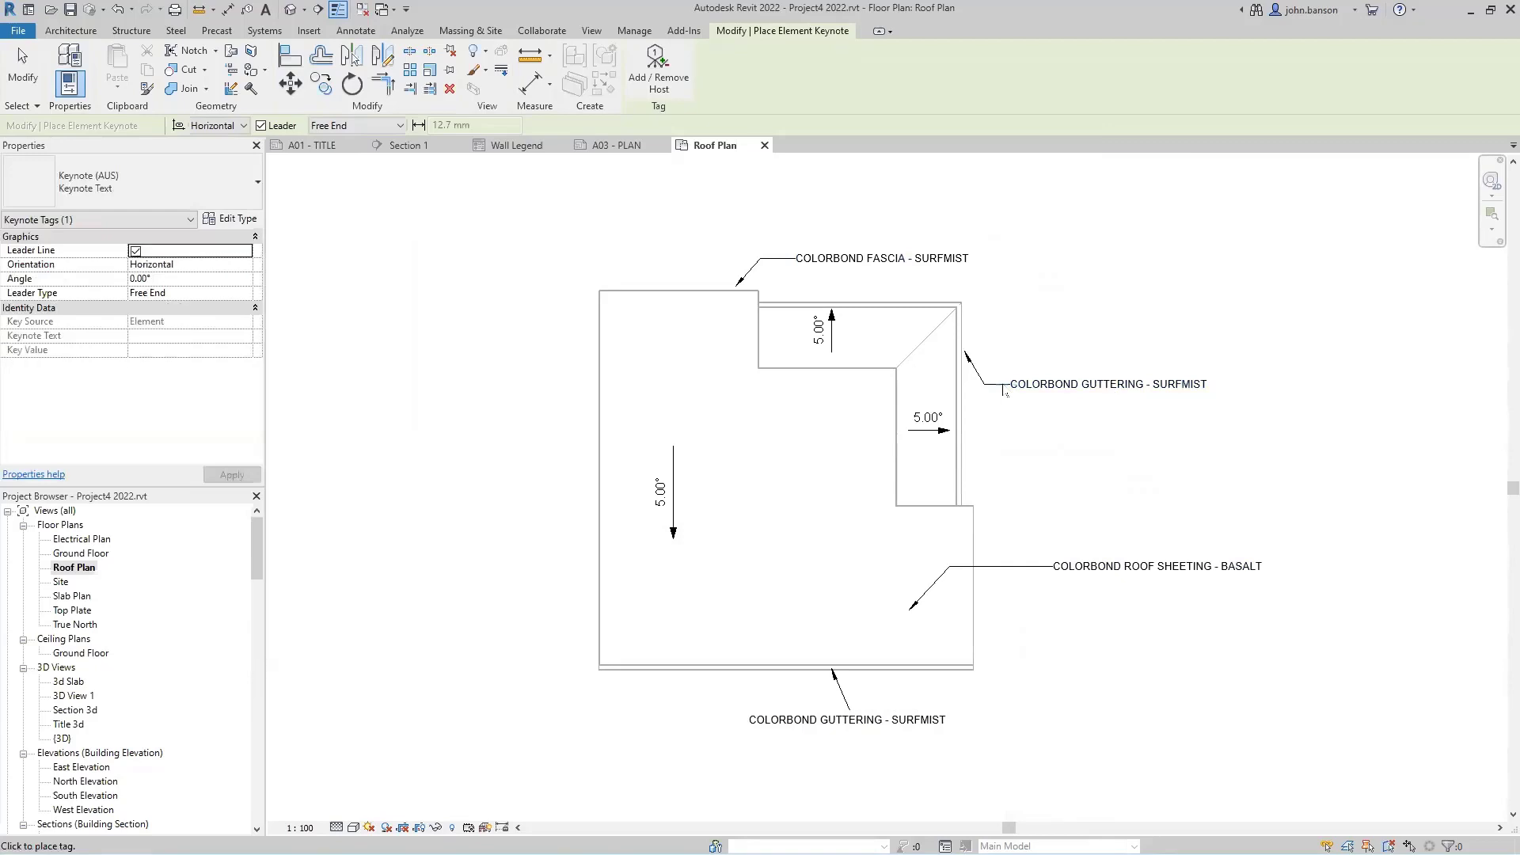
# Leave the keynote command and close the Roof Plan, A03 - PLAN, Wall Legend and Section 1 views.
pyautogui.press('Escape')
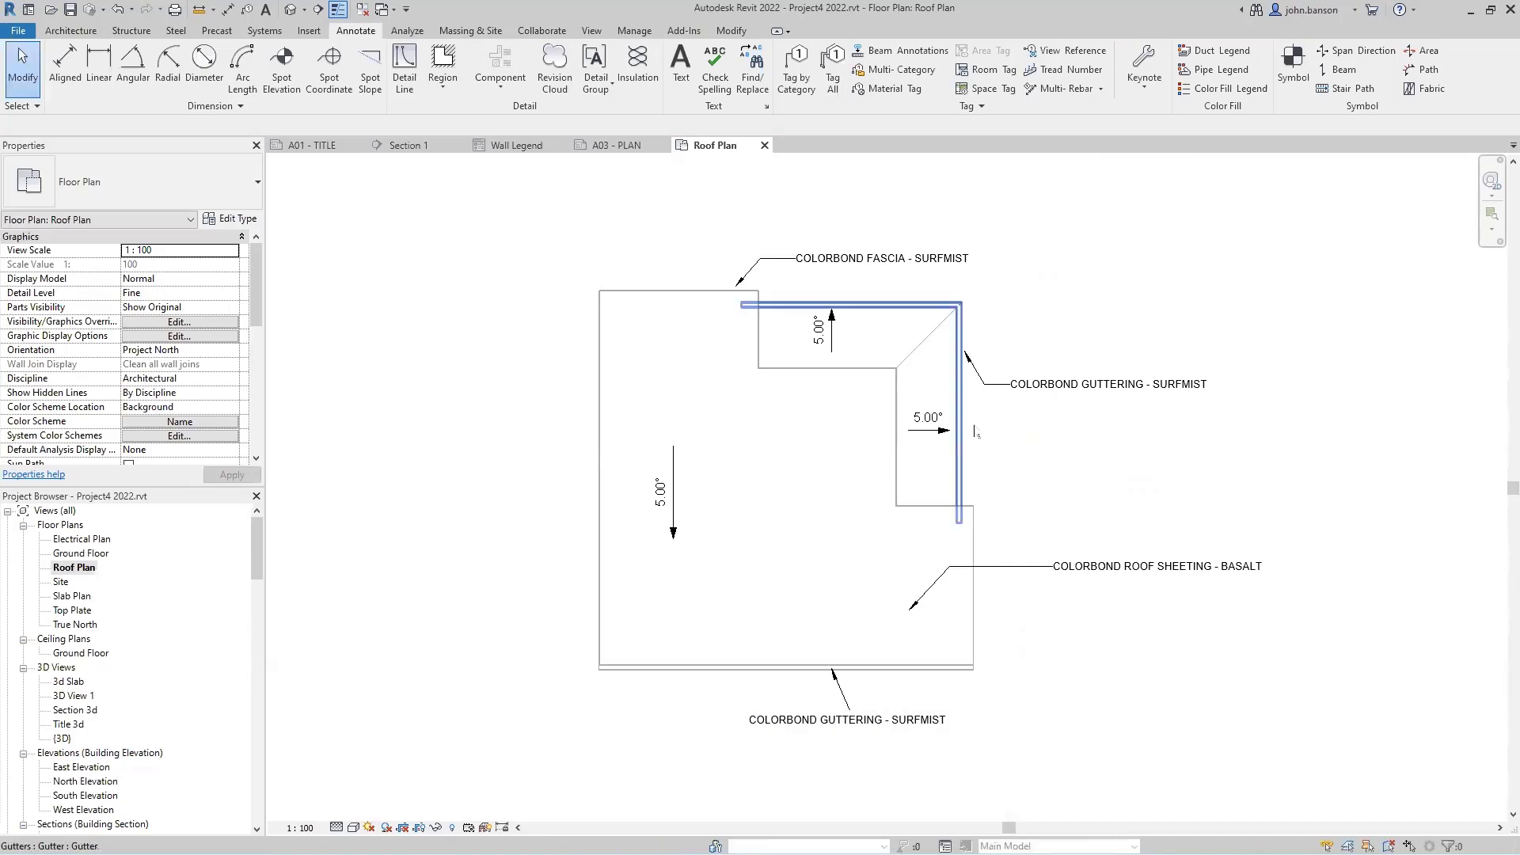
pyautogui.click(765, 145)
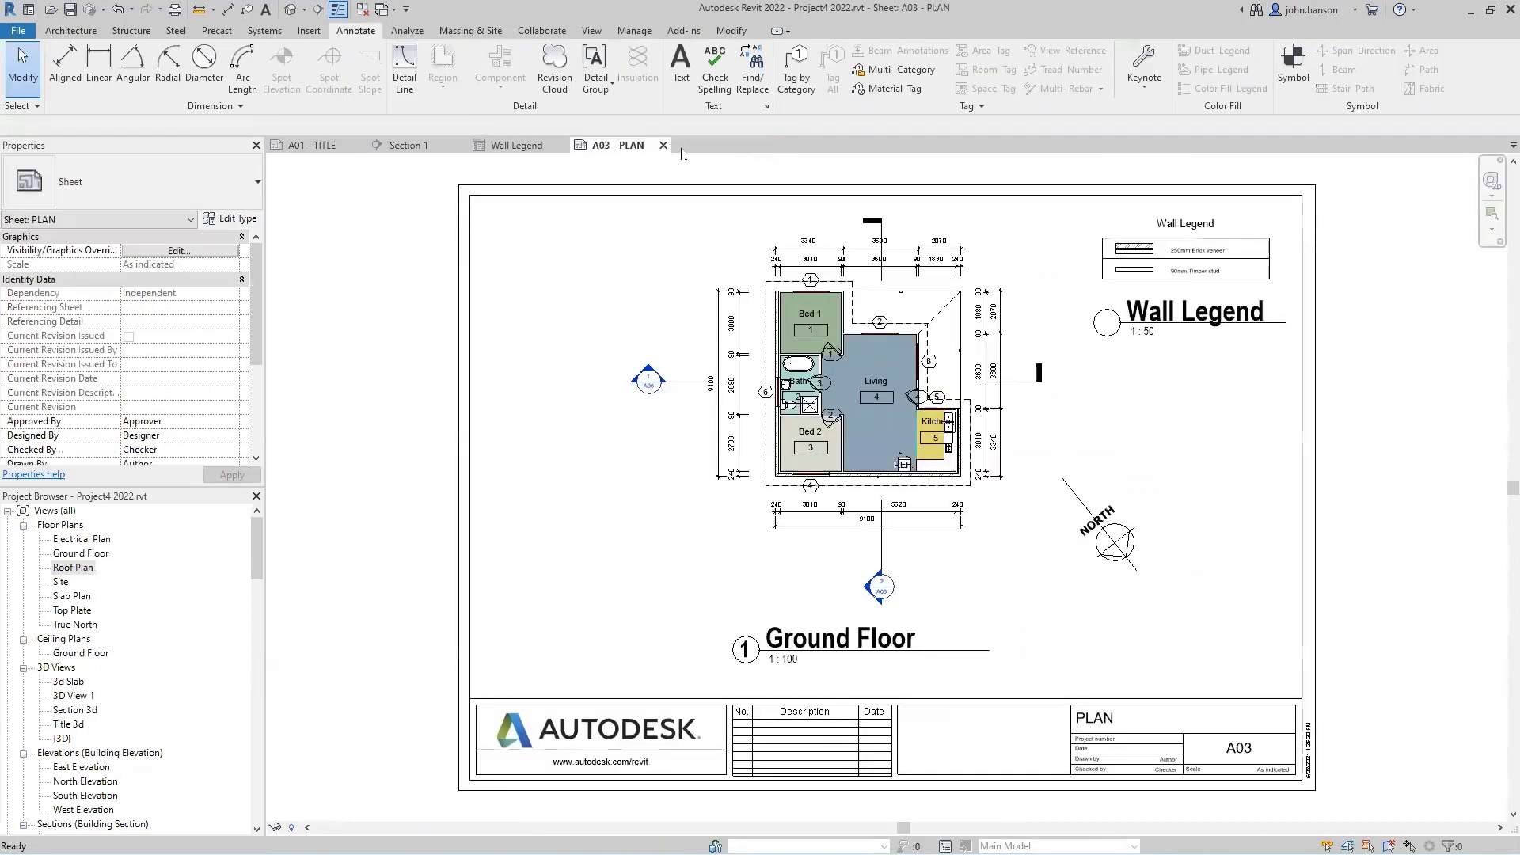
pyautogui.click(664, 145)
pyautogui.click(563, 145)
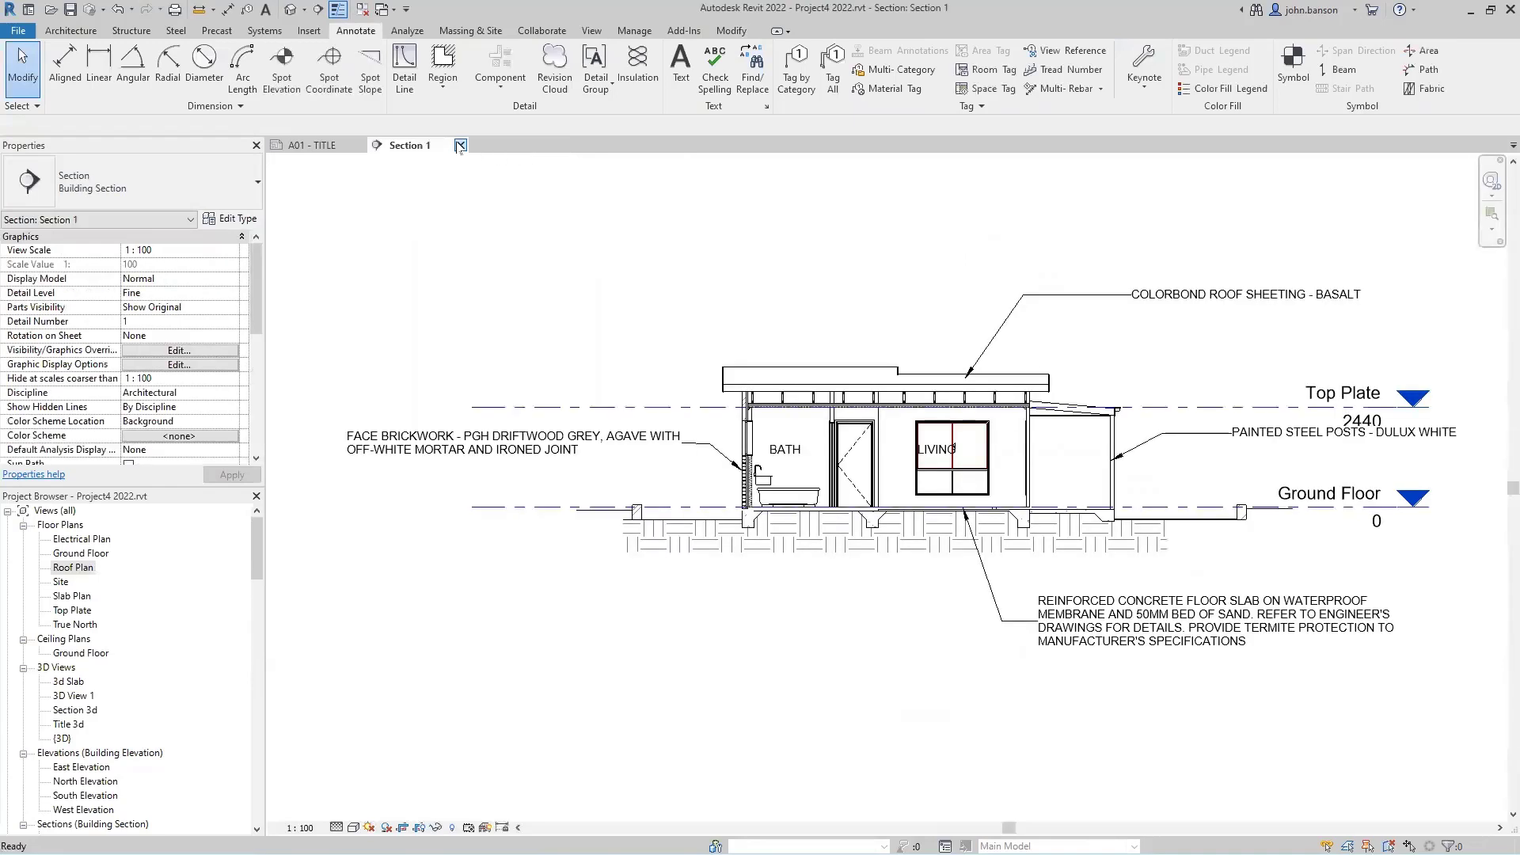
pyautogui.click(459, 145)
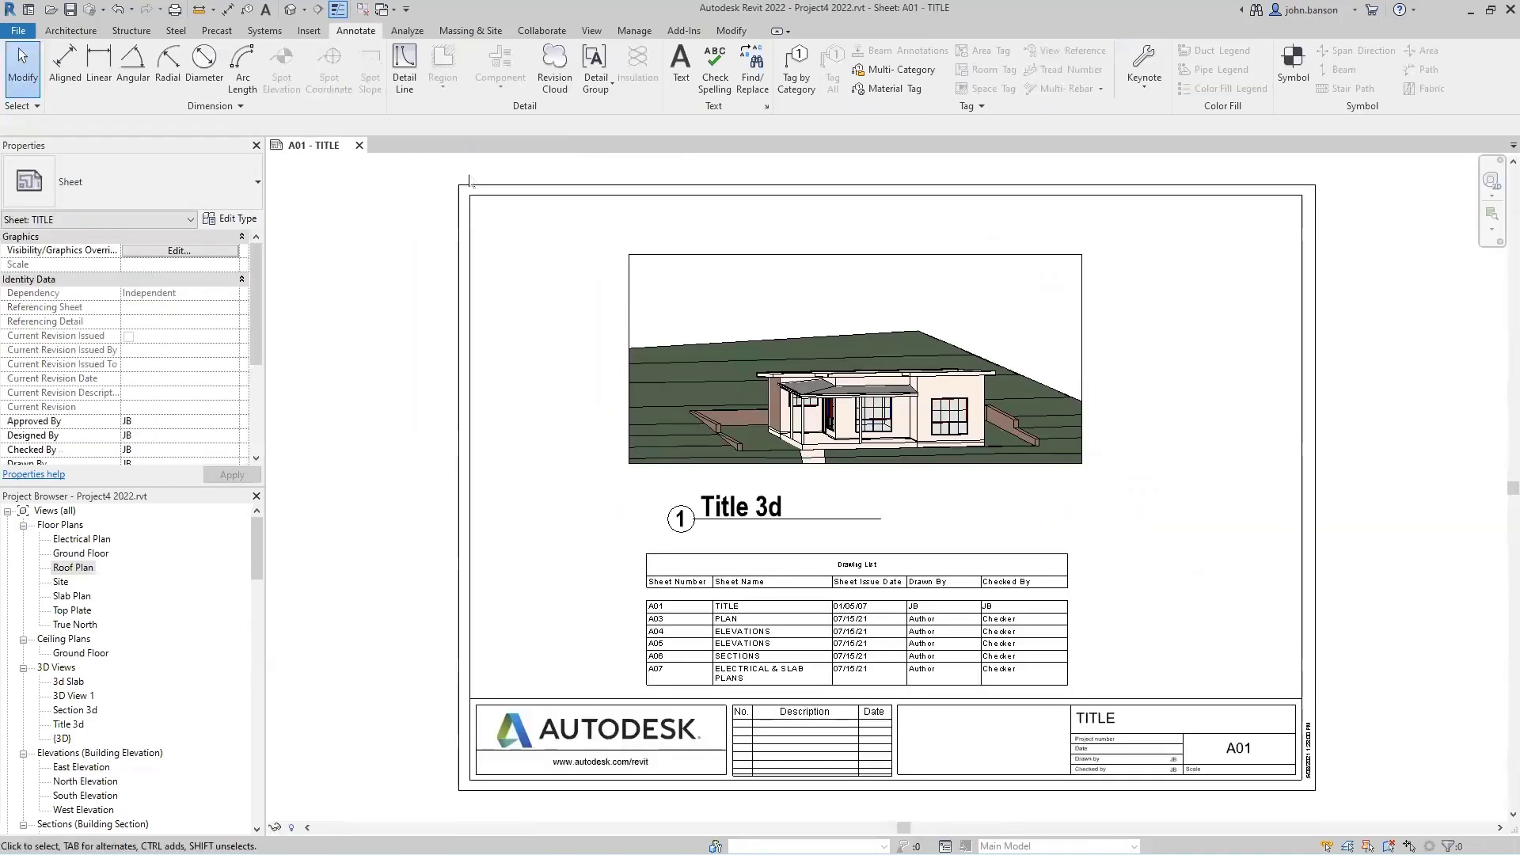
# Create a new project from the DefaultAUSENU - Loaded 2022 template and close the old project's A01 - TITLE sheet.
pyautogui.click(17, 33)
pyautogui.click(48, 91)
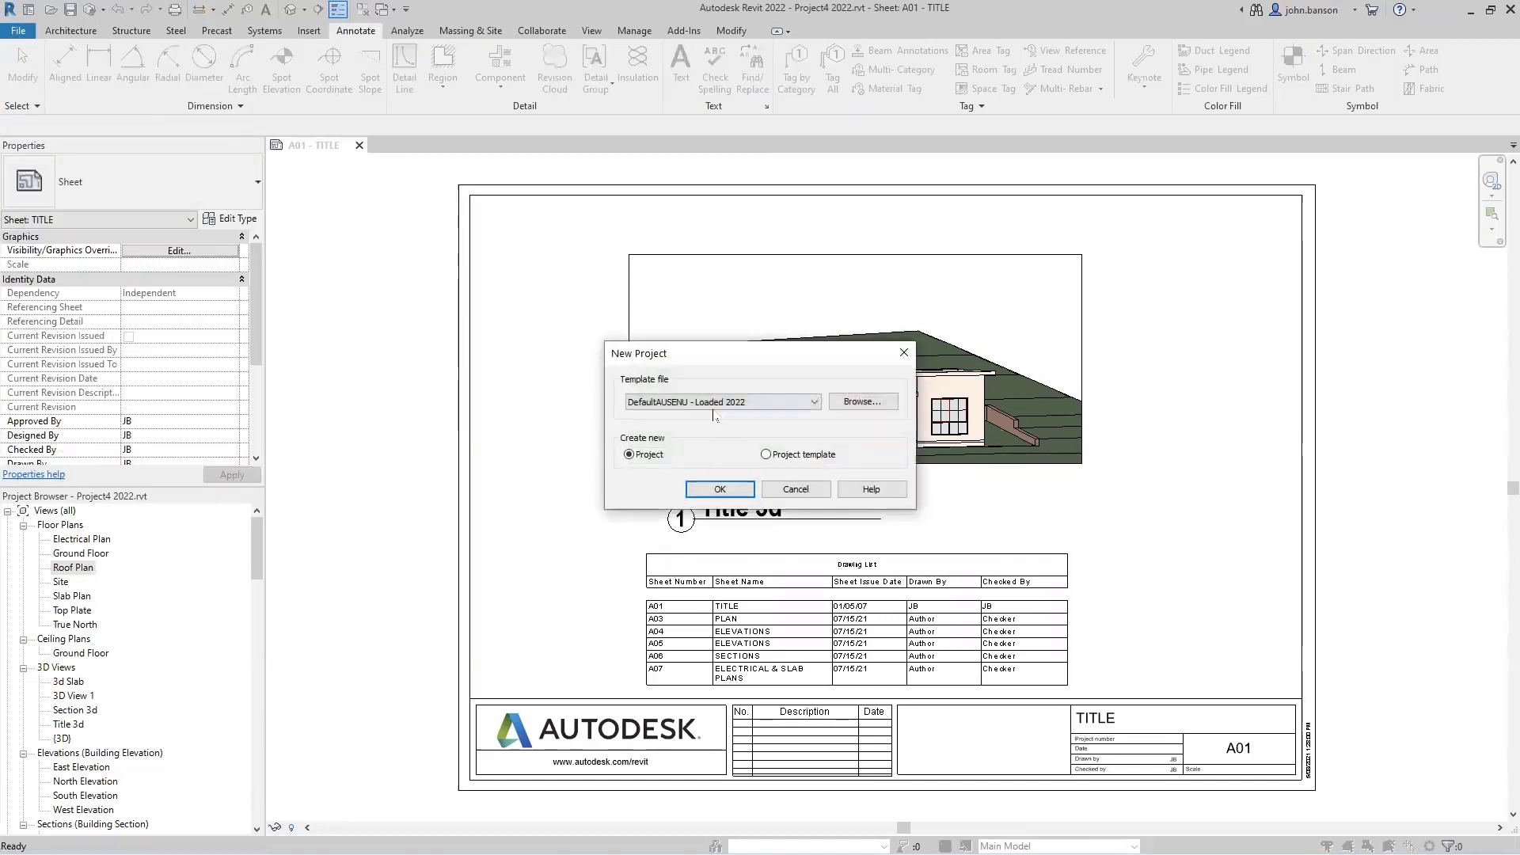
pyautogui.click(722, 491)
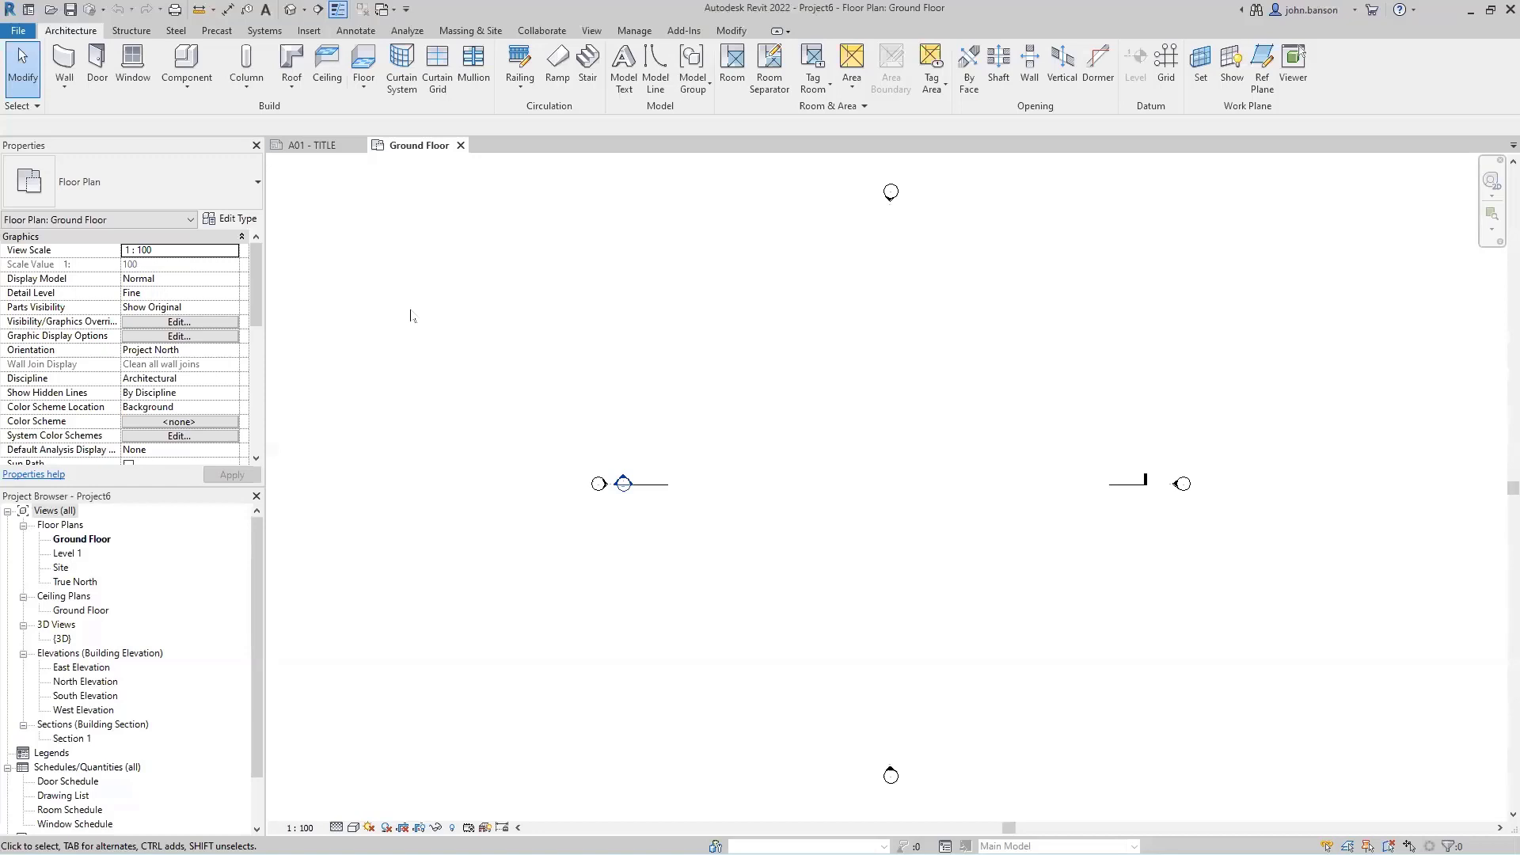
pyautogui.click(345, 146)
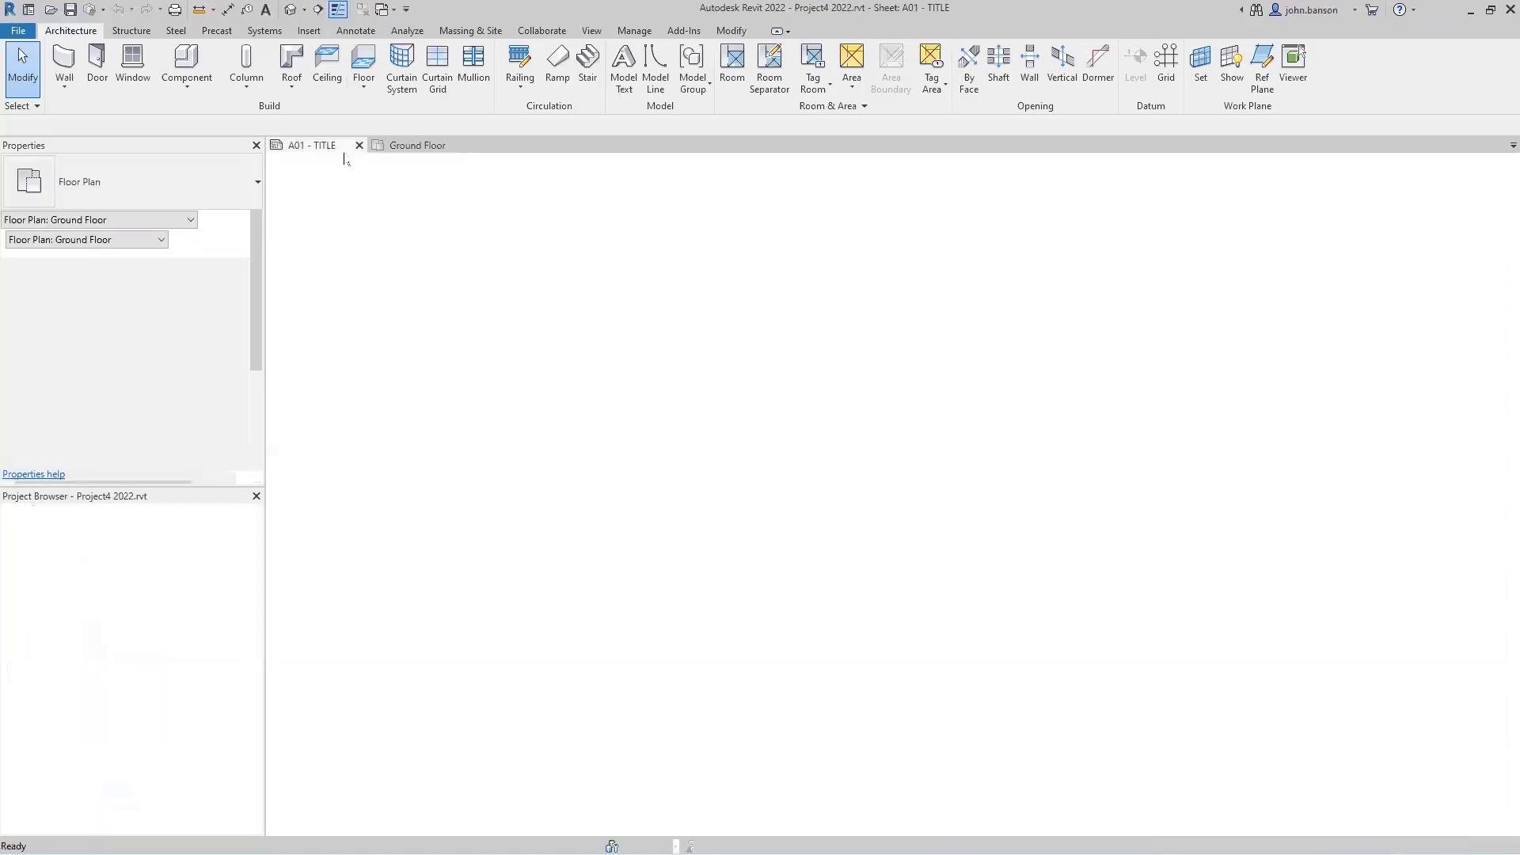
pyautogui.click(359, 145)
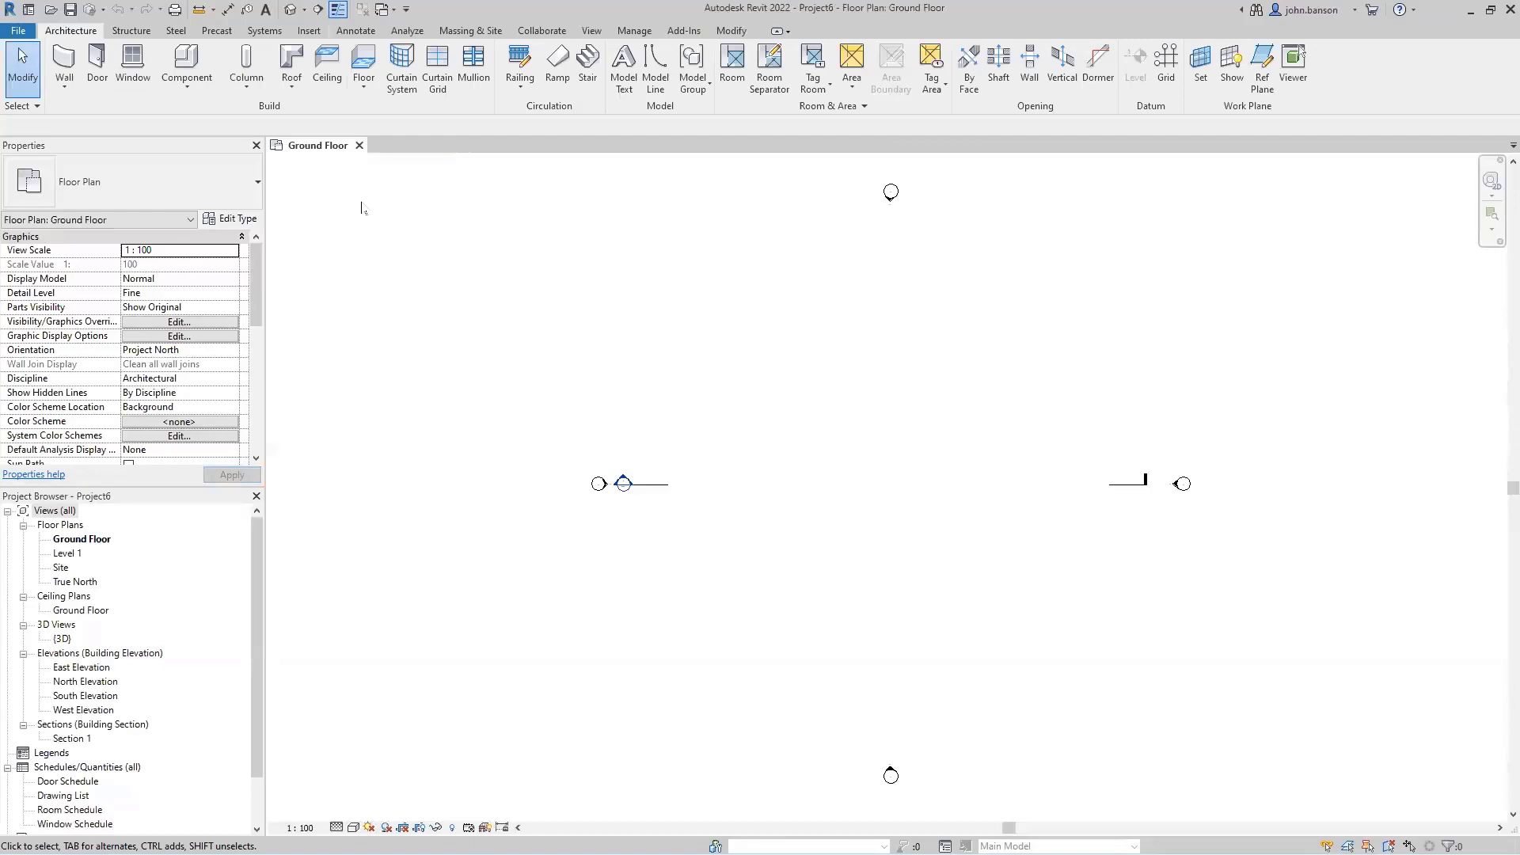
# Save the new project as Multi Unit.rvt in the Coordinates folder, replacing the existing file.
pyautogui.hotkey('ctrl', 's')
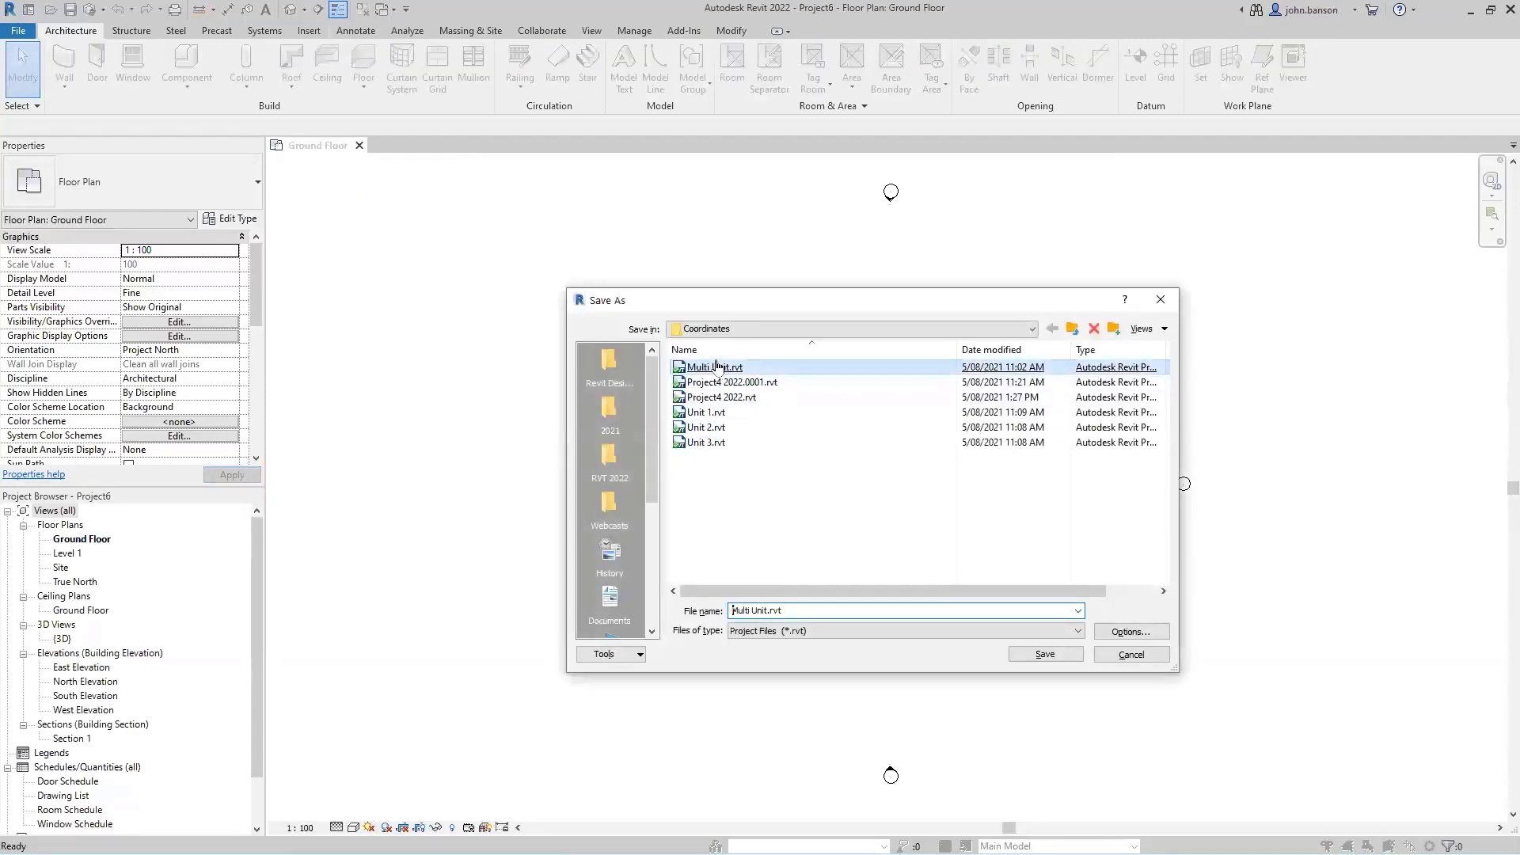
pyautogui.click(717, 368)
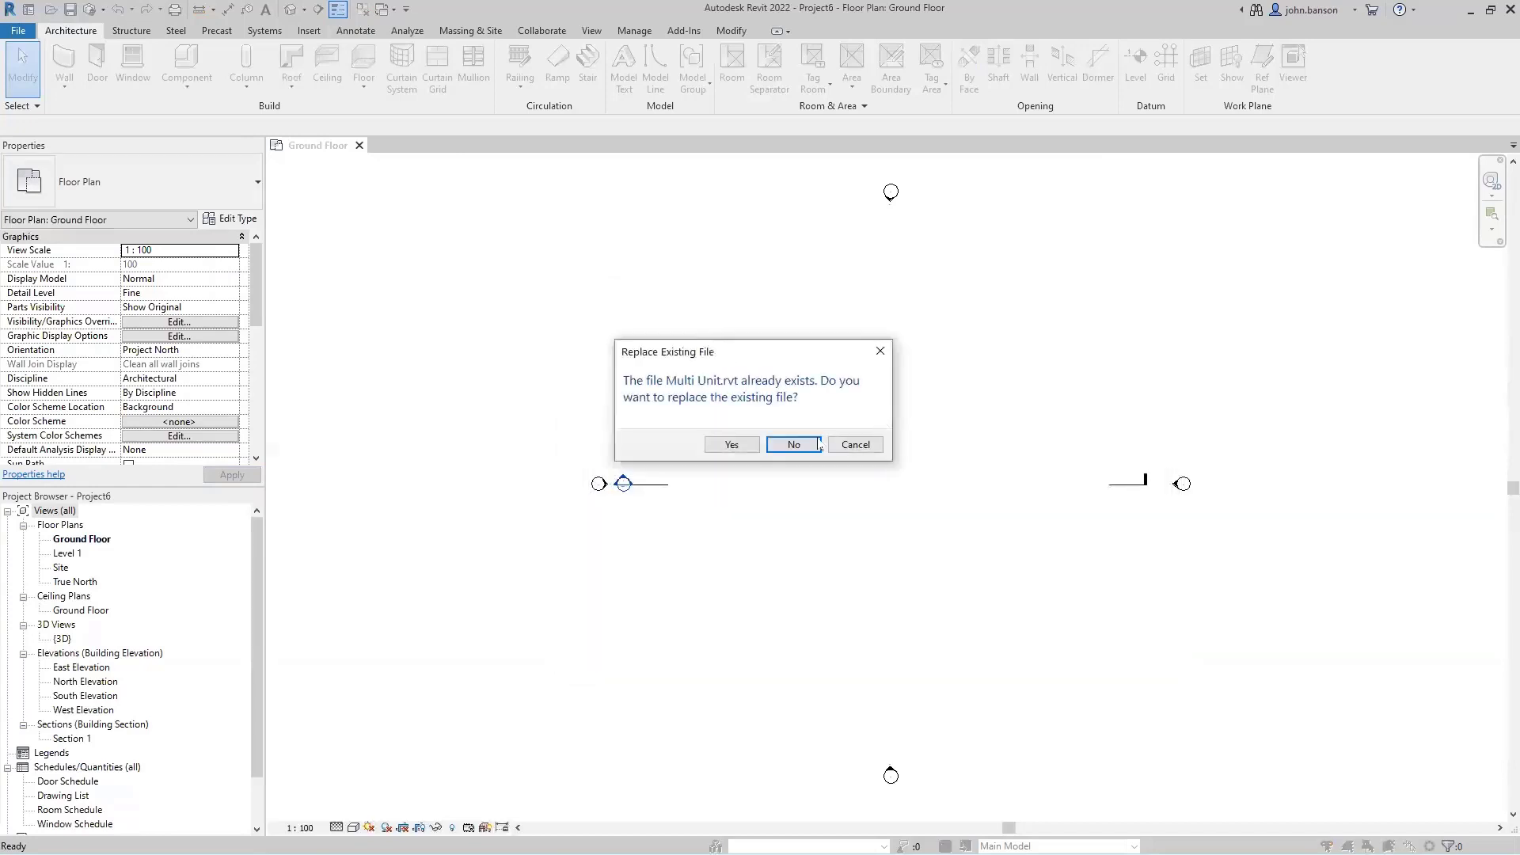
pyautogui.click(732, 445)
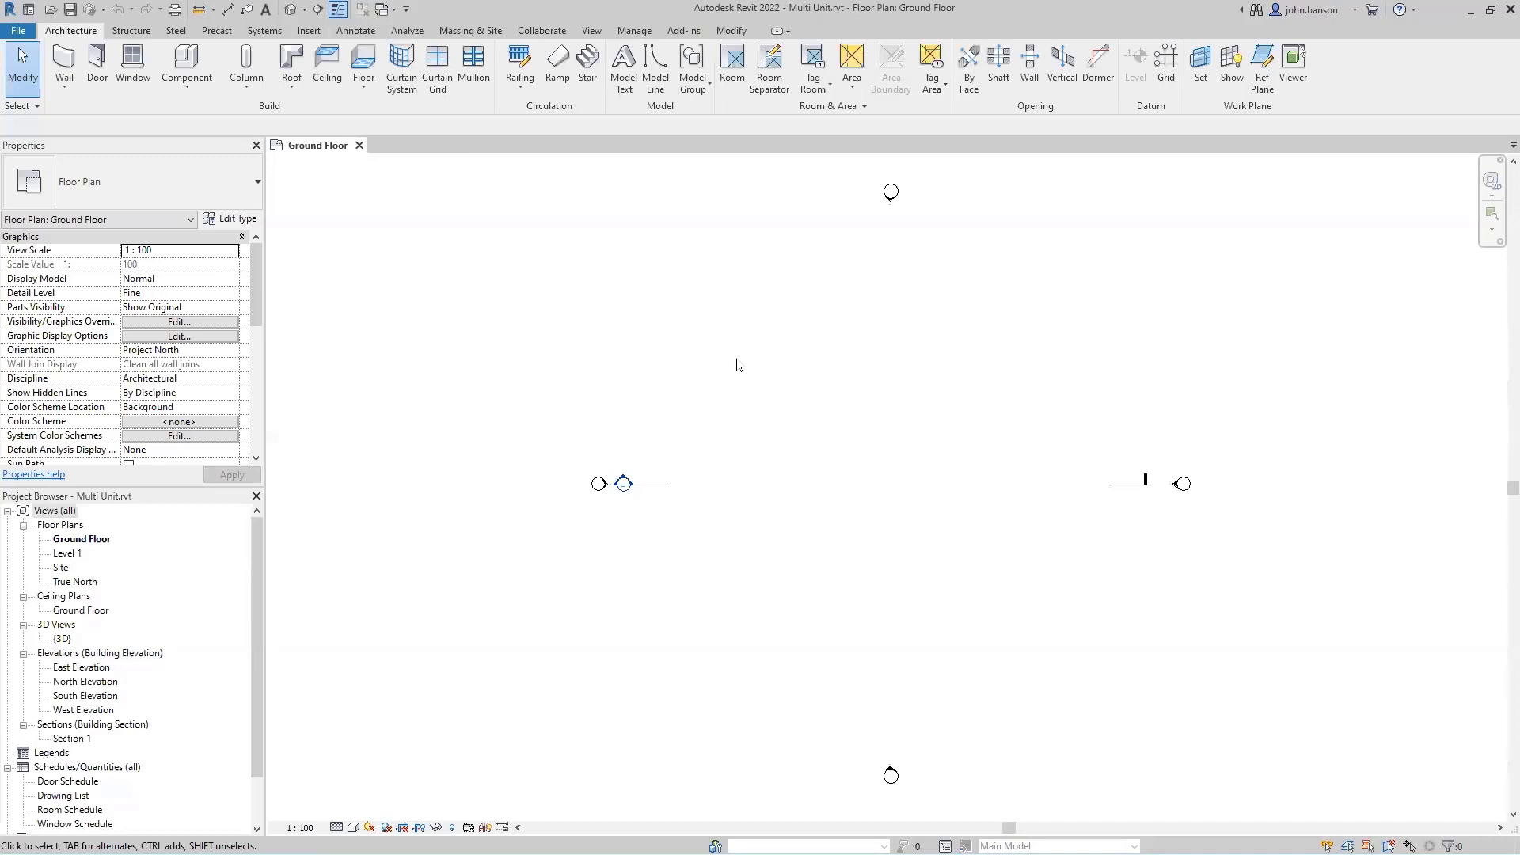
# Link the CAD file Site Plan Survey2.dwg with Manual - Center positioning at Ground Floor and place it around the elevation markers.
pyautogui.moveTo(738, 343); pyautogui.dragTo(687, 342, button='middle')
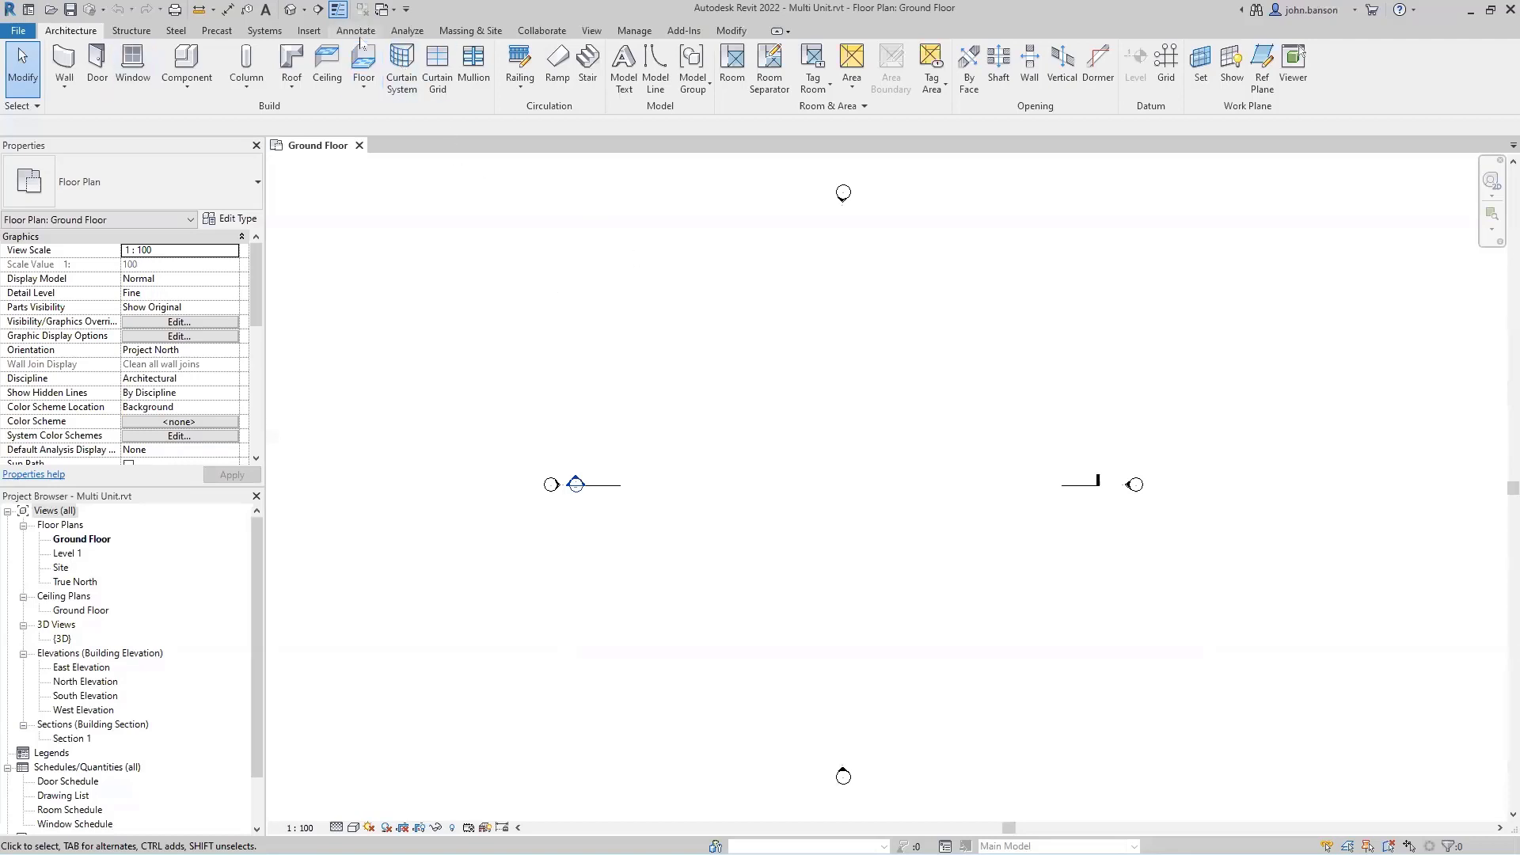
pyautogui.click(310, 32)
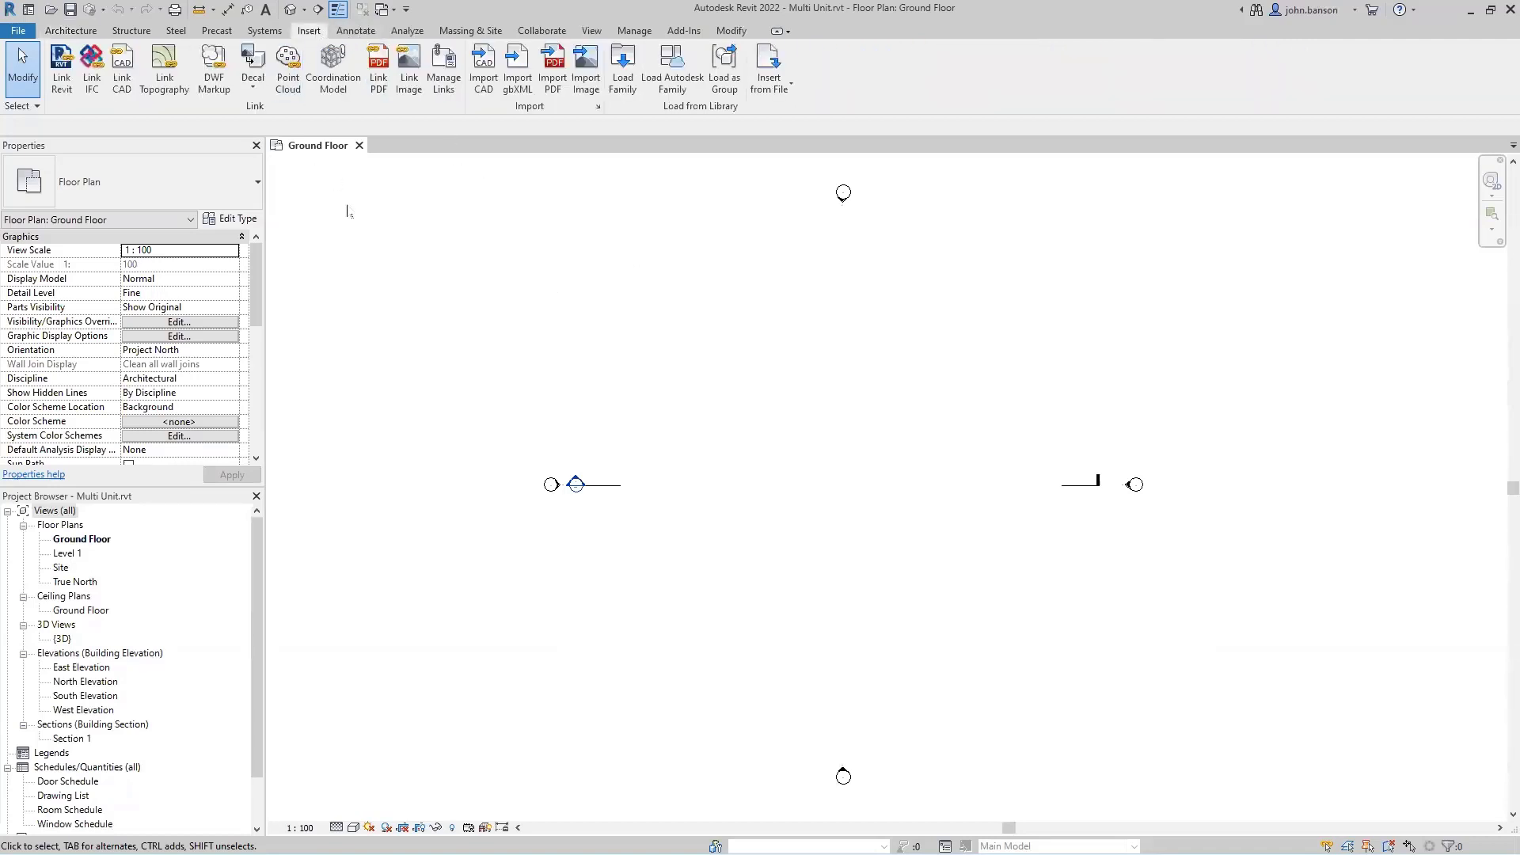
pyautogui.click(122, 60)
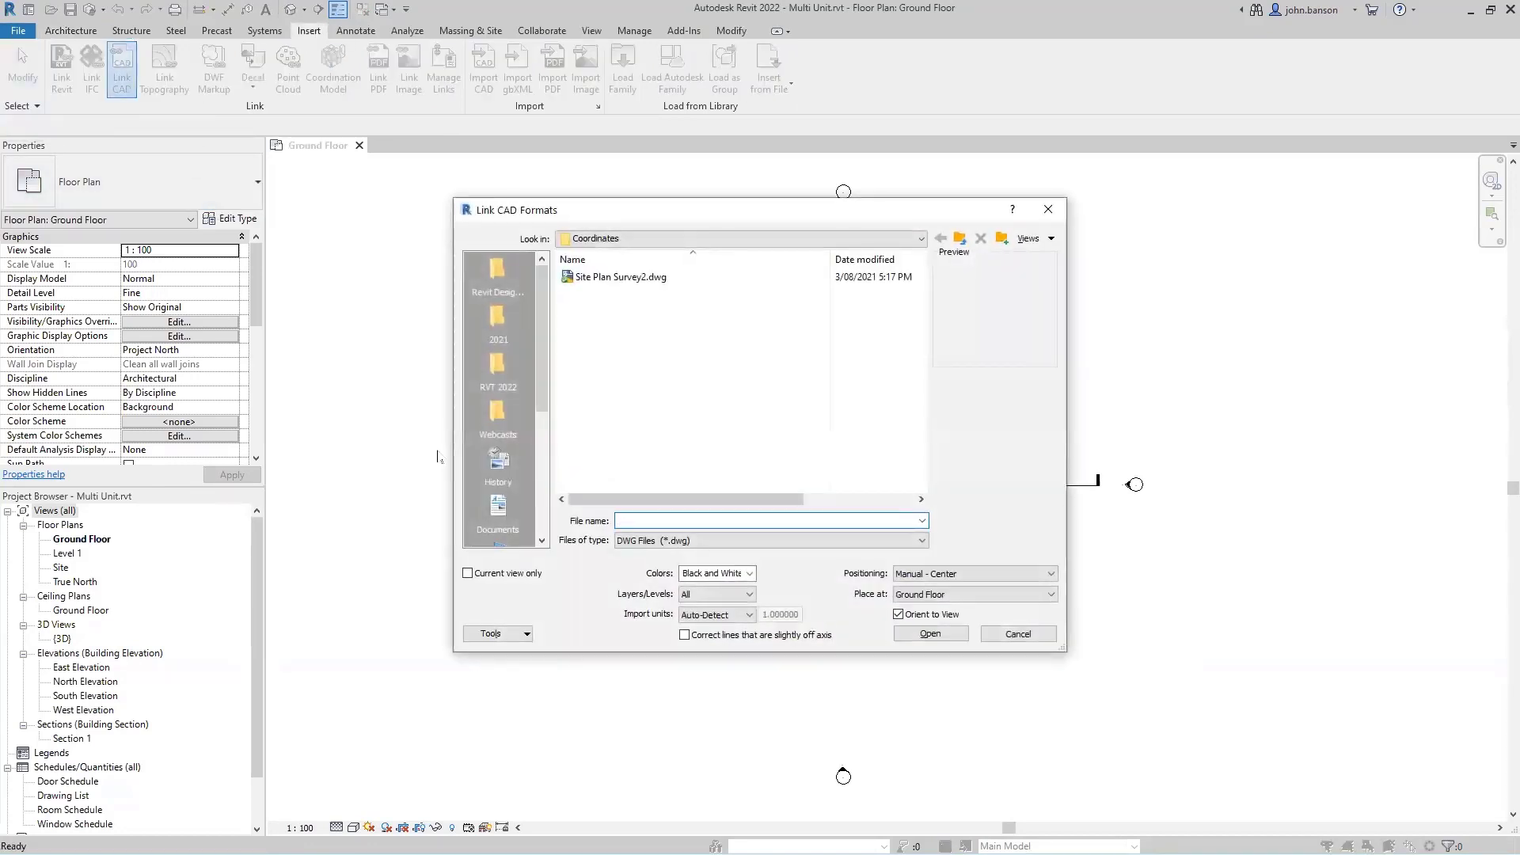
pyautogui.rightClick(625, 282)
pyautogui.click(755, 343)
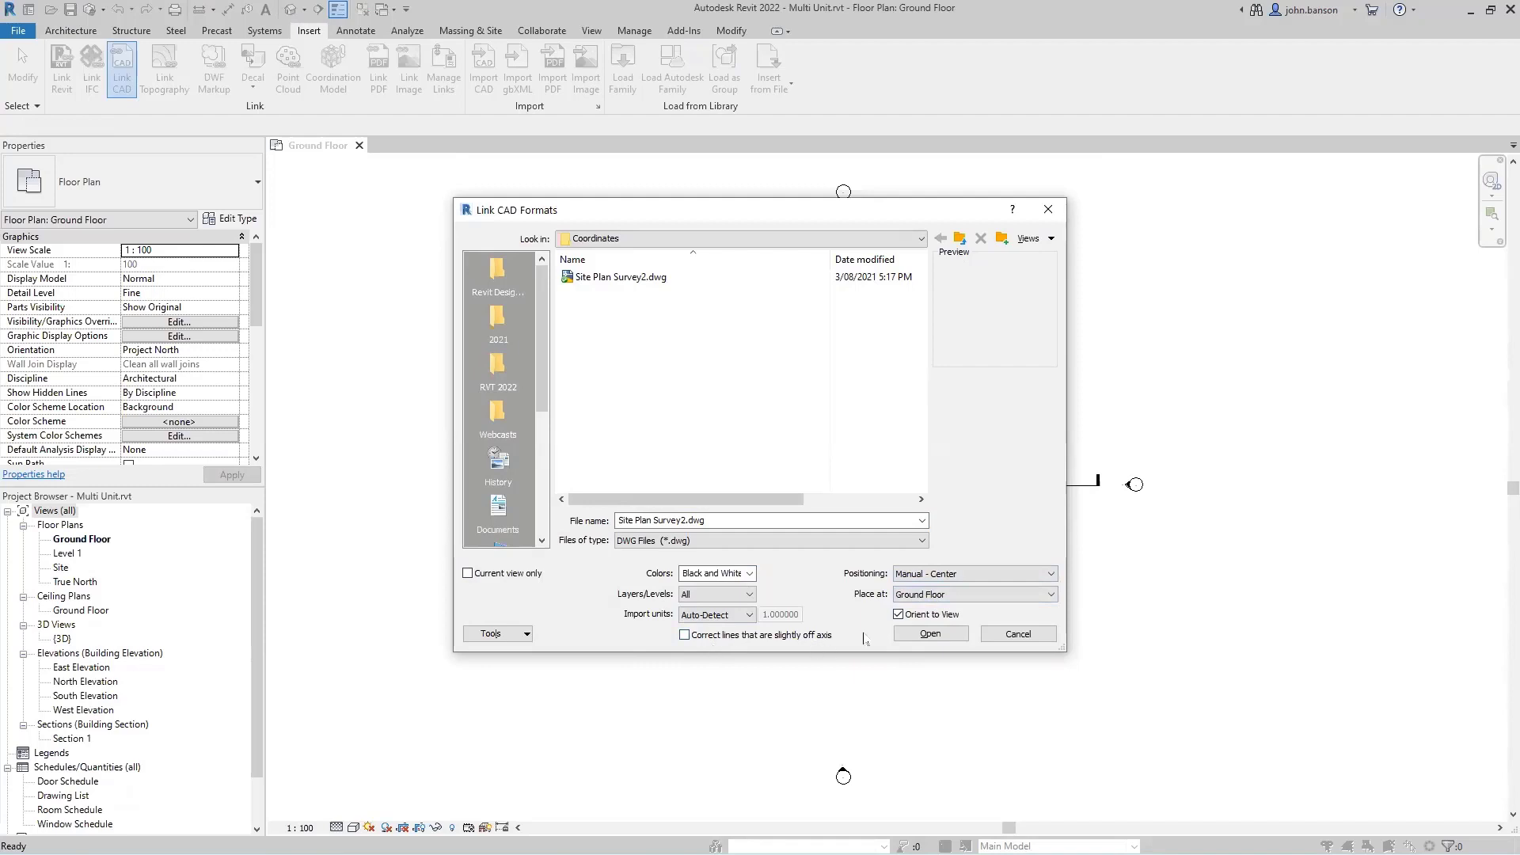
pyautogui.click(930, 635)
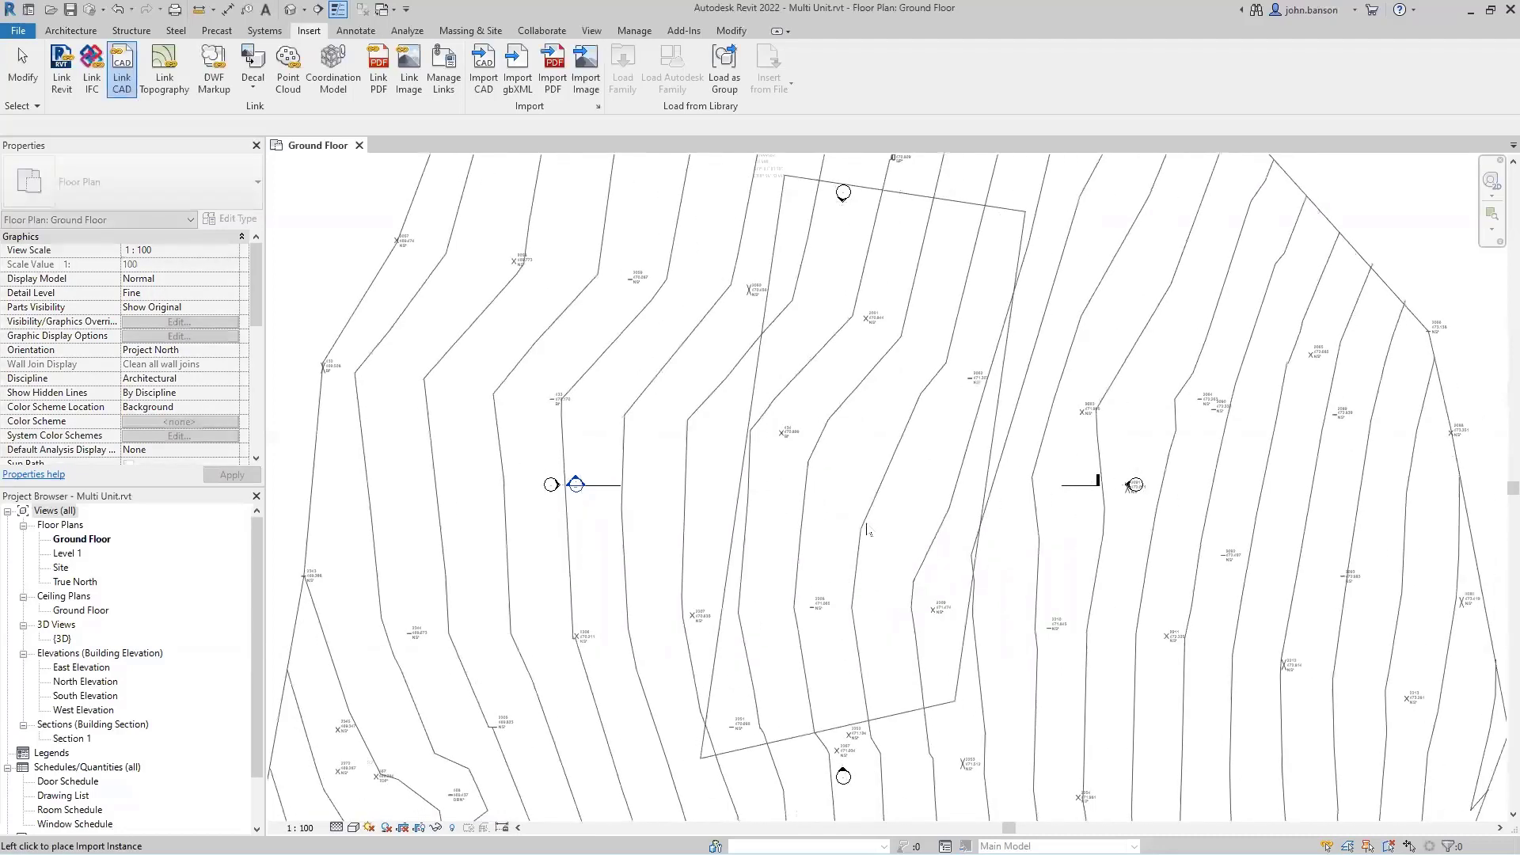
pyautogui.scroll(-1, 886, 612)
pyautogui.scroll(-3, 887, 612)
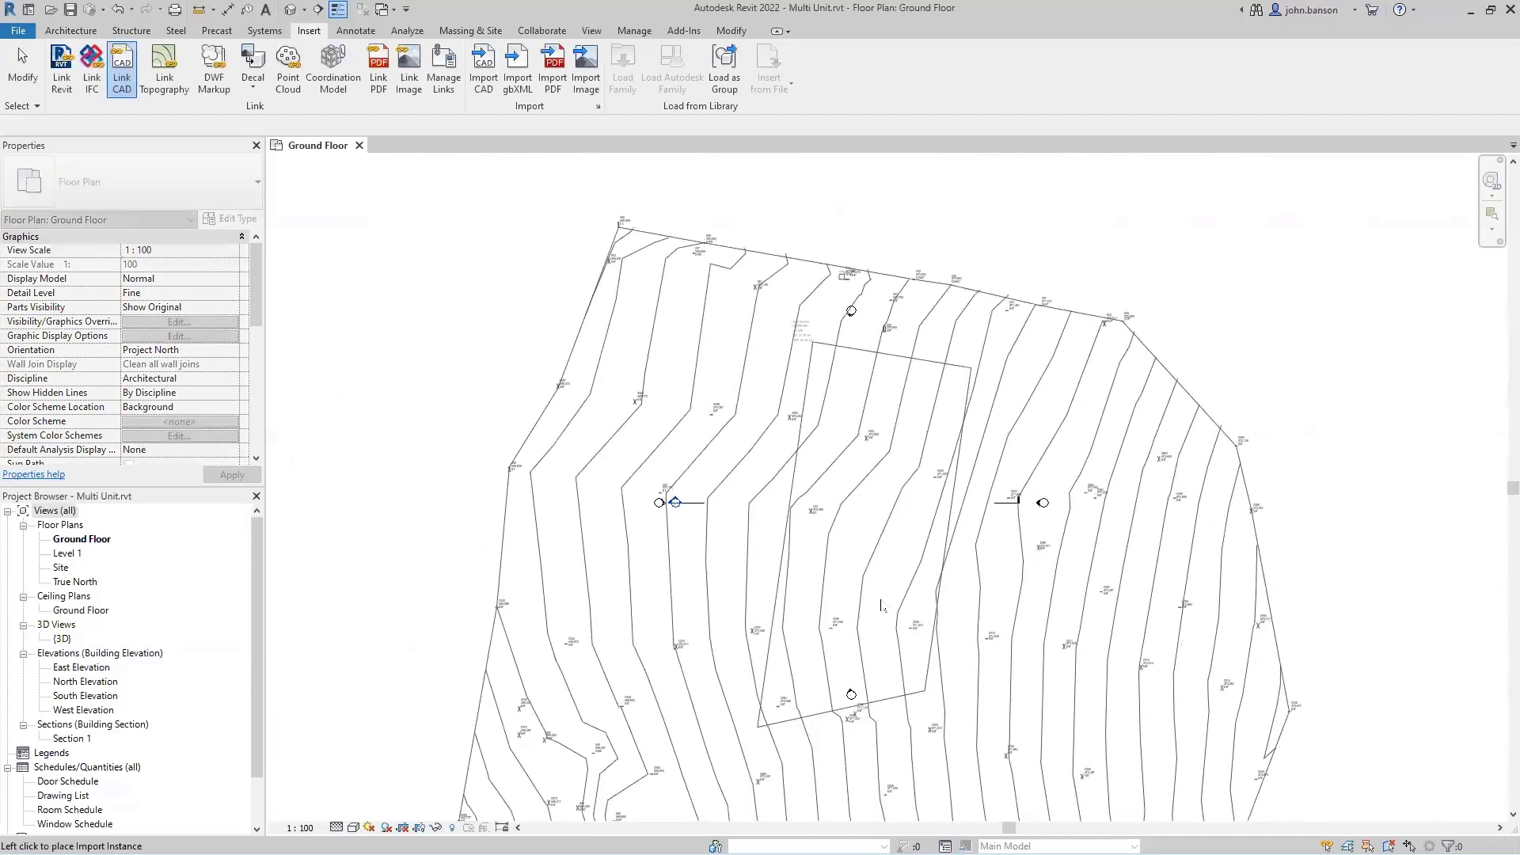
pyautogui.click(887, 580)
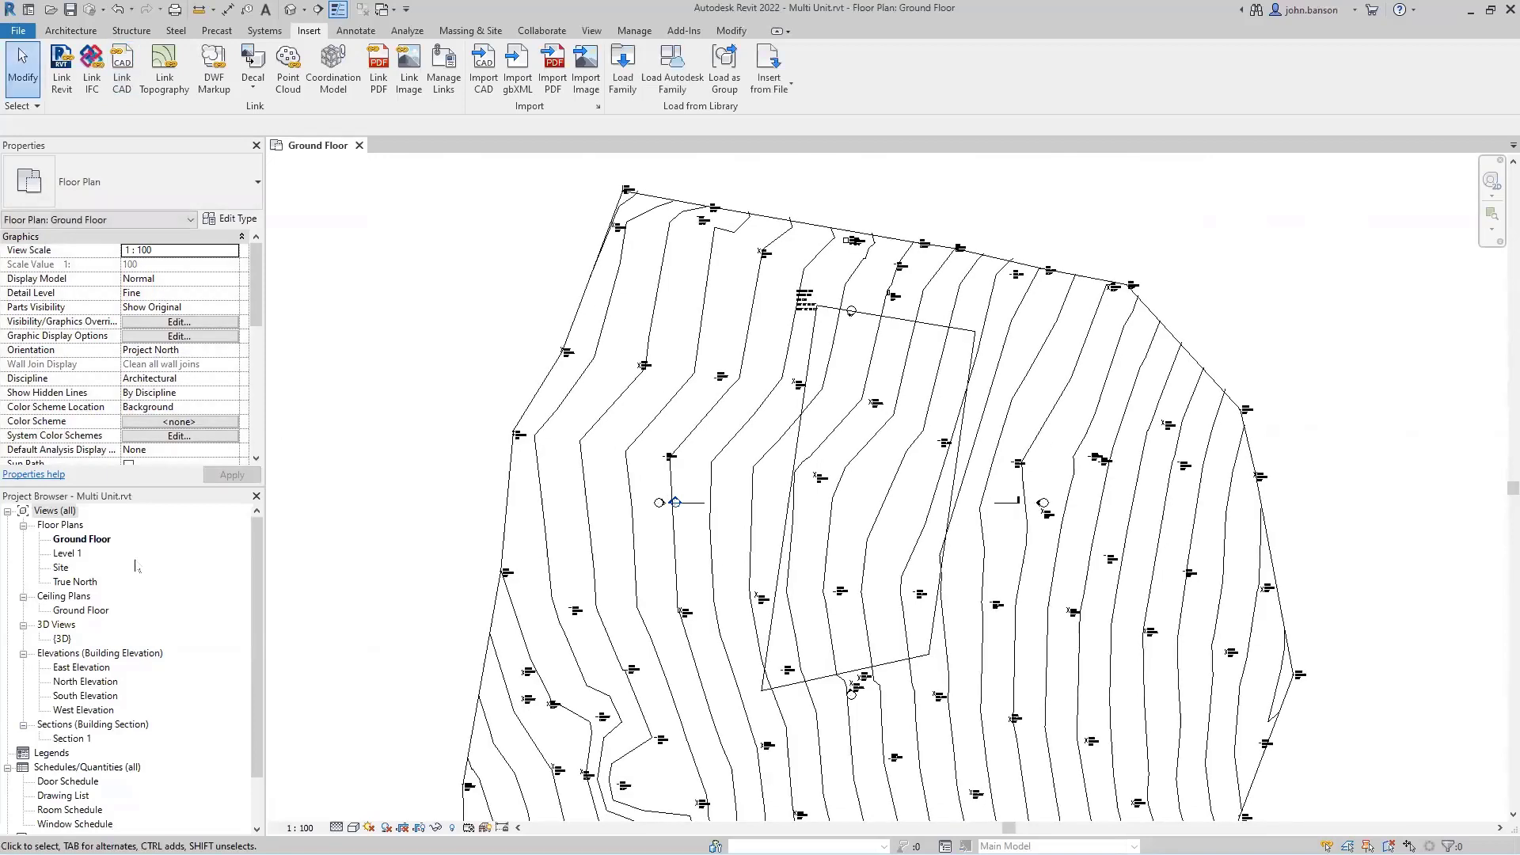
# Open the Site floor plan showing the whole linked survey.
pyautogui.doubleClick(61, 568)
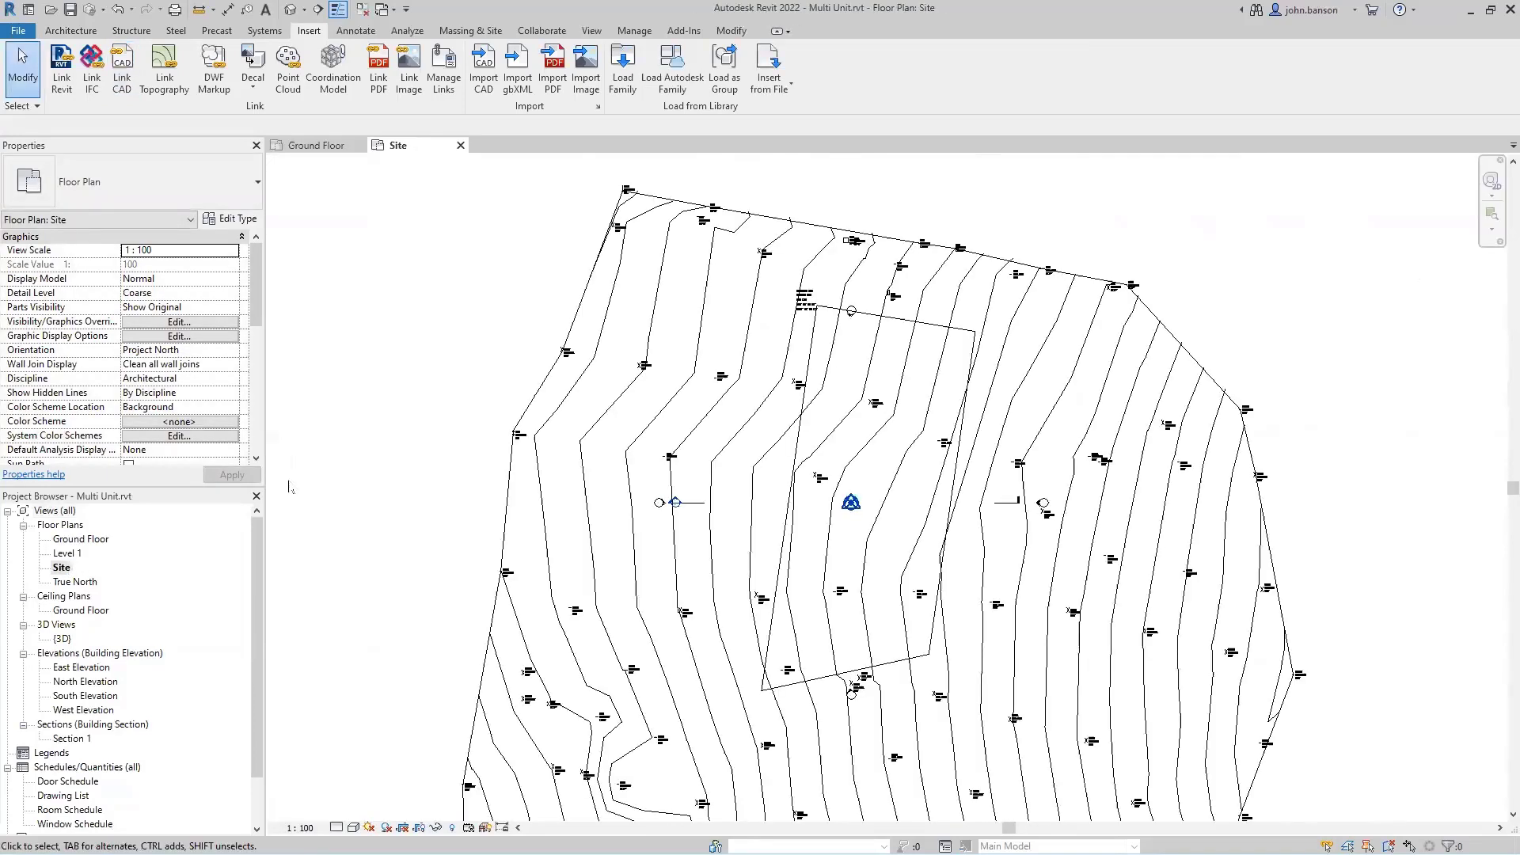
pyautogui.moveTo(382, 479); pyautogui.dragTo(491, 376, button='middle')
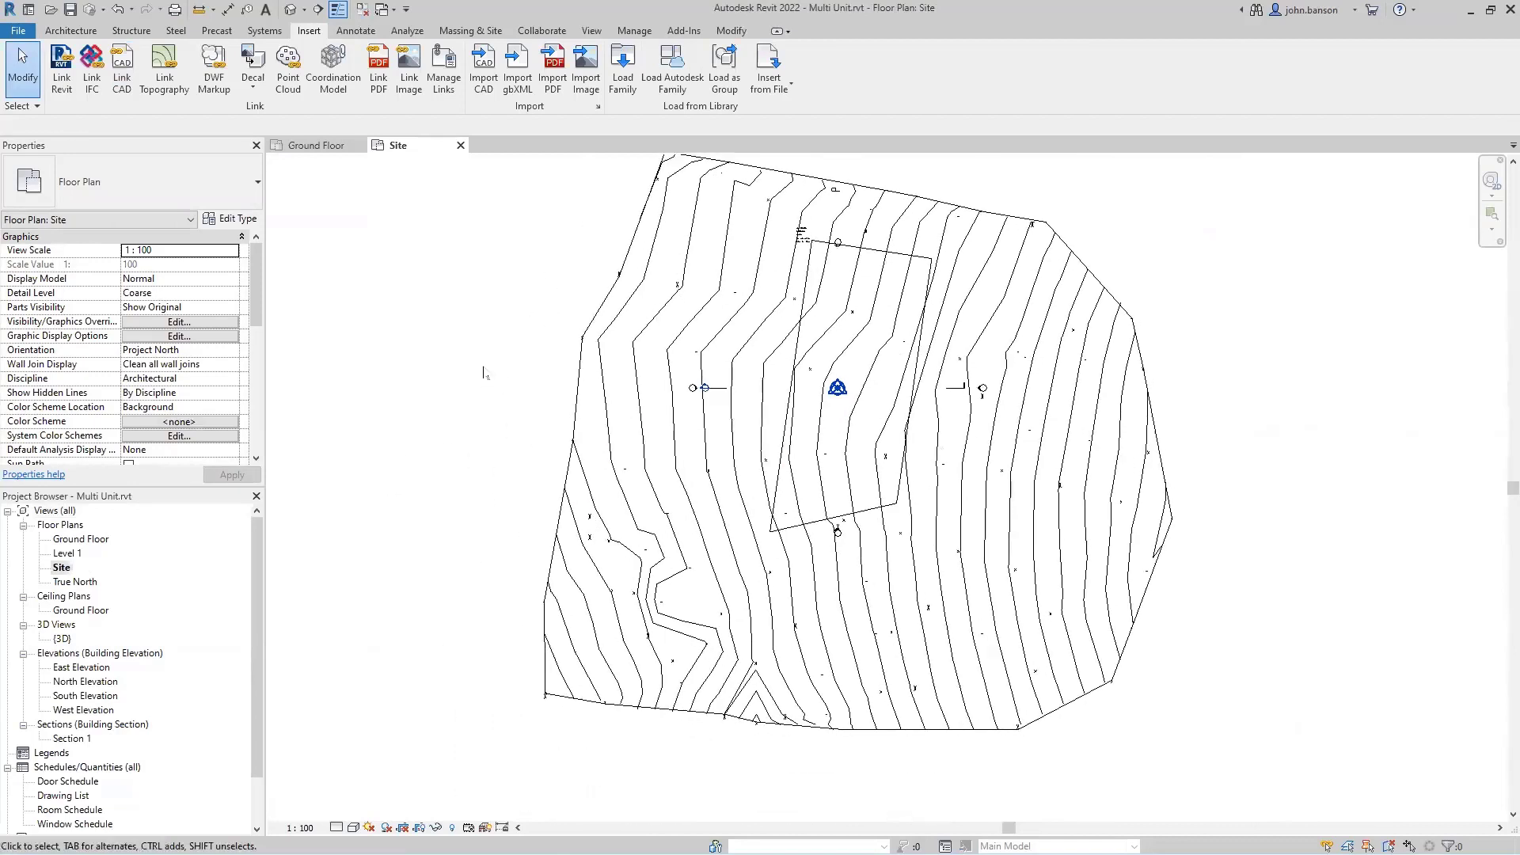
pyautogui.scroll(-1, 482, 368)
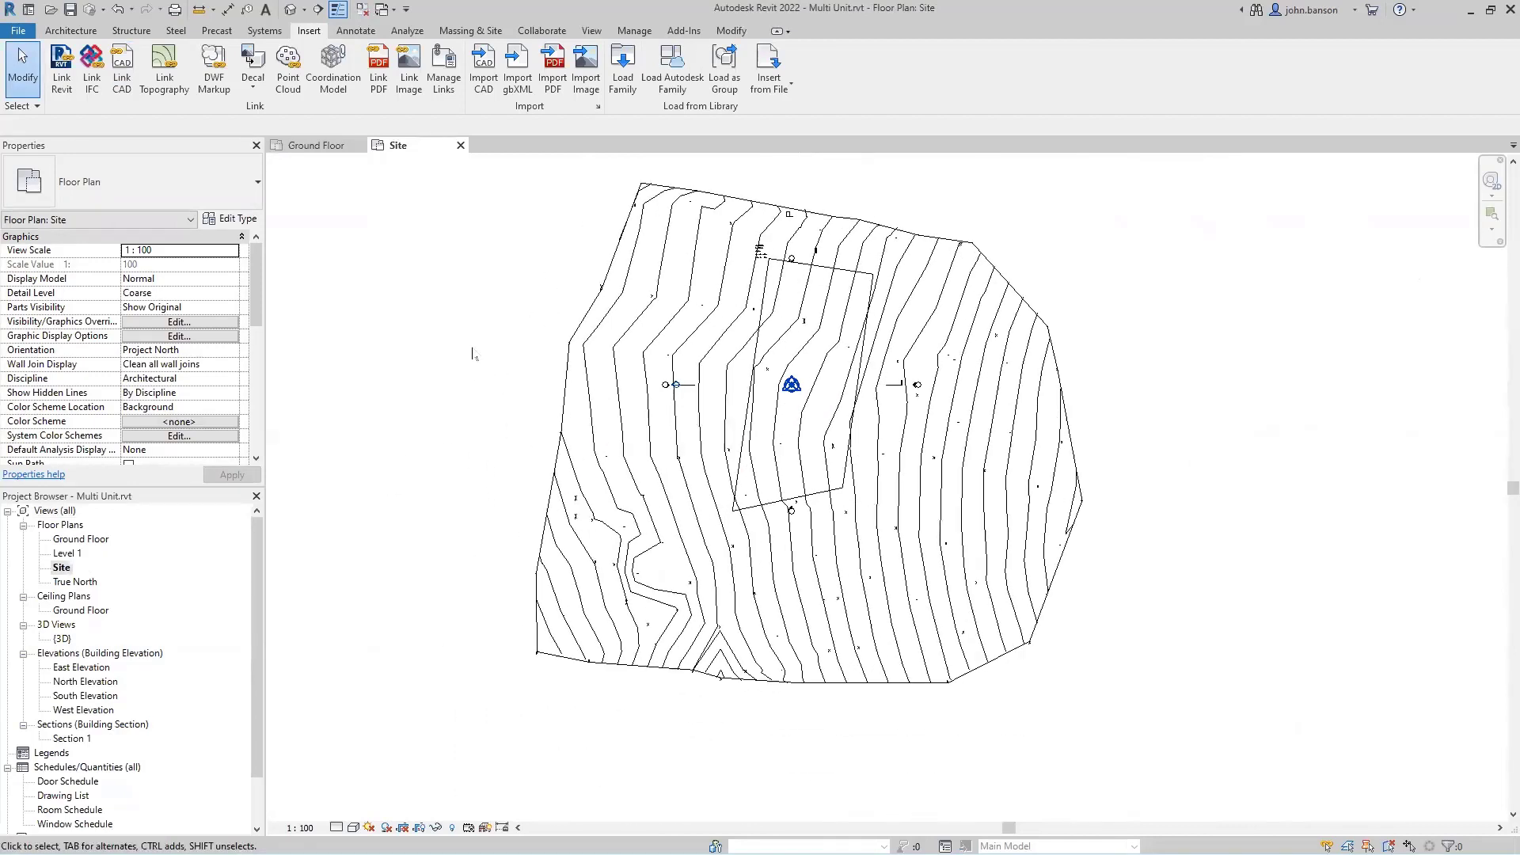
pyautogui.scroll(2, 478, 353)
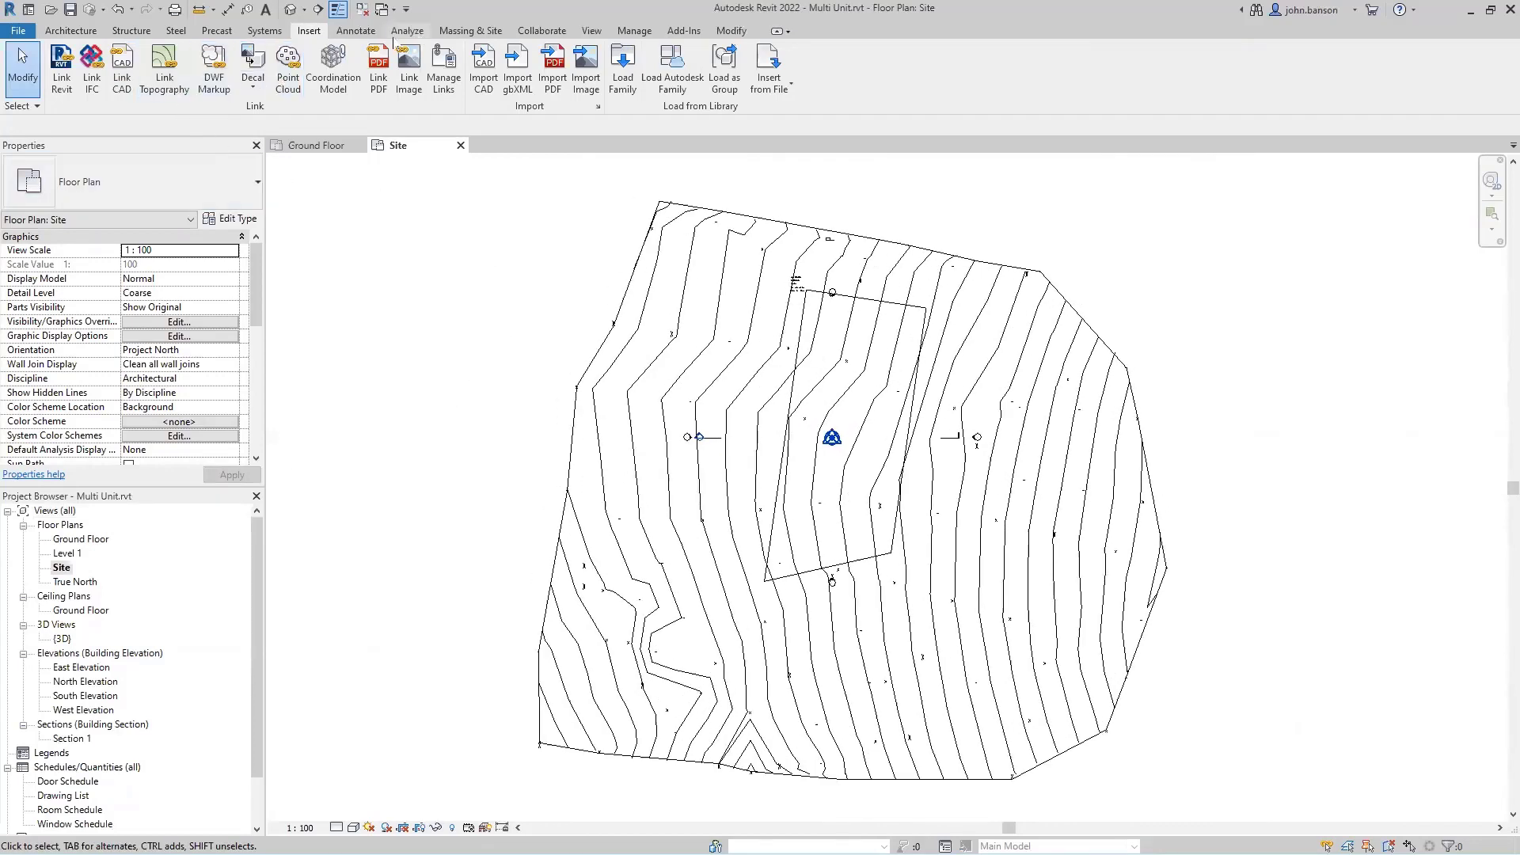
# Create a property line by sketching, picking the four lot boundary edges of the linked survey, and finish the sketch.
pyautogui.click(469, 32)
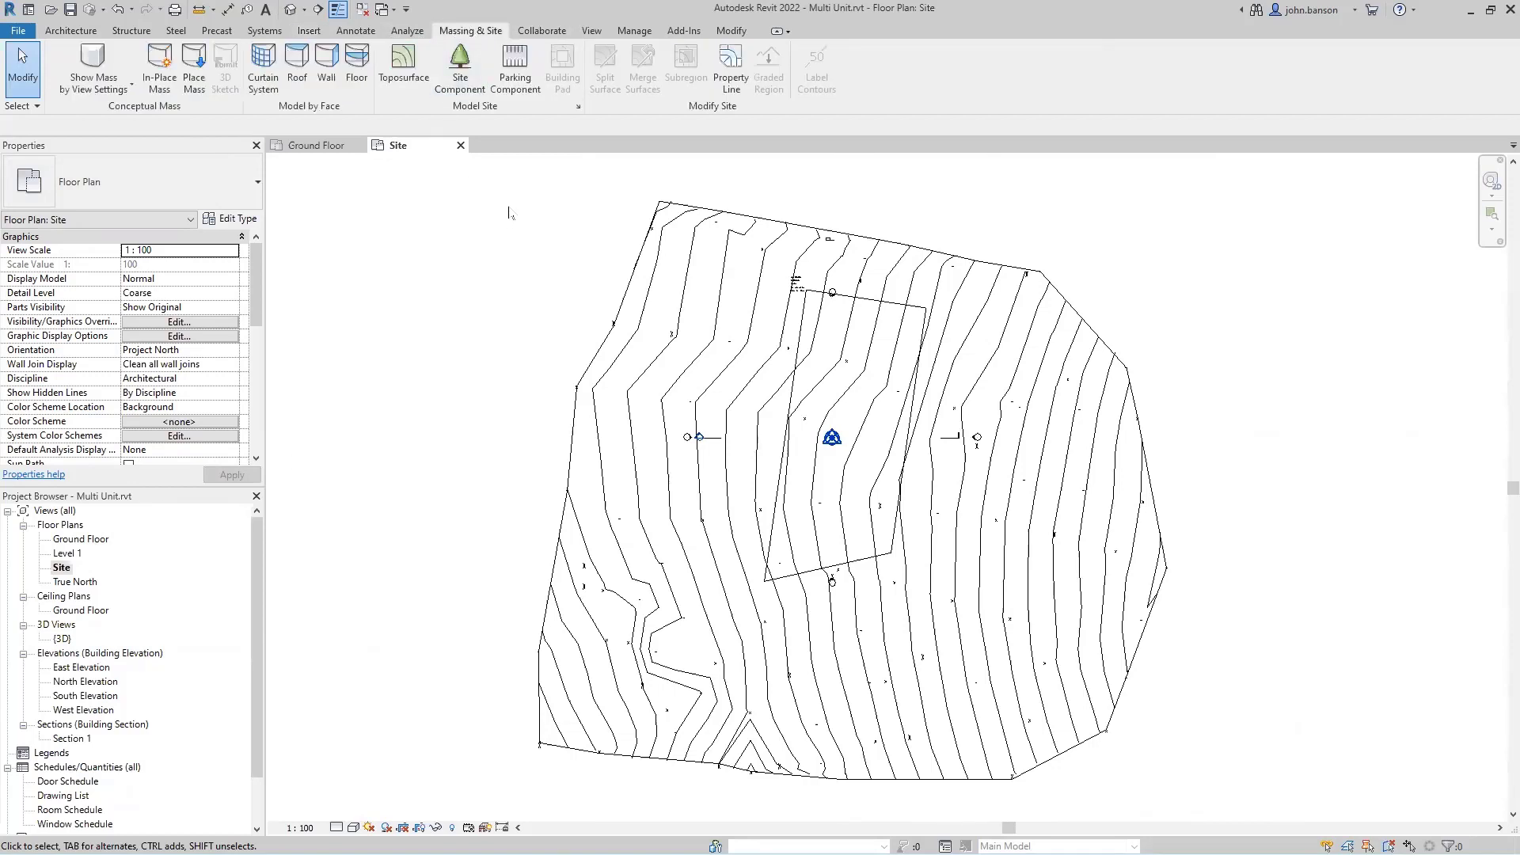
pyautogui.click(730, 59)
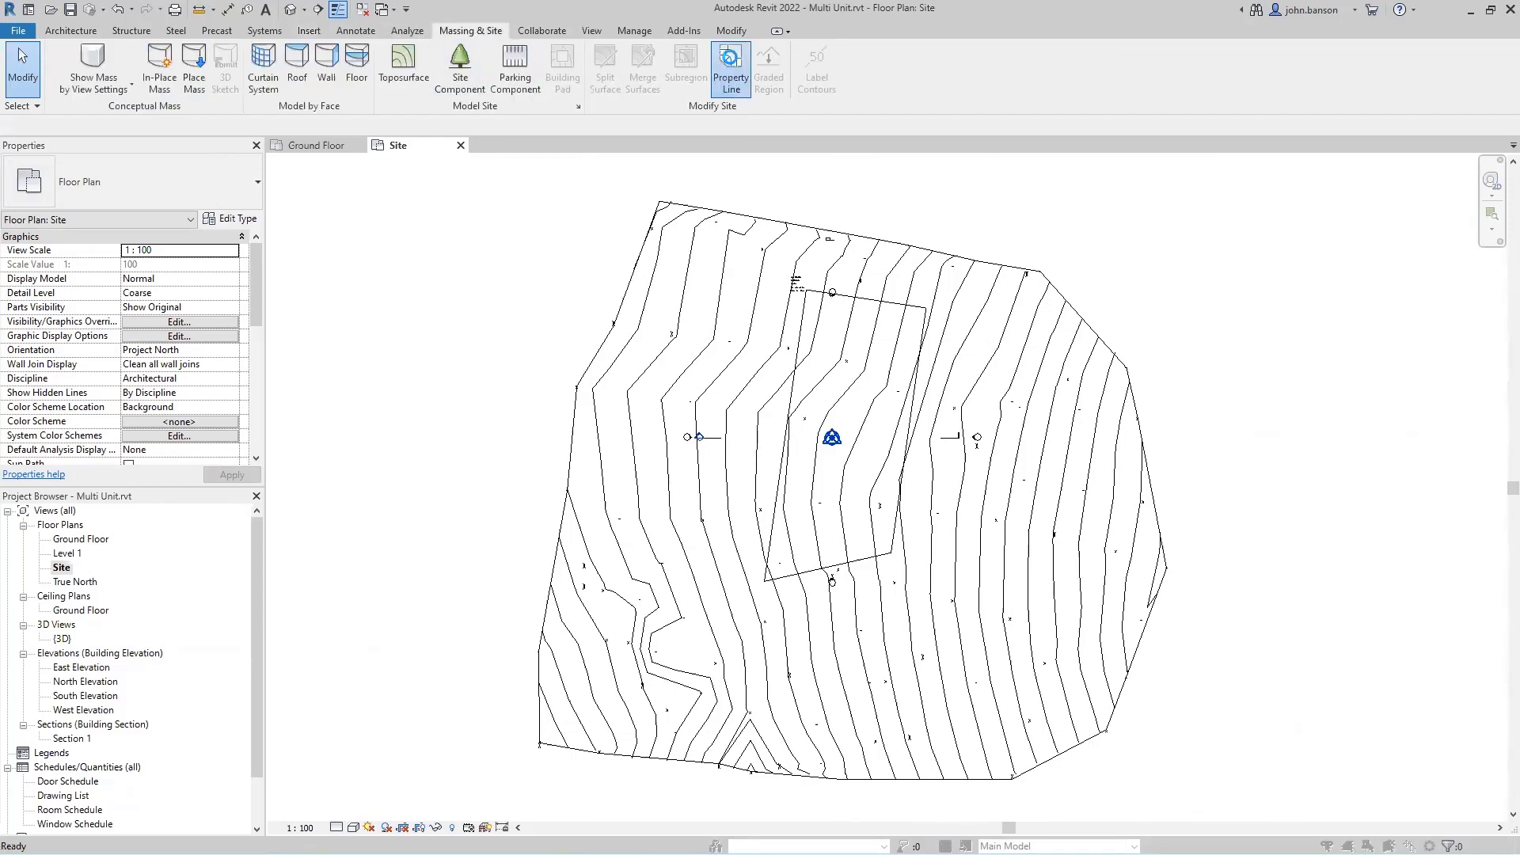
pyautogui.click(697, 444)
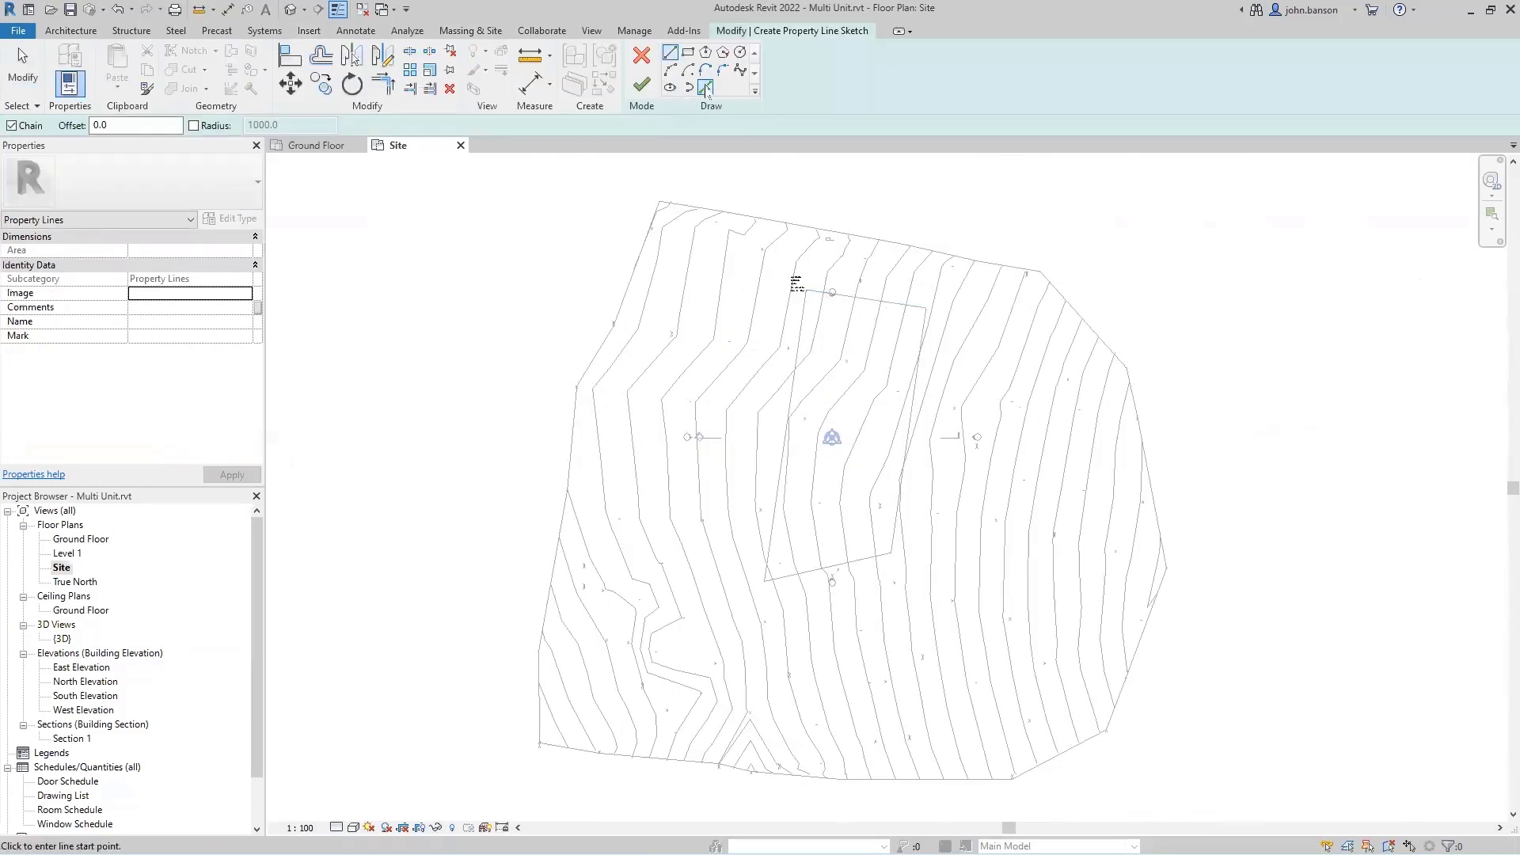
pyautogui.click(706, 87)
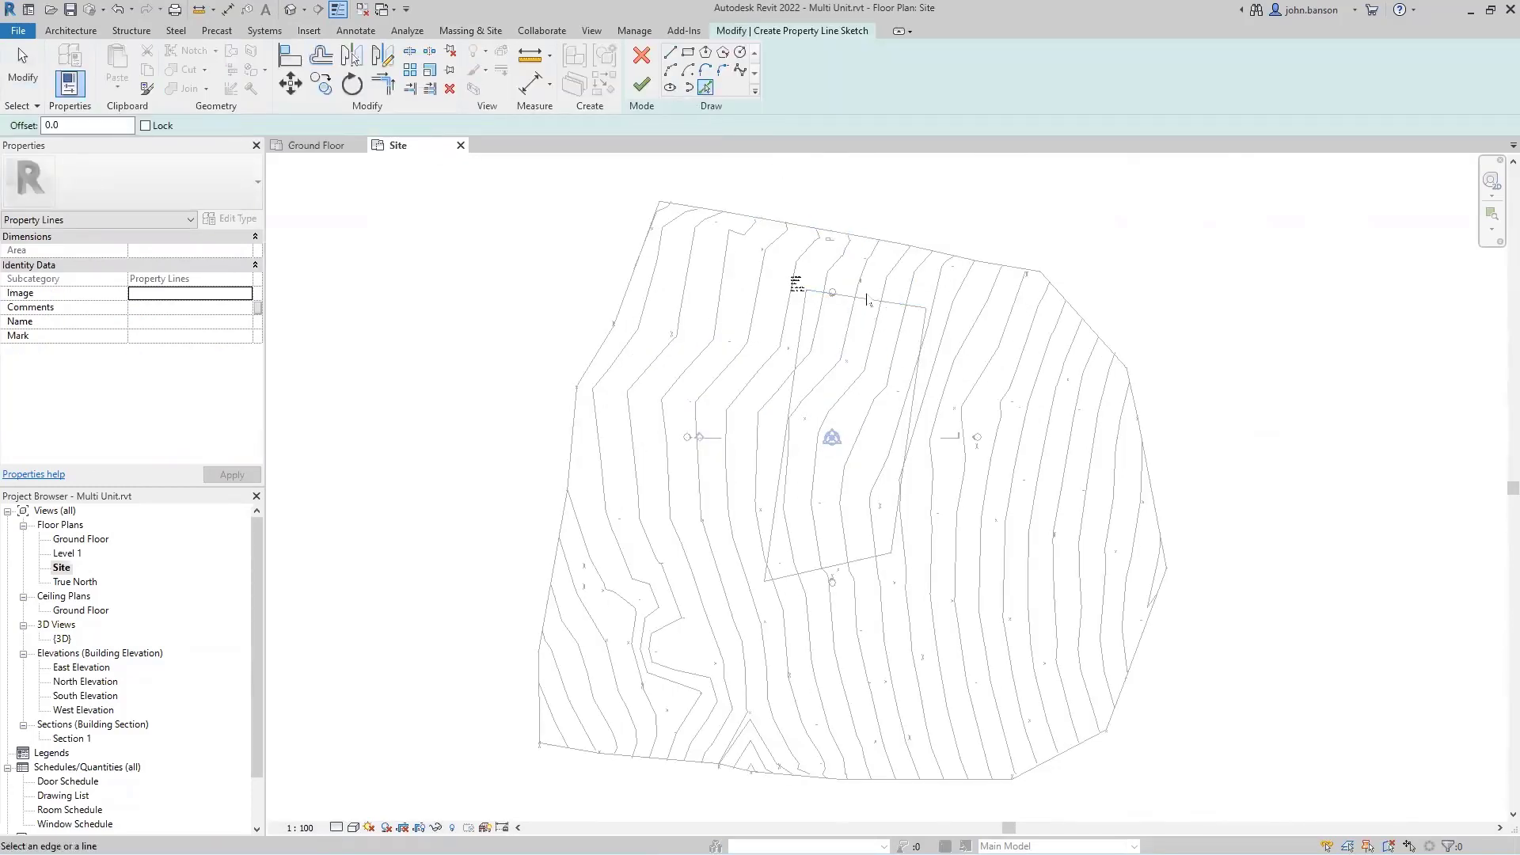
pyautogui.click(867, 300)
pyautogui.click(800, 342)
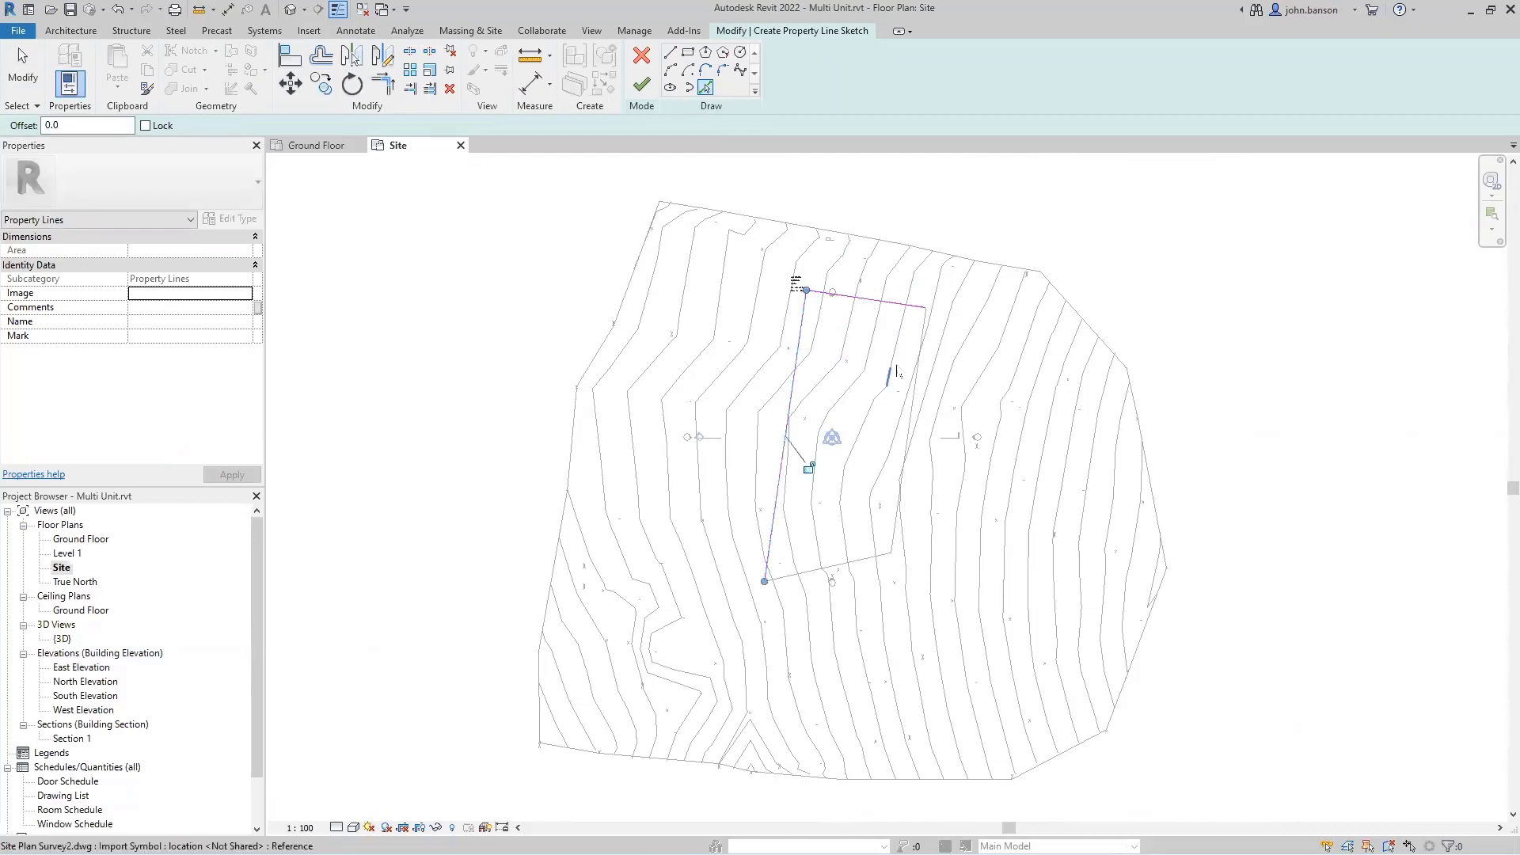
pyautogui.click(911, 422)
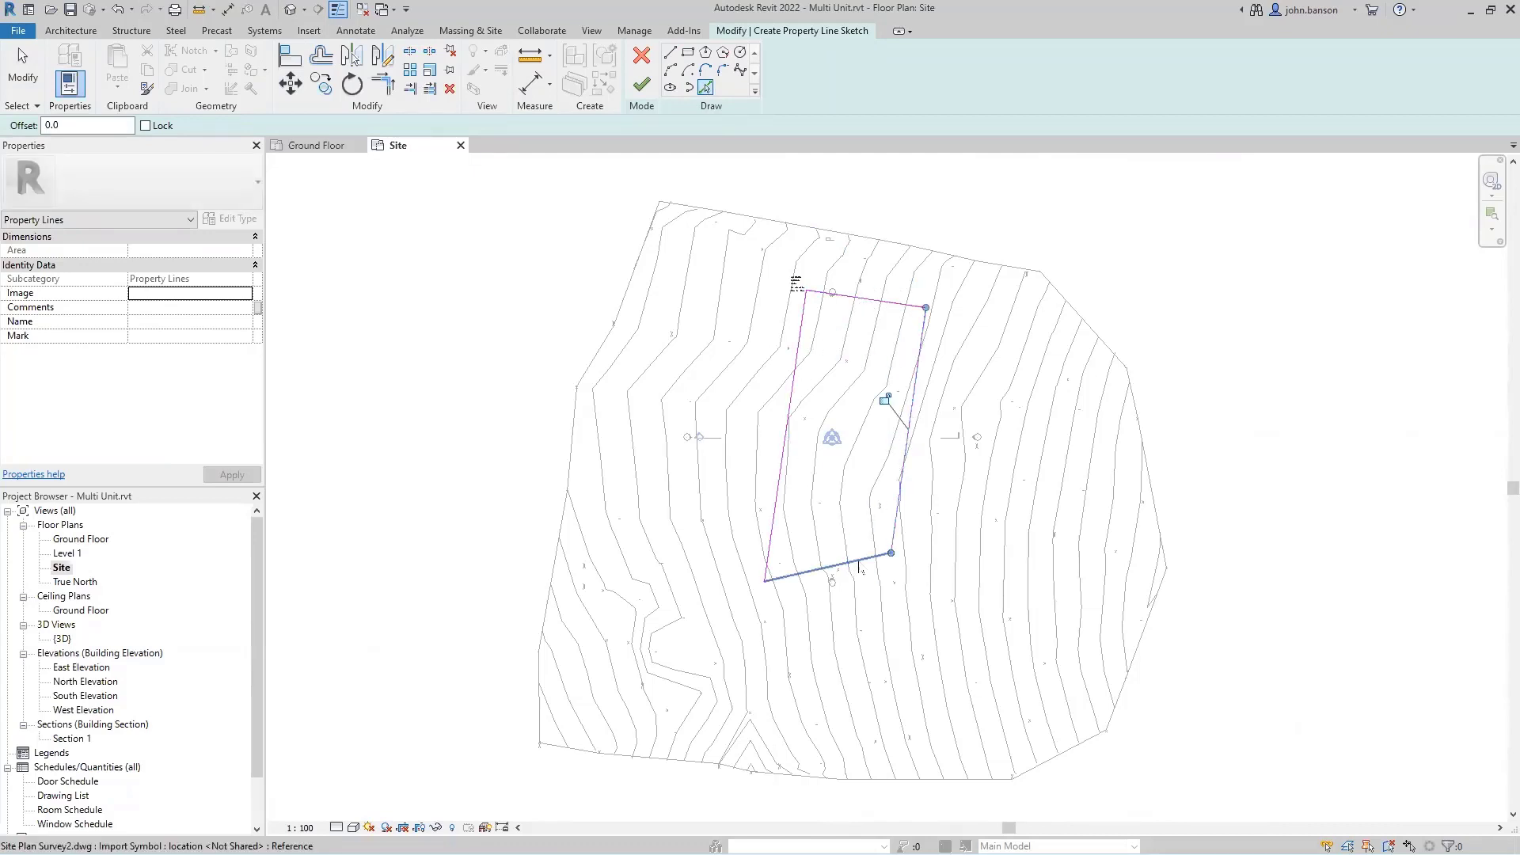
pyautogui.click(859, 559)
pyautogui.click(641, 83)
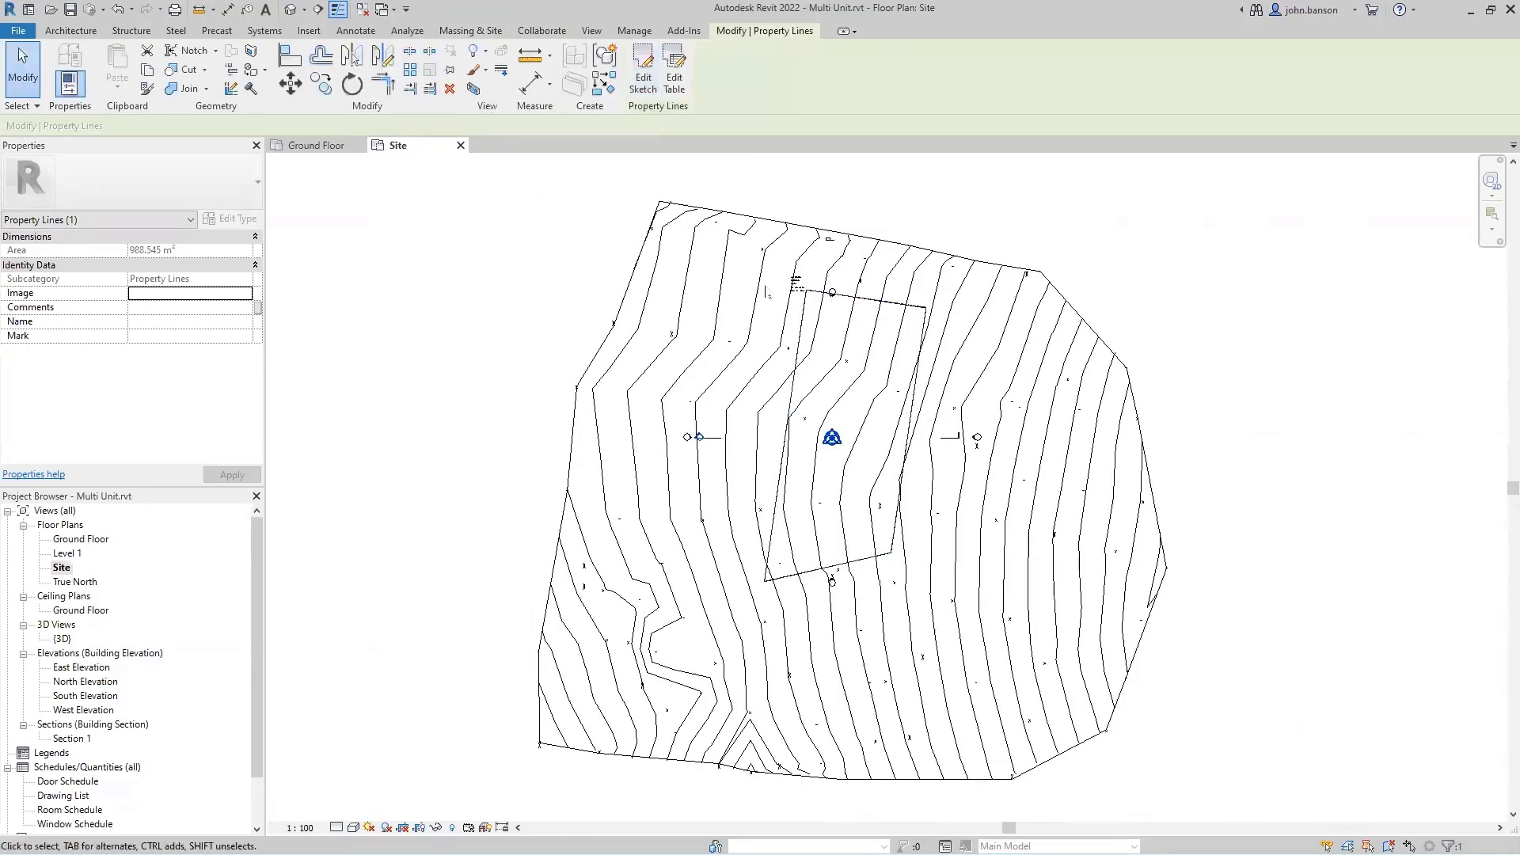
# Place a Spot Coordinate with a leader at the property line's upper-left corner, beside the survey's coordinate text.
pyautogui.scroll(3, 833, 284)
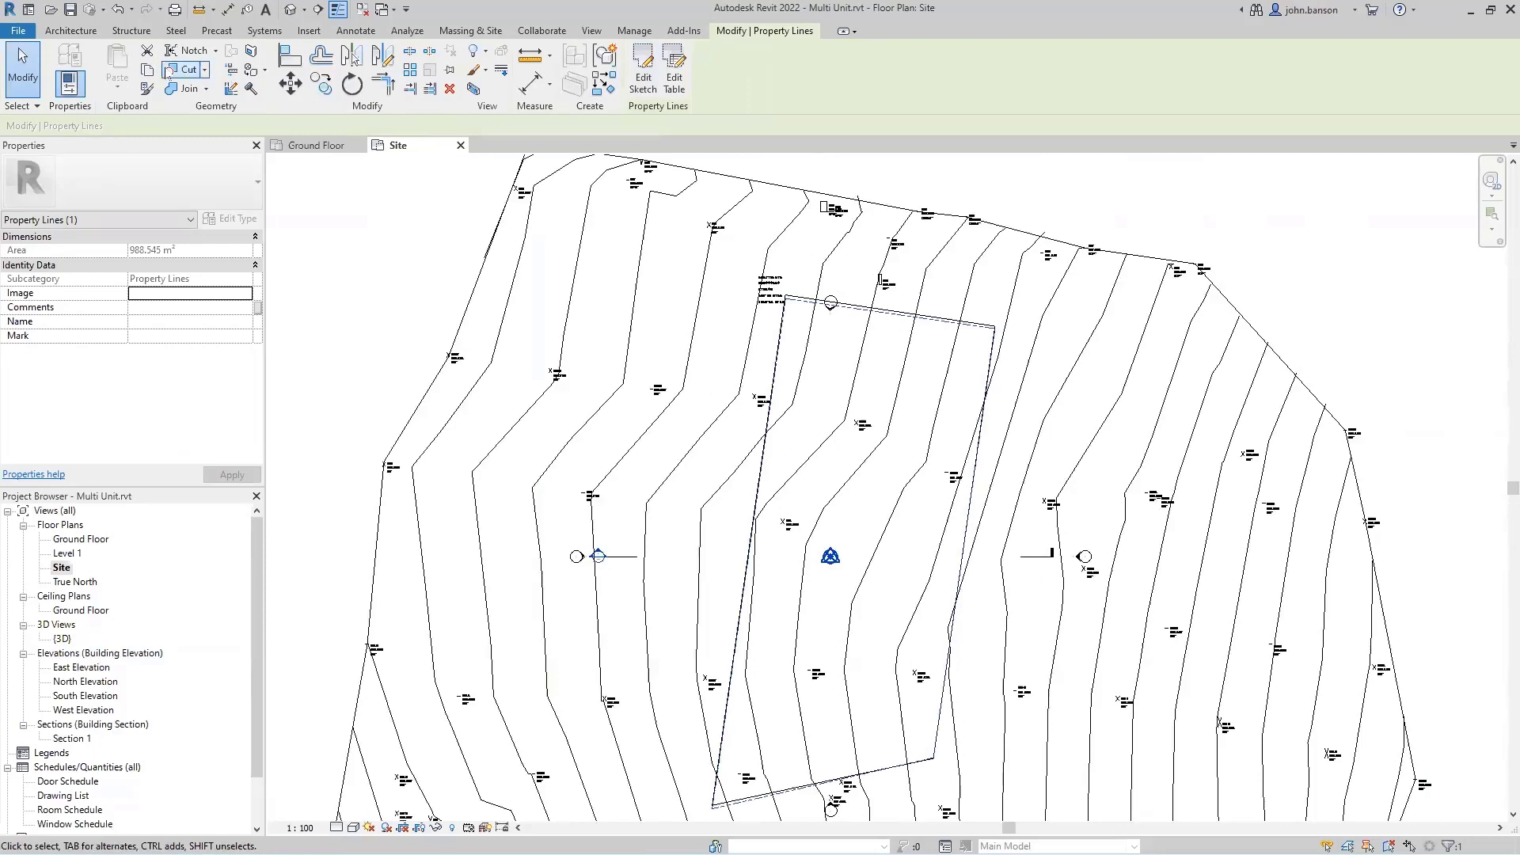
pyautogui.click(366, 31)
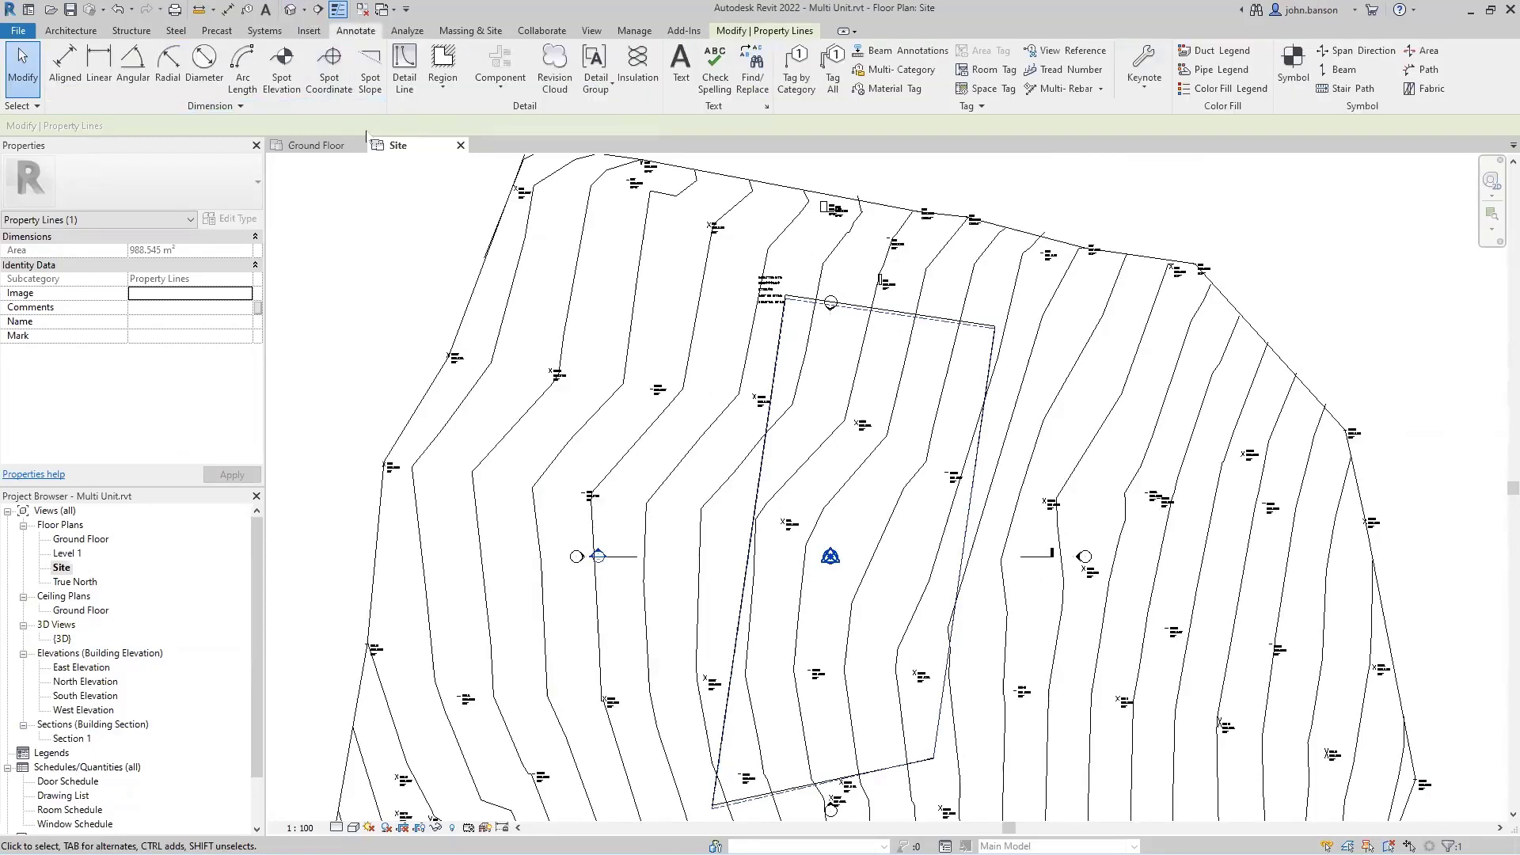
pyautogui.click(330, 67)
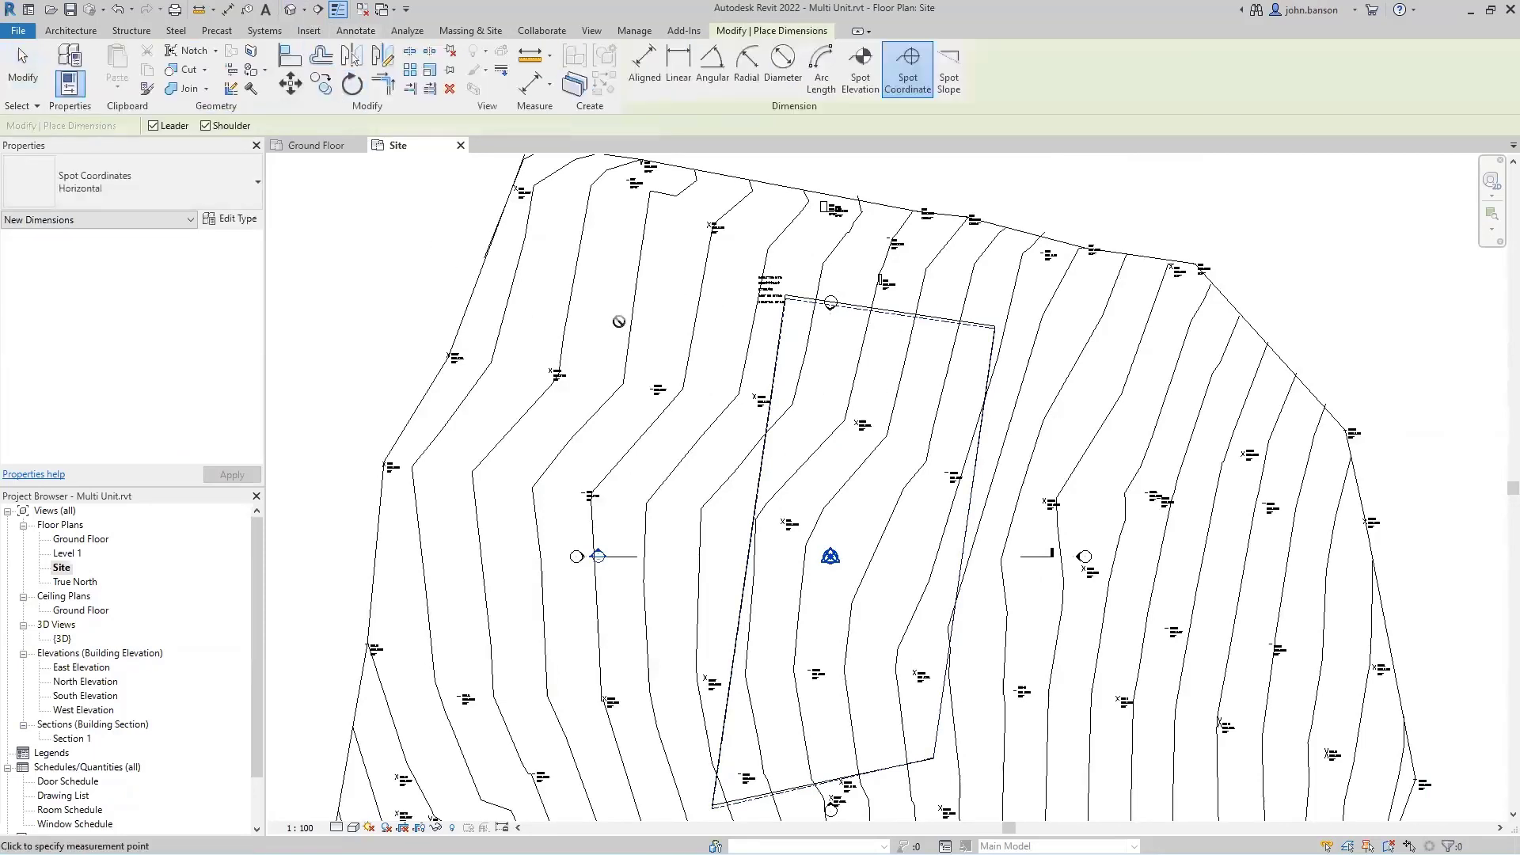
pyautogui.scroll(3, 813, 314)
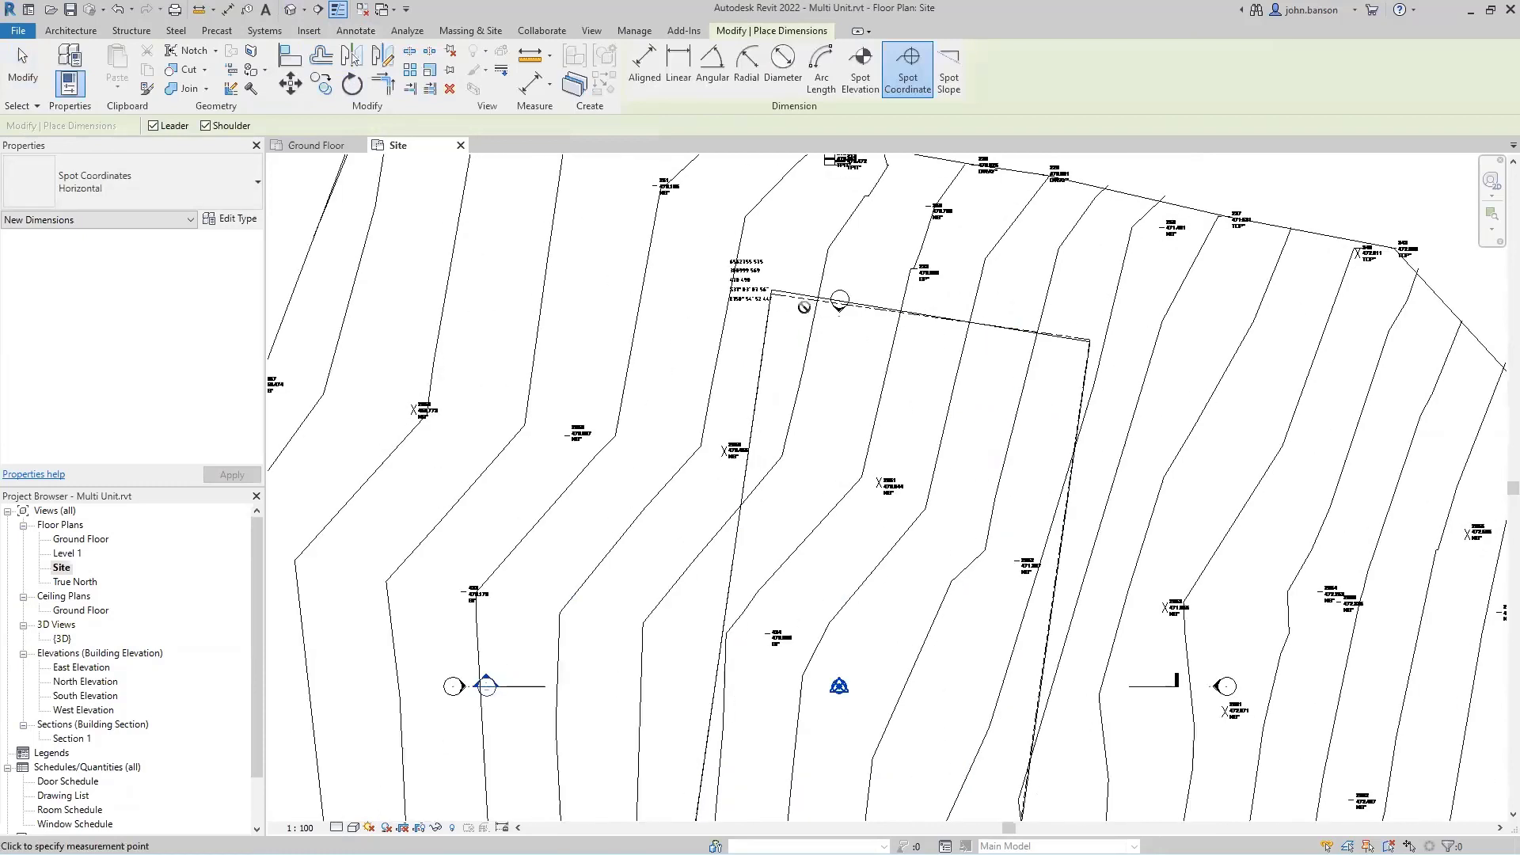
pyautogui.click(758, 290)
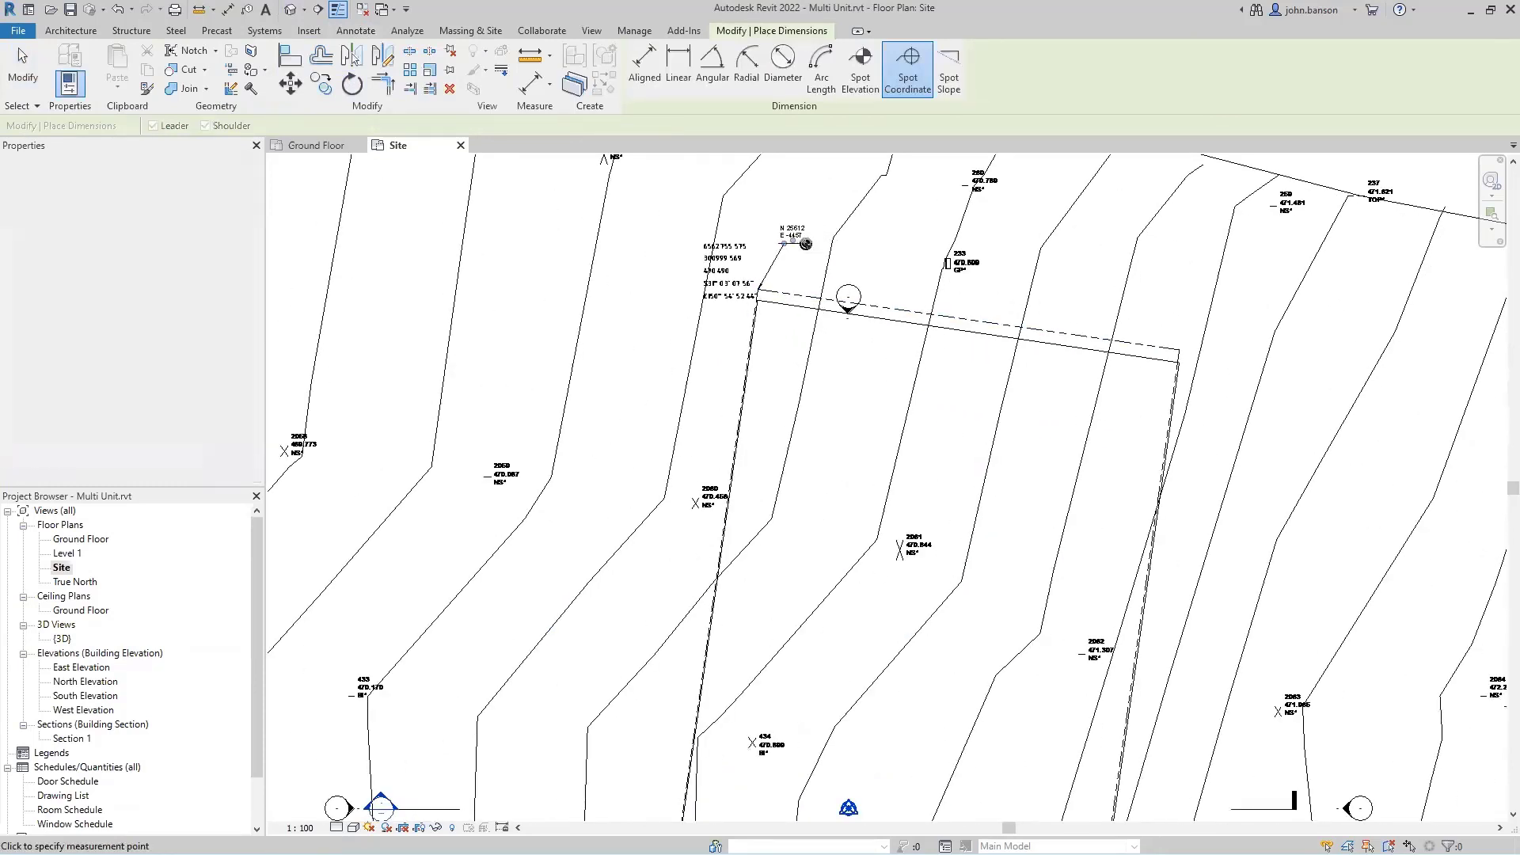
pyautogui.click(784, 242)
pyautogui.press('Escape')
pyautogui.scroll(2, 786, 244)
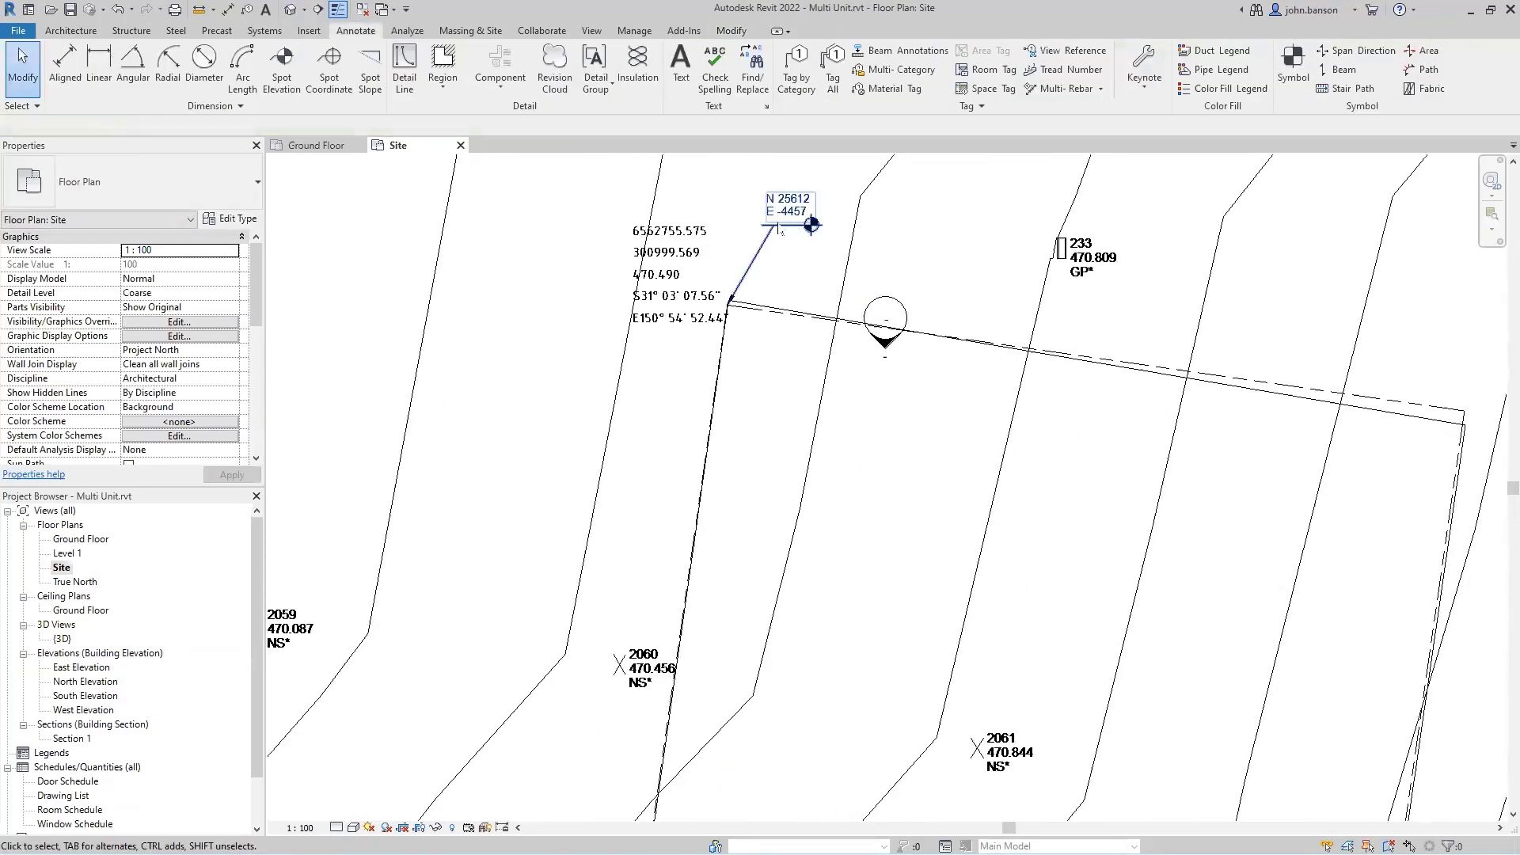
# Acquire the shared coordinates from the linked survey Site Plan Survey2.dwg.
pyautogui.scroll(2, 656, 255)
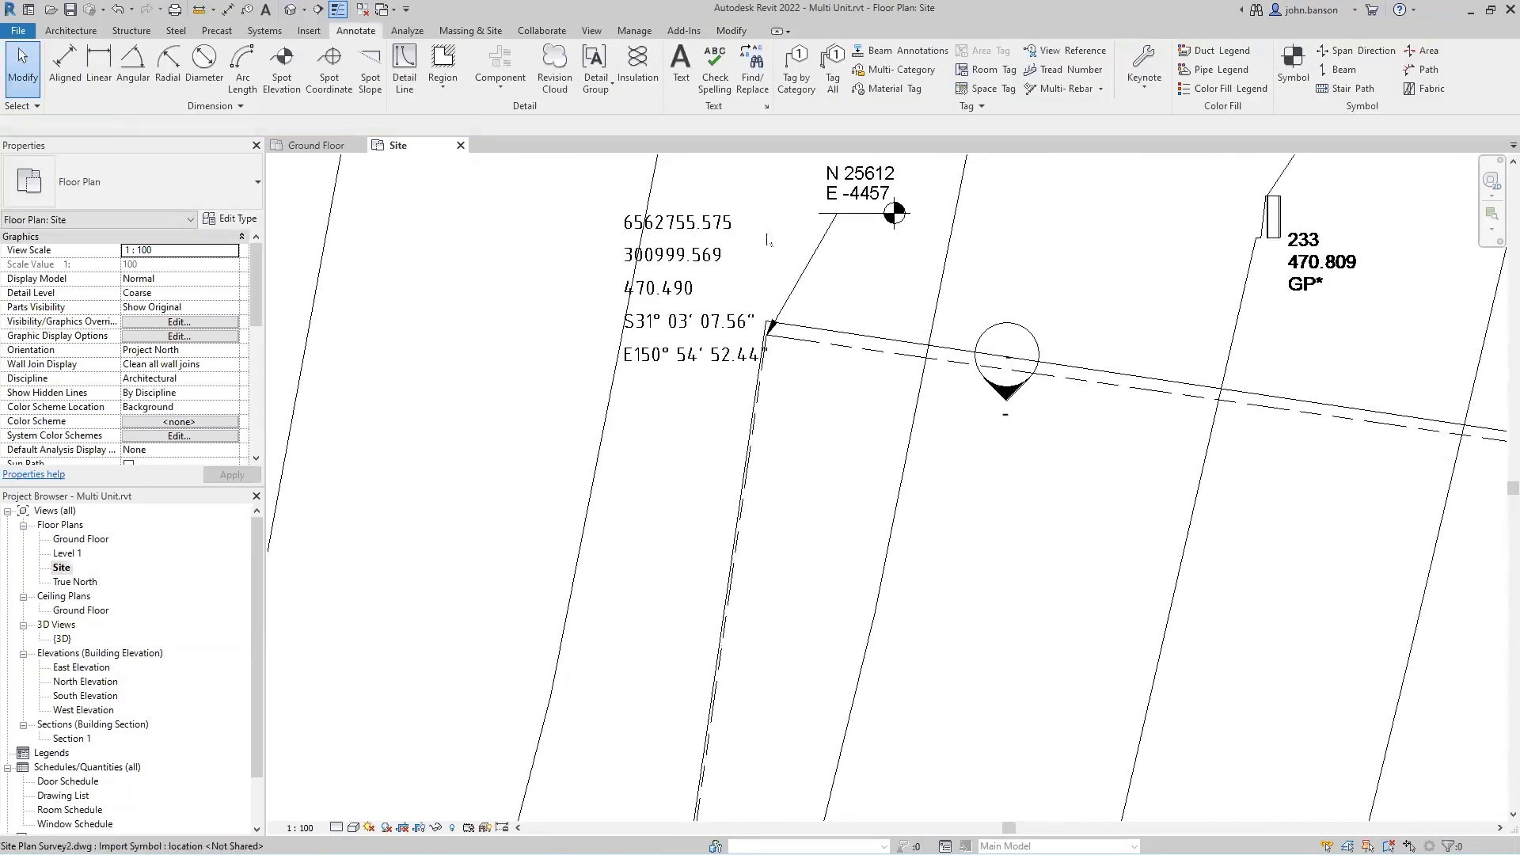
pyautogui.moveTo(767, 239); pyautogui.dragTo(677, 366, button='middle')
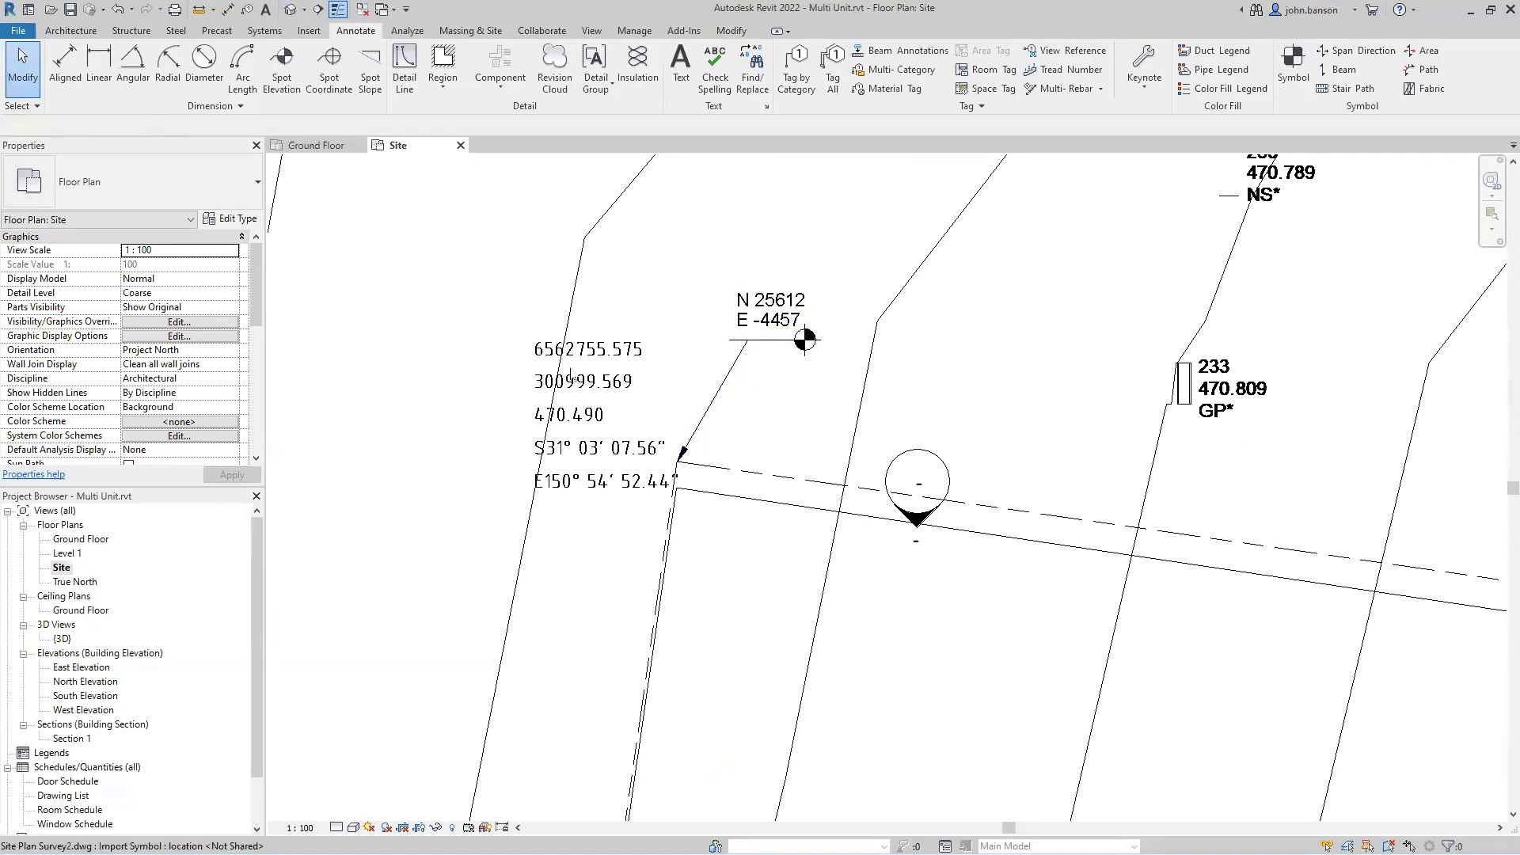
pyautogui.scroll(-4, 607, 411)
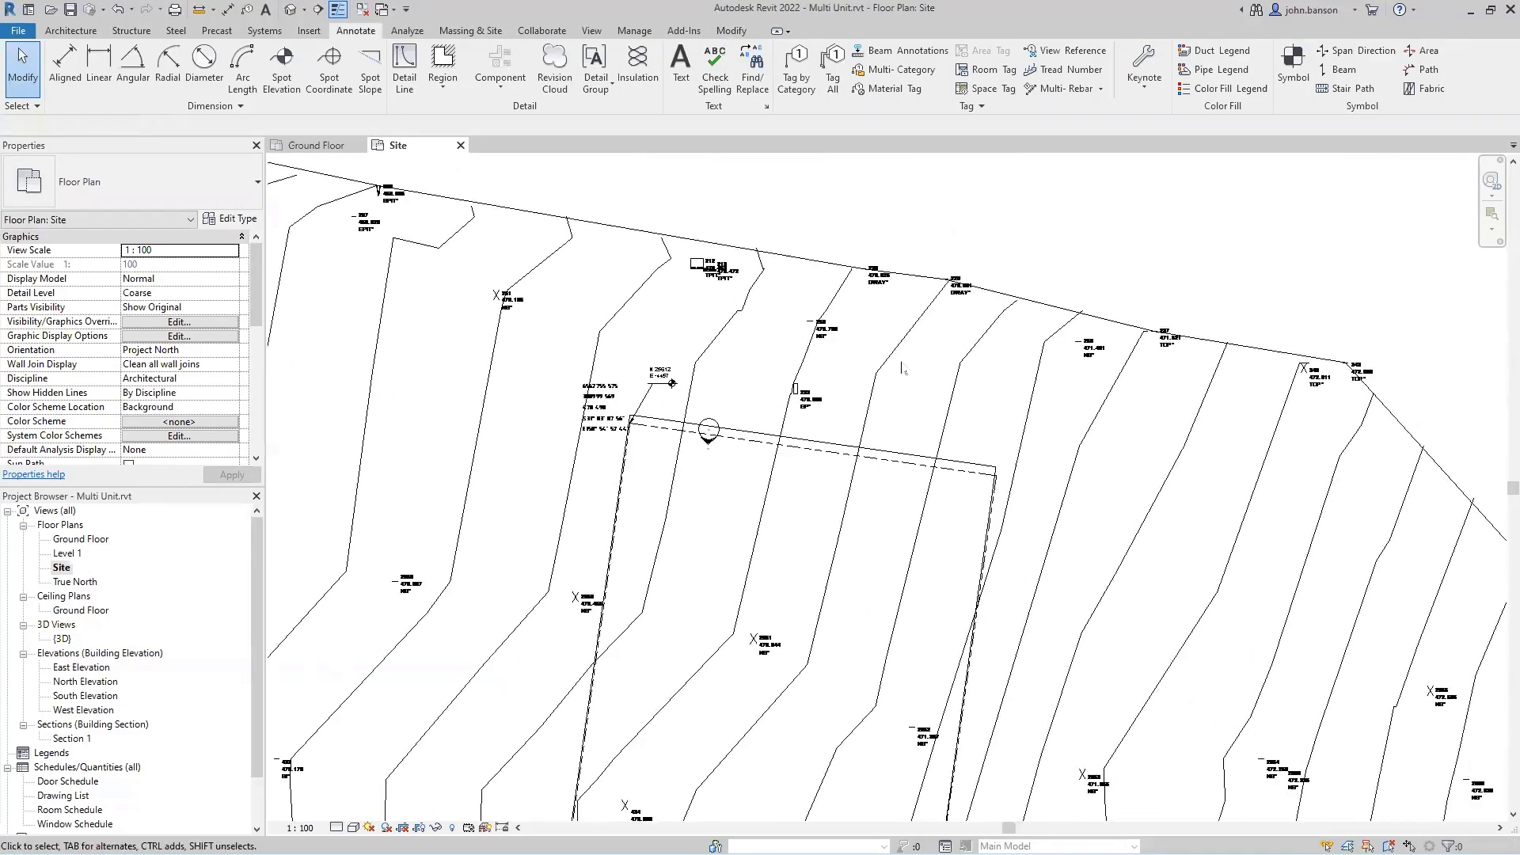
pyautogui.scroll(-3, 680, 170)
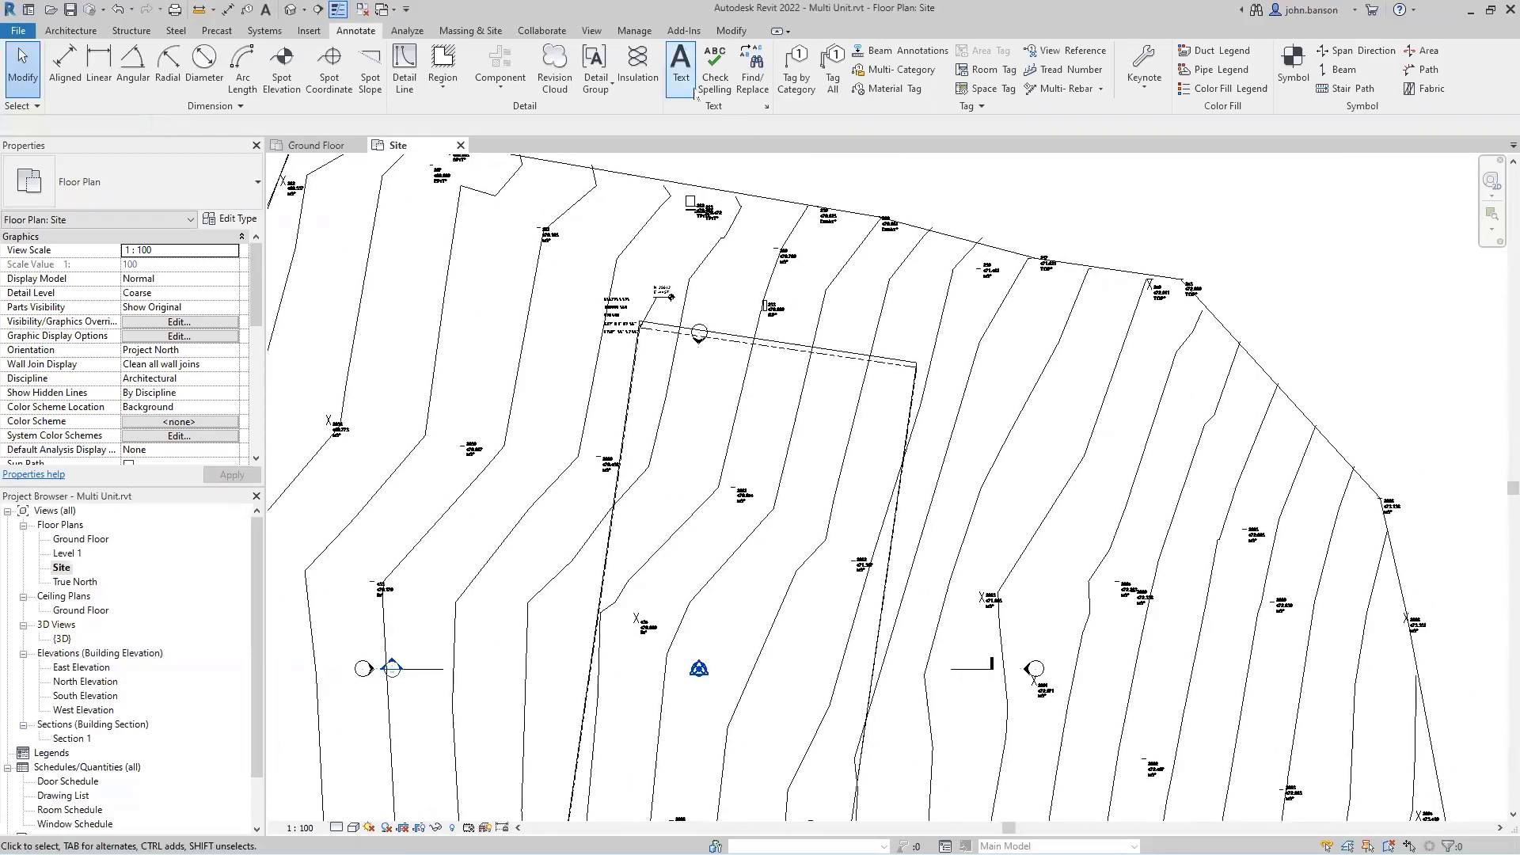
pyautogui.click(635, 30)
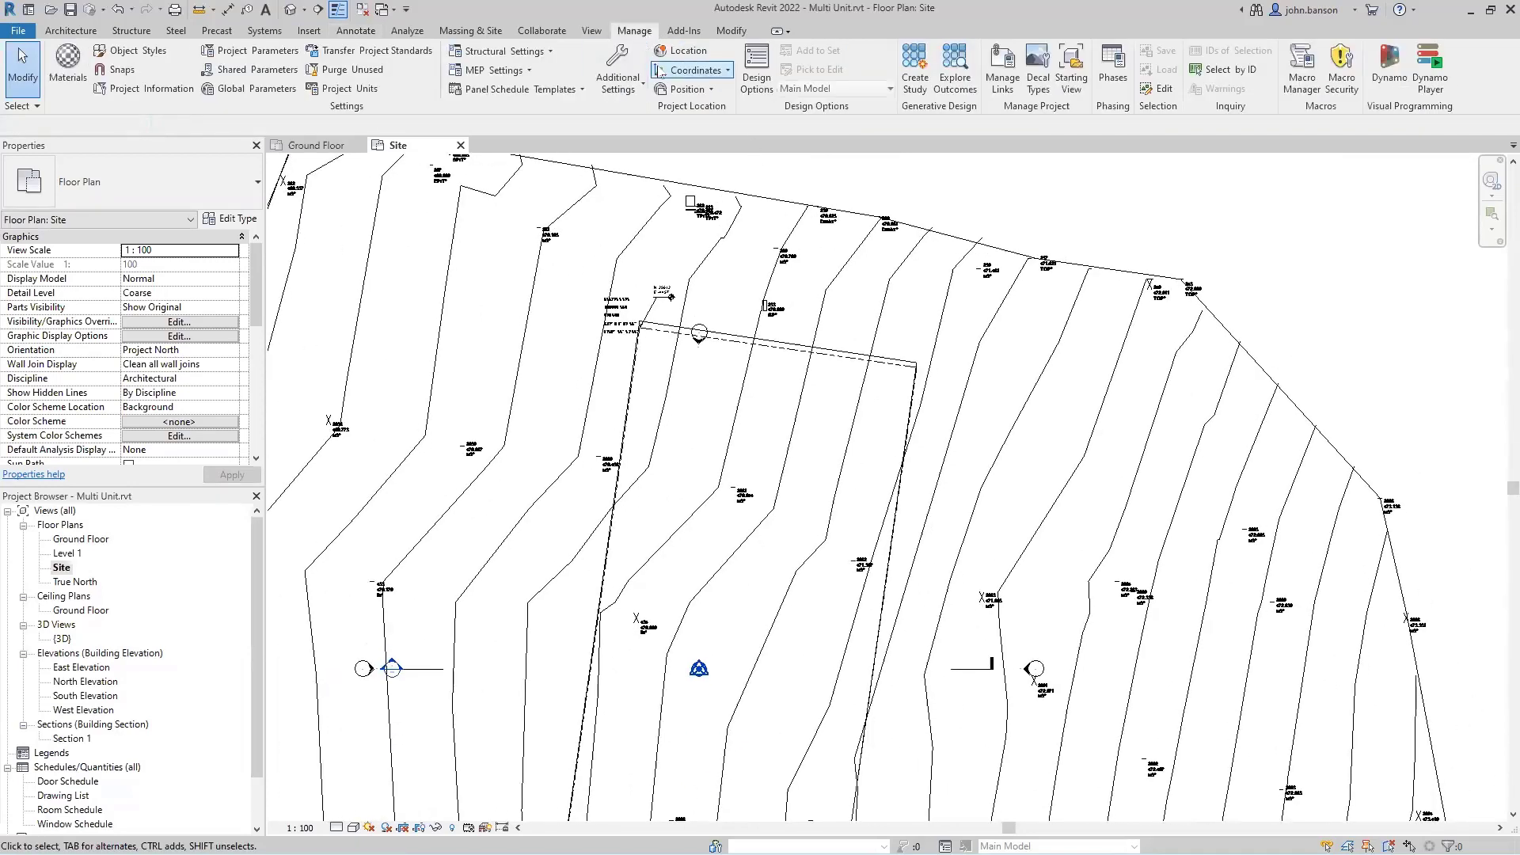
pyautogui.click(728, 71)
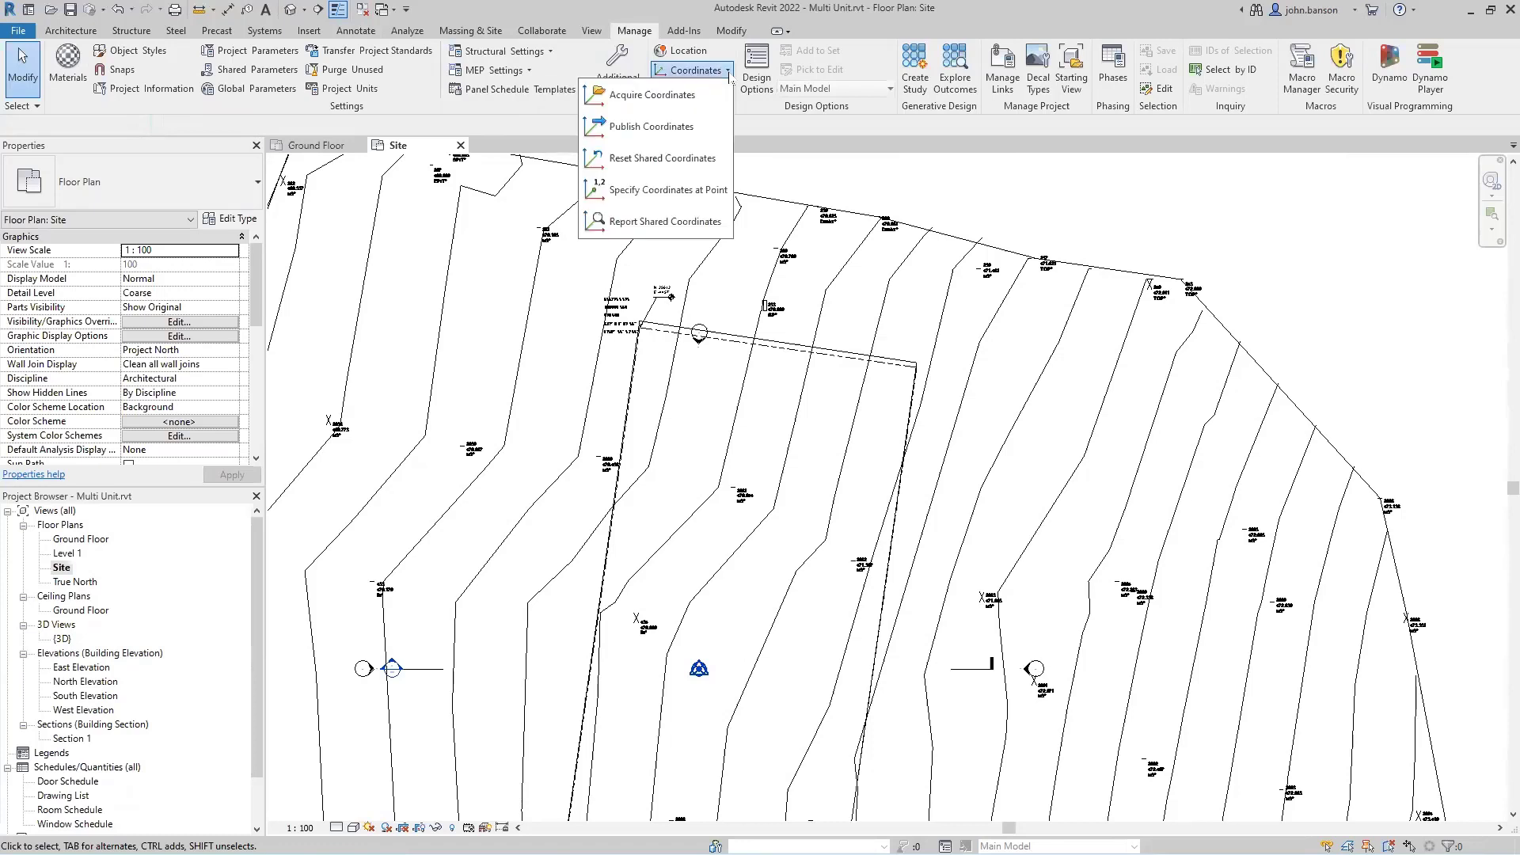
pyautogui.click(679, 96)
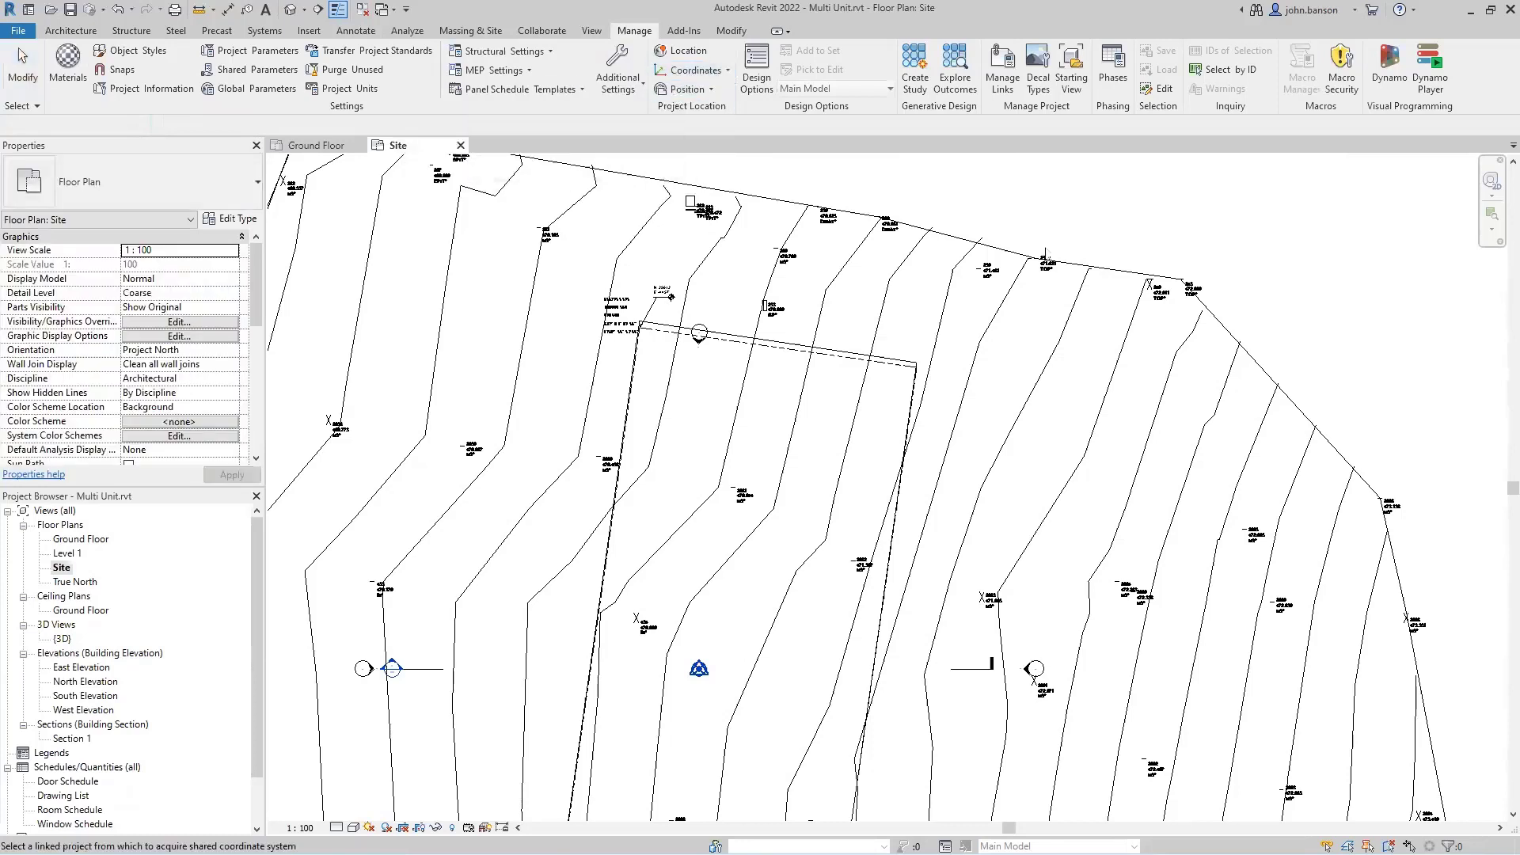
pyautogui.scroll(-2, 1162, 319)
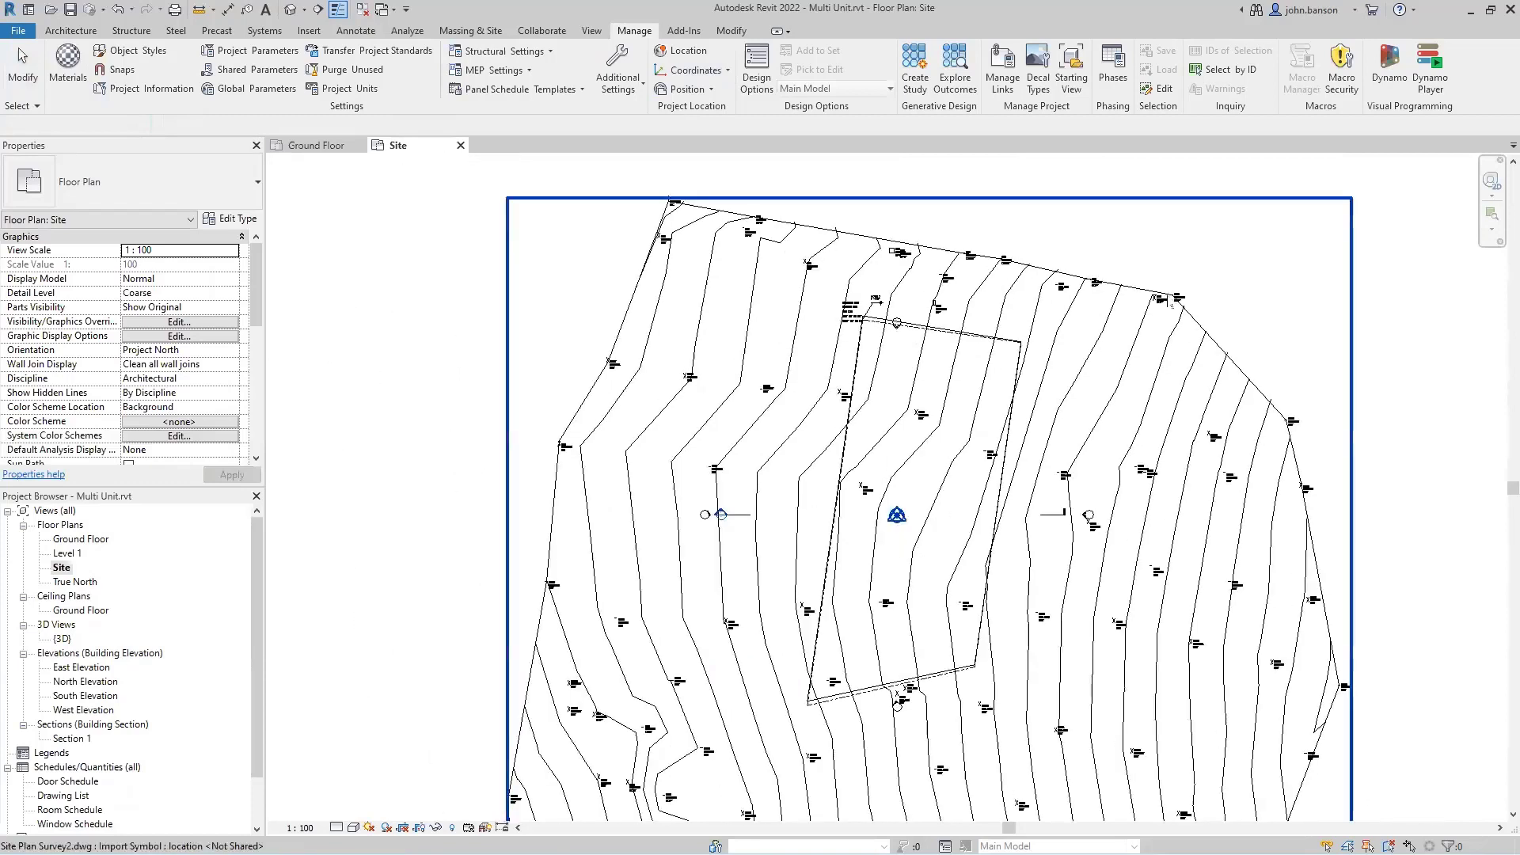
pyautogui.click(1165, 301)
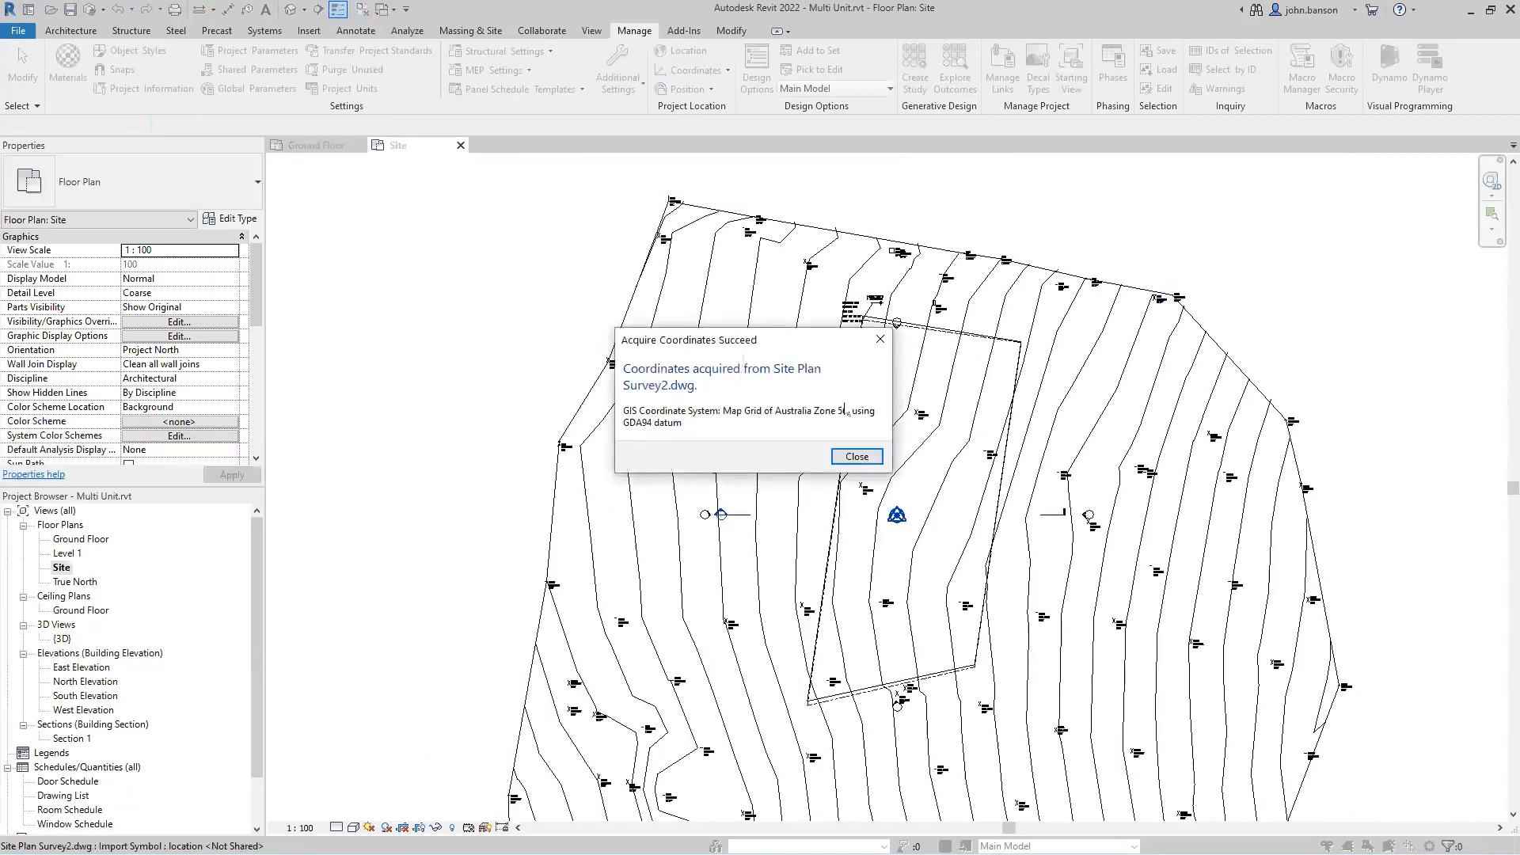
pyautogui.click(857, 457)
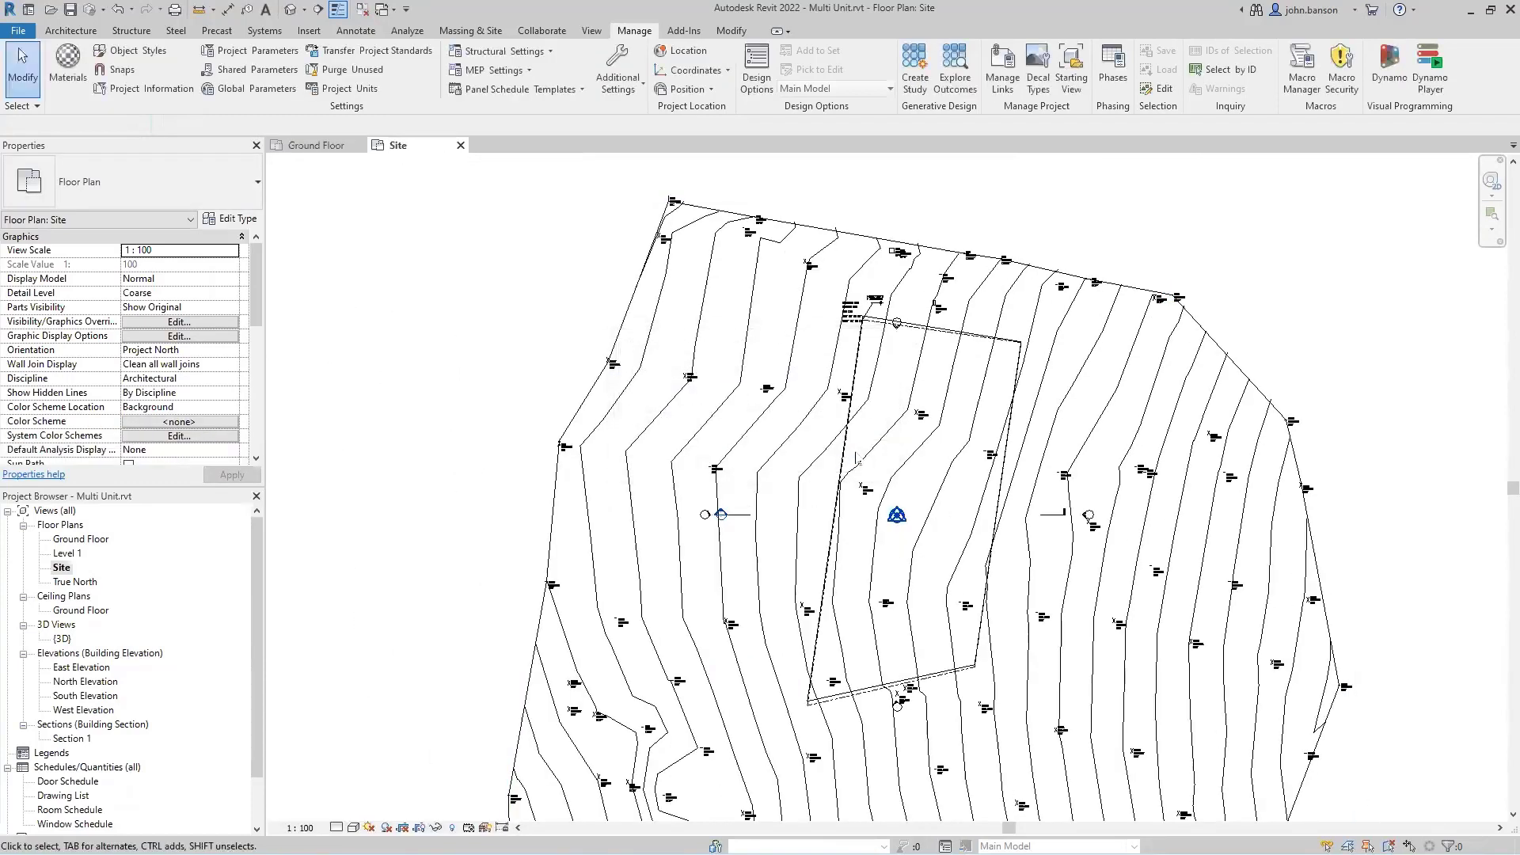
# Compare the spot coordinate at the property line's upper-left corner with the survey's coordinate text and review the whole survey.
pyautogui.scroll(5, 879, 349)
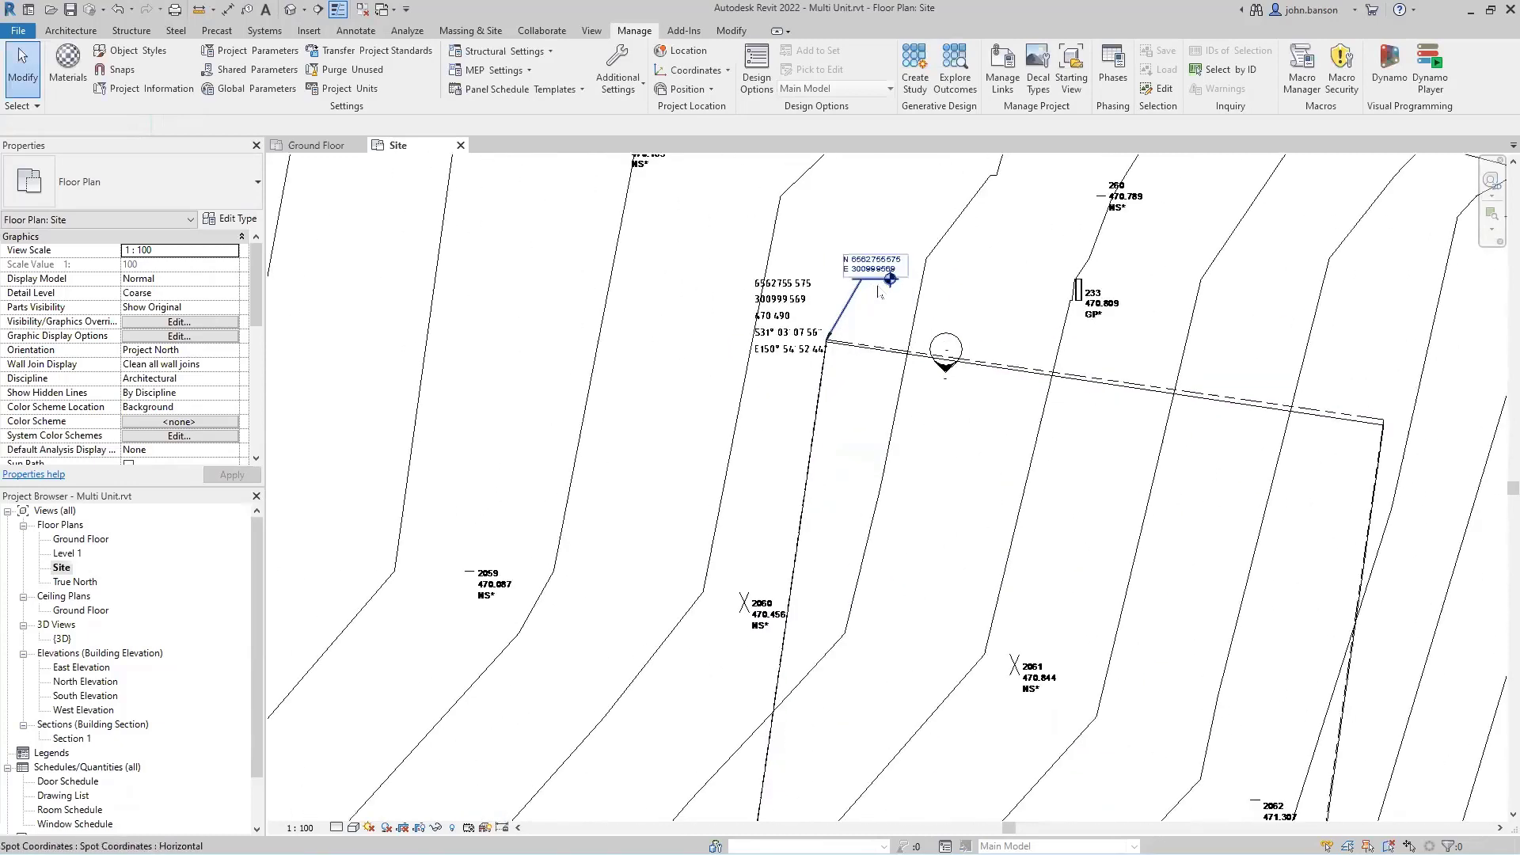
pyautogui.moveTo(879, 307); pyautogui.dragTo(884, 353, button='middle')
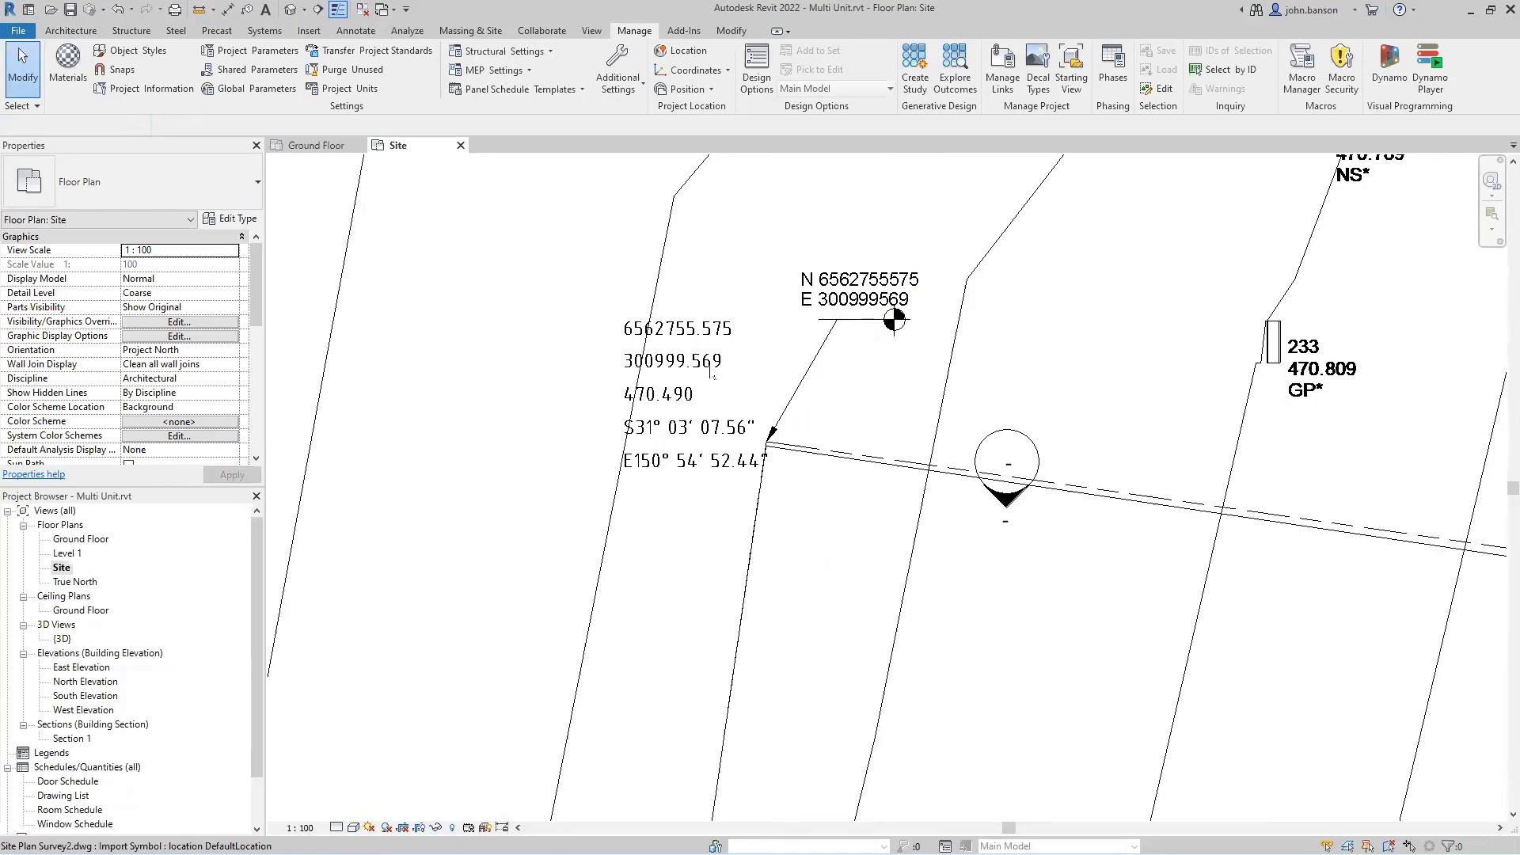
pyautogui.scroll(-2, 768, 356)
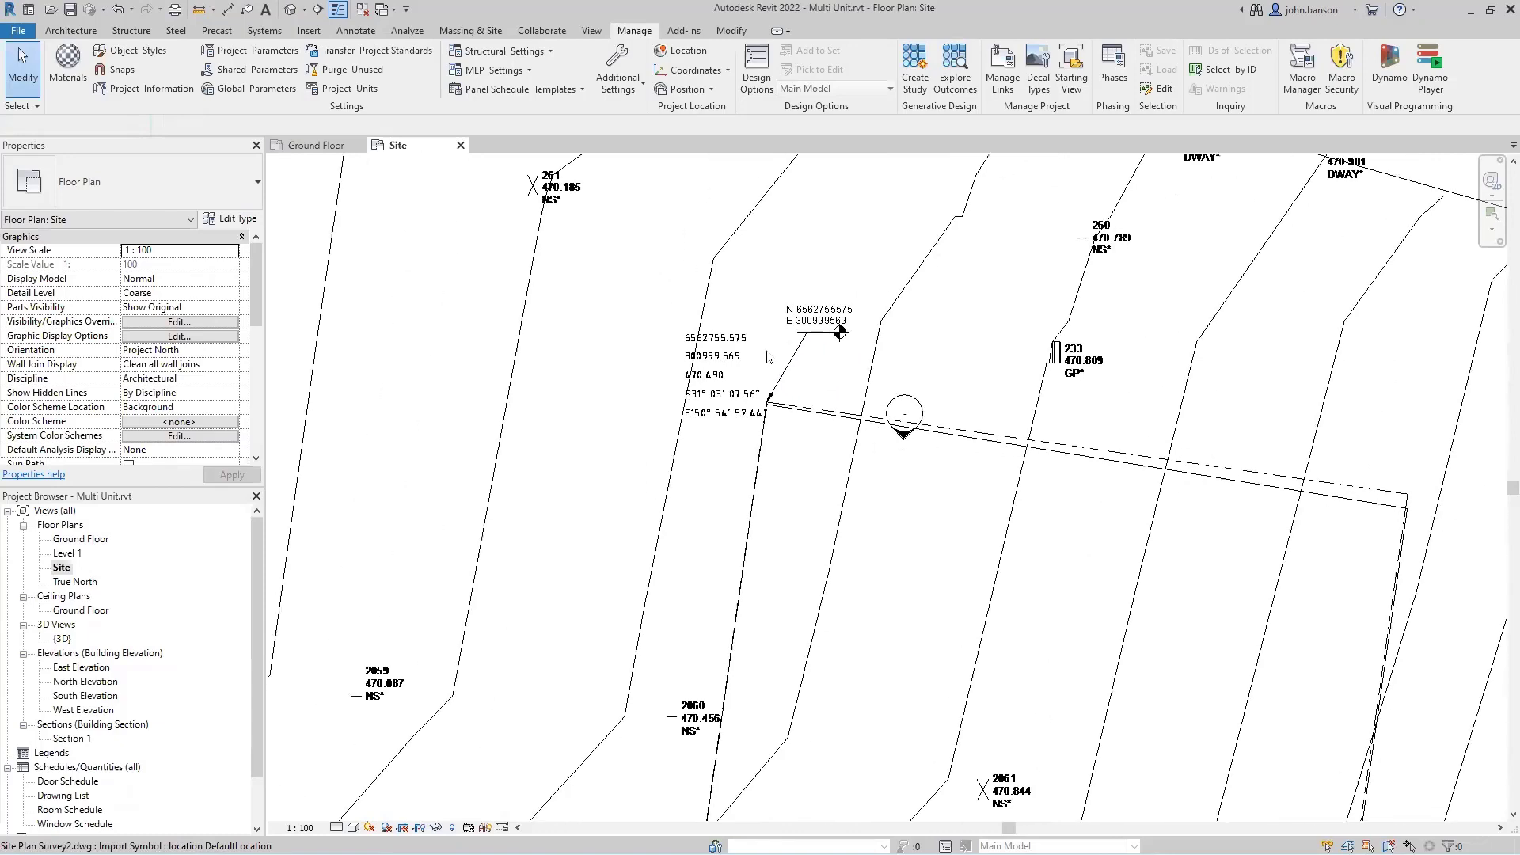
pyautogui.scroll(-2, 766, 357)
pyautogui.scroll(-5, 905, 527)
pyautogui.moveTo(833, 432); pyautogui.dragTo(813, 351, button='middle')
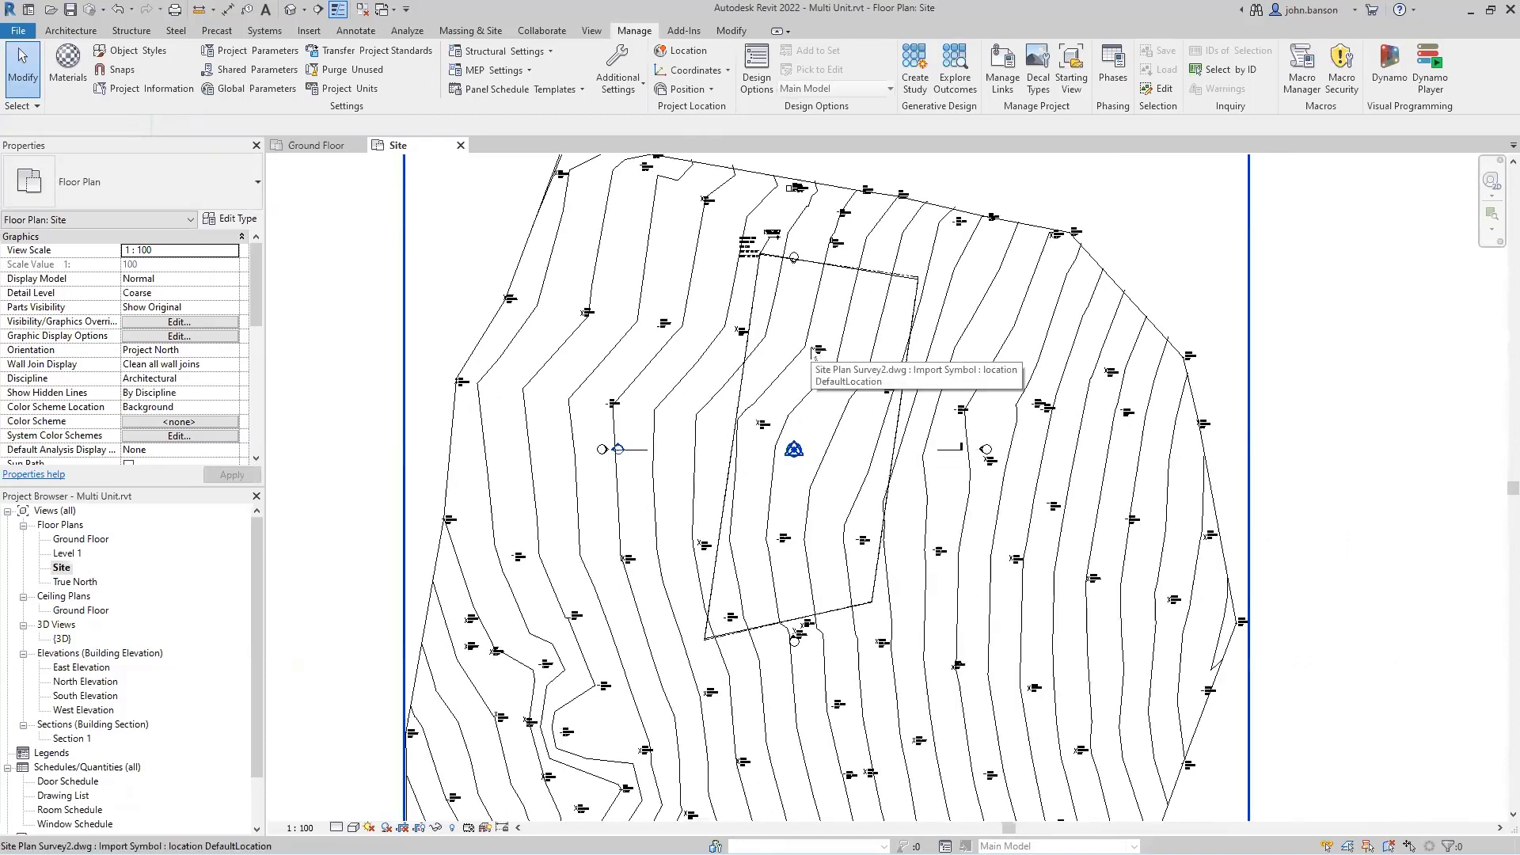
pyautogui.scroll(-1, 1091, 452)
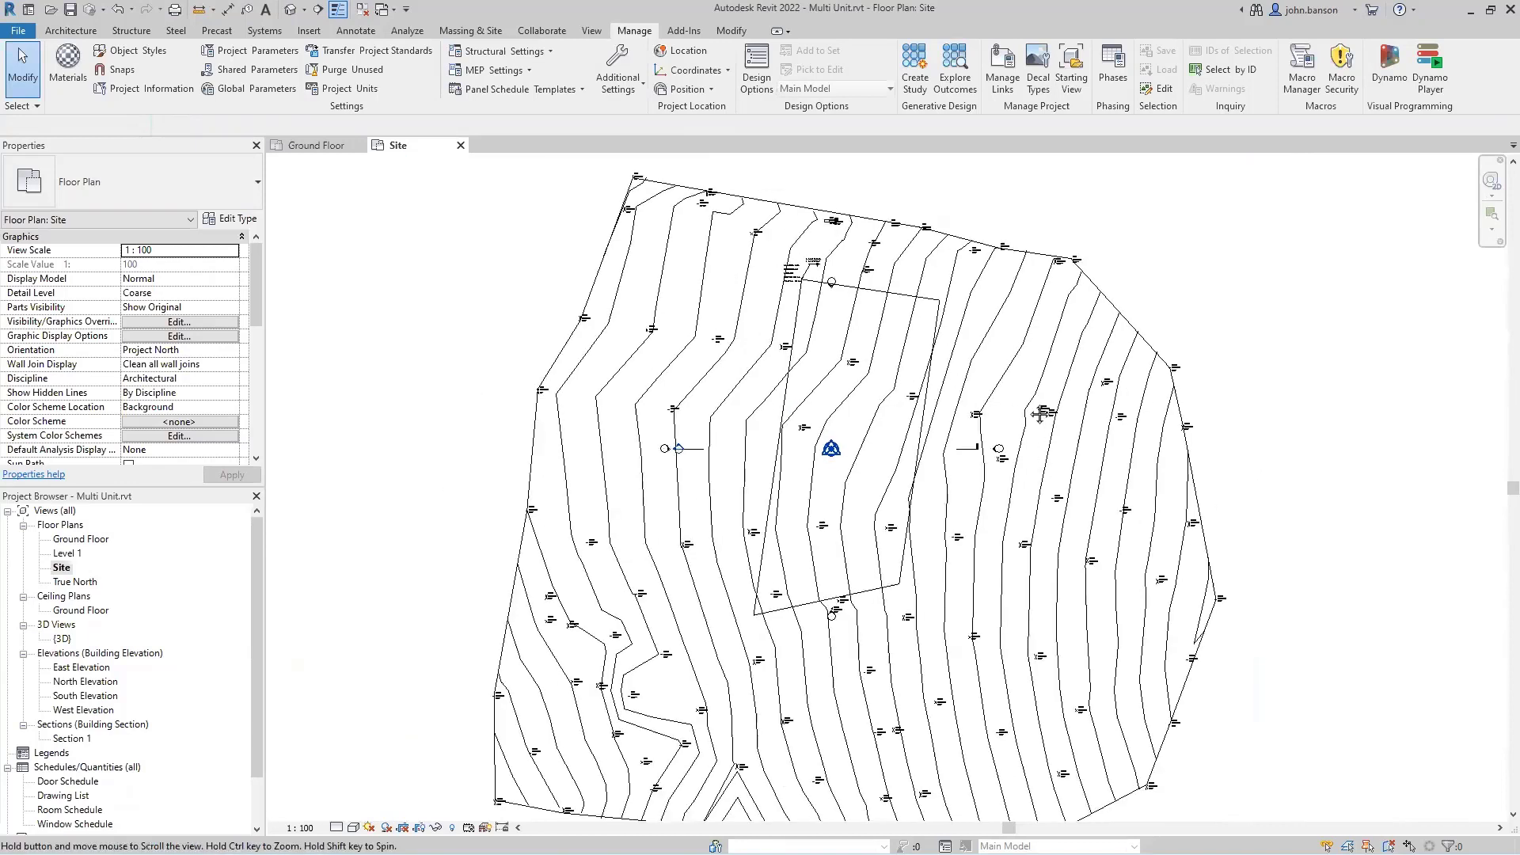
pyautogui.moveTo(1040, 414); pyautogui.dragTo(1039, 352, button='middle')
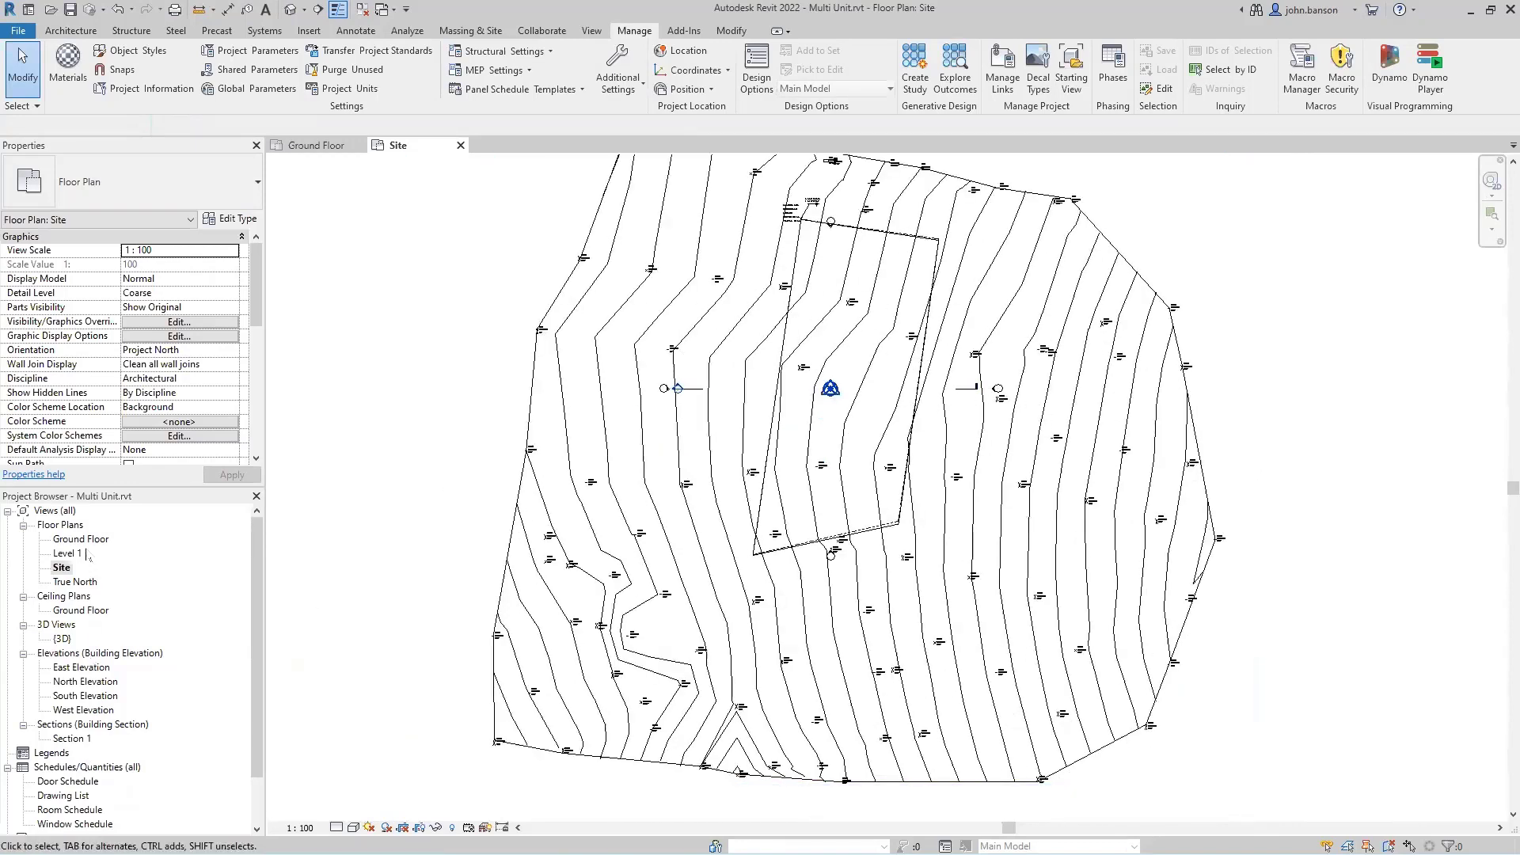
pyautogui.moveTo(699, 410); pyautogui.dragTo(625, 700, button='middle')
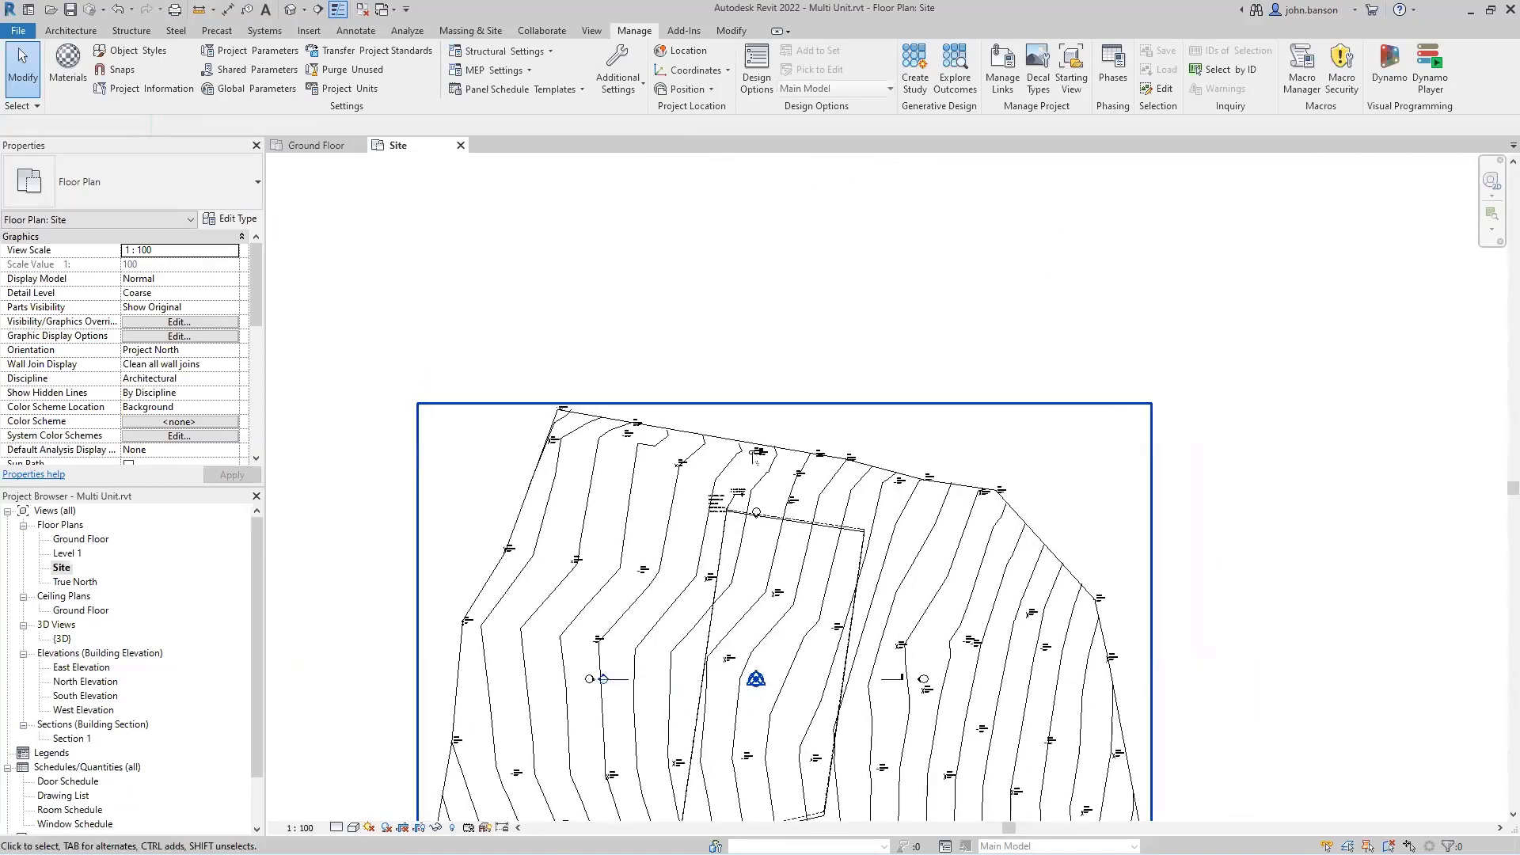
pyautogui.scroll(2, 642, 536)
pyautogui.scroll(5, 735, 533)
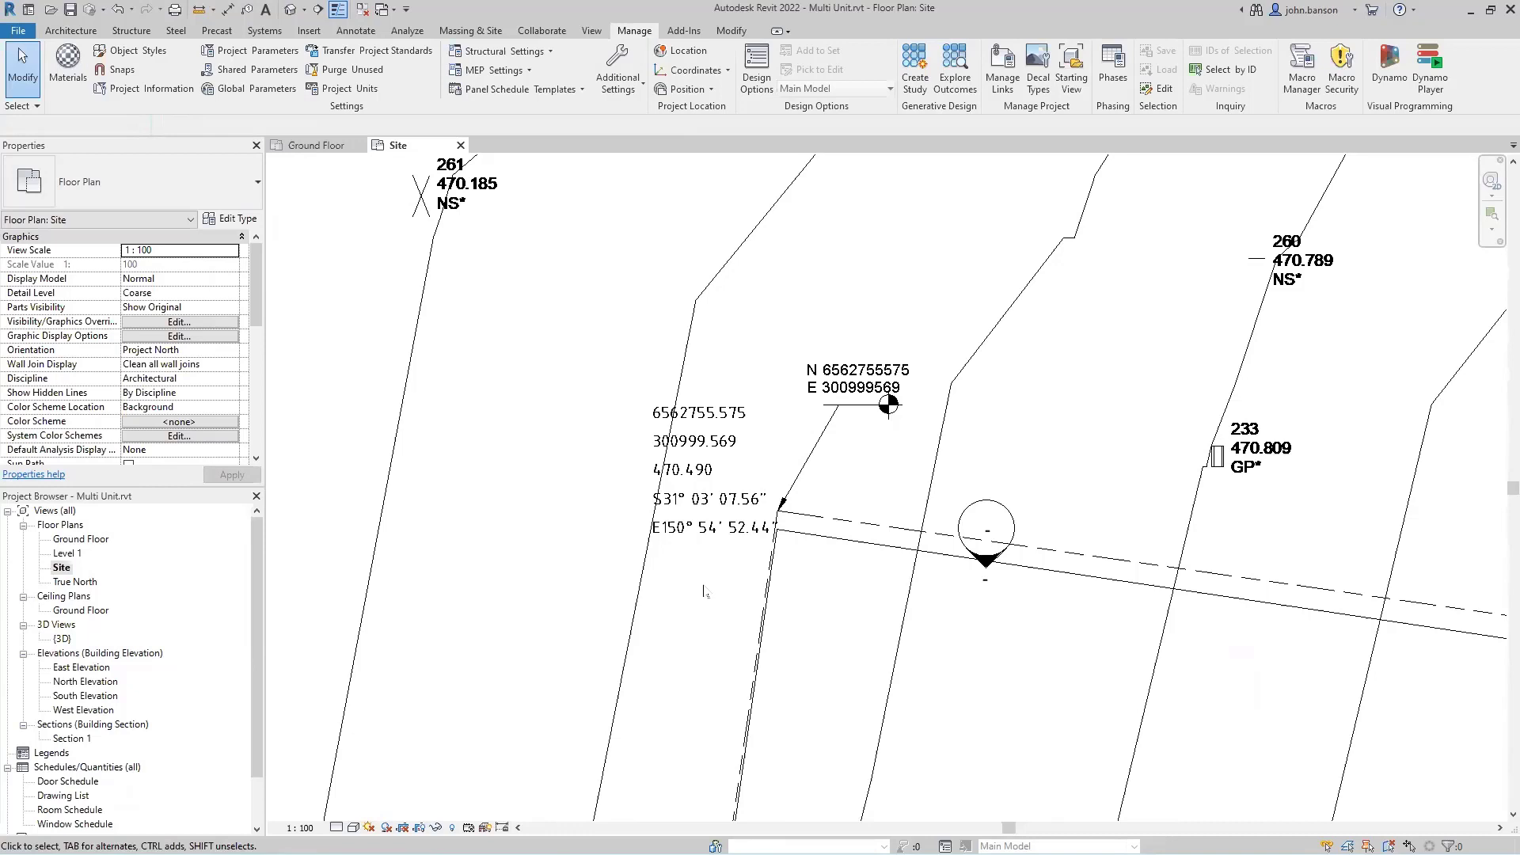
pyautogui.scroll(-3, 705, 591)
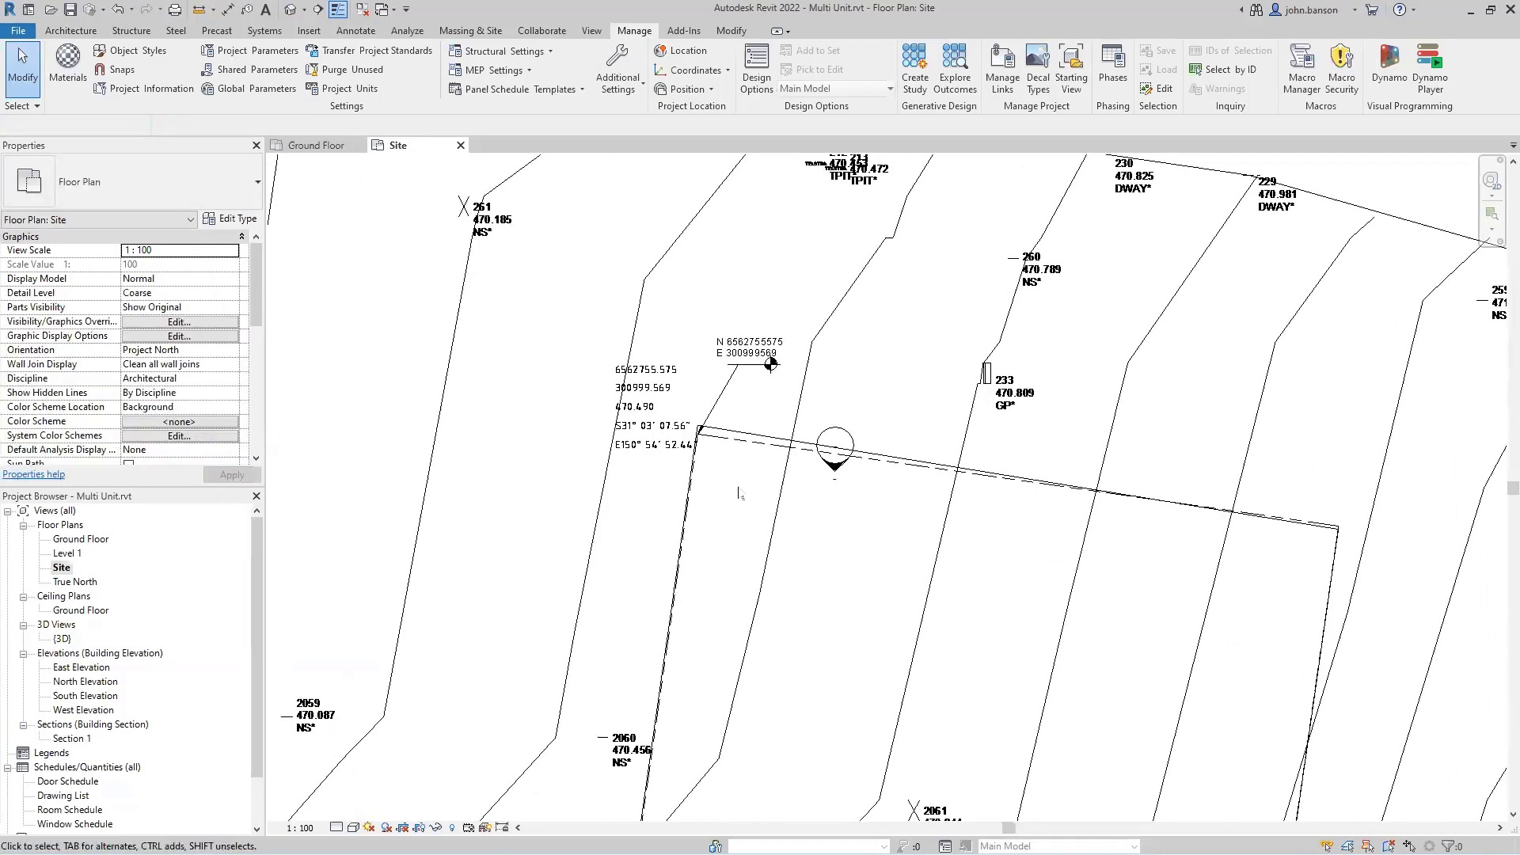
pyautogui.scroll(-1, 755, 499)
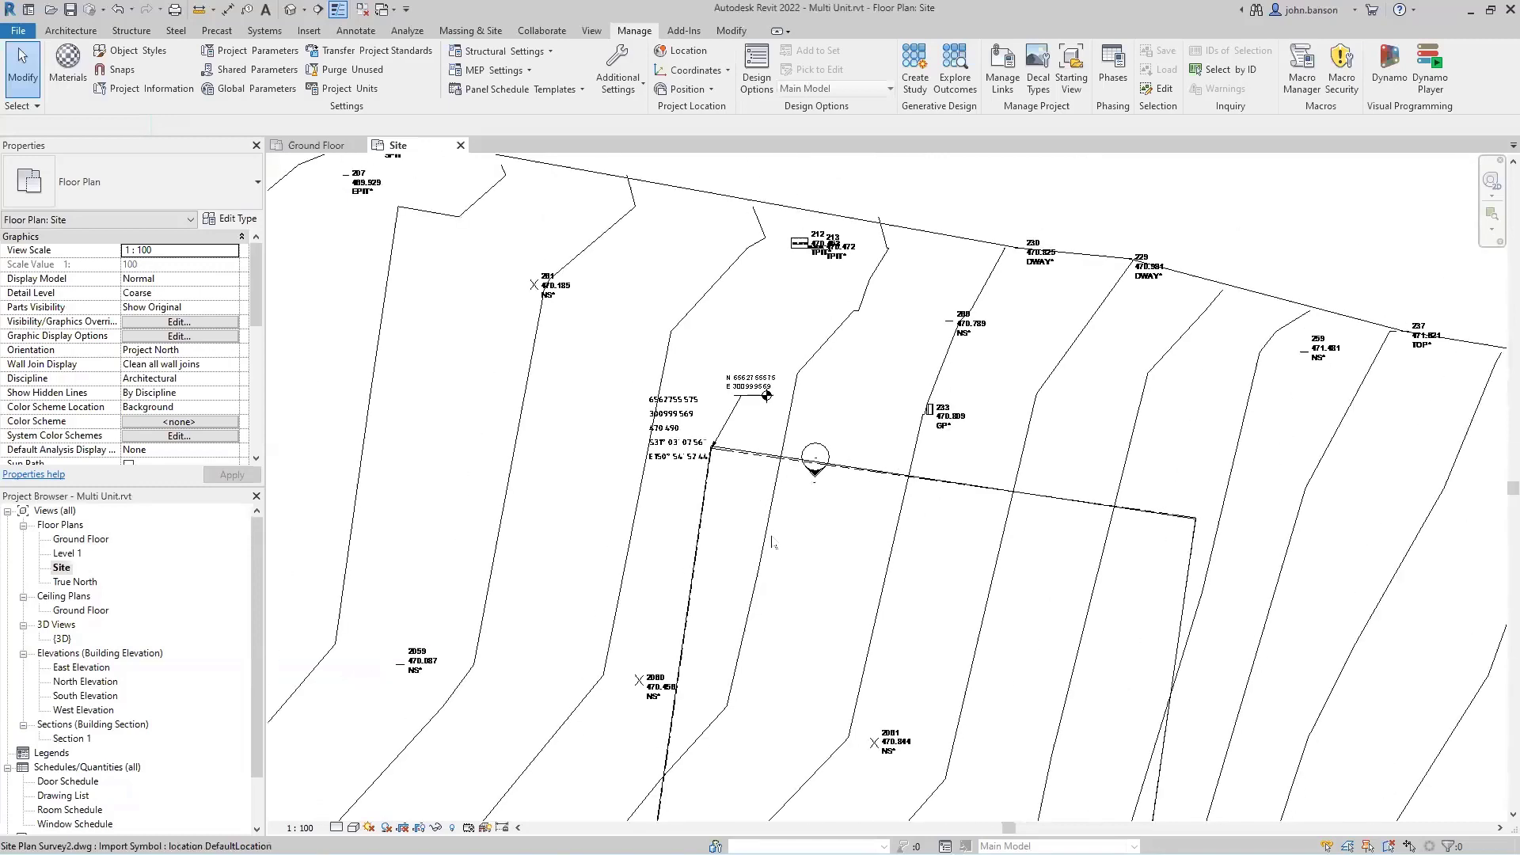
pyautogui.scroll(-1, 772, 543)
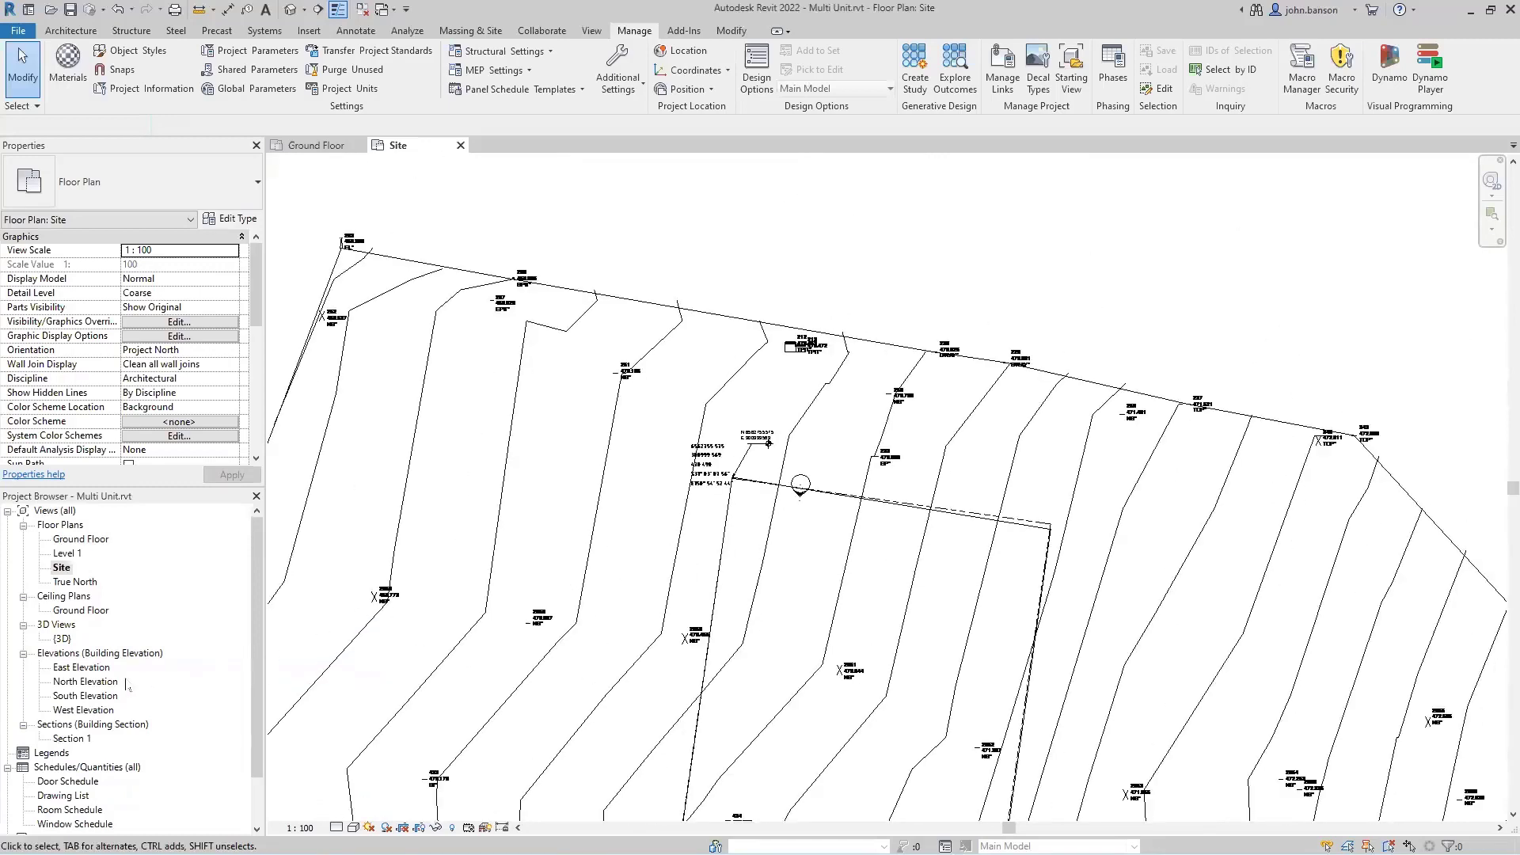
# Open the East Elevation view and turn off Crop View and Crop Region Visible for it.
pyautogui.doubleClick(91, 669)
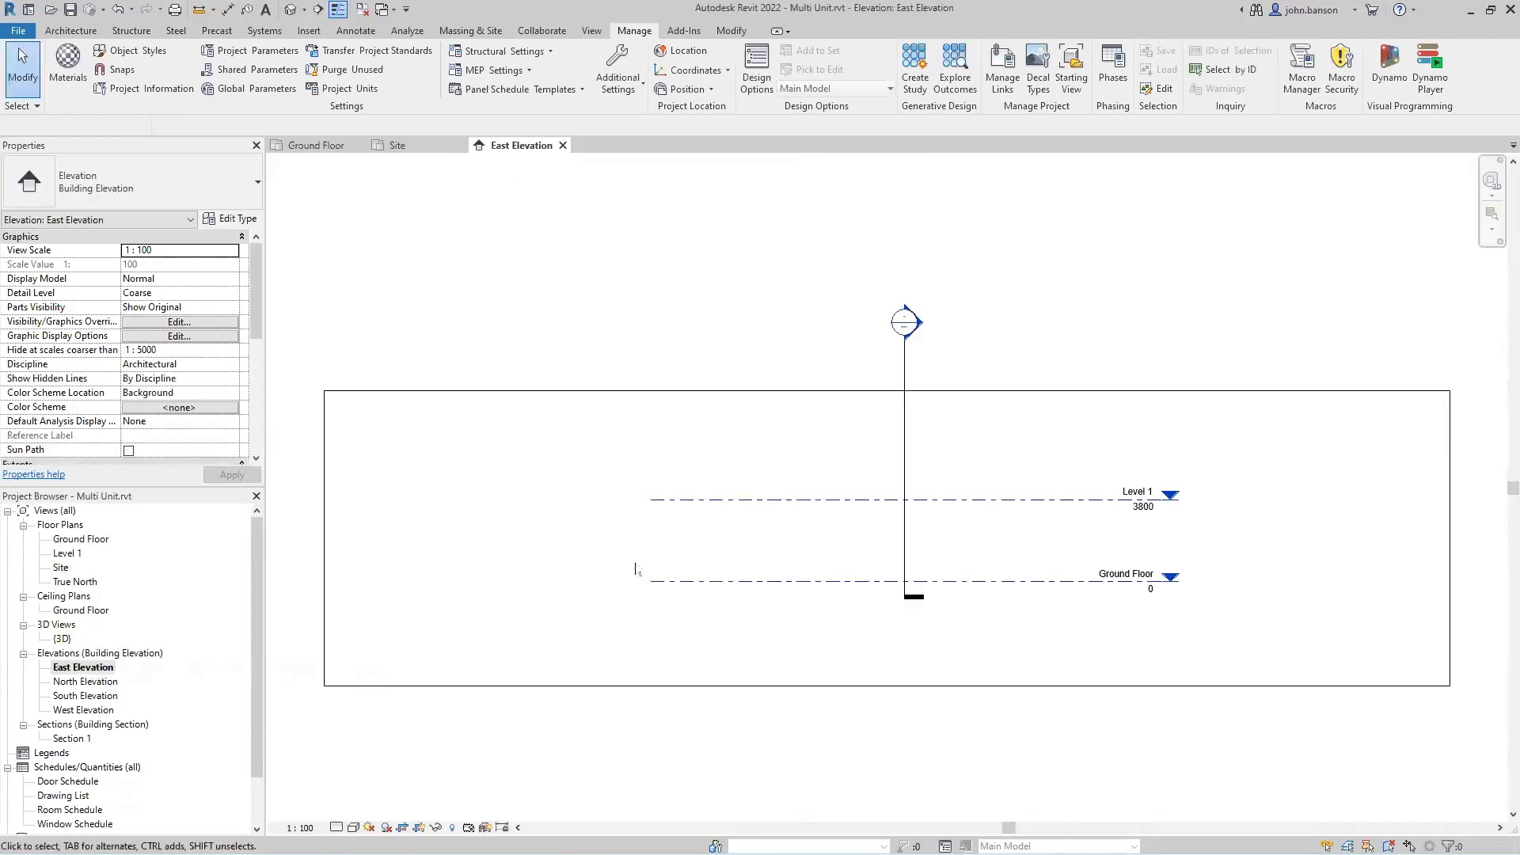
pyautogui.scroll(-1, 637, 620)
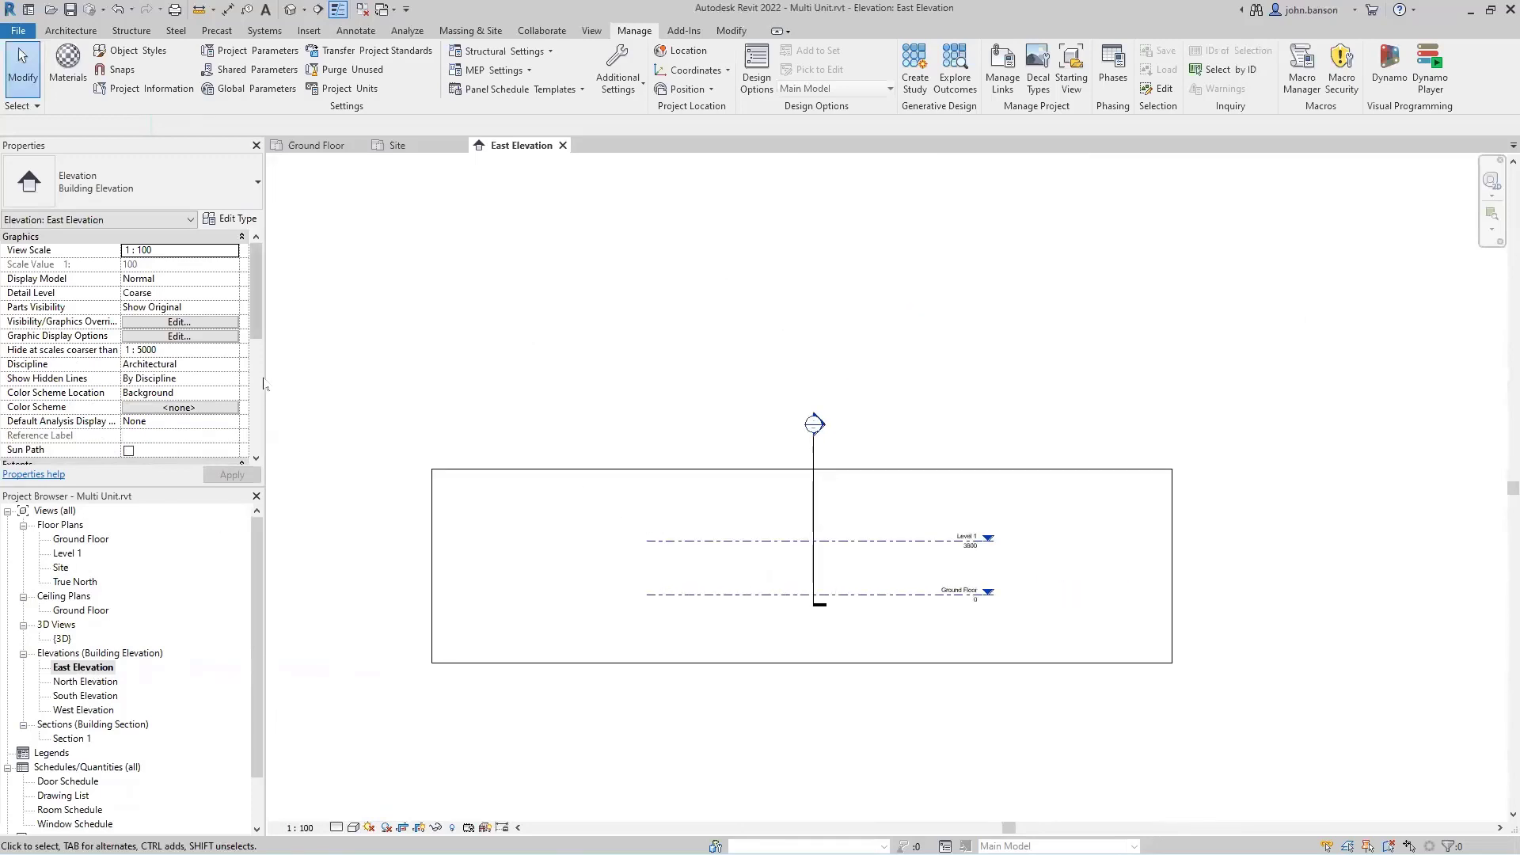
pyautogui.scroll(-5, 260, 406)
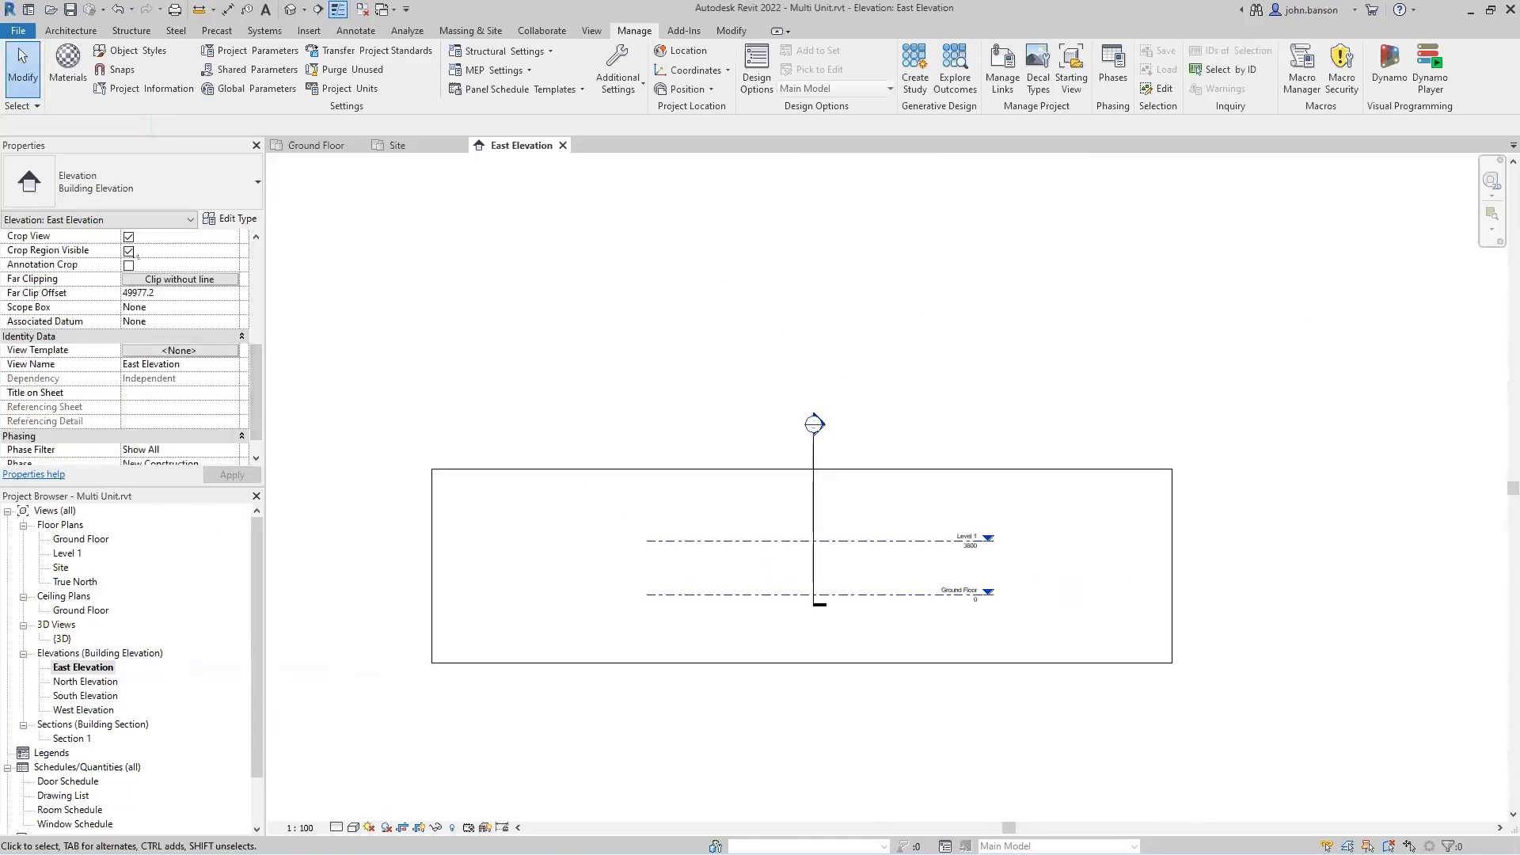
pyautogui.click(129, 237)
pyautogui.click(128, 251)
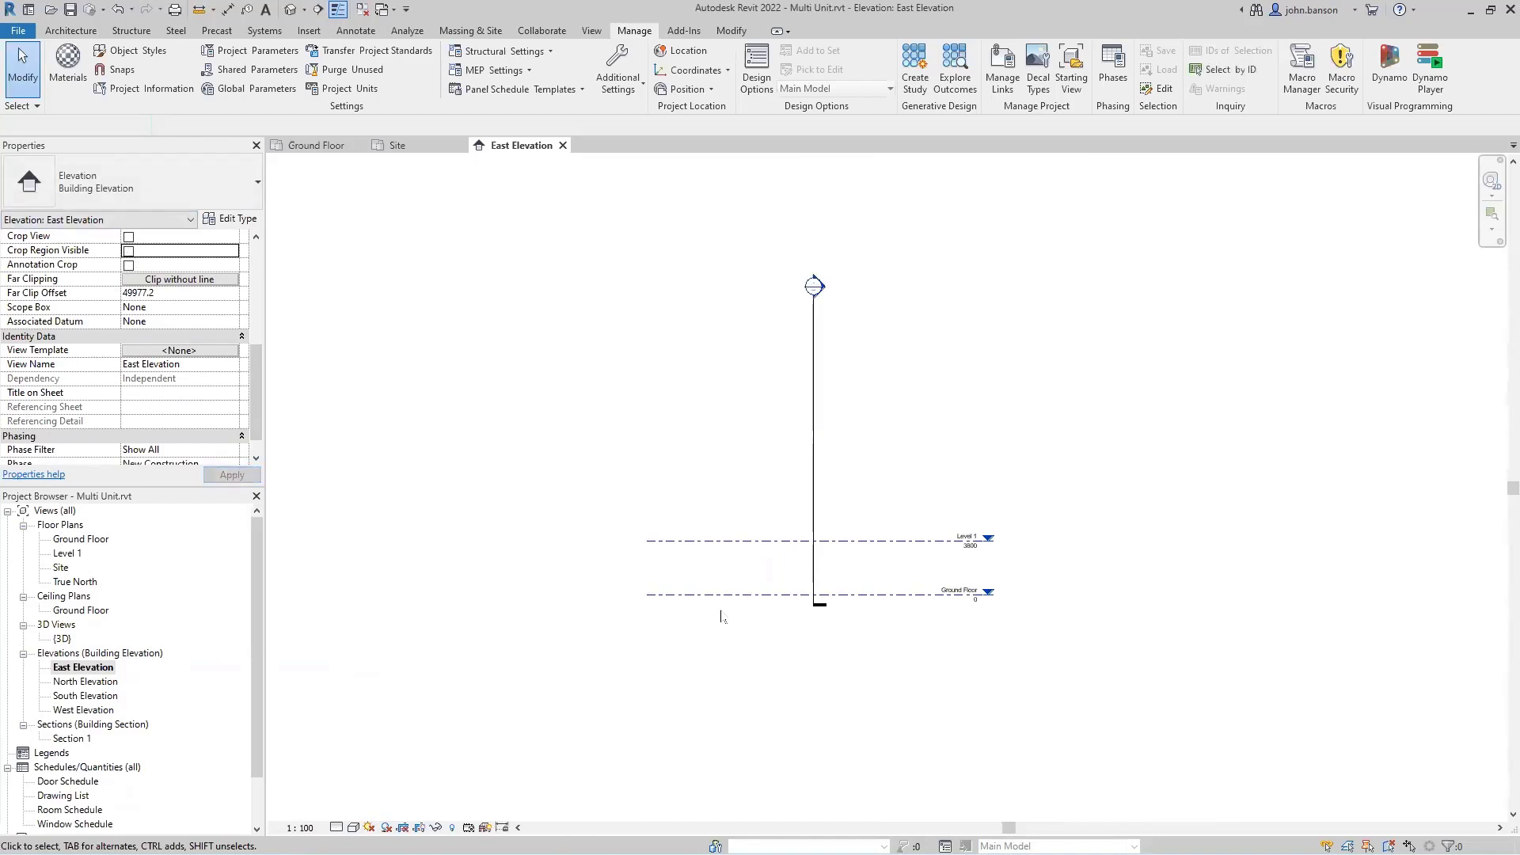
# Examine the linked survey's height relative to the Ground Floor and Level 1 levels in the East Elevation.
pyautogui.scroll(-6, 725, 616)
pyautogui.scroll(-3, 881, 554)
pyautogui.moveTo(878, 523); pyautogui.dragTo(879, 692, button='middle')
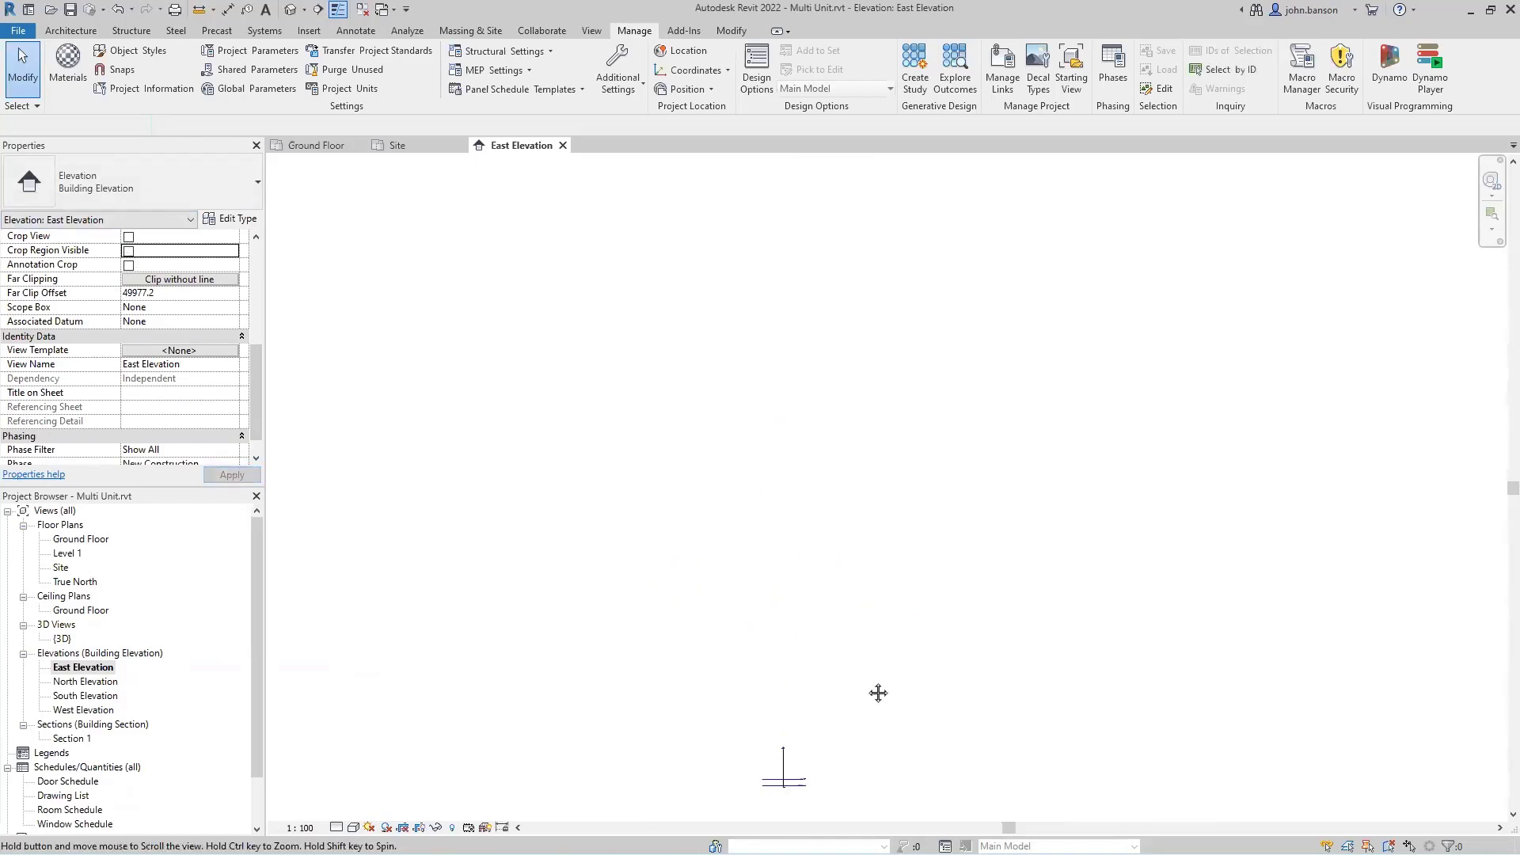
pyautogui.scroll(-2, 884, 643)
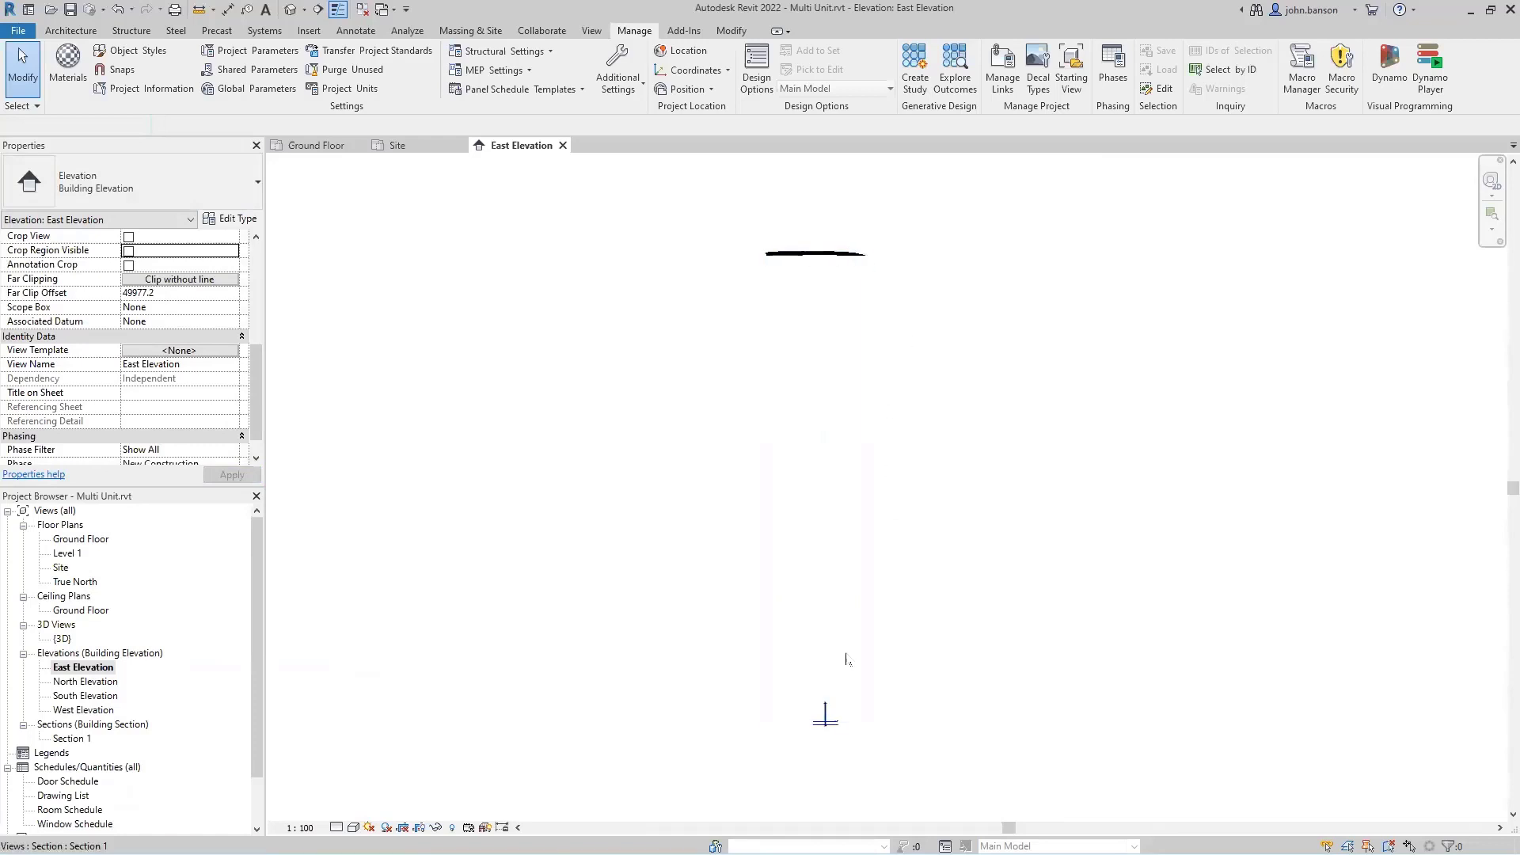
pyautogui.scroll(6, 836, 737)
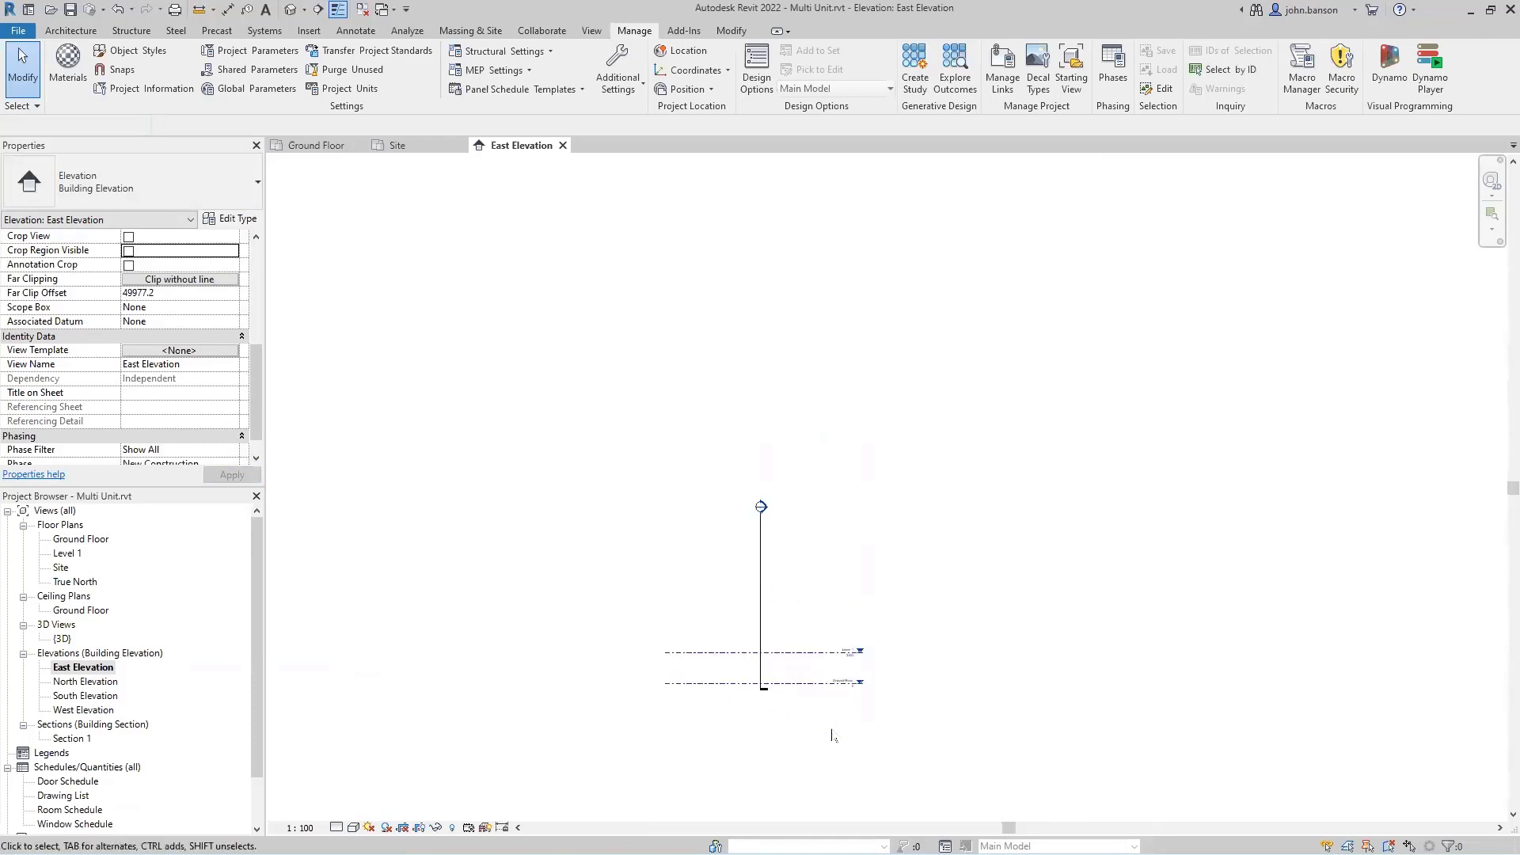
pyautogui.scroll(2, 841, 695)
pyautogui.moveTo(804, 642); pyautogui.dragTo(946, 671, button='middle')
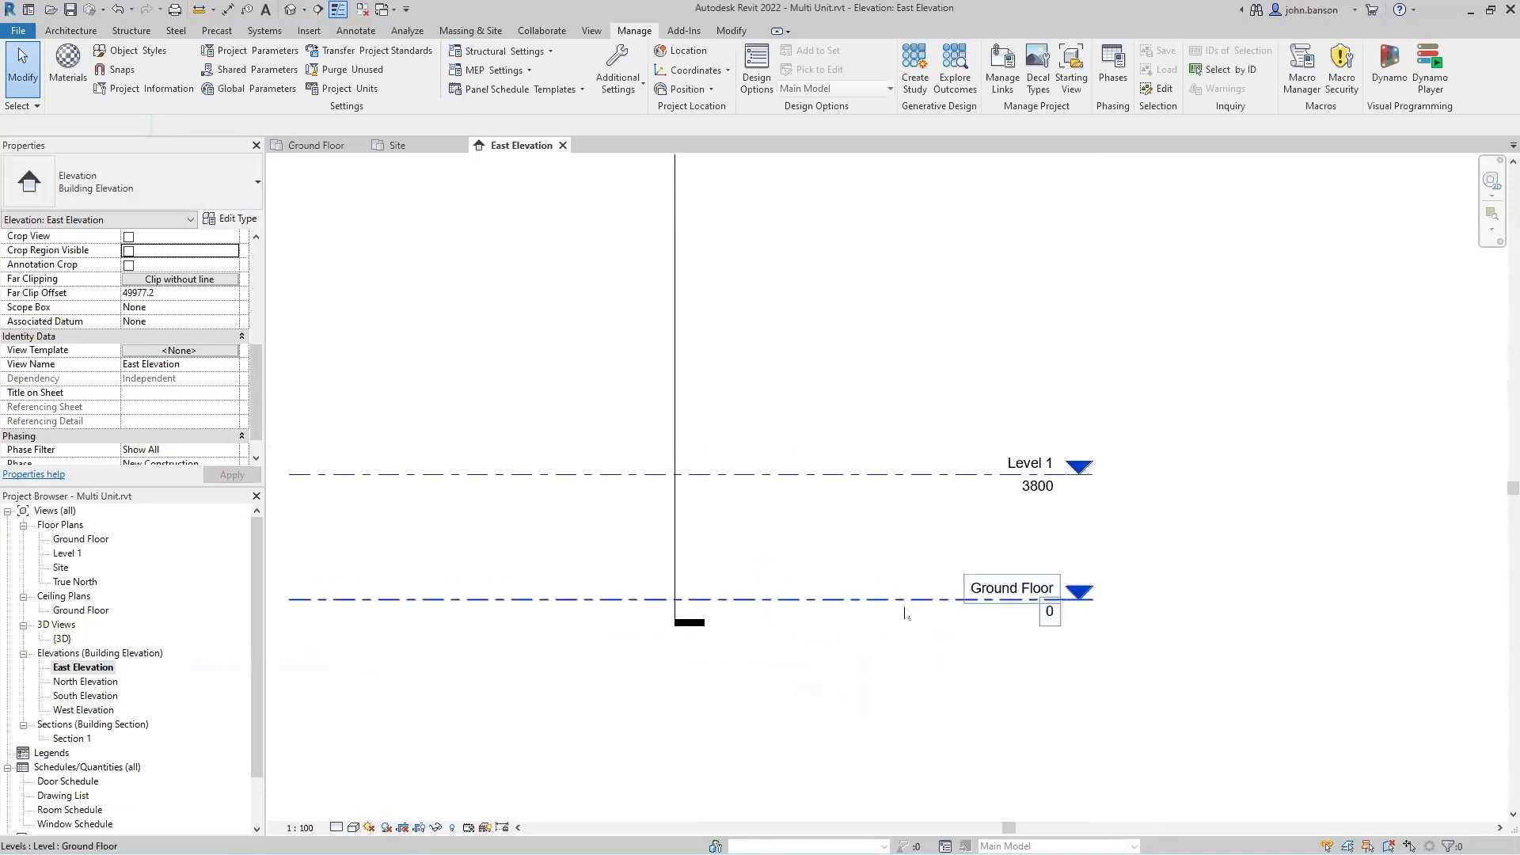
pyautogui.moveTo(833, 637); pyautogui.dragTo(1124, 692, button='middle')
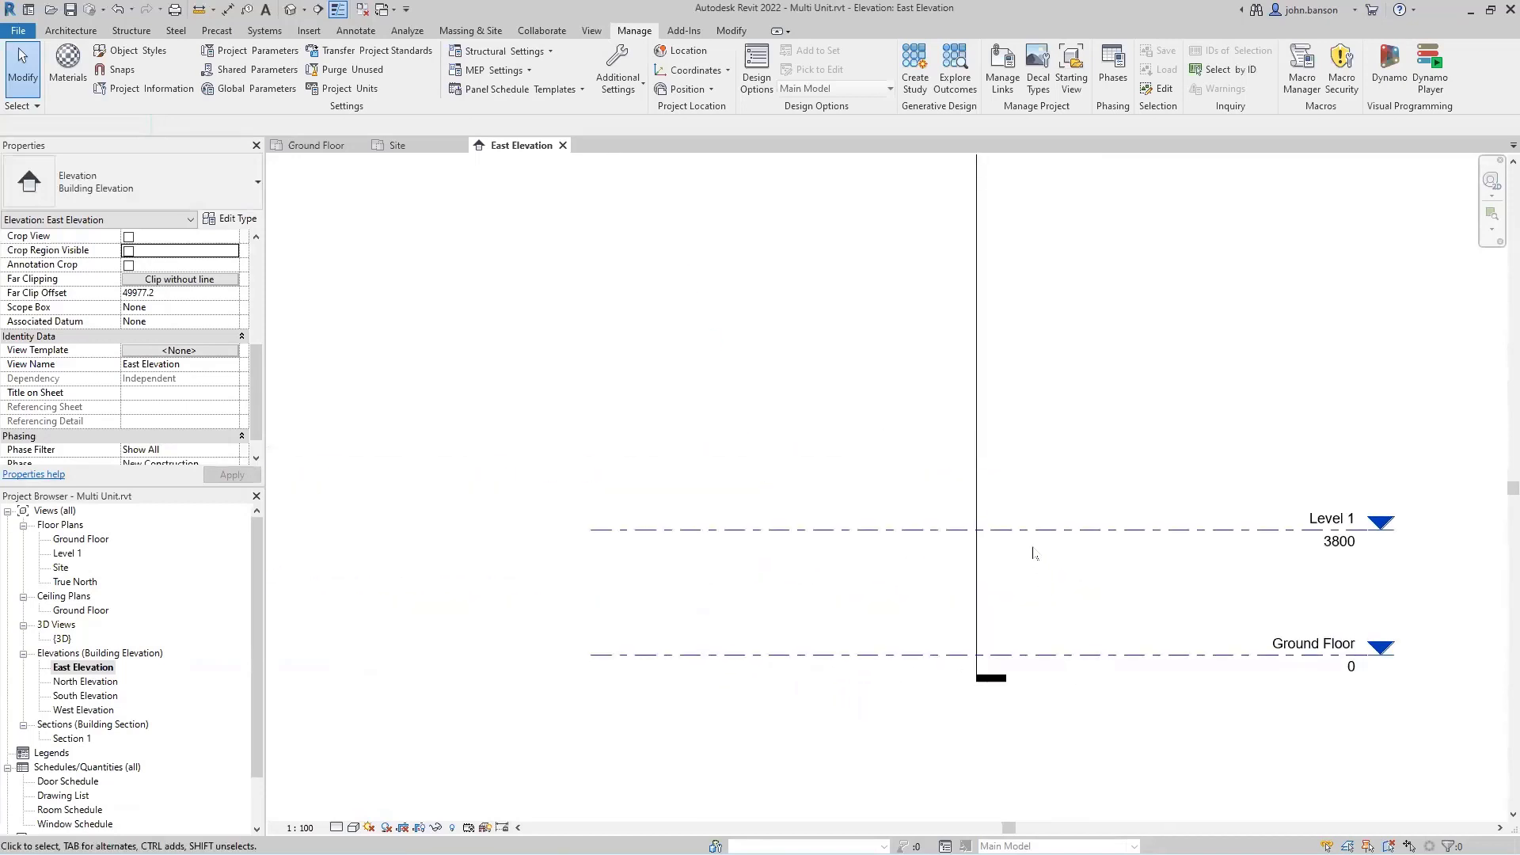
pyautogui.moveTo(1032, 553); pyautogui.dragTo(855, 590, button='middle')
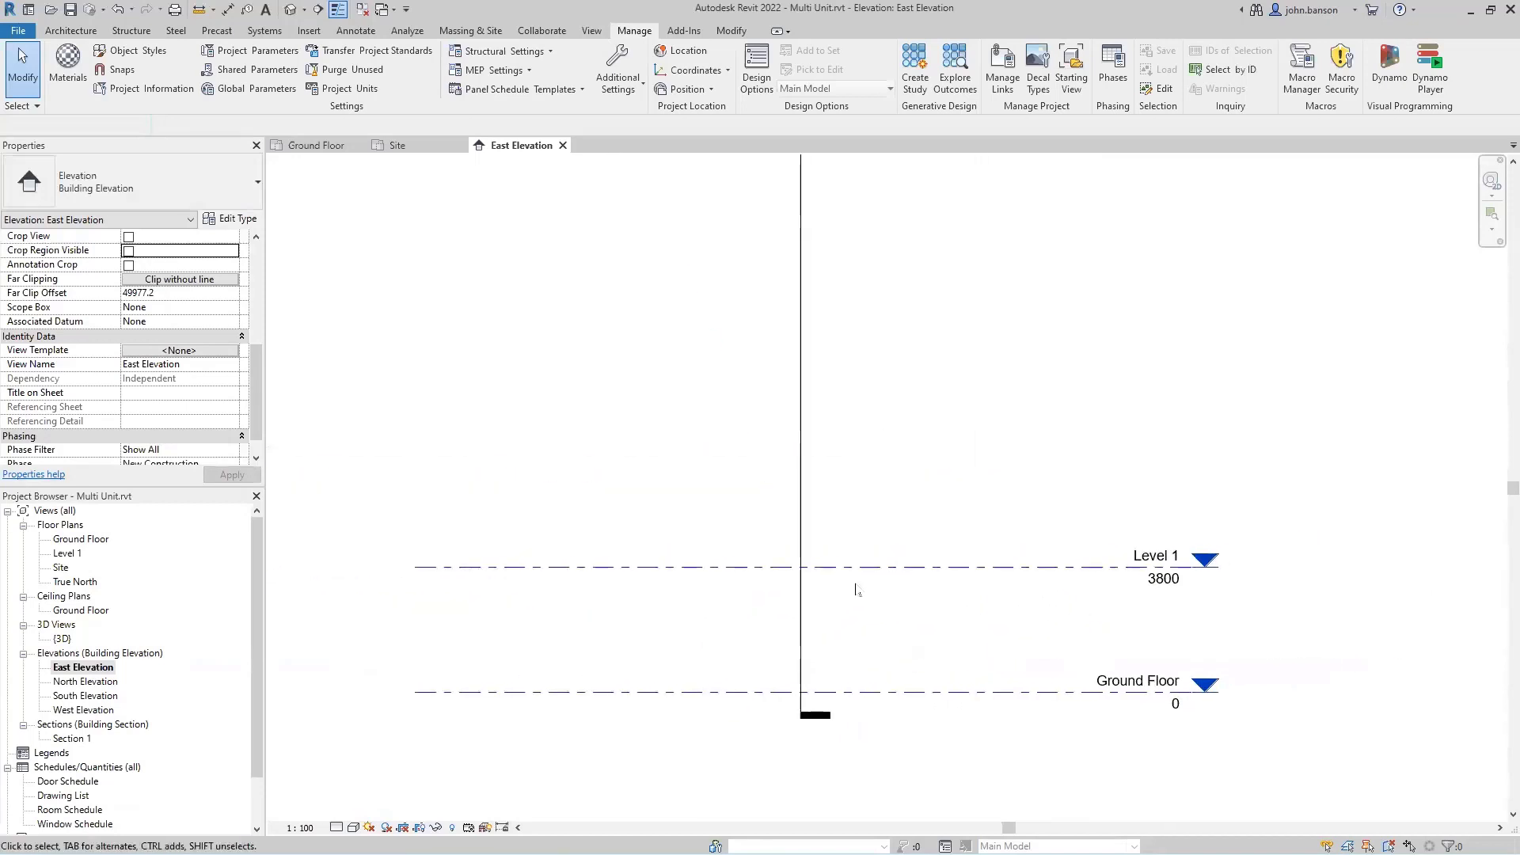
# Delete the Section 1 line crossing the levels in the East Elevation.
pyautogui.click(802, 504)
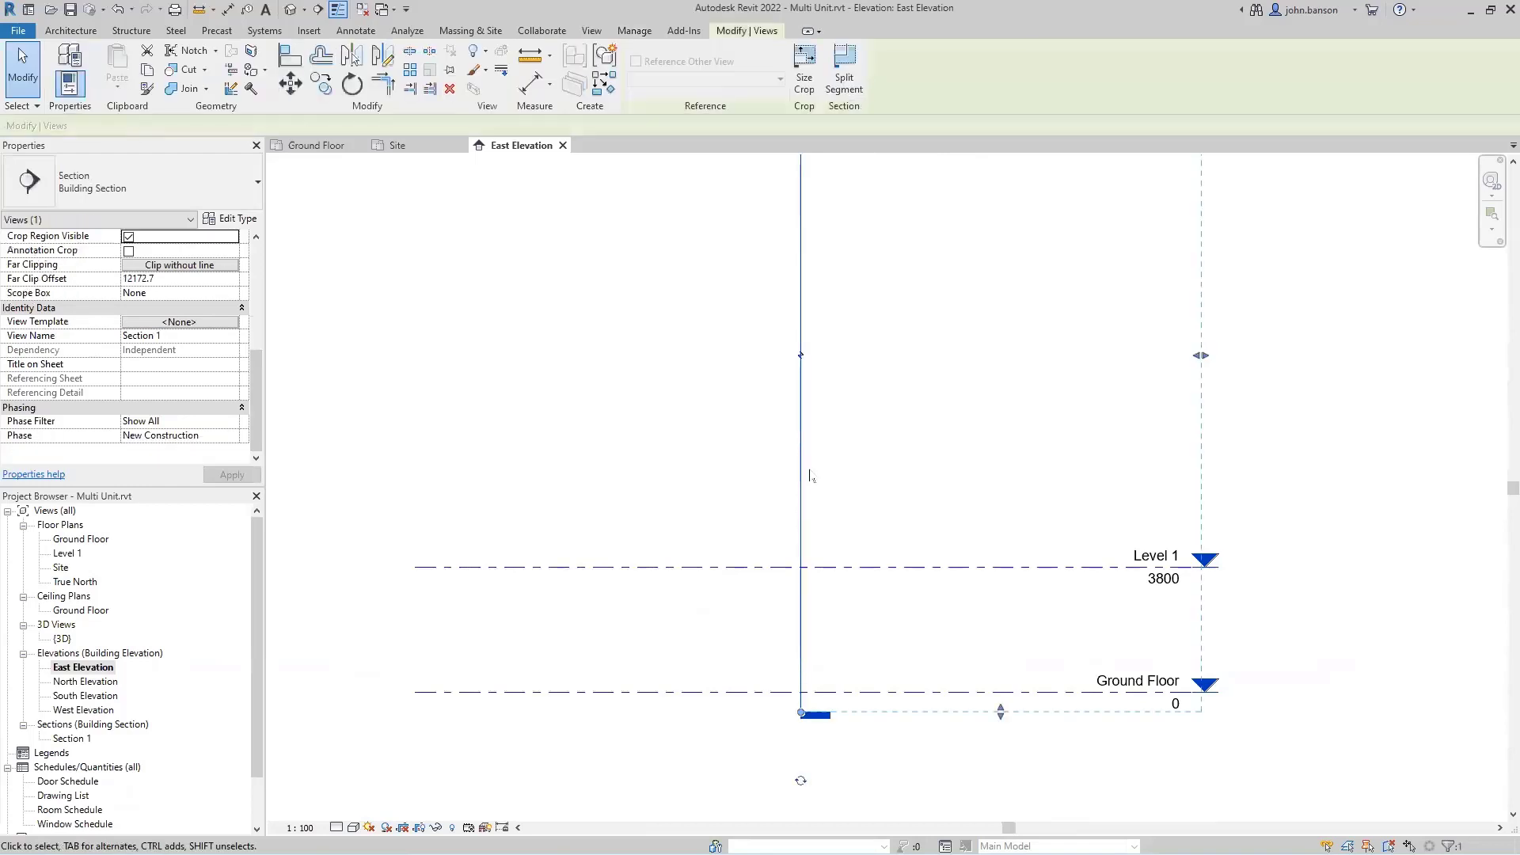
pyautogui.press('Delete')
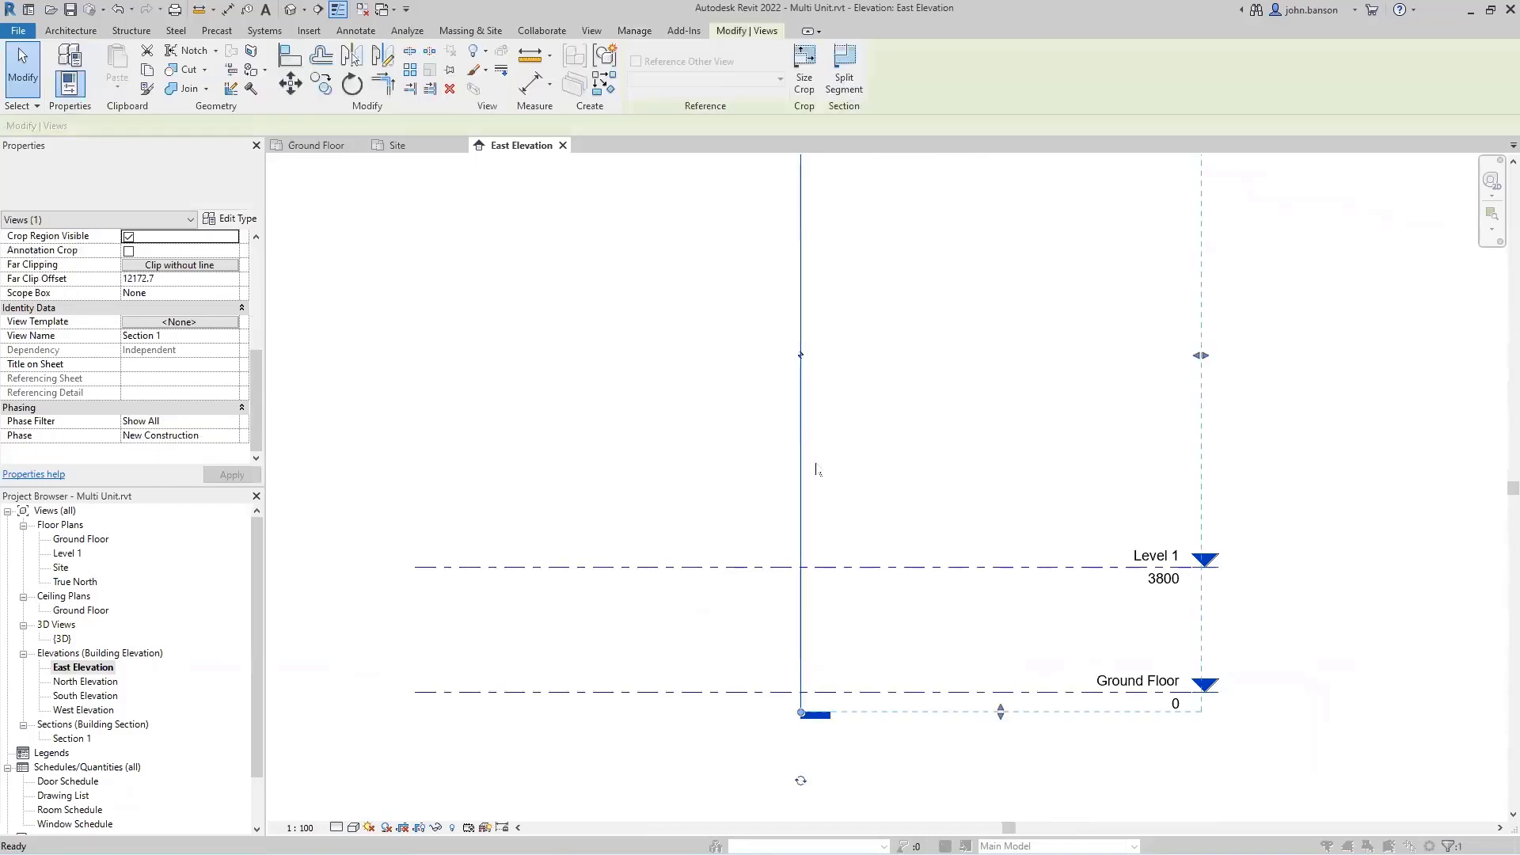
pyautogui.click(818, 486)
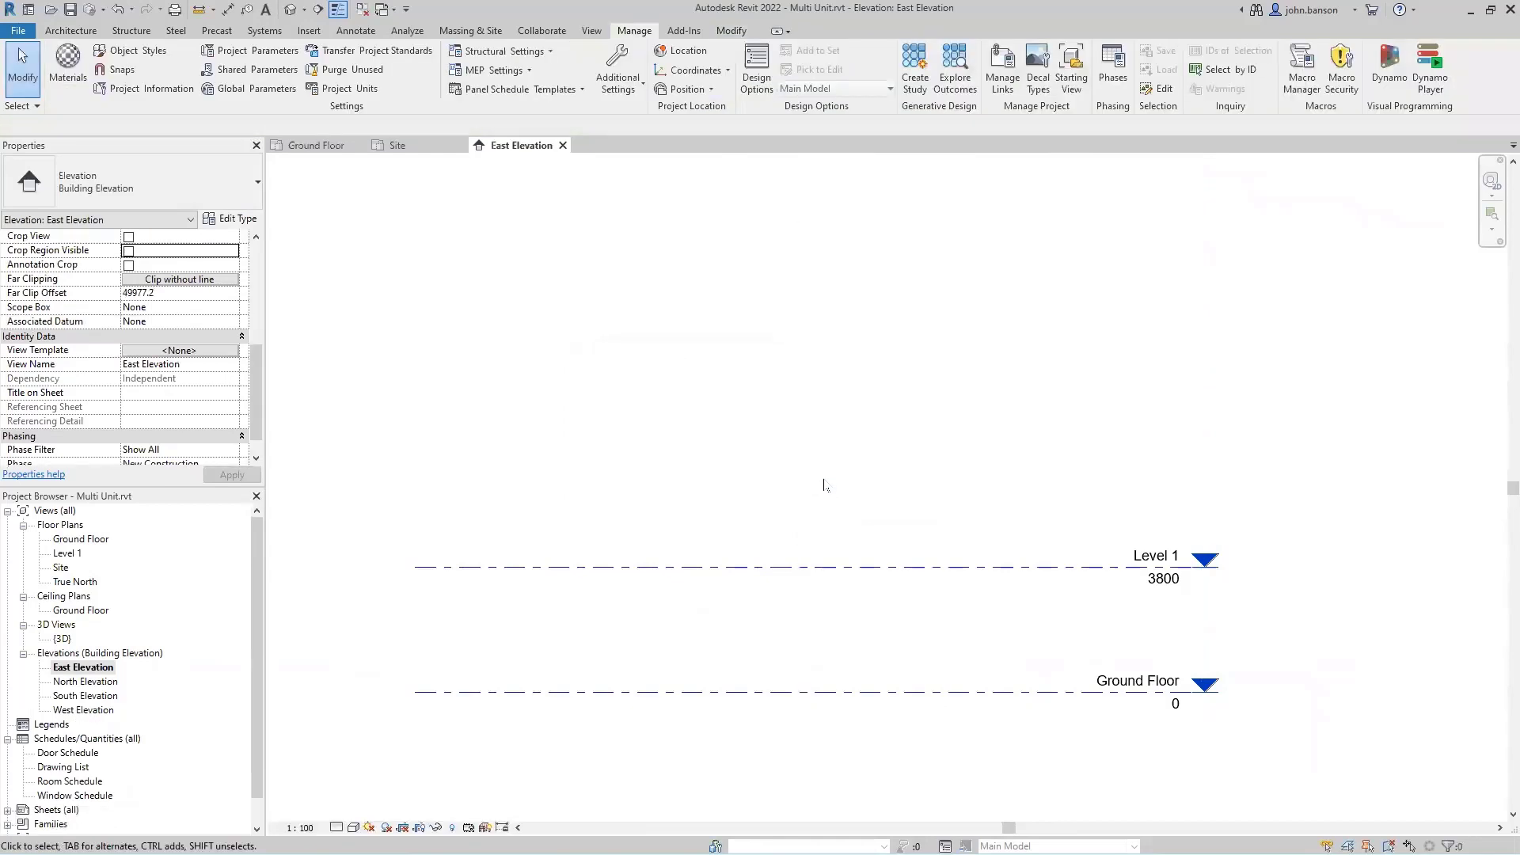
# Delete the Level 1 level and its corresponding plan view from the East Elevation.
pyautogui.click(967, 566)
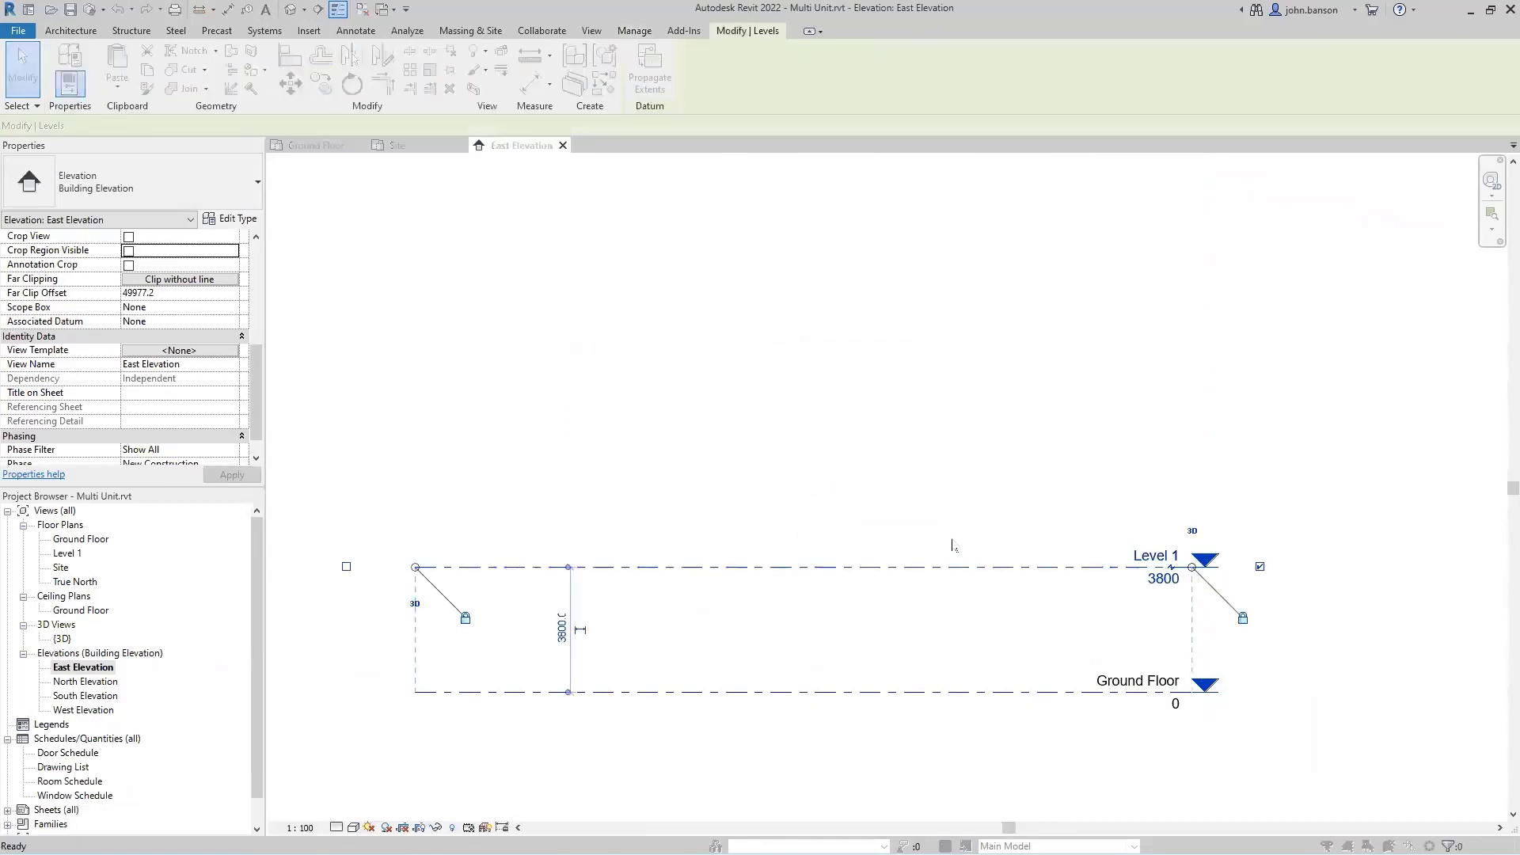
pyautogui.press('Delete')
pyautogui.click(820, 487)
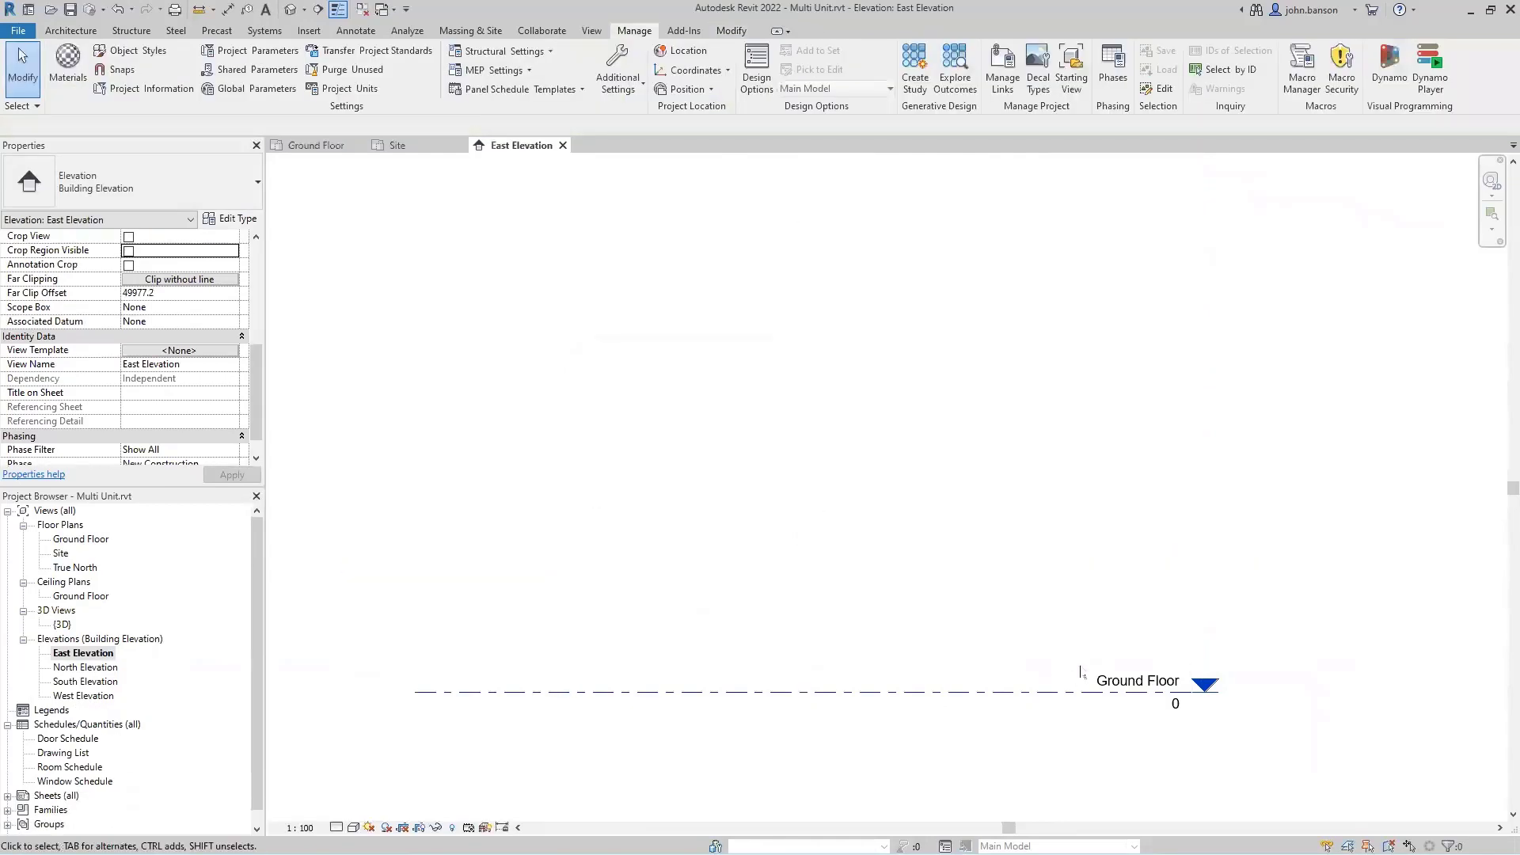
# Rename the Ground Floor level as Base Level without renaming the corresponding views.
pyautogui.click(1125, 685)
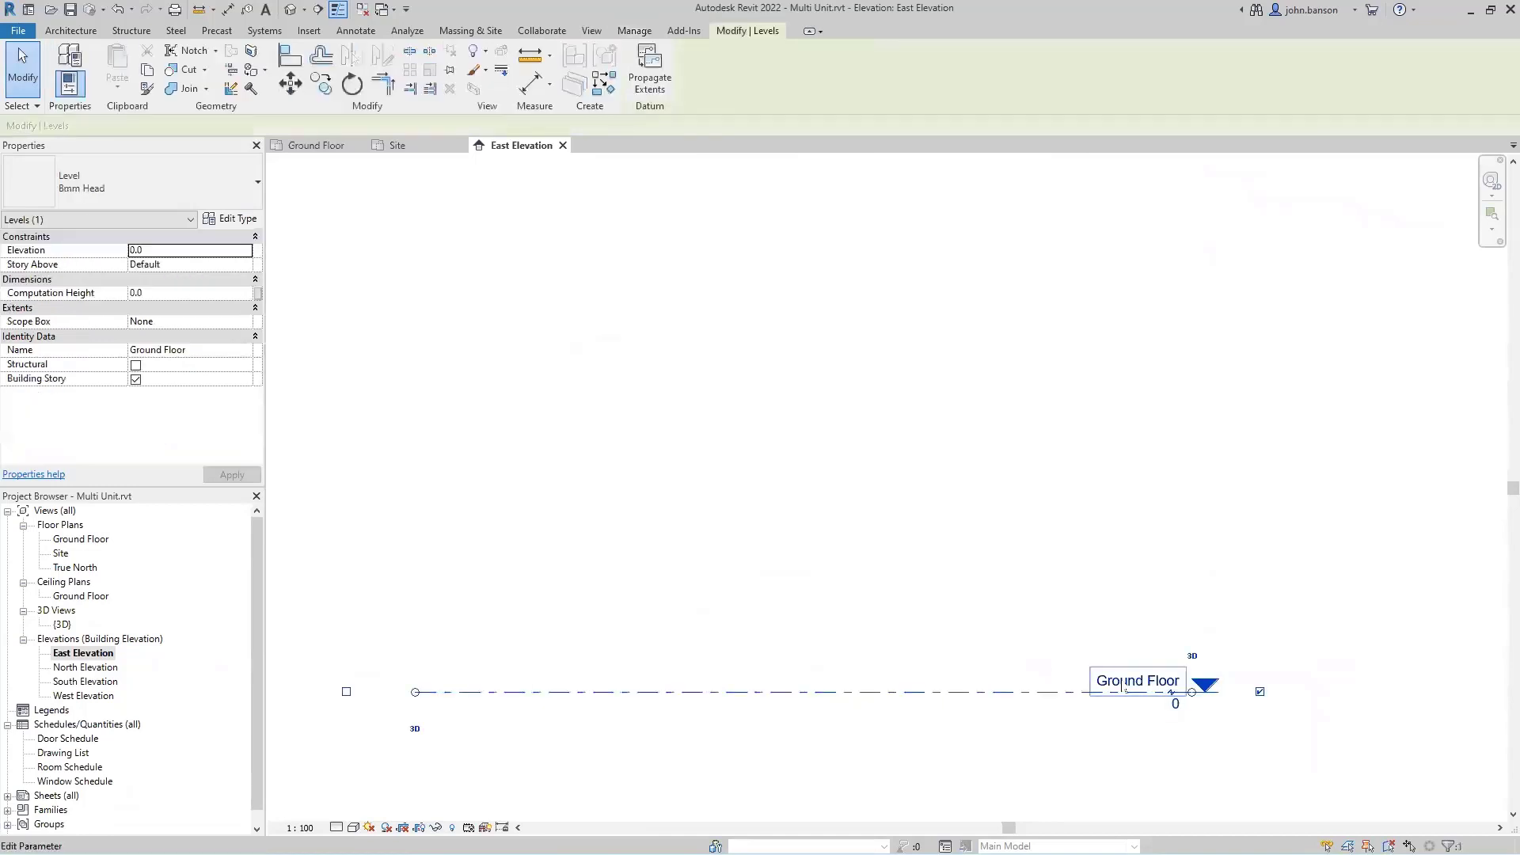
pyautogui.click(1125, 686)
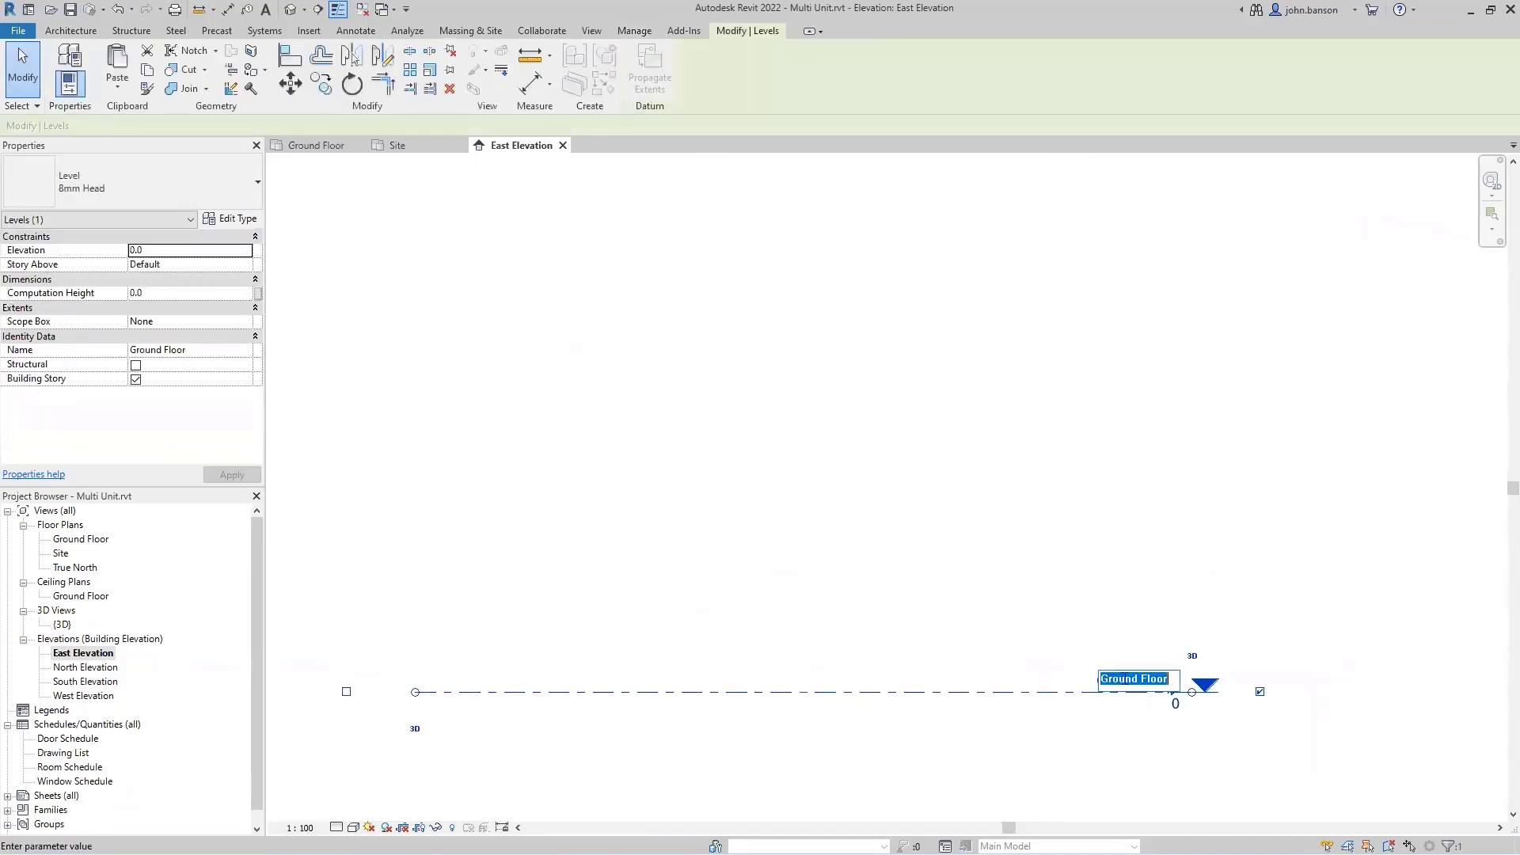
pyautogui.write('Base Level')
pyautogui.press('Return')
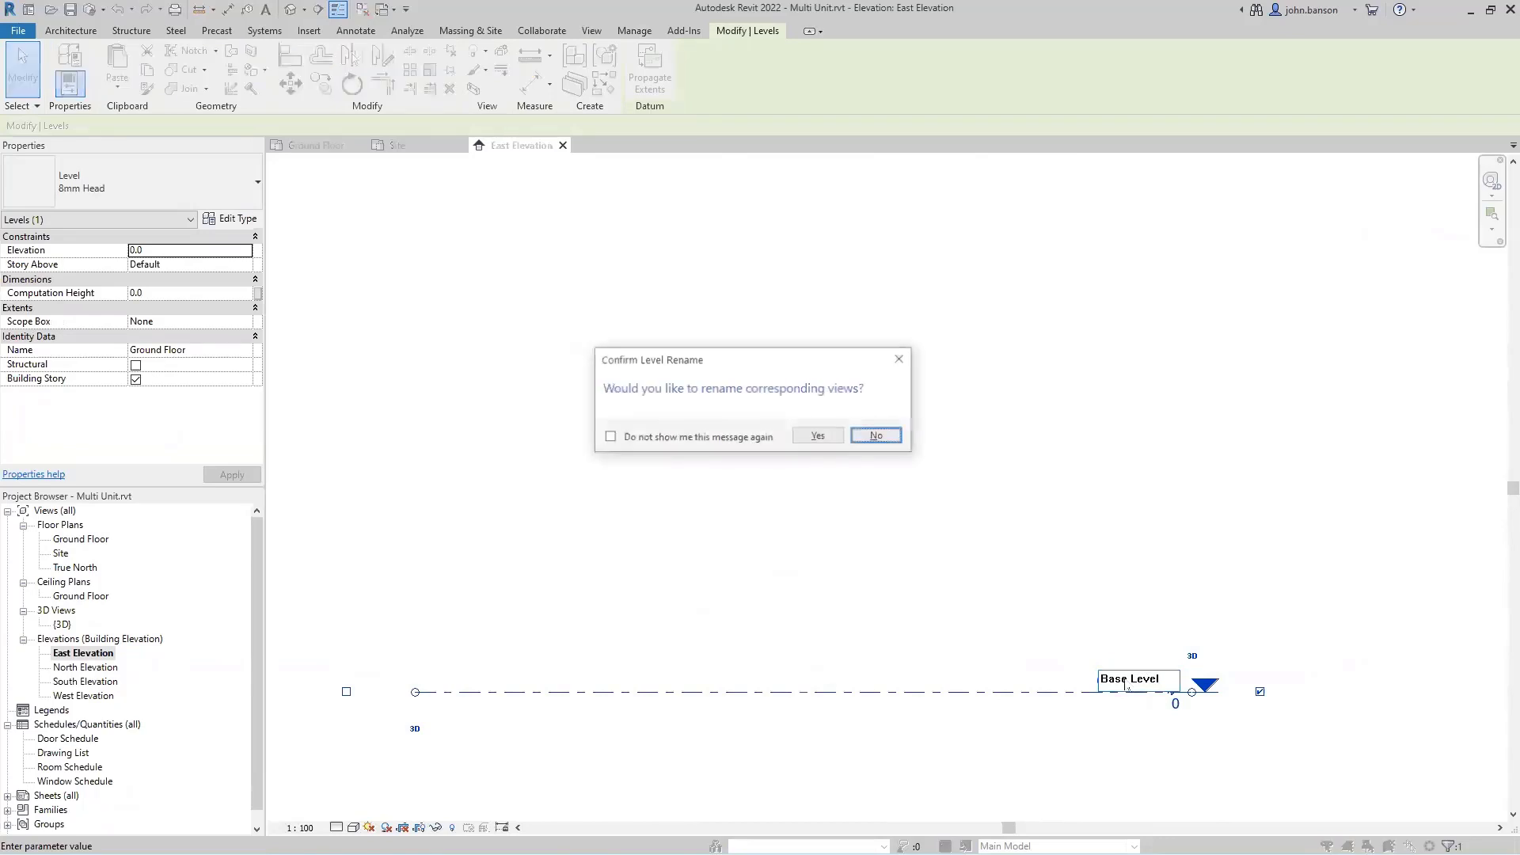
pyautogui.click(871, 436)
# Start a toposurface in the Site plan, creating it from an import instance with the linked survey as the source.
pyautogui.scroll(-5, 905, 434)
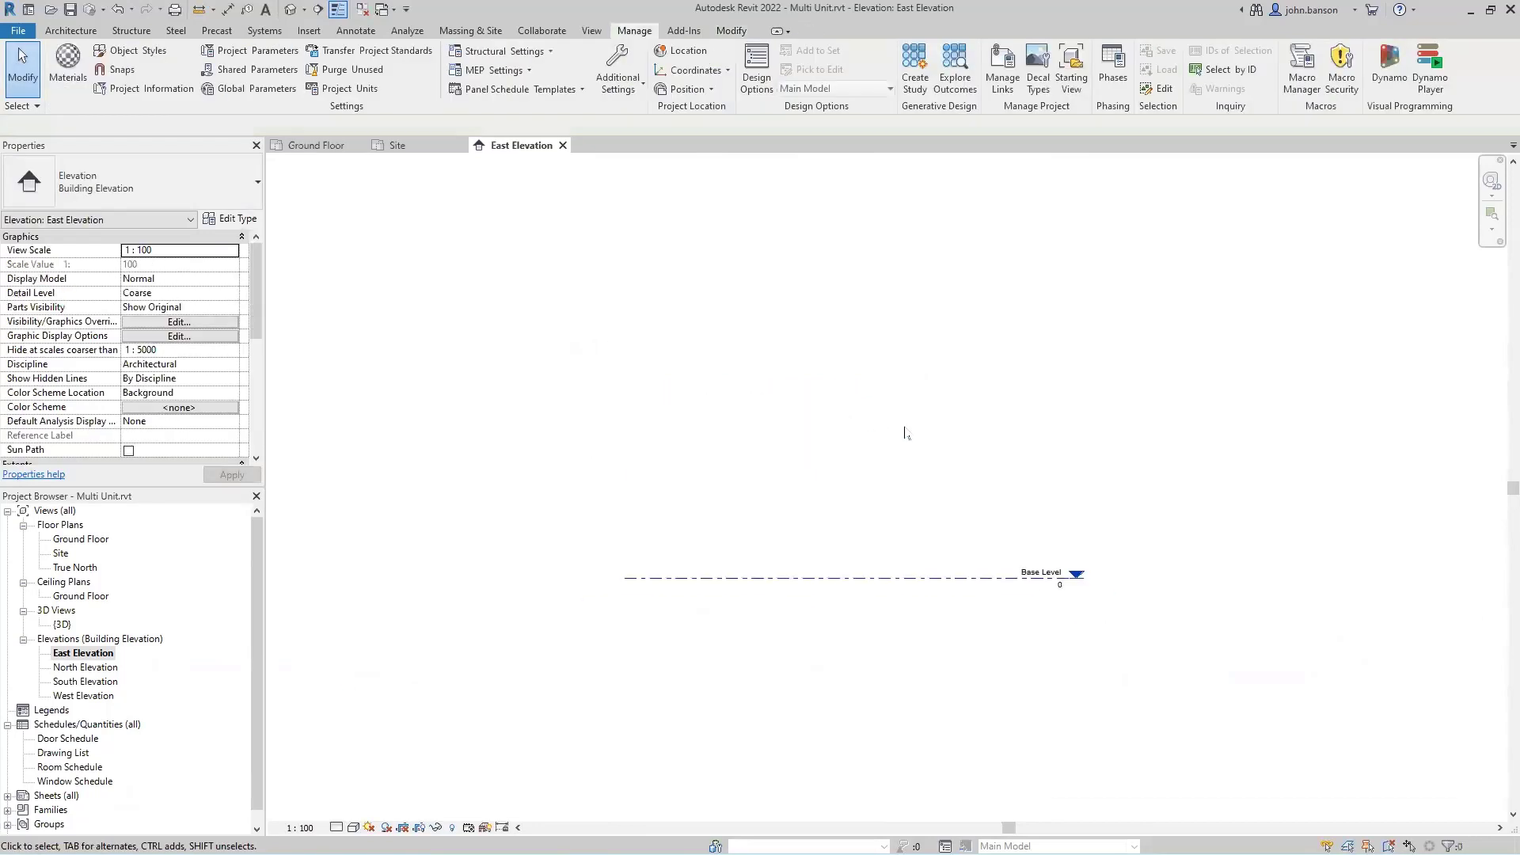
pyautogui.scroll(-2, 888, 402)
pyautogui.moveTo(875, 345); pyautogui.dragTo(865, 586, button='middle')
pyautogui.scroll(-1, 859, 529)
pyautogui.click(394, 146)
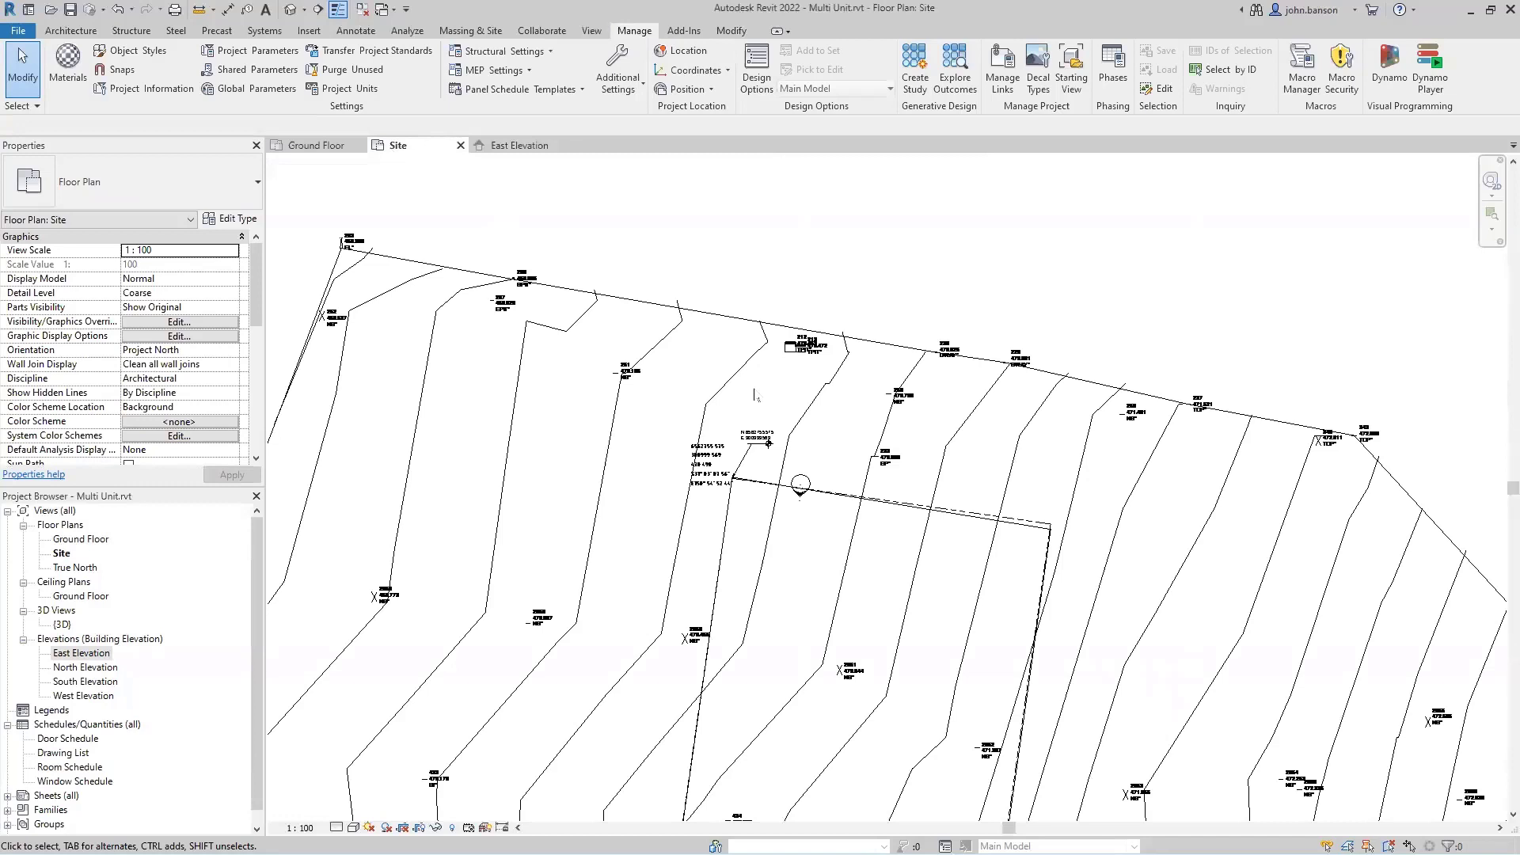
pyautogui.scroll(-2, 793, 411)
pyautogui.moveTo(877, 440); pyautogui.dragTo(756, 342, button='middle')
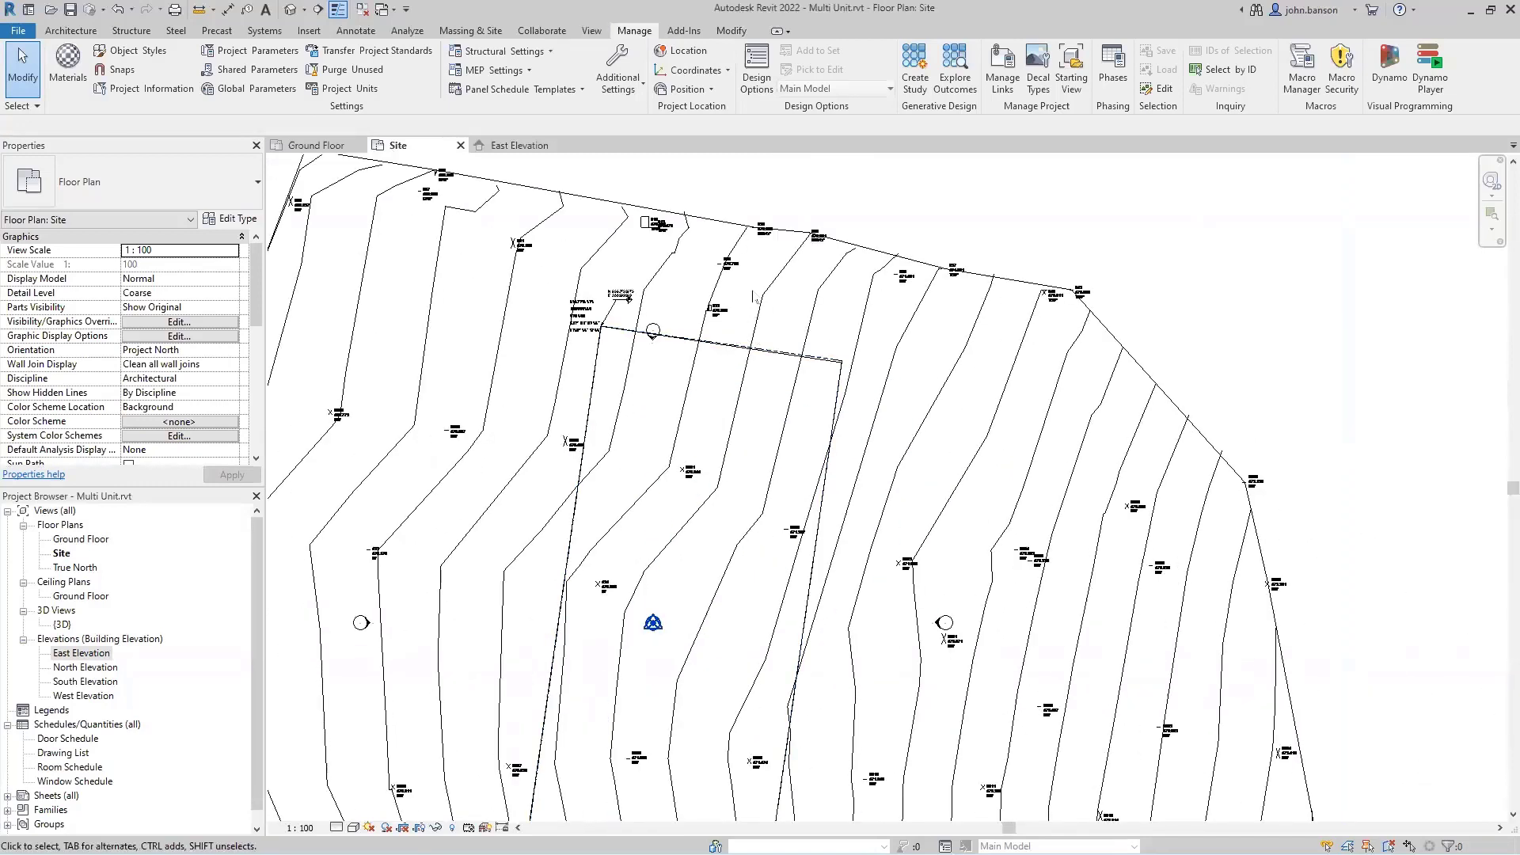
pyautogui.scroll(-1, 890, 206)
pyautogui.moveTo(886, 194); pyautogui.dragTo(877, 250, button='middle')
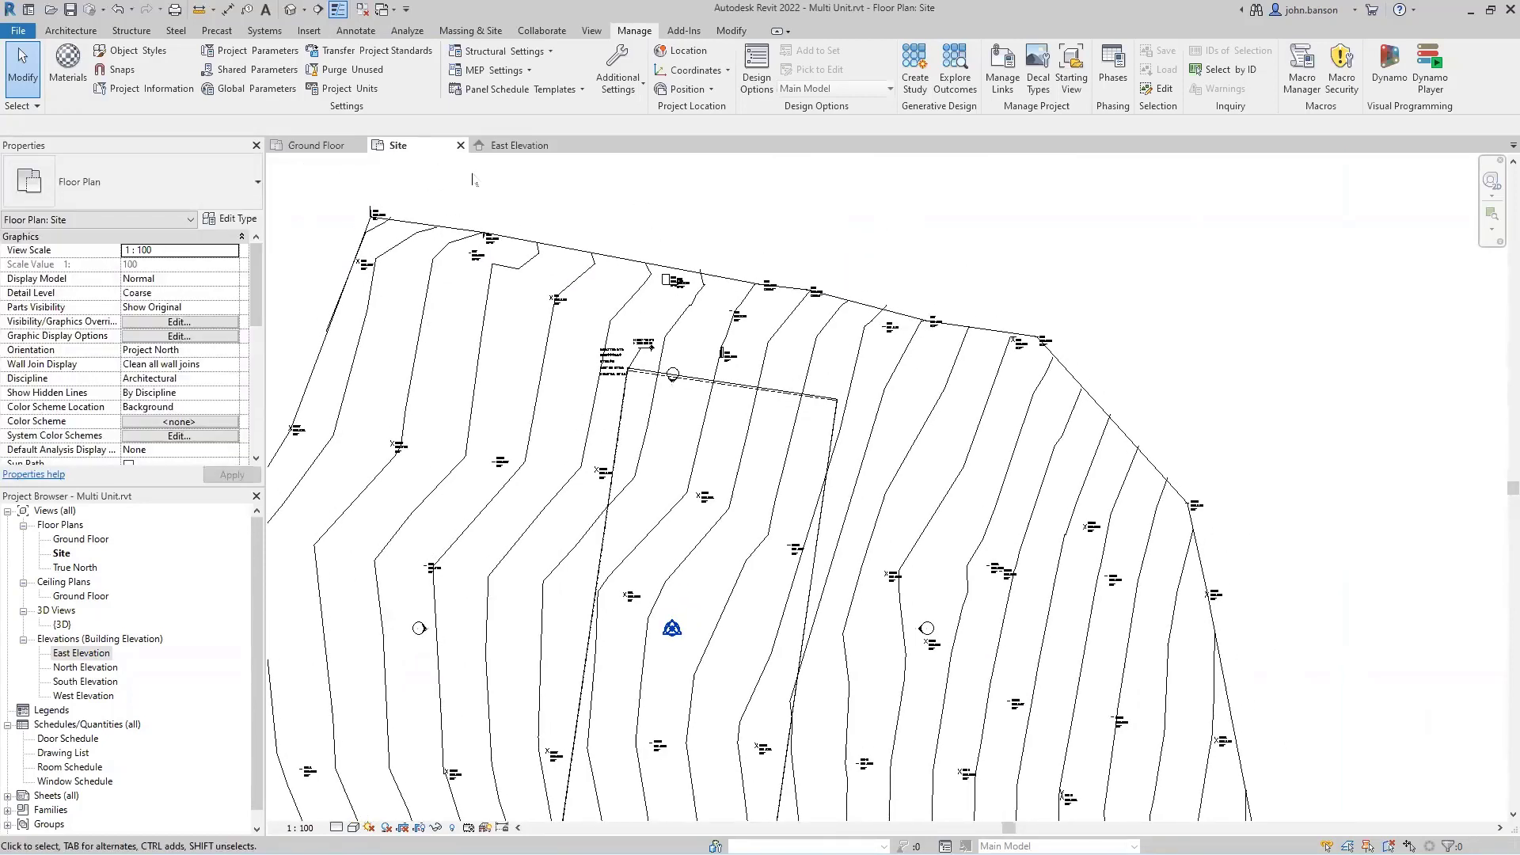
pyautogui.click(470, 30)
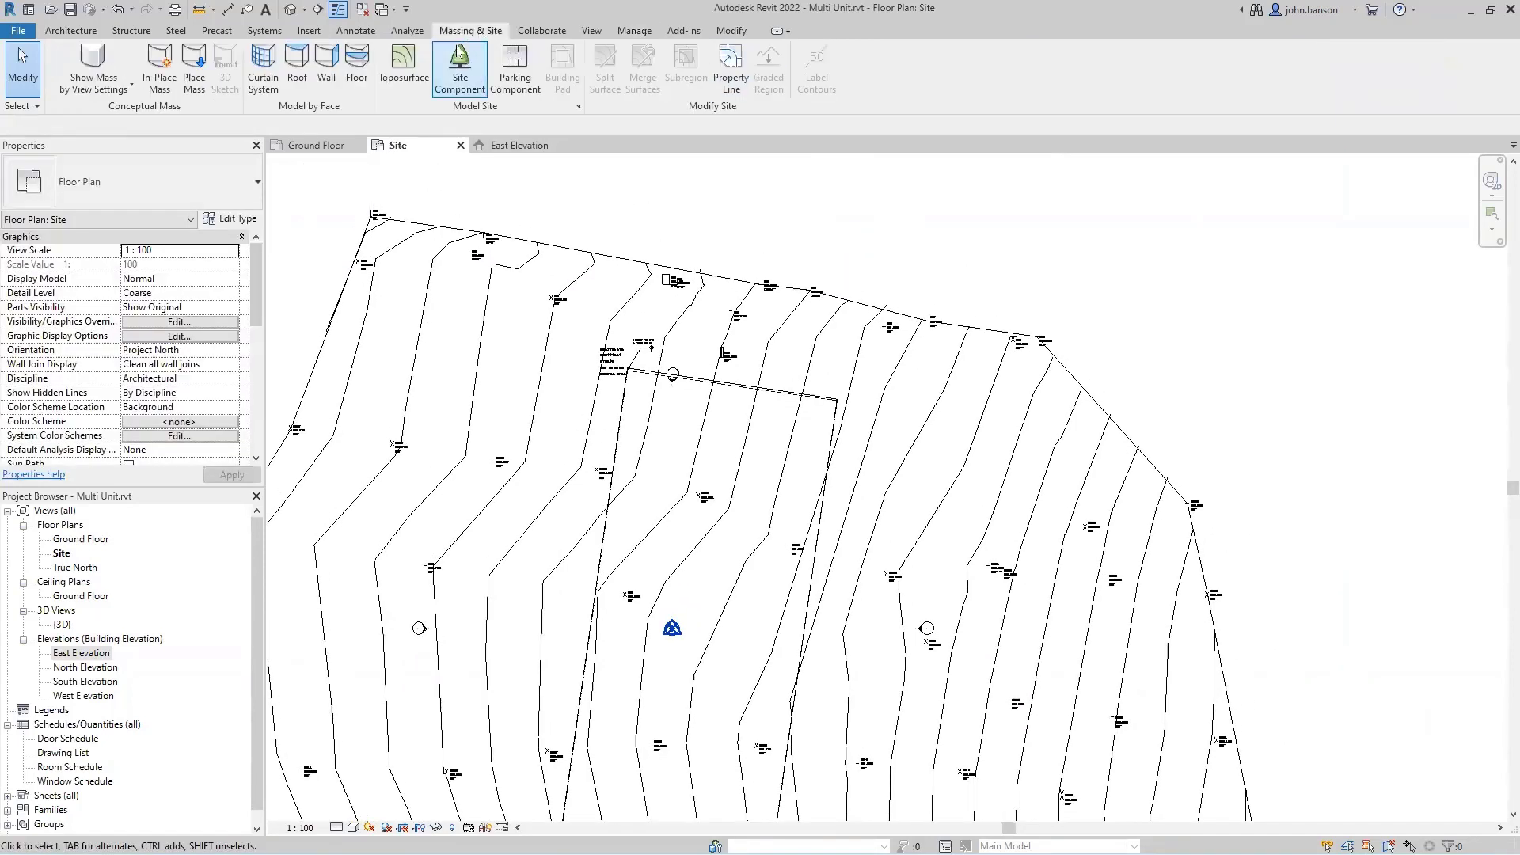
pyautogui.click(411, 73)
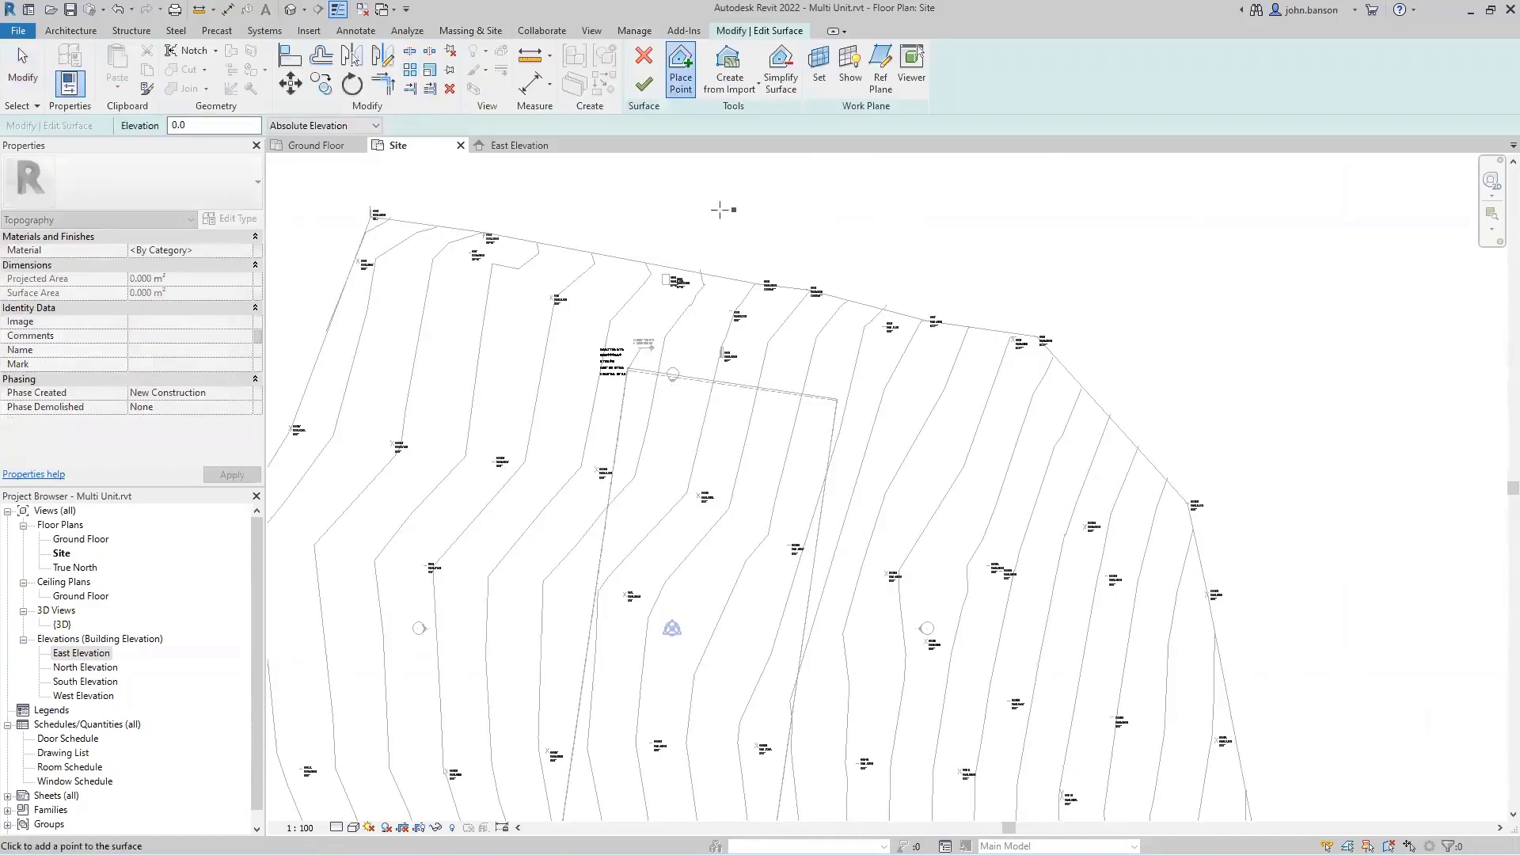
pyautogui.click(745, 88)
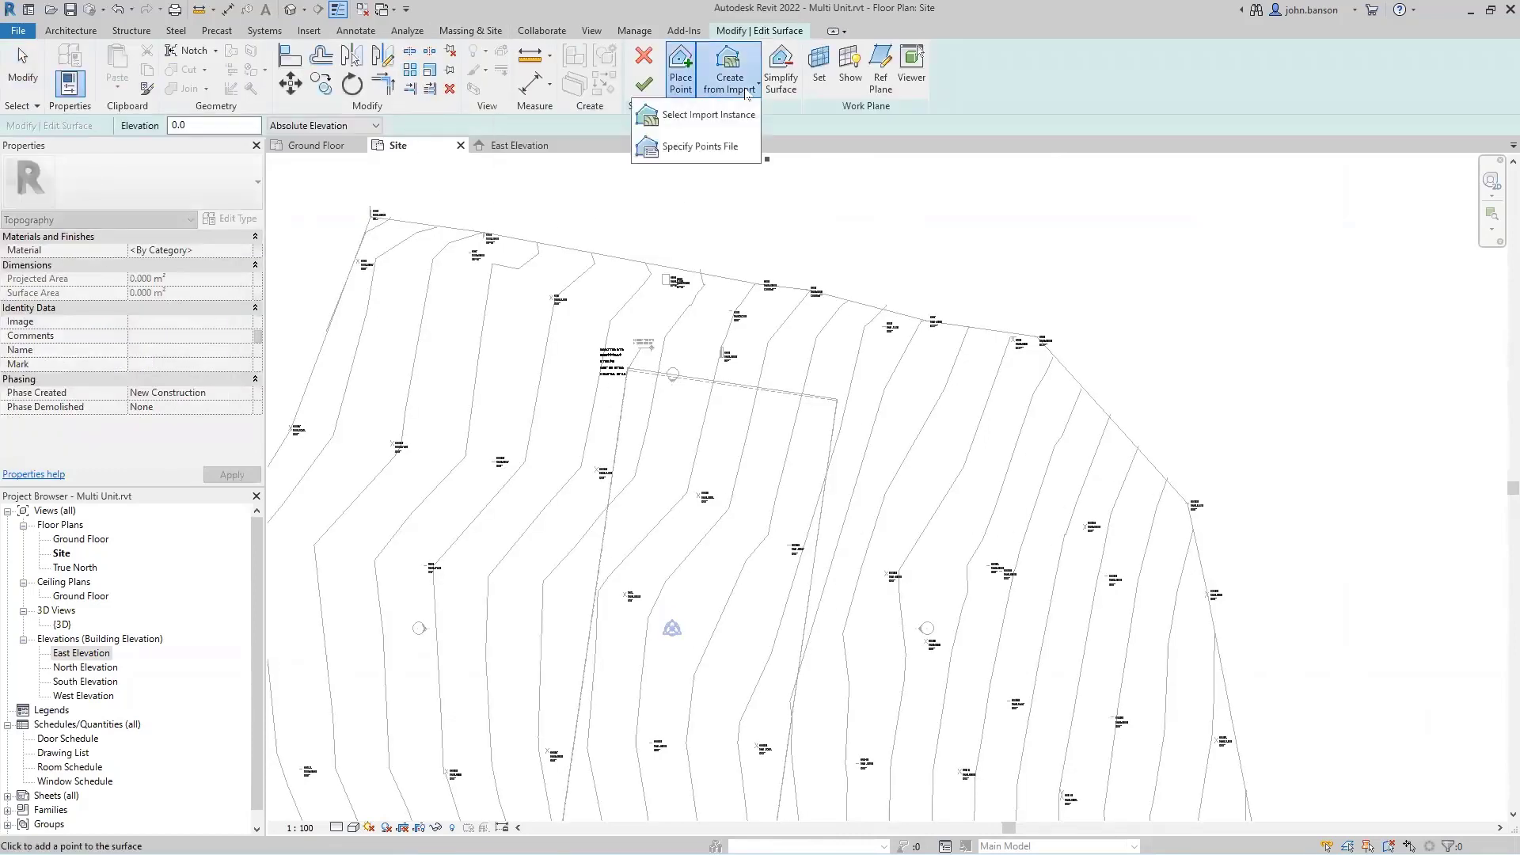
pyautogui.click(724, 120)
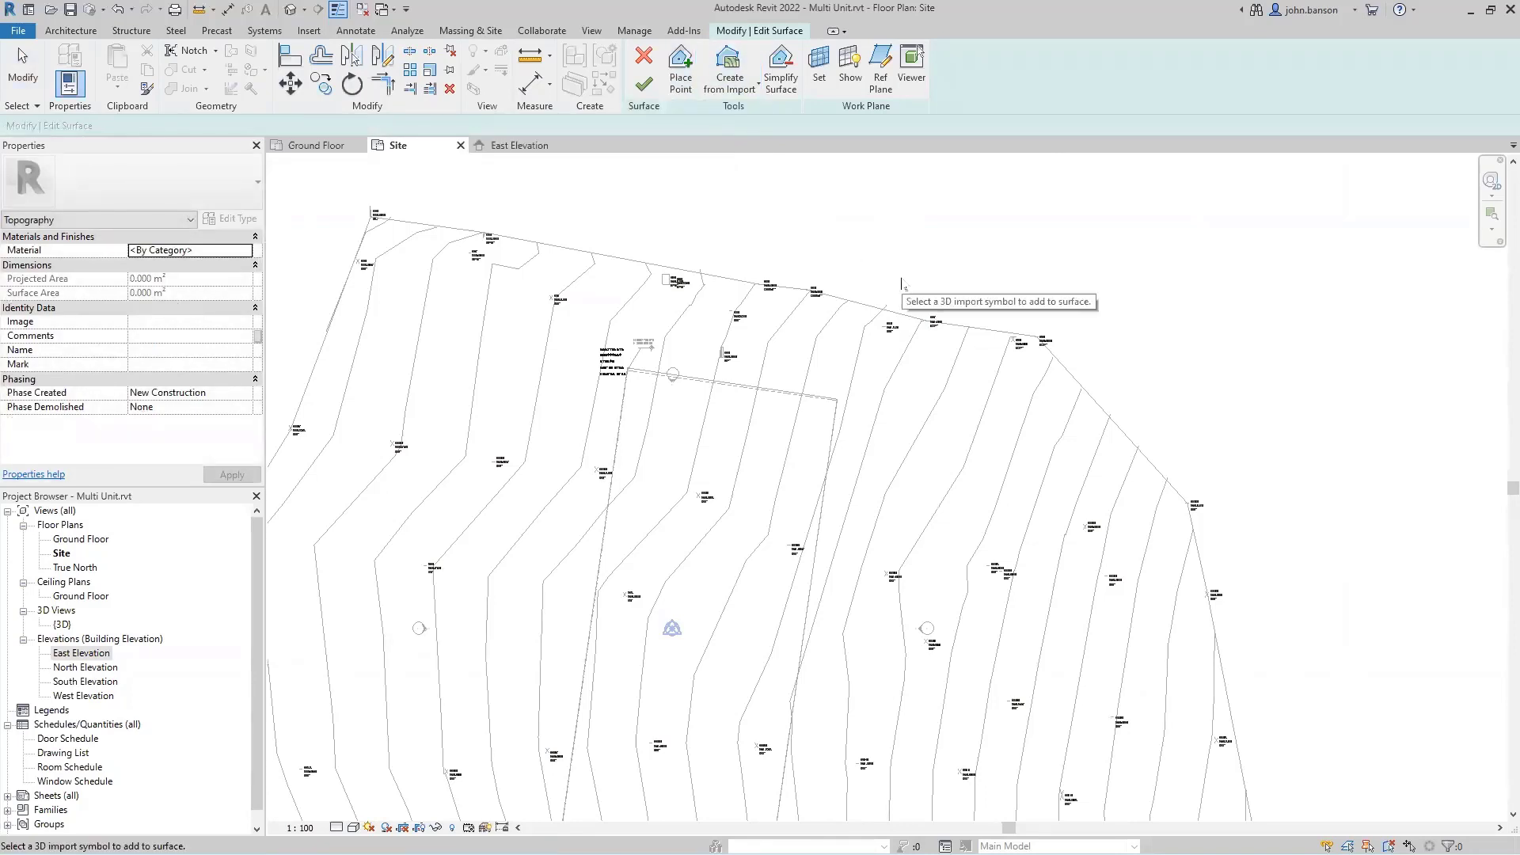
pyautogui.click(939, 328)
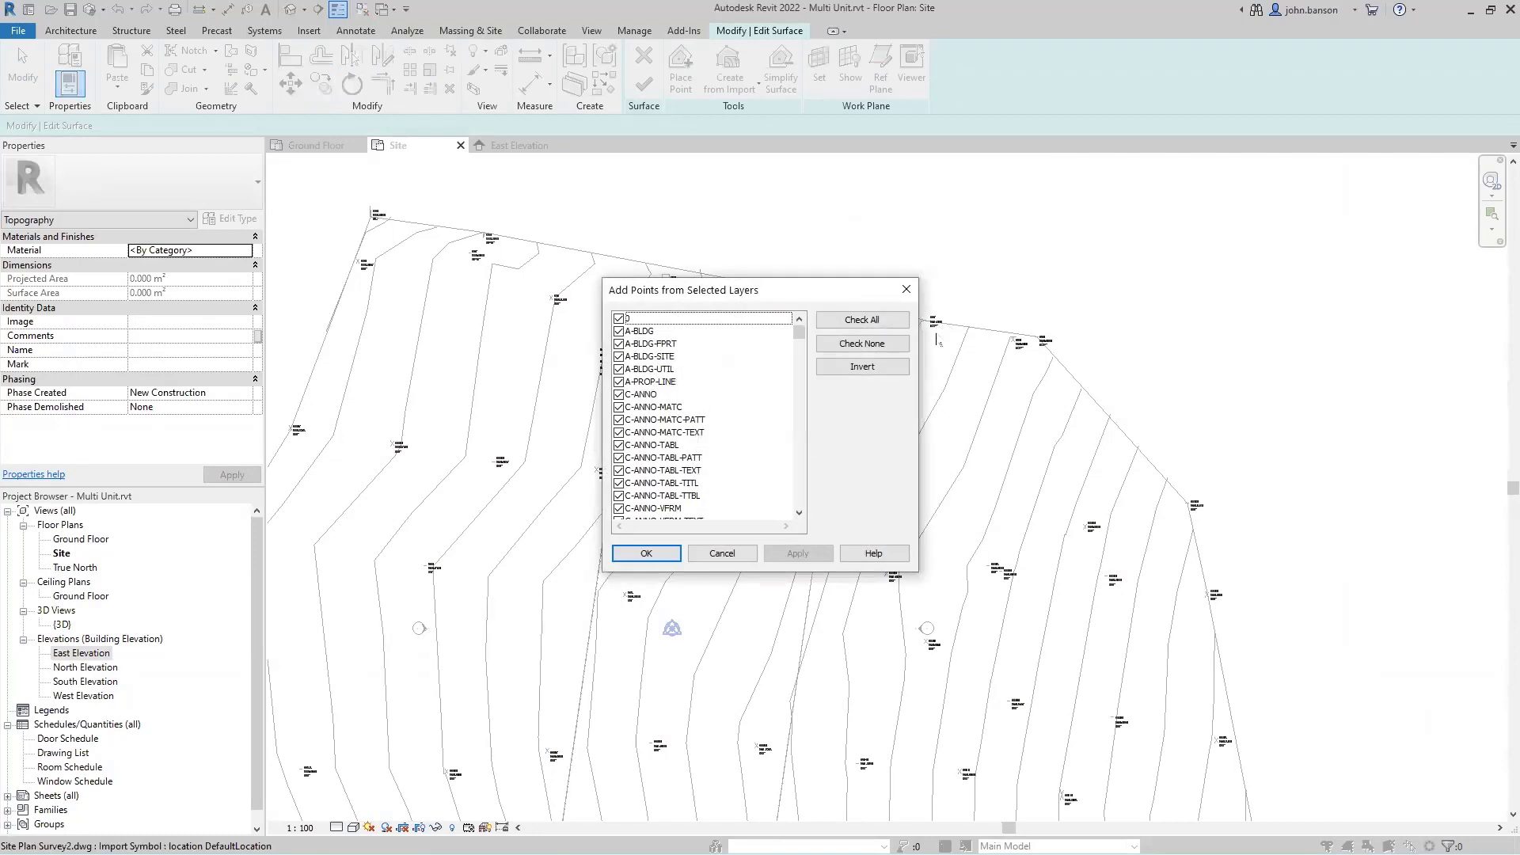
# Take the surface points only from the Site Cogo Points layer and finish the toposurface.
pyautogui.click(868, 345)
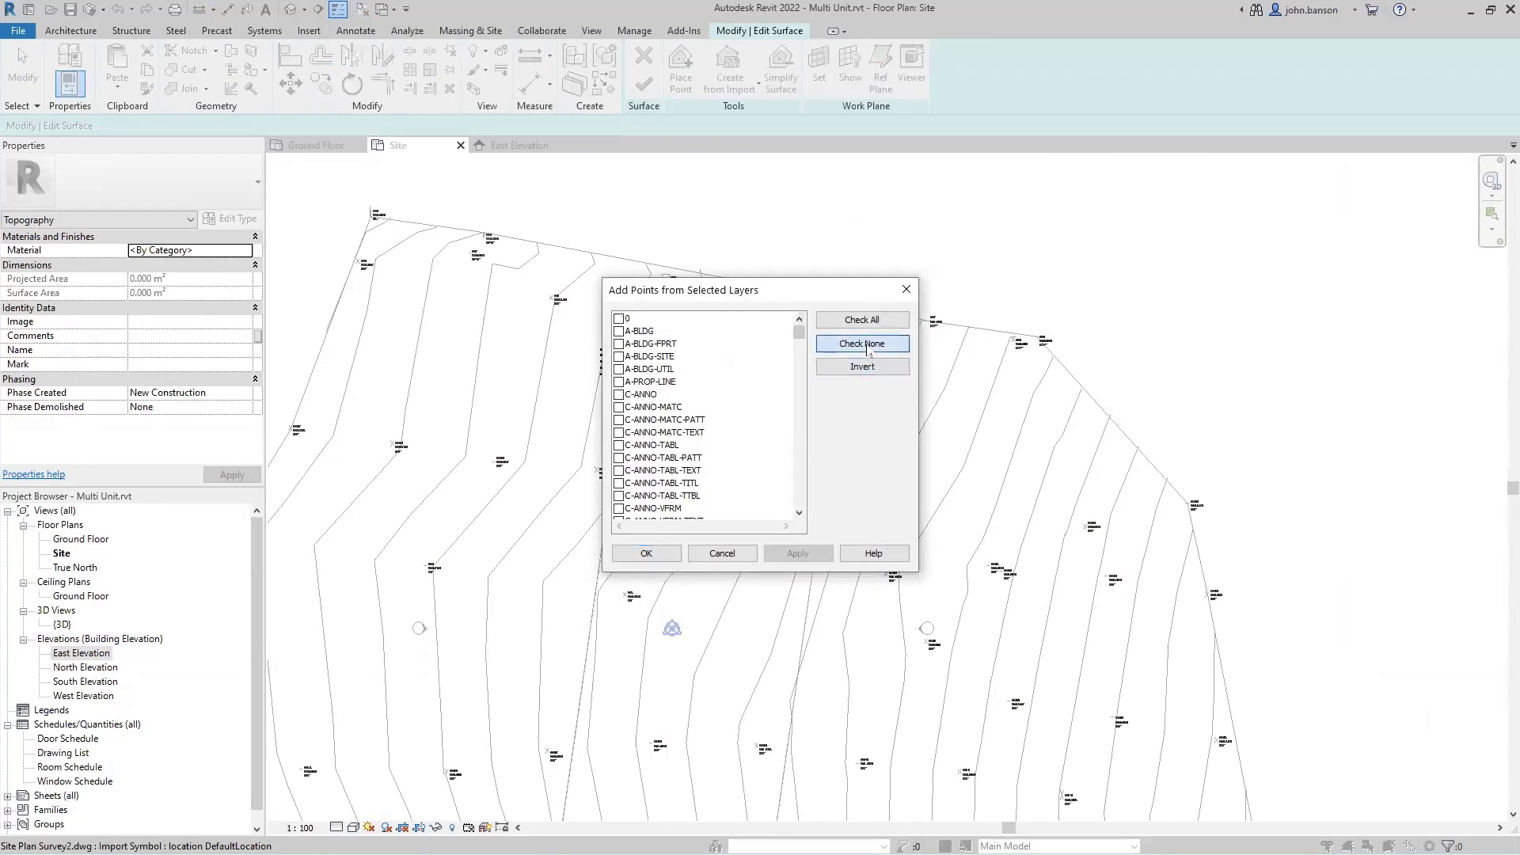
pyautogui.moveTo(800, 333); pyautogui.dragTo(803, 478)
pyautogui.click(619, 395)
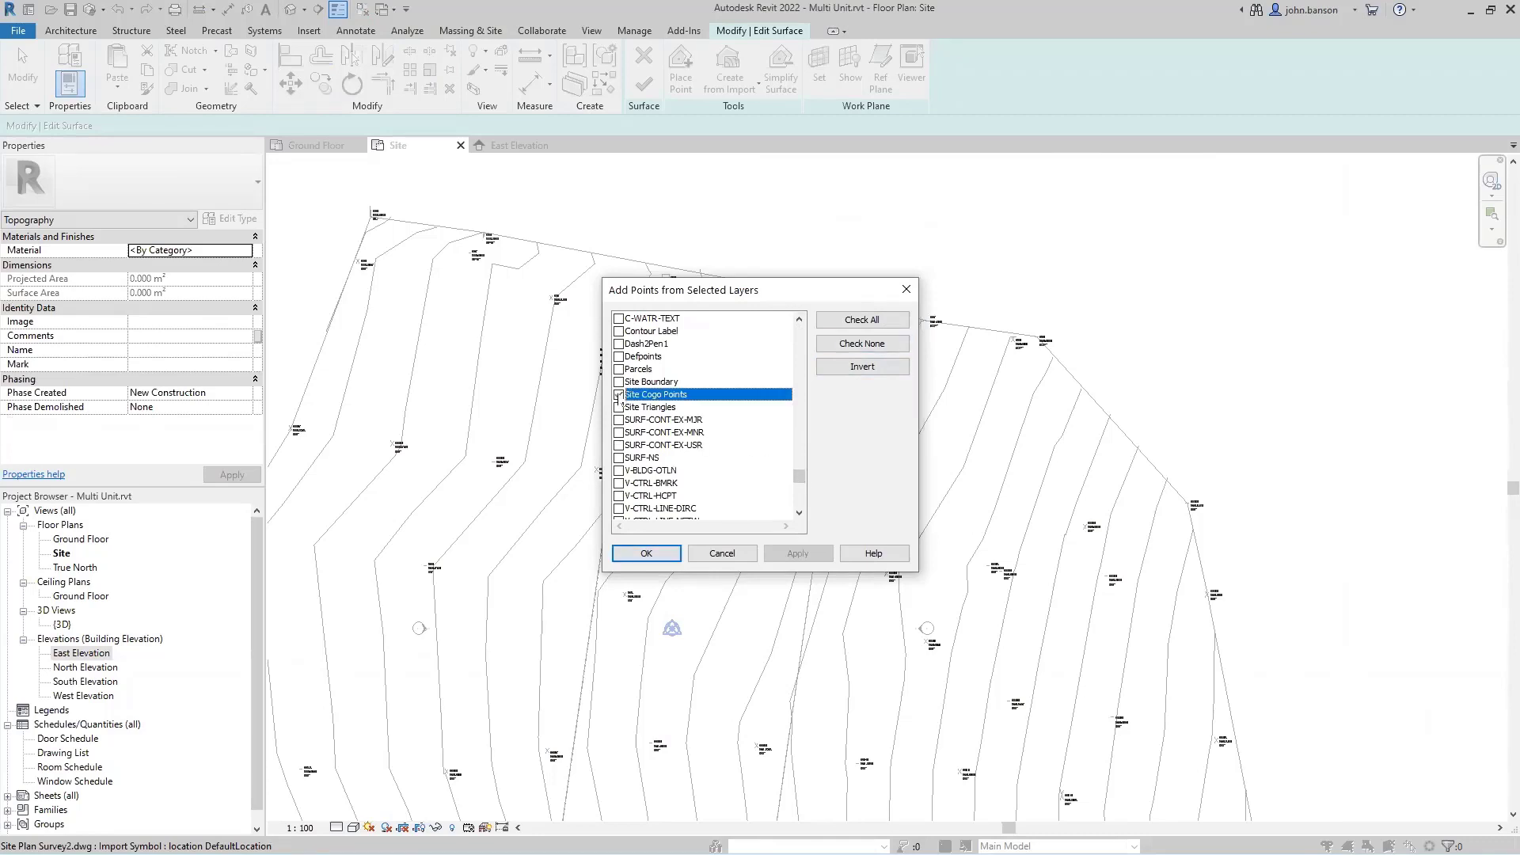
pyautogui.click(646, 554)
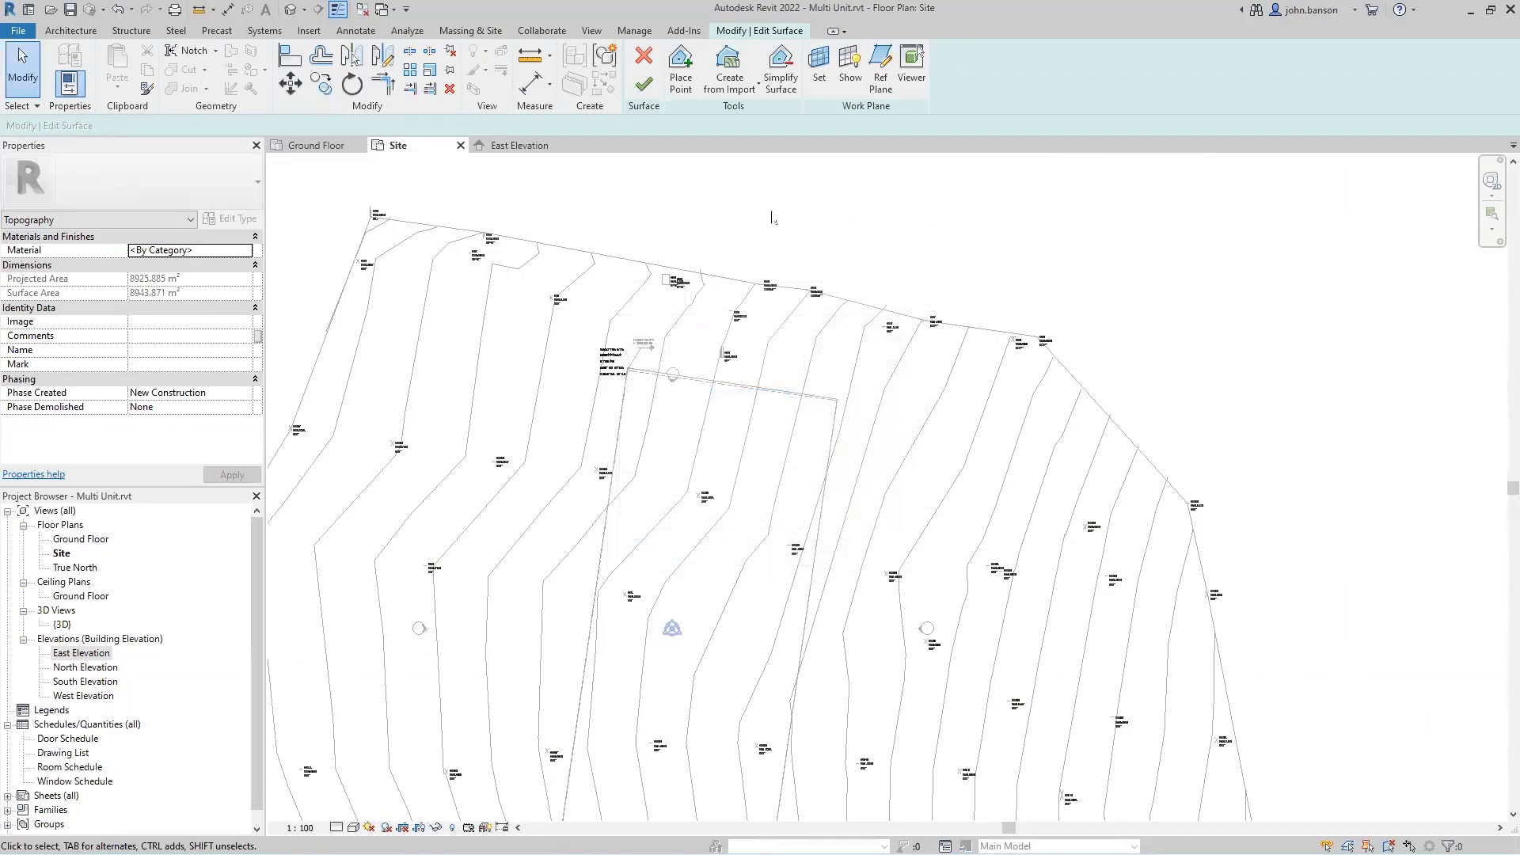
pyautogui.click(645, 87)
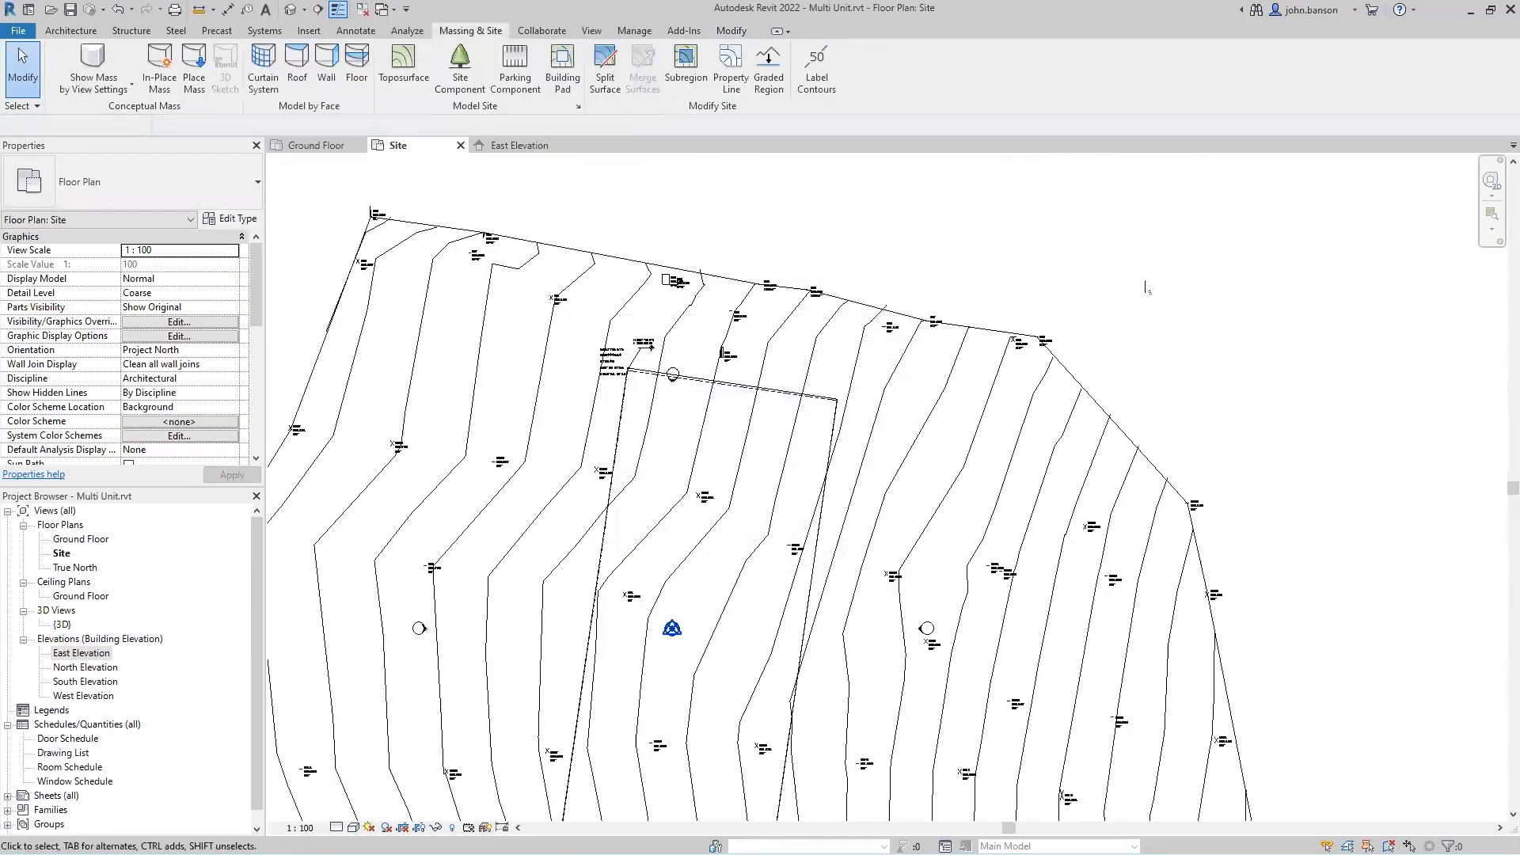
# Open the default 3D view and inspect the toposurface.
pyautogui.scroll(-3, 1146, 287)
pyautogui.moveTo(1140, 281); pyautogui.dragTo(1042, 299, button='middle')
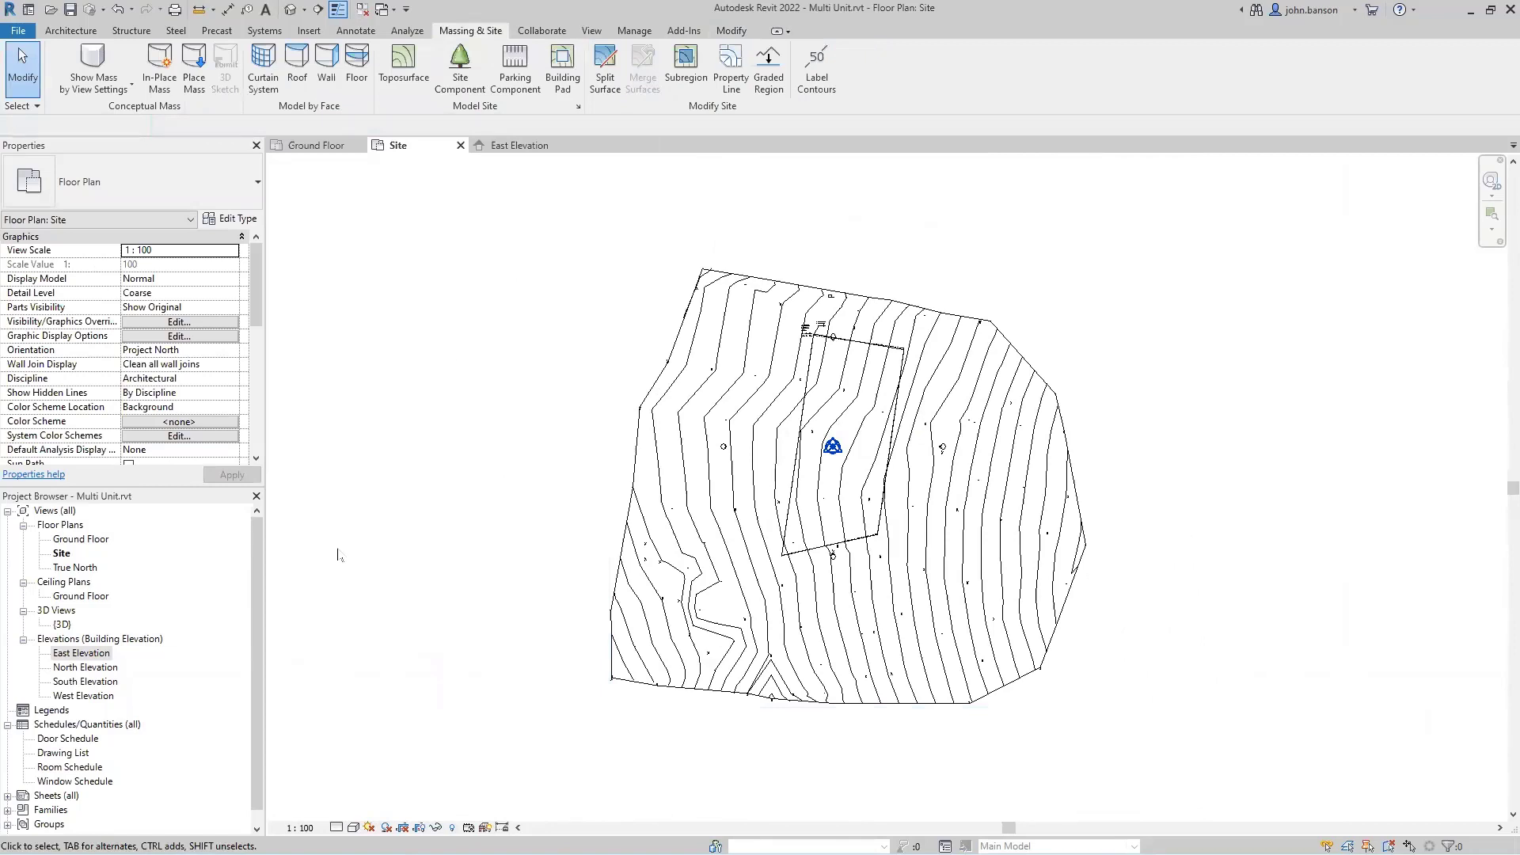
pyautogui.press('3')
pyautogui.press('d')
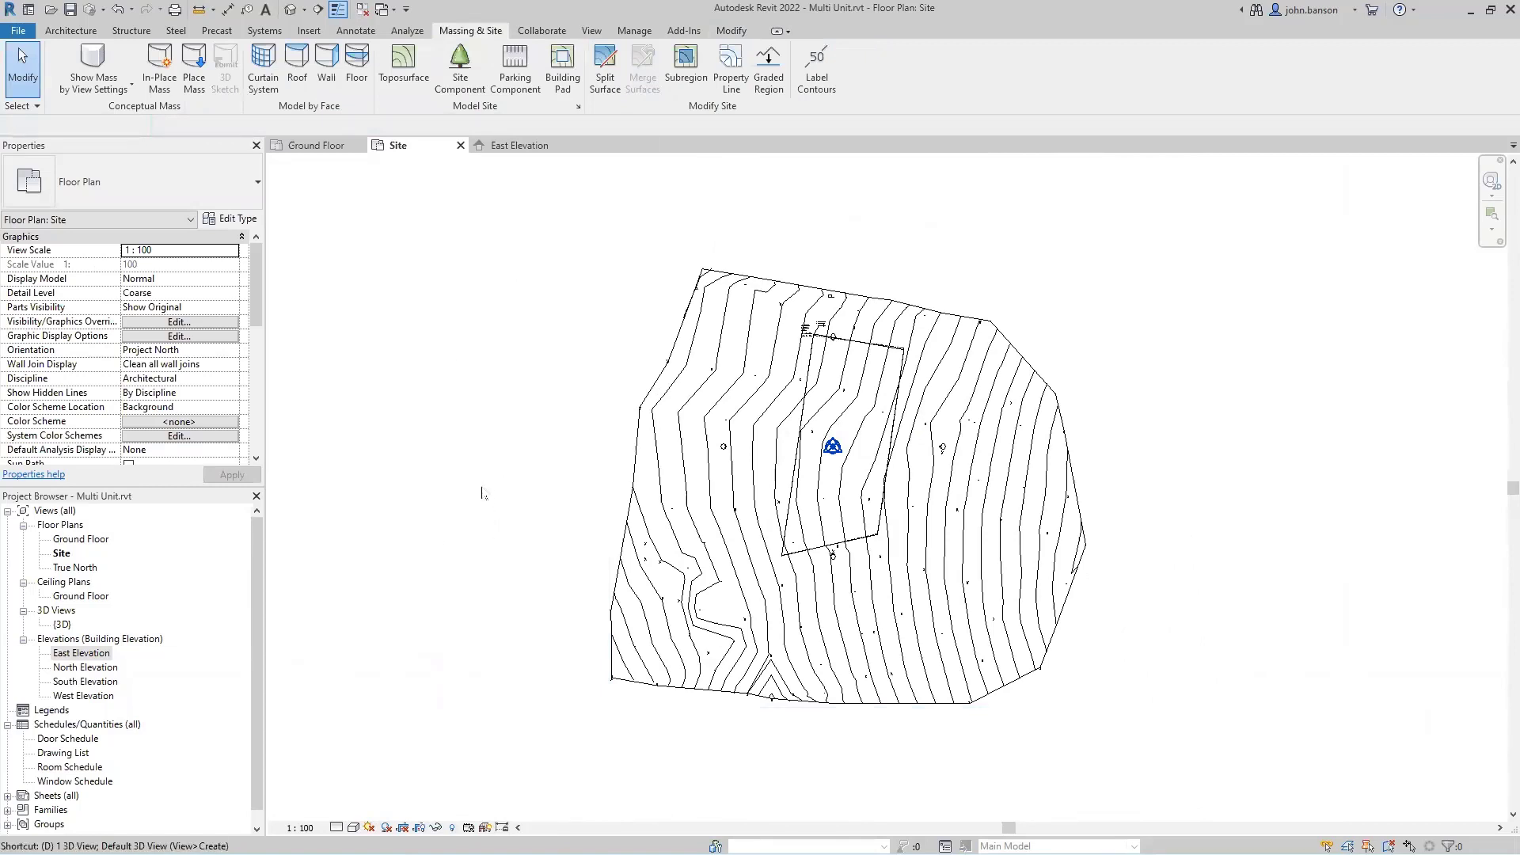
pyautogui.scroll(5, 887, 404)
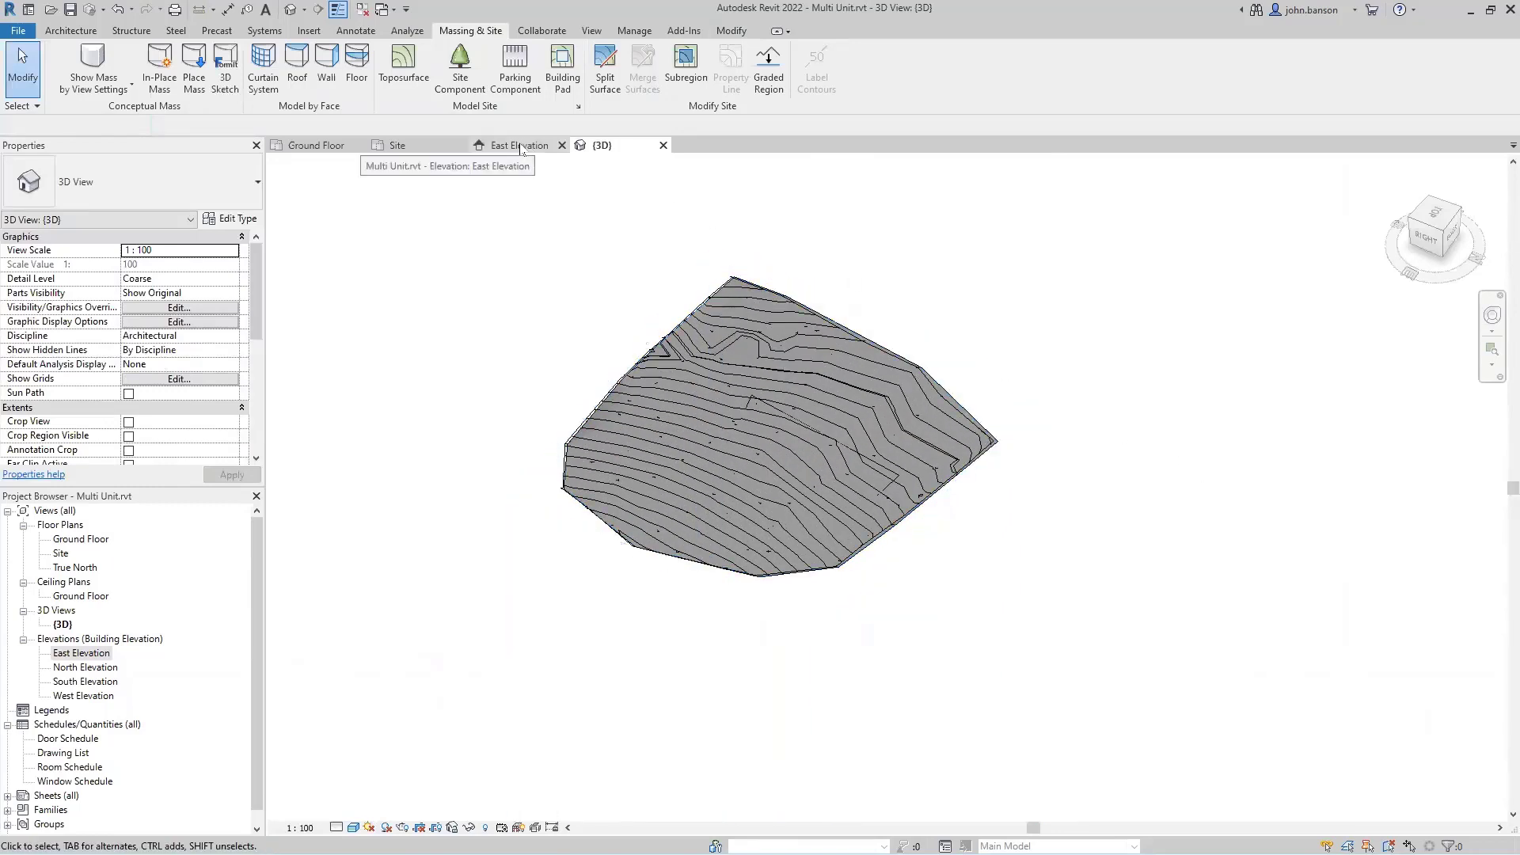
# Set the Site plan's view range to 1000000 top and cut plane offsets, with bottom and view depth Unlimited.
pyautogui.click(418, 150)
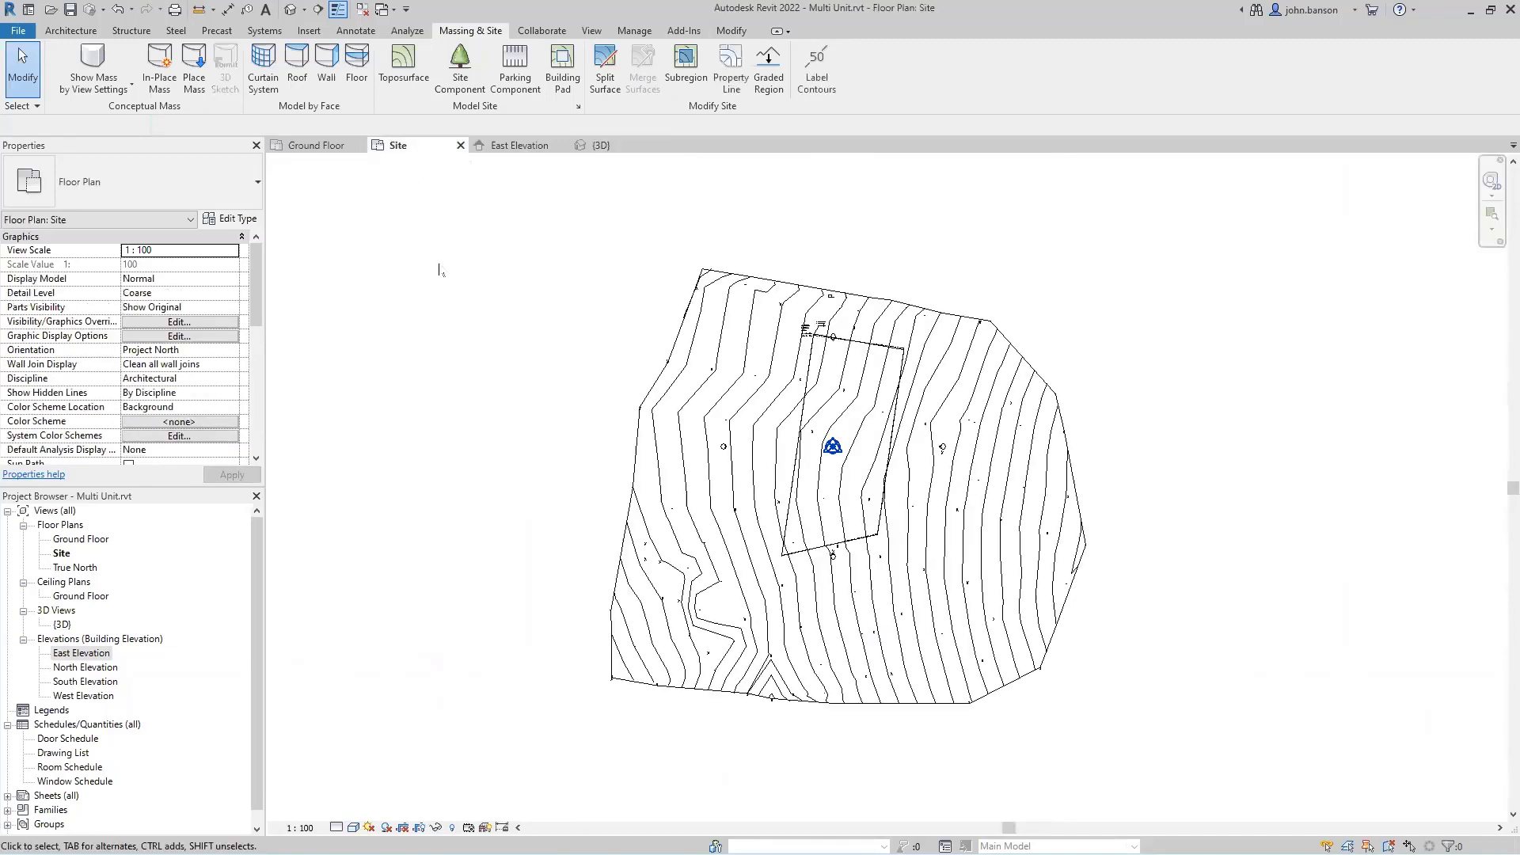
pyautogui.click(259, 441)
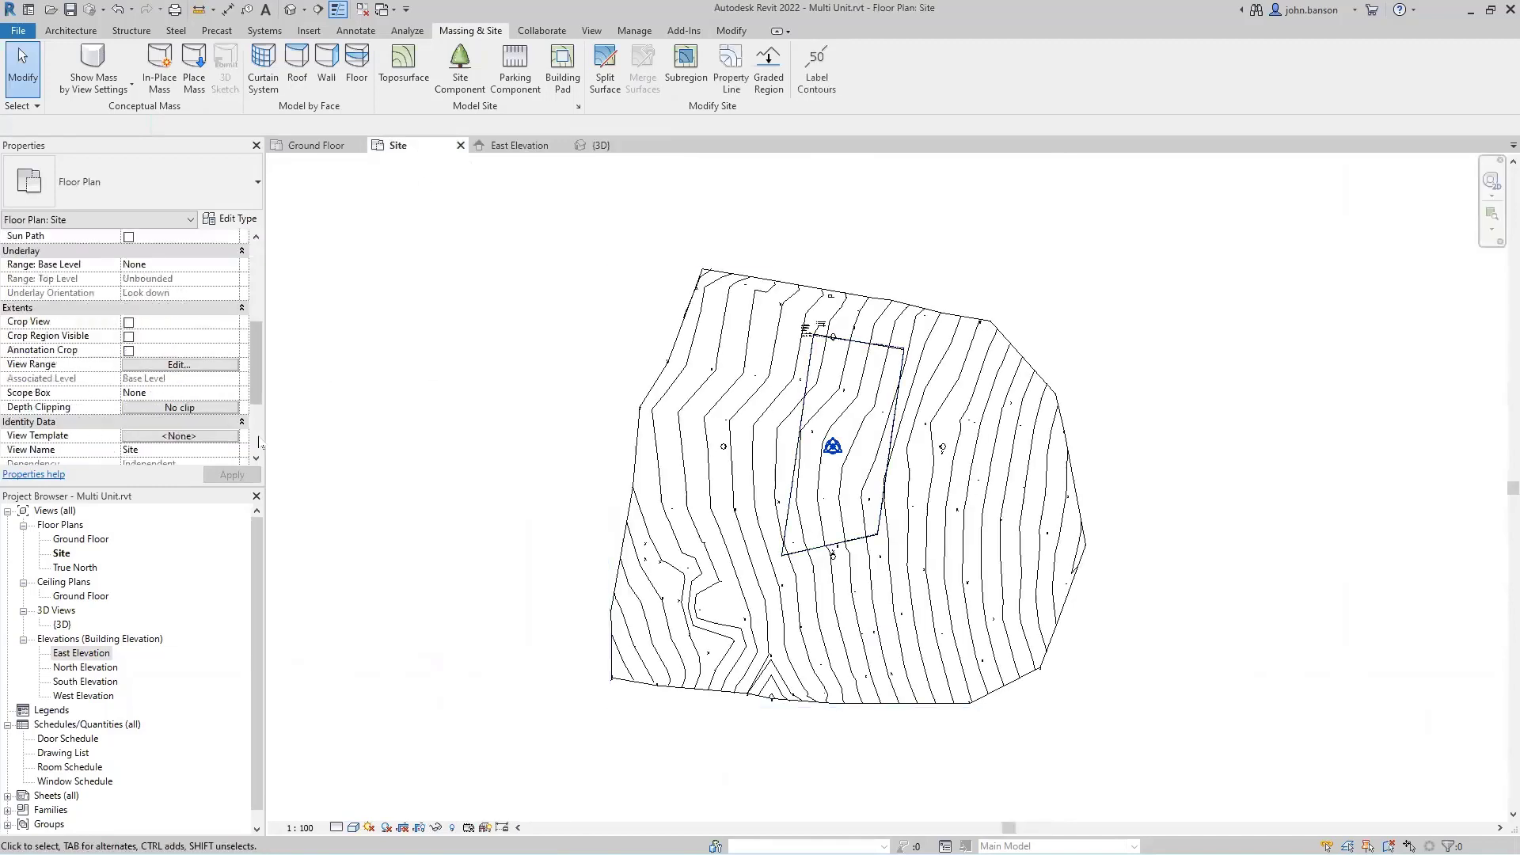
pyautogui.click(174, 365)
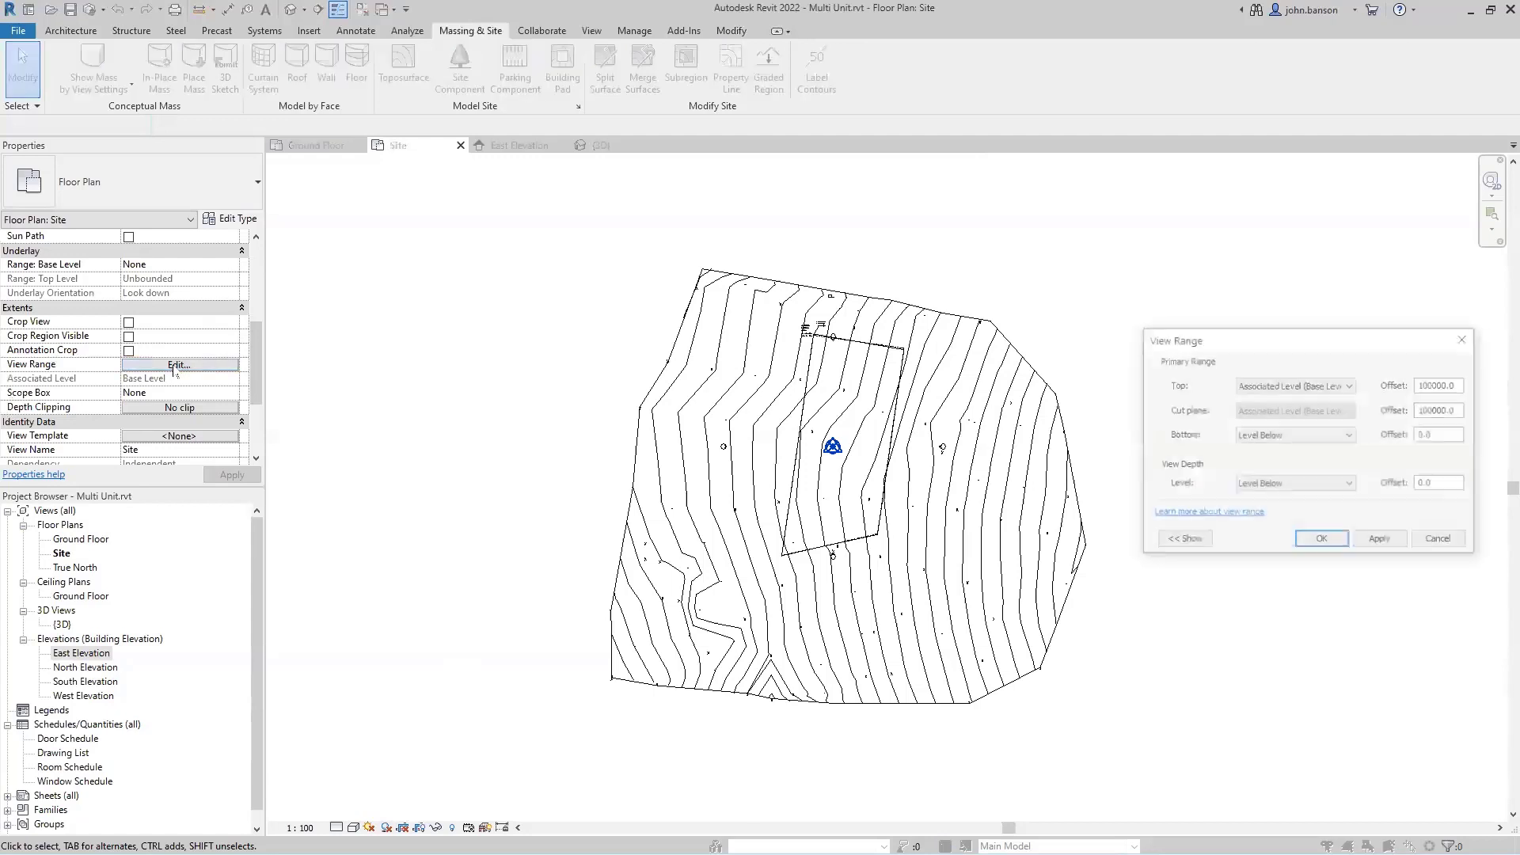
pyautogui.click(1431, 388)
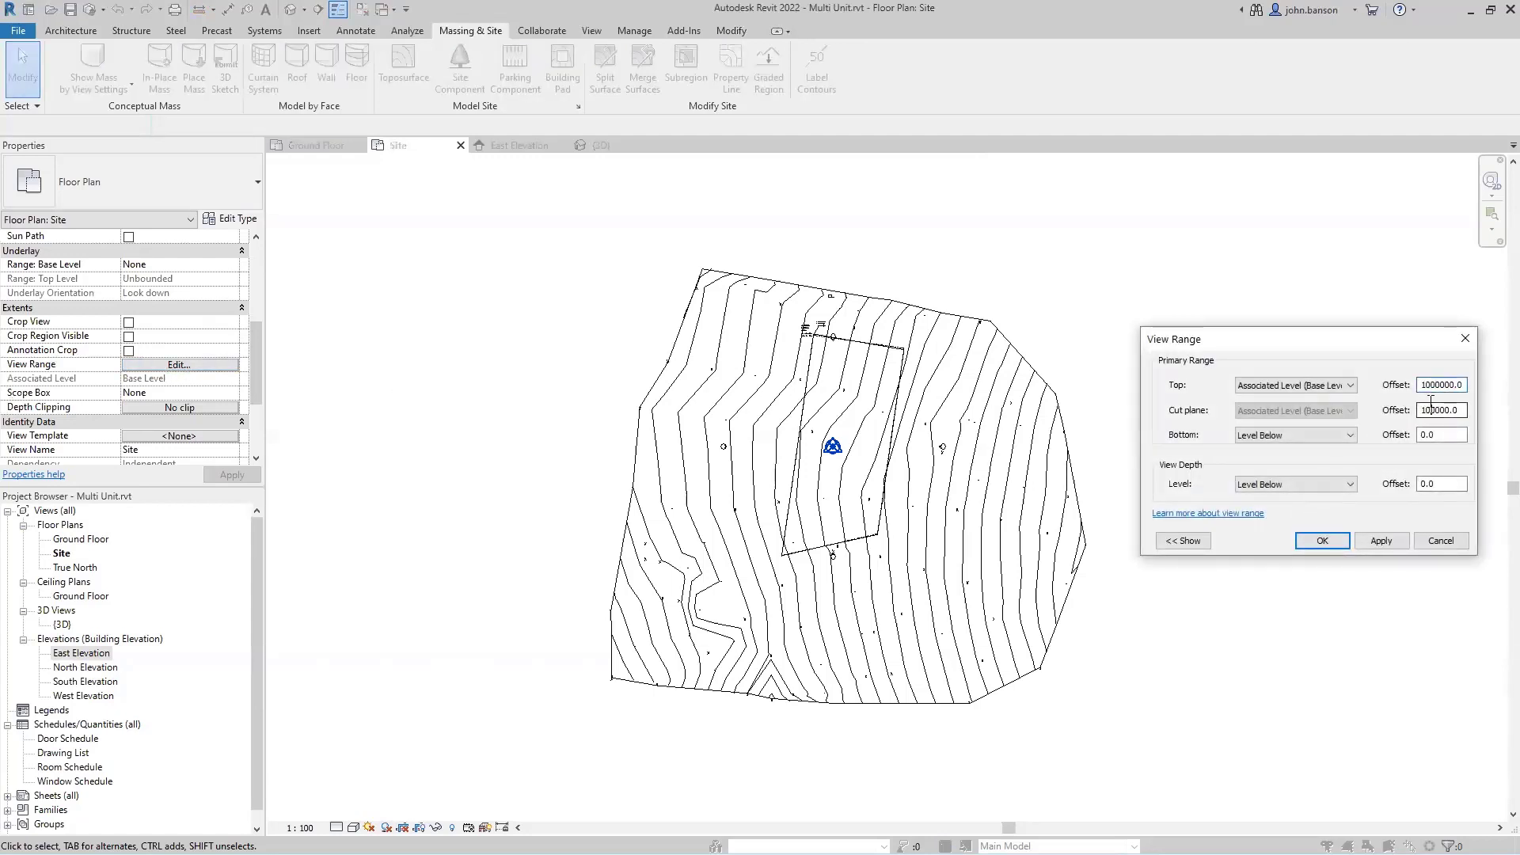
pyautogui.click(1293, 436)
pyautogui.click(1283, 471)
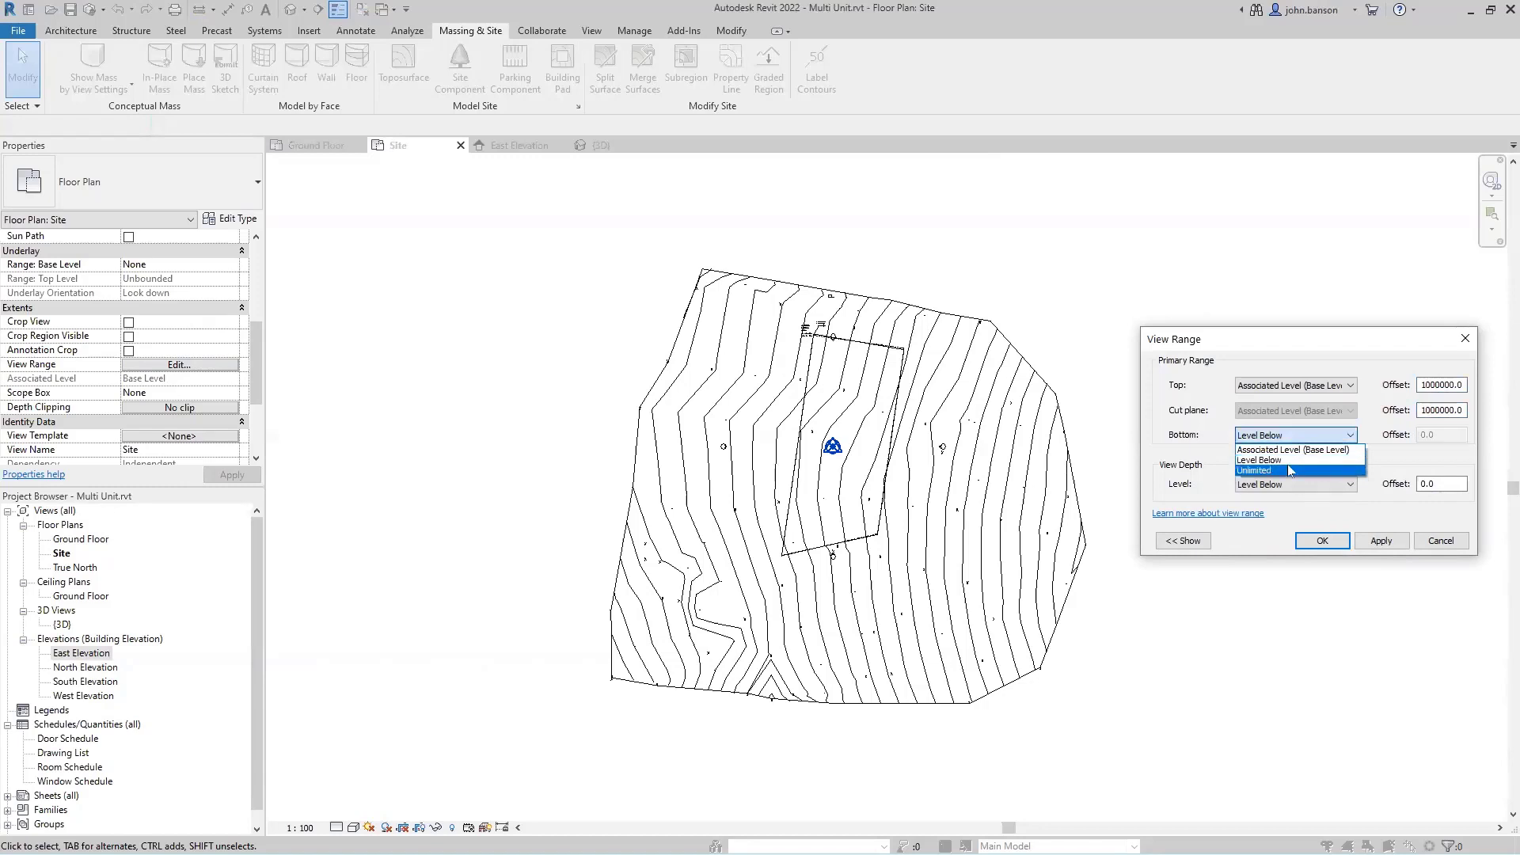
pyautogui.click(1291, 485)
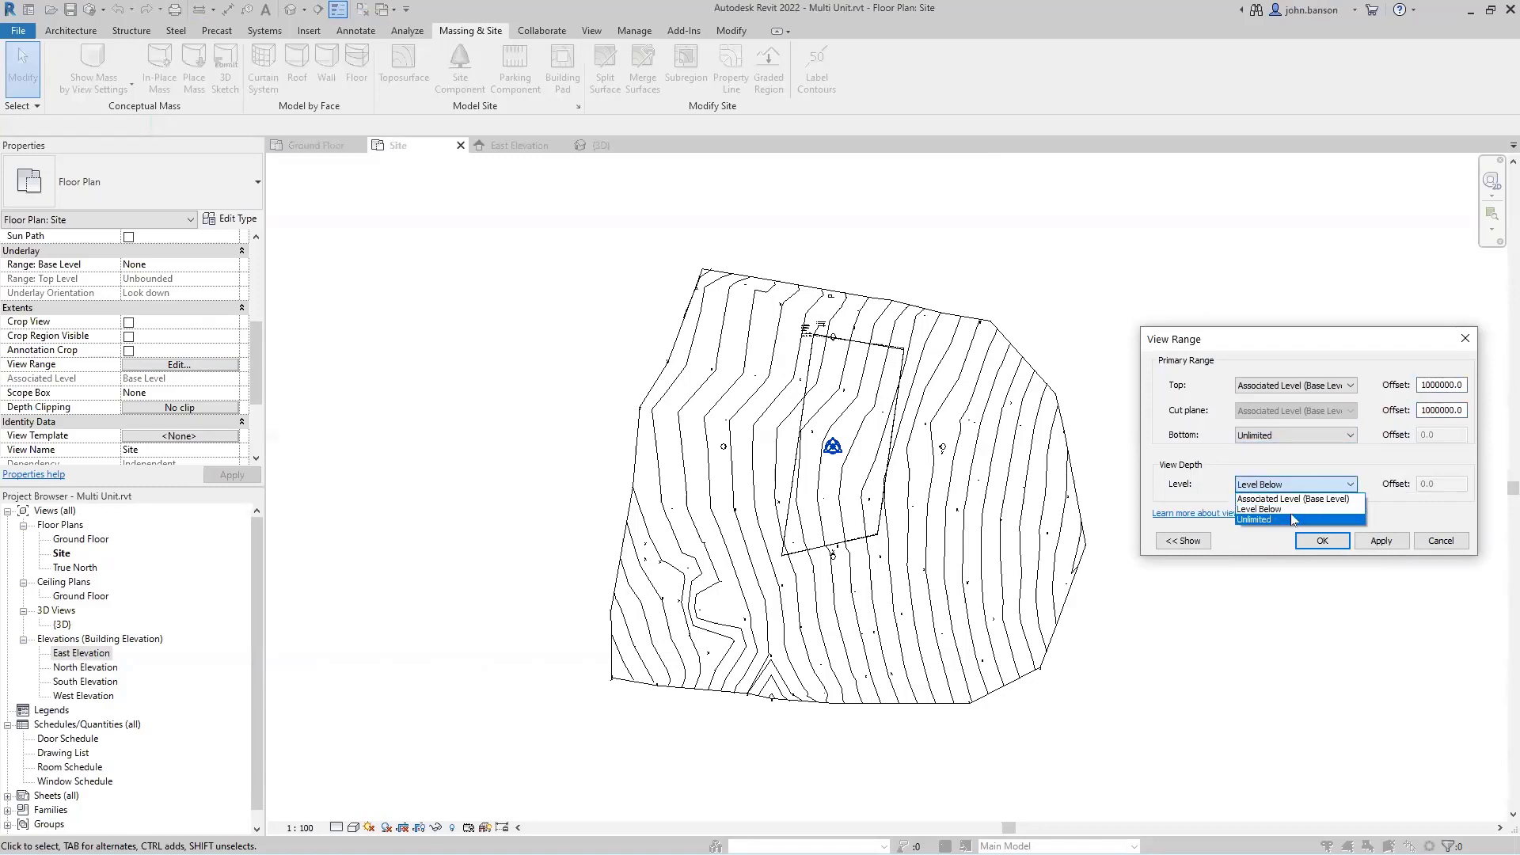
pyautogui.click(1289, 519)
pyautogui.click(1321, 541)
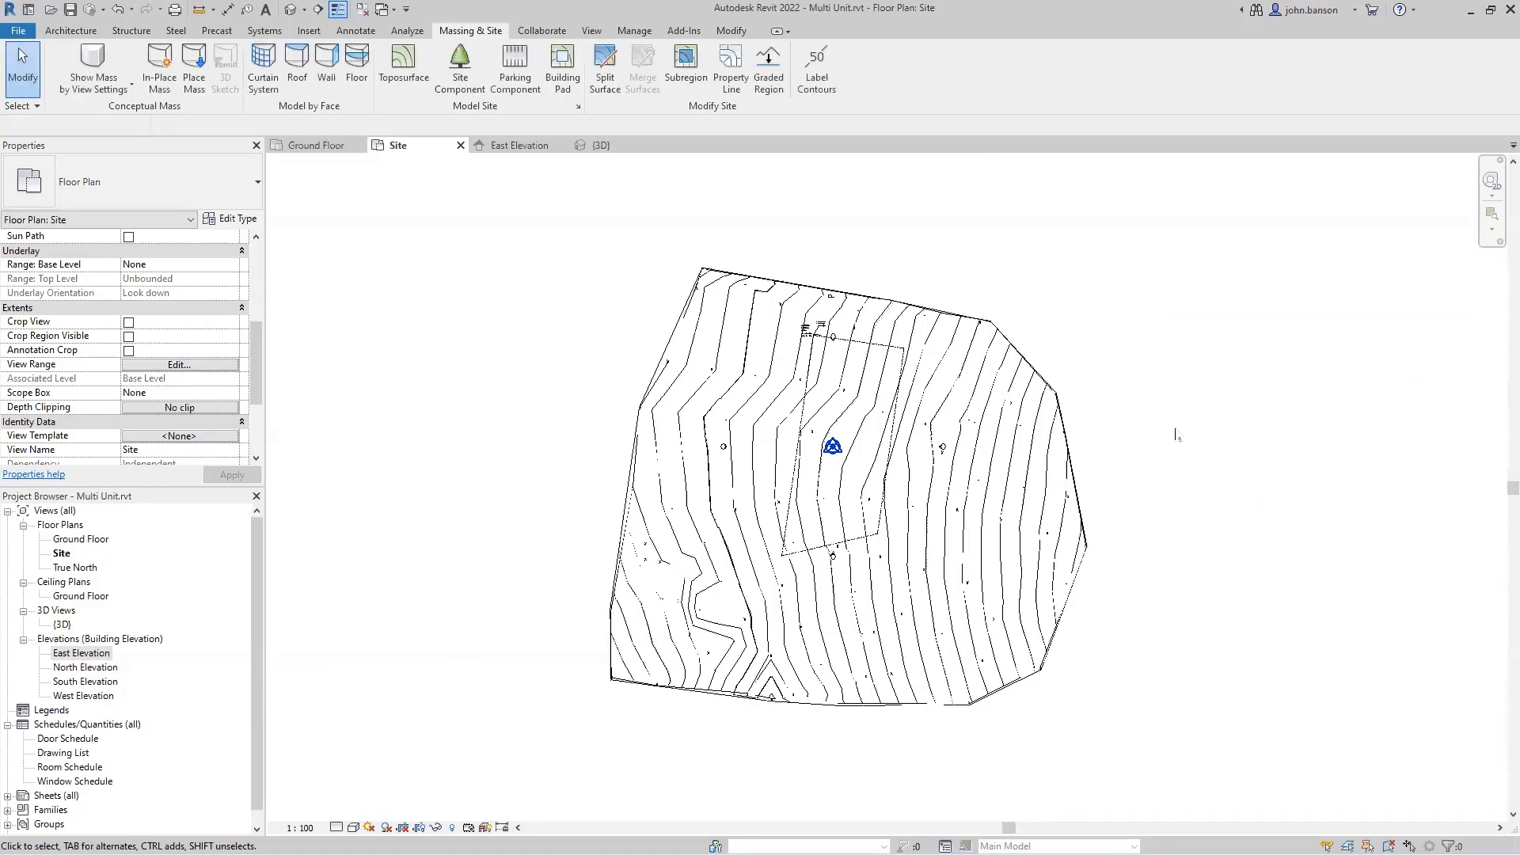
# Hide the linked Site Plan Survey2.dwg element in the Site plan.
pyautogui.scroll(-4, 1170, 427)
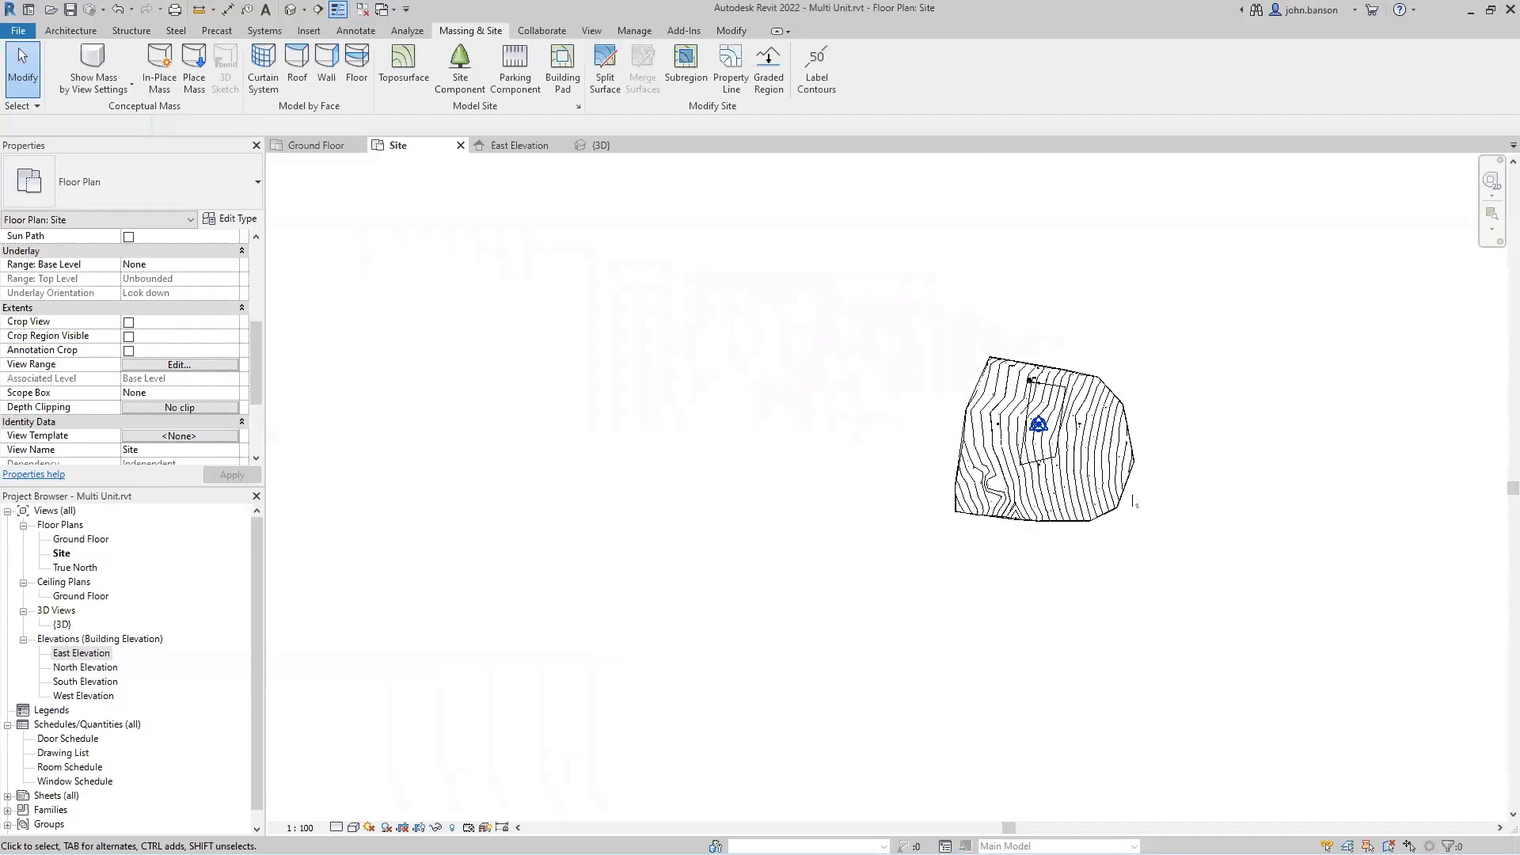
pyautogui.moveTo(1133, 499); pyautogui.dragTo(1027, 529, button='middle')
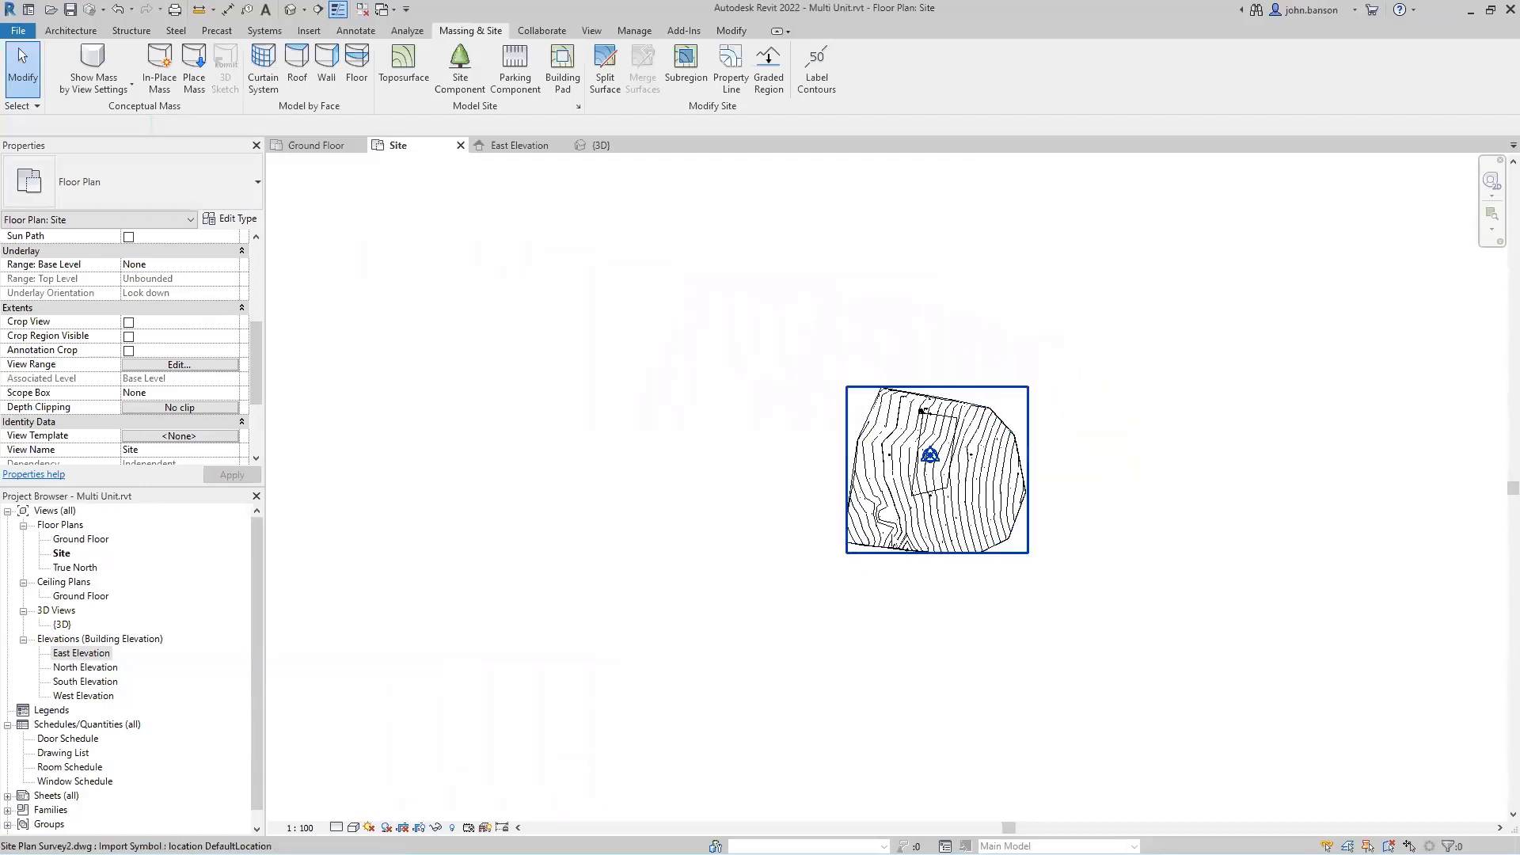
pyautogui.click(313, 147)
pyautogui.click(398, 145)
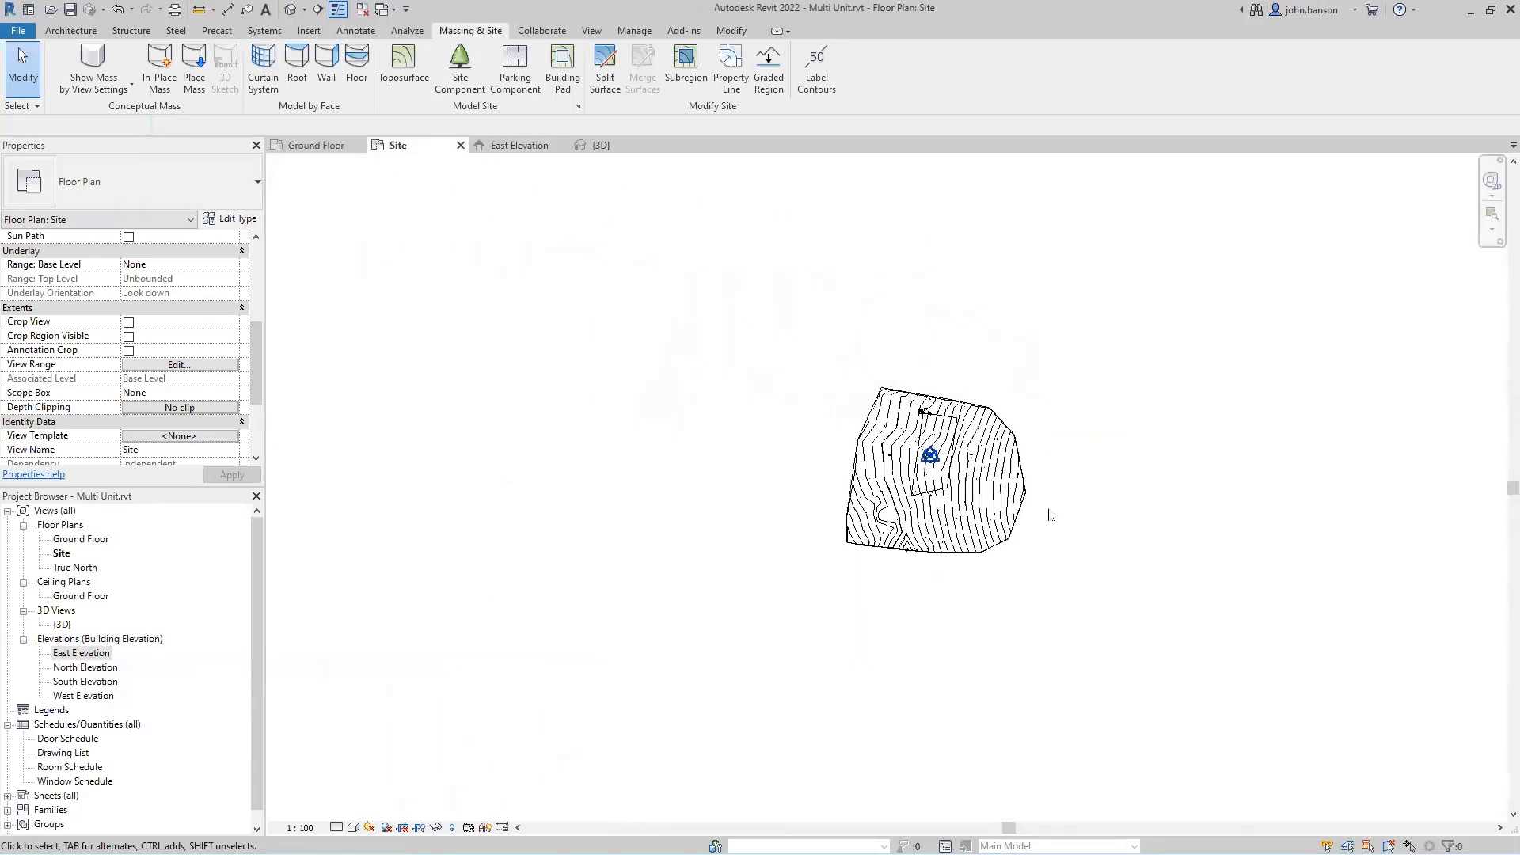
pyautogui.scroll(5, 1049, 515)
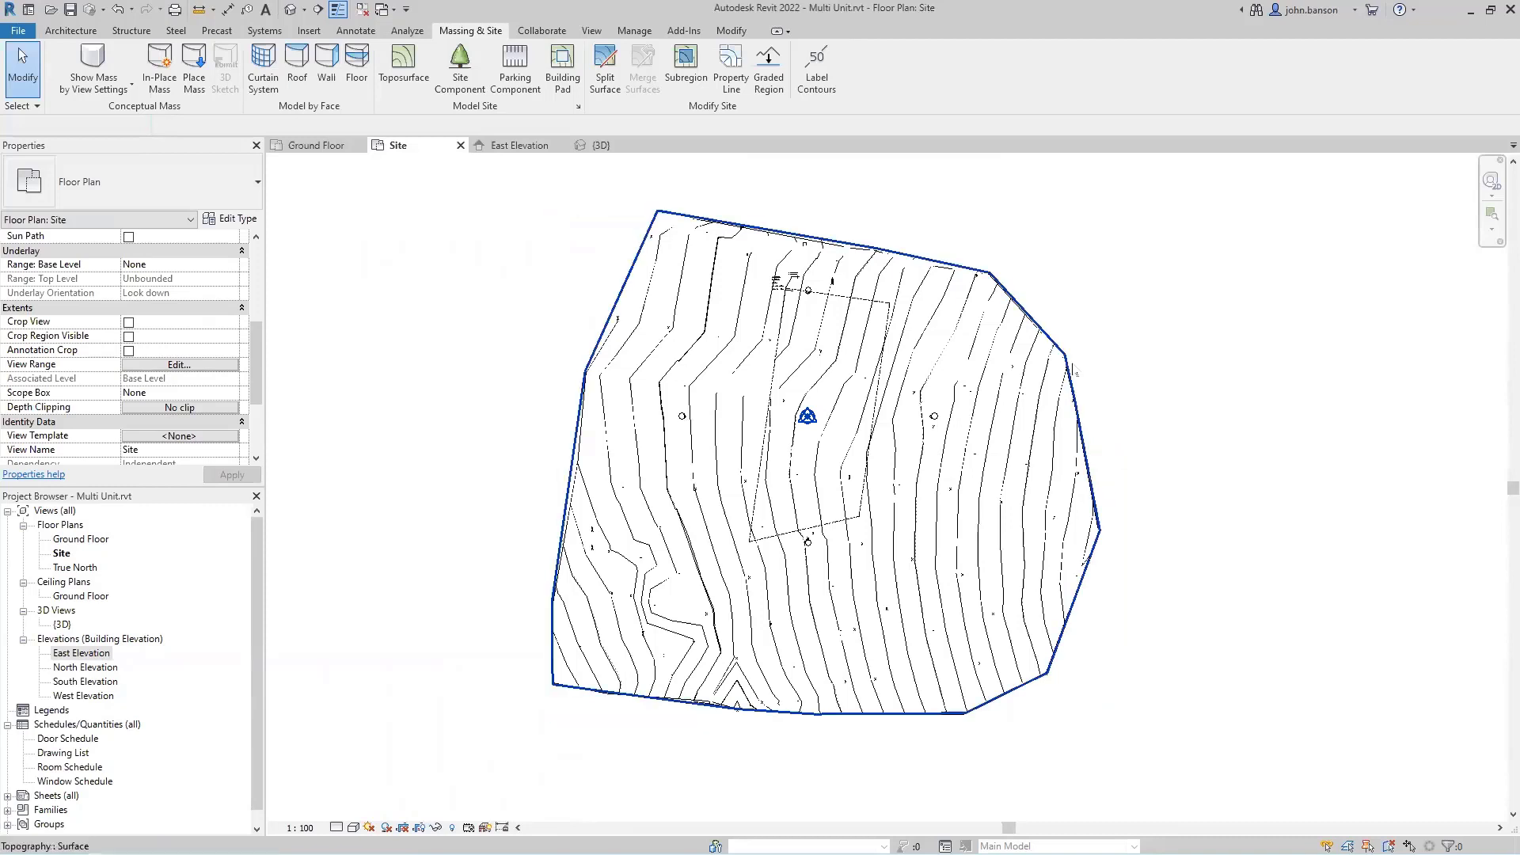
pyautogui.click(1075, 356)
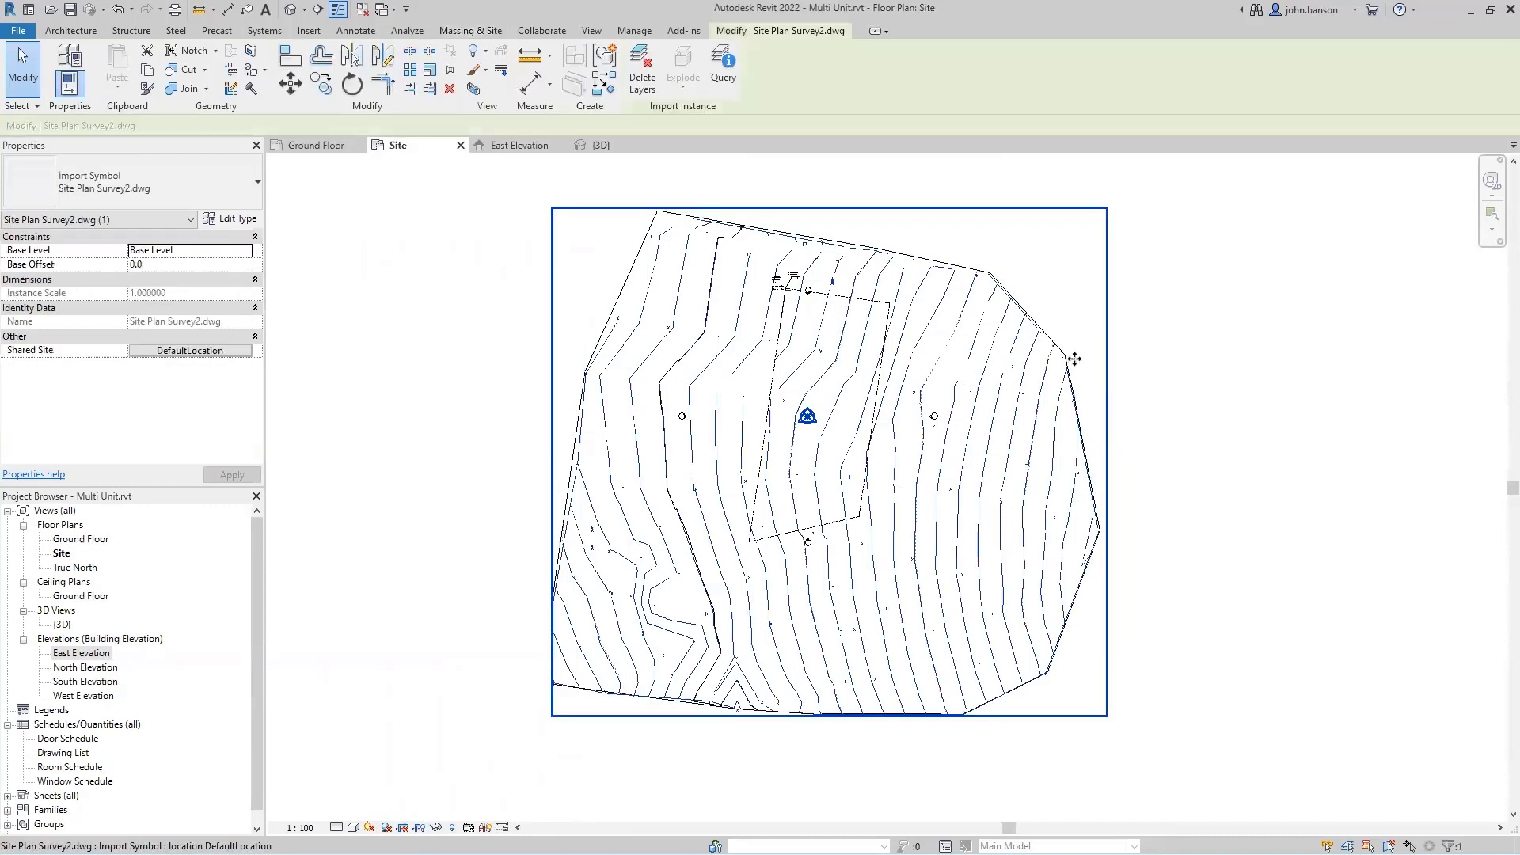
pyautogui.rightClick(1137, 342)
pyautogui.moveTo(1215, 409)
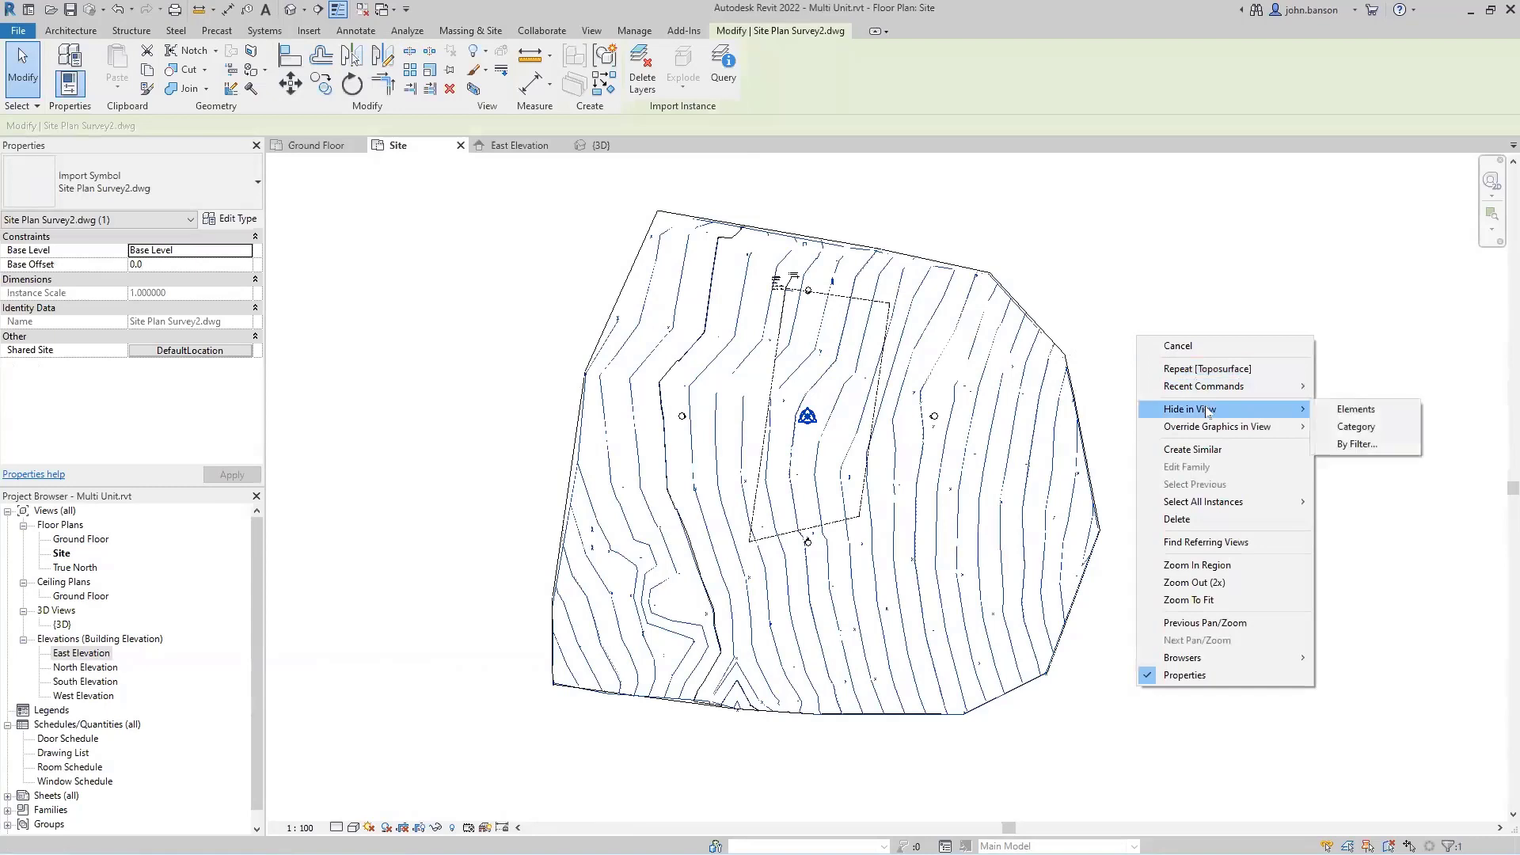
pyautogui.click(1349, 415)
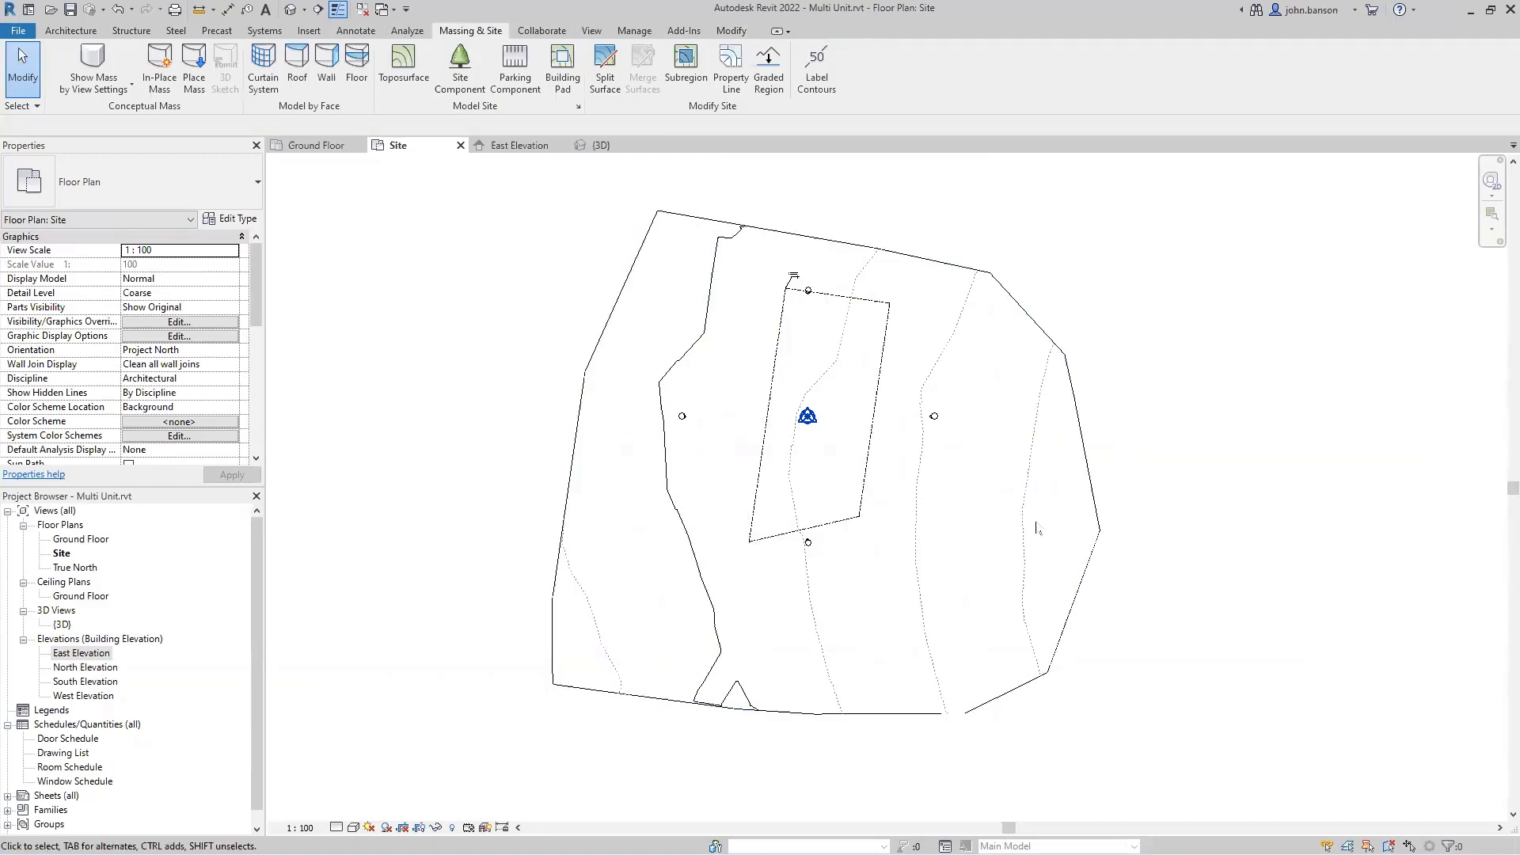
# Set the site's contour line display interval to 200 in the Site Settings.
pyautogui.scroll(2, 957, 353)
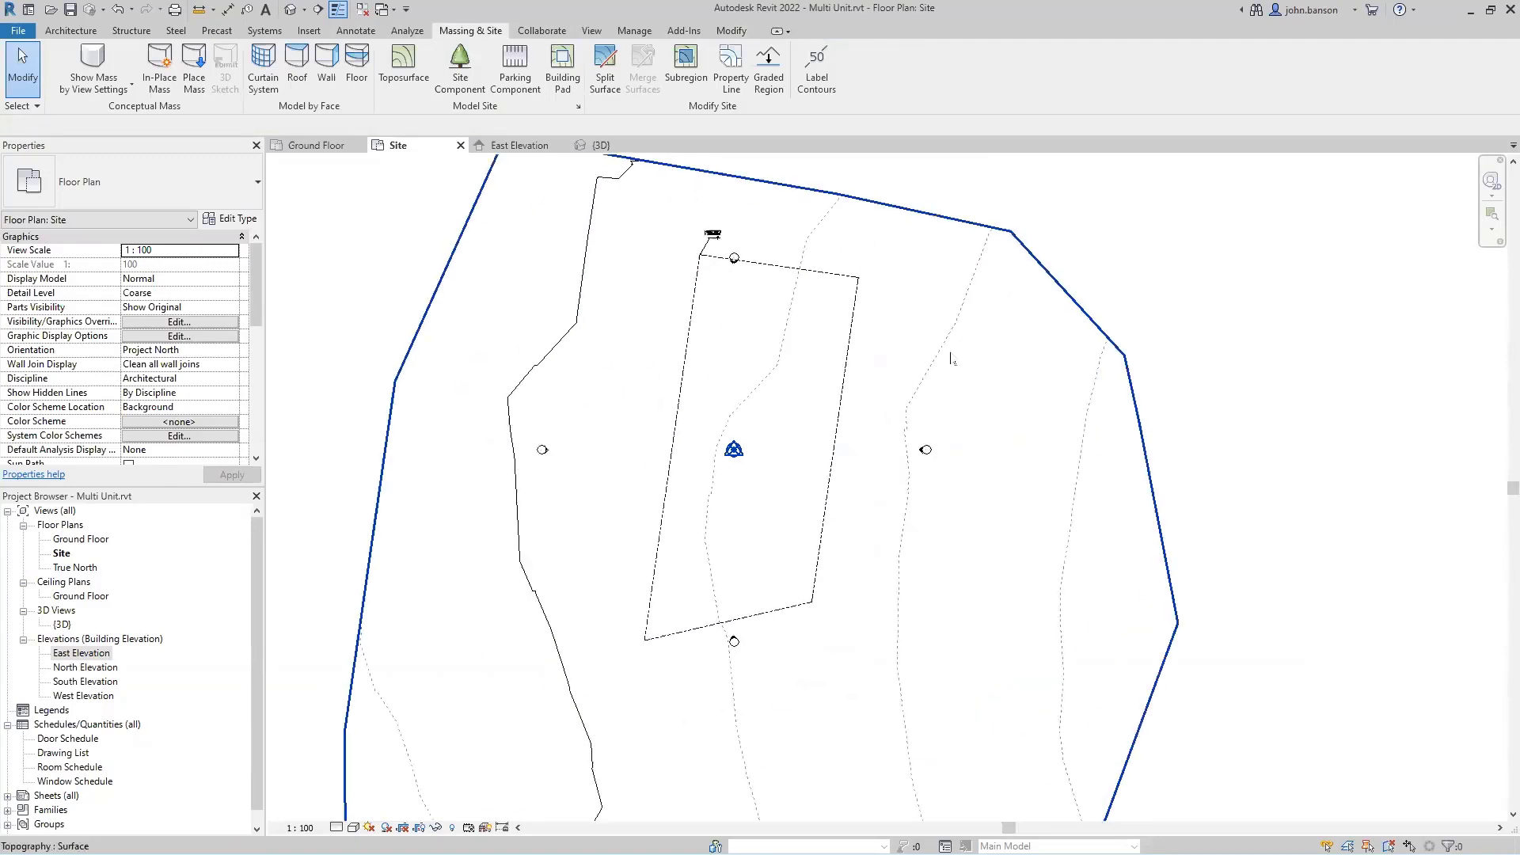
pyautogui.scroll(-1, 918, 314)
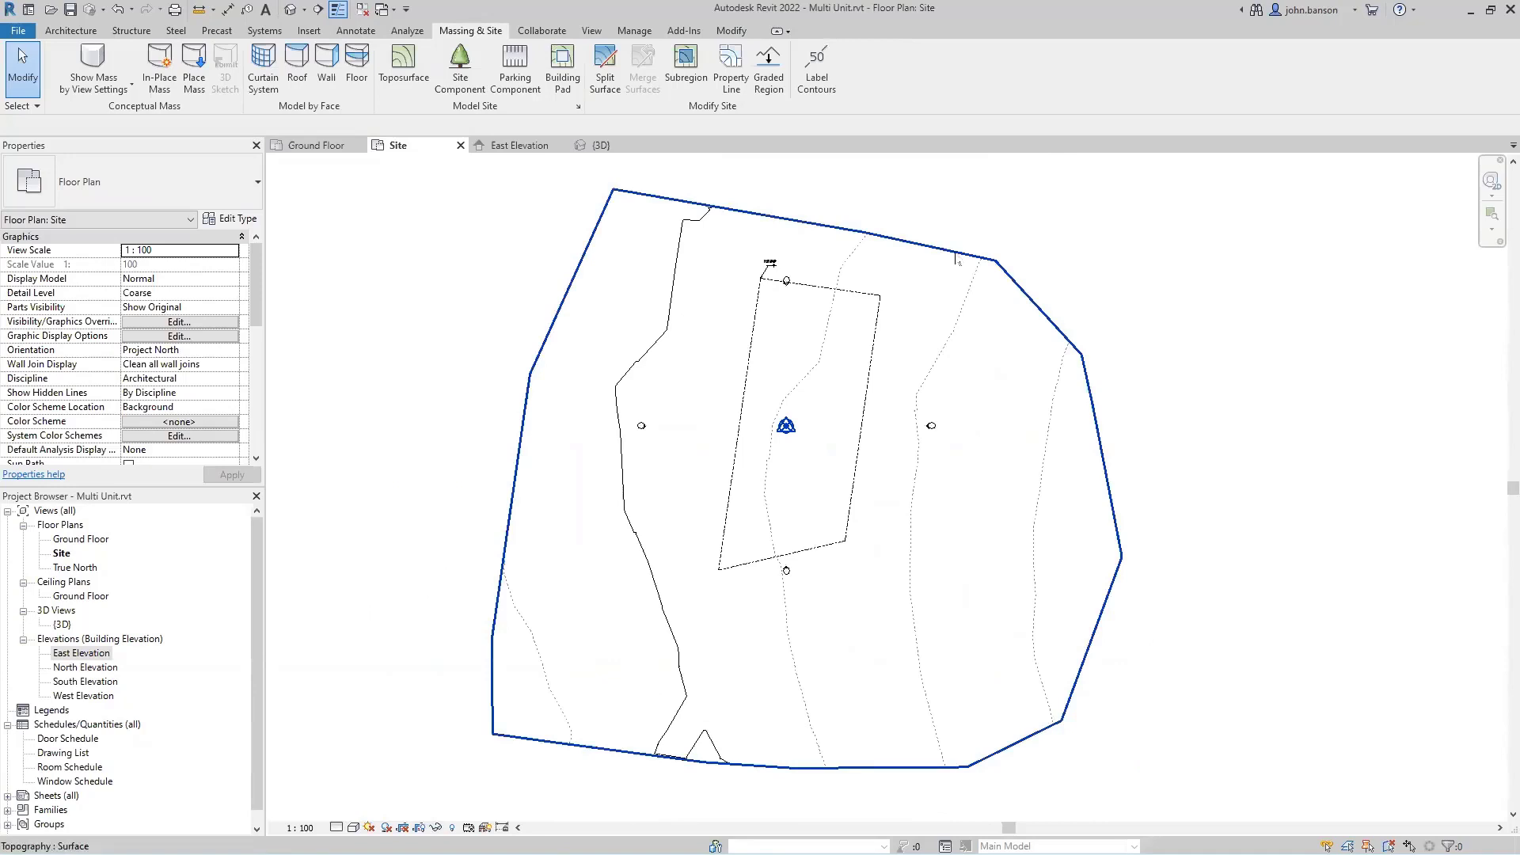
pyautogui.click(956, 260)
pyautogui.click(425, 272)
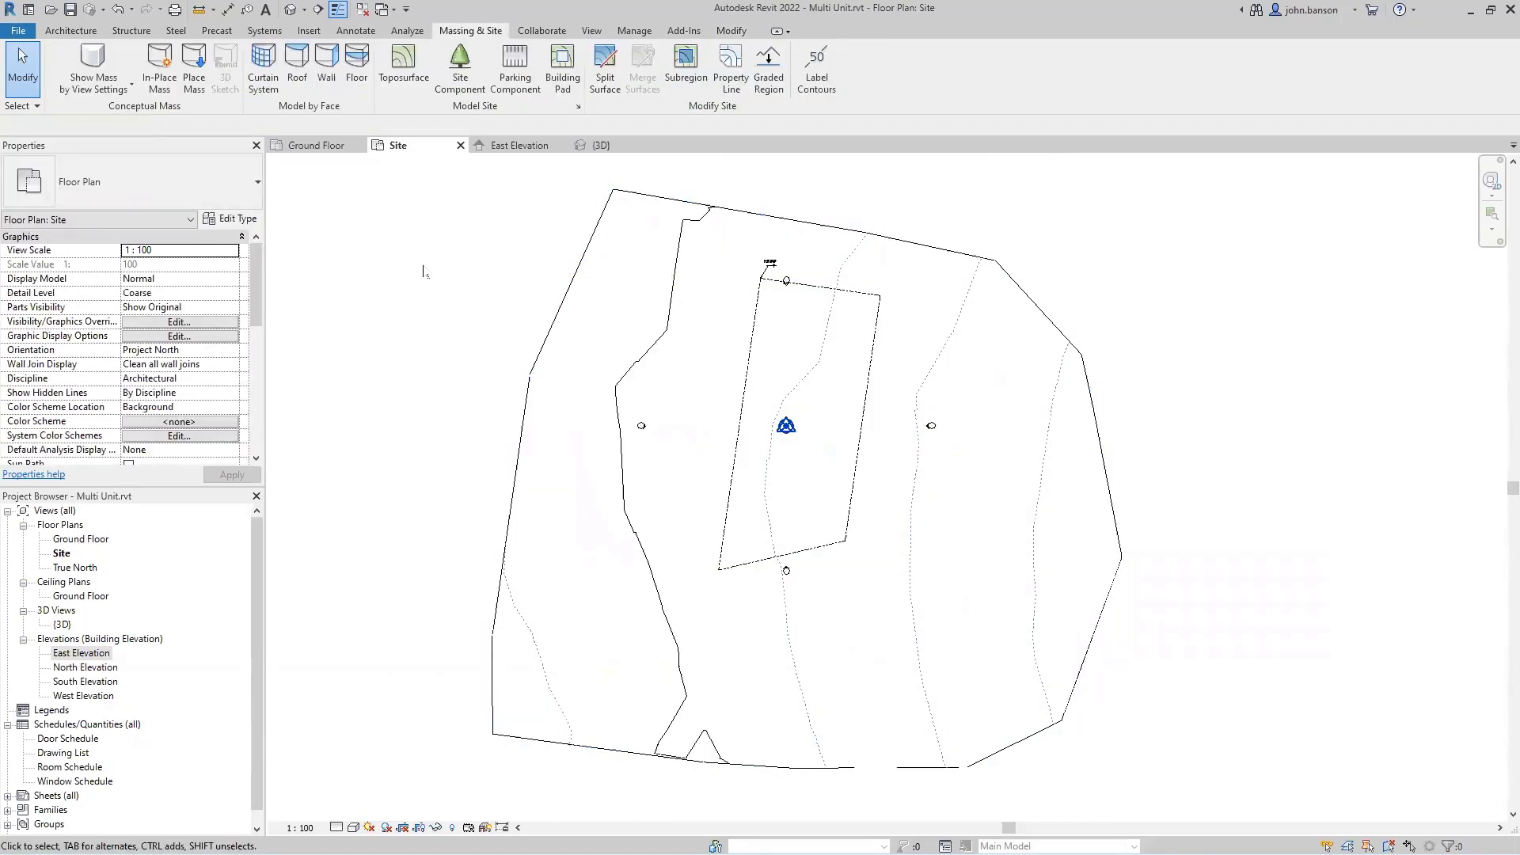
pyautogui.click(579, 107)
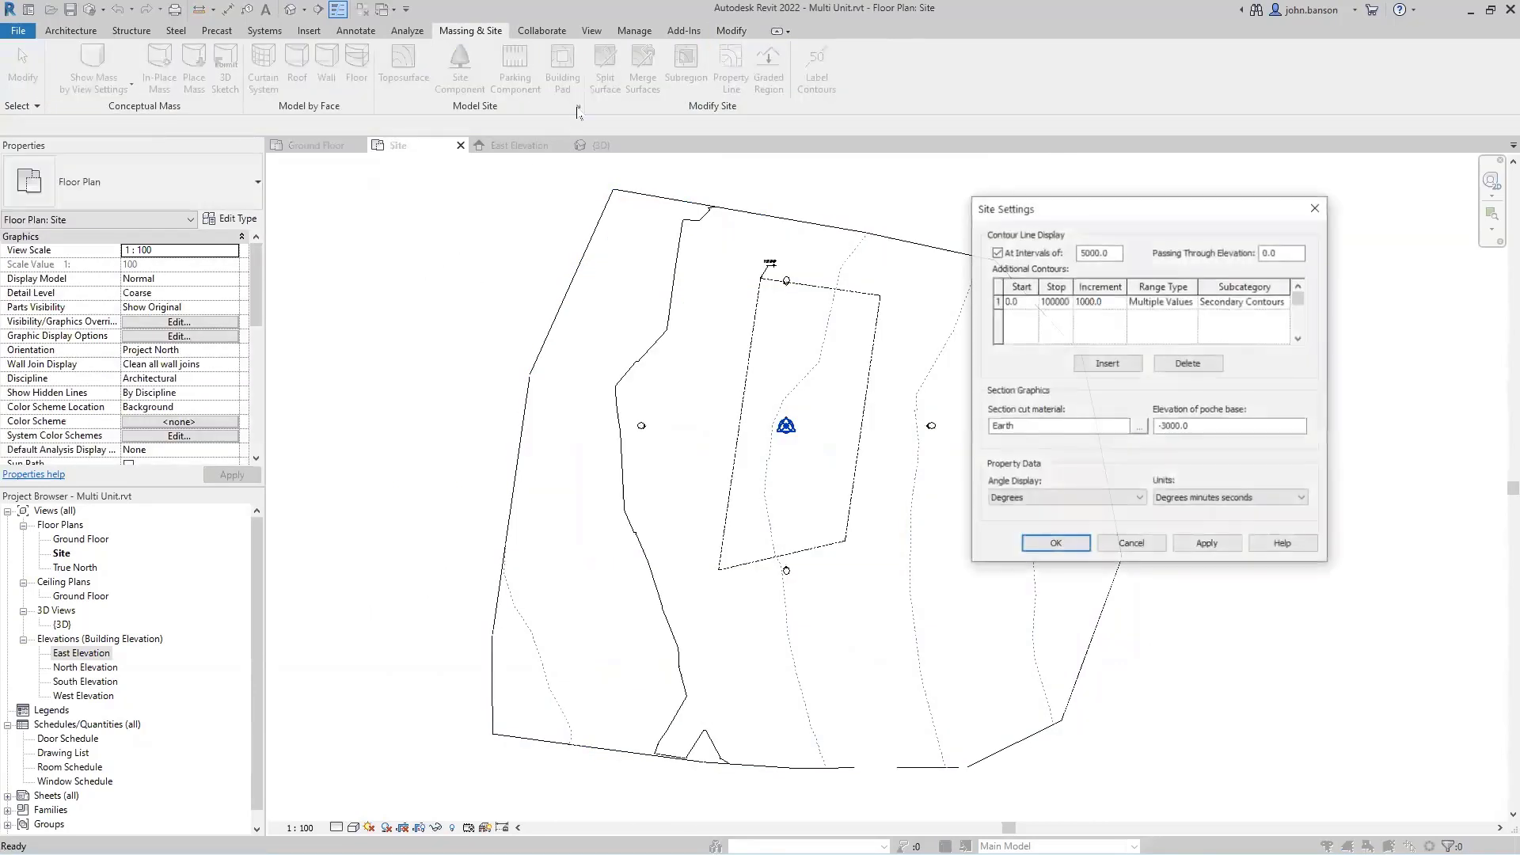
pyautogui.moveTo(1108, 250); pyautogui.dragTo(1040, 260)
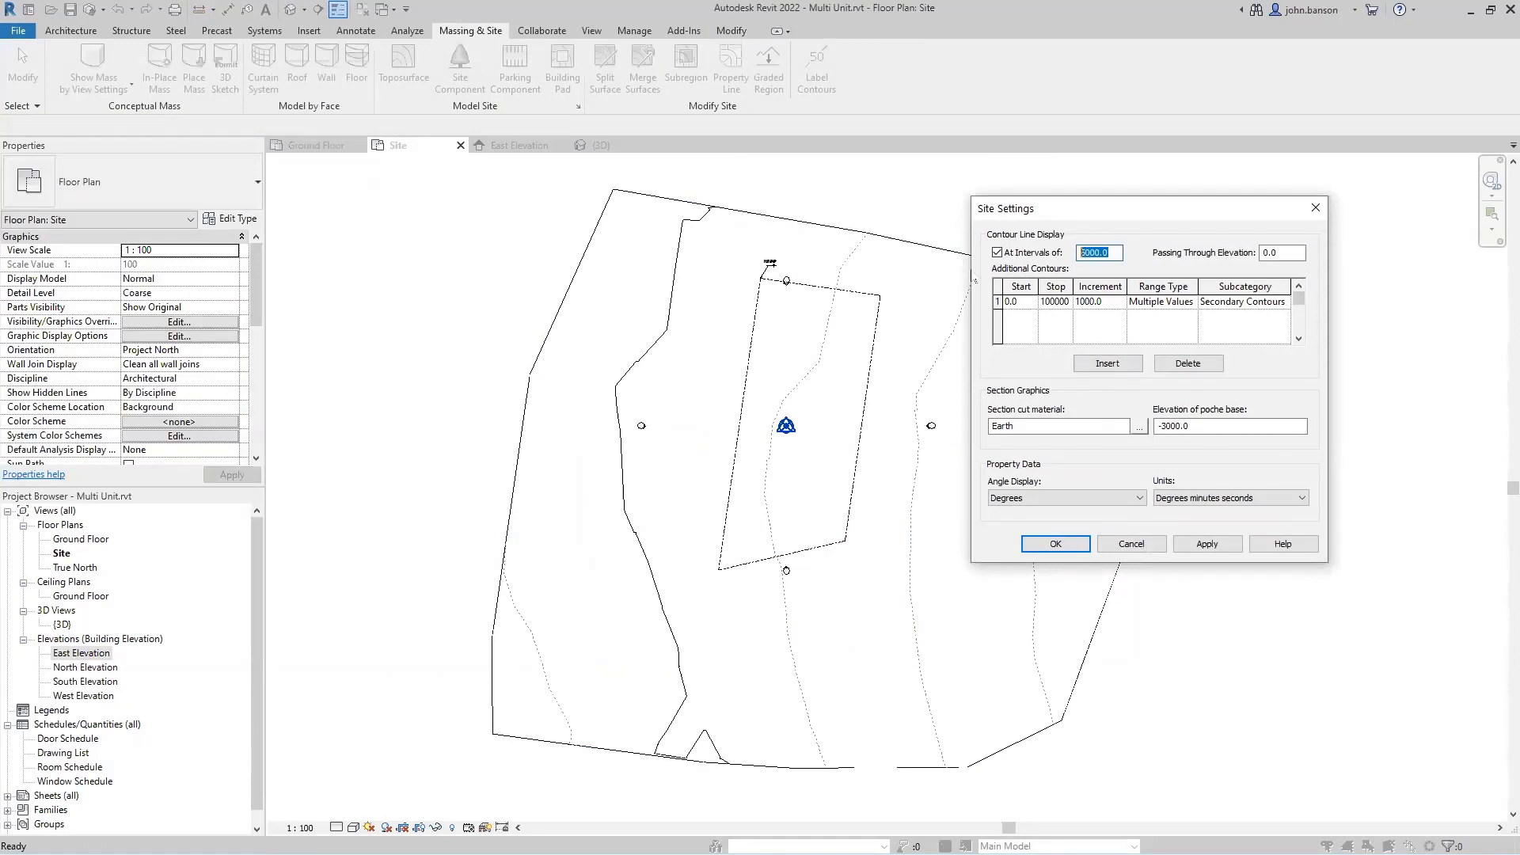
pyautogui.write('200')
pyautogui.click(1055, 543)
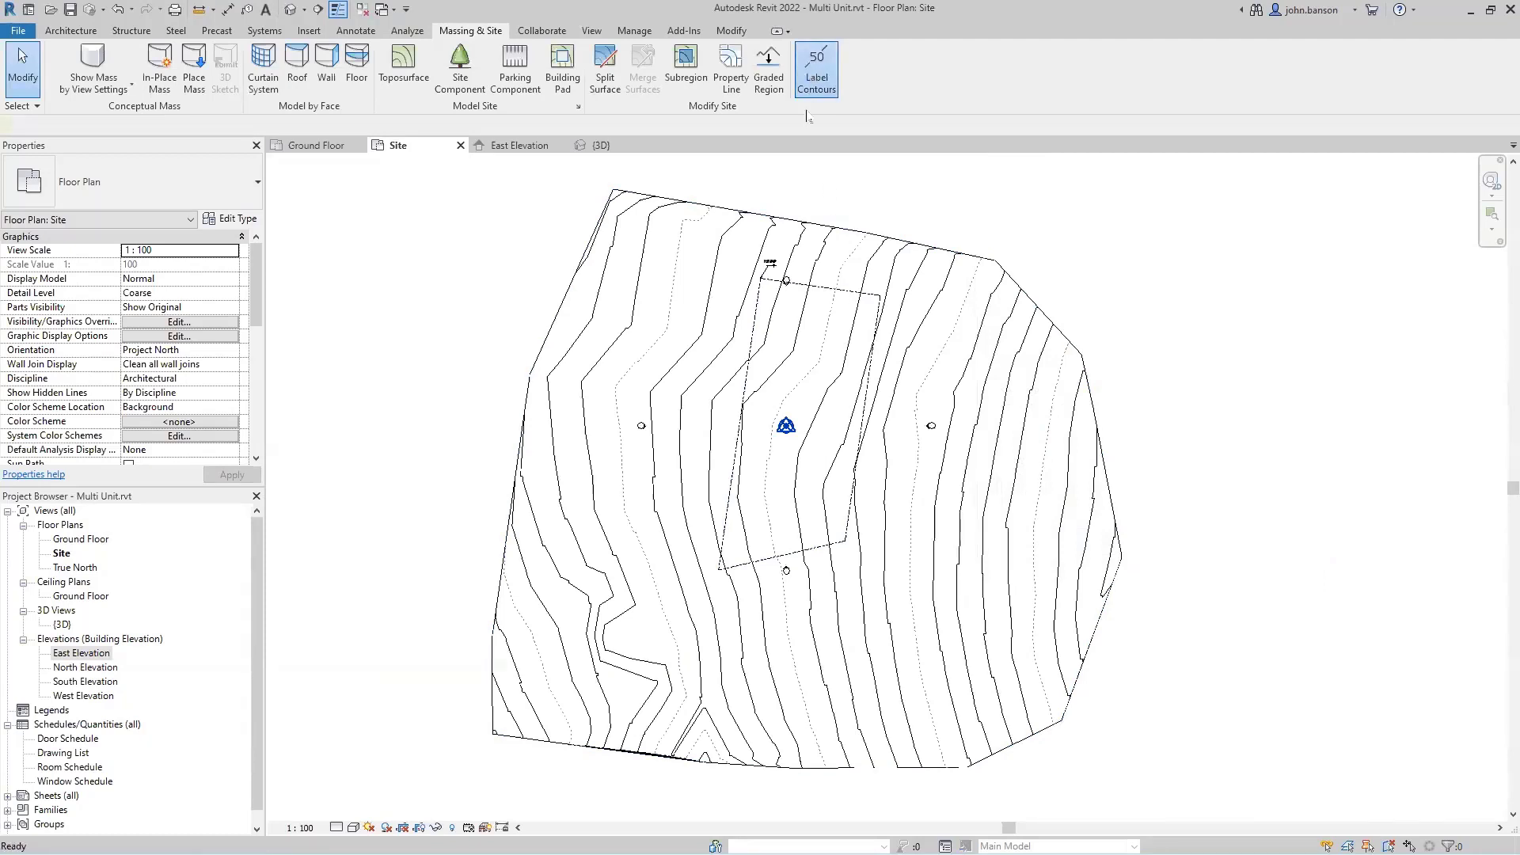
# Label the contours along a line about 85000 mm long, running from the toposurface's upper west side to its east edge.
pyautogui.click(816, 67)
pyautogui.click(594, 318)
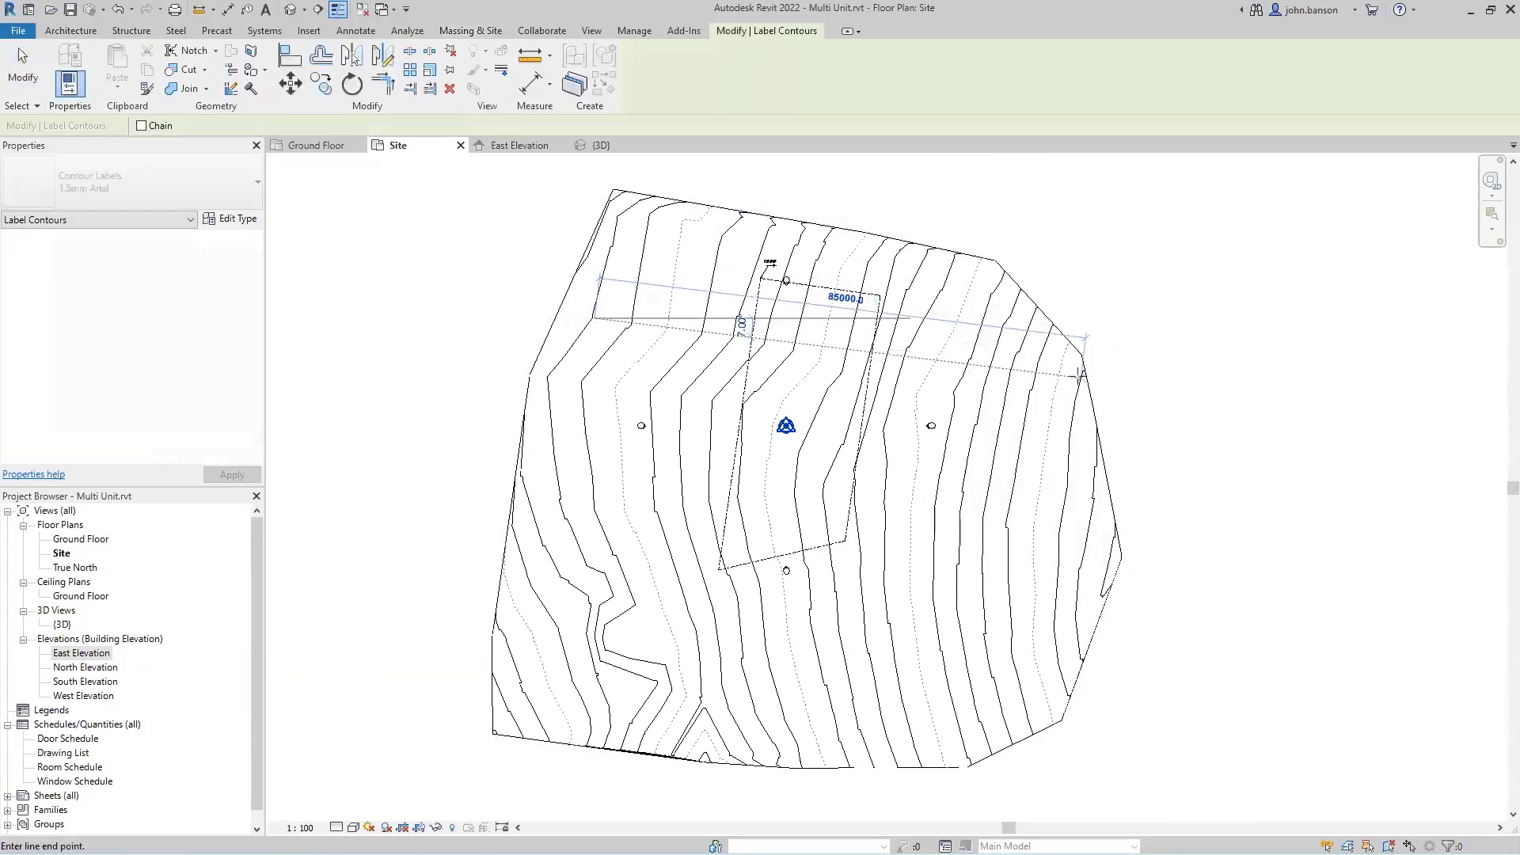
pyautogui.rightClick(1135, 386)
pyautogui.press('Escape')
pyautogui.scroll(6, 978, 384)
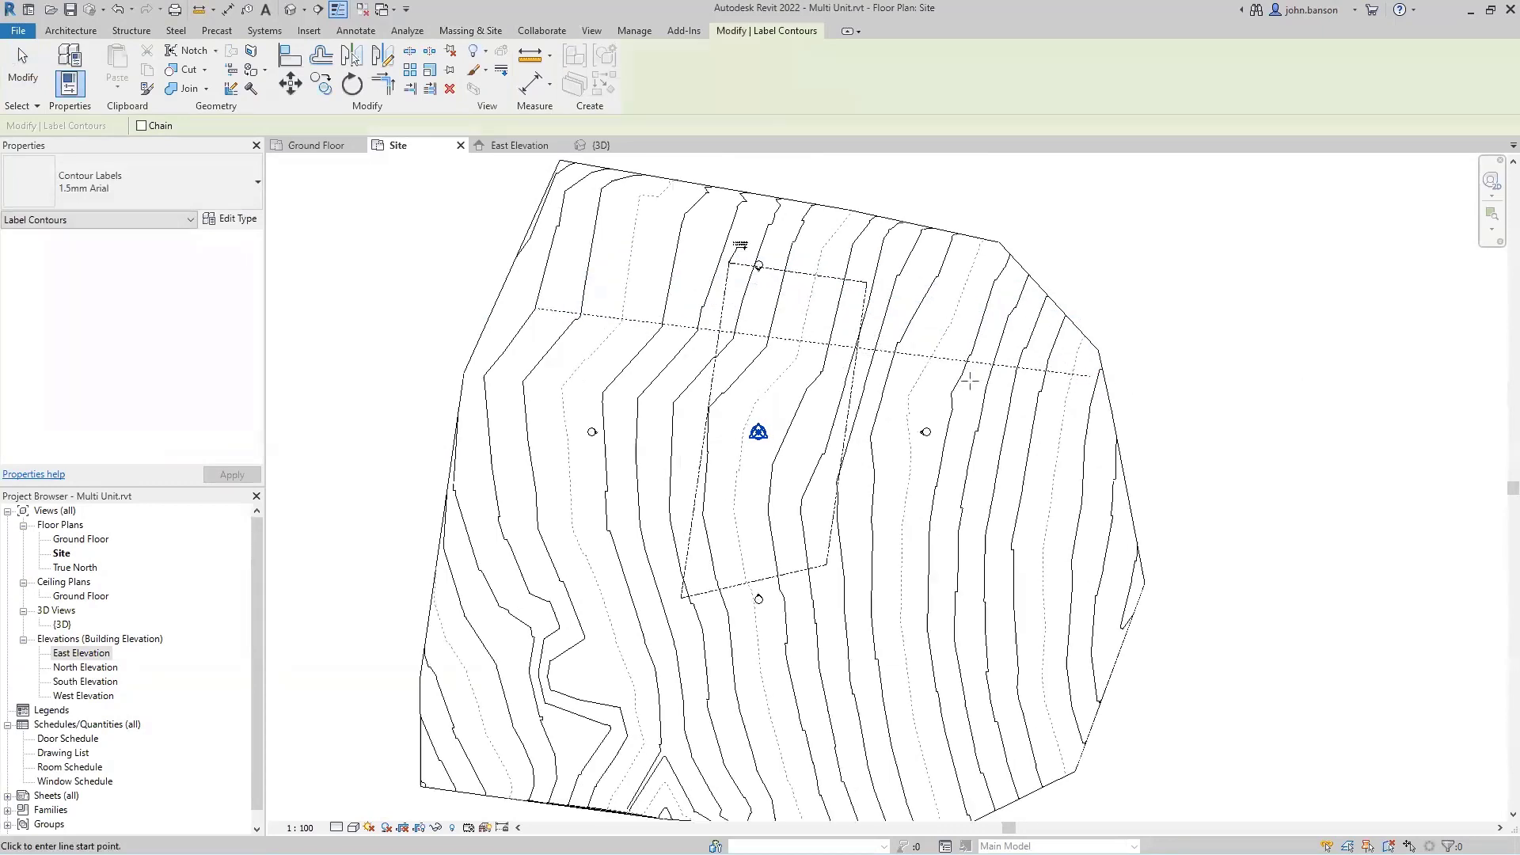
pyautogui.press('Escape')
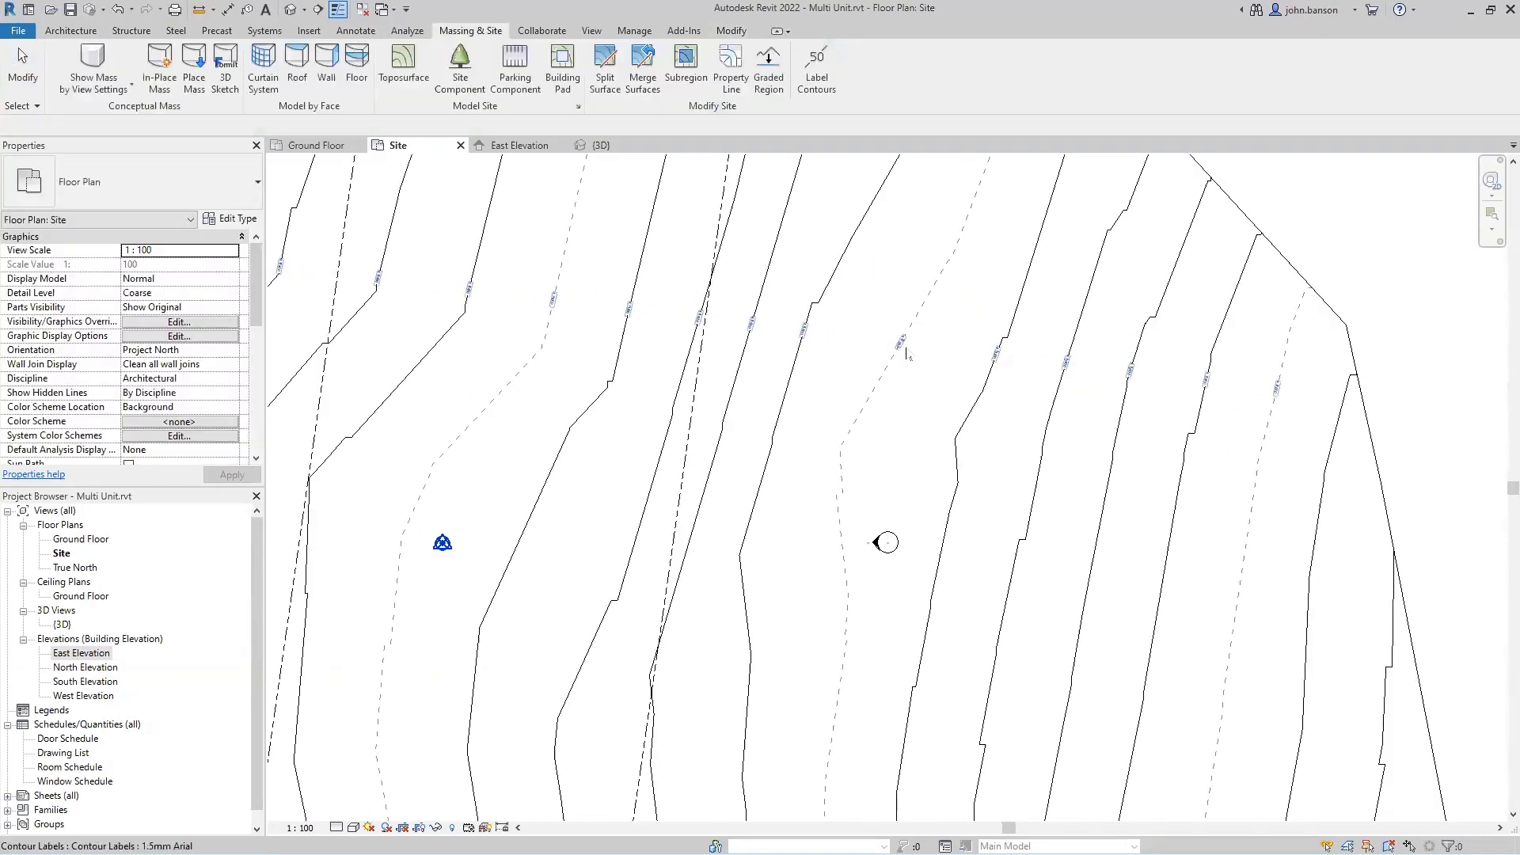
# Check the contour labels and set the Site plan's view scale to 1:500.
pyautogui.scroll(4, 902, 344)
pyautogui.click(901, 343)
pyautogui.scroll(-3, 924, 410)
pyautogui.scroll(-2, 925, 409)
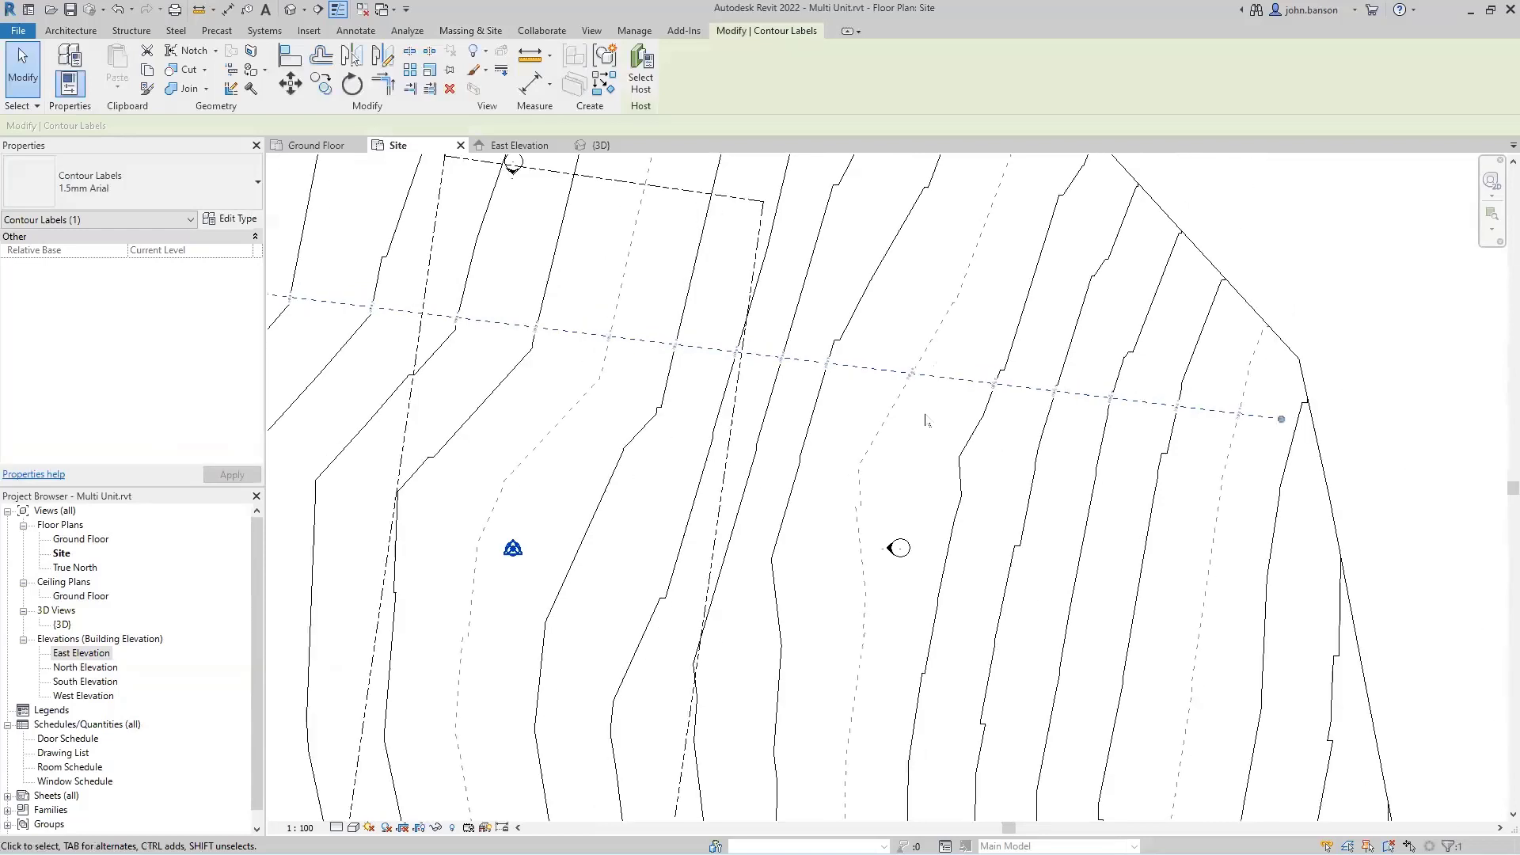
pyautogui.moveTo(925, 413); pyautogui.dragTo(1107, 255, button='middle')
pyautogui.scroll(-2, 1082, 285)
pyautogui.scroll(-3, 832, 537)
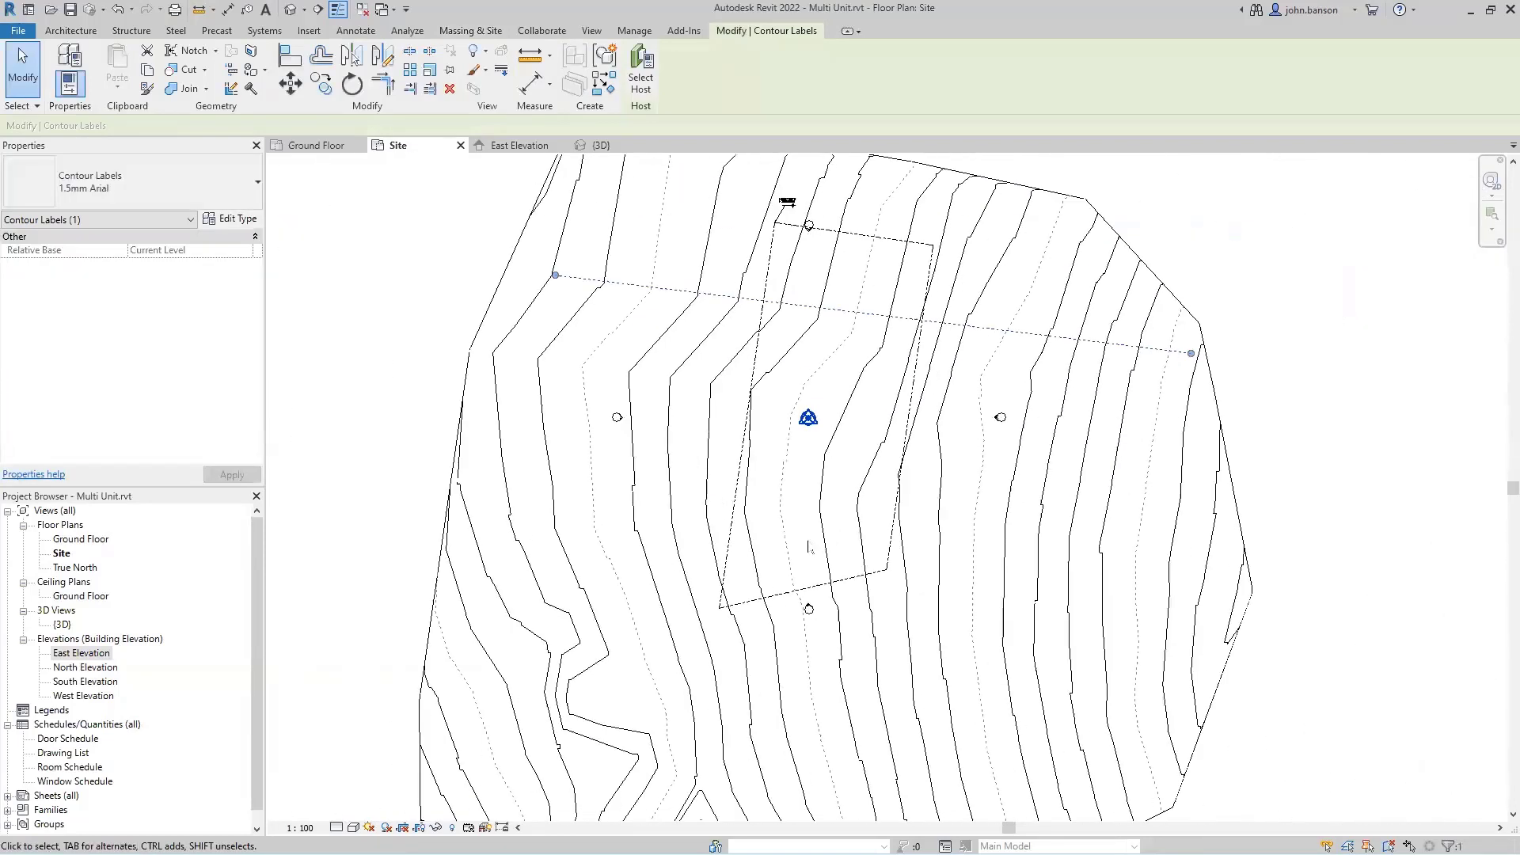
pyautogui.click(299, 827)
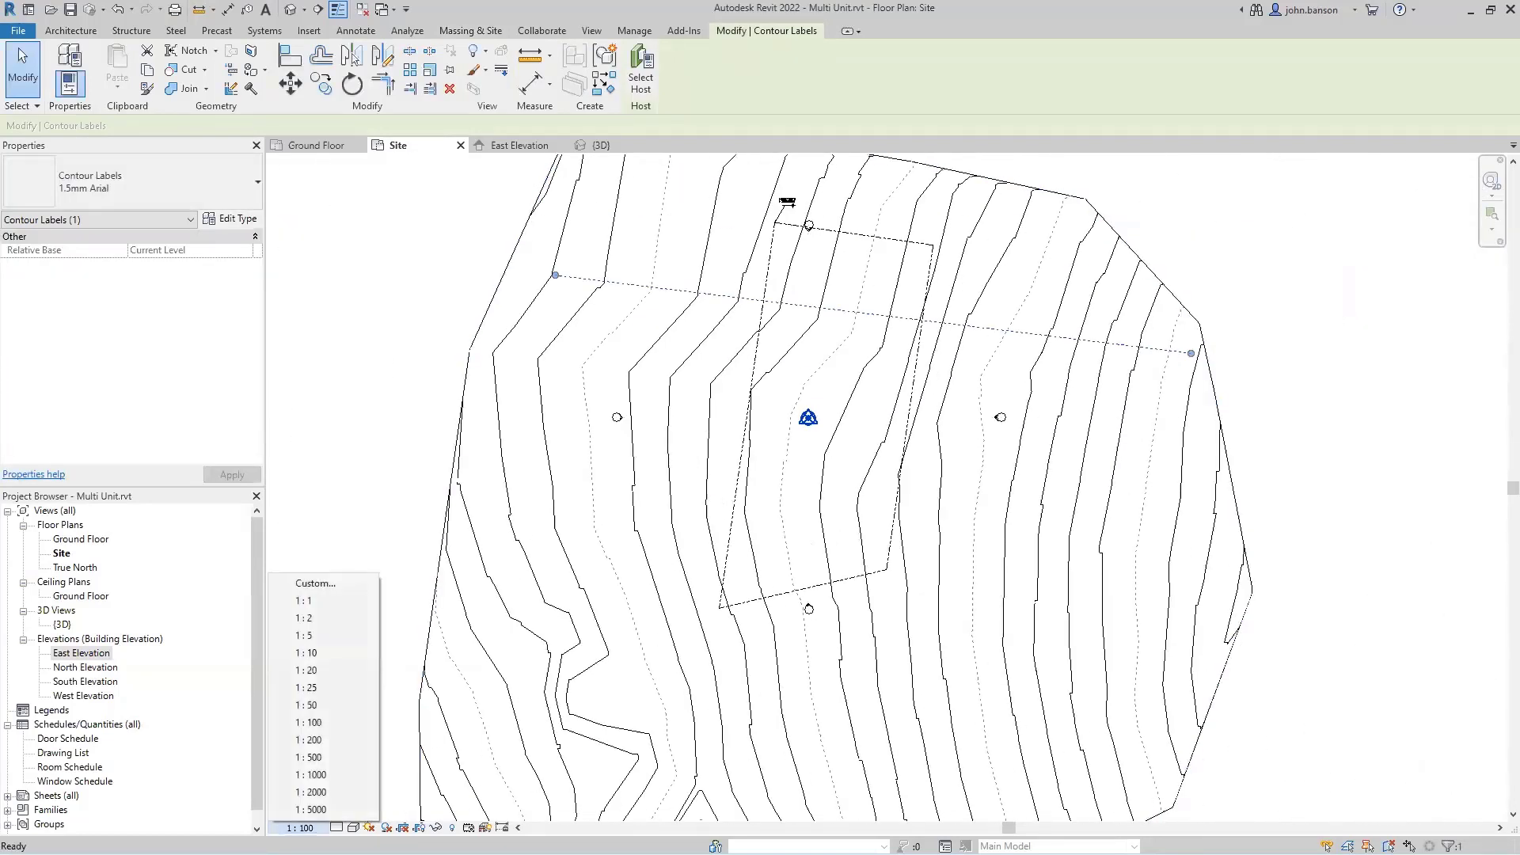
pyautogui.click(310, 757)
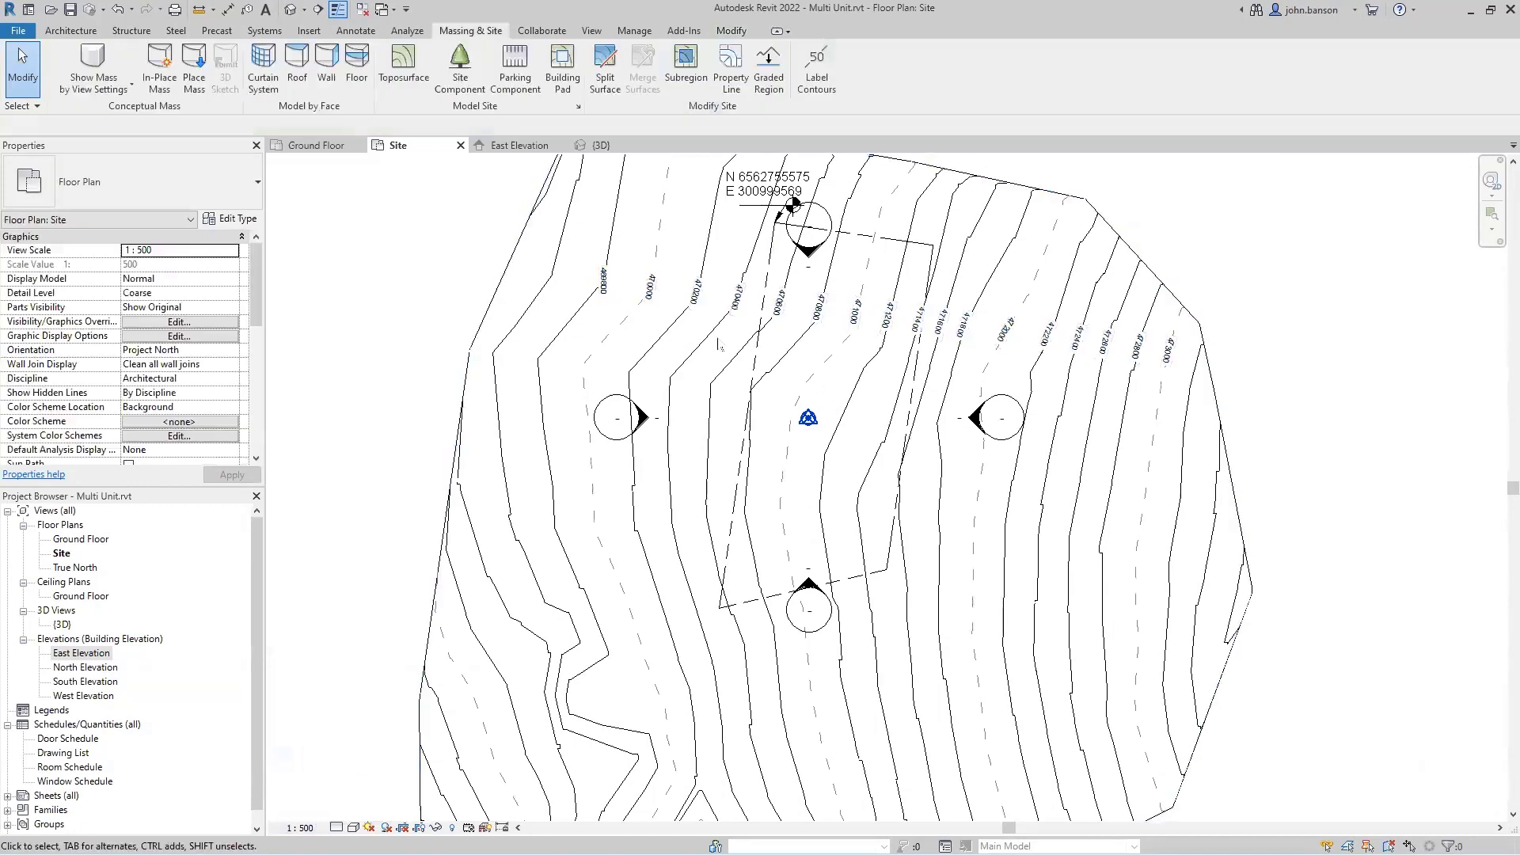
# Hide the whole elevation marker category in the Site plan, starting from the west elevation marker.
pyautogui.scroll(3, 713, 432)
pyautogui.moveTo(730, 291); pyautogui.dragTo(638, 494, button='middle')
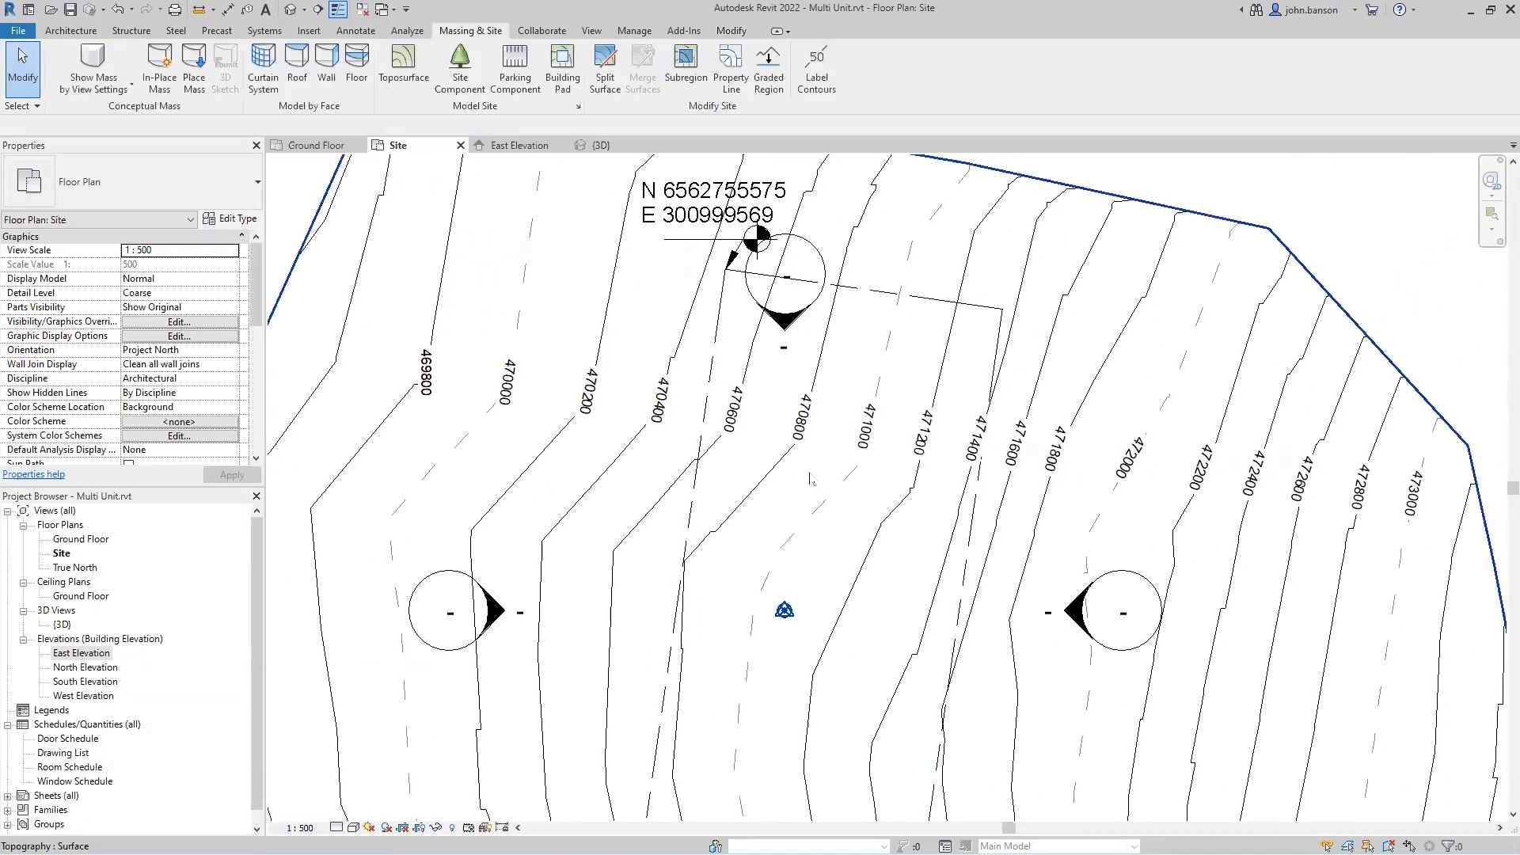
pyautogui.scroll(-2, 915, 386)
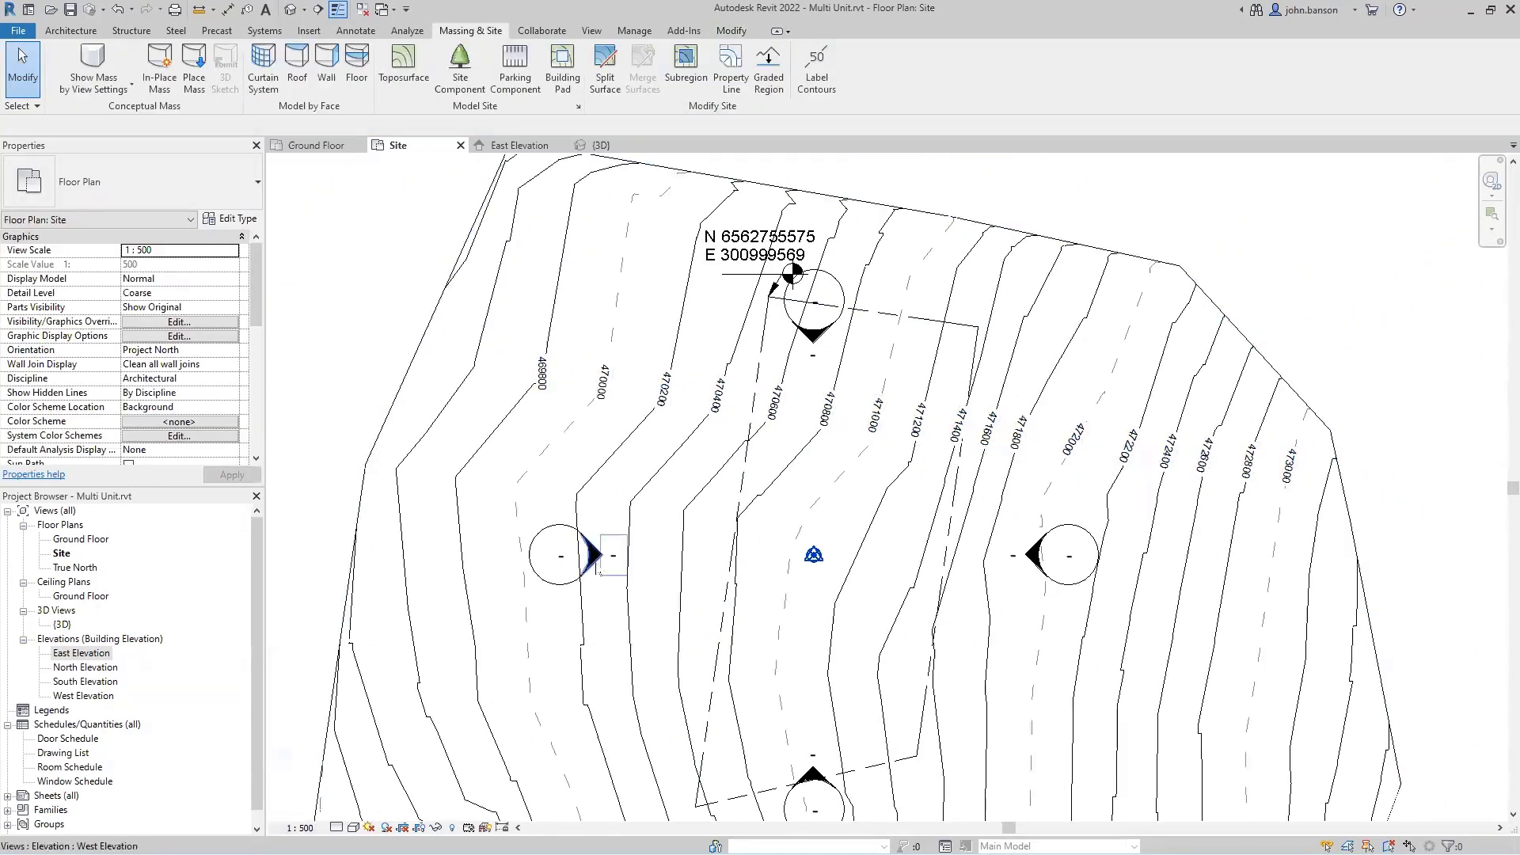
pyautogui.click(595, 555)
pyautogui.rightClick(601, 556)
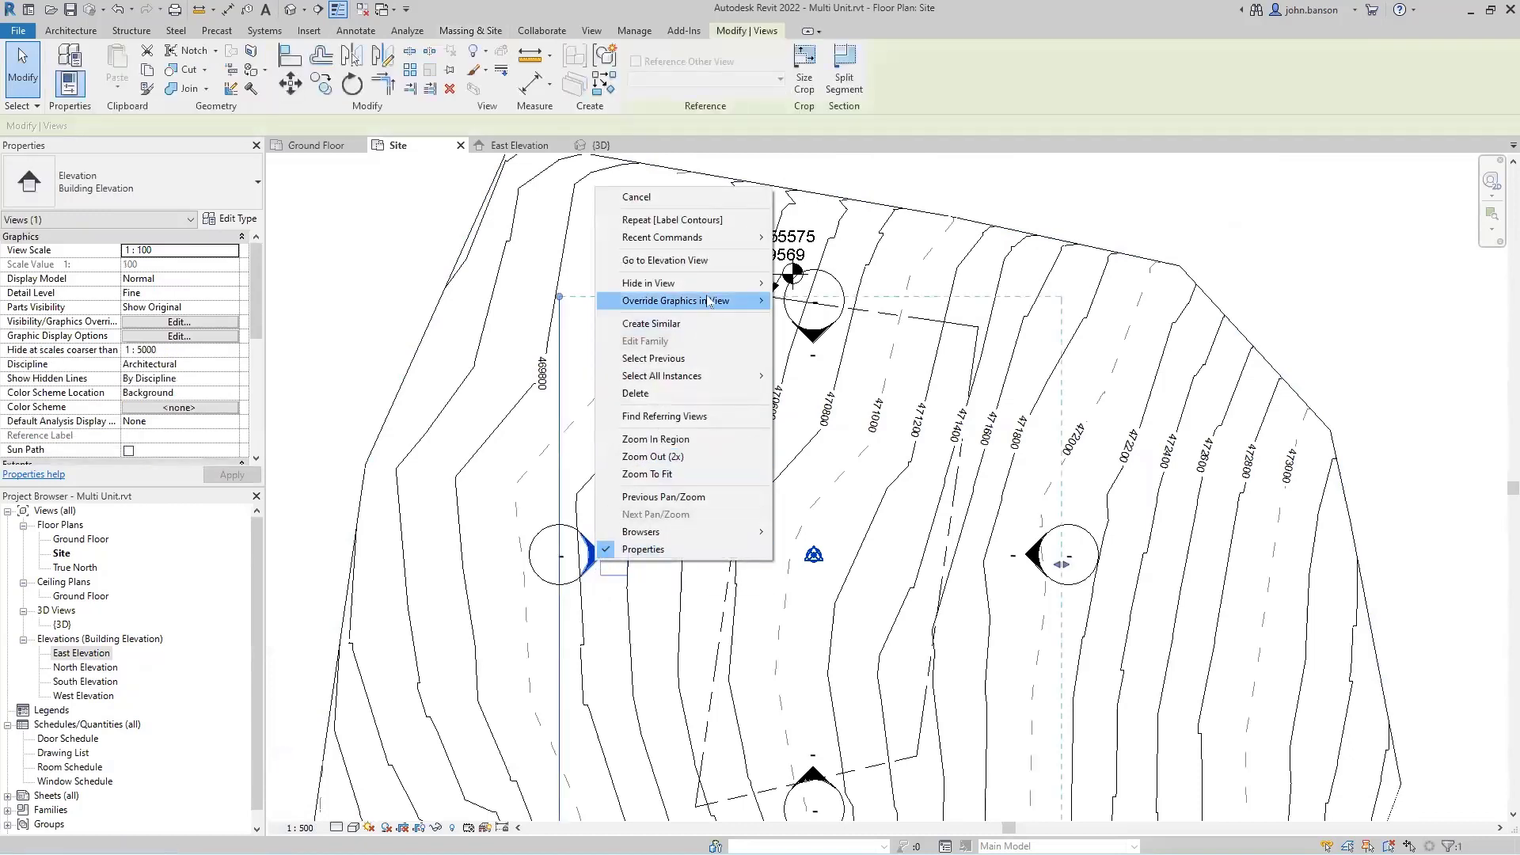
pyautogui.moveTo(725, 286)
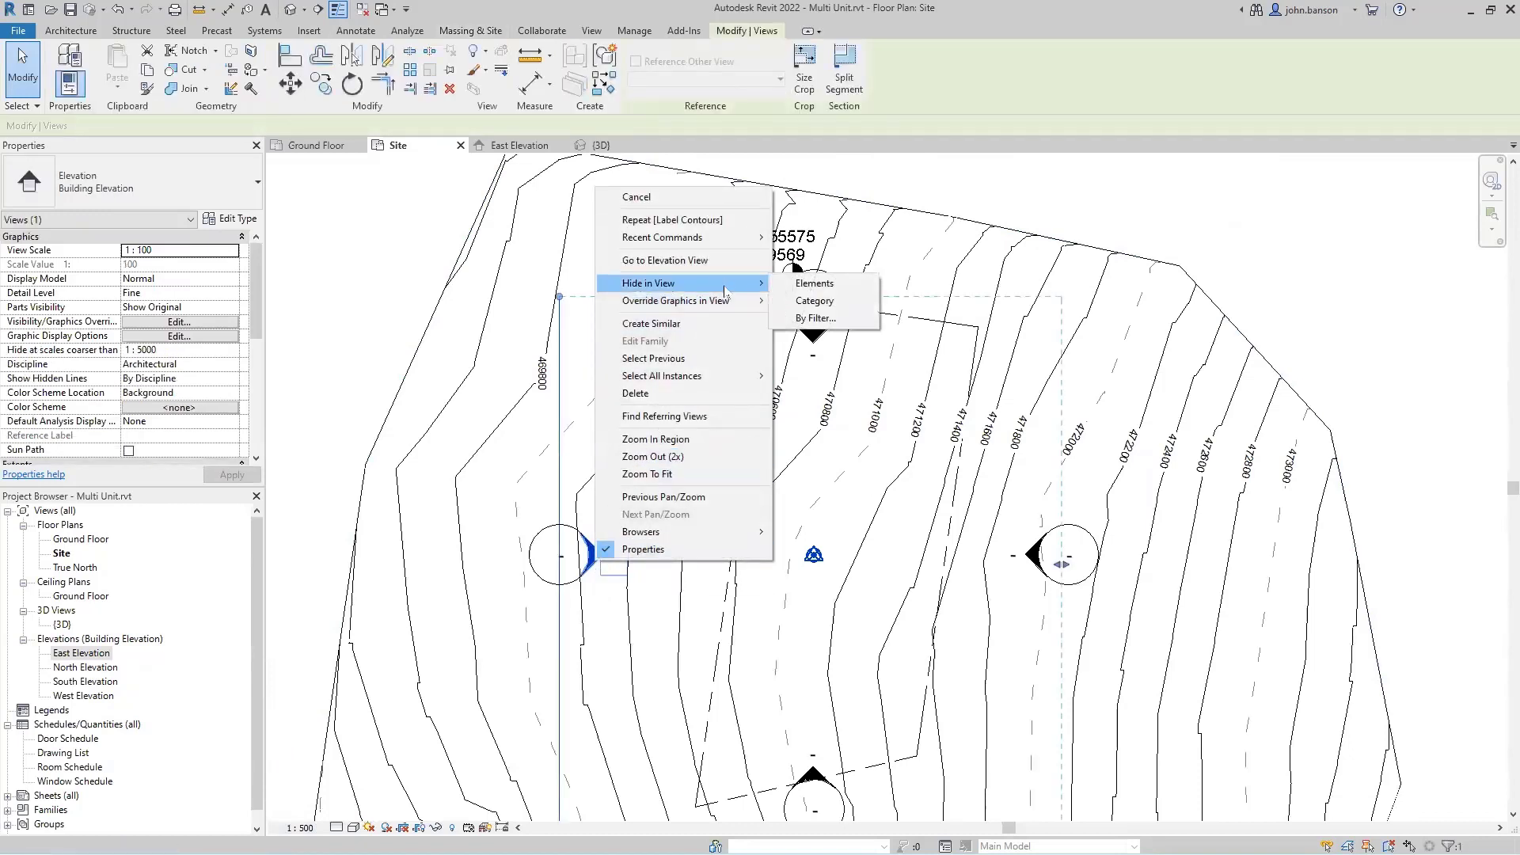
pyautogui.click(821, 304)
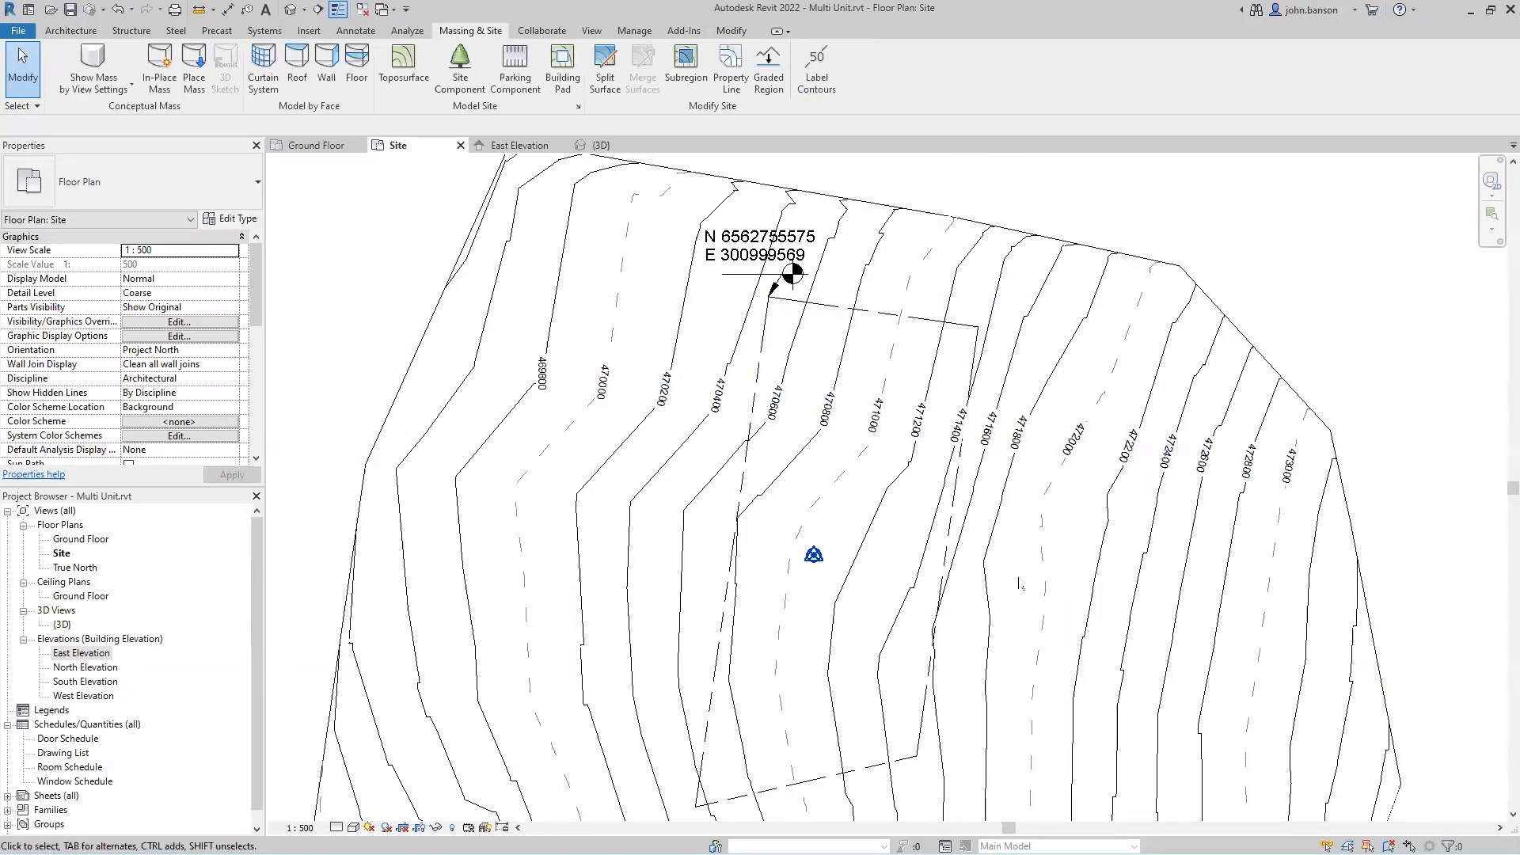
# Create a toposurface subregion by picking the four property line segments as its boundary.
pyautogui.scroll(-2, 1020, 584)
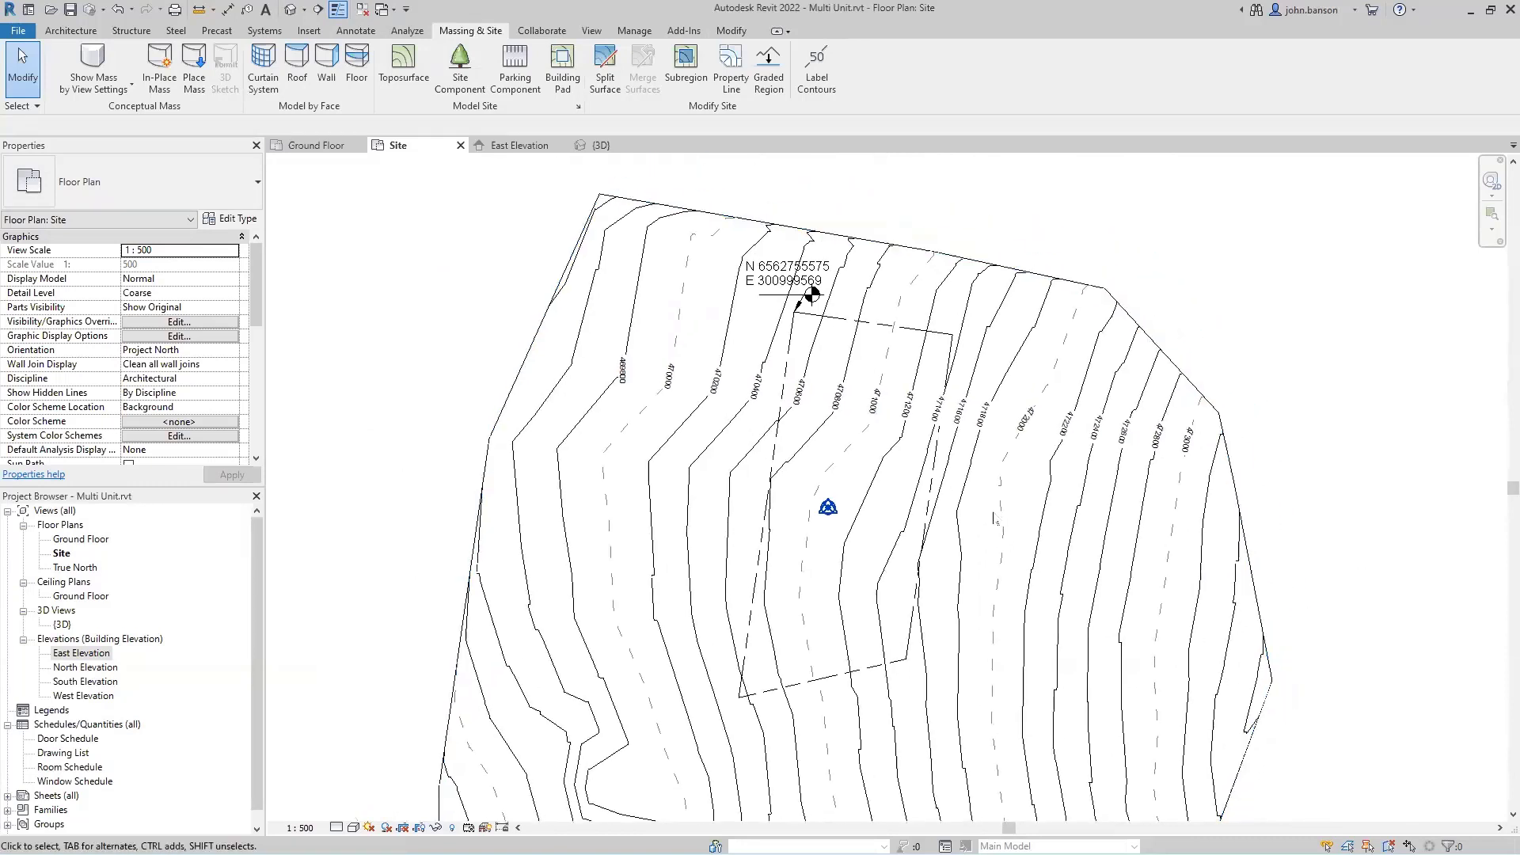
pyautogui.click(954, 262)
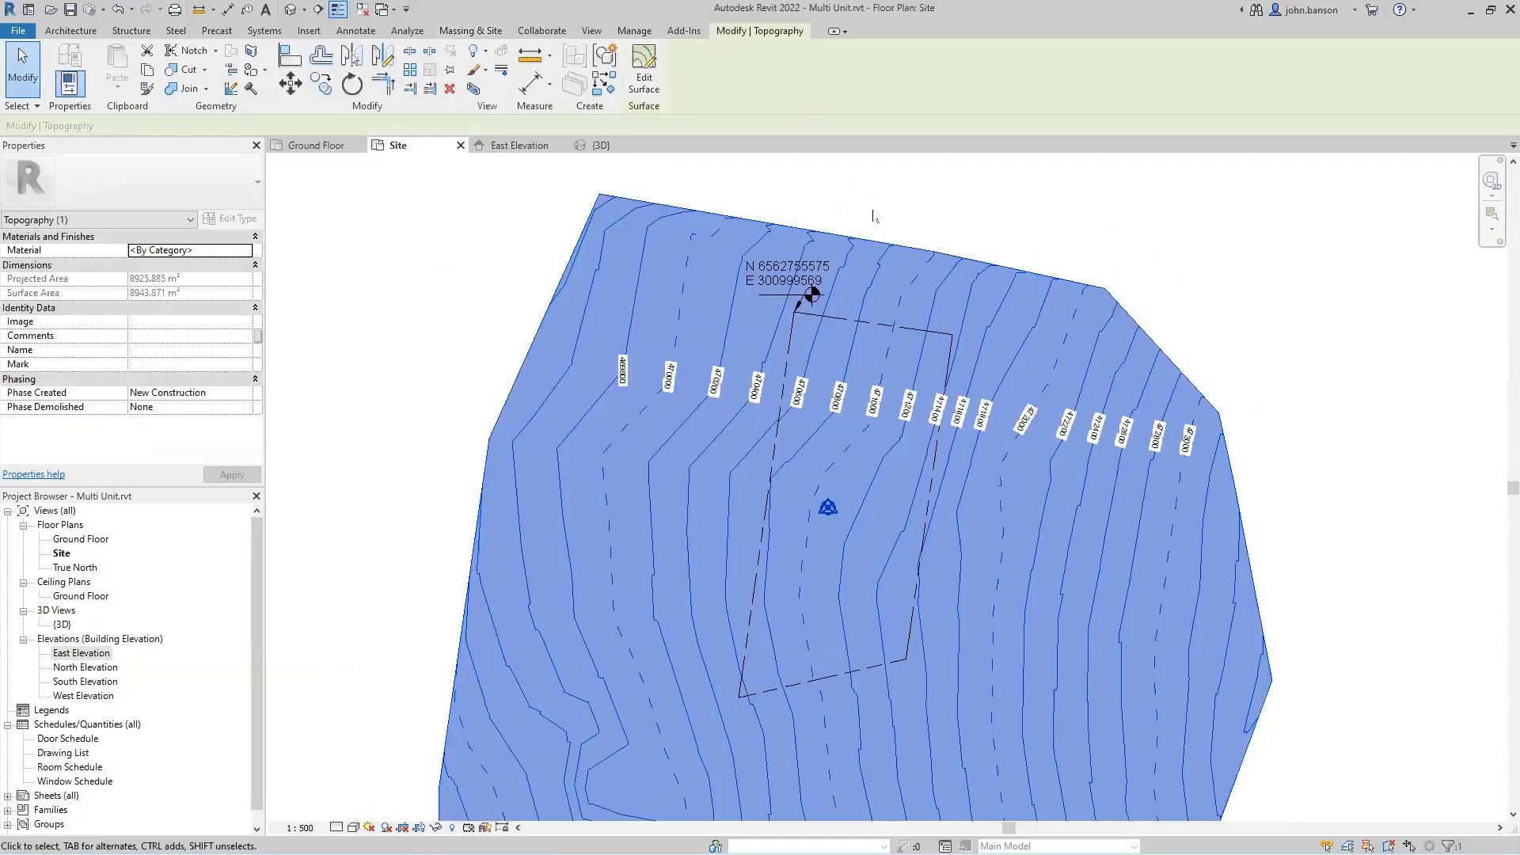
pyautogui.press('Escape')
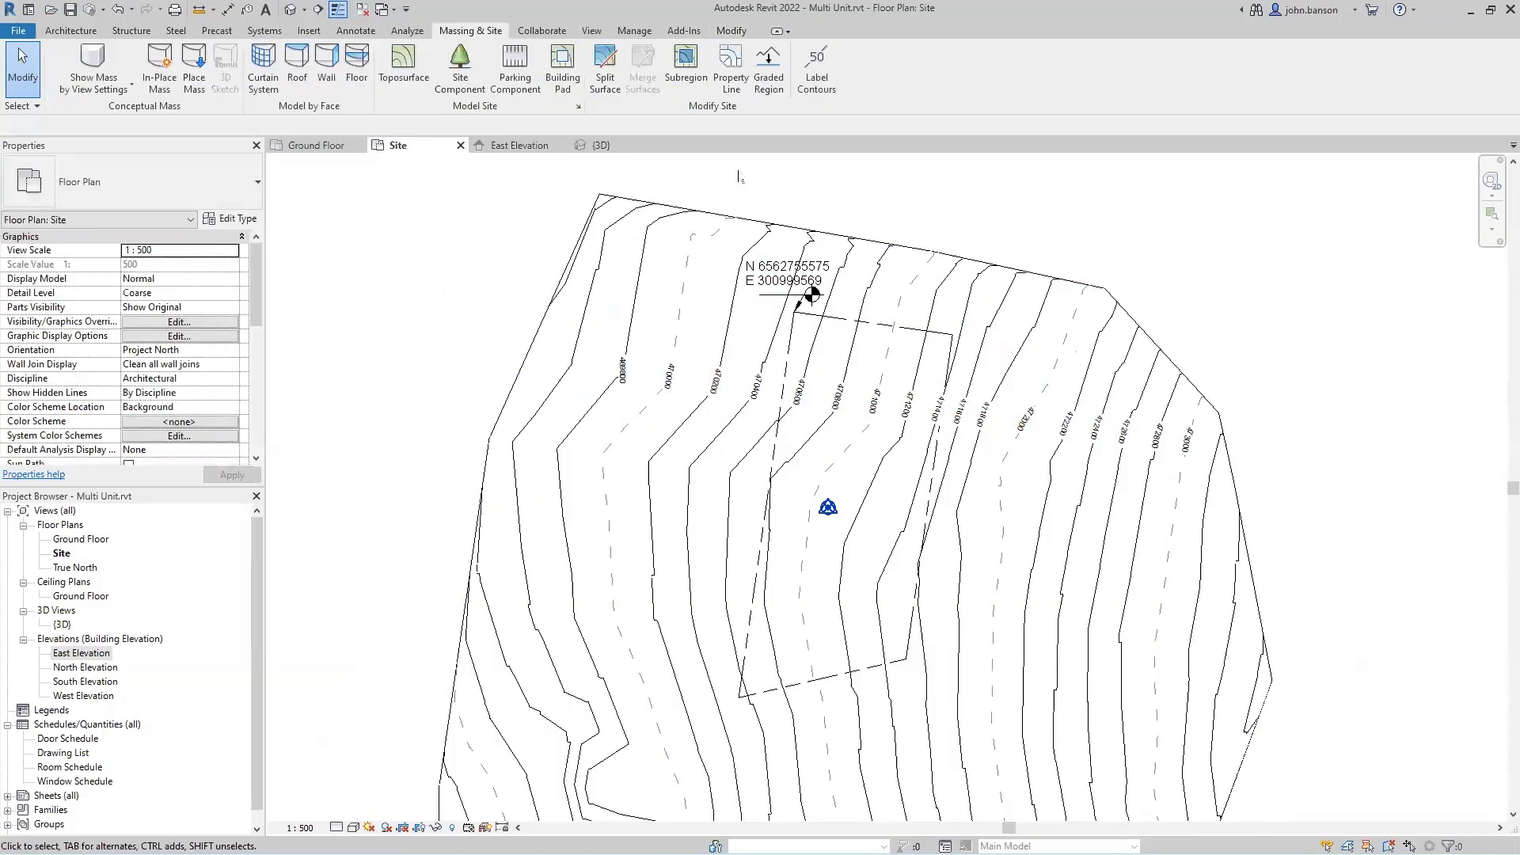
pyautogui.click(688, 66)
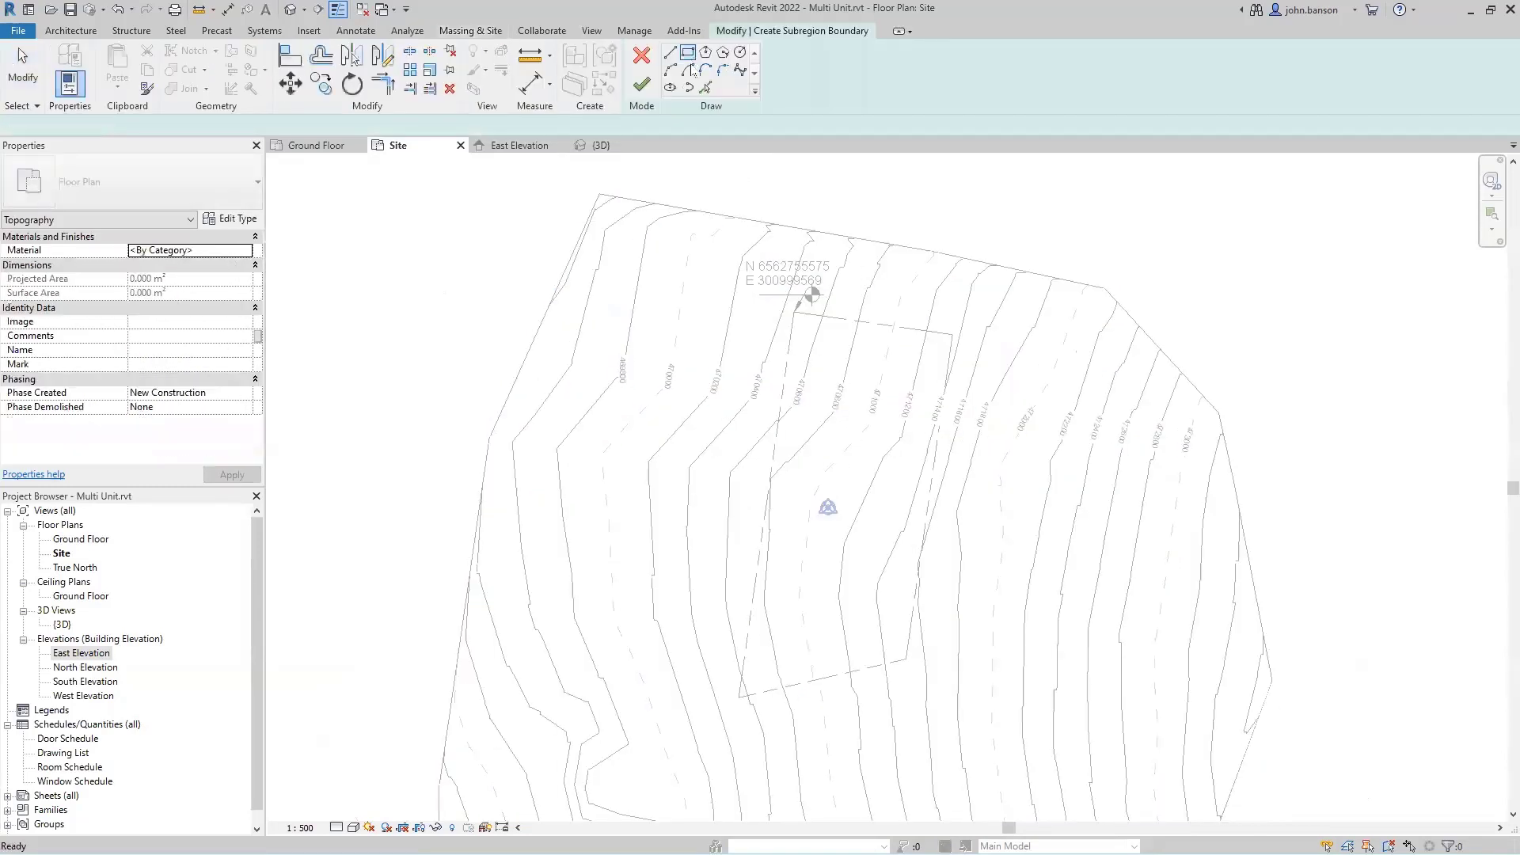
pyautogui.click(704, 88)
pyautogui.click(893, 332)
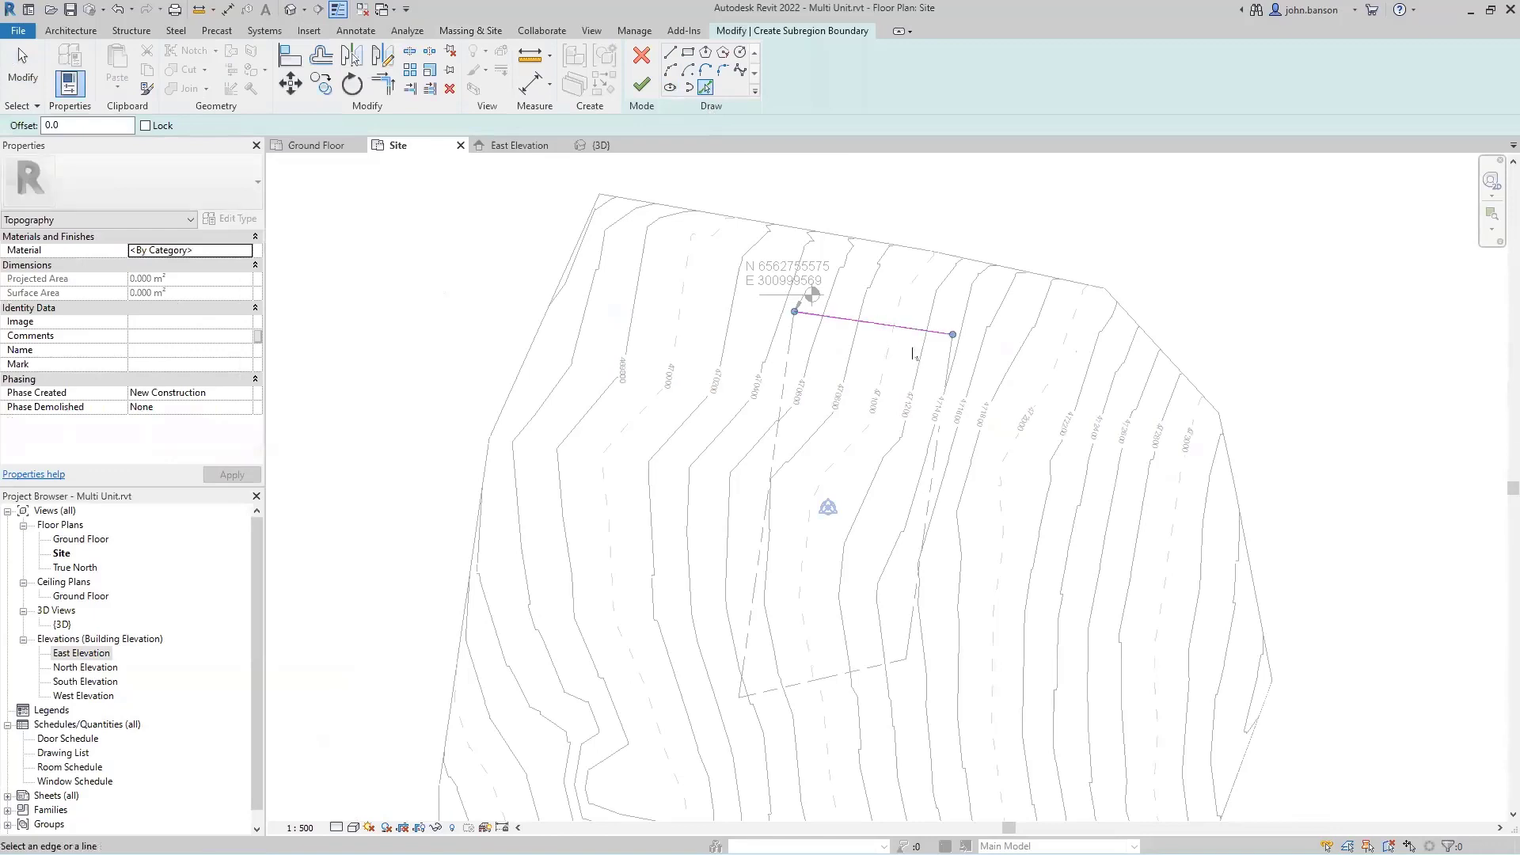
pyautogui.click(932, 511)
pyautogui.click(823, 678)
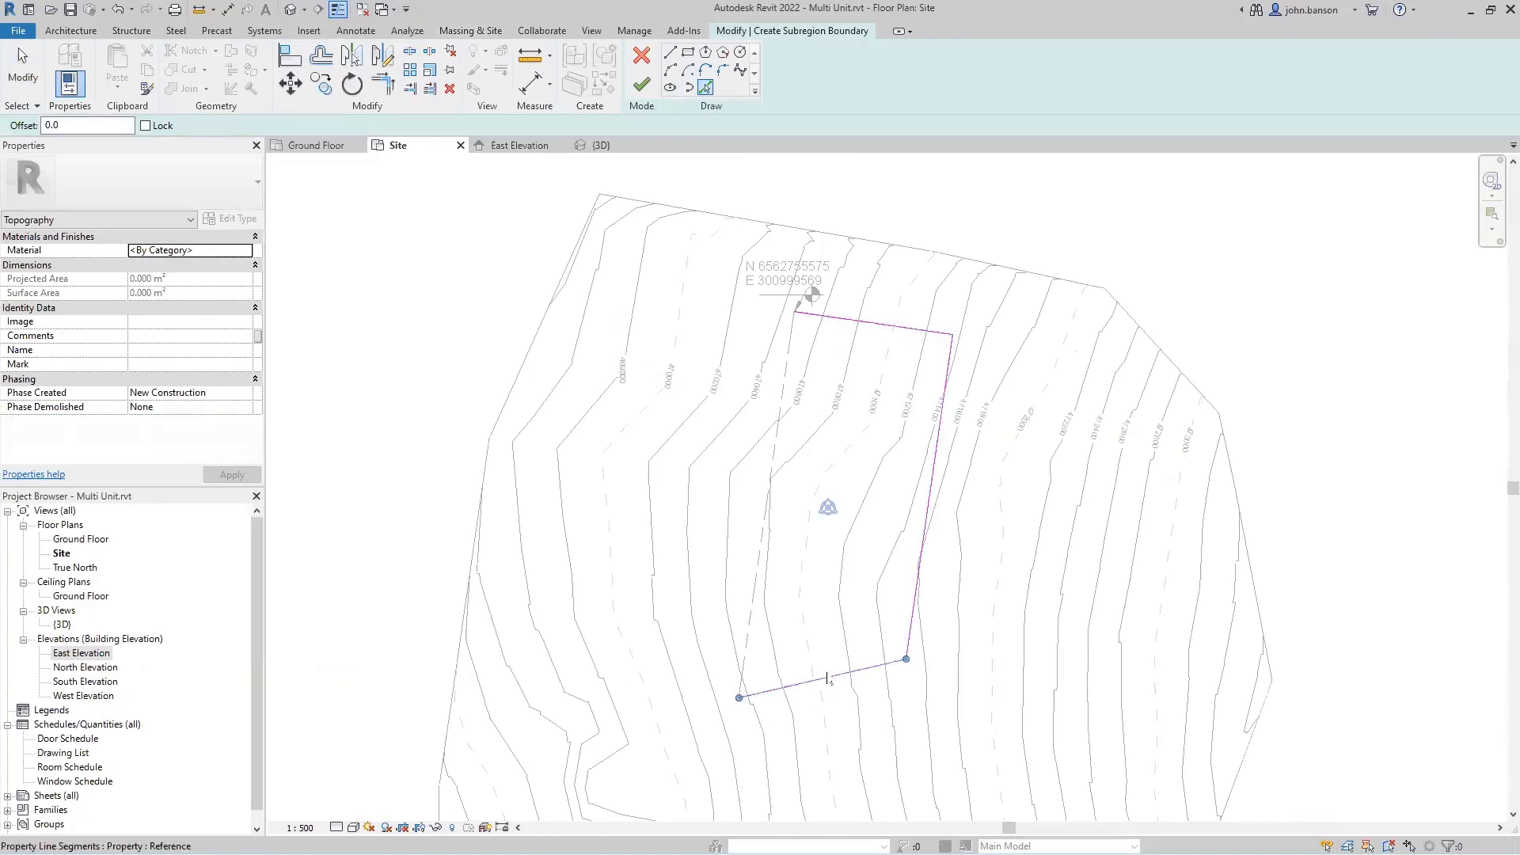
pyautogui.click(780, 476)
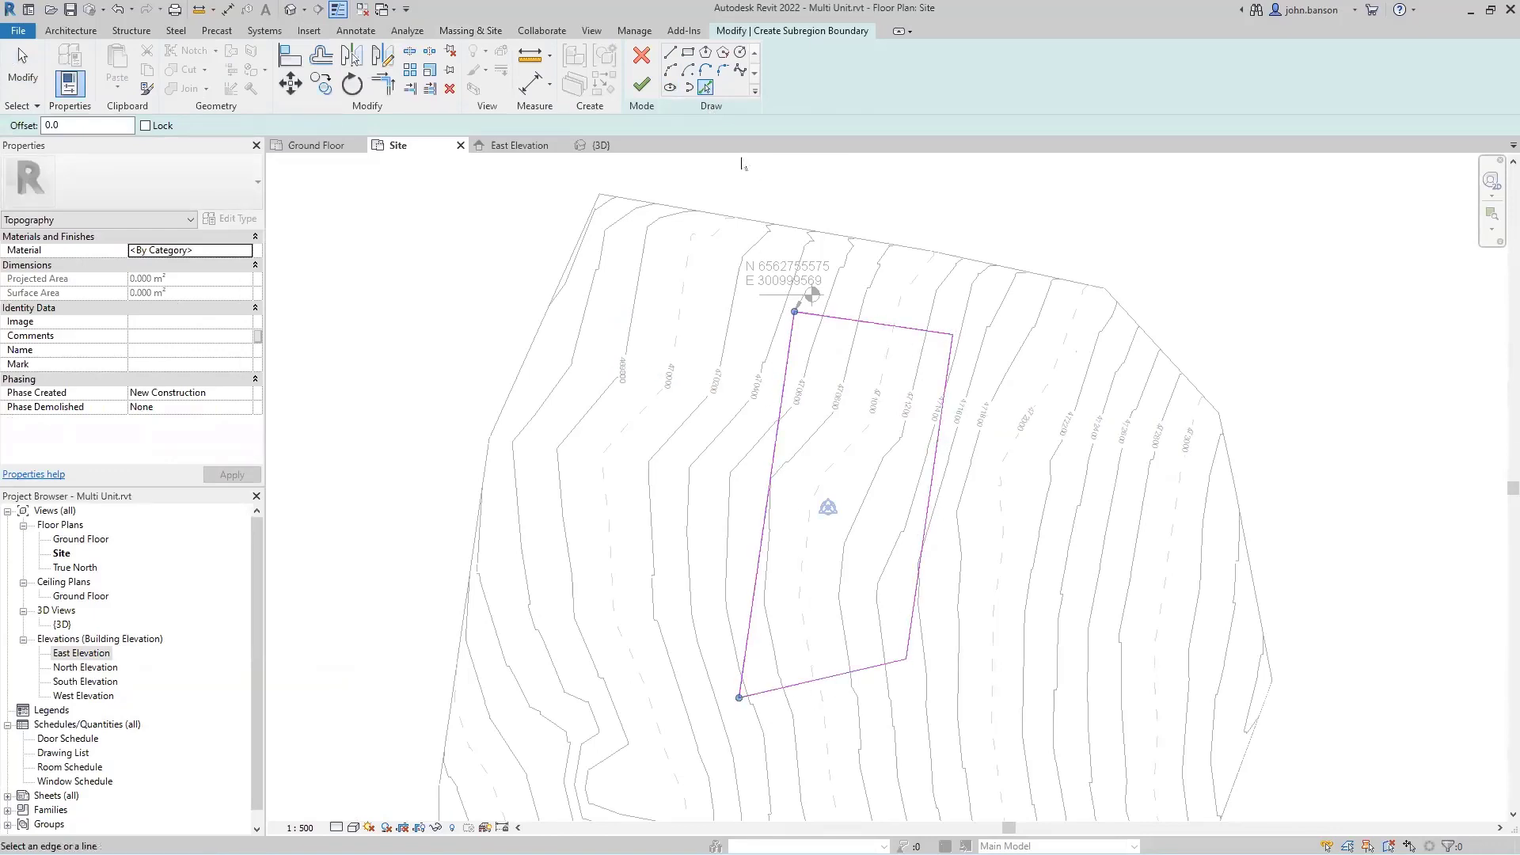
pyautogui.click(642, 85)
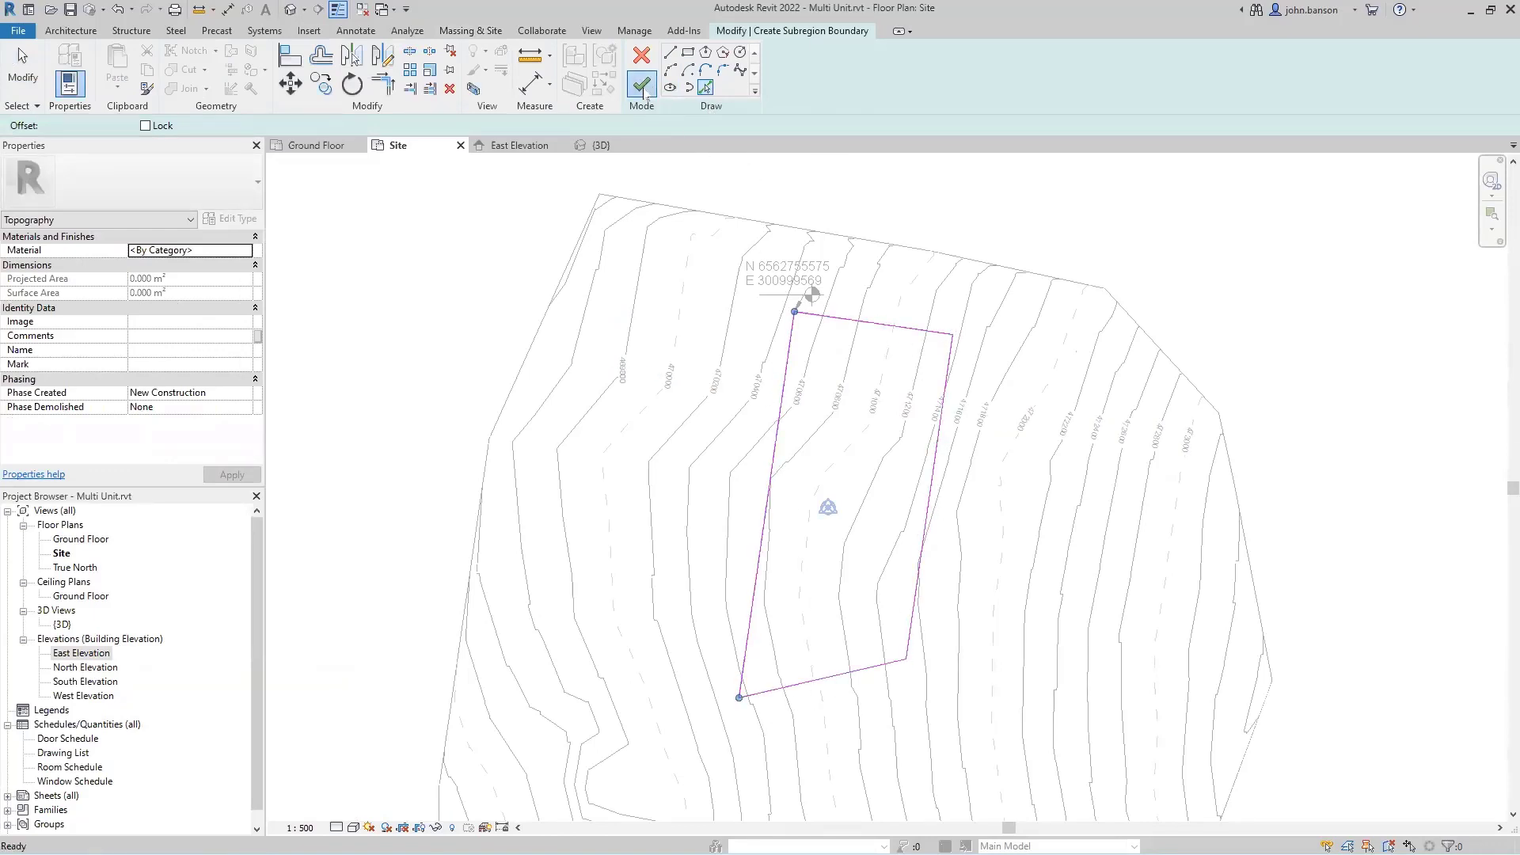
# Set the new subregion's material to Grass.
pyautogui.click(201, 251)
pyautogui.moveTo(203, 252); pyautogui.dragTo(119, 262)
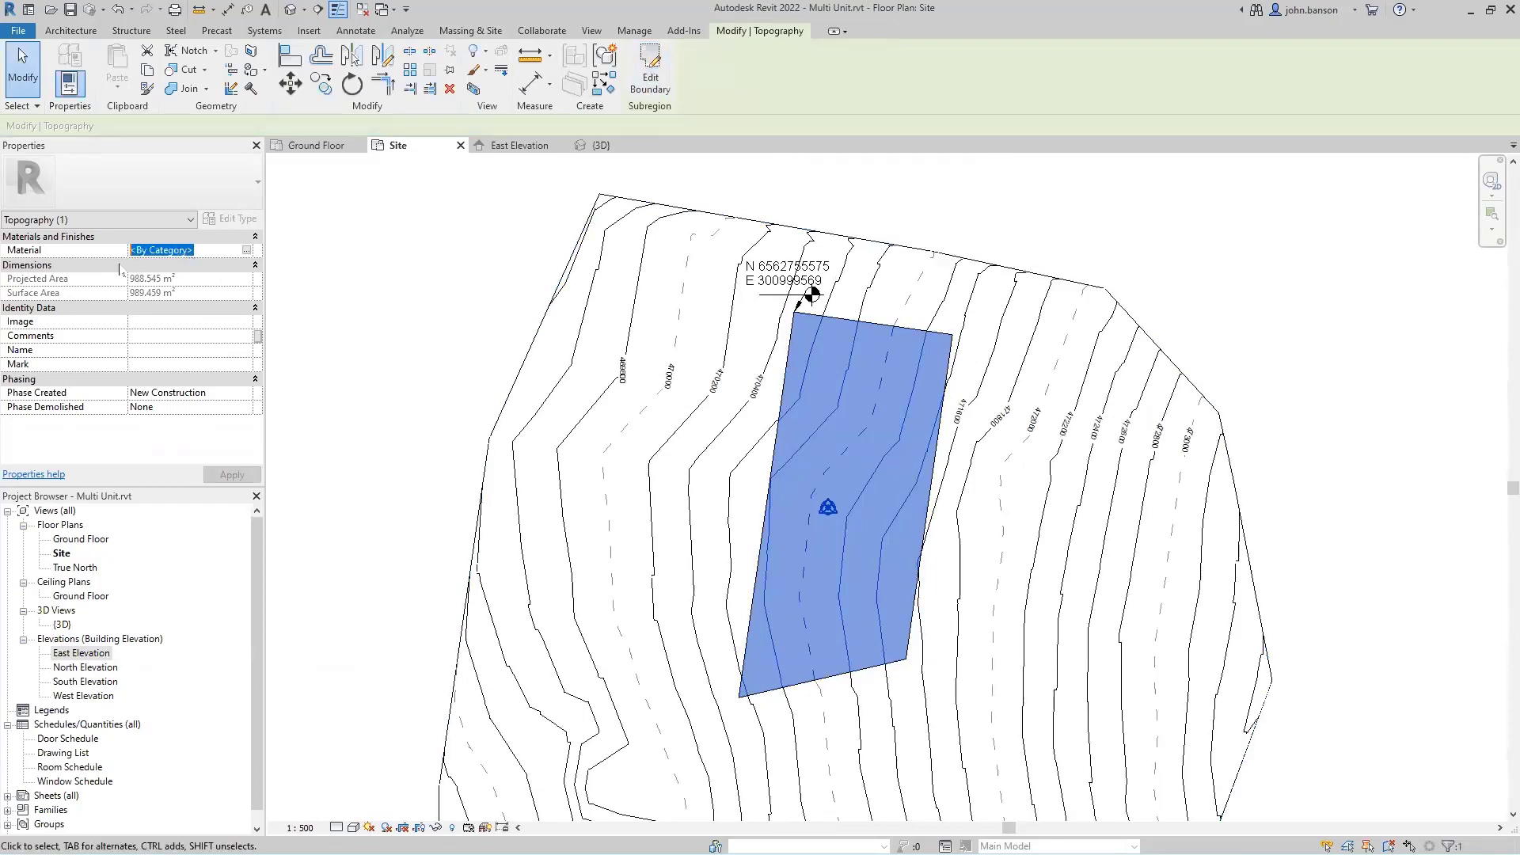
pyautogui.write('grass')
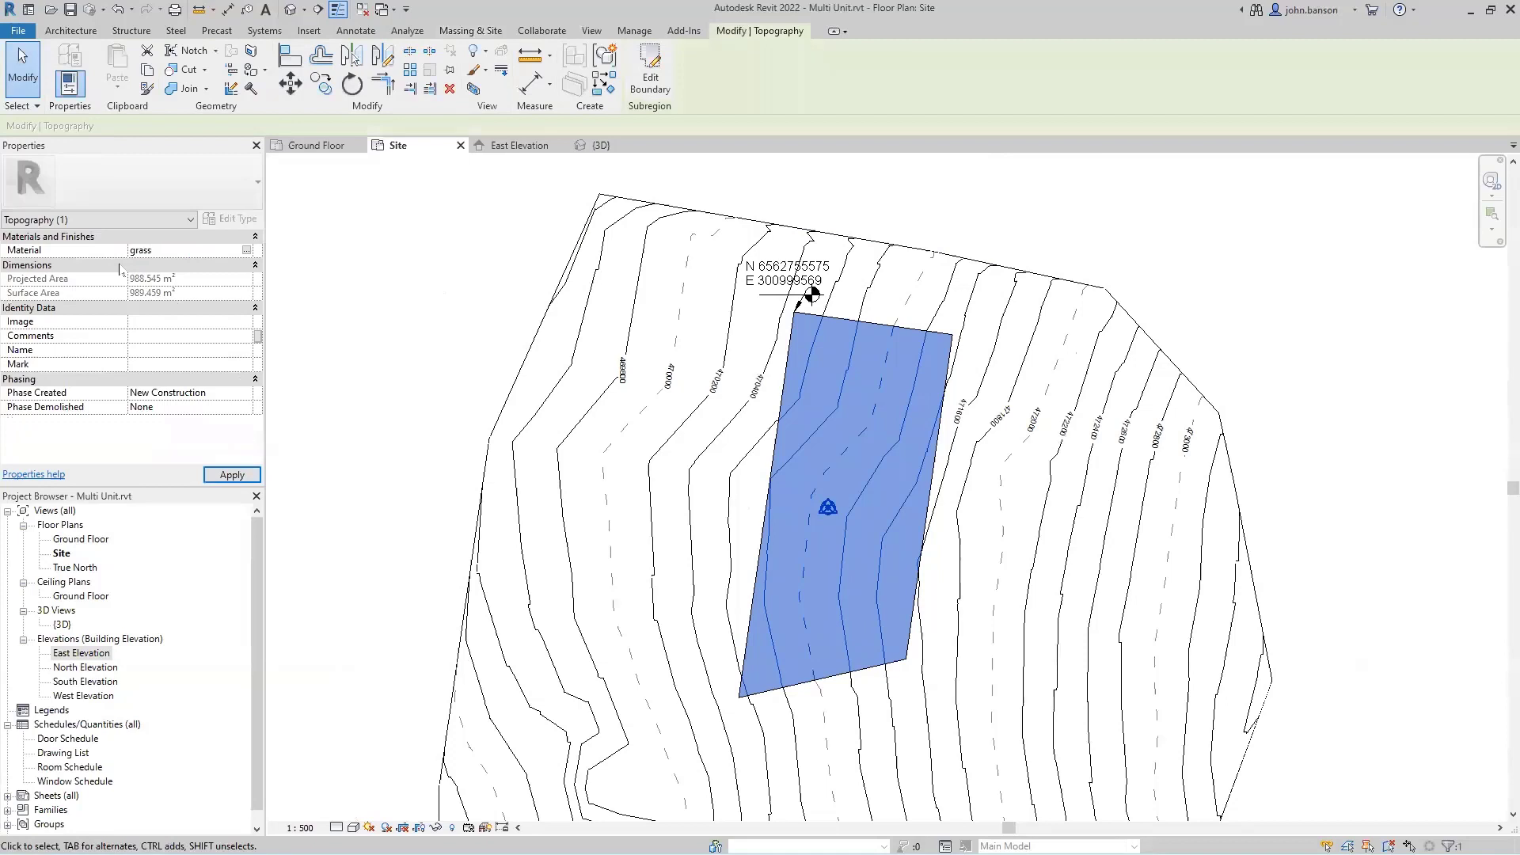
pyautogui.press('Return')
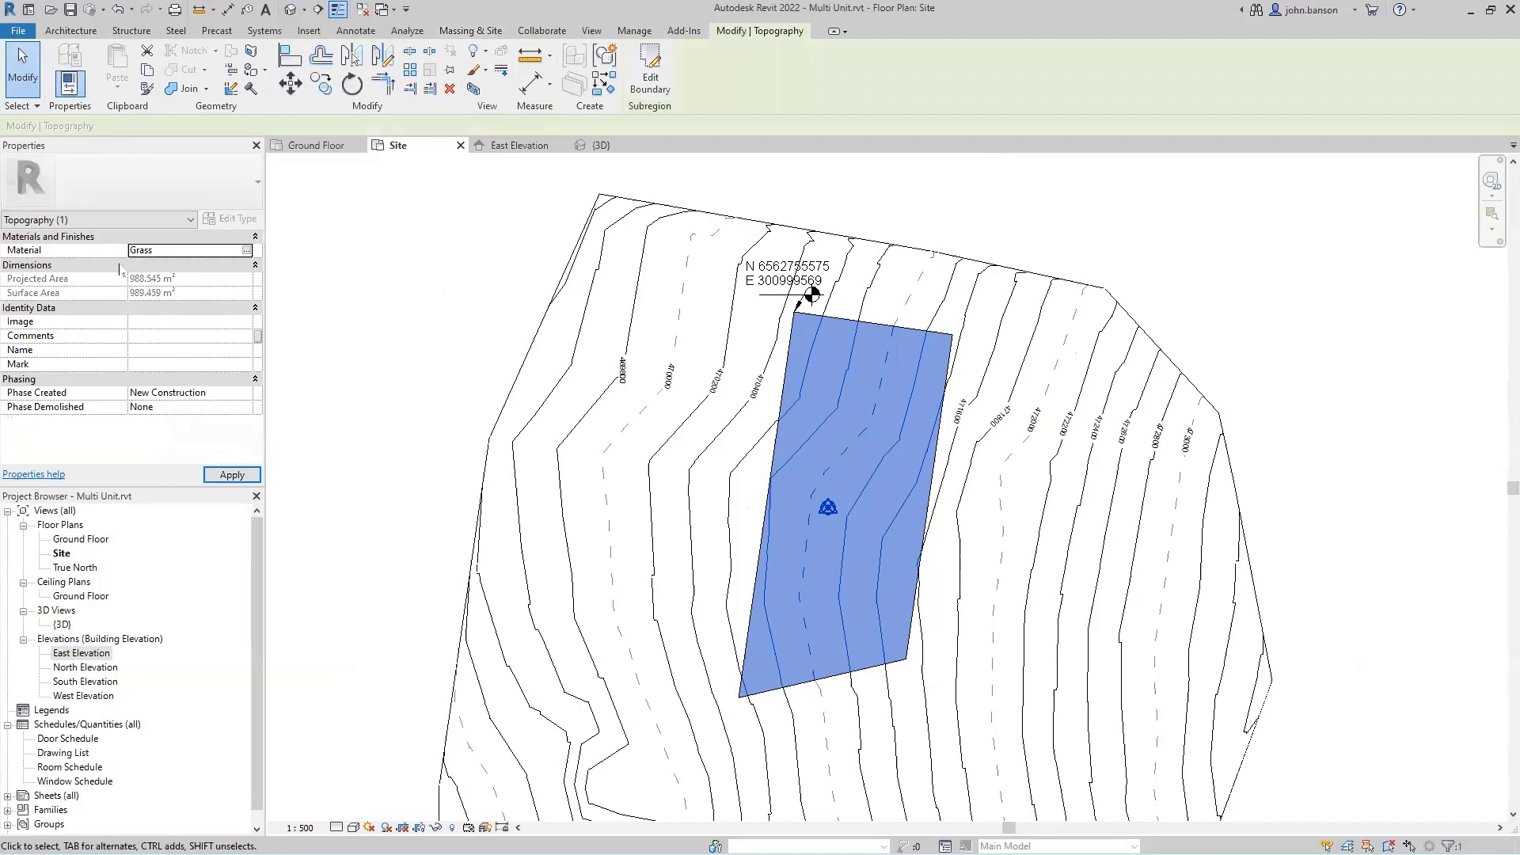
pyautogui.click(506, 211)
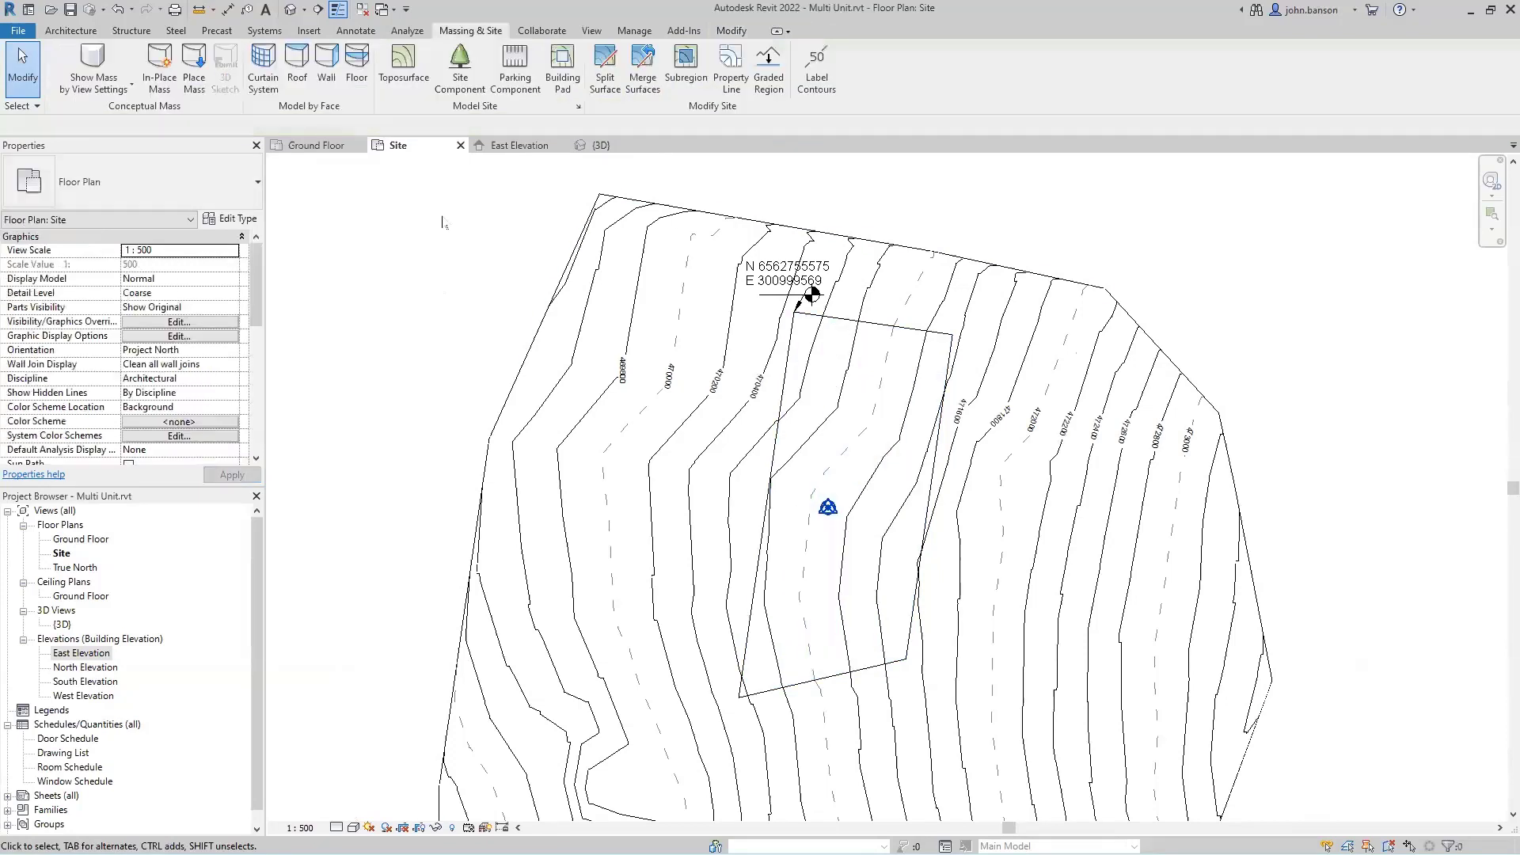
# Examine the subregion in the 3D view and the toposurface's height above the Base Level in the East Elevation.
pyautogui.click(600, 146)
pyautogui.scroll(2, 781, 486)
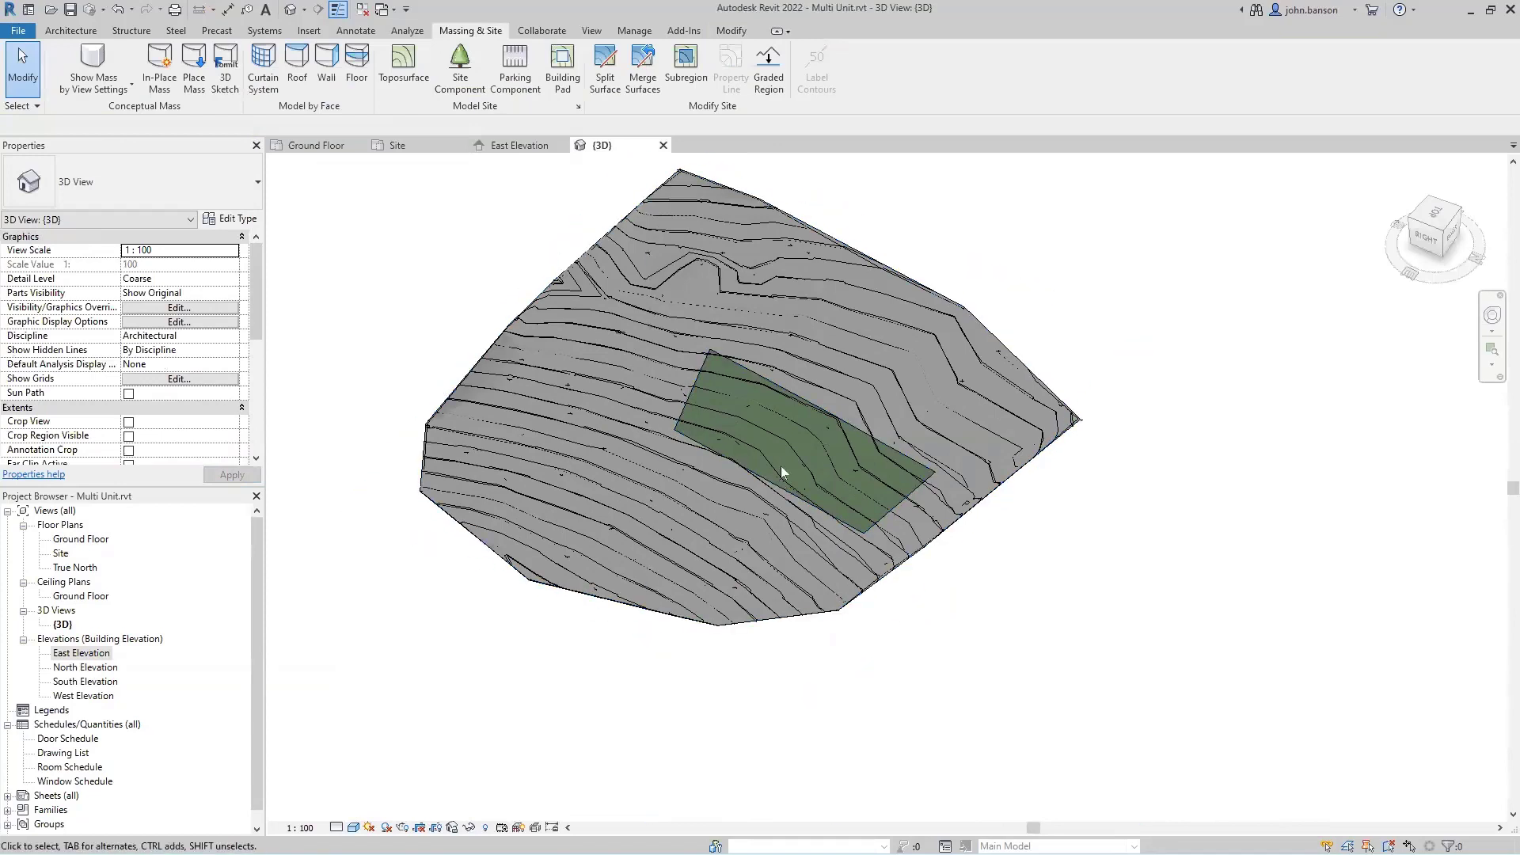
pyautogui.click(515, 149)
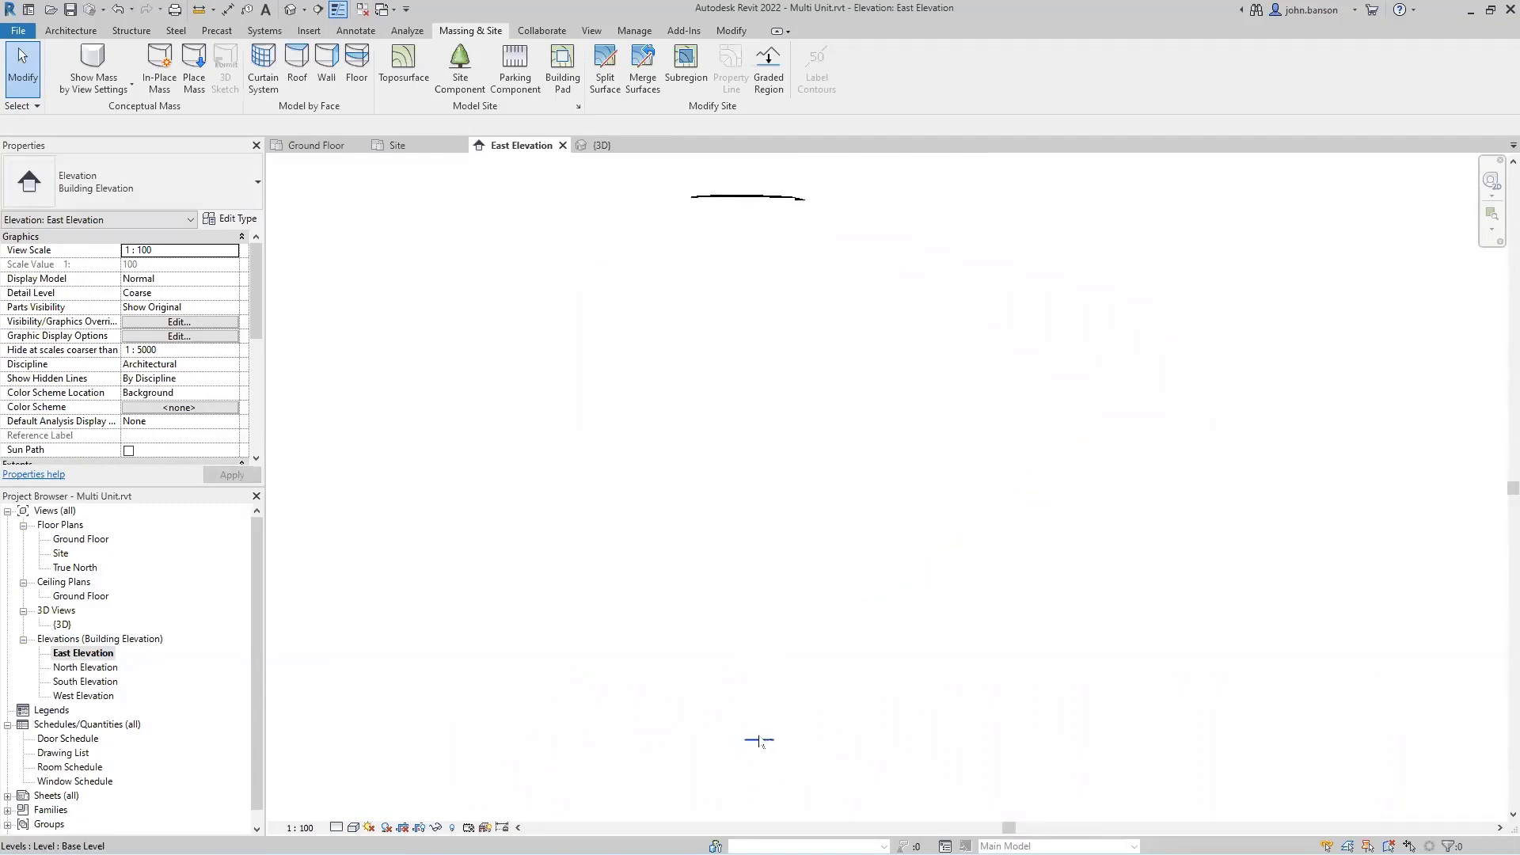
pyautogui.moveTo(733, 227); pyautogui.dragTo(725, 307, button='middle')
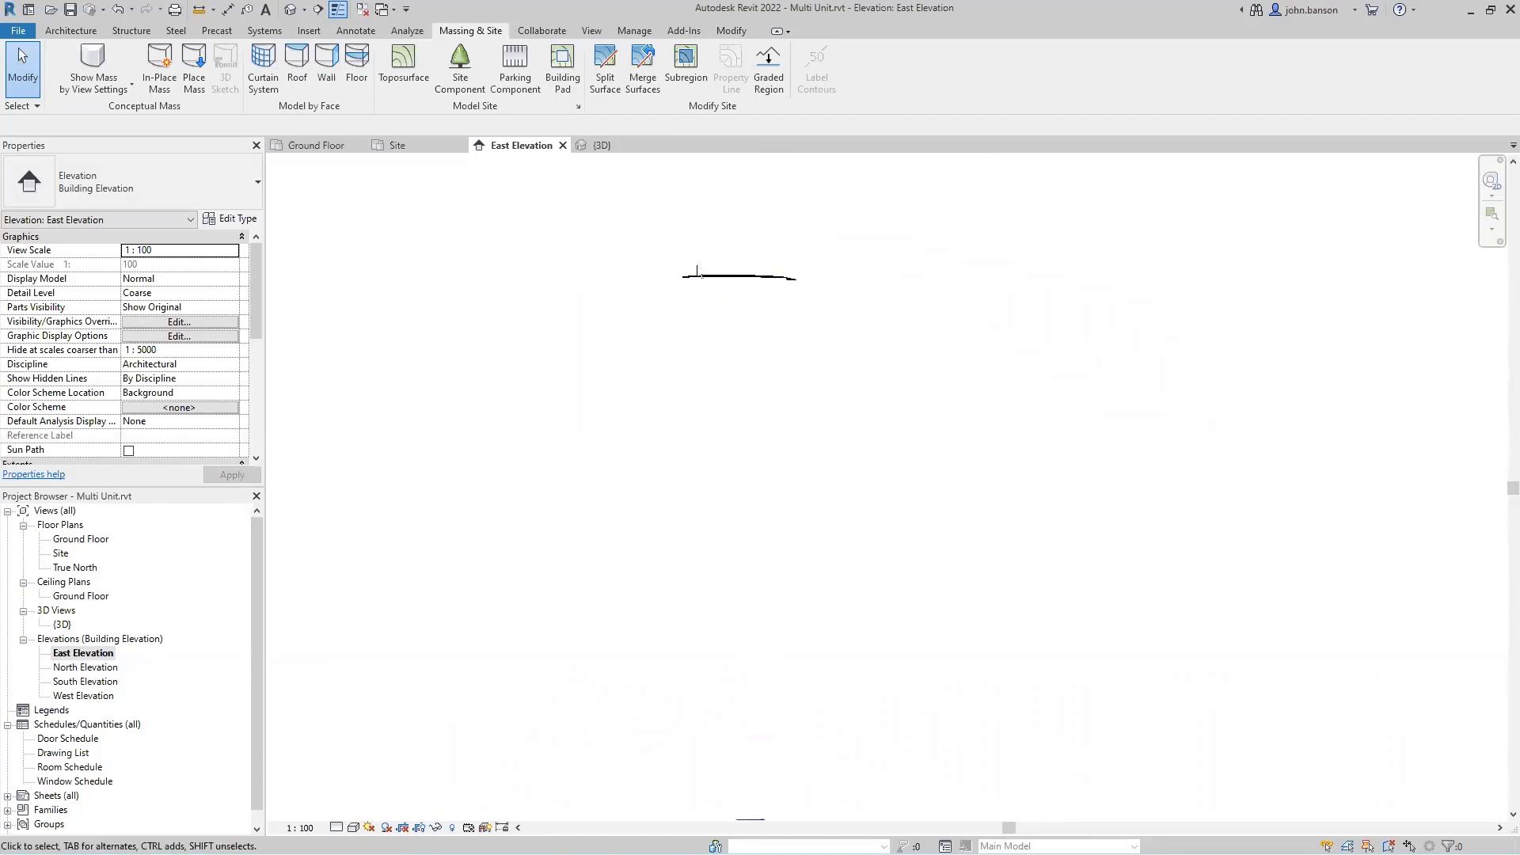
# Open the Unit 1.rvt project and show its Site floor plan.
pyautogui.click(406, 145)
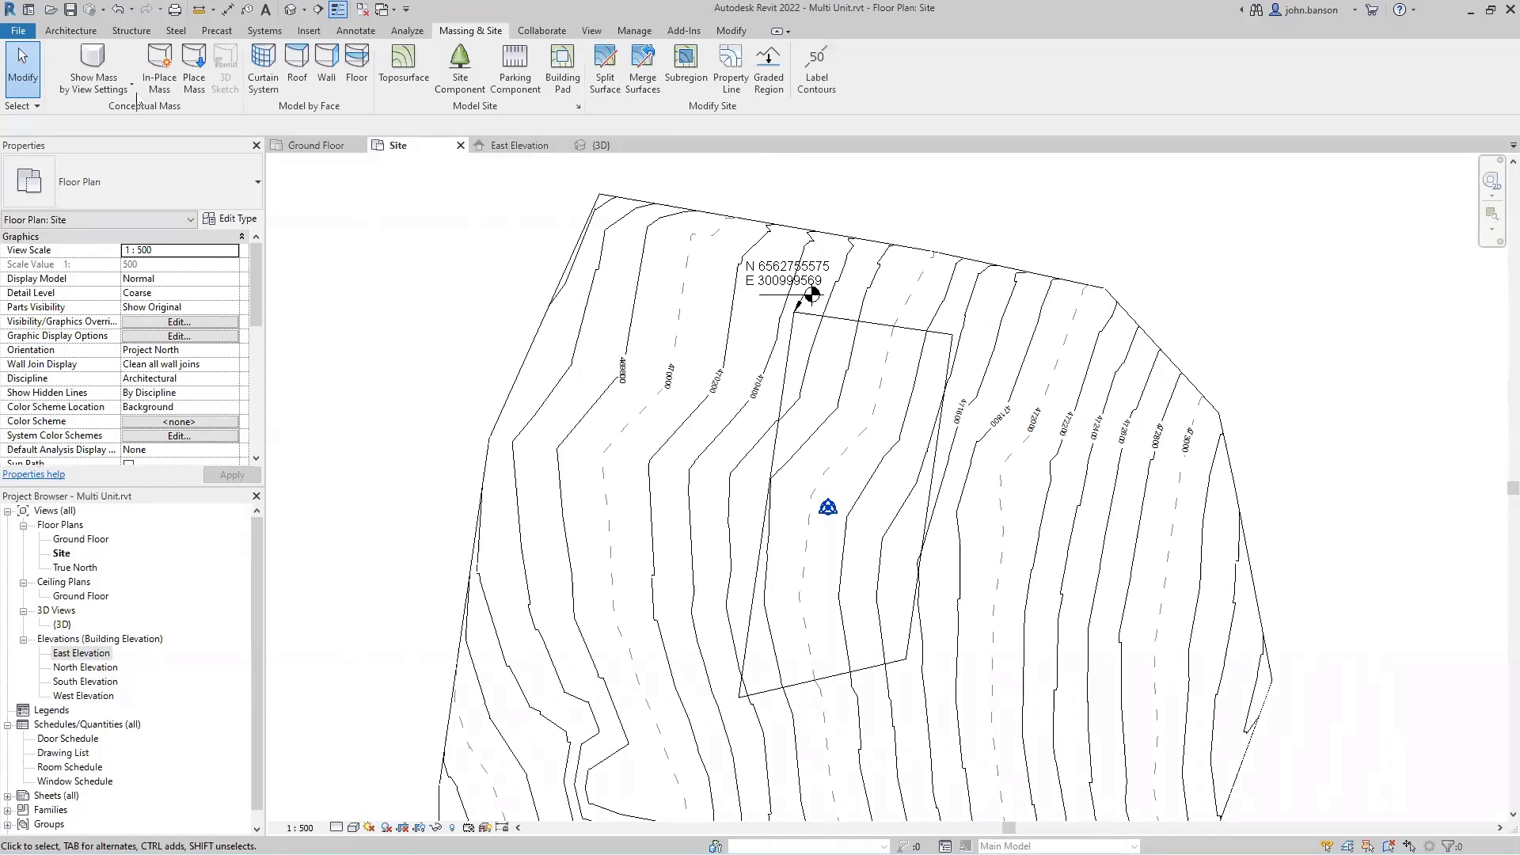
pyautogui.click(16, 32)
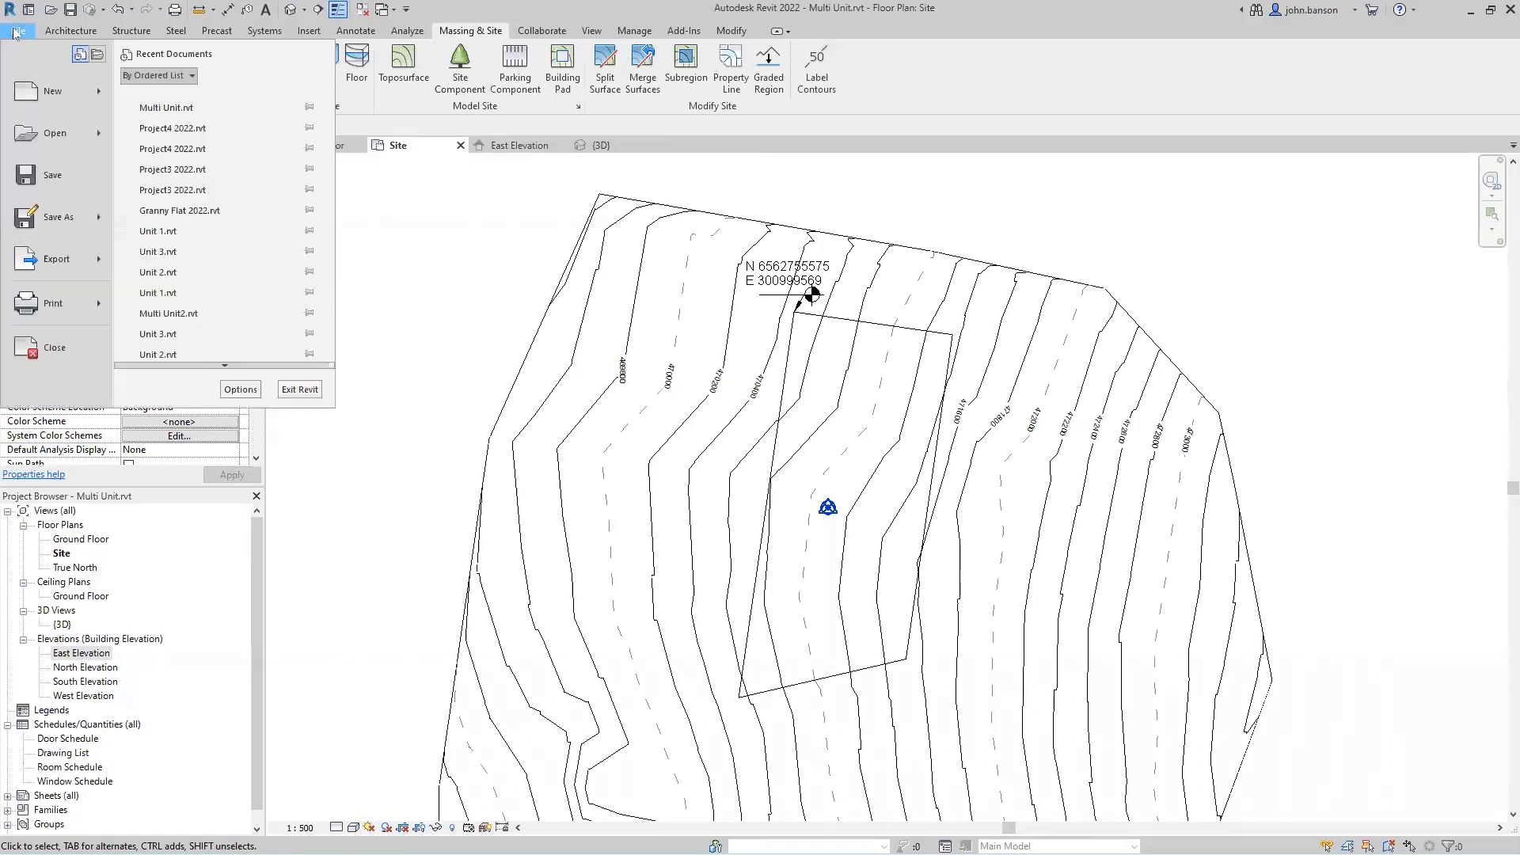
pyautogui.click(194, 232)
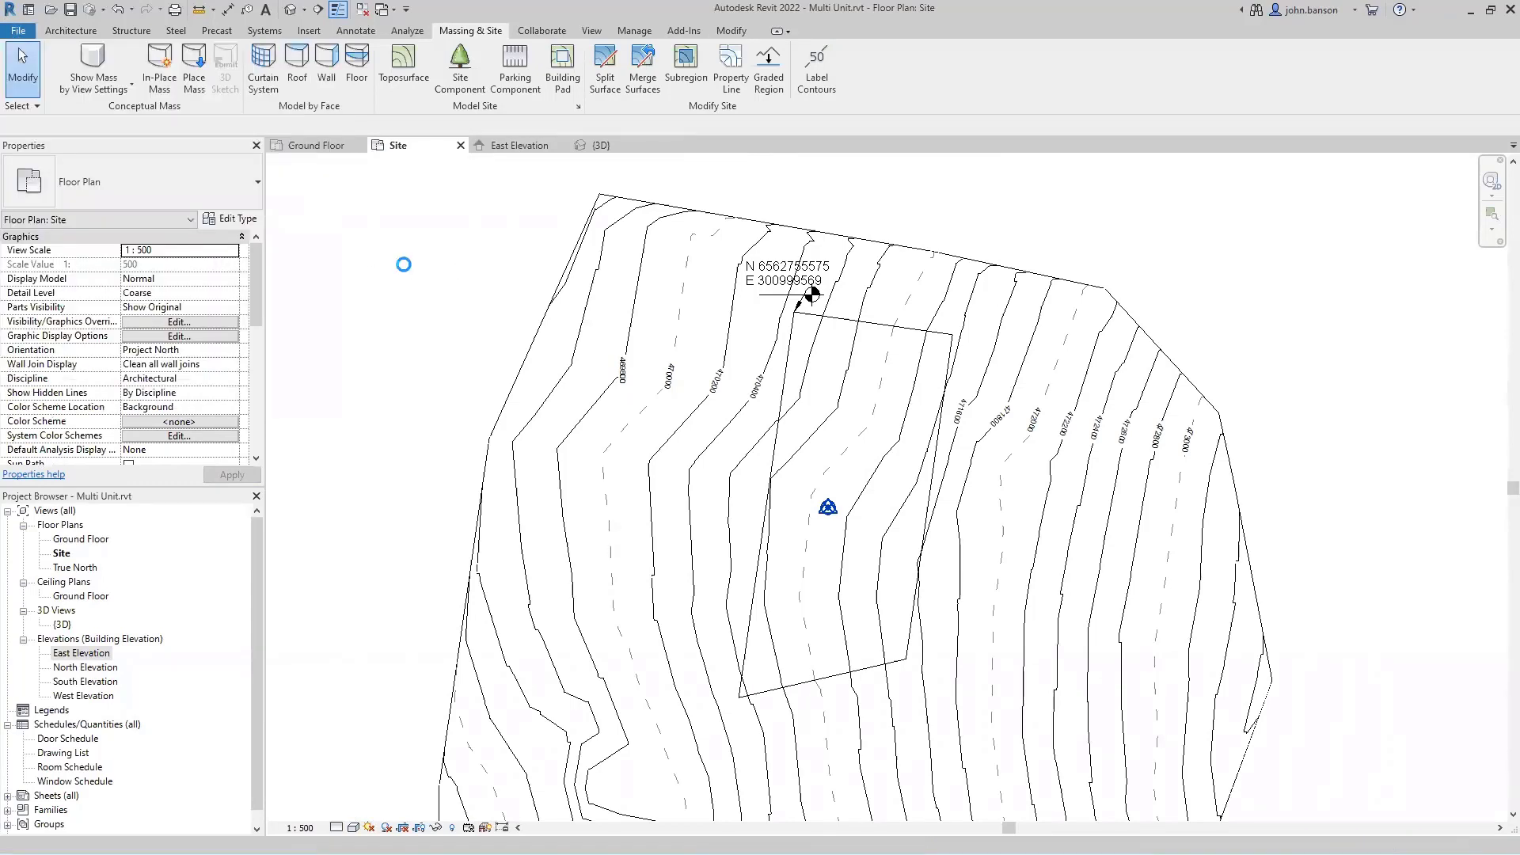
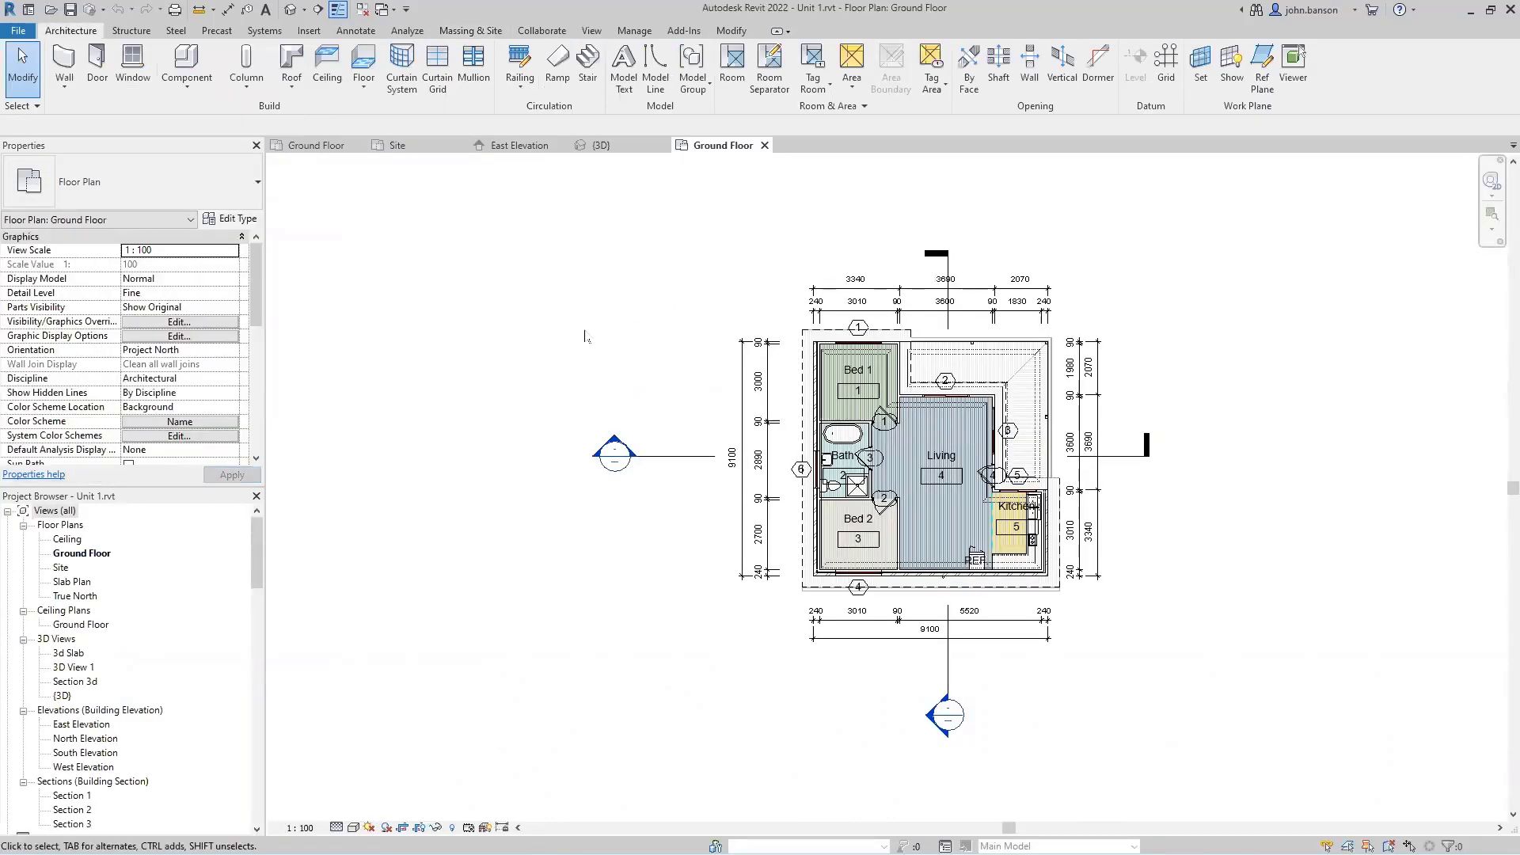
pyautogui.doubleClick(61, 567)
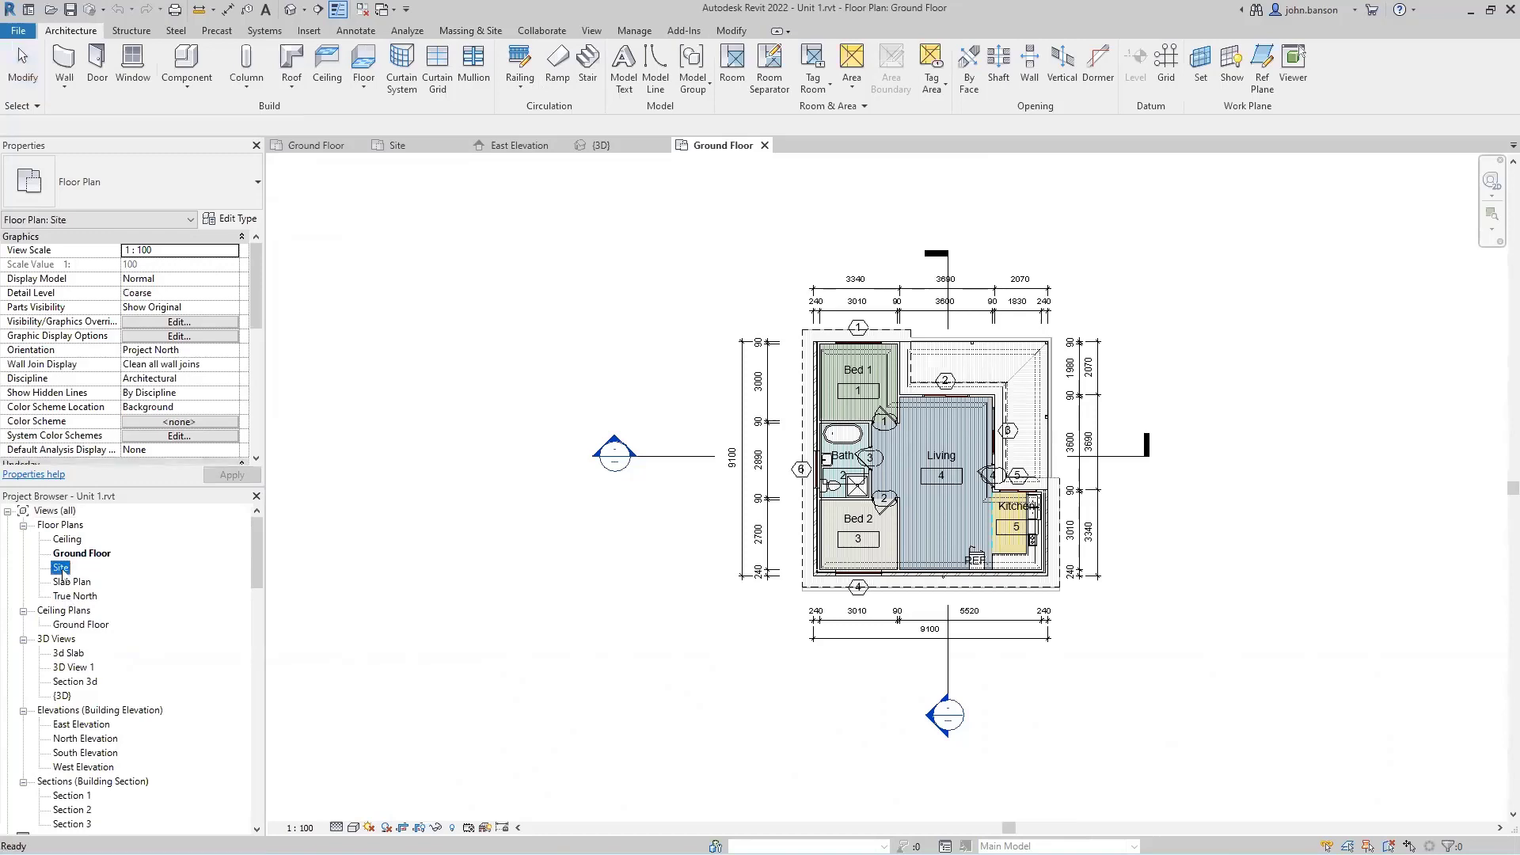
# Examine the survey point in Unit 1's Site plan, and close the Unit 1 project.
pyautogui.moveTo(649, 553); pyautogui.dragTo(458, 585, button='middle')
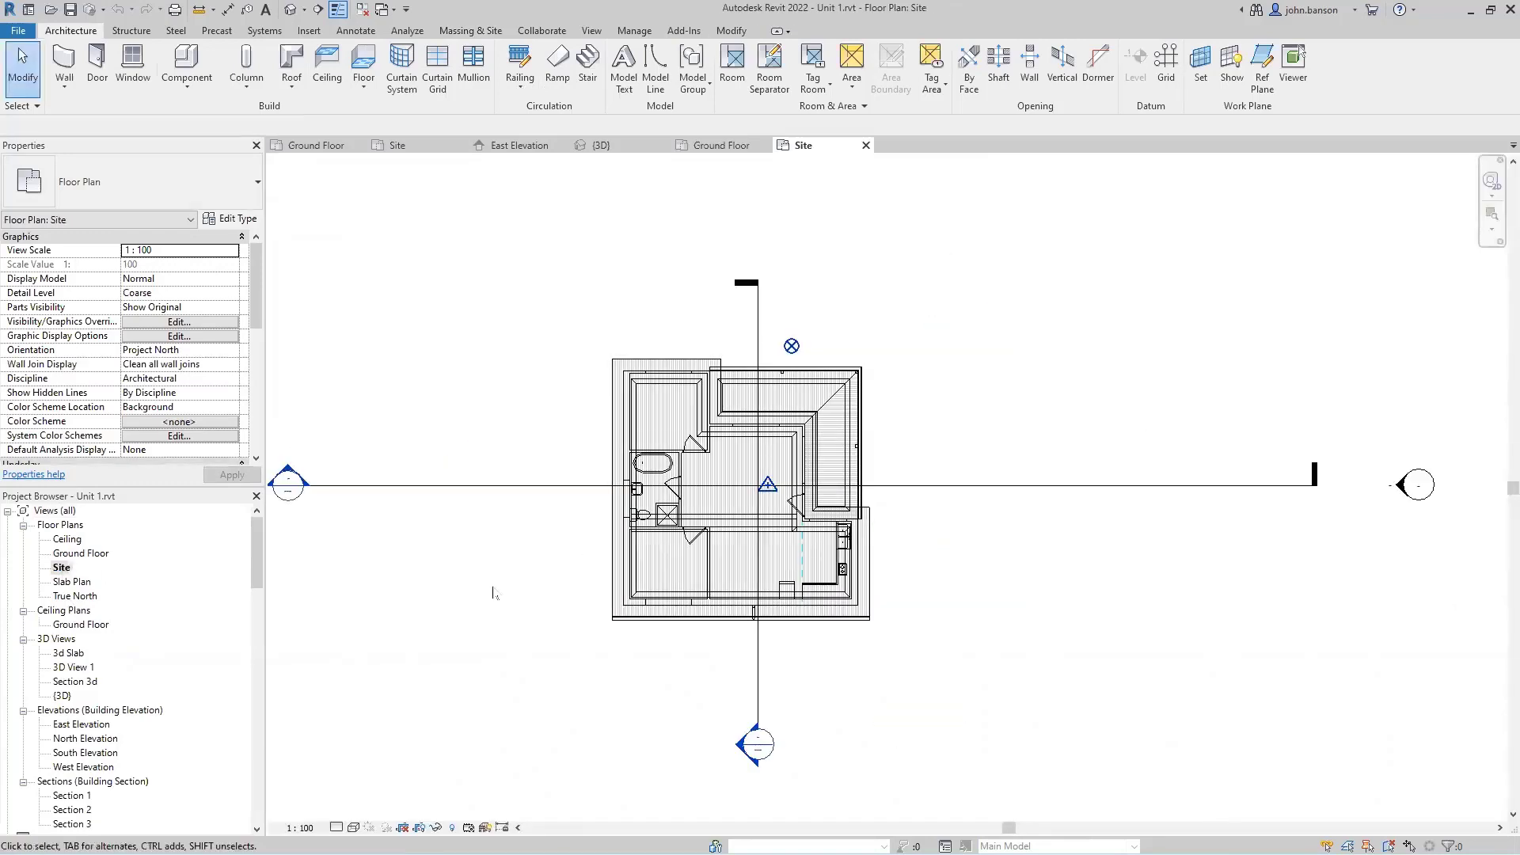
pyautogui.scroll(4, 702, 531)
pyautogui.scroll(2, 790, 489)
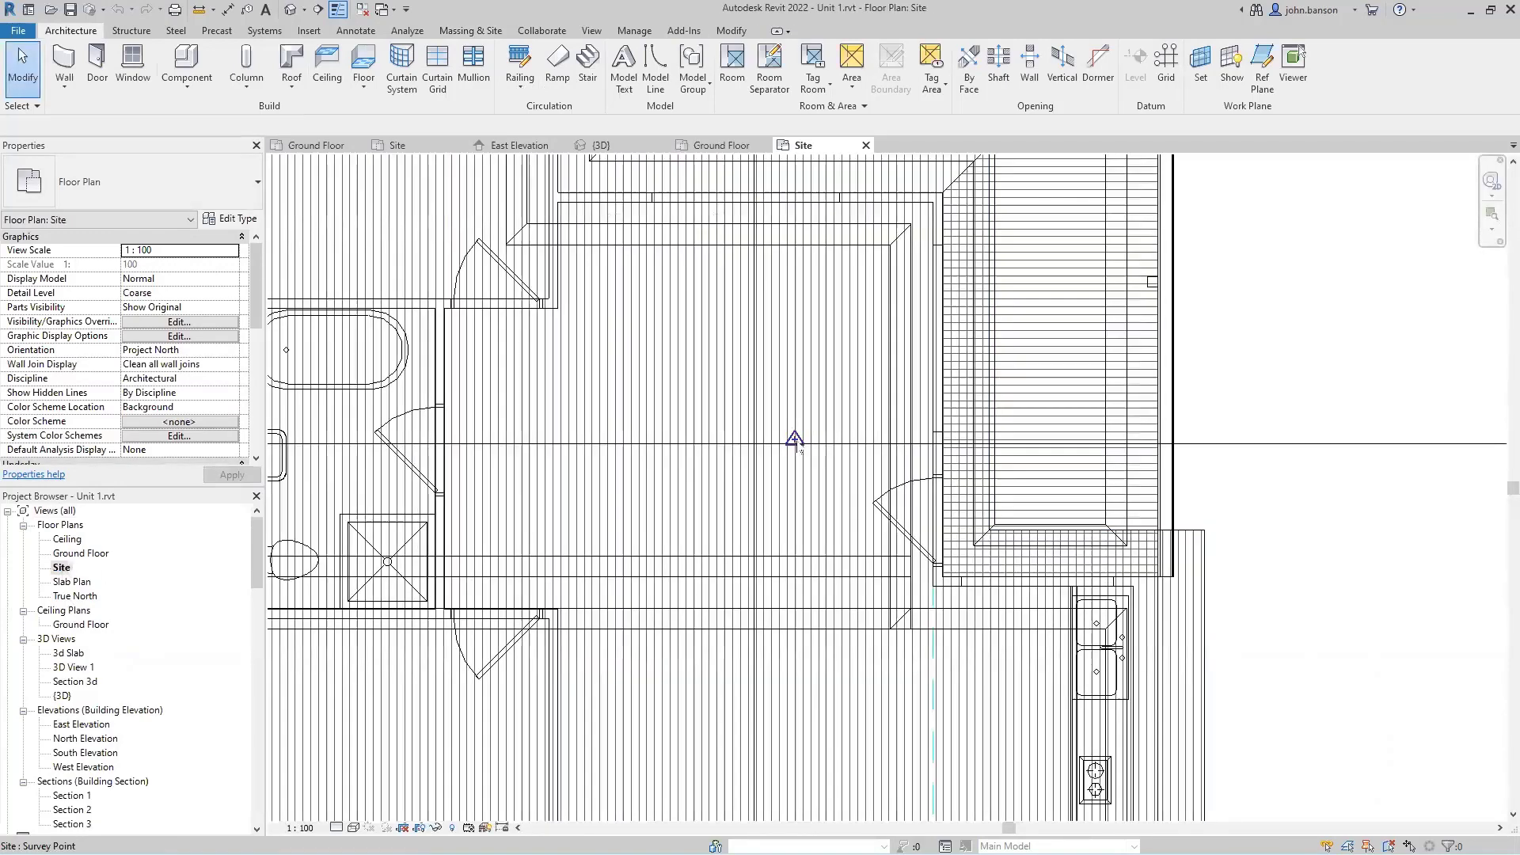
pyautogui.click(799, 449)
pyautogui.scroll(2, 798, 449)
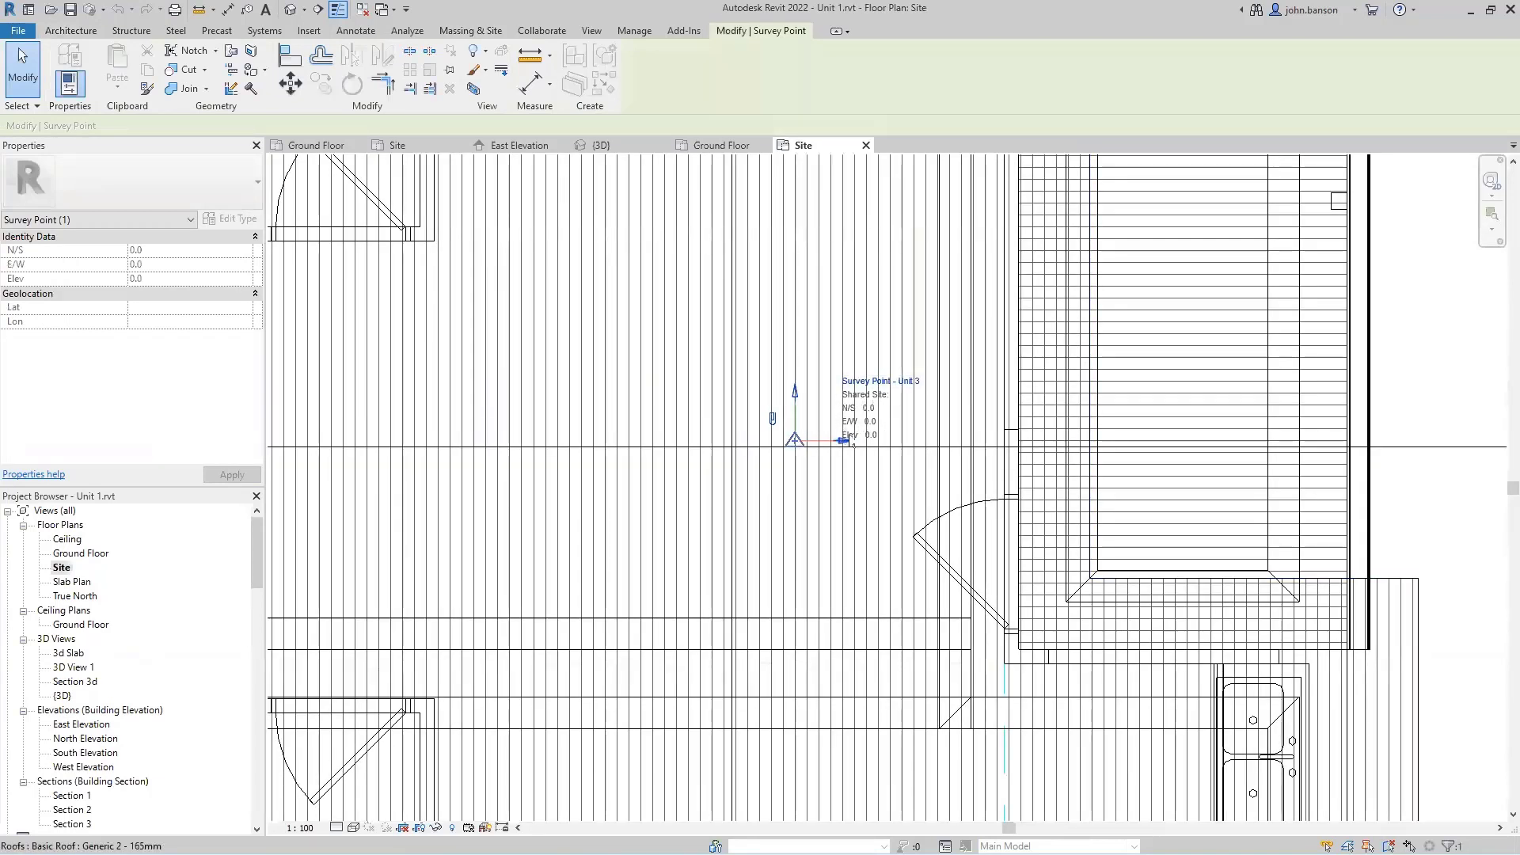
pyautogui.scroll(-1, 859, 446)
pyautogui.scroll(-5, 858, 446)
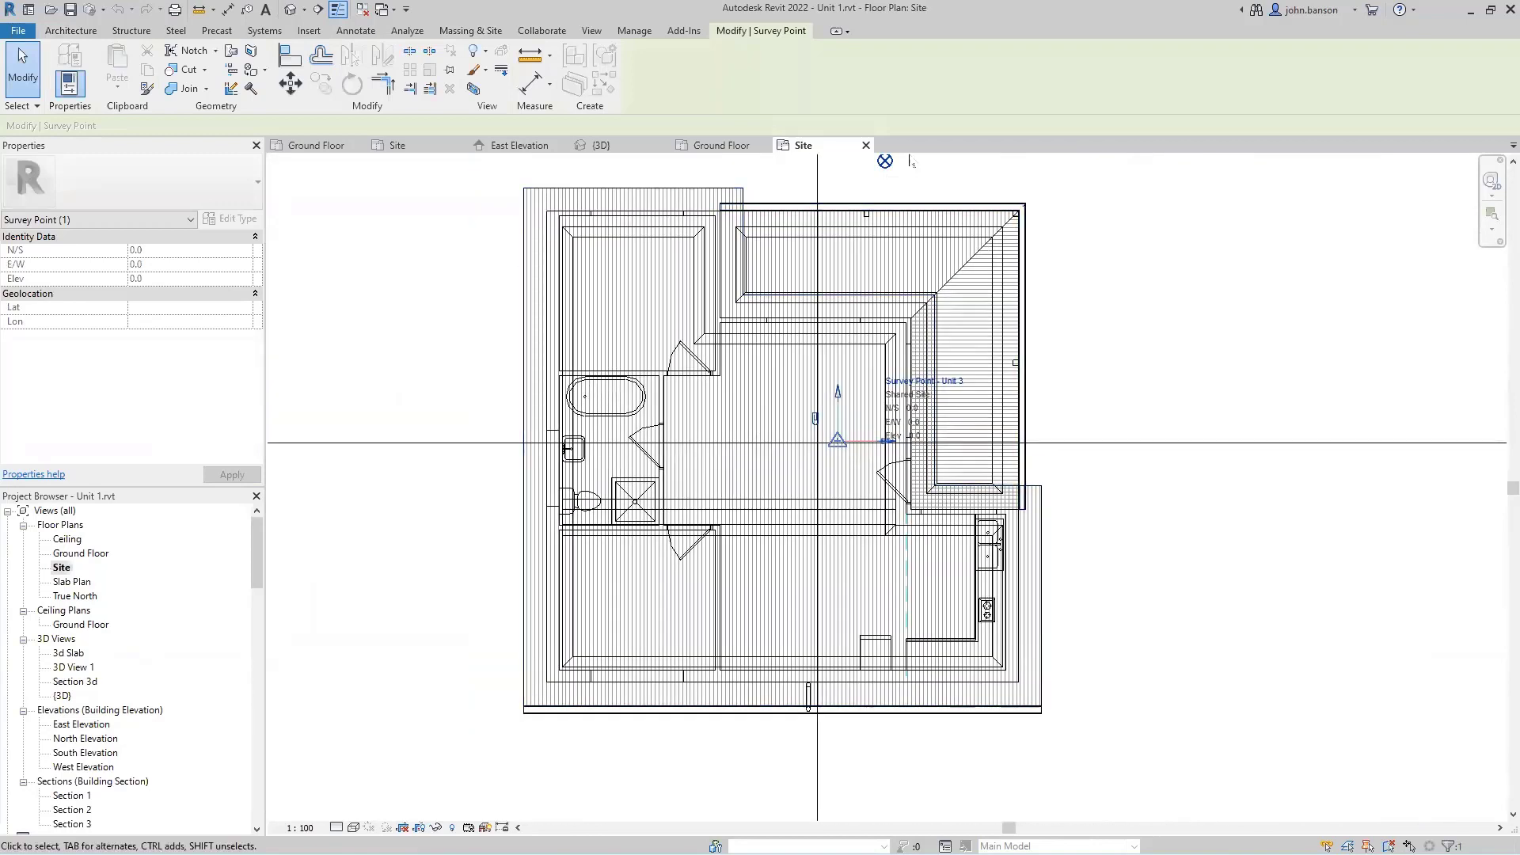
pyautogui.click(865, 144)
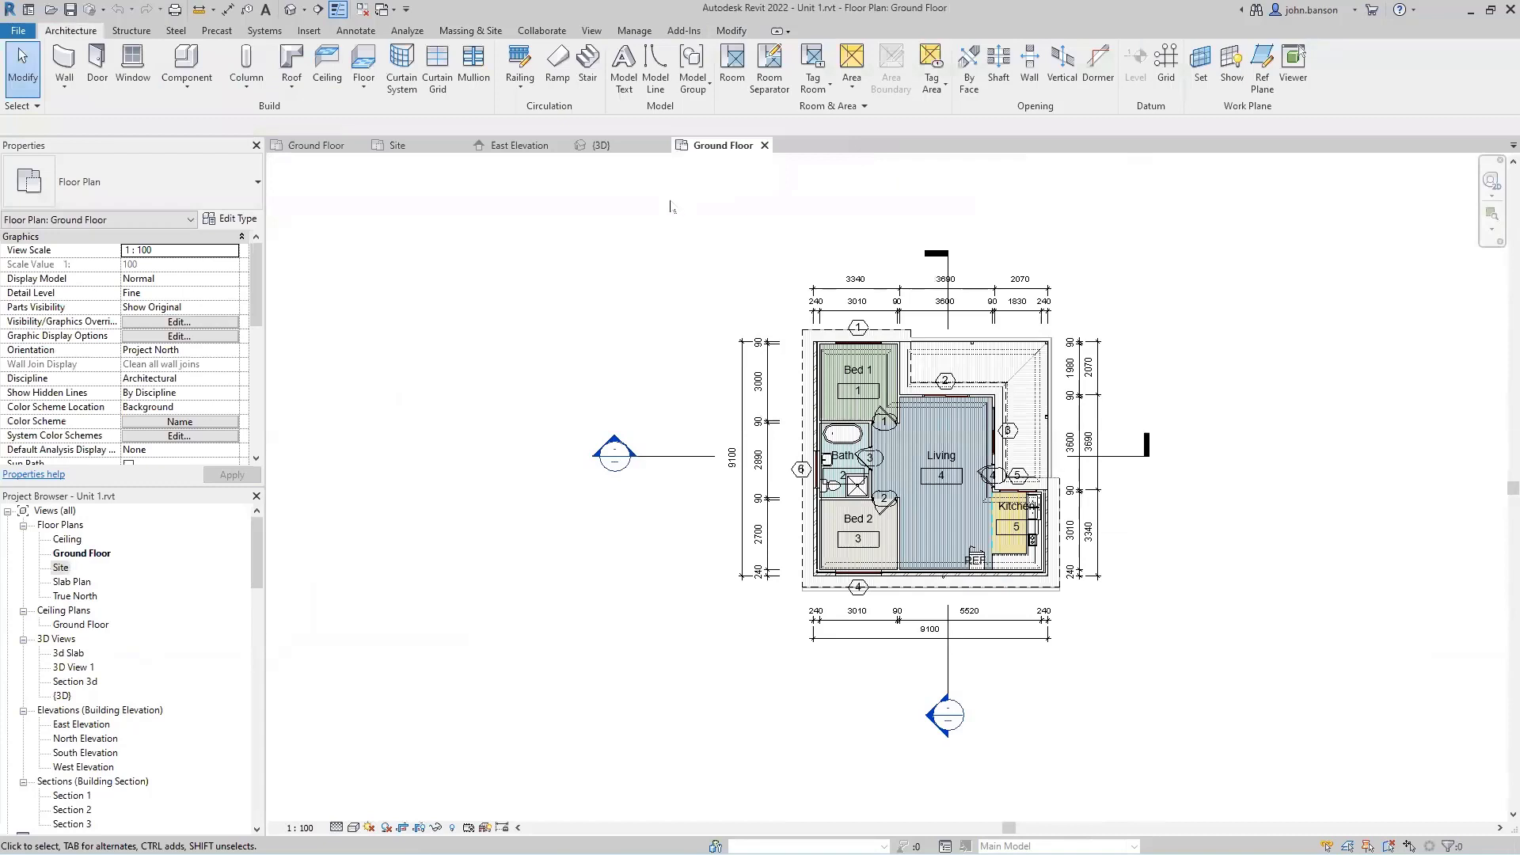
pyautogui.moveTo(671, 233); pyautogui.dragTo(666, 232, button='middle')
pyautogui.click(764, 146)
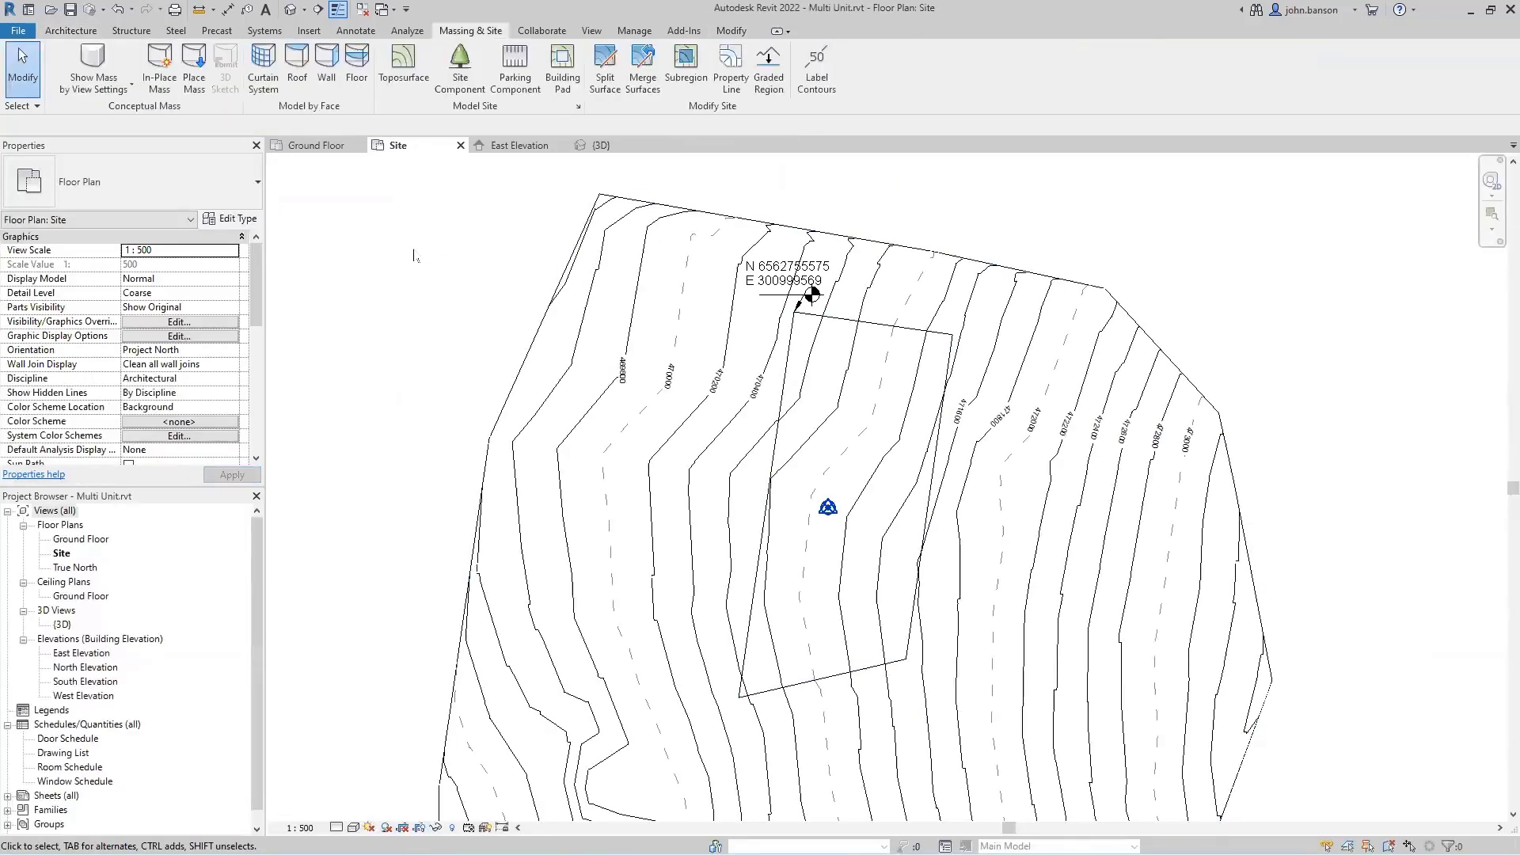
# Link Unit 1.rvt into the Multi Unit Site plan using Auto - Internal Origin to Internal Origin positioning.
pyautogui.click(306, 32)
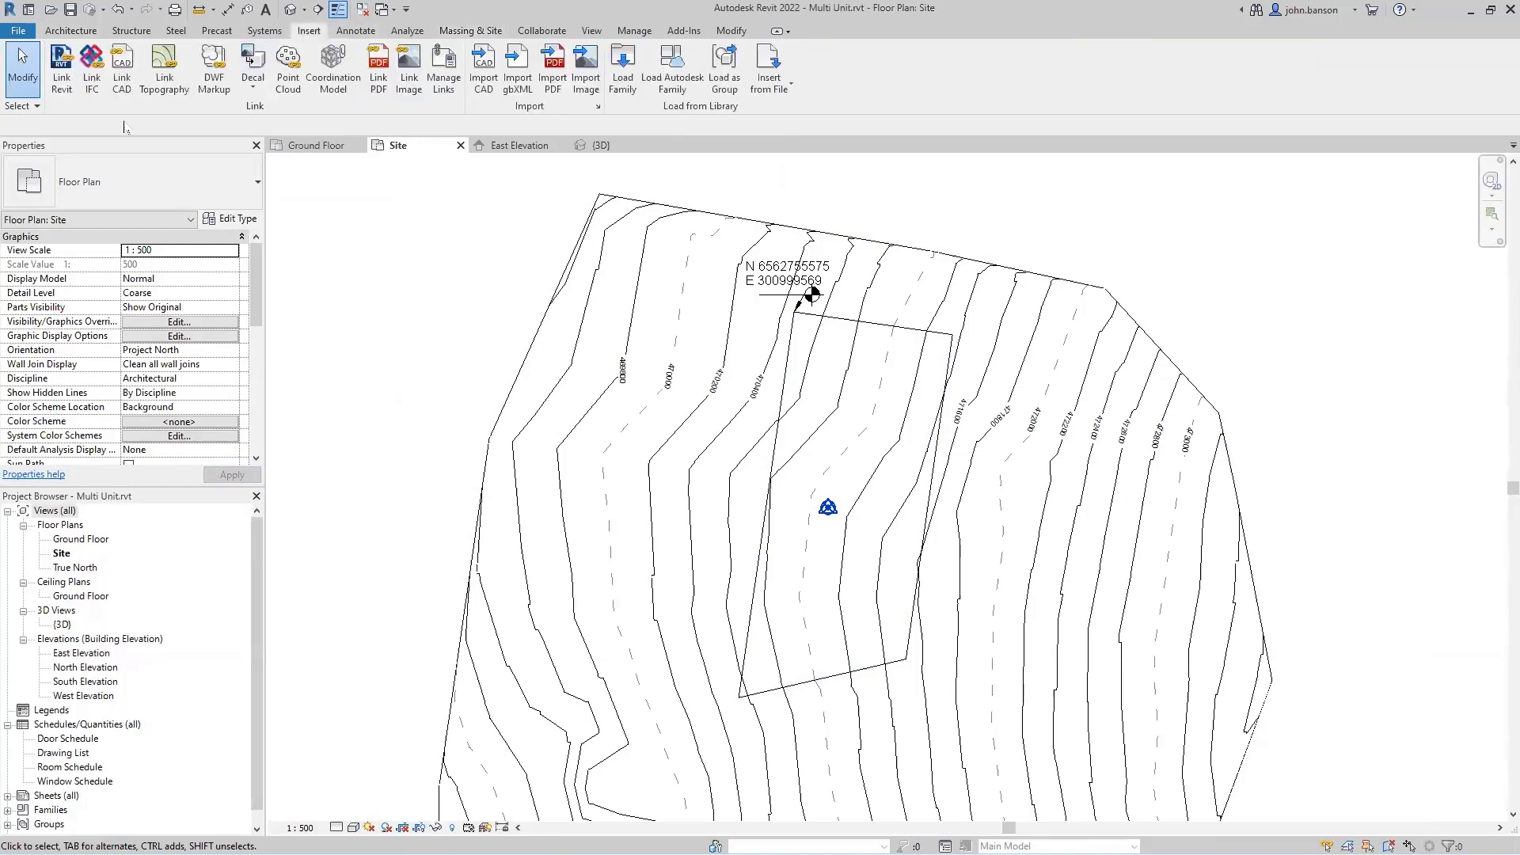
pyautogui.click(65, 67)
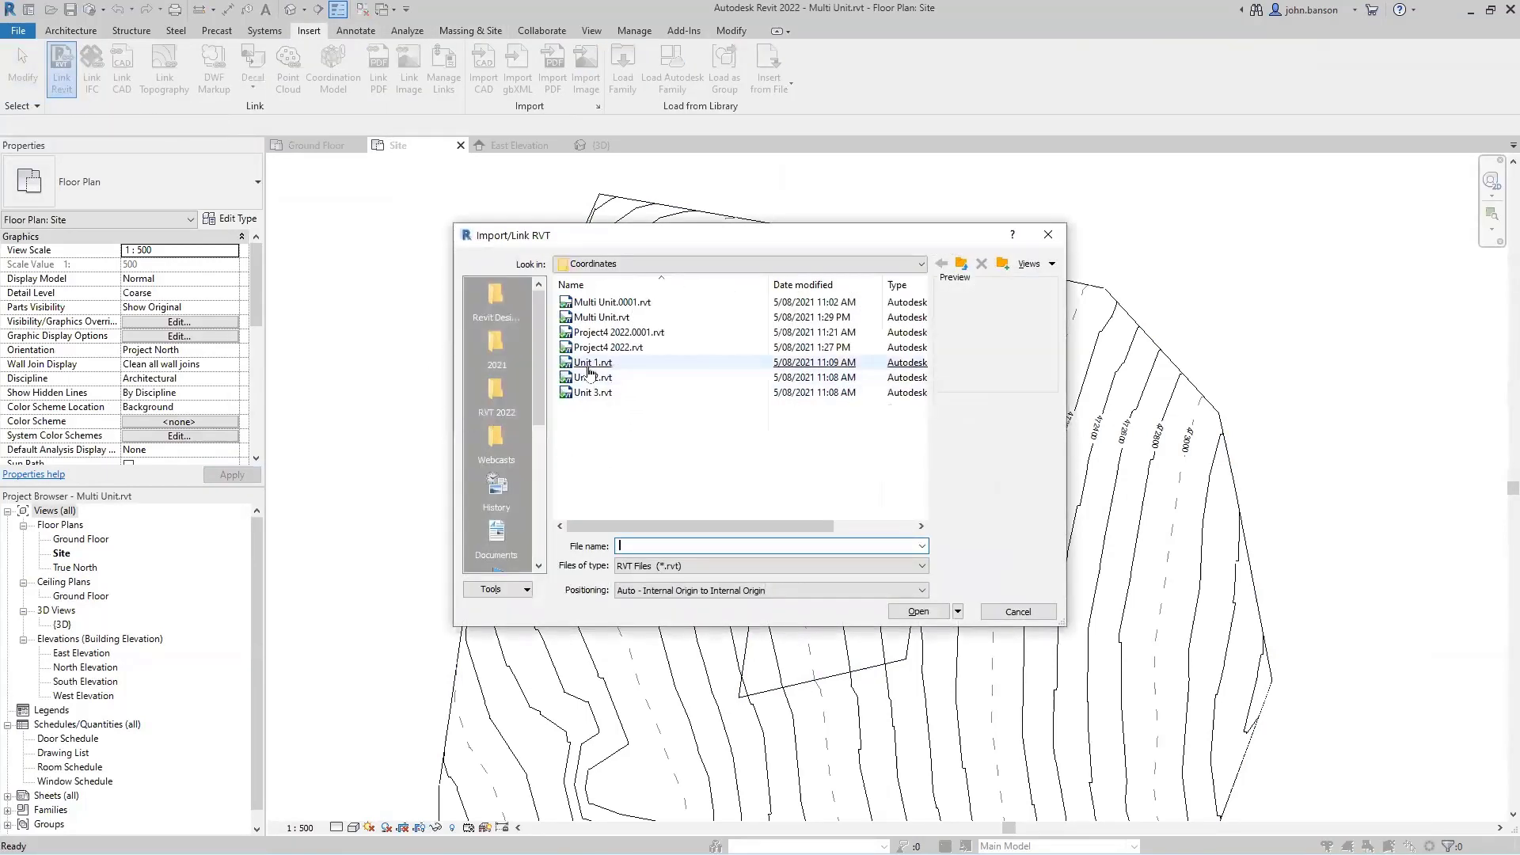
pyautogui.doubleClick(593, 366)
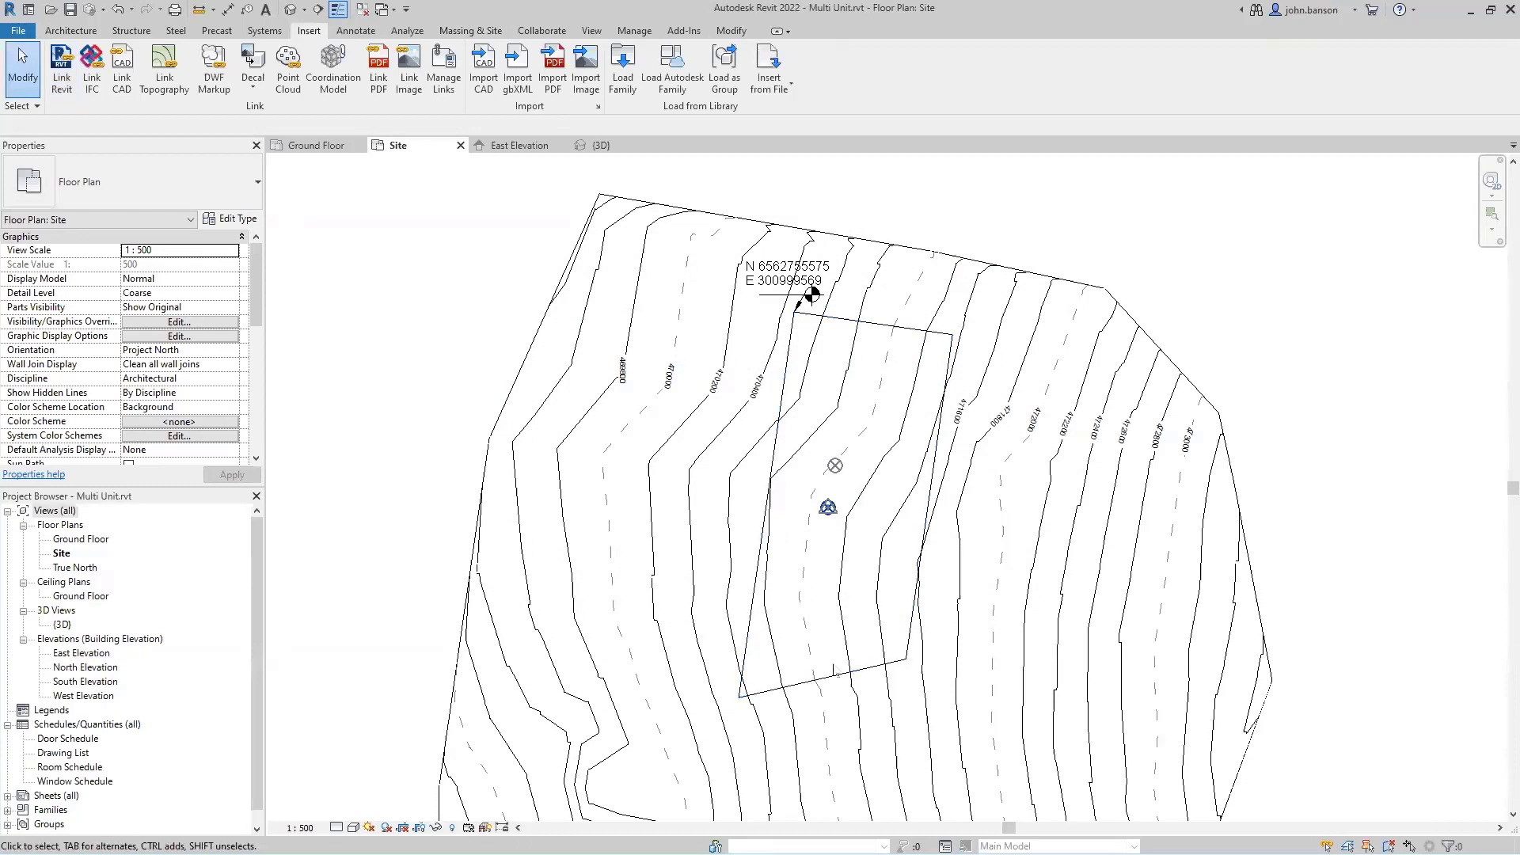
# Move the linked Unit 1 model vertically up by 470490 mm in the East Elevation.
pyautogui.moveTo(845, 632); pyautogui.dragTo(871, 488, button='middle')
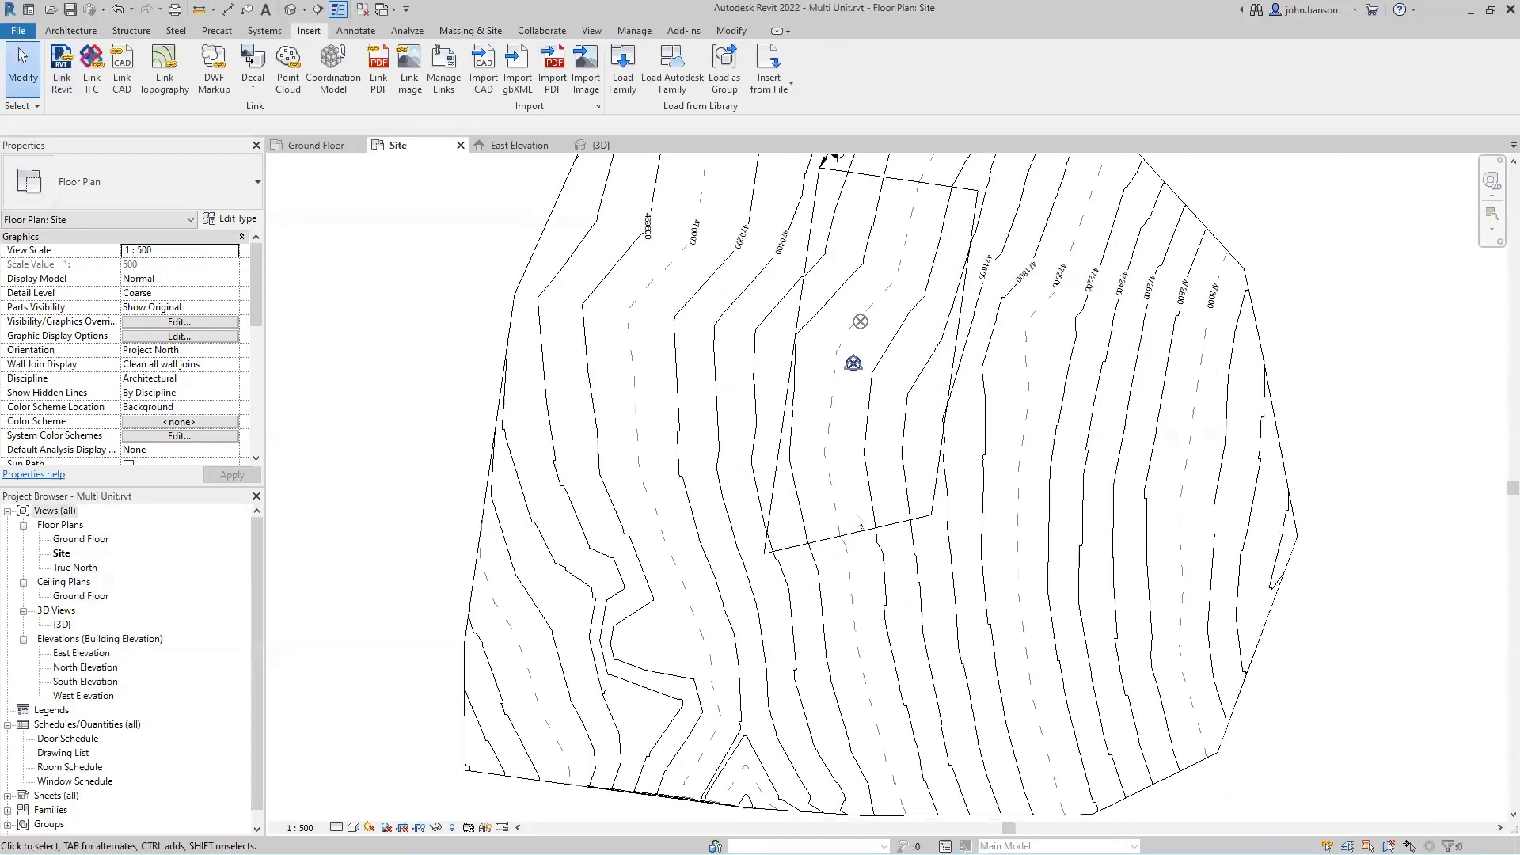
pyautogui.click(523, 145)
pyautogui.moveTo(790, 802); pyautogui.dragTo(787, 637, button='middle')
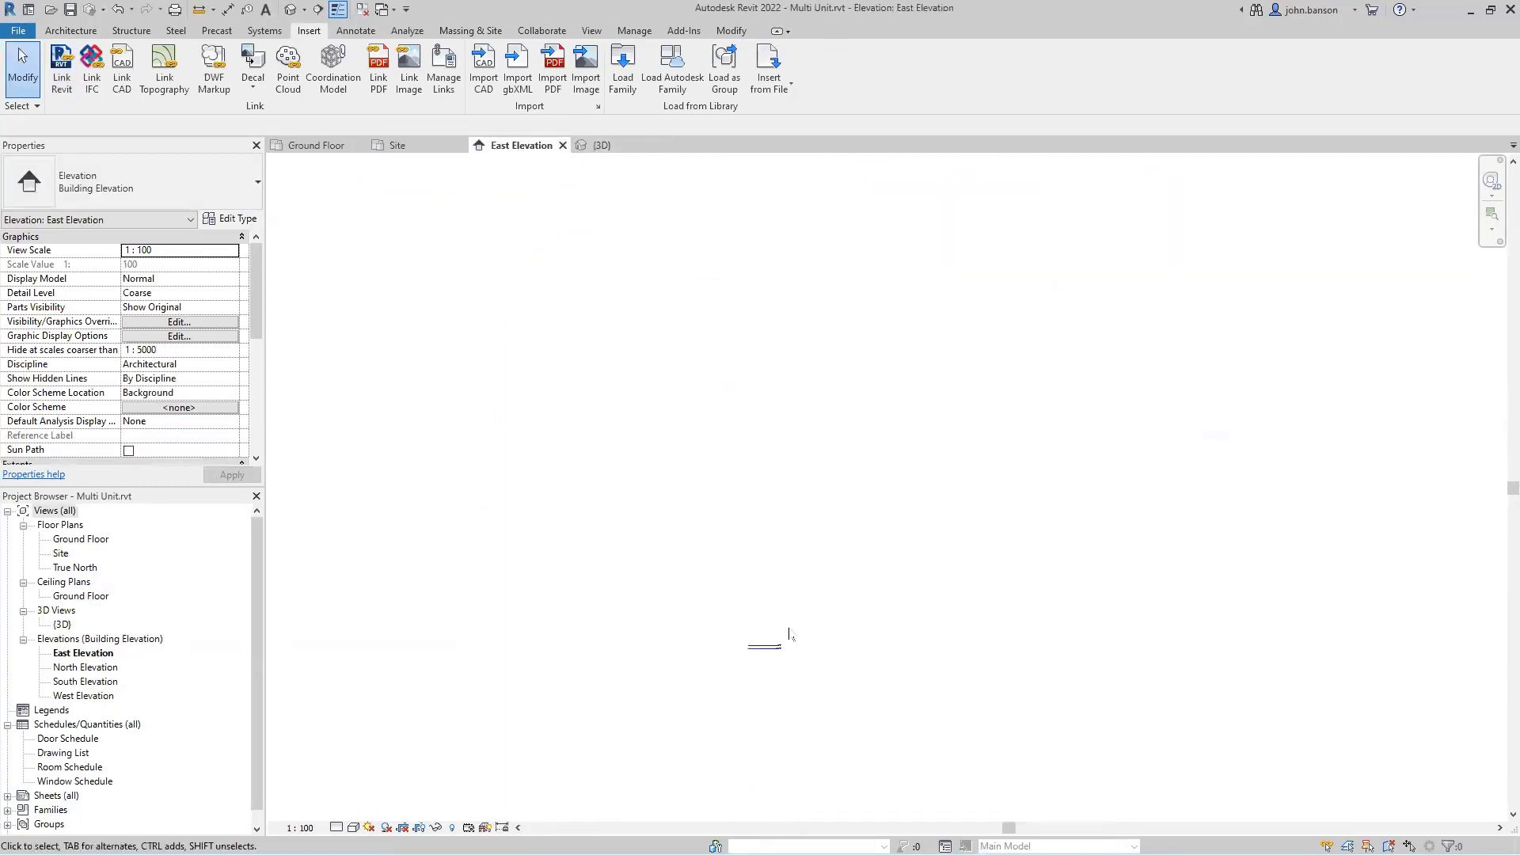
pyautogui.scroll(5, 787, 638)
pyautogui.scroll(4, 742, 694)
pyautogui.click(736, 584)
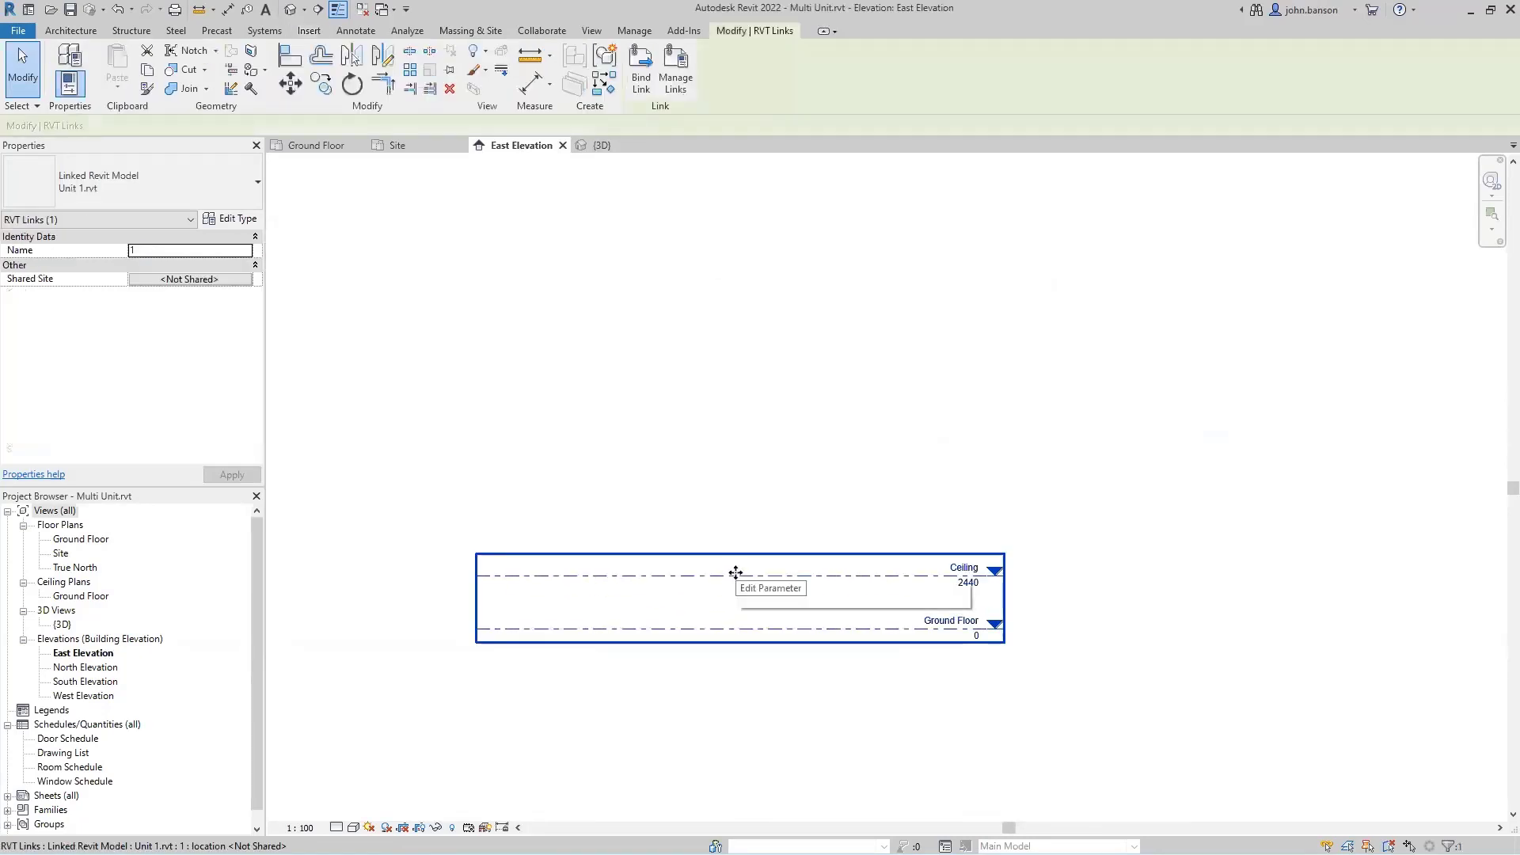
pyautogui.scroll(-2, 738, 495)
pyautogui.press('m')
pyautogui.press('v')
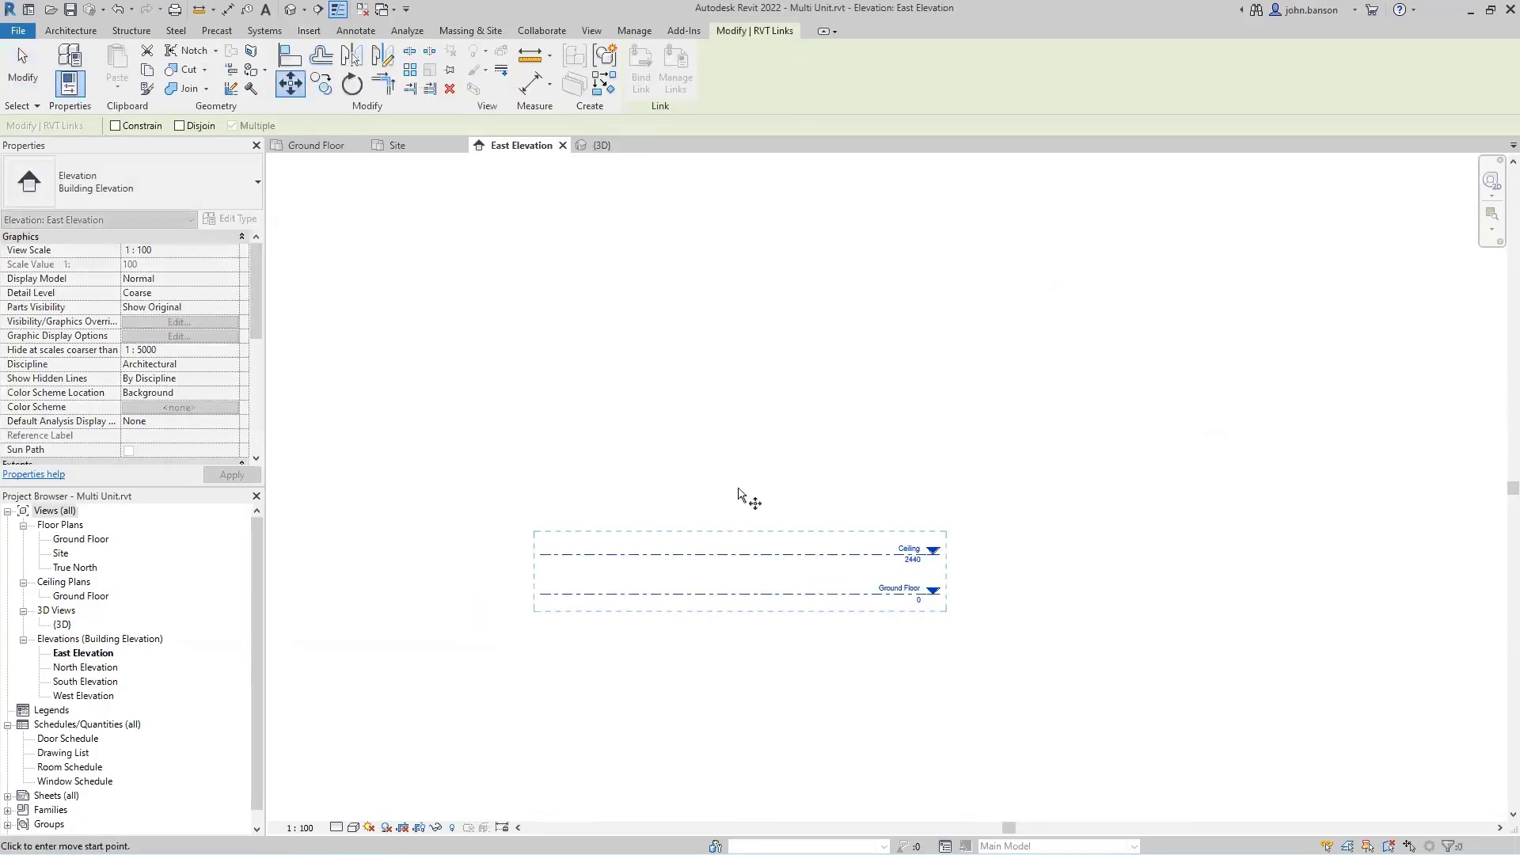
pyautogui.click(738, 487)
pyautogui.write('4709')
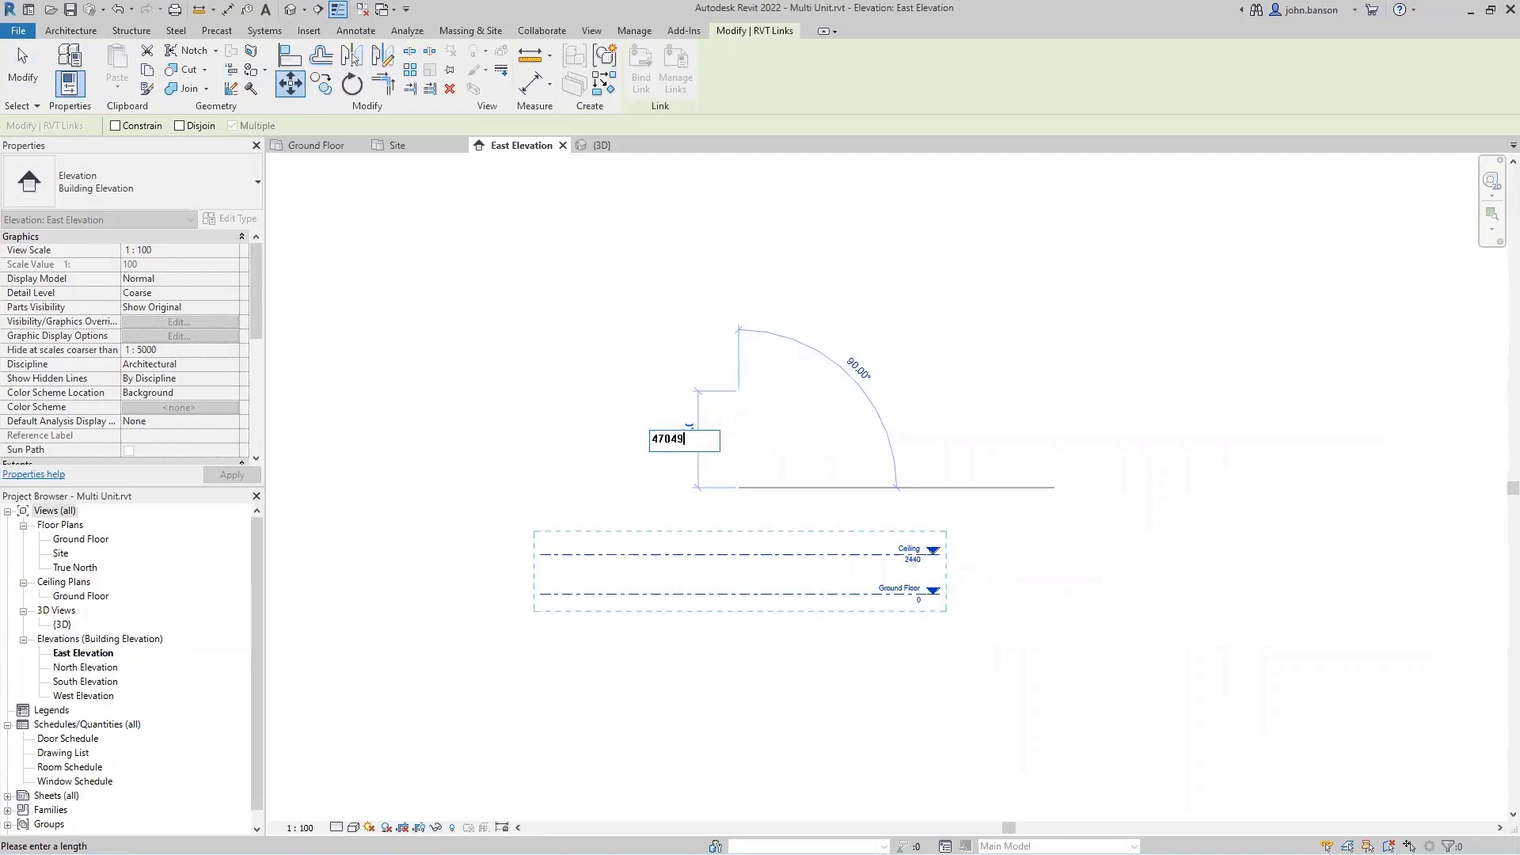
pyautogui.press('Return')
# Nudge the linked Unit 1 model upward until its ground floor sits at the toposurface in the East Elevation.
pyautogui.scroll(-2, 747, 404)
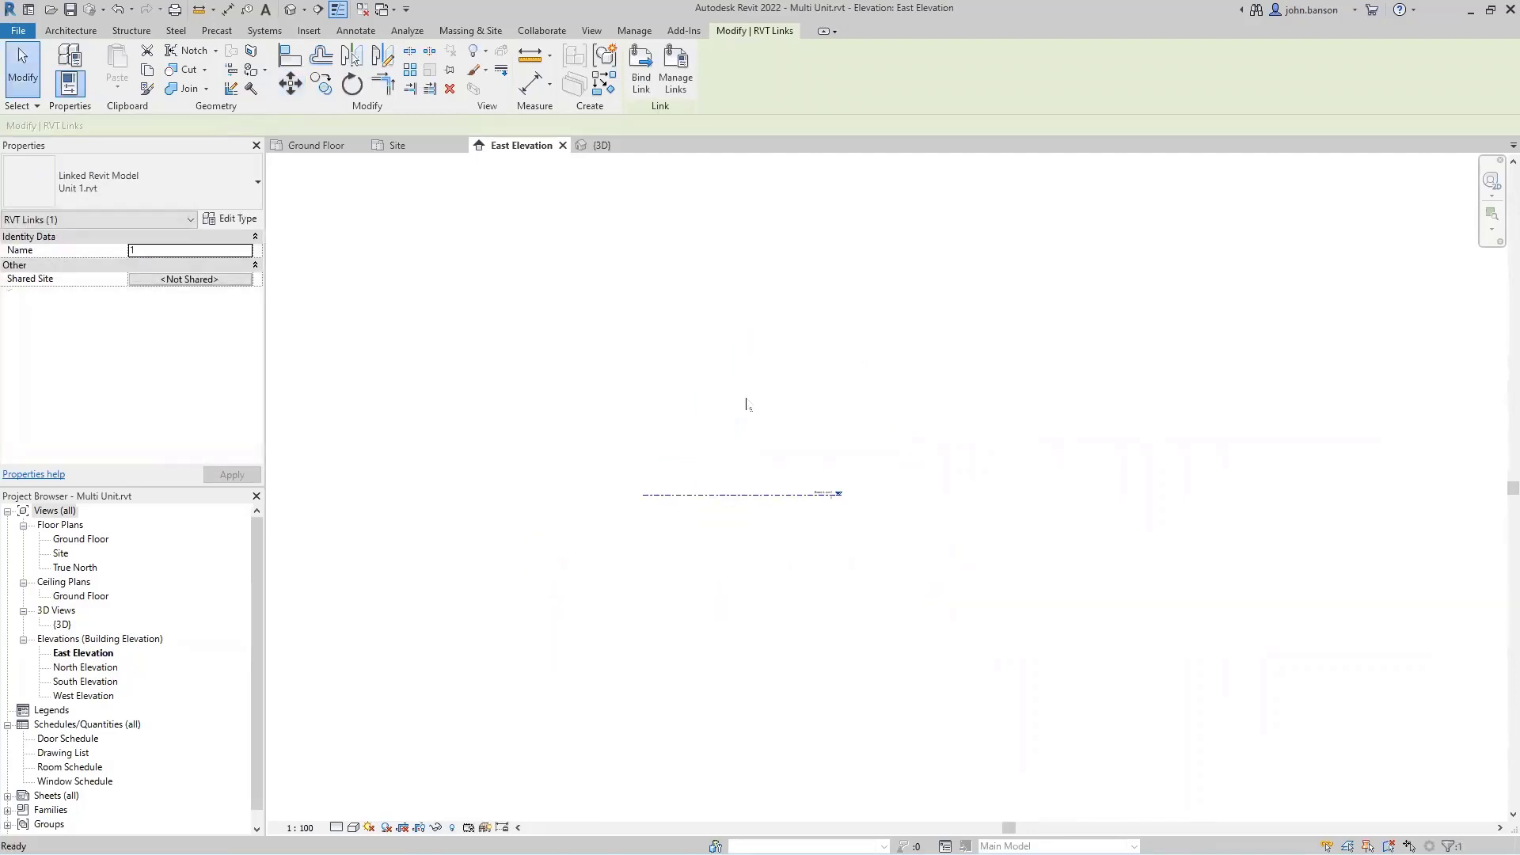
pyautogui.moveTo(747, 404); pyautogui.dragTo(771, 642, button='middle')
pyautogui.scroll(-3, 764, 619)
pyautogui.scroll(-2, 792, 392)
pyautogui.moveTo(792, 393); pyautogui.dragTo(791, 667, button='middle')
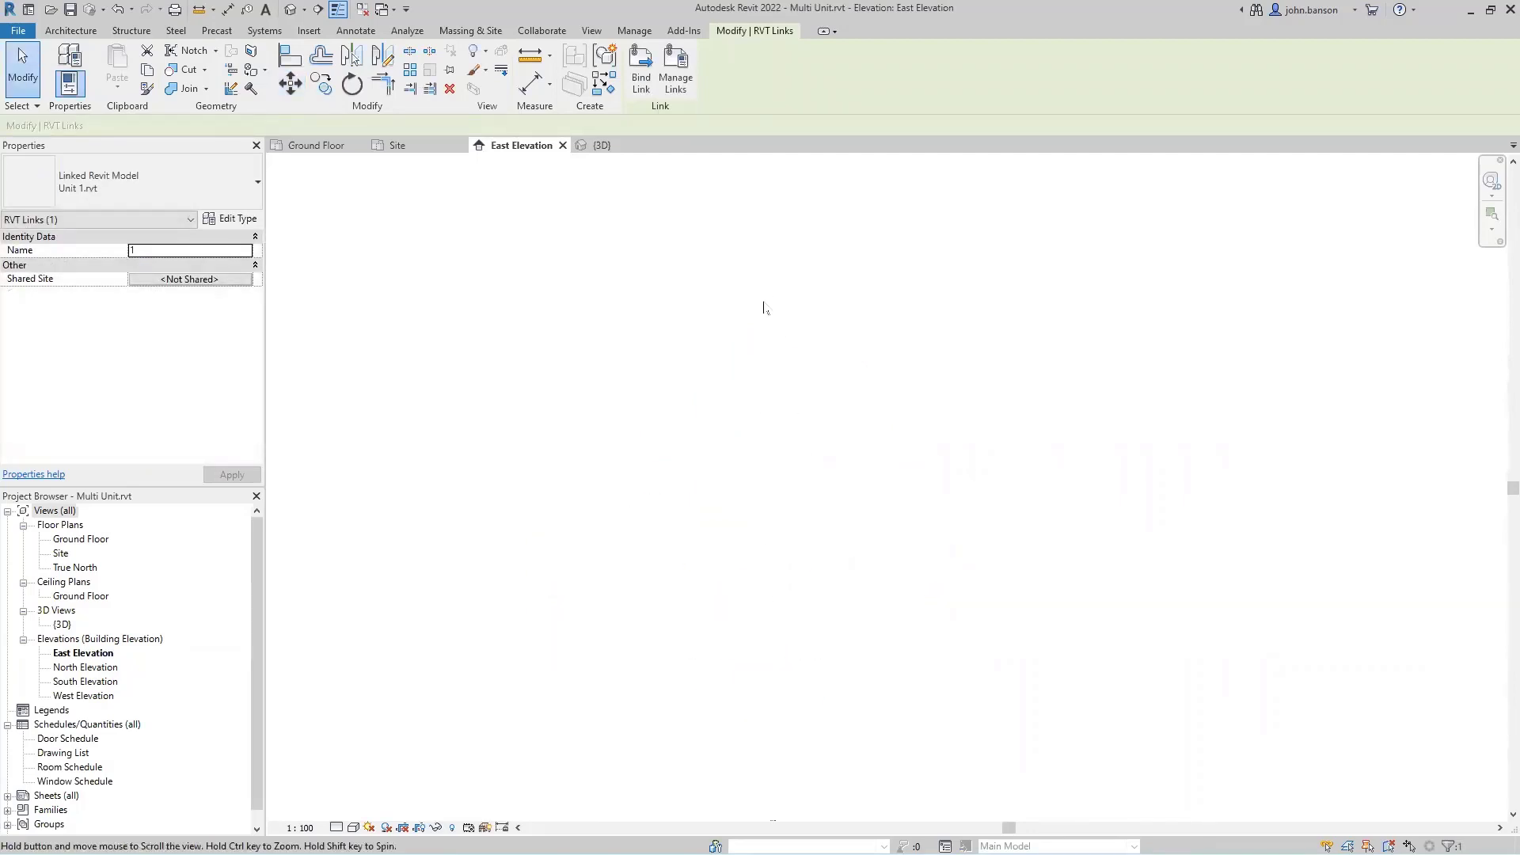
pyautogui.moveTo(763, 309); pyautogui.dragTo(751, 664, button='middle')
pyautogui.scroll(6, 724, 277)
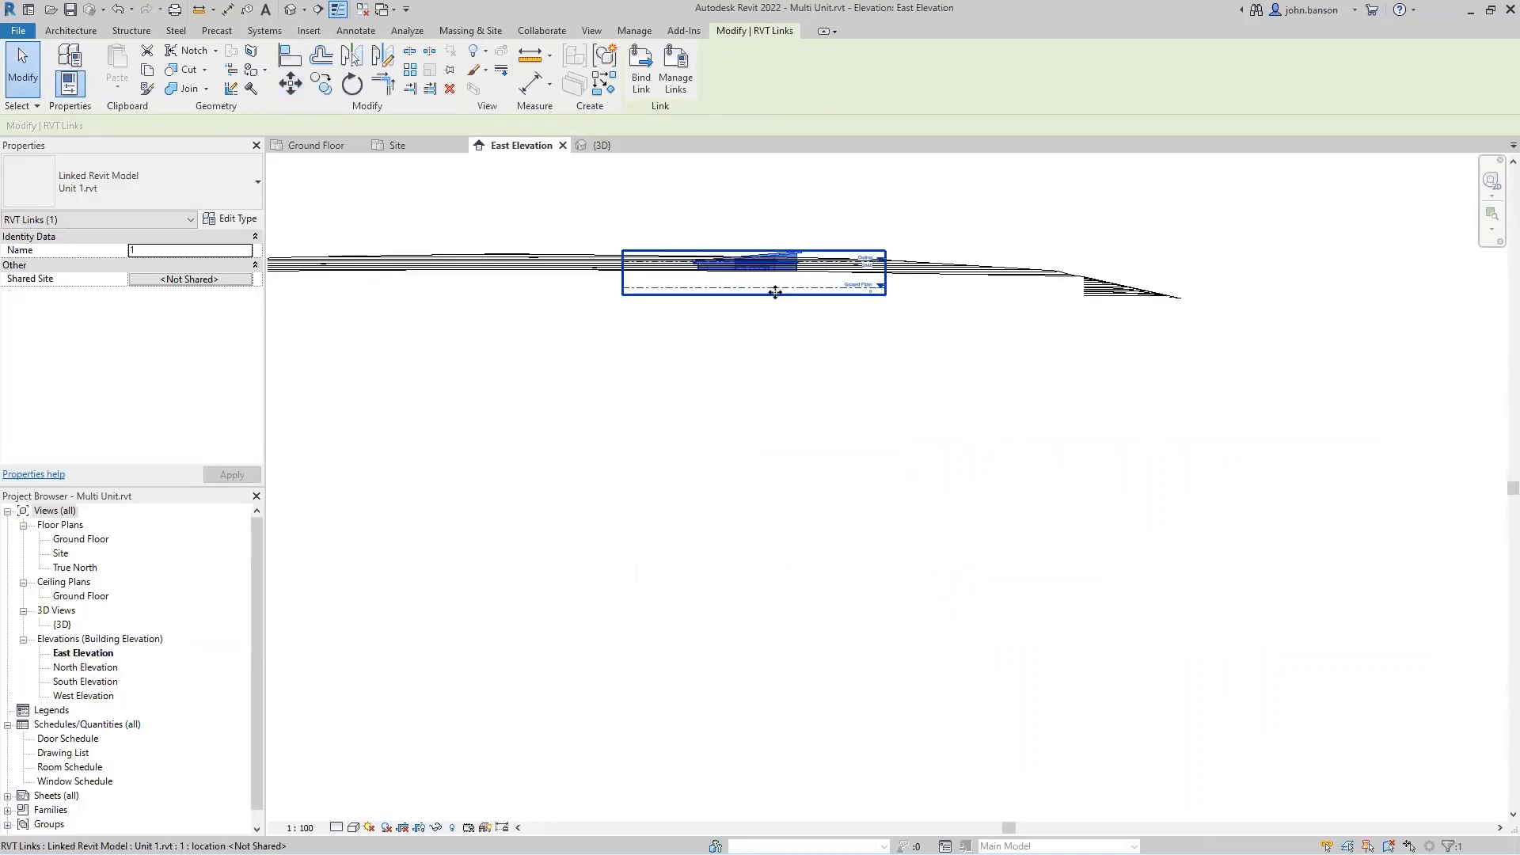
pyautogui.press('Up')
pyautogui.press('Up')
pyautogui.press('Up')
pyautogui.press('Up')
pyautogui.press('Up')
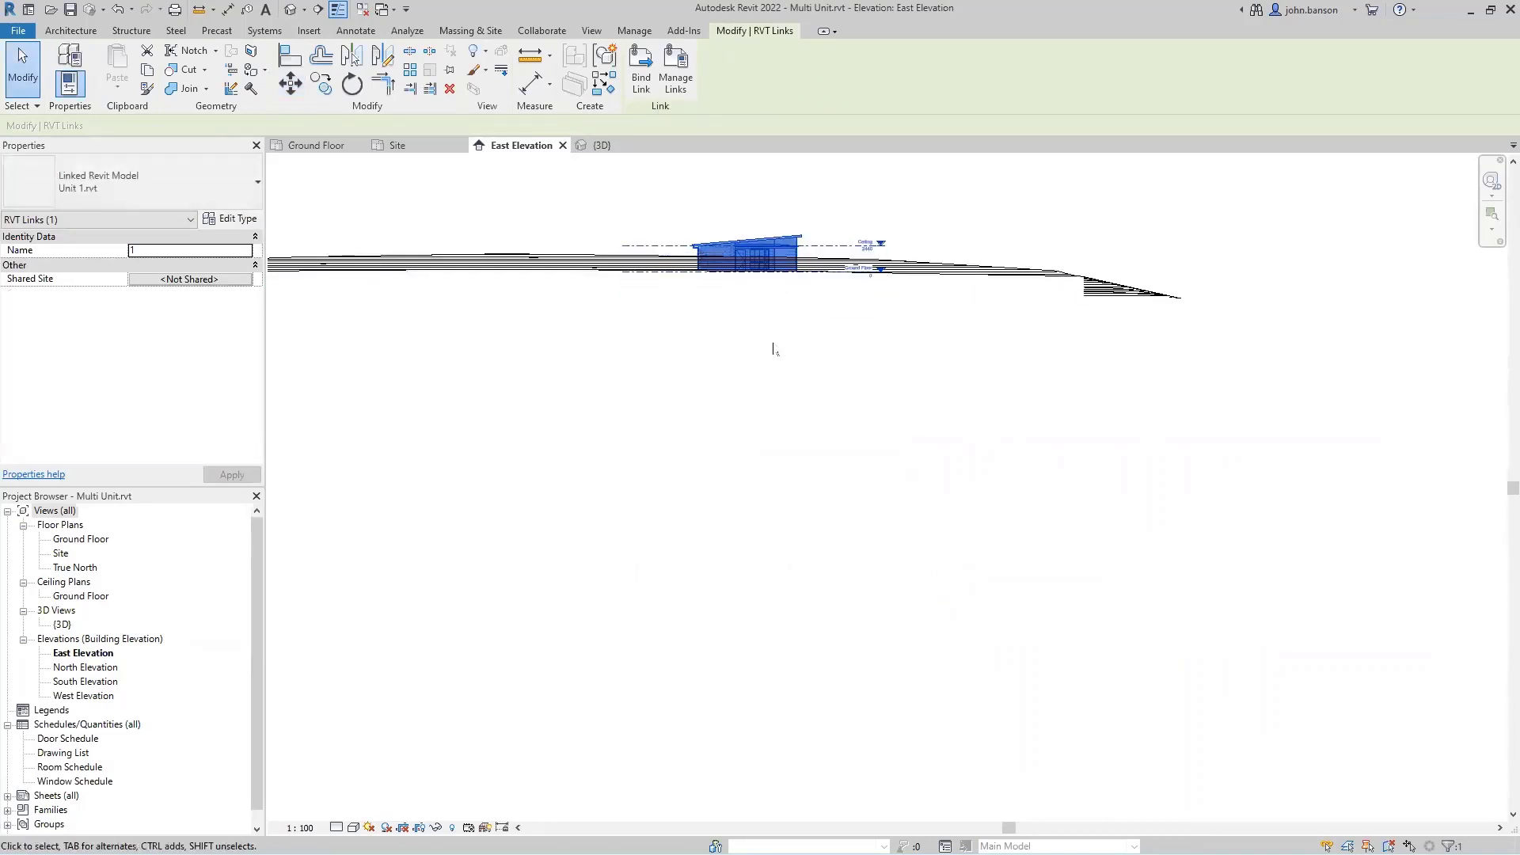
pyautogui.press('Up')
pyautogui.press('Escape')
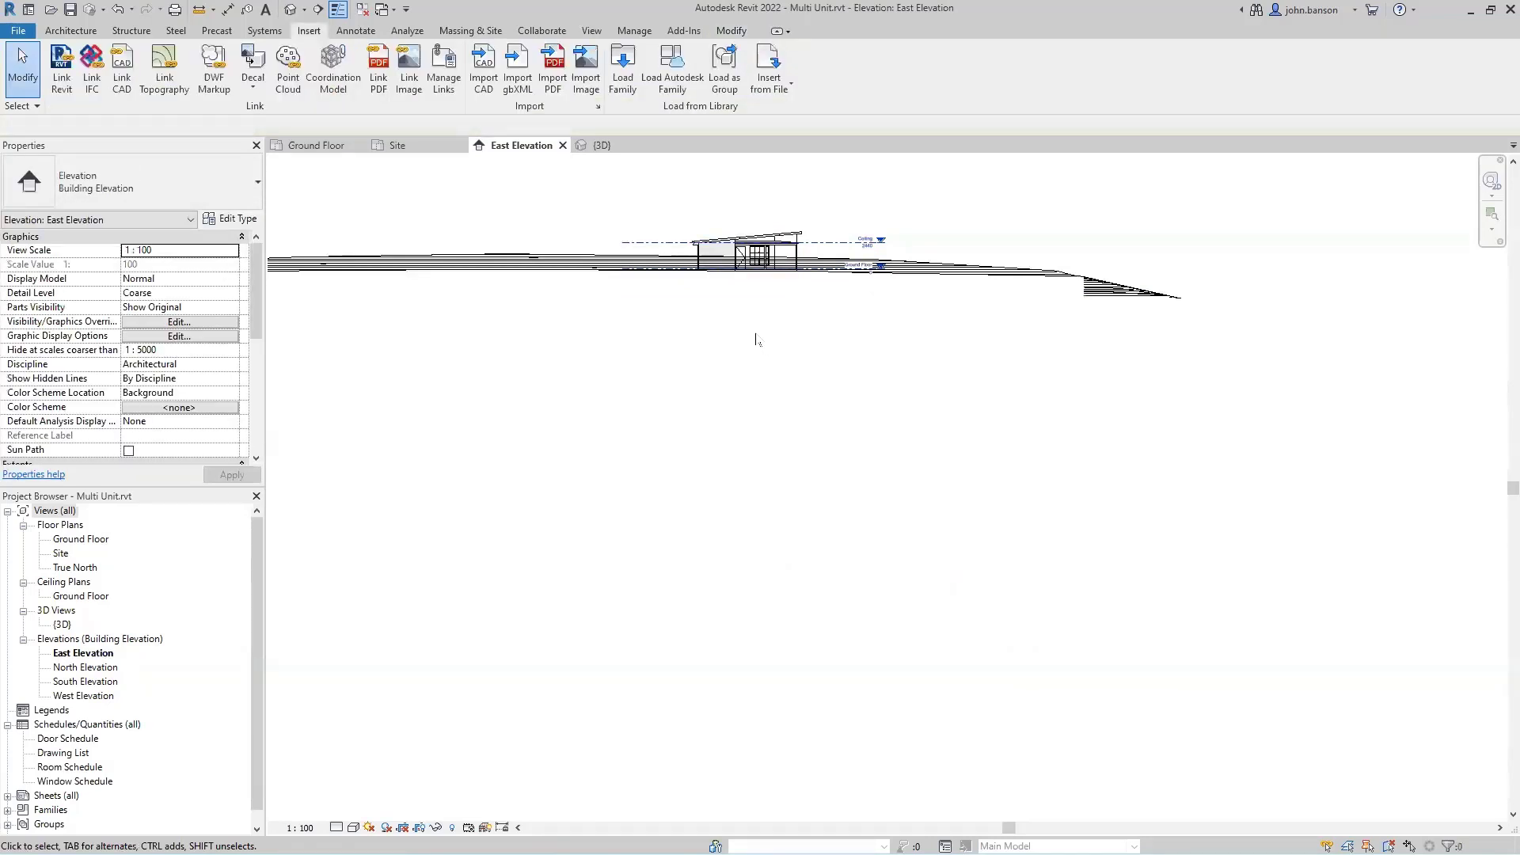
# Move the linked Unit 1 model to the southern part of the property boundary in the Site plan.
pyautogui.click(396, 145)
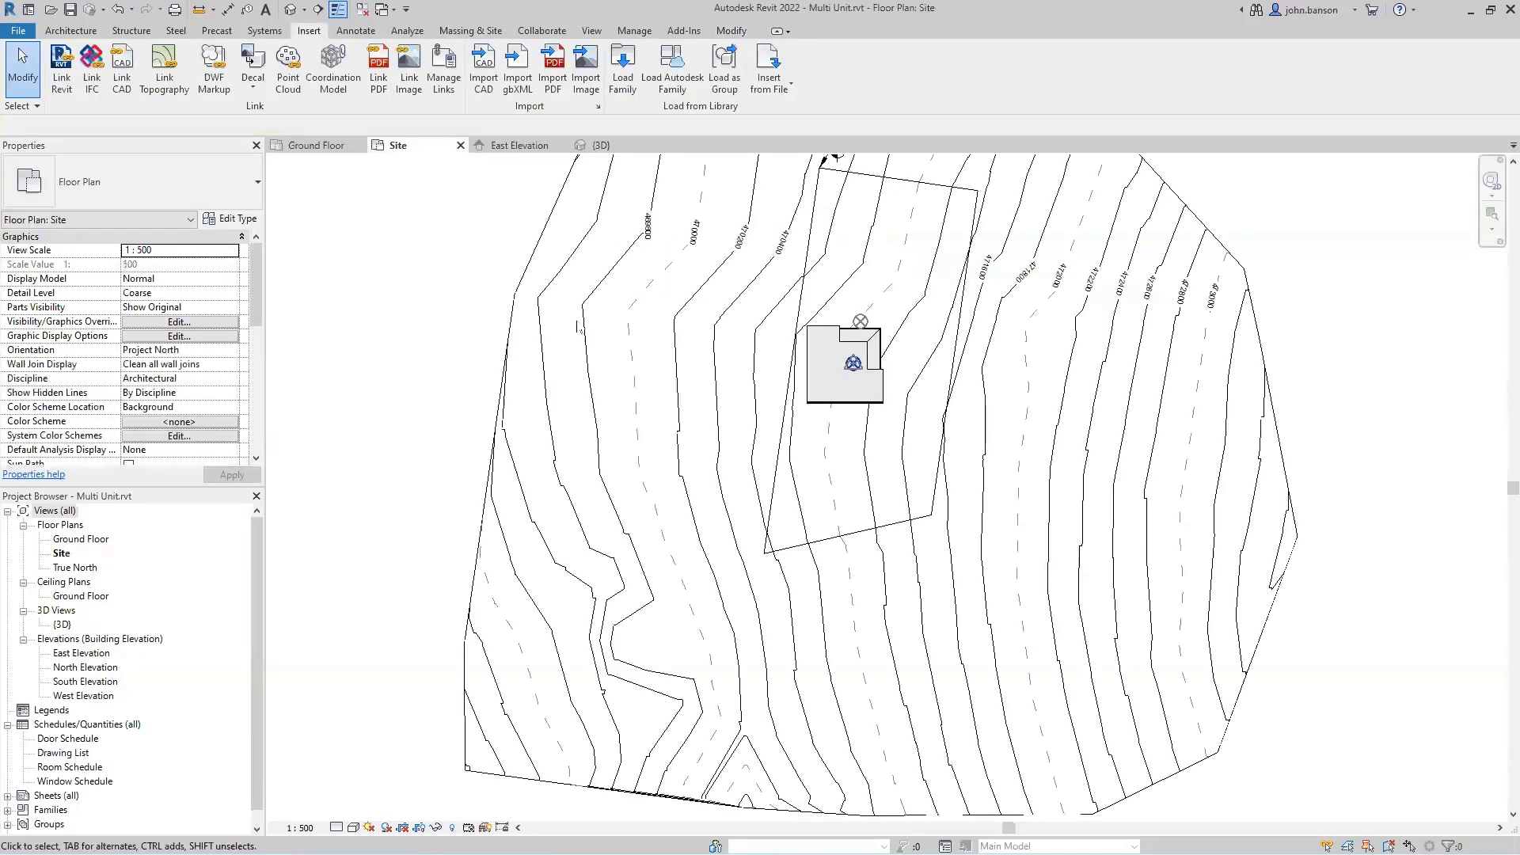
pyautogui.moveTo(840, 395); pyautogui.dragTo(870, 502)
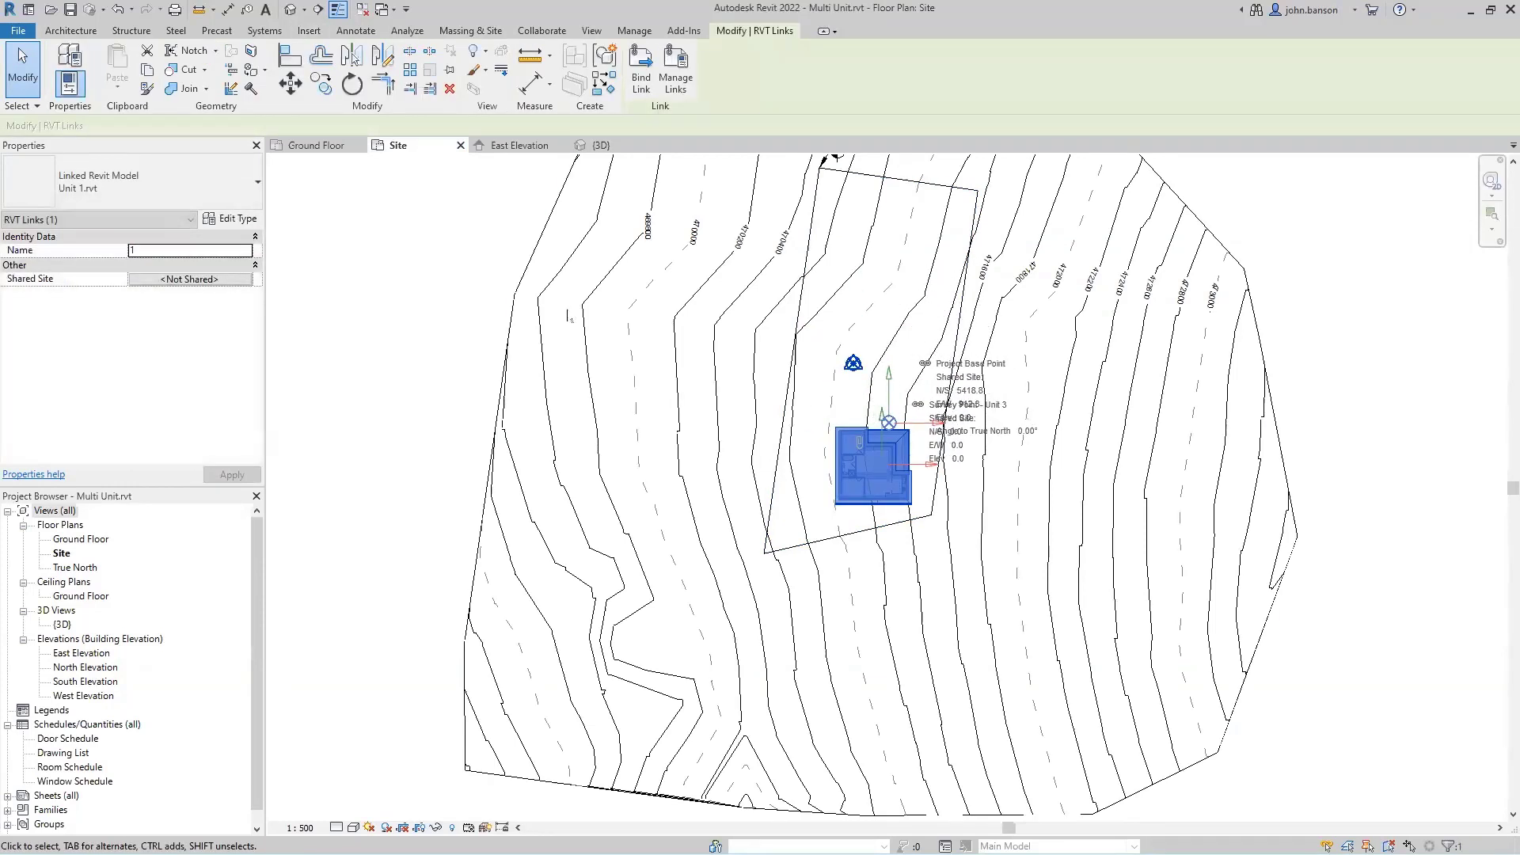
pyautogui.click(381, 242)
# Link Unit 2.rvt into the site project and show the East Elevation.
pyautogui.click(61, 68)
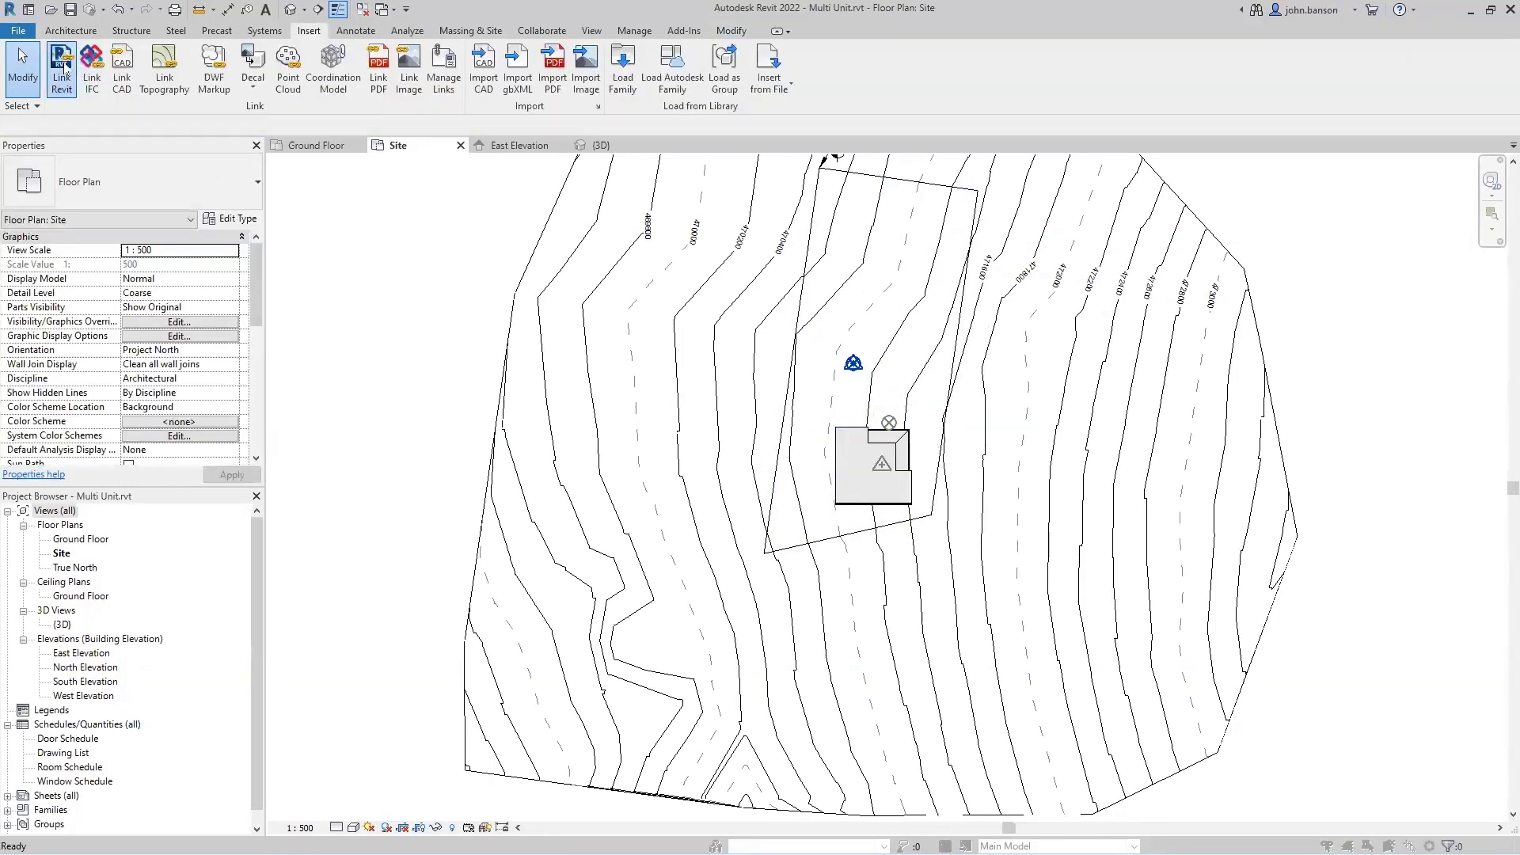
pyautogui.doubleClick(596, 380)
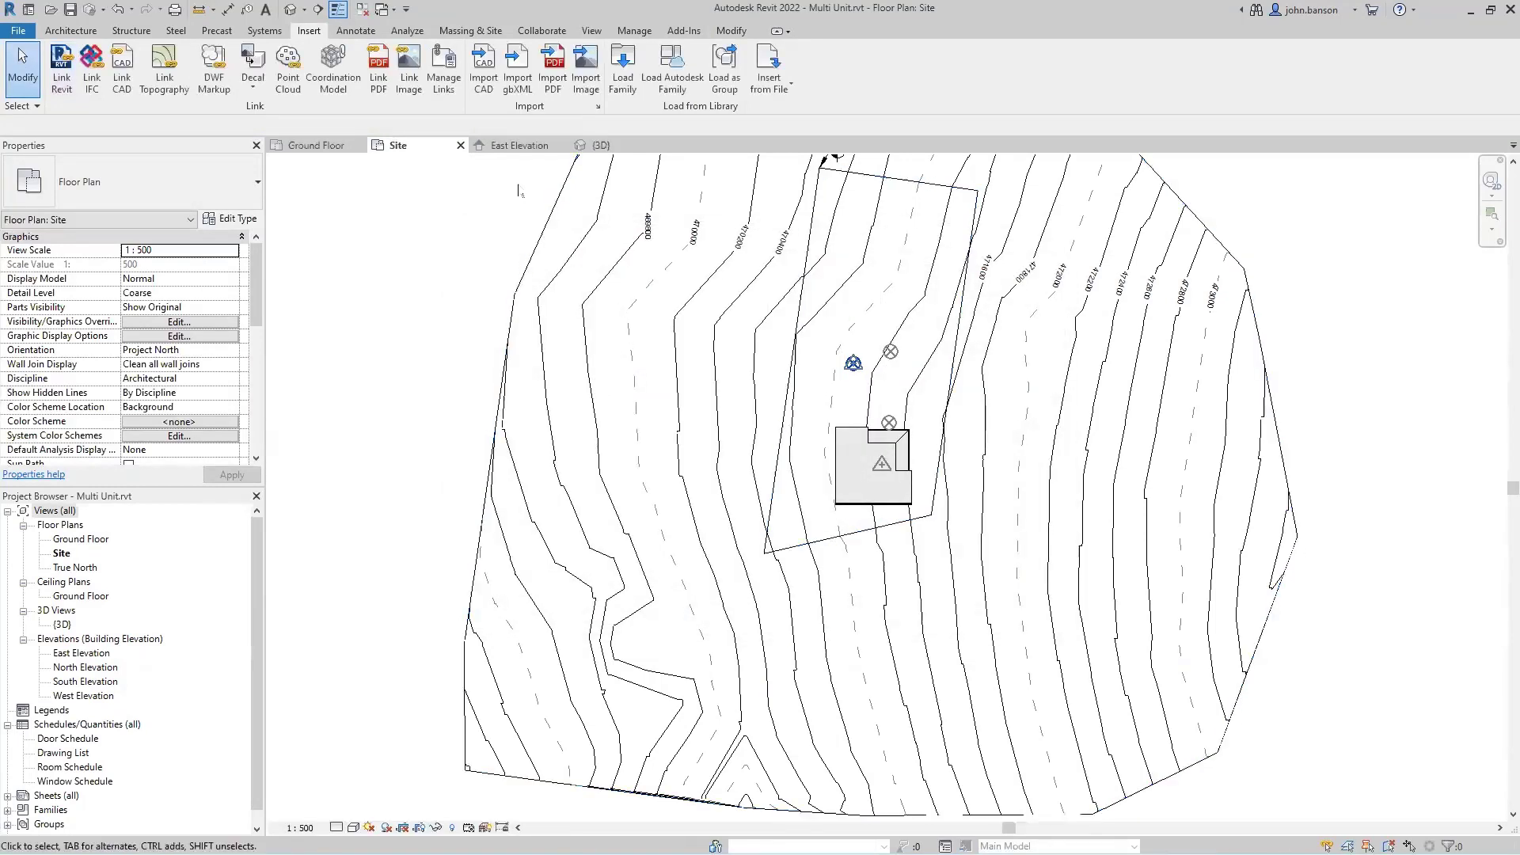
pyautogui.click(516, 147)
# Move the linked Unit 2 model vertically up by 470490 mm in the East Elevation.
pyautogui.scroll(-3, 668, 581)
pyautogui.scroll(-1, 686, 582)
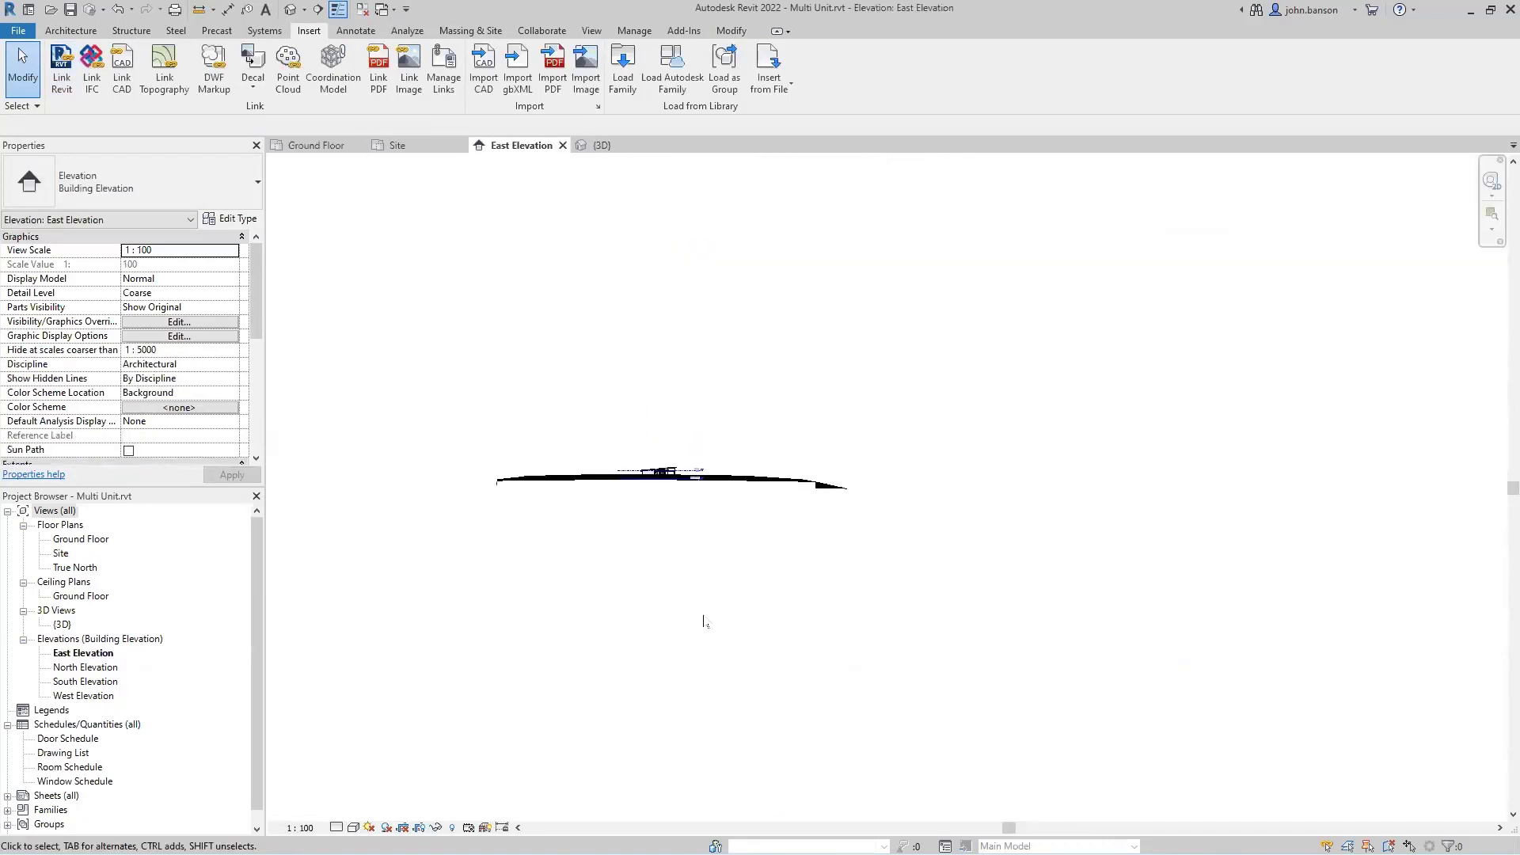
pyautogui.moveTo(706, 621); pyautogui.dragTo(967, 282, button='middle')
pyautogui.scroll(-2, 946, 569)
pyautogui.moveTo(942, 554); pyautogui.dragTo(861, 249, button='middle')
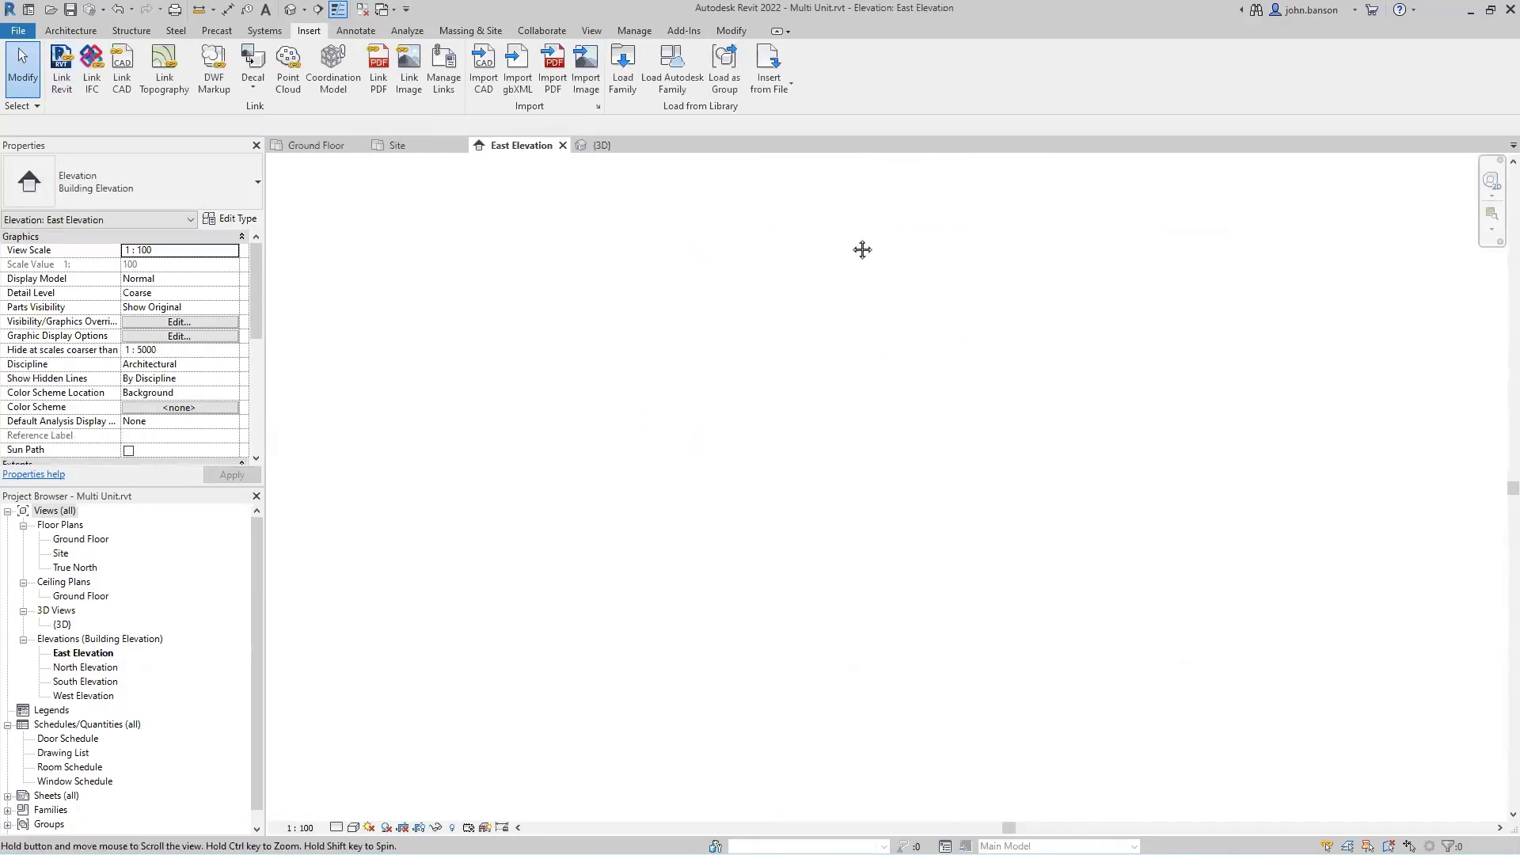
pyautogui.moveTo(873, 748); pyautogui.dragTo(837, 528, button='middle')
pyautogui.scroll(1, 830, 608)
pyautogui.click(852, 580)
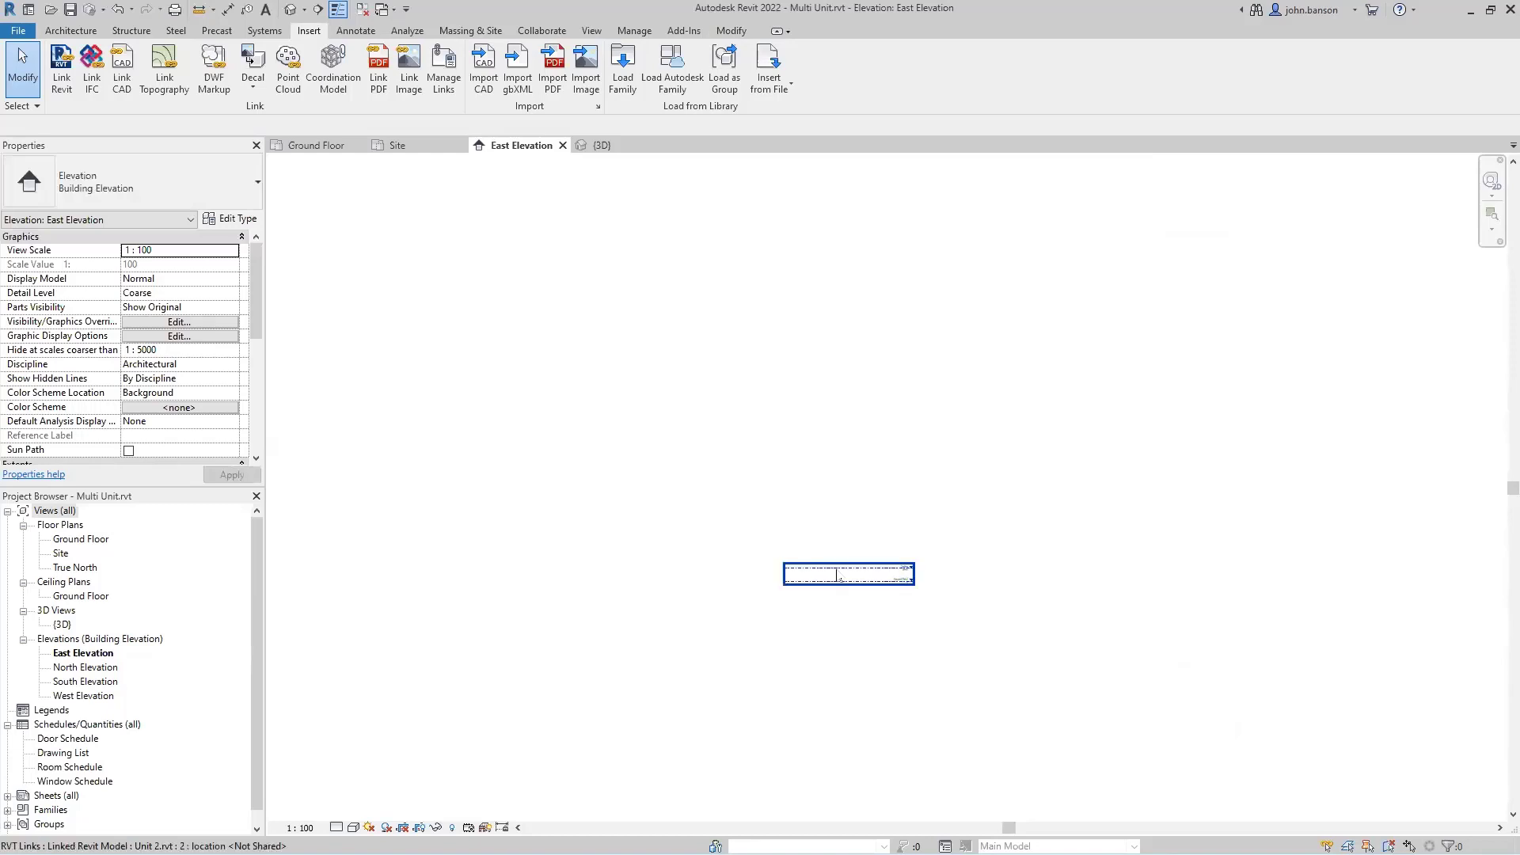
pyautogui.press('m')
pyautogui.press('v')
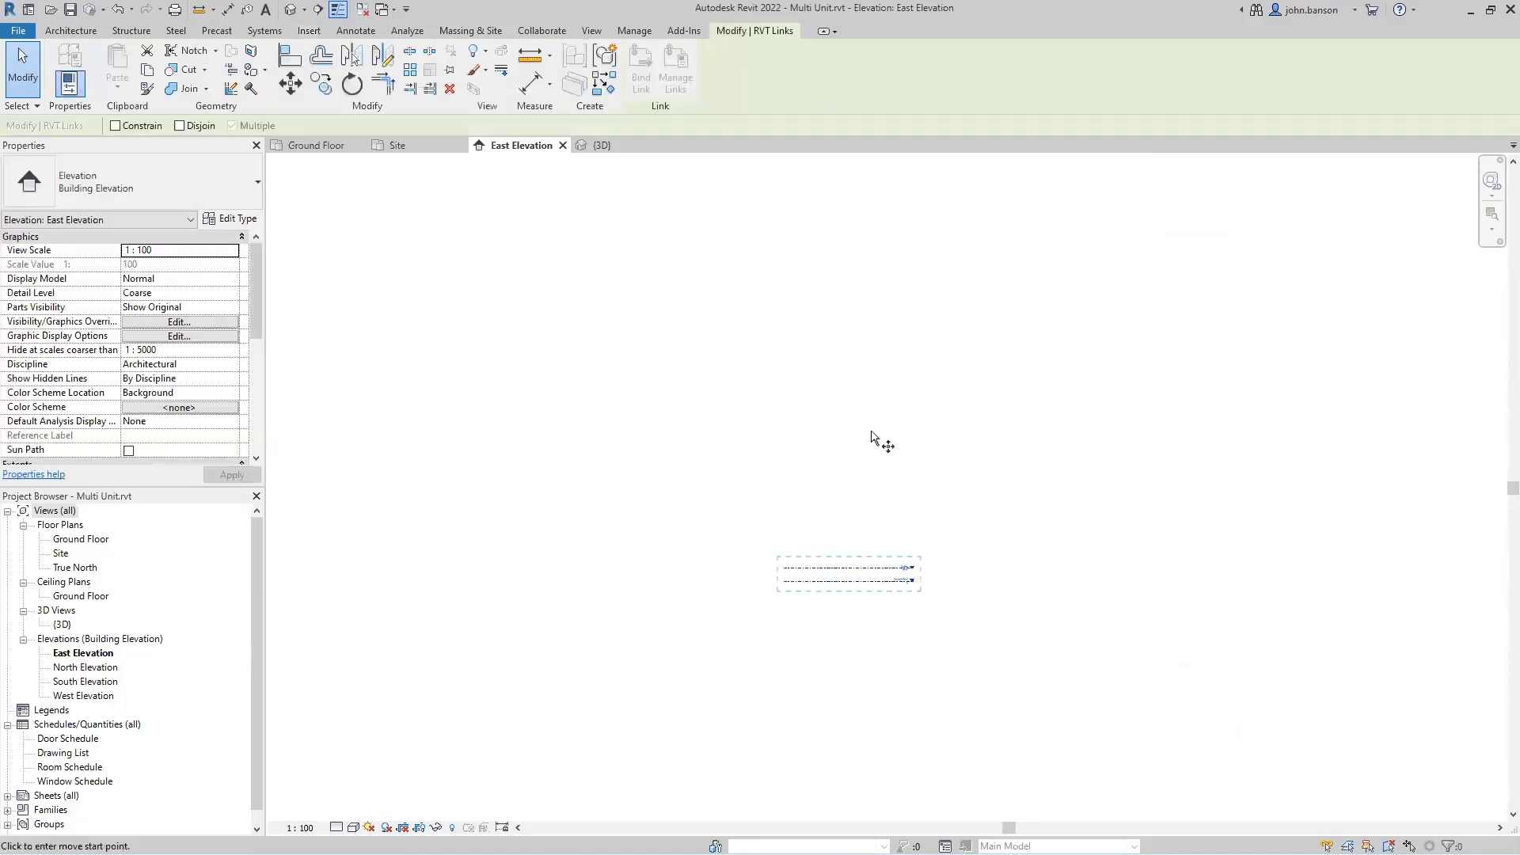
pyautogui.click(847, 568)
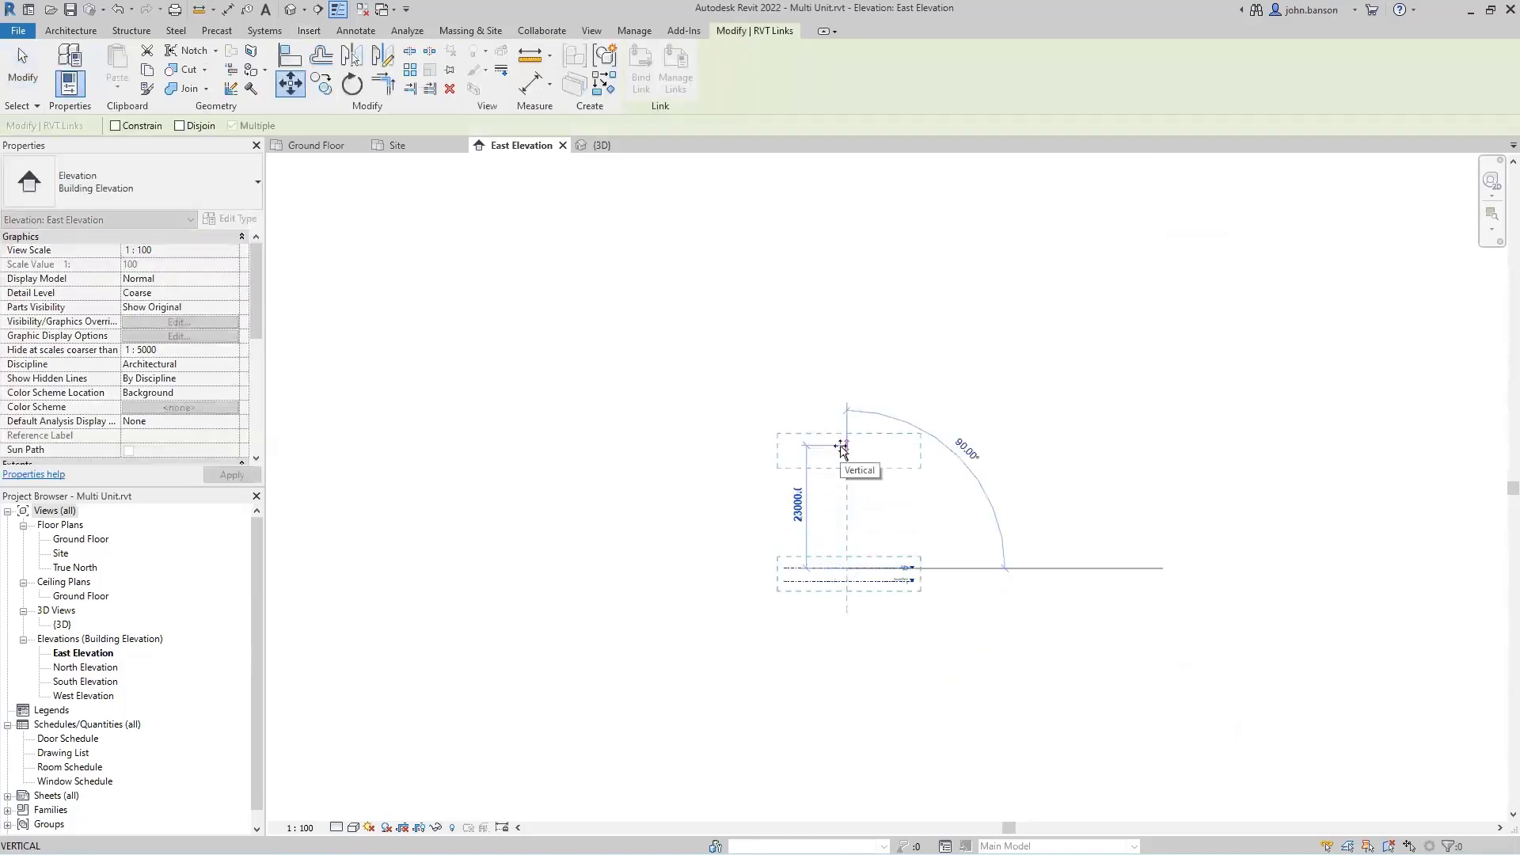
pyautogui.write('4704')
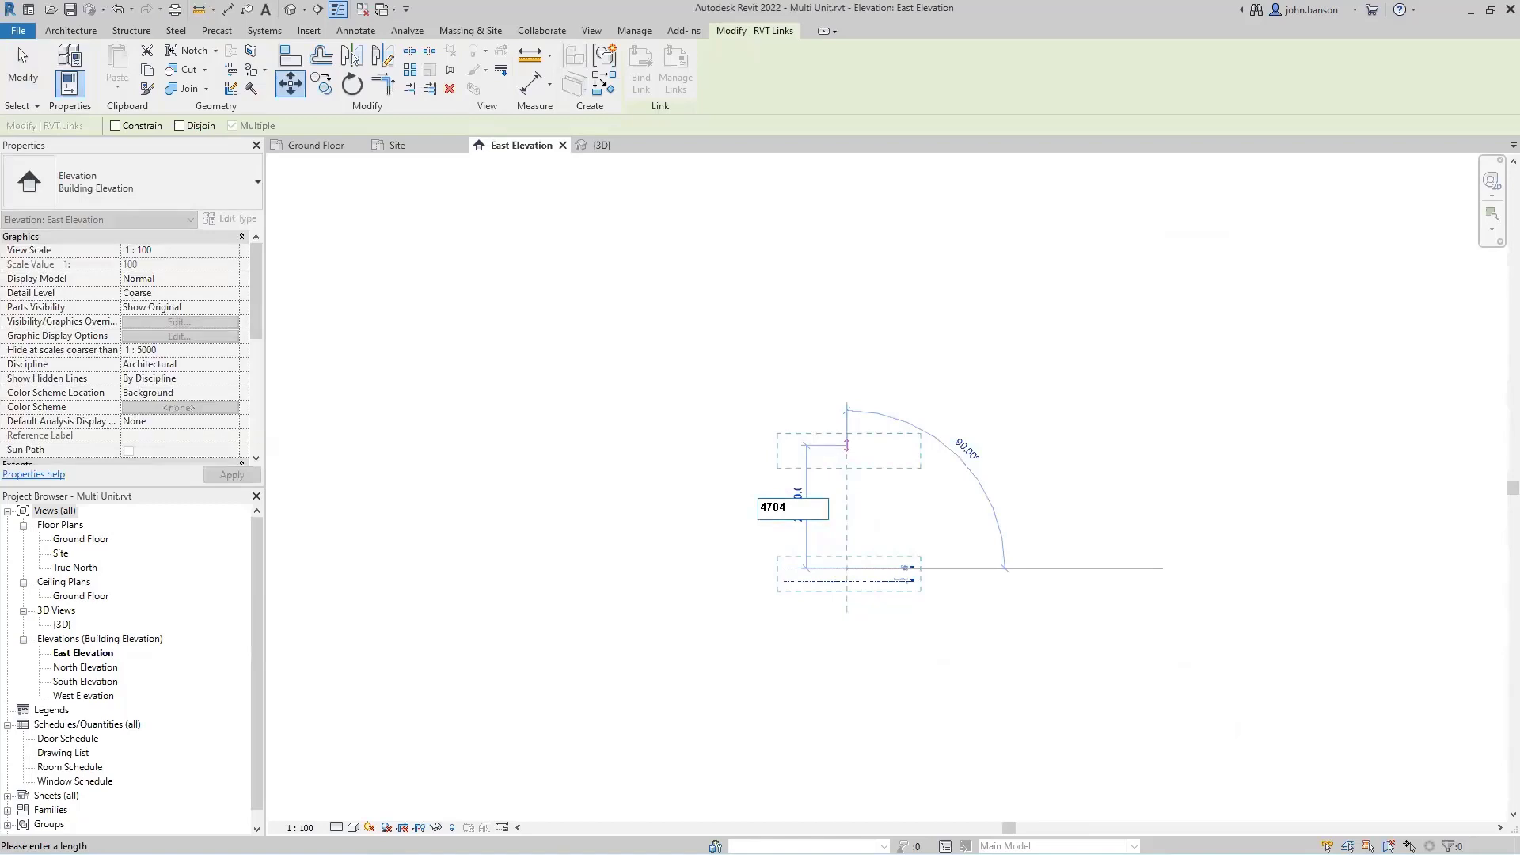
pyautogui.write('90')
pyautogui.press('Return')
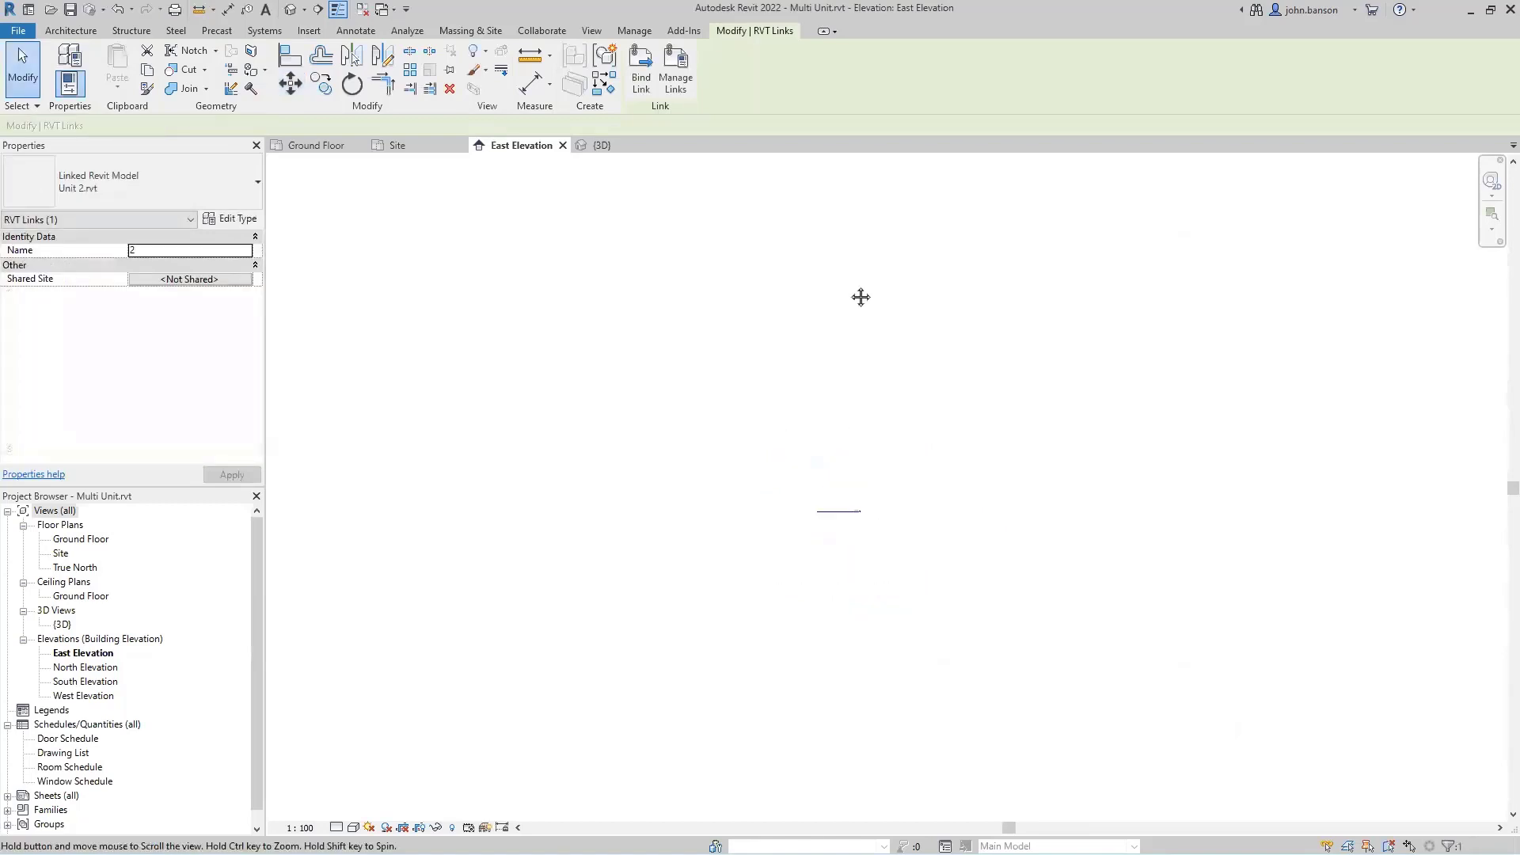
# Nudge the linked Unit 2 model upward until its Ground Floor level lines up with Unit 1's in the East Elevation.
pyautogui.moveTo(774, 186); pyautogui.dragTo(770, 269, button='middle')
pyautogui.scroll(14, 723, 213)
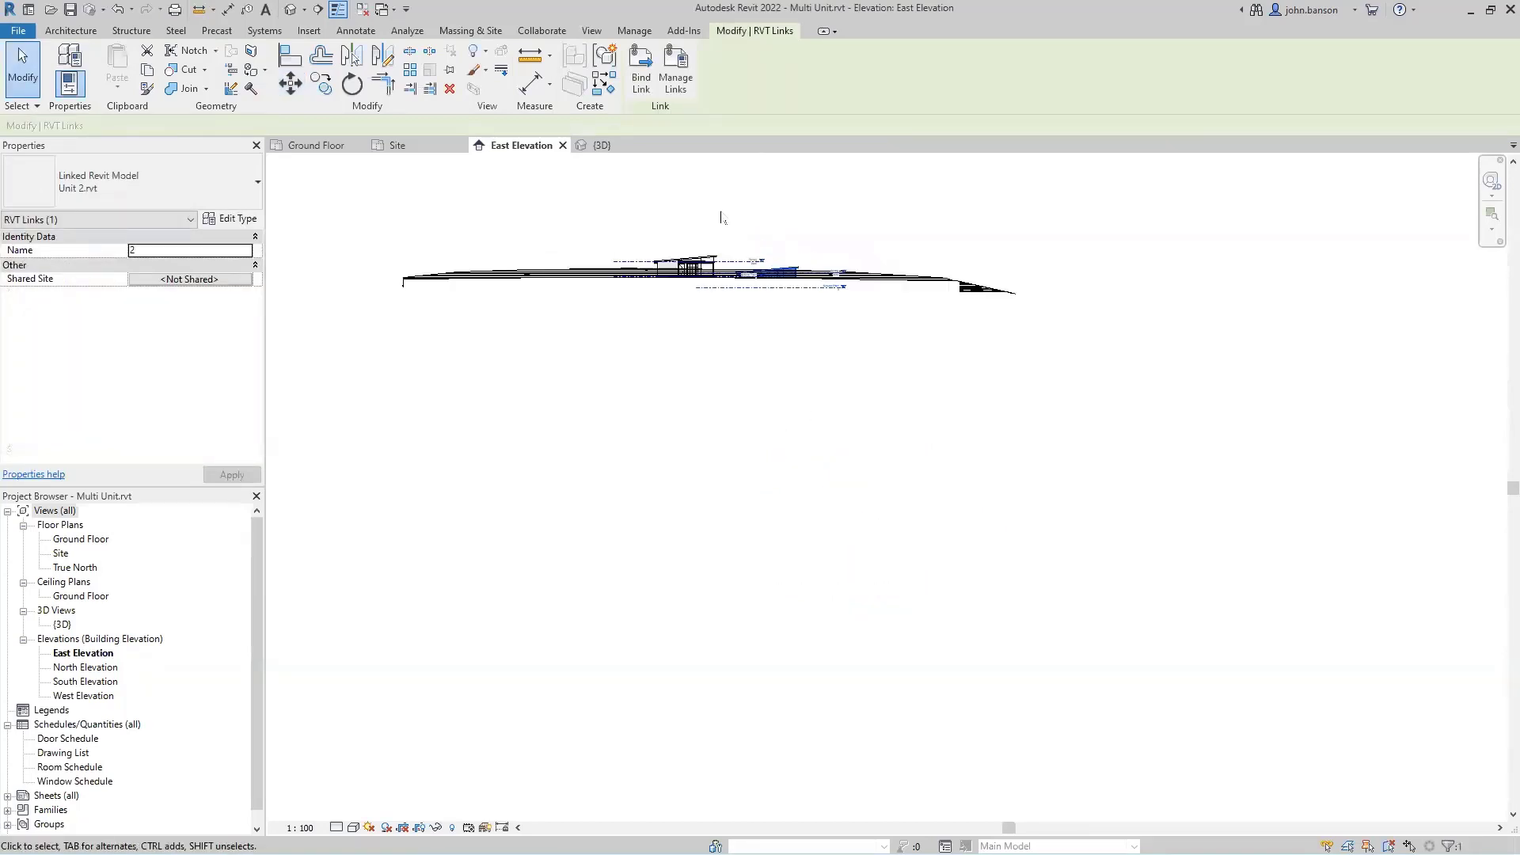
pyautogui.scroll(1, 737, 248)
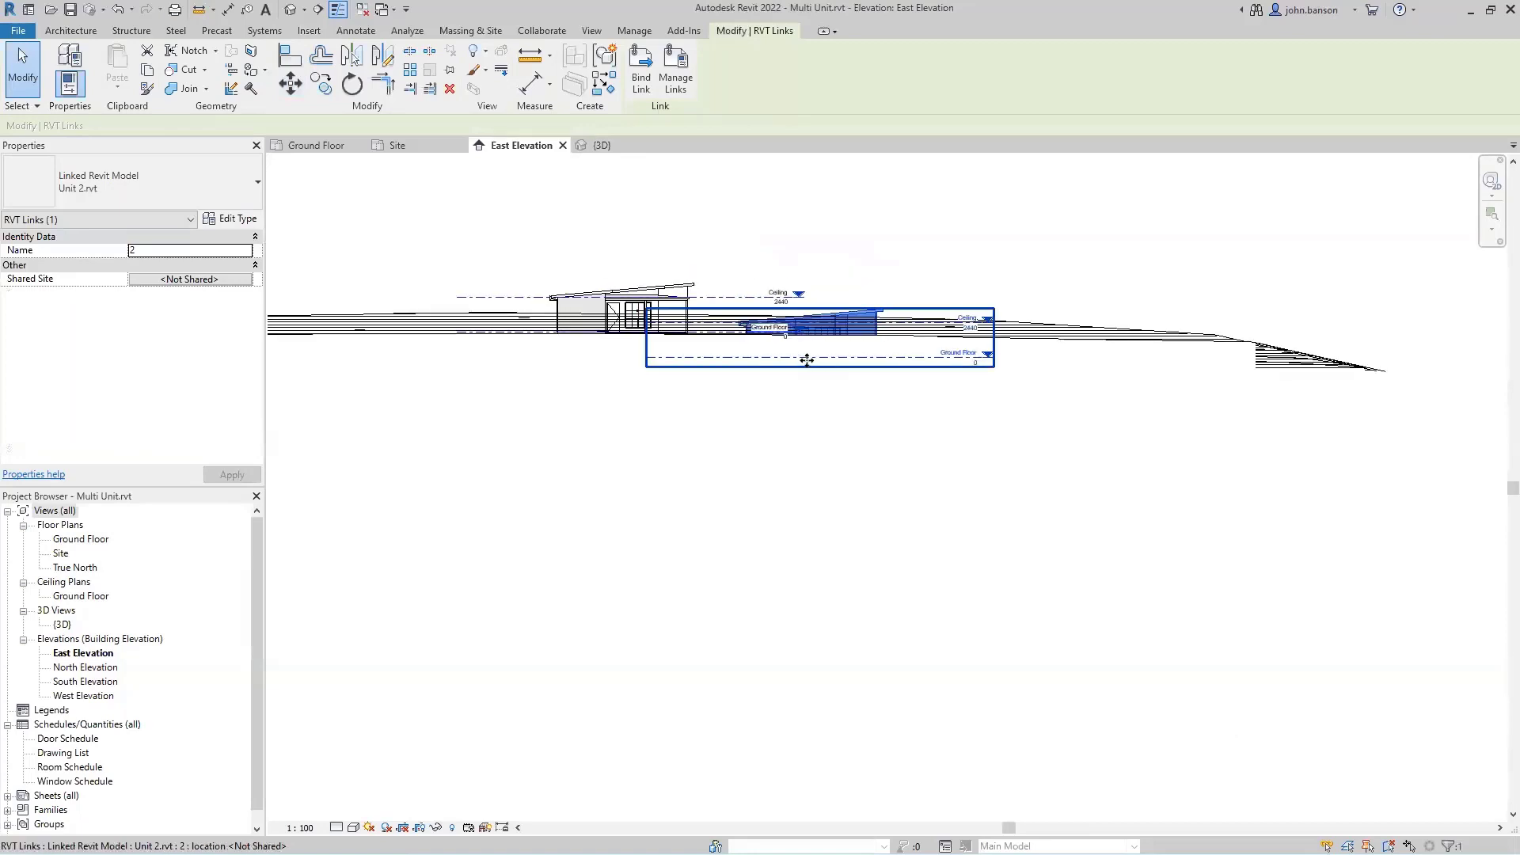
pyautogui.press('Up')
pyautogui.press('Up')
pyautogui.press('Up')
pyautogui.press('Up')
pyautogui.press('Up')
pyautogui.press('Up')
pyautogui.press('Up')
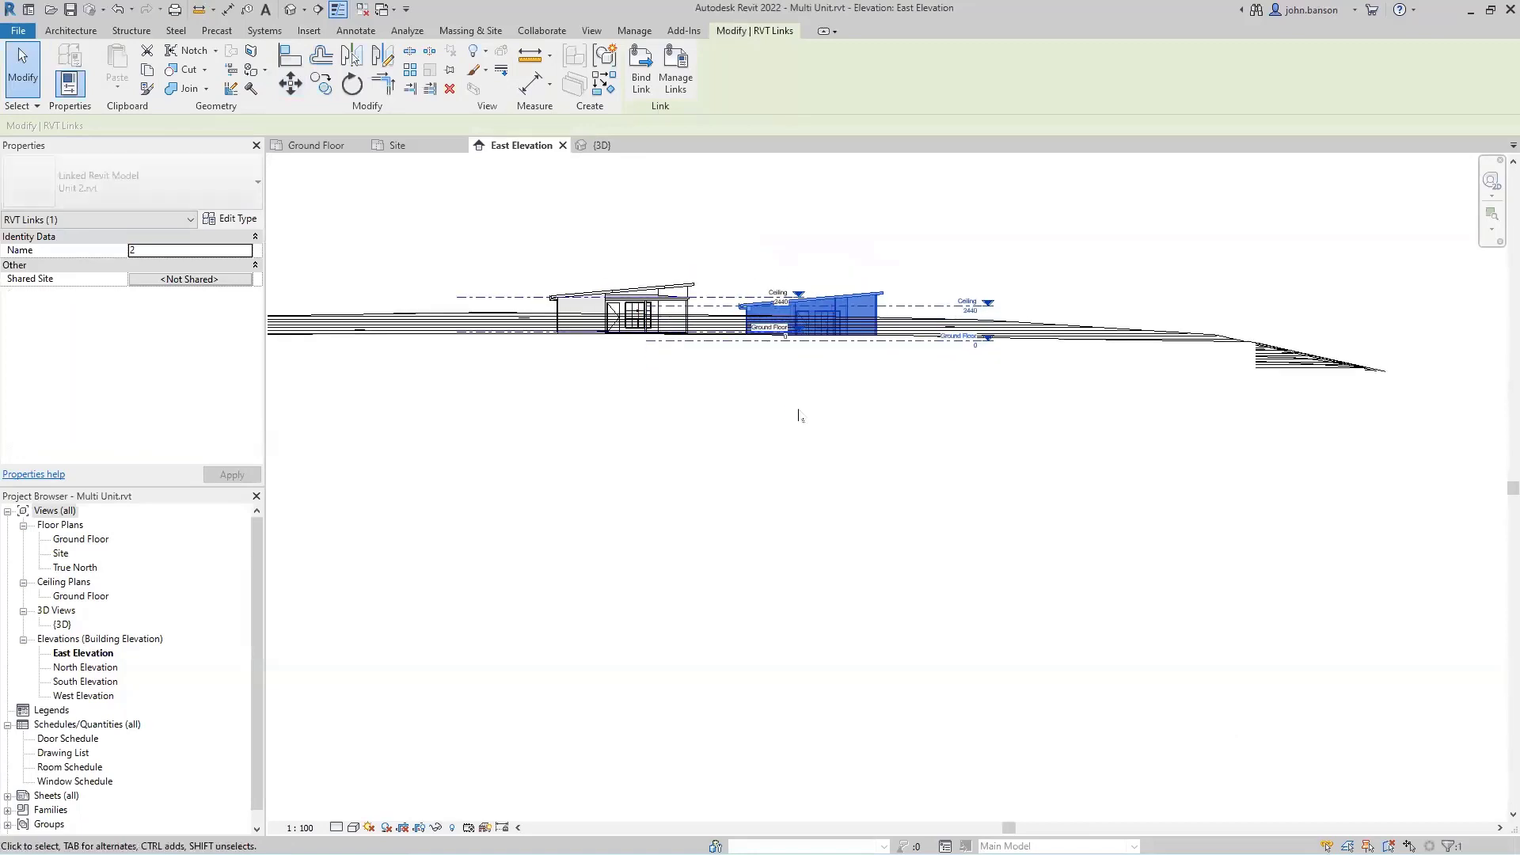
pyautogui.press('Up')
pyautogui.press('Up')
pyautogui.press('Up')
pyautogui.press('Up')
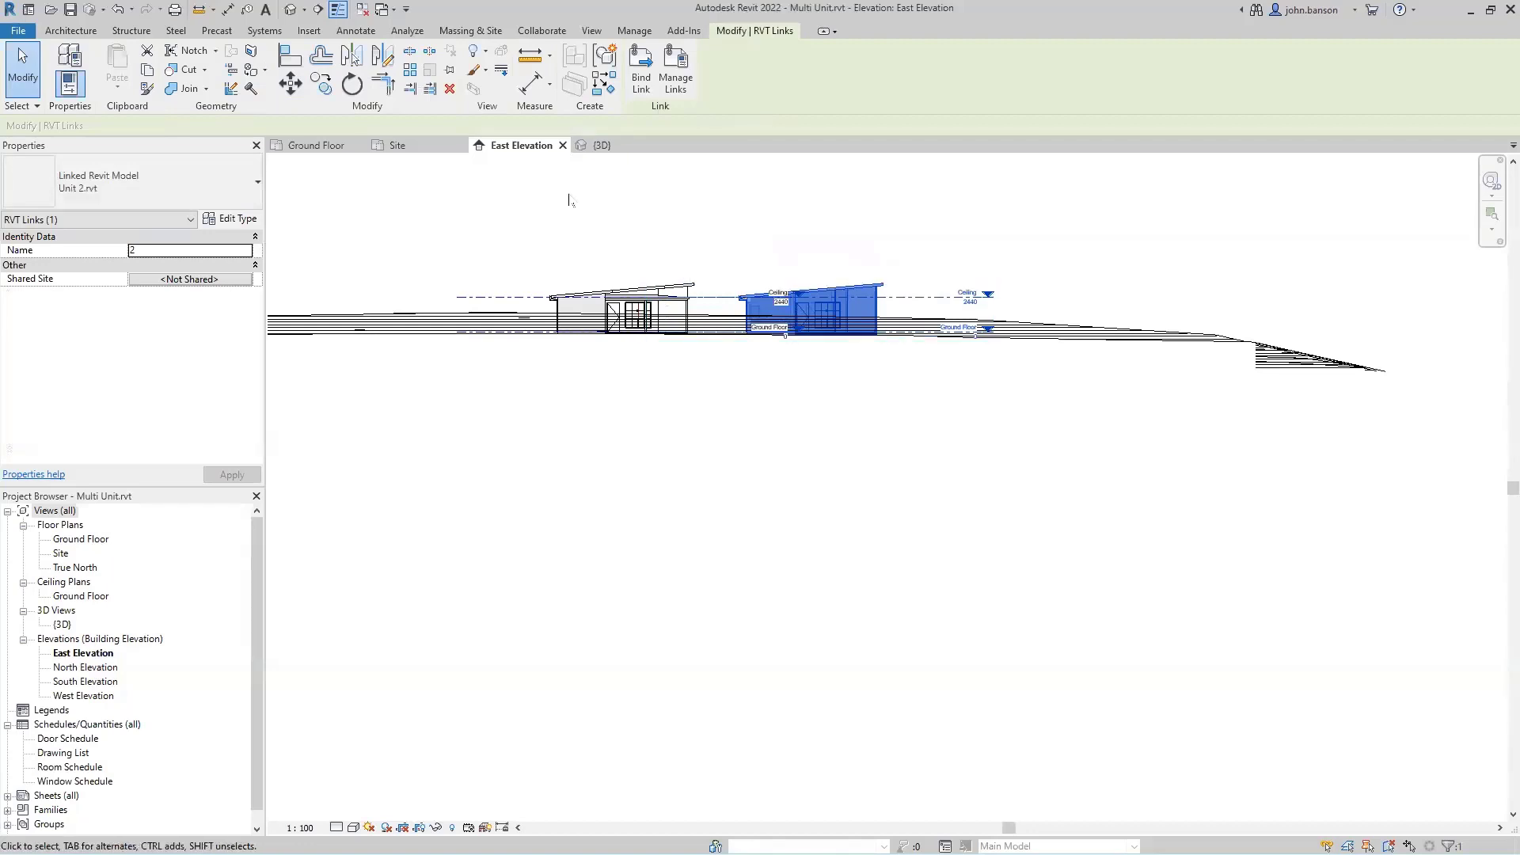
# Move the linked Unit 2 model to the northern part of the property boundary in the Site plan.
pyautogui.click(430, 152)
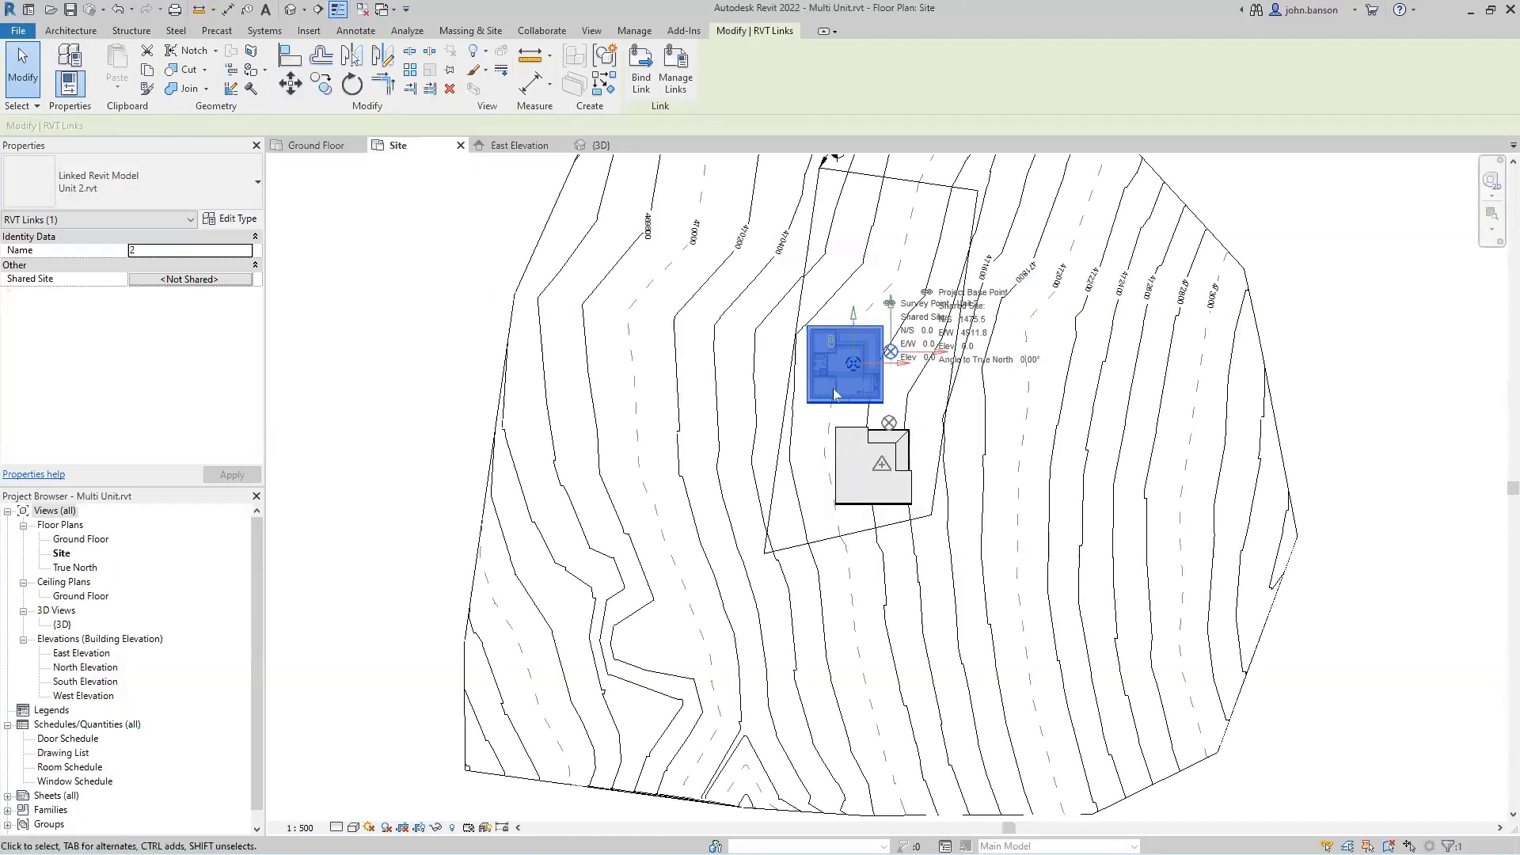
pyautogui.moveTo(827, 384); pyautogui.dragTo(892, 260)
pyautogui.click(397, 298)
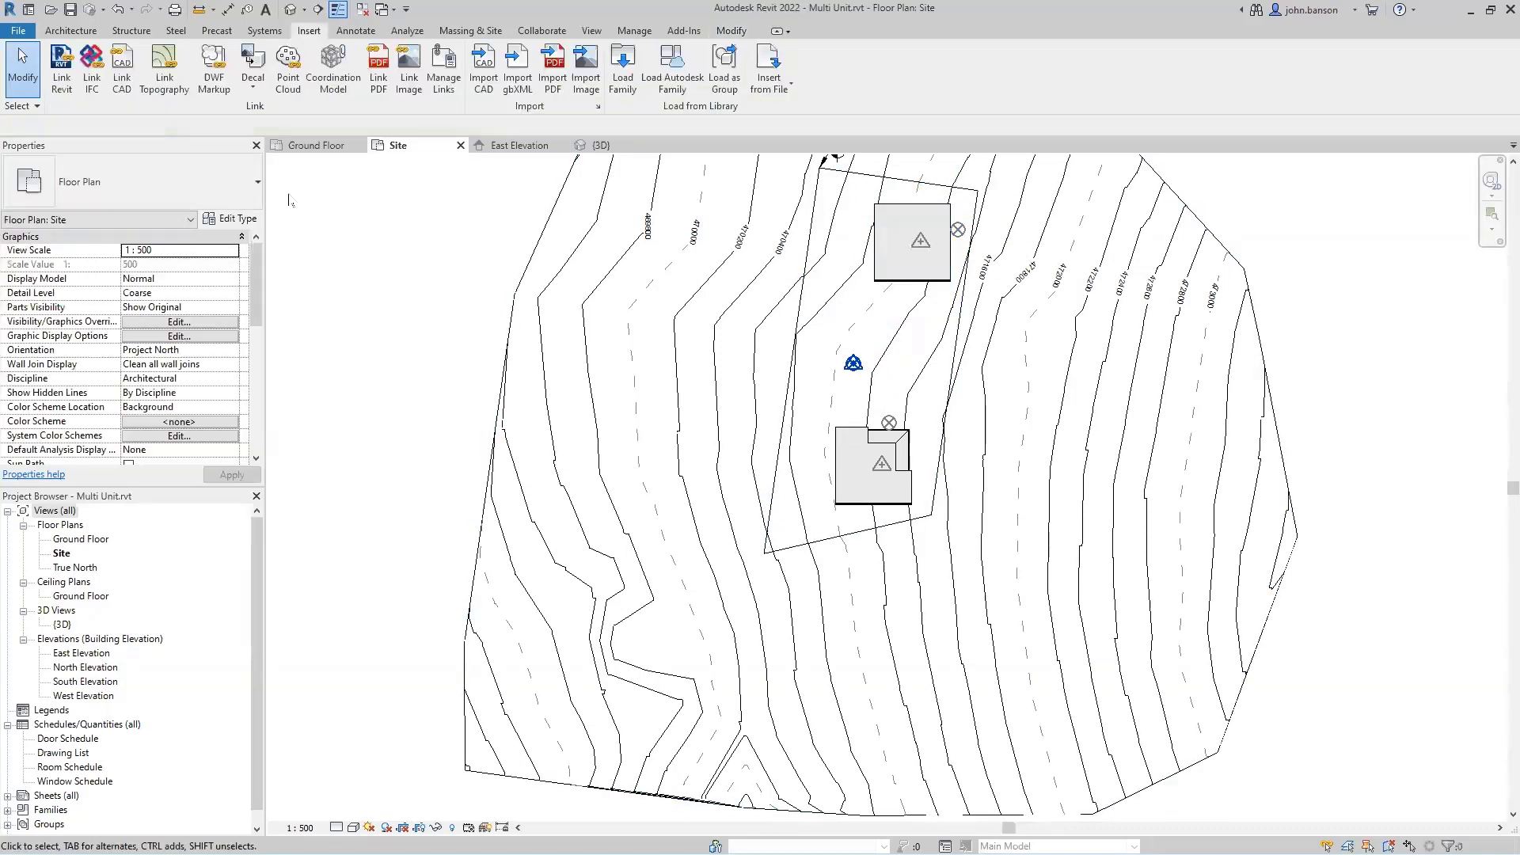
# Link Unit 3.rvt into the site project and show the full extents of the East Elevation.
pyautogui.click(60, 72)
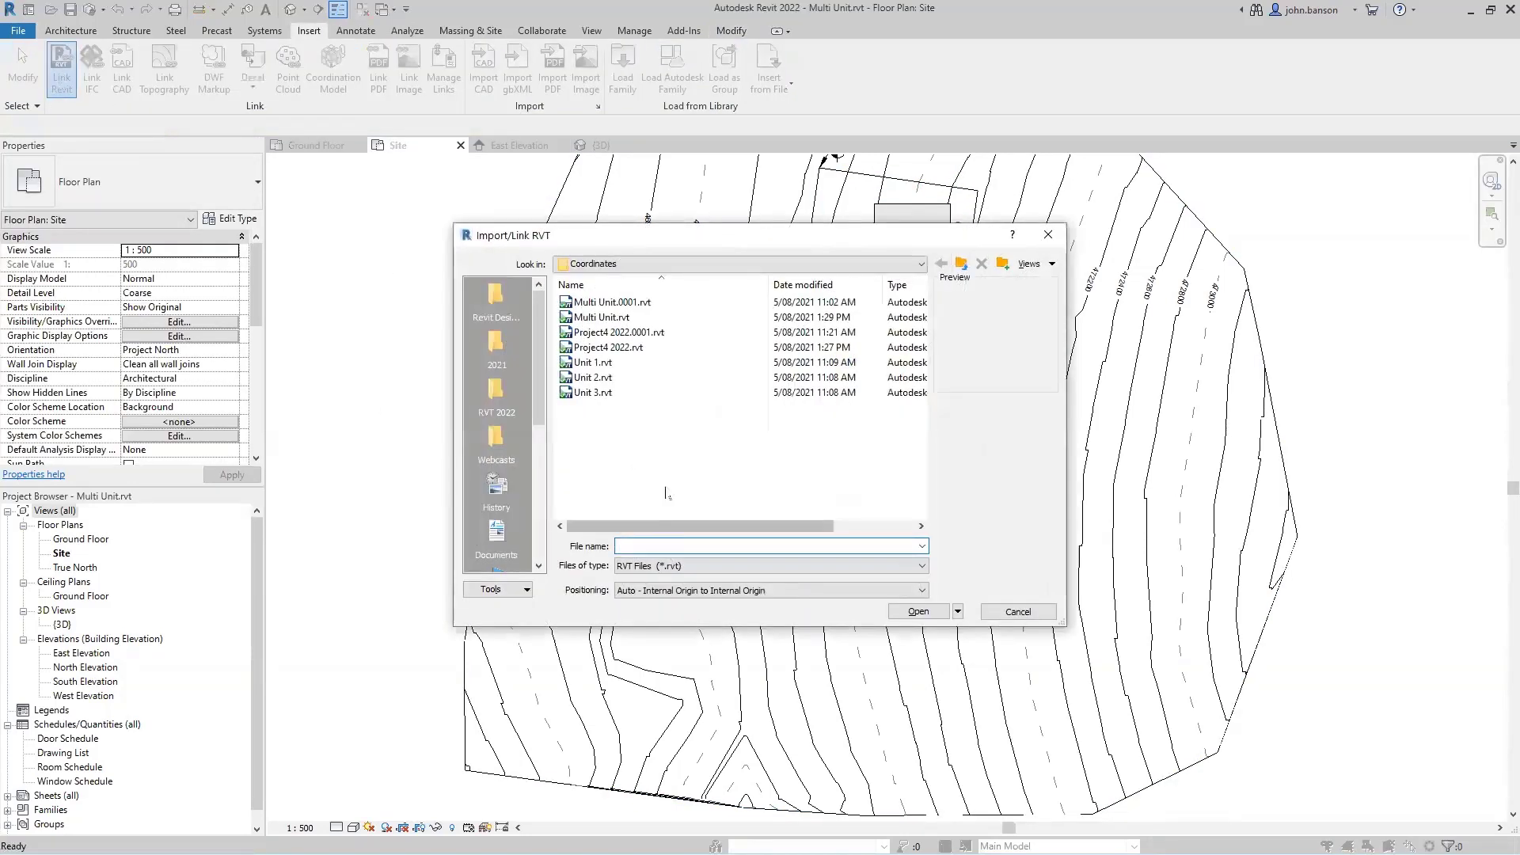
pyautogui.click(593, 394)
pyautogui.doubleClick(592, 394)
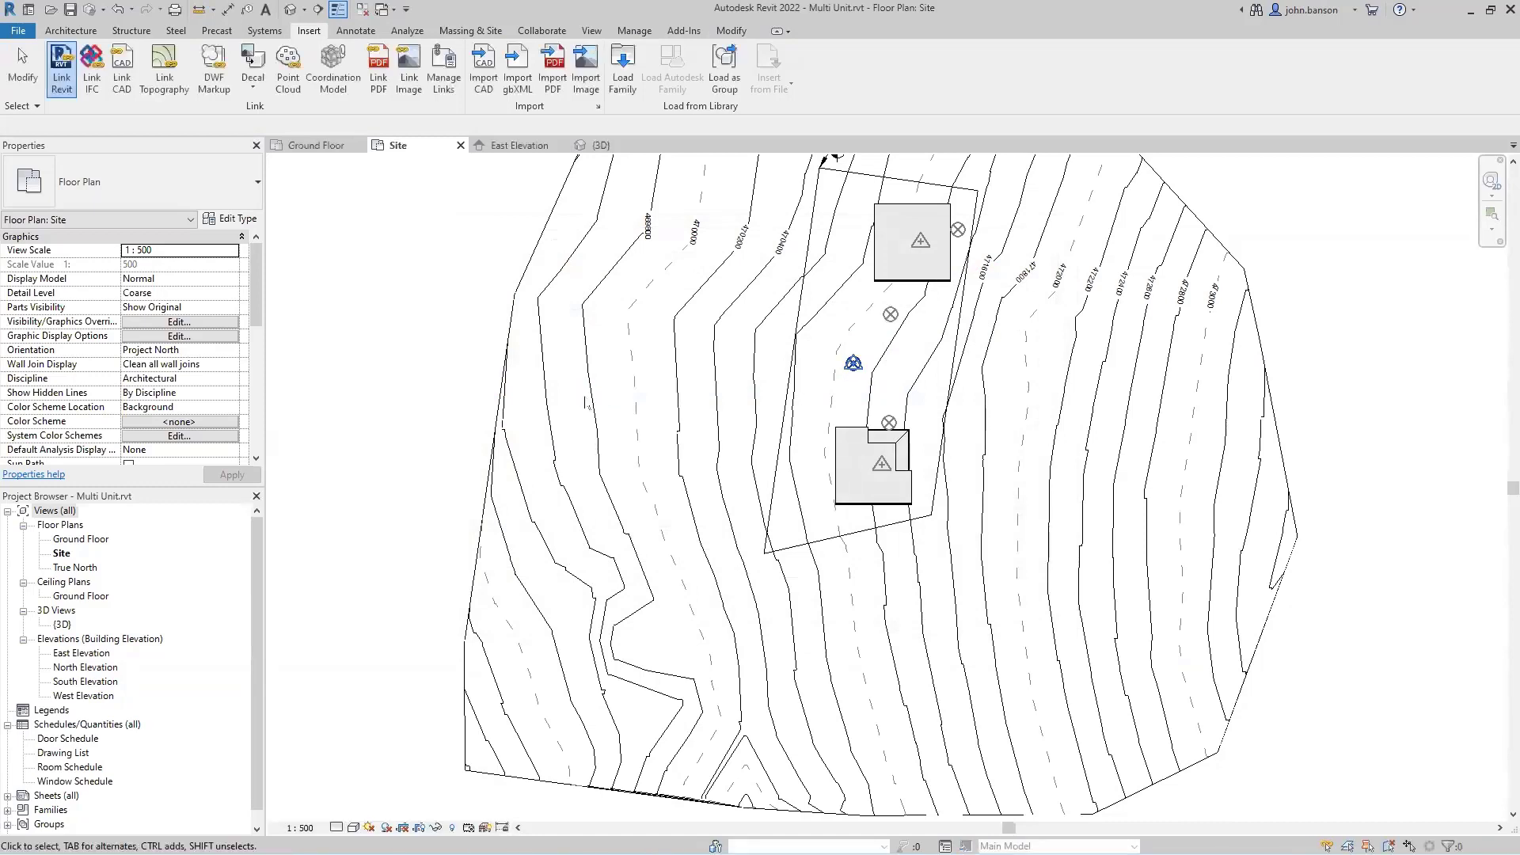
pyautogui.click(544, 148)
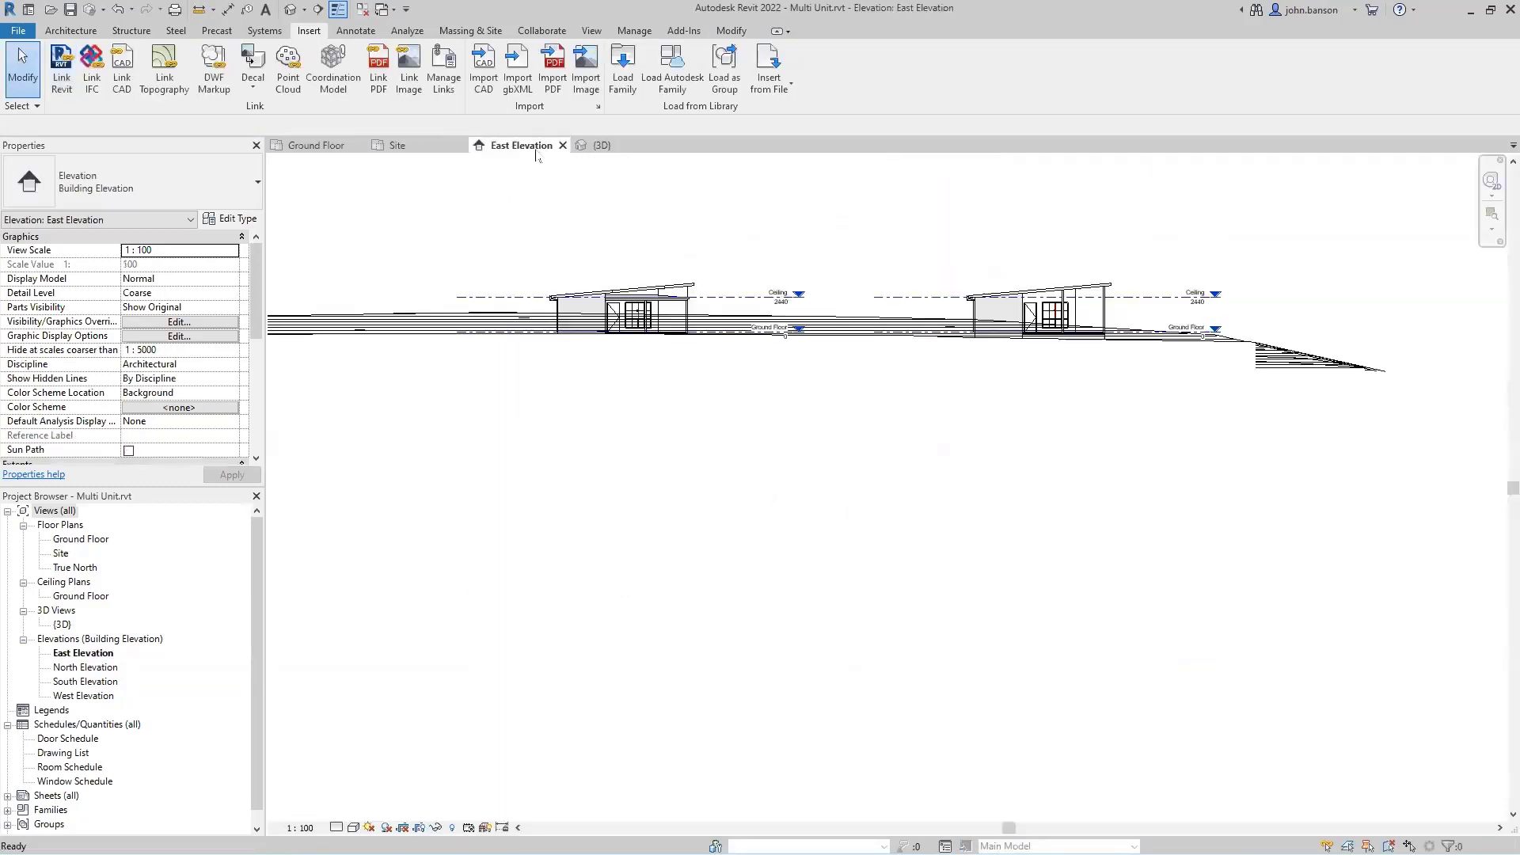
pyautogui.middleClick(741, 531)
pyautogui.middleClick(742, 530)
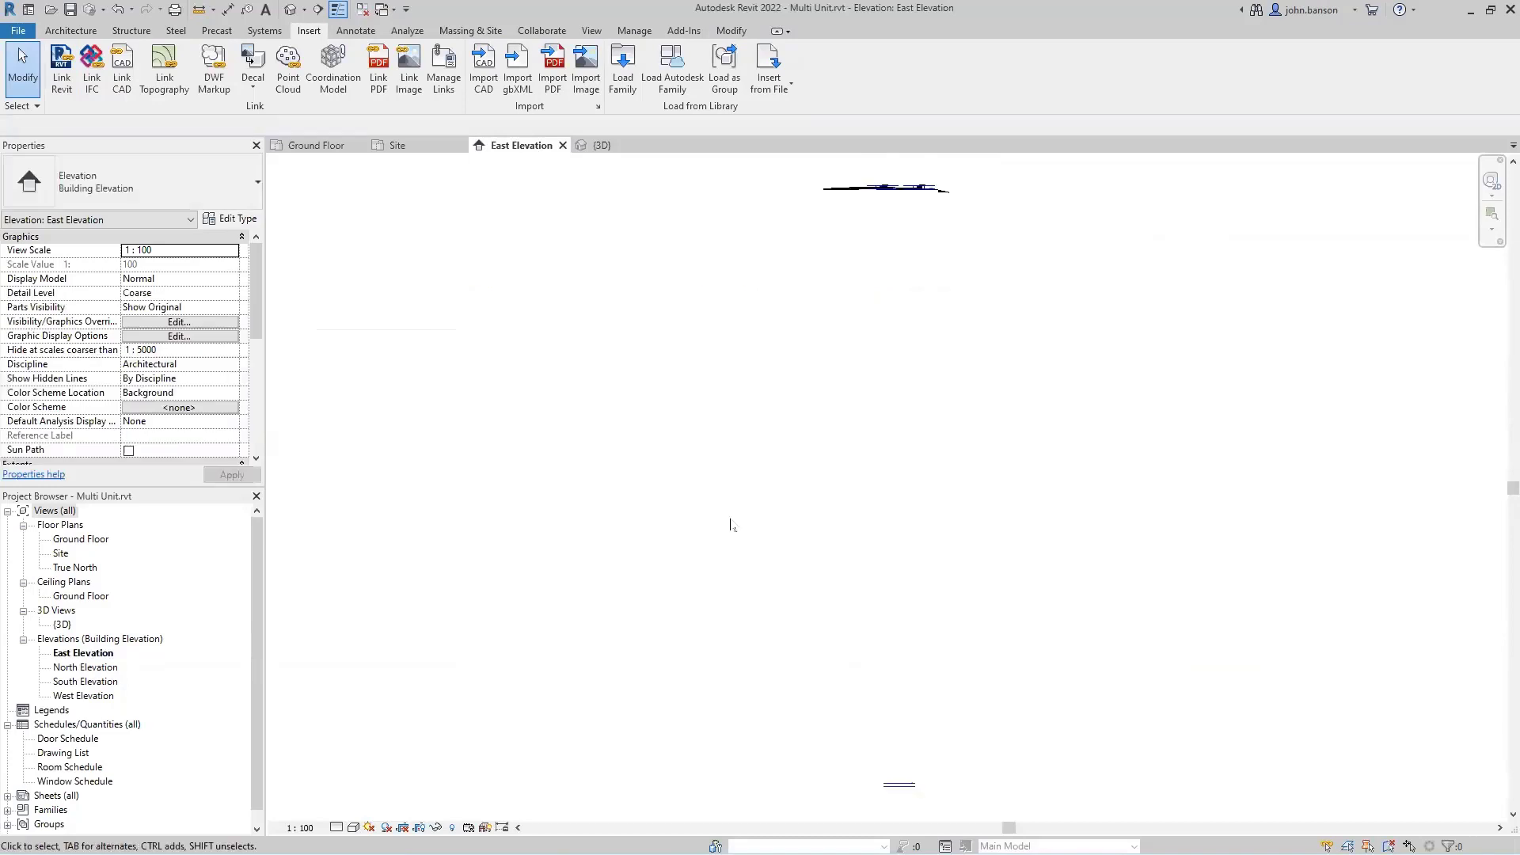
# Move the linked Unit 3 model vertically up by 470490 mm in the East Elevation.
pyautogui.click(898, 785)
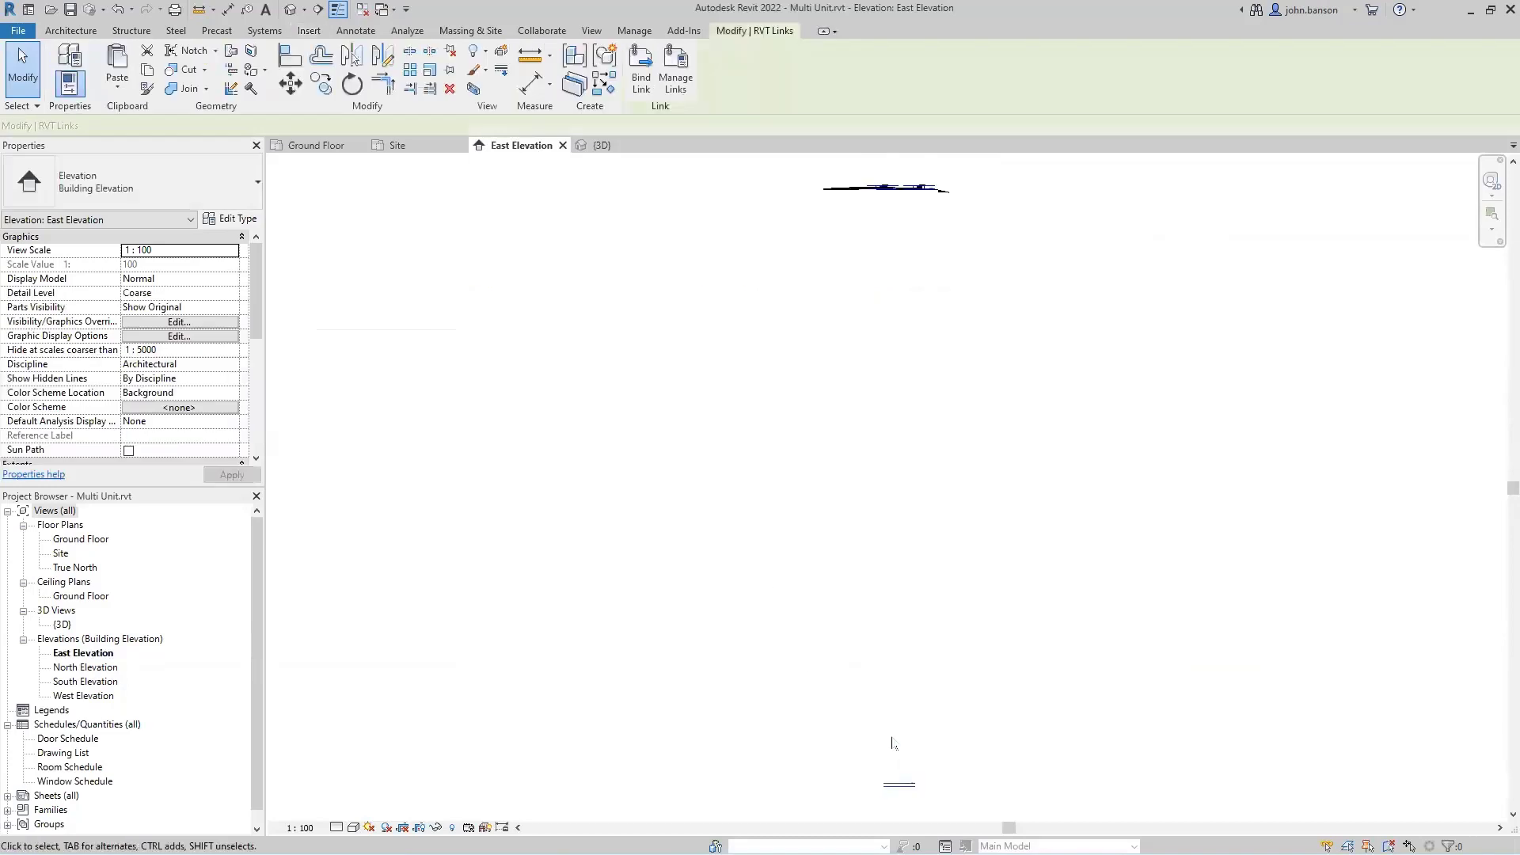
pyautogui.press('m')
pyautogui.press('v')
pyautogui.click(887, 736)
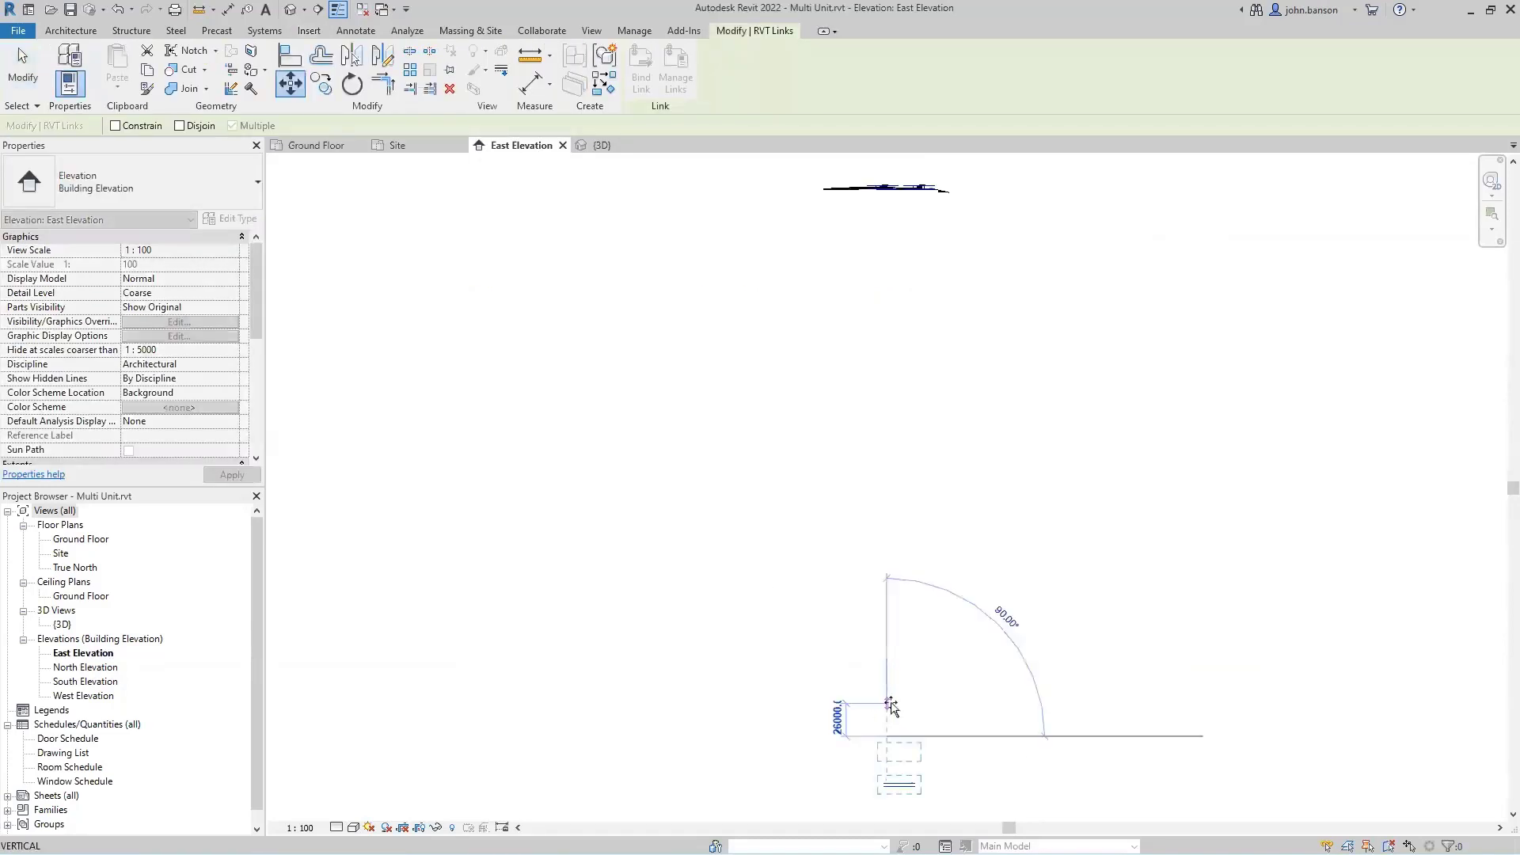
pyautogui.write('4')
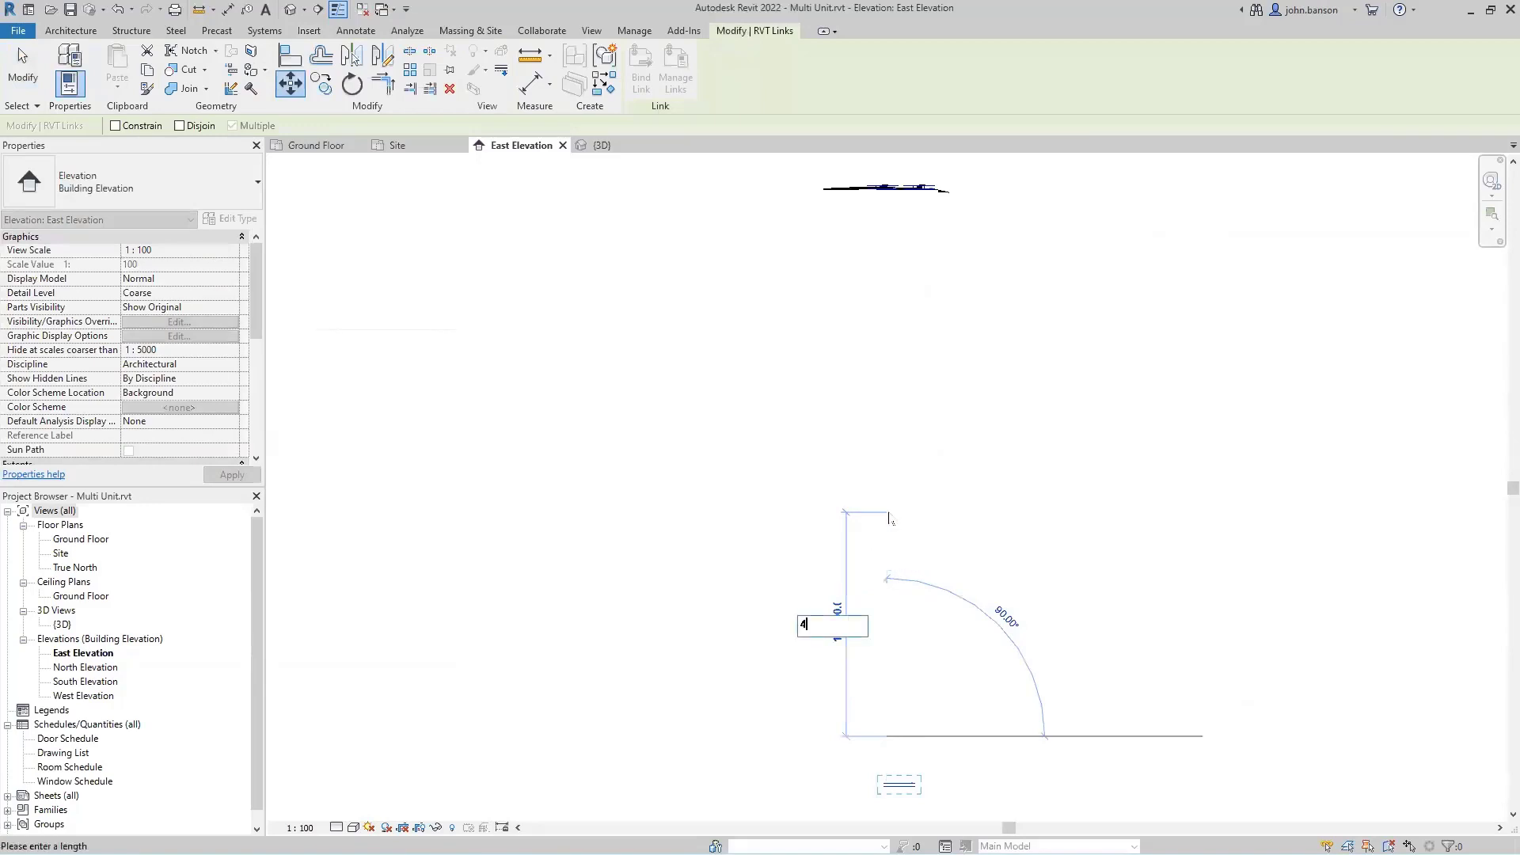
pyautogui.write('70490')
pyautogui.press('Return')
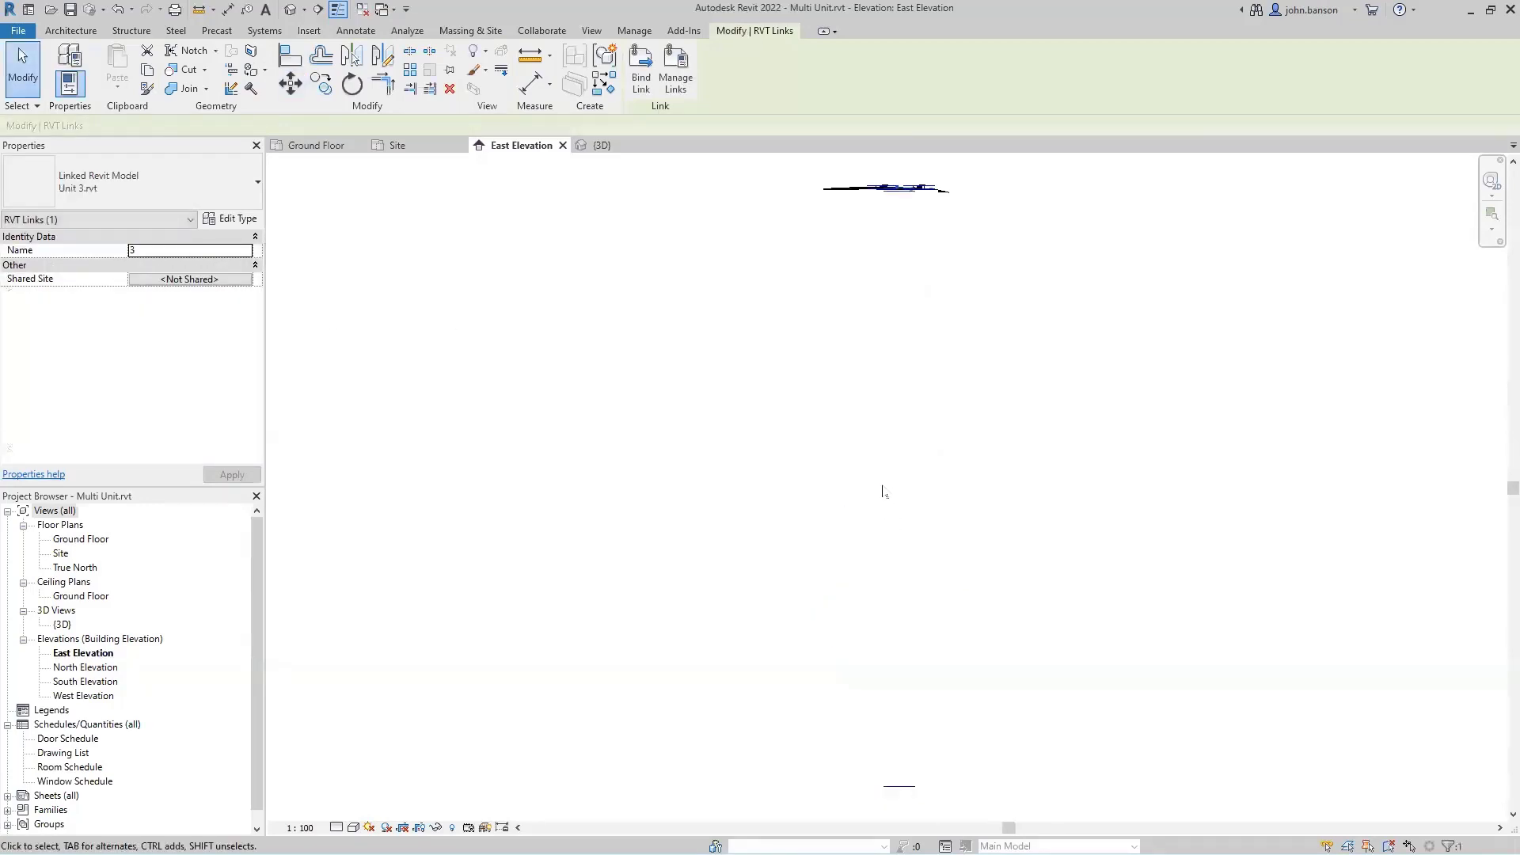
# Position the linked Unit 3 model between Unit 1 and Unit 2 inside the property boundary in the Site plan.
pyautogui.click(398, 145)
pyautogui.moveTo(655, 405); pyautogui.dragTo(550, 469, button='middle')
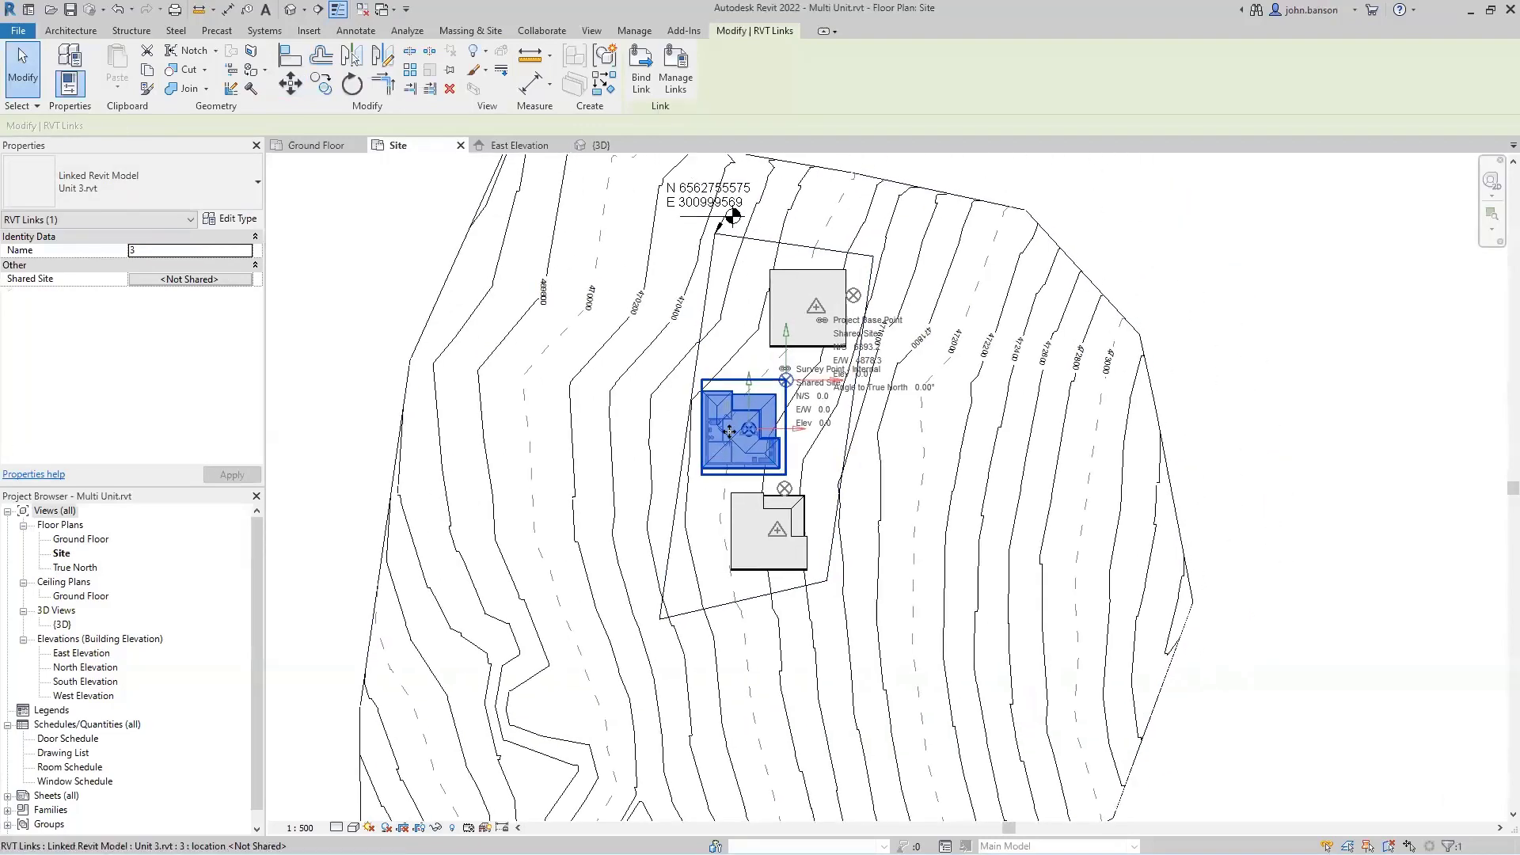
pyautogui.scroll(1, 731, 430)
pyautogui.moveTo(756, 396); pyautogui.dragTo(831, 417)
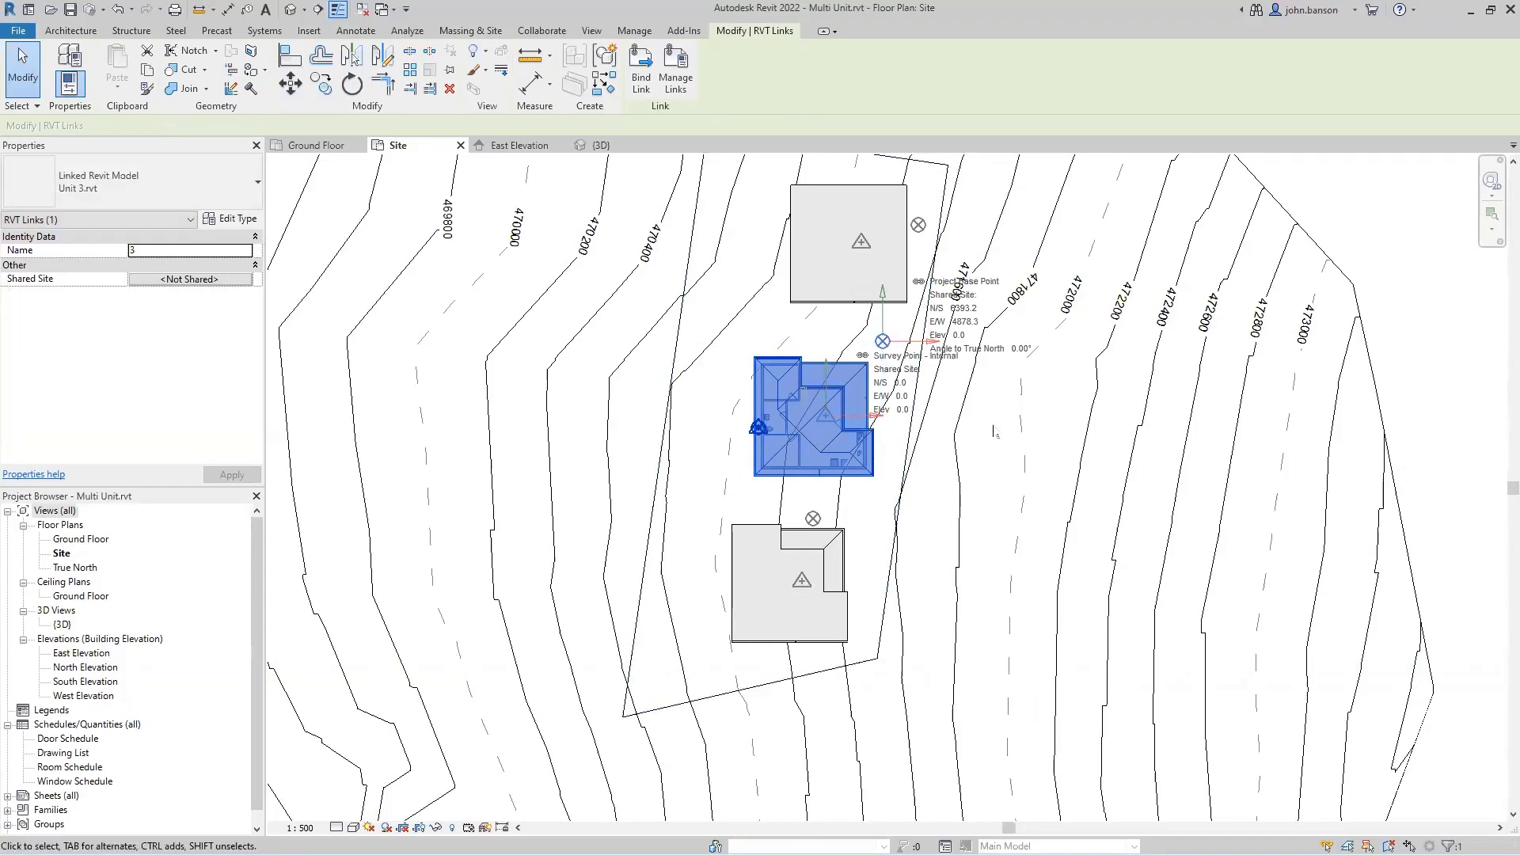
pyautogui.moveTo(995, 431); pyautogui.dragTo(942, 505, button='middle')
pyautogui.click(942, 504)
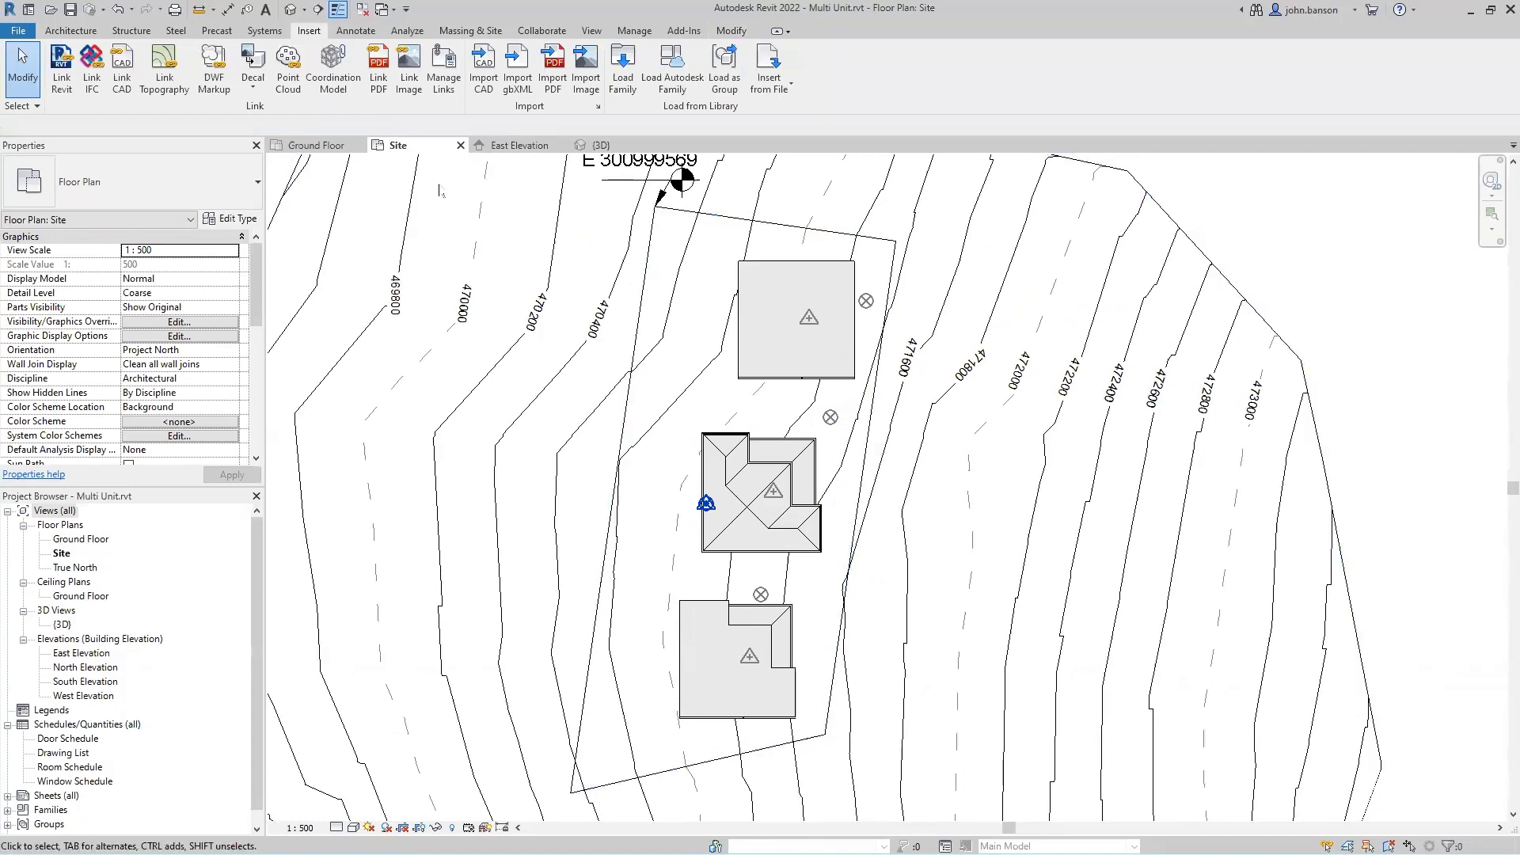
# Publish the shared coordinates to the linked Unit 2 model, using its current Unit 2 site position.
pyautogui.click(633, 31)
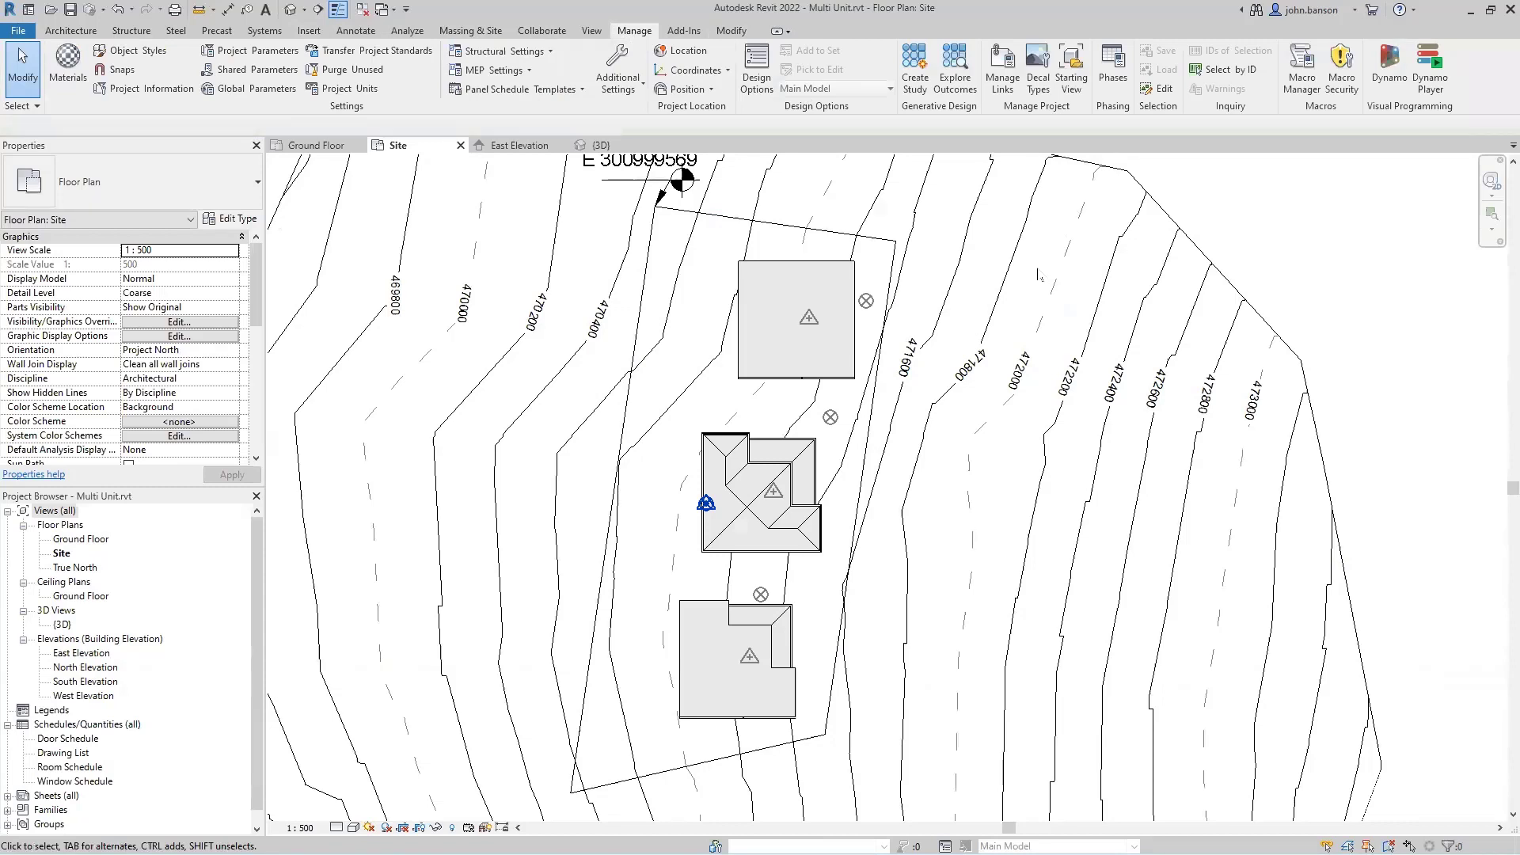
pyautogui.click(697, 71)
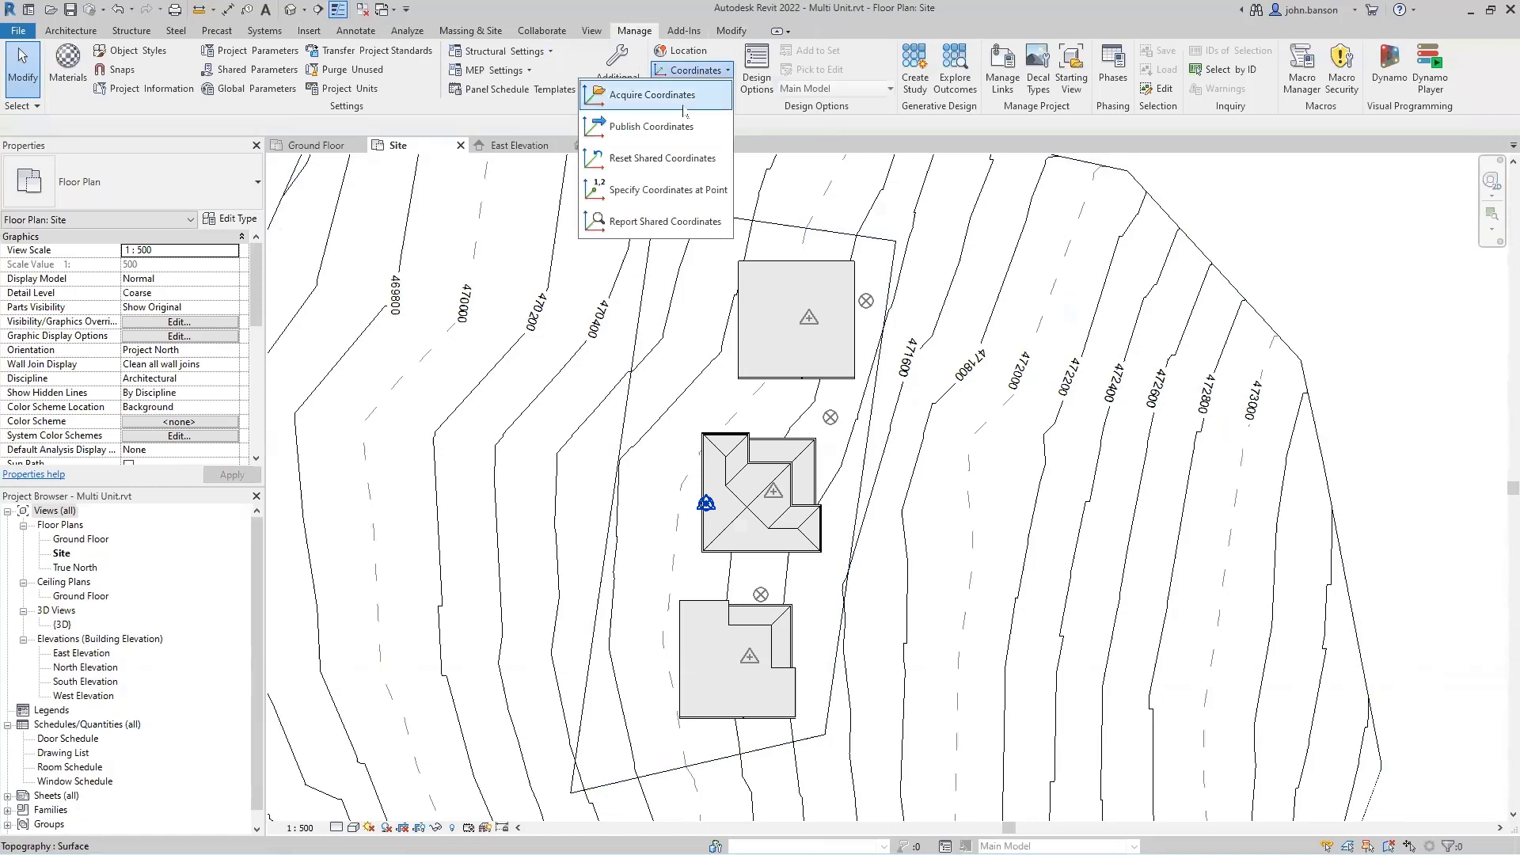
pyautogui.click(671, 126)
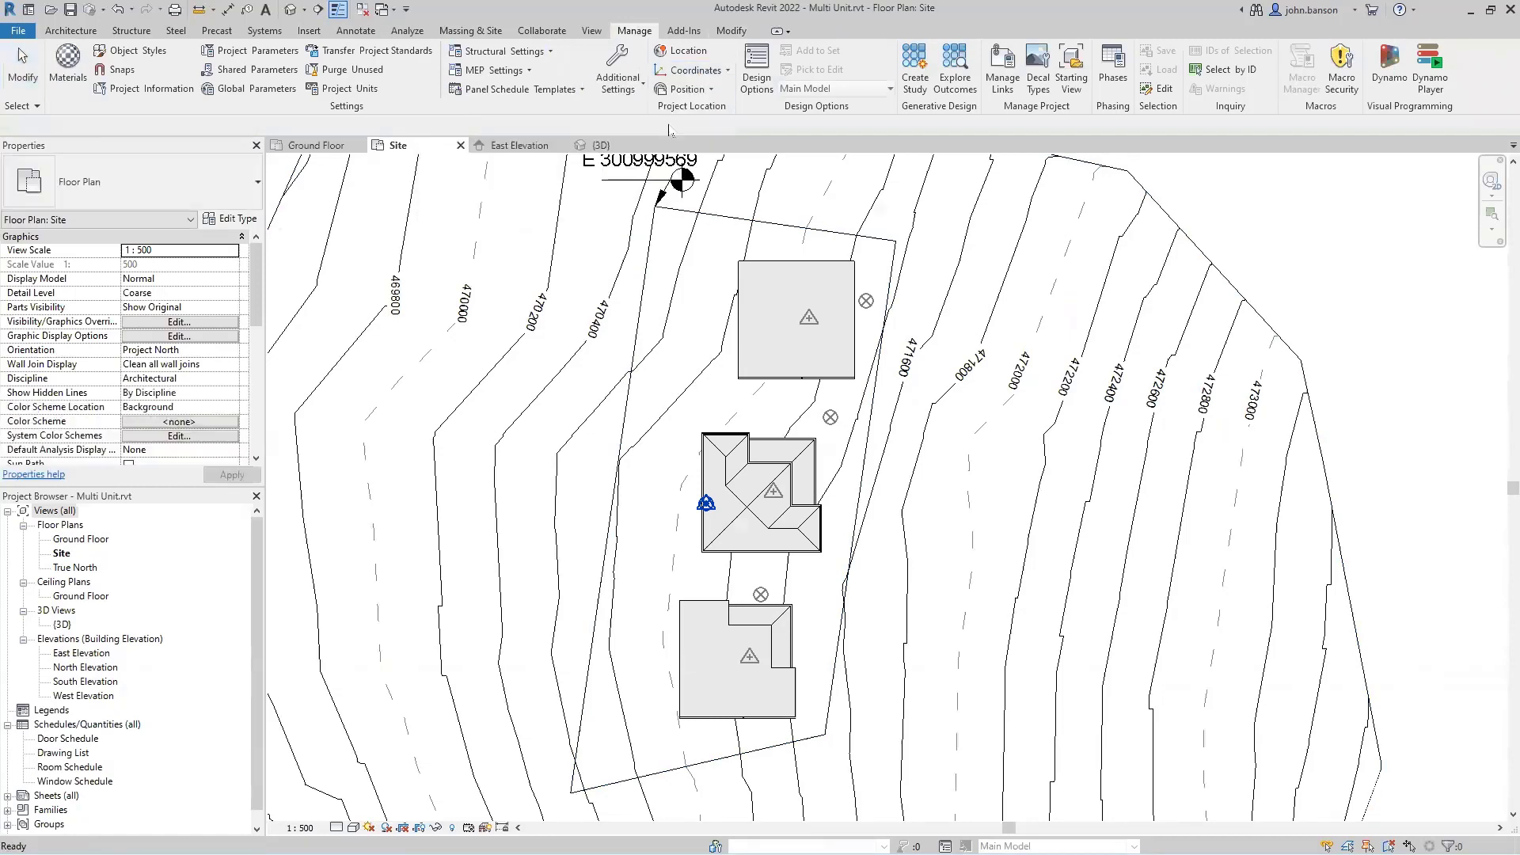
pyautogui.click(775, 272)
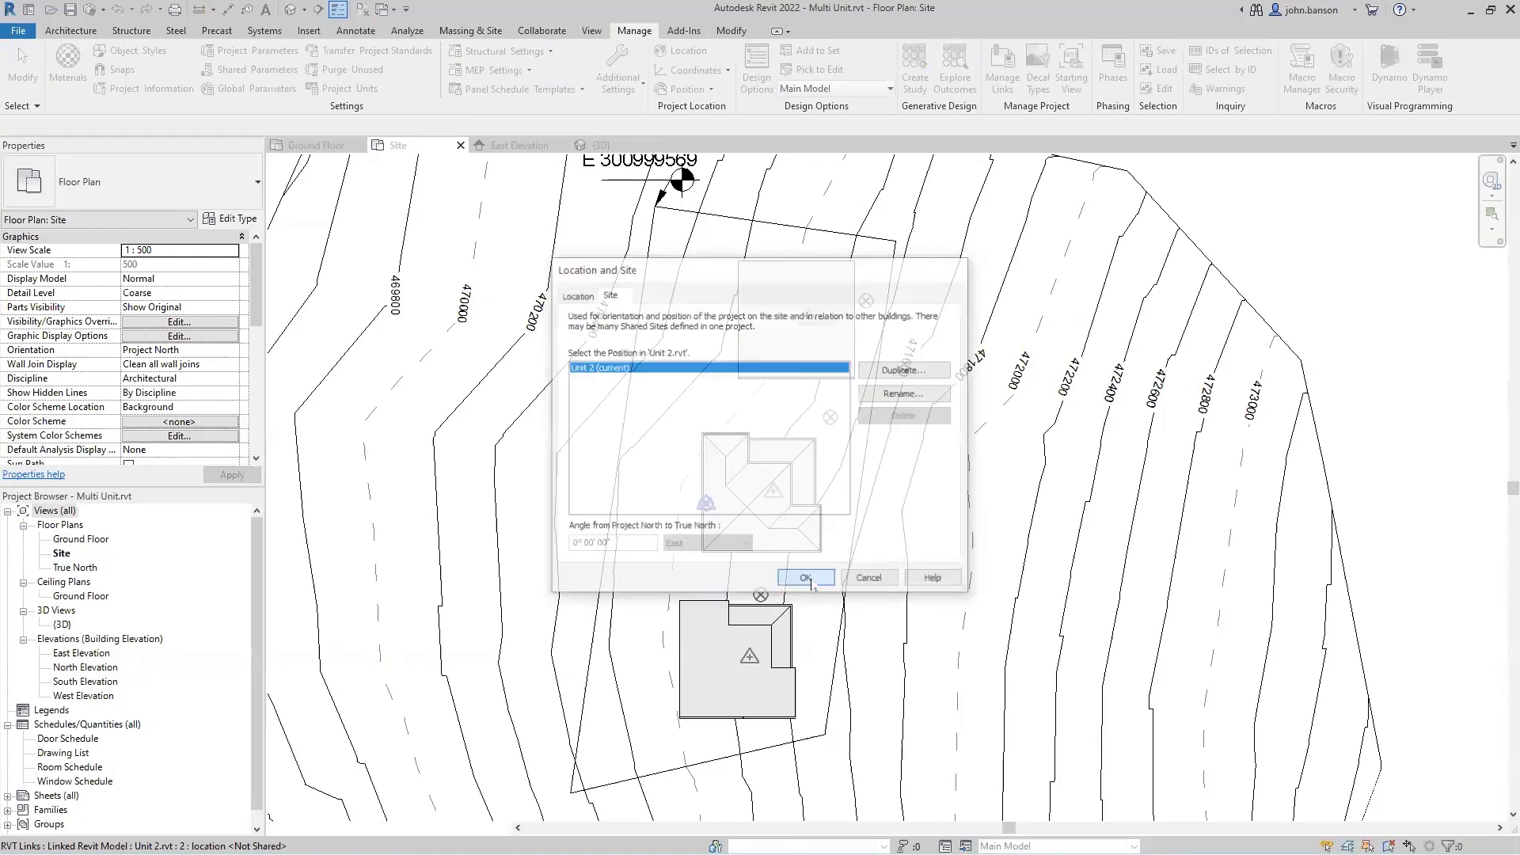
pyautogui.click(806, 580)
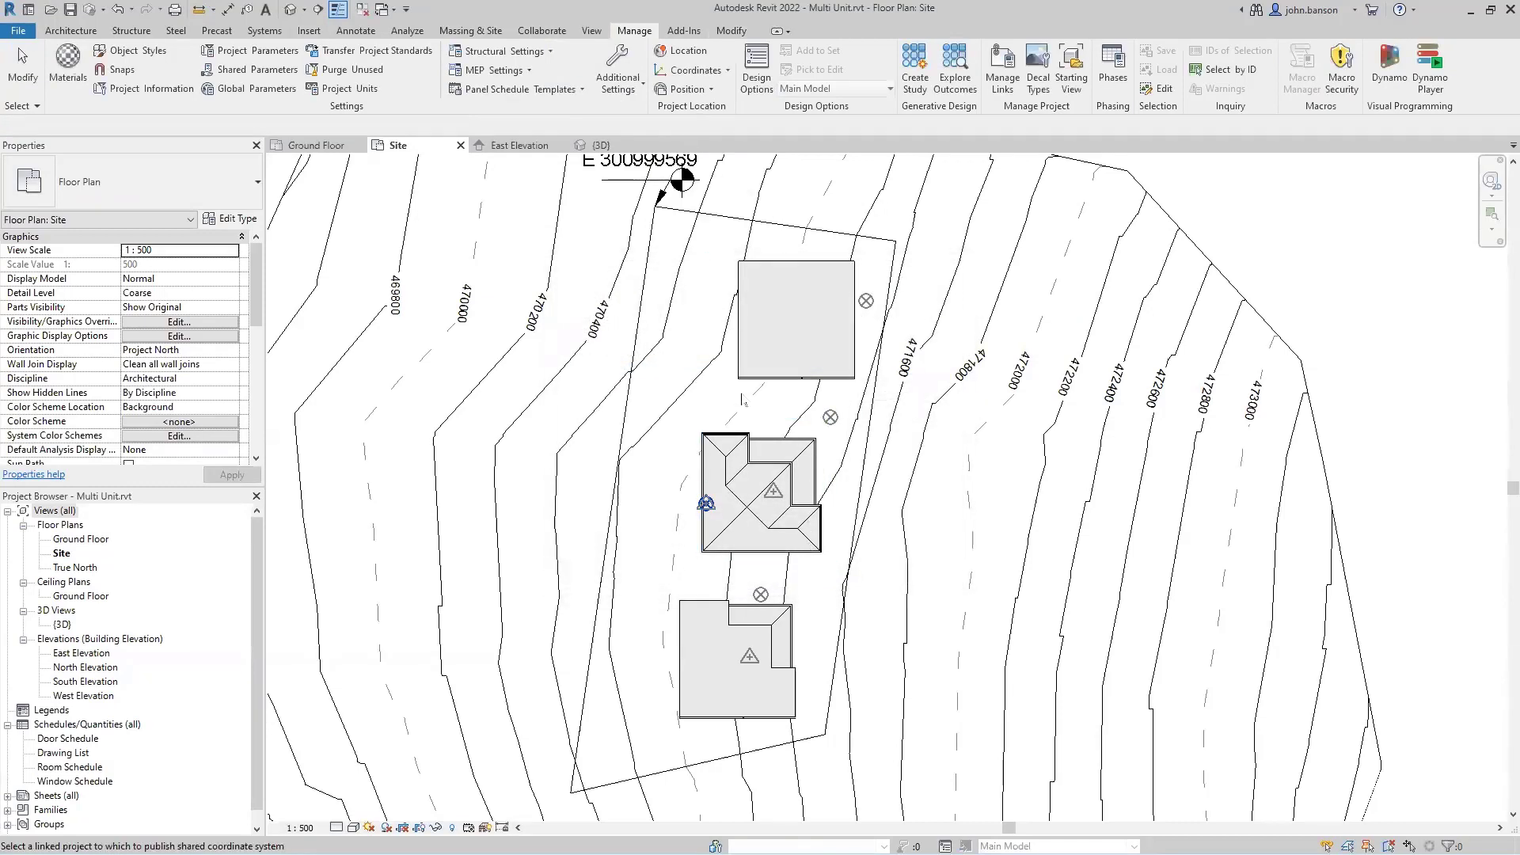
# Publish the shared coordinates to the linked Unit 3 and Unit 1 models, using each model's current site position.
pyautogui.click(733, 458)
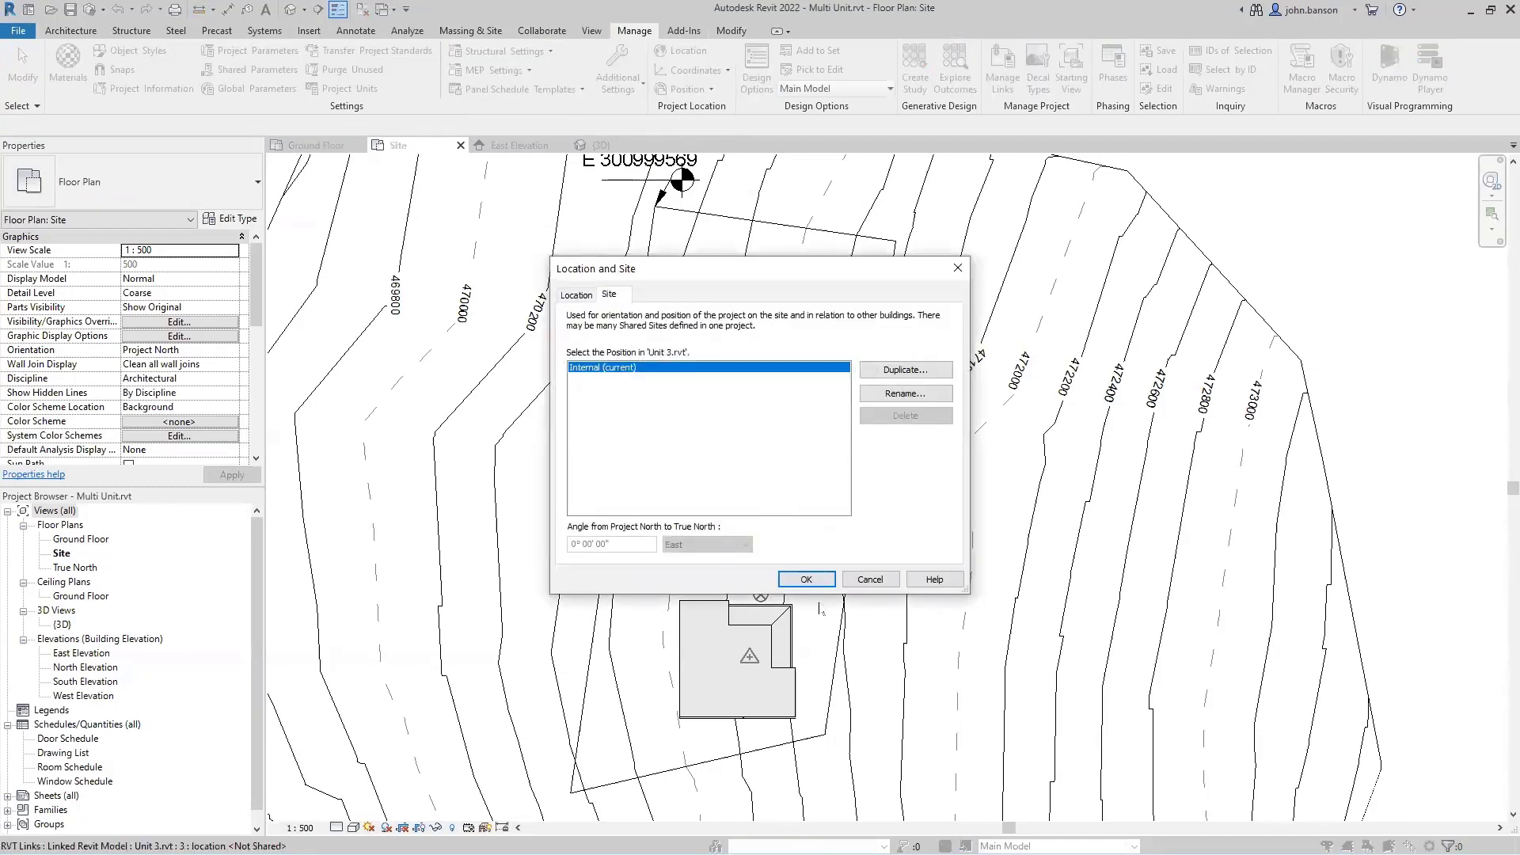
pyautogui.click(806, 580)
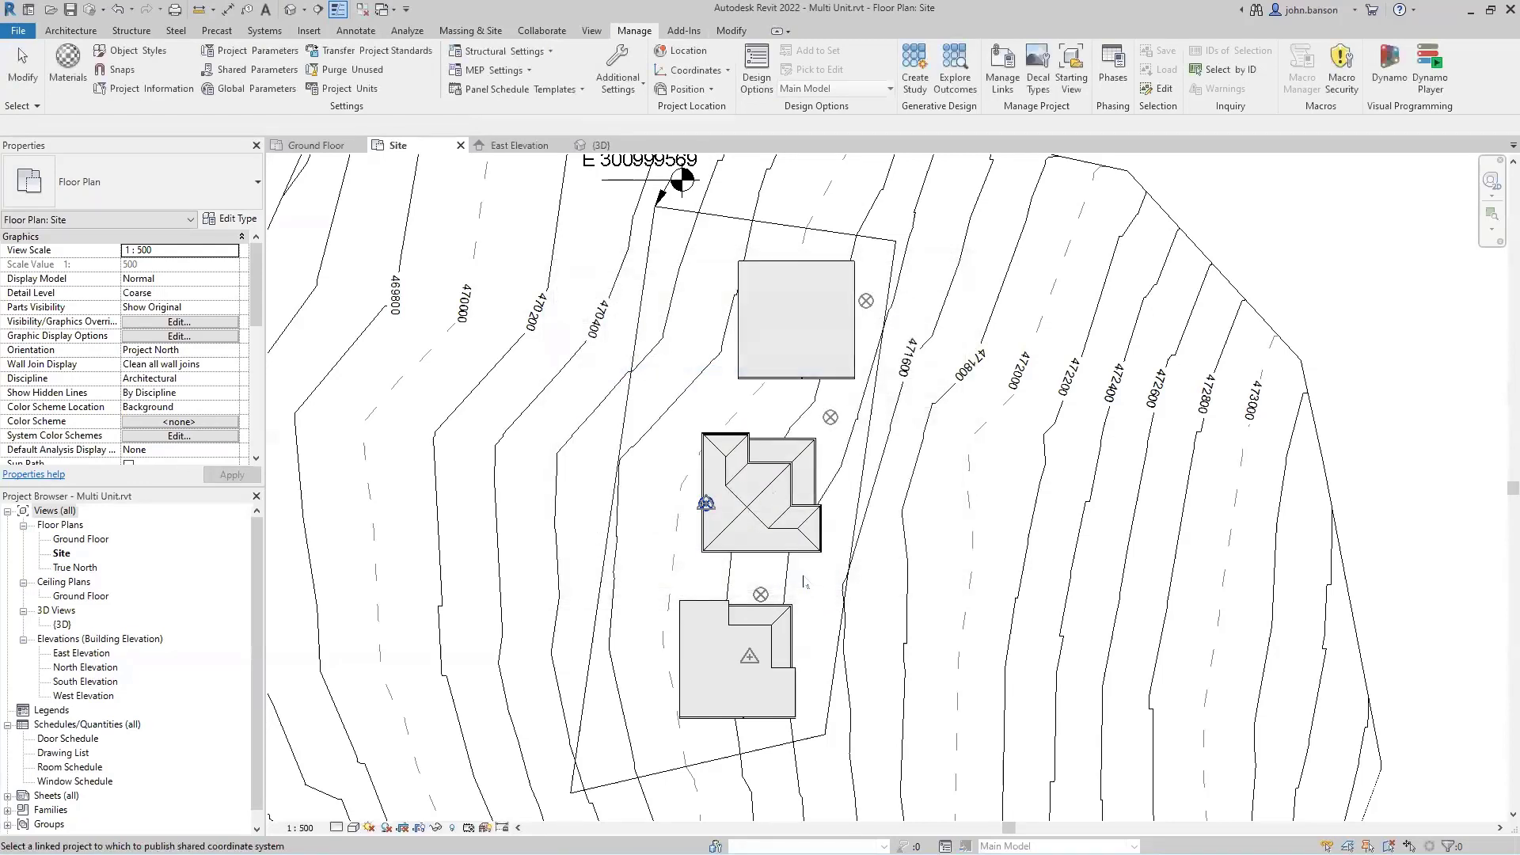
pyautogui.click(723, 623)
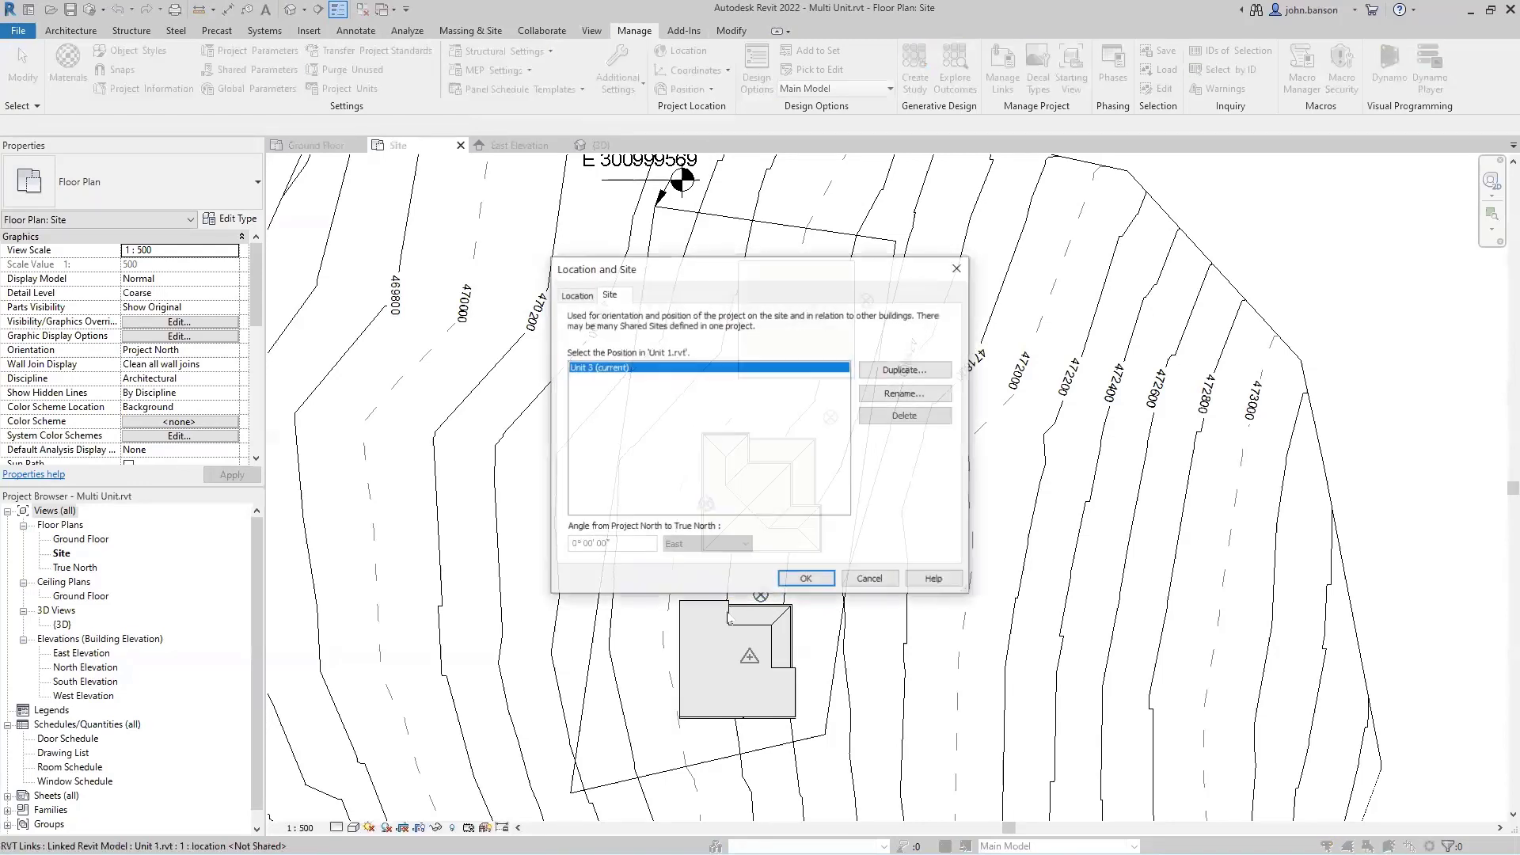
pyautogui.click(806, 579)
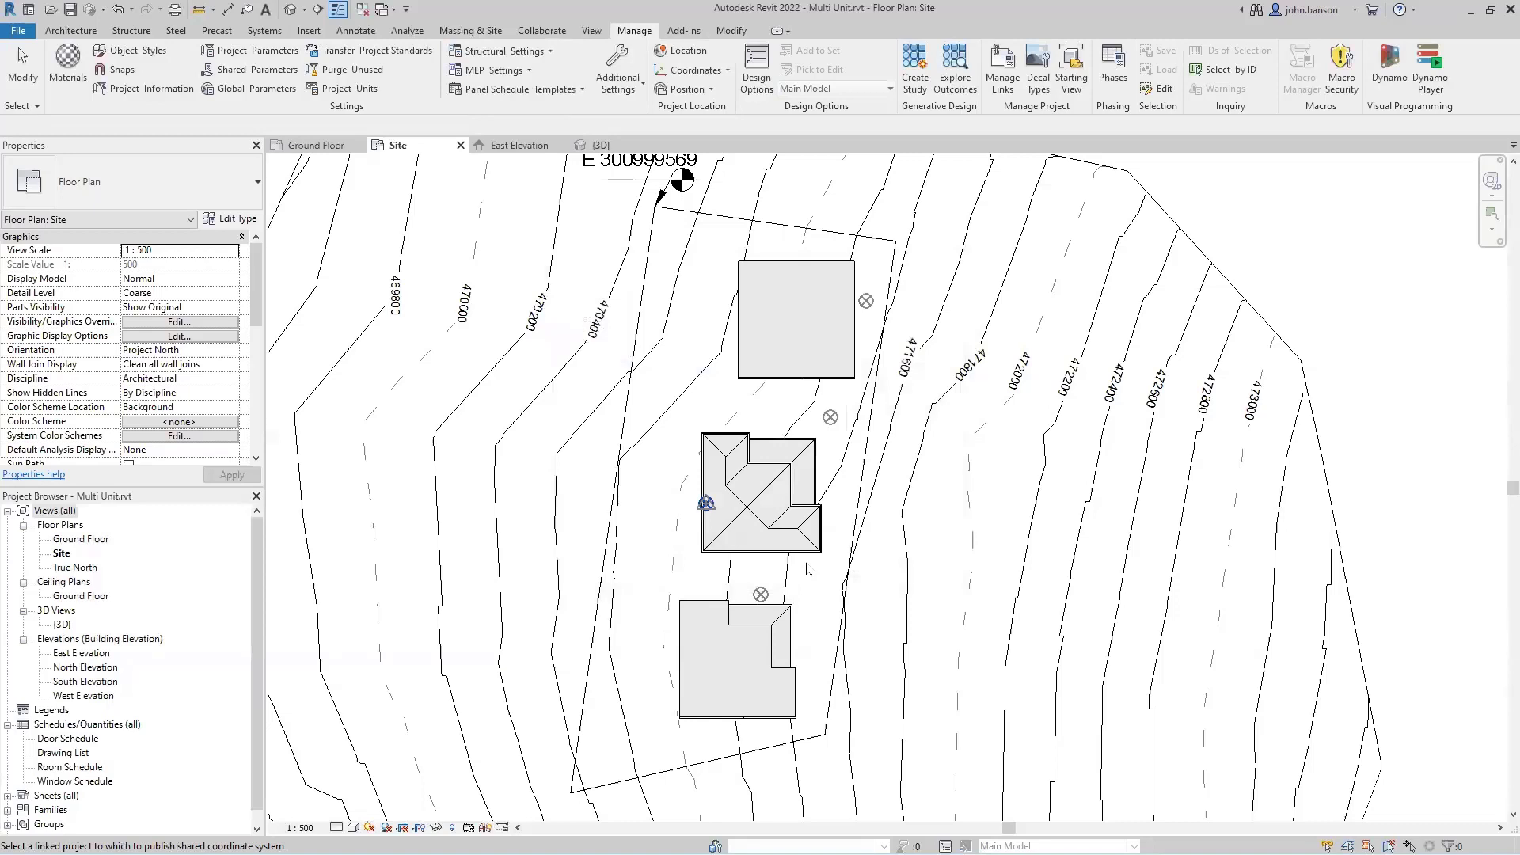
pyautogui.press('Escape')
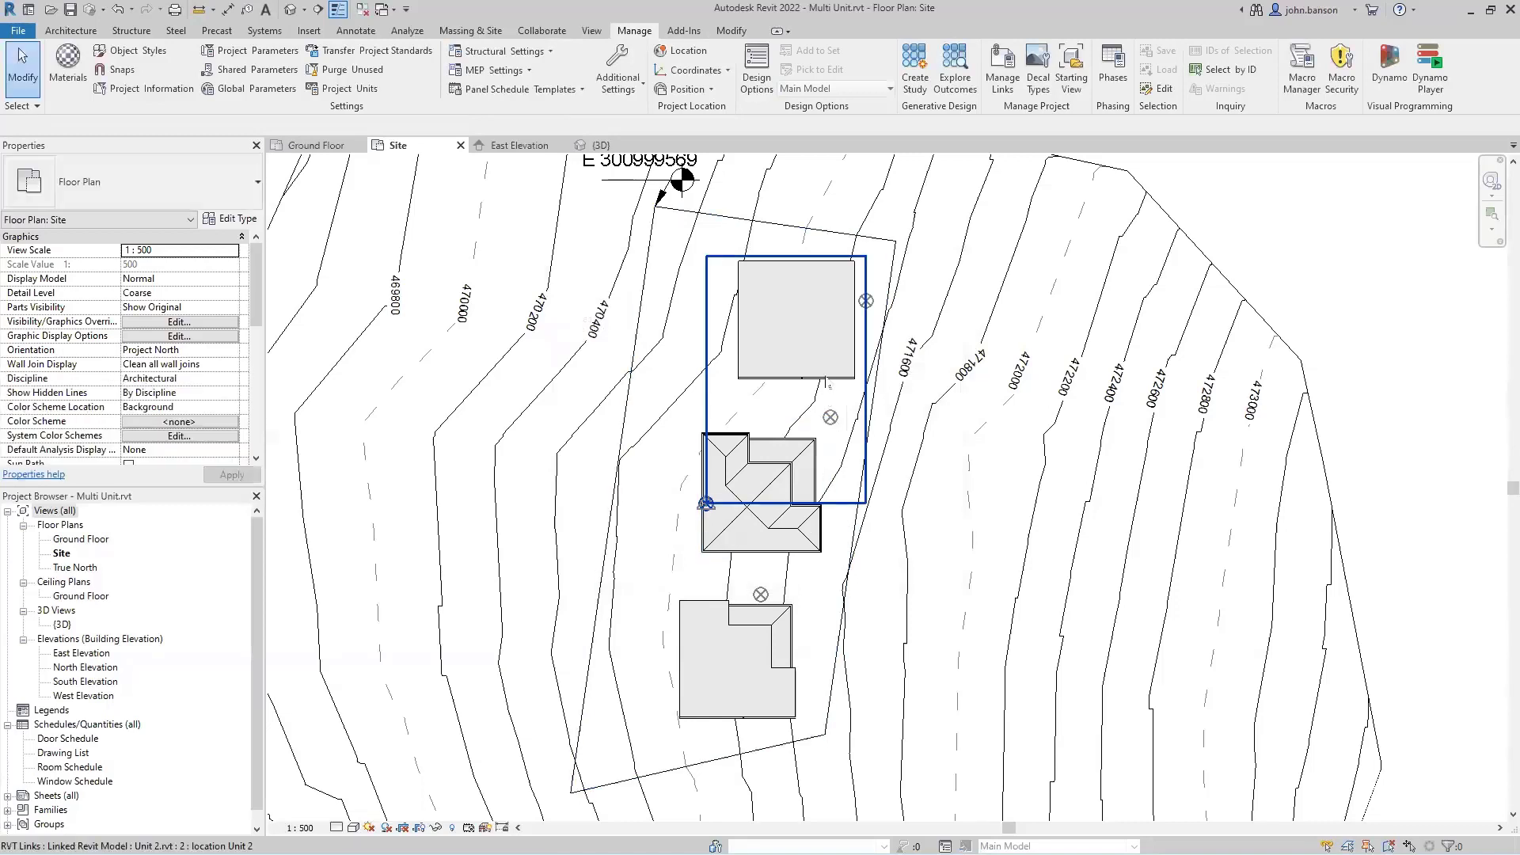
# Examine the shared coordinates of the linked Unit 2 model's project base point in the Site plan.
pyautogui.click(826, 384)
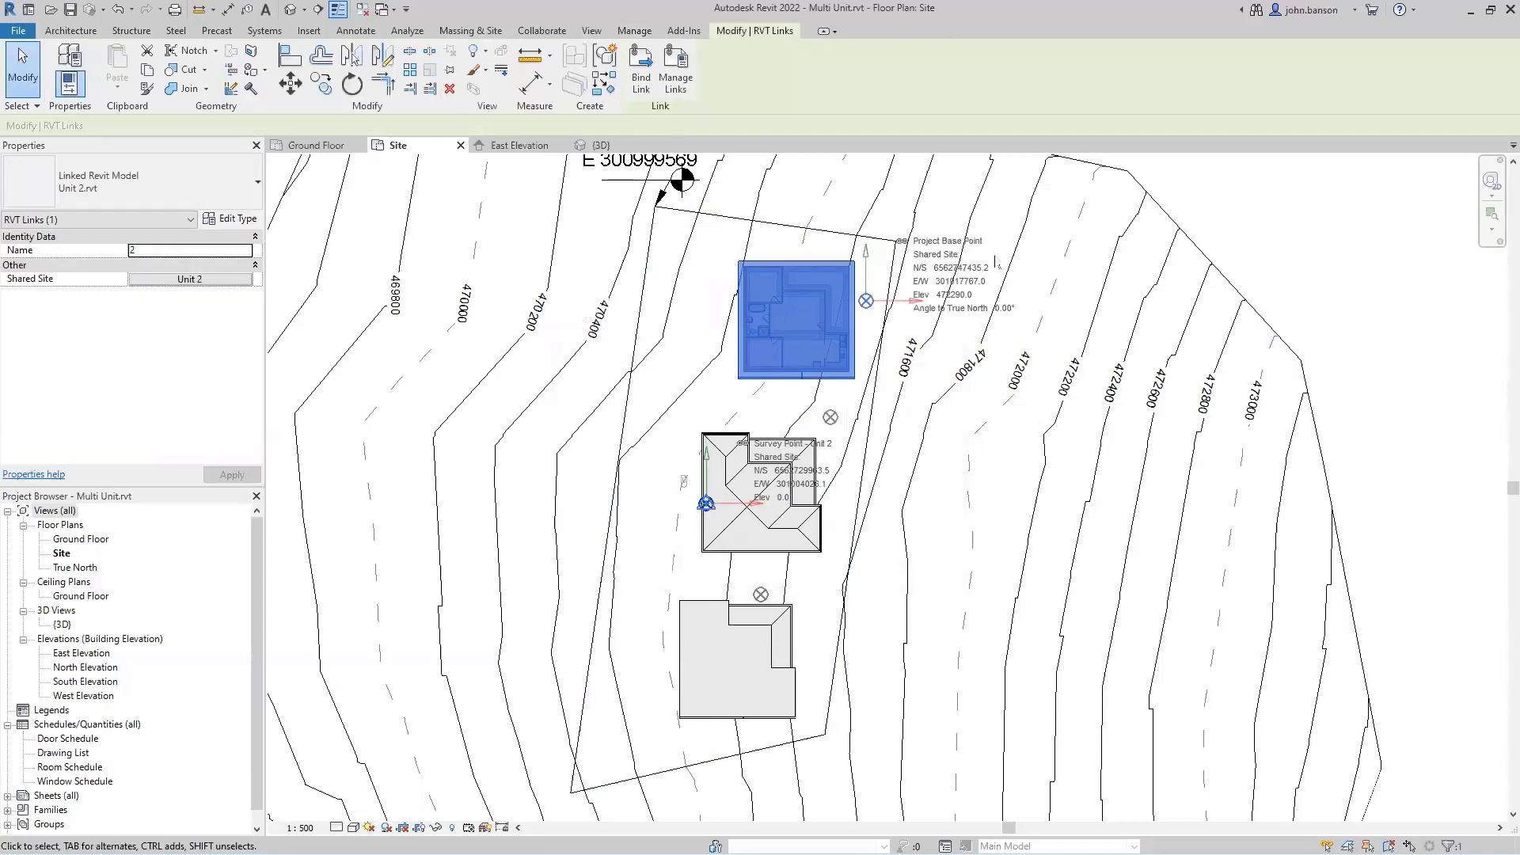
pyautogui.scroll(5, 996, 262)
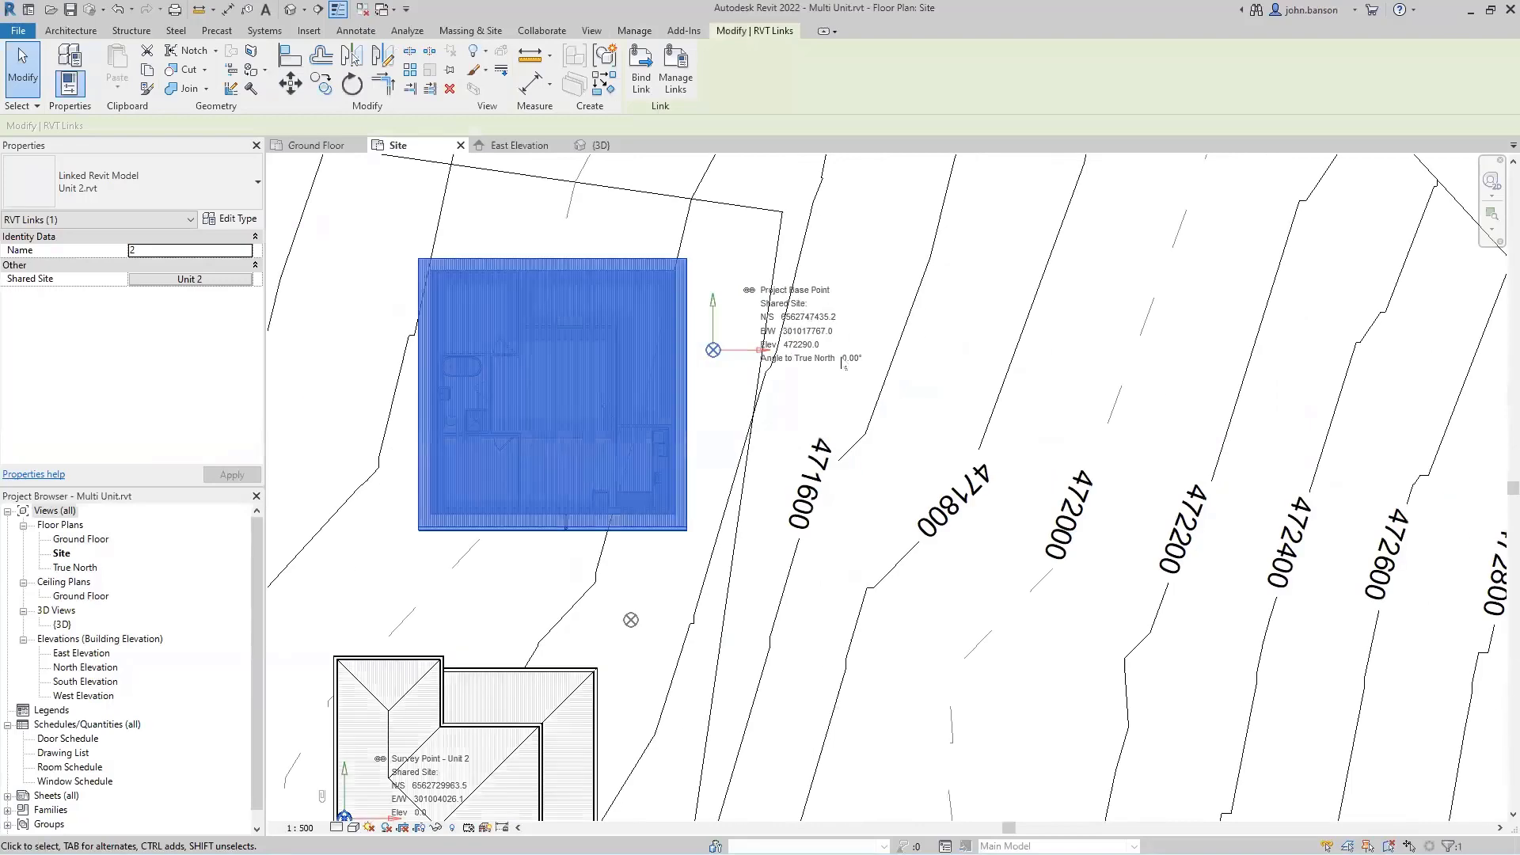
pyautogui.scroll(-5, 838, 384)
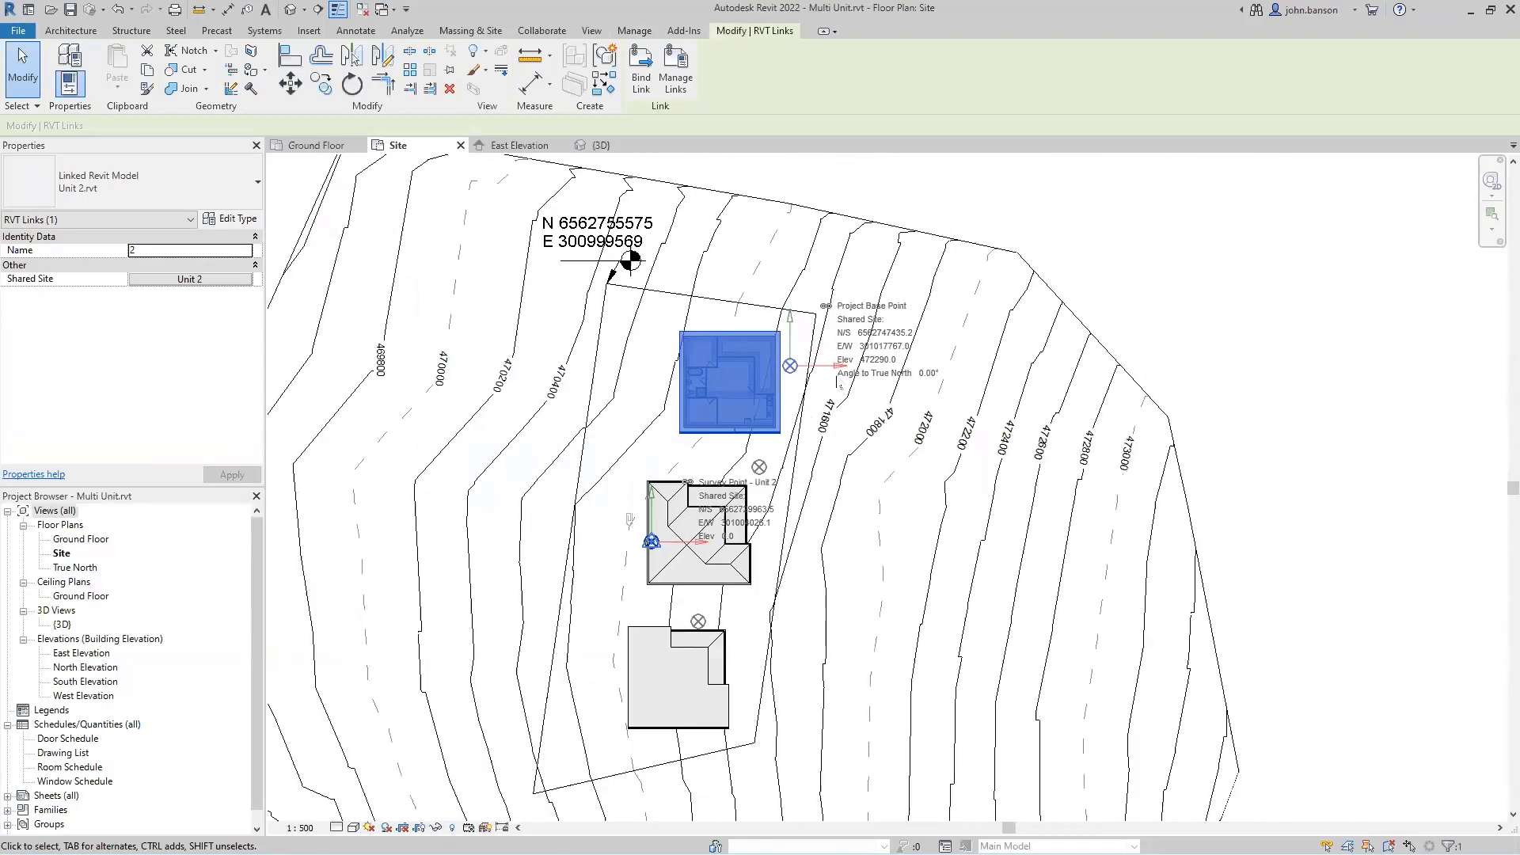
pyautogui.scroll(-2, 867, 428)
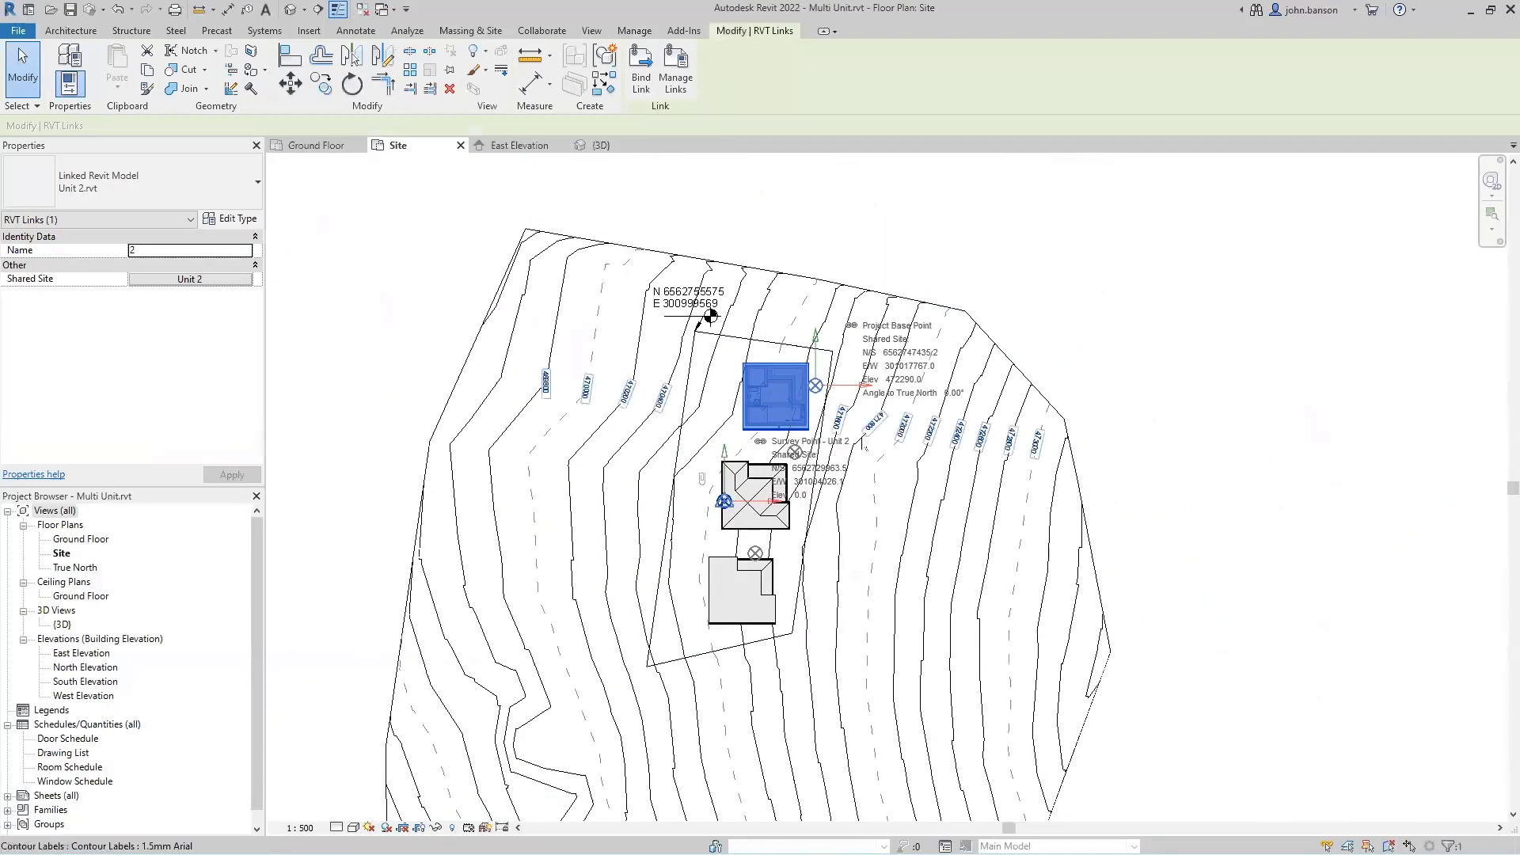
pyautogui.press('Escape')
# Inspect how the three units sit on the toposurface in the 3D view, and return to the Site plan.
pyautogui.click(600, 145)
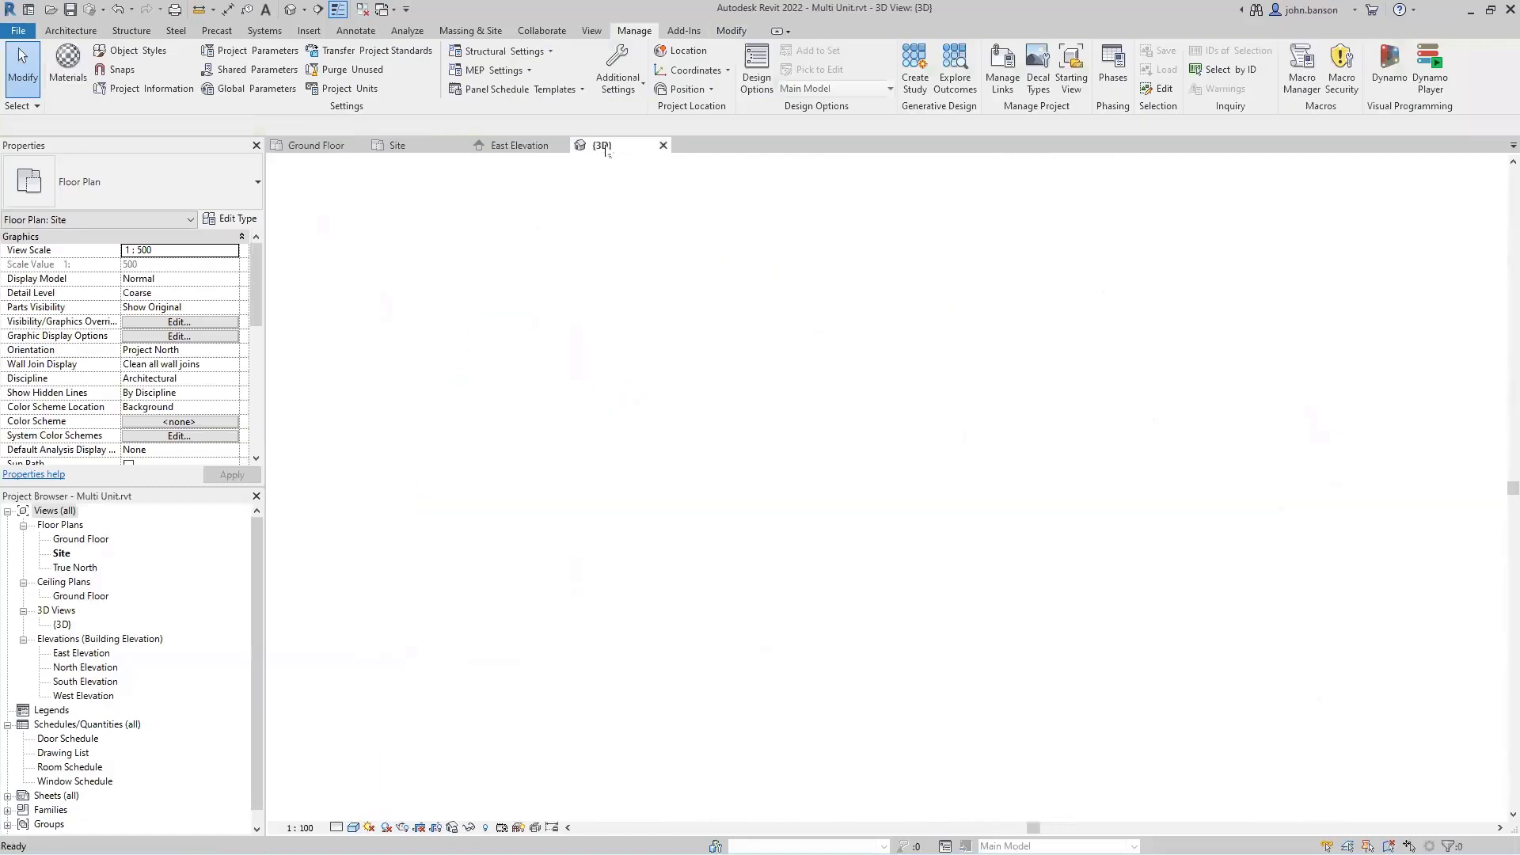
pyautogui.moveTo(795, 569)
pyautogui.keyDown('shift'); pyautogui.mouseDown(button='middle')
pyautogui.moveTo(746, 475)
pyautogui.moveTo(749, 378)
pyautogui.moveTo(774, 743)
pyautogui.moveTo(792, 585)
pyautogui.mouseUp(button='middle'); pyautogui.keyUp('shift')
pyautogui.click(775, 685)
pyautogui.scroll(6, 783, 644)
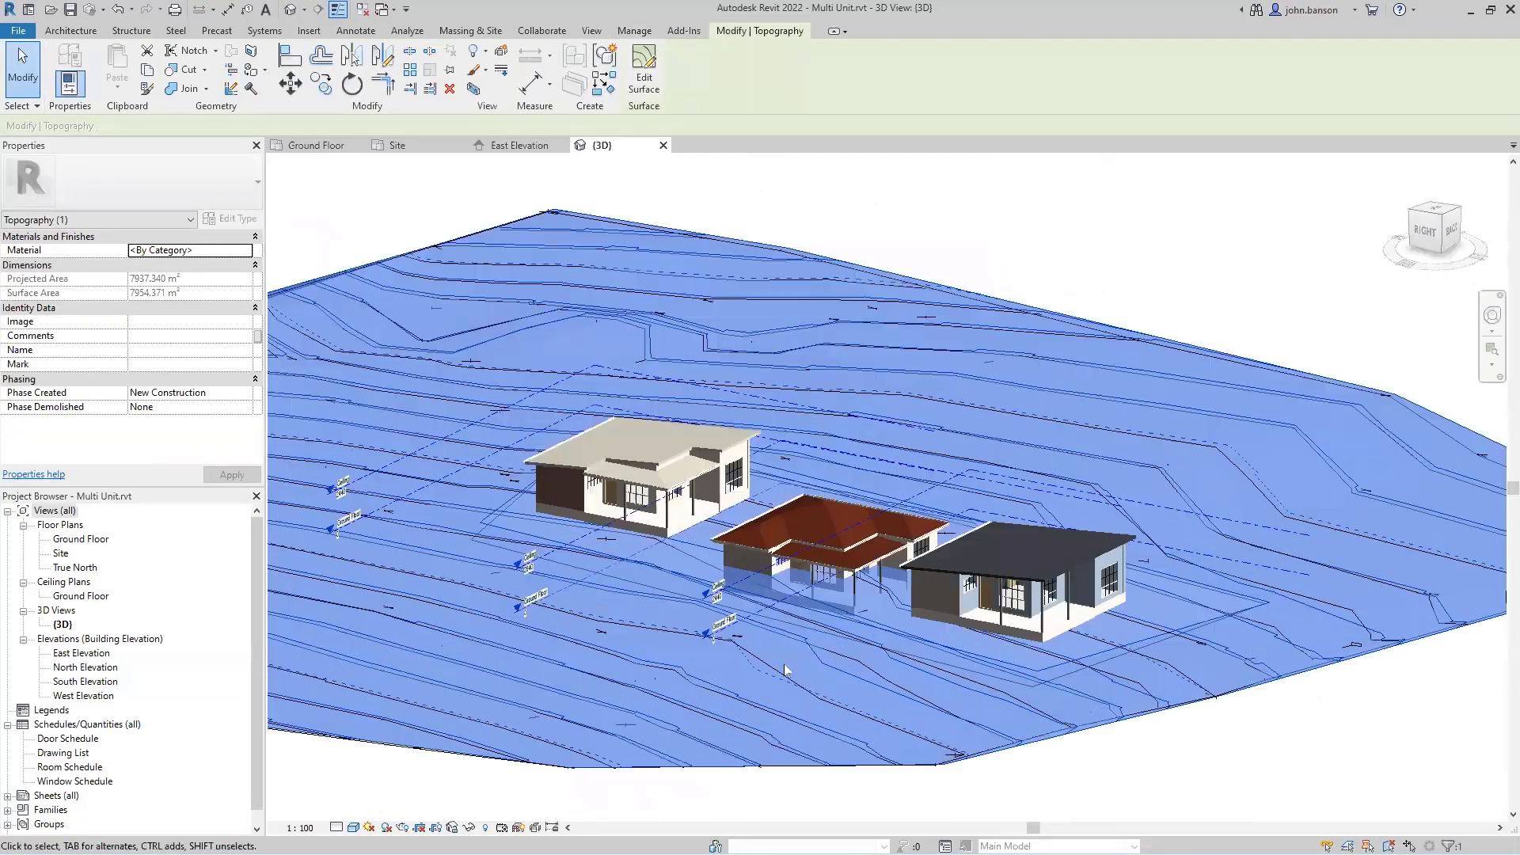
pyautogui.moveTo(782, 646); pyautogui.dragTo(776, 431, button='middle')
pyautogui.click(867, 687)
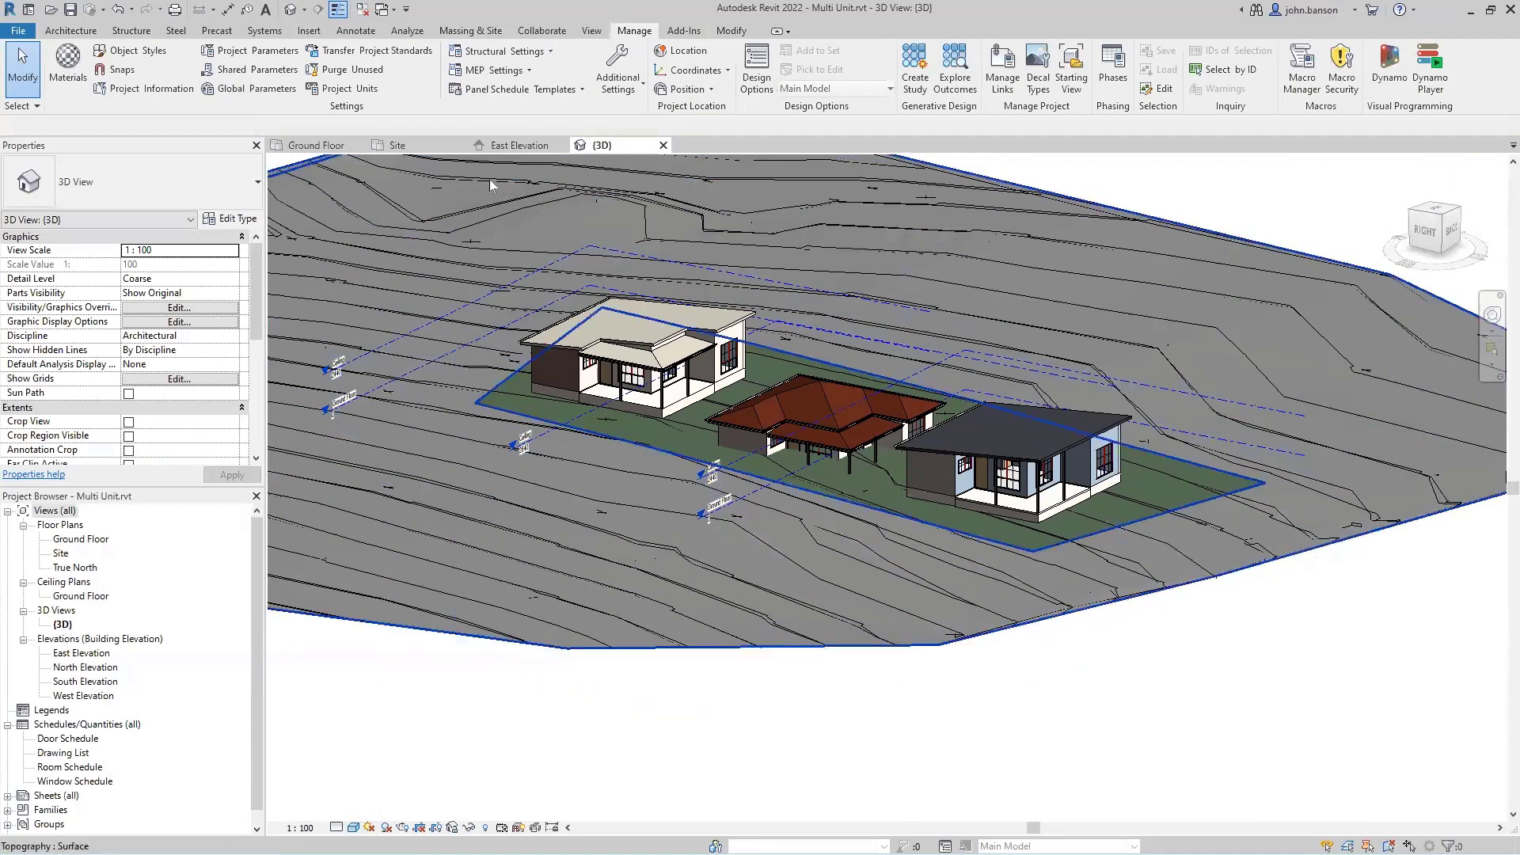
pyautogui.click(421, 149)
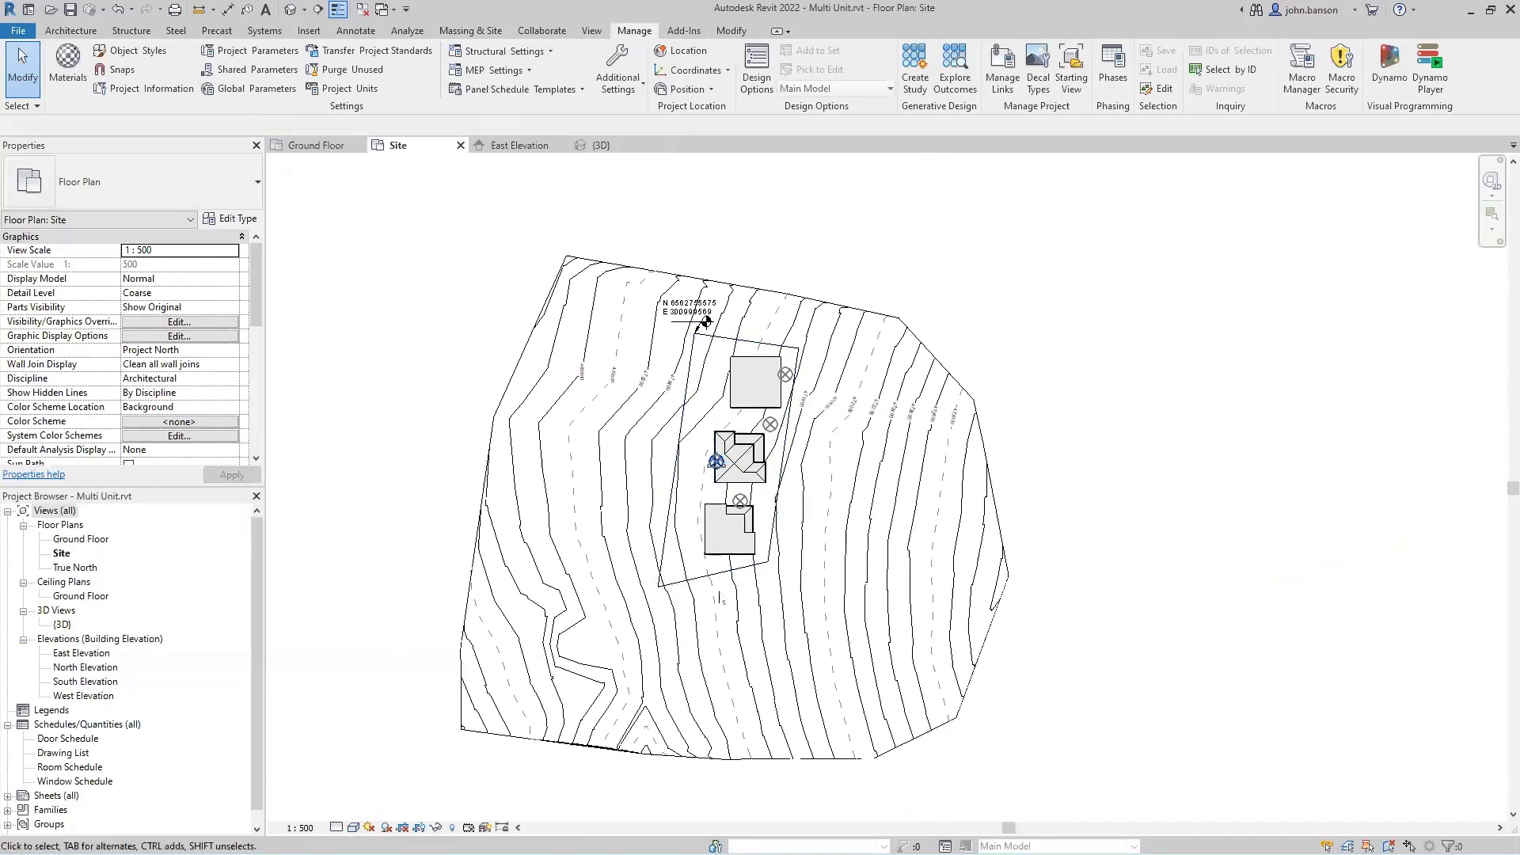
# Cut a building section lengthwise through the three units in the Site plan and open its view.
pyautogui.press('s')
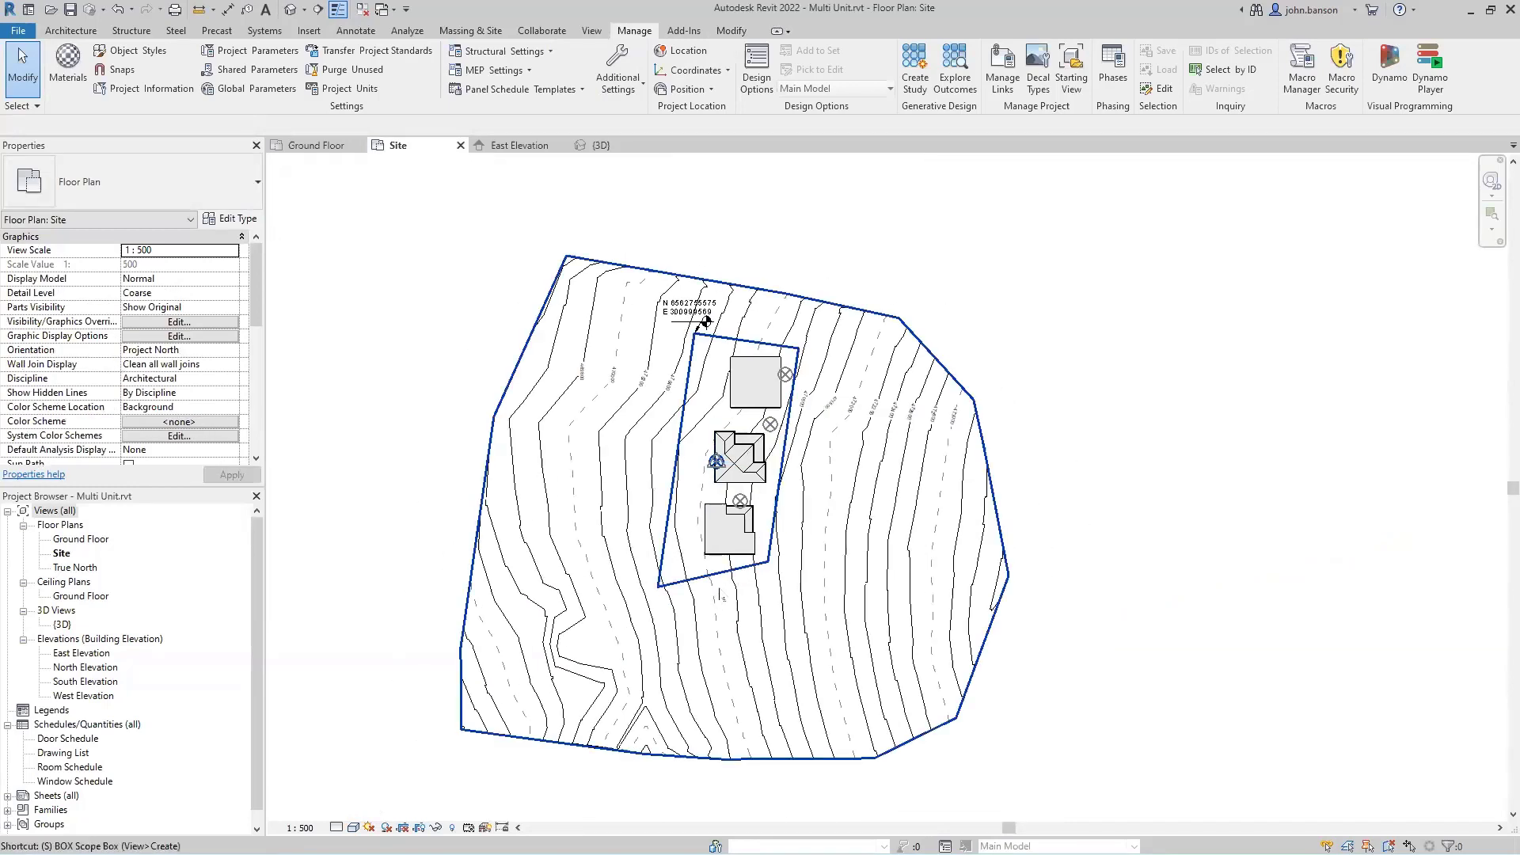
pyautogui.press('e')
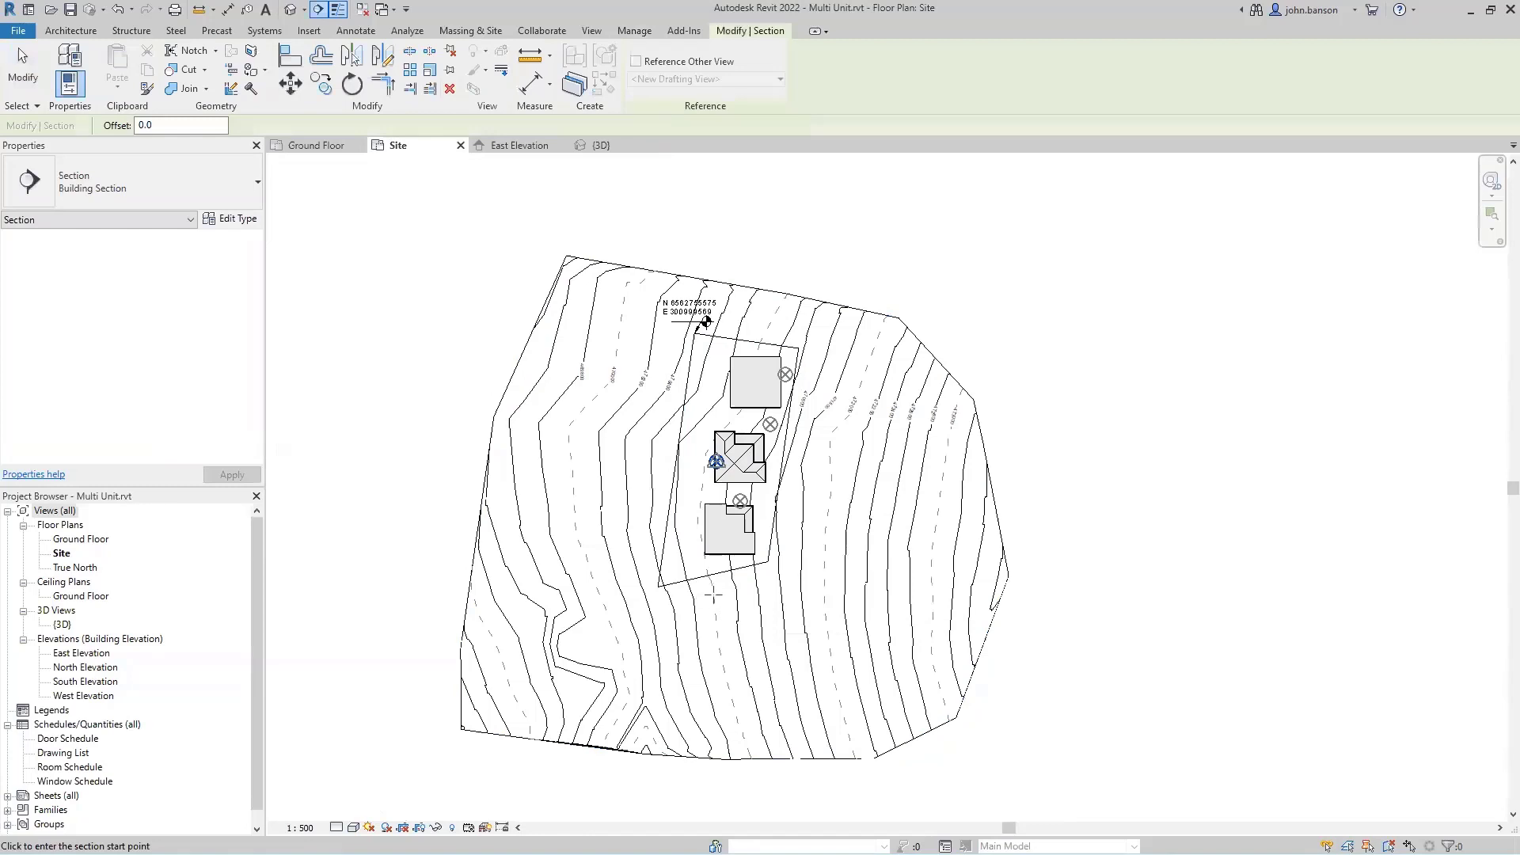
pyautogui.click(712, 595)
pyautogui.click(756, 315)
pyautogui.press('Escape')
pyautogui.press('Escape')
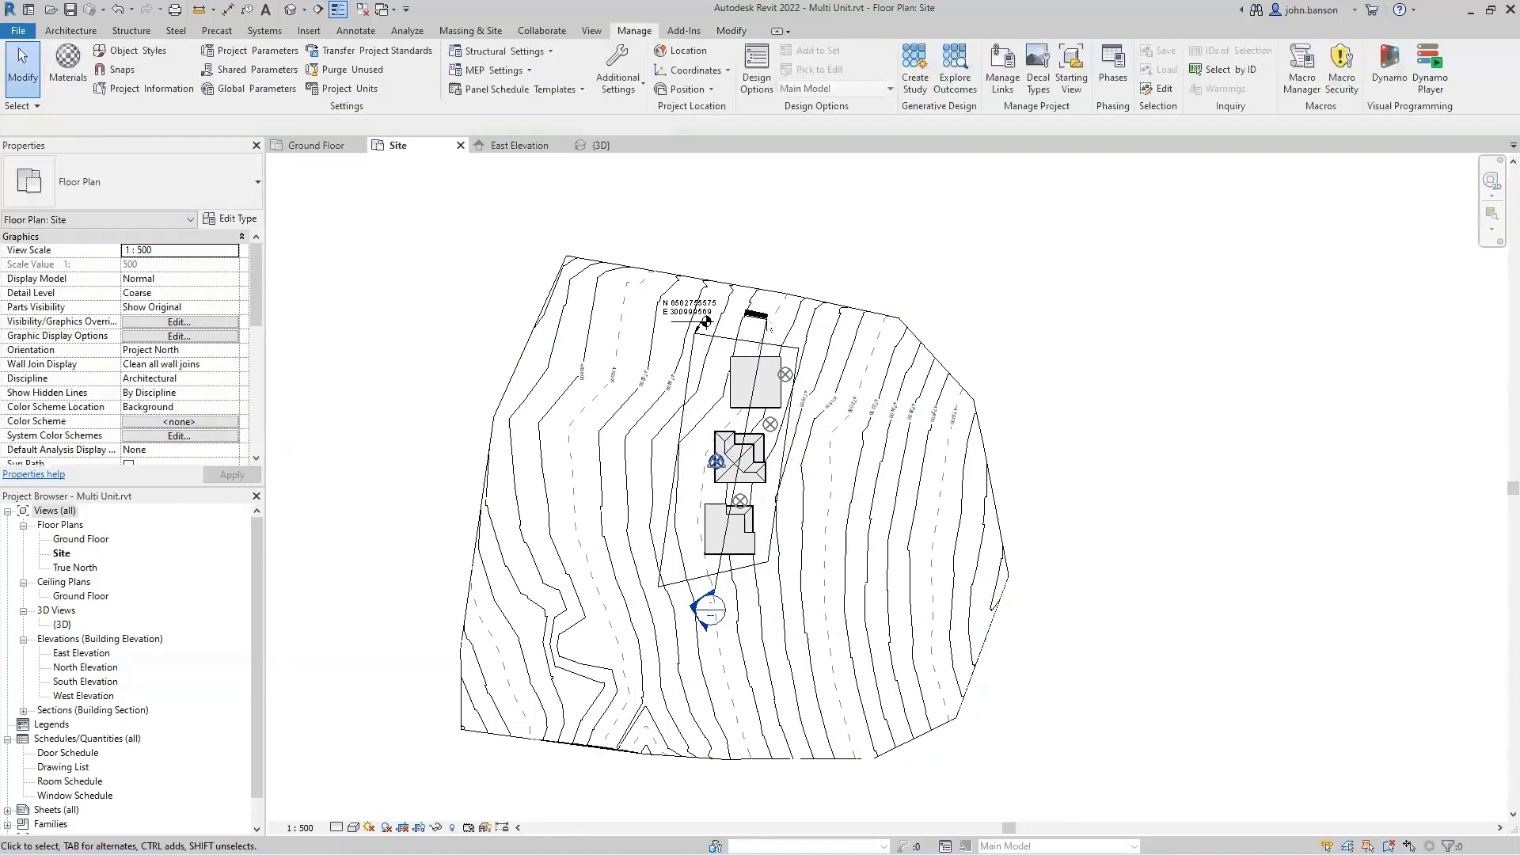
pyautogui.doubleClick(711, 618)
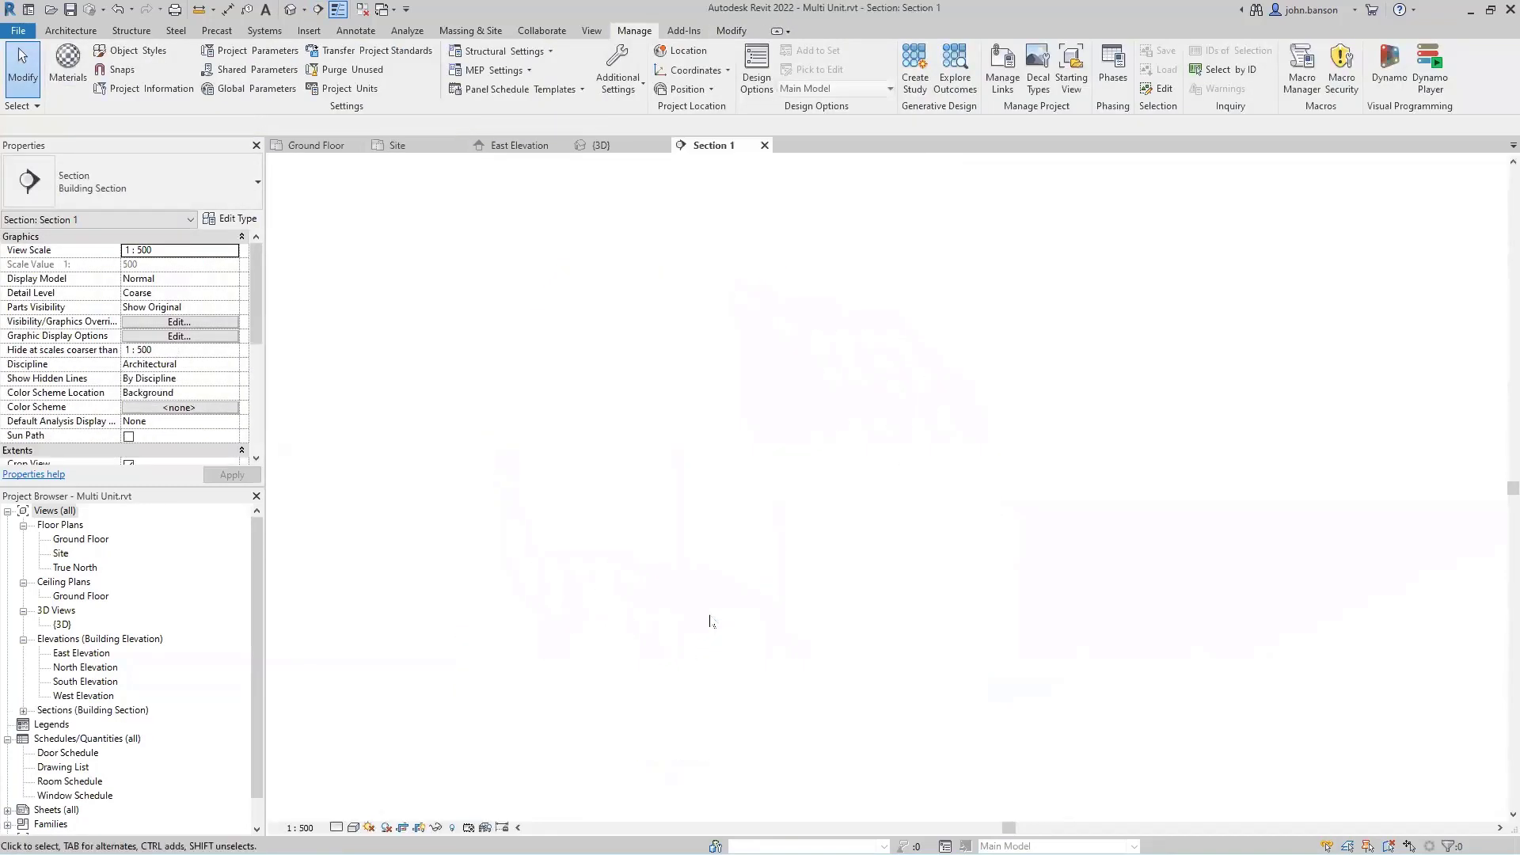
# Hide the crop boundary in the new section view.
pyautogui.scroll(3, 887, 269)
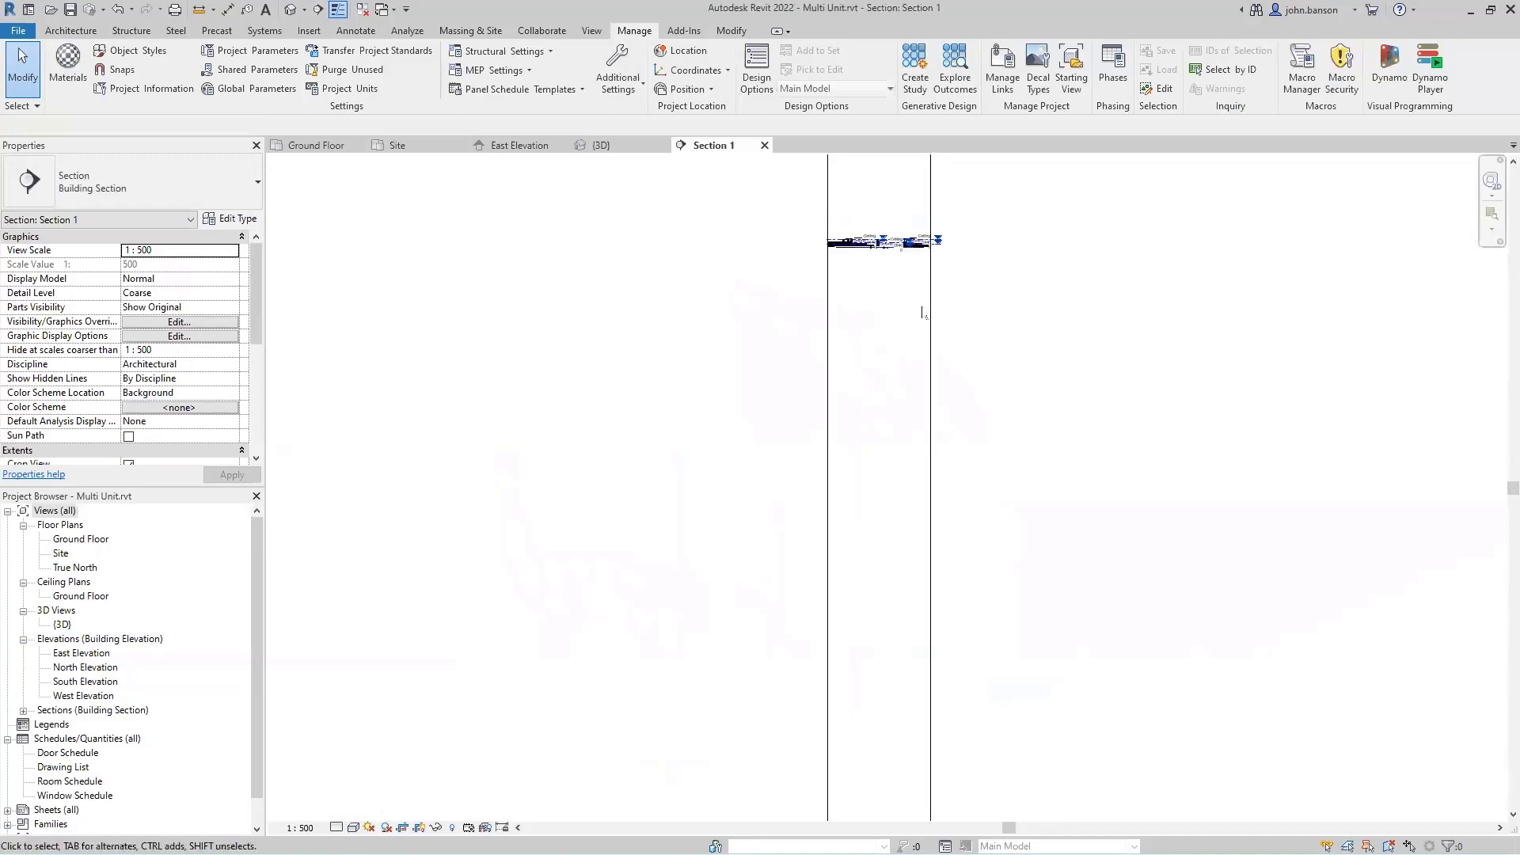
pyautogui.click(931, 311)
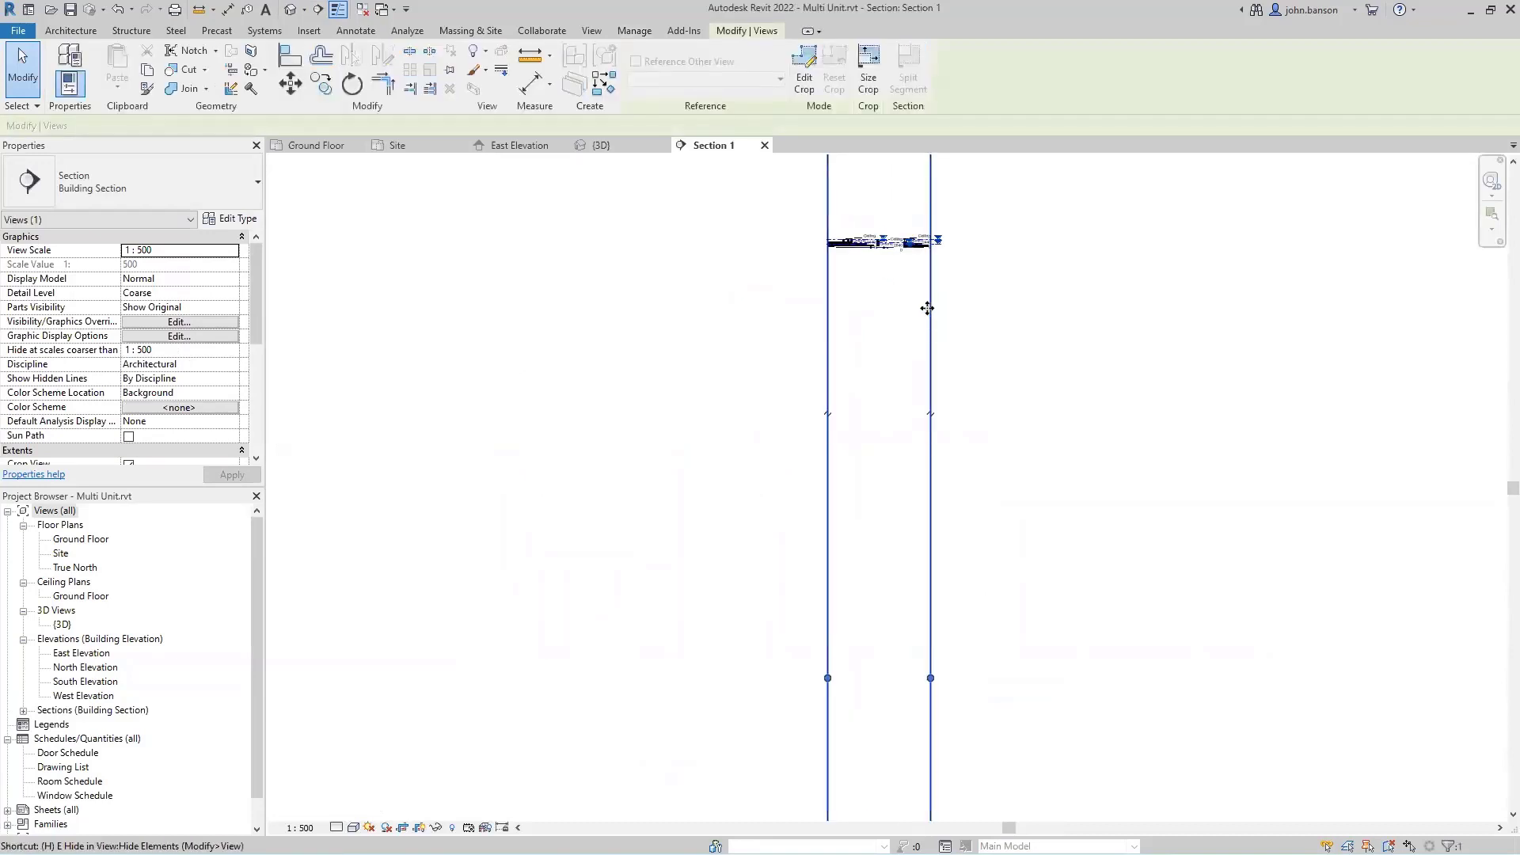
pyautogui.click(919, 317)
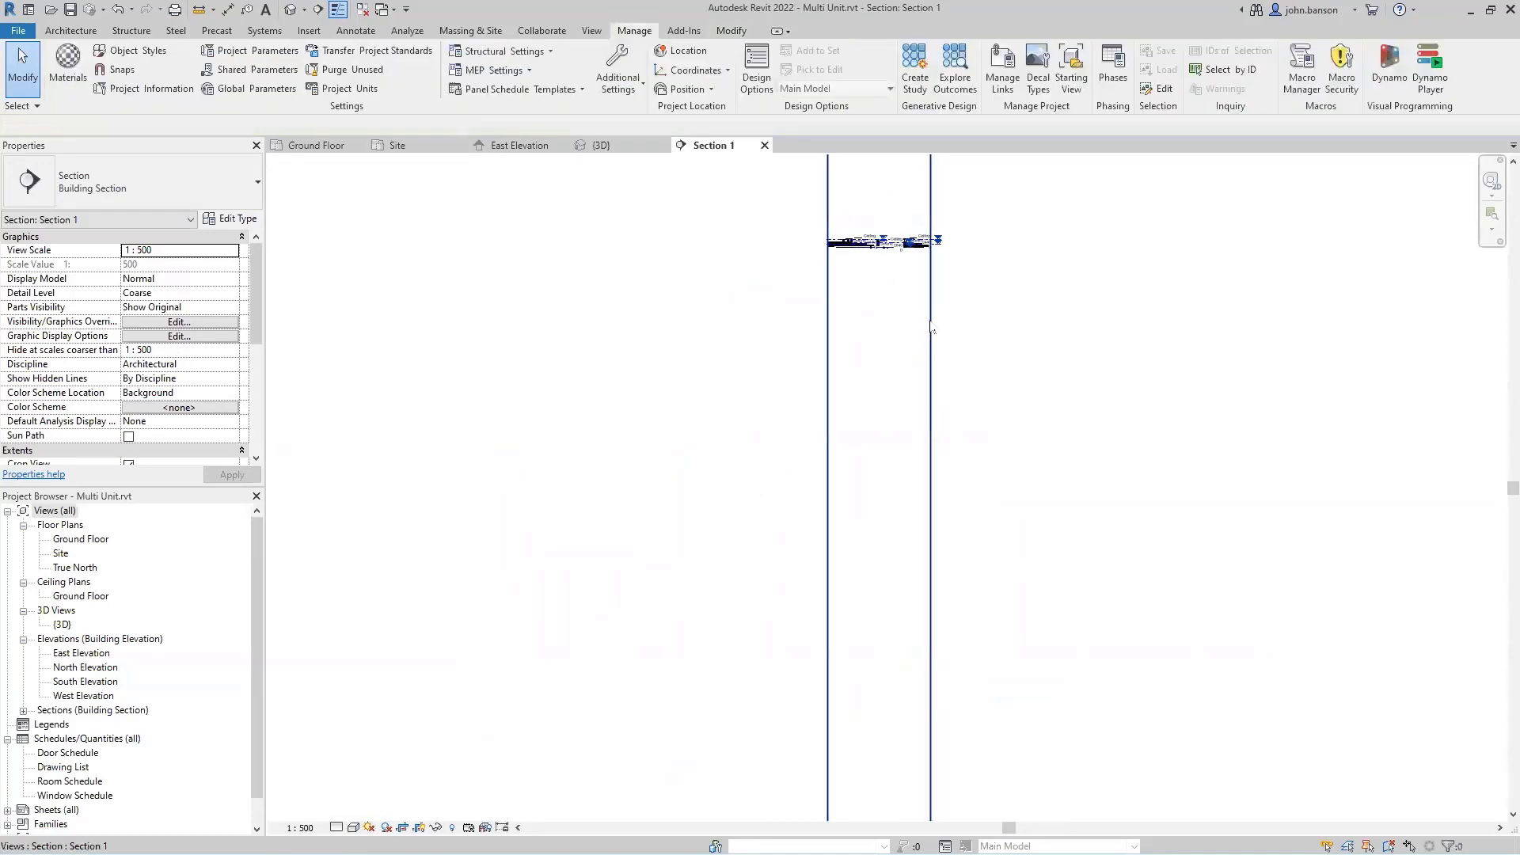
pyautogui.click(924, 318)
pyautogui.click(925, 327)
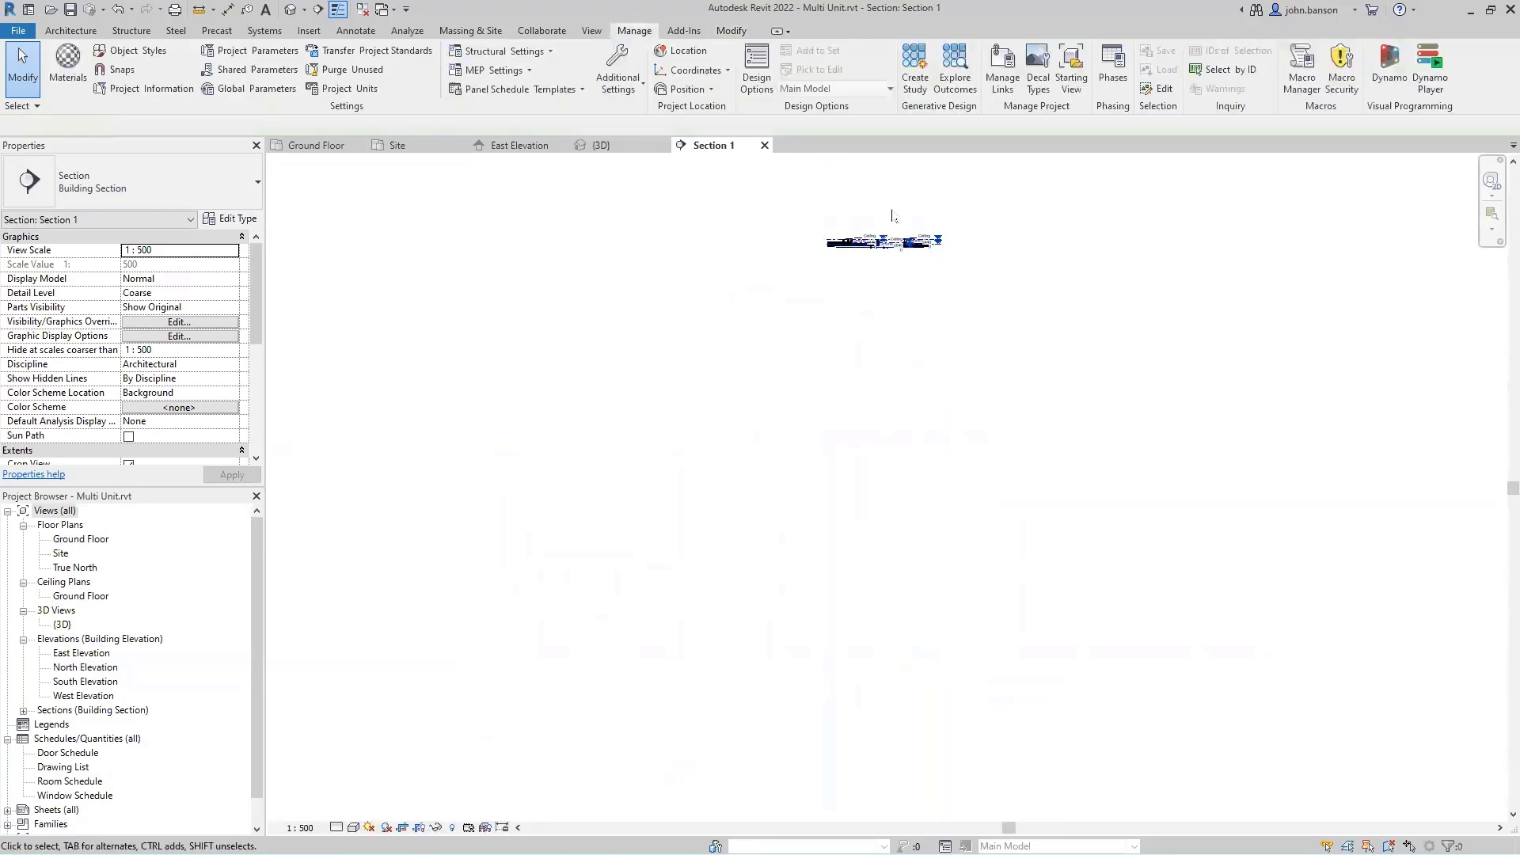
# Turn off the Levels annotation category in the section view and set its visual style to Shaded.
pyautogui.scroll(5, 891, 215)
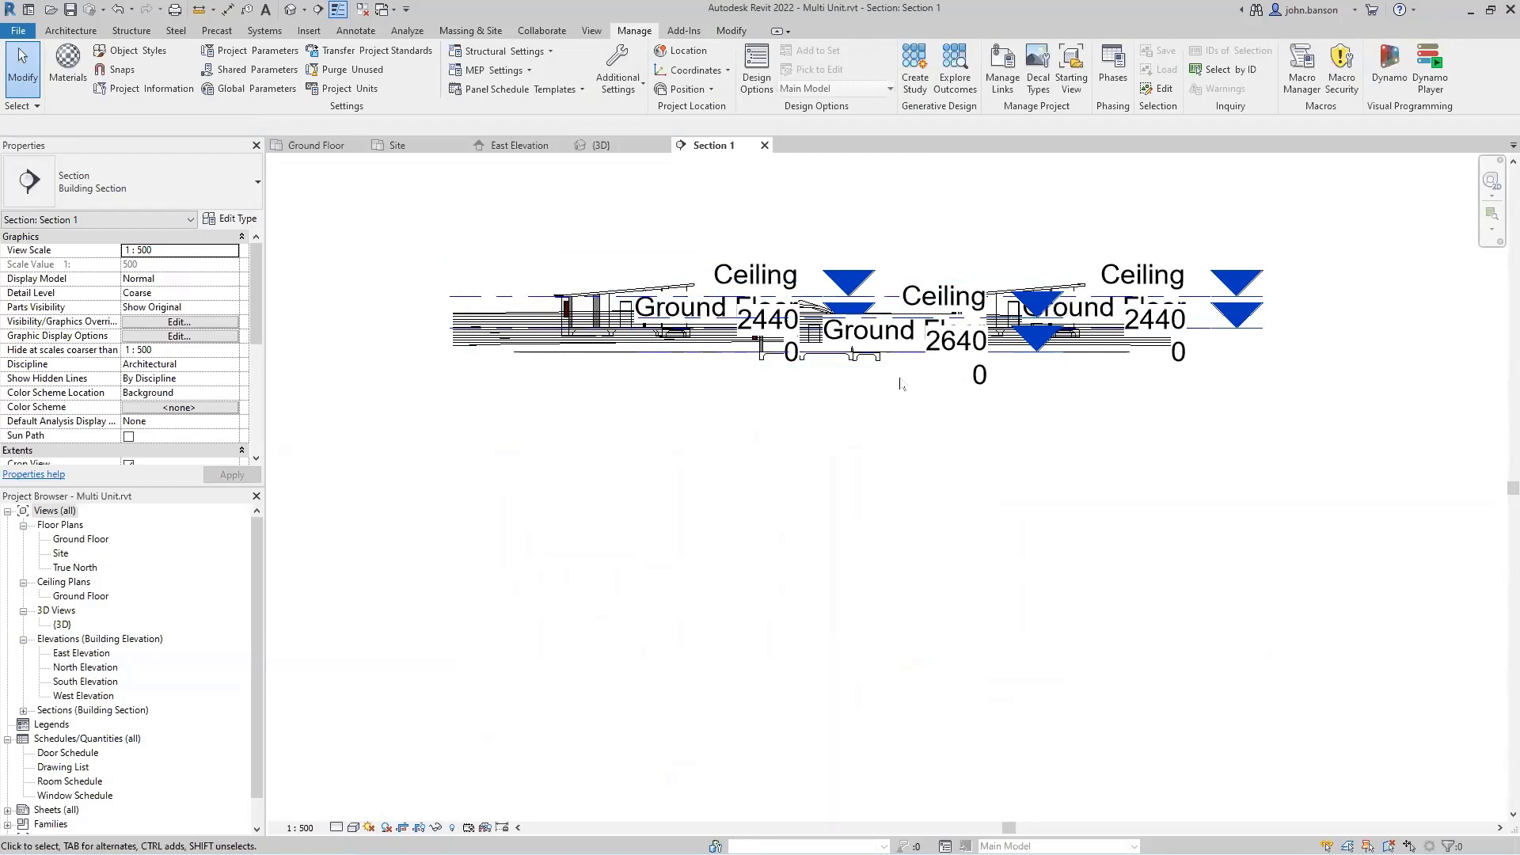
pyautogui.press('v')
pyautogui.press('v')
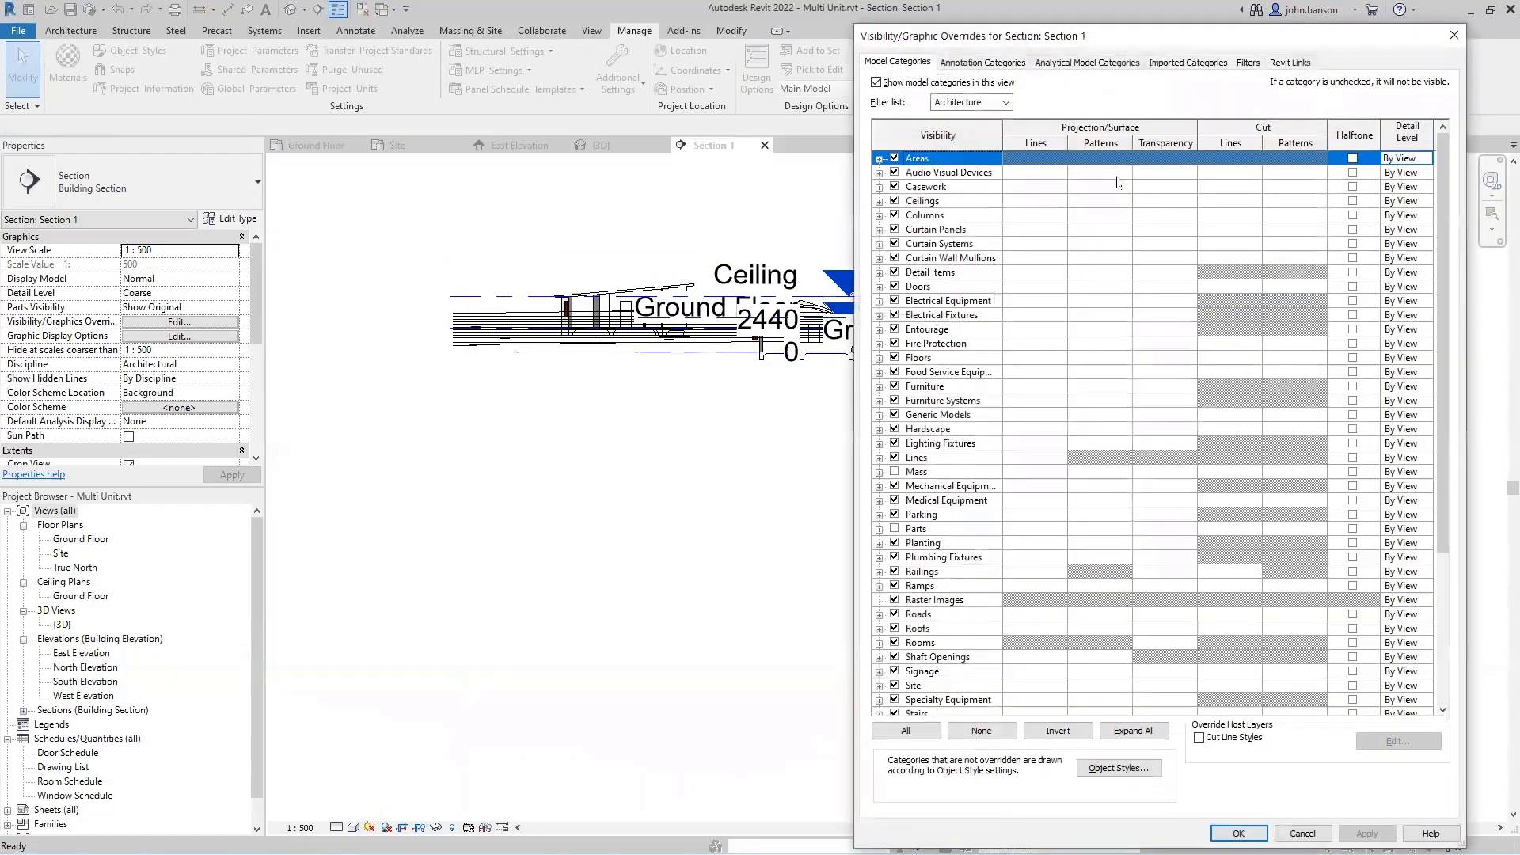
pyautogui.click(981, 64)
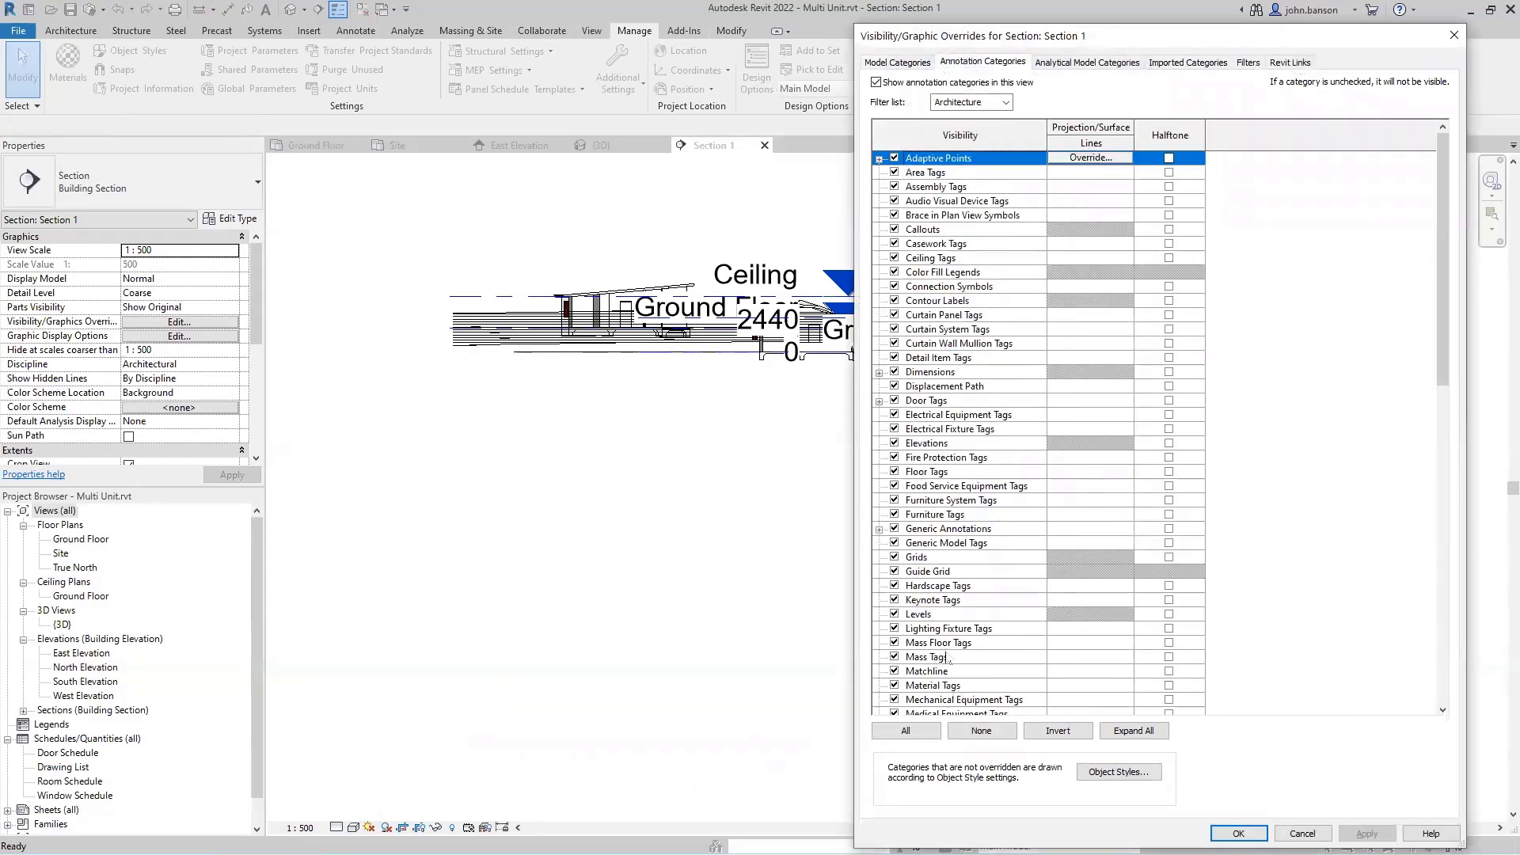
pyautogui.click(895, 614)
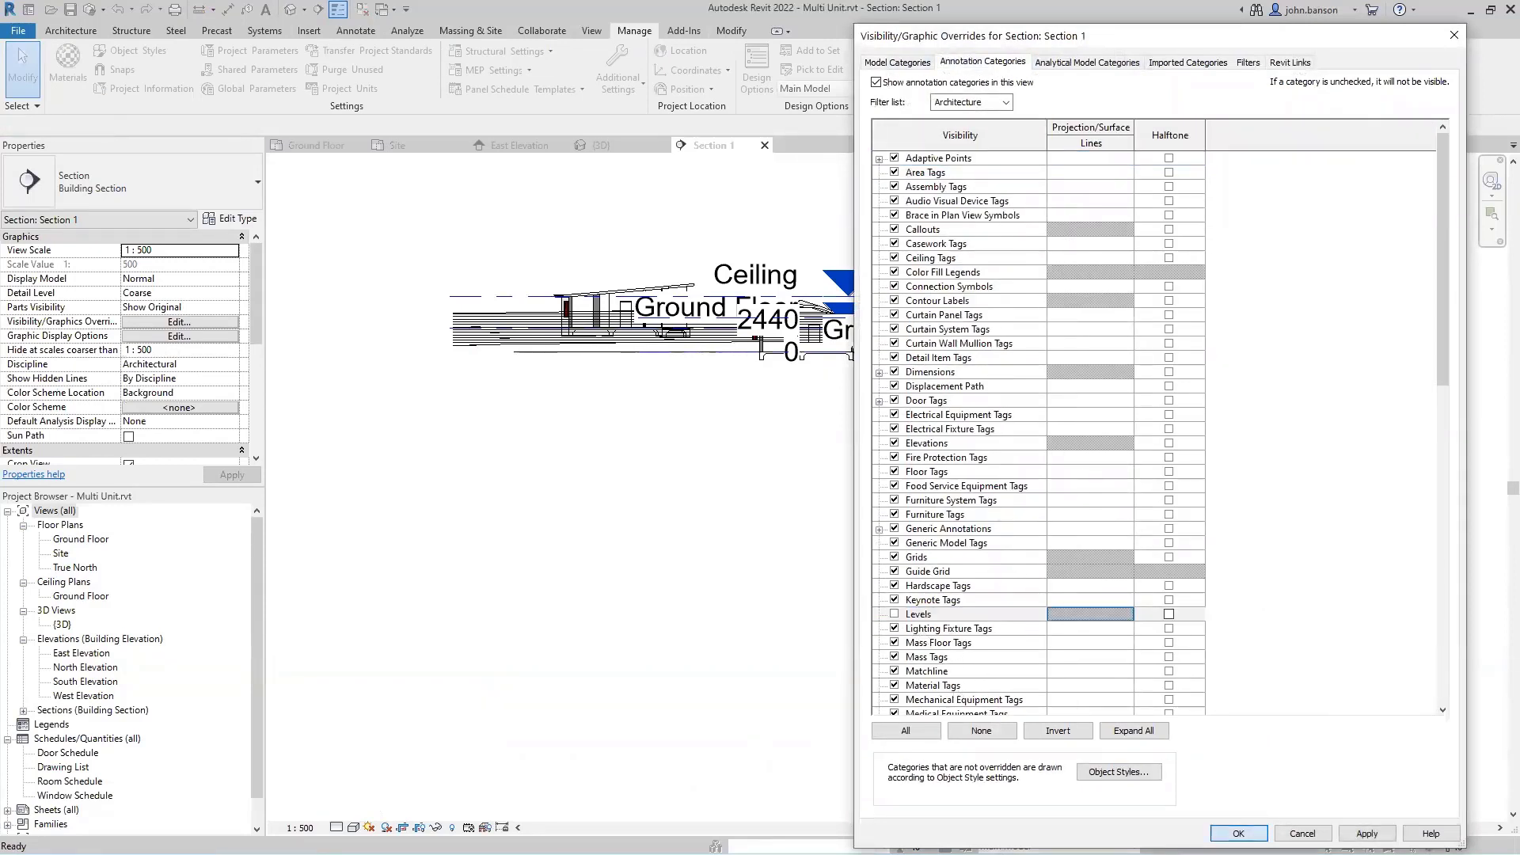
pyautogui.click(1238, 833)
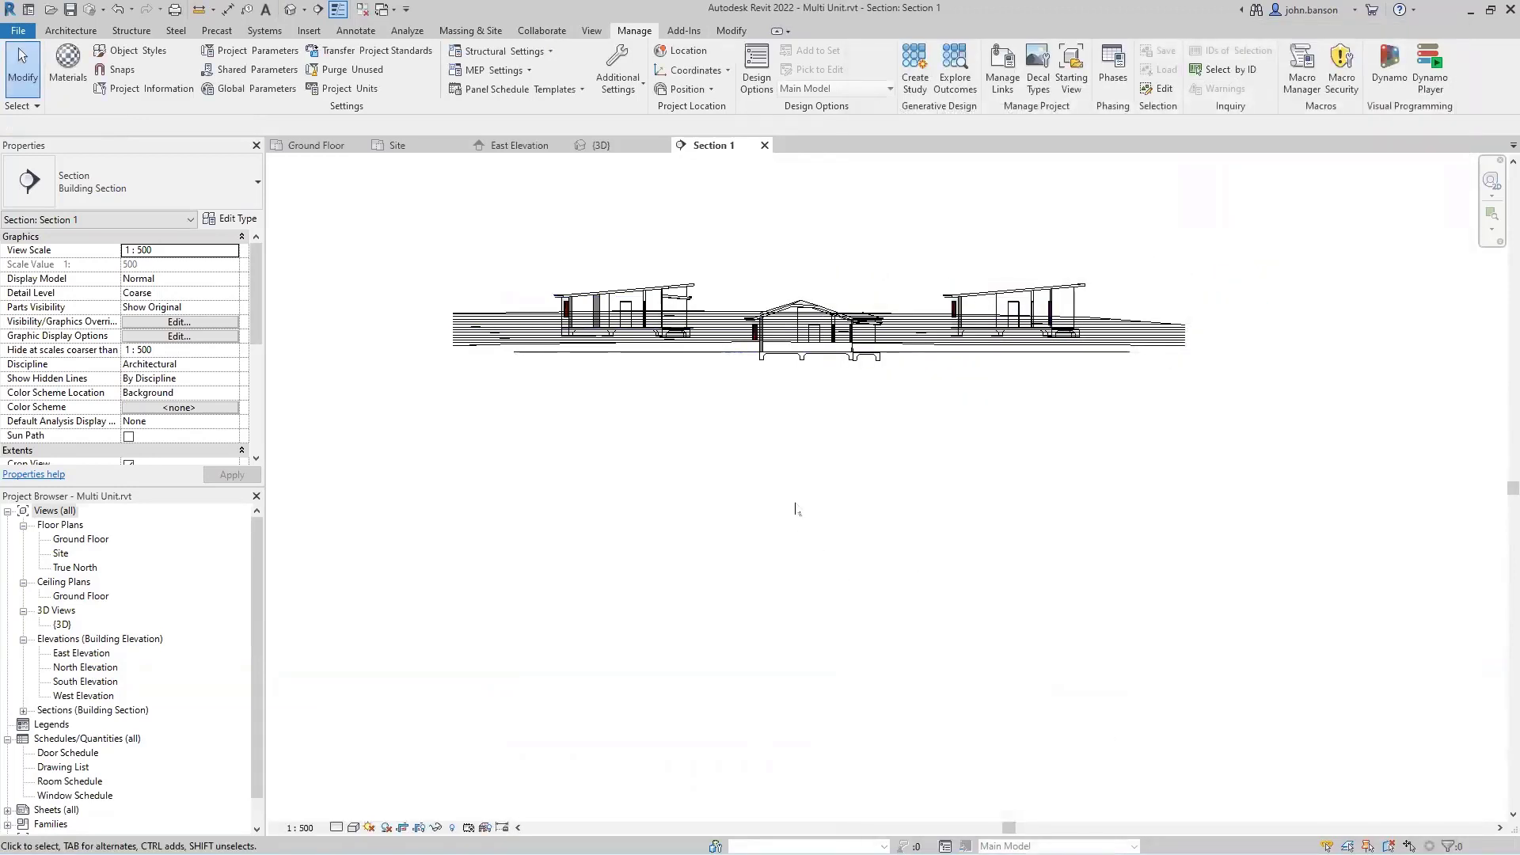
pyautogui.click(354, 828)
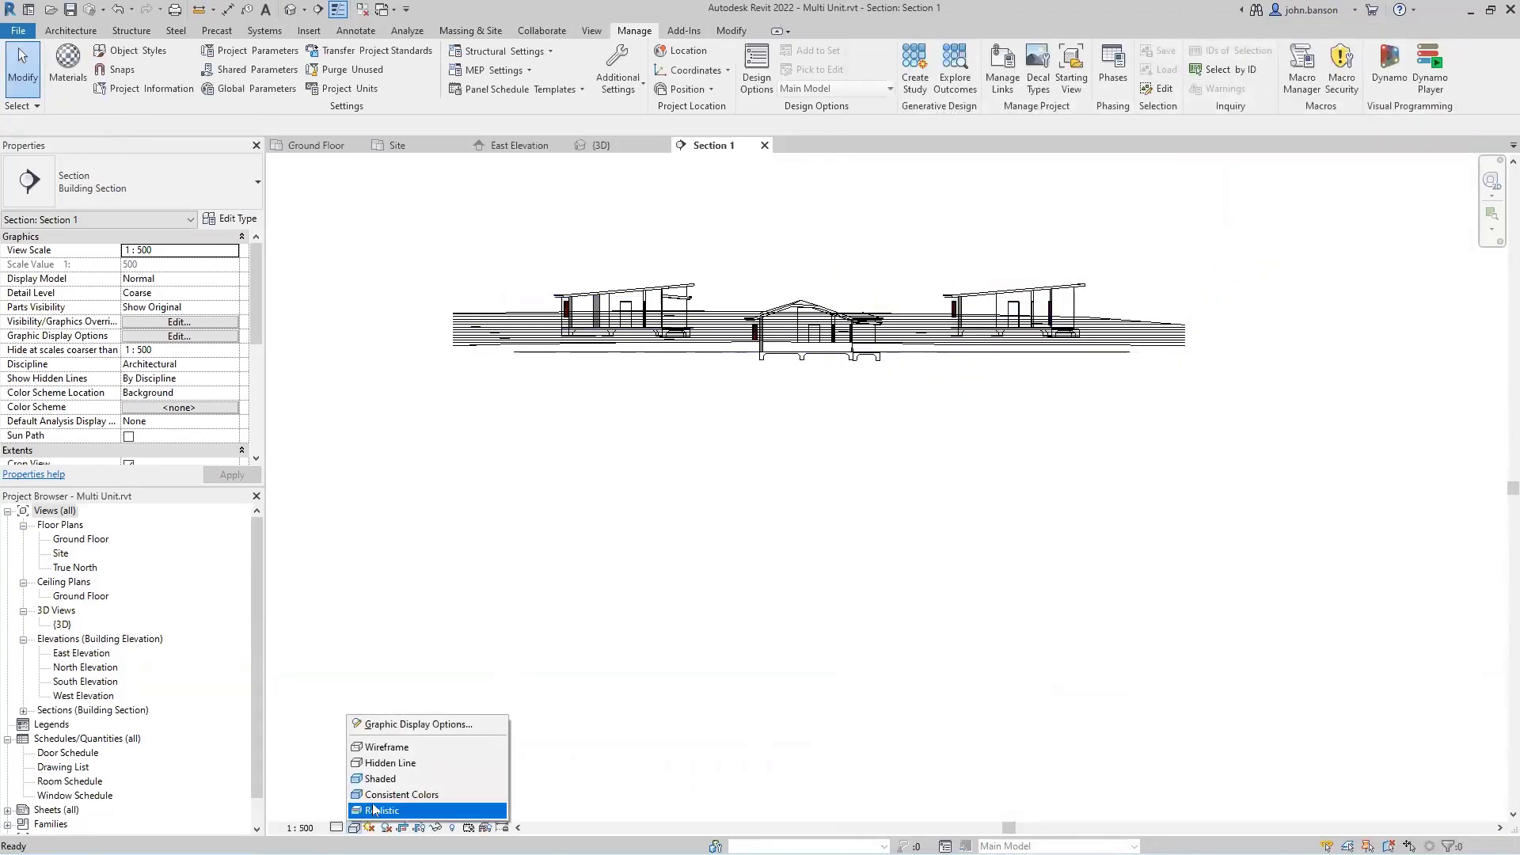
pyautogui.click(381, 782)
# Lower the linked Unit 1 model in the section until its footings sink into the ground.
pyautogui.scroll(2, 1076, 291)
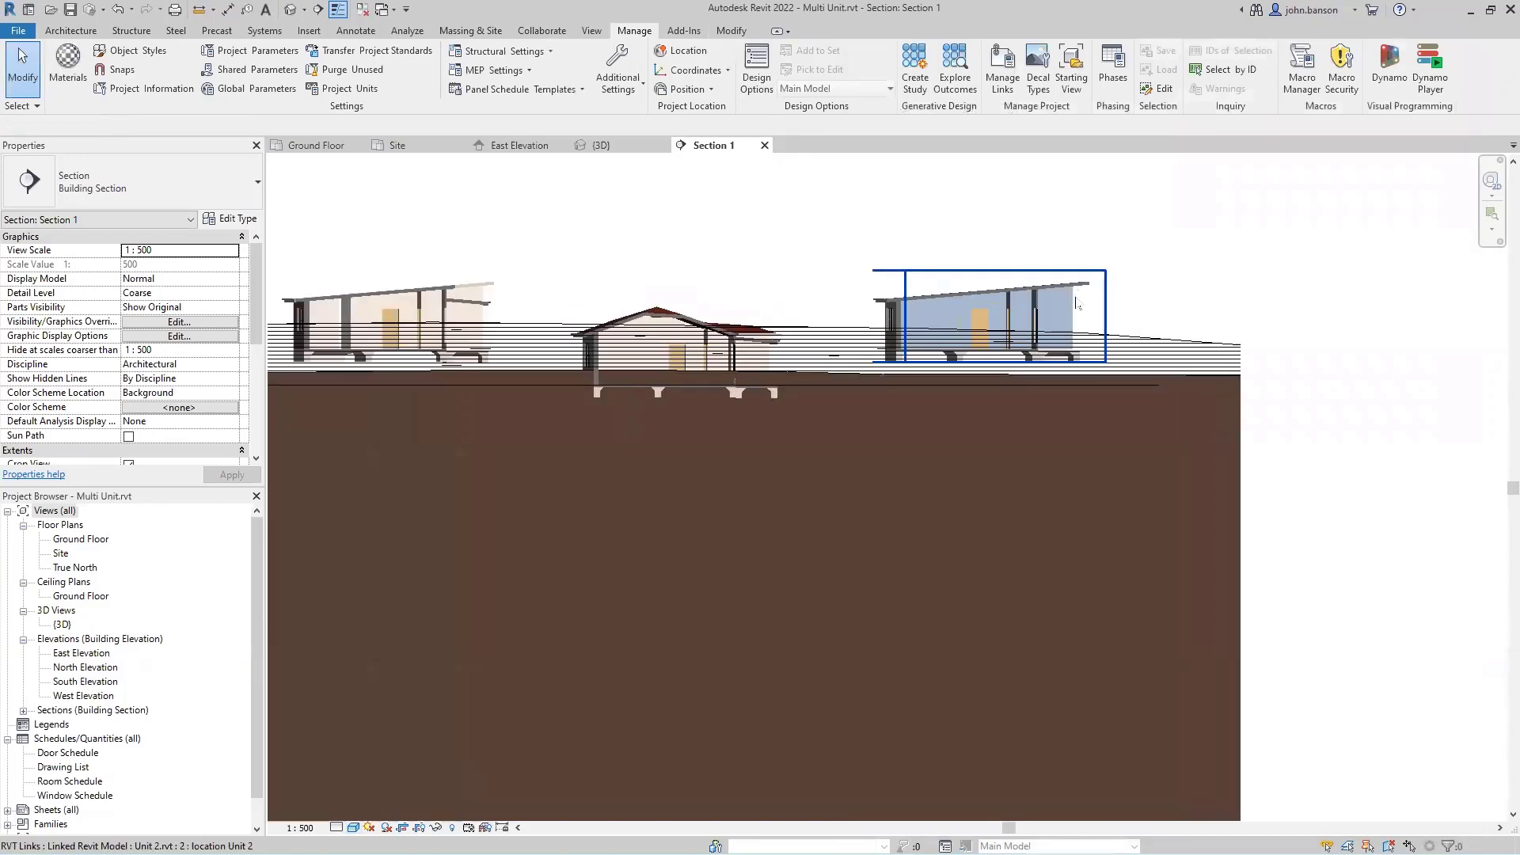
pyautogui.moveTo(514, 502); pyautogui.dragTo(742, 533, button='middle')
pyautogui.scroll(2, 637, 471)
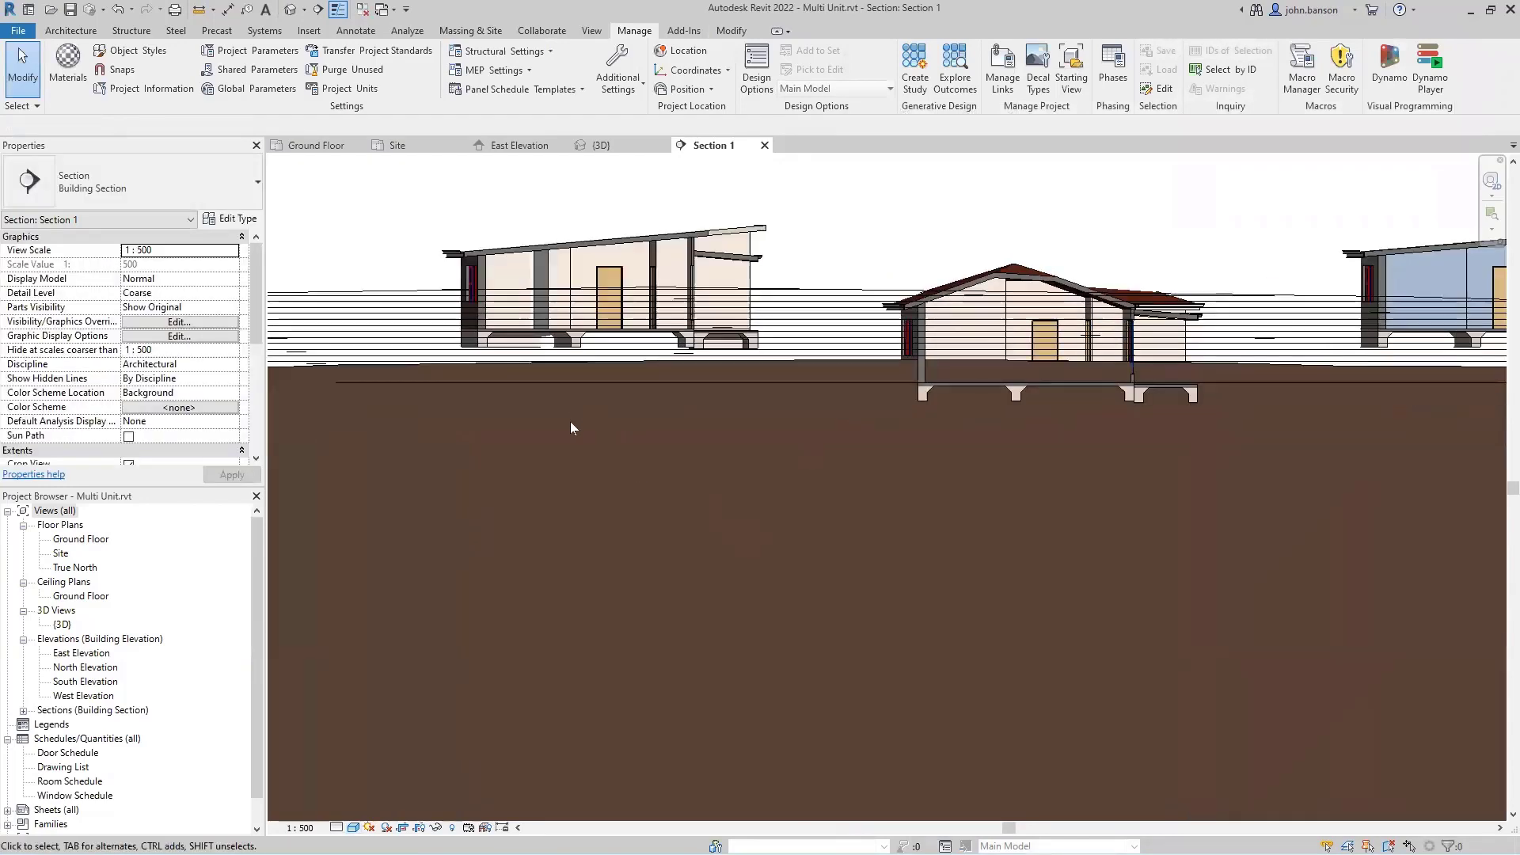
pyautogui.click(694, 244)
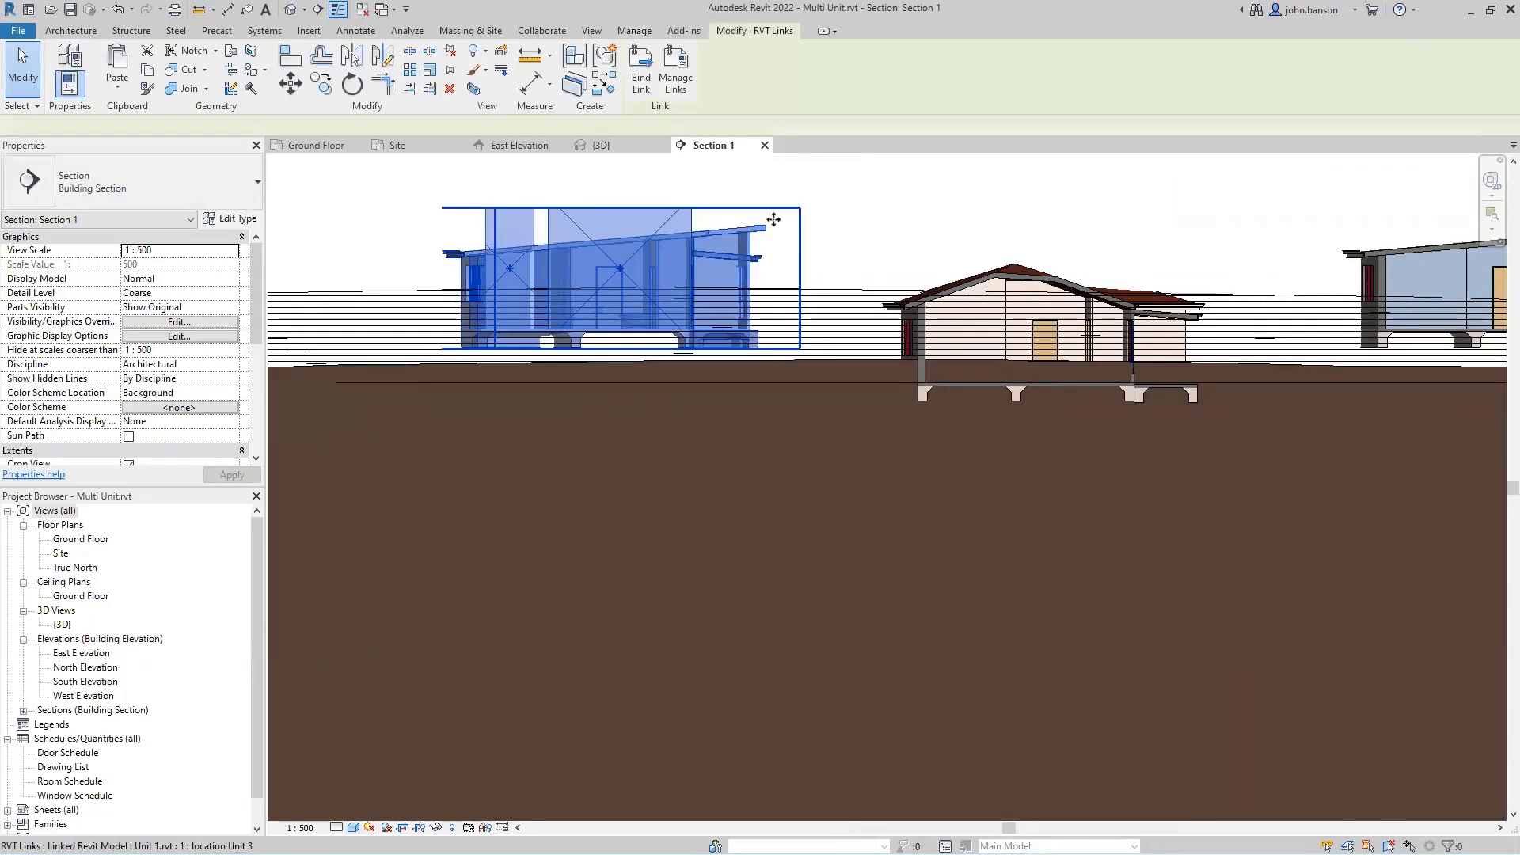
pyautogui.press('Down')
pyautogui.press('Down')
pyautogui.press('Down')
pyautogui.press('Down')
pyautogui.press('Down')
pyautogui.press('Down')
pyautogui.press('Down')
pyautogui.press('Down')
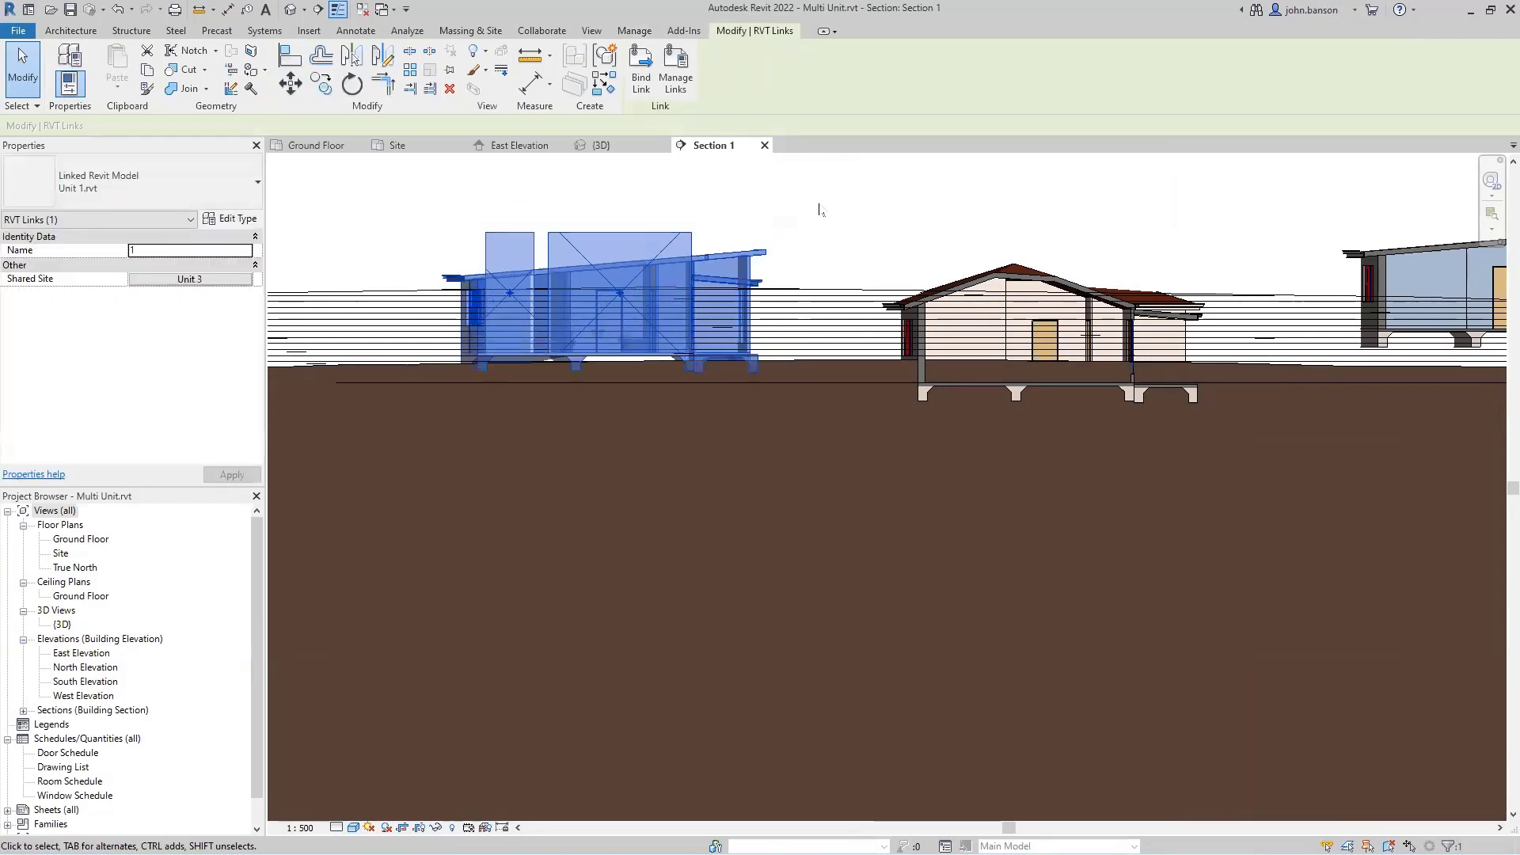
# Raise the linked Unit 3 model in the section until its floor slab sits at ground level.
pyautogui.click(1000, 263)
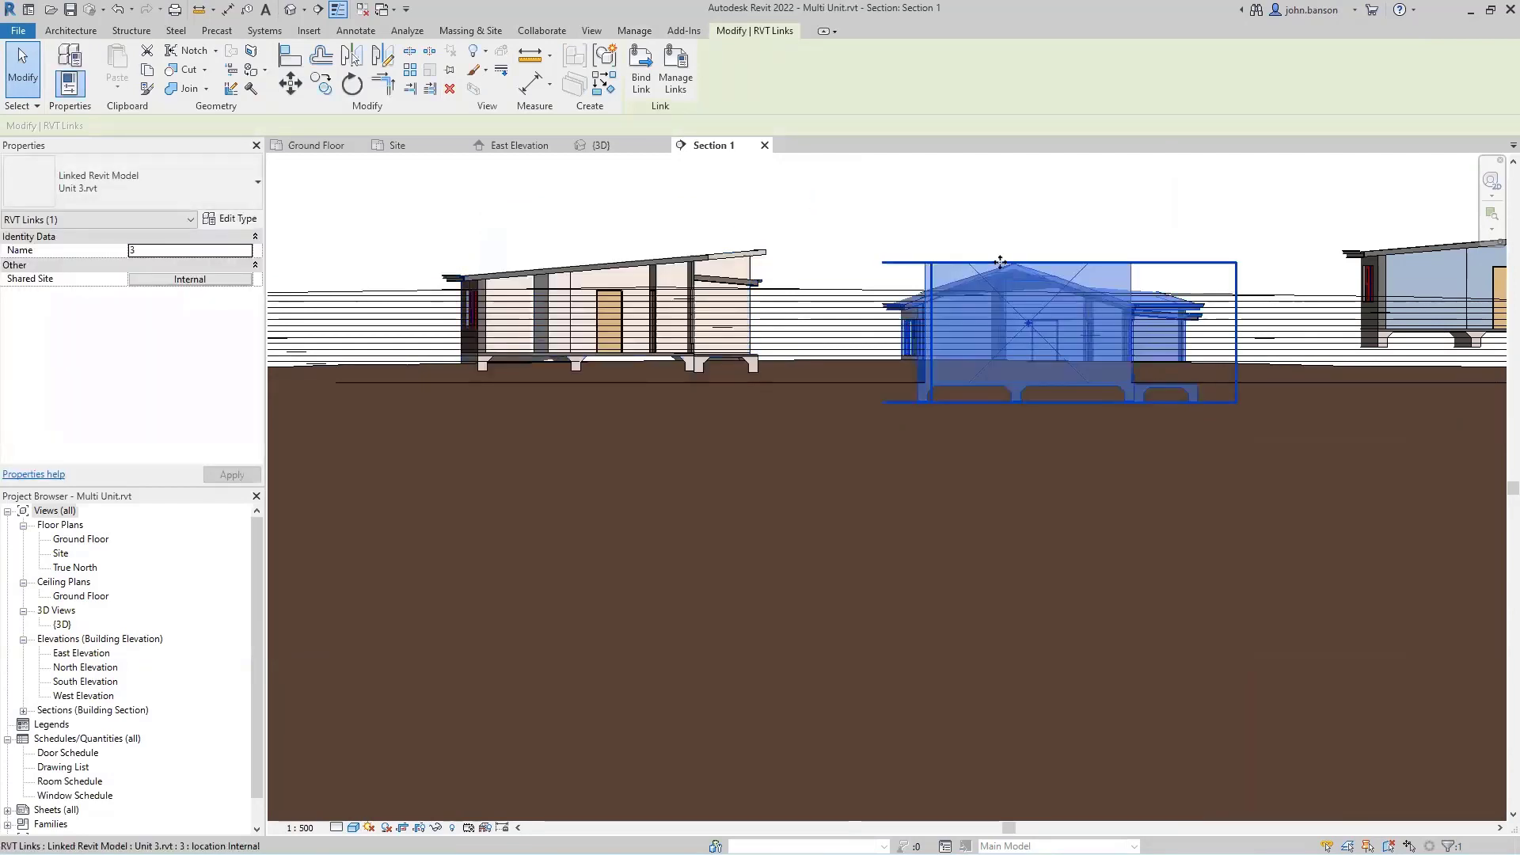
pyautogui.press('Up')
pyautogui.press('Up')
pyautogui.press('Up')
pyautogui.press('Up')
pyautogui.press('Up')
pyautogui.press('Up')
pyautogui.press('Up')
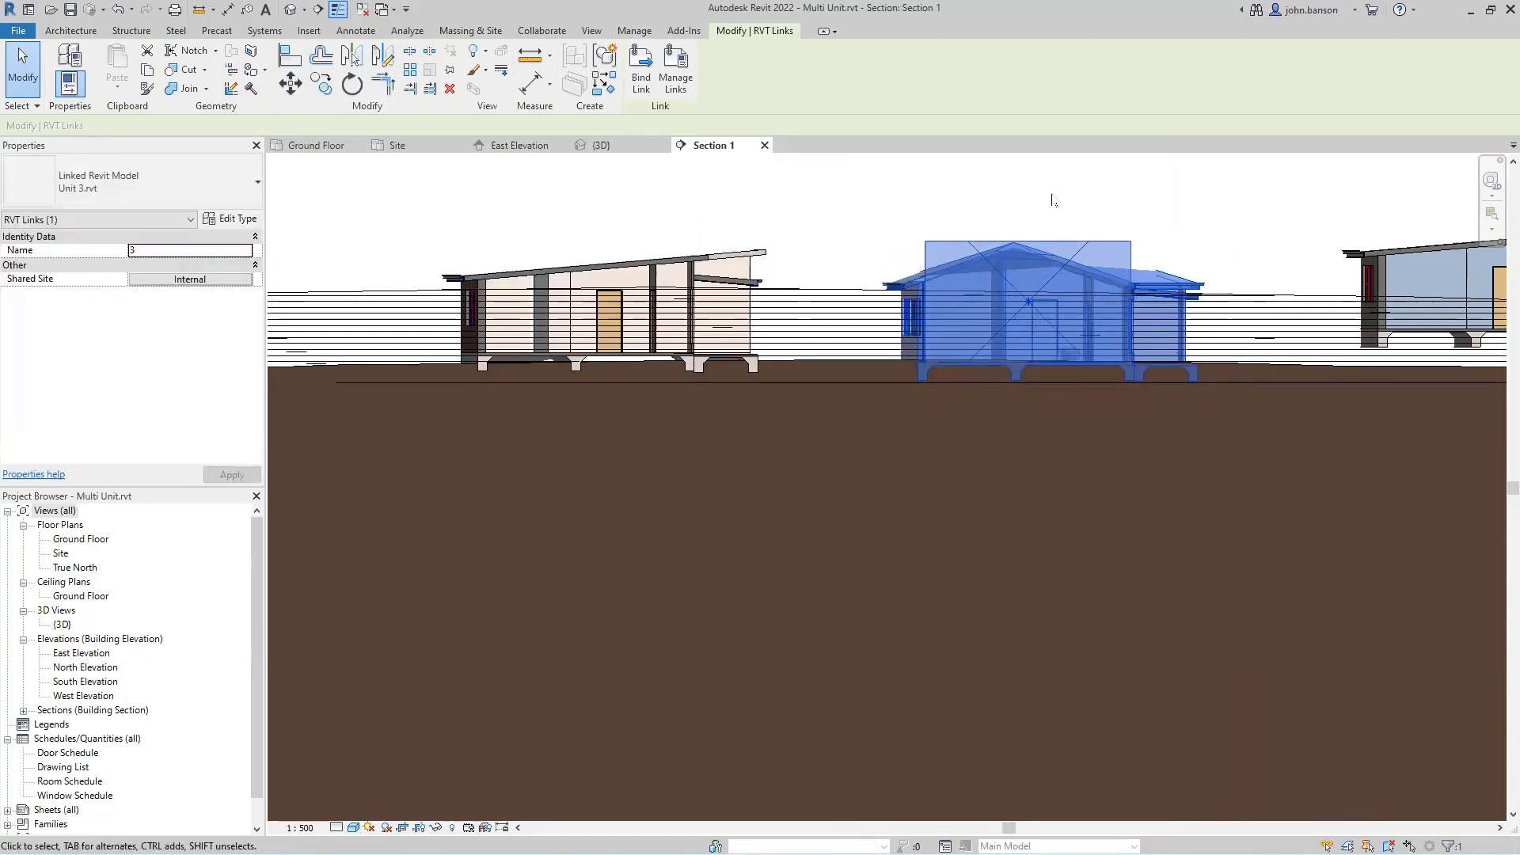
pyautogui.press('Up')
pyautogui.press('Up')
# Lower the linked Unit 2 model in the section until its footings sink into the ground.
pyautogui.moveTo(1278, 222); pyautogui.dragTo(836, 234, button='middle')
pyautogui.click(1114, 246)
pyautogui.press('Down')
pyautogui.press('Down')
pyautogui.press('Down')
pyautogui.press('Down')
pyautogui.press('Down')
pyautogui.press('Down')
pyautogui.press('Down')
pyautogui.press('Down')
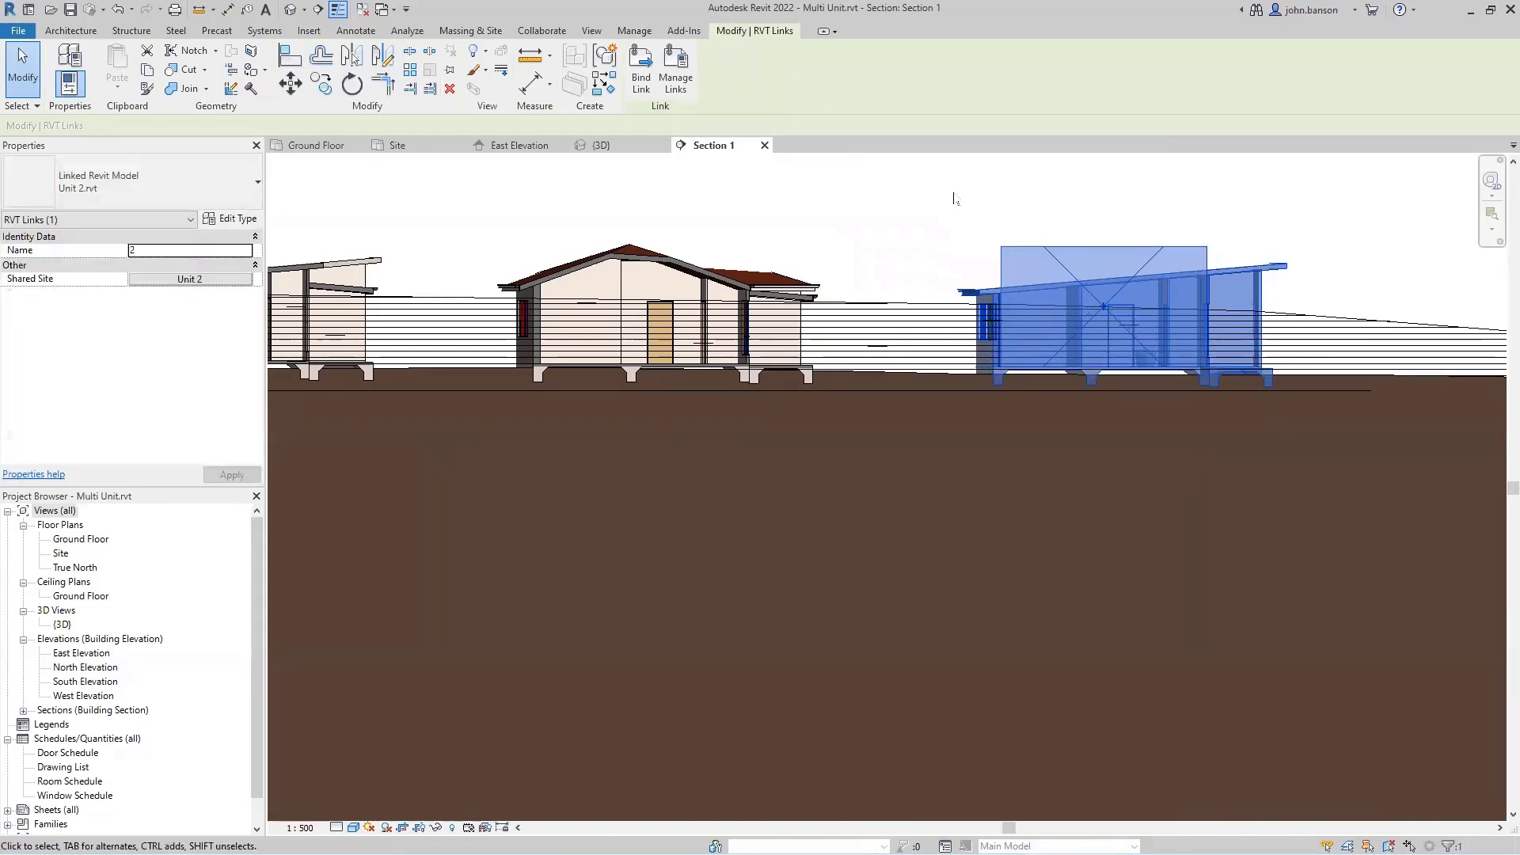
pyautogui.click(845, 224)
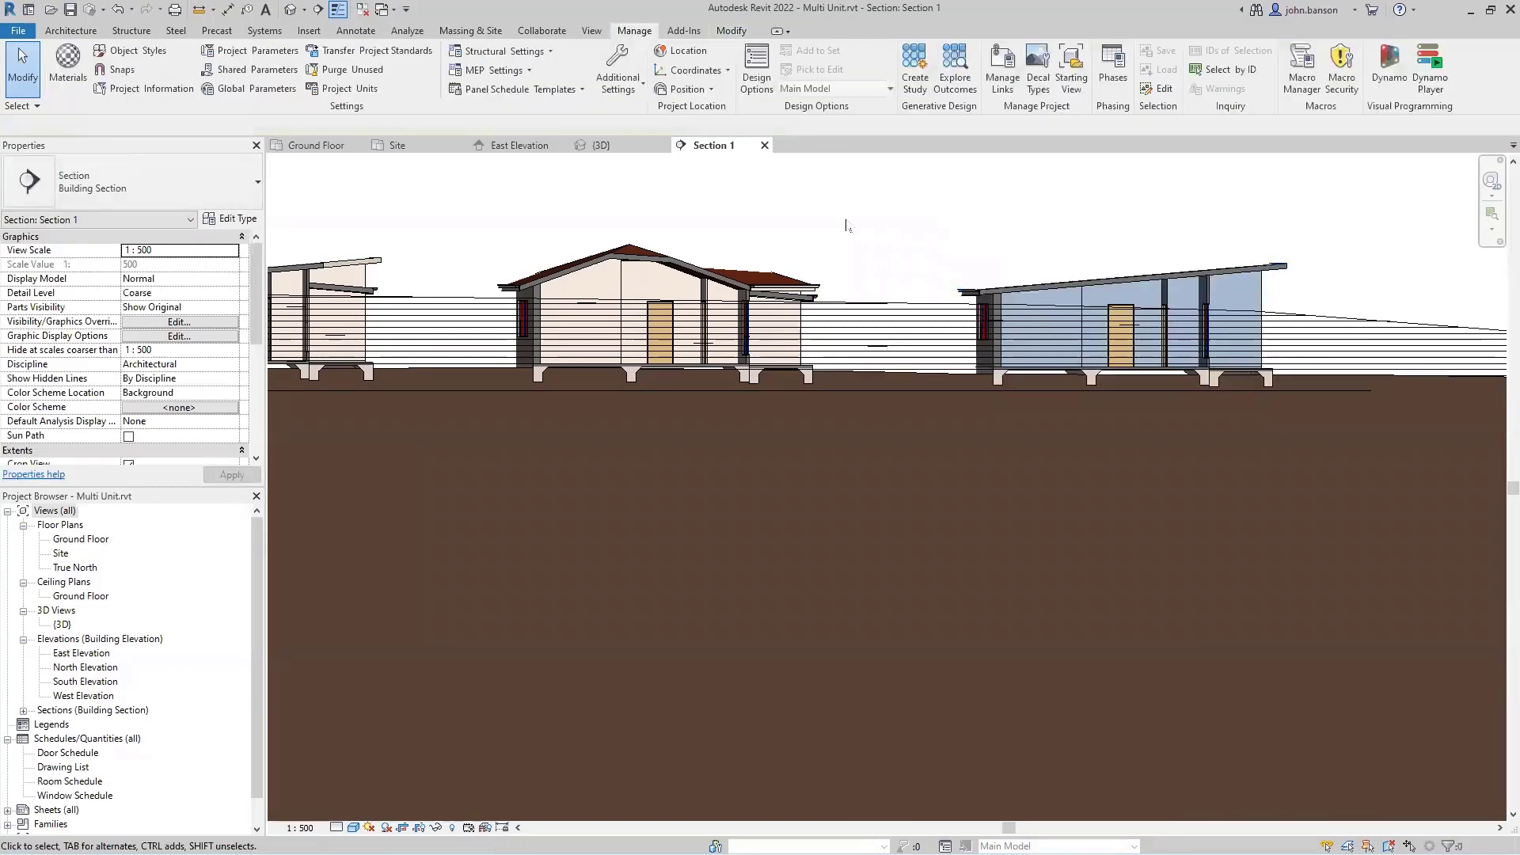
# Check the units' heights in the 3D view, and raise all three linked models slightly together in Section 1.
pyautogui.click(599, 143)
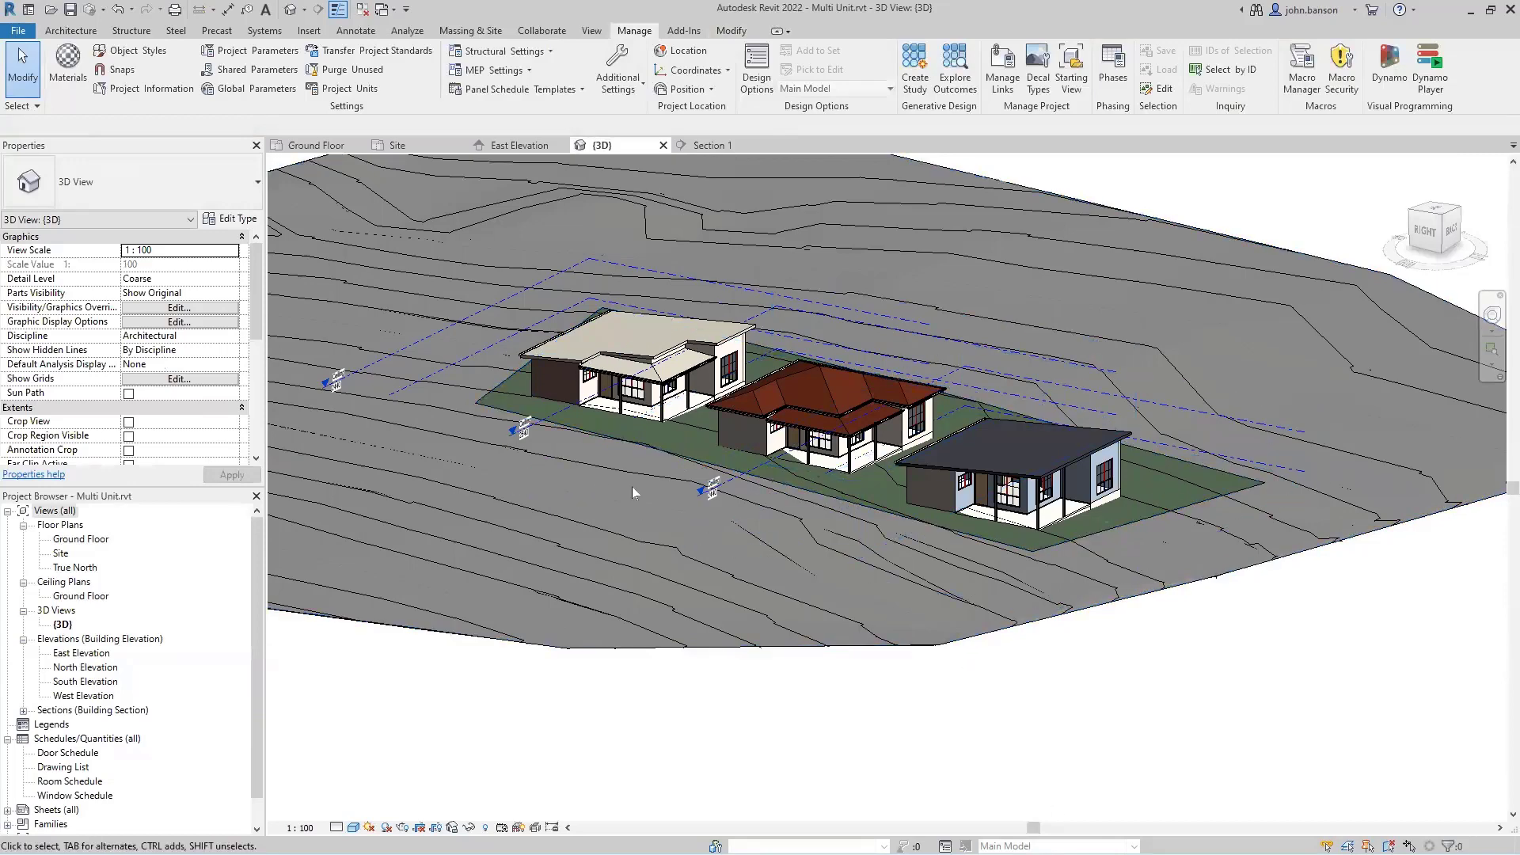
pyautogui.scroll(3, 635, 492)
pyautogui.scroll(3, 692, 526)
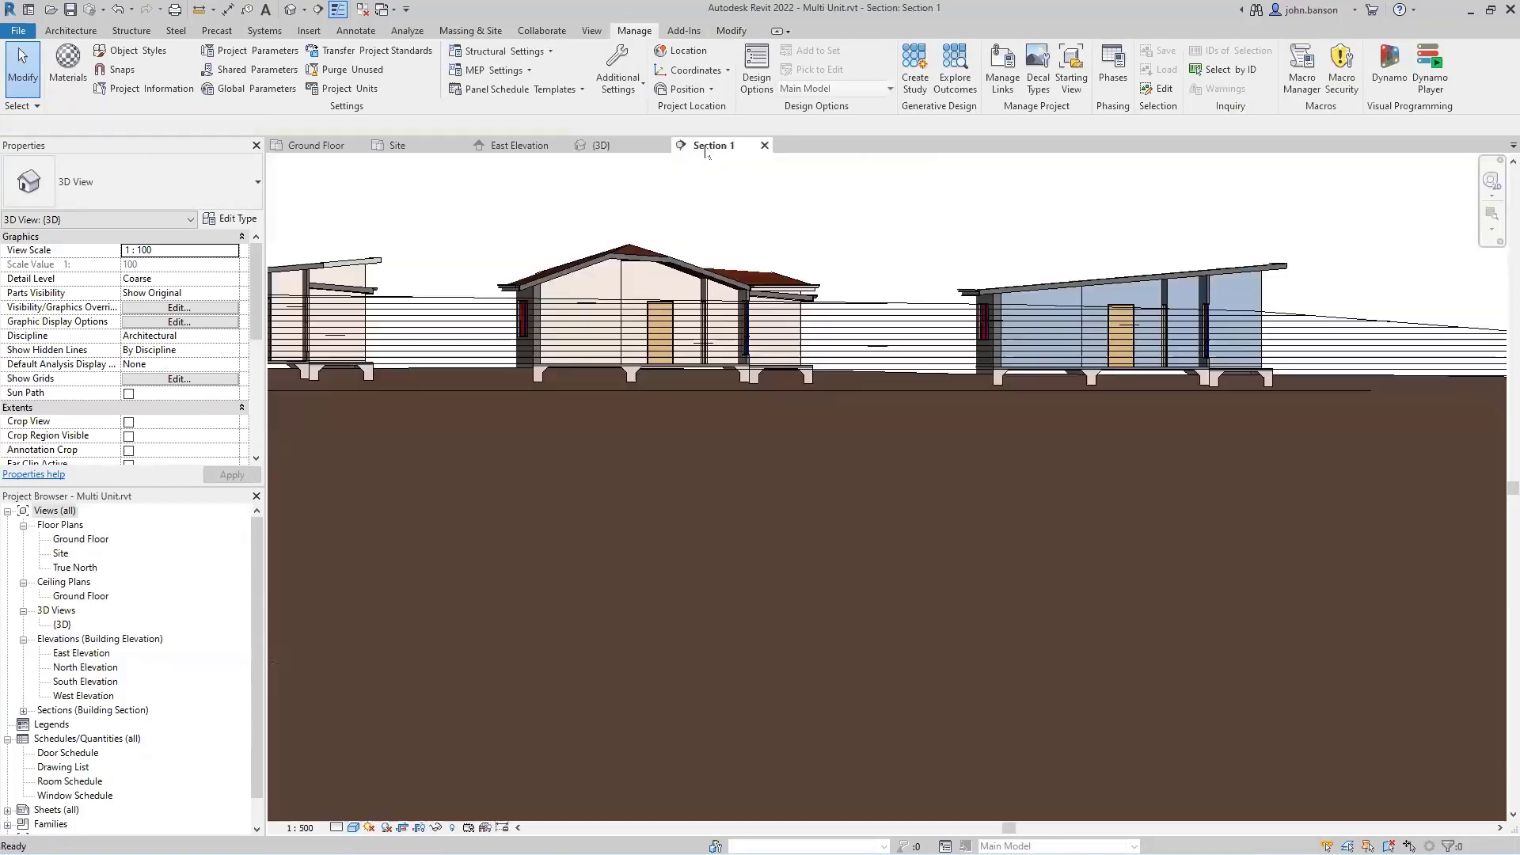
pyautogui.click(697, 146)
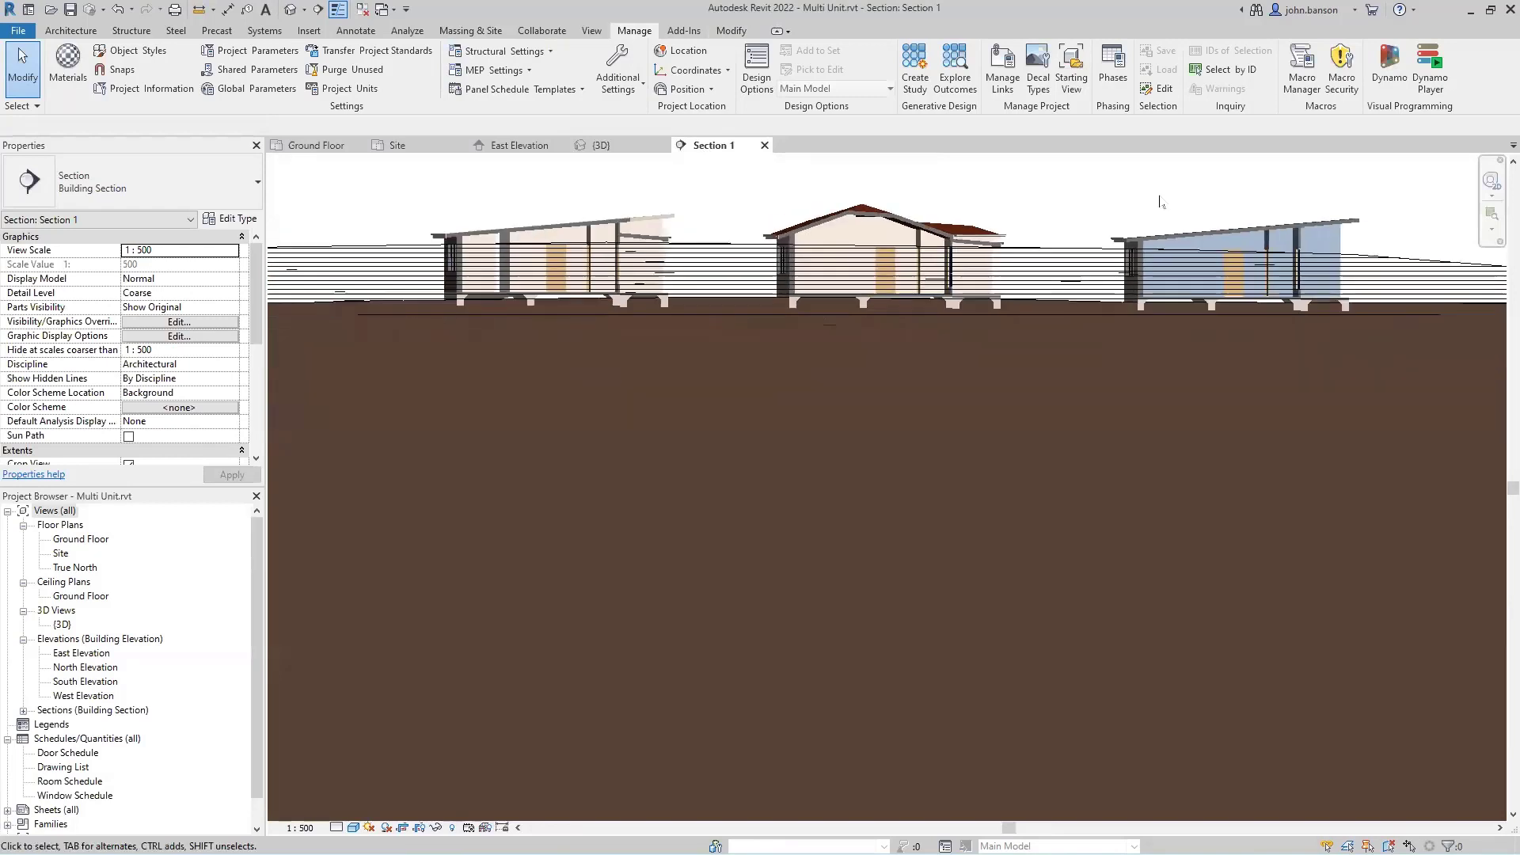
pyautogui.moveTo(1160, 202); pyautogui.dragTo(574, 218)
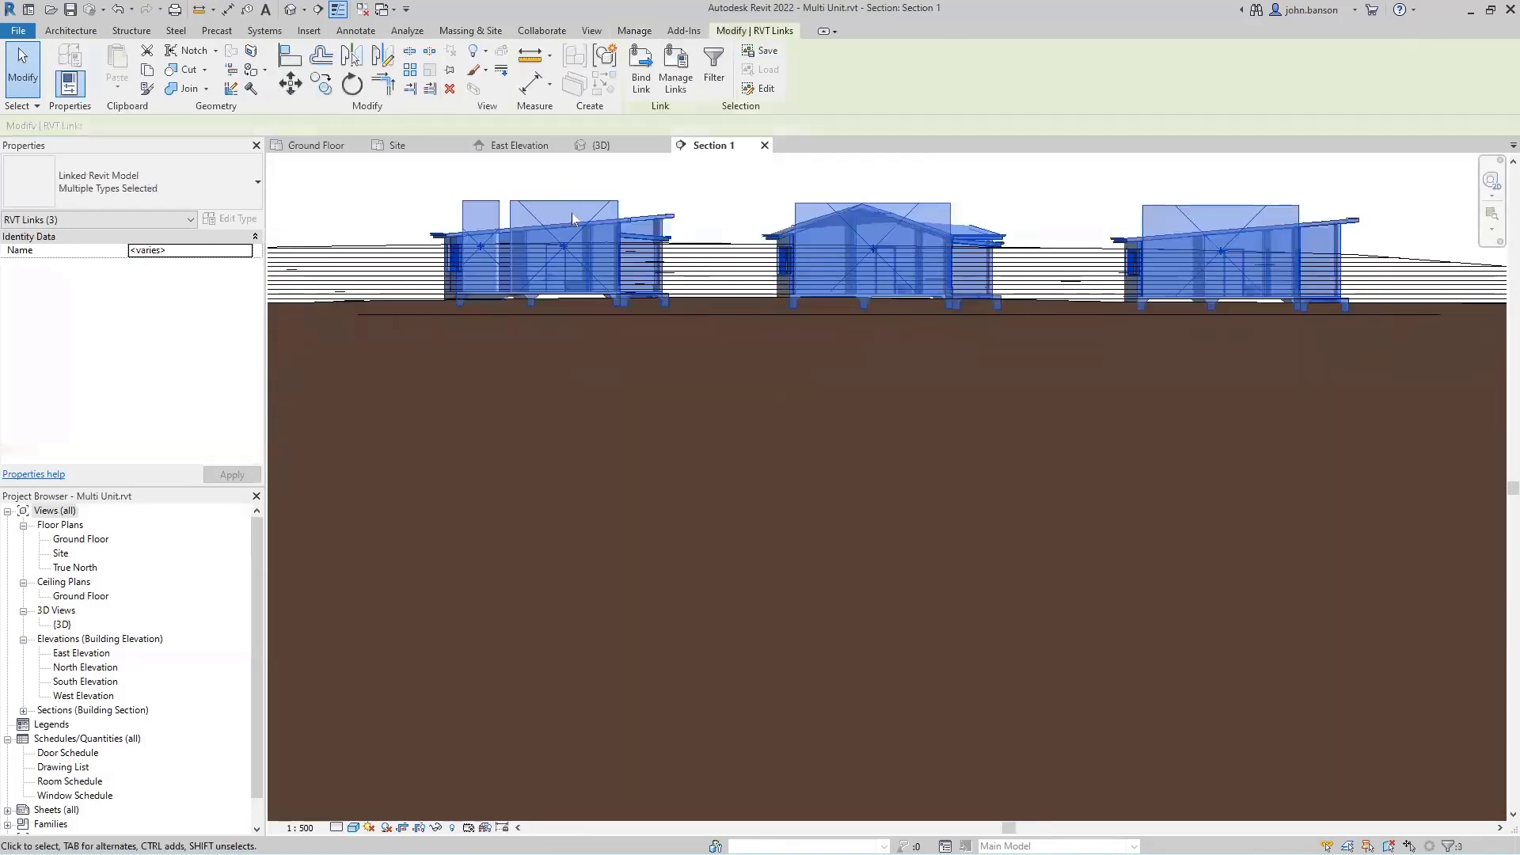
pyautogui.press('Up')
pyautogui.press('Up')
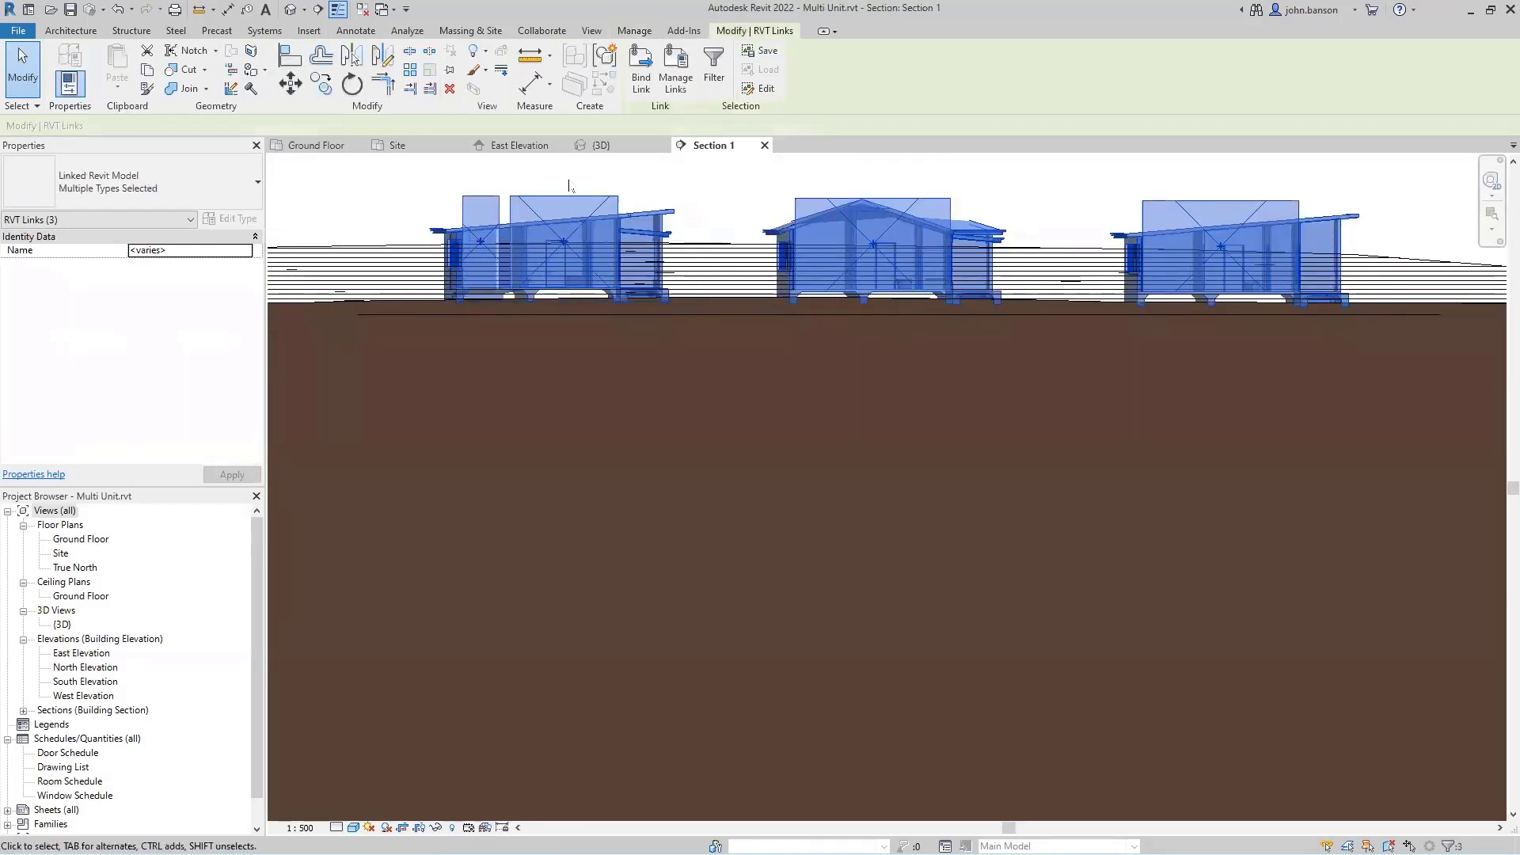
# Duplicate the default 3D view and rename the copy "export view".
pyautogui.click(600, 146)
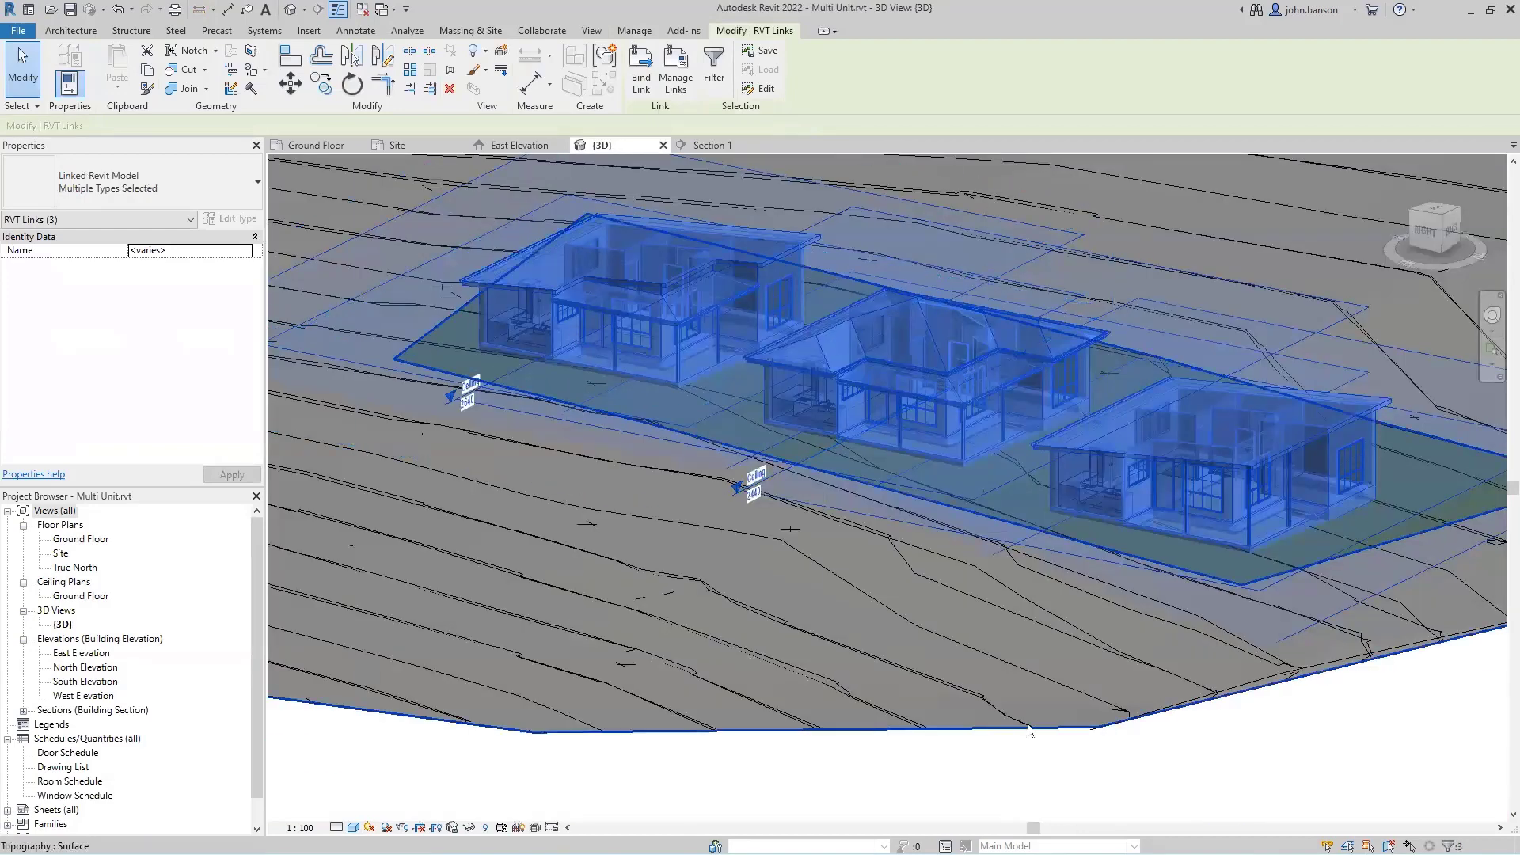
pyautogui.click(1184, 767)
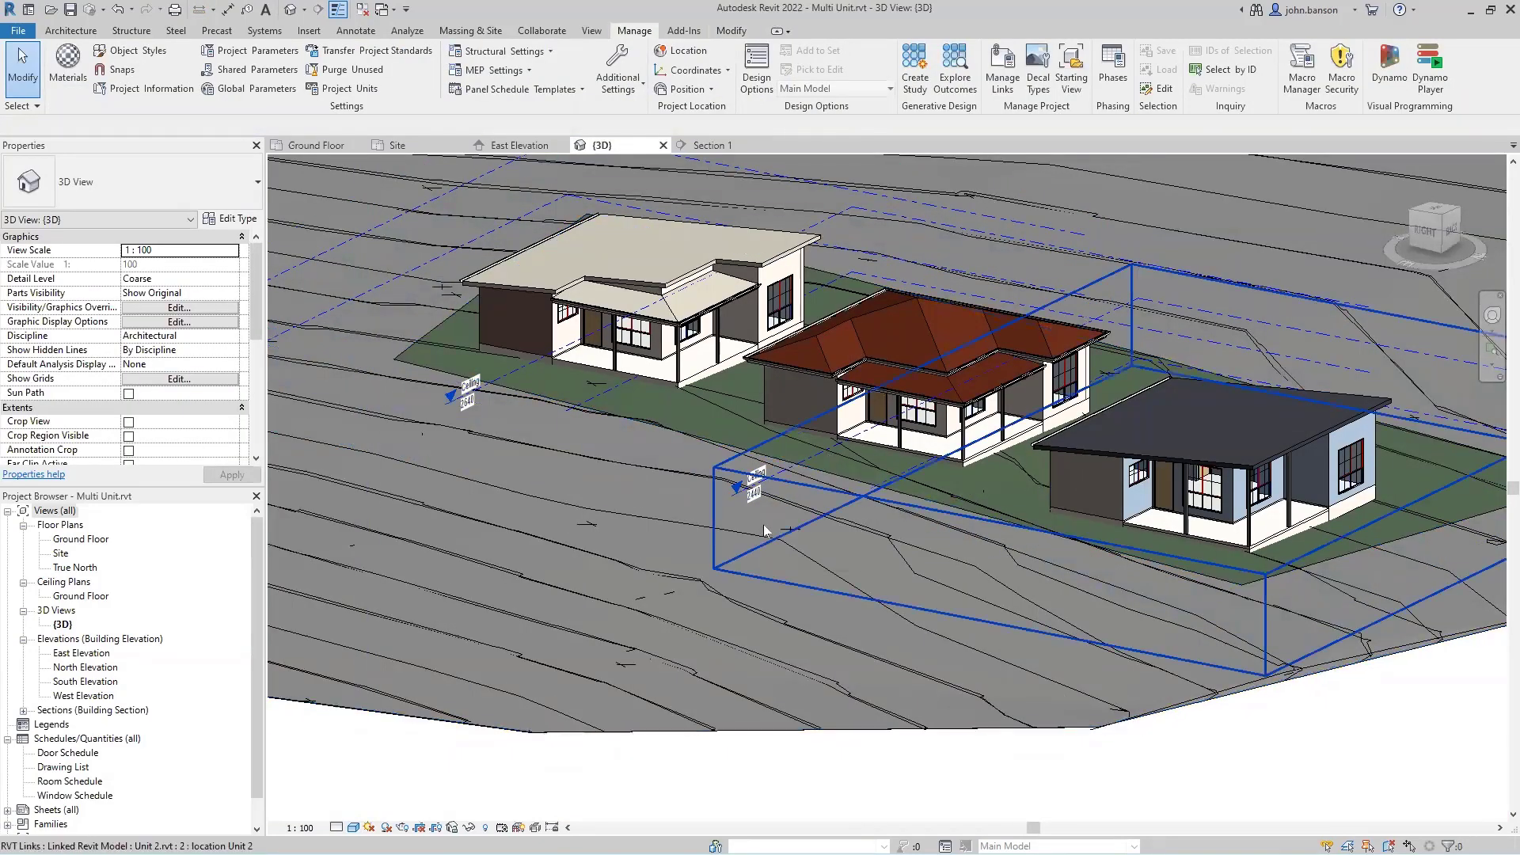
pyautogui.scroll(-4, 764, 525)
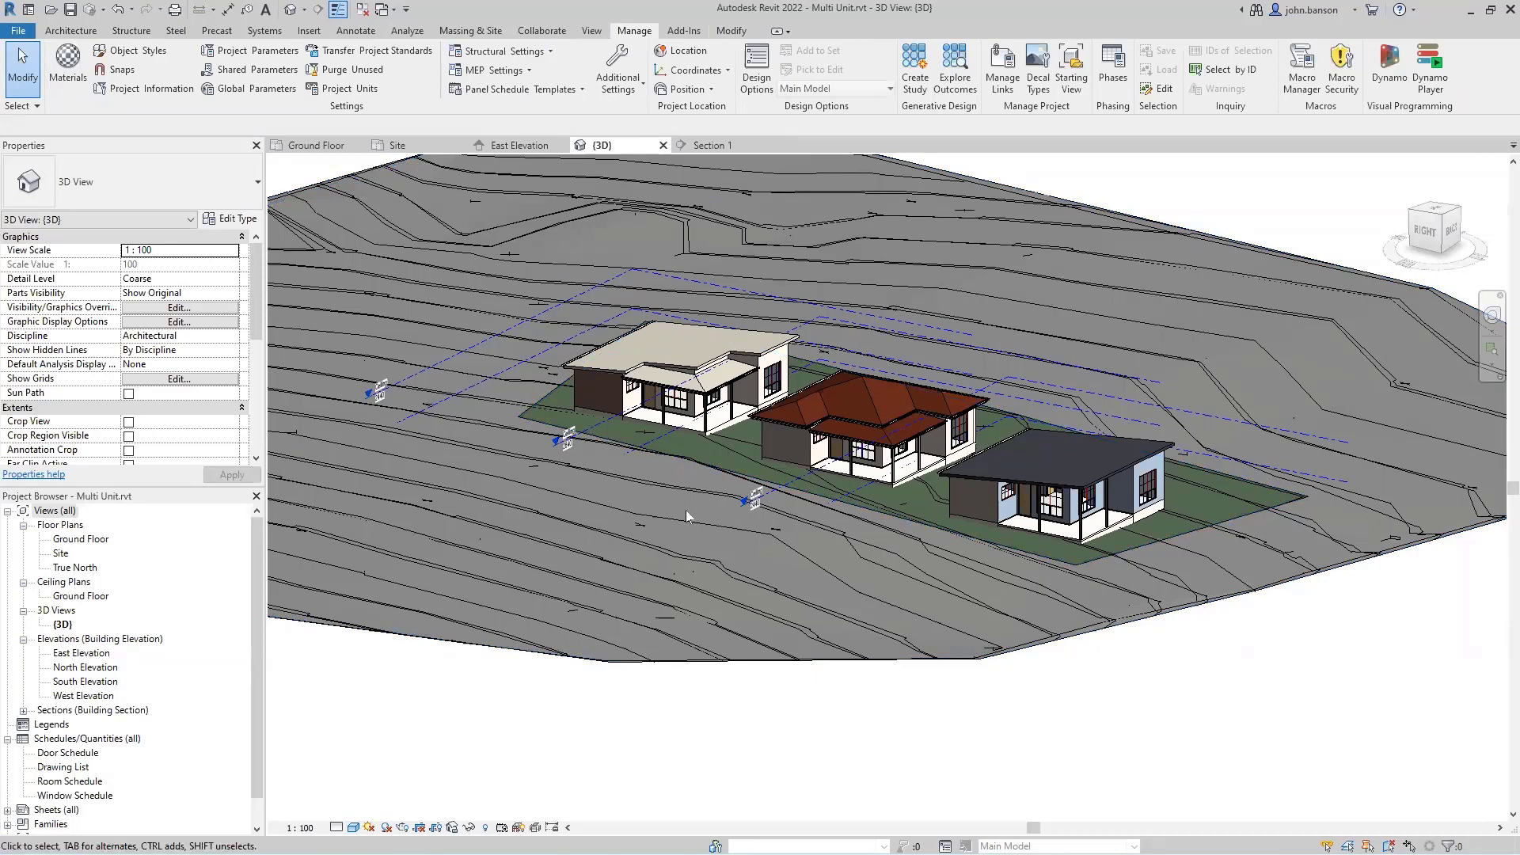
pyautogui.rightClick(62, 626)
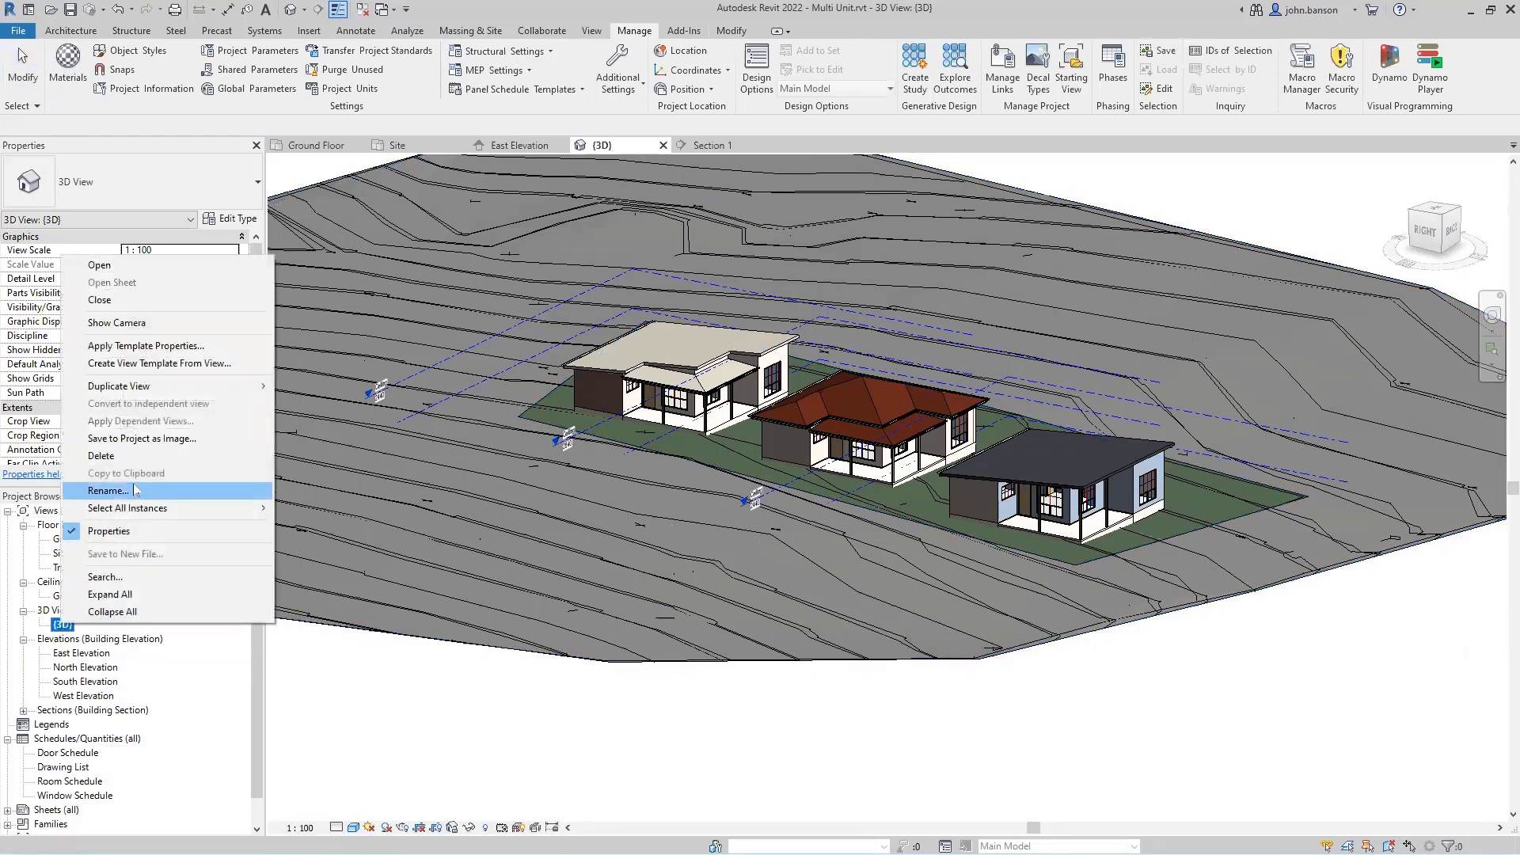
pyautogui.moveTo(190, 388)
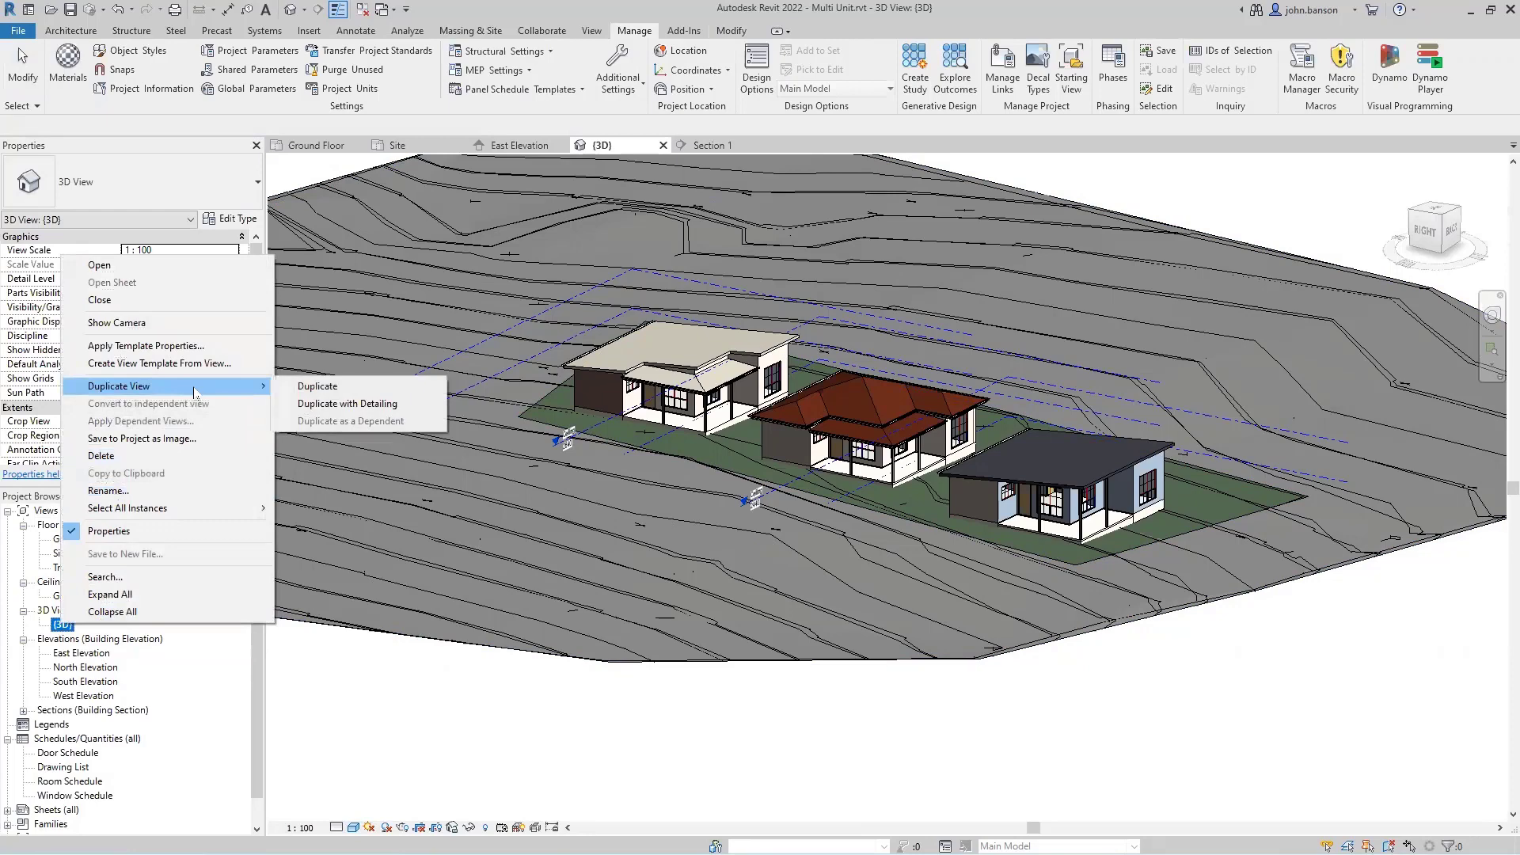
pyautogui.click(310, 386)
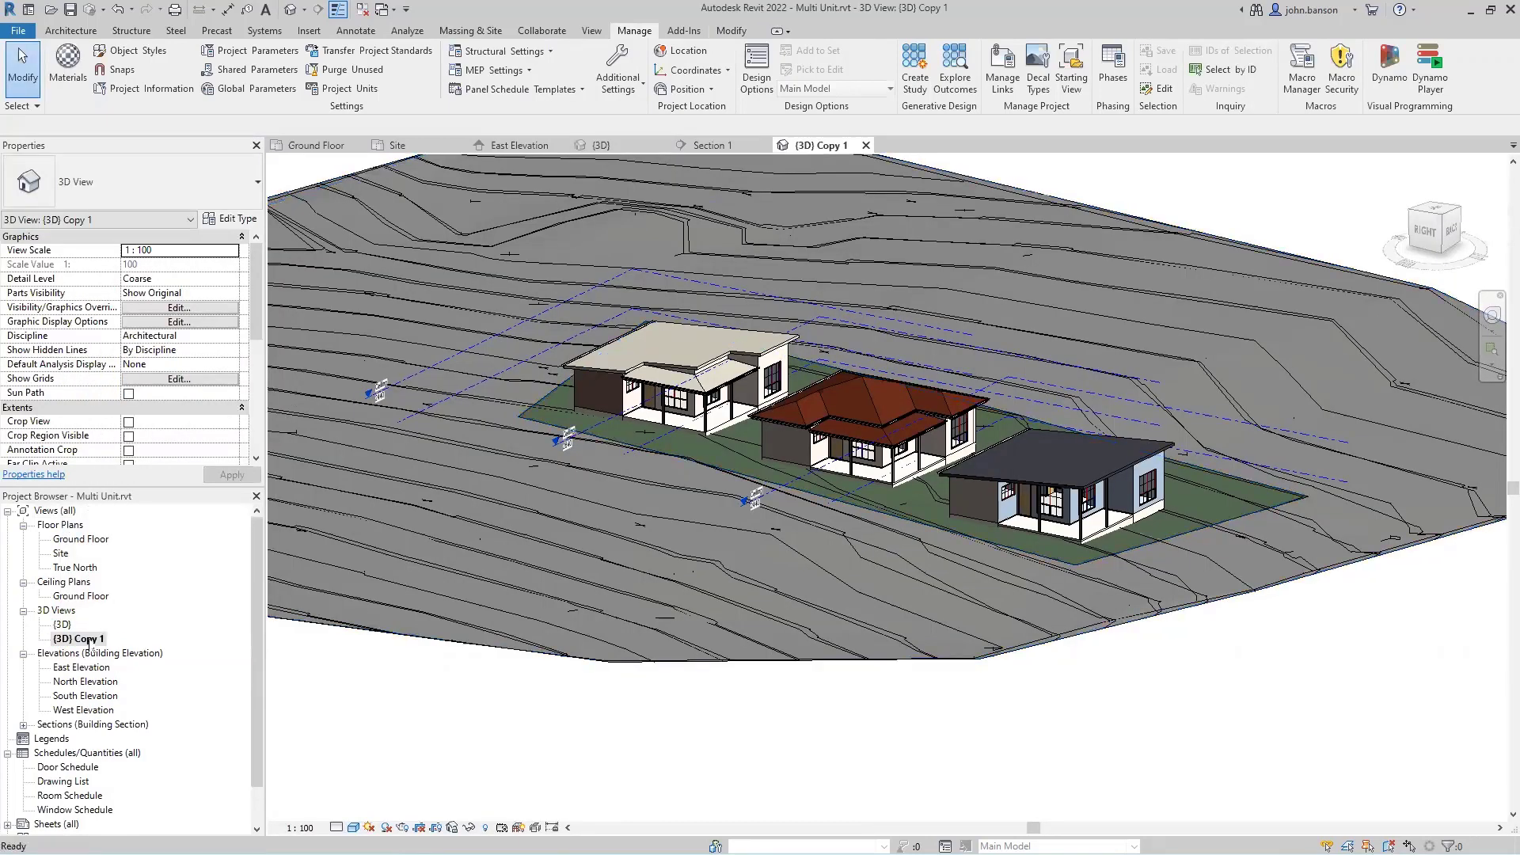
pyautogui.click(92, 640)
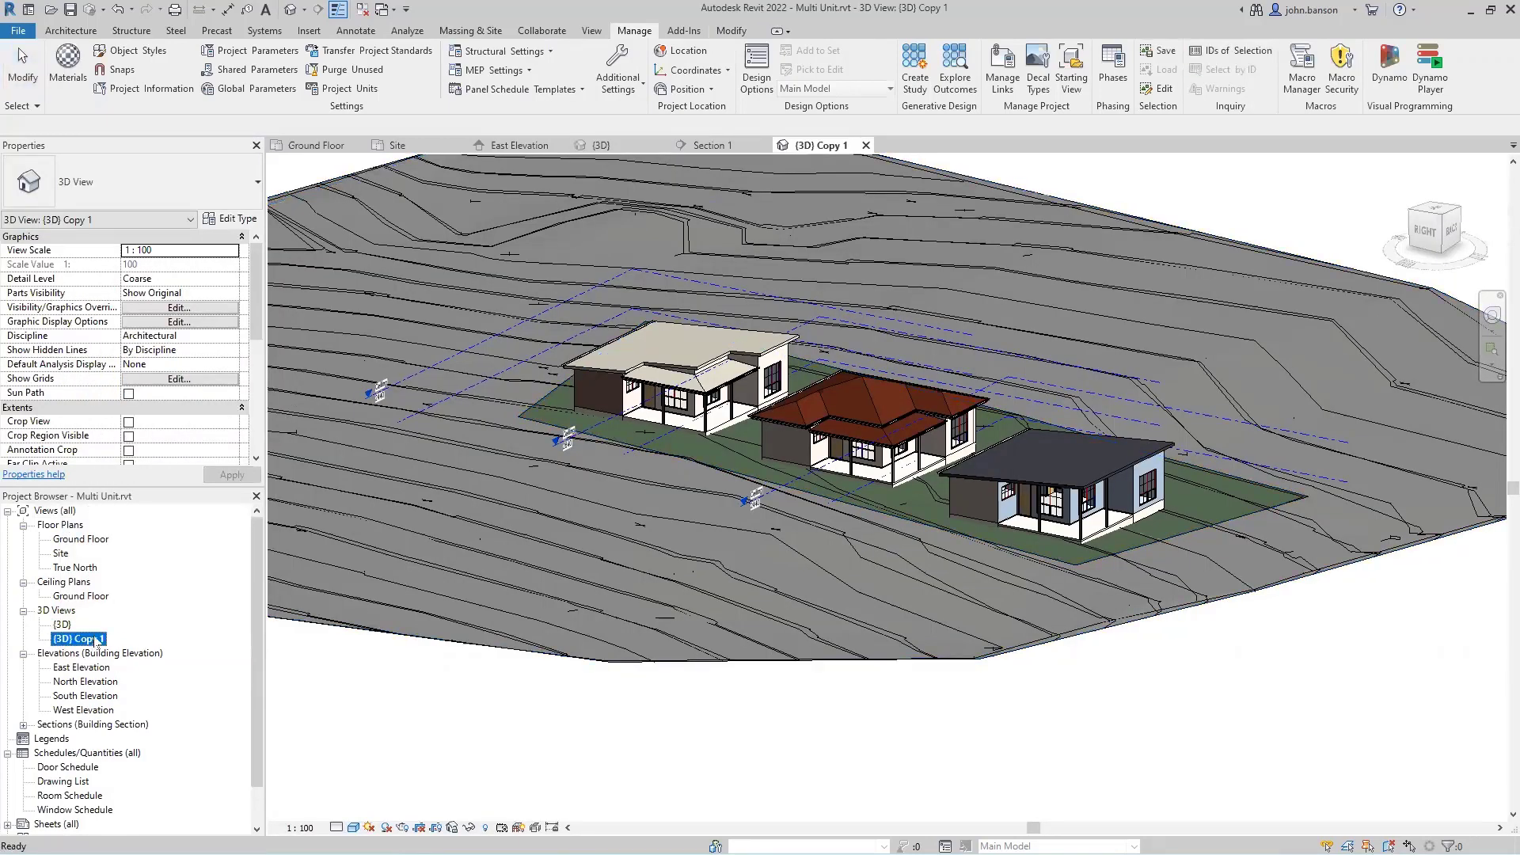
pyautogui.click(95, 640)
pyautogui.write('export view')
pyautogui.press('Return')
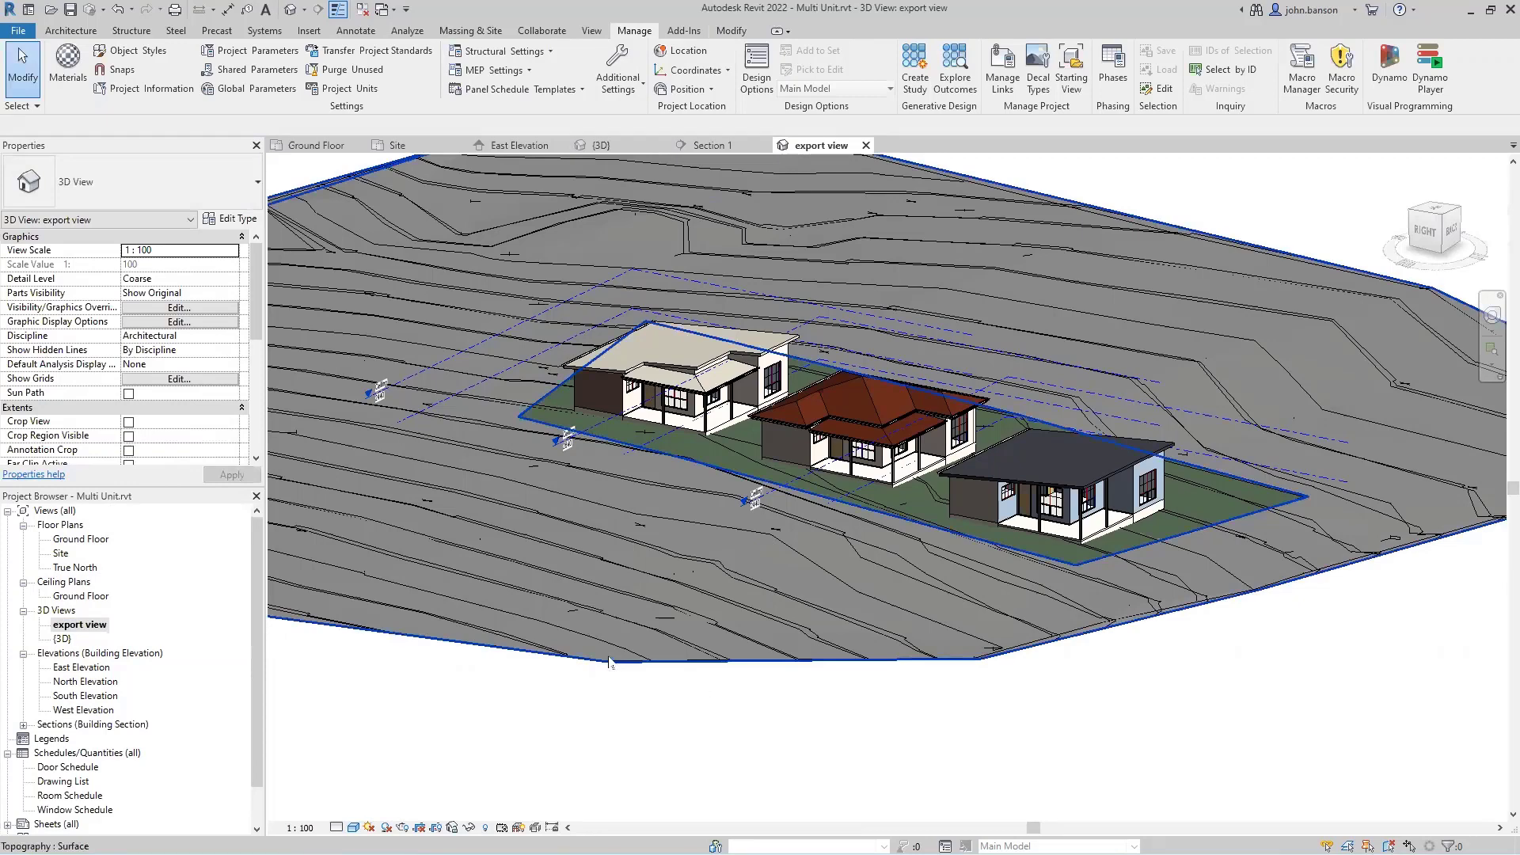
# Hide the topography category in the export view, using the site surface around the three units.
pyautogui.click(609, 656)
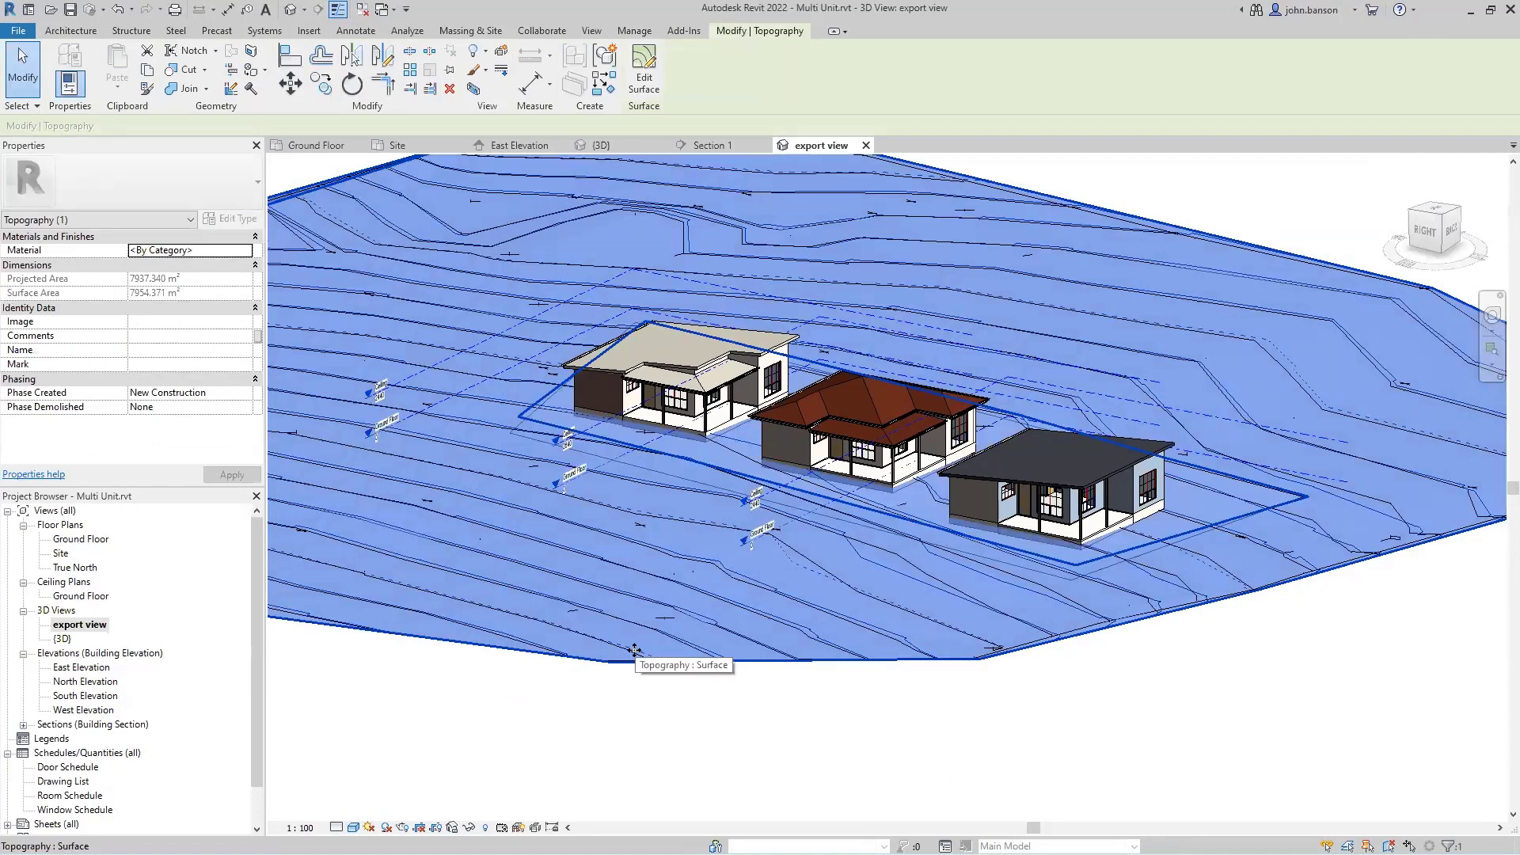
pyautogui.rightClick(633, 635)
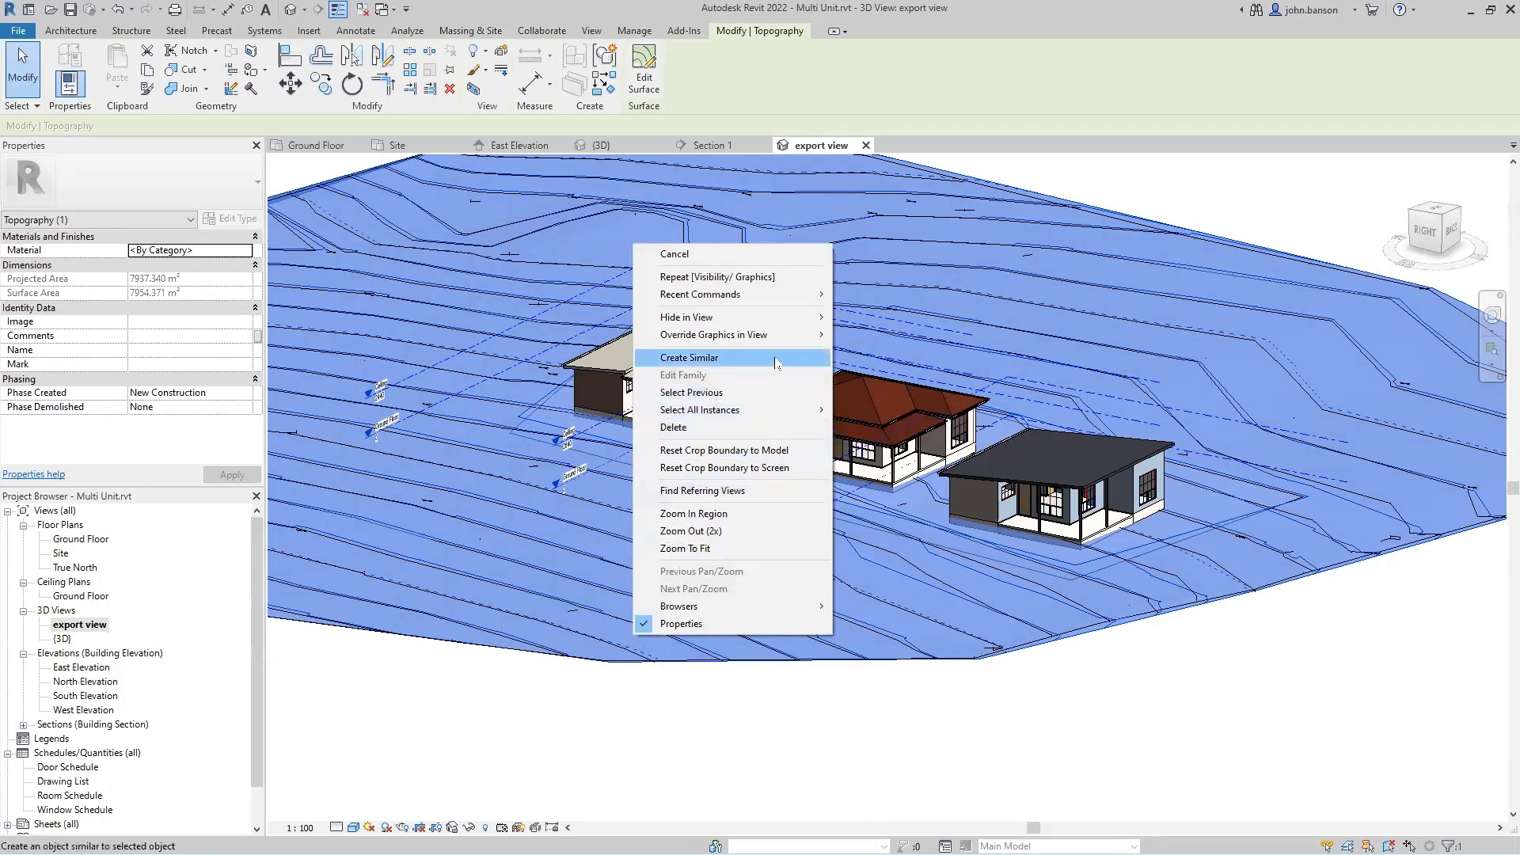
pyautogui.moveTo(820, 321)
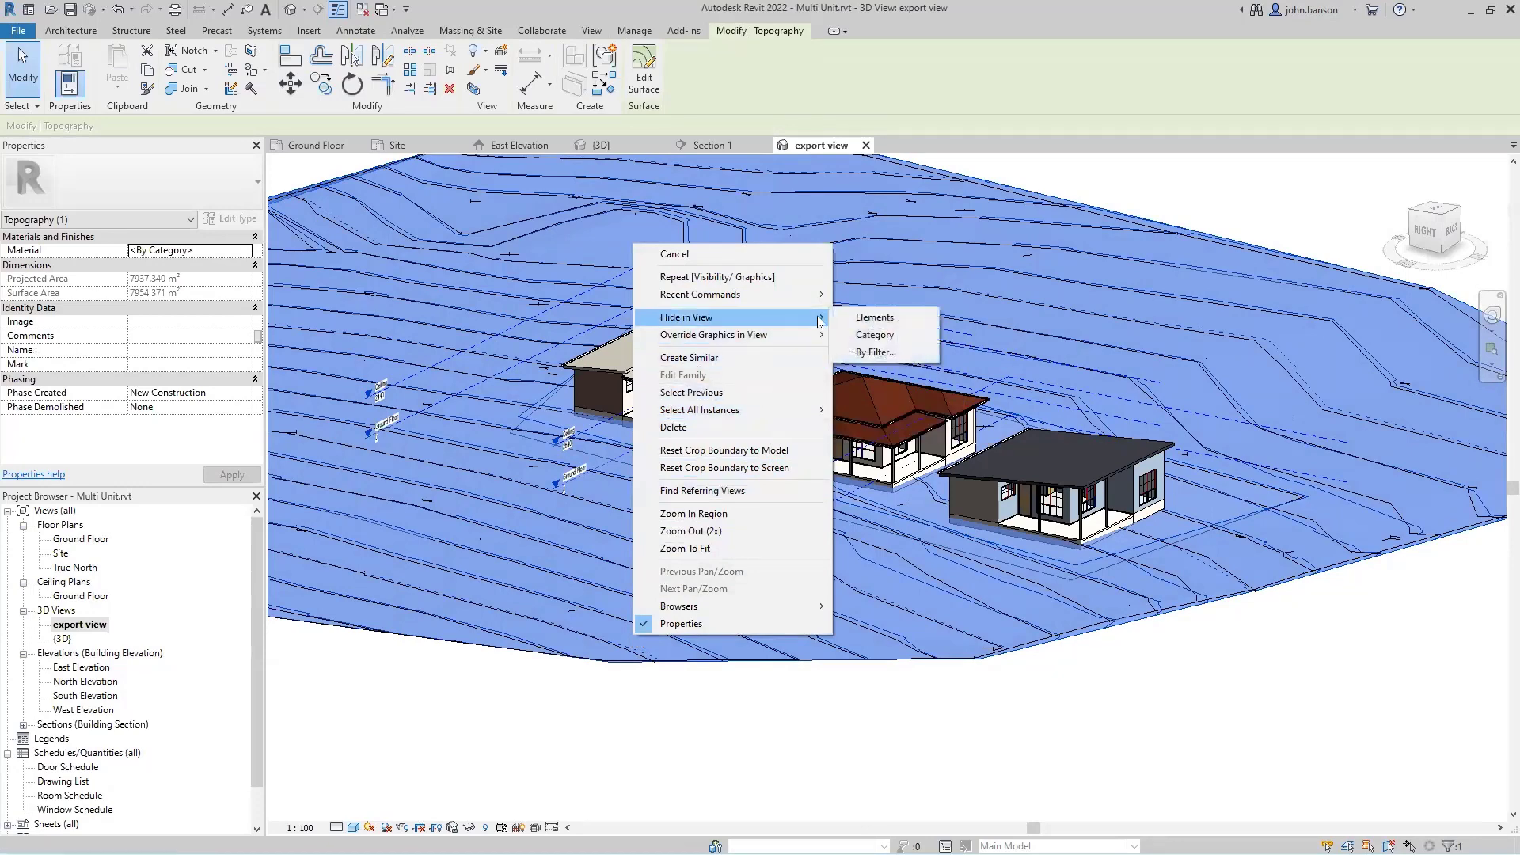
pyautogui.click(874, 335)
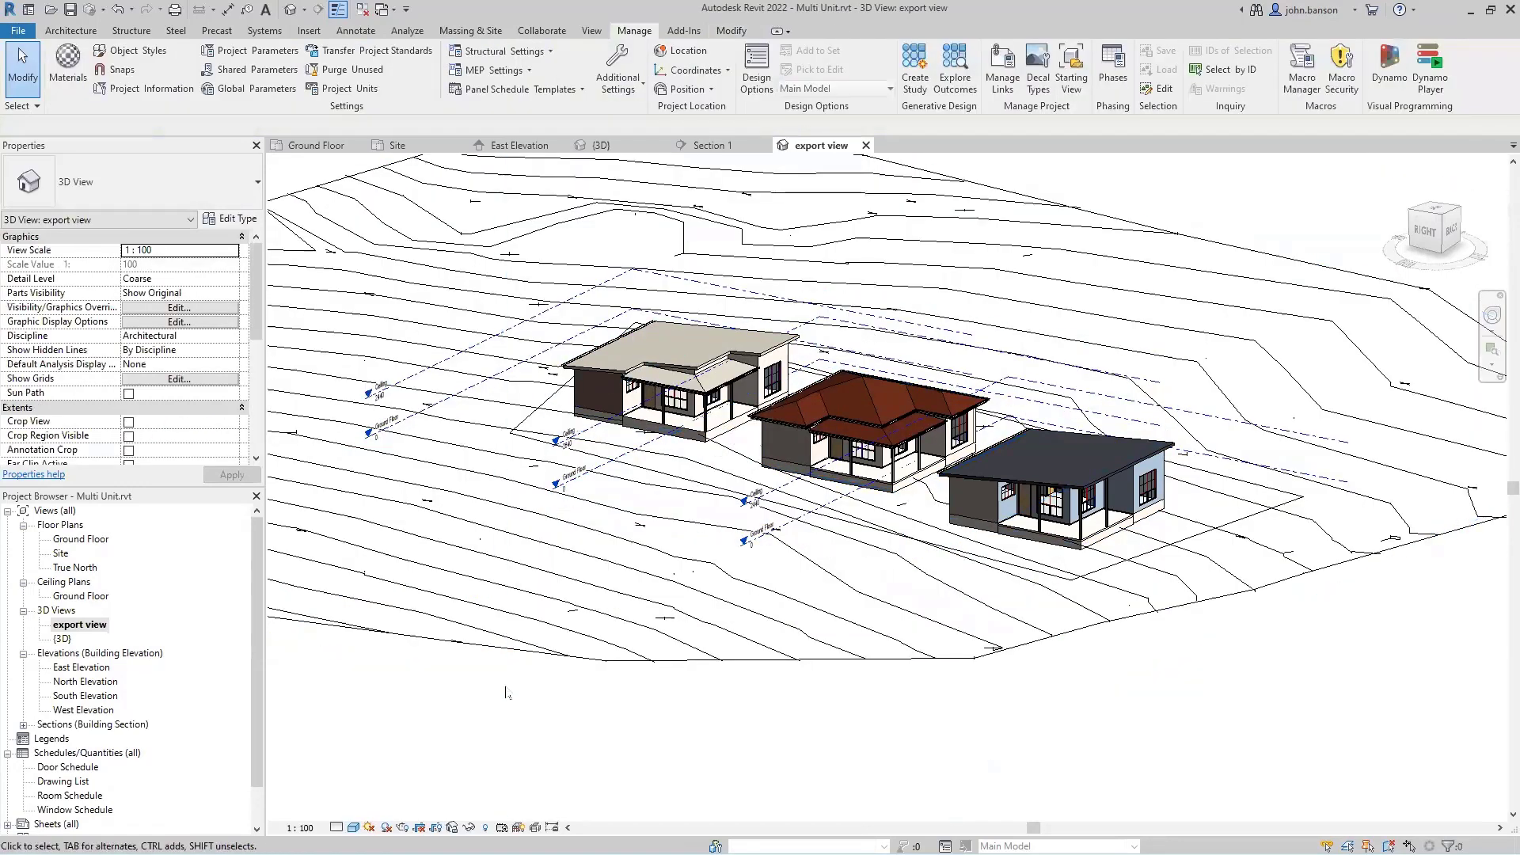
# Hide the category of the imported Site Plan Survey2.dwg contours in the export view.
pyautogui.click(686, 662)
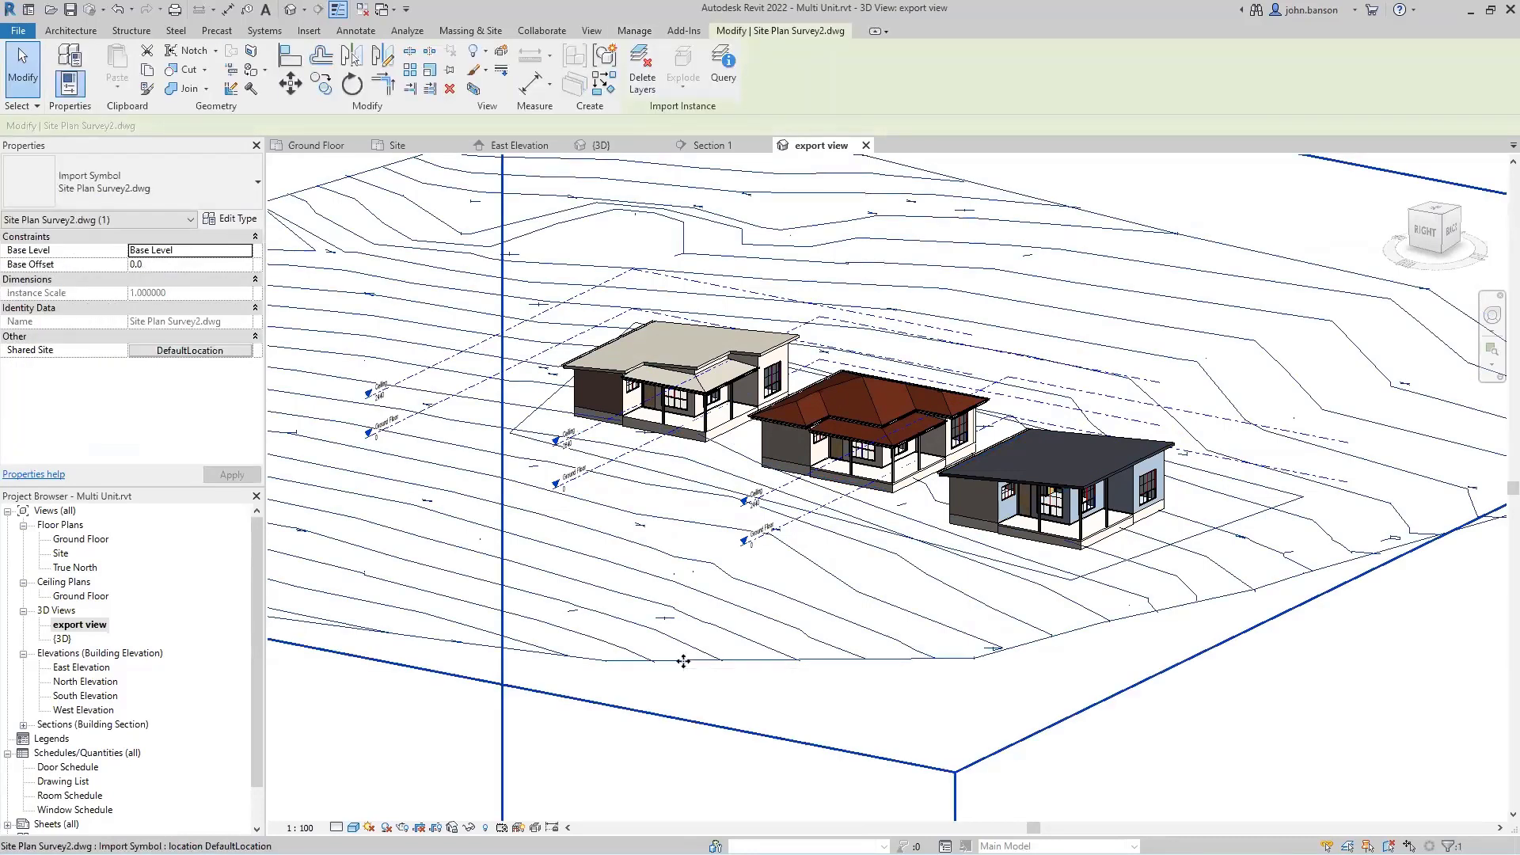
pyautogui.rightClick(686, 662)
pyautogui.moveTo(800, 343)
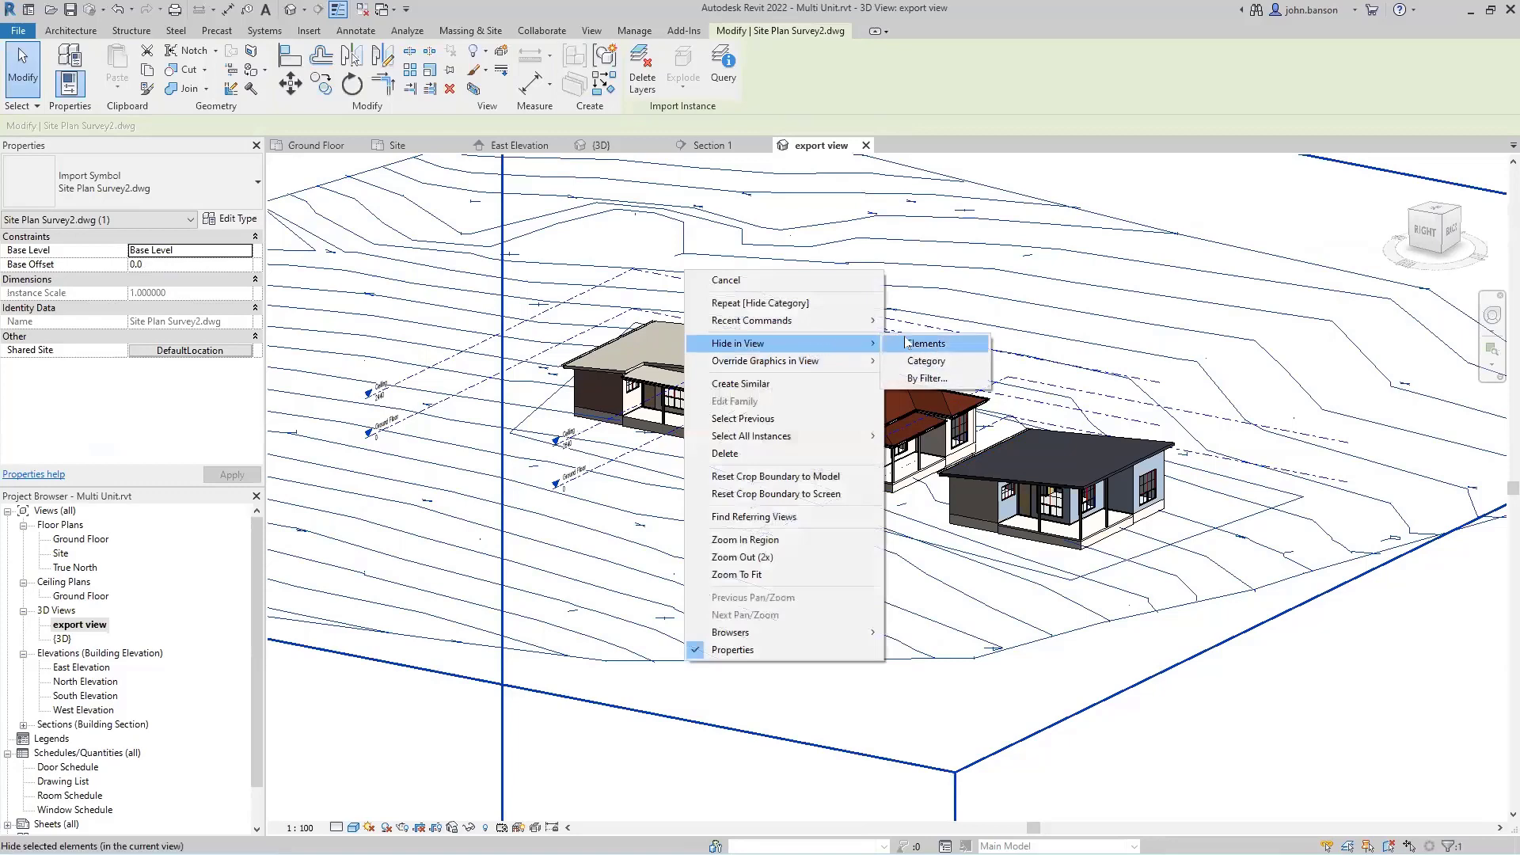
pyautogui.click(926, 361)
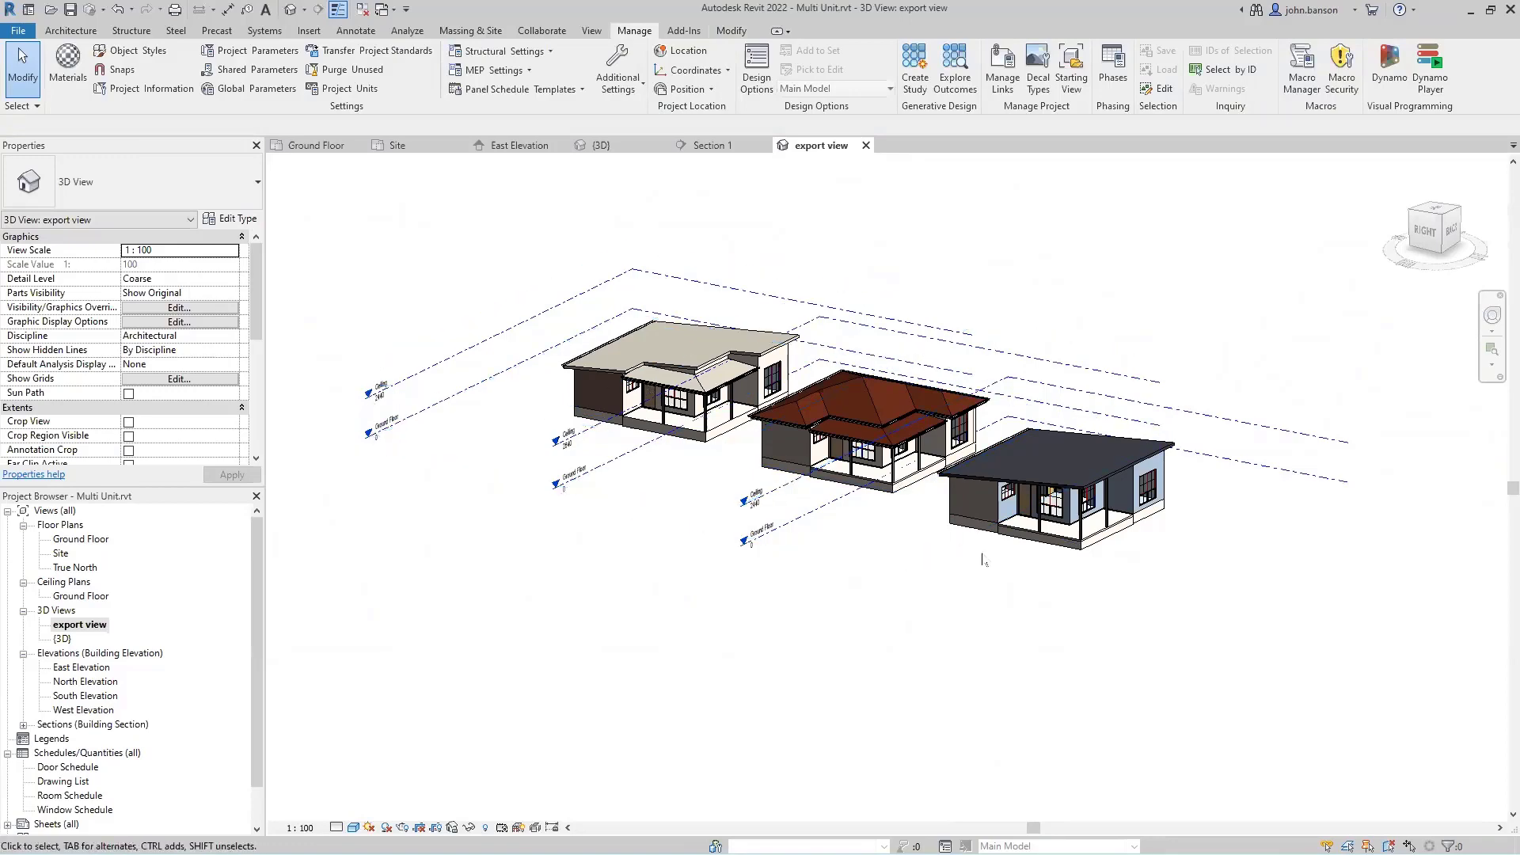
# Turn off the Levels annotation category in the export view's visibility overrides.
pyautogui.scroll(3, 813, 546)
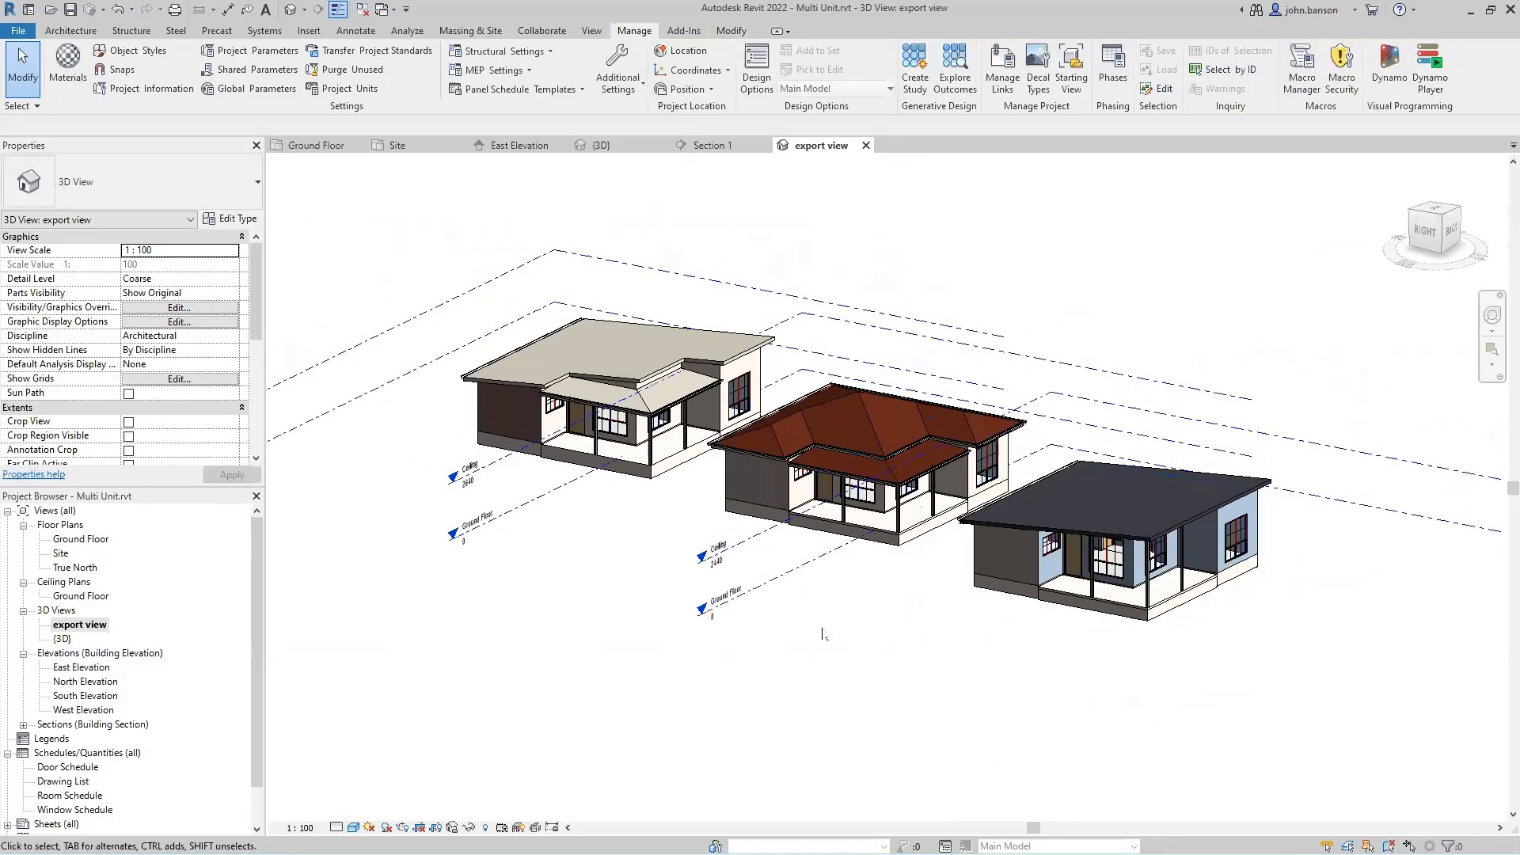
pyautogui.press('v')
pyautogui.press('v')
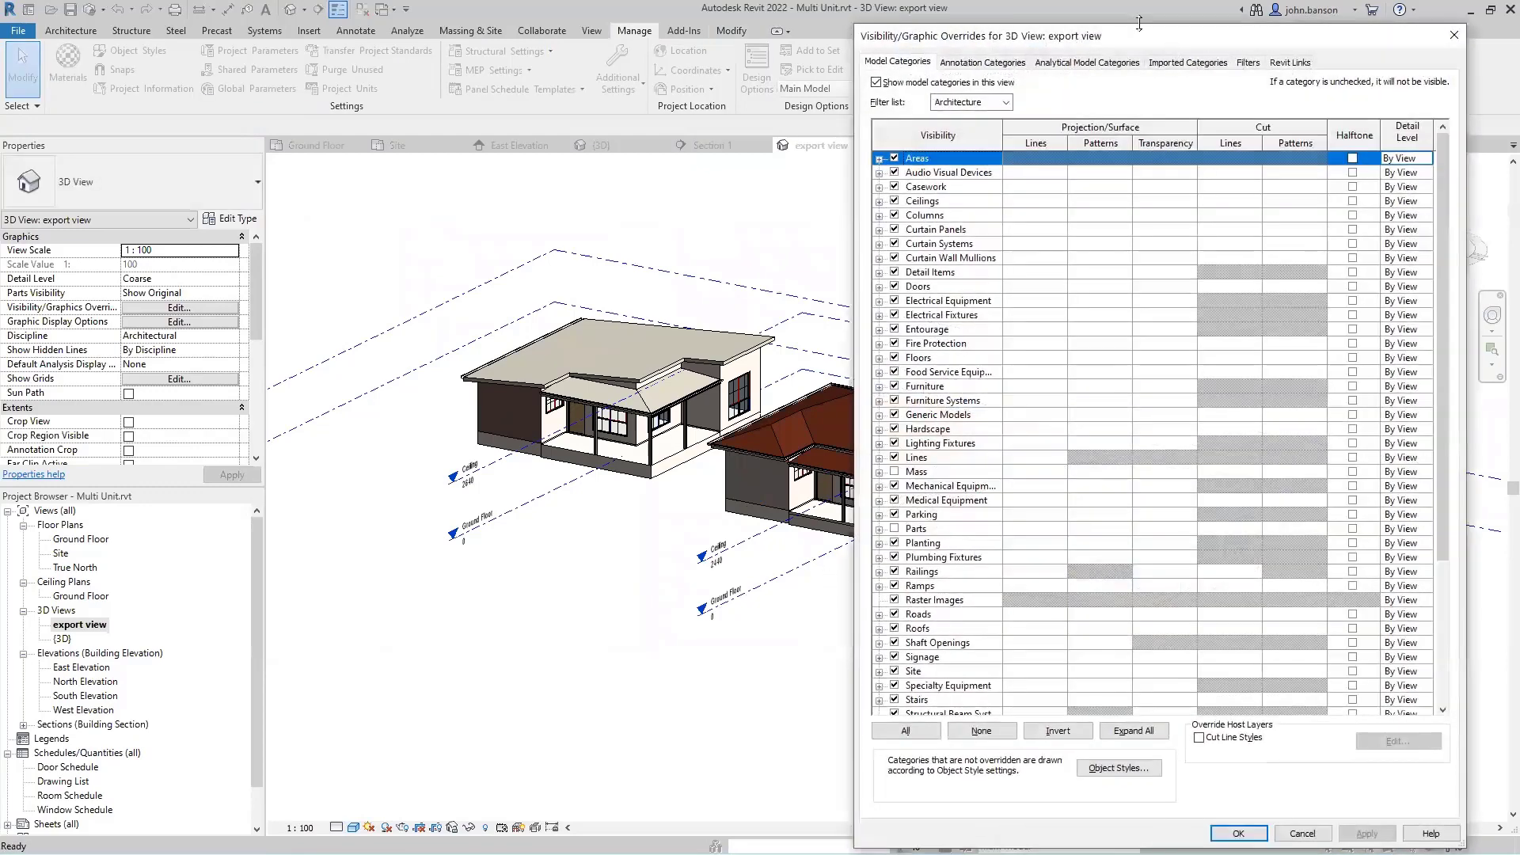
pyautogui.click(971, 63)
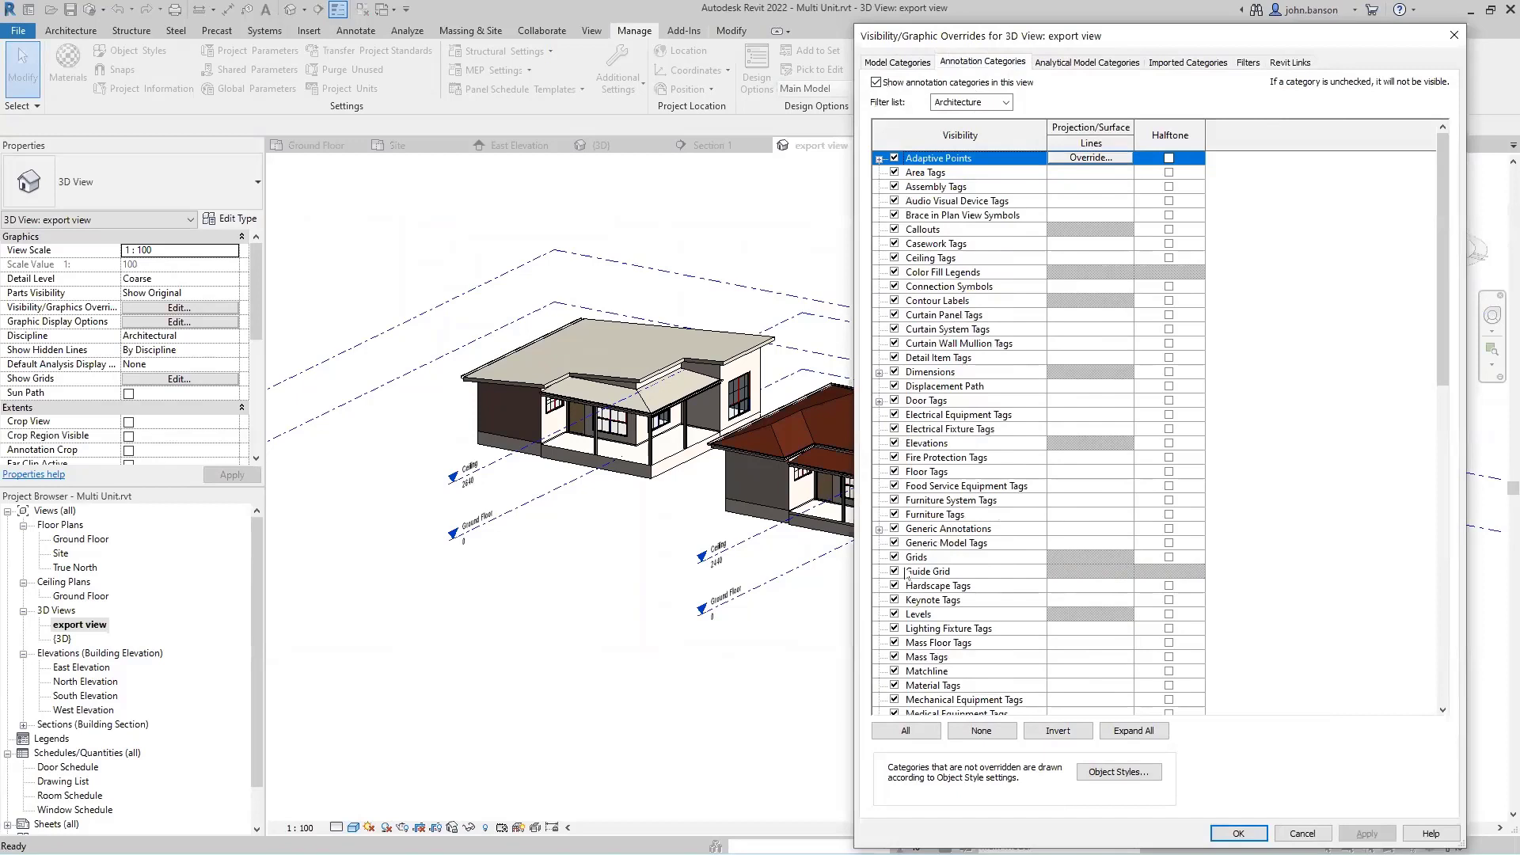
pyautogui.click(894, 613)
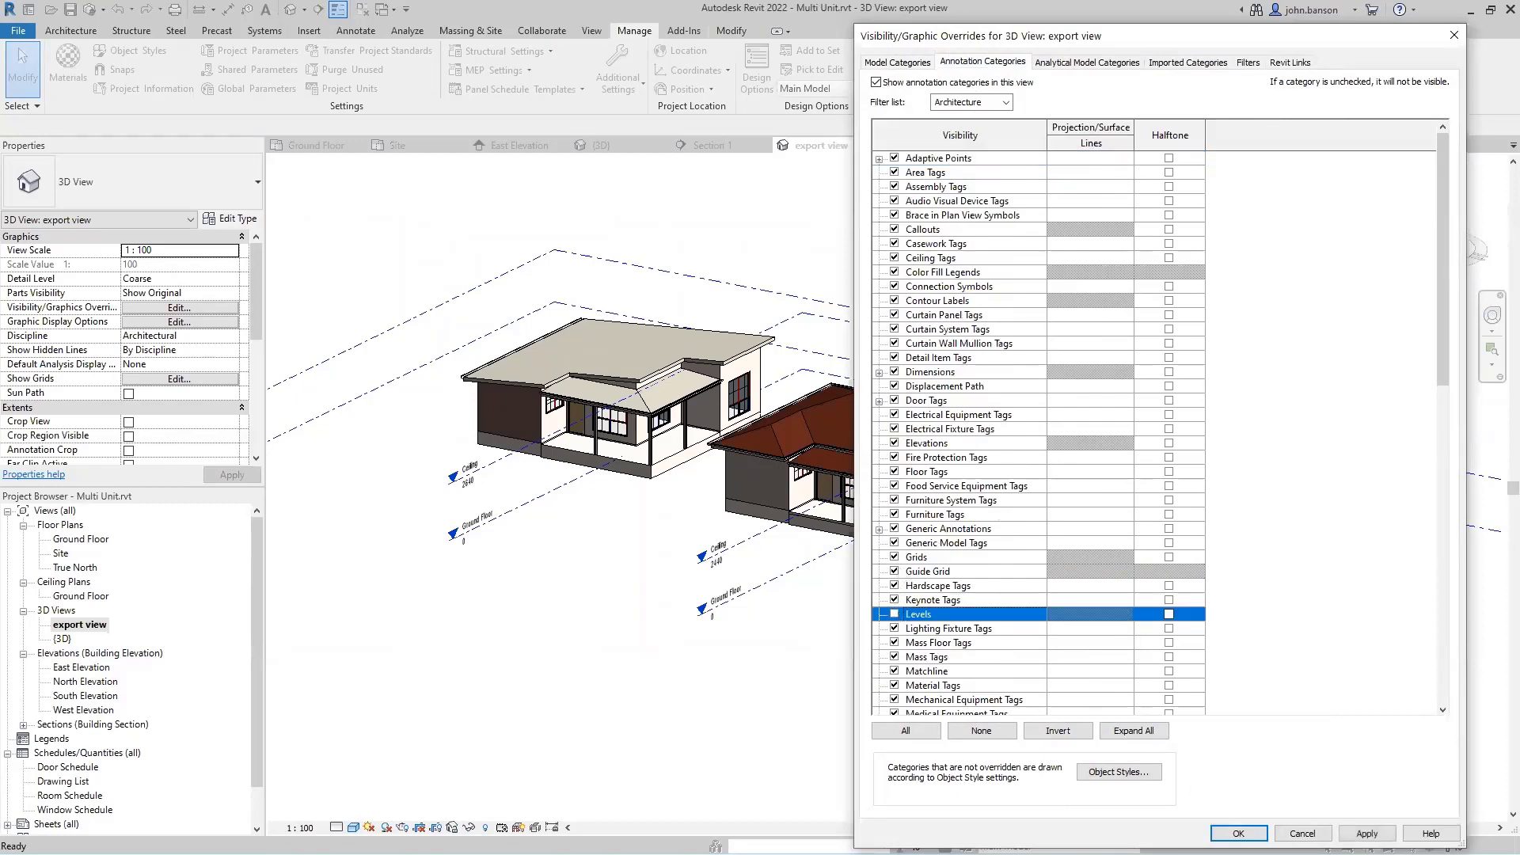
pyautogui.click(1227, 833)
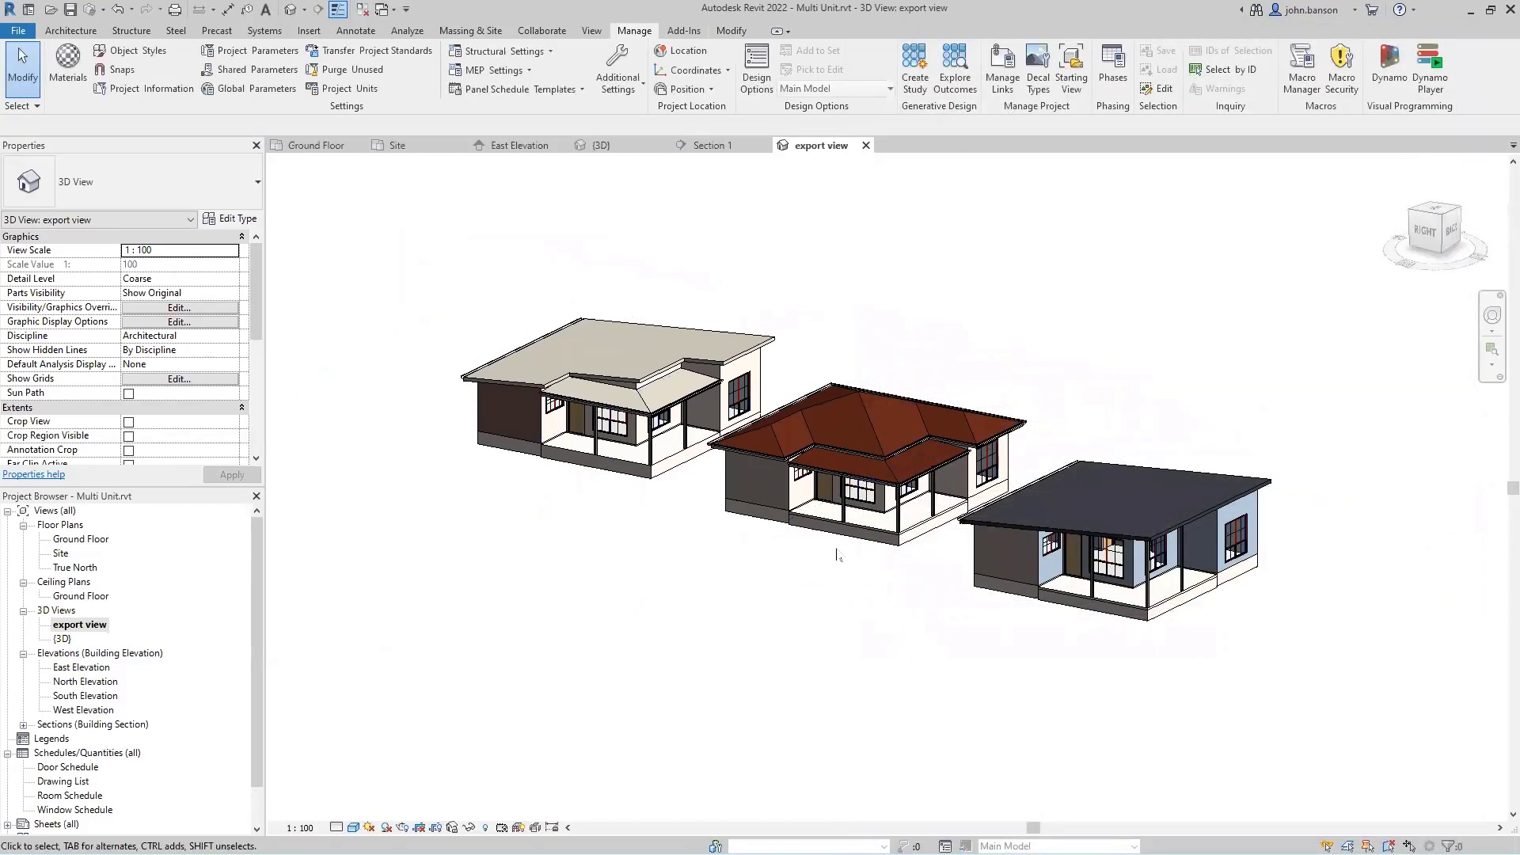
# Save the Multi Unit project and save the changed positions back to the linked unit models.
pyautogui.hotkey('ctrl', 's')
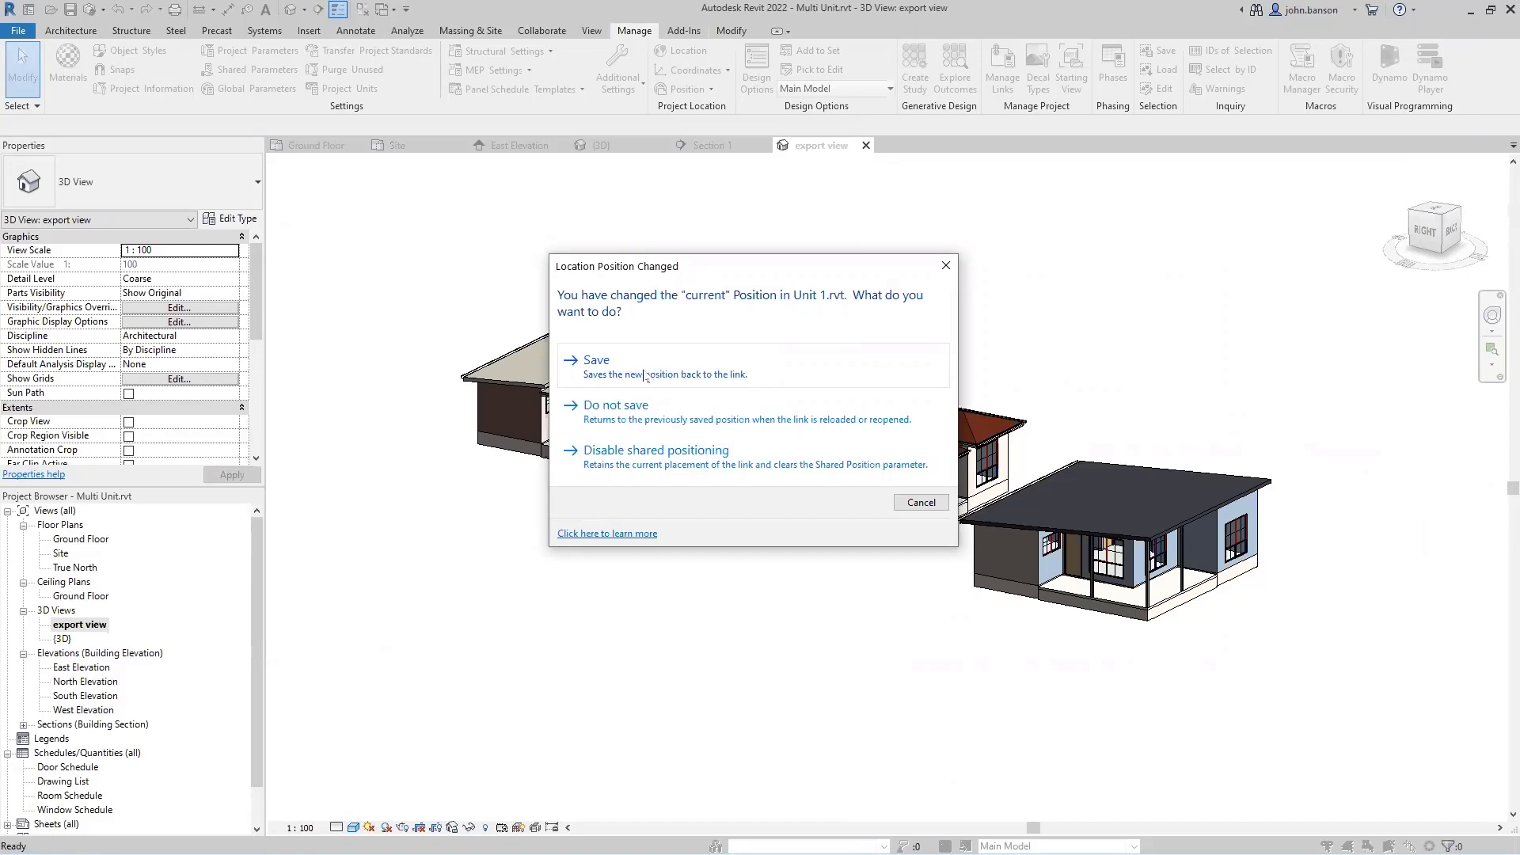
pyautogui.click(605, 365)
pyautogui.click(602, 367)
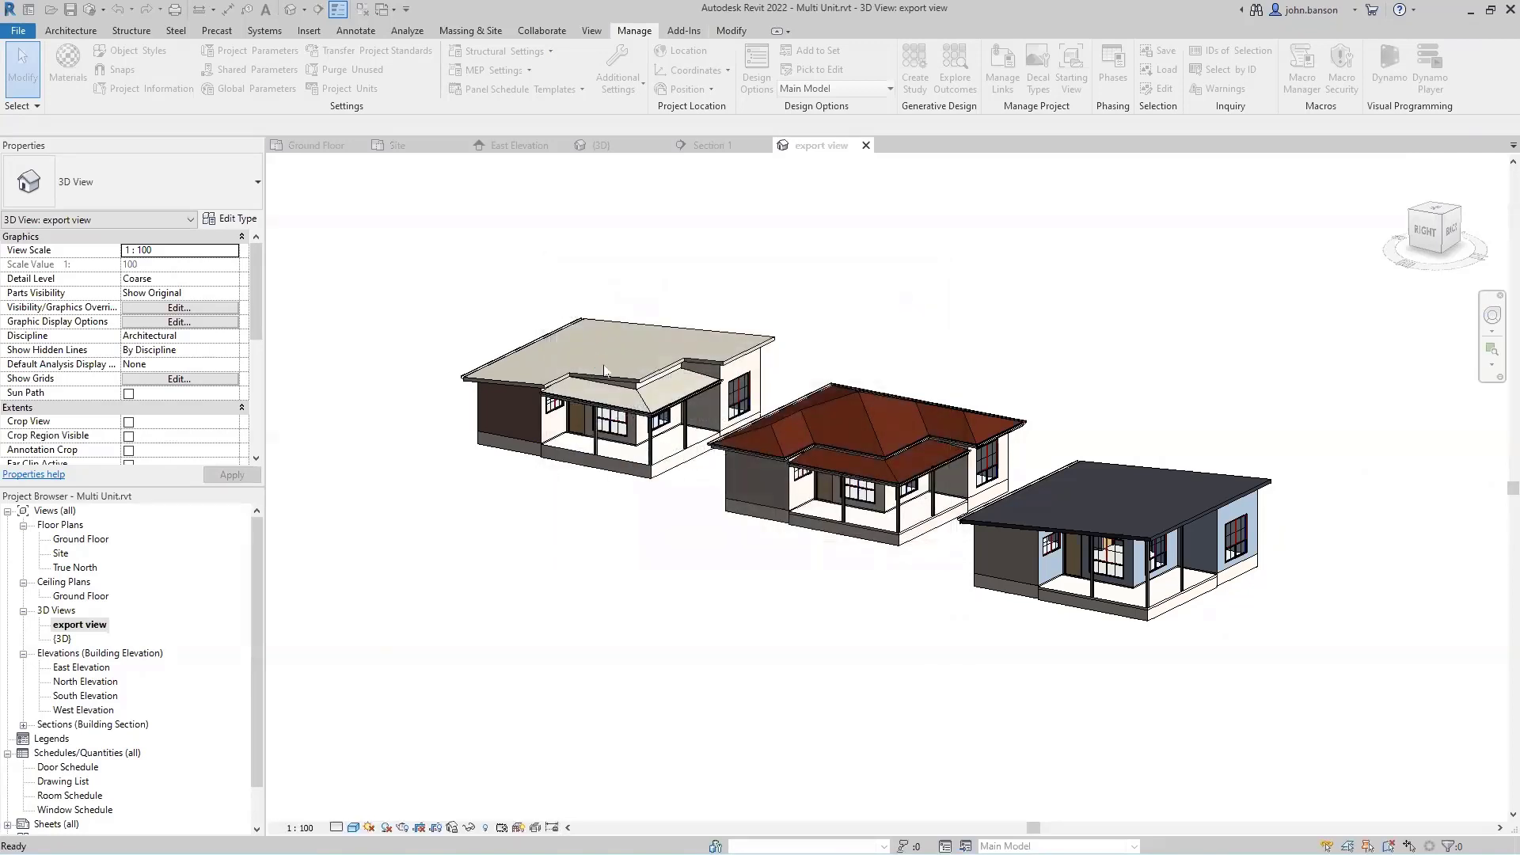
pyautogui.click(605, 368)
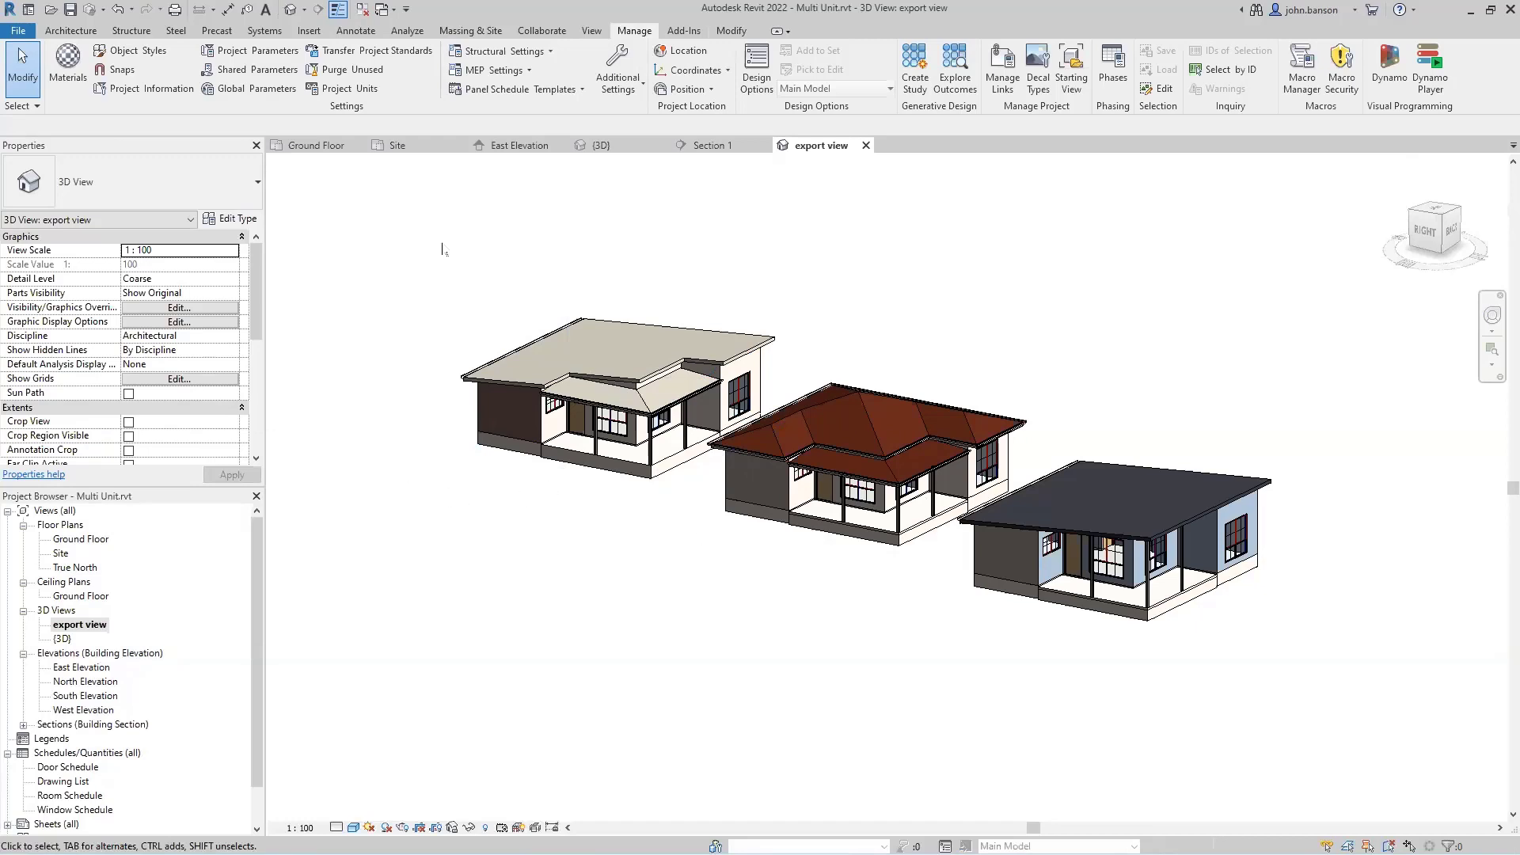
# Export the current export view as an AutoCAD 2018 DWG named "Multi Unit - 3D View - export view" in the Coordinates folder, with links as external references.
pyautogui.click(18, 30)
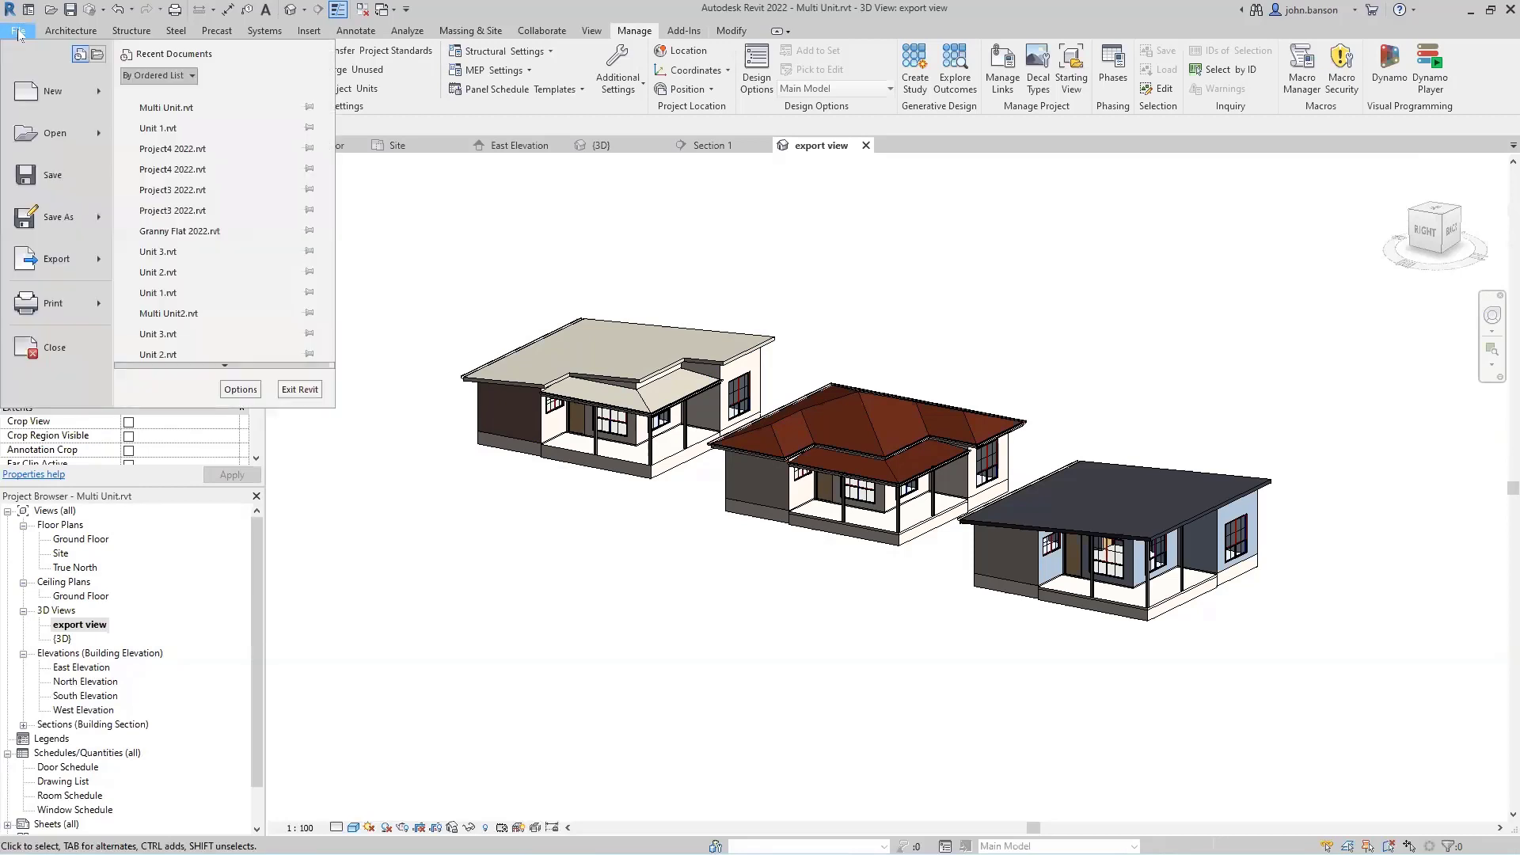
pyautogui.moveTo(89, 258)
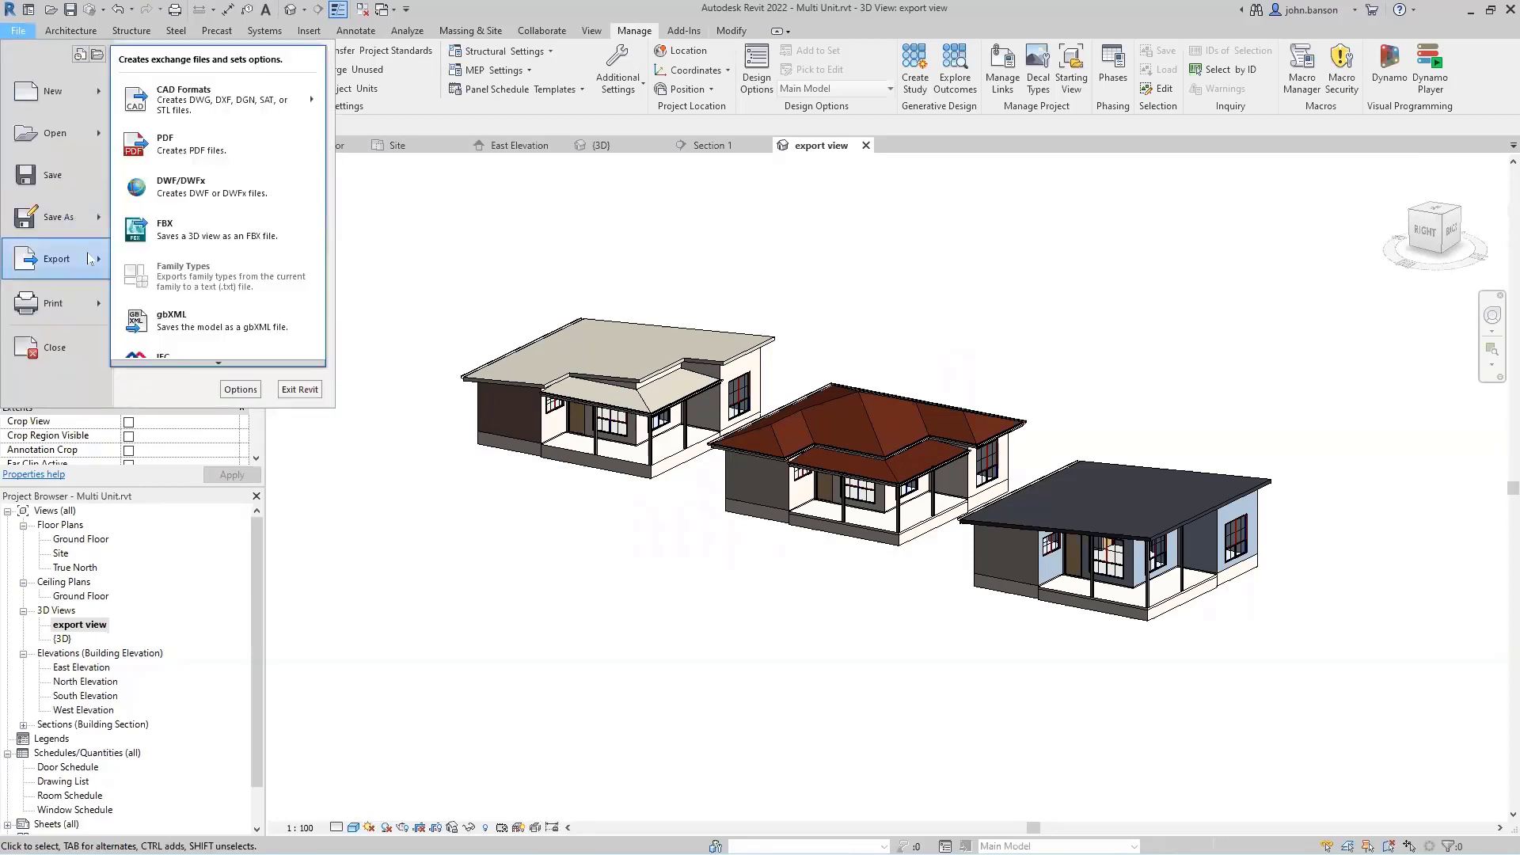
pyautogui.moveTo(227, 104)
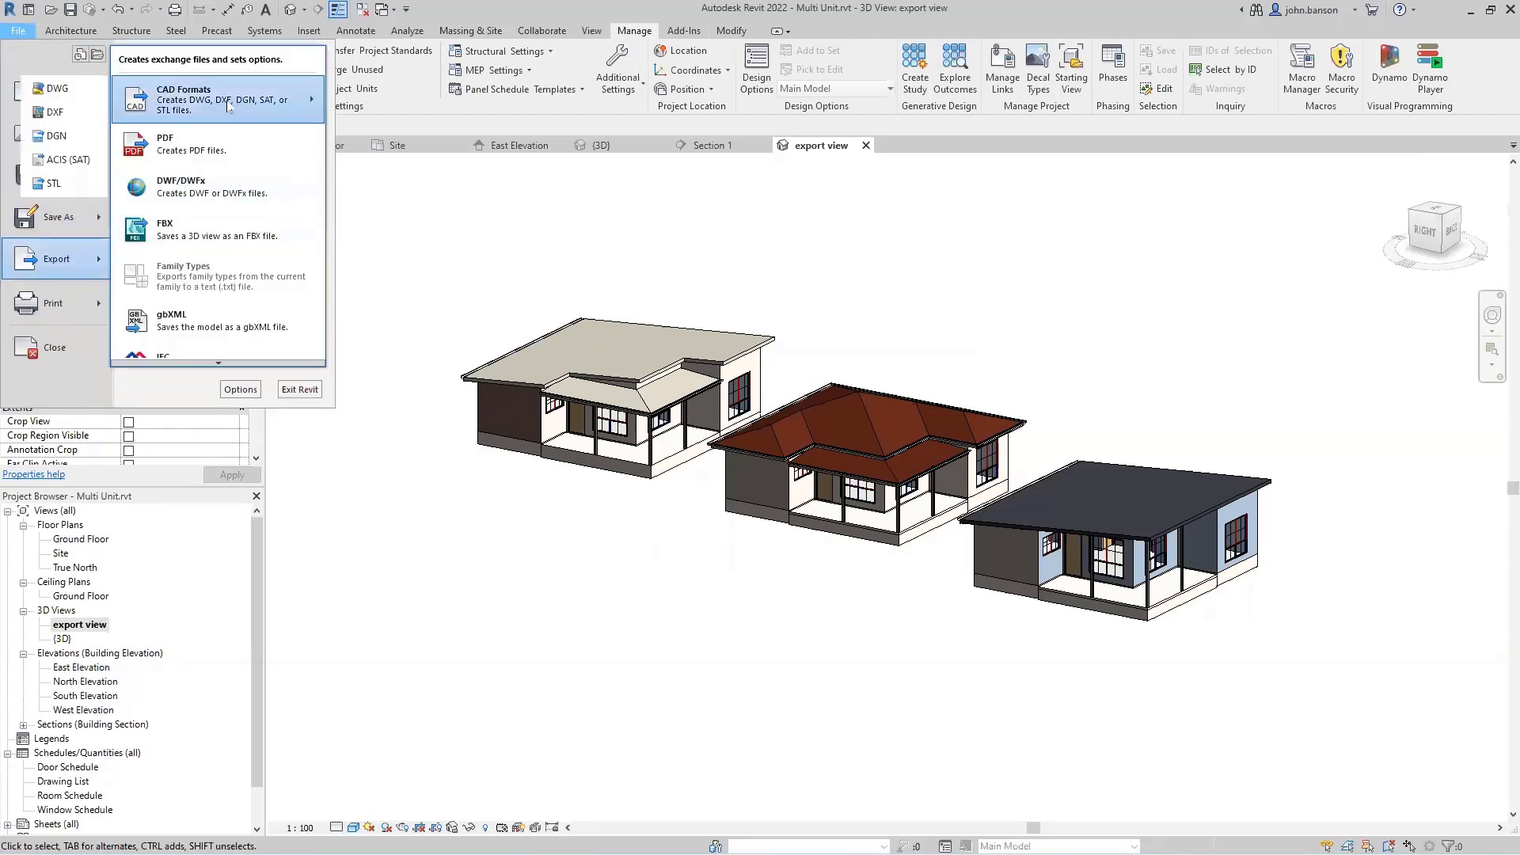
pyautogui.click(59, 88)
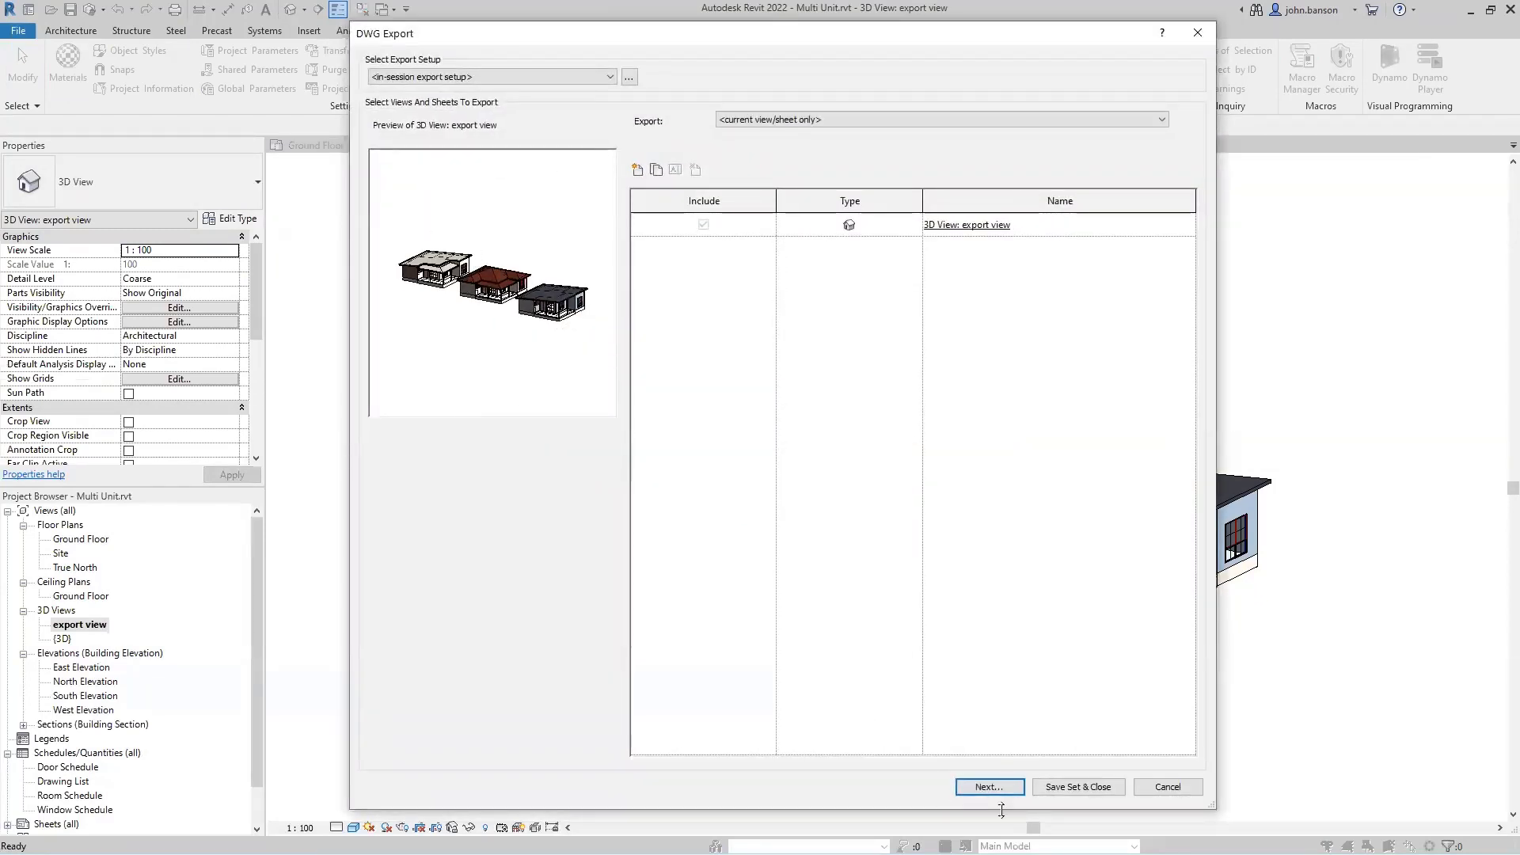
pyautogui.click(988, 787)
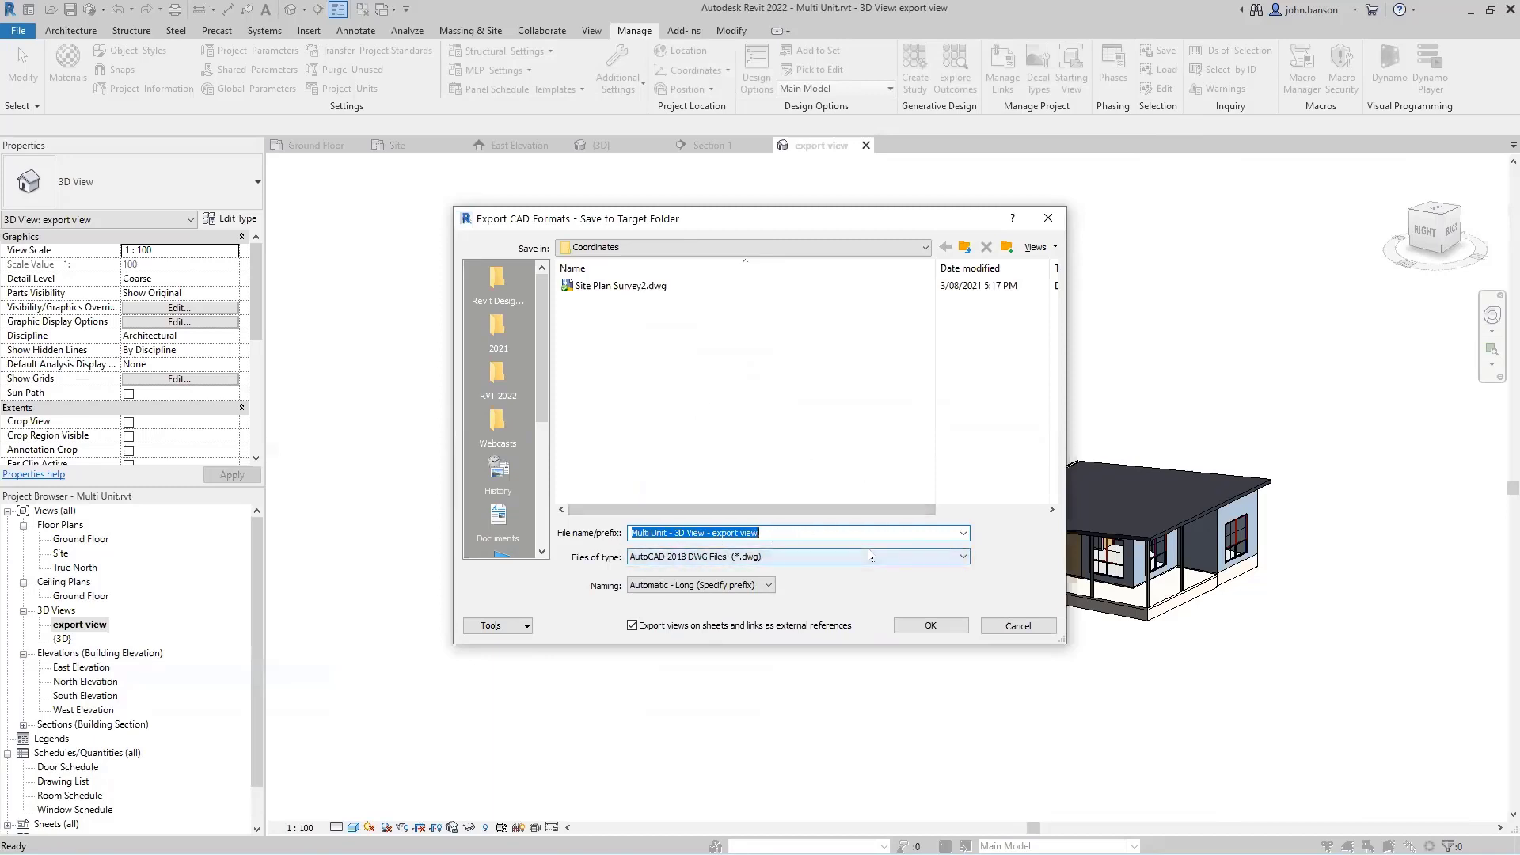
pyautogui.click(931, 626)
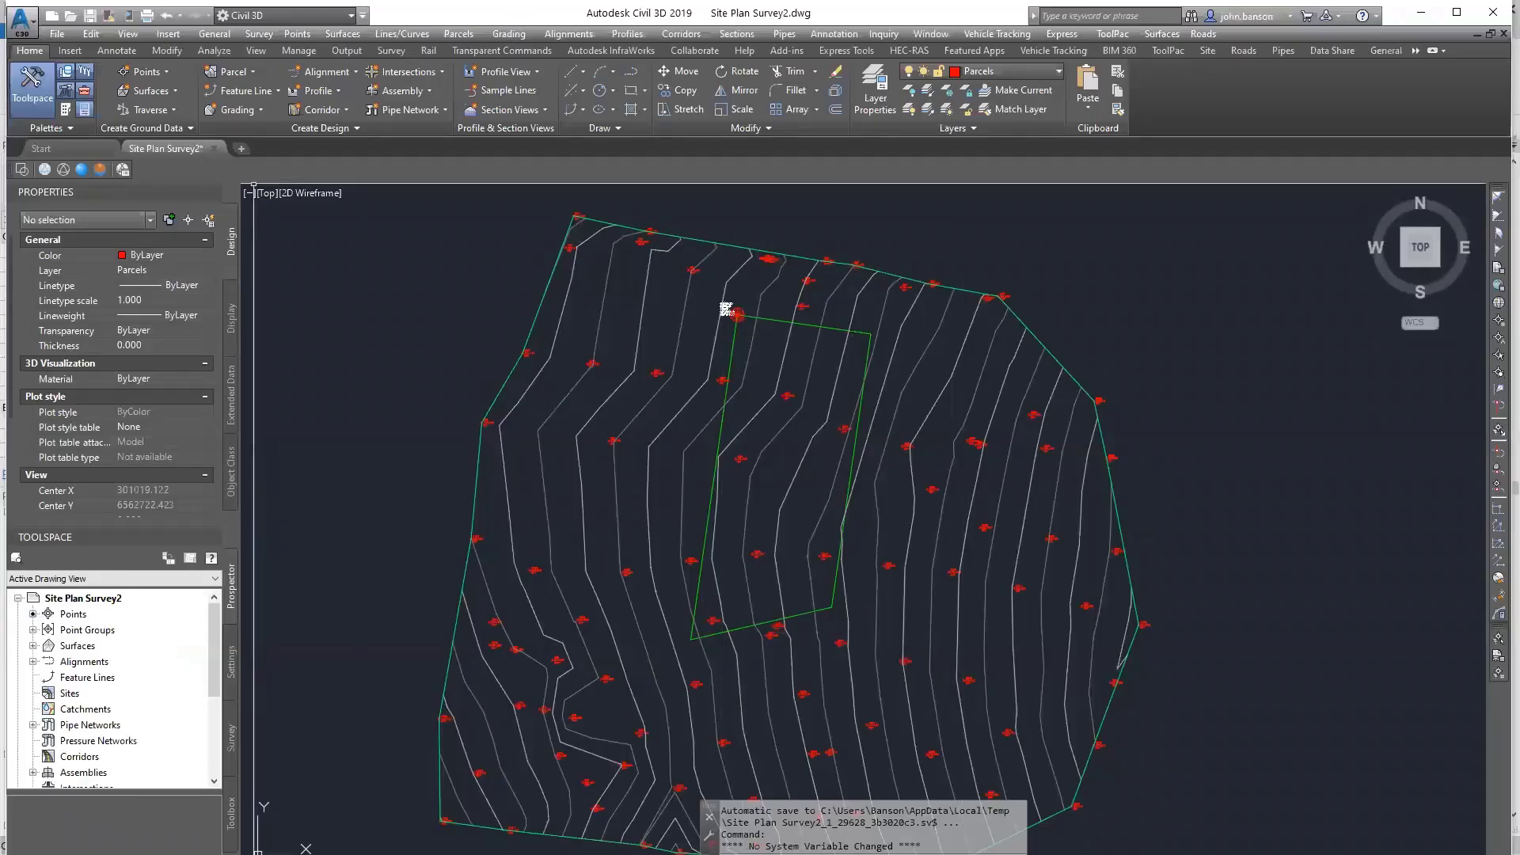
# In Civil 3D, attach "Multi Unit - 3D View - export view.dwg" to Site Plan Survey2.dwg as an external reference at insertion point 0,0,0.
pyautogui.moveTo(635, 338); pyautogui.dragTo(1444, 512)
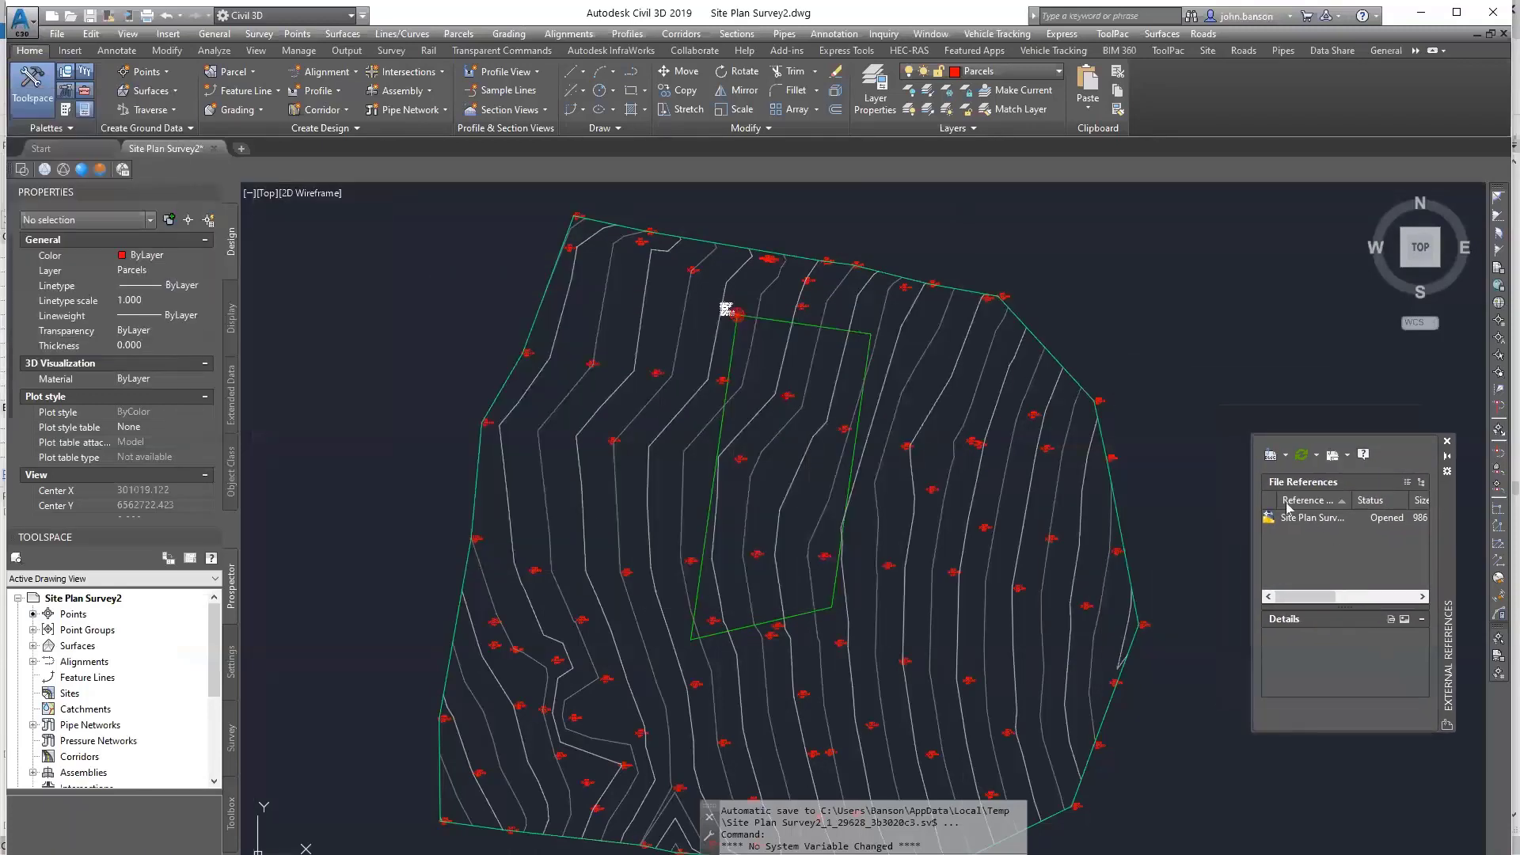
pyautogui.click(1271, 456)
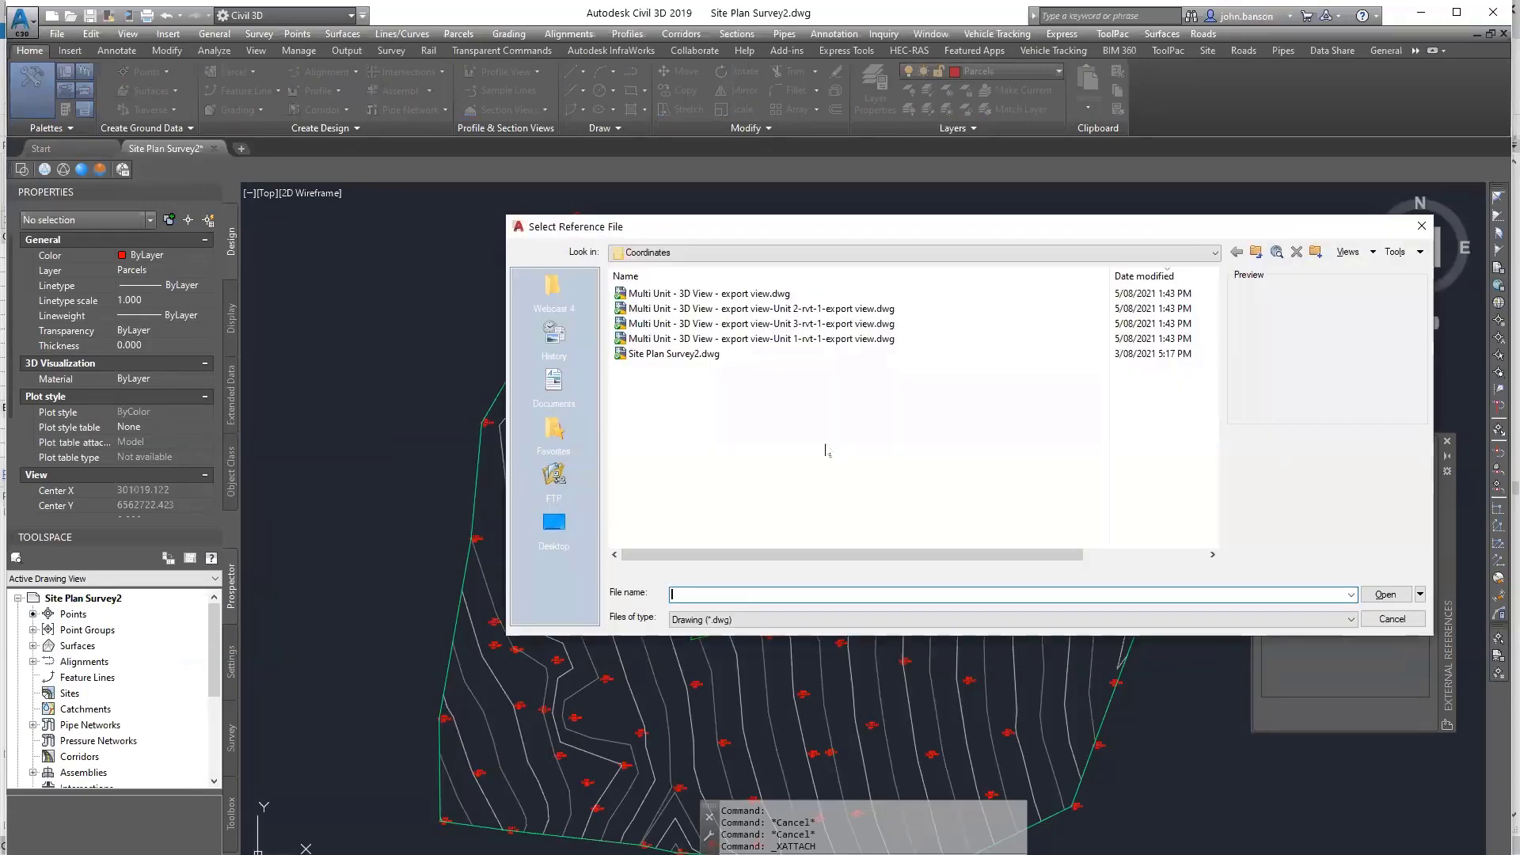
pyautogui.click(733, 293)
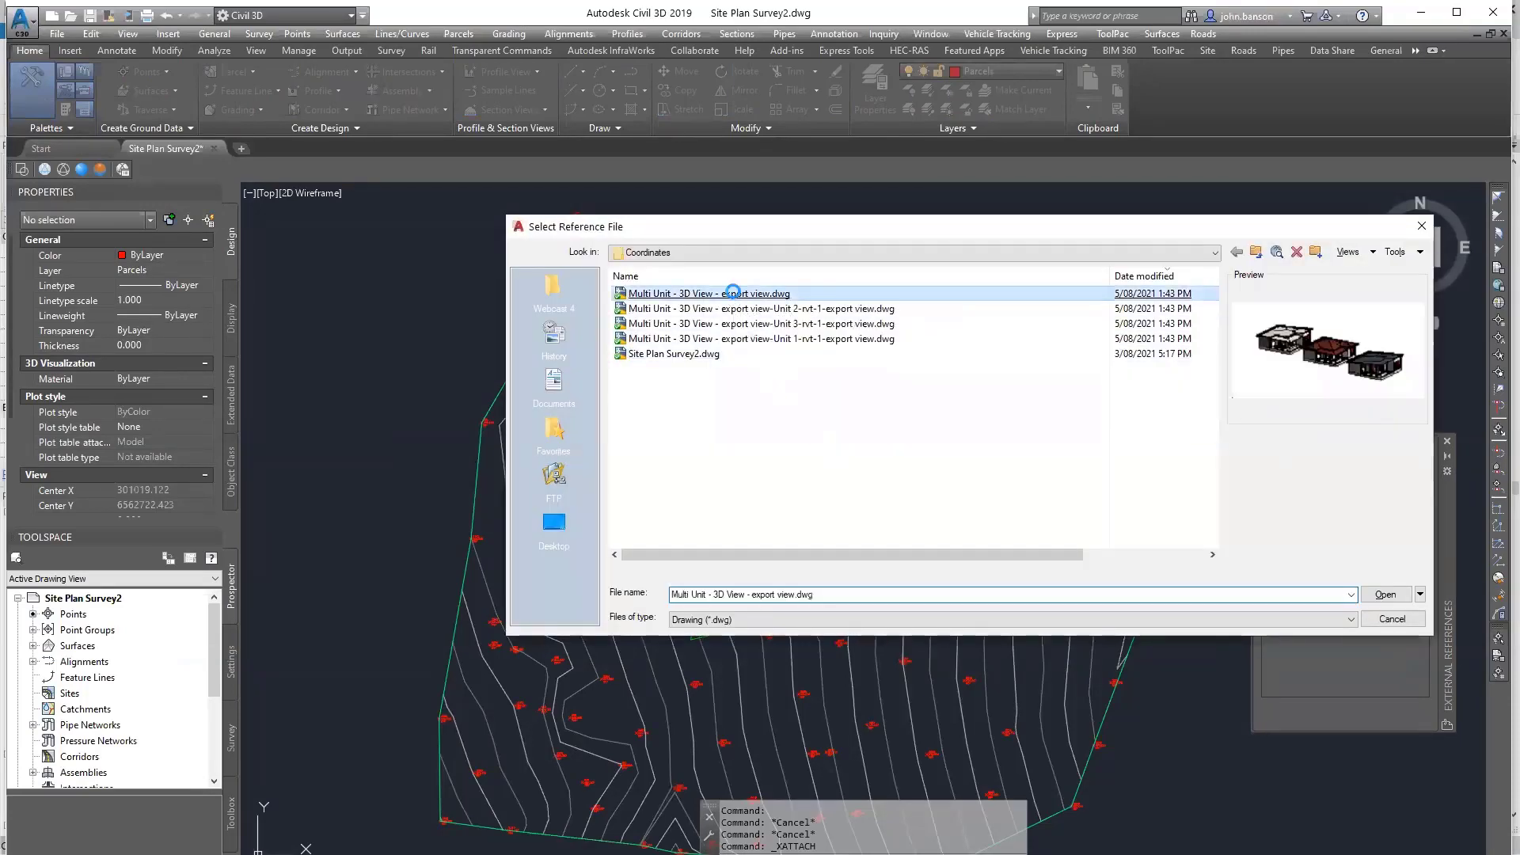
pyautogui.rightClick(734, 293)
pyautogui.click(768, 300)
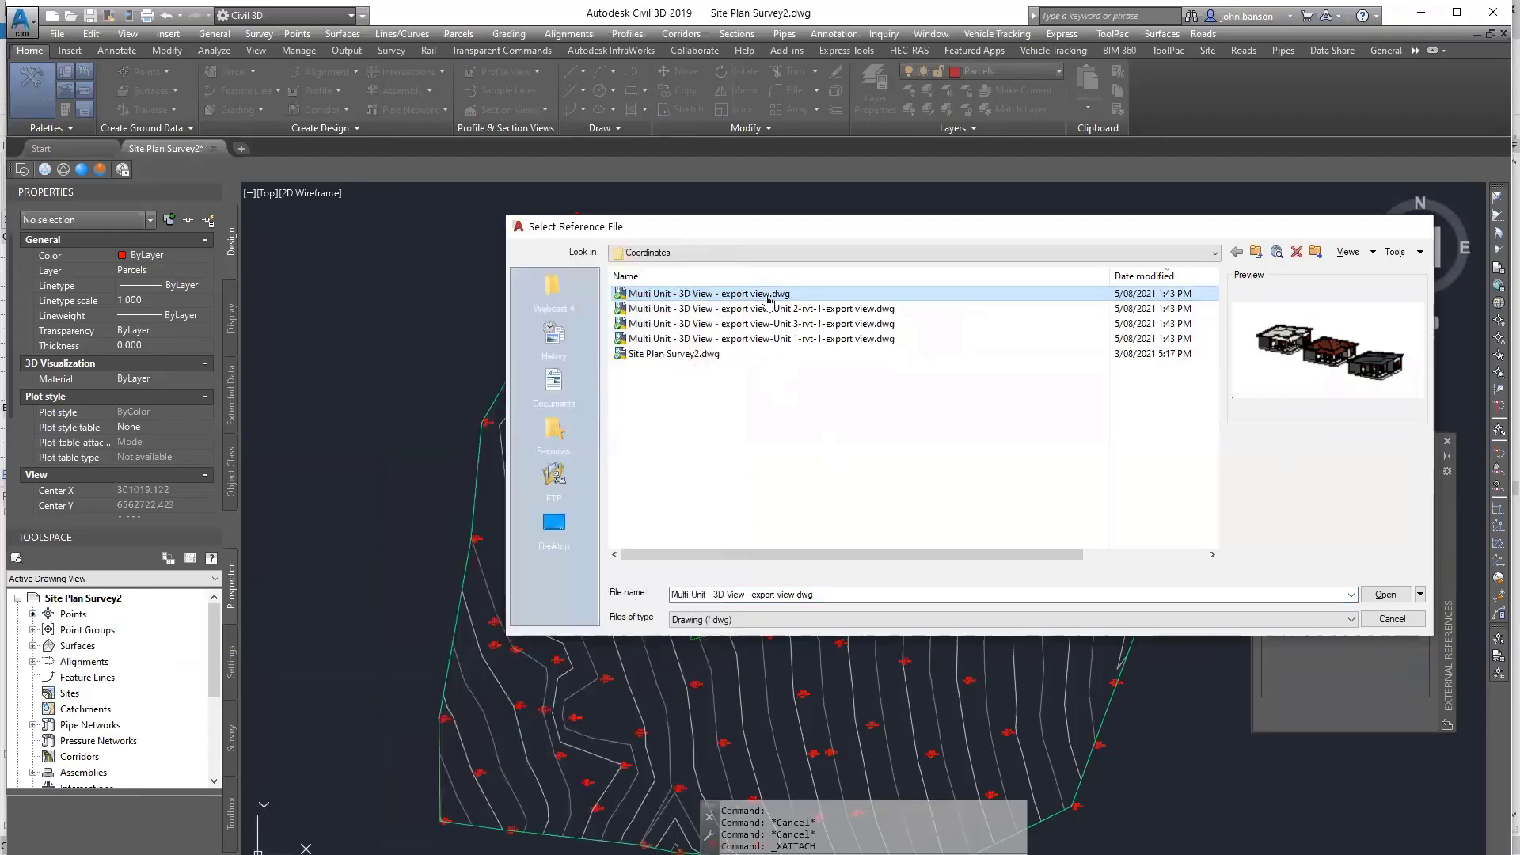
pyautogui.doubleClick(768, 299)
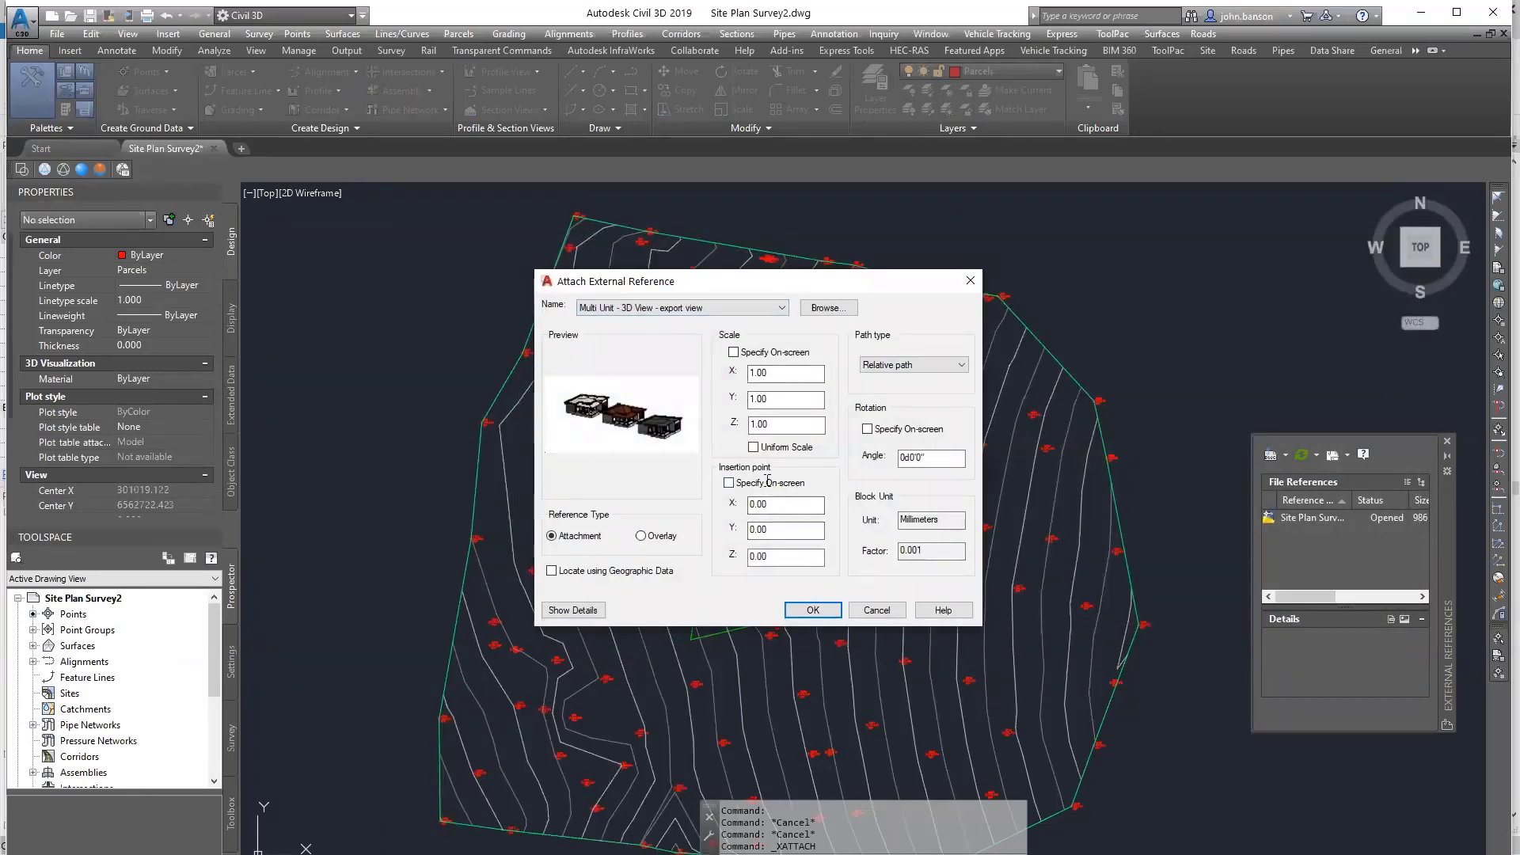
pyautogui.click(813, 610)
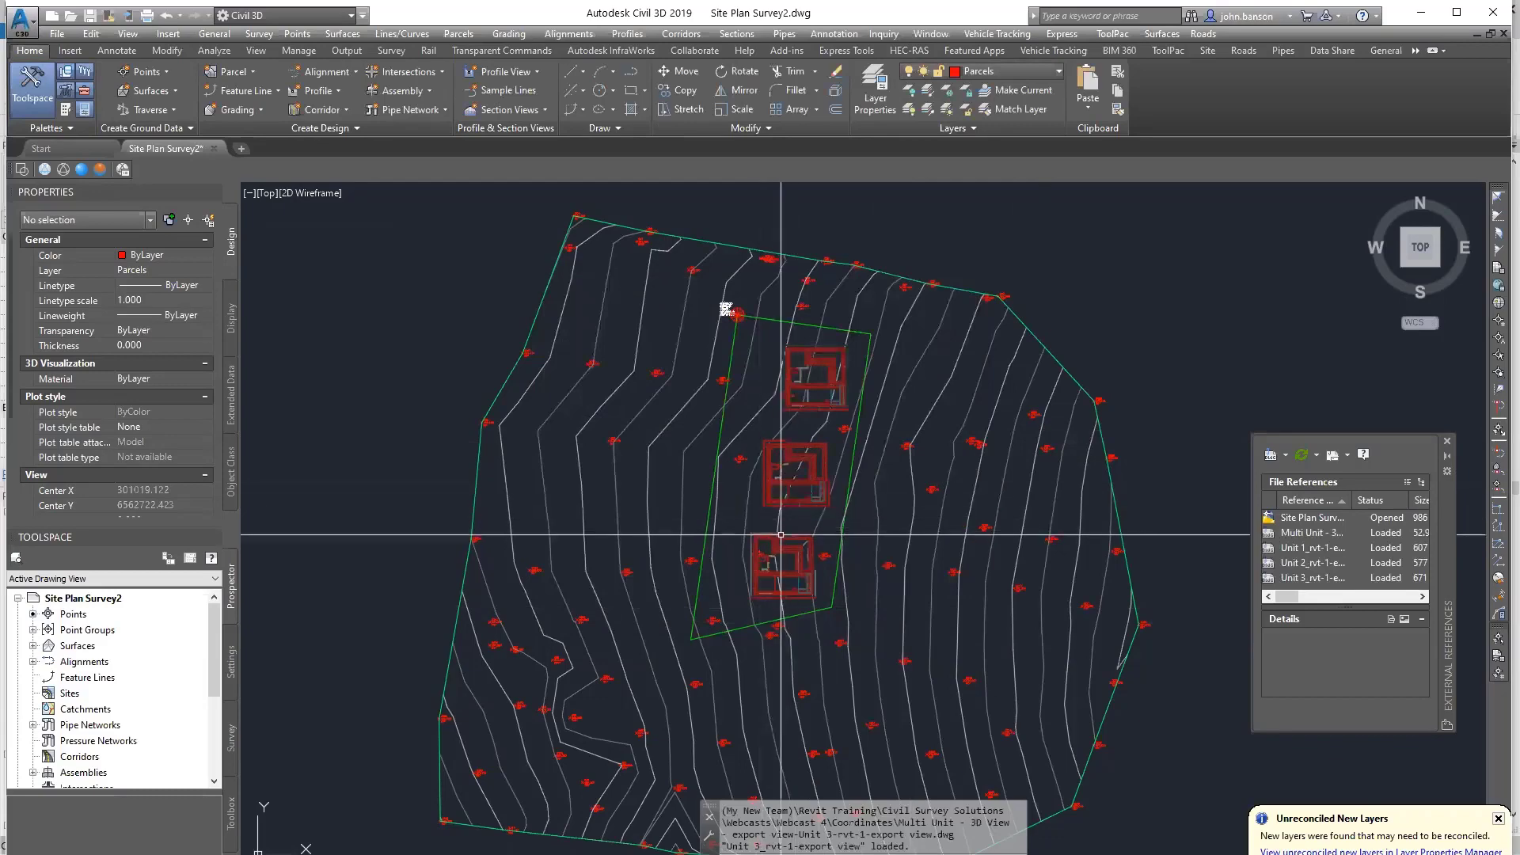
# Examine the placement of the attached unit models on the survey site in plan and in the SW isometric view.
pyautogui.scroll(4, 781, 535)
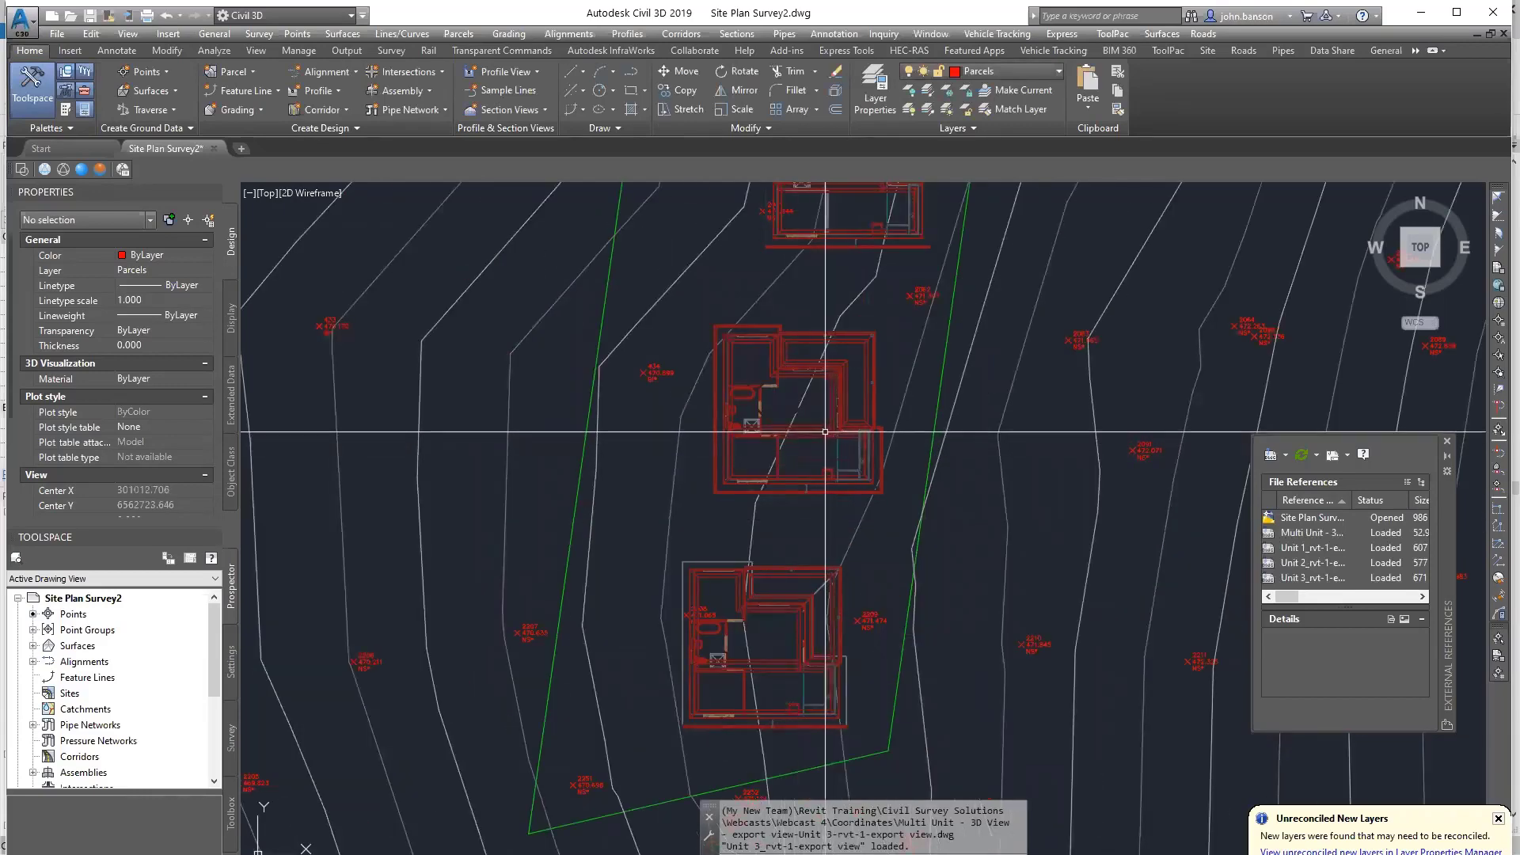
pyautogui.scroll(-4, 825, 432)
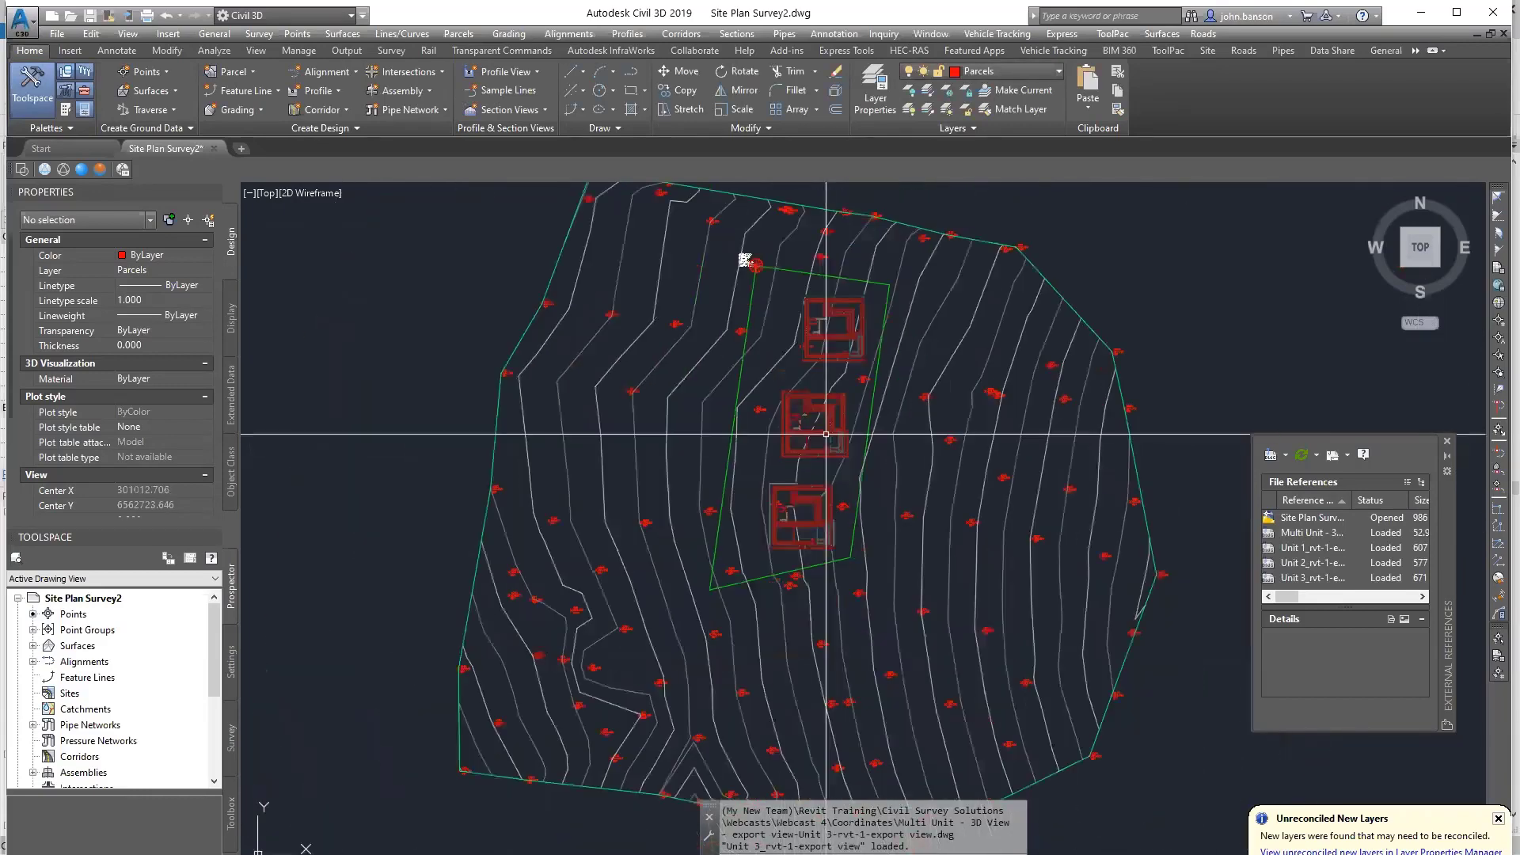
pyautogui.click(1412, 274)
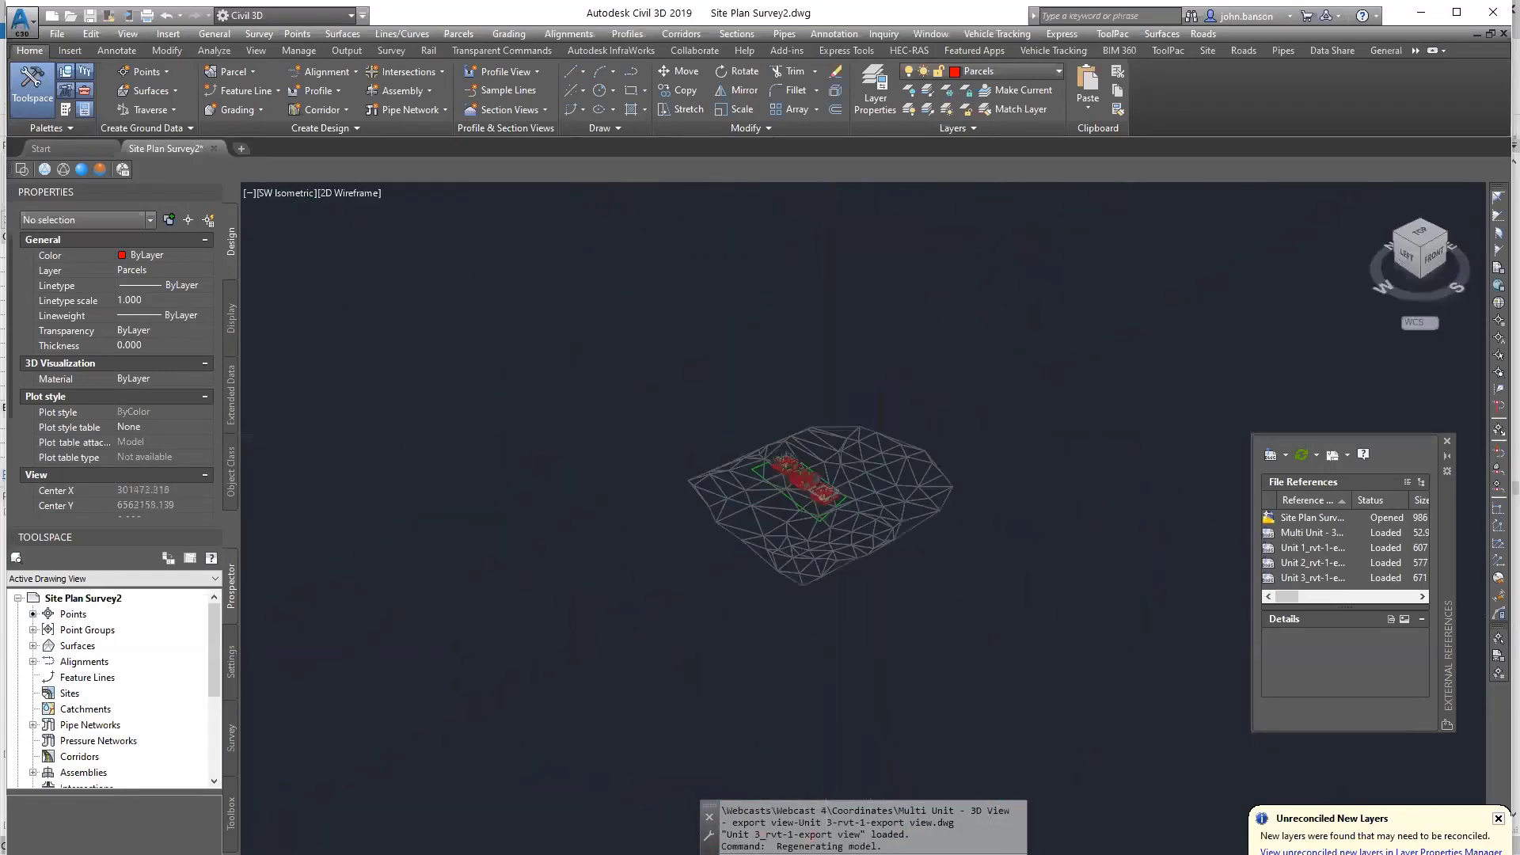
pyautogui.scroll(8, 830, 504)
pyautogui.moveTo(831, 504); pyautogui.dragTo(953, 619, button='middle')
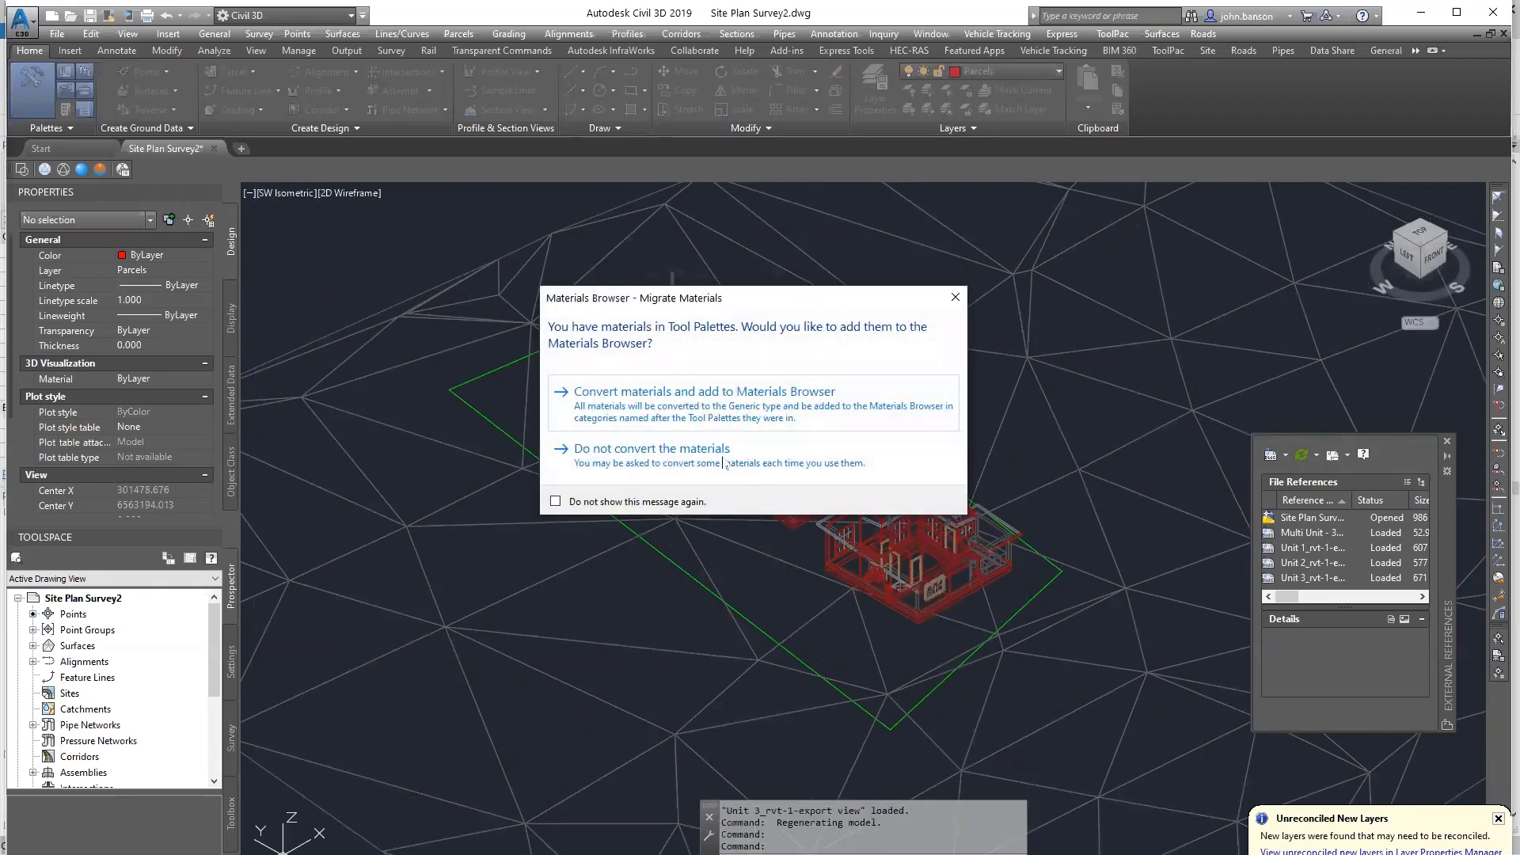
pyautogui.click(955, 297)
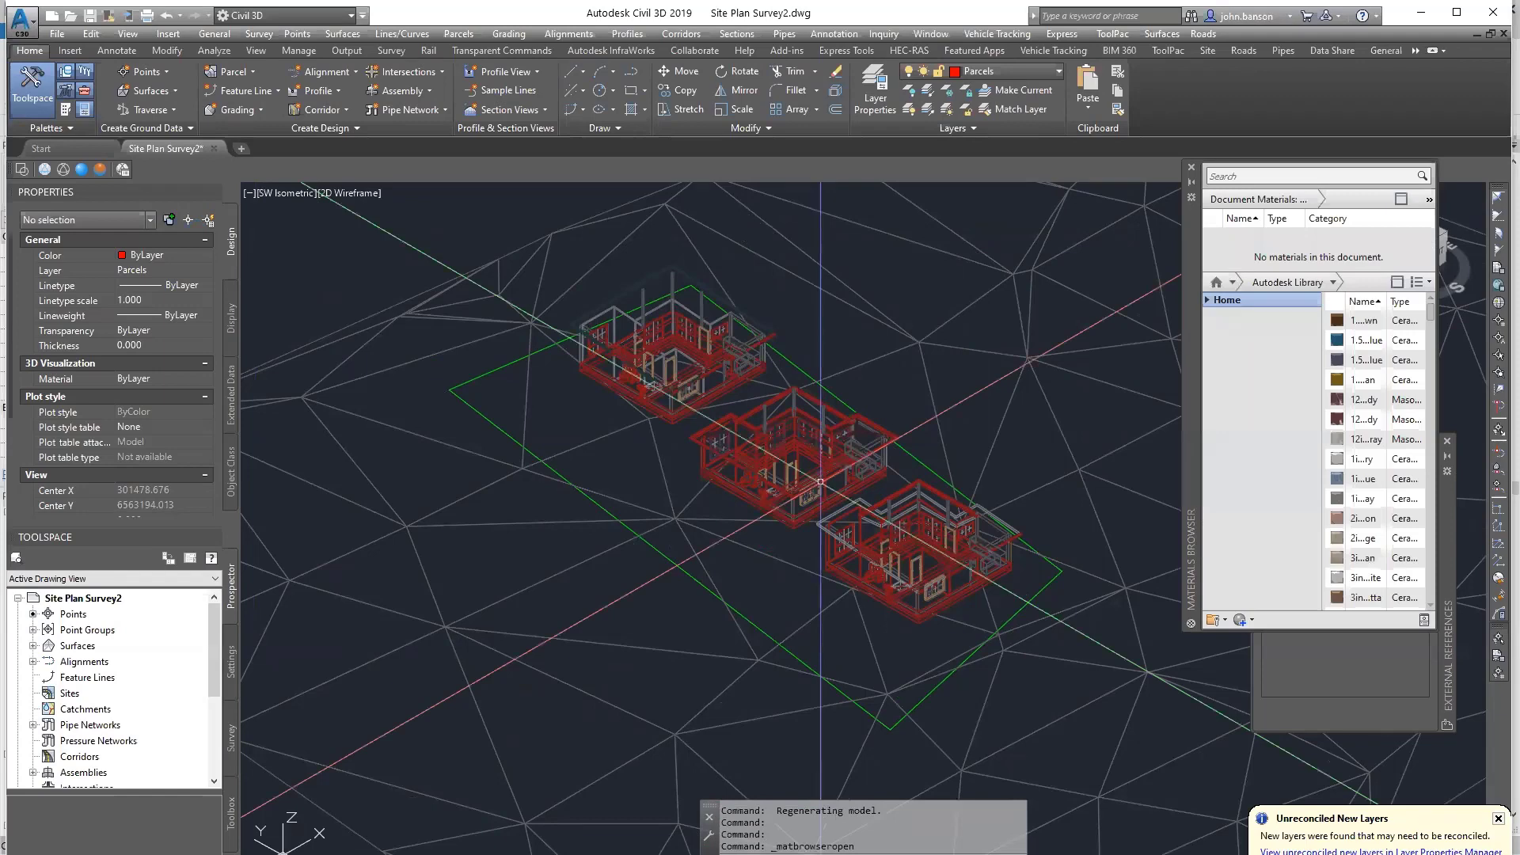
pyautogui.moveTo(726, 520); pyautogui.dragTo(611, 549, button='middle')
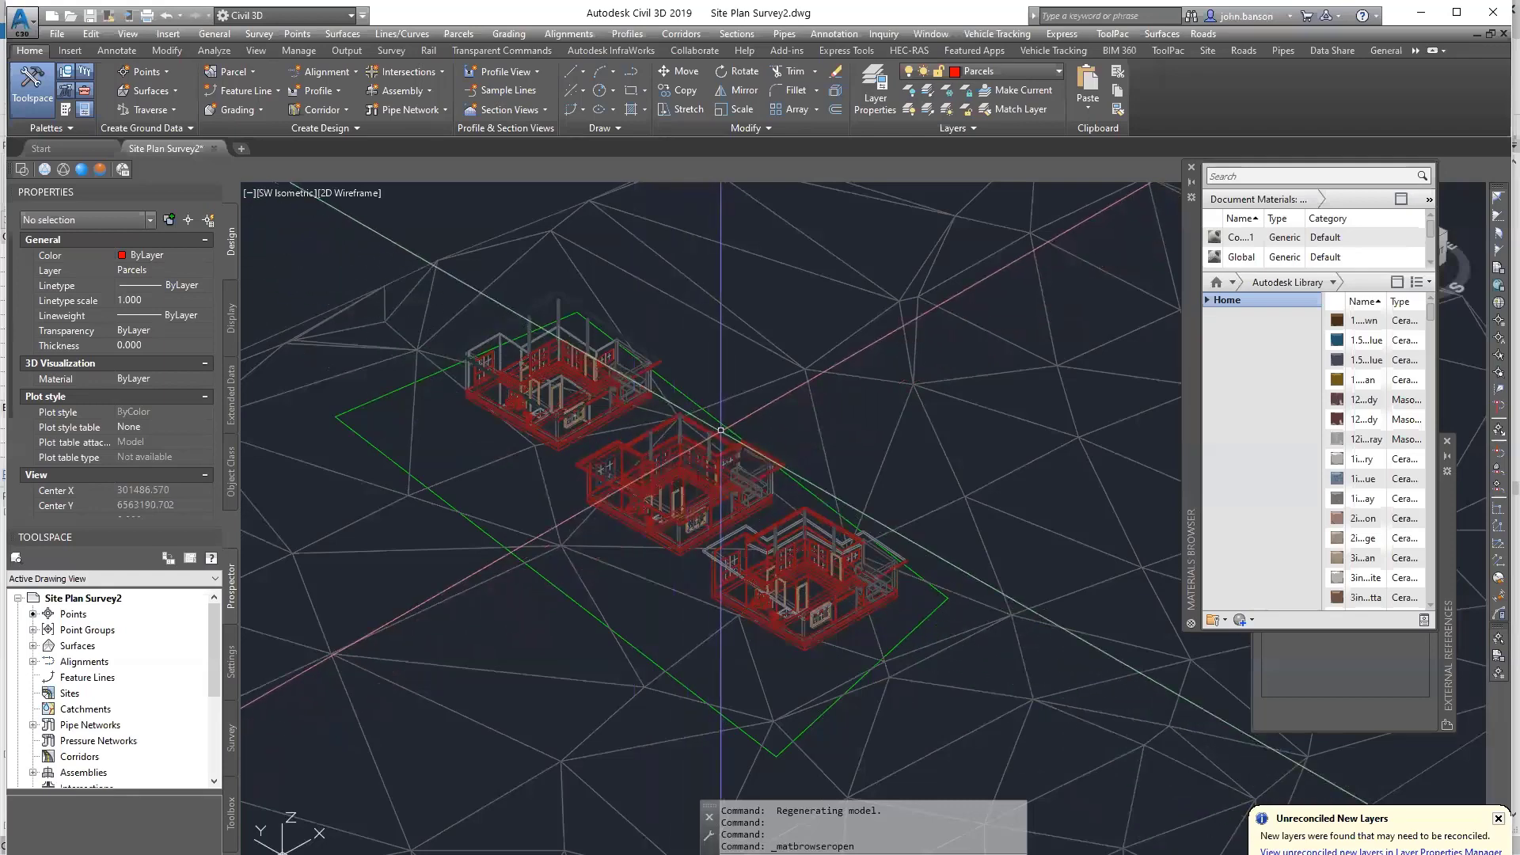
# Switch to Revit and open the recent project Granny Flat 2022.rvt on its Ground Floor plan.
pyautogui.moveTo(738, 519)
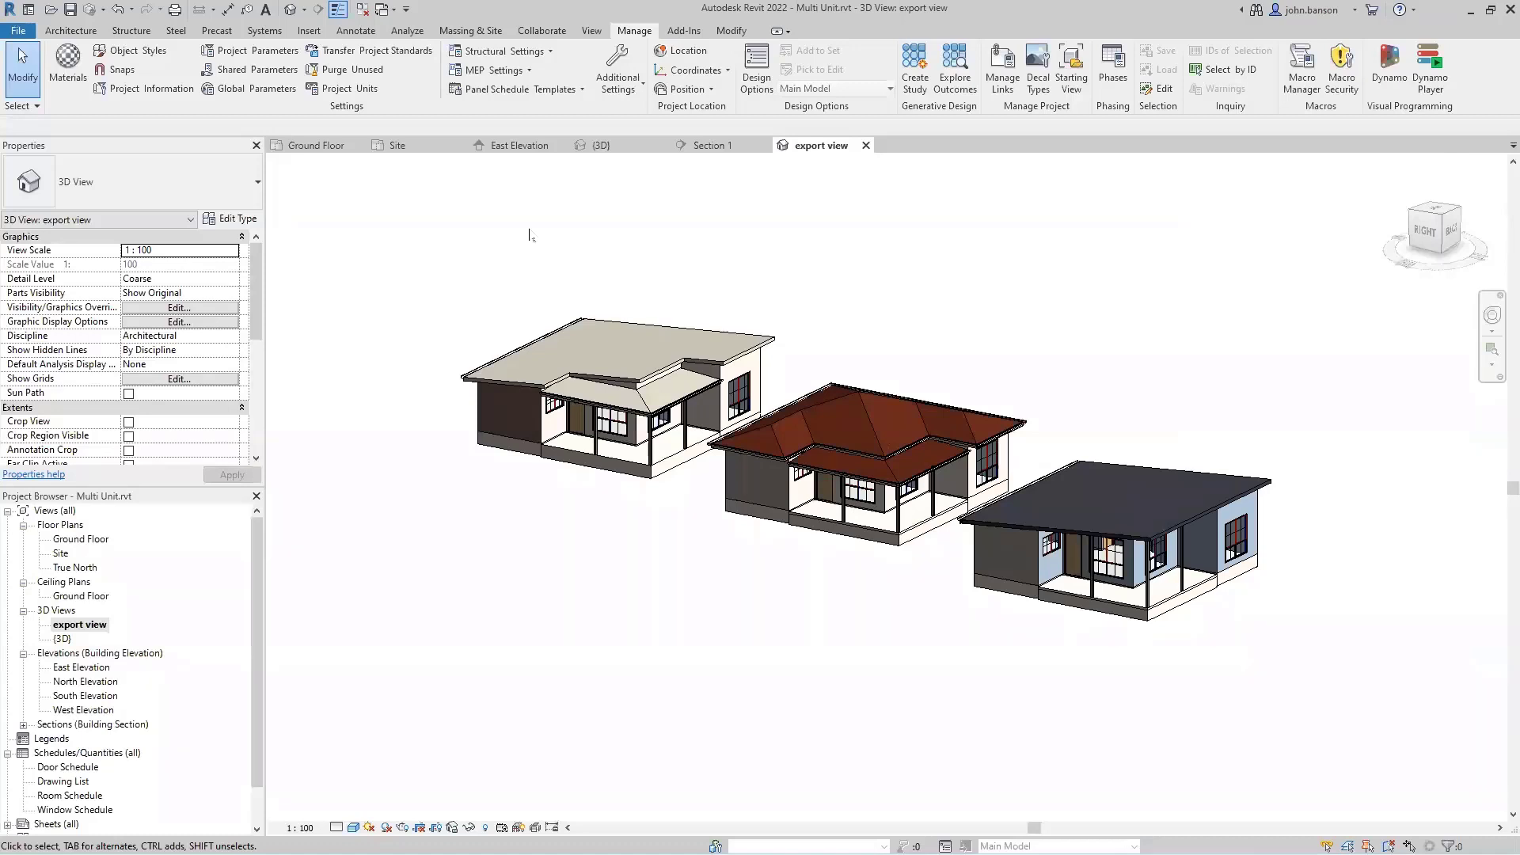
pyautogui.click(17, 31)
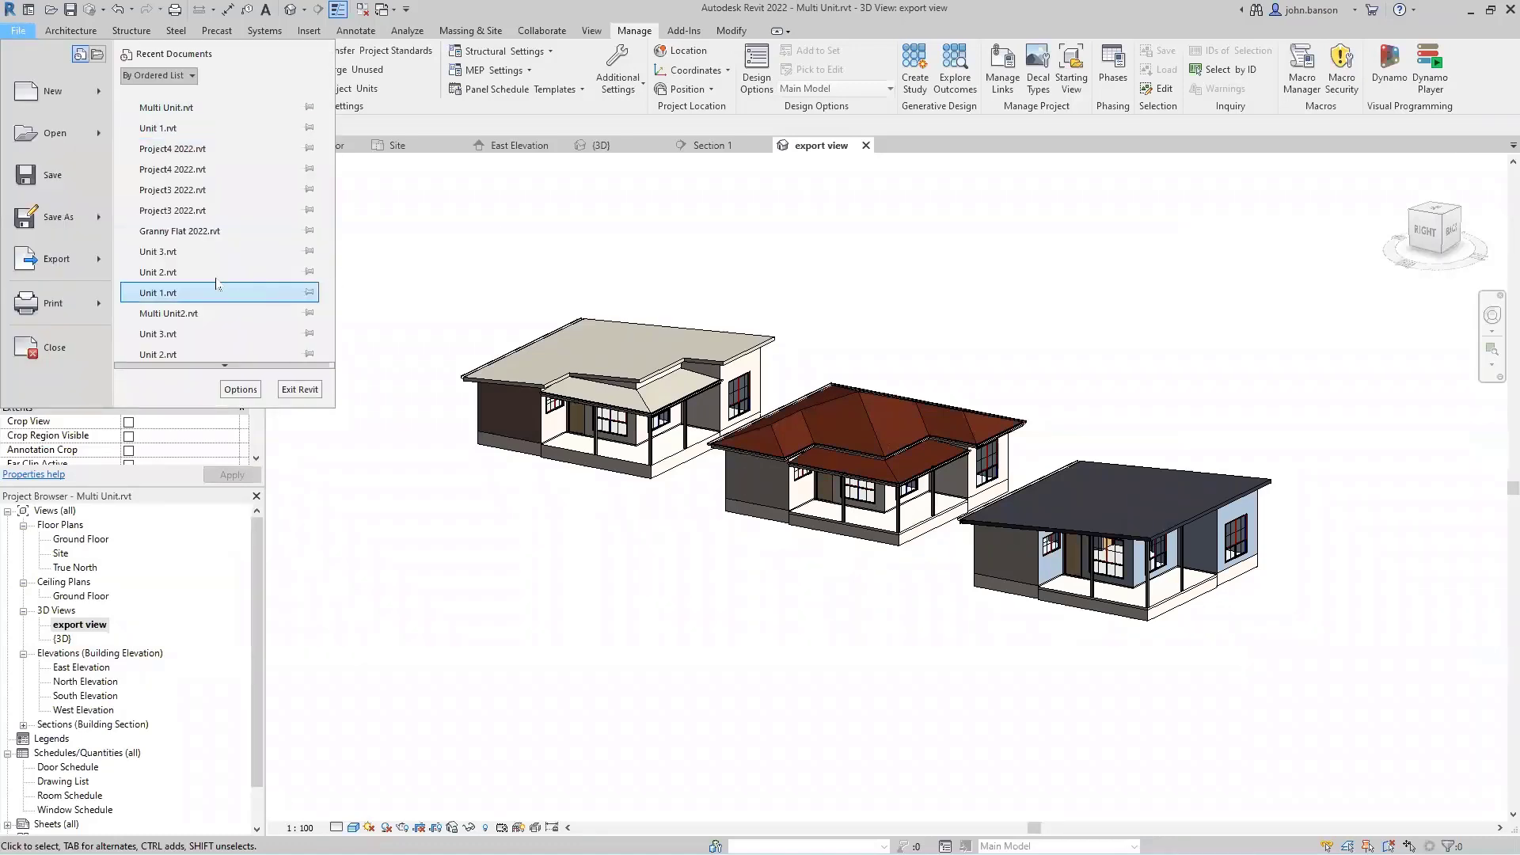
pyautogui.click(221, 232)
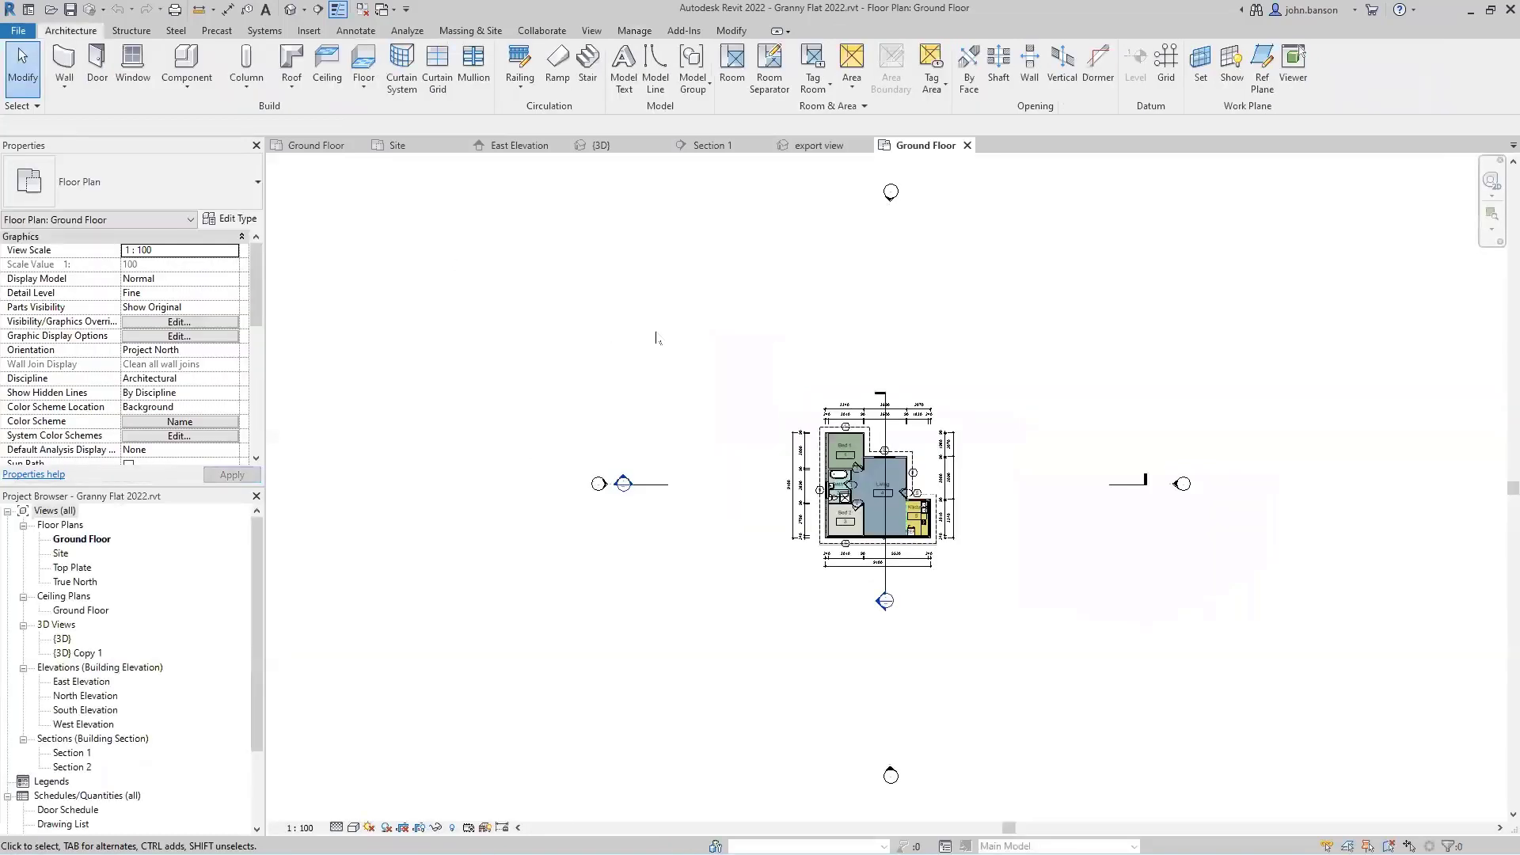
pyautogui.scroll(2, 753, 411)
pyautogui.moveTo(753, 411); pyautogui.dragTo(559, 298, button='middle')
pyautogui.scroll(1, 591, 337)
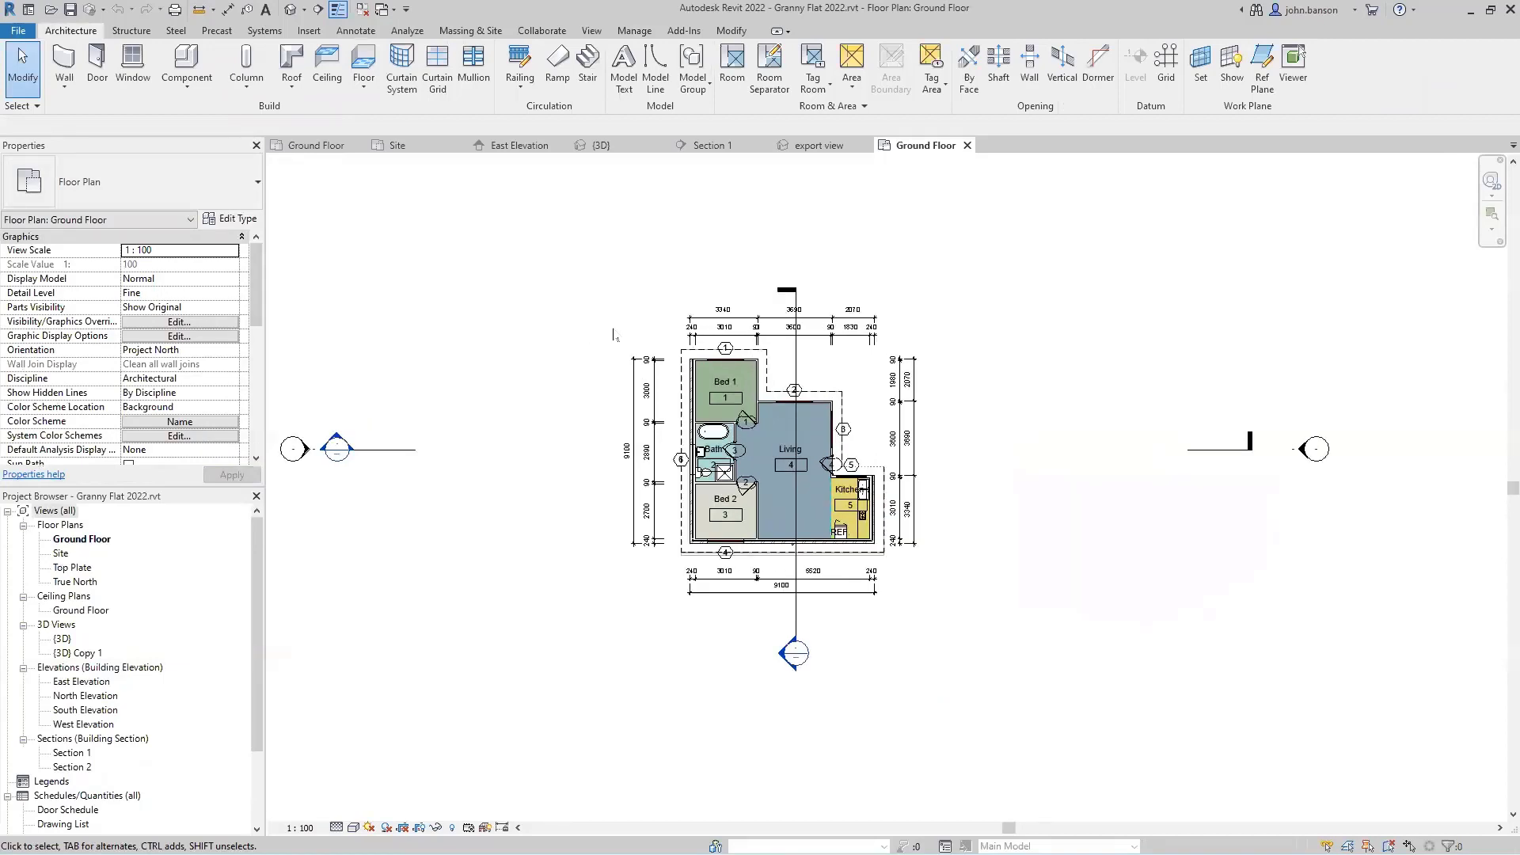
pyautogui.moveTo(256, 716)
pyautogui.mouseDown()
pyautogui.moveTo(255, 798)
pyautogui.moveTo(263, 723)
pyautogui.mouseUp()
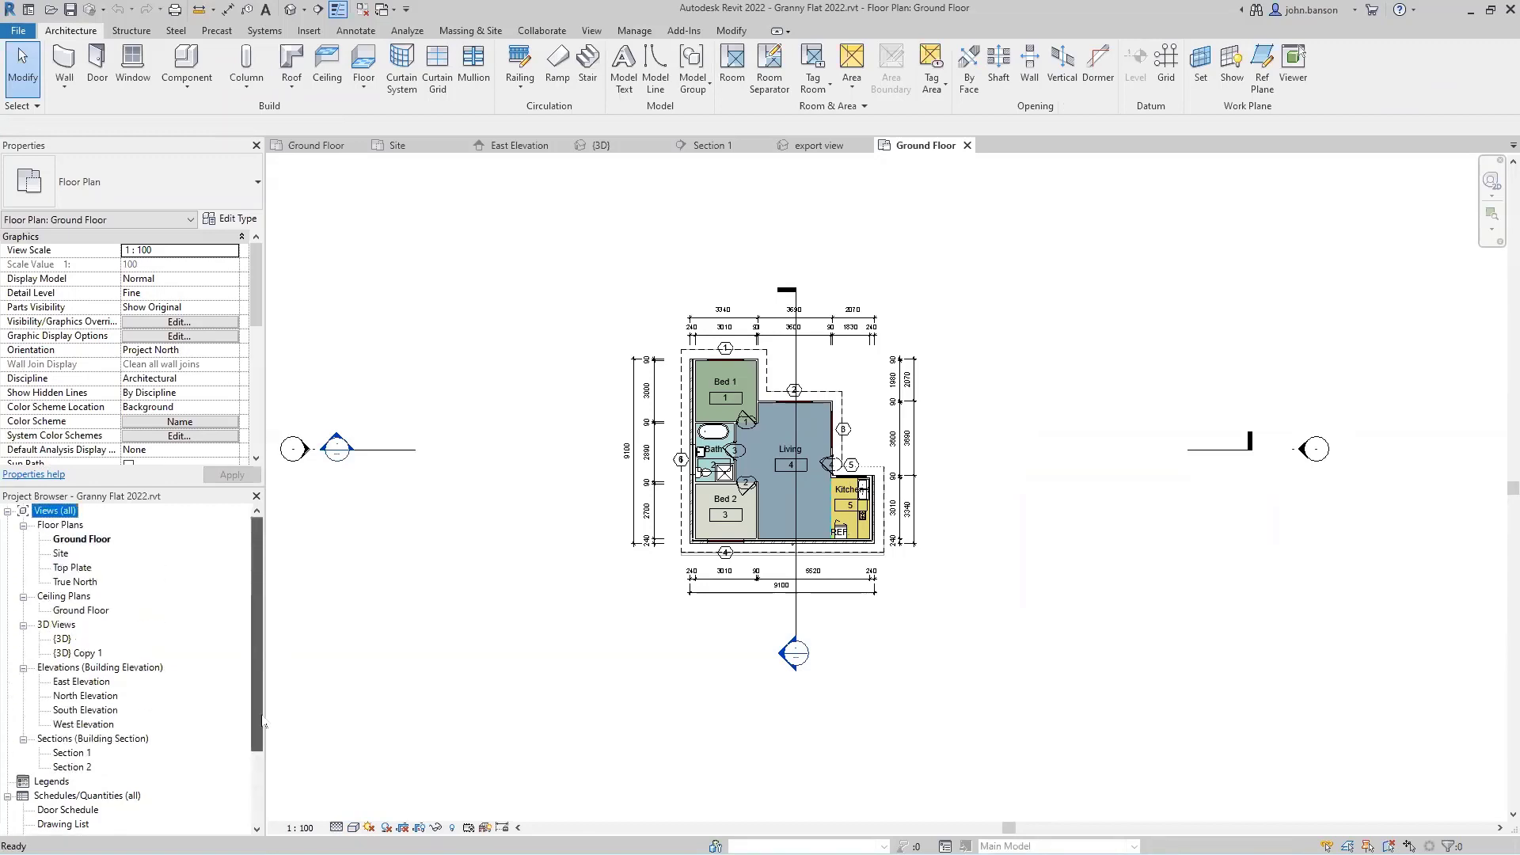
# Create a Rentable area plan for the Ground Floor level.
pyautogui.click(889, 194)
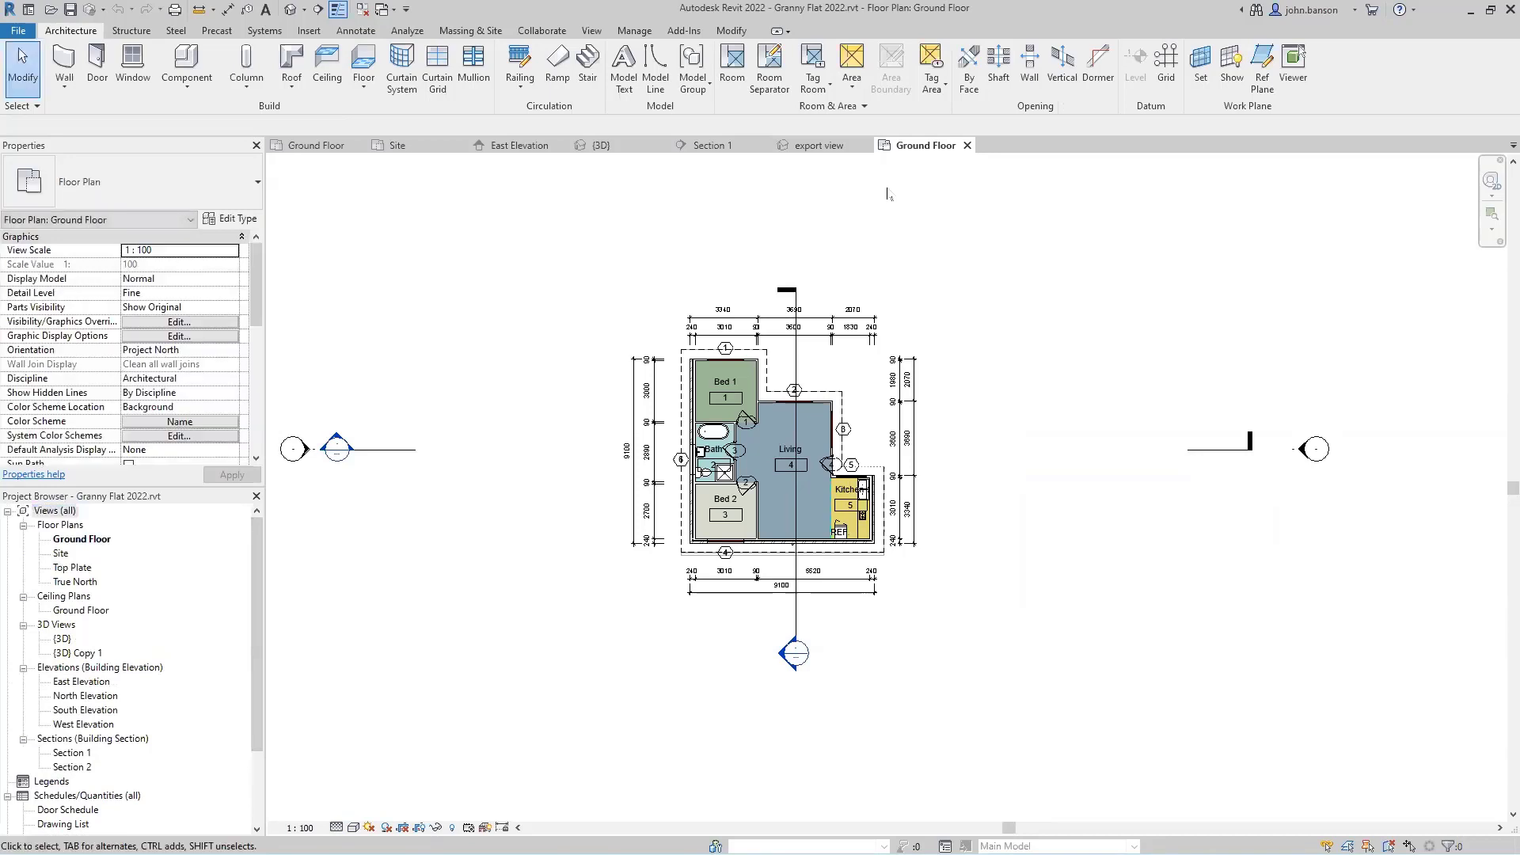
pyautogui.click(853, 82)
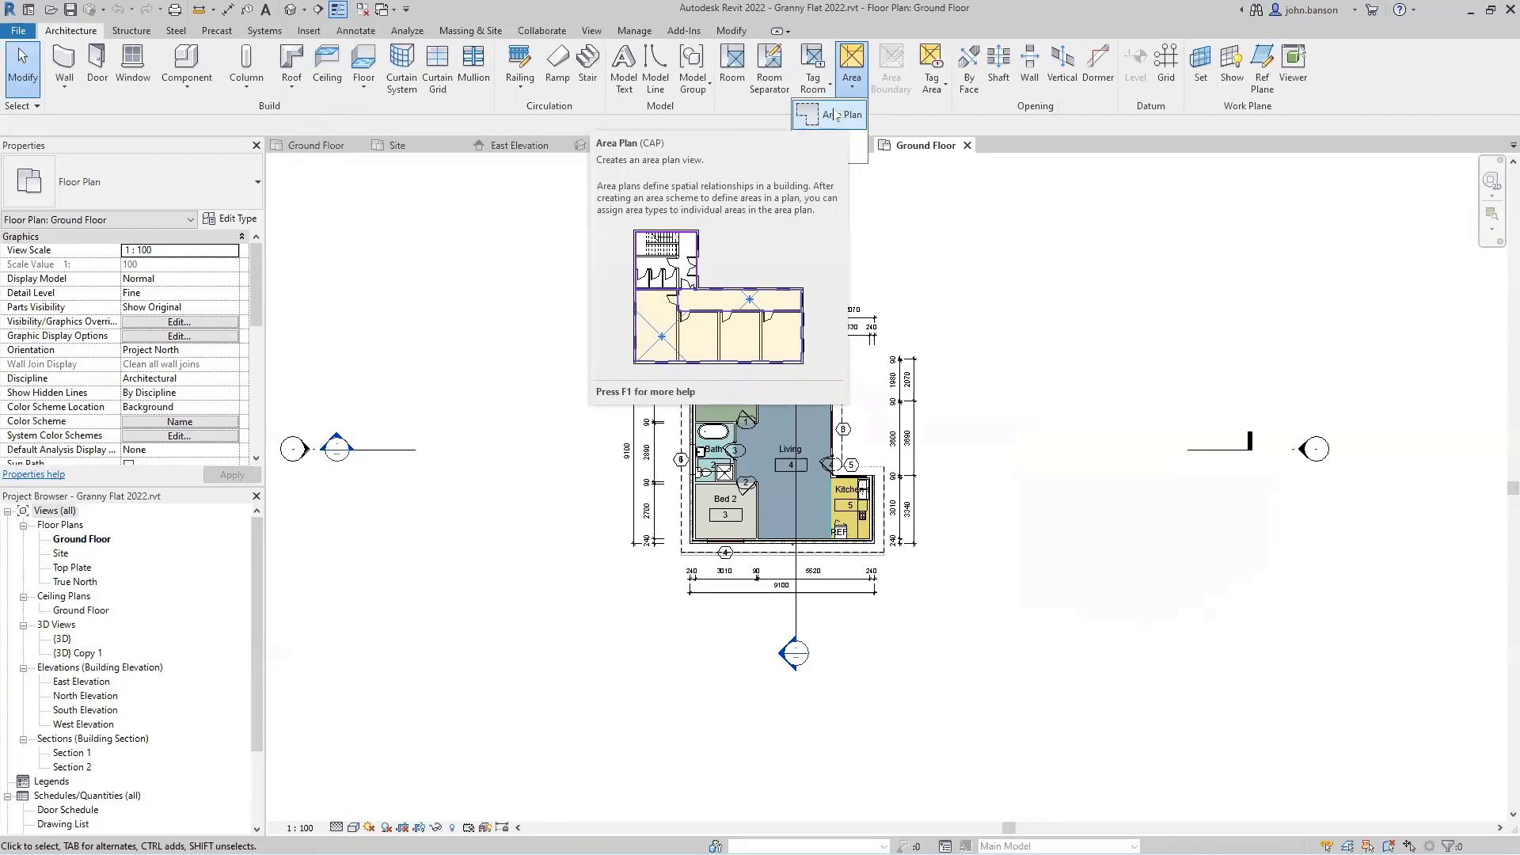
pyautogui.click(838, 116)
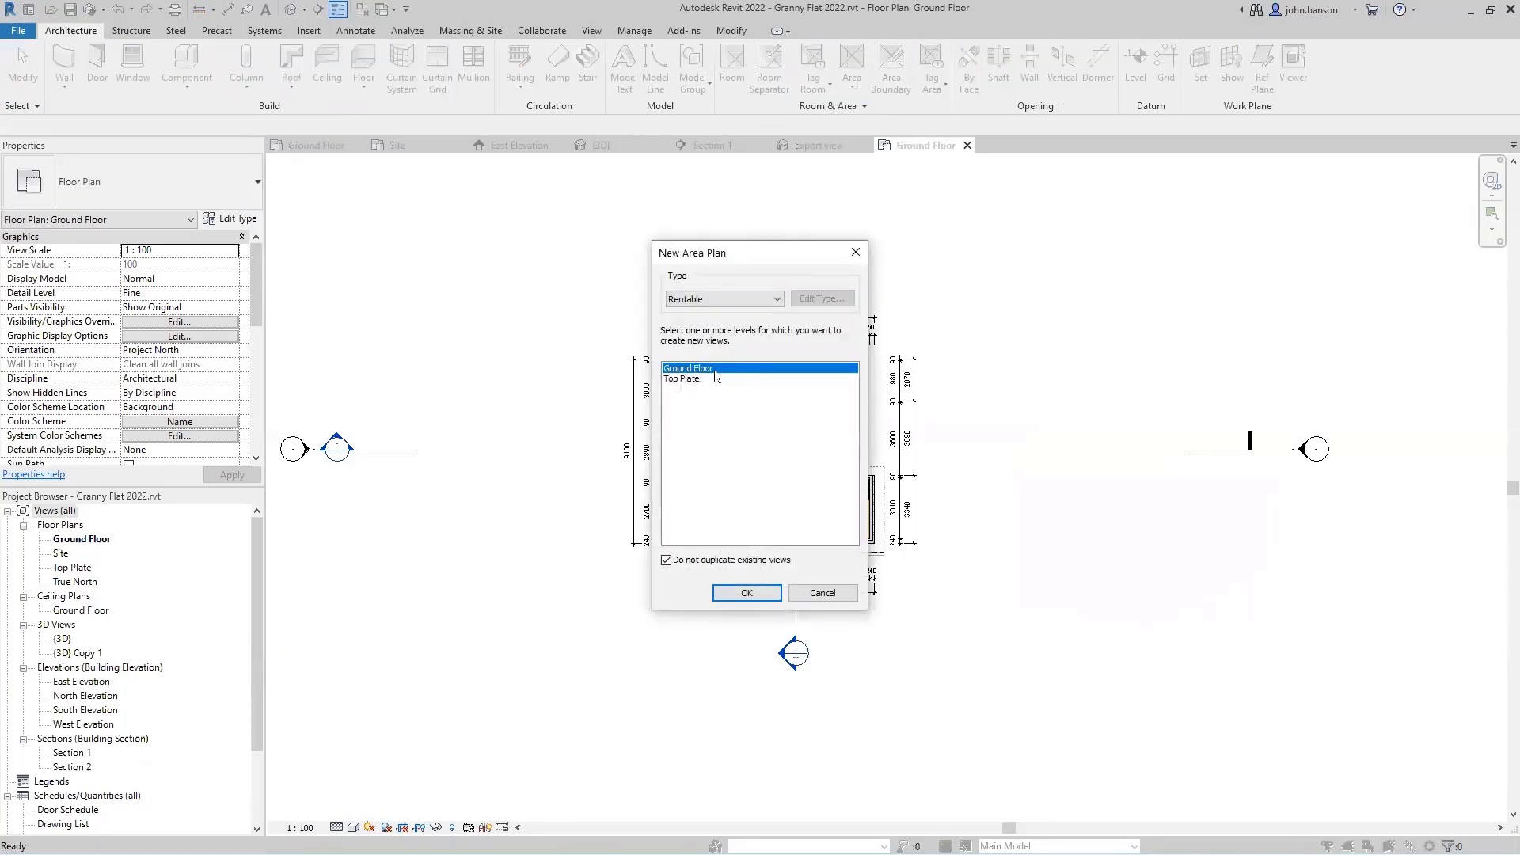
pyautogui.click(746, 593)
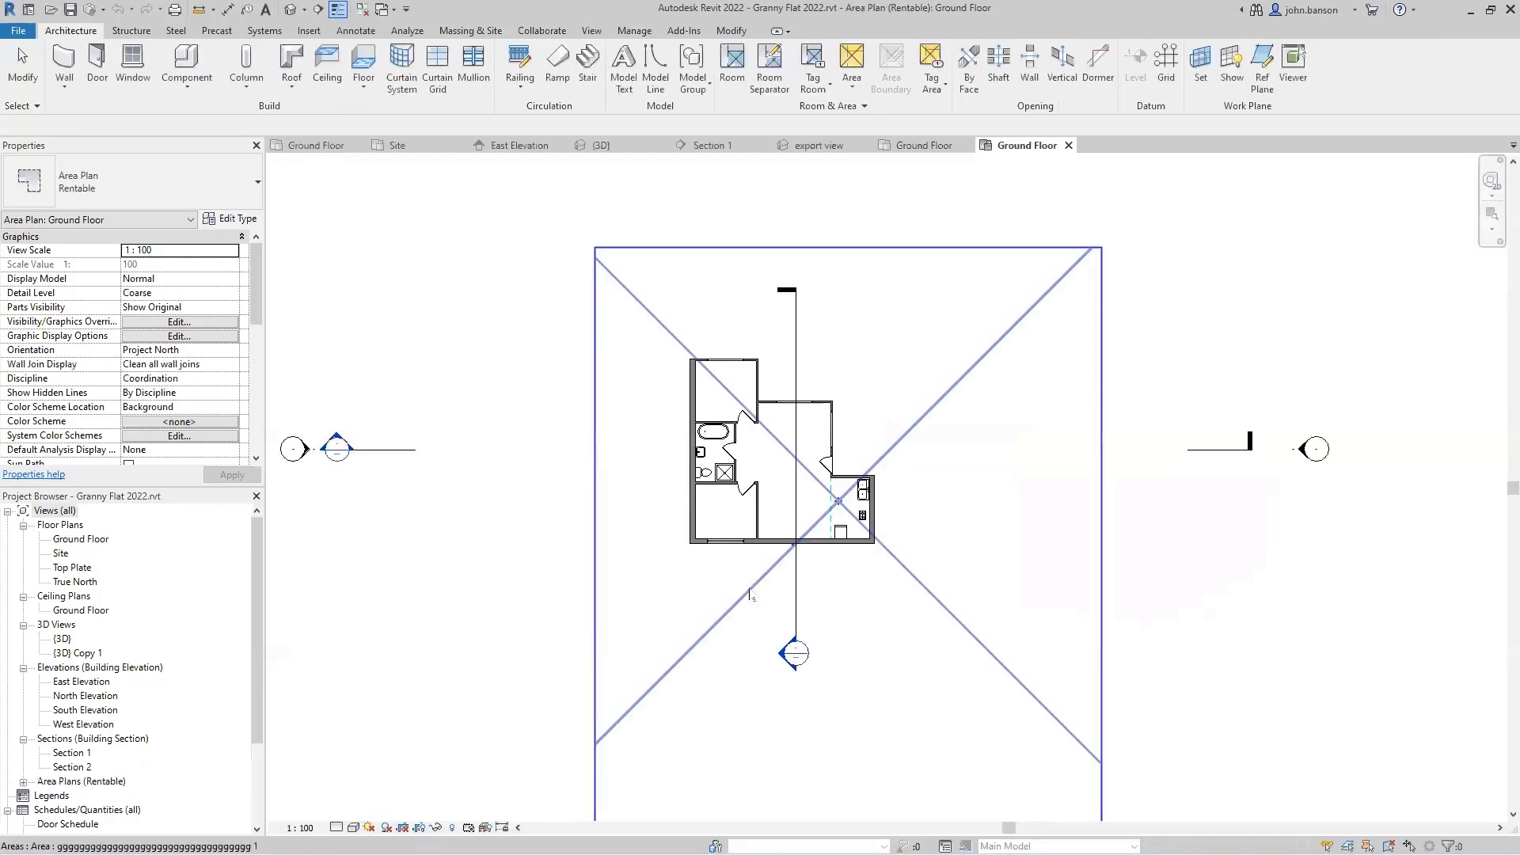
pyautogui.press('Escape')
# Delete the whole chain of rectangular area boundary lines that surrounds the building in the area plan.
pyautogui.scroll(-2, 495, 507)
pyautogui.moveTo(496, 507); pyautogui.dragTo(518, 357, button='middle')
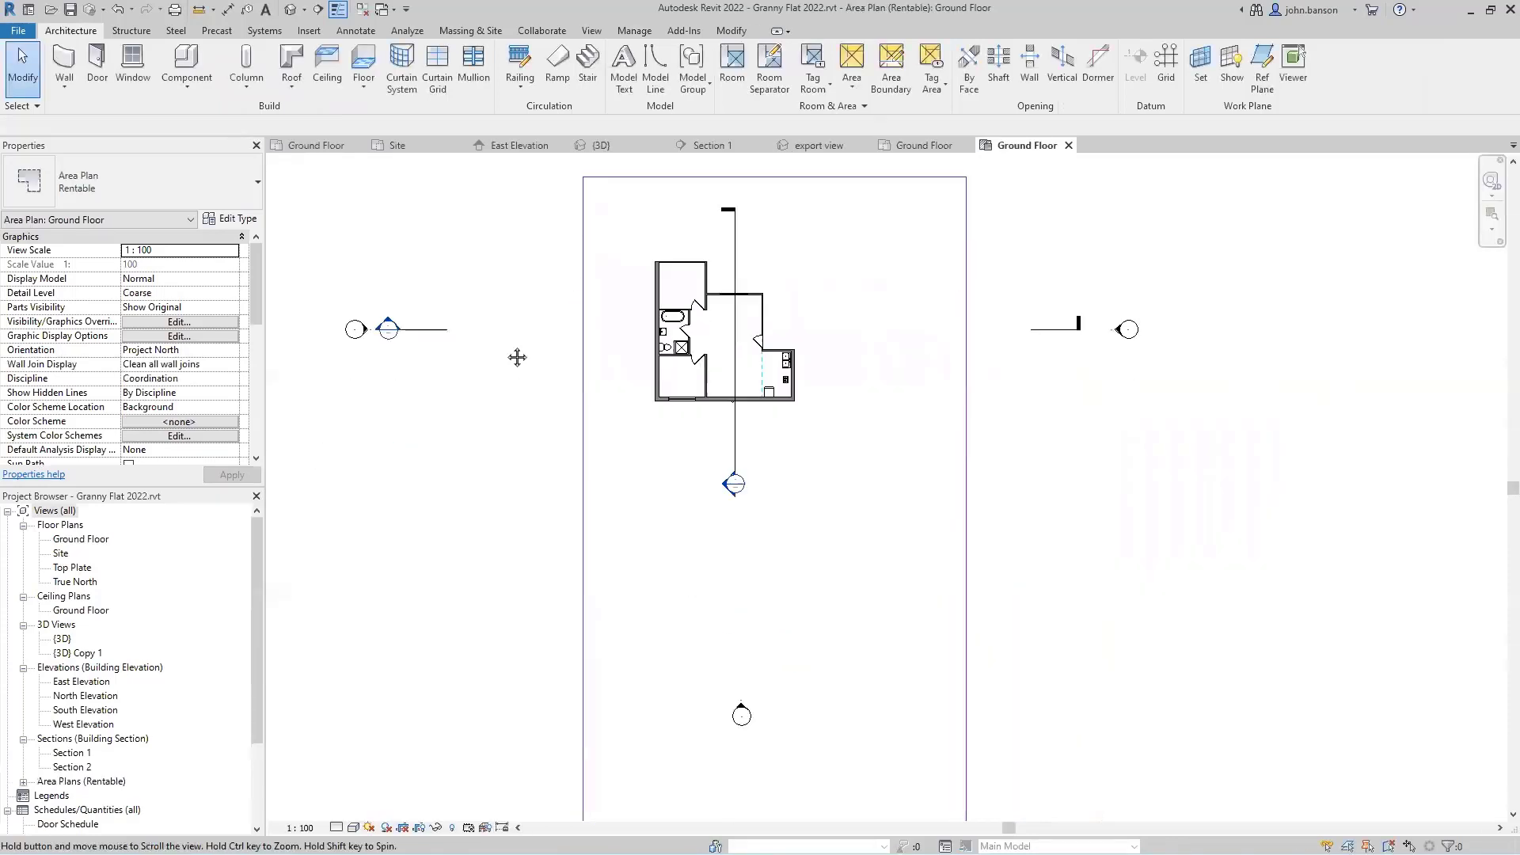
pyautogui.scroll(-3, 517, 357)
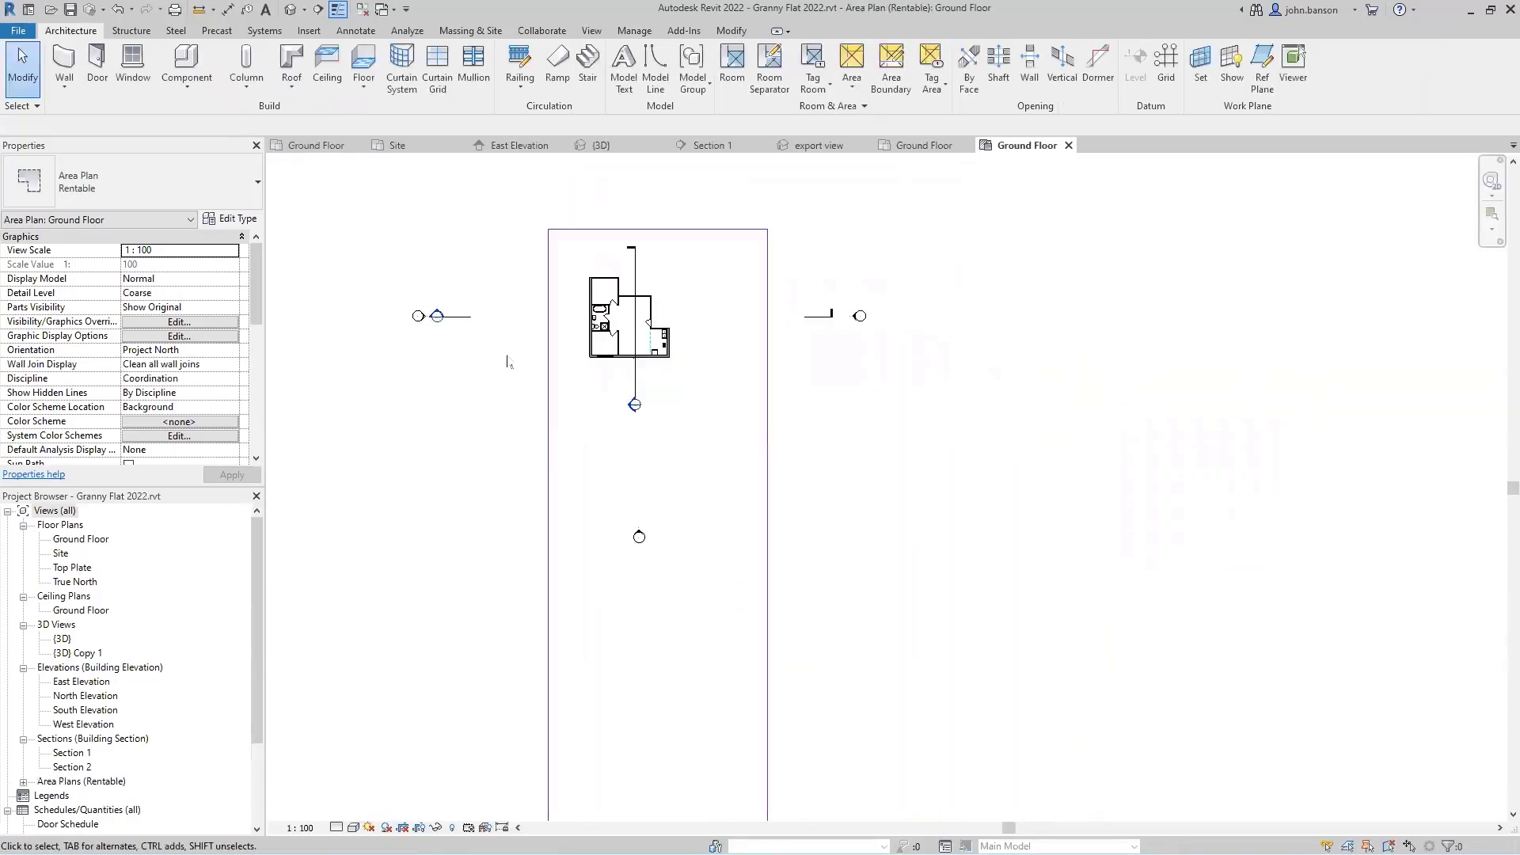
pyautogui.press('Tab')
pyautogui.click(541, 467)
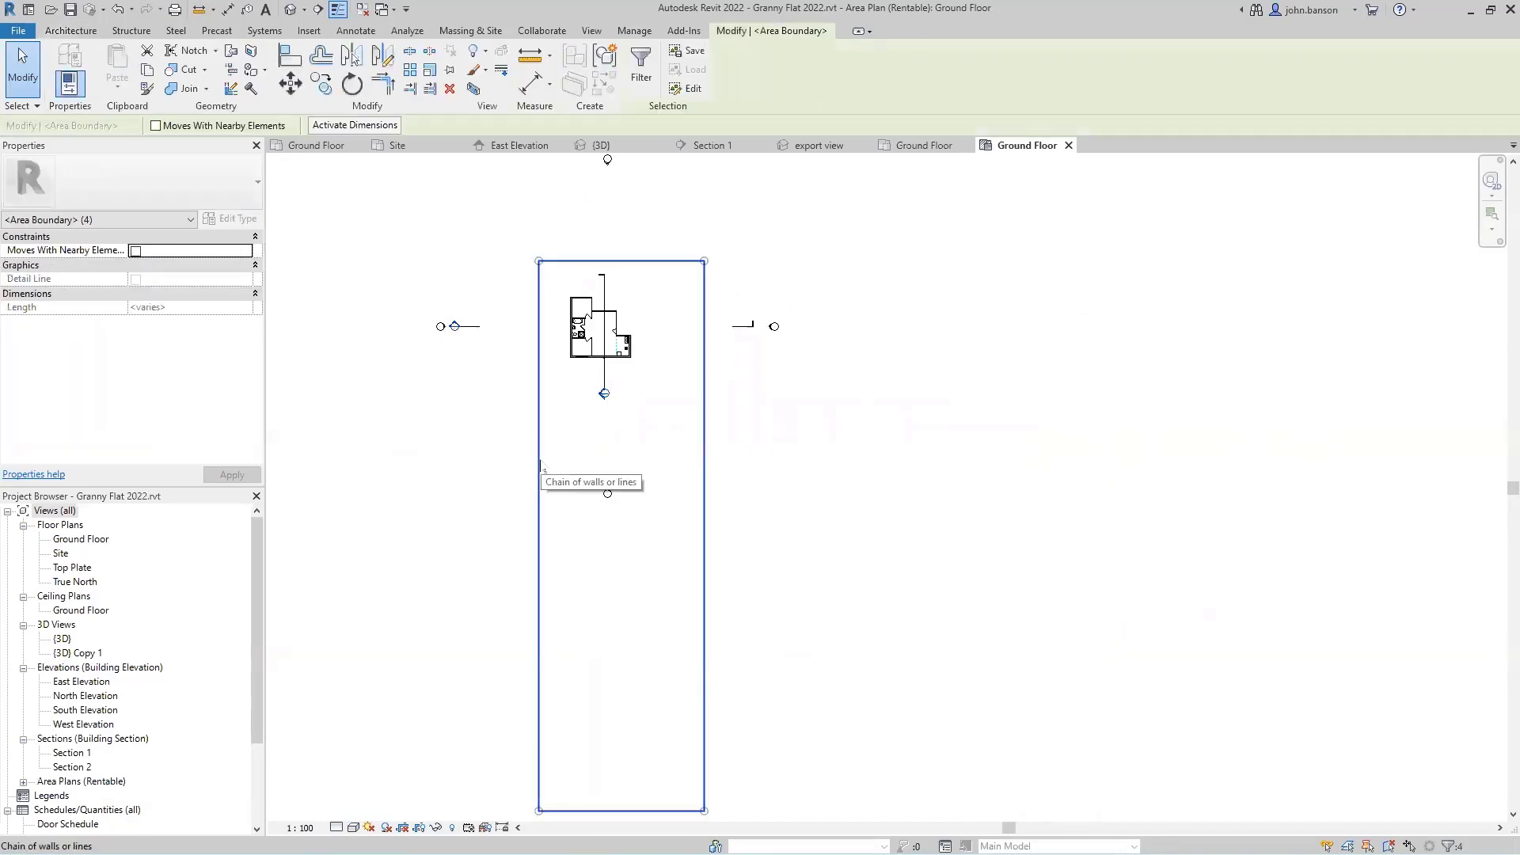
pyautogui.press('Delete')
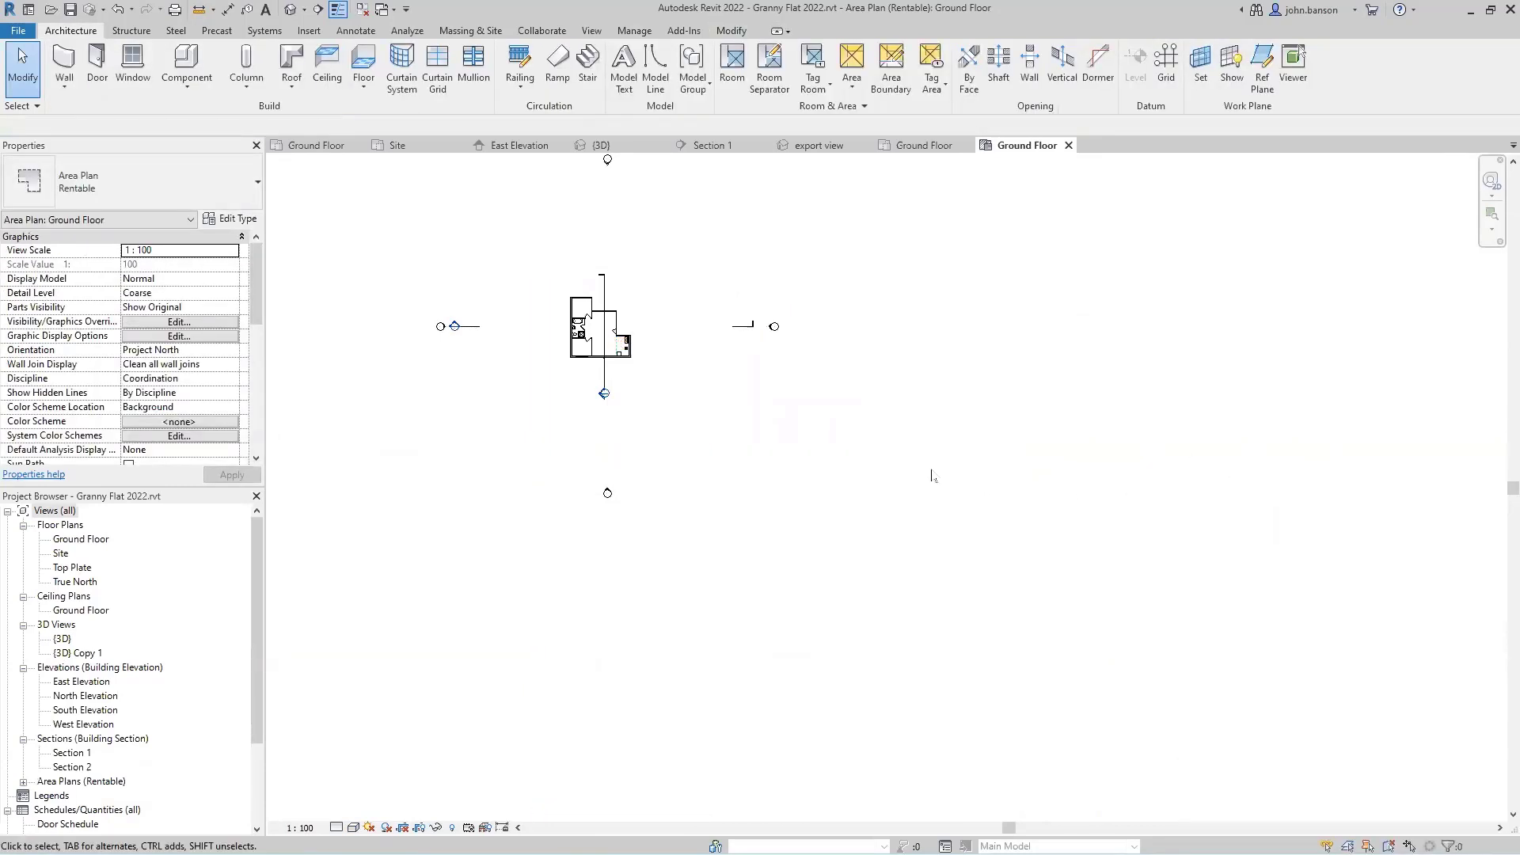
# With area rules off, pick area boundary lines along the outer faces of the long side wall and the Bed 1 and Living exterior walls.
pyautogui.scroll(6, 543, 357)
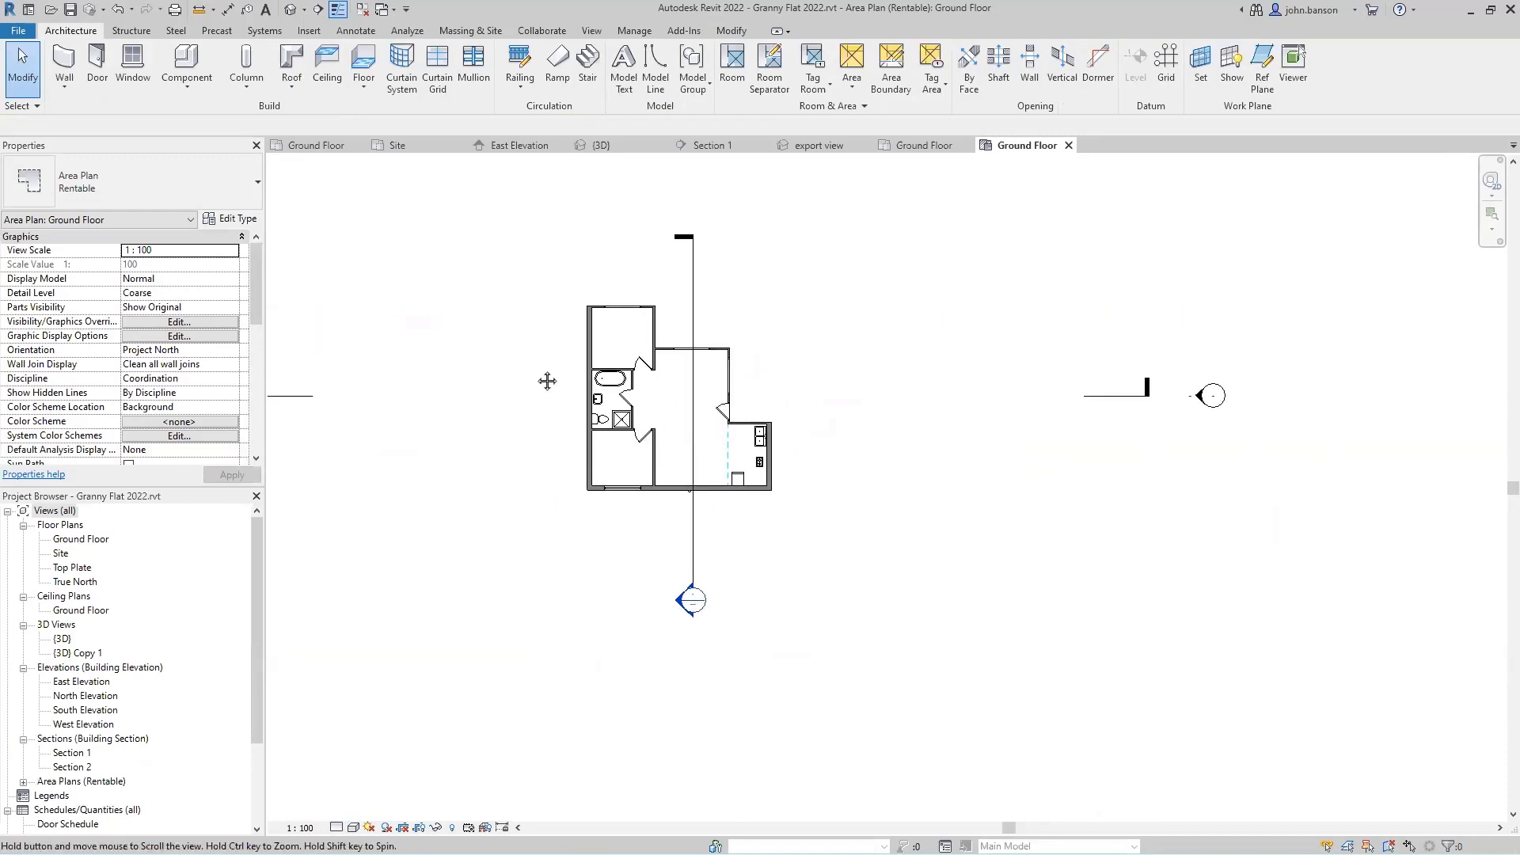
pyautogui.moveTo(560, 391); pyautogui.dragTo(546, 421, button='middle')
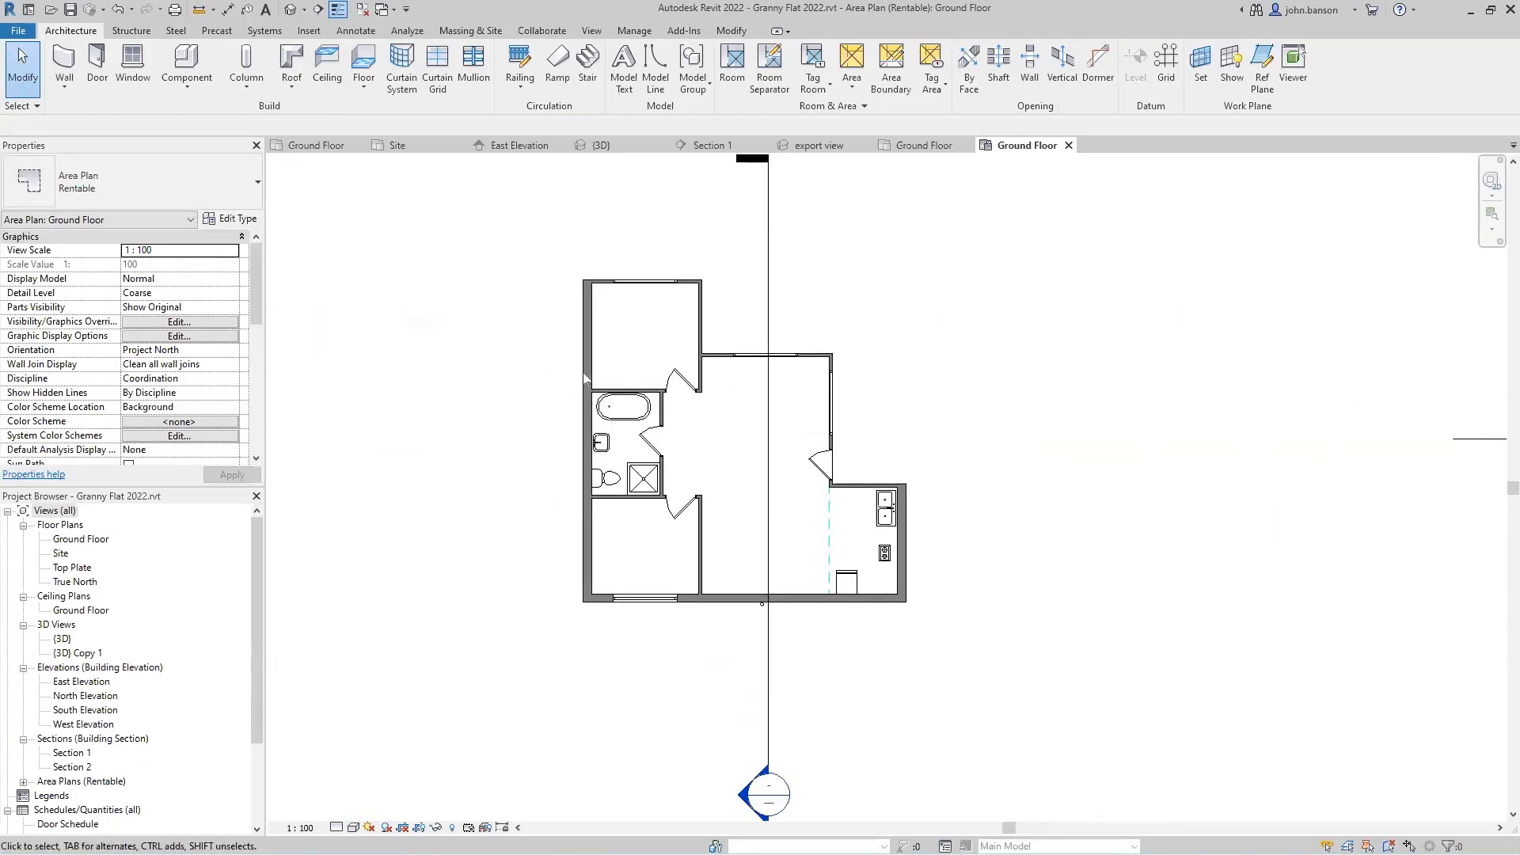
pyautogui.click(891, 68)
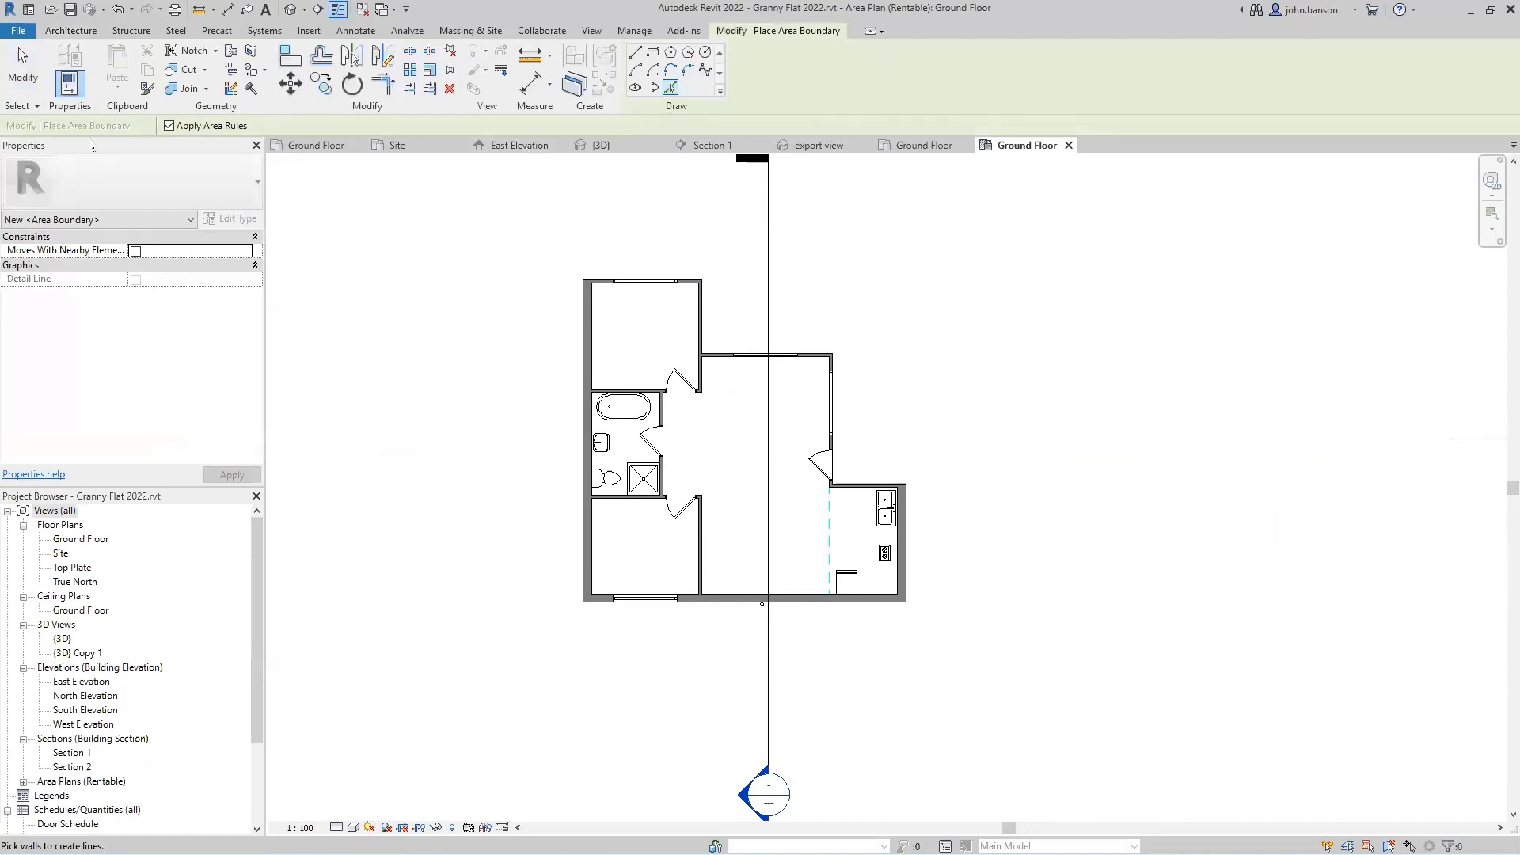
pyautogui.click(168, 126)
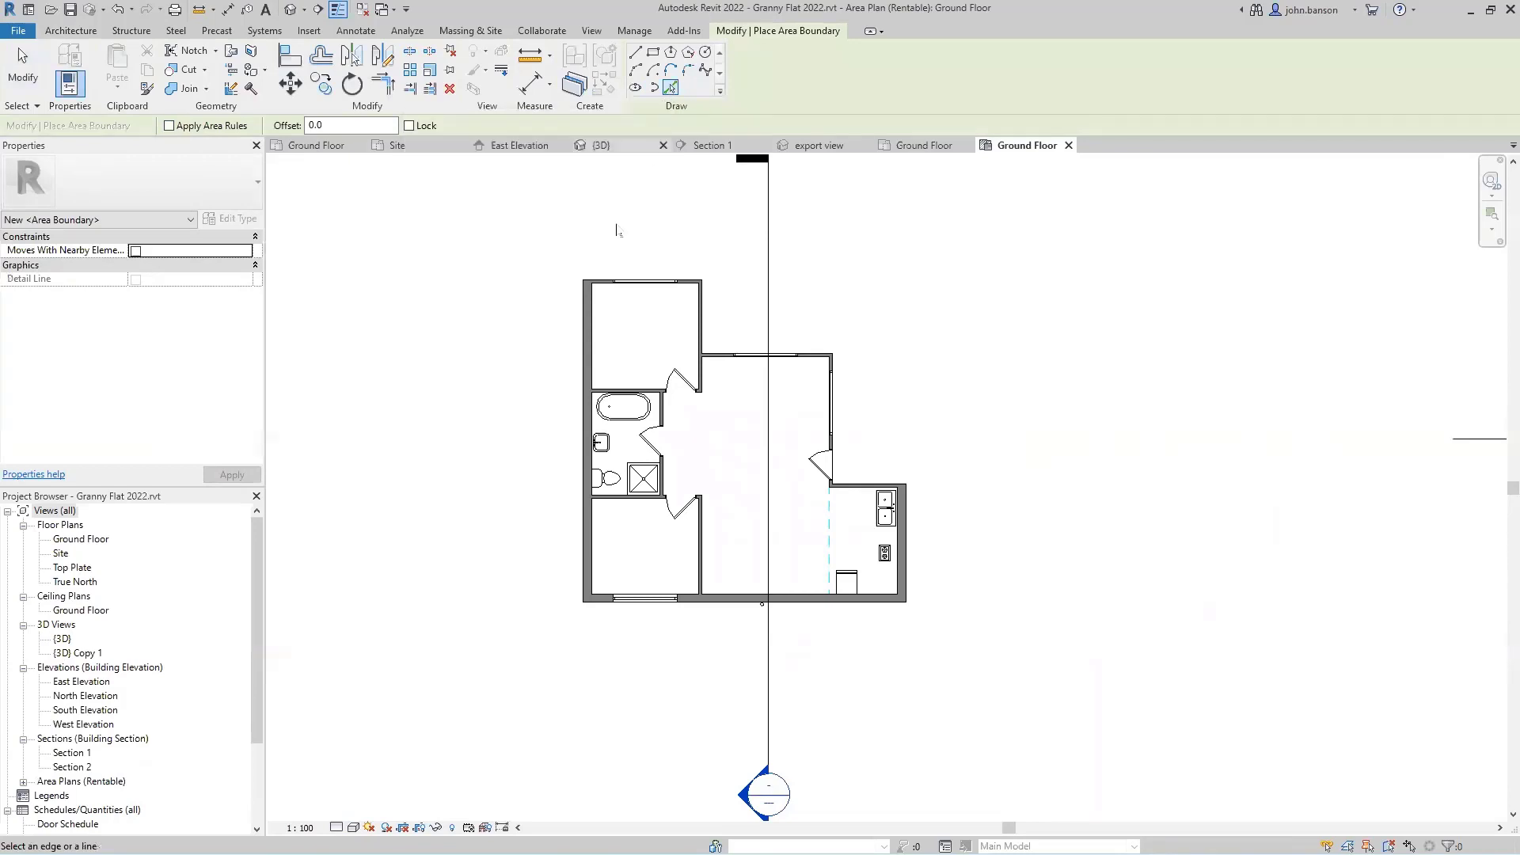
pyautogui.click(586, 332)
pyautogui.scroll(3, 699, 283)
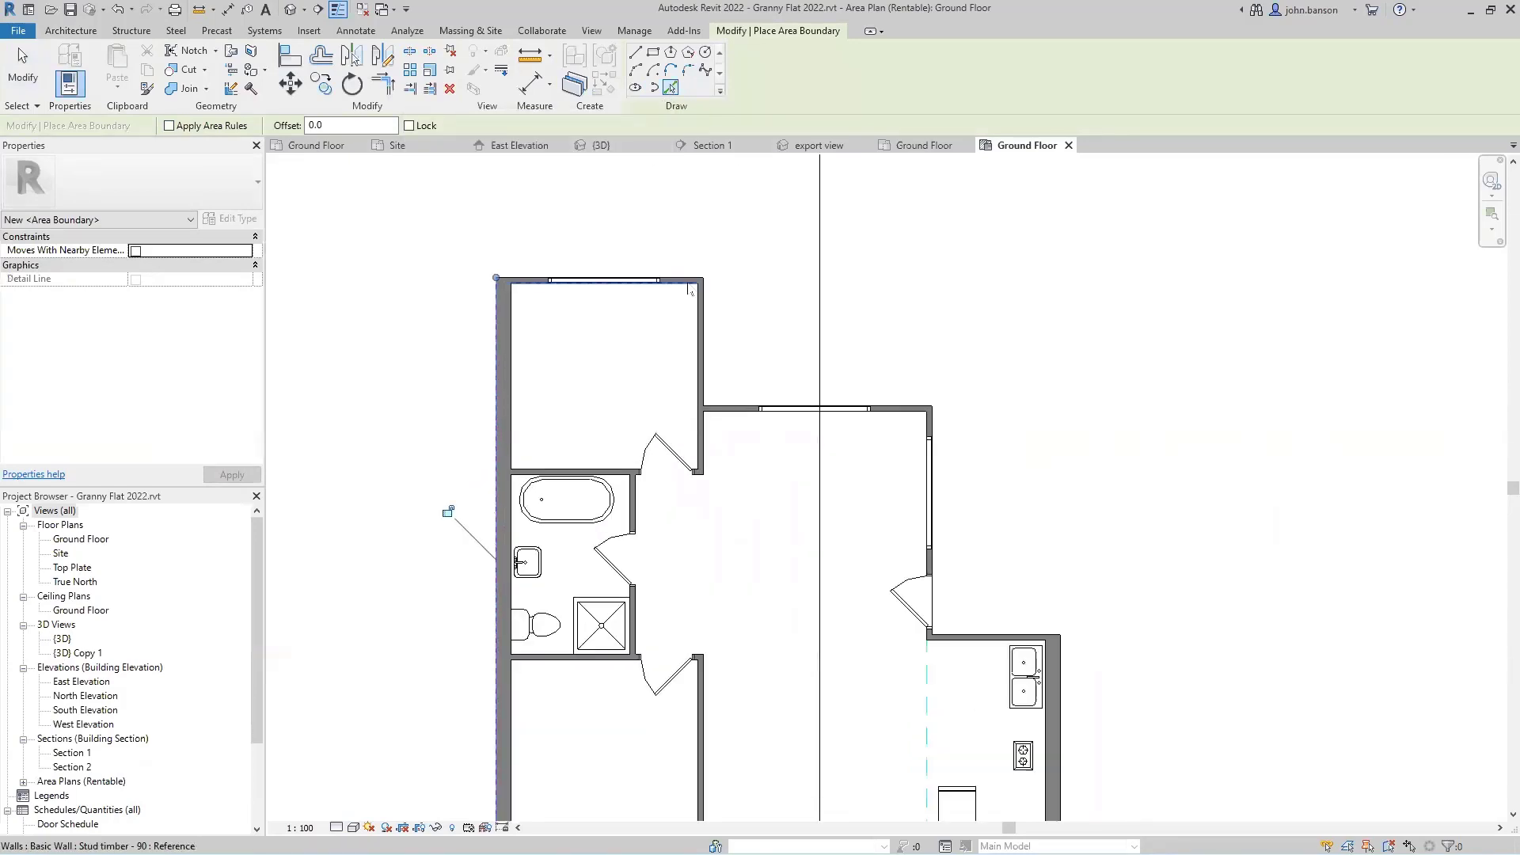
pyautogui.click(681, 280)
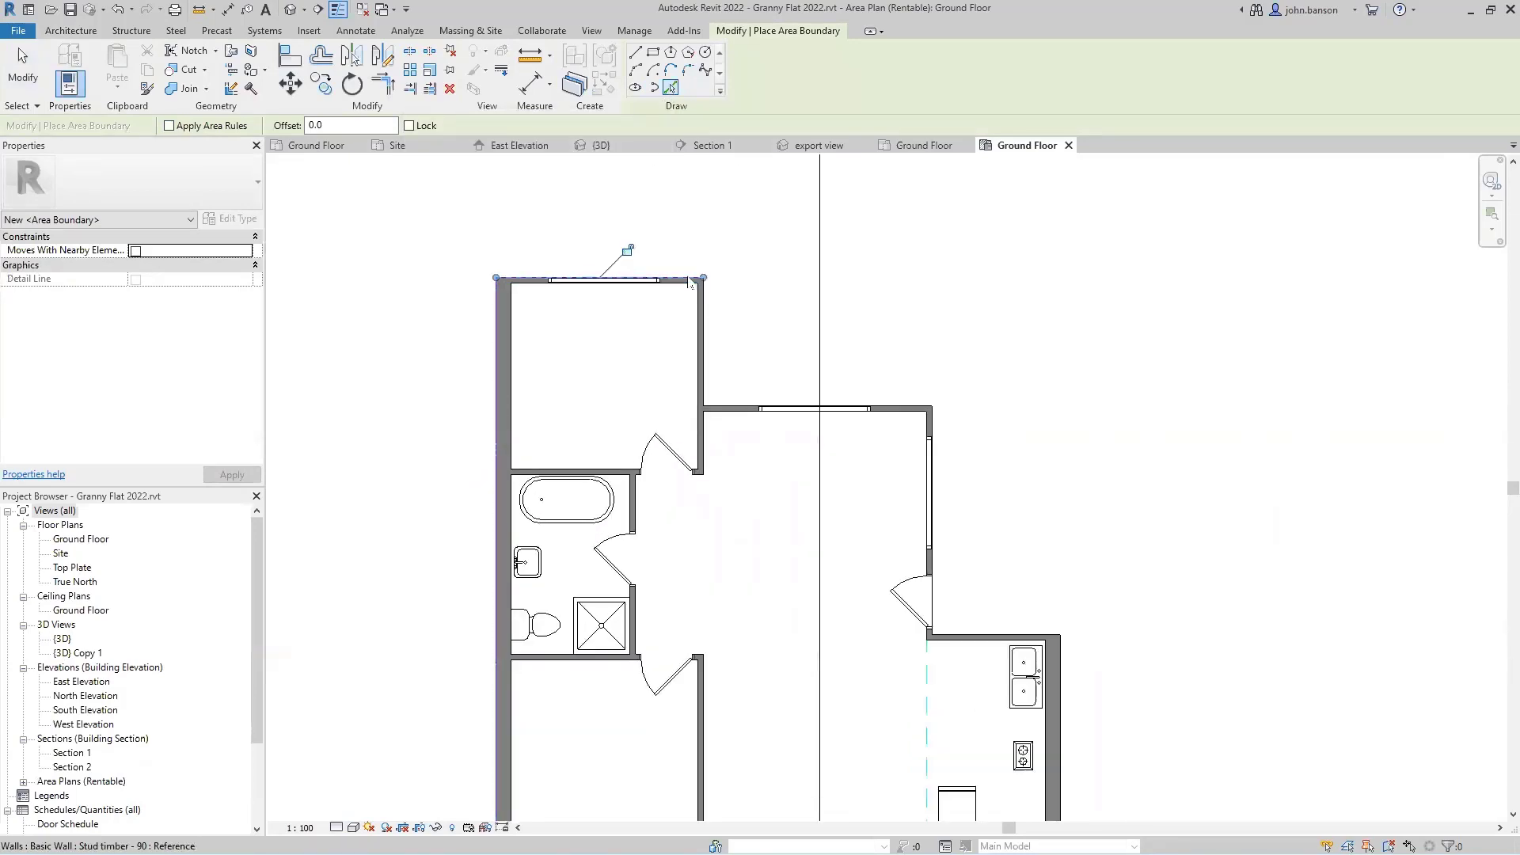
pyautogui.click(702, 379)
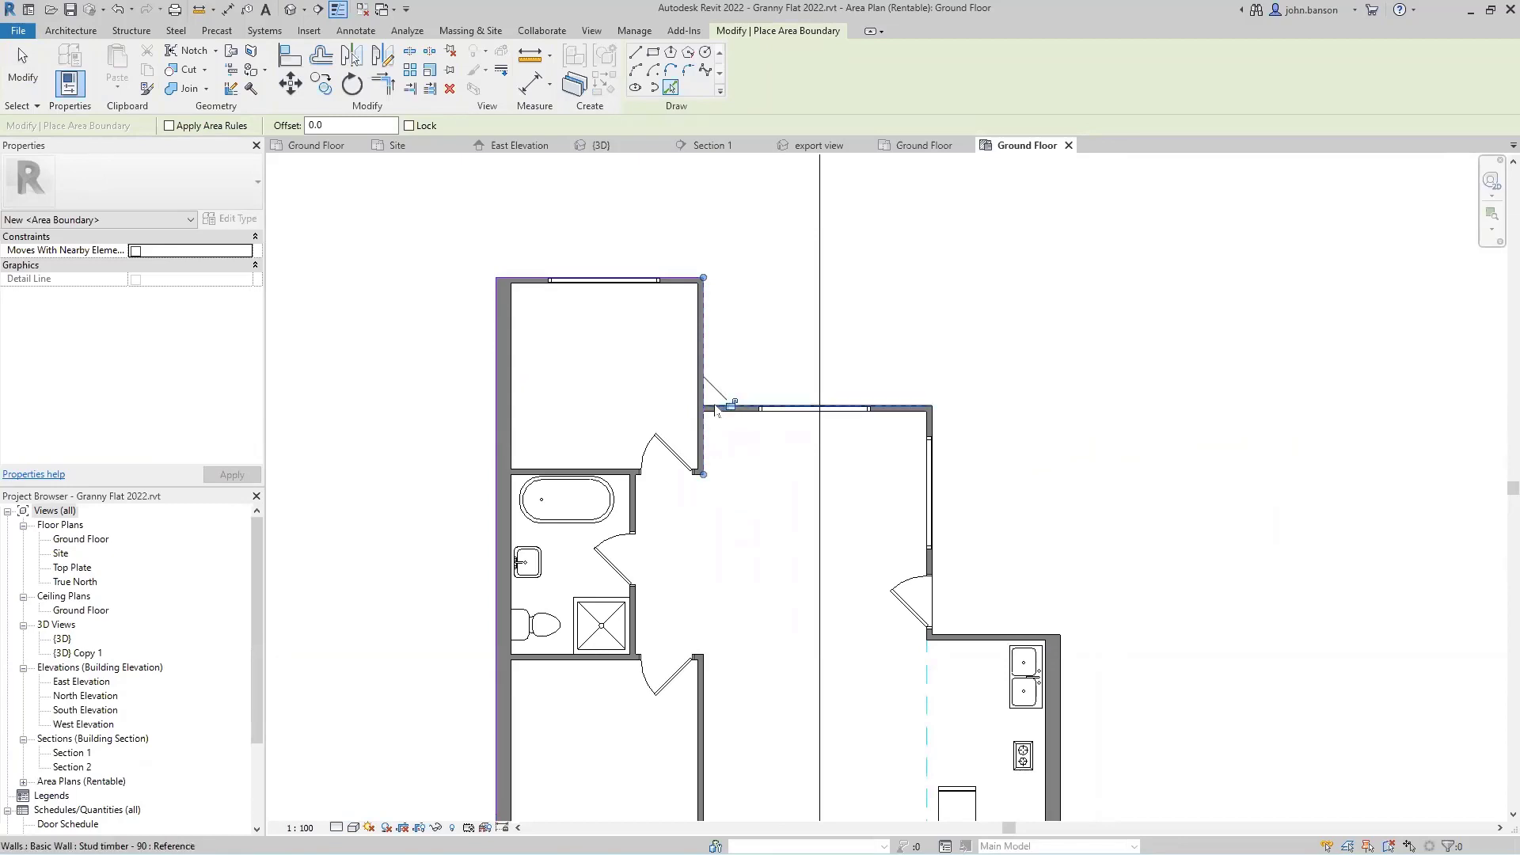
pyautogui.click(730, 407)
pyautogui.click(934, 436)
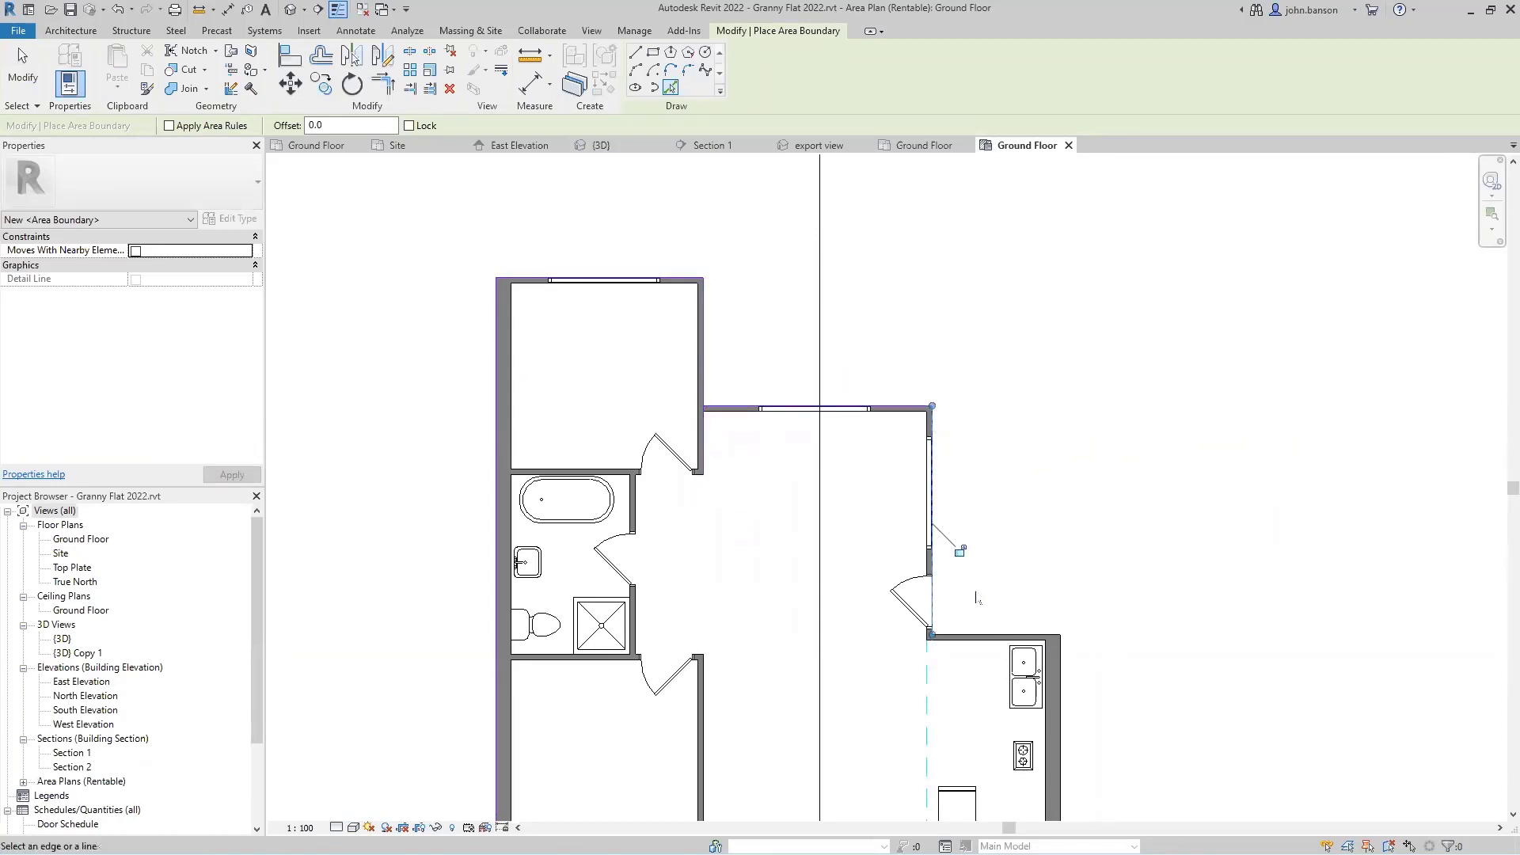
# Pick the remaining area boundary lines along the outer faces of the kitchen walls and the long wall below the plan.
pyautogui.click(978, 636)
pyautogui.scroll(4, 1085, 689)
pyautogui.click(1040, 643)
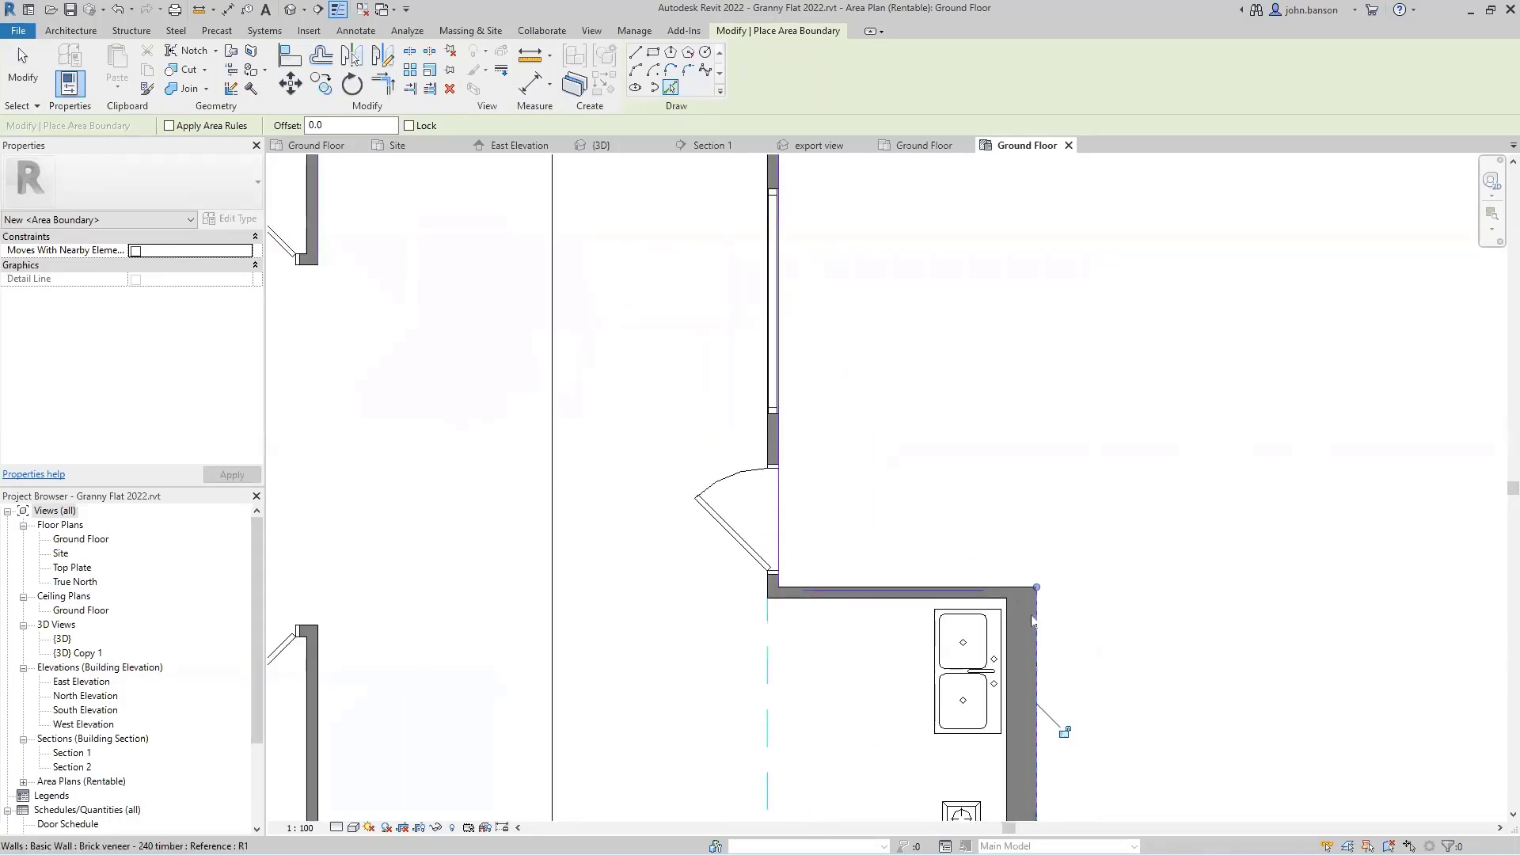
pyautogui.scroll(2, 1019, 596)
pyautogui.click(1003, 586)
pyautogui.scroll(-2, 1099, 649)
pyautogui.moveTo(744, 730); pyautogui.dragTo(1035, 288, button='middle')
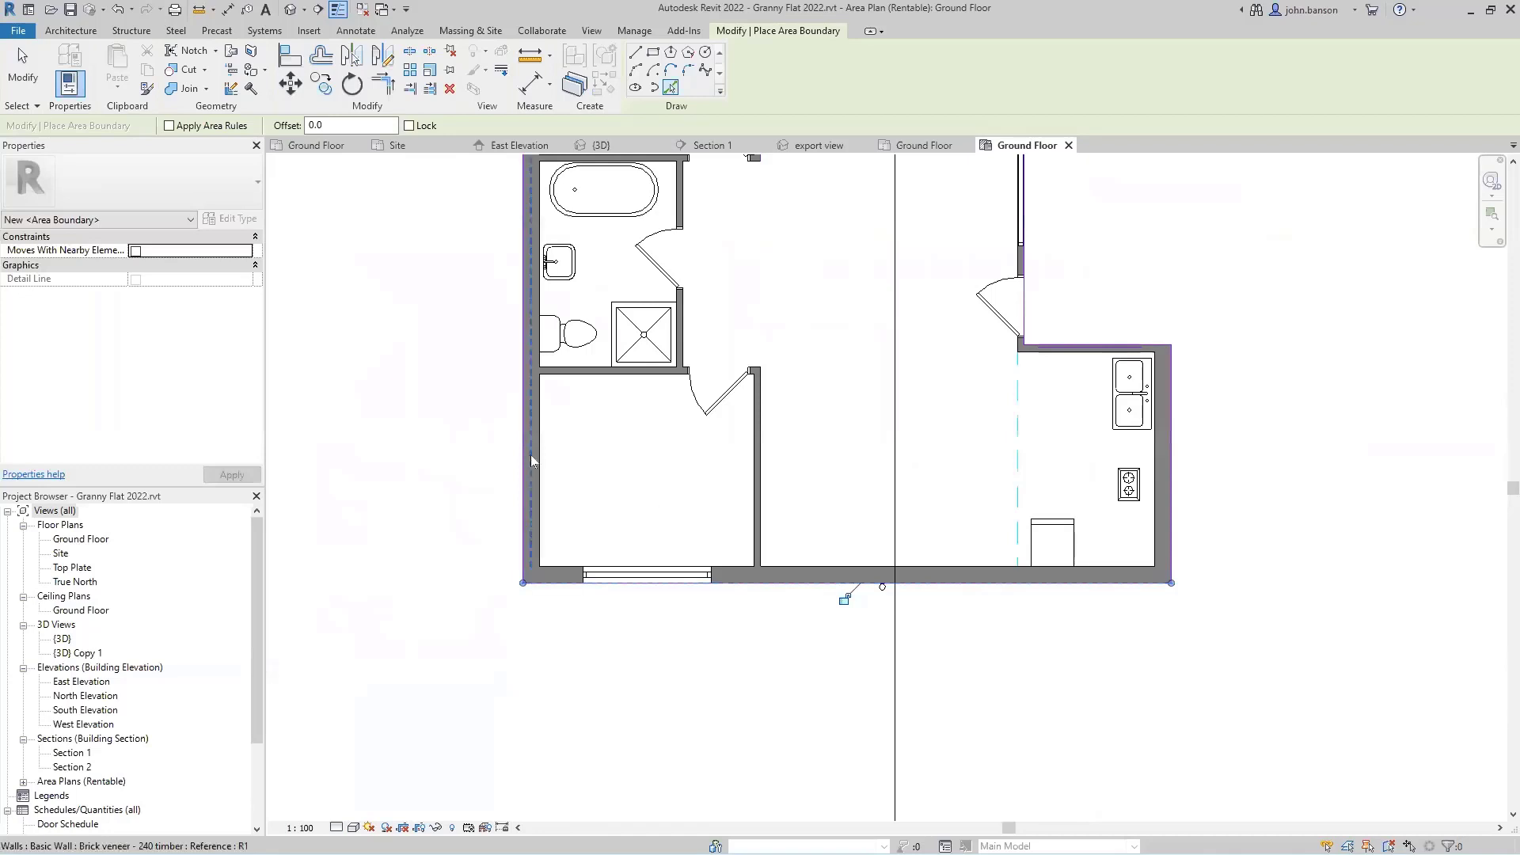
# Delete the stray area boundary line inside the thickness of the kitchen's upper wall.
pyautogui.moveTo(678, 375); pyautogui.dragTo(447, 624, button='middle')
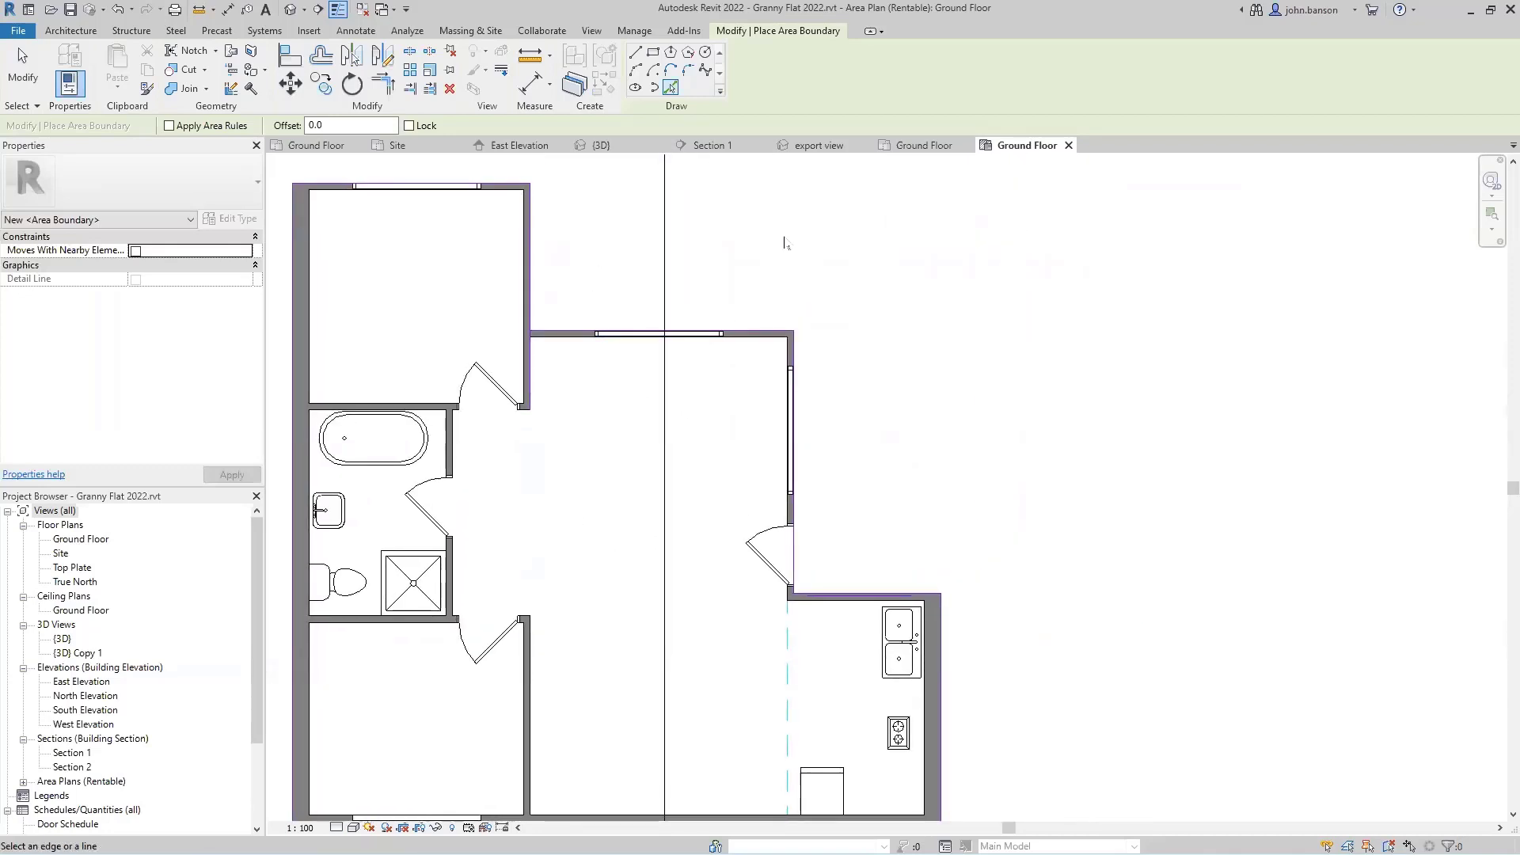
pyautogui.scroll(6, 838, 471)
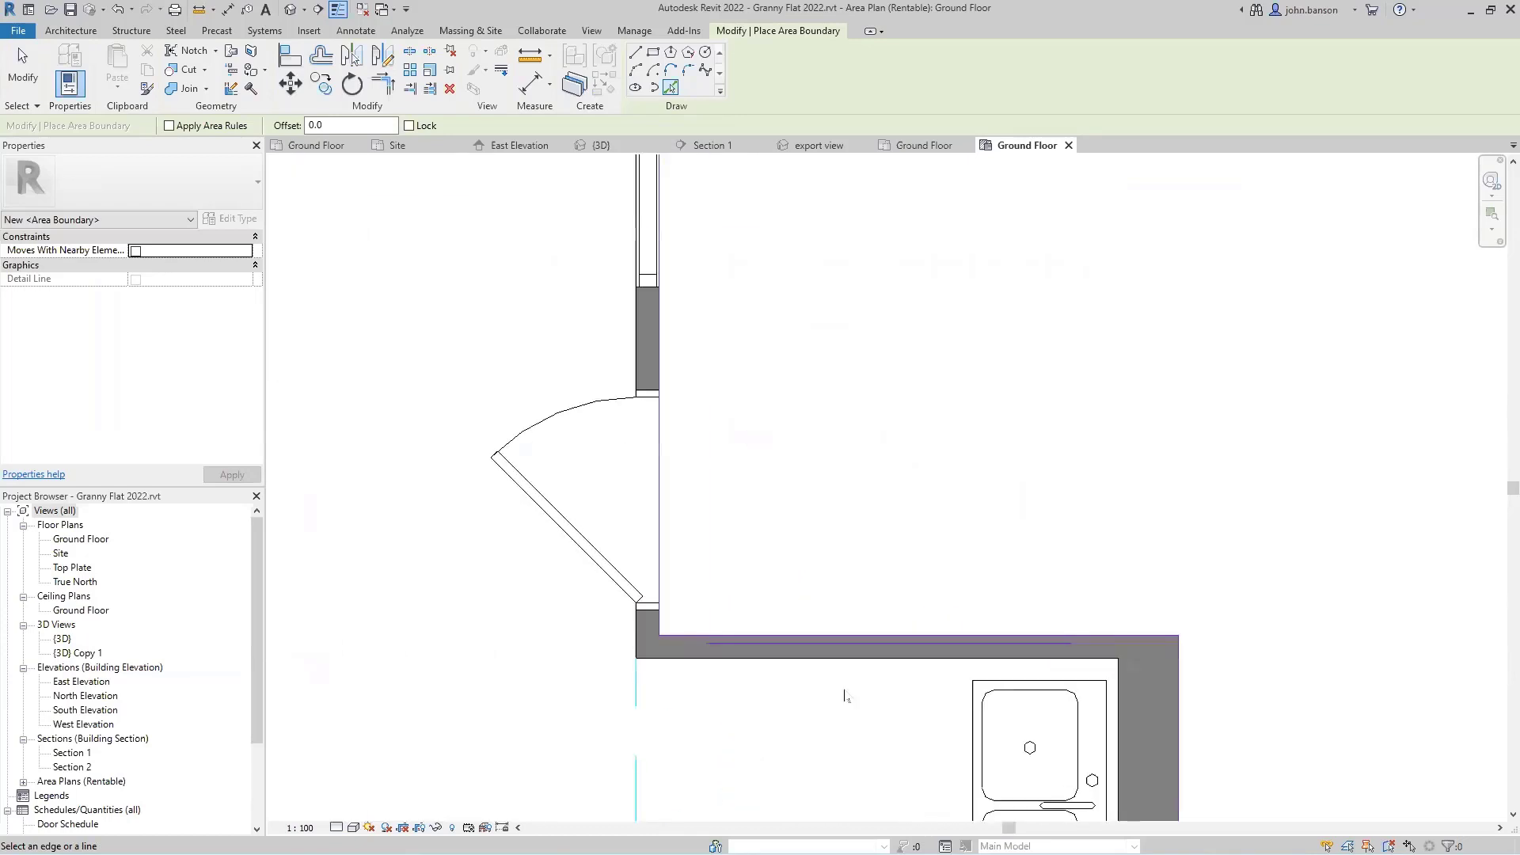
pyautogui.press('Escape')
pyautogui.press('Escape')
pyautogui.click(810, 654)
pyautogui.press('Escape')
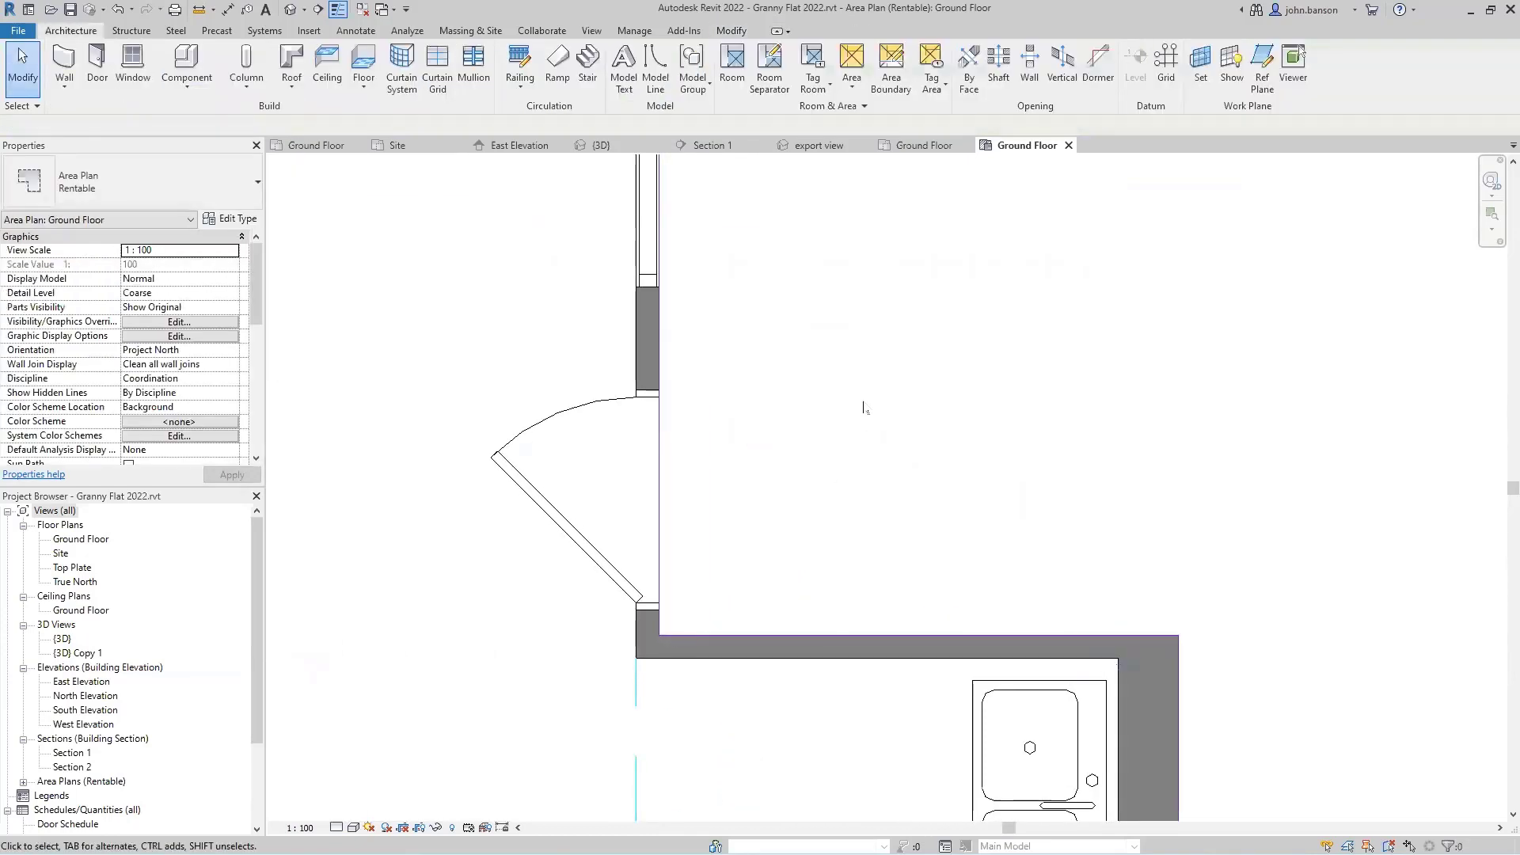
# Trim the area boundary lines to a corner where the Bed 1 wall meets the Living room's upper wall.
pyautogui.scroll(-3, 851, 400)
pyautogui.moveTo(733, 364); pyautogui.dragTo(1031, 635, button='middle')
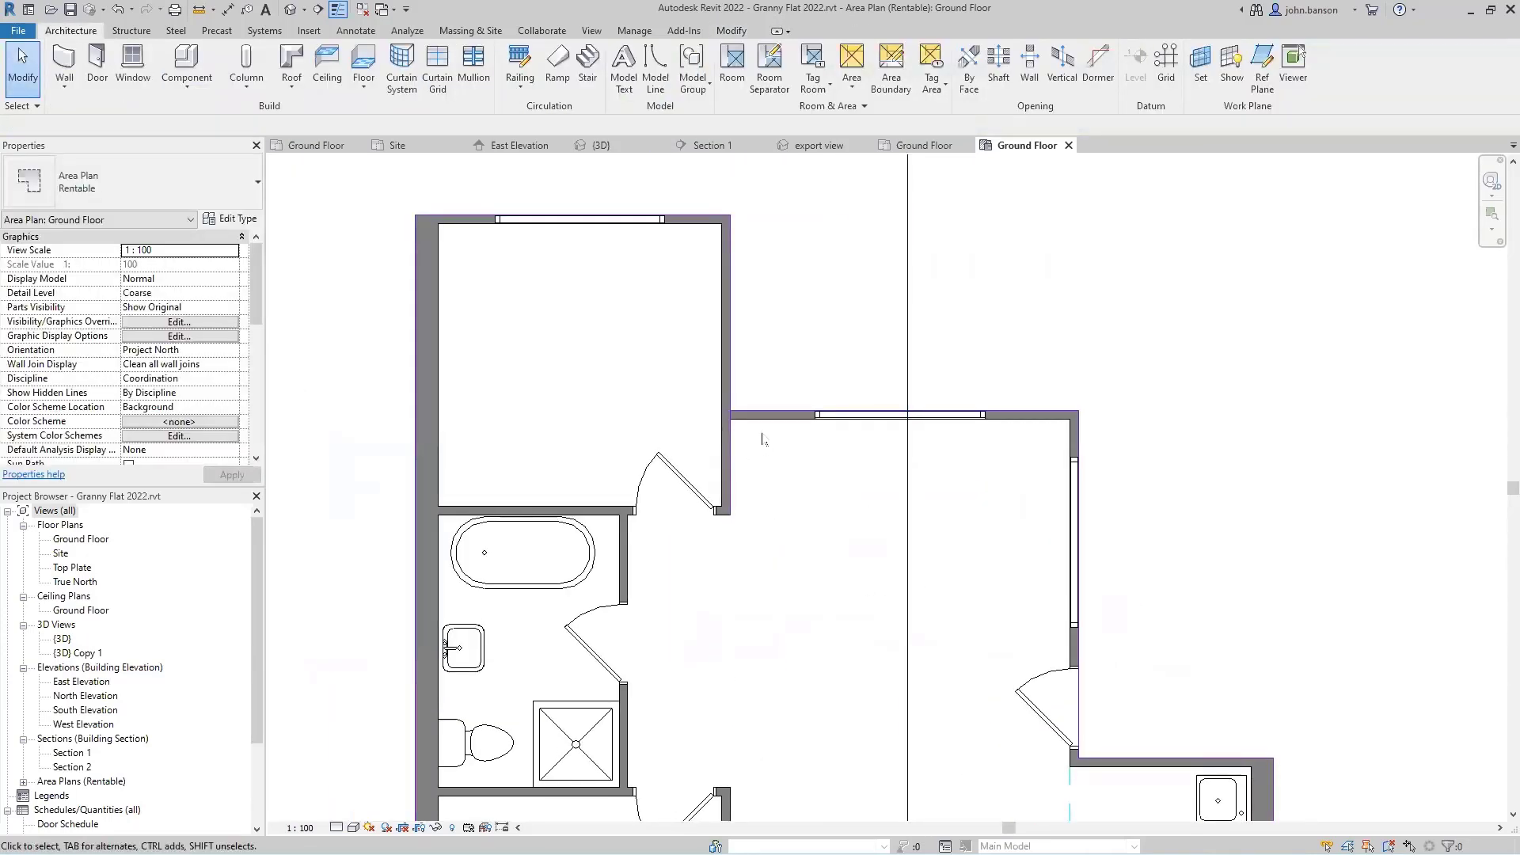
pyautogui.scroll(2, 747, 411)
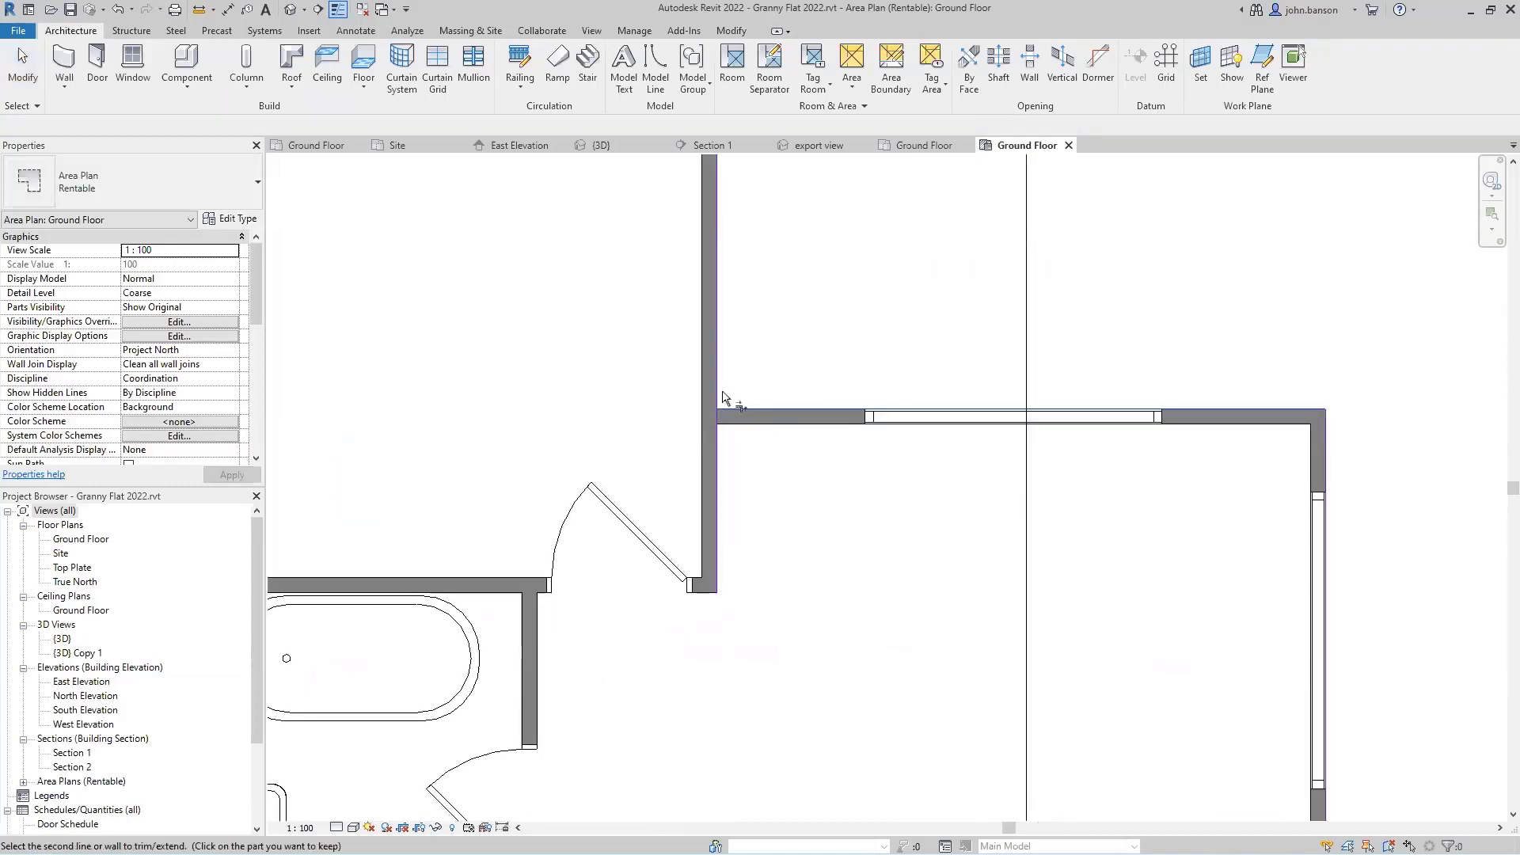
pyautogui.scroll(-2, 830, 499)
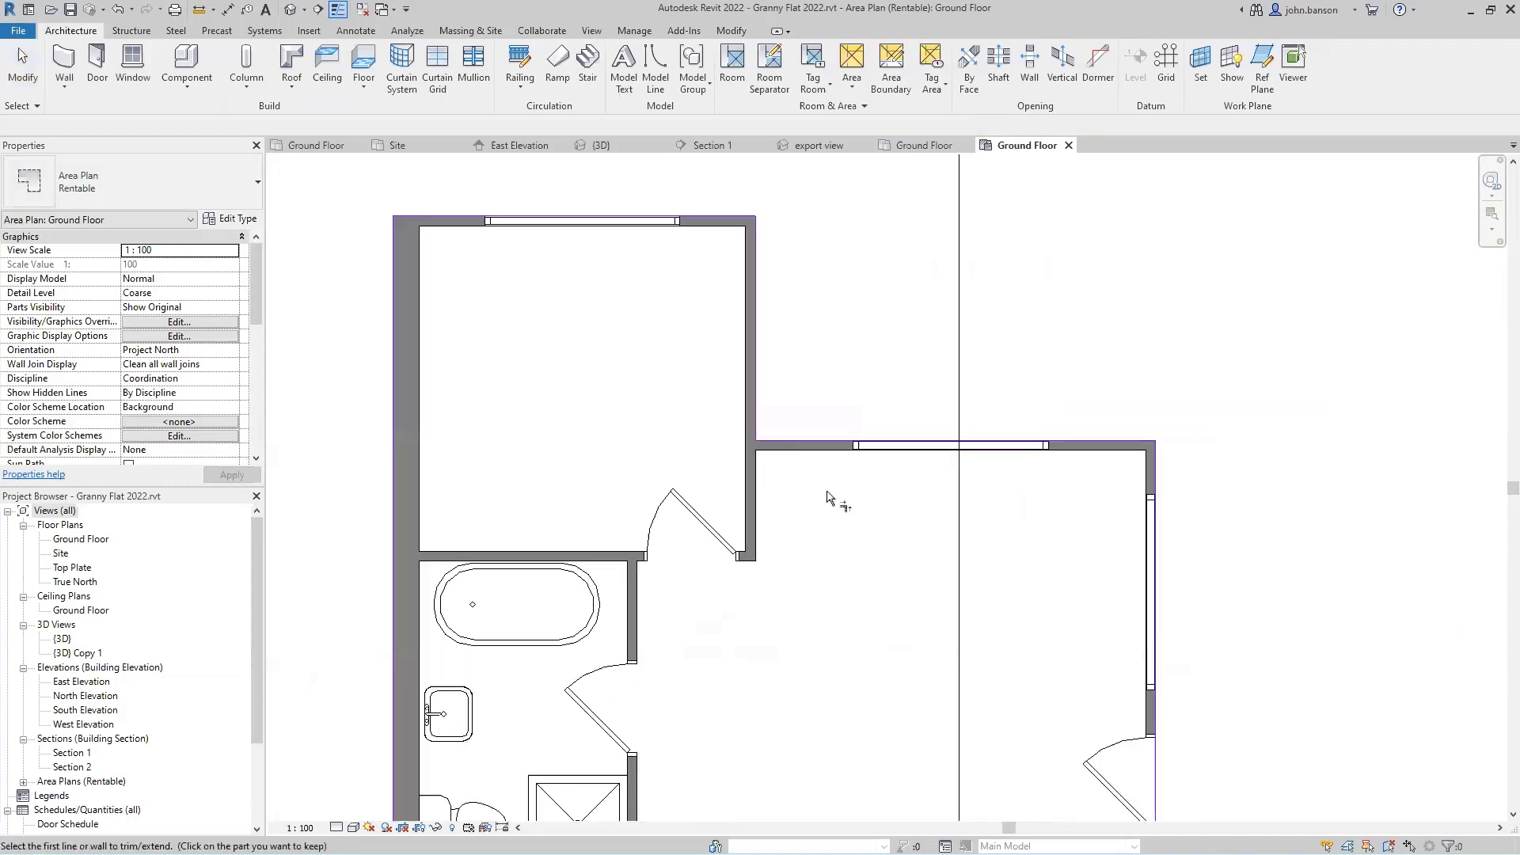
pyautogui.moveTo(585, 478); pyautogui.dragTo(570, 306, button='middle')
pyautogui.scroll(-1, 758, 513)
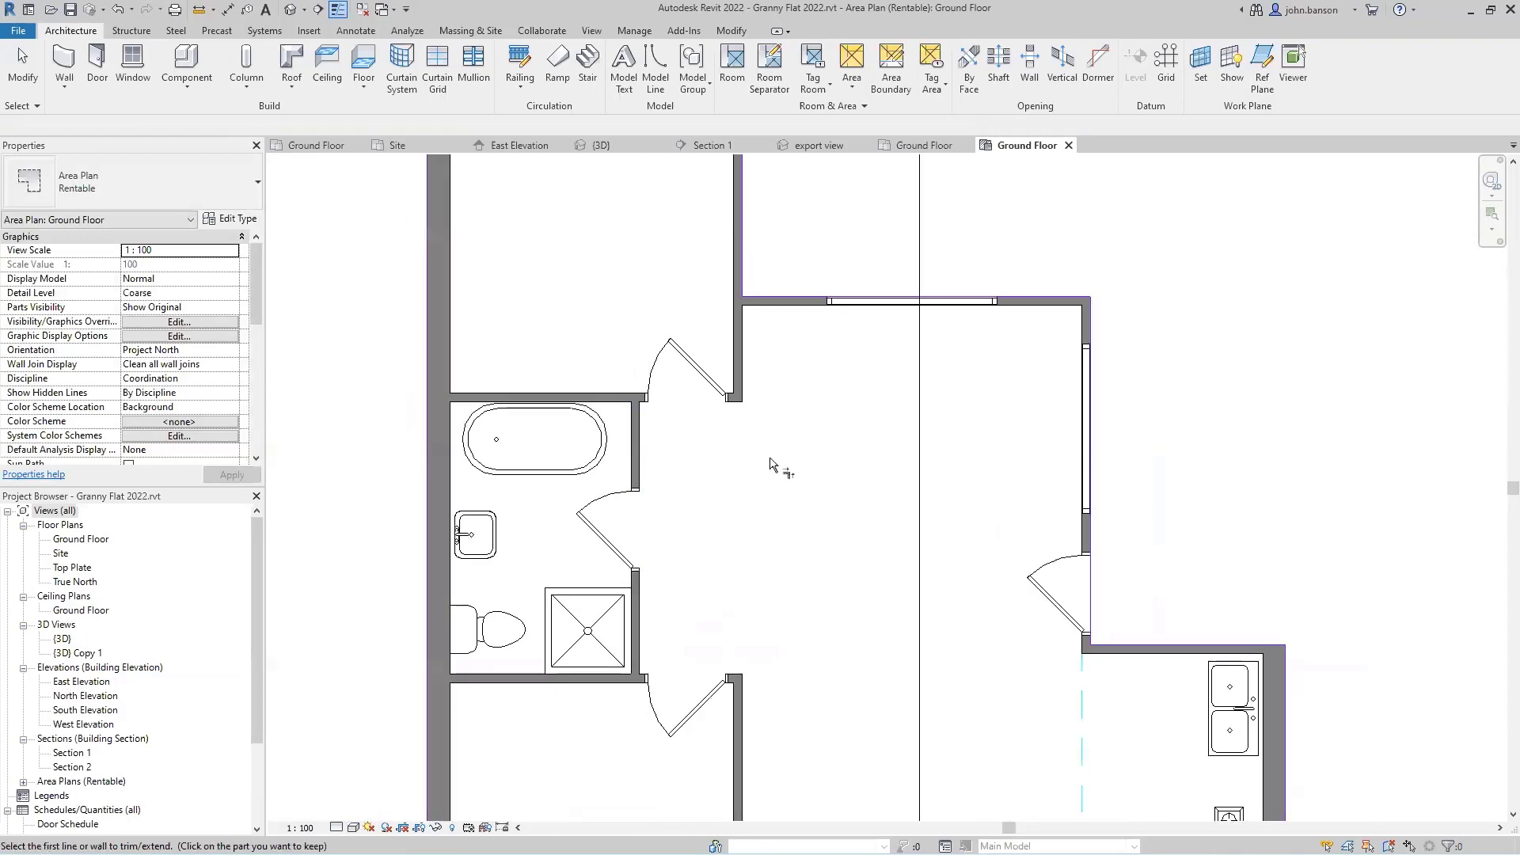
# Turn off thin lines and check that the area boundary forms a closed loop around the flat.
pyautogui.click(734, 31)
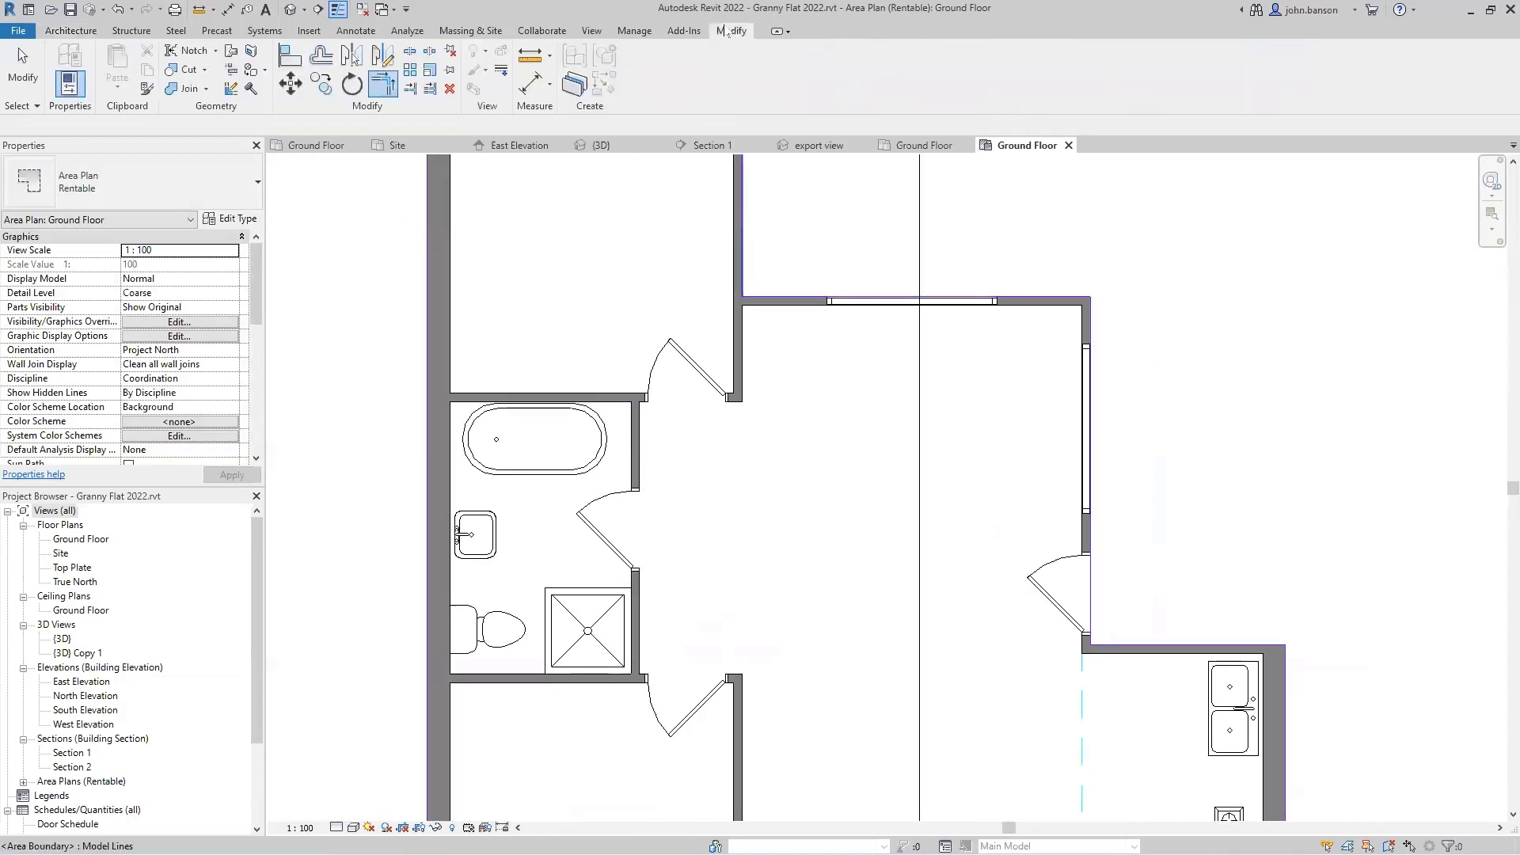
pyautogui.click(591, 31)
pyautogui.click(193, 70)
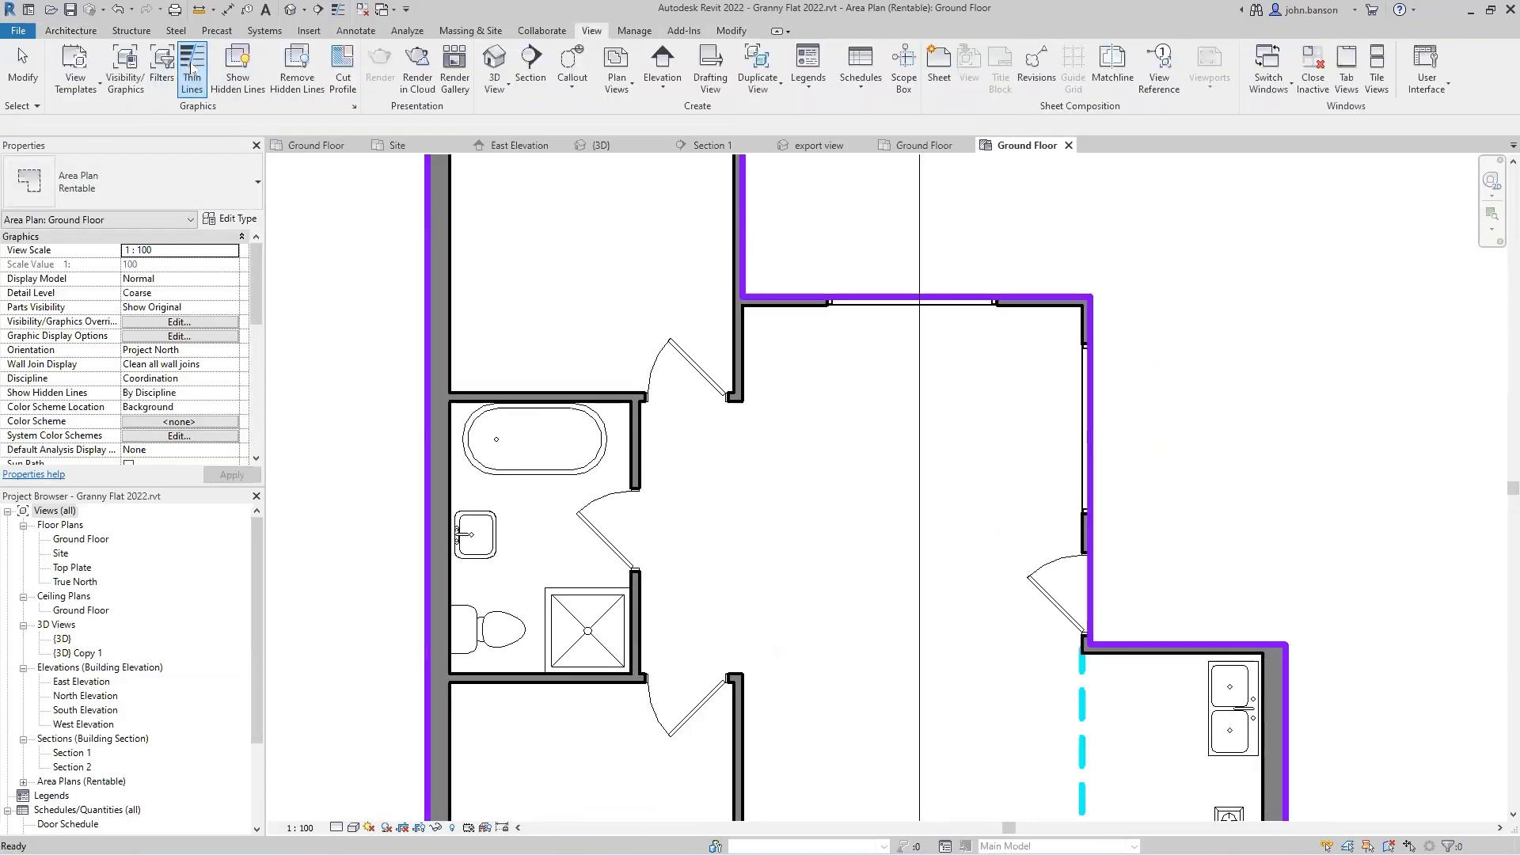
pyautogui.press('t')
pyautogui.press('r')
pyautogui.scroll(-3, 815, 506)
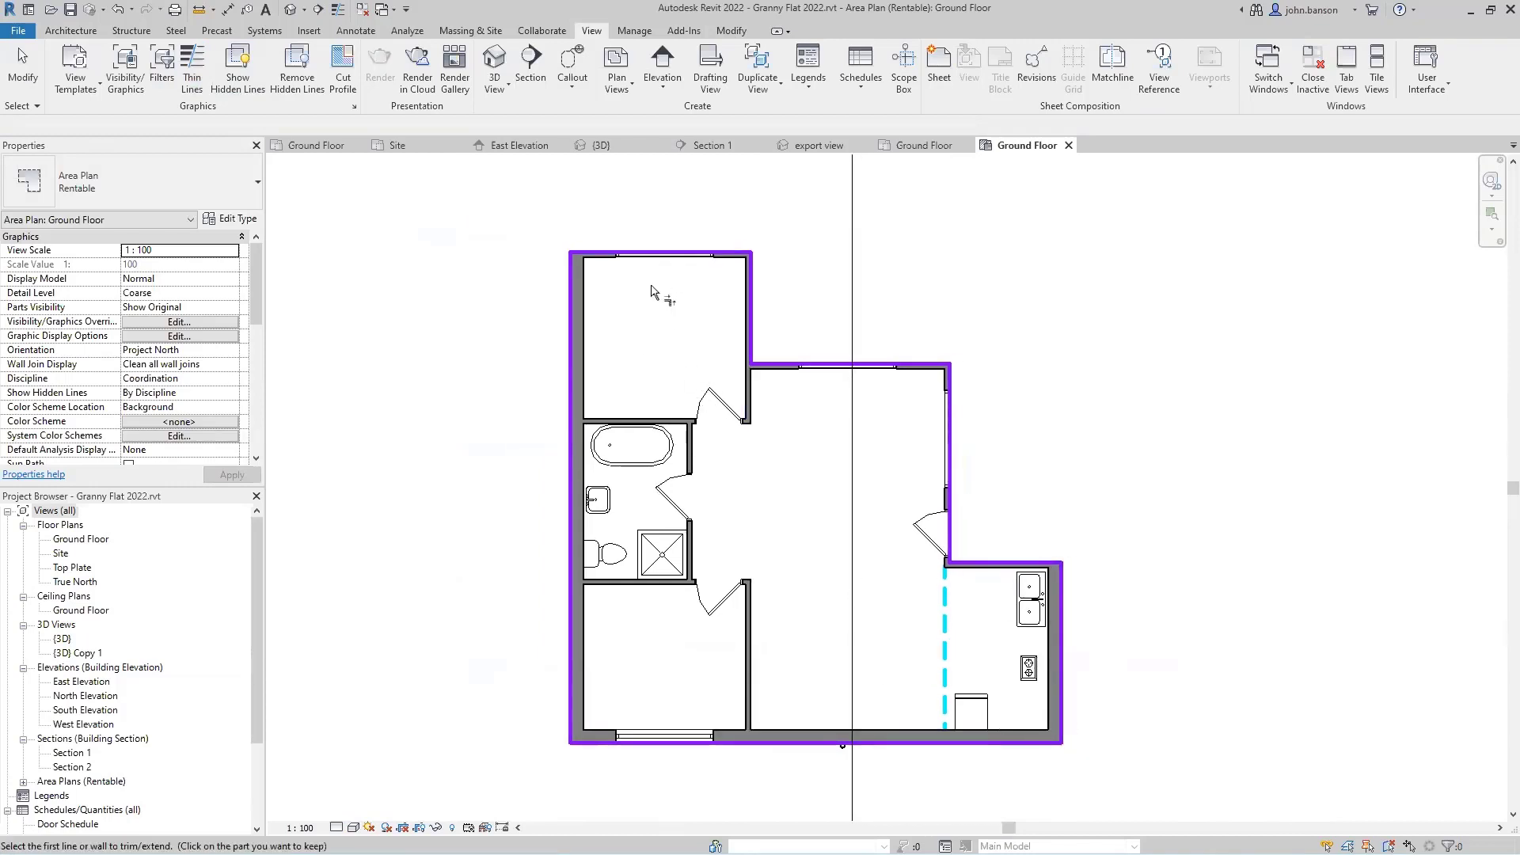
pyautogui.press('Escape')
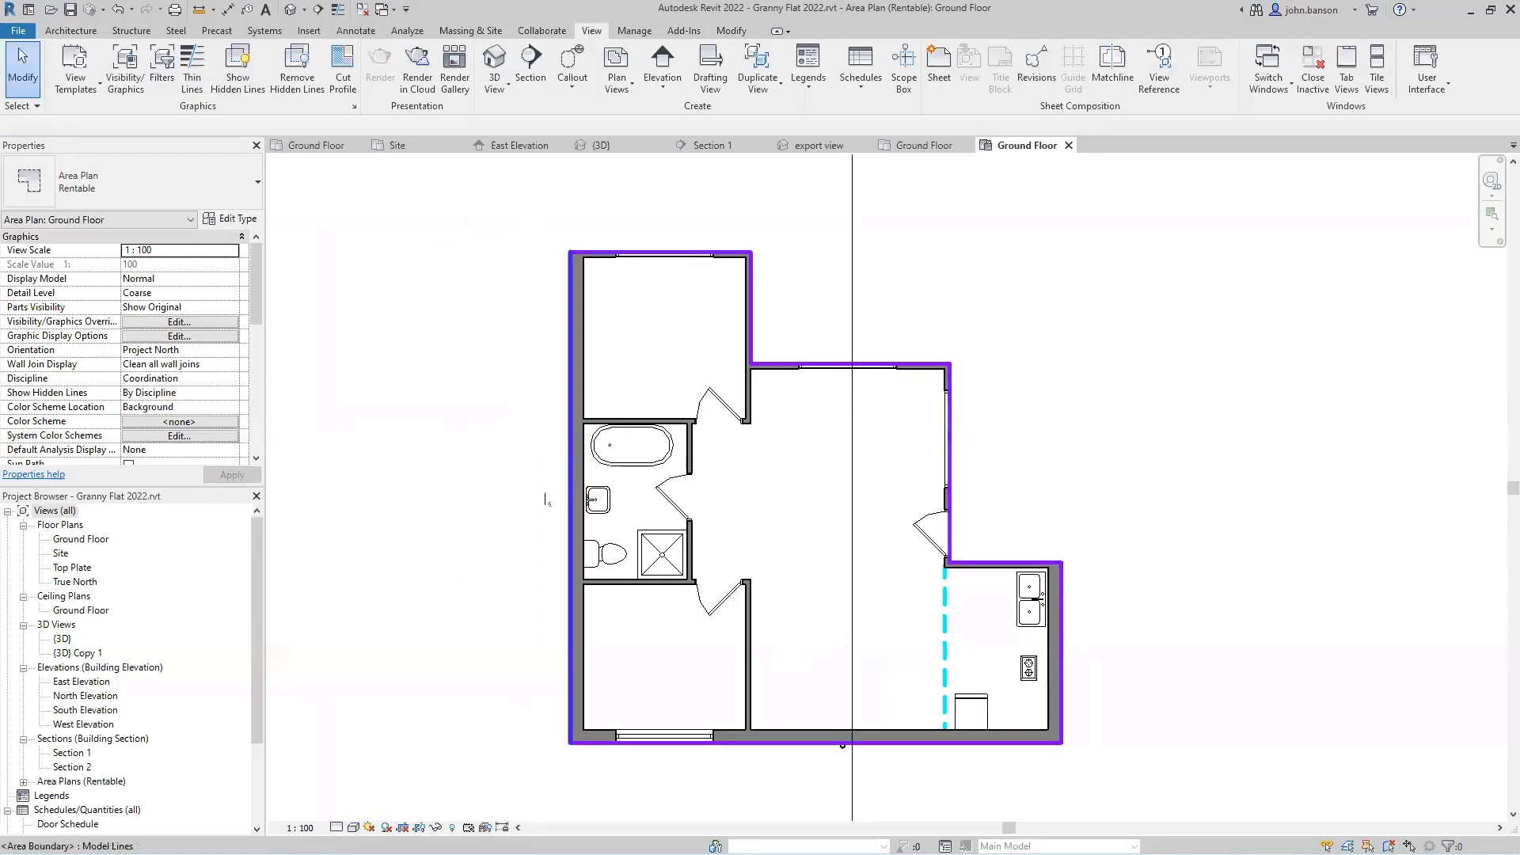
pyautogui.moveTo(797, 305); pyautogui.dragTo(699, 412, button='middle')
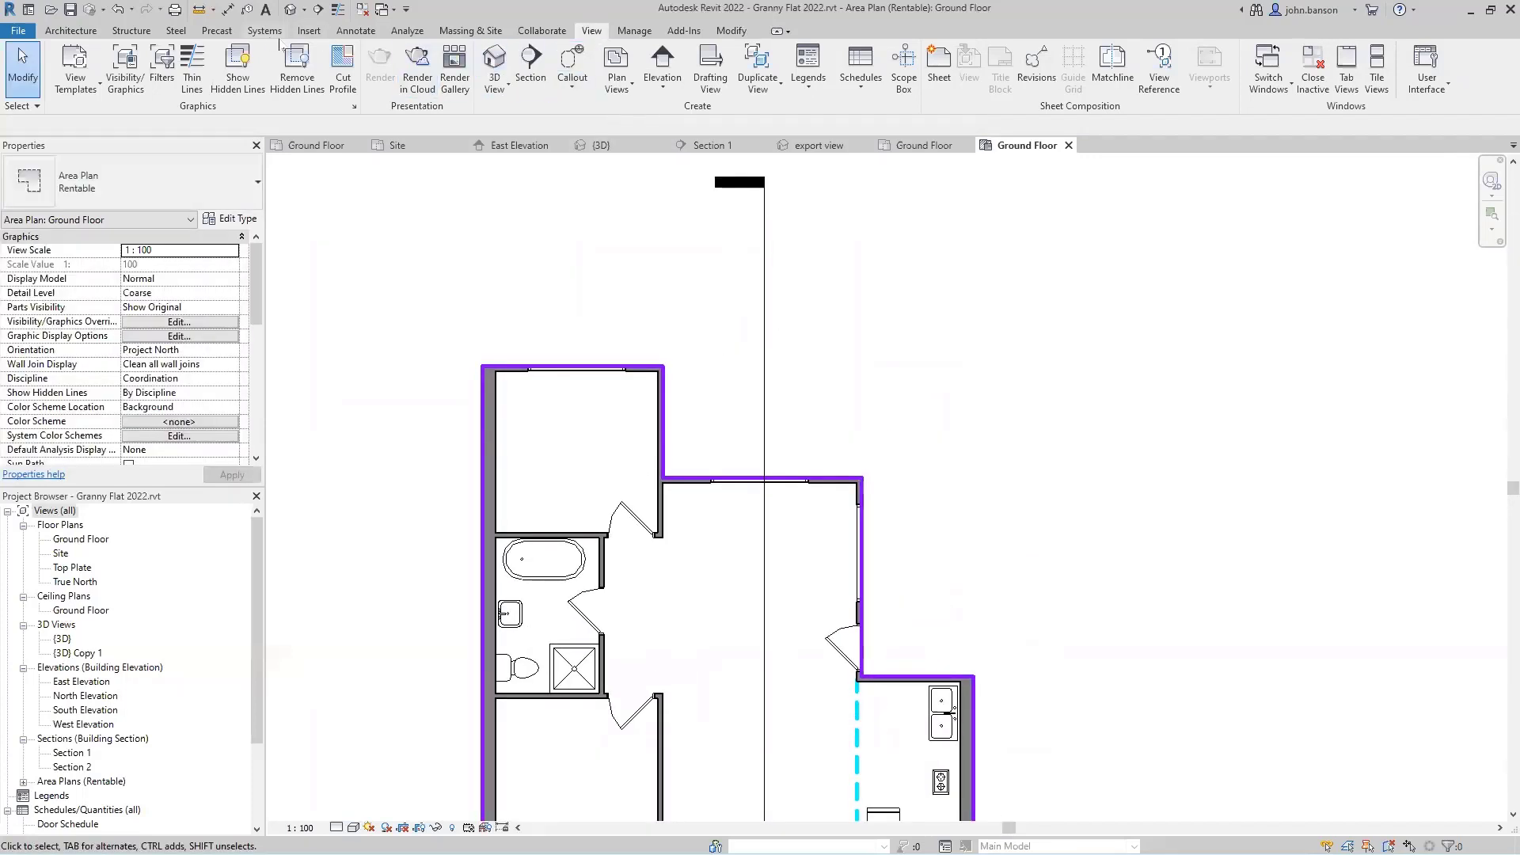
# Place a tagged area inside the closed boundary in the Living room and accept the warning about multiple areas.
pyautogui.click(80, 31)
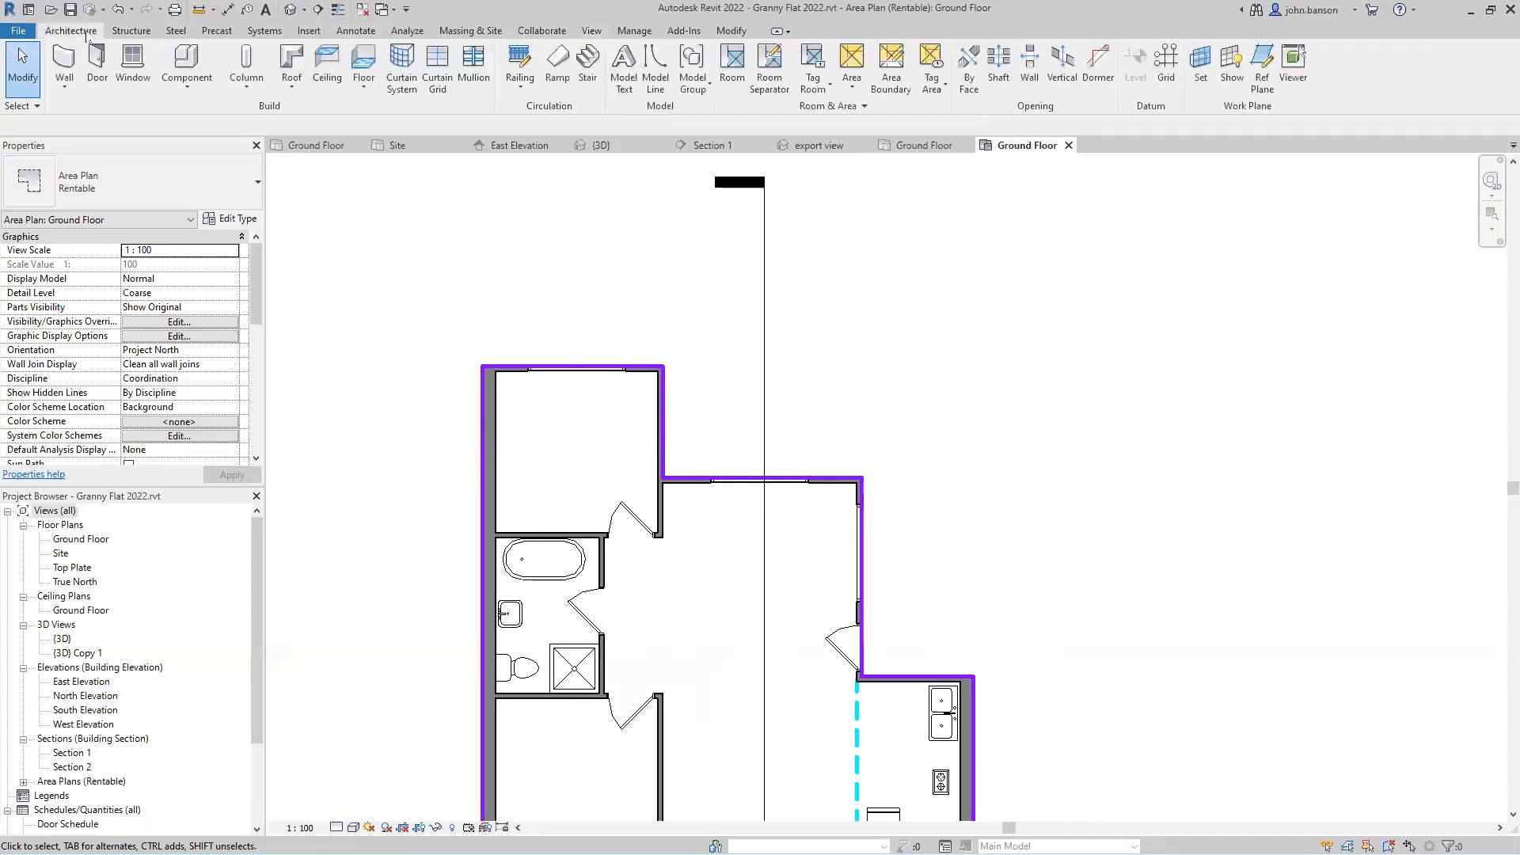
pyautogui.click(853, 74)
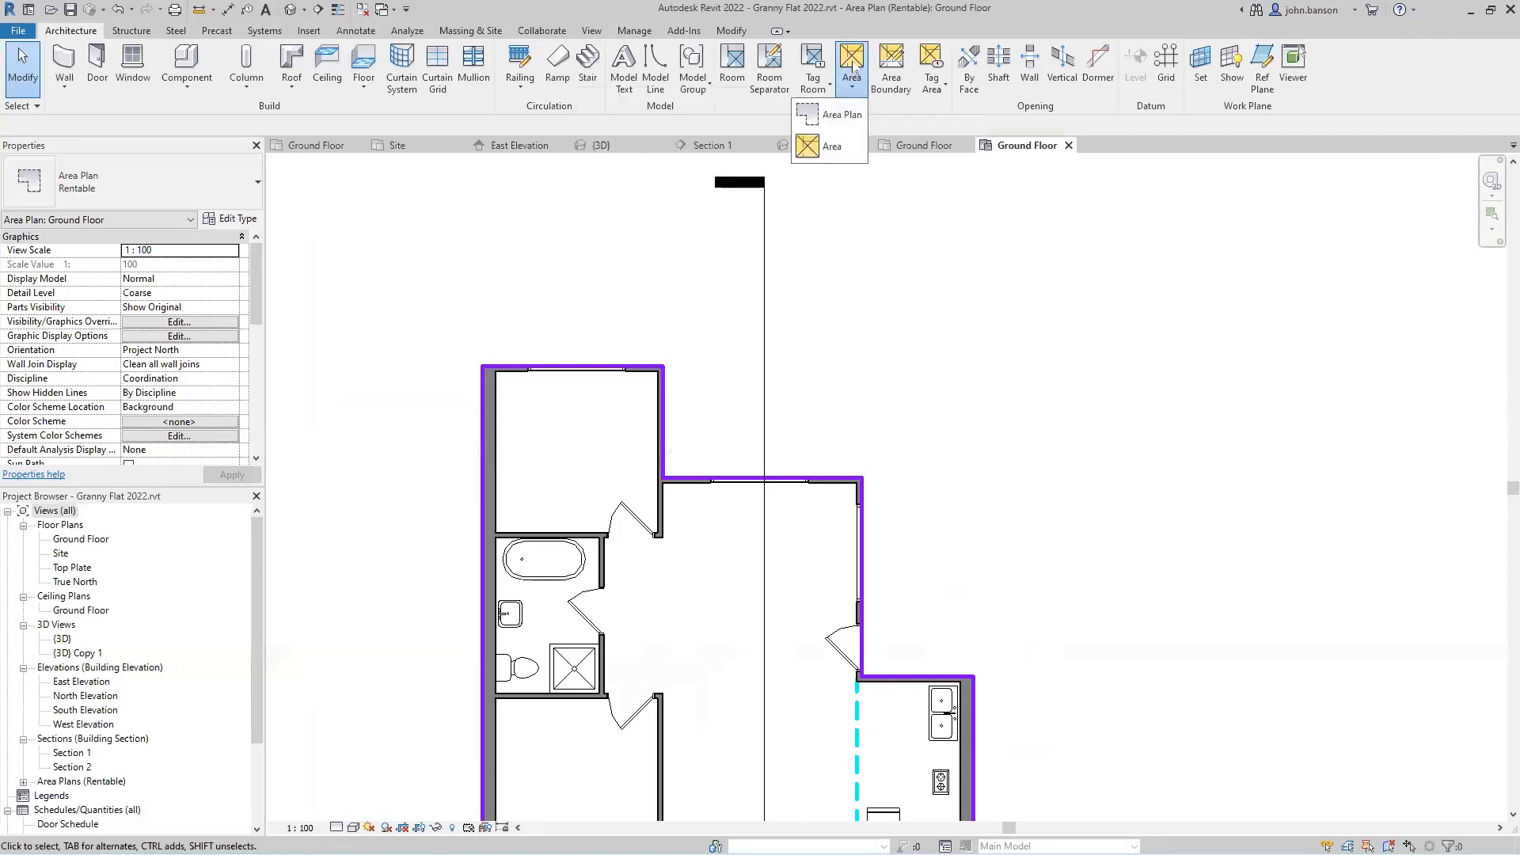
pyautogui.click(830, 146)
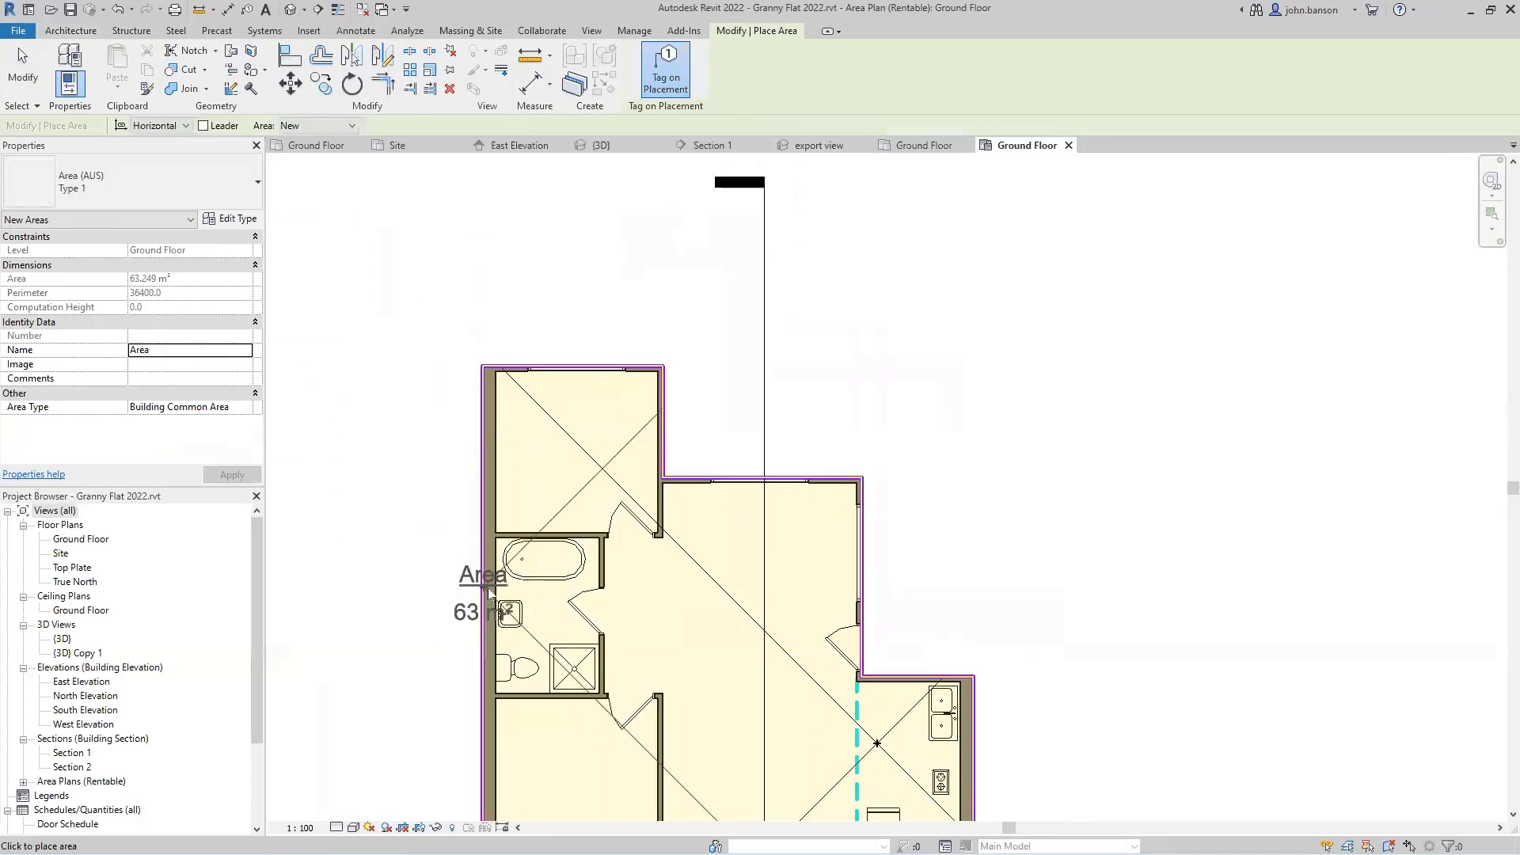
pyautogui.click(706, 643)
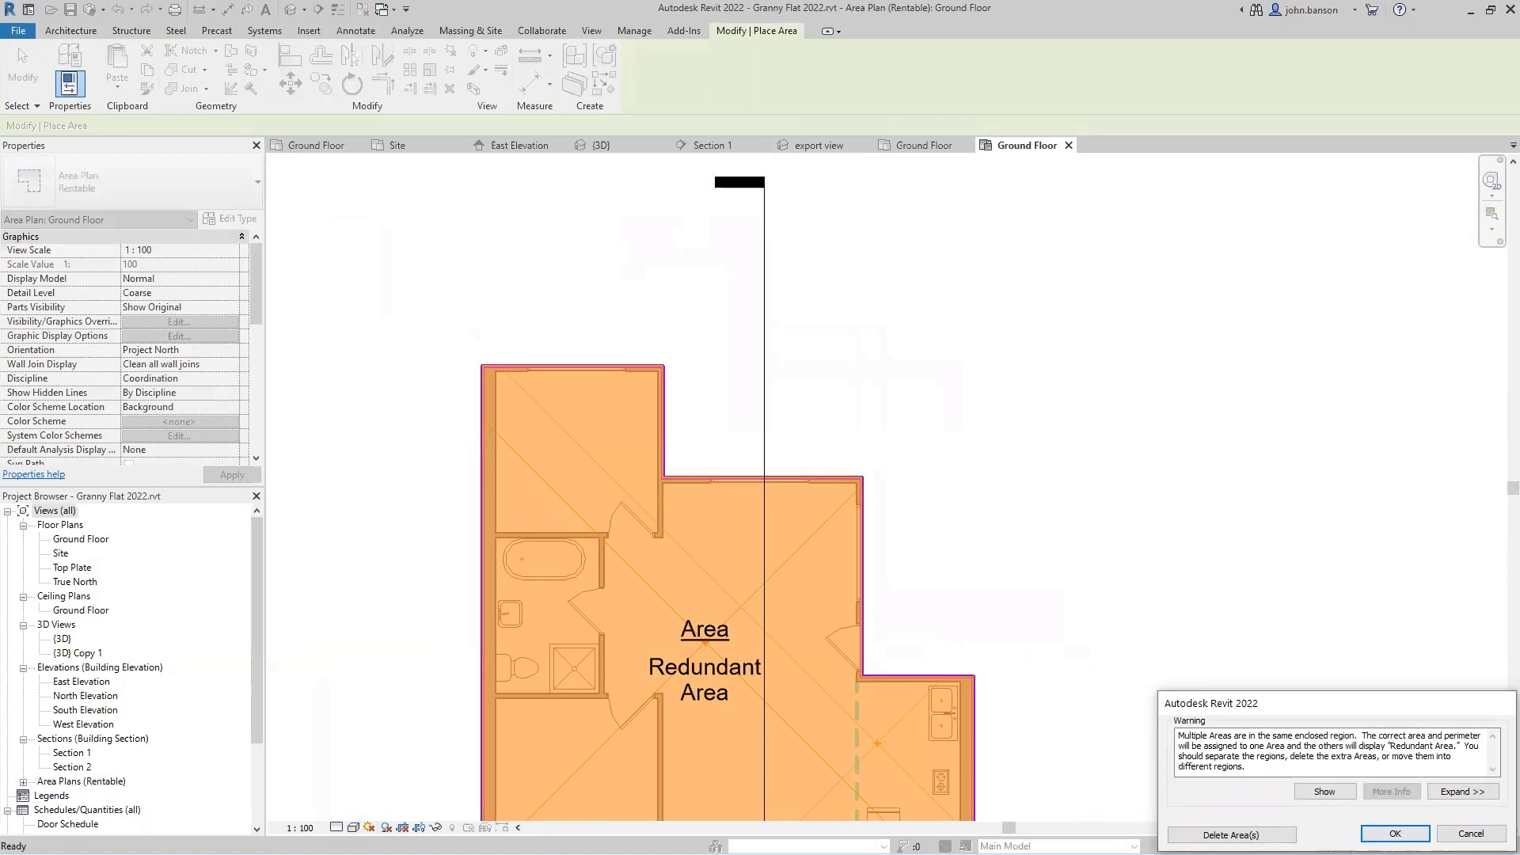
pyautogui.click(1396, 834)
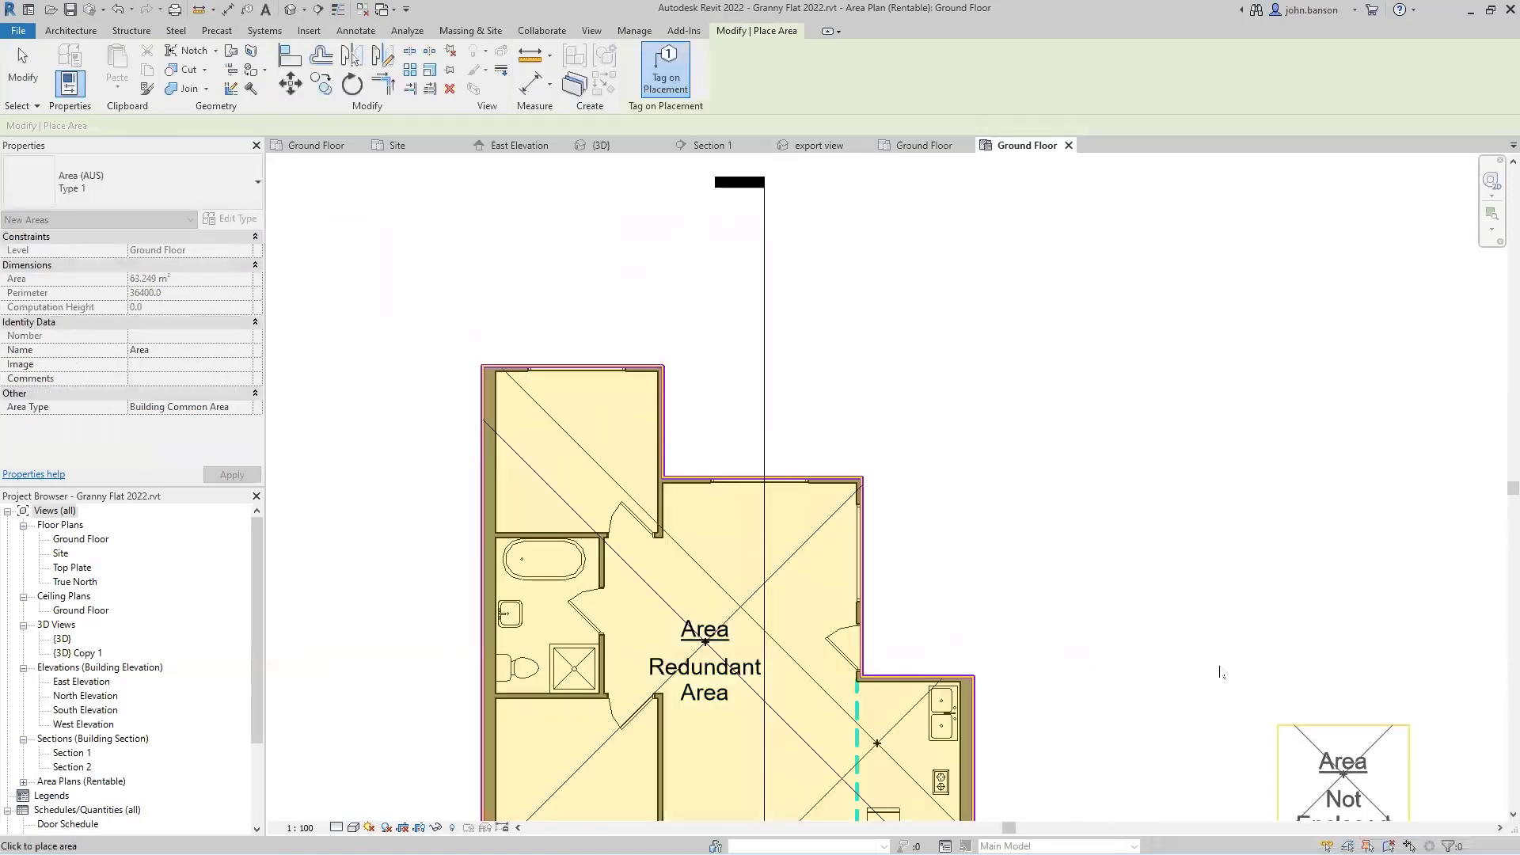
pyautogui.moveTo(1174, 600); pyautogui.dragTo(1156, 416, button='middle')
pyautogui.press('Escape')
pyautogui.press('Escape')
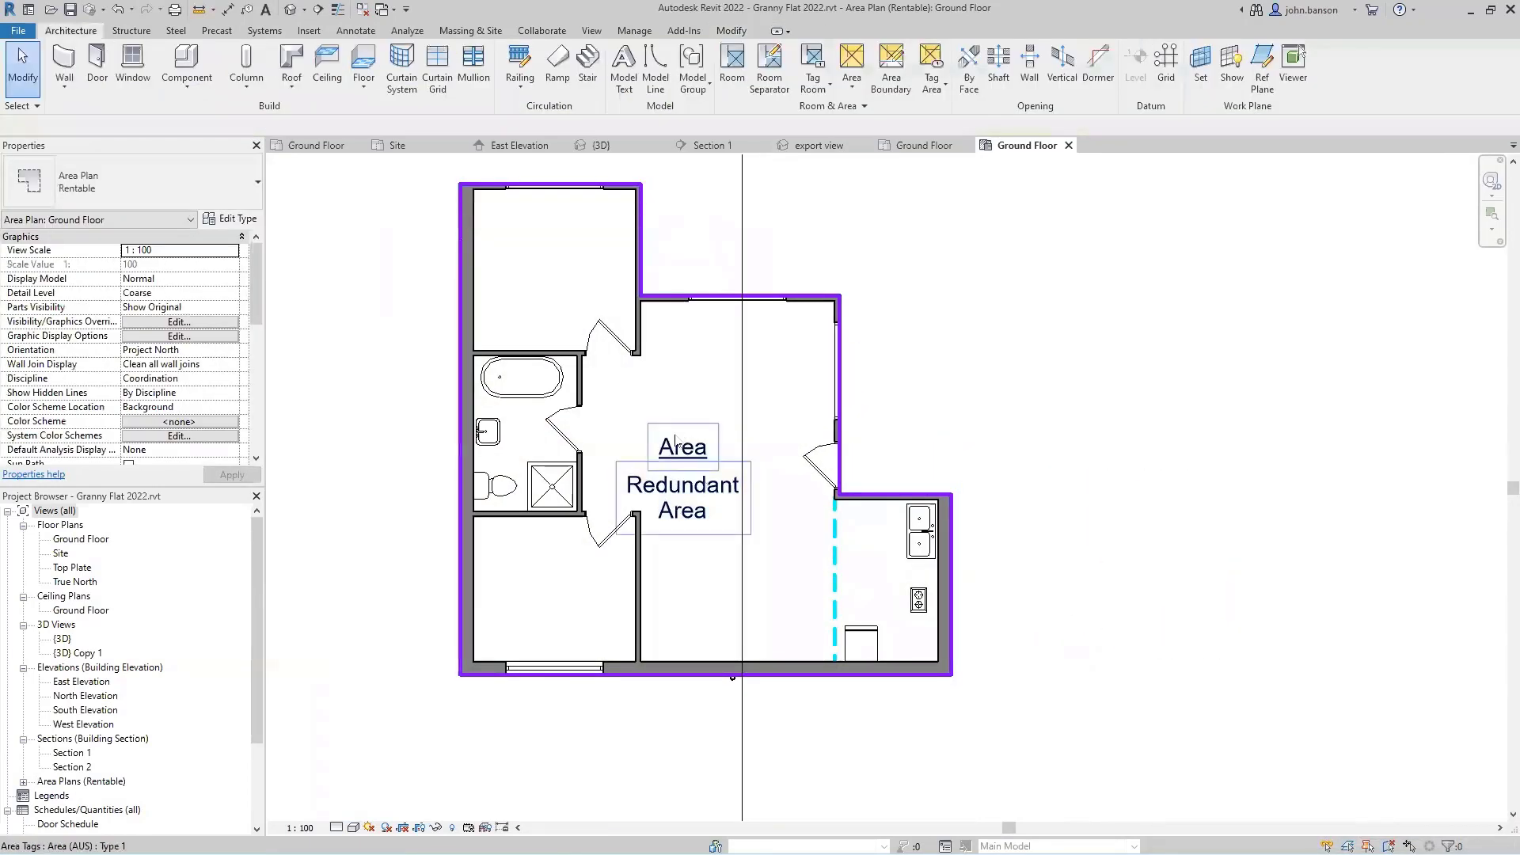
# Delete the redundant area just placed in the Living room.
pyautogui.click(704, 440)
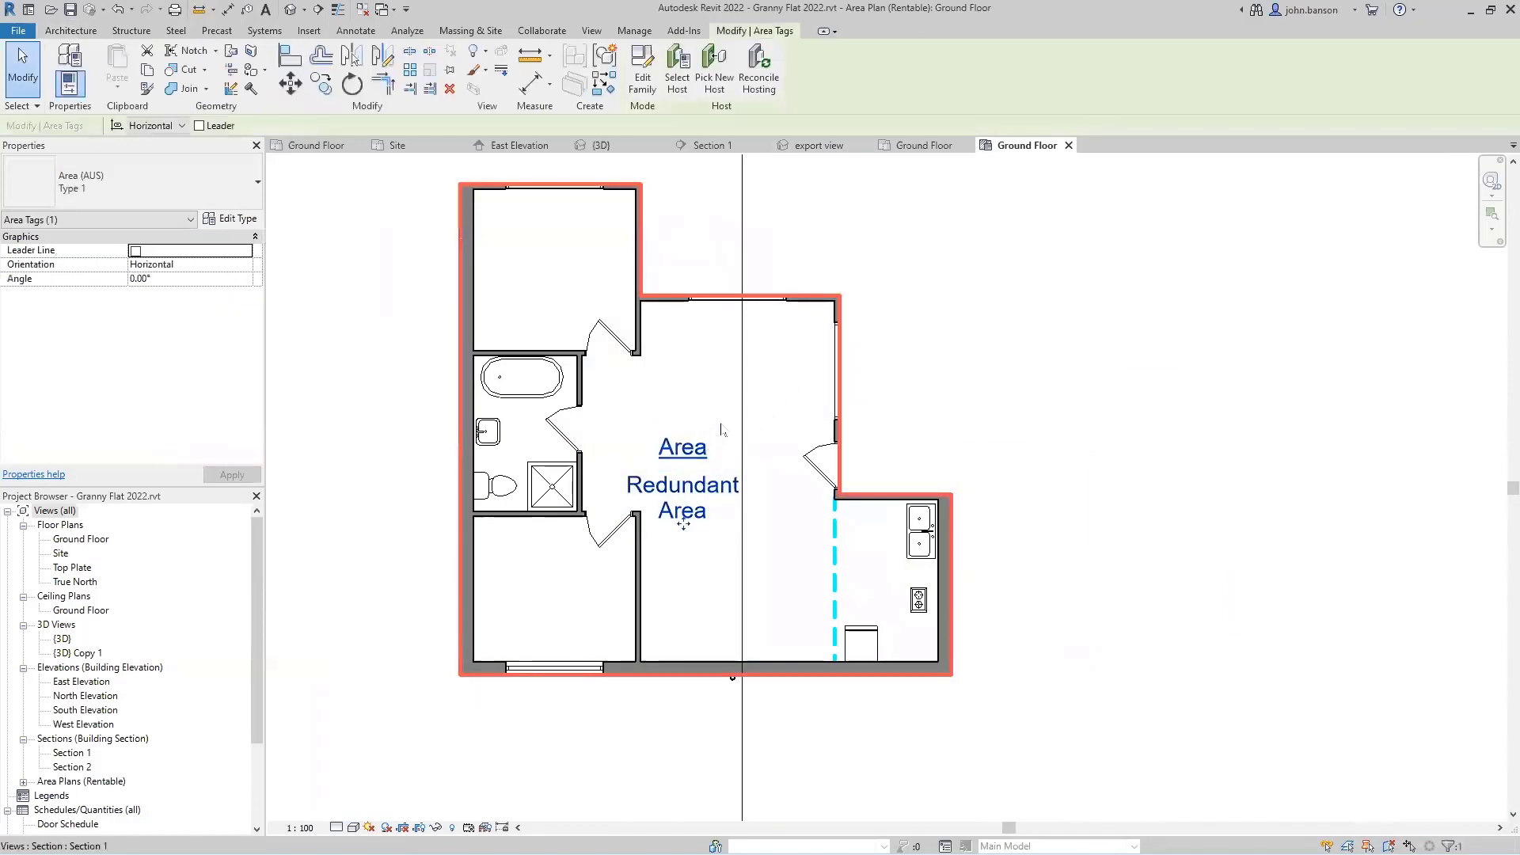
pyautogui.press('Escape')
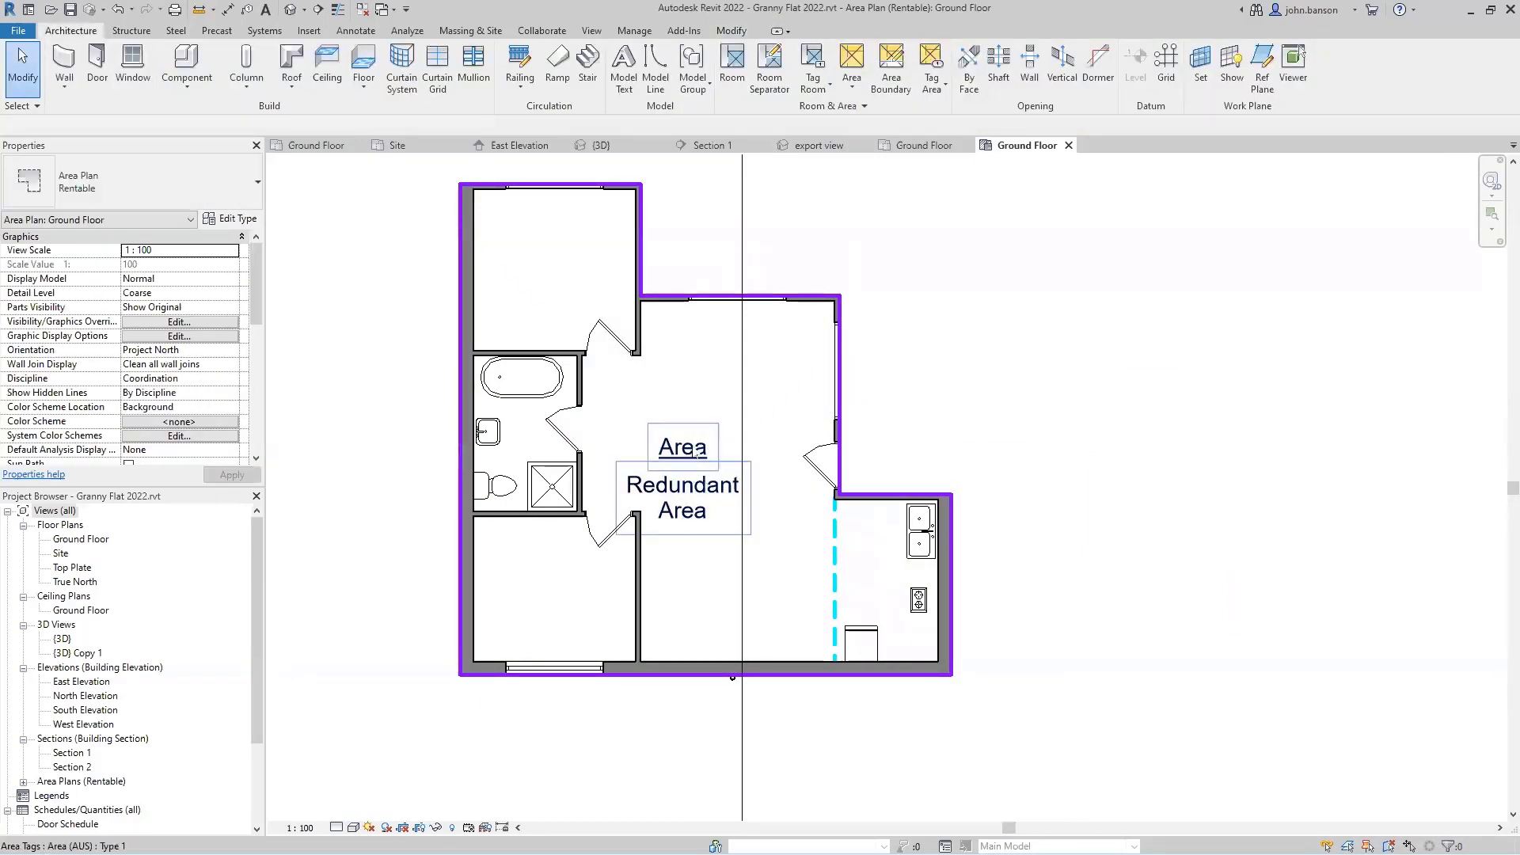
pyautogui.click(693, 464)
pyautogui.press('Escape')
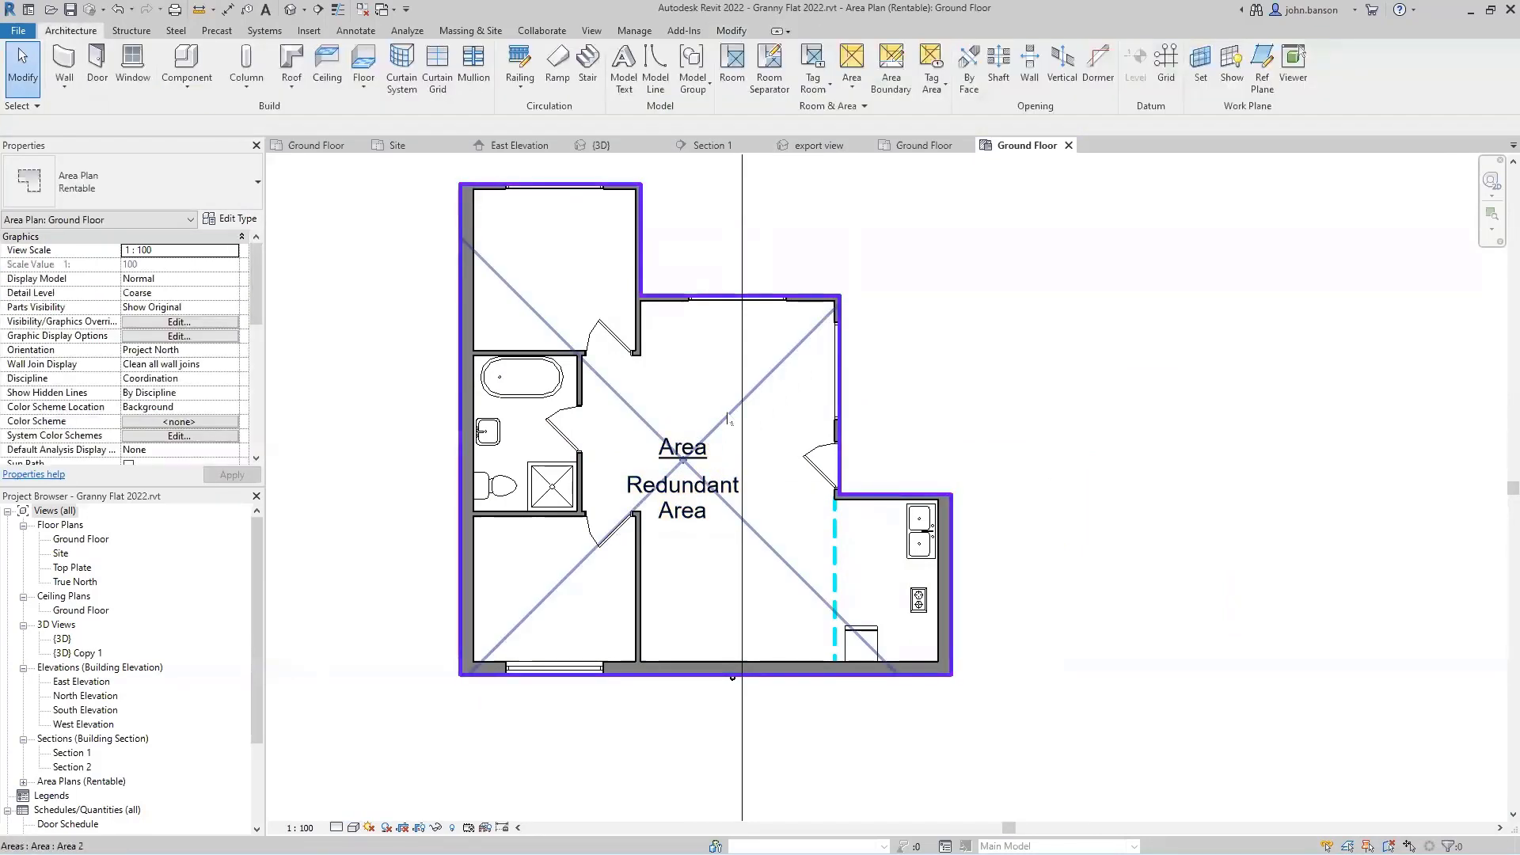
pyautogui.click(719, 438)
pyautogui.press('Delete')
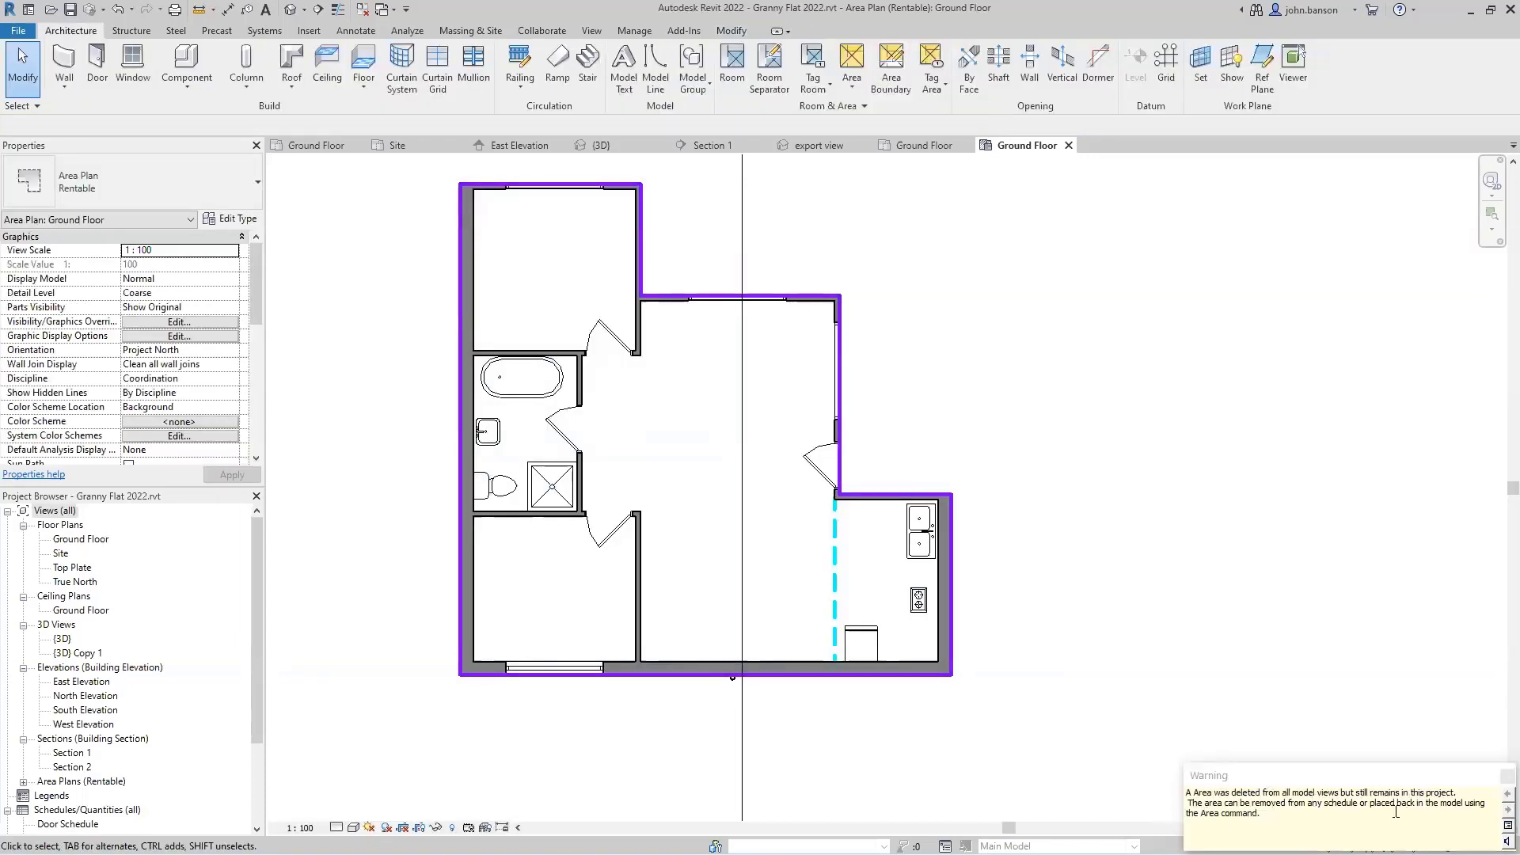
pyautogui.click(708, 490)
pyautogui.press('Escape')
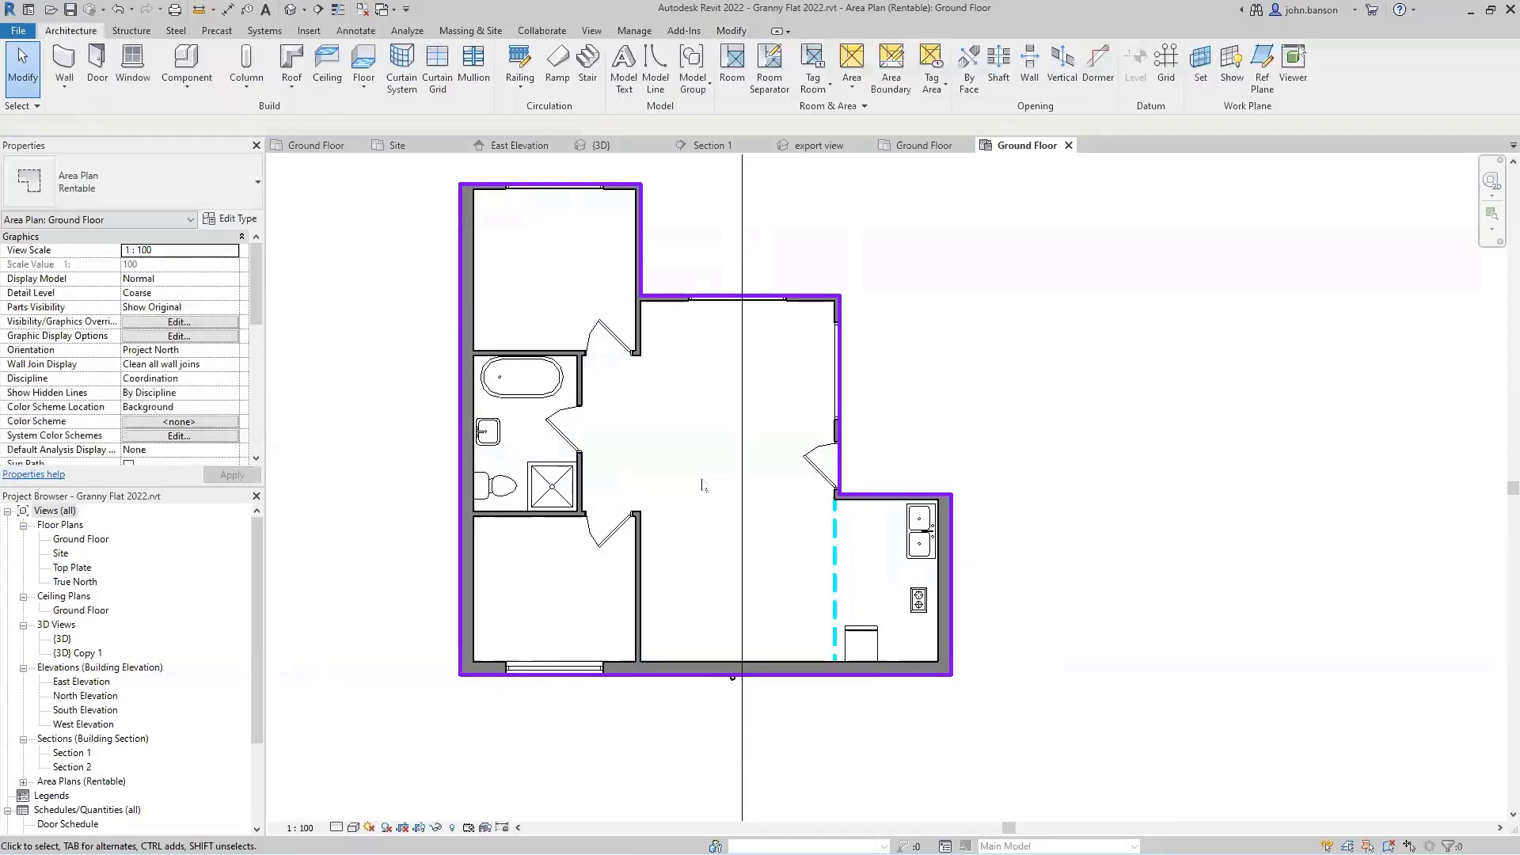
# Place a new tagged area inside the boundary, in the open space just outside the bathroom door.
pyautogui.click(852, 86)
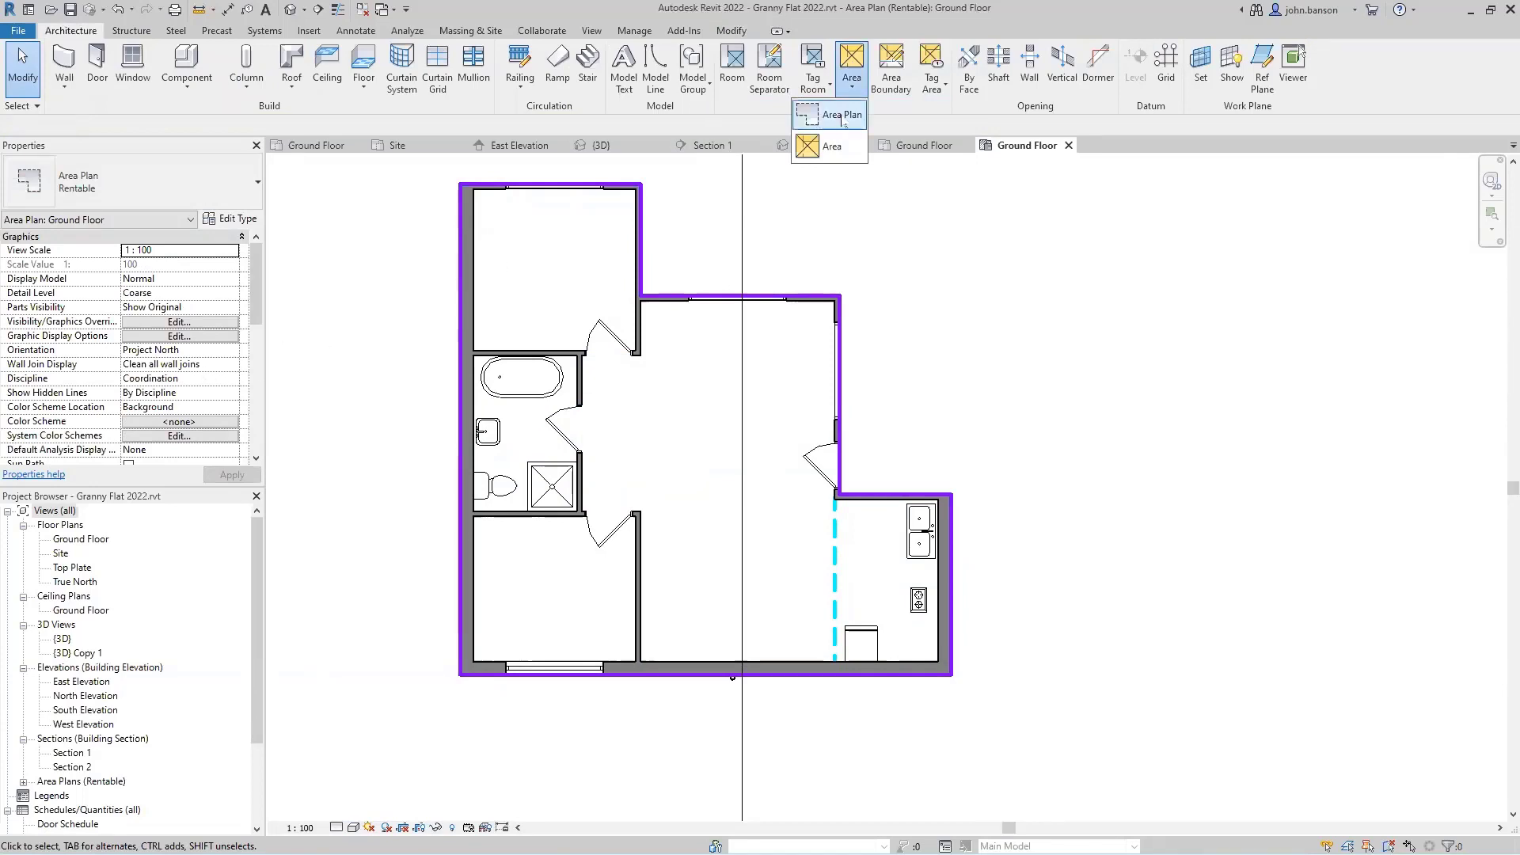
pyautogui.click(832, 149)
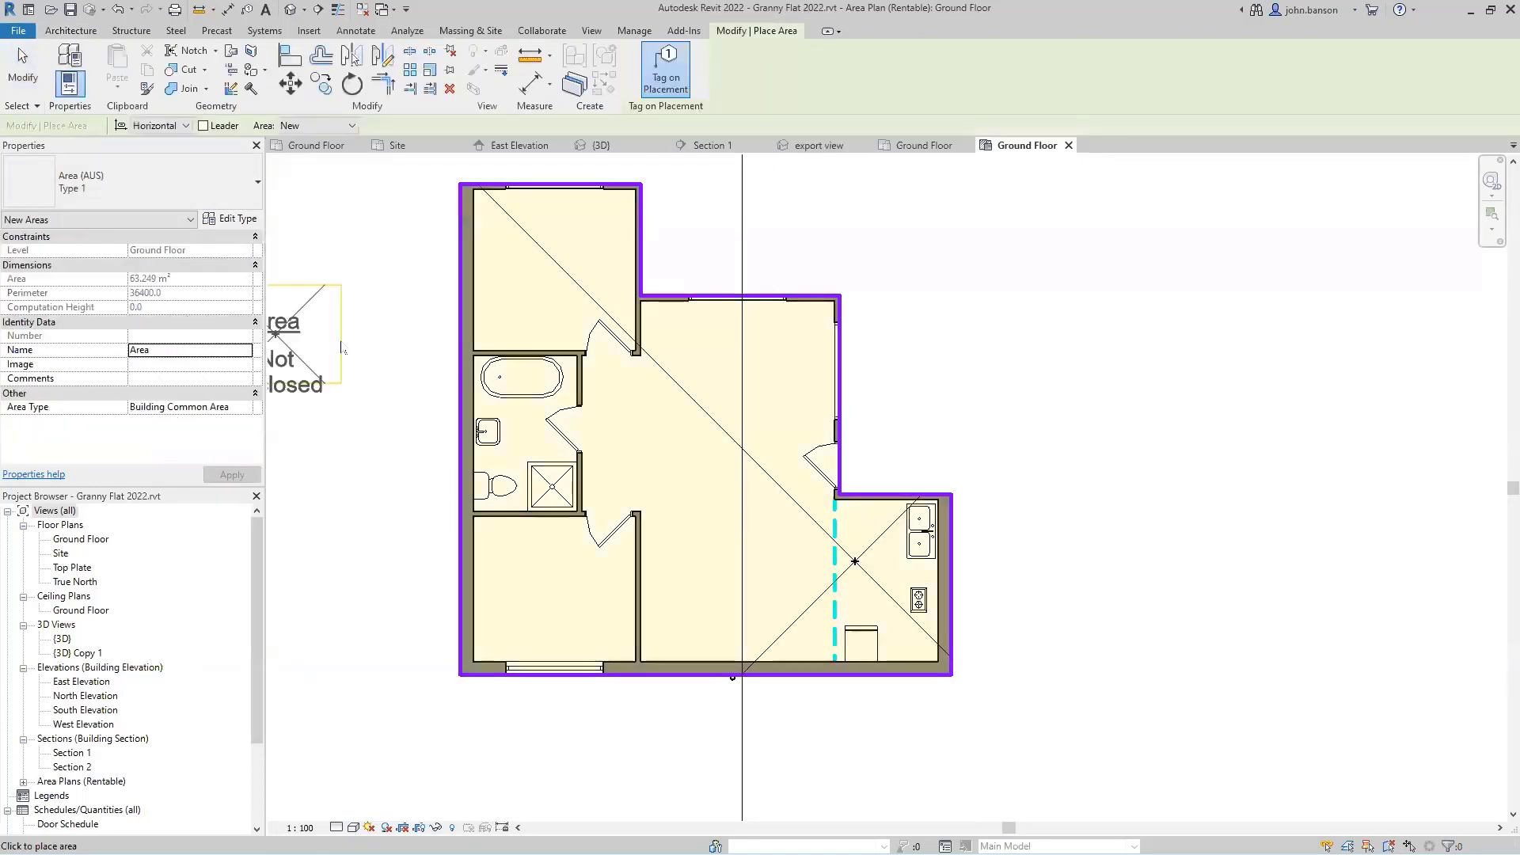
pyautogui.click(648, 443)
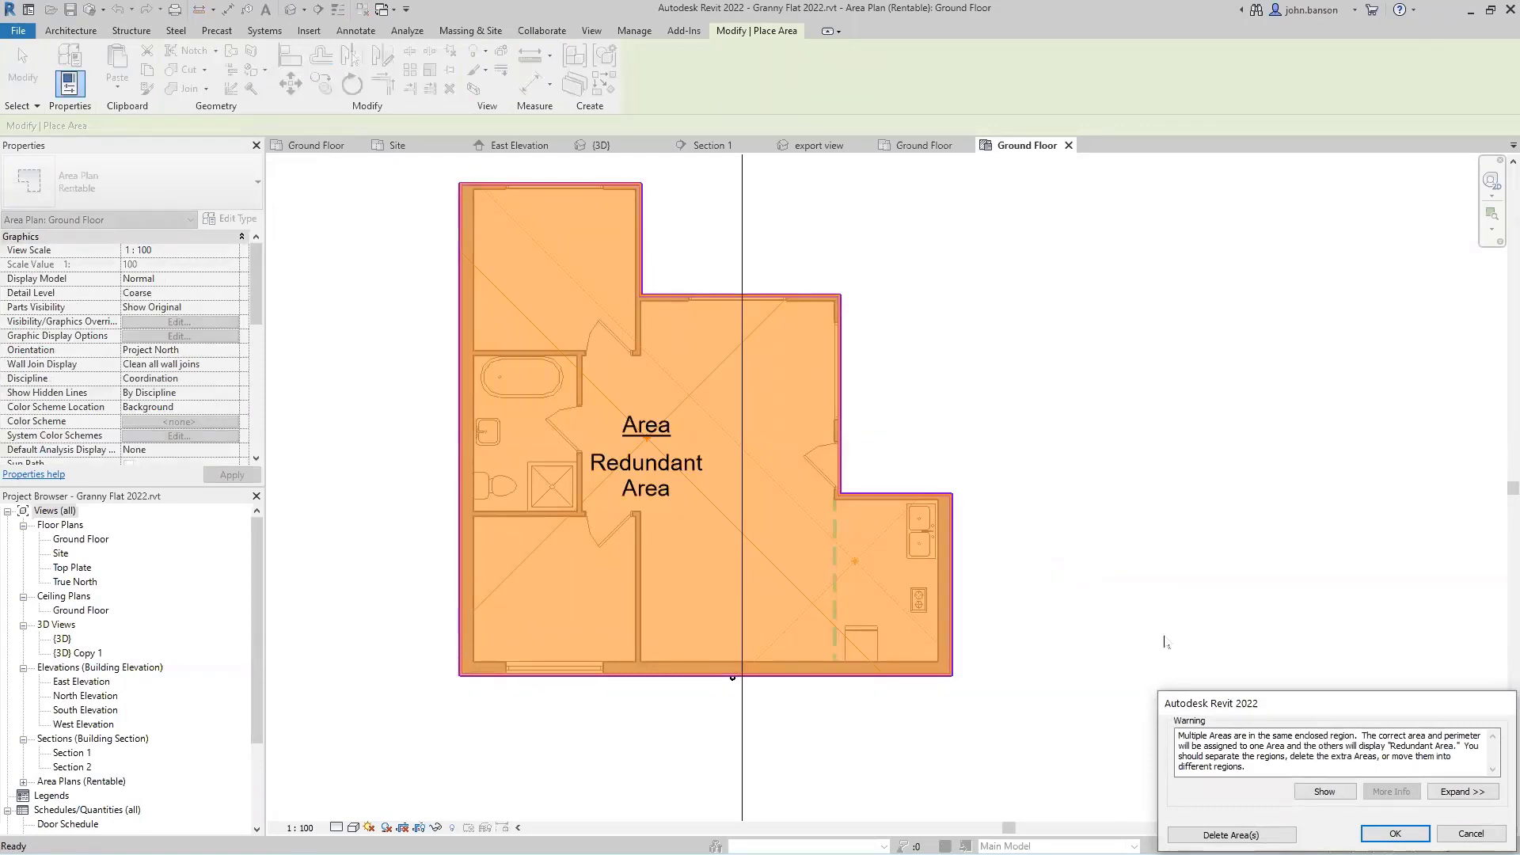
pyautogui.press('Return')
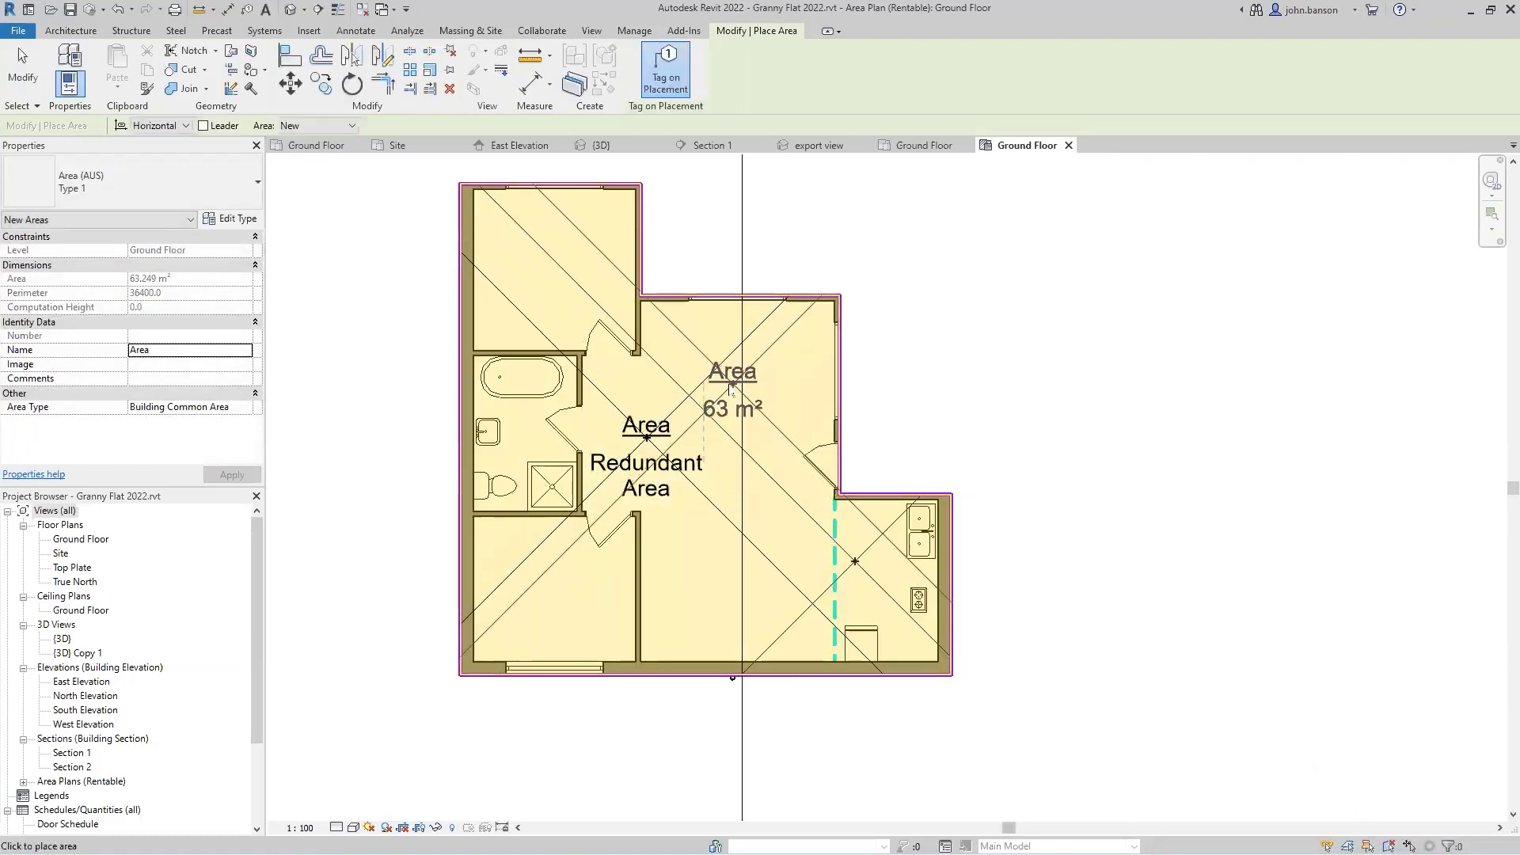
pyautogui.press('Escape')
pyautogui.press('Escape')
# Delete the older duplicate area whose crossing reference lines meet in the kitchen.
pyautogui.click(859, 568)
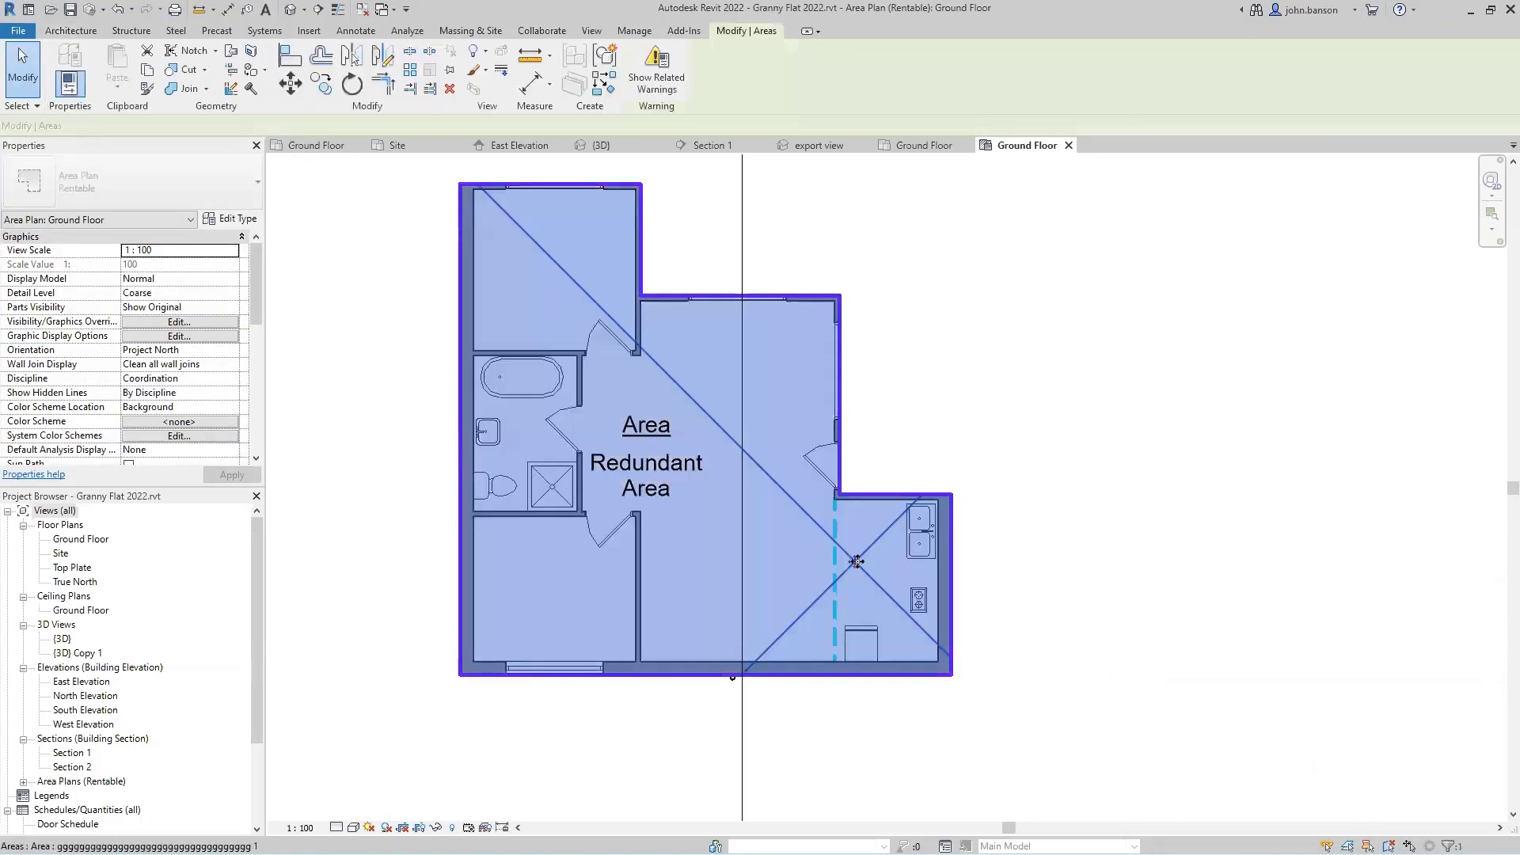
pyautogui.press('Delete')
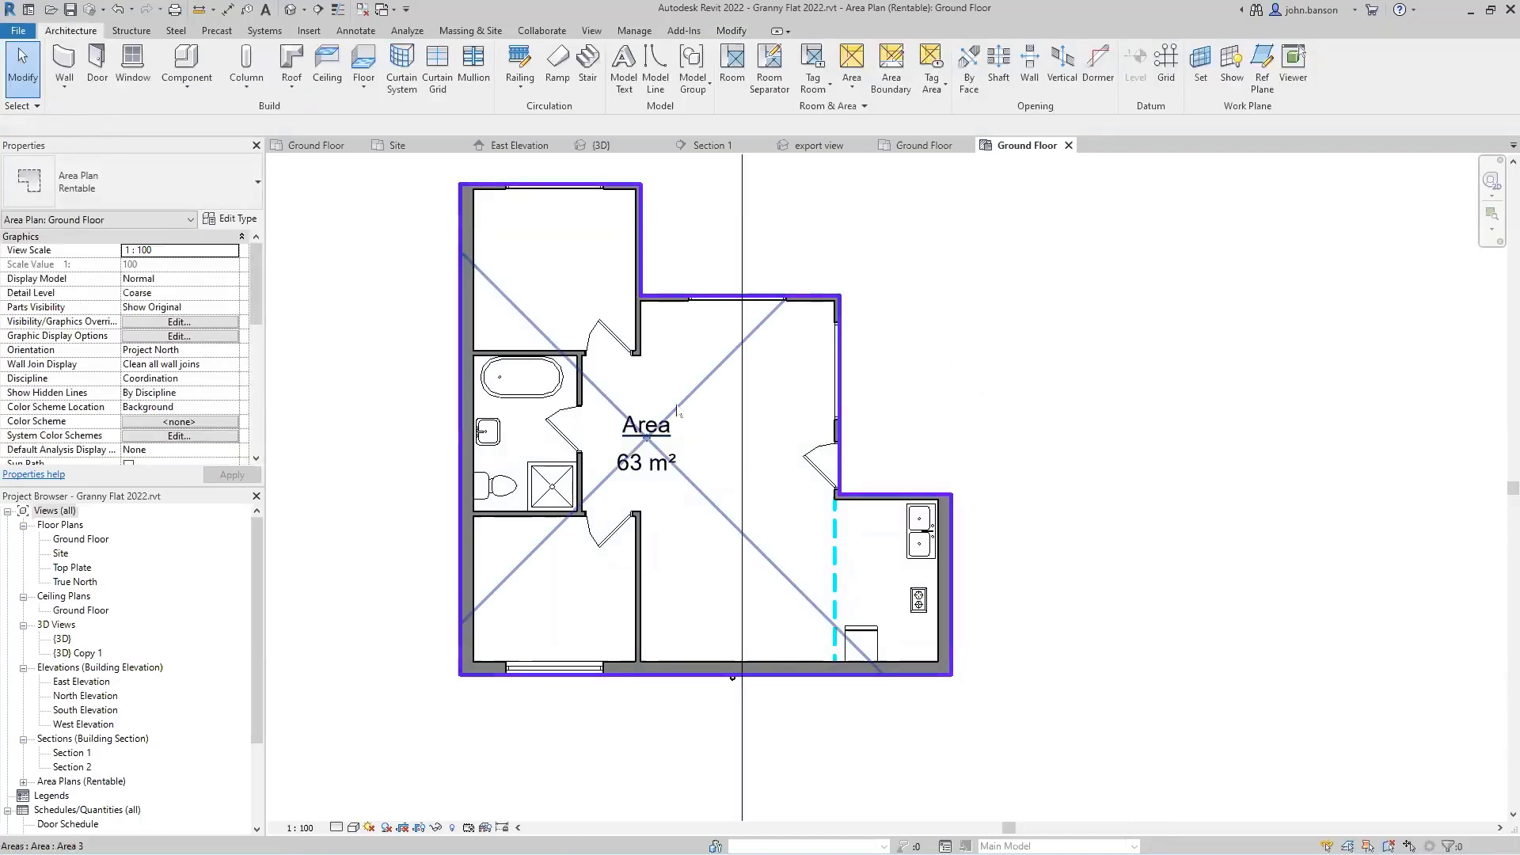
# Inspect the room separation line beside the kitchen and the properties of the remaining area.
pyautogui.scroll(1, 651, 447)
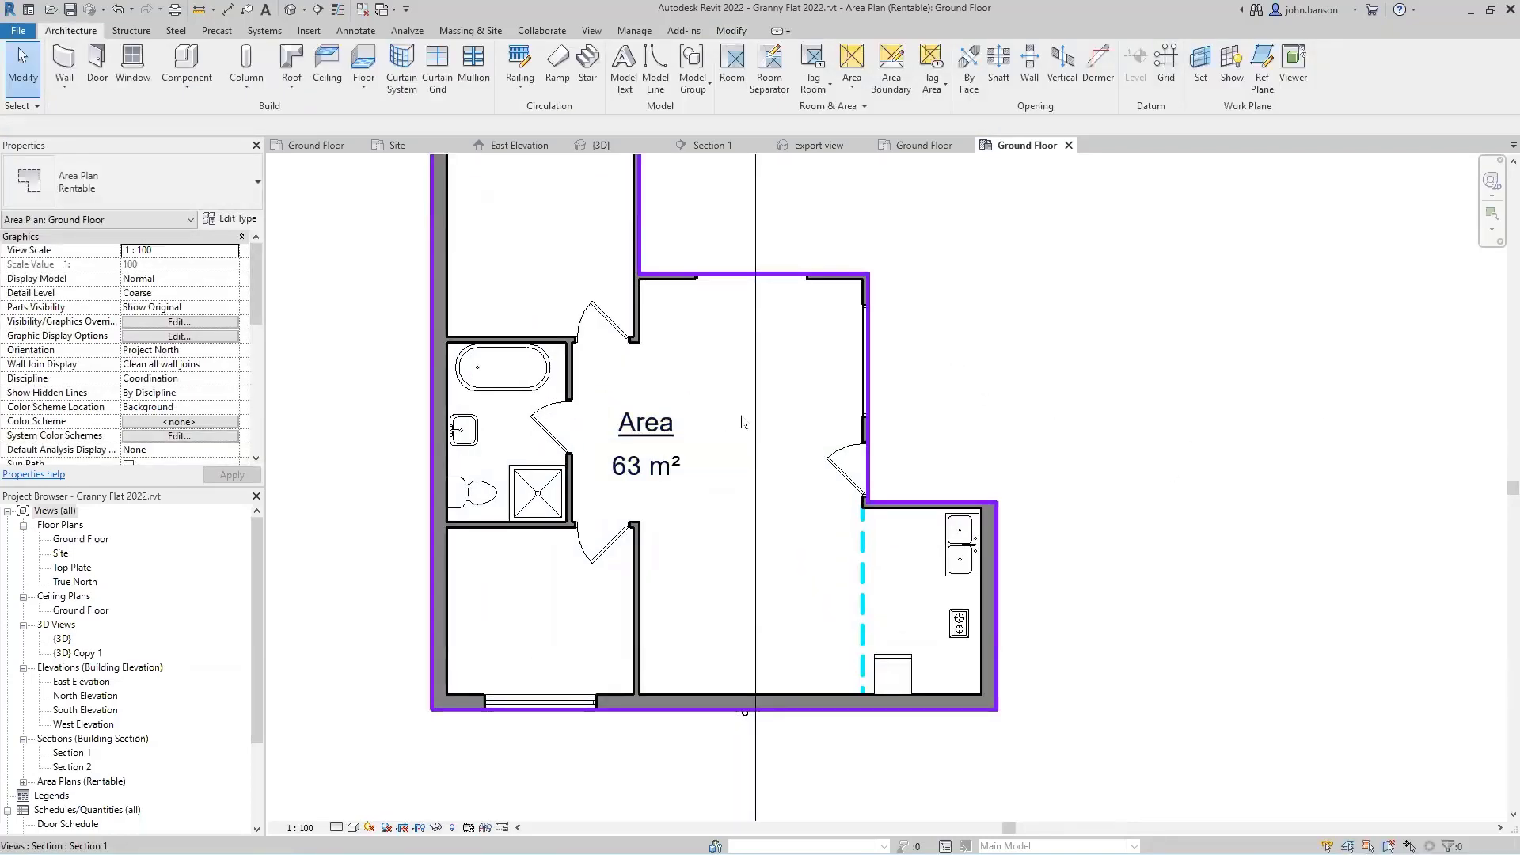
pyautogui.click(863, 552)
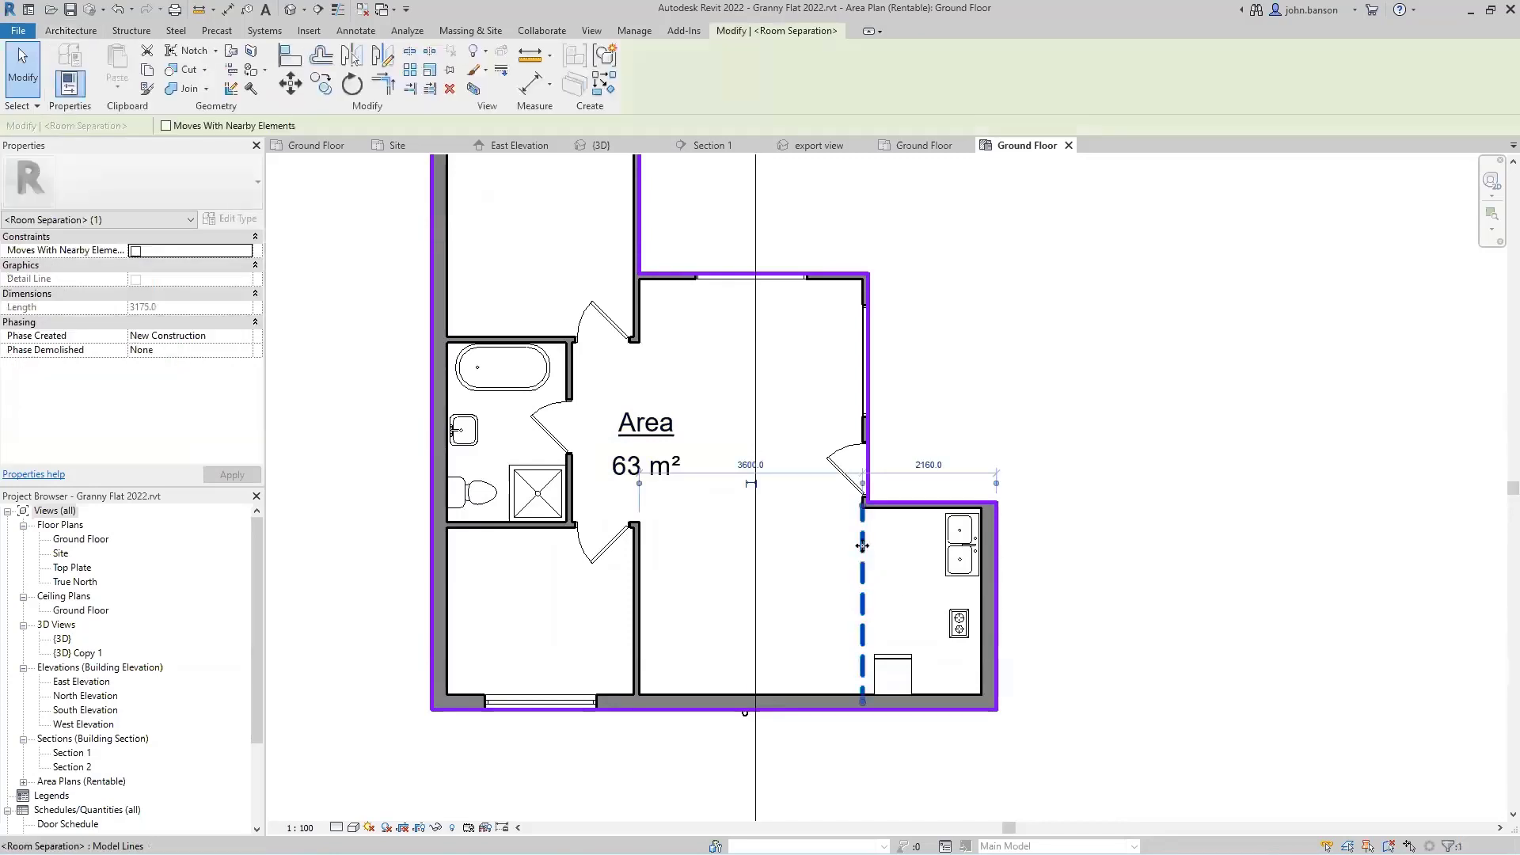
pyautogui.click(1060, 417)
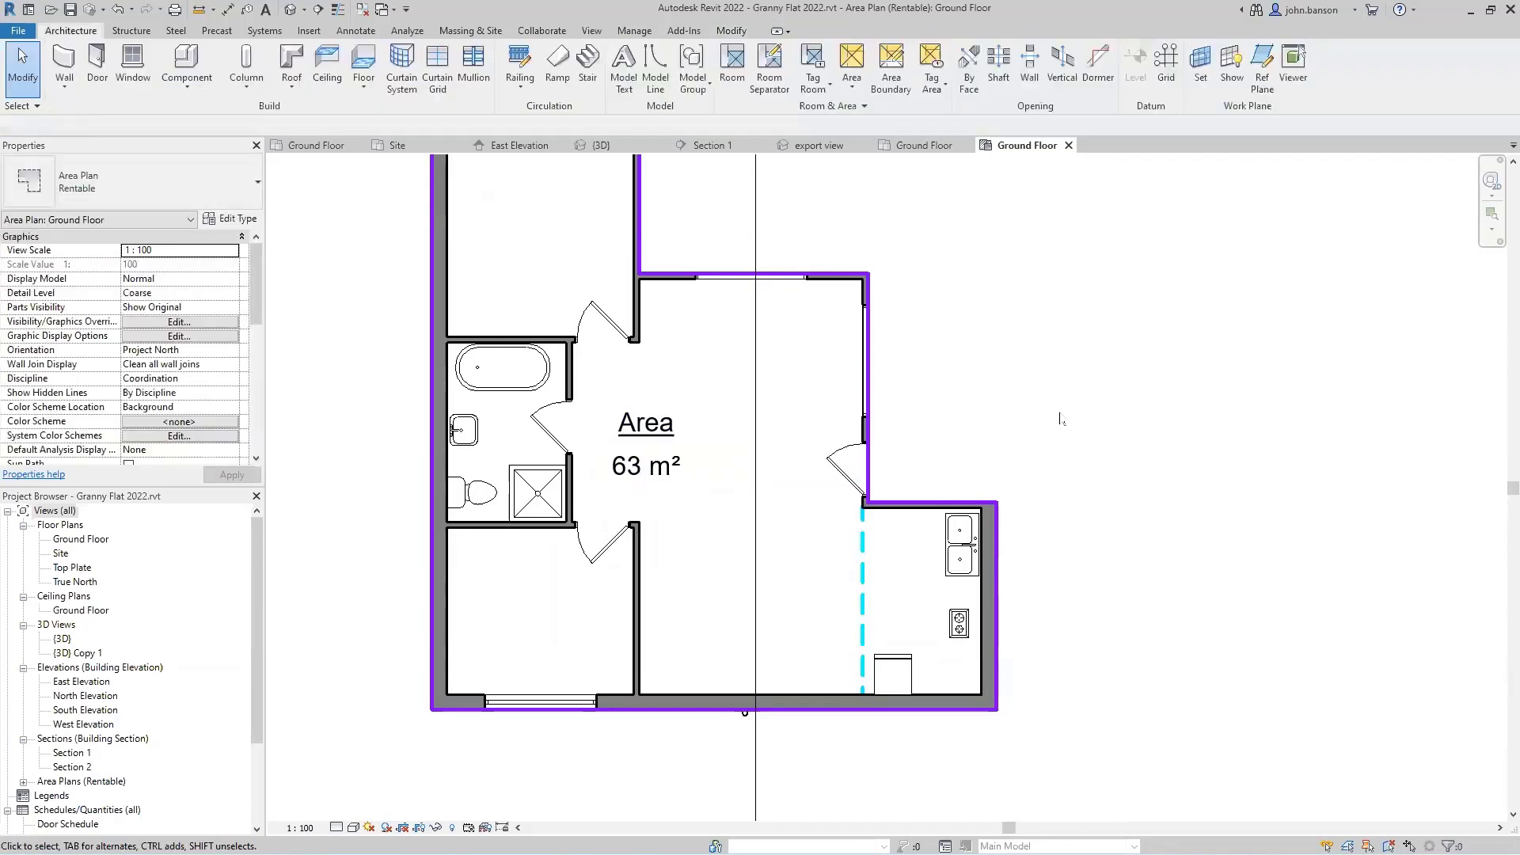
pyautogui.scroll(-1, 1060, 420)
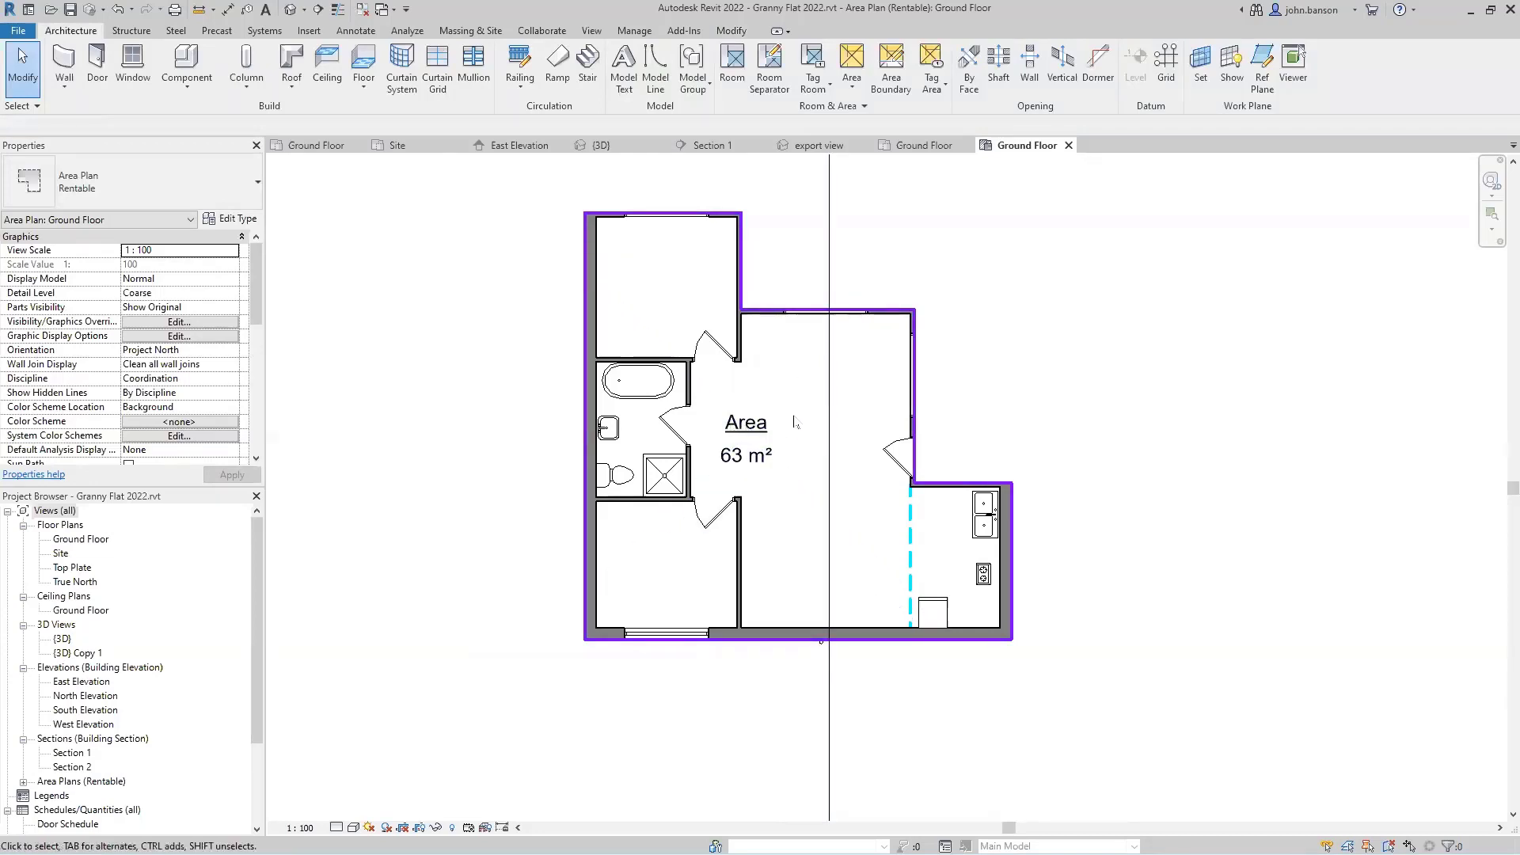
pyautogui.click(784, 393)
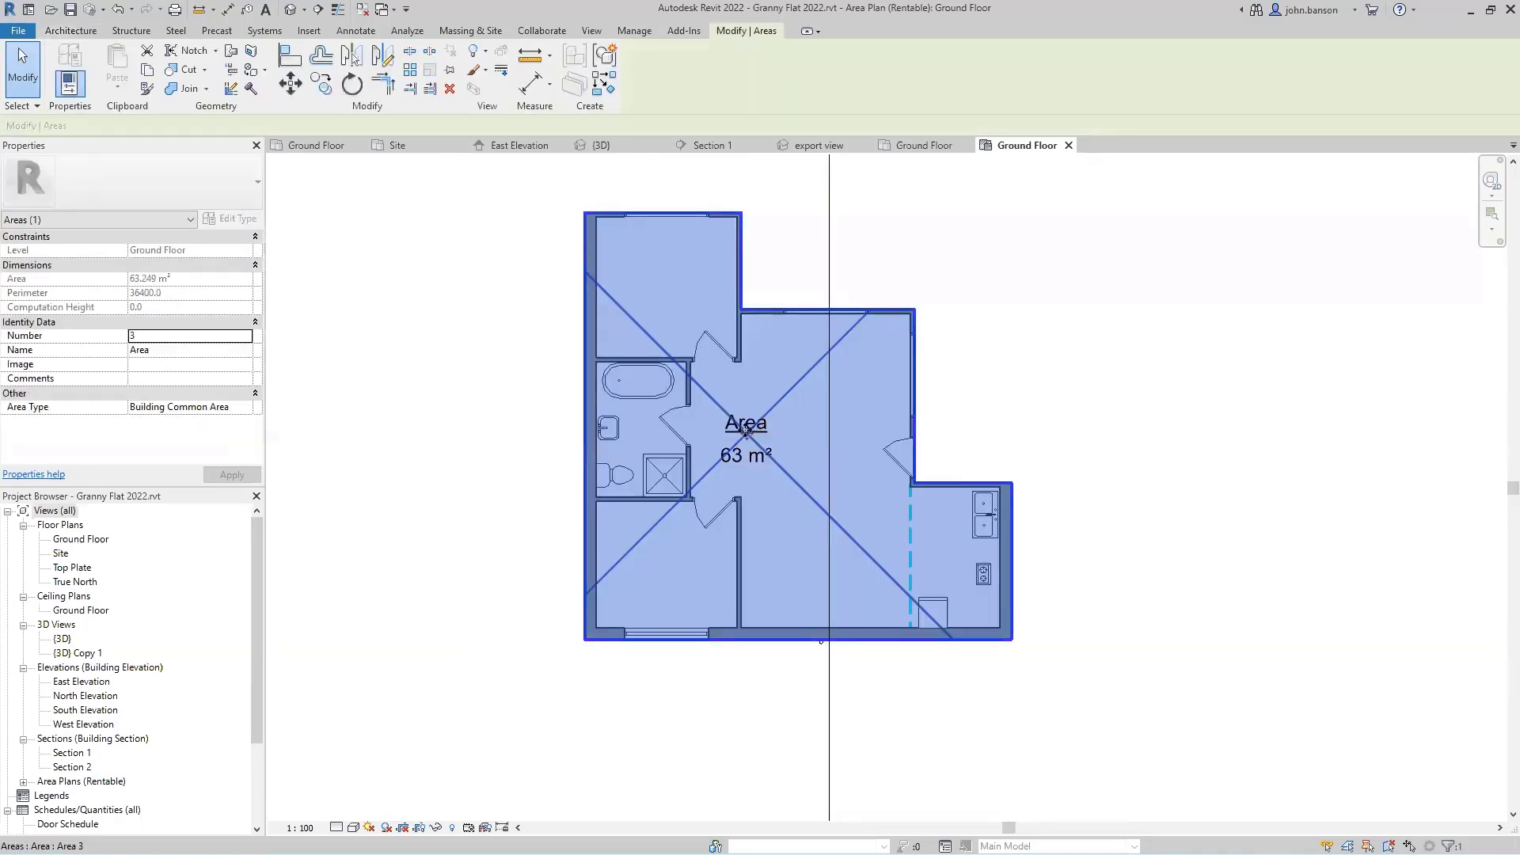
pyautogui.click(1058, 395)
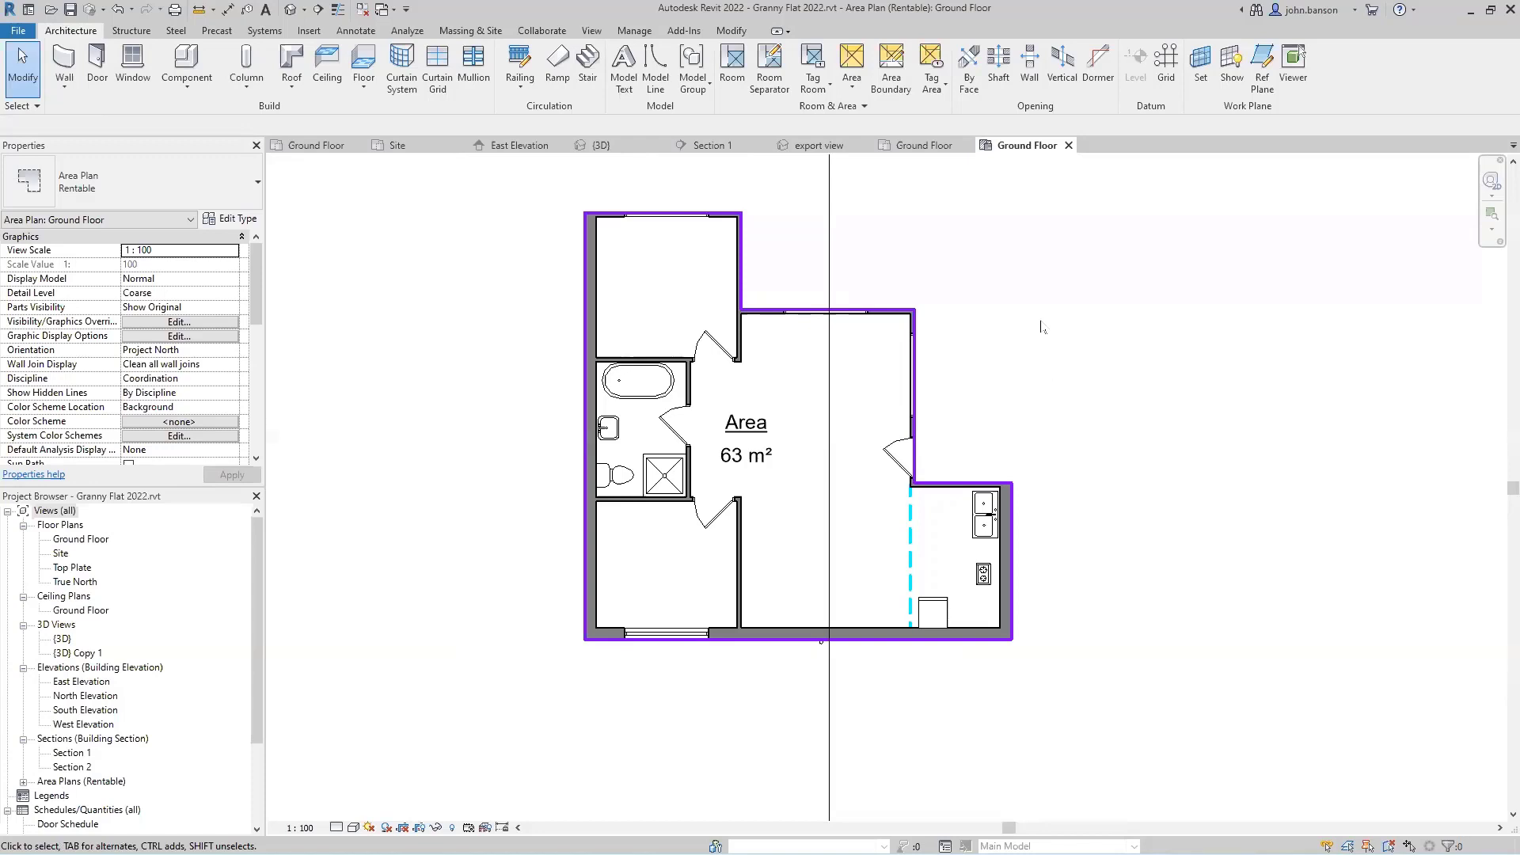
pyautogui.moveTo(1042, 326); pyautogui.dragTo(991, 372, button='middle')
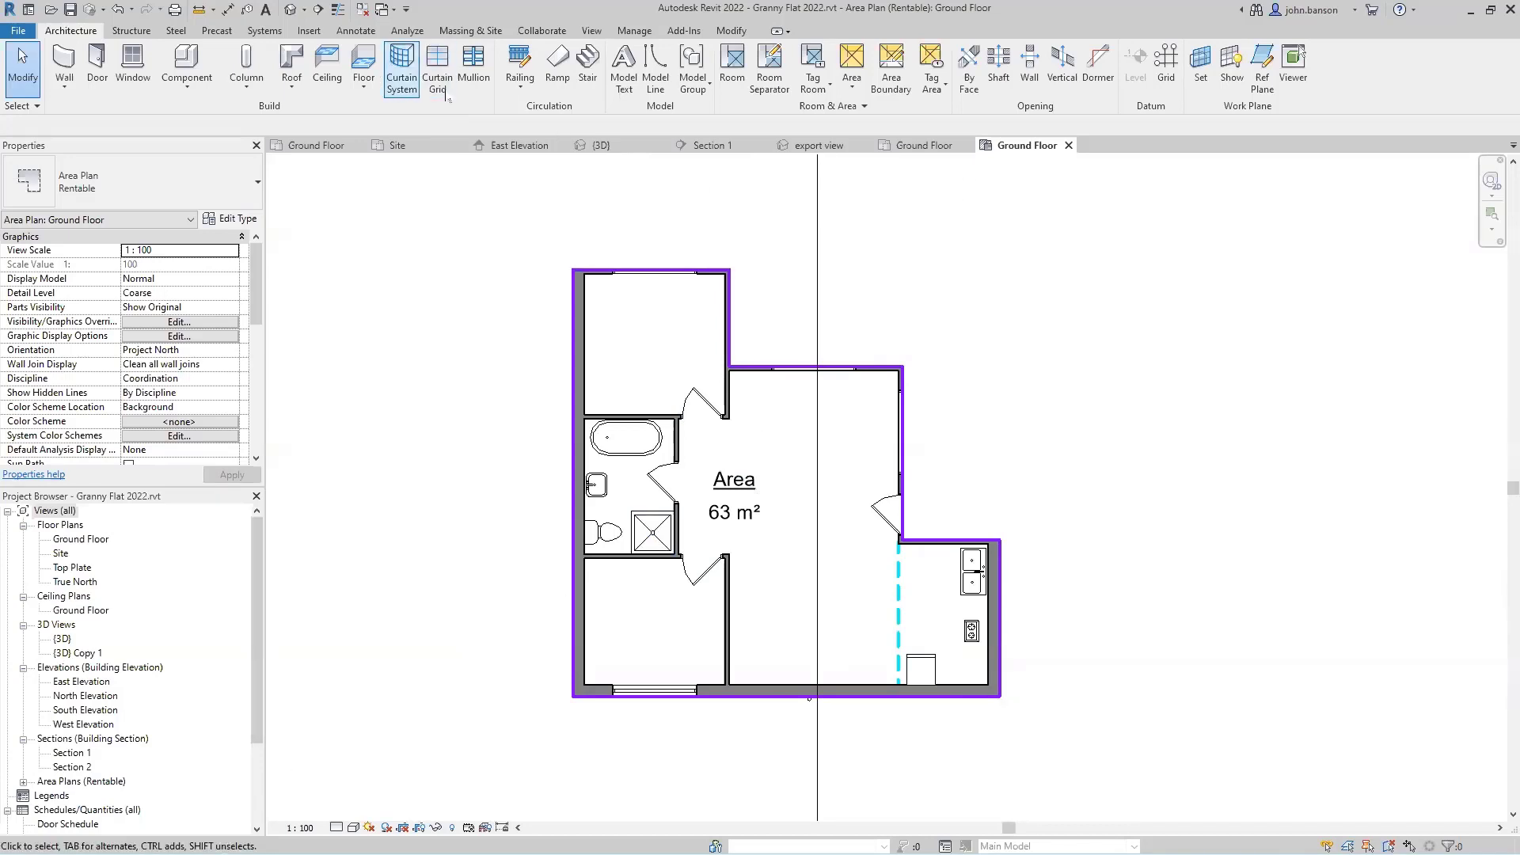
# Create a new schedule for the Areas (Rentable) category.
pyautogui.click(359, 31)
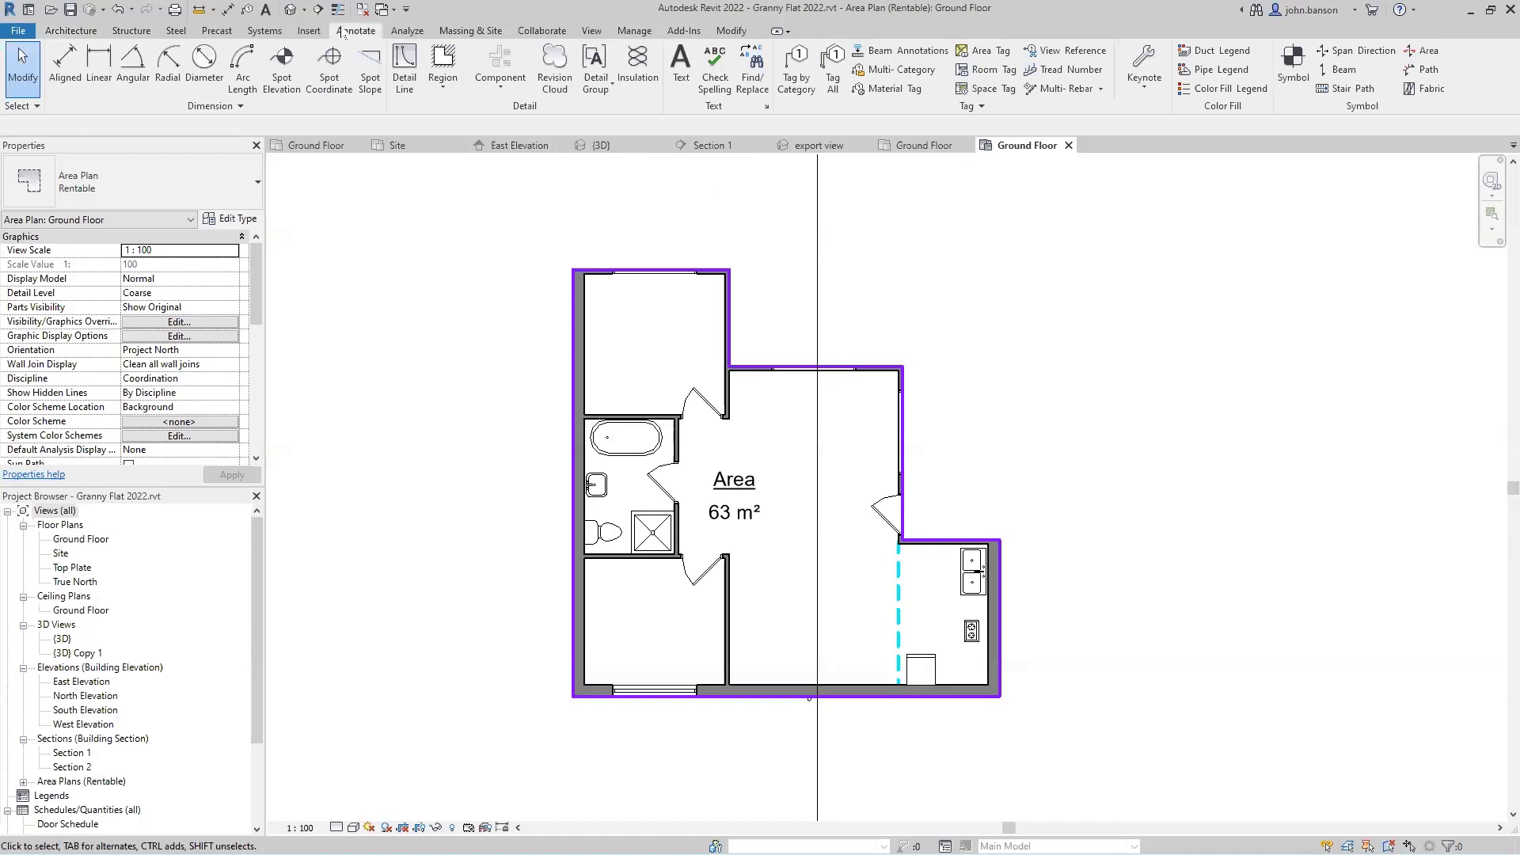
pyautogui.click(590, 32)
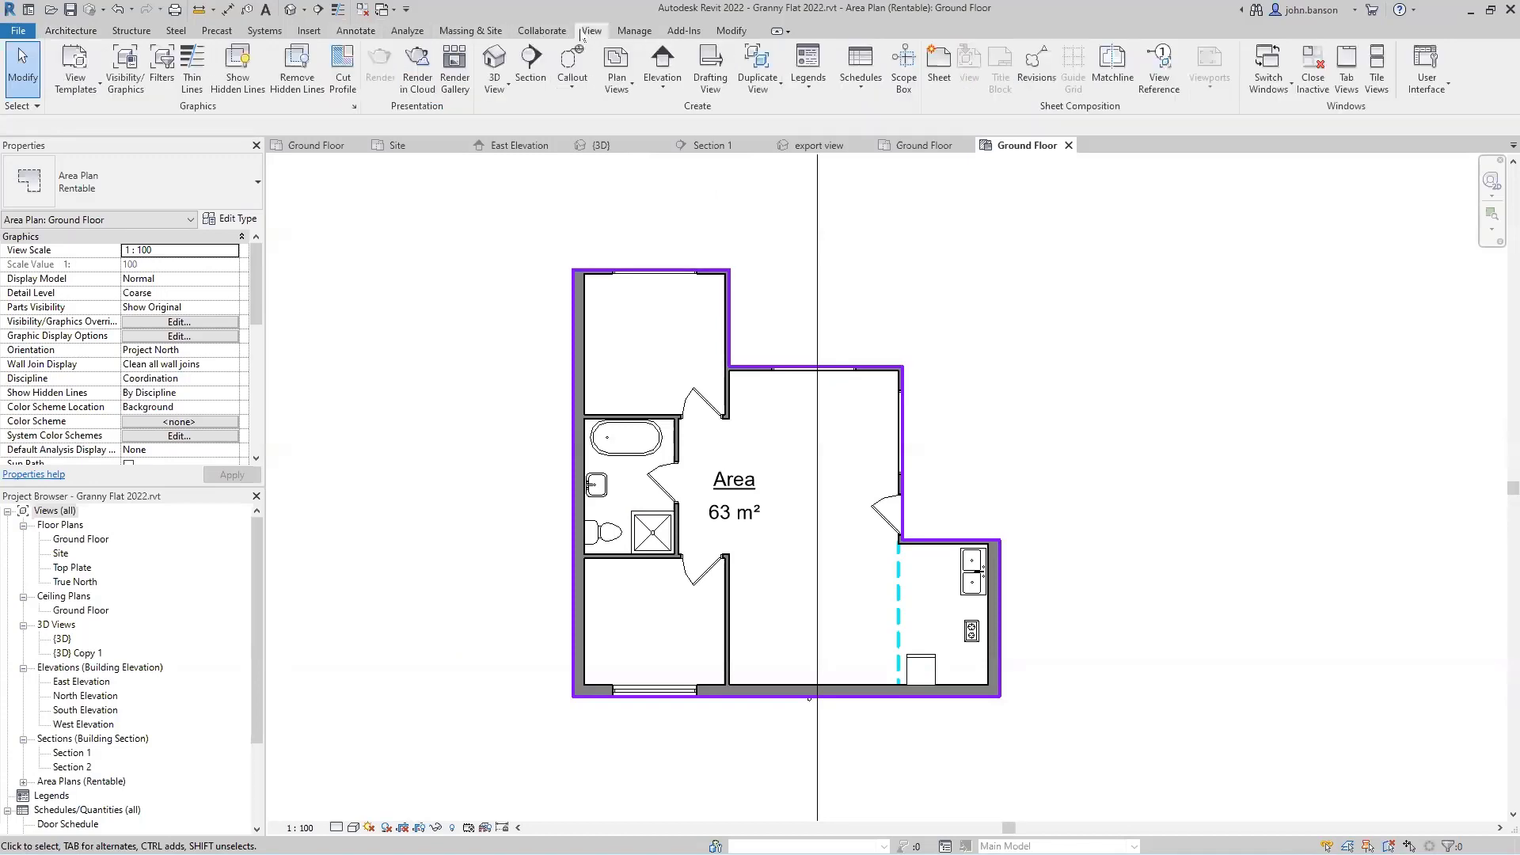
pyautogui.click(855, 90)
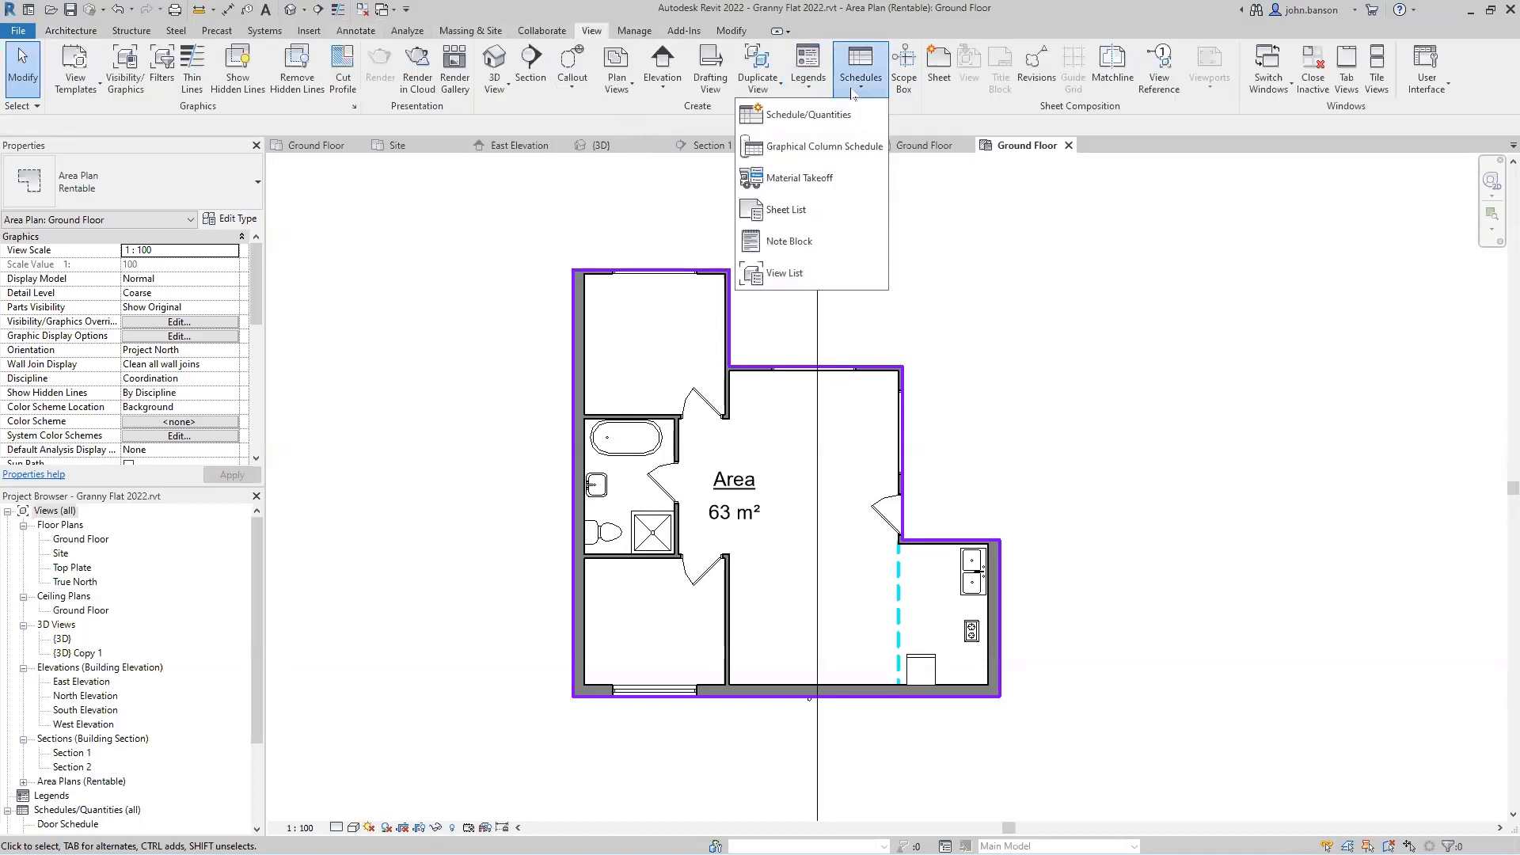
pyautogui.click(828, 117)
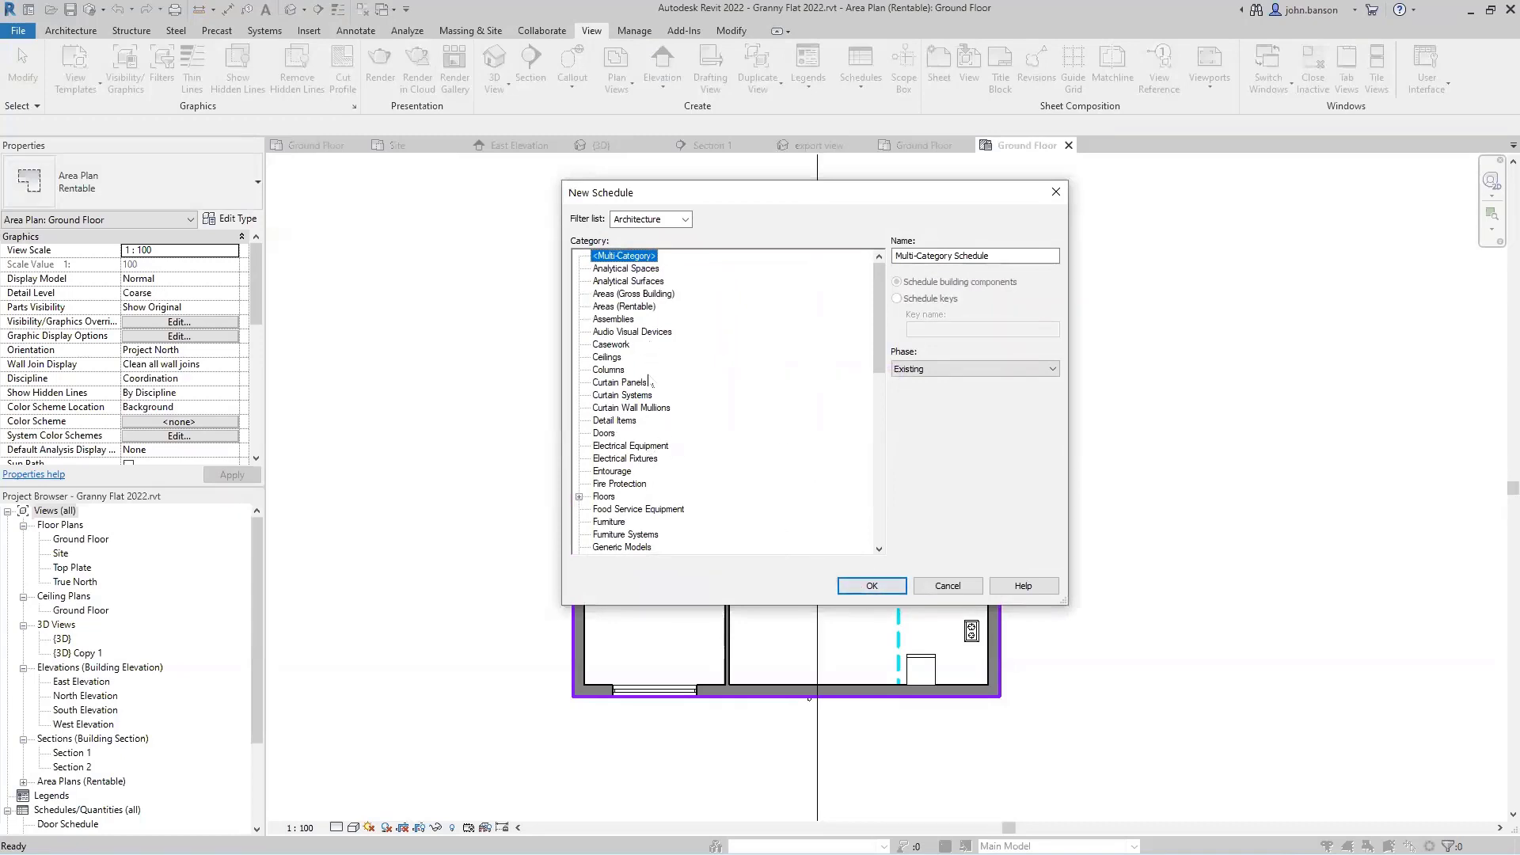
pyautogui.scroll(-1, 649, 382)
pyautogui.scroll(-8, 649, 388)
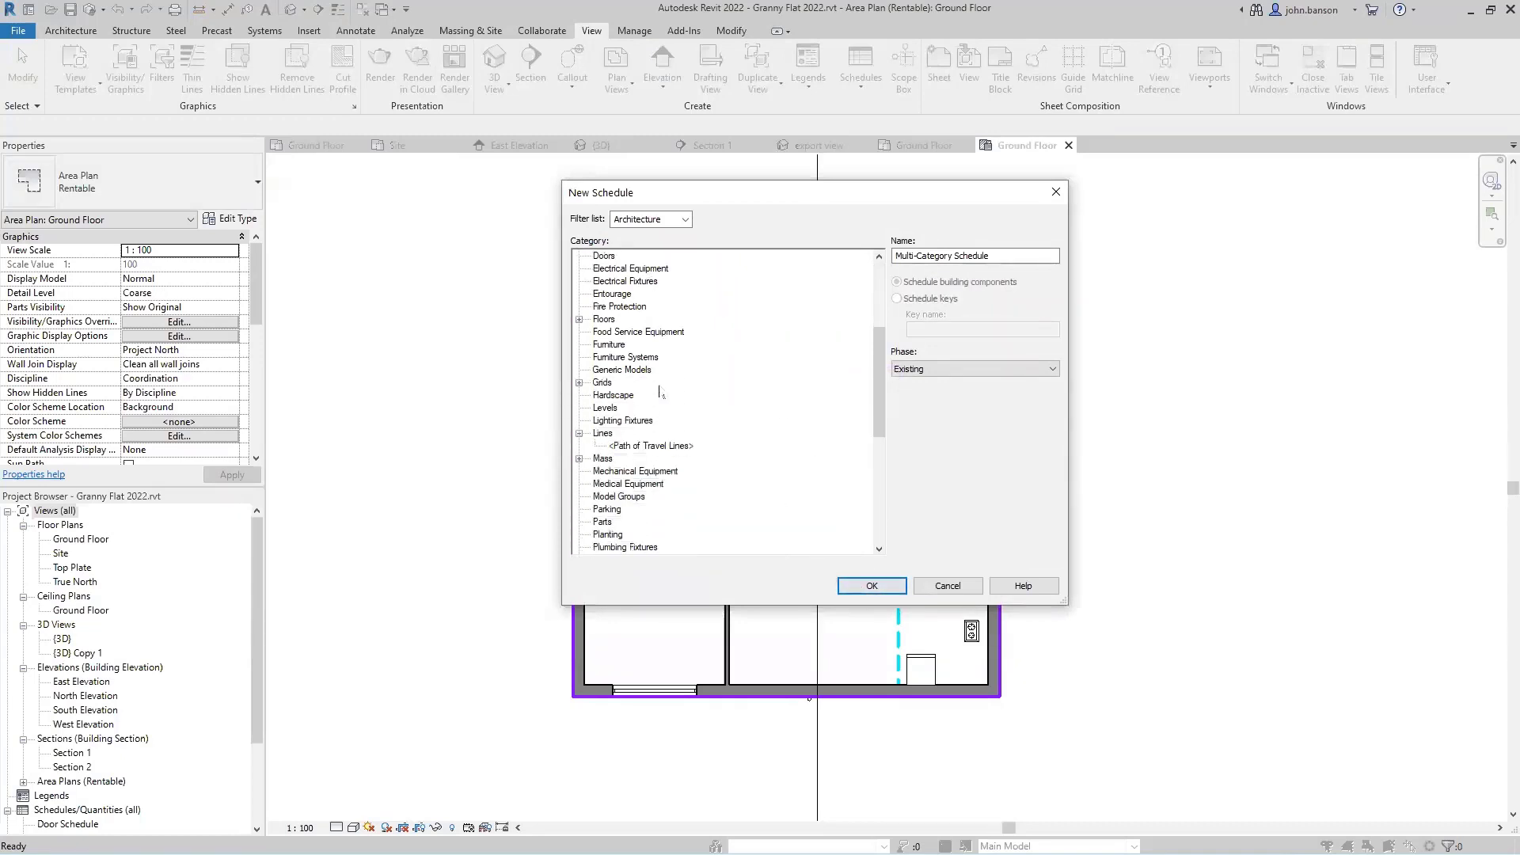
pyautogui.scroll(-3, 657, 395)
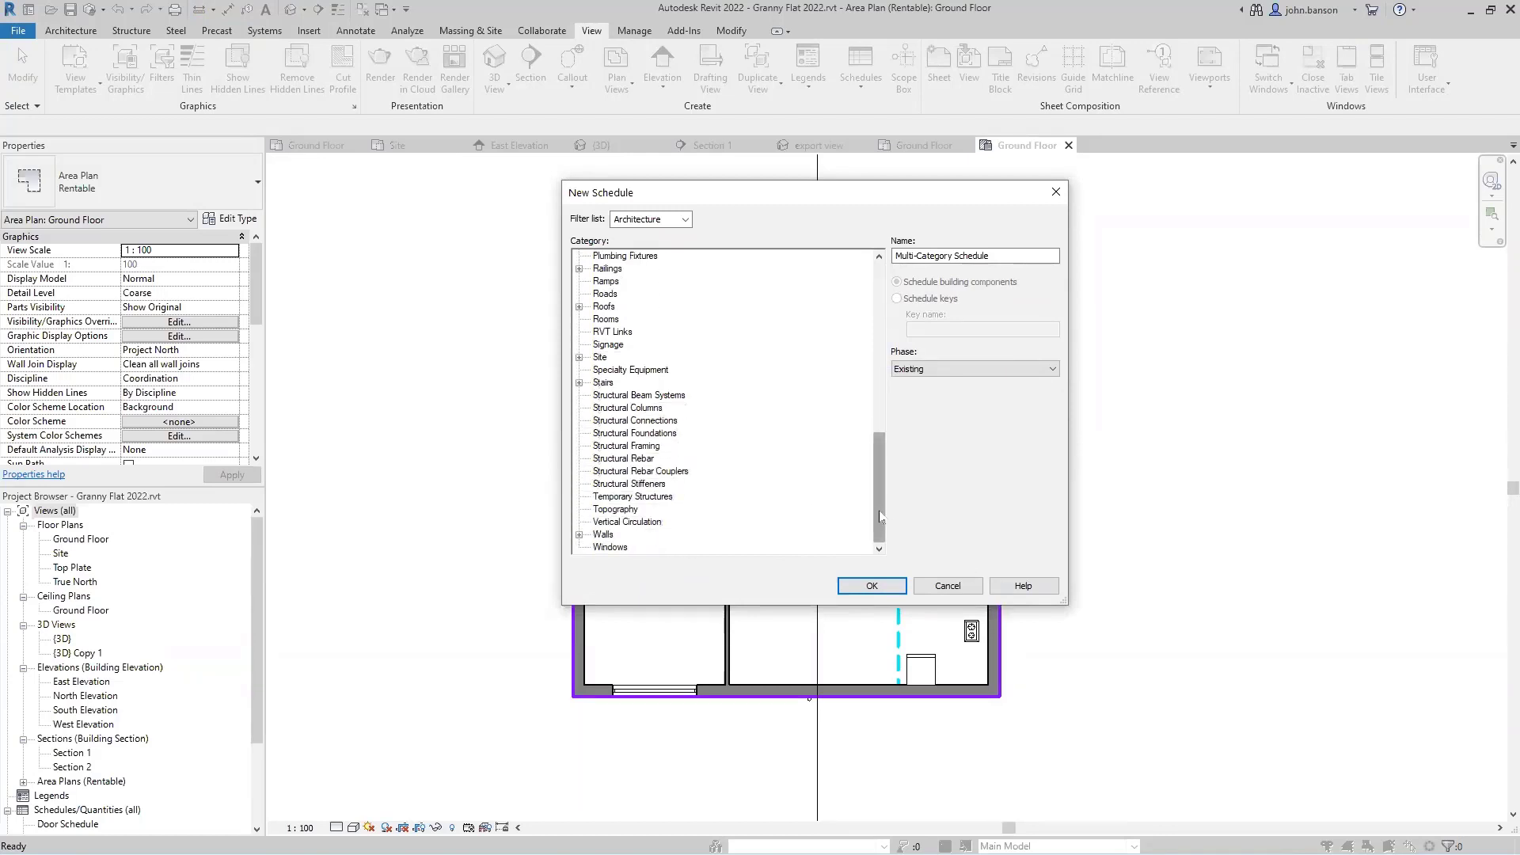
pyautogui.moveTo(881, 516); pyautogui.dragTo(894, 325)
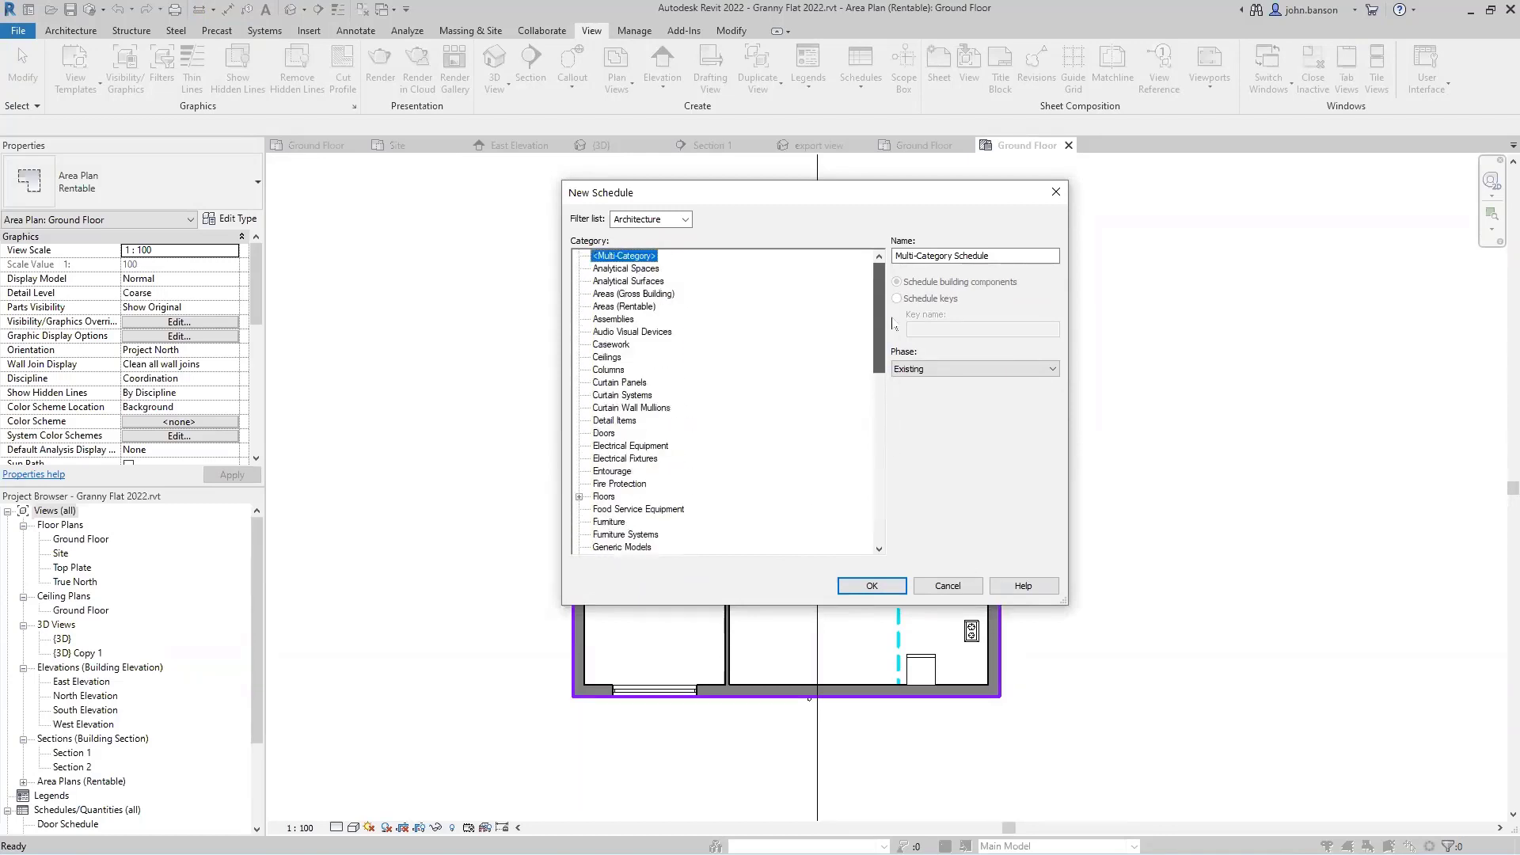
pyautogui.doubleClick(642, 307)
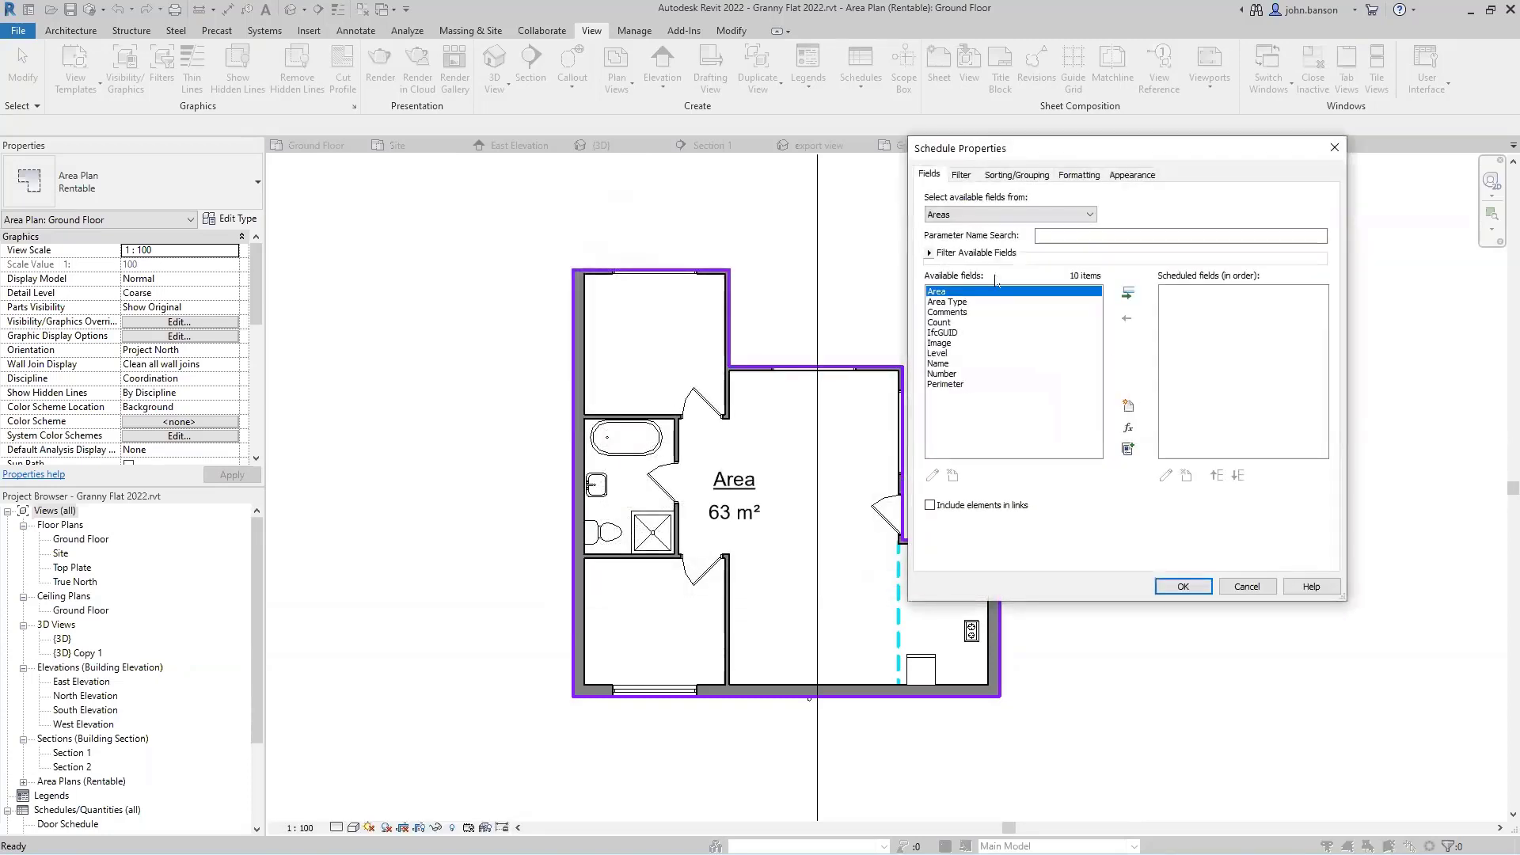
# Add the Area and Name fields to the schedule and order Name before Area.
pyautogui.doubleClick(961, 293)
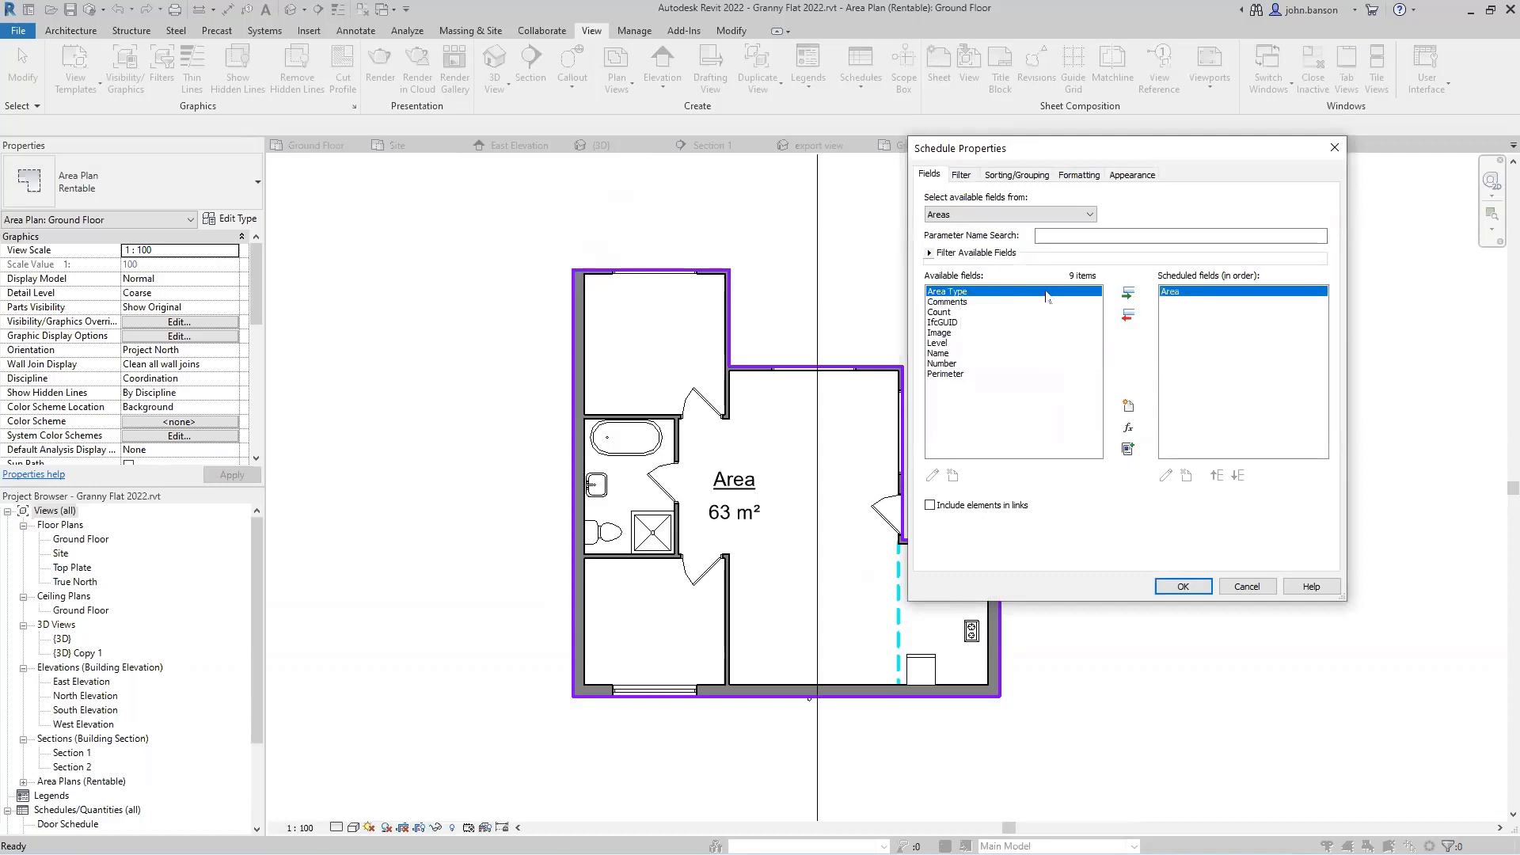
pyautogui.doubleClick(939, 354)
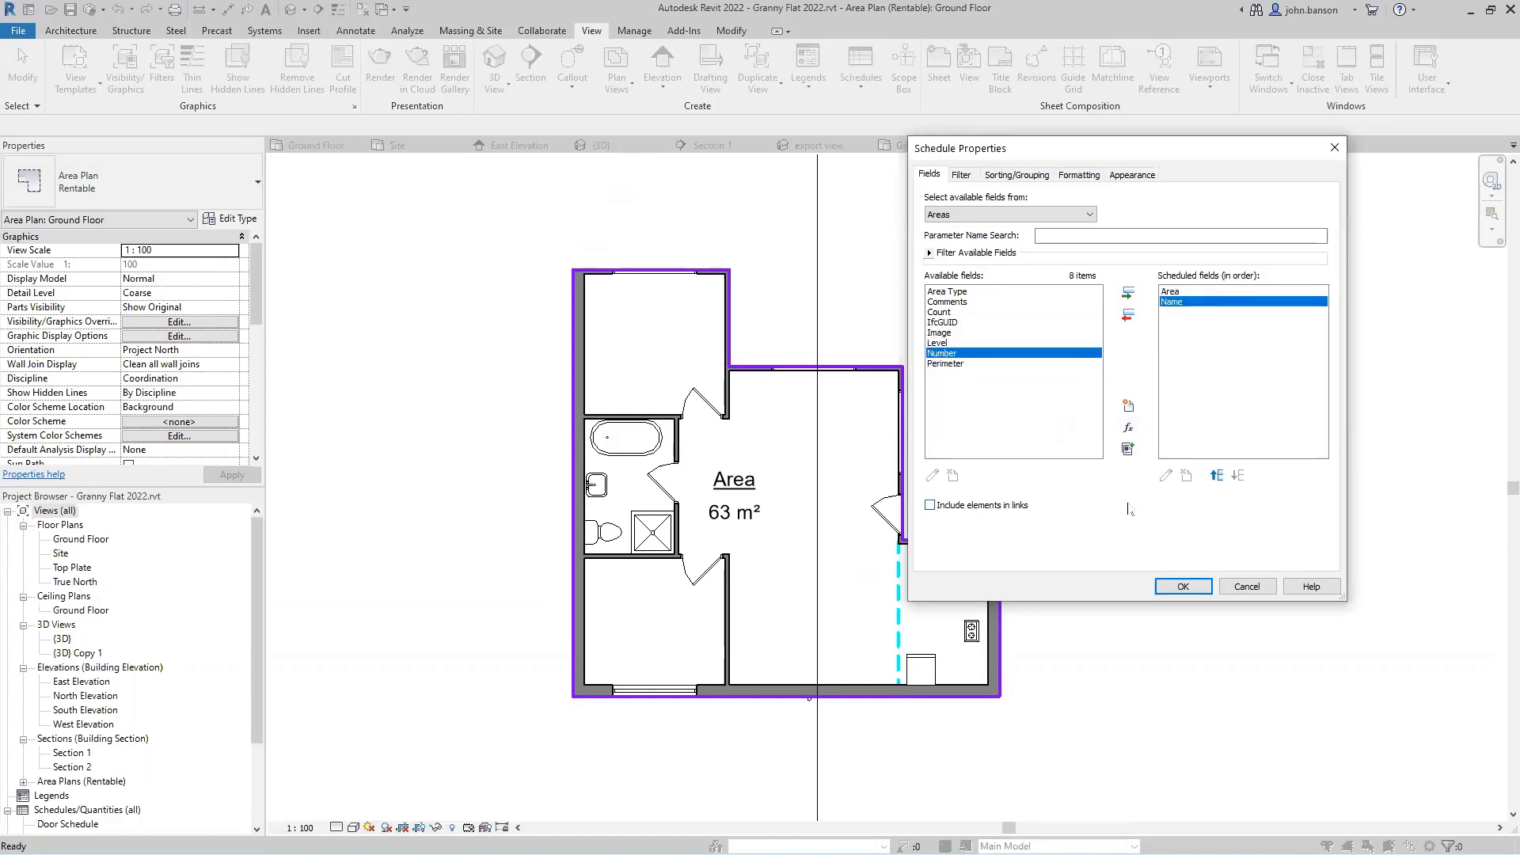
pyautogui.click(1215, 475)
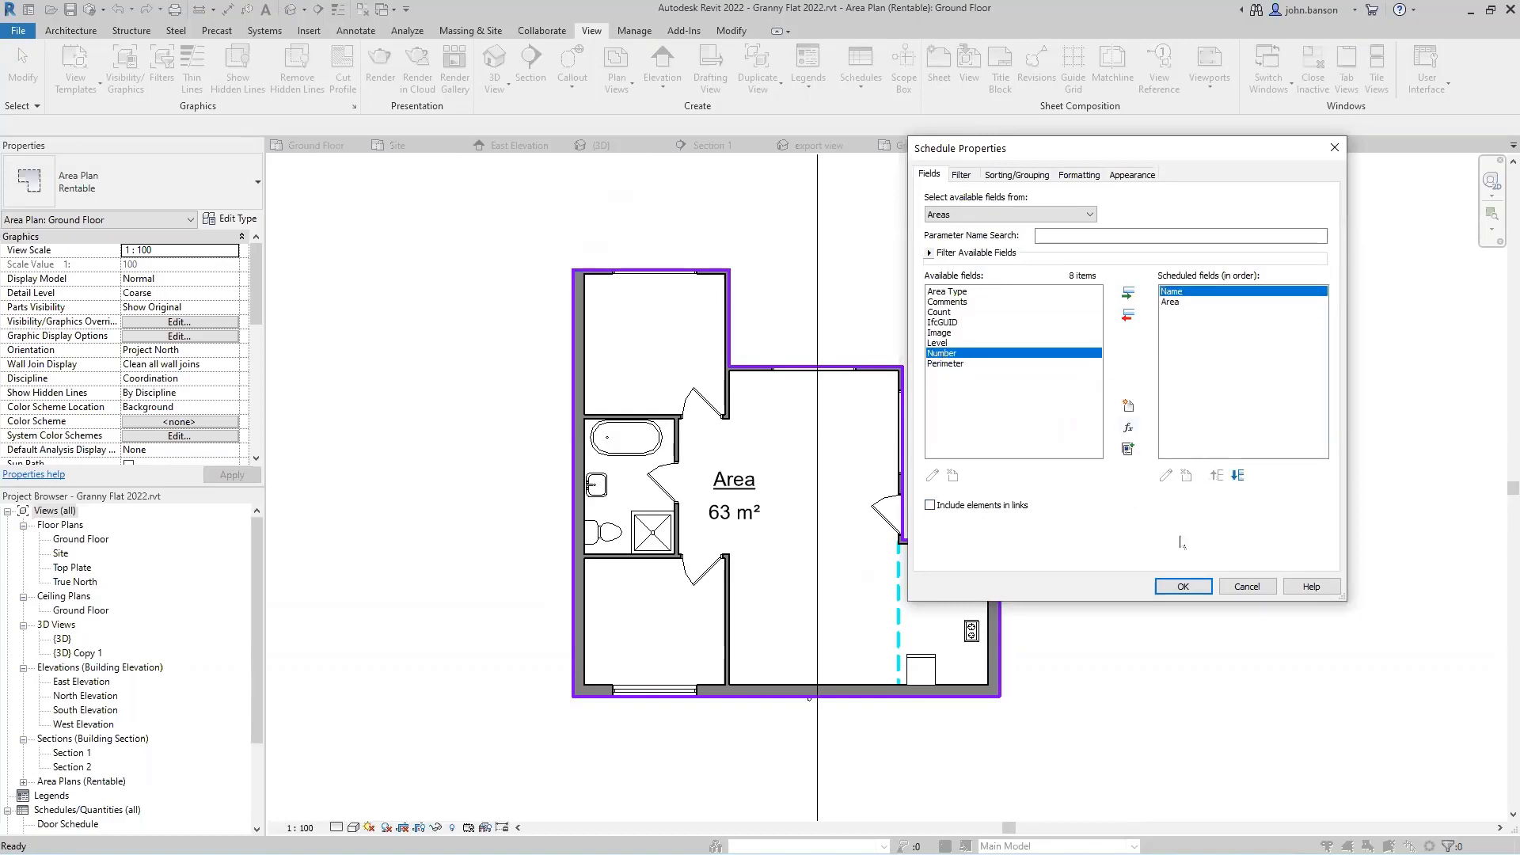
# Generate the rentable area schedule and delete both Not Placed area rows from it.
pyautogui.click(1180, 586)
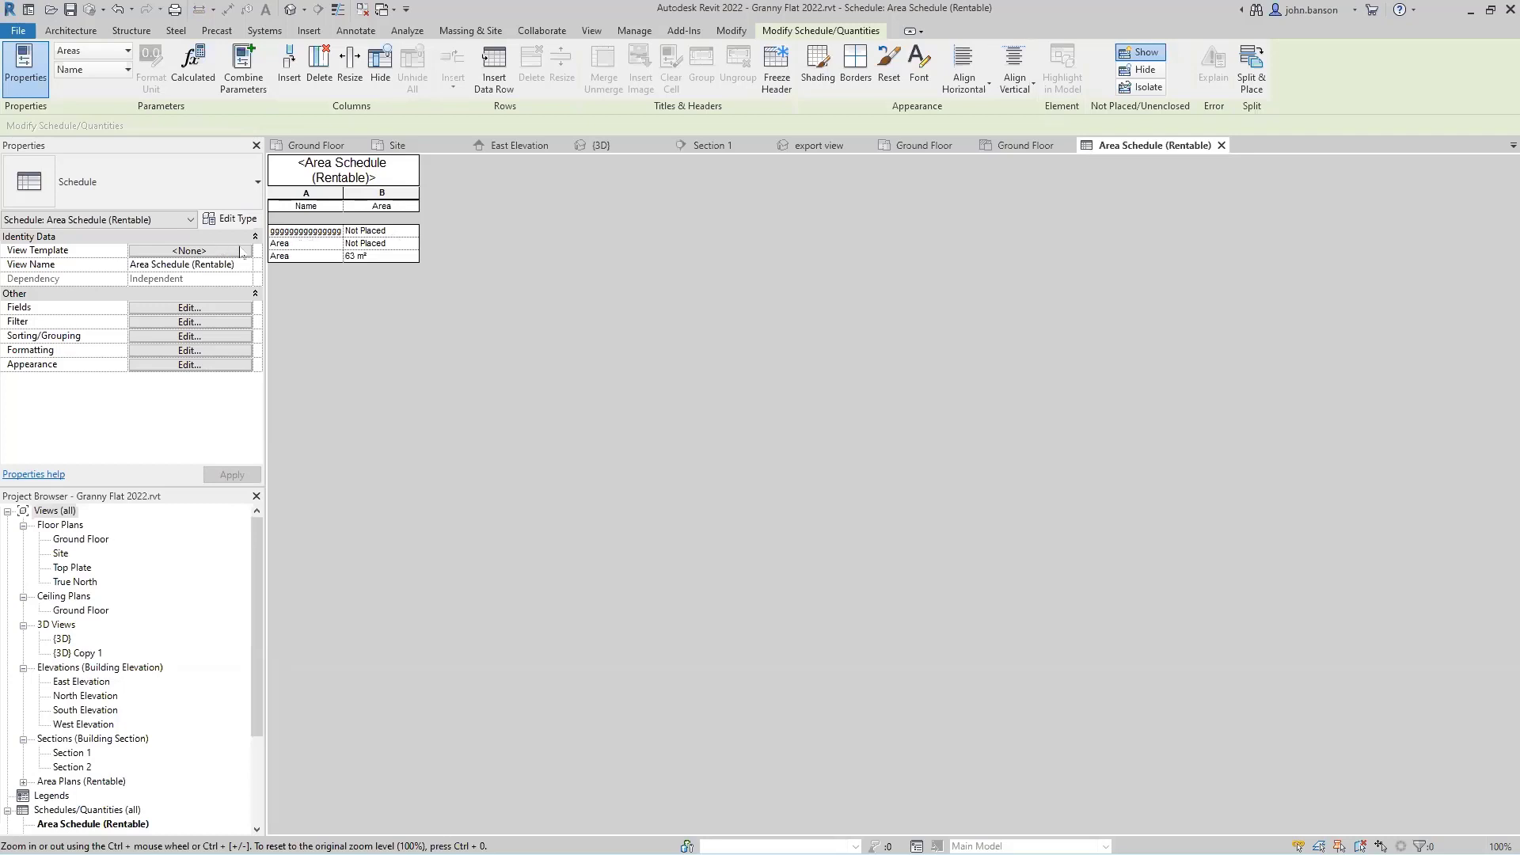
pyautogui.rightClick(331, 236)
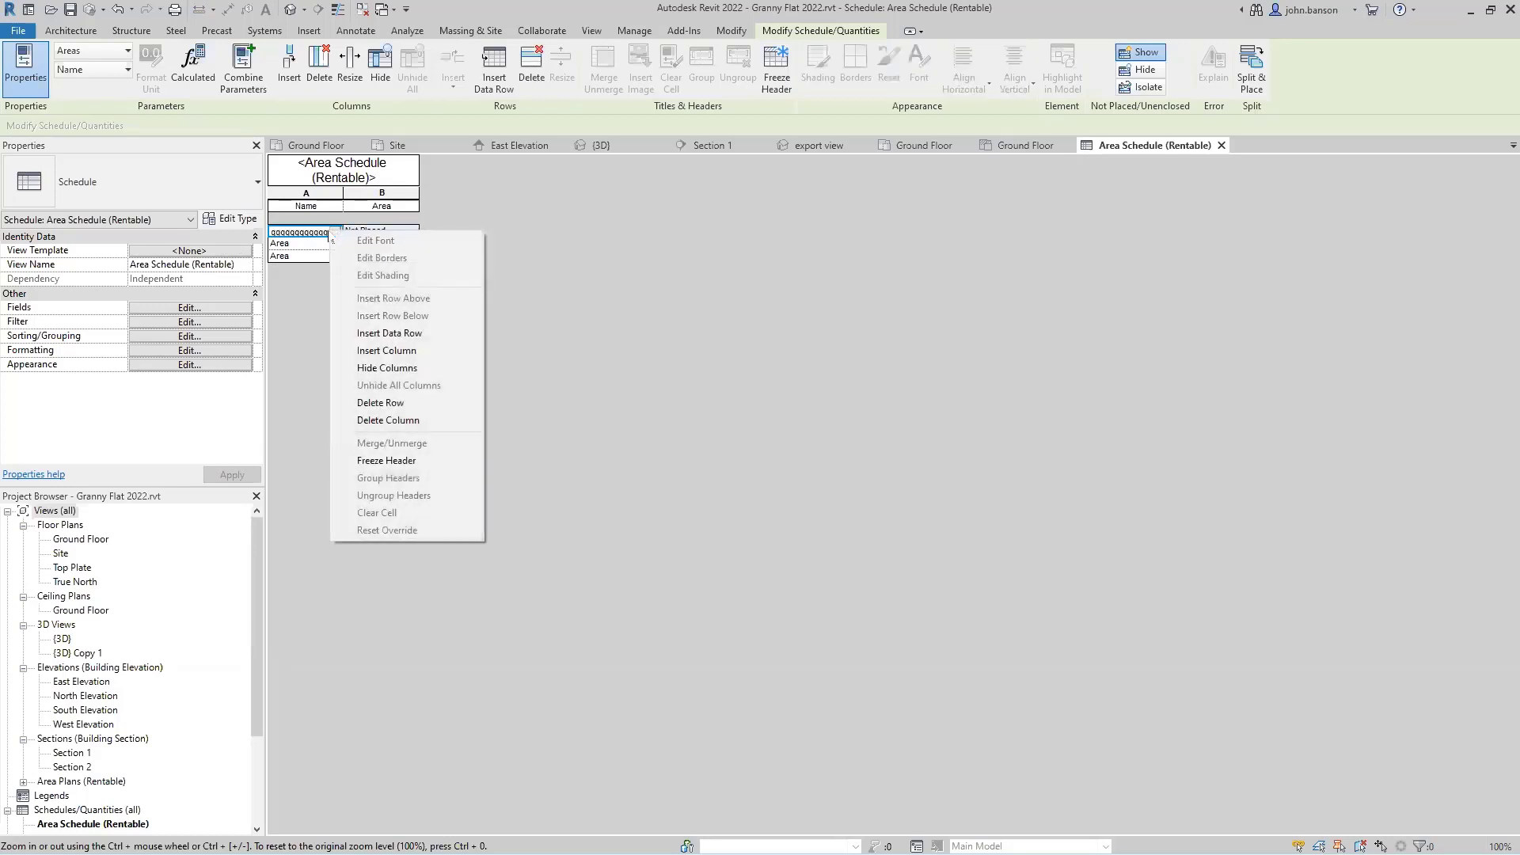
pyautogui.click(376, 403)
pyautogui.click(796, 448)
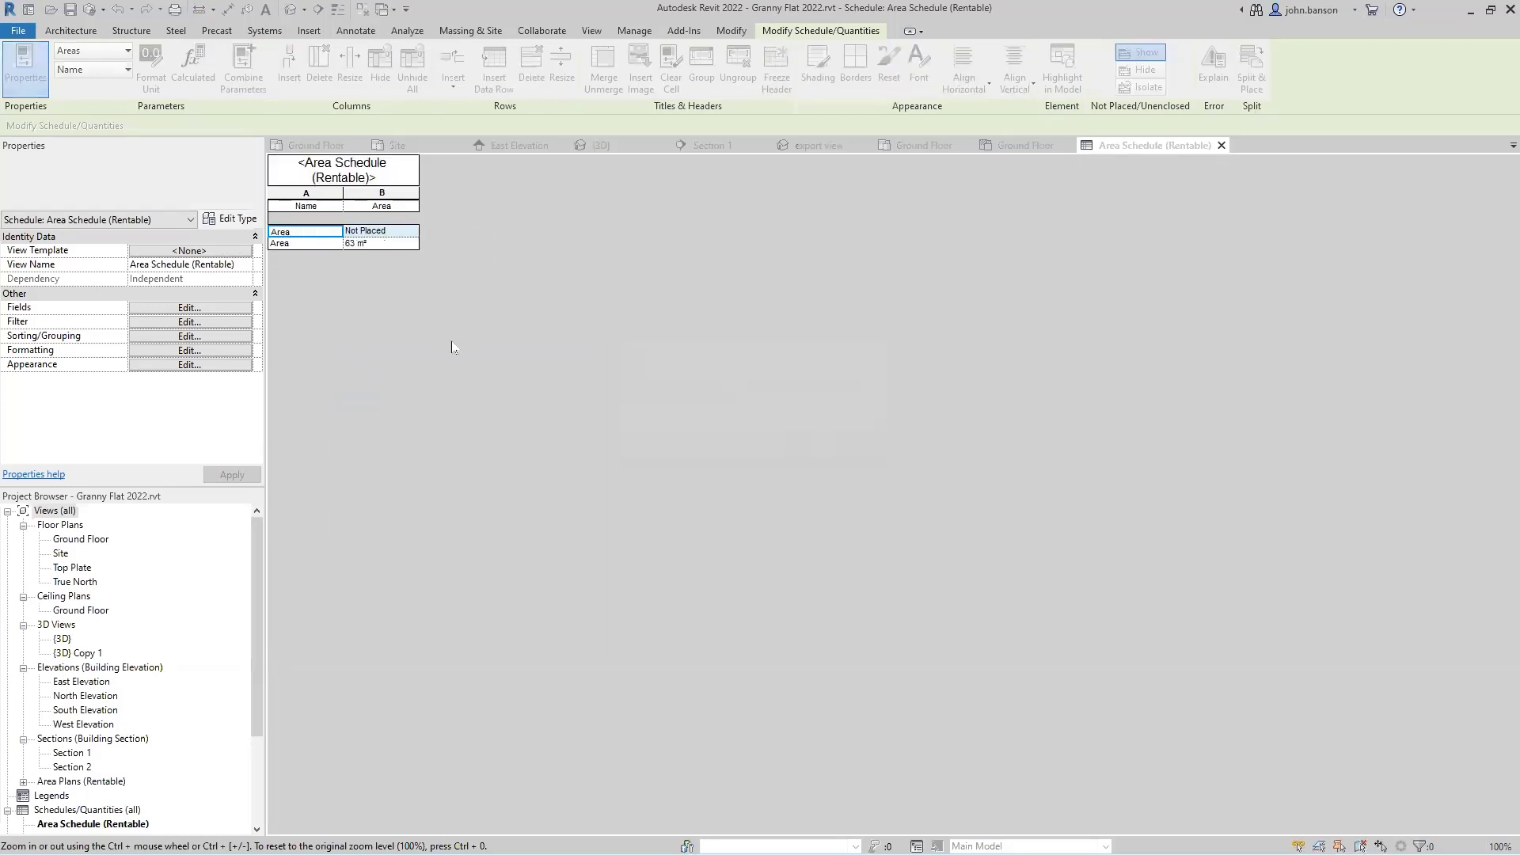
pyautogui.rightClick(314, 233)
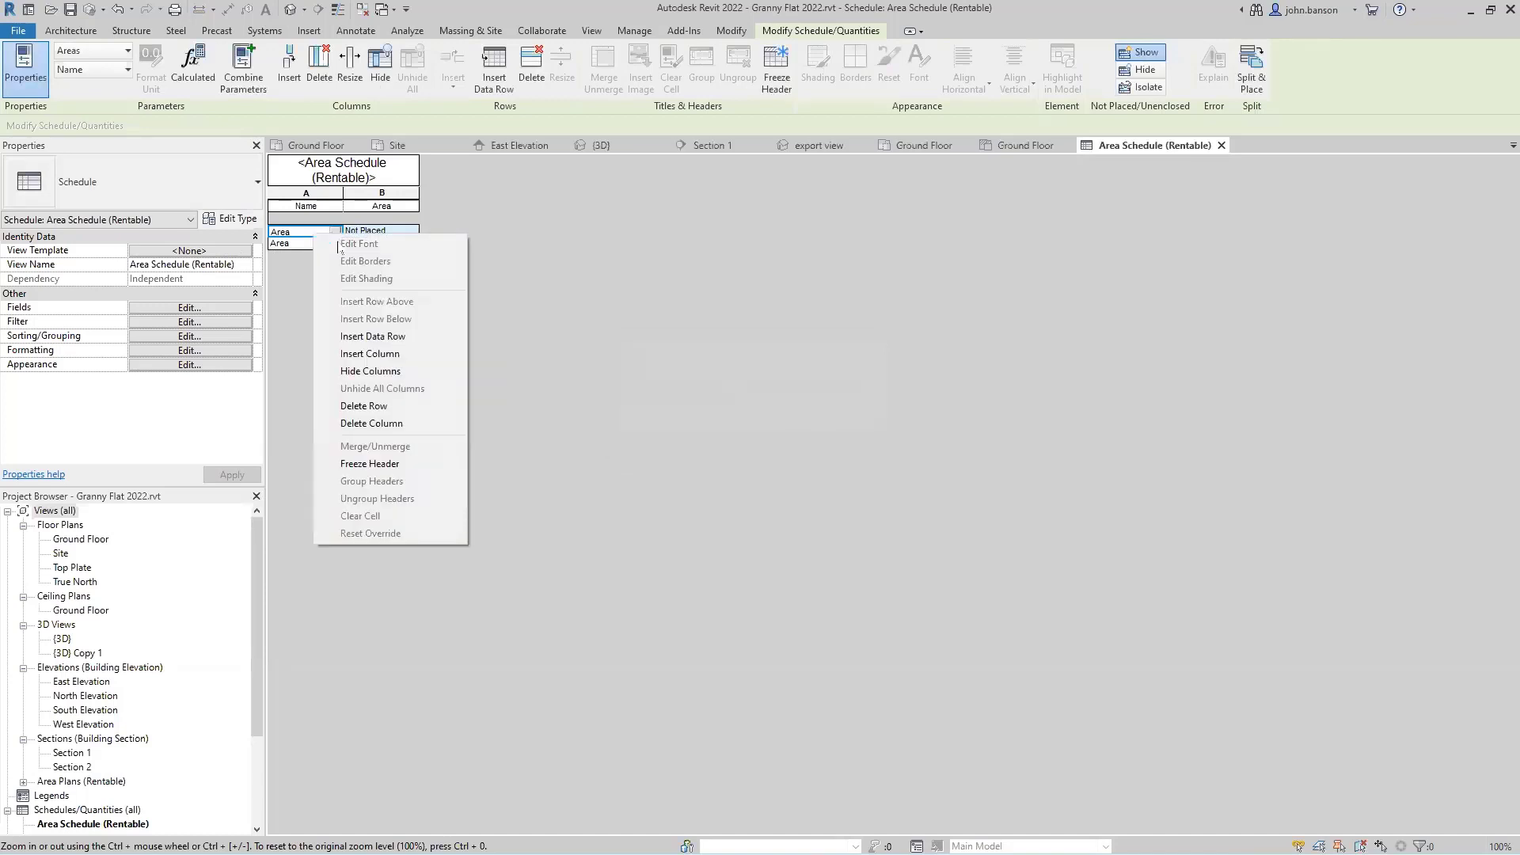
pyautogui.click(380, 410)
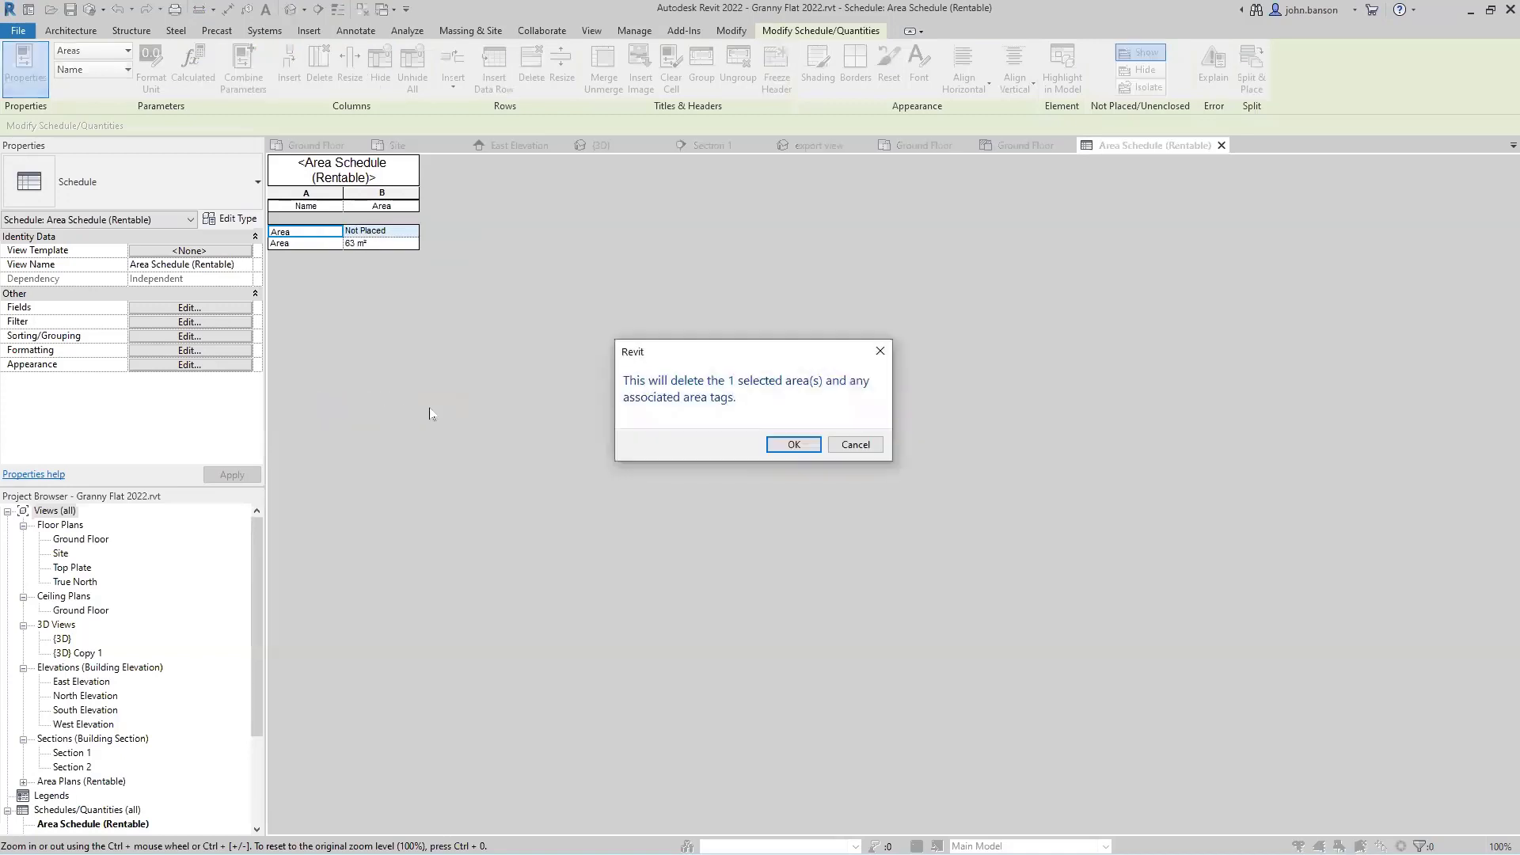
pyautogui.click(796, 447)
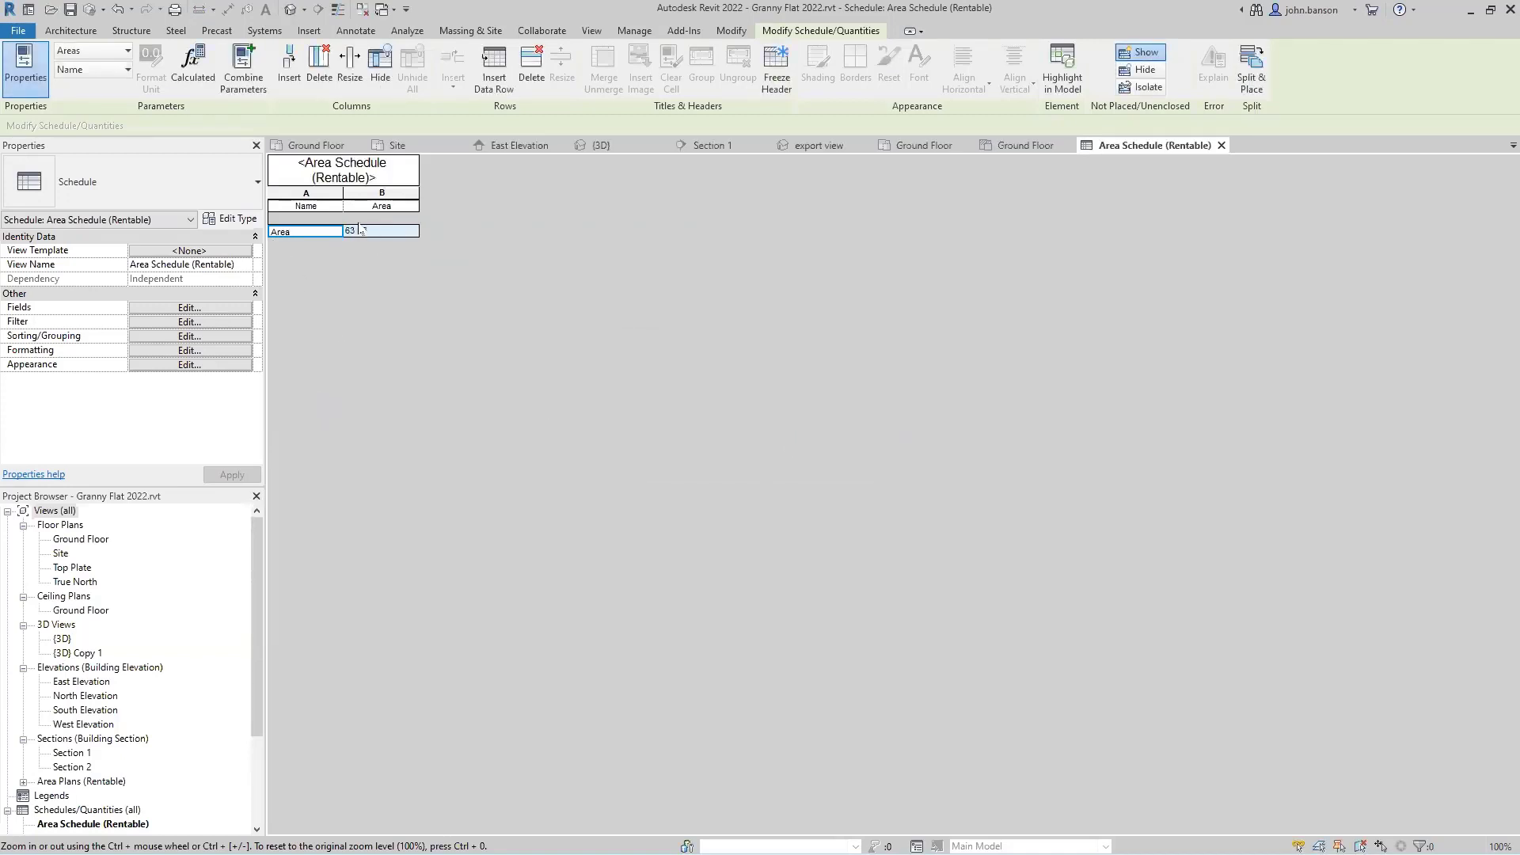
# Float the area schedule beside the Ground Floor area plan and rename the remaining area as Building Area.
pyautogui.middleClick(1142, 144)
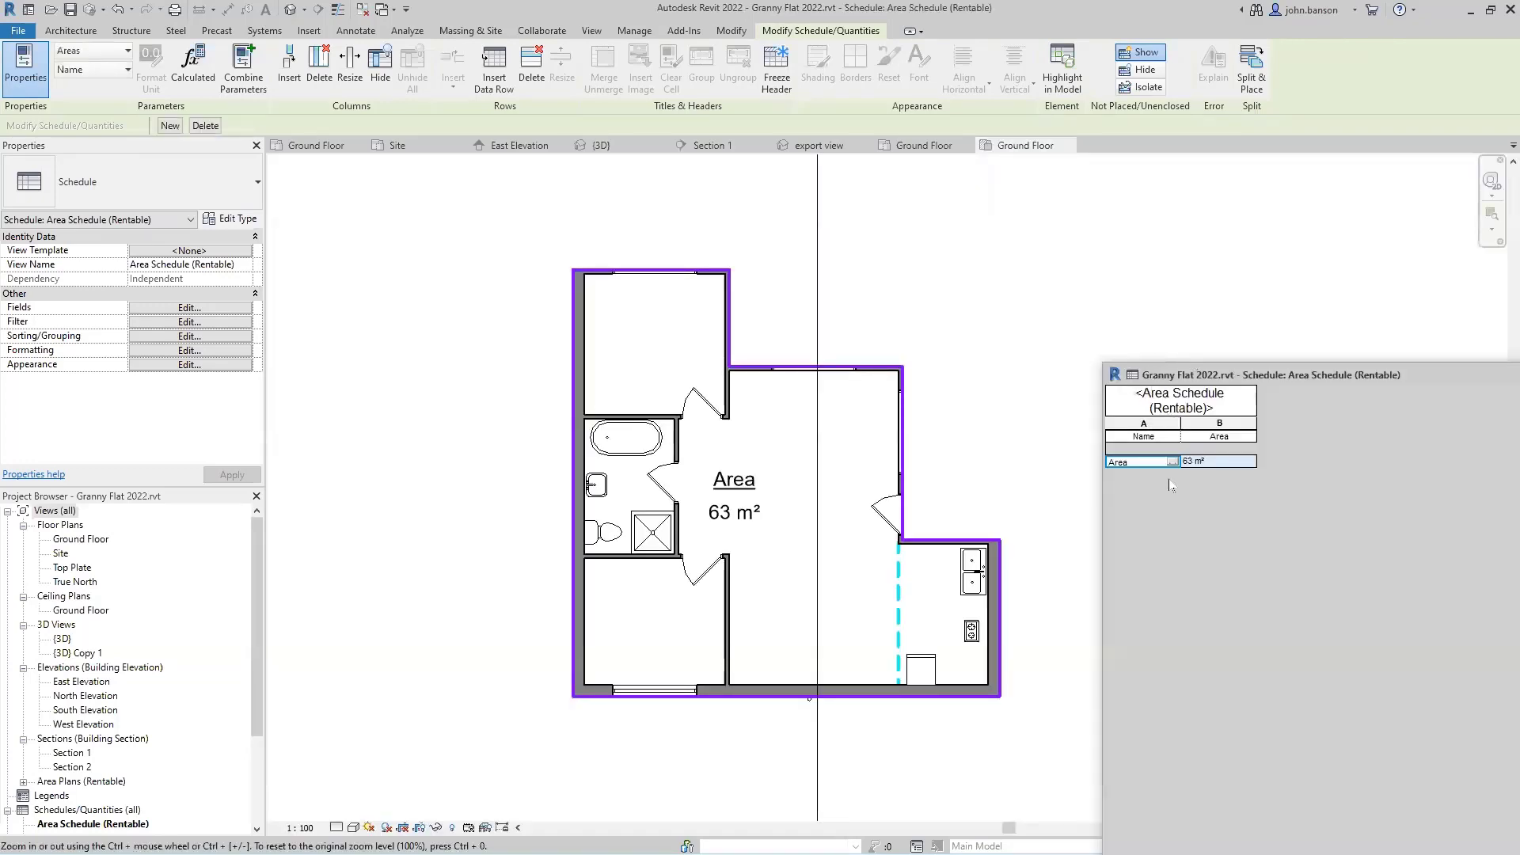
pyautogui.doubleClick(1146, 462)
pyautogui.write('B')
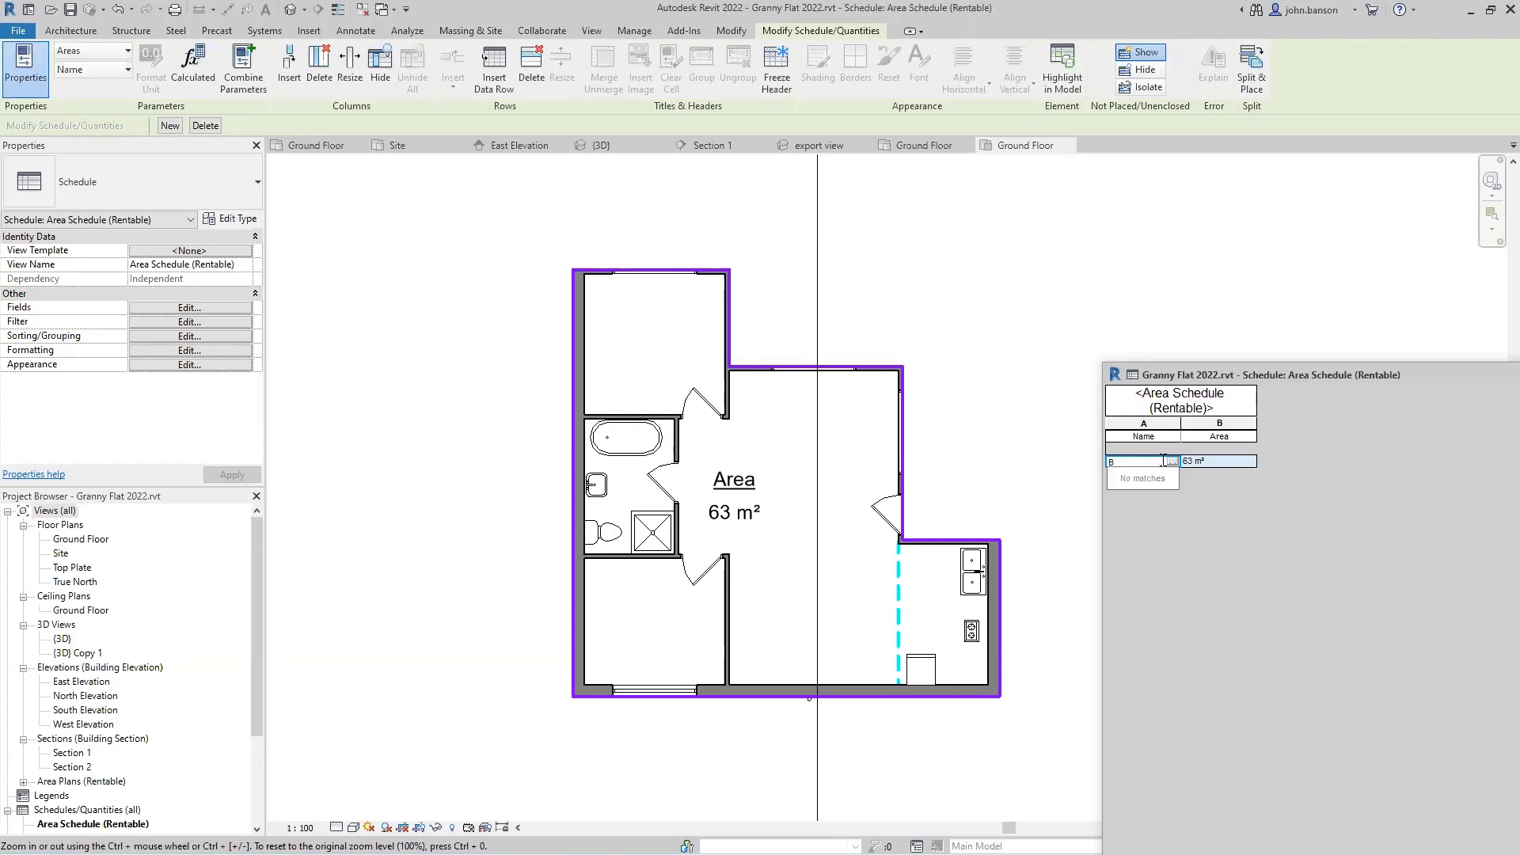
pyautogui.write('uilding Area')
pyautogui.press('Return')
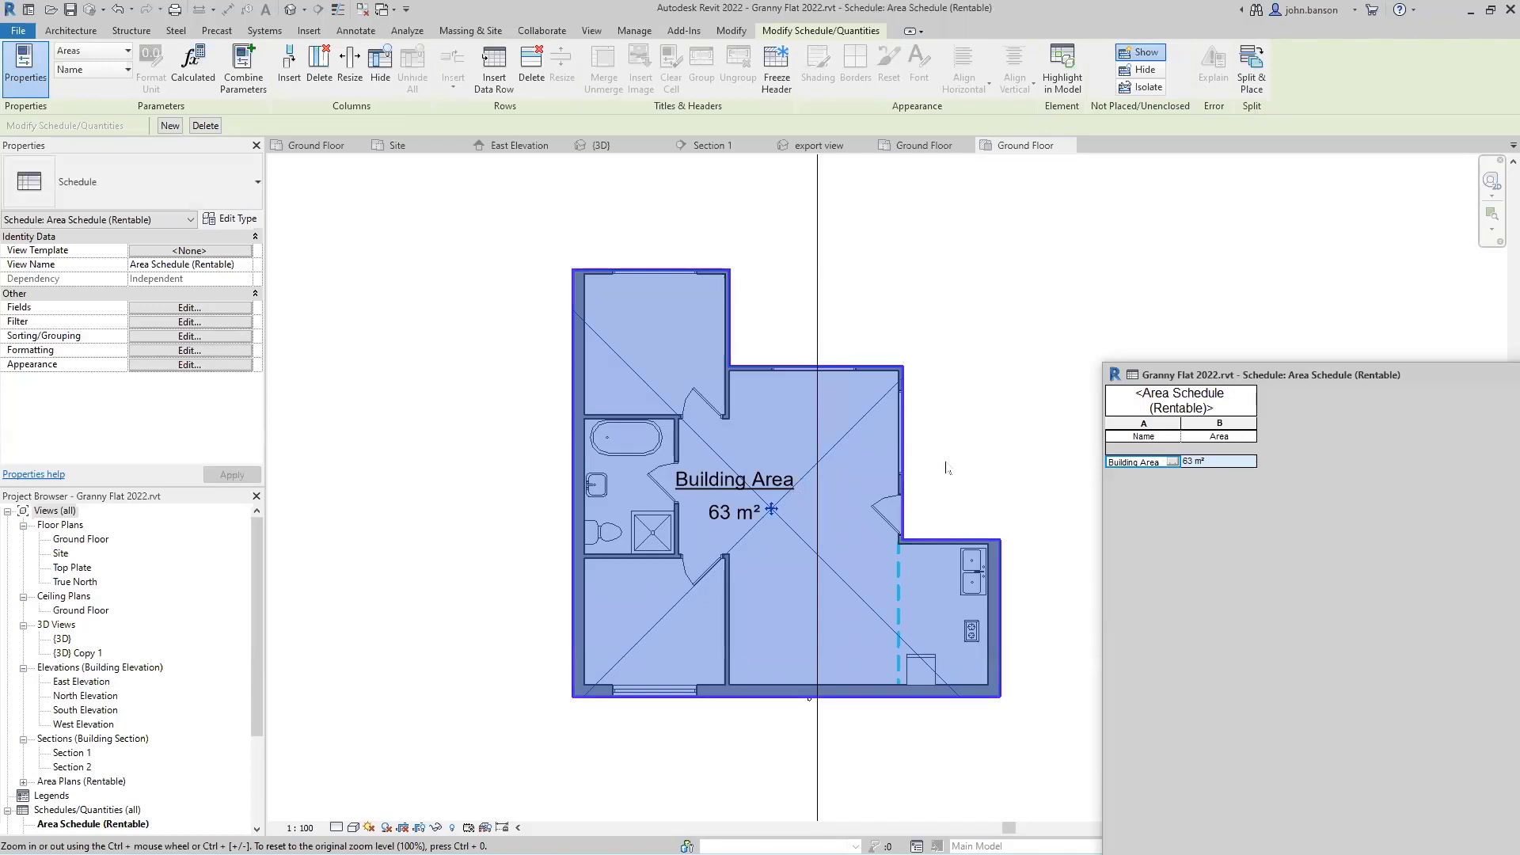
# Try moving only the west exterior wall outward in the area plan, and undo the move.
pyautogui.click(1010, 483)
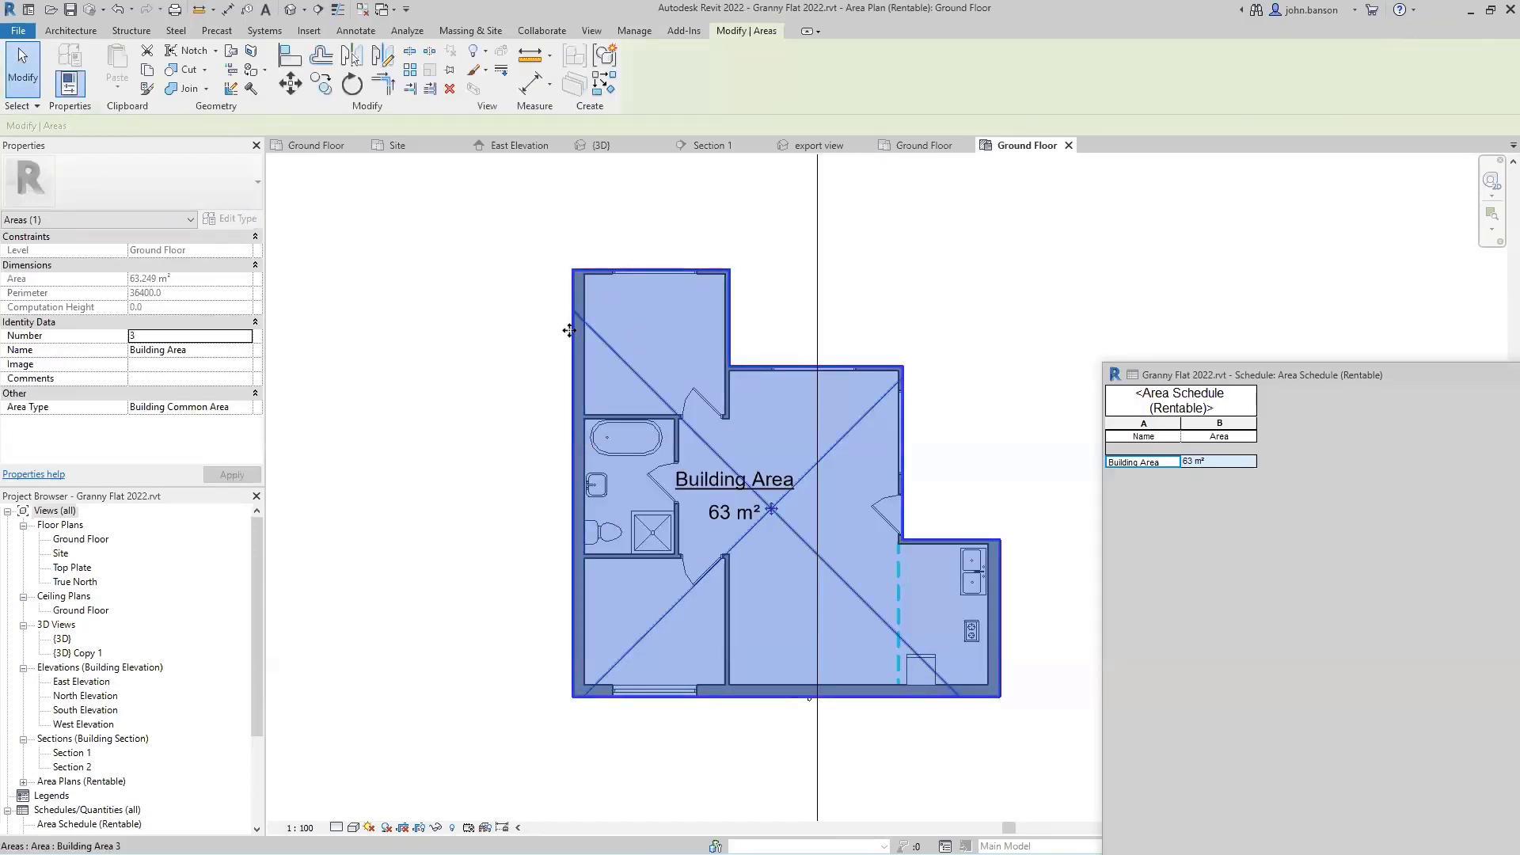
pyautogui.click(568, 300)
pyautogui.moveTo(568, 300); pyautogui.dragTo(546, 305)
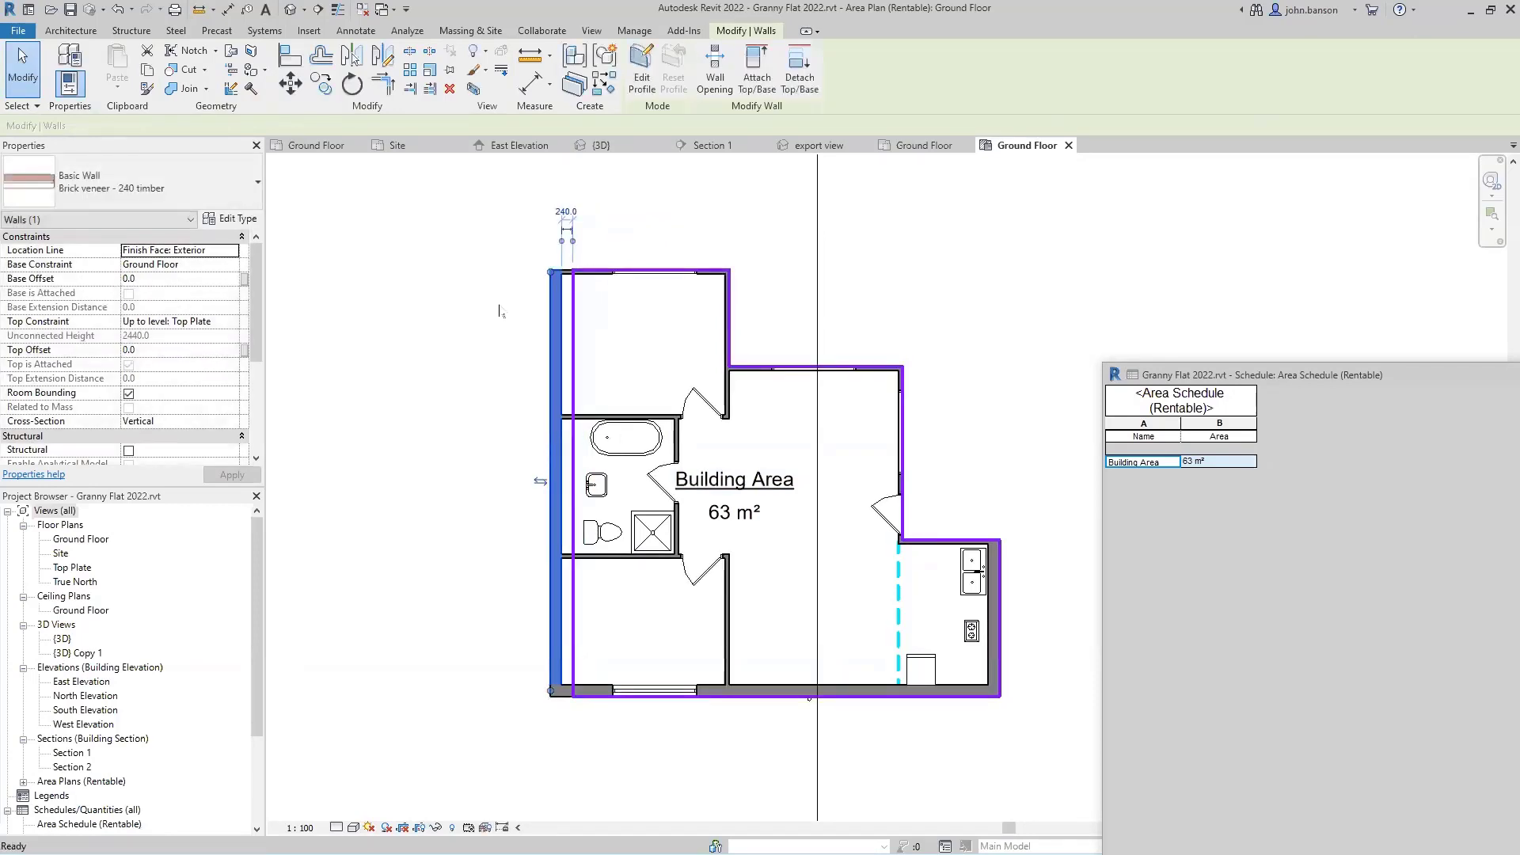
pyautogui.hotkey('ctrl', 'z')
# Nudge the west exterior wall outward together with its area boundary line and the bathroom basin.
pyautogui.moveTo(527, 204); pyautogui.dragTo(607, 740)
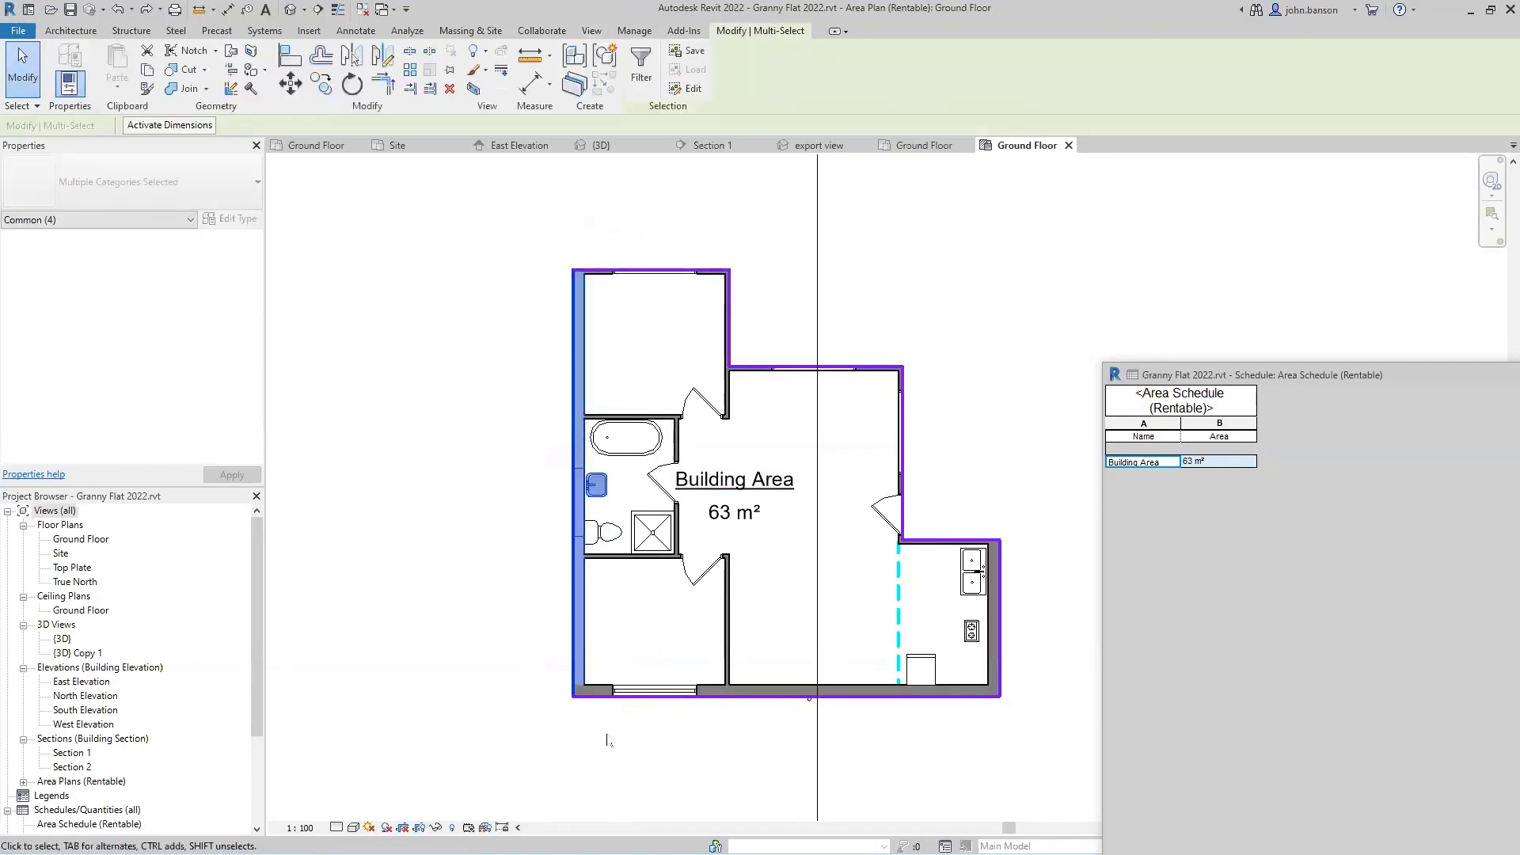
pyautogui.press('Left')
pyautogui.press('Left')
pyautogui.press('Left')
pyautogui.press('Left')
pyautogui.press('Left')
pyautogui.press('Left')
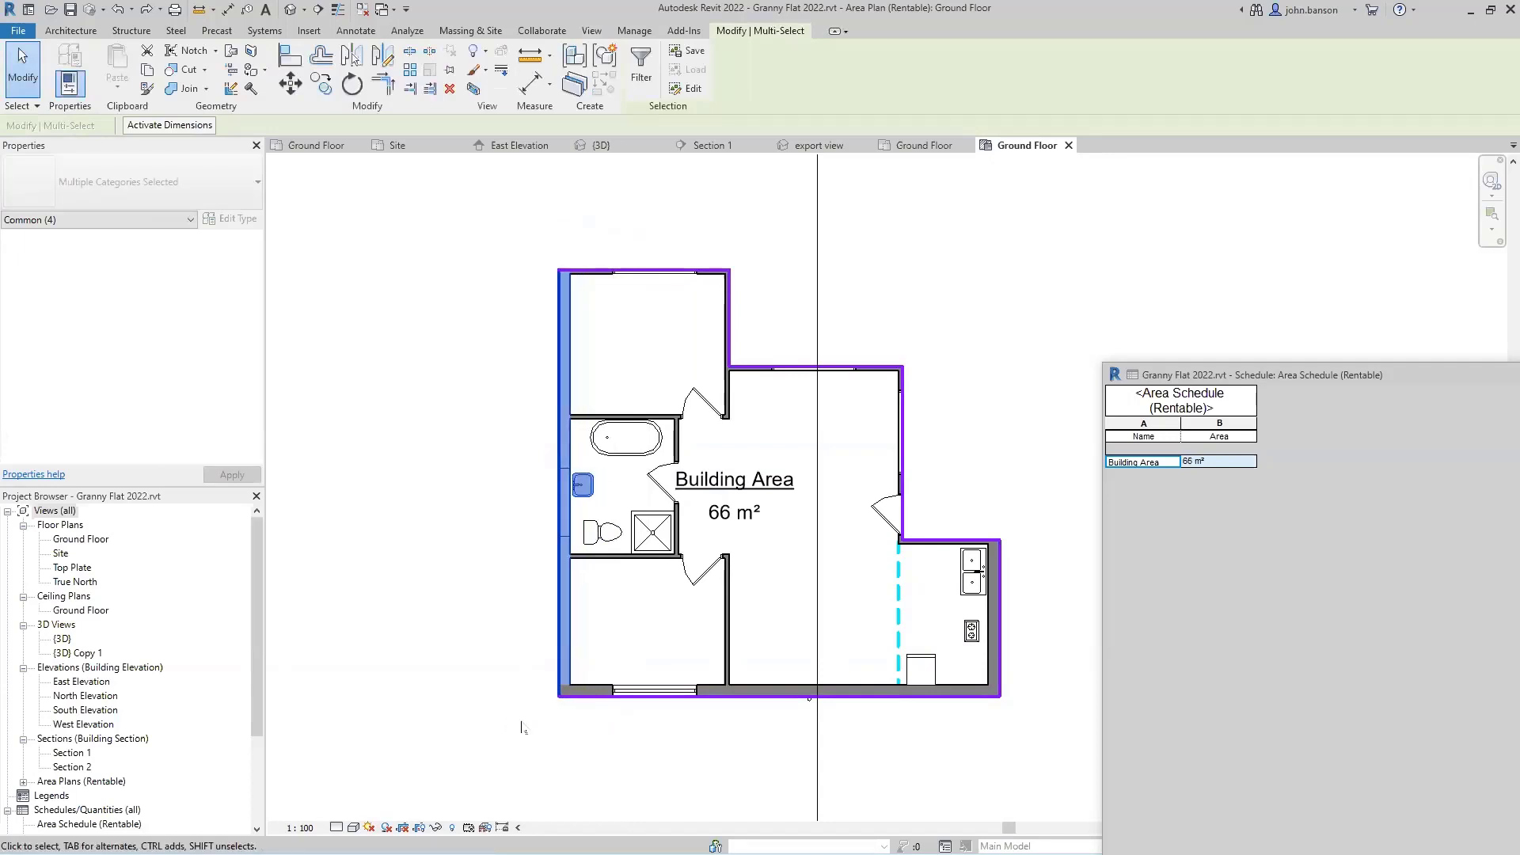
pyautogui.press('Left')
pyautogui.press('Left')
pyautogui.press('Left')
pyautogui.press('Left')
pyautogui.press('Left')
pyautogui.press('Left')
pyautogui.press('Left')
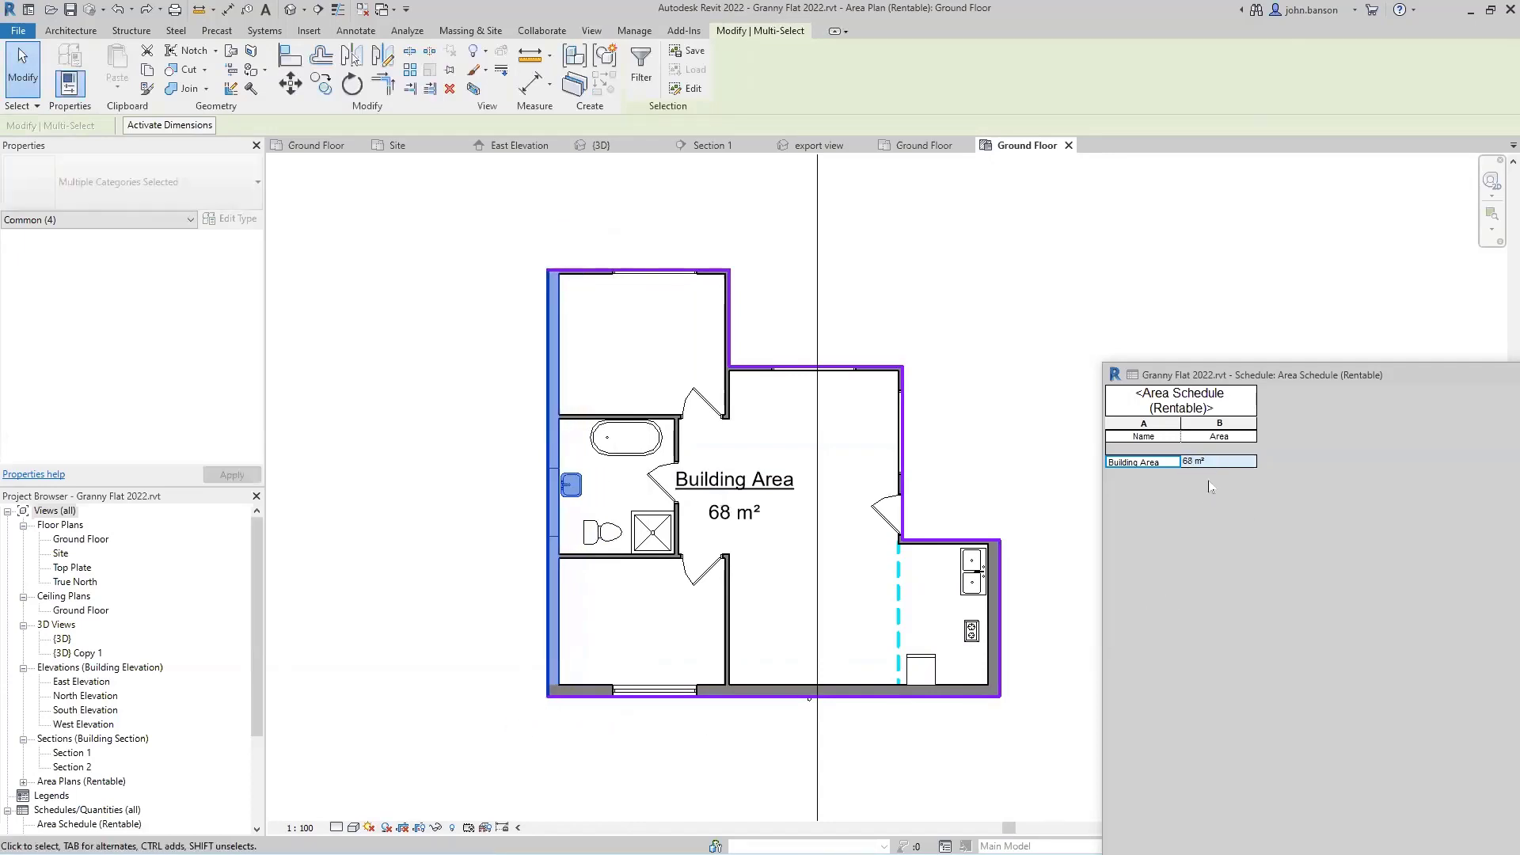
pyautogui.press('Left')
pyautogui.press('Left')
pyautogui.press('Left')
pyautogui.press('Left')
pyautogui.press('Left')
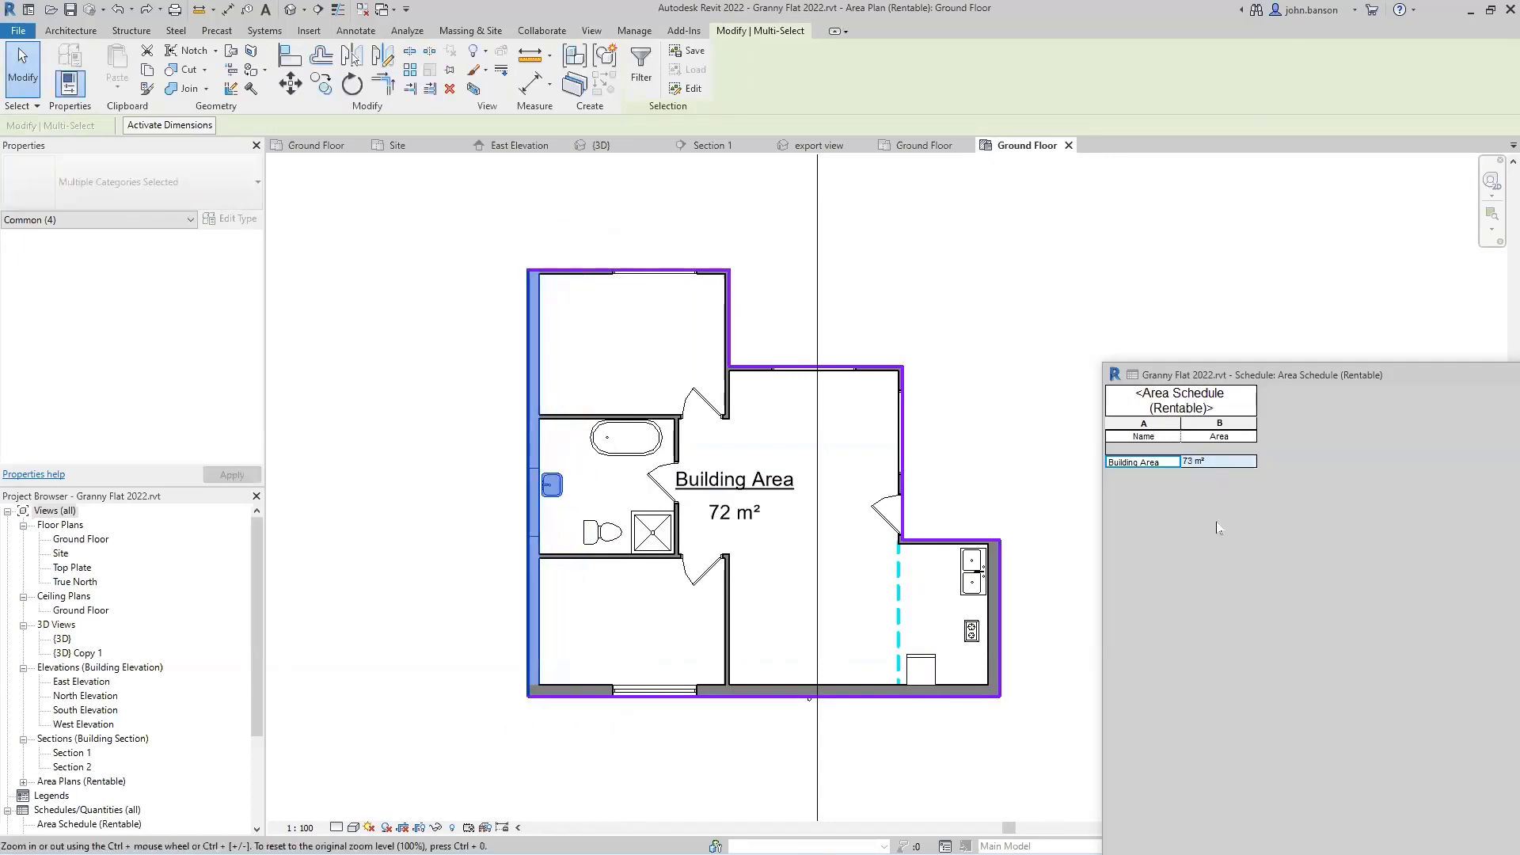
pyautogui.press('Escape')
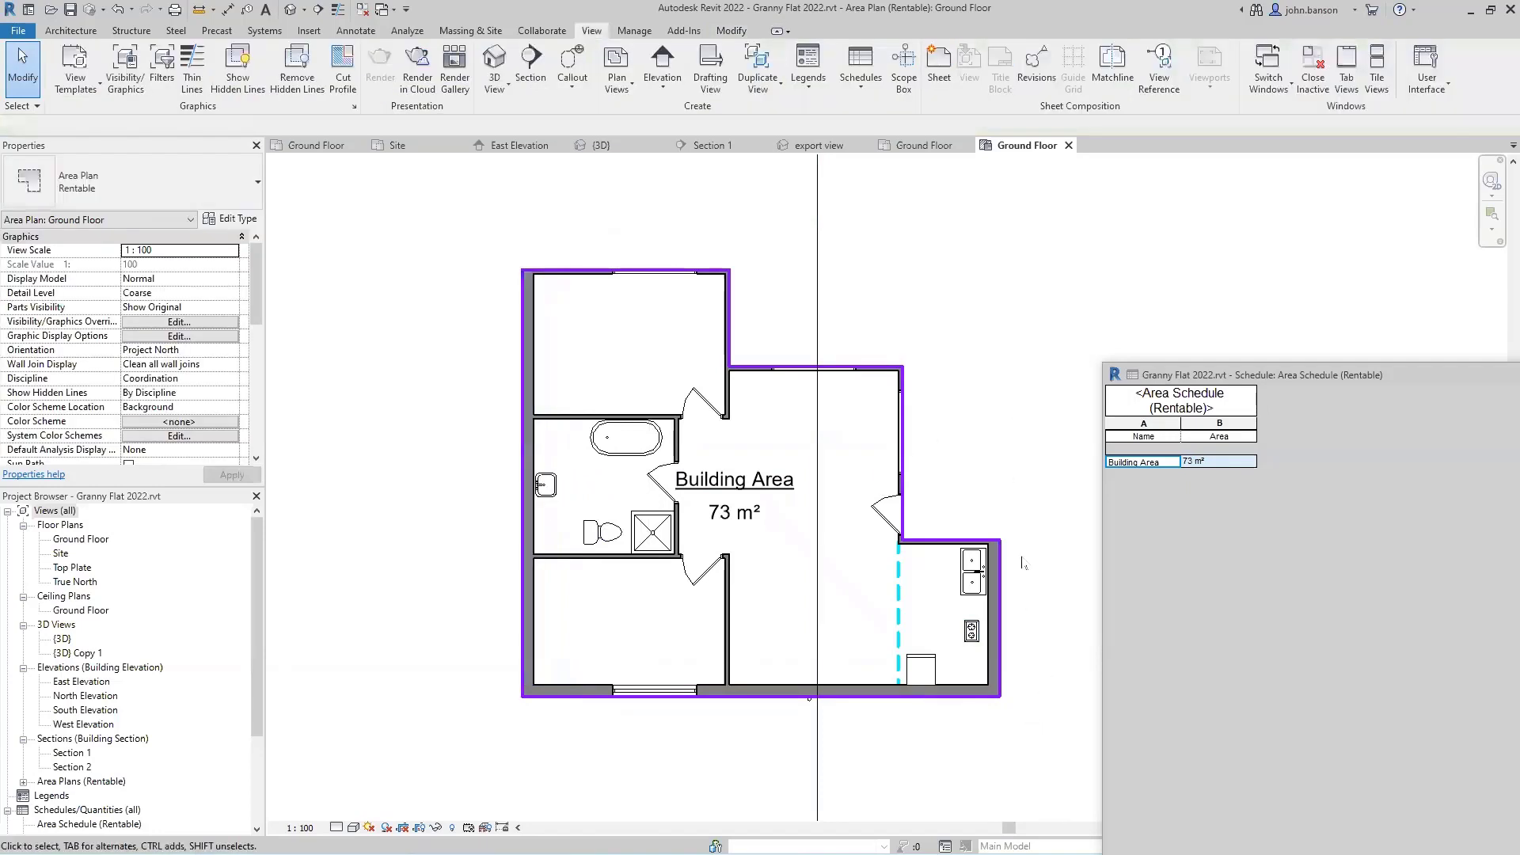
# Bring the floating area schedule over the plan and examine the area value of the Building Area row.
pyautogui.click(1157, 379)
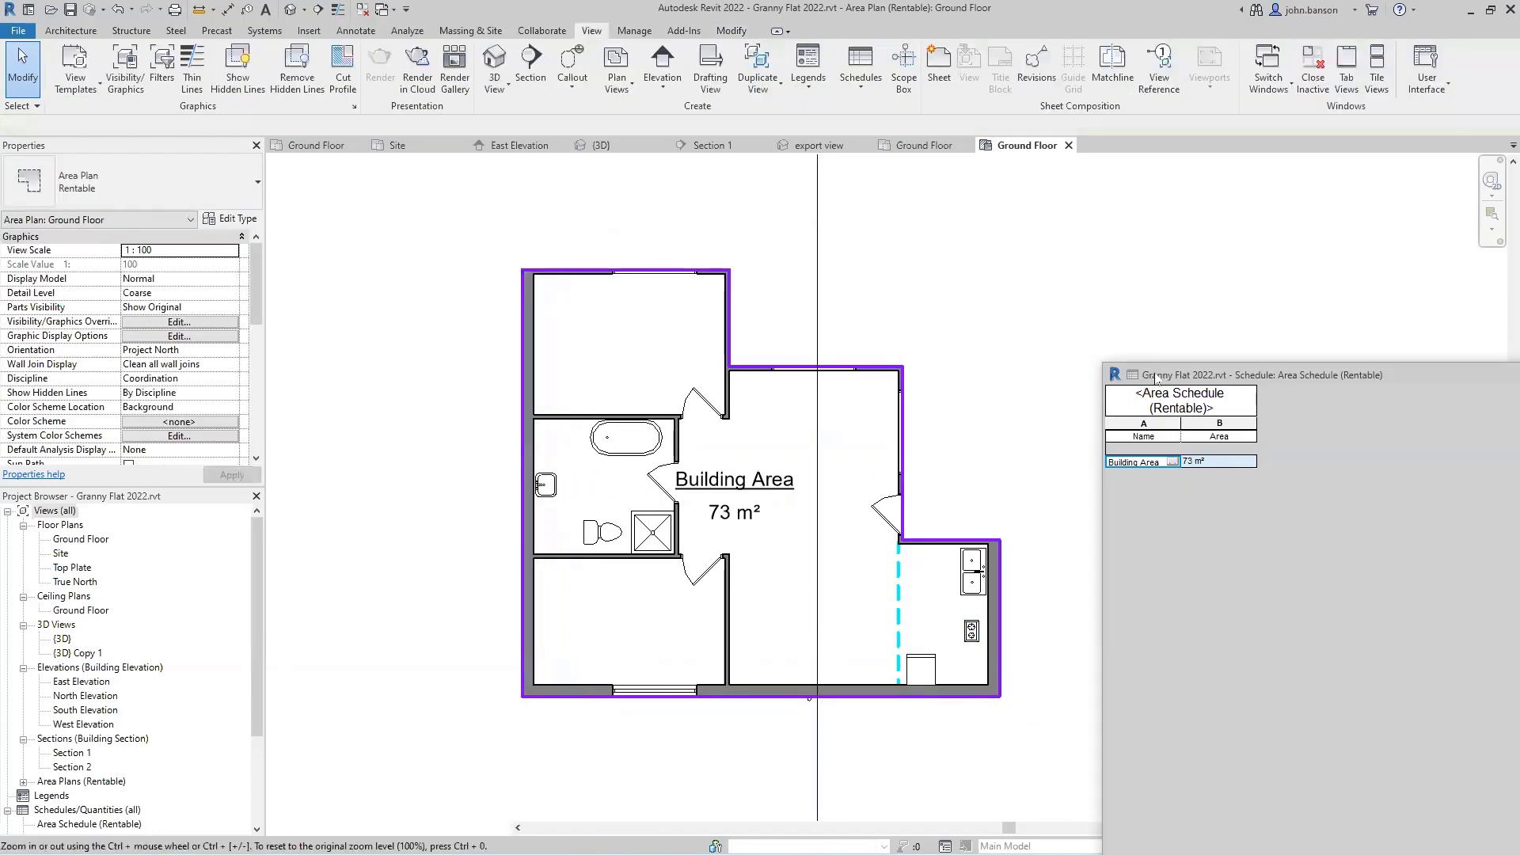
pyautogui.moveTo(1158, 378); pyautogui.dragTo(696, 226)
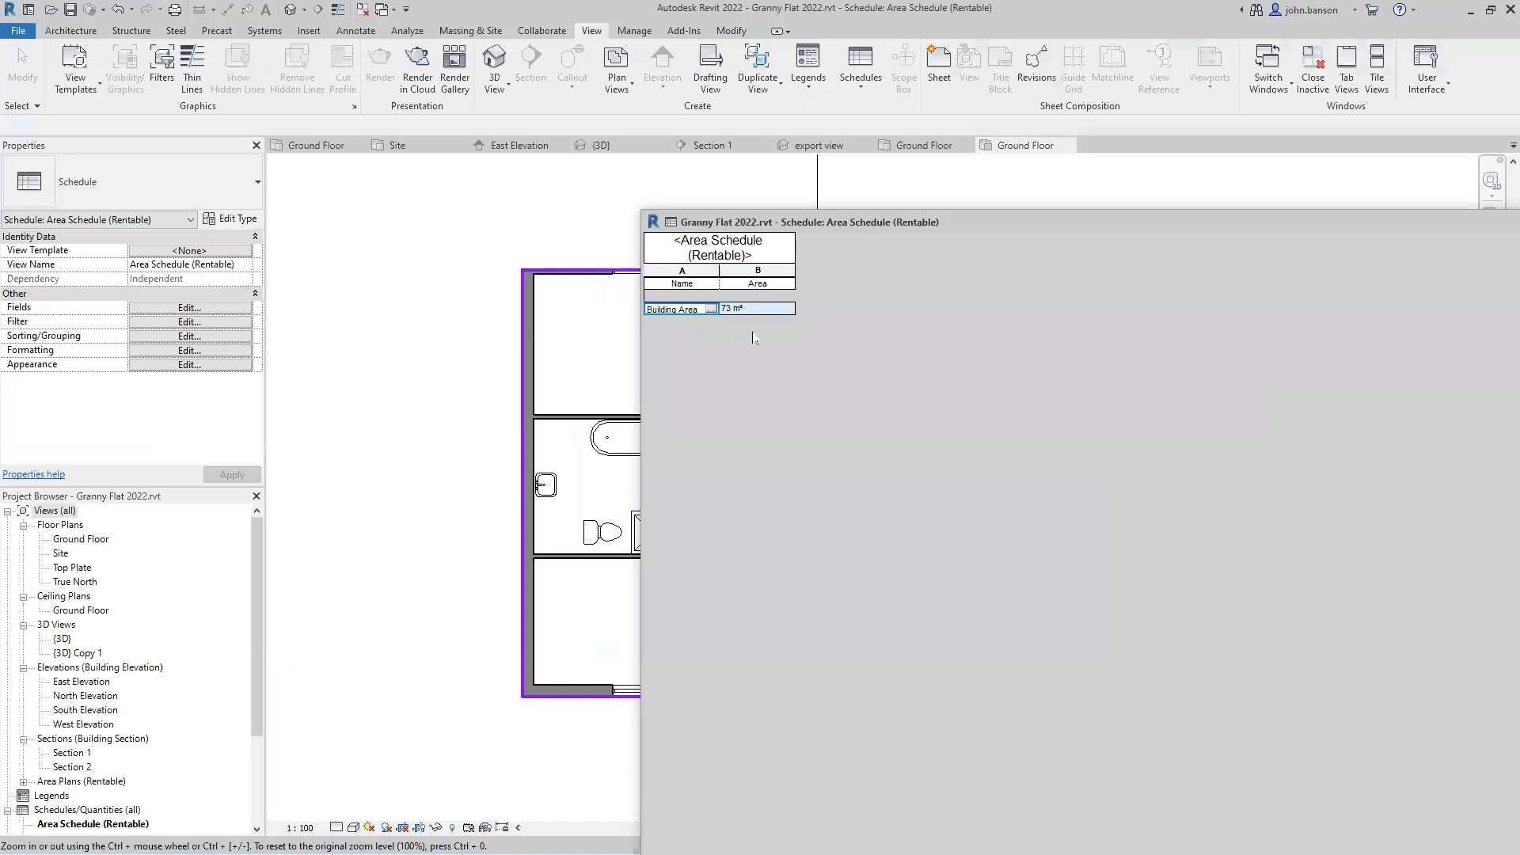
pyautogui.click(757, 311)
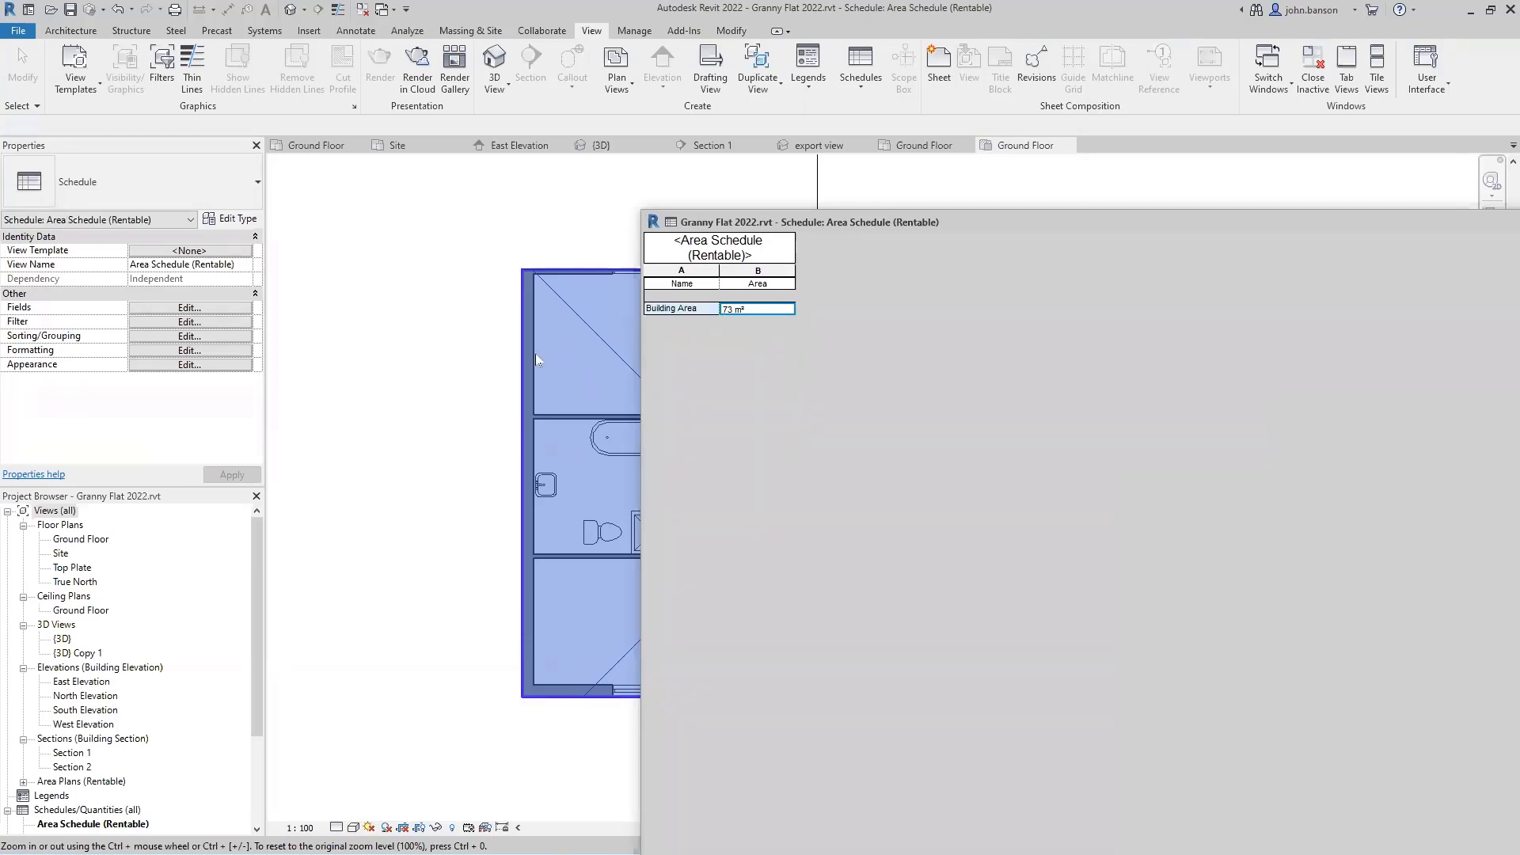
pyautogui.click(423, 263)
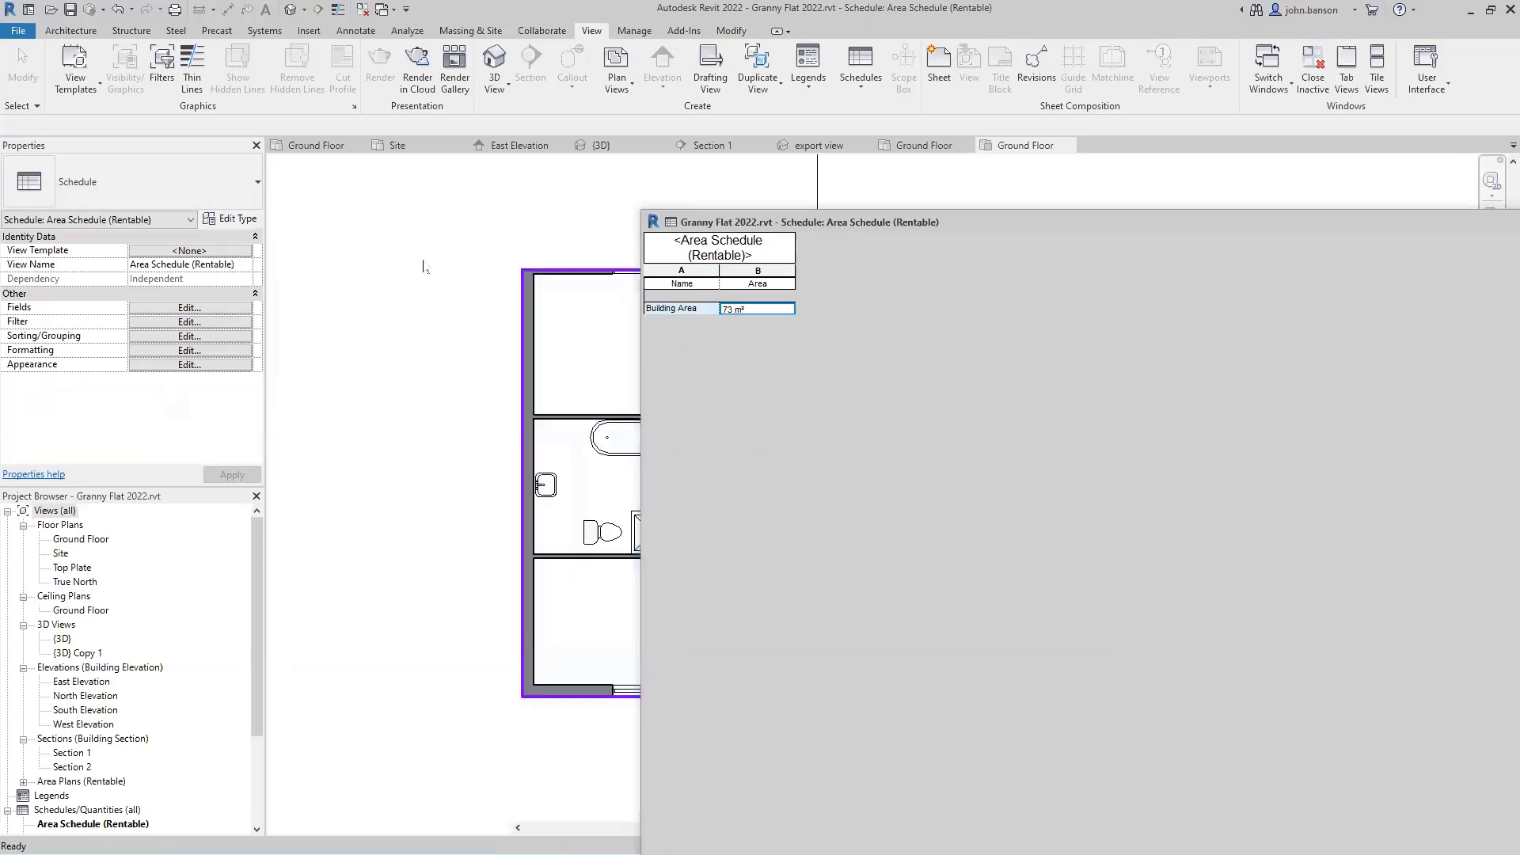
pyautogui.click(728, 312)
pyautogui.click(737, 460)
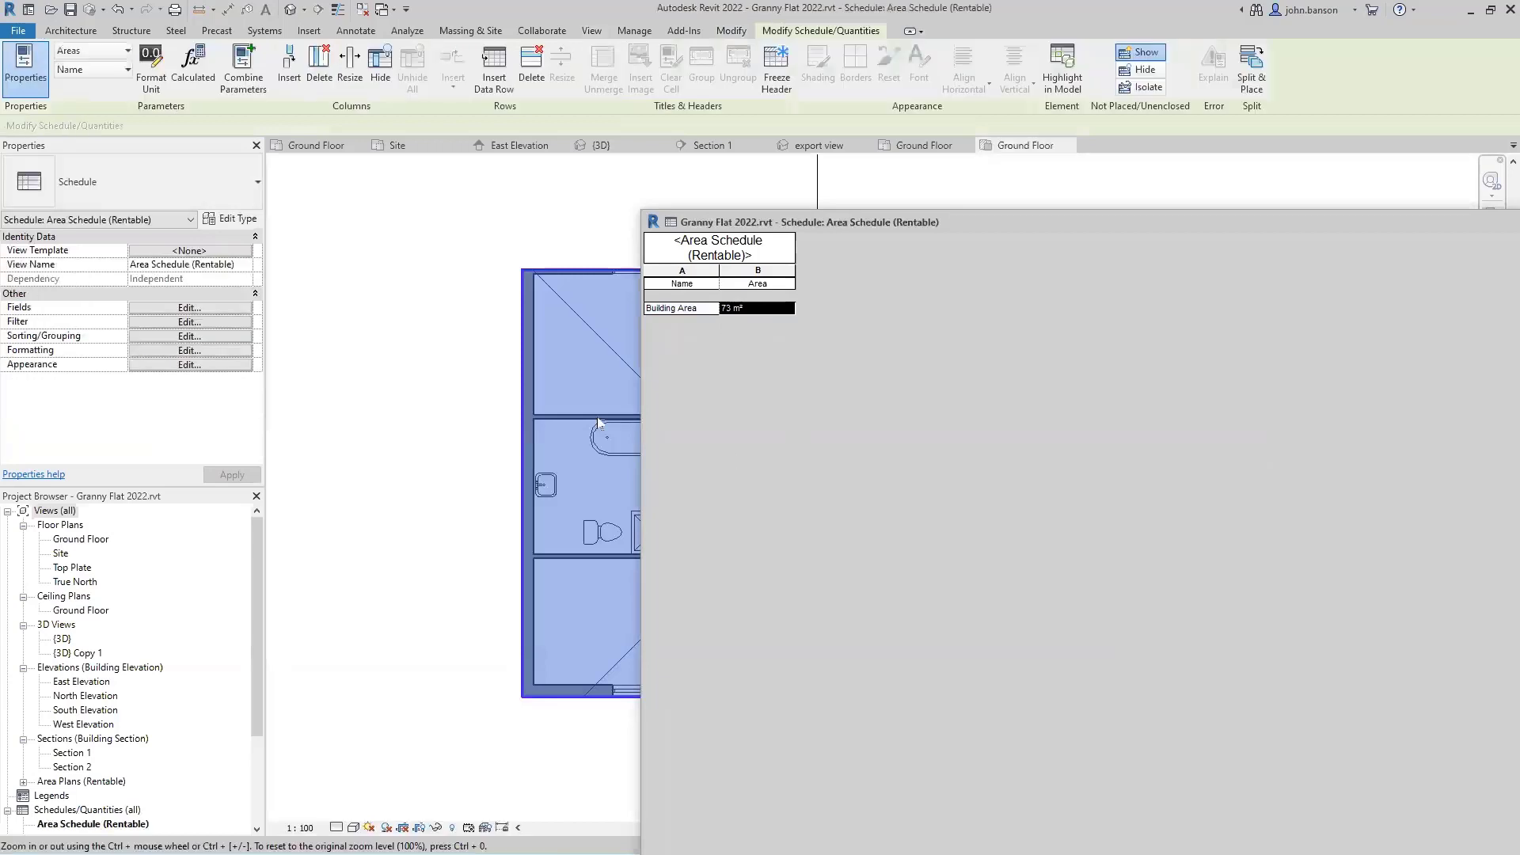
# Override the project settings for the schedule's Area field with 3 decimal places, and return to the Ground Floor area plan.
pyautogui.click(190, 351)
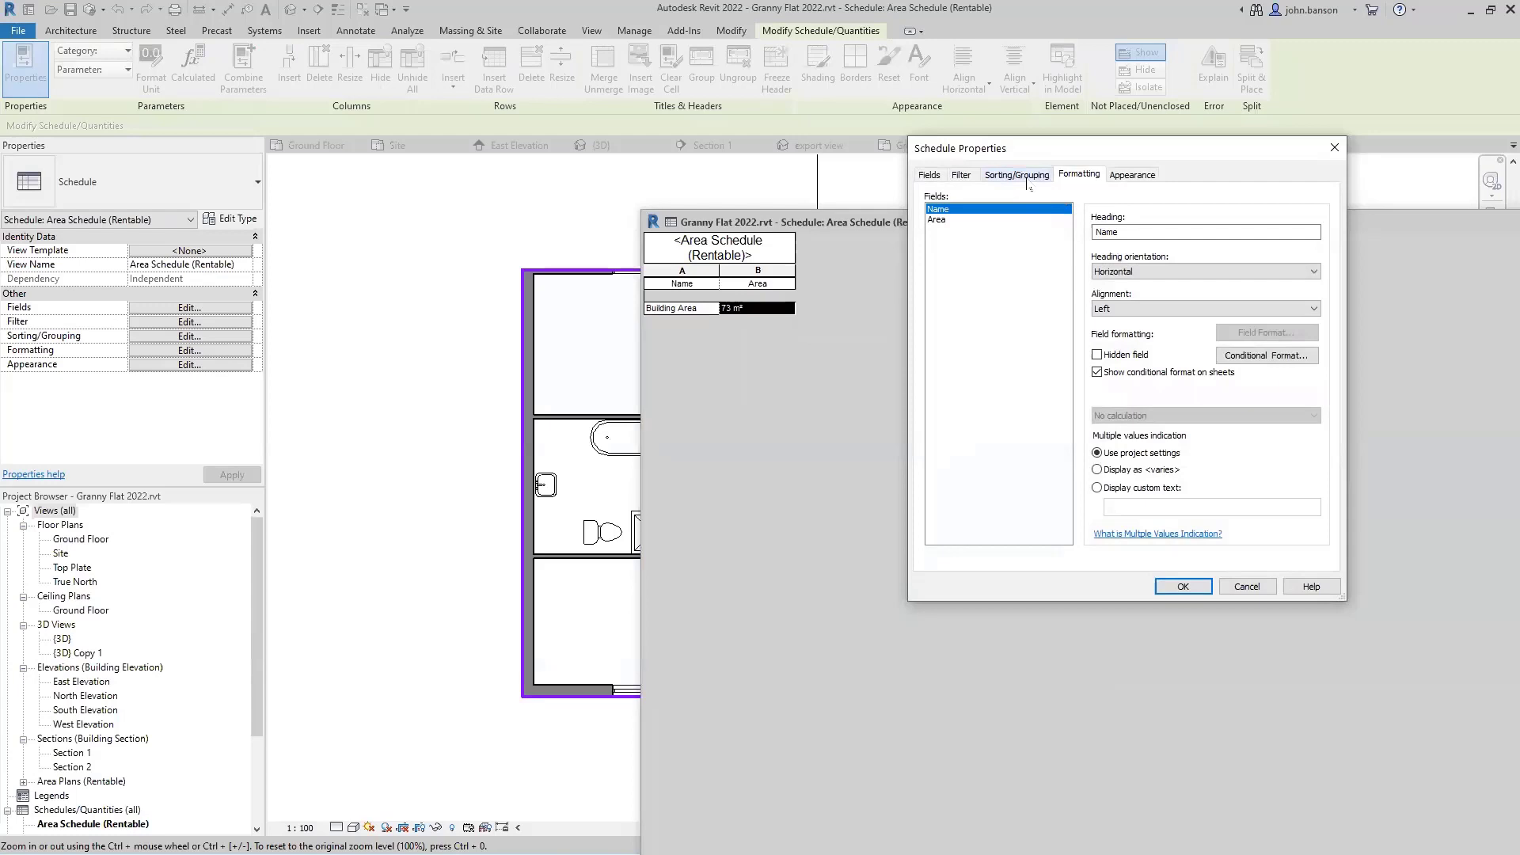
pyautogui.click(1132, 175)
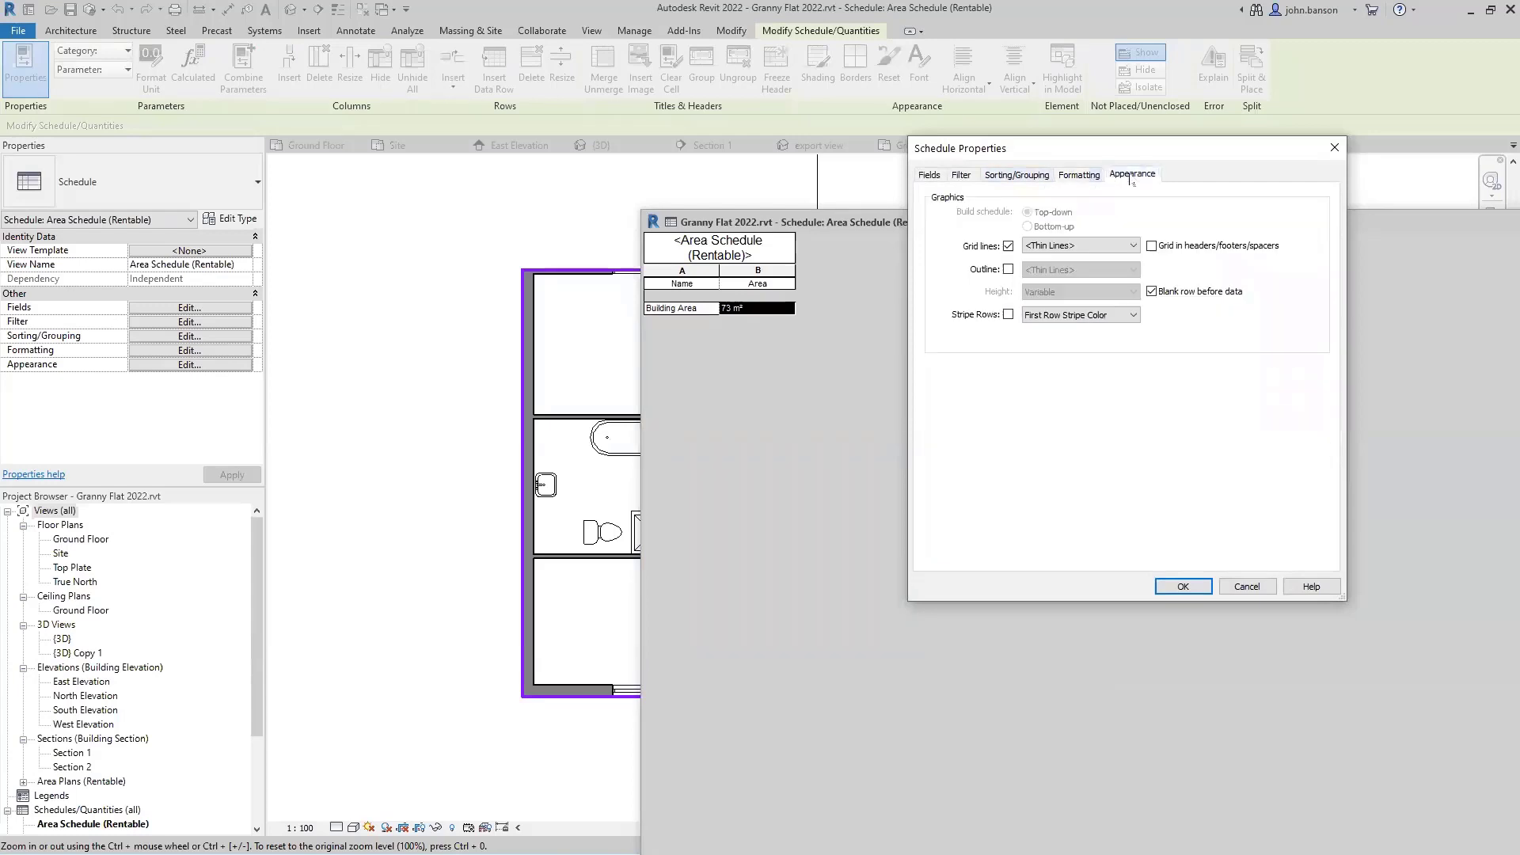
pyautogui.click(1079, 175)
pyautogui.click(943, 220)
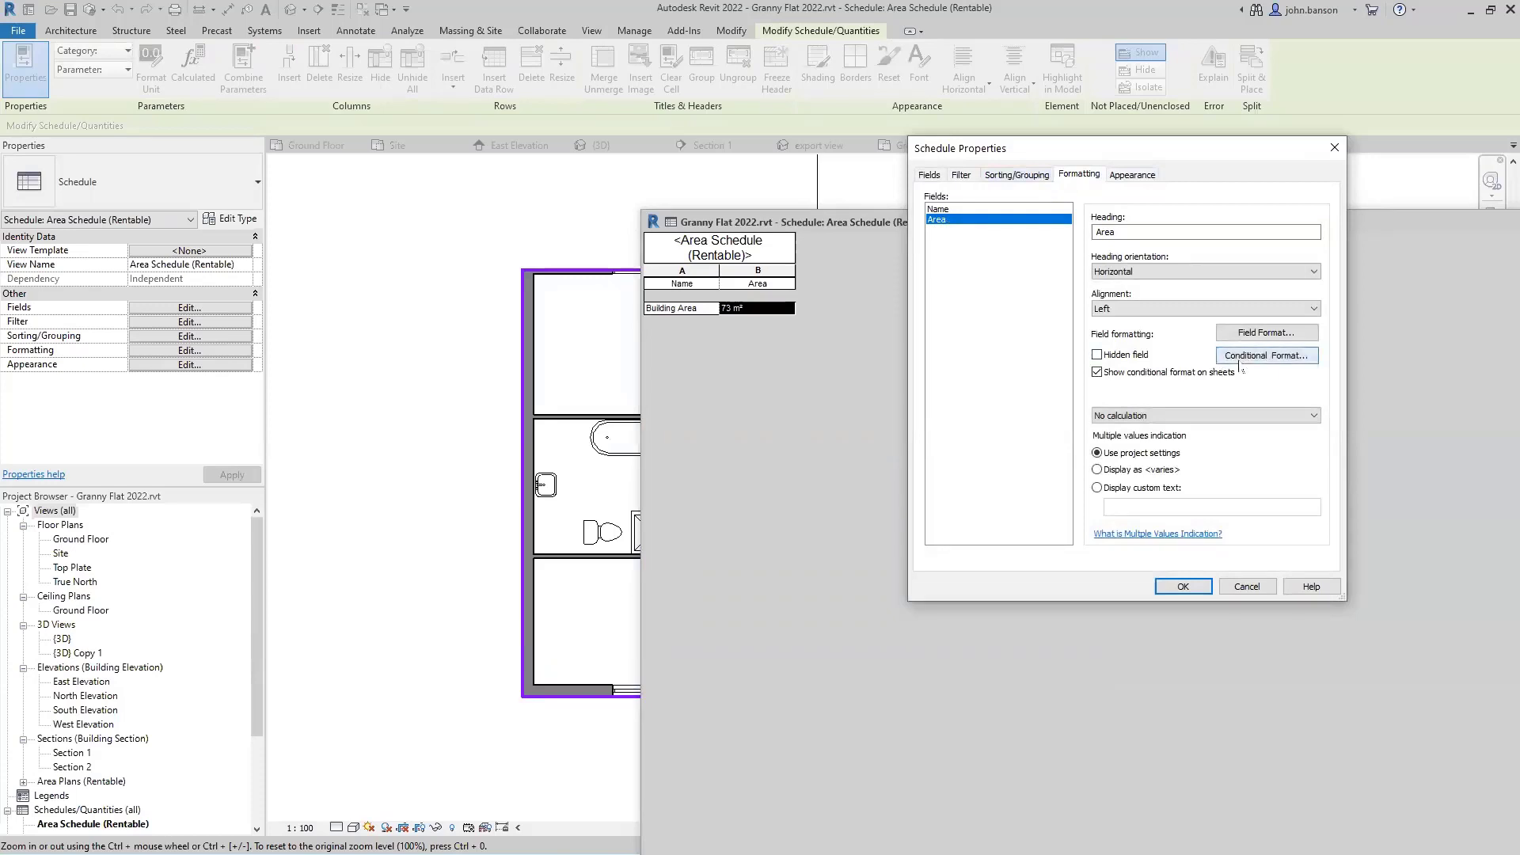
pyautogui.click(1268, 333)
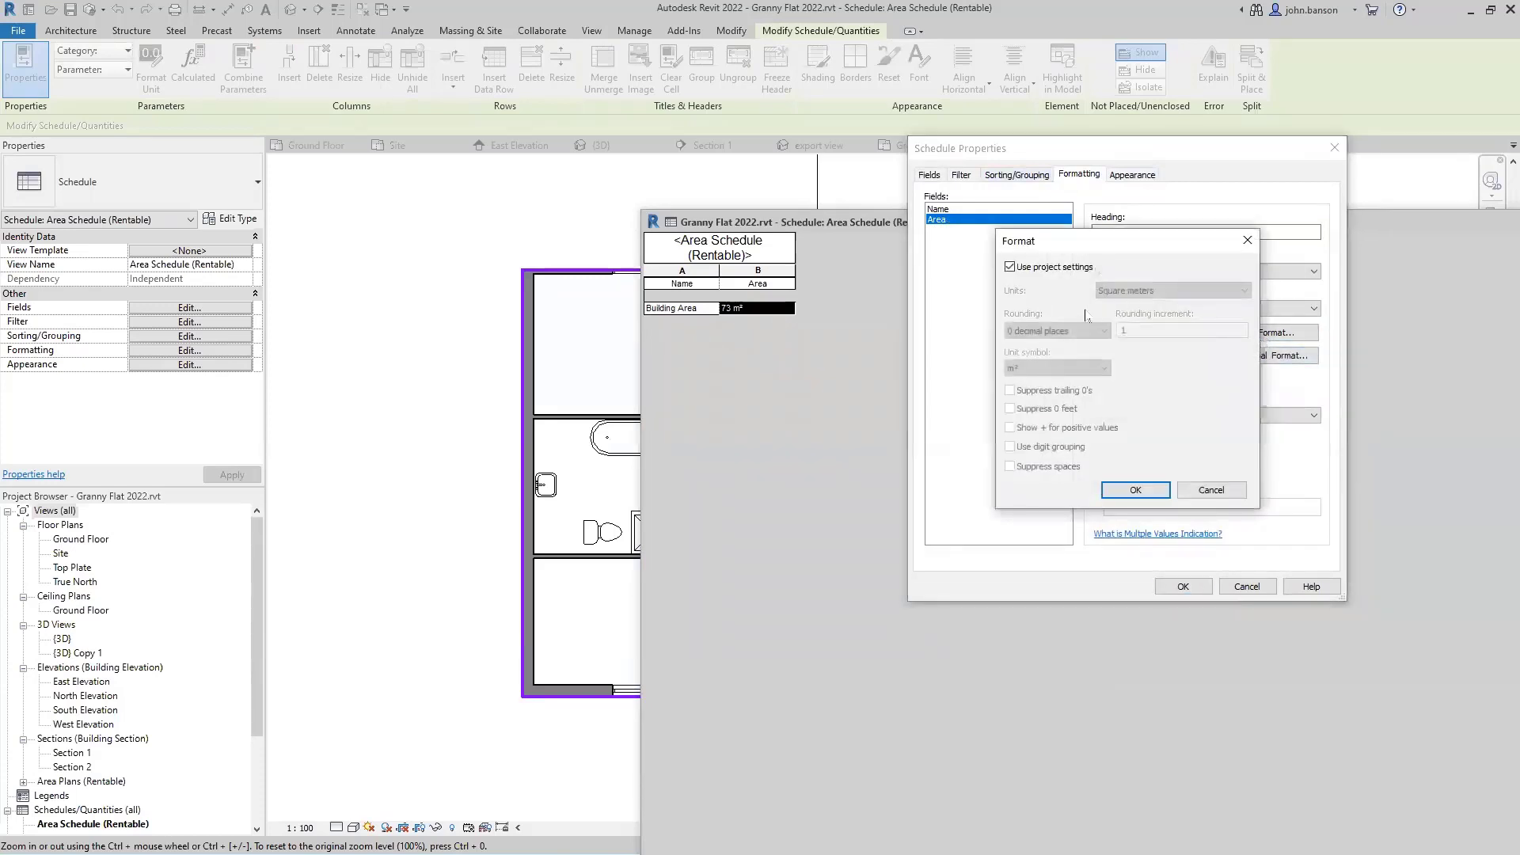
pyautogui.click(1010, 267)
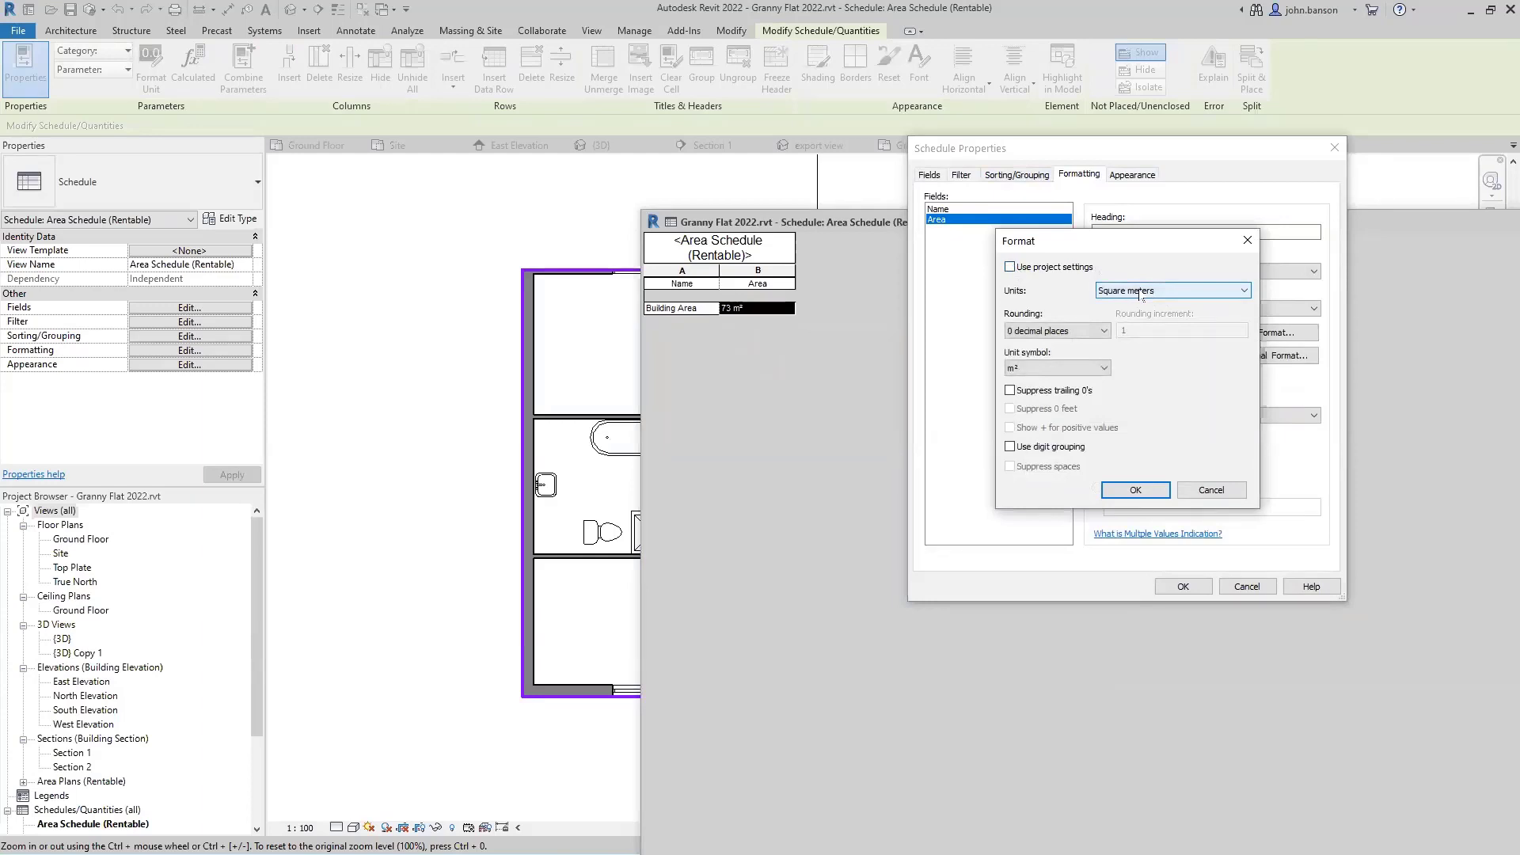
pyautogui.click(1058, 331)
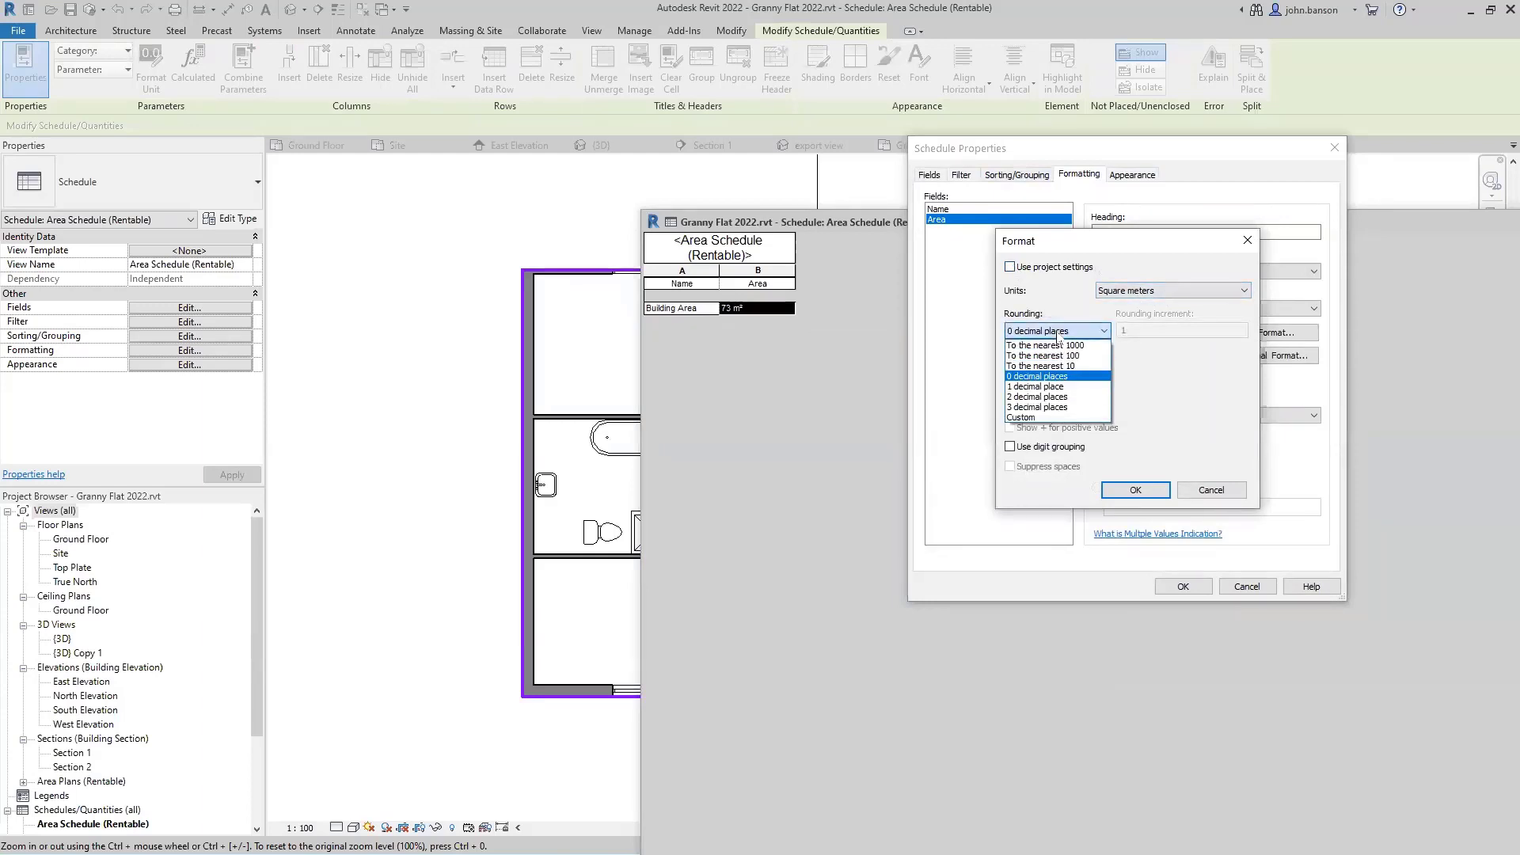
pyautogui.click(1046, 407)
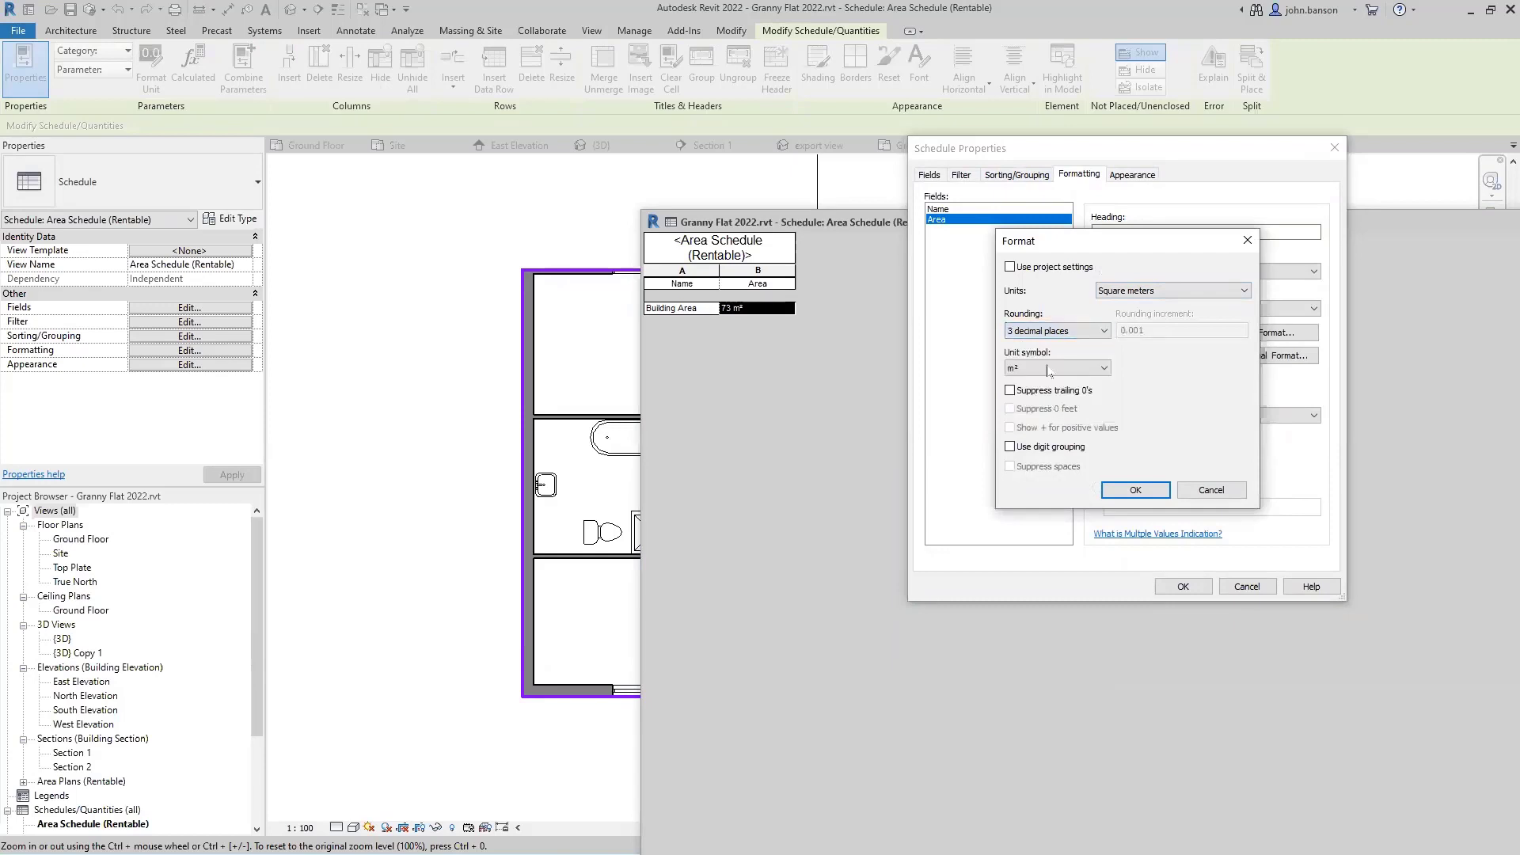
pyautogui.click(1136, 492)
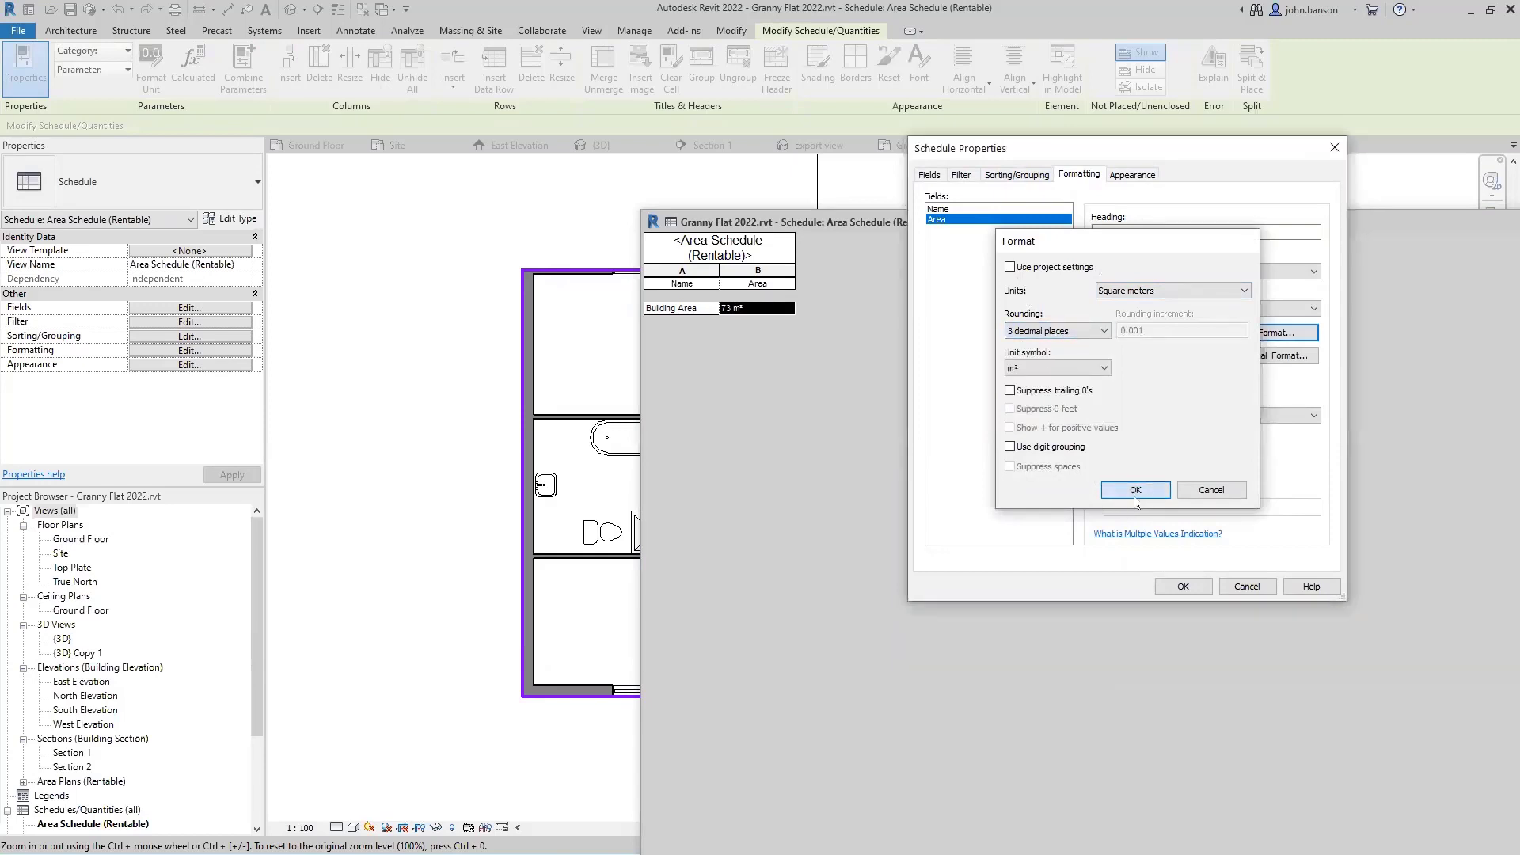
pyautogui.click(1174, 585)
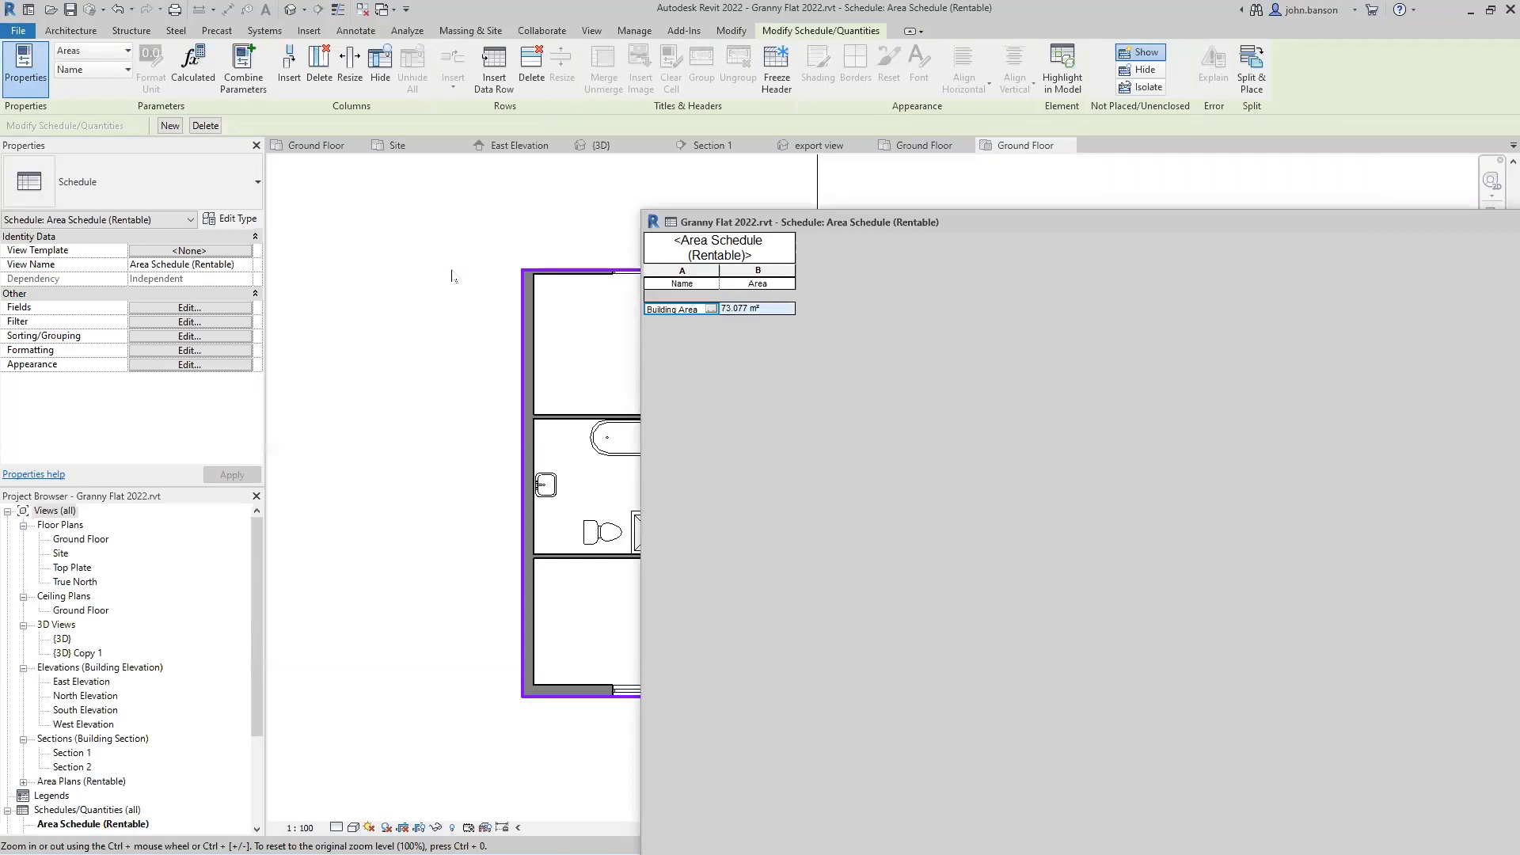
pyautogui.click(397, 267)
pyautogui.click(397, 277)
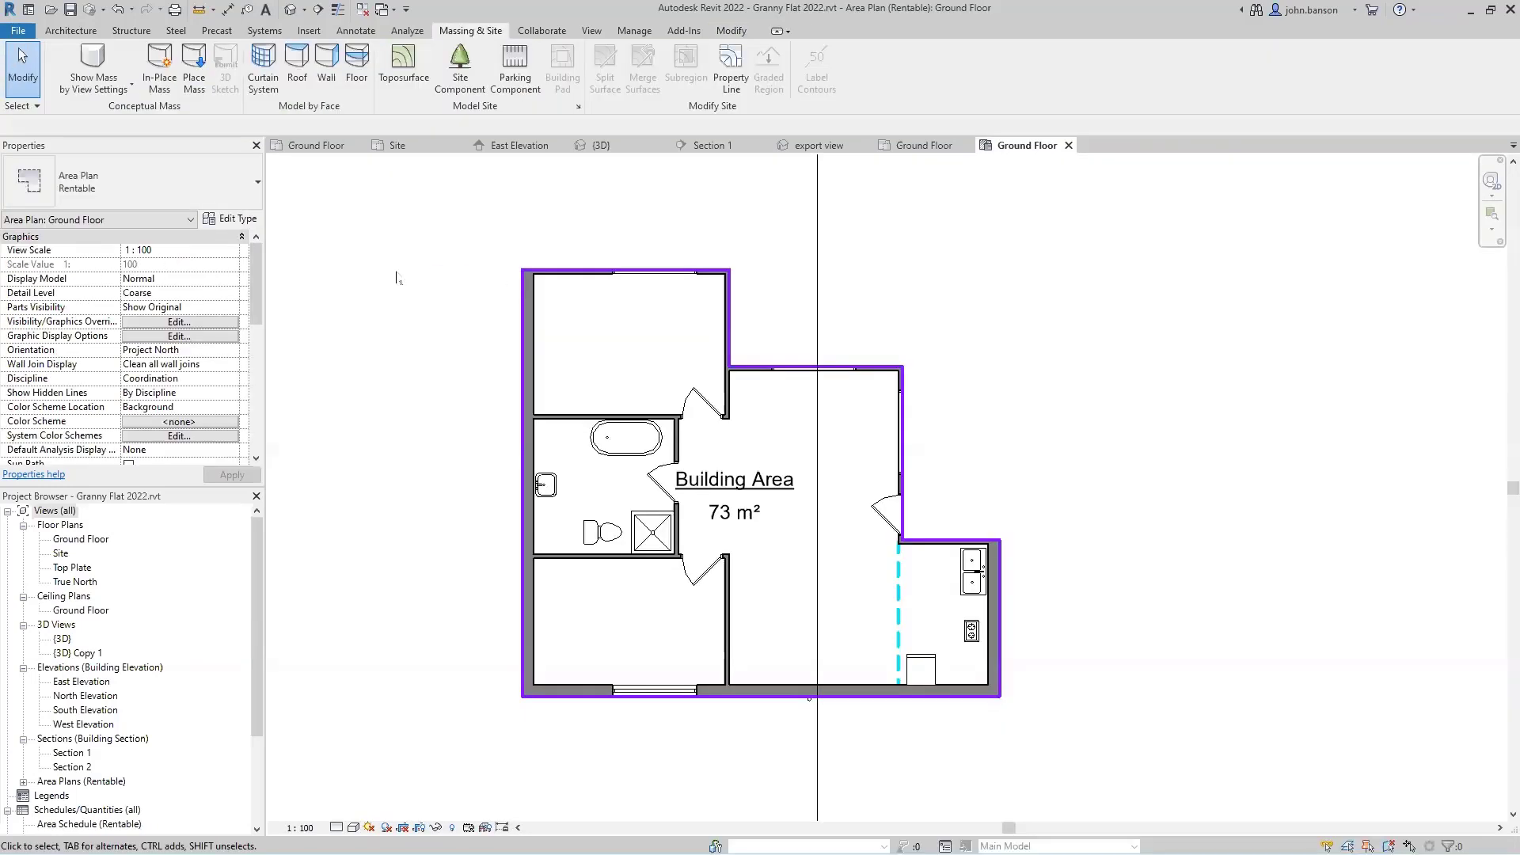